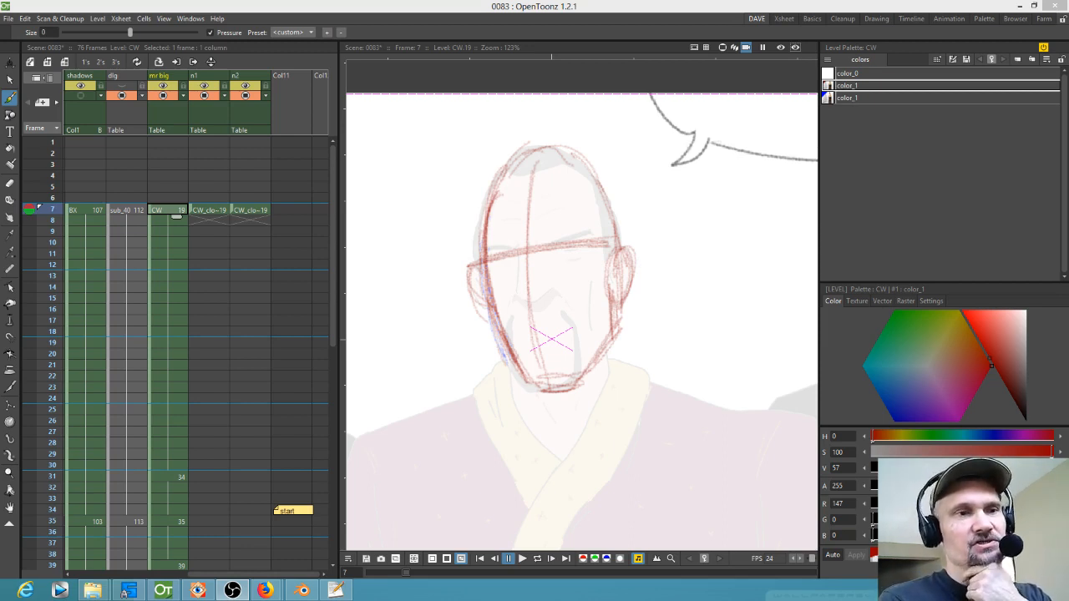
Step: Set the ink n paint column's opacity to 100%
{"action": "mouse_move", "coordinate": [140, 212]}
{"action": "left_mouse_down"}
{"action": "mouse_move", "coordinate": [252, 226]}
{"action": "mouse_move", "coordinate": [230, 233]}
{"action": "left_mouse_up"}
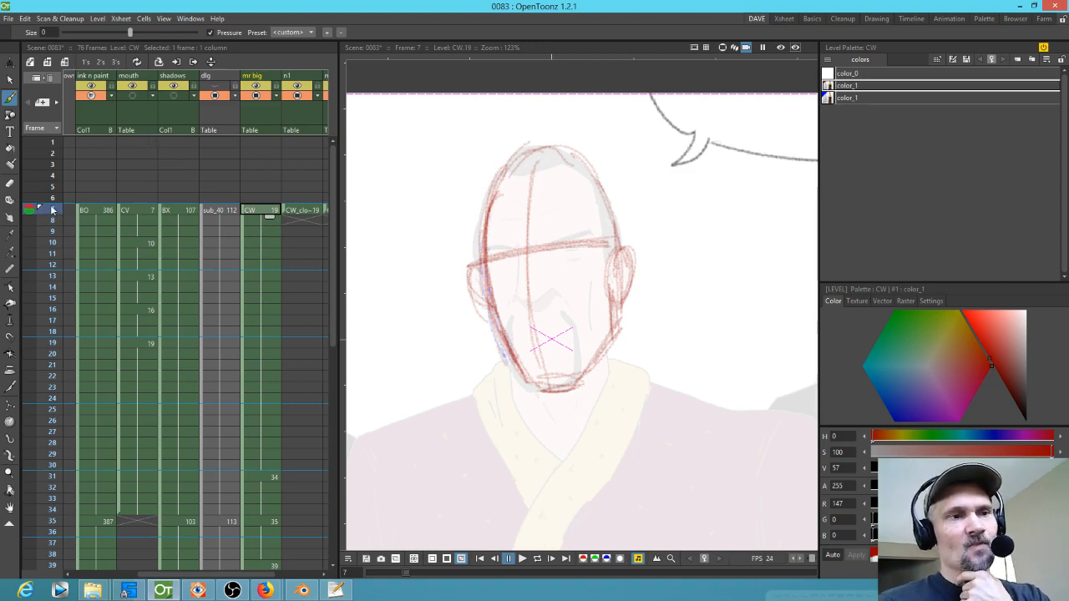
{"action": "scroll", "coordinate": [426, 242], "scroll_direction": "down", "scroll_amount": 2}
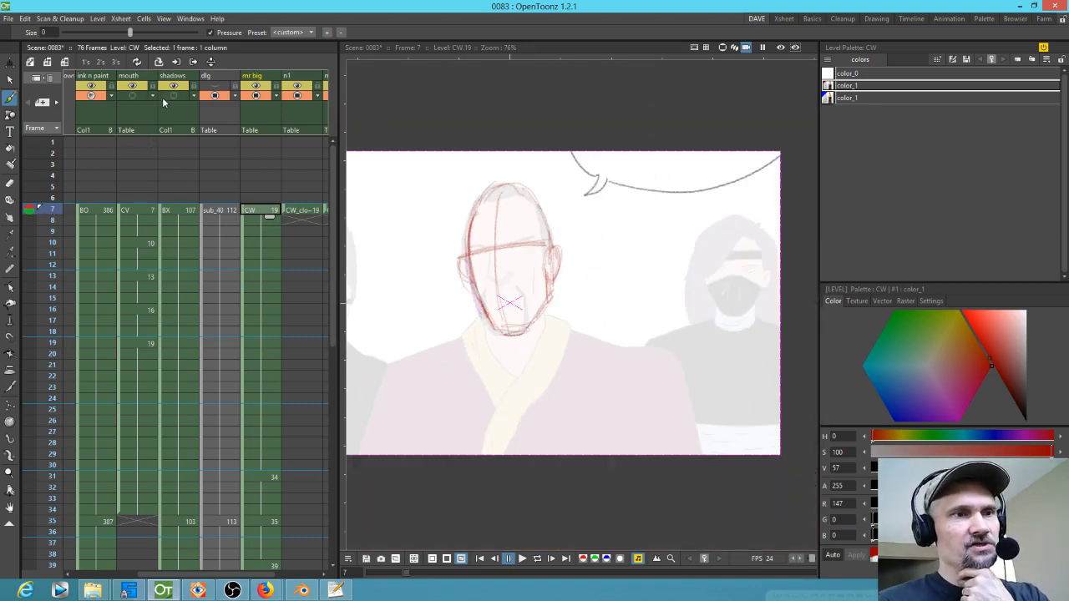
{"action": "left_click", "coordinate": [111, 96]}
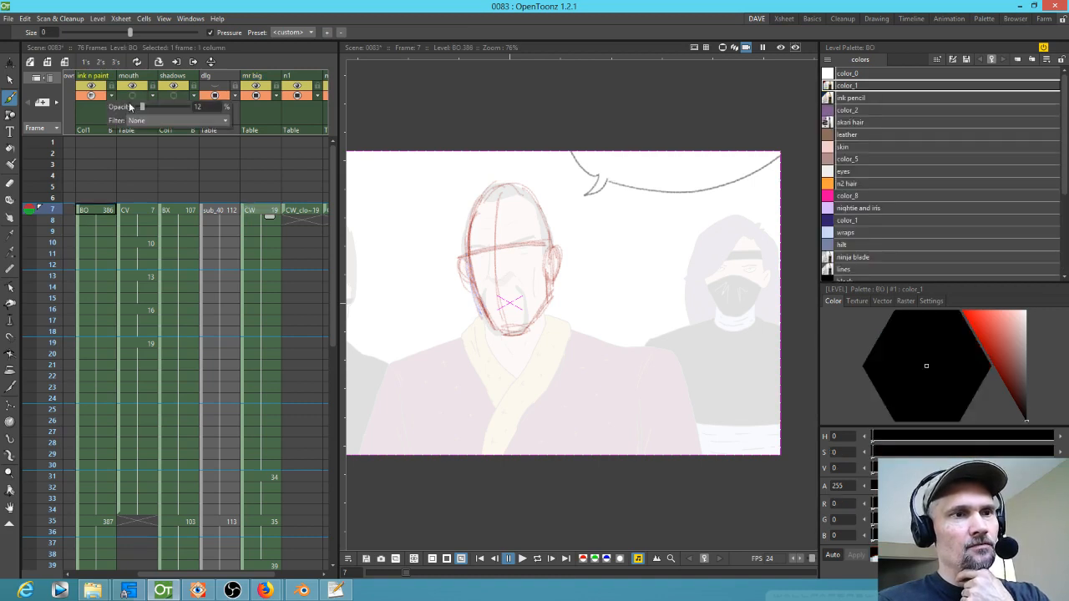
{"action": "left_click_drag", "start_coordinate": [142, 107], "coordinate": [190, 106]}
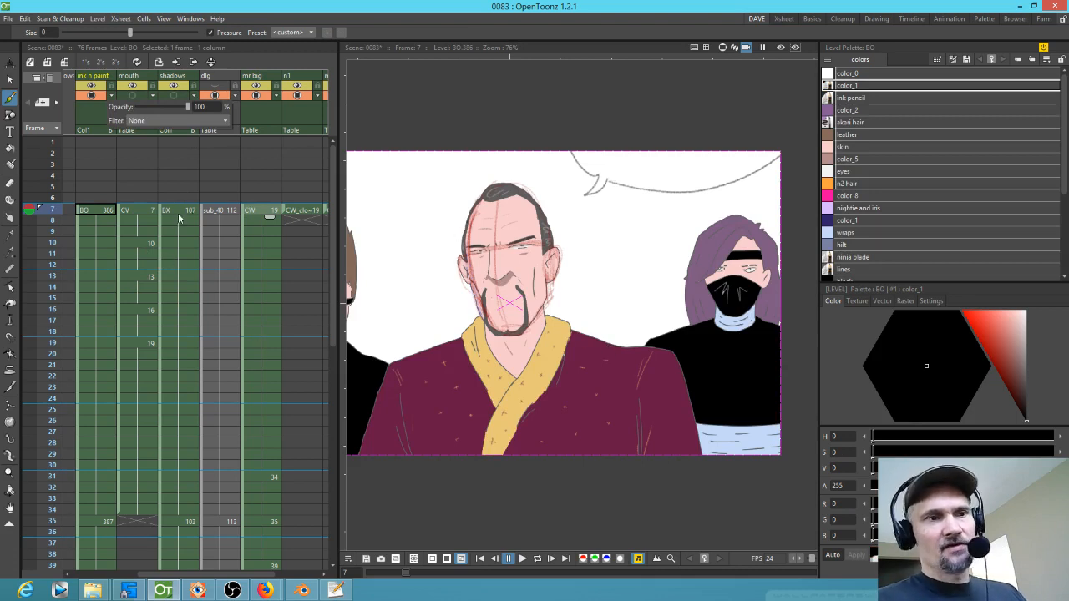
Step: Play back the scene to review the coloured animation, returning to frame 7 afterwards
{"action": "left_click", "coordinate": [92, 215]}
{"action": "scroll", "coordinate": [507, 293], "scroll_direction": "down", "scroll_amount": 2}
{"action": "left_click_drag", "start_coordinate": [508, 292], "coordinate": [562, 290]}
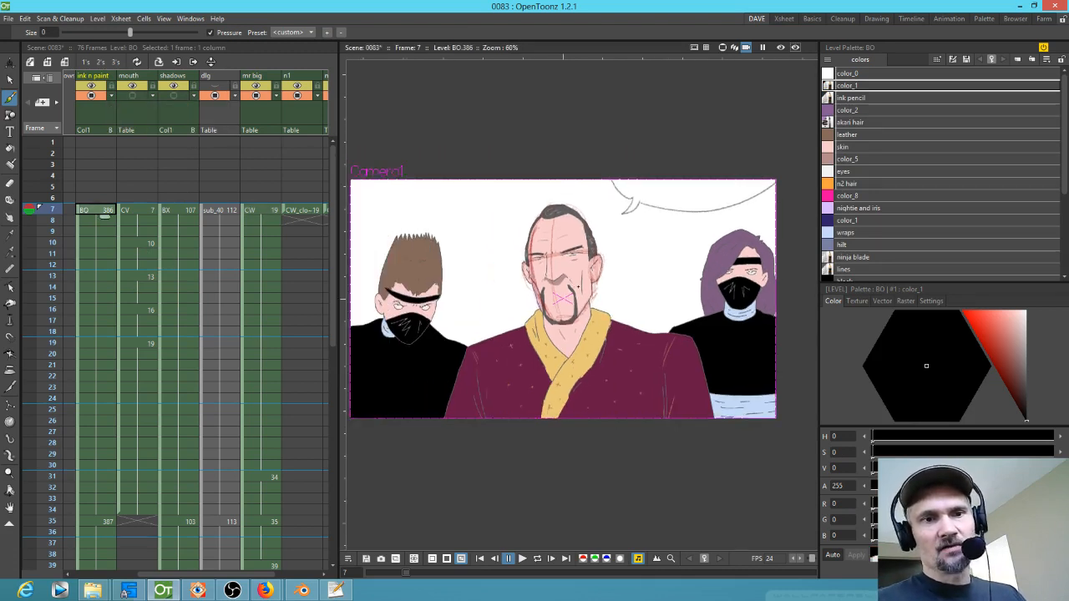
{"action": "scroll", "coordinate": [569, 288], "scroll_direction": "up", "scroll_amount": 3}
{"action": "key", "text": "l"}
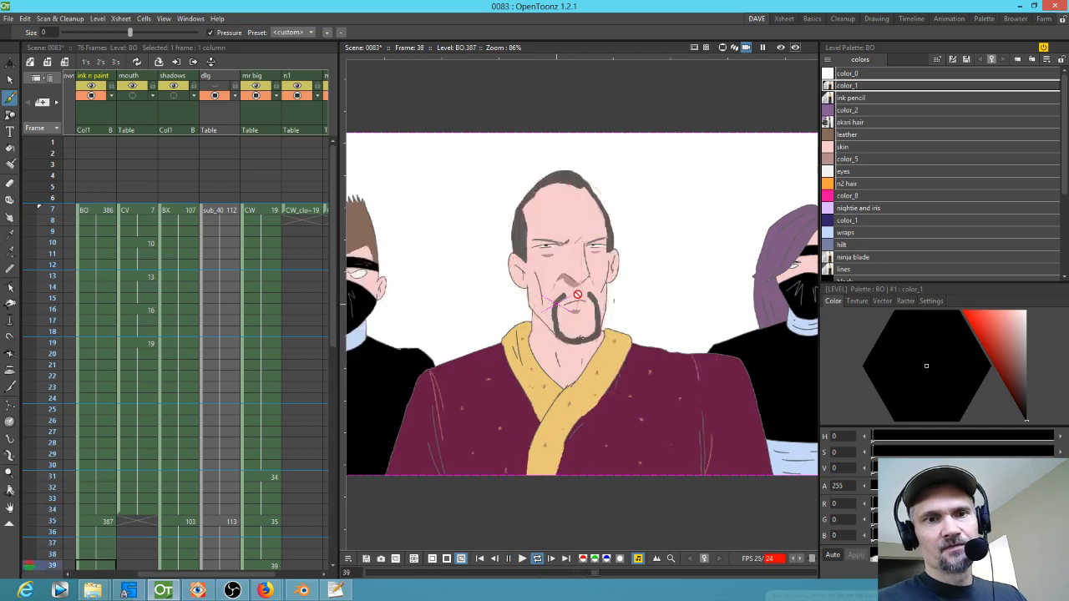
{"action": "scroll", "coordinate": [587, 299], "scroll_direction": "down", "scroll_amount": 3}
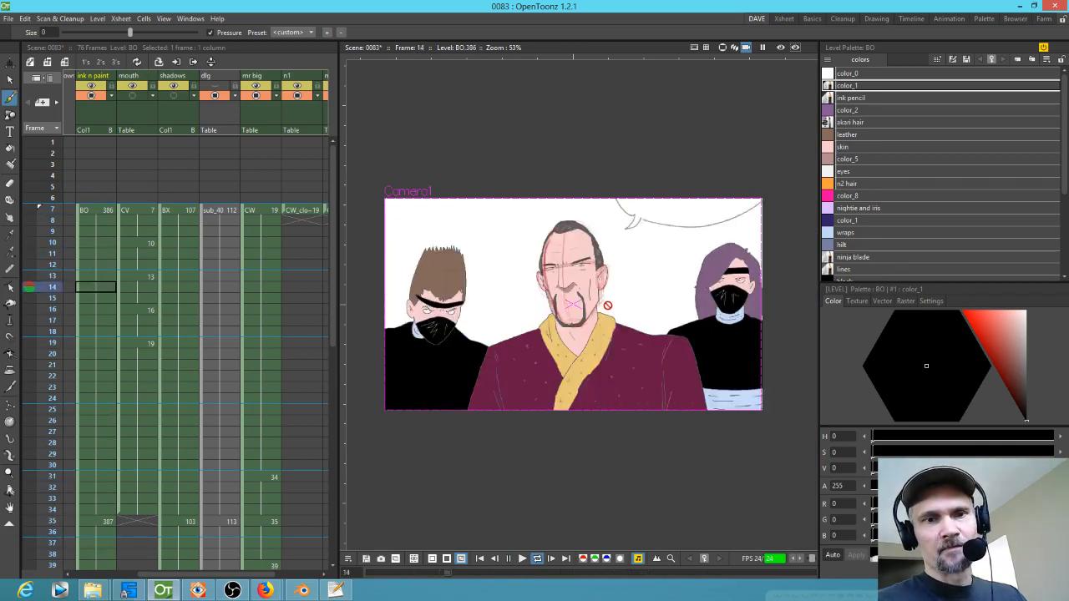
{"action": "key", "text": "p"}
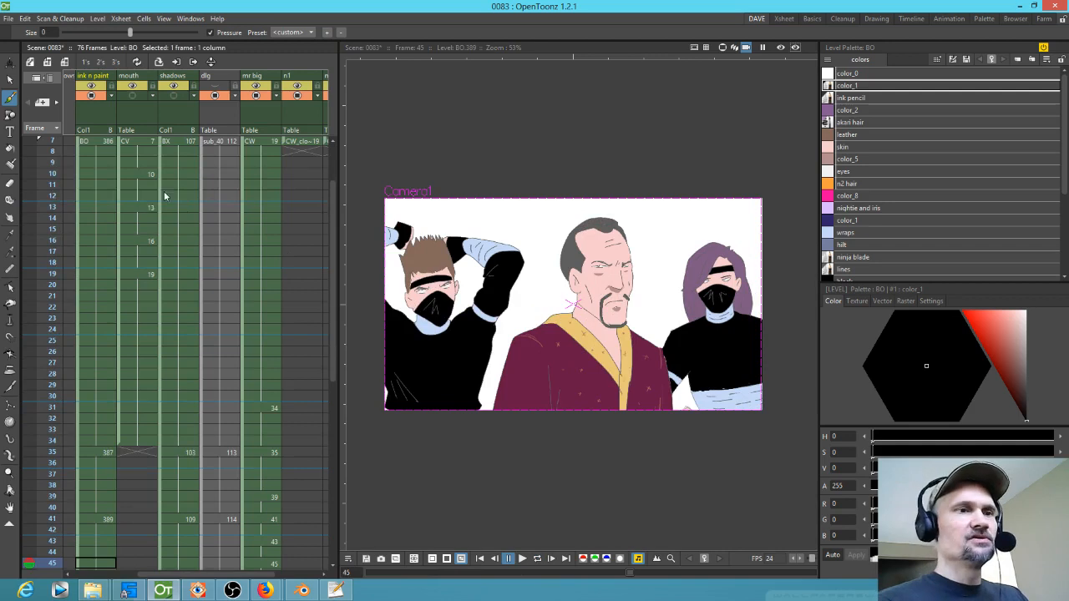
{"action": "scroll", "coordinate": [135, 178], "scroll_direction": "up", "scroll_amount": 1}
{"action": "left_click", "coordinate": [56, 210]}
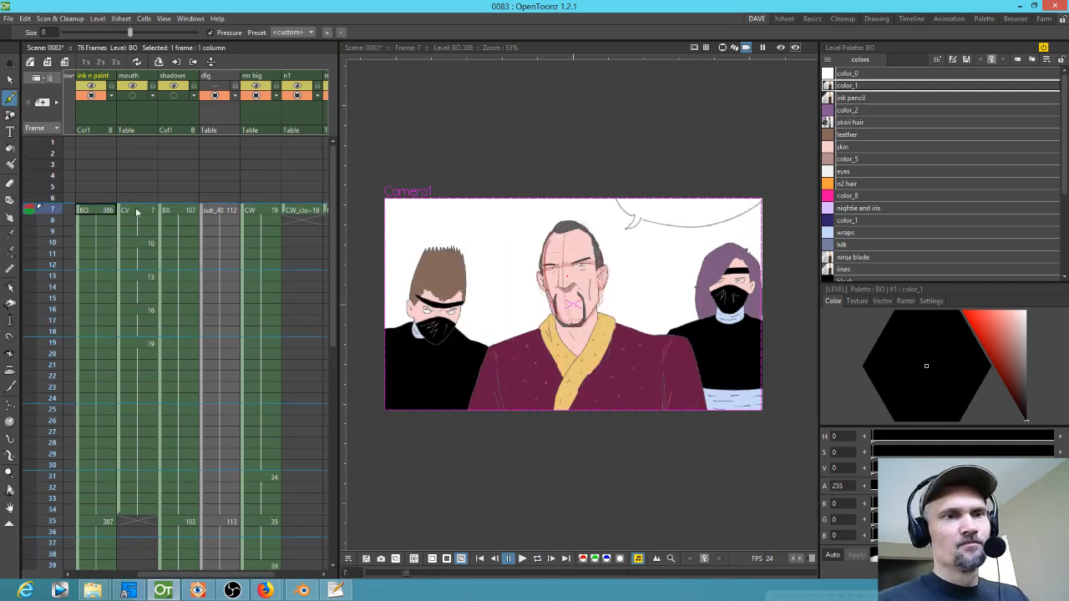
Step: Select frame 31 of the mr big column and lower the ink n paint column's opacity to 19%
{"action": "left_click", "coordinate": [268, 211]}
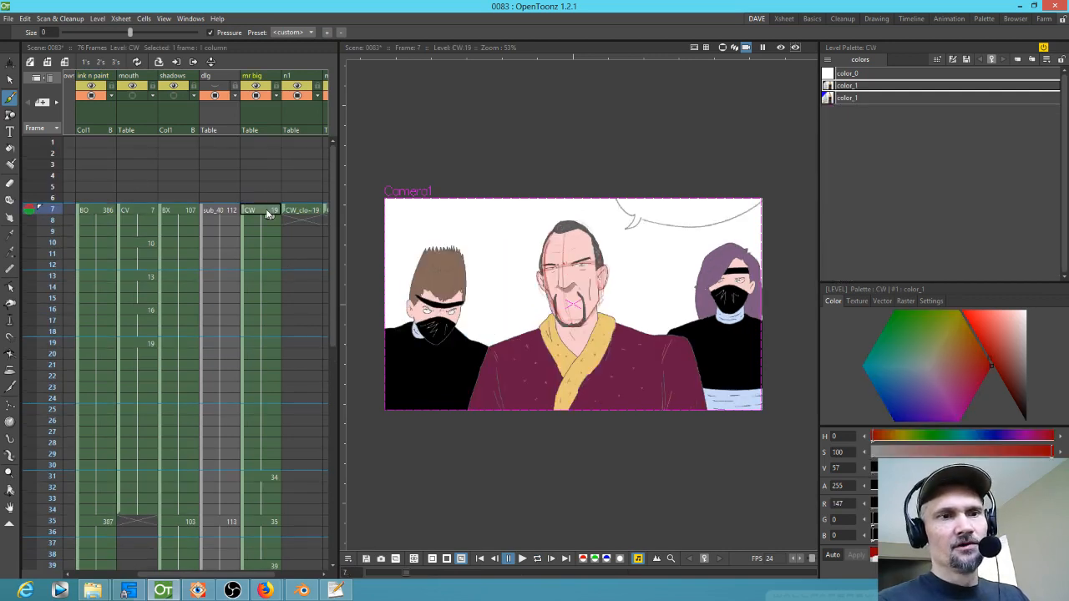
{"action": "left_click", "coordinate": [263, 476]}
{"action": "key", "text": "plus"}
{"action": "key", "text": "plus"}
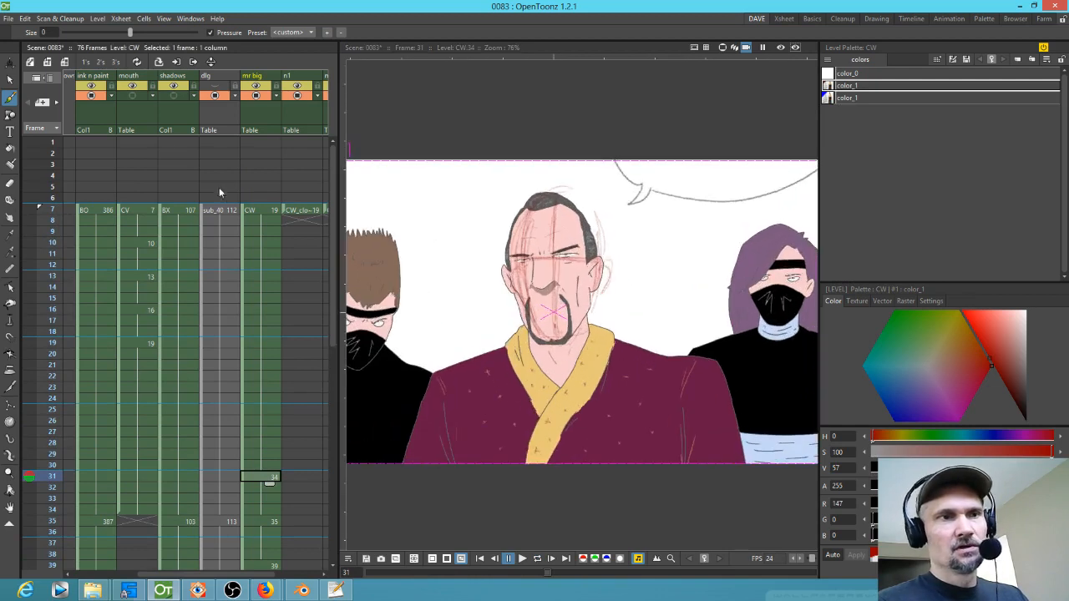
{"action": "left_click", "coordinate": [111, 96]}
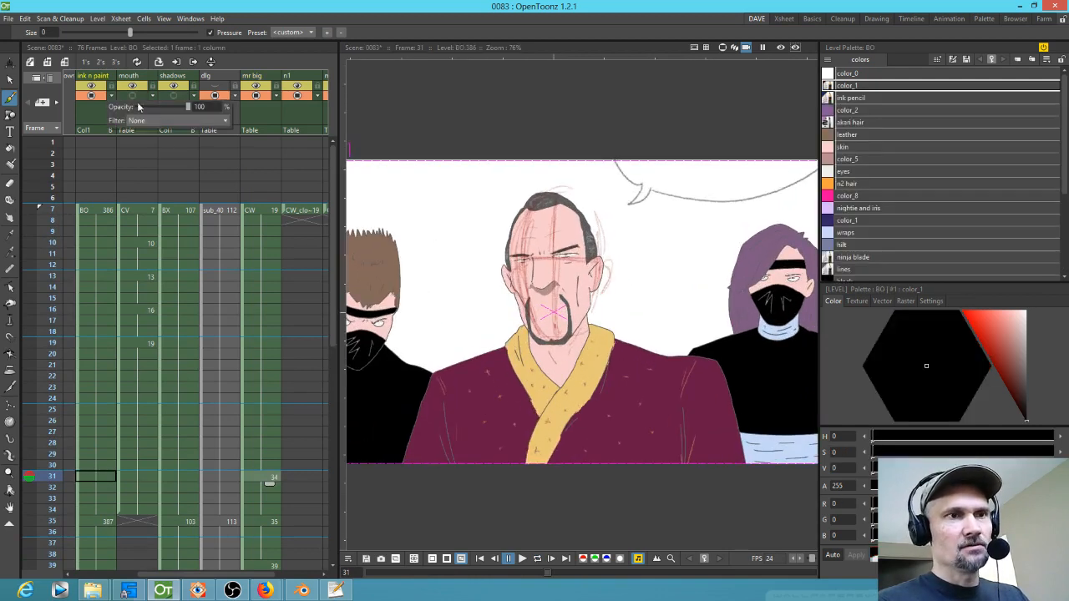
{"action": "mouse_move", "coordinate": [189, 108]}
{"action": "left_mouse_down"}
{"action": "mouse_move", "coordinate": [136, 106]}
{"action": "mouse_move", "coordinate": [148, 104]}
{"action": "left_mouse_up"}
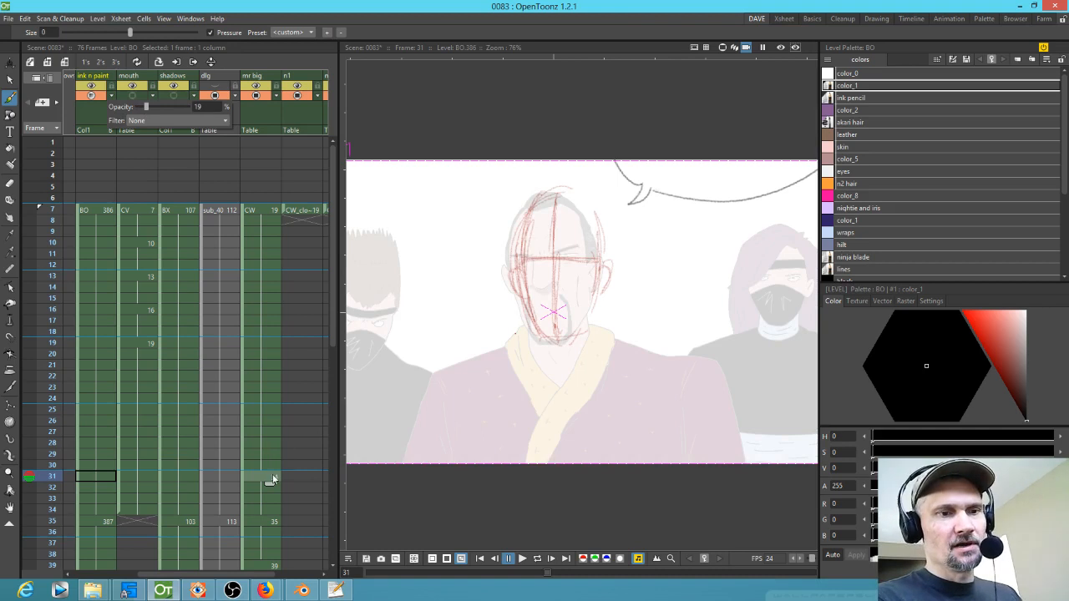
Step: Enter drawing 34 in the mr big cell at frame 31 and sketch rough lines for the robe's sides and collar
{"action": "left_click", "coordinate": [276, 477]}
{"action": "type", "text": "34"}
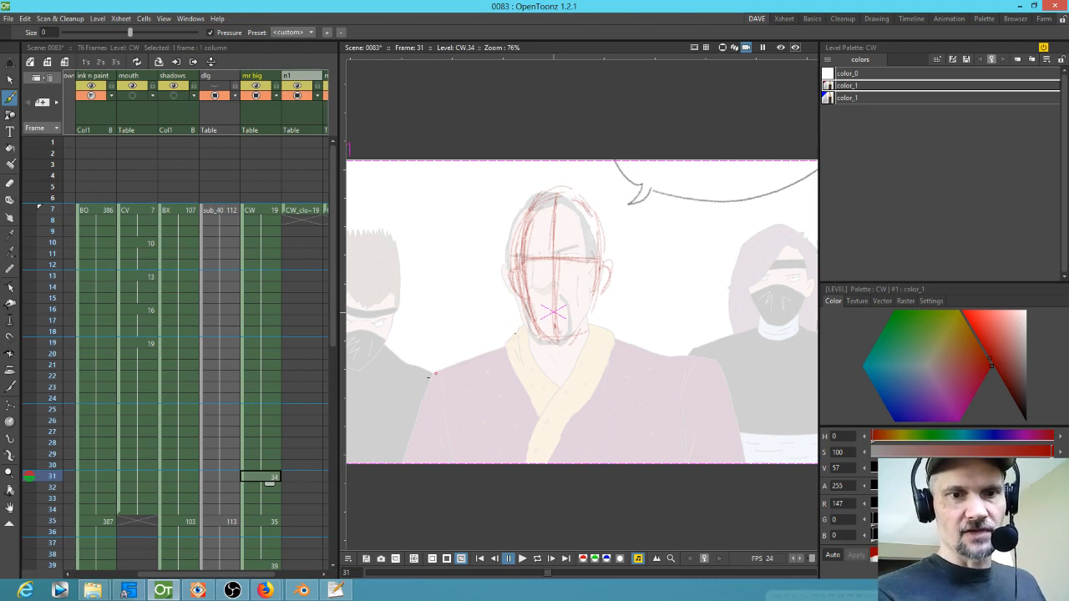
{"action": "left_click_drag", "start_coordinate": [416, 412], "coordinate": [401, 454]}
{"action": "left_click_drag", "start_coordinate": [722, 382], "coordinate": [728, 462]}
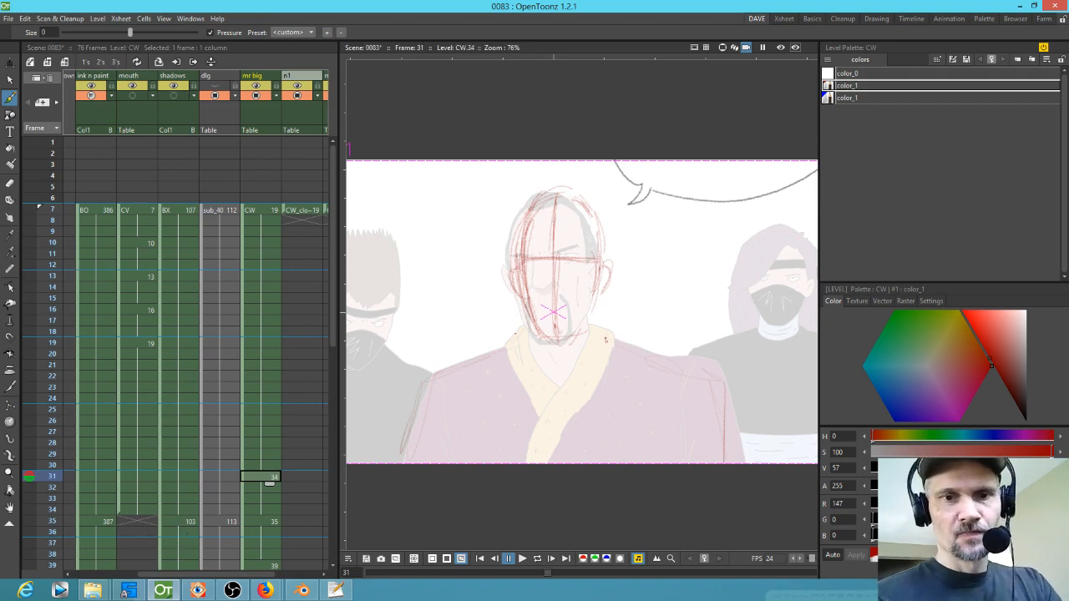
{"action": "key", "text": "ctrl+z"}
{"action": "left_click_drag", "start_coordinate": [585, 346], "coordinate": [528, 457]}
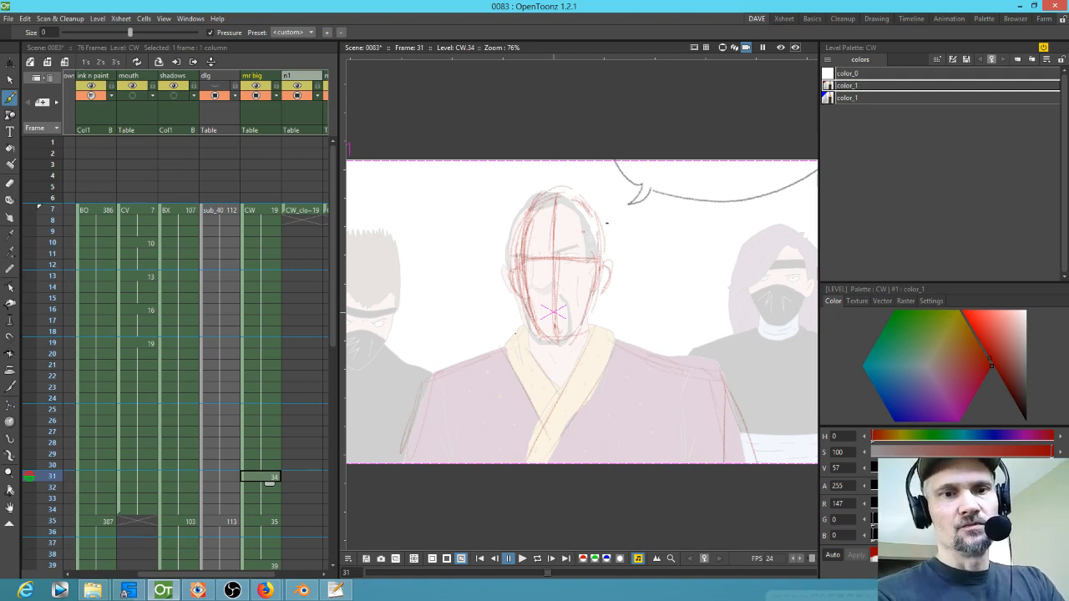
{"action": "mouse_move", "coordinate": [567, 329]}
{"action": "left_mouse_down"}
{"action": "mouse_move", "coordinate": [624, 293]}
{"action": "mouse_move", "coordinate": [613, 366]}
{"action": "left_mouse_up"}
Step: Go to frame 7 and redraw the brows, nose, mouth and ear lines on drawing 19
{"action": "key", "text": "shift+space"}
{"action": "left_click", "coordinate": [266, 210]}
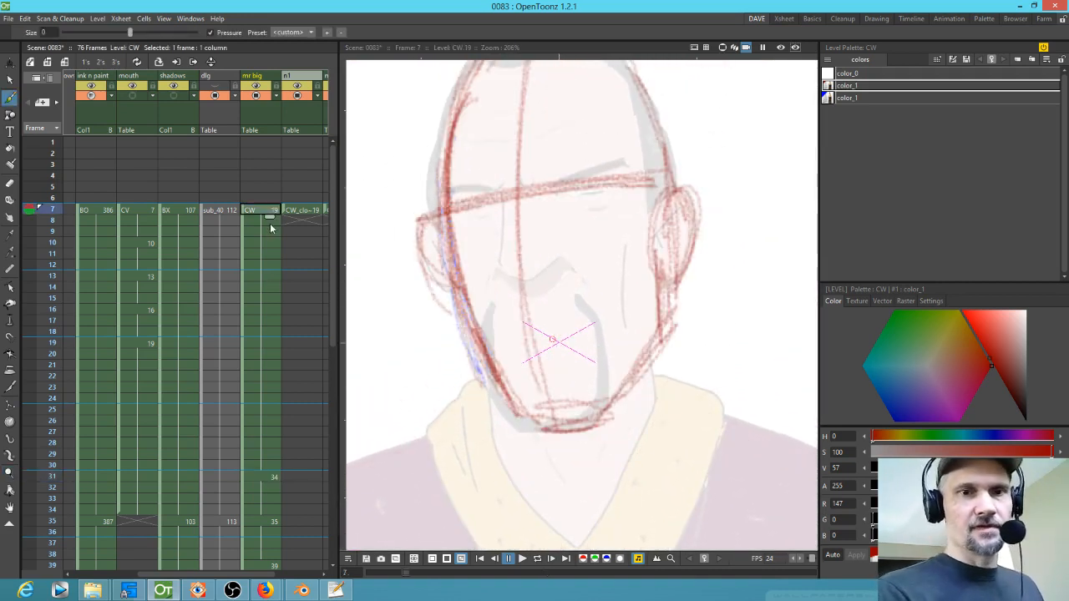
{"action": "left_click_drag", "start_coordinate": [494, 336], "coordinate": [587, 317]}
{"action": "mouse_move", "coordinate": [499, 273]}
{"action": "left_mouse_down"}
{"action": "mouse_move", "coordinate": [547, 265]}
{"action": "mouse_move", "coordinate": [503, 273]}
{"action": "mouse_move", "coordinate": [536, 278]}
{"action": "left_mouse_up"}
{"action": "mouse_move", "coordinate": [618, 181]}
{"action": "left_mouse_down"}
{"action": "mouse_move", "coordinate": [556, 191]}
{"action": "mouse_move", "coordinate": [626, 177]}
{"action": "left_mouse_up"}
{"action": "left_click_drag", "start_coordinate": [503, 201], "coordinate": [451, 210]}
{"action": "left_click_drag", "start_coordinate": [557, 190], "coordinate": [622, 166]}
{"action": "left_click_drag", "start_coordinate": [504, 193], "coordinate": [442, 189]}
{"action": "left_click_drag", "start_coordinate": [577, 184], "coordinate": [628, 162]}
{"action": "mouse_move", "coordinate": [672, 195]}
{"action": "left_mouse_down"}
{"action": "mouse_move", "coordinate": [683, 190]}
{"action": "mouse_move", "coordinate": [691, 276]}
{"action": "left_mouse_up"}
{"action": "left_click_drag", "start_coordinate": [700, 220], "coordinate": [676, 279]}
Step: Flip between neighbouring frames and sketch the face's vertical centre line on drawing 34 at frame 31
{"action": "left_click", "coordinate": [262, 477]}
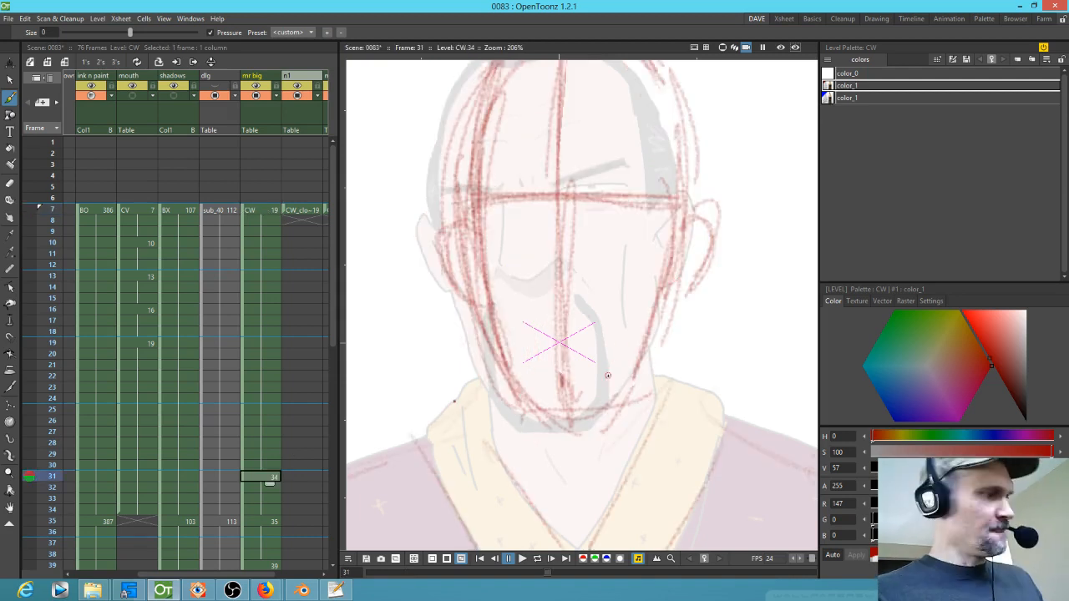
{"action": "key", "text": "comma"}
{"action": "key", "text": "period"}
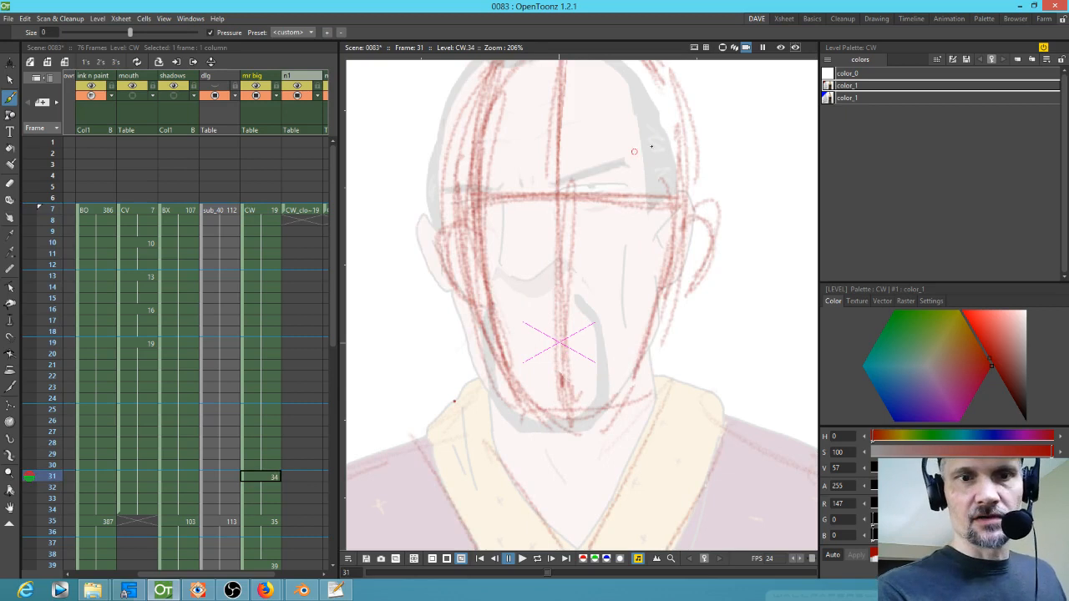
{"action": "key", "text": "comma"}
{"action": "key", "text": "period"}
{"action": "left_click_drag", "start_coordinate": [576, 152], "coordinate": [563, 346]}
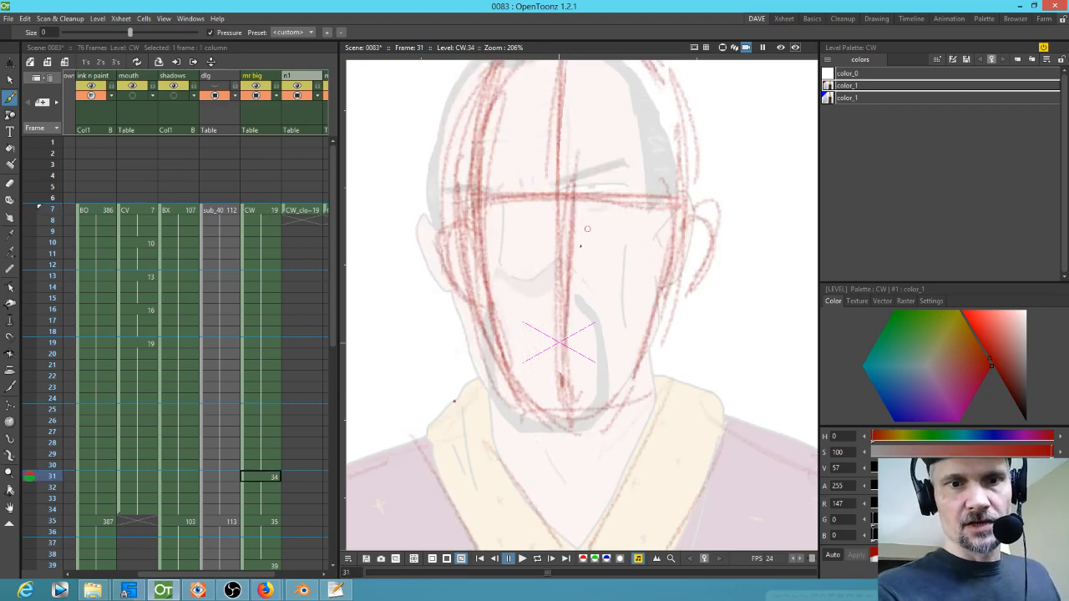
{"action": "key", "text": "comma"}
{"action": "key", "text": "period"}
Step: Sketch the nose and mouth lines on drawing 34, flipping between frames to compare
{"action": "mouse_move", "coordinate": [539, 274]}
{"action": "left_mouse_down"}
{"action": "mouse_move", "coordinate": [593, 275]}
{"action": "mouse_move", "coordinate": [567, 281]}
{"action": "mouse_move", "coordinate": [592, 277]}
{"action": "mouse_move", "coordinate": [563, 284]}
{"action": "left_mouse_up"}
{"action": "key", "text": "comma"}
{"action": "key", "text": "period"}
{"action": "key", "text": "comma"}
{"action": "key", "text": "period"}
{"action": "key", "text": "comma"}
{"action": "key", "text": "period"}
{"action": "key", "text": "comma"}
{"action": "key", "text": "period"}
{"action": "mouse_move", "coordinate": [531, 328]}
{"action": "left_mouse_down"}
{"action": "mouse_move", "coordinate": [623, 332]}
{"action": "mouse_move", "coordinate": [504, 331]}
{"action": "mouse_move", "coordinate": [629, 335]}
{"action": "left_mouse_up"}
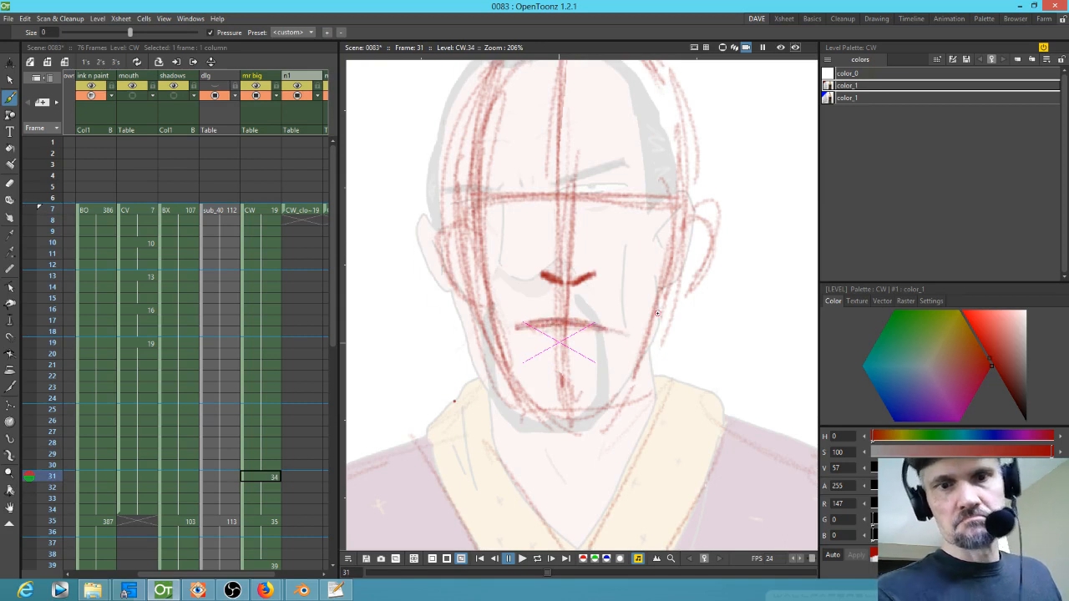
{"action": "key", "text": "comma"}
{"action": "key", "text": "period"}
{"action": "key", "text": "comma"}
Step: Add cheek fold lines on drawing 19 and matching cheek lines on drawing 34, flipping between the frames
{"action": "left_click_drag", "start_coordinate": [501, 296], "coordinate": [481, 332]}
{"action": "mouse_move", "coordinate": [570, 287]}
{"action": "left_mouse_down"}
{"action": "mouse_move", "coordinate": [597, 313]}
{"action": "mouse_move", "coordinate": [615, 417]}
{"action": "left_mouse_up"}
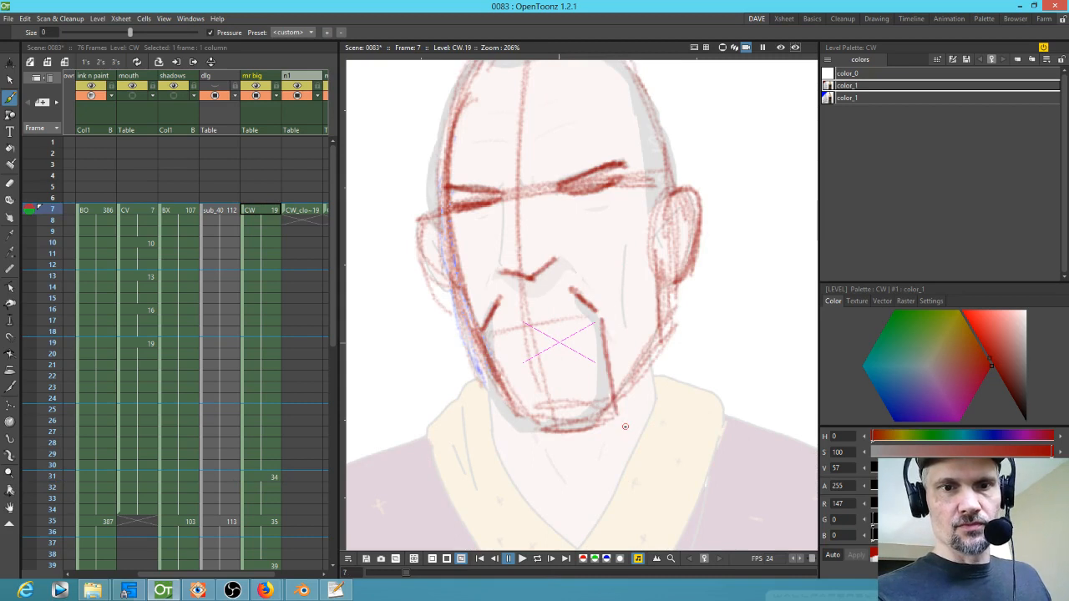
{"action": "key", "text": "period"}
{"action": "mouse_move", "coordinate": [599, 298]}
{"action": "left_mouse_down"}
{"action": "mouse_move", "coordinate": [619, 325]}
{"action": "mouse_move", "coordinate": [609, 403]}
{"action": "left_mouse_up"}
{"action": "key", "text": "comma"}
{"action": "key", "text": "period"}
{"action": "key", "text": "comma"}
{"action": "key", "text": "period"}
{"action": "mouse_move", "coordinate": [519, 315]}
{"action": "left_mouse_down"}
{"action": "mouse_move", "coordinate": [506, 338]}
{"action": "mouse_move", "coordinate": [509, 399]}
{"action": "mouse_move", "coordinate": [592, 418]}
{"action": "left_mouse_up"}
{"action": "key", "text": "comma"}
{"action": "key", "text": "period"}
{"action": "key", "text": "comma"}
{"action": "key", "text": "period"}
{"action": "key", "text": "period"}
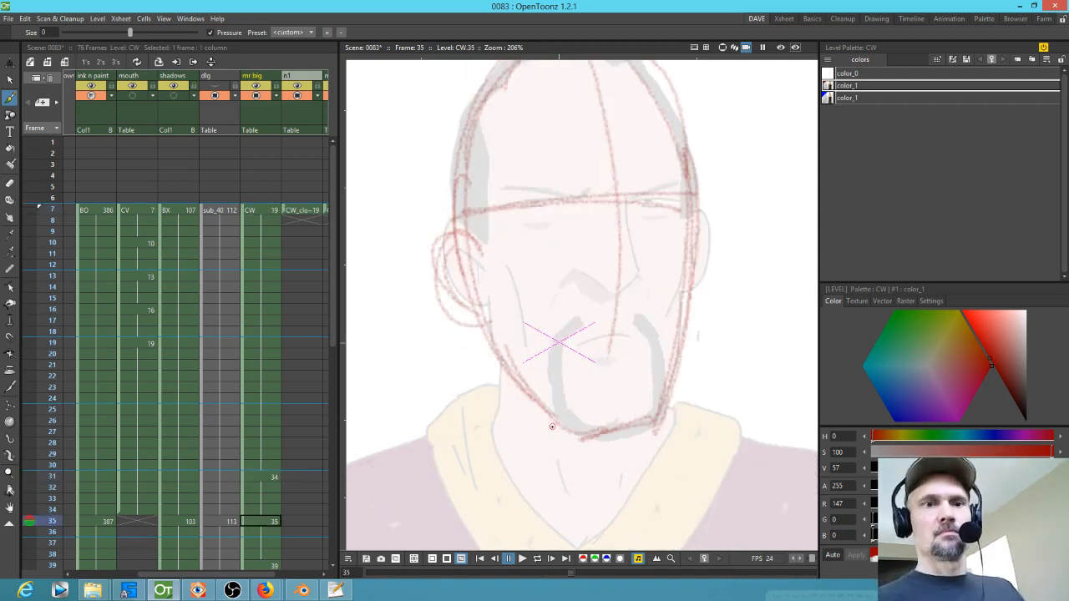
Step: On drawing 35 at frame 35, draw the mustache folds beside the mouth and the chin line
{"action": "mouse_move", "coordinate": [583, 318]}
{"action": "left_mouse_down"}
{"action": "mouse_move", "coordinate": [560, 335]}
{"action": "mouse_move", "coordinate": [559, 415]}
{"action": "left_mouse_up"}
{"action": "left_click_drag", "start_coordinate": [562, 343], "coordinate": [557, 415]}
{"action": "left_click_drag", "start_coordinate": [638, 310], "coordinate": [651, 328]}
{"action": "left_click_drag", "start_coordinate": [657, 333], "coordinate": [654, 418]}
{"action": "left_click_drag", "start_coordinate": [562, 425], "coordinate": [602, 445]}
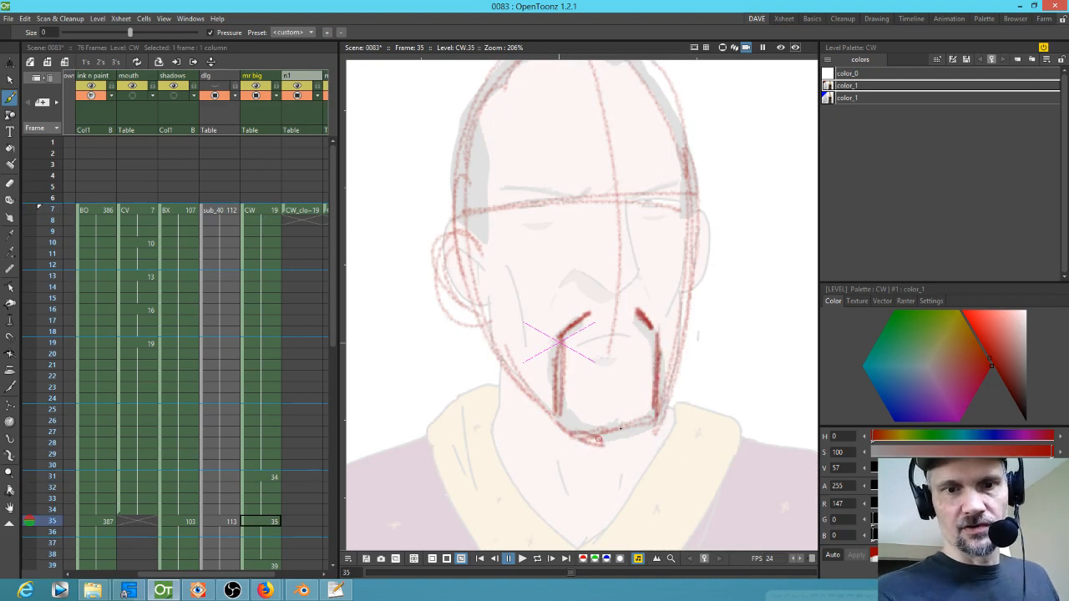
{"action": "mouse_move", "coordinate": [648, 334]}
{"action": "left_mouse_down"}
{"action": "mouse_move", "coordinate": [564, 342]}
{"action": "mouse_move", "coordinate": [649, 334]}
{"action": "left_mouse_up"}
Step: Draw the nose and squinting eye lines on drawing 35
{"action": "mouse_move", "coordinate": [582, 273]}
{"action": "left_mouse_down"}
{"action": "mouse_move", "coordinate": [619, 294]}
{"action": "mouse_move", "coordinate": [643, 265]}
{"action": "left_mouse_up"}
{"action": "mouse_move", "coordinate": [577, 199]}
{"action": "left_mouse_down"}
{"action": "mouse_move", "coordinate": [517, 202]}
{"action": "mouse_move", "coordinate": [572, 201]}
{"action": "mouse_move", "coordinate": [500, 185]}
{"action": "left_mouse_up"}
{"action": "left_click_drag", "start_coordinate": [503, 186], "coordinate": [567, 199]}
{"action": "key", "text": "comma"}
{"action": "key", "text": "period"}
{"action": "left_click_drag", "start_coordinate": [638, 199], "coordinate": [684, 185]}
{"action": "mouse_move", "coordinate": [636, 197]}
{"action": "left_mouse_down"}
{"action": "mouse_move", "coordinate": [683, 186]}
{"action": "mouse_move", "coordinate": [683, 202]}
{"action": "left_mouse_up"}
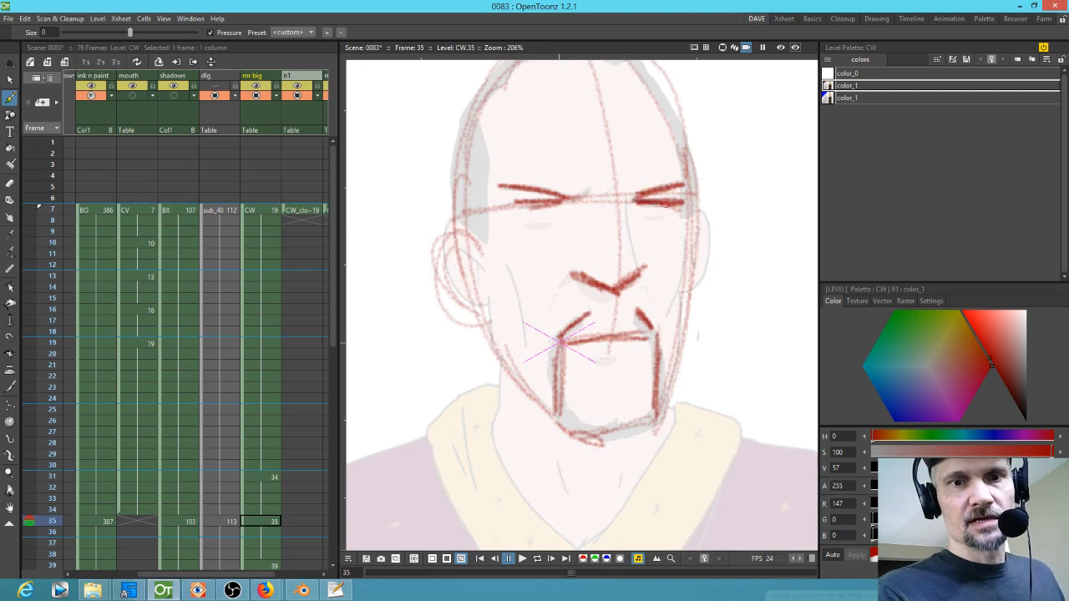
Step: Flip back and forth between frames 7, 31 and 35 to compare the expression drawings
{"action": "key", "text": "comma"}
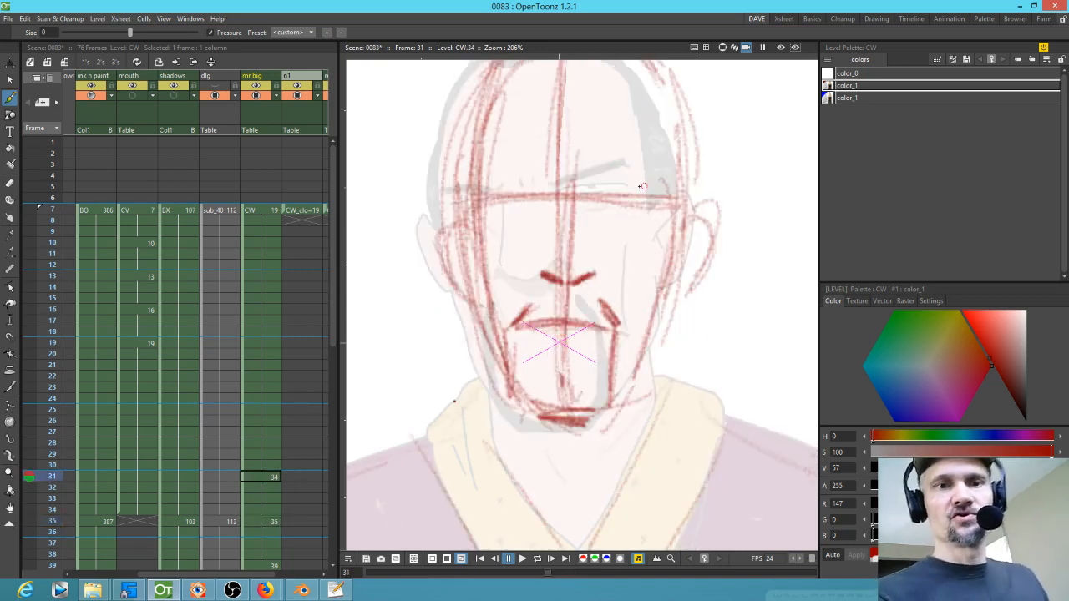
{"action": "key", "text": "period"}
{"action": "key", "text": "comma"}
{"action": "key", "text": "period"}
{"action": "key", "text": "comma"}
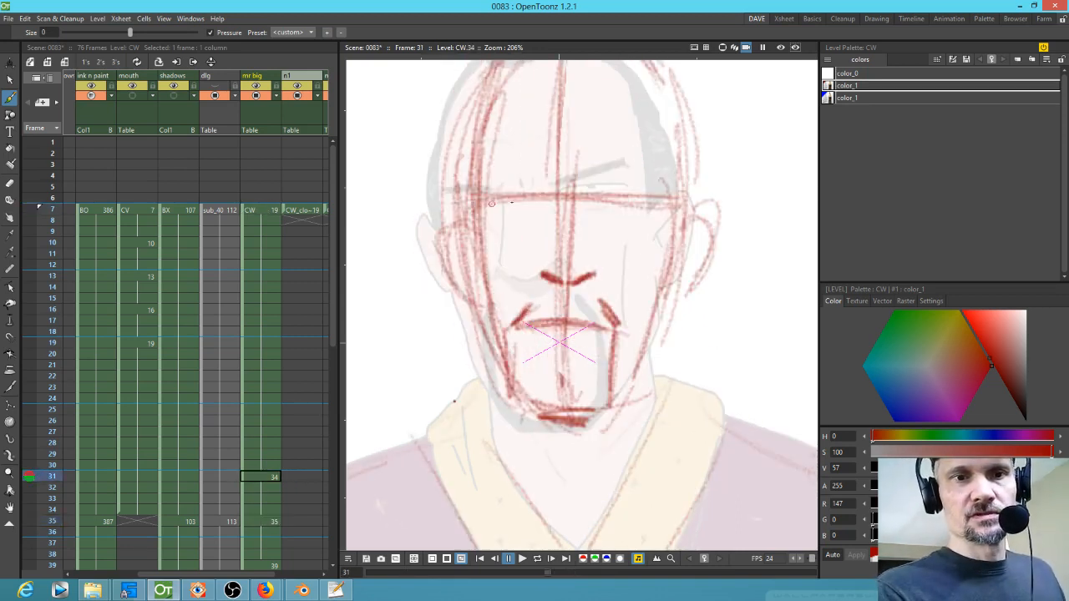
{"action": "key", "text": "period"}
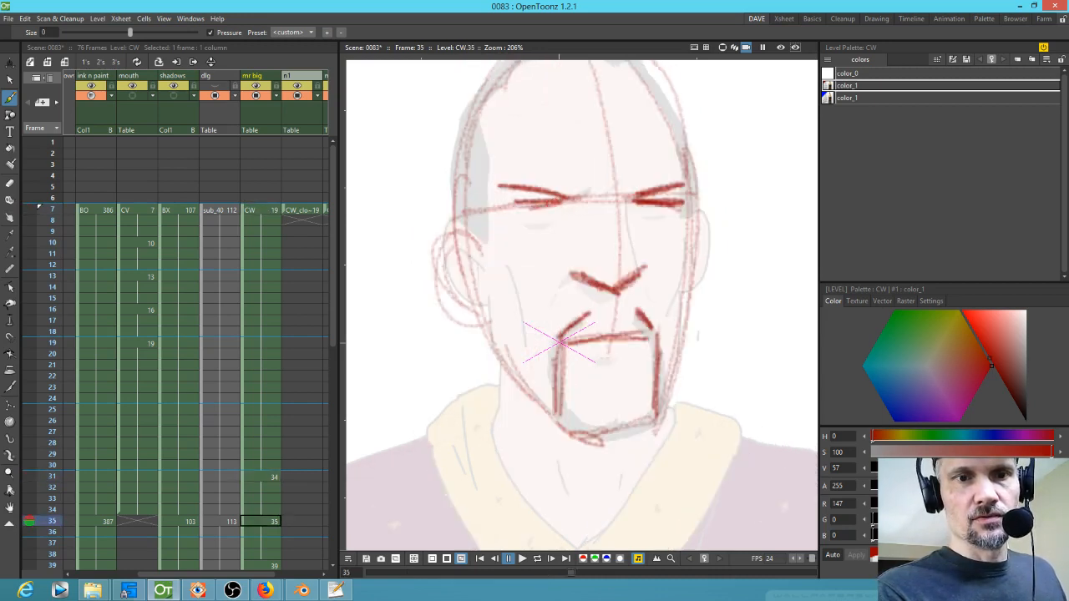
{"action": "key", "text": "comma"}
{"action": "key", "text": "comma"}
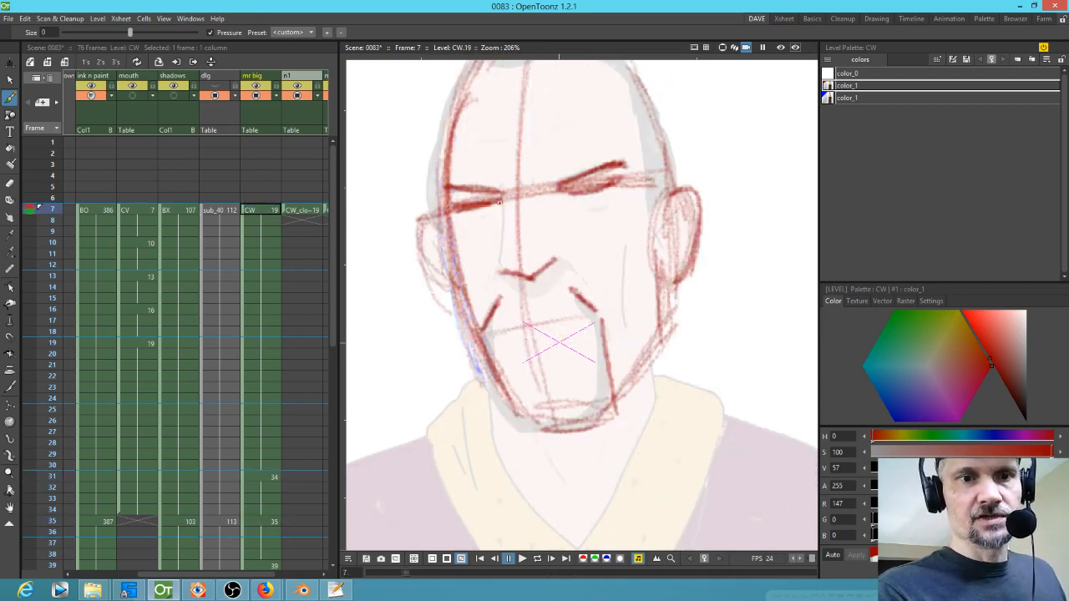
{"action": "key", "text": "period"}
{"action": "key", "text": "period"}
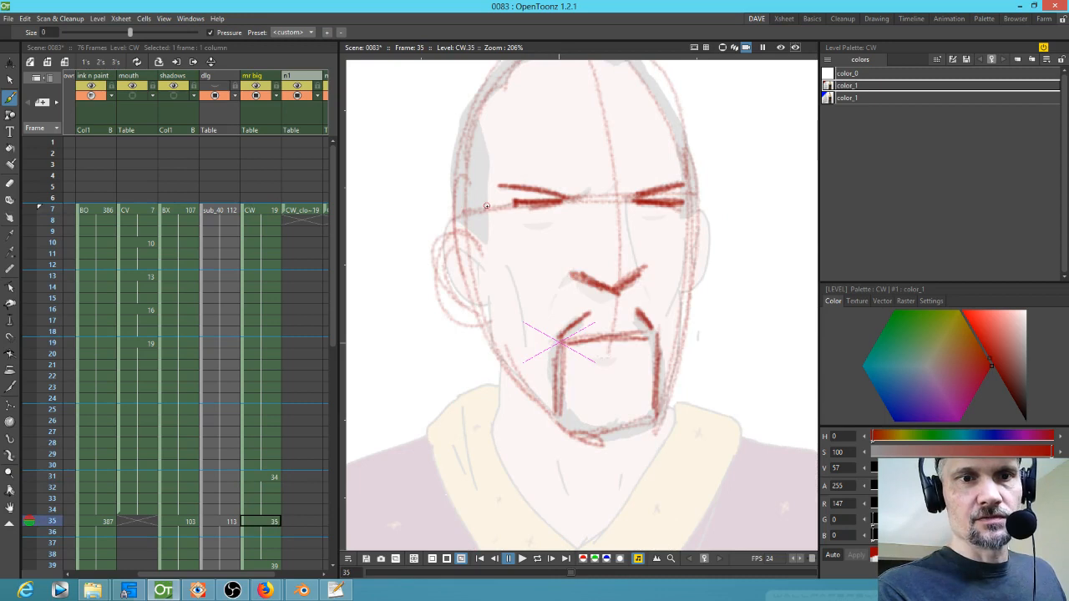
Step: Flip through the frames again and mark the brow positions with dots on drawing 34 at frame 31
{"action": "key", "text": "comma"}
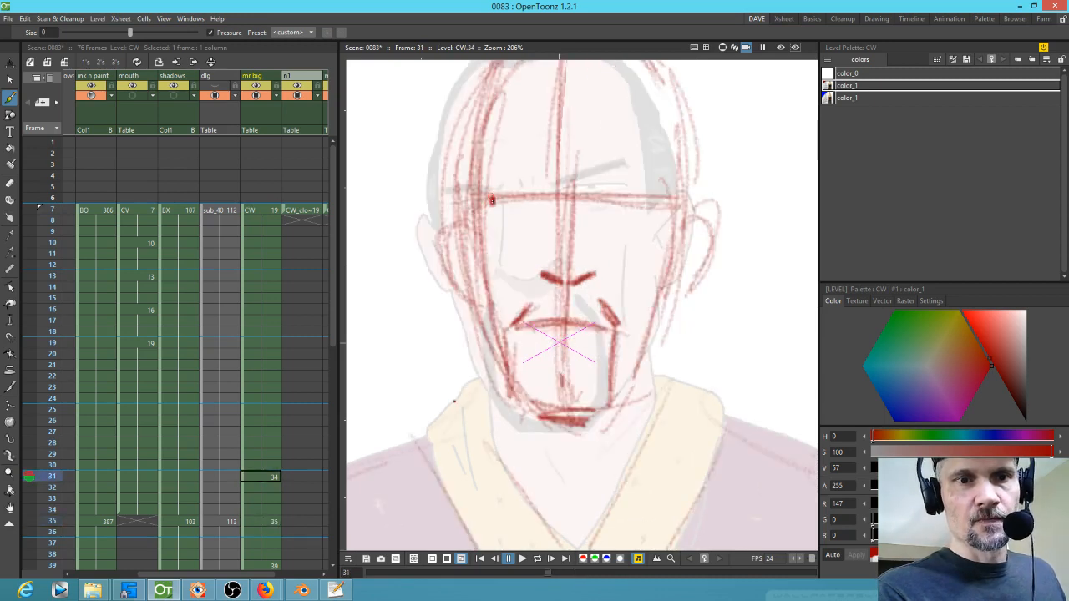
{"action": "key", "text": "comma"}
{"action": "key", "text": "period"}
{"action": "key", "text": "period"}
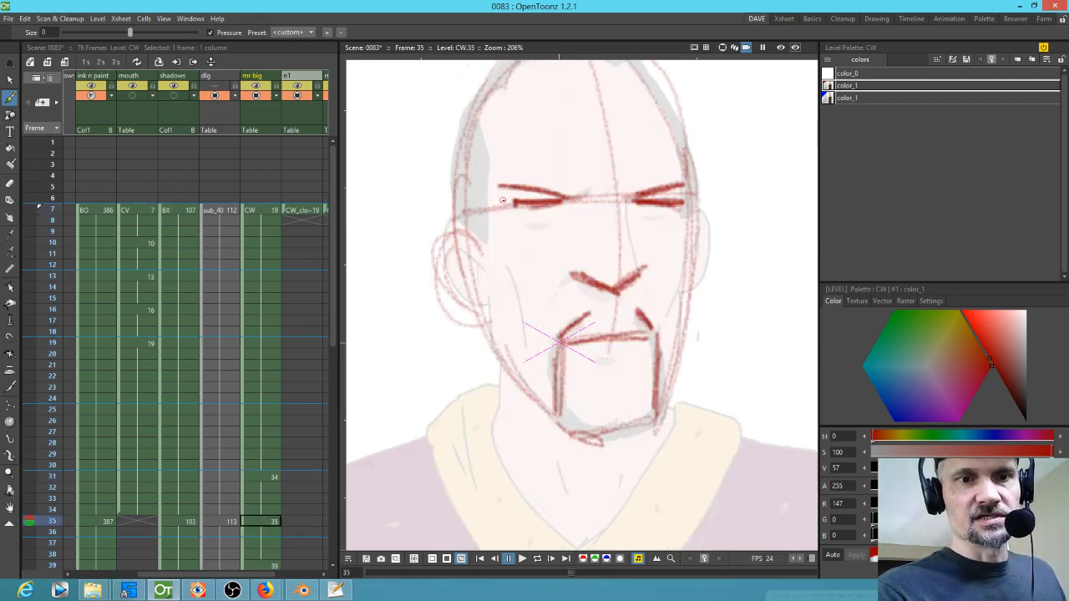
{"action": "key", "text": "period"}
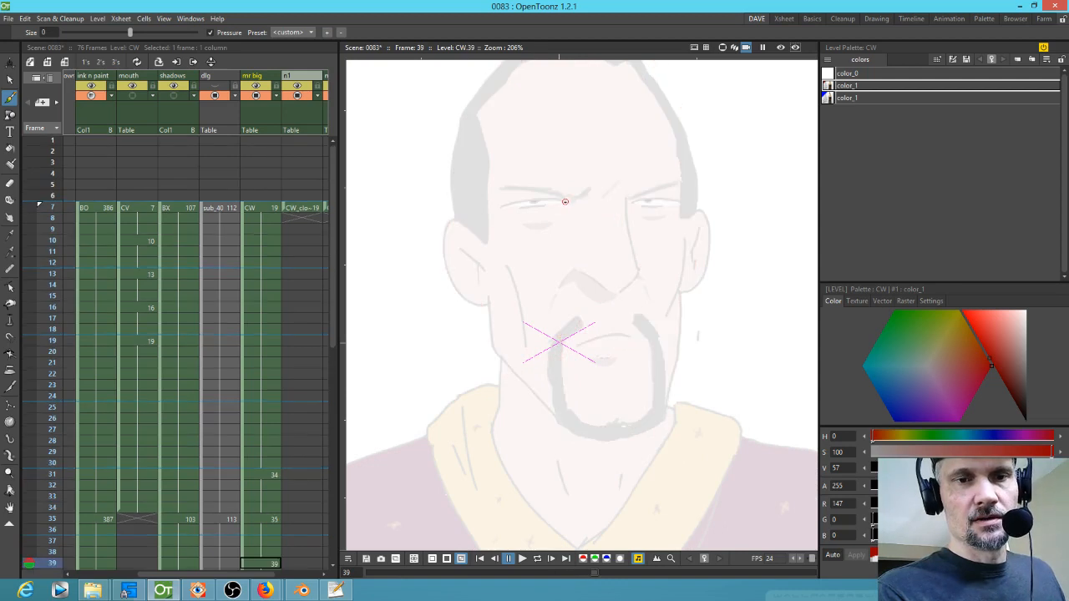
{"action": "key", "text": "comma"}
{"action": "key", "text": "comma"}
{"action": "key", "text": "comma"}
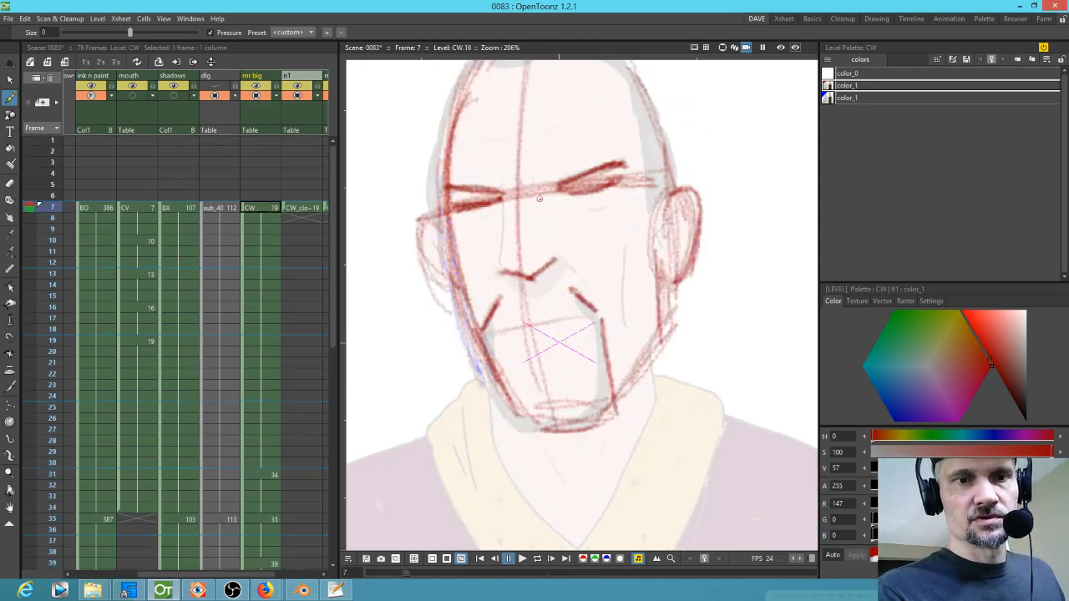
{"action": "key", "text": "period"}
{"action": "left_click", "coordinate": [539, 198]}
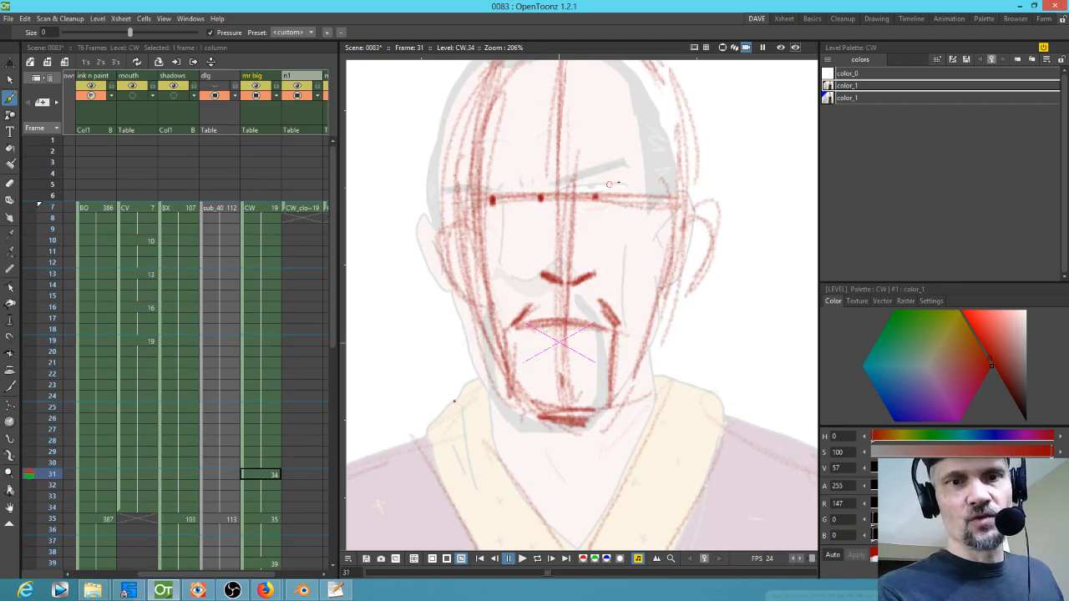
Step: Flip back and forth between frames 31 and 35 to compare the two expression drawings
{"action": "key", "text": "comma"}
{"action": "key", "text": "period"}
{"action": "key", "text": "period"}
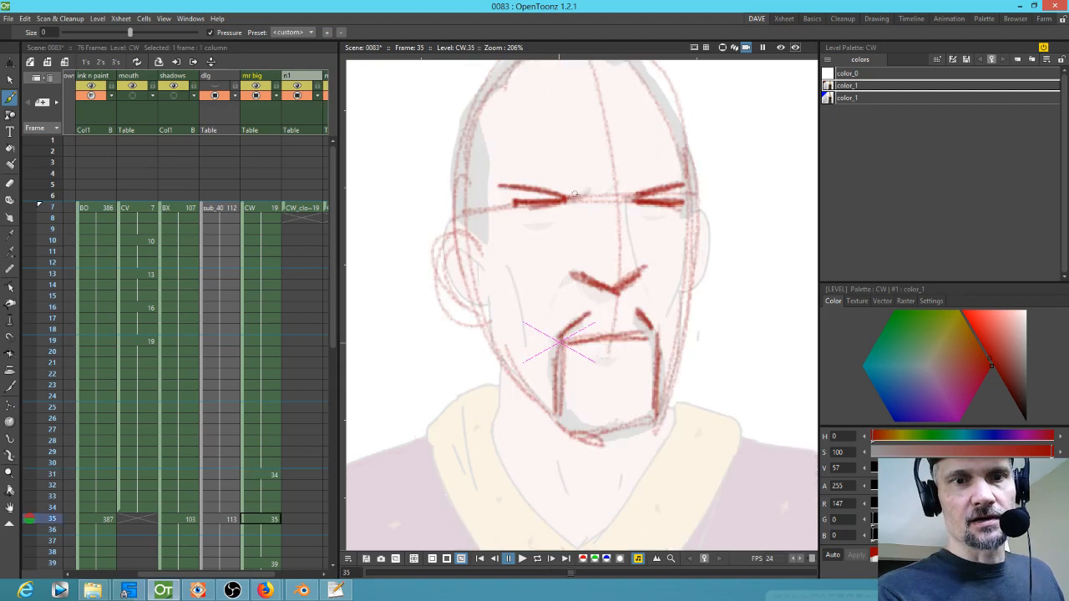
{"action": "key", "text": "comma"}
{"action": "key", "text": "comma"}
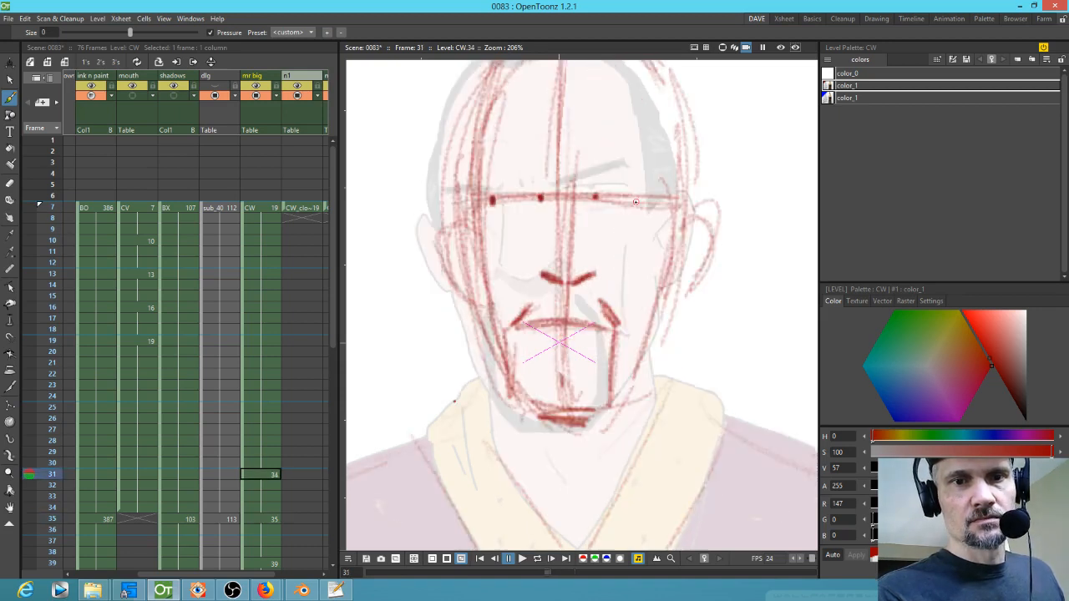
{"action": "key", "text": "period"}
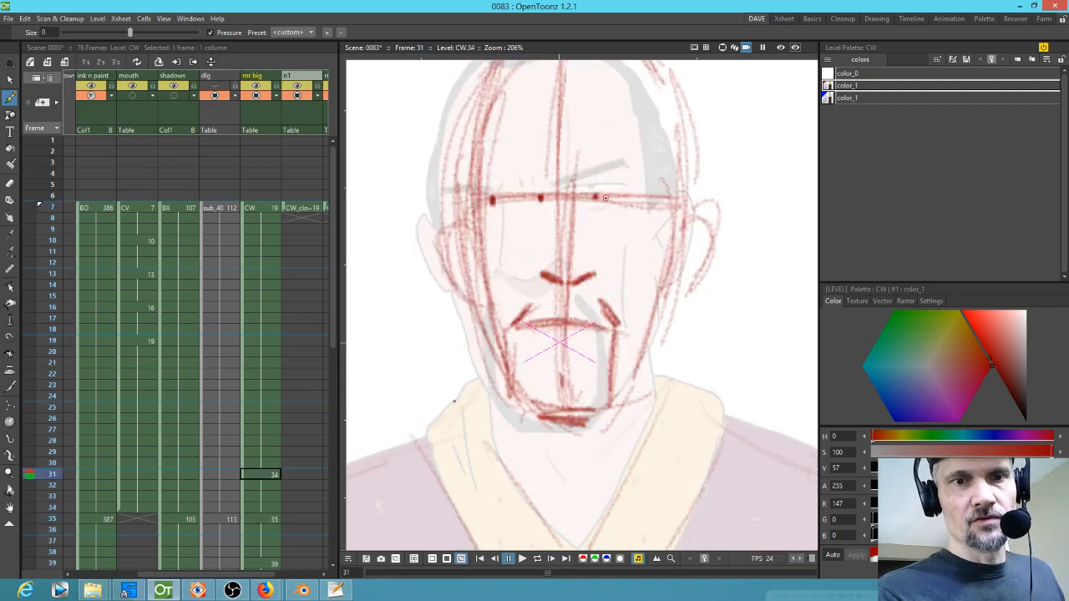
Step: Draw angled, furrowed brow lines over the brow dots on drawing 34 at frame 31
{"action": "left_click", "coordinate": [646, 200]}
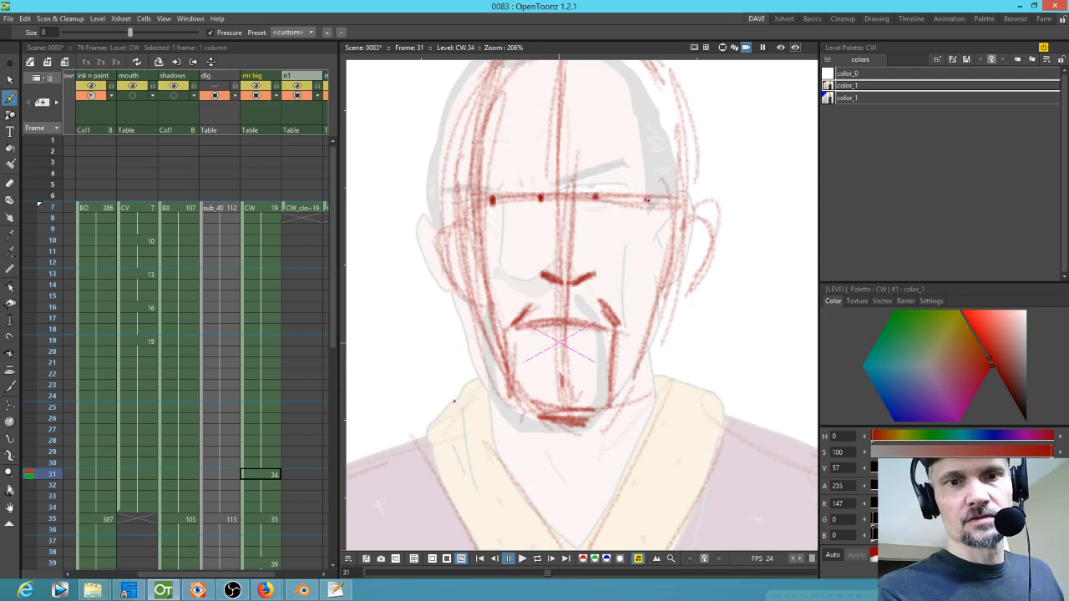
{"action": "left_click_drag", "start_coordinate": [494, 199], "coordinate": [542, 198]}
{"action": "mouse_move", "coordinate": [628, 201]}
{"action": "left_mouse_down"}
{"action": "mouse_move", "coordinate": [608, 198]}
{"action": "mouse_move", "coordinate": [639, 183]}
{"action": "mouse_move", "coordinate": [603, 194]}
{"action": "mouse_move", "coordinate": [660, 172]}
{"action": "left_mouse_up"}
{"action": "mouse_move", "coordinate": [506, 183]}
{"action": "left_mouse_down"}
{"action": "mouse_move", "coordinate": [545, 197]}
{"action": "mouse_move", "coordinate": [536, 194]}
{"action": "left_mouse_up"}
Step: Flip between frames 31 and 35 again to compare the brows
{"action": "key", "text": "comma"}
{"action": "key", "text": "period"}
{"action": "key", "text": "comma"}
{"action": "key", "text": "period"}
{"action": "key", "text": "comma"}
{"action": "key", "text": "period"}
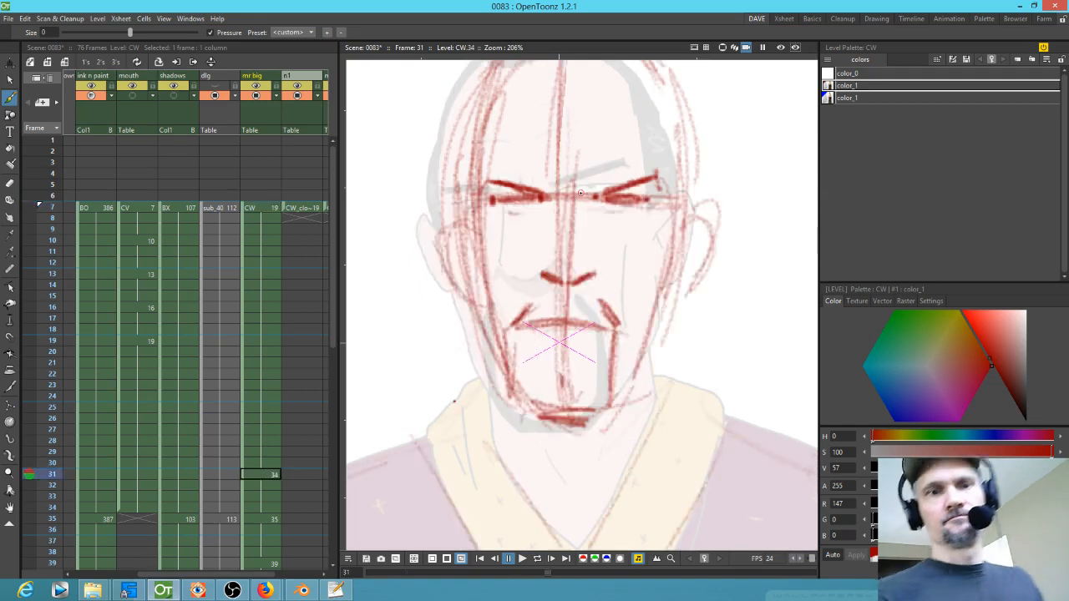
Step: On drawing 19 at frame 7, draw a cheek fold line on the right side of the face
{"action": "key", "text": "comma"}
{"action": "left_click_drag", "start_coordinate": [668, 261], "coordinate": [628, 367]}
{"action": "mouse_move", "coordinate": [660, 286]}
{"action": "left_mouse_down"}
{"action": "mouse_move", "coordinate": [632, 369]}
{"action": "mouse_move", "coordinate": [653, 334]}
{"action": "mouse_move", "coordinate": [627, 366]}
{"action": "left_mouse_up"}
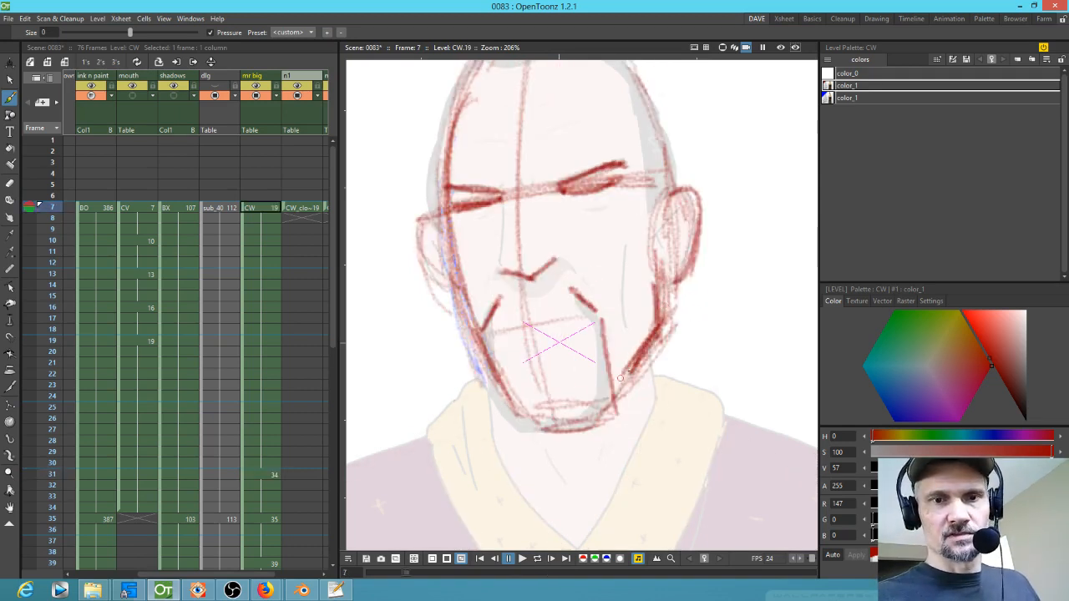
Step: Draw cheek fold lines on both sides of the face on drawing 34 at frame 31
{"action": "key", "text": "period"}
{"action": "mouse_move", "coordinate": [668, 289]}
{"action": "left_mouse_down"}
{"action": "mouse_move", "coordinate": [664, 334]}
{"action": "mouse_move", "coordinate": [628, 374]}
{"action": "left_mouse_up"}
{"action": "left_click_drag", "start_coordinate": [668, 338], "coordinate": [626, 373]}
{"action": "mouse_move", "coordinate": [490, 282]}
{"action": "left_mouse_down"}
{"action": "mouse_move", "coordinate": [476, 329]}
{"action": "mouse_move", "coordinate": [482, 356]}
{"action": "left_mouse_up"}
{"action": "left_click_drag", "start_coordinate": [497, 334], "coordinate": [490, 358]}
{"action": "left_click_drag", "start_coordinate": [473, 269], "coordinate": [478, 325]}
Step: Add cheek and jaw lines on the left side of the face on drawing 35
{"action": "key", "text": "period"}
{"action": "left_click_drag", "start_coordinate": [500, 284], "coordinate": [493, 347]}
{"action": "left_click_drag", "start_coordinate": [479, 340], "coordinate": [534, 404]}
{"action": "left_click_drag", "start_coordinate": [471, 238], "coordinate": [451, 309]}
Step: Flip through frames 7, 31 and 35 to compare the cheek lines
{"action": "key", "text": "comma"}
{"action": "key", "text": "period"}
{"action": "key", "text": "comma"}
{"action": "key", "text": "comma"}
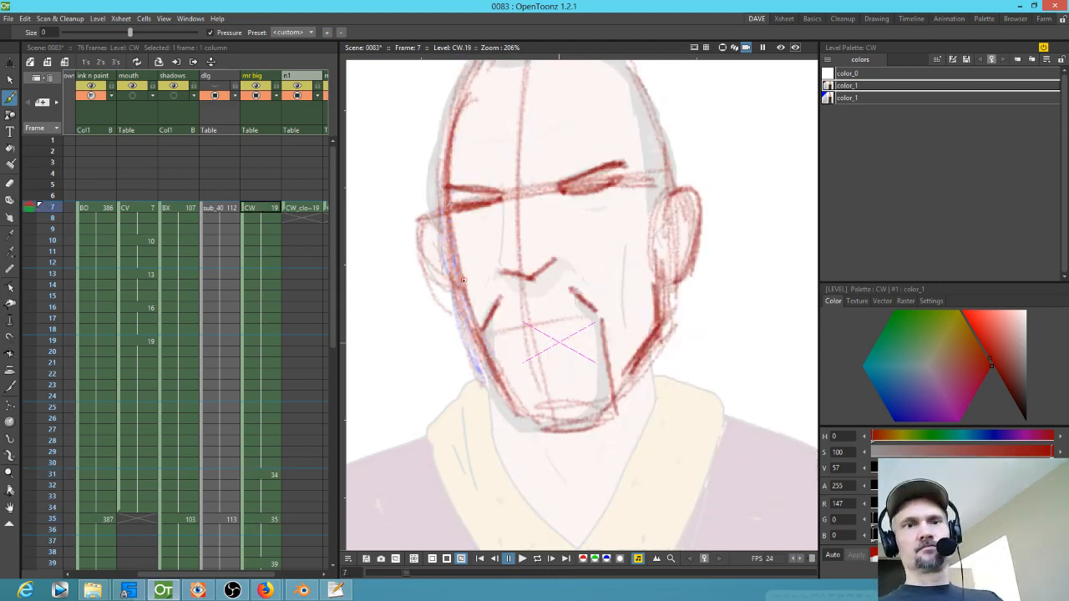
{"action": "key", "text": "period"}
{"action": "key", "text": "period"}
{"action": "key", "text": "period"}
{"action": "key", "text": "comma"}
{"action": "key", "text": "comma"}
{"action": "key", "text": "comma"}
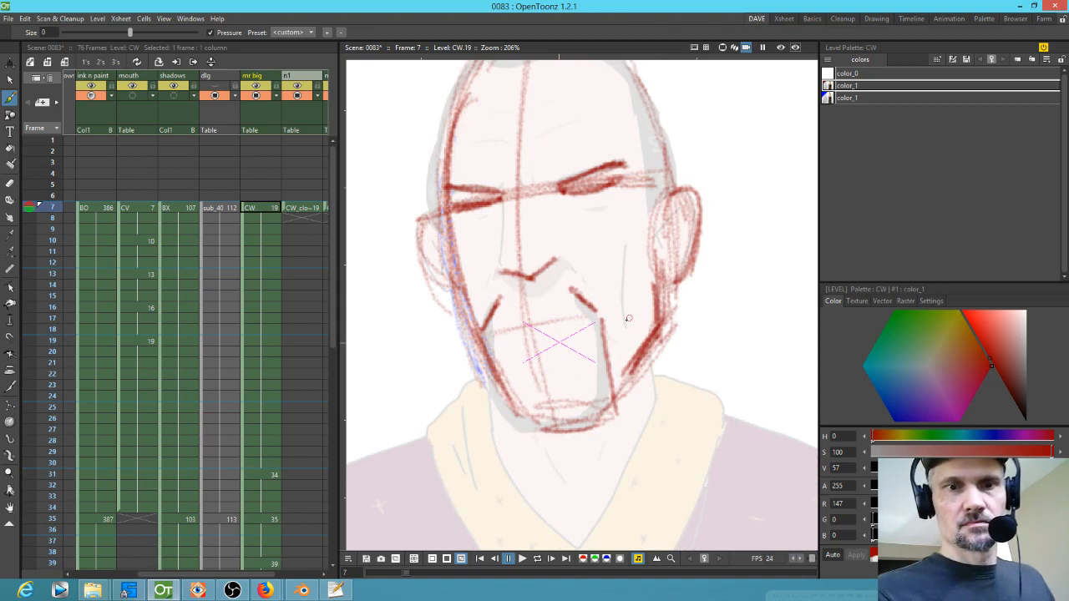
Step: Draw the upper lip line above the mouth on drawing 19 at frame 7 and flip to compare
{"action": "left_click_drag", "start_coordinate": [511, 330], "coordinate": [577, 323]}
{"action": "mouse_move", "coordinate": [501, 331]}
{"action": "left_mouse_down"}
{"action": "mouse_move", "coordinate": [596, 330]}
{"action": "mouse_move", "coordinate": [547, 321]}
{"action": "left_mouse_up"}
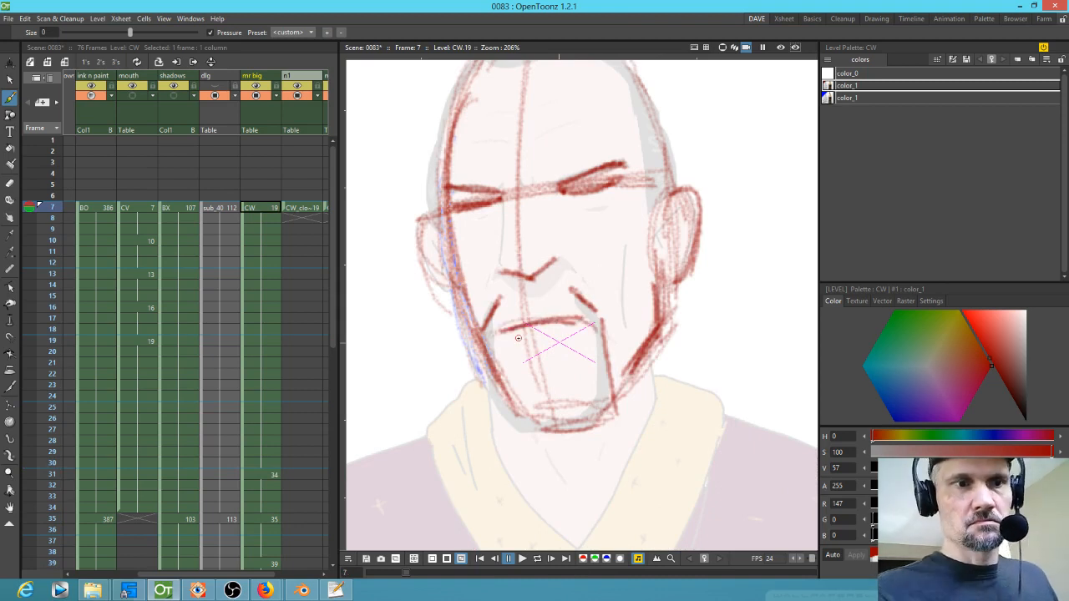
{"action": "key", "text": "period"}
{"action": "key", "text": "period"}
{"action": "key", "text": "comma"}
{"action": "key", "text": "comma"}
{"action": "key", "text": "comma"}
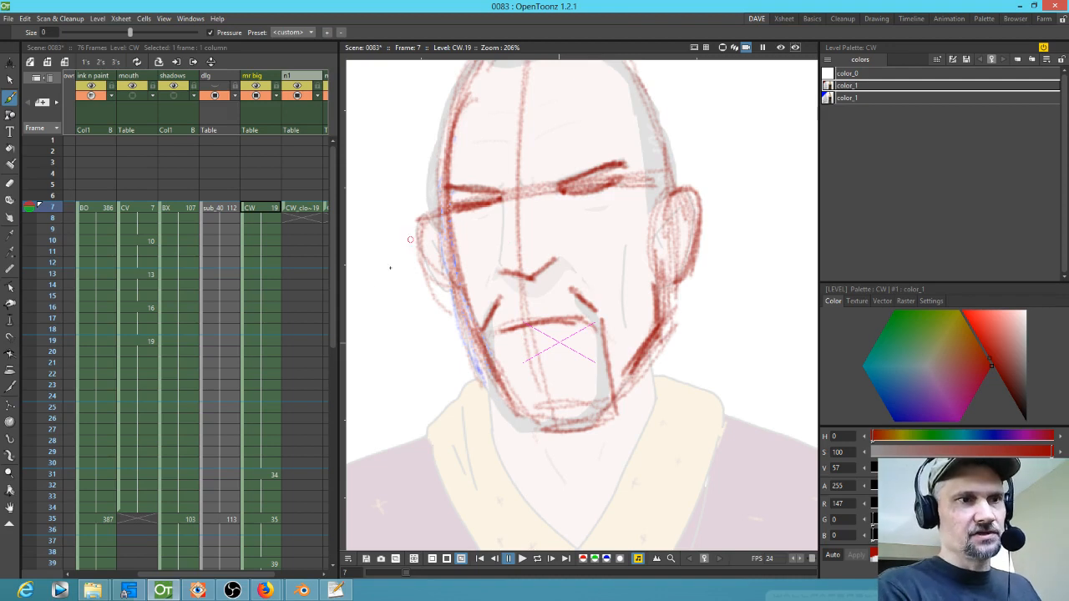
Step: Turn on camera stand visibility for the mouth column and scrub to frame 31
{"action": "mouse_move", "coordinate": [54, 207]}
{"action": "left_mouse_down"}
{"action": "mouse_move", "coordinate": [44, 338]}
{"action": "mouse_move", "coordinate": [44, 219]}
{"action": "left_mouse_up"}
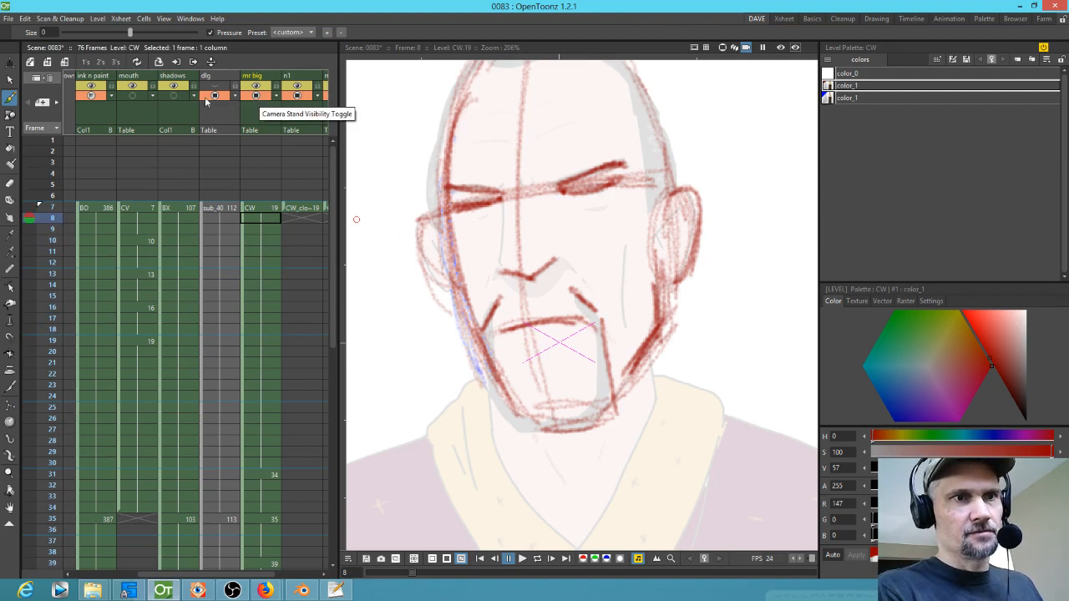
{"action": "left_click", "coordinate": [135, 97]}
{"action": "mouse_move", "coordinate": [56, 213]}
{"action": "left_mouse_down"}
{"action": "mouse_move", "coordinate": [38, 381]}
{"action": "mouse_move", "coordinate": [44, 194]}
{"action": "mouse_move", "coordinate": [8, 506]}
{"action": "left_mouse_up"}
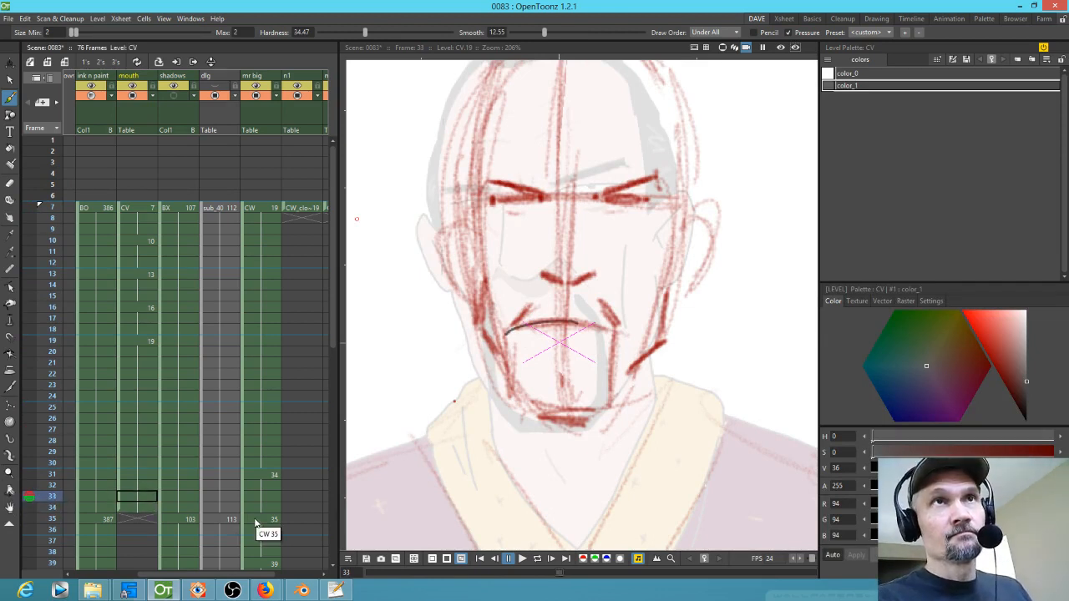
{"action": "left_click", "coordinate": [267, 476]}
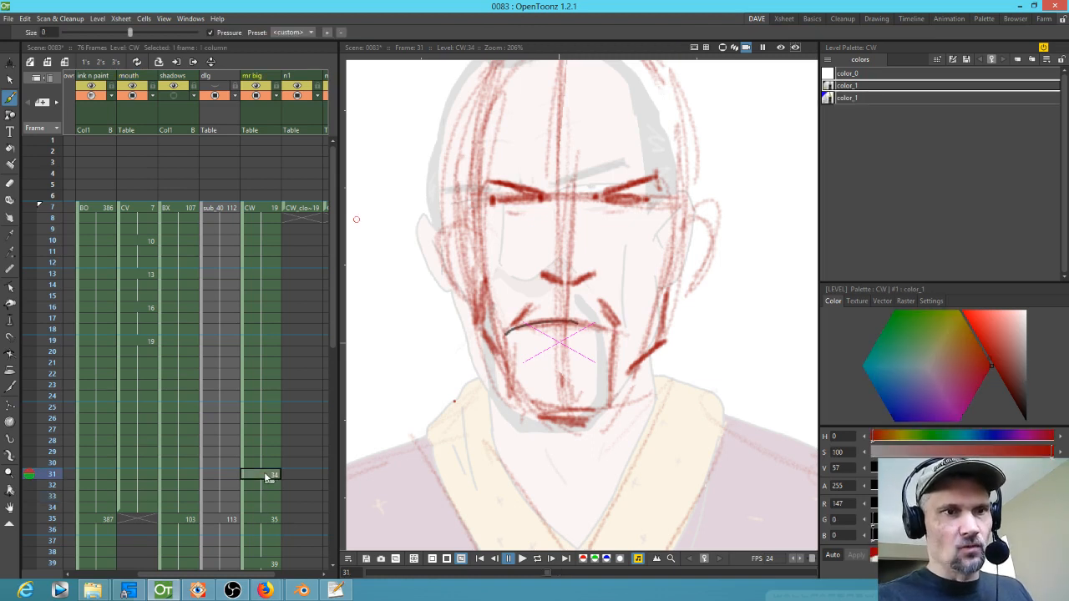
Step: Go to frame 35 and sketch both ears on drawing 35
{"action": "left_click", "coordinate": [260, 519]}
{"action": "mouse_move", "coordinate": [452, 231]}
{"action": "left_mouse_down"}
{"action": "mouse_move", "coordinate": [466, 259]}
{"action": "mouse_move", "coordinate": [455, 297]}
{"action": "left_mouse_up"}
{"action": "mouse_move", "coordinate": [439, 251]}
{"action": "left_mouse_down"}
{"action": "mouse_move", "coordinate": [472, 324]}
{"action": "mouse_move", "coordinate": [461, 309]}
{"action": "mouse_move", "coordinate": [485, 317]}
{"action": "mouse_move", "coordinate": [437, 246]}
{"action": "mouse_move", "coordinate": [467, 264]}
{"action": "left_mouse_up"}
{"action": "mouse_move", "coordinate": [691, 232]}
{"action": "left_mouse_down"}
{"action": "mouse_move", "coordinate": [716, 227]}
{"action": "mouse_move", "coordinate": [716, 244]}
{"action": "mouse_move", "coordinate": [700, 298]}
{"action": "mouse_move", "coordinate": [690, 296]}
{"action": "left_mouse_up"}
Step: Flip between frames and draw the right ear on drawing 34 at frame 31
{"action": "key", "text": "comma"}
{"action": "key", "text": "period"}
{"action": "key", "text": "comma"}
{"action": "key", "text": "period"}
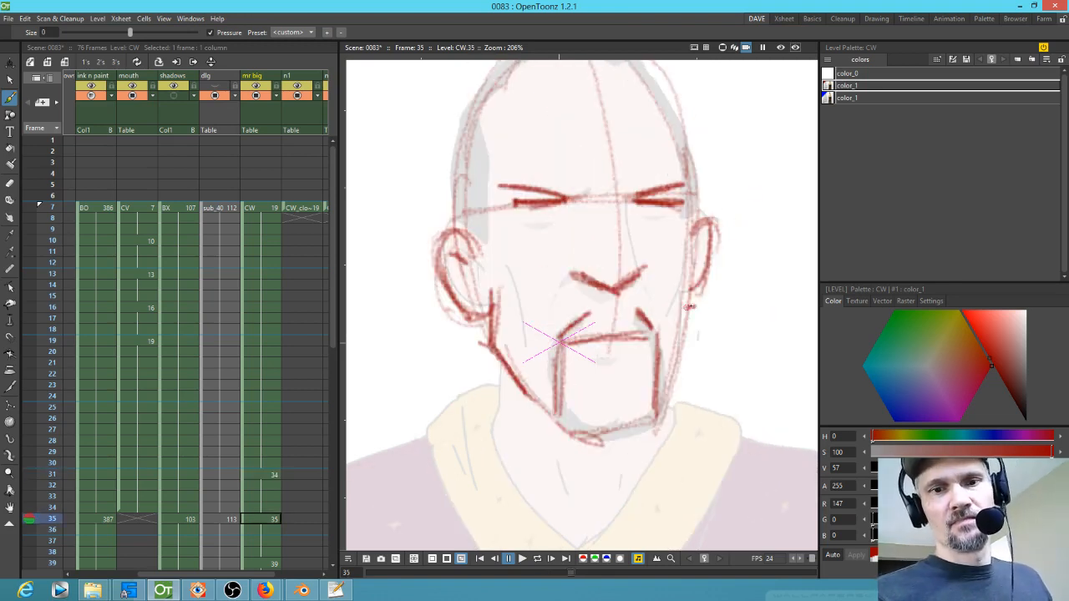
{"action": "key", "text": "comma"}
{"action": "left_click_drag", "start_coordinate": [674, 299], "coordinate": [685, 294]}
{"action": "key", "text": "period"}
{"action": "key", "text": "comma"}
{"action": "mouse_move", "coordinate": [681, 221]}
{"action": "left_mouse_down"}
{"action": "mouse_move", "coordinate": [705, 218]}
{"action": "mouse_move", "coordinate": [711, 238]}
{"action": "mouse_move", "coordinate": [683, 306]}
{"action": "left_mouse_up"}
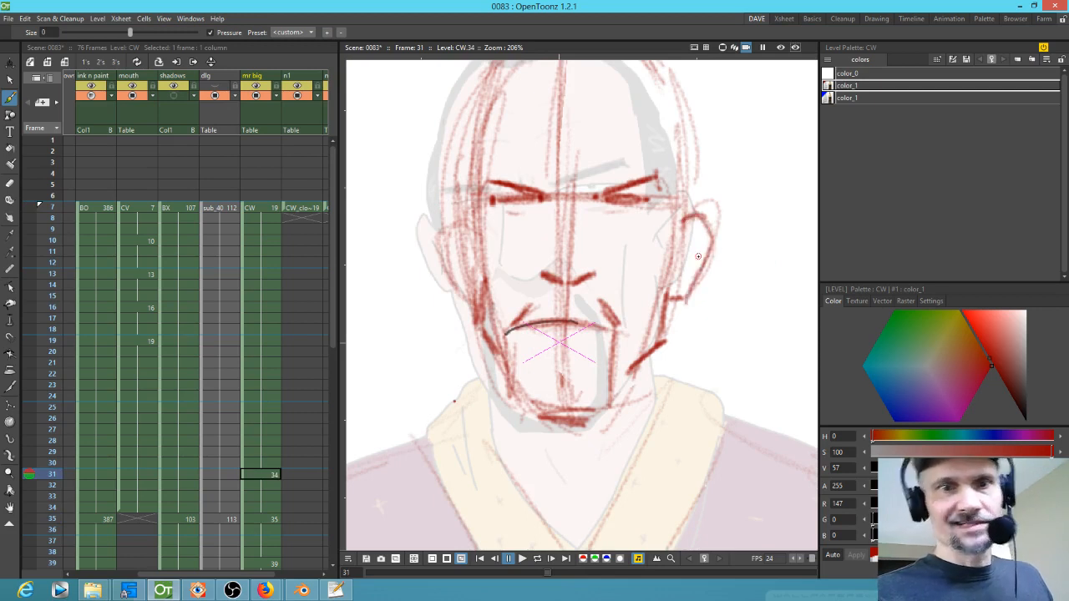
Step: Draw the left ear and a short jaw stroke on drawing 34
{"action": "key", "text": "comma"}
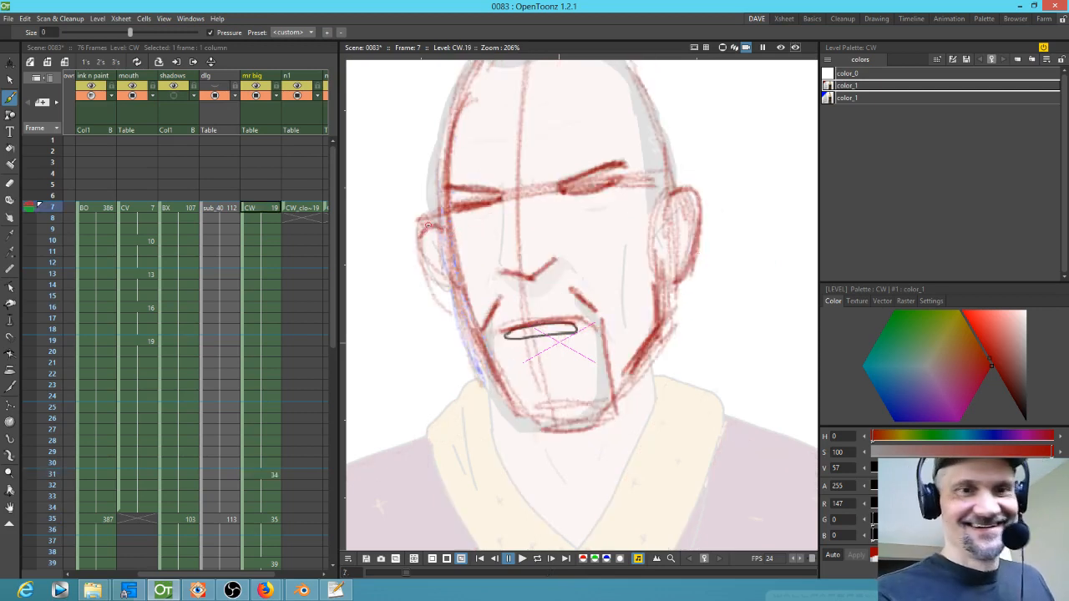
{"action": "key", "text": "period"}
{"action": "mouse_move", "coordinate": [449, 229]}
{"action": "left_mouse_down"}
{"action": "mouse_move", "coordinate": [447, 282]}
{"action": "mouse_move", "coordinate": [479, 298]}
{"action": "left_mouse_up"}
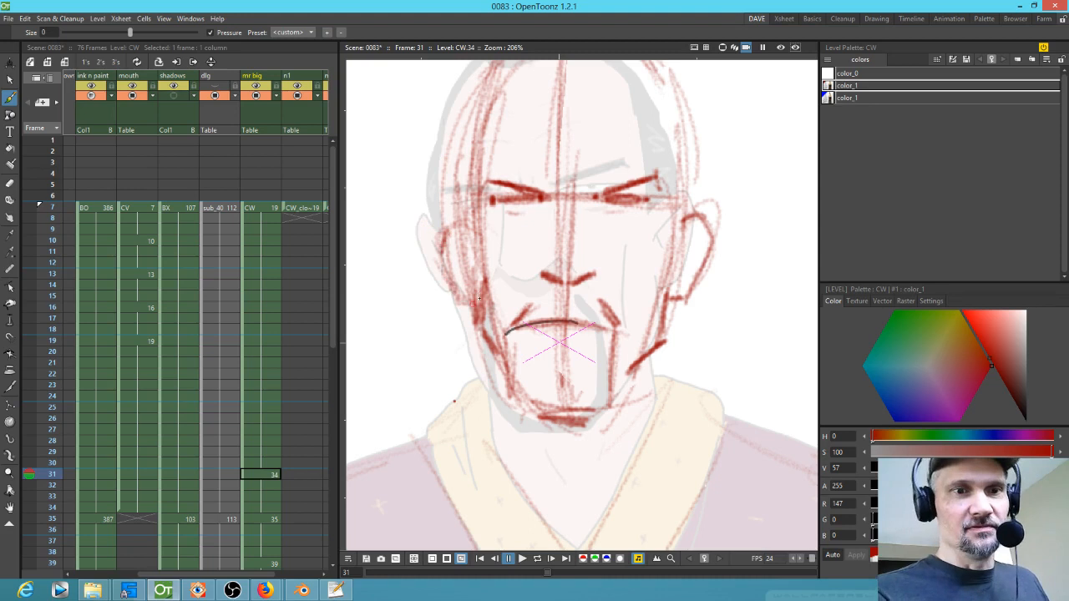
{"action": "left_click_drag", "start_coordinate": [493, 355], "coordinate": [495, 377]}
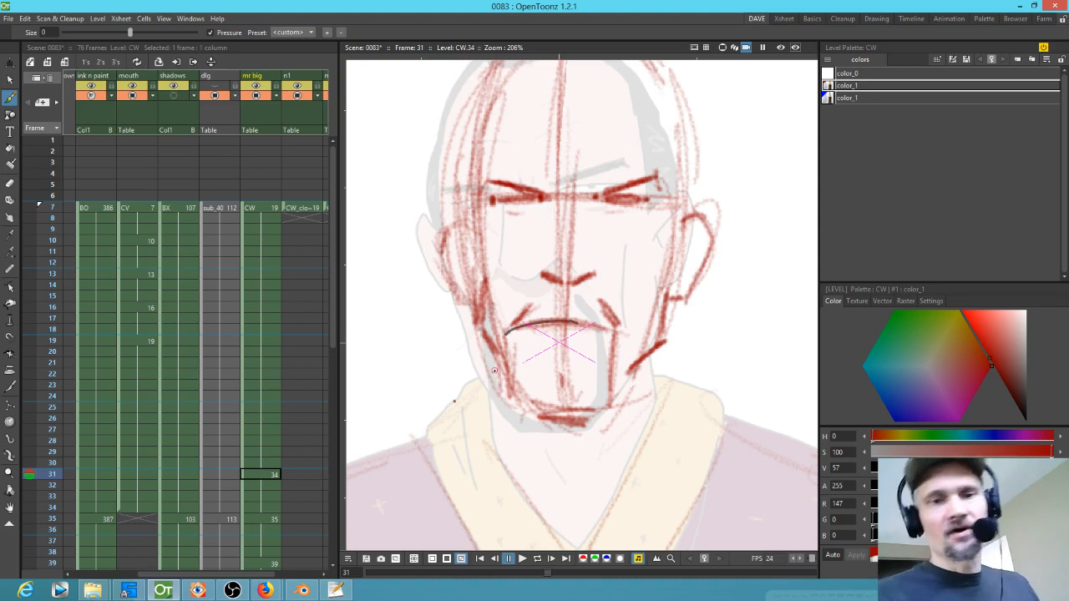
Step: On drawing 19 at frame 7, draw the crown line across the top of the head
{"action": "key", "text": "comma"}
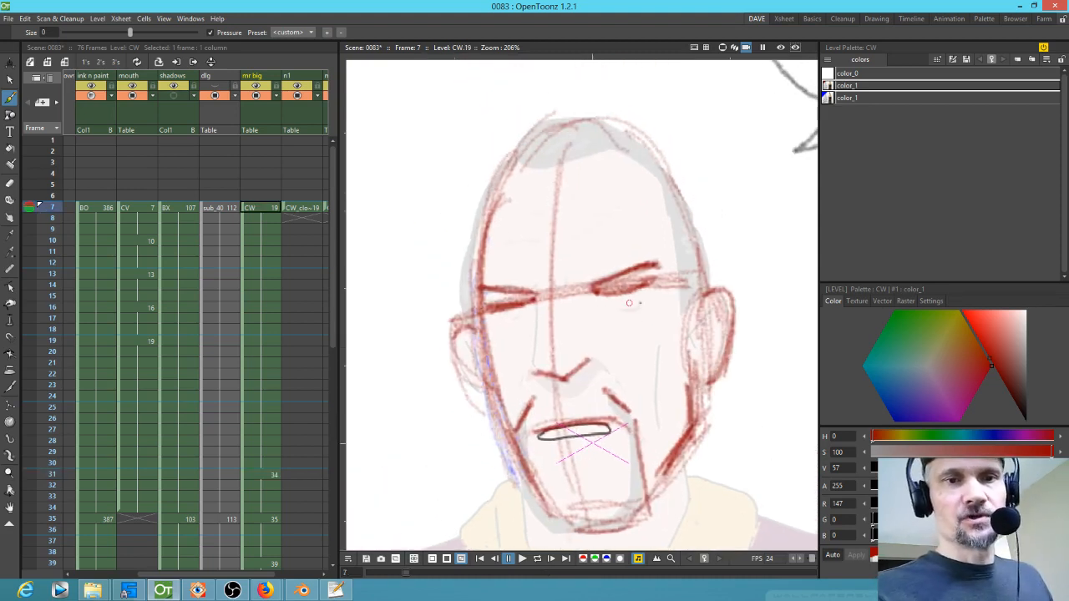
{"action": "mouse_move", "coordinate": [515, 159]}
{"action": "left_mouse_down"}
{"action": "mouse_move", "coordinate": [565, 168]}
{"action": "mouse_move", "coordinate": [615, 142]}
{"action": "left_mouse_up"}
{"action": "mouse_move", "coordinate": [514, 155]}
{"action": "left_mouse_down"}
{"action": "mouse_move", "coordinate": [672, 157]}
{"action": "mouse_move", "coordinate": [543, 176]}
{"action": "left_mouse_up"}
Step: Flip between frames and mark a centre tick on the crown line of drawing 19
{"action": "key", "text": "period"}
{"action": "key", "text": "period"}
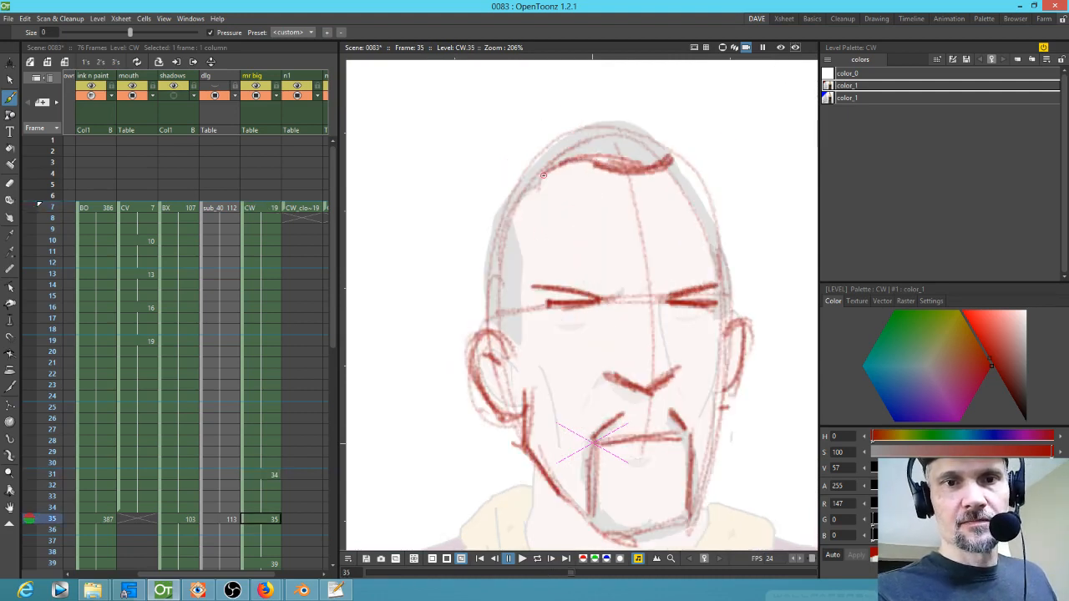
{"action": "key", "text": "comma"}
{"action": "key", "text": "period"}
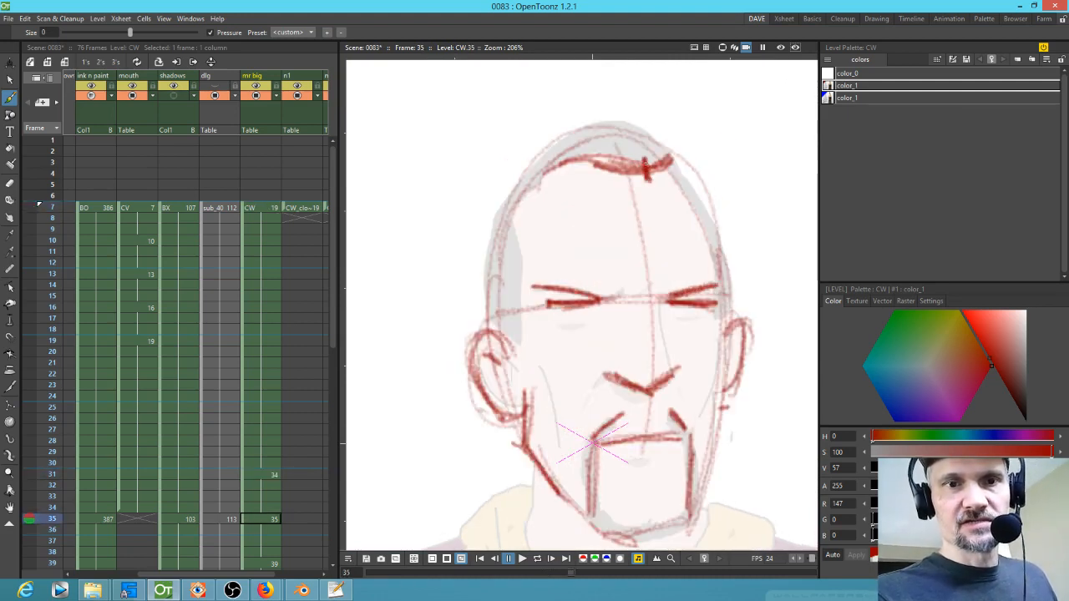
{"action": "key", "text": "comma"}
{"action": "key", "text": "comma"}
{"action": "left_click_drag", "start_coordinate": [555, 157], "coordinate": [555, 177]}
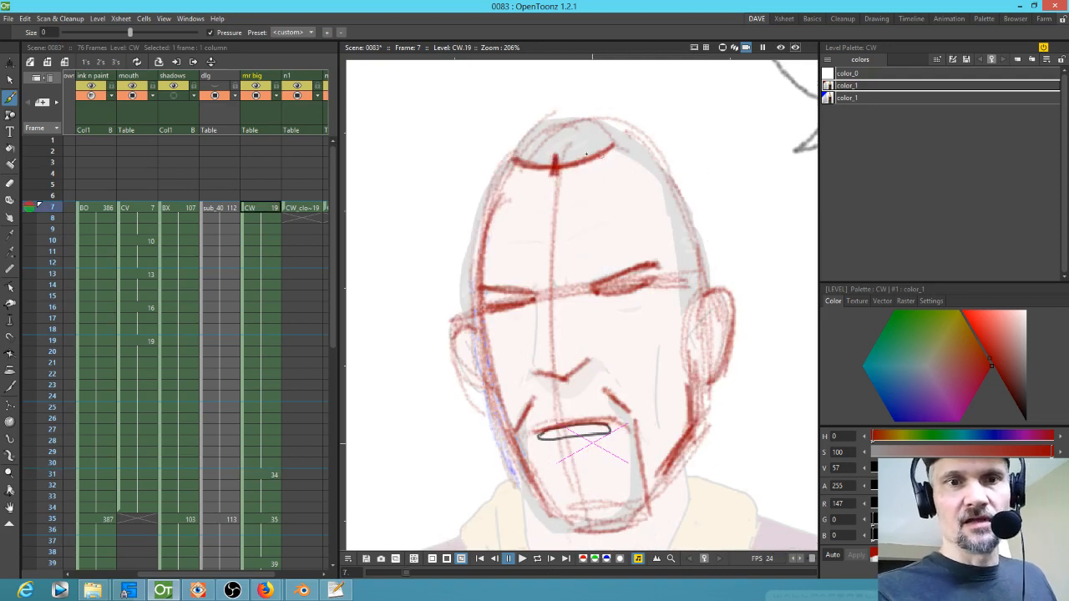
Step: Draw the crown line across the top of the head on drawing 34 at frame 31
{"action": "key", "text": "period"}
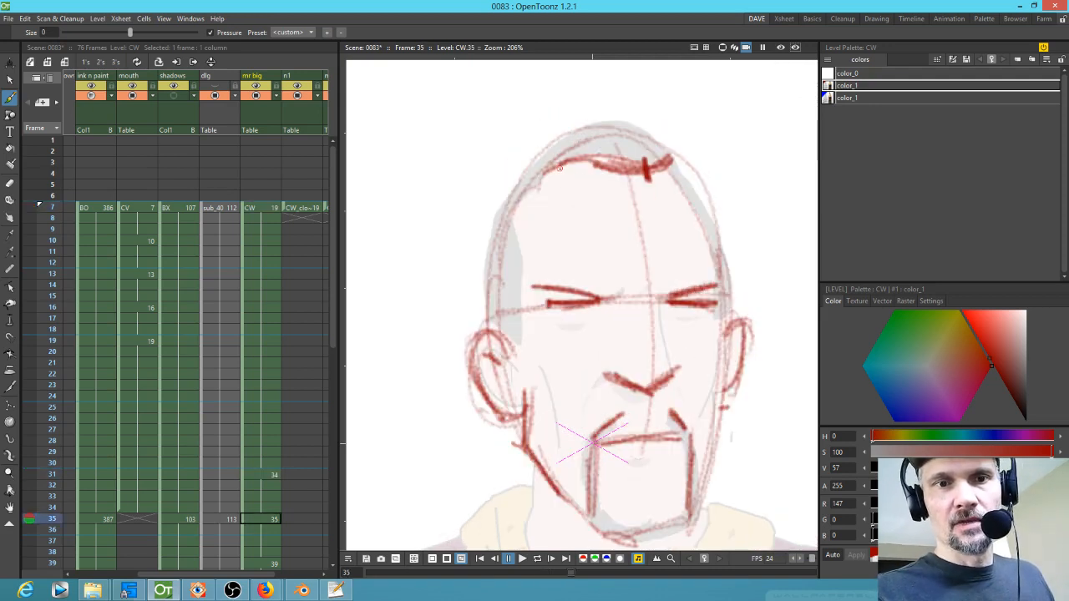
{"action": "key", "text": "comma"}
{"action": "mouse_move", "coordinate": [595, 170]}
{"action": "left_mouse_down"}
{"action": "mouse_move", "coordinate": [569, 157]}
{"action": "mouse_move", "coordinate": [655, 149]}
{"action": "left_mouse_up"}
Step: Flip between frames and add more curved strokes along the crown of drawing 34
{"action": "key", "text": "comma"}
{"action": "key", "text": "period"}
Step: Flip between frames and add small marks to the crown on drawing 34
{"action": "key", "text": "period"}
{"action": "key", "text": "comma"}
{"action": "mouse_move", "coordinate": [563, 157]}
{"action": "left_mouse_down"}
{"action": "mouse_move", "coordinate": [660, 154]}
{"action": "mouse_move", "coordinate": [633, 167]}
{"action": "left_mouse_up"}
{"action": "mouse_move", "coordinate": [653, 150]}
{"action": "left_mouse_down"}
{"action": "mouse_move", "coordinate": [549, 150]}
{"action": "mouse_move", "coordinate": [588, 164]}
{"action": "left_mouse_up"}
{"action": "key", "text": "comma"}
{"action": "key", "text": "period"}
{"action": "key", "text": "comma"}
{"action": "key", "text": "period"}
{"action": "mouse_move", "coordinate": [526, 204]}
{"action": "left_mouse_down"}
{"action": "mouse_move", "coordinate": [554, 155]}
{"action": "mouse_move", "coordinate": [526, 199]}
{"action": "left_mouse_up"}
{"action": "mouse_move", "coordinate": [657, 150]}
{"action": "left_mouse_down"}
{"action": "mouse_move", "coordinate": [689, 207]}
{"action": "mouse_move", "coordinate": [657, 151]}
{"action": "left_mouse_up"}
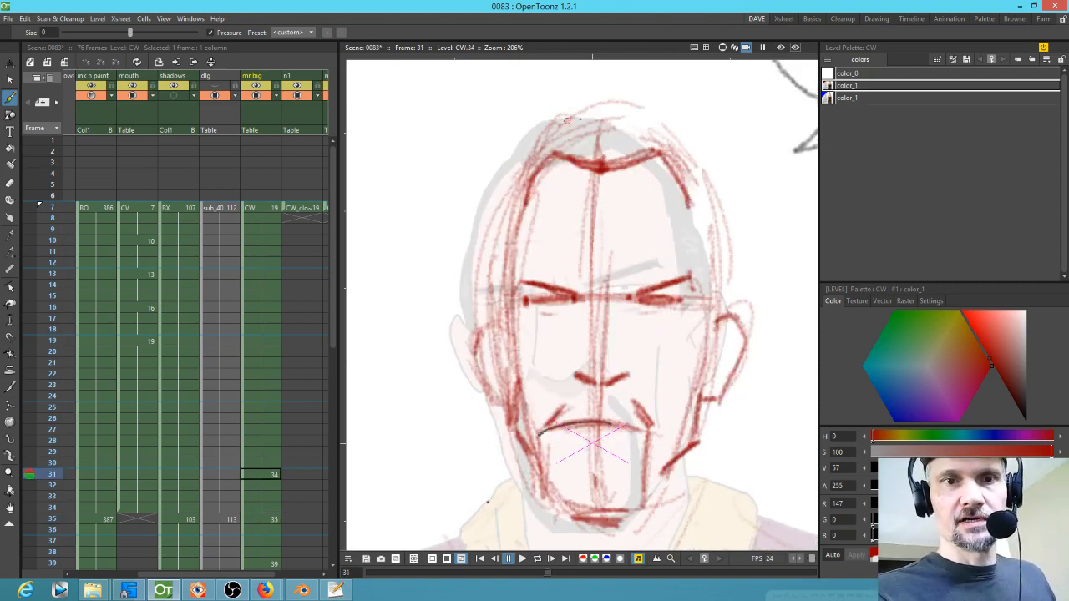
Step: Extend the top of the head outline on drawings 19 and 34
{"action": "key", "text": "comma"}
{"action": "mouse_move", "coordinate": [545, 133]}
{"action": "left_mouse_down"}
{"action": "mouse_move", "coordinate": [597, 117]}
{"action": "mouse_move", "coordinate": [660, 124]}
{"action": "mouse_move", "coordinate": [620, 113]}
{"action": "mouse_move", "coordinate": [538, 156]}
{"action": "left_mouse_up"}
{"action": "key", "text": "period"}
{"action": "key", "text": "period"}
{"action": "key", "text": "comma"}
{"action": "left_click_drag", "start_coordinate": [651, 126], "coordinate": [678, 147]}
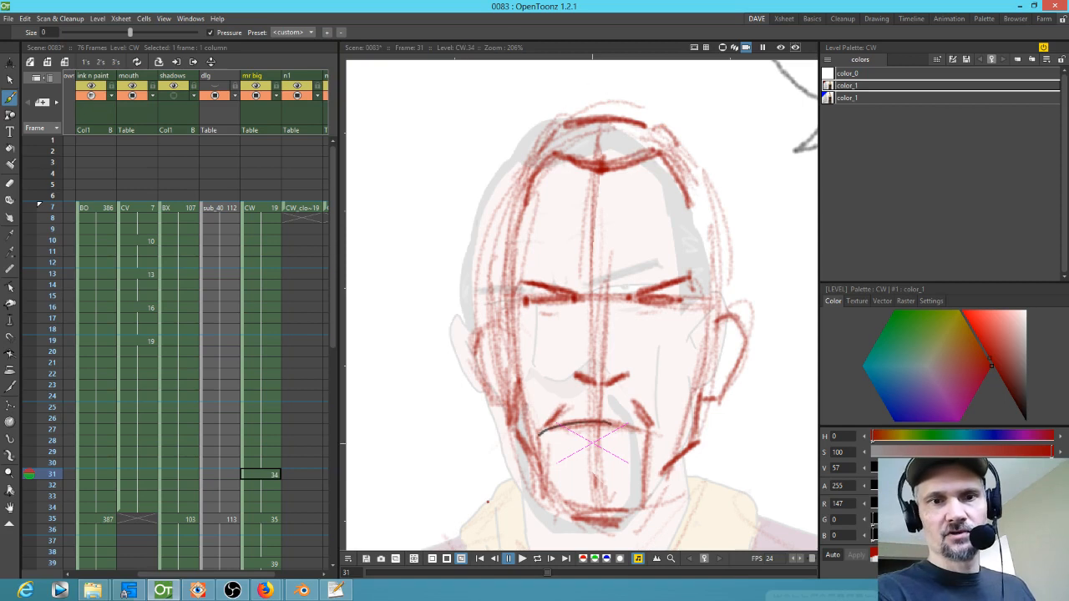
Step: Zoom out and flip through frames 7, 31 and 35 to review the head shapes
{"action": "scroll", "coordinate": [625, 286], "scroll_direction": "down", "scroll_amount": 3}
{"action": "key", "text": "comma"}
{"action": "key", "text": "period"}
{"action": "key", "text": "period"}
{"action": "key", "text": "comma"}
{"action": "key", "text": "comma"}
{"action": "key", "text": "period"}
{"action": "key", "text": "period"}
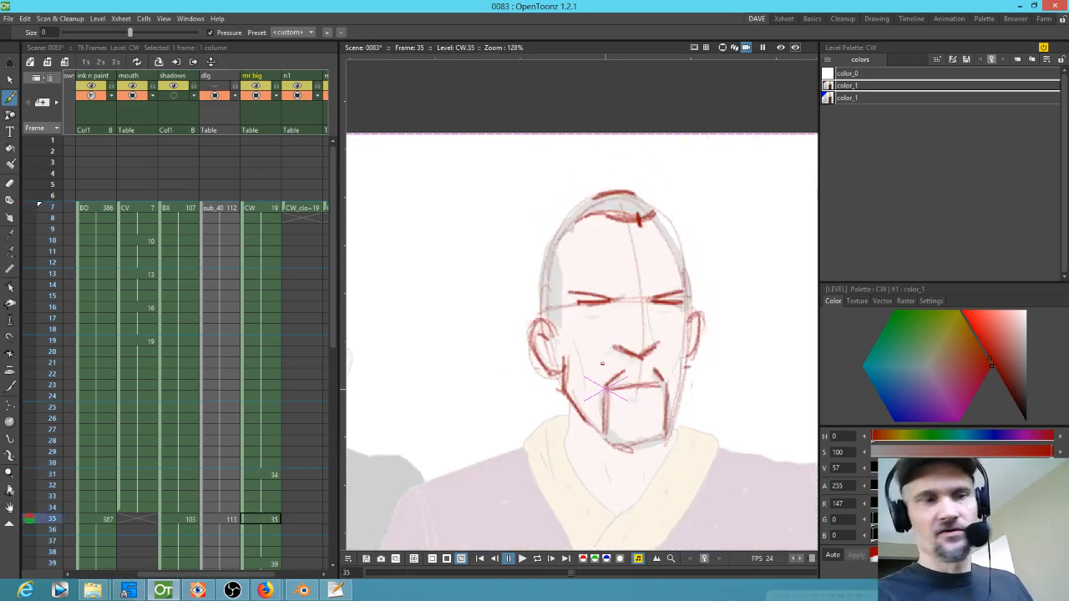
Step: Go to frame 41 and sketch the head outline, ear and jaw on drawing 41
{"action": "scroll", "coordinate": [275, 334], "scroll_direction": "down", "scroll_amount": 5}
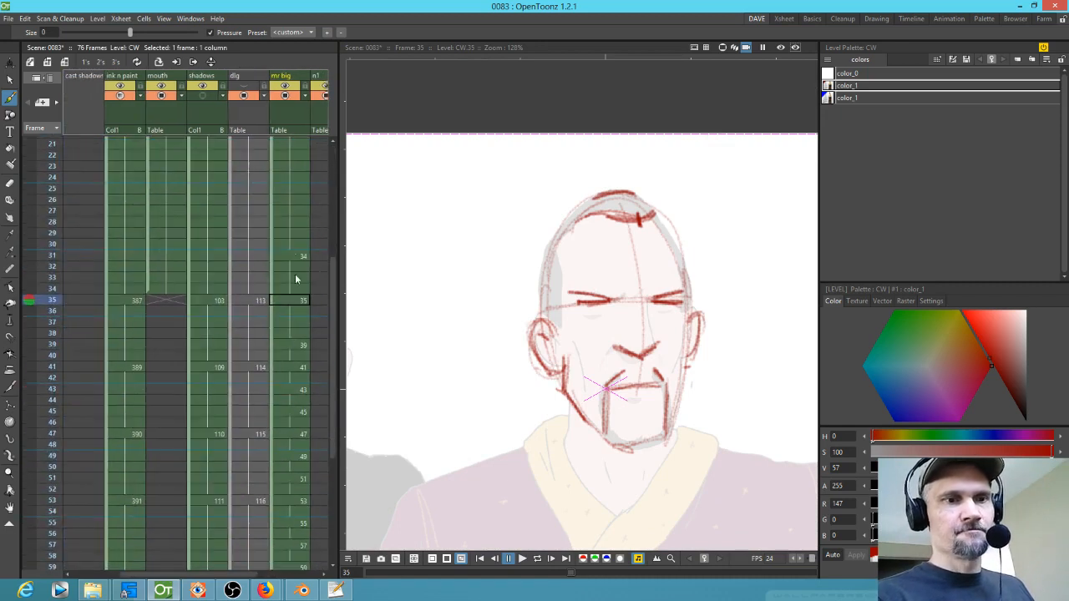
{"action": "mouse_move", "coordinate": [55, 309]}
{"action": "left_mouse_down"}
{"action": "mouse_move", "coordinate": [48, 375]}
{"action": "mouse_move", "coordinate": [69, 314]}
{"action": "mouse_move", "coordinate": [67, 367]}
{"action": "left_mouse_up"}
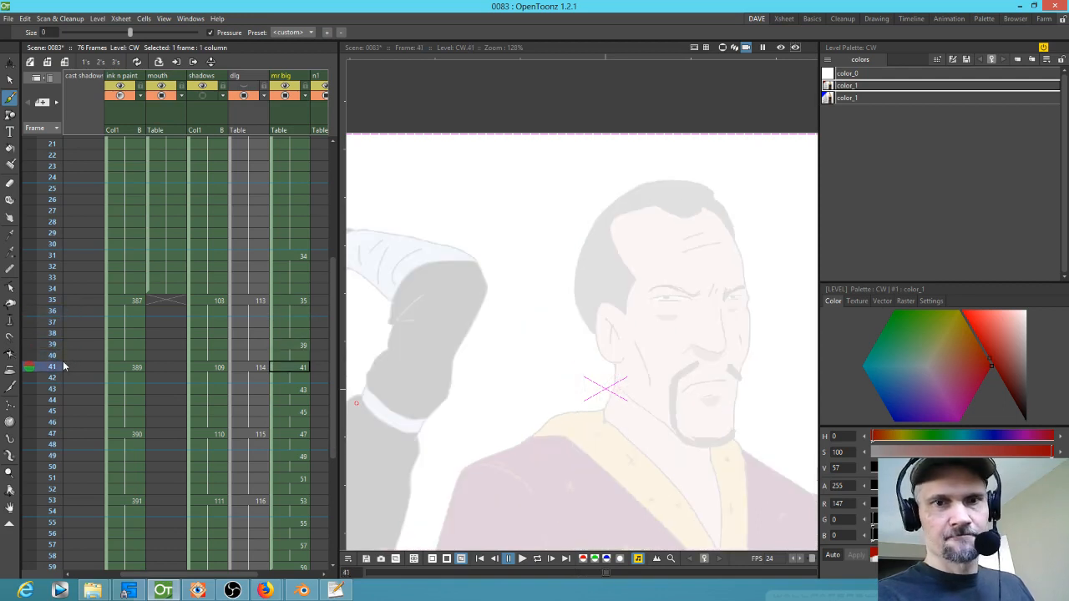
{"action": "mouse_move", "coordinate": [702, 192]}
{"action": "left_mouse_down"}
{"action": "mouse_move", "coordinate": [643, 189]}
{"action": "mouse_move", "coordinate": [699, 186]}
{"action": "mouse_move", "coordinate": [608, 208]}
{"action": "mouse_move", "coordinate": [630, 186]}
{"action": "mouse_move", "coordinate": [582, 285]}
{"action": "mouse_move", "coordinate": [618, 355]}
{"action": "left_mouse_up"}
{"action": "left_click_drag", "start_coordinate": [602, 304], "coordinate": [622, 358]}
{"action": "mouse_move", "coordinate": [632, 358]}
{"action": "left_mouse_down"}
{"action": "mouse_move", "coordinate": [638, 394]}
{"action": "mouse_move", "coordinate": [626, 389]}
{"action": "mouse_move", "coordinate": [666, 418]}
{"action": "mouse_move", "coordinate": [723, 436]}
{"action": "mouse_move", "coordinate": [746, 430]}
{"action": "mouse_move", "coordinate": [739, 368]}
{"action": "mouse_move", "coordinate": [748, 292]}
{"action": "left_mouse_up"}
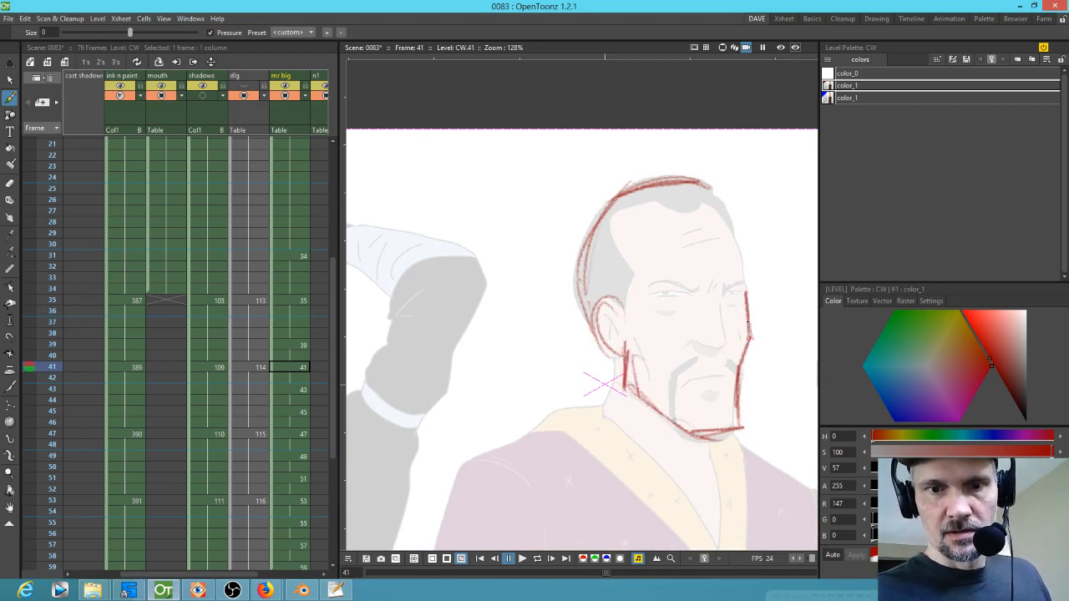
Step: Refine the back of the head and the cheek line on drawing 41
{"action": "left_click_drag", "start_coordinate": [726, 209], "coordinate": [735, 232]}
{"action": "left_click_drag", "start_coordinate": [748, 292], "coordinate": [718, 192]}
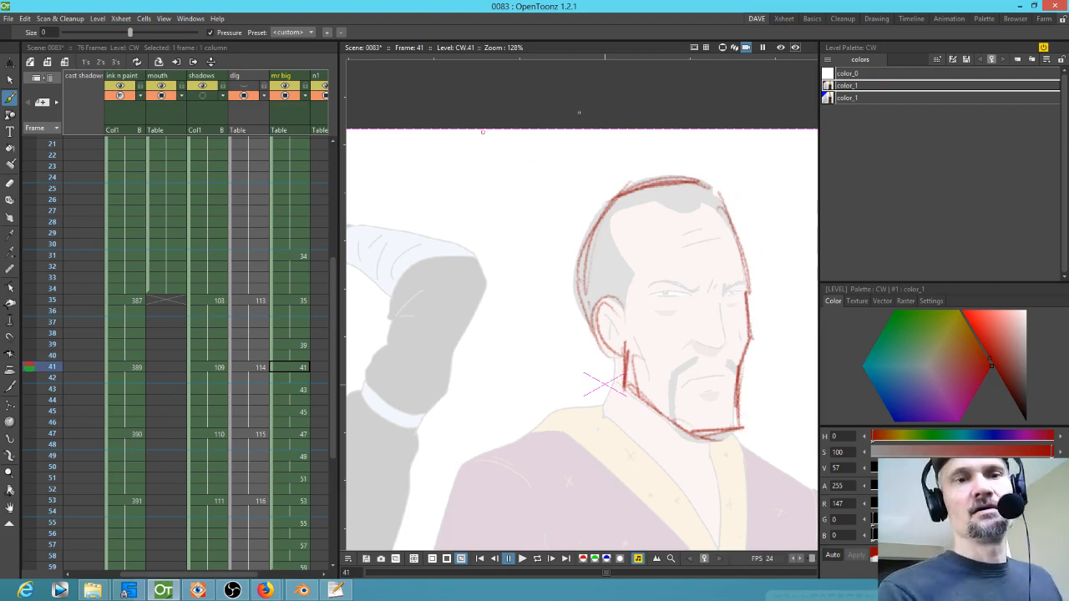
{"action": "left_click_drag", "start_coordinate": [614, 341], "coordinate": [622, 293]}
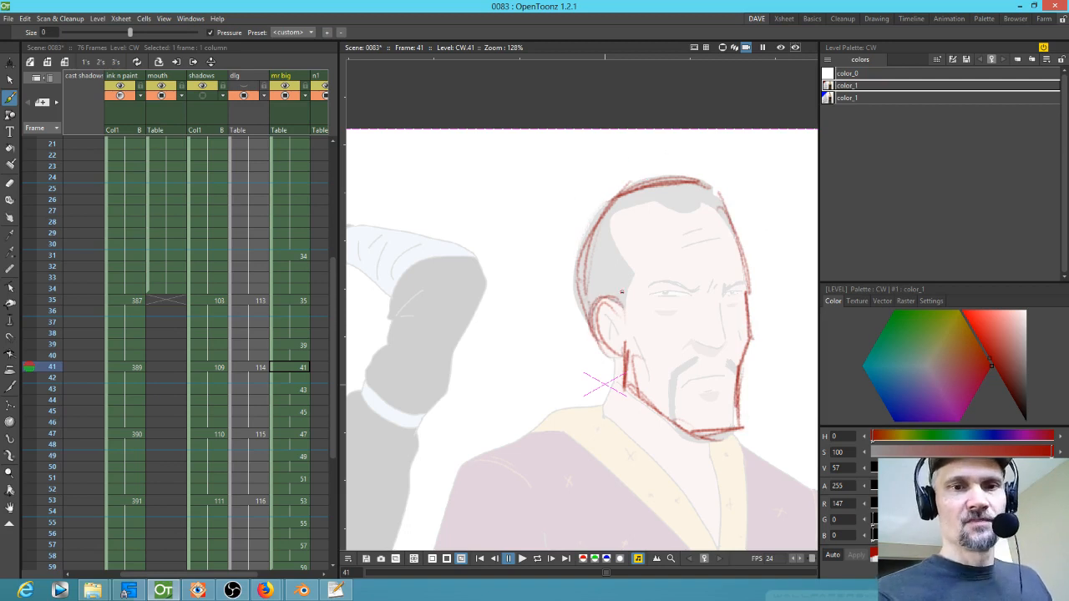
{"action": "mouse_move", "coordinate": [513, 168]}
{"action": "left_mouse_down"}
{"action": "mouse_move", "coordinate": [540, 178]}
{"action": "mouse_move", "coordinate": [528, 222]}
{"action": "left_mouse_up"}
{"action": "key", "text": "ctrl+z"}
{"action": "mouse_move", "coordinate": [544, 159]}
{"action": "left_mouse_down"}
{"action": "mouse_move", "coordinate": [518, 198]}
{"action": "mouse_move", "coordinate": [528, 243]}
{"action": "left_mouse_up"}
{"action": "key", "text": "ctrl+z"}
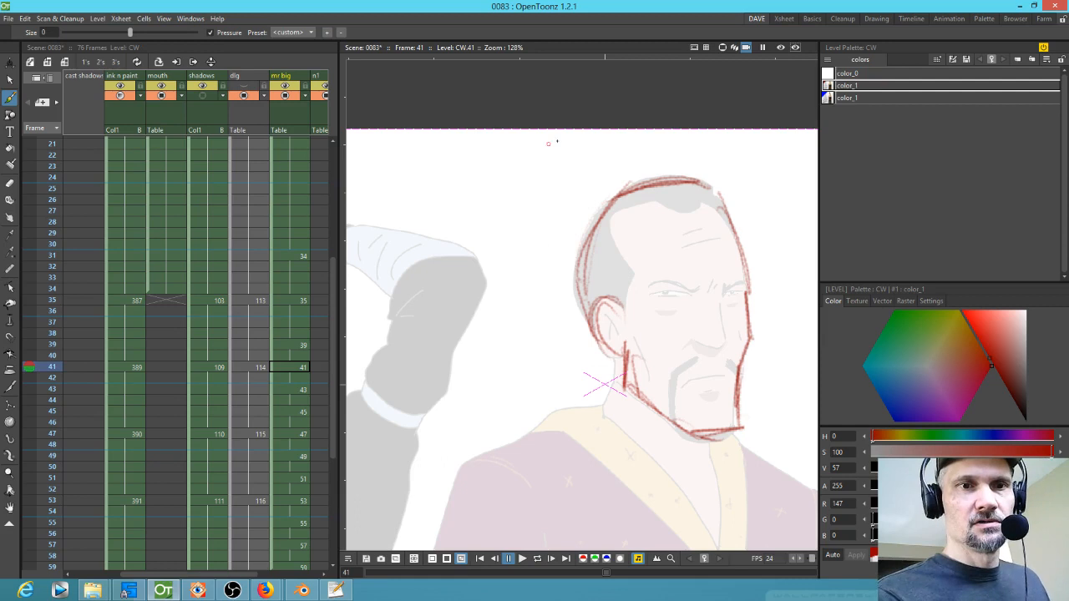
{"action": "left_click_drag", "start_coordinate": [530, 159], "coordinate": [539, 269]}
{"action": "key", "text": "ctrl+z"}
{"action": "mouse_move", "coordinate": [512, 326]}
{"action": "left_mouse_down"}
{"action": "mouse_move", "coordinate": [543, 159]}
{"action": "mouse_move", "coordinate": [512, 316]}
{"action": "mouse_move", "coordinate": [535, 177]}
{"action": "mouse_move", "coordinate": [513, 293]}
{"action": "left_mouse_up"}
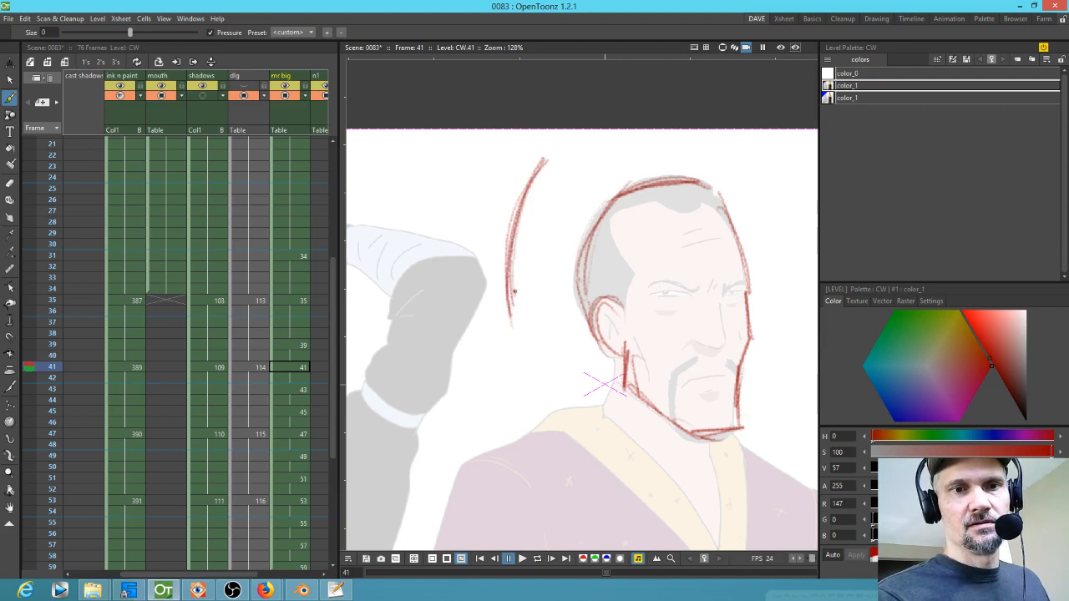
{"action": "key", "text": "ctrl+z"}
{"action": "left_click_drag", "start_coordinate": [560, 180], "coordinate": [551, 239]}
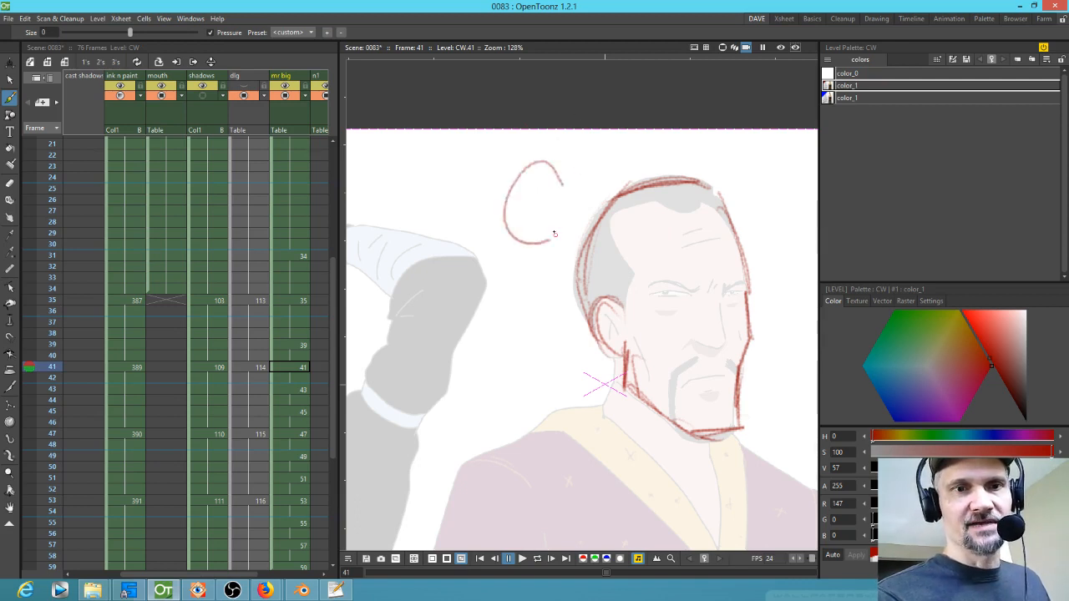
{"action": "key", "text": "ctrl+z"}
Step: Redraw the top of the head outline and the furrowed brow lines on drawing 41
{"action": "left_click_drag", "start_coordinate": [619, 306], "coordinate": [611, 357]}
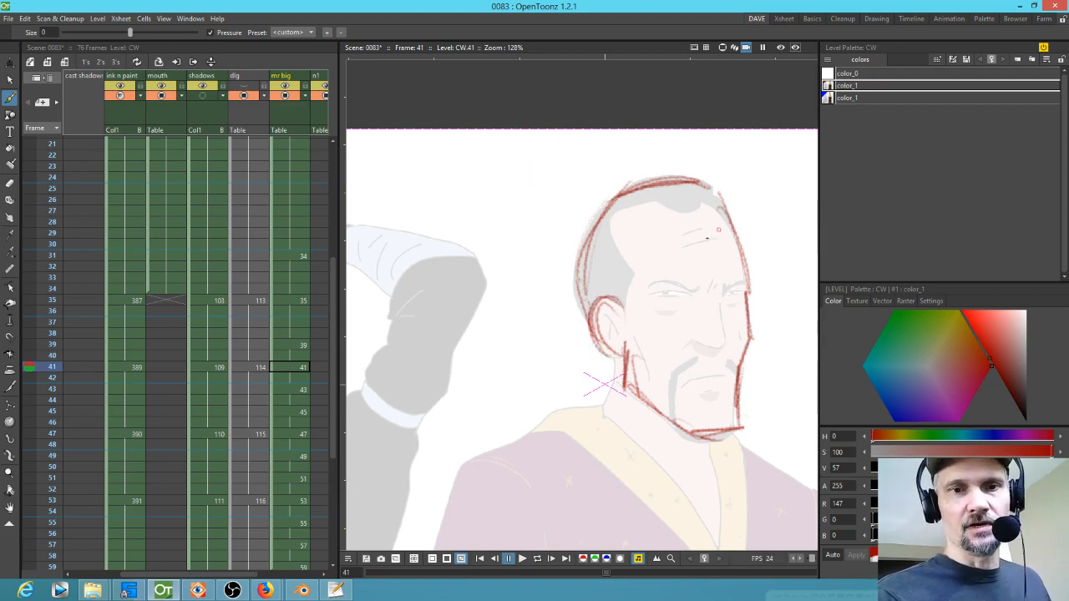
{"action": "mouse_move", "coordinate": [624, 208]}
{"action": "left_mouse_down"}
{"action": "mouse_move", "coordinate": [637, 279]}
{"action": "mouse_move", "coordinate": [623, 315]}
{"action": "left_mouse_up"}
{"action": "left_click_drag", "start_coordinate": [611, 217], "coordinate": [710, 200]}
{"action": "mouse_move", "coordinate": [654, 203]}
{"action": "left_mouse_down"}
{"action": "mouse_move", "coordinate": [688, 210]}
{"action": "mouse_move", "coordinate": [710, 200]}
{"action": "mouse_move", "coordinate": [731, 215]}
{"action": "left_mouse_up"}
{"action": "mouse_move", "coordinate": [685, 289]}
{"action": "left_mouse_down"}
{"action": "mouse_move", "coordinate": [648, 291]}
{"action": "mouse_move", "coordinate": [702, 289]}
{"action": "mouse_move", "coordinate": [647, 297]}
{"action": "left_mouse_up"}
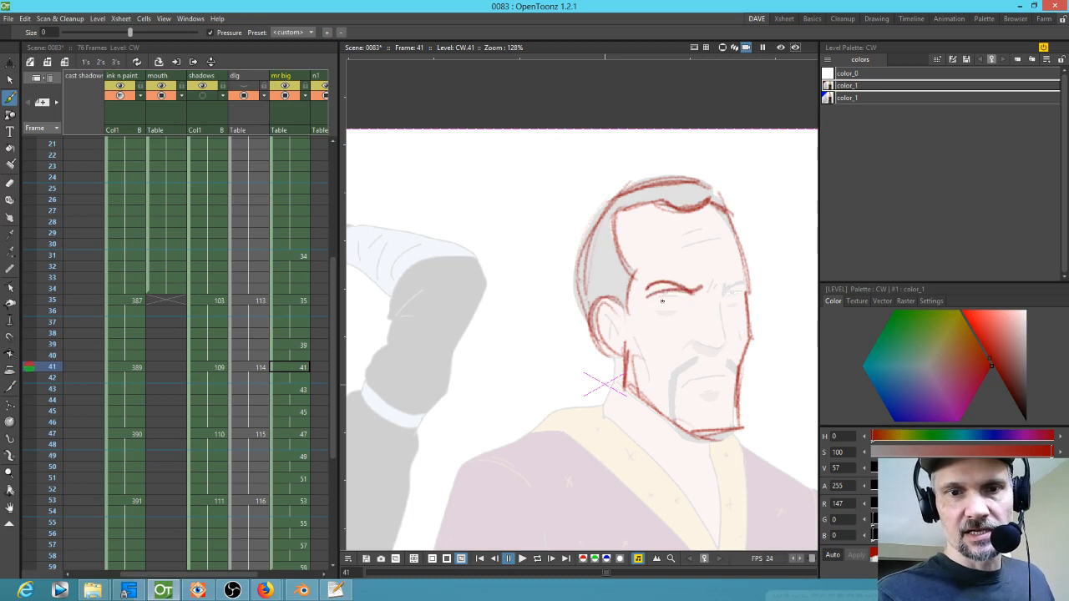
{"action": "mouse_move", "coordinate": [724, 288]}
{"action": "left_mouse_down"}
{"action": "mouse_move", "coordinate": [748, 281]}
{"action": "mouse_move", "coordinate": [732, 294]}
{"action": "left_mouse_up"}
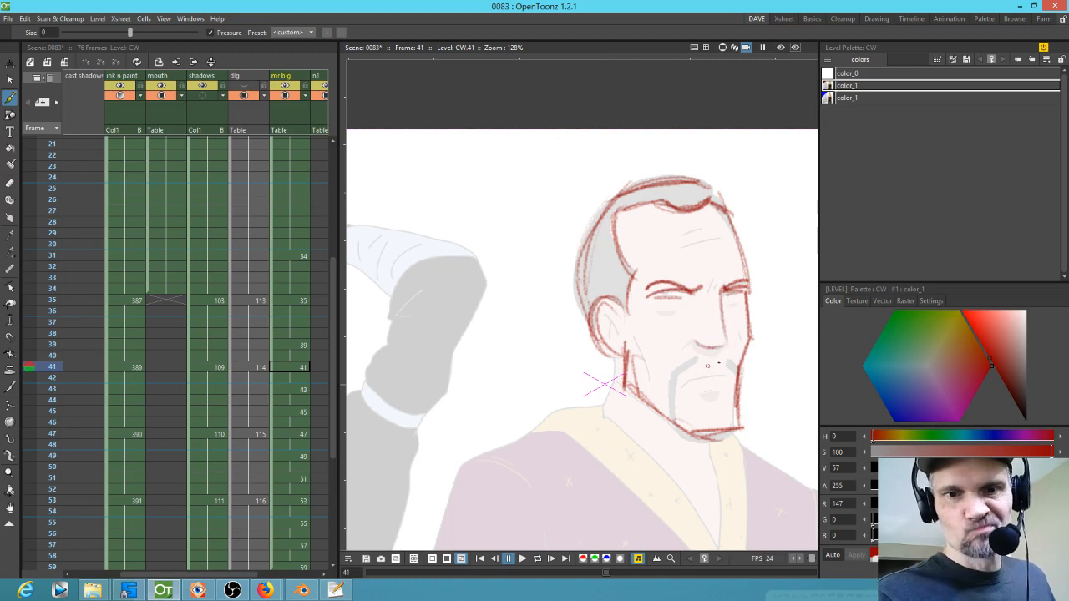
Step: Sketch the moustache, jaw and back-of-head lines on drawing 41
{"action": "mouse_move", "coordinate": [718, 377]}
{"action": "left_mouse_down"}
{"action": "mouse_move", "coordinate": [693, 378]}
{"action": "mouse_move", "coordinate": [700, 364]}
{"action": "mouse_move", "coordinate": [678, 372]}
{"action": "mouse_move", "coordinate": [676, 416]}
{"action": "left_mouse_up"}
{"action": "left_click_drag", "start_coordinate": [729, 362], "coordinate": [738, 371]}
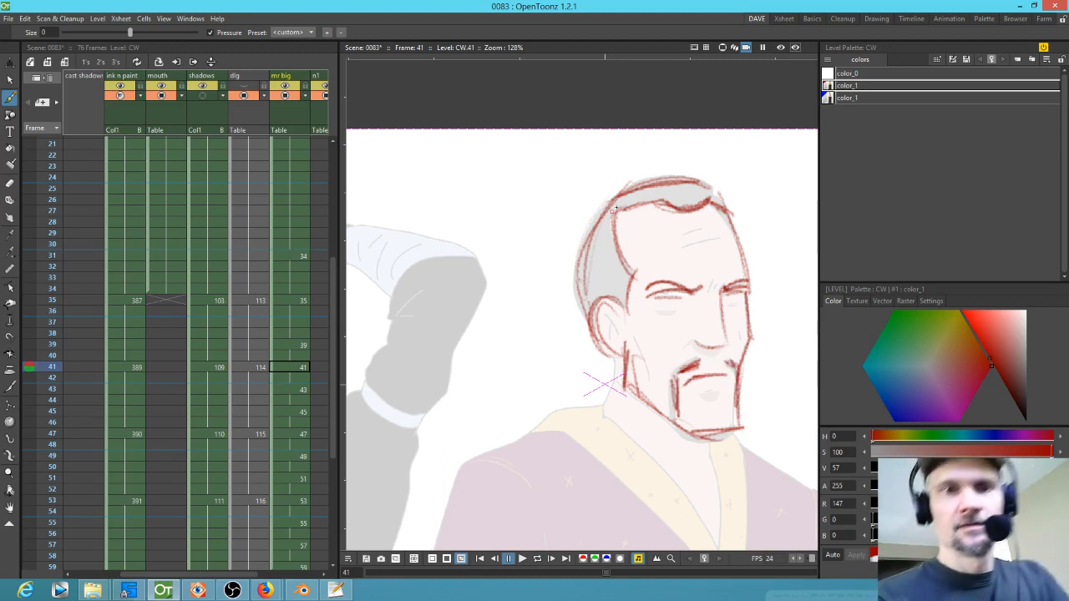
{"action": "left_click_drag", "start_coordinate": [614, 191], "coordinate": [581, 290]}
{"action": "mouse_move", "coordinate": [599, 212]}
{"action": "left_mouse_down"}
{"action": "mouse_move", "coordinate": [591, 292]}
{"action": "mouse_move", "coordinate": [625, 306]}
{"action": "mouse_move", "coordinate": [620, 329]}
{"action": "mouse_move", "coordinate": [603, 300]}
{"action": "mouse_move", "coordinate": [599, 331]}
{"action": "mouse_move", "coordinate": [615, 343]}
{"action": "mouse_move", "coordinate": [611, 414]}
{"action": "left_mouse_up"}
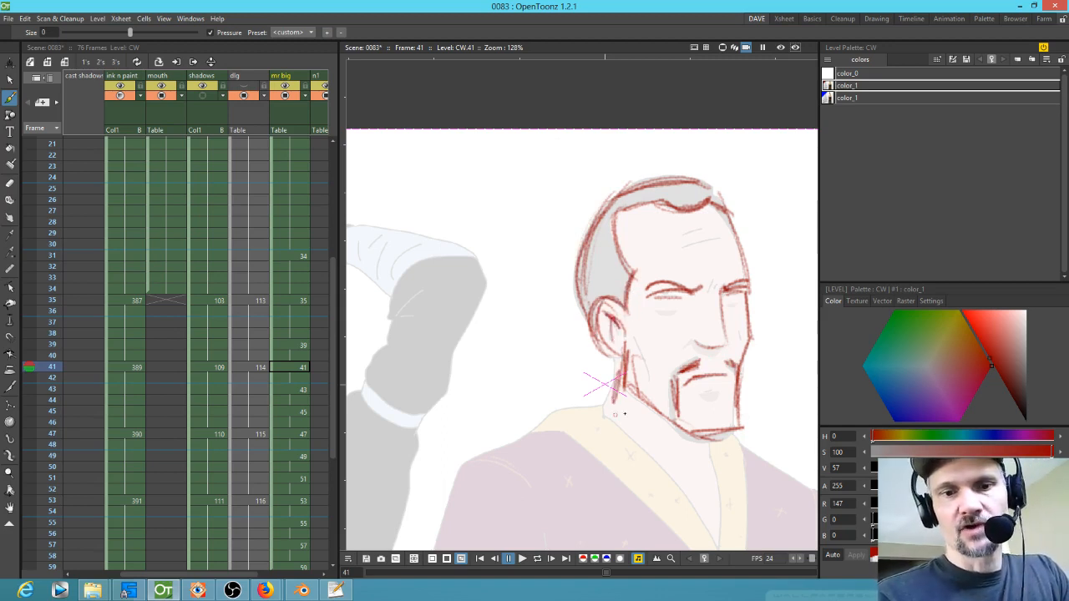
Step: Sketch the neck and shoulder line extending from the jaw on drawing 41
{"action": "mouse_move", "coordinate": [622, 361]}
{"action": "left_mouse_down"}
{"action": "mouse_move", "coordinate": [620, 403]}
{"action": "mouse_move", "coordinate": [542, 423]}
{"action": "left_mouse_up"}
{"action": "mouse_move", "coordinate": [598, 404]}
{"action": "left_mouse_down"}
{"action": "mouse_move", "coordinate": [467, 460]}
{"action": "mouse_move", "coordinate": [544, 428]}
{"action": "left_mouse_up"}
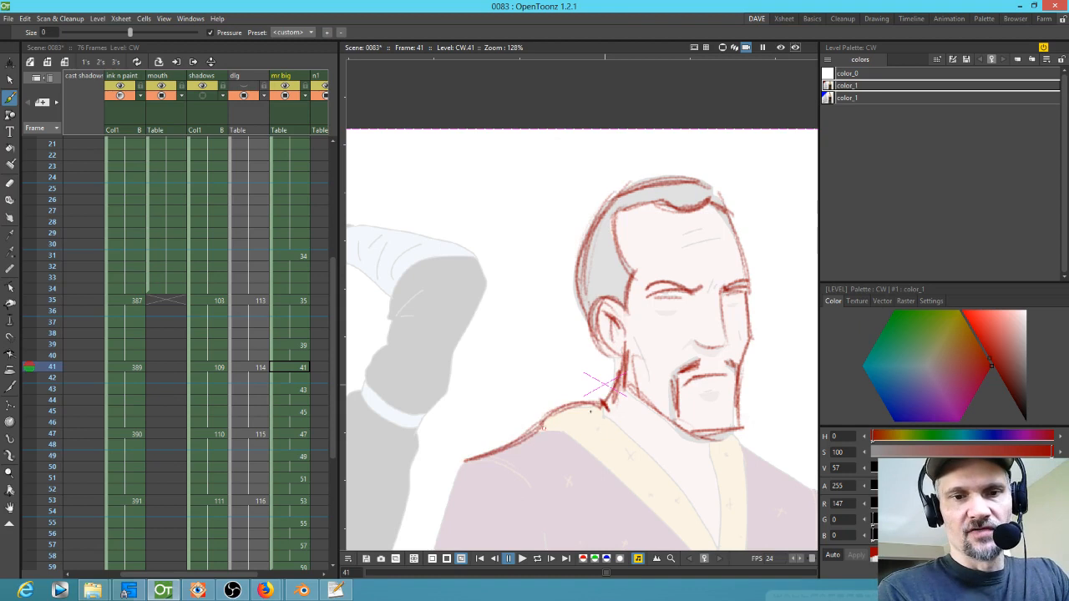
{"action": "left_click_drag", "start_coordinate": [600, 405], "coordinate": [533, 441]}
{"action": "left_click_drag", "start_coordinate": [598, 404], "coordinate": [532, 440]}
{"action": "left_click_drag", "start_coordinate": [566, 408], "coordinate": [467, 460]}
{"action": "left_click_drag", "start_coordinate": [519, 422], "coordinate": [542, 441]}
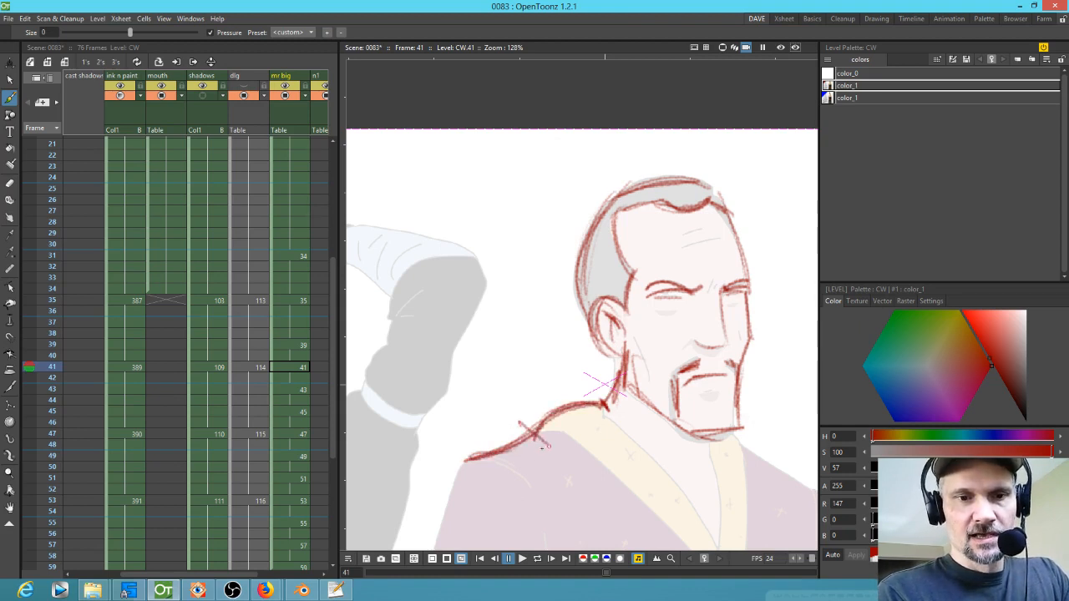
{"action": "left_click_drag", "start_coordinate": [459, 449], "coordinate": [467, 470]}
{"action": "left_click_drag", "start_coordinate": [591, 392], "coordinate": [608, 411]}
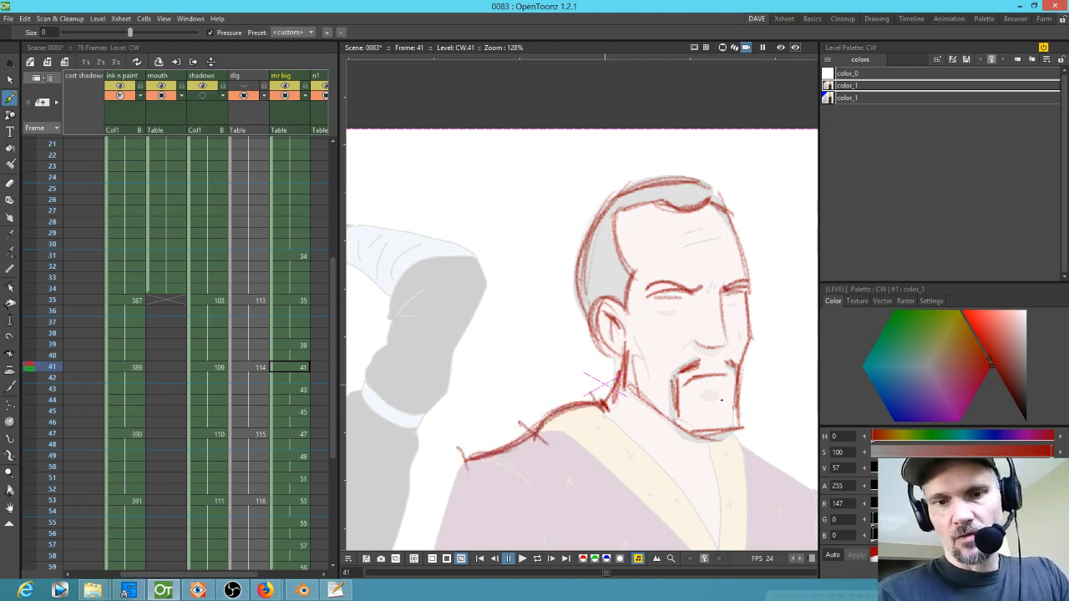
Step: Sketch the robe collar and body lines below the head on drawing 41
{"action": "left_click_drag", "start_coordinate": [730, 407], "coordinate": [650, 294]}
{"action": "mouse_move", "coordinate": [525, 294]}
{"action": "left_mouse_down"}
{"action": "mouse_move", "coordinate": [595, 363]}
{"action": "mouse_move", "coordinate": [631, 430]}
{"action": "left_mouse_up"}
{"action": "mouse_move", "coordinate": [480, 319]}
{"action": "left_mouse_down"}
{"action": "mouse_move", "coordinate": [596, 426]}
{"action": "mouse_move", "coordinate": [634, 480]}
{"action": "left_mouse_up"}
{"action": "left_click_drag", "start_coordinate": [633, 334], "coordinate": [637, 430]}
{"action": "left_click_drag", "start_coordinate": [630, 336], "coordinate": [639, 404]}
{"action": "left_click_drag", "start_coordinate": [657, 324], "coordinate": [663, 468]}
{"action": "mouse_move", "coordinate": [669, 400]}
{"action": "left_mouse_down"}
{"action": "mouse_move", "coordinate": [663, 461]}
{"action": "mouse_move", "coordinate": [628, 426]}
{"action": "mouse_move", "coordinate": [636, 433]}
{"action": "left_mouse_up"}
{"action": "mouse_move", "coordinate": [665, 343]}
{"action": "left_mouse_down"}
{"action": "mouse_move", "coordinate": [760, 408]}
{"action": "mouse_move", "coordinate": [761, 467]}
{"action": "left_mouse_up"}
{"action": "left_click_drag", "start_coordinate": [750, 410], "coordinate": [763, 469]}
{"action": "left_click_drag", "start_coordinate": [768, 366], "coordinate": [622, 350]}
{"action": "mouse_move", "coordinate": [625, 289]}
{"action": "left_mouse_down"}
{"action": "mouse_move", "coordinate": [698, 345]}
{"action": "mouse_move", "coordinate": [691, 352]}
{"action": "mouse_move", "coordinate": [701, 339]}
{"action": "mouse_move", "coordinate": [718, 463]}
{"action": "left_mouse_up"}
{"action": "left_click_drag", "start_coordinate": [703, 354], "coordinate": [721, 481]}
{"action": "left_click_drag", "start_coordinate": [703, 349], "coordinate": [718, 442]}
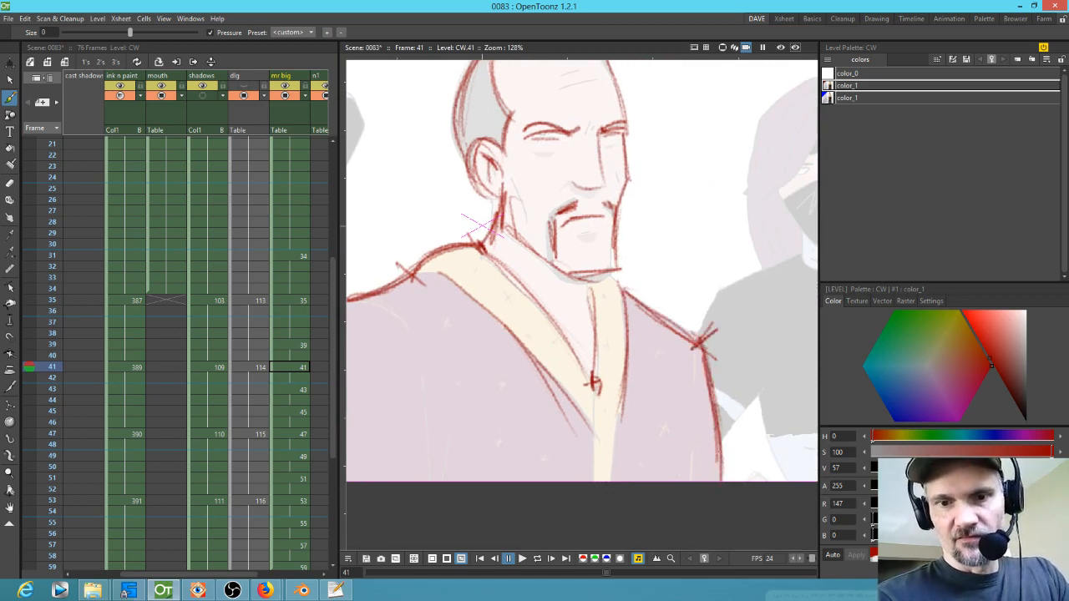
Step: Add small accent strokes at the top of the head and beside the cheek on drawing 41
{"action": "left_click_drag", "start_coordinate": [542, 435], "coordinate": [731, 395]}
{"action": "mouse_move", "coordinate": [533, 264]}
{"action": "left_mouse_down"}
{"action": "mouse_move", "coordinate": [487, 441]}
{"action": "mouse_move", "coordinate": [477, 440]}
{"action": "mouse_move", "coordinate": [533, 272]}
{"action": "mouse_move", "coordinate": [594, 296]}
{"action": "mouse_move", "coordinate": [625, 382]}
{"action": "mouse_move", "coordinate": [424, 537]}
{"action": "left_mouse_up"}
{"action": "left_click_drag", "start_coordinate": [602, 238], "coordinate": [614, 232]}
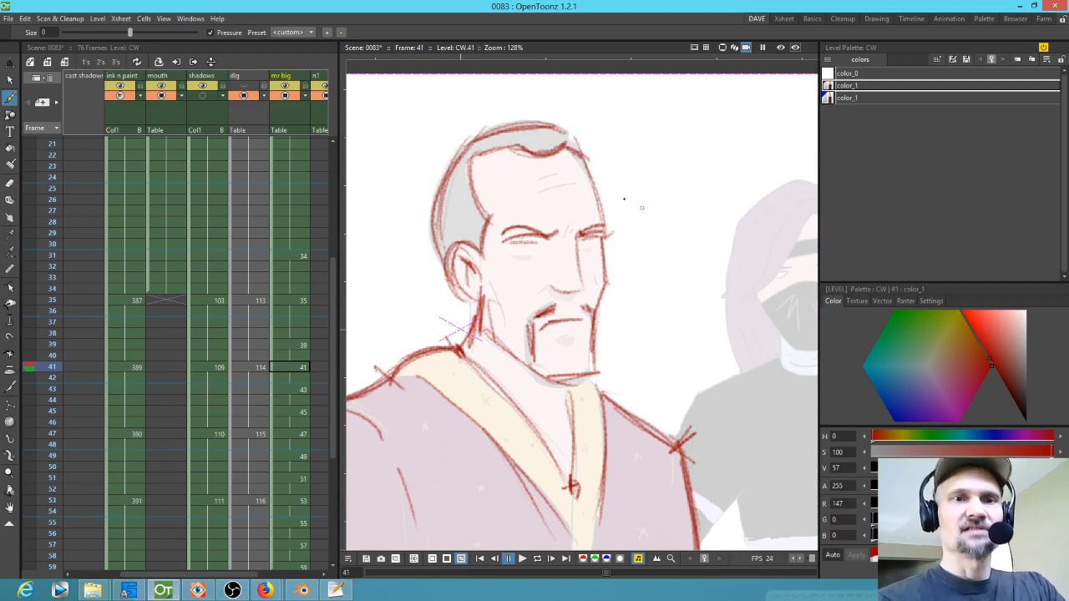
{"action": "left_click_drag", "start_coordinate": [588, 150], "coordinate": [578, 164]}
{"action": "mouse_move", "coordinate": [479, 153]}
{"action": "left_mouse_down"}
{"action": "mouse_move", "coordinate": [466, 166]}
{"action": "mouse_move", "coordinate": [522, 139]}
{"action": "left_mouse_up"}
{"action": "left_click_drag", "start_coordinate": [473, 221], "coordinate": [496, 216]}
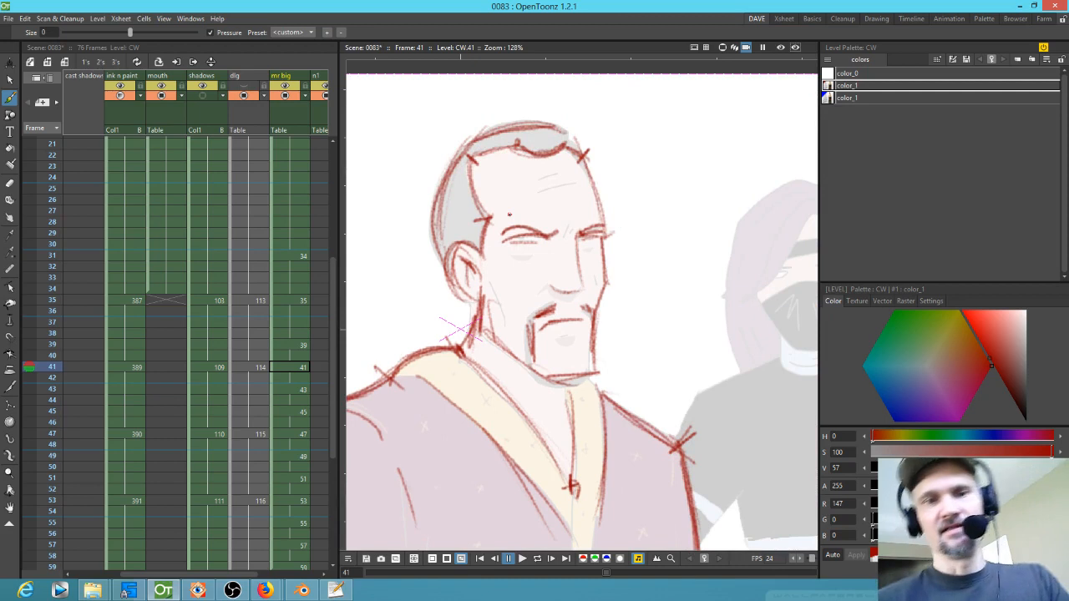
{"action": "left_click_drag", "start_coordinate": [600, 284], "coordinate": [615, 279]}
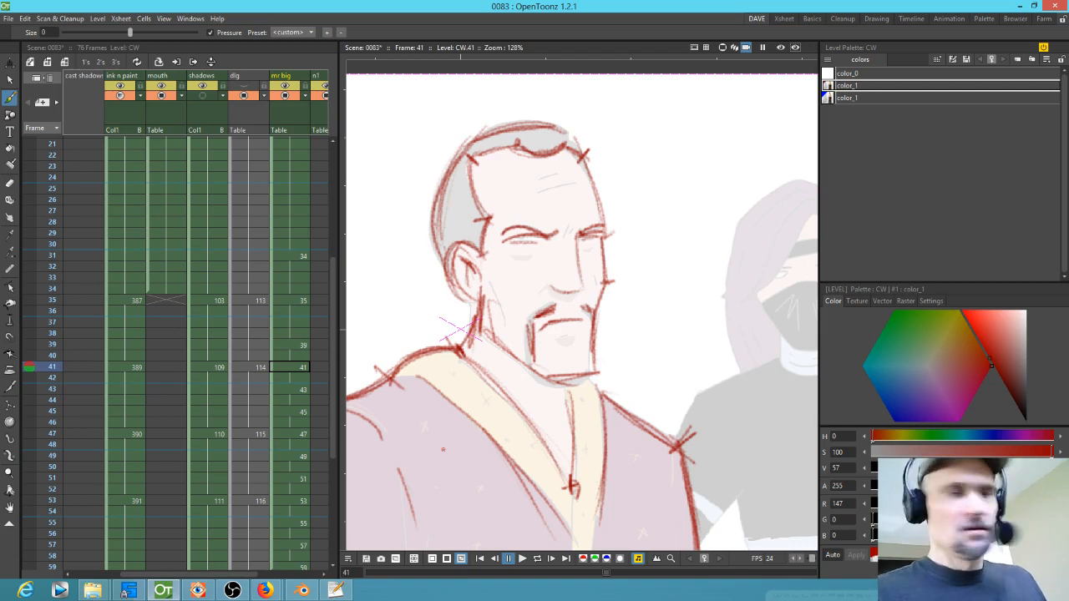
Step: Go to frame 35 and add small marks at the top of the head on drawing 35
{"action": "key", "text": "period"}
{"action": "key", "text": "period"}
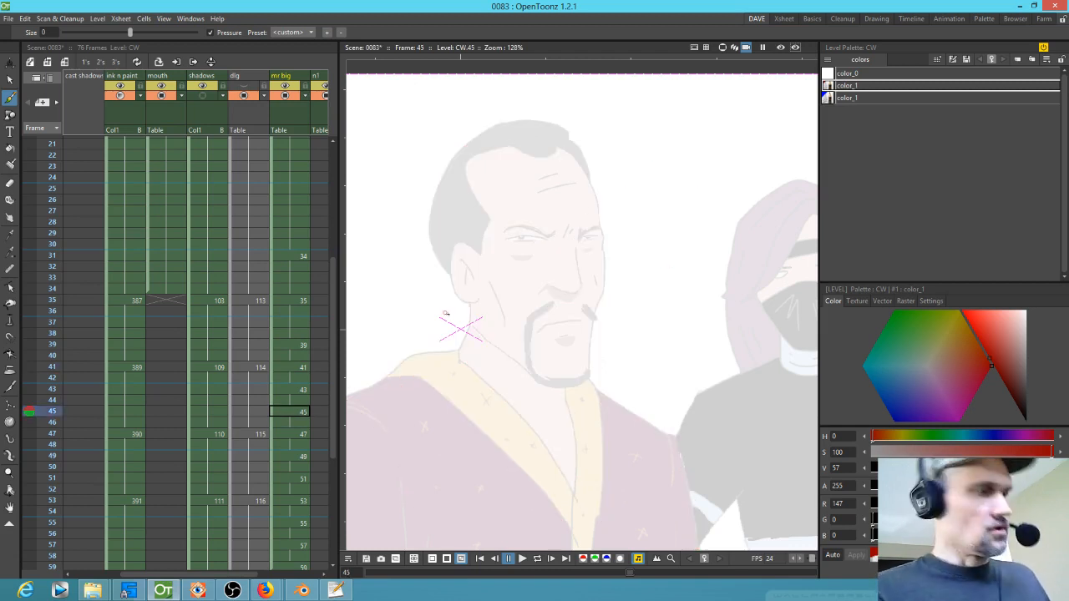
{"action": "left_click", "coordinate": [298, 301]}
{"action": "mouse_move", "coordinate": [418, 176]}
{"action": "left_mouse_down"}
{"action": "mouse_move", "coordinate": [420, 229]}
{"action": "mouse_move", "coordinate": [420, 218]}
{"action": "mouse_move", "coordinate": [412, 264]}
{"action": "mouse_move", "coordinate": [421, 178]}
{"action": "mouse_move", "coordinate": [420, 222]}
{"action": "left_mouse_up"}
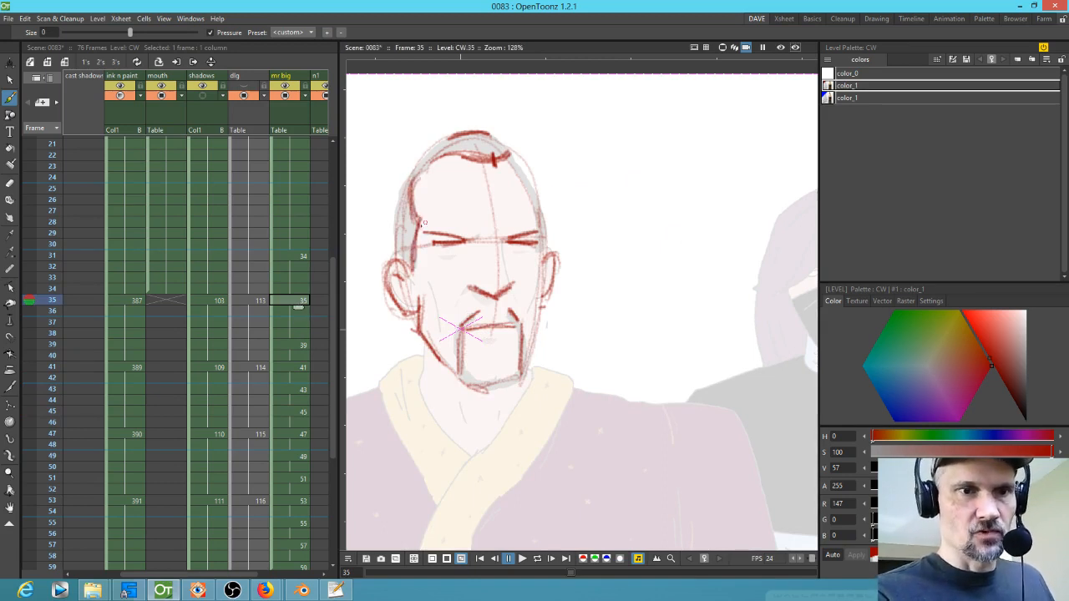
{"action": "mouse_move", "coordinate": [518, 171]}
{"action": "left_mouse_down"}
{"action": "mouse_move", "coordinate": [540, 216]}
{"action": "mouse_move", "coordinate": [534, 200]}
{"action": "left_mouse_up"}
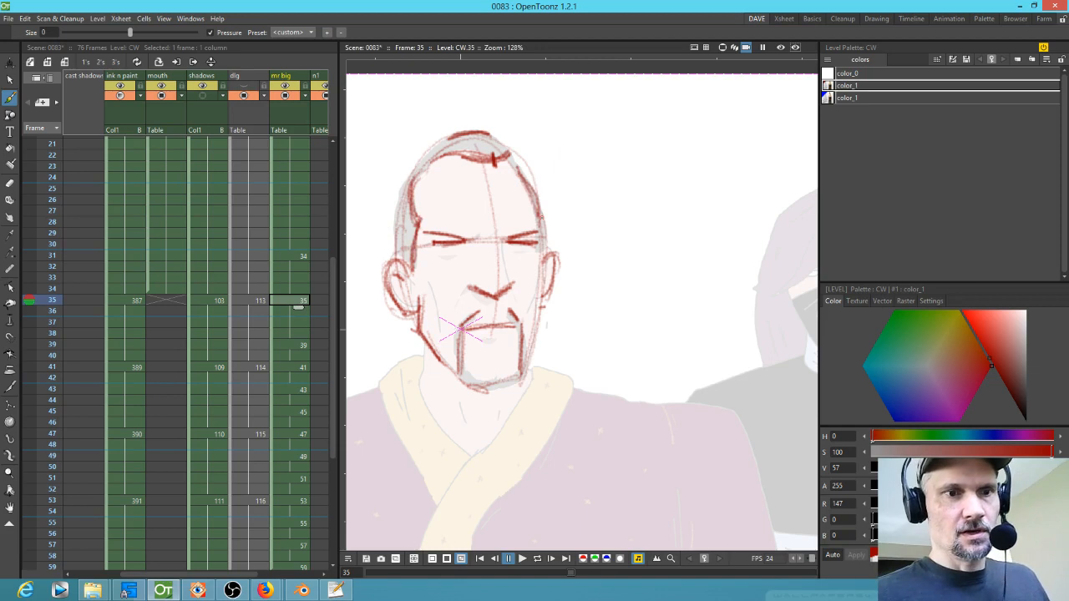
Step: Flip back and forth between frames 35, 39 and 41 to compare the head drawings
{"action": "key", "text": "period"}
{"action": "key", "text": "comma"}
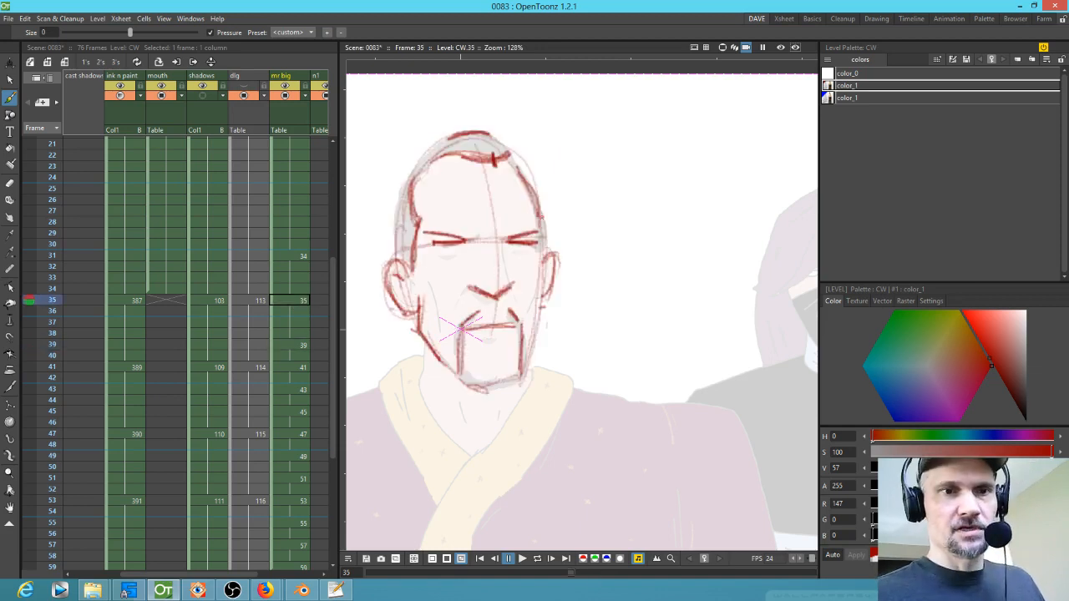
{"action": "key", "text": "period"}
{"action": "key", "text": "comma"}
{"action": "key", "text": "period"}
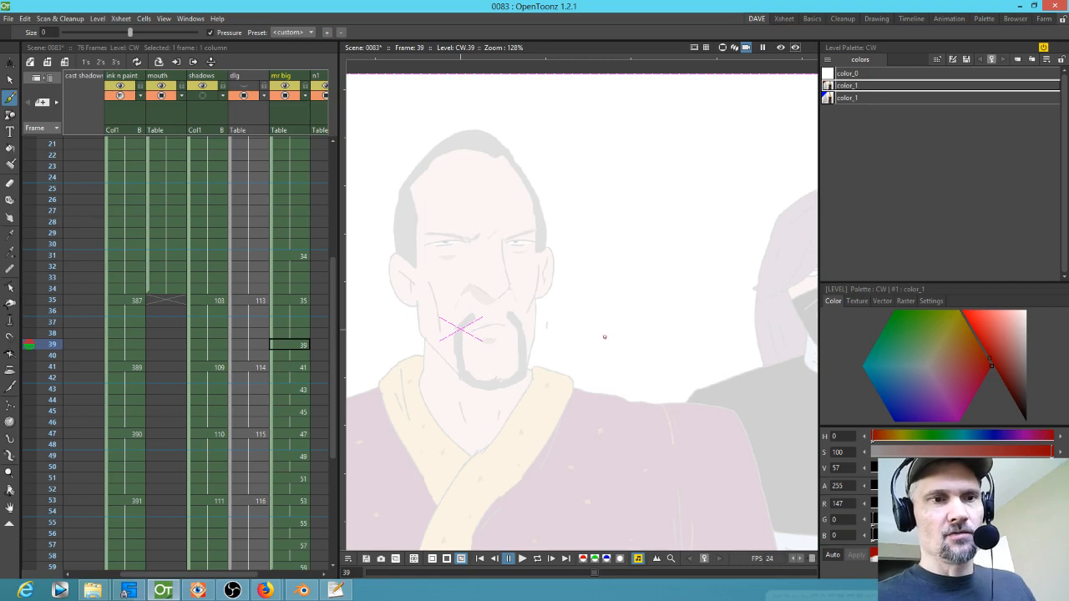
{"action": "key", "text": "comma"}
{"action": "key", "text": "period"}
{"action": "key", "text": "period"}
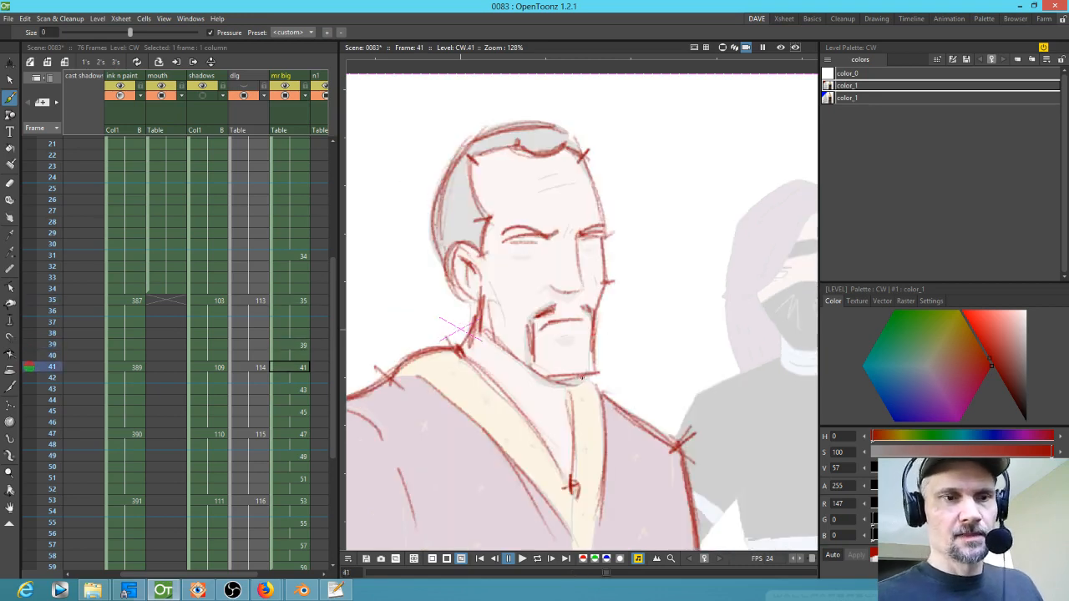
{"action": "key", "text": "comma"}
{"action": "key", "text": "comma"}
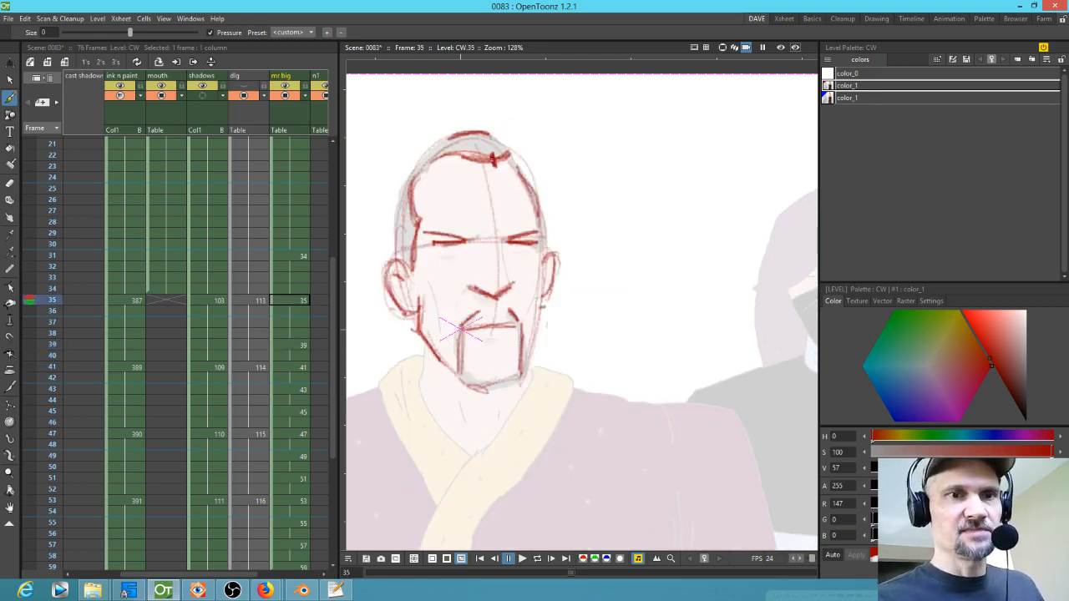
{"action": "key", "text": "period"}
{"action": "key", "text": "period"}
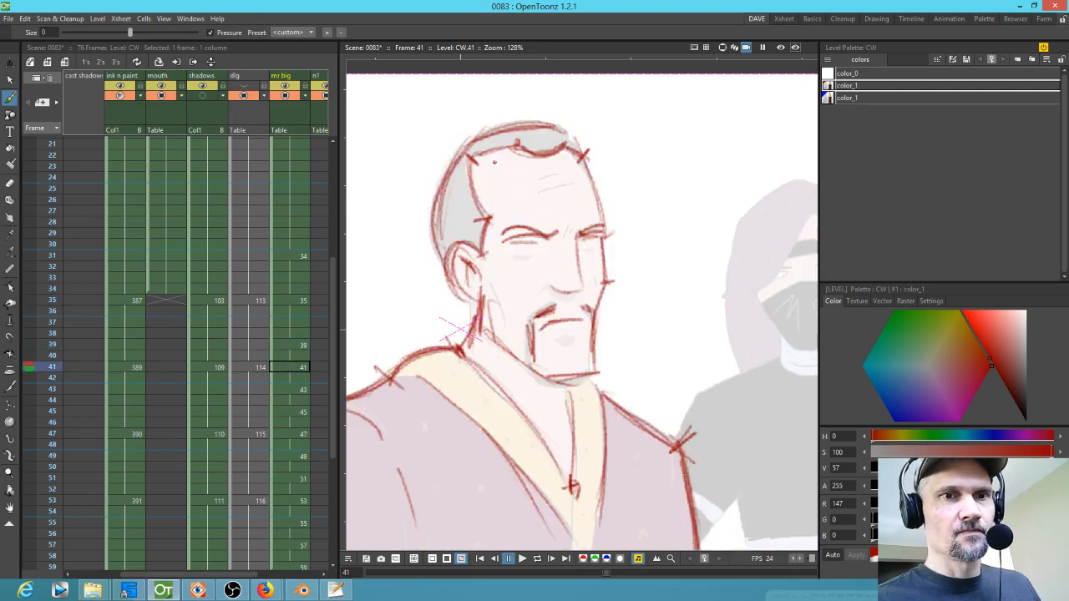
Step: Add a short mark at the top of the head on drawing 41 and on drawing 39
{"action": "left_click_drag", "start_coordinate": [554, 146], "coordinate": [558, 157]}
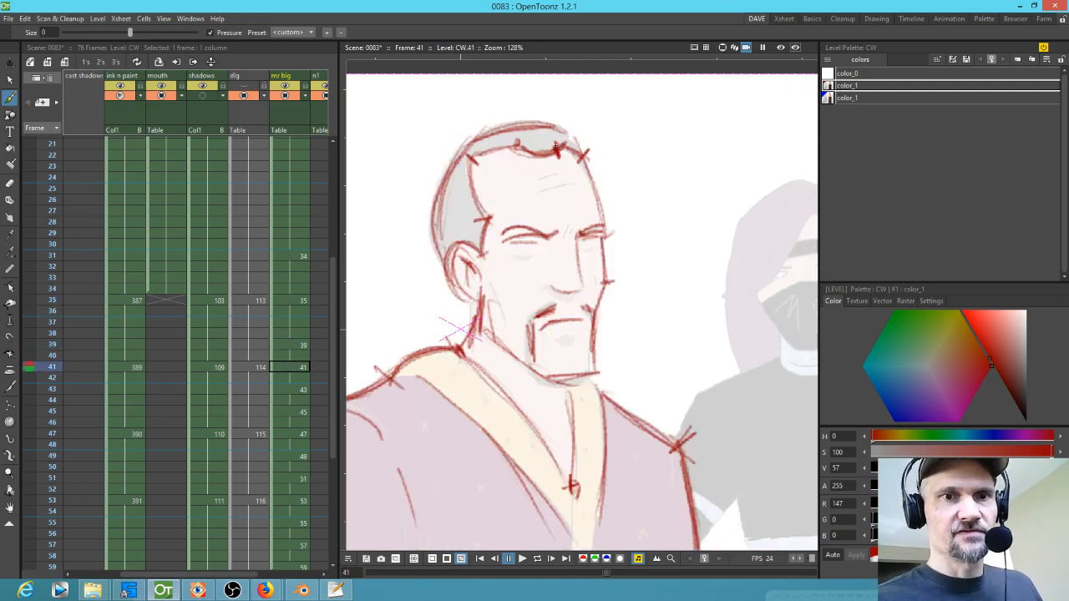
{"action": "key", "text": "comma"}
{"action": "key", "text": "comma"}
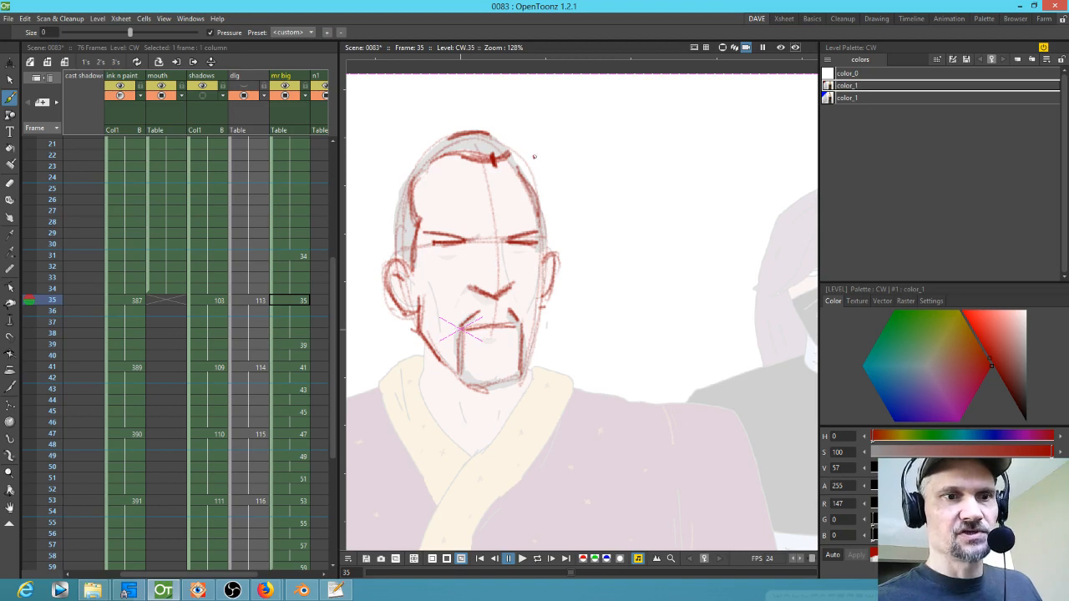
{"action": "key", "text": "period"}
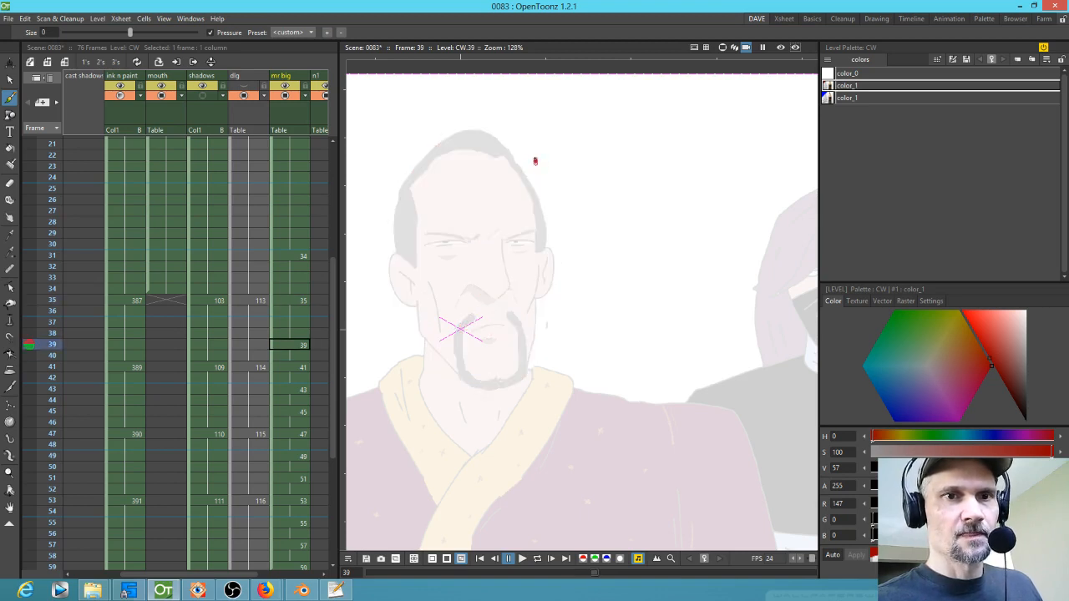
{"action": "mouse_move", "coordinate": [513, 155]}
{"action": "left_mouse_down"}
{"action": "mouse_move", "coordinate": [554, 154]}
{"action": "mouse_move", "coordinate": [534, 161]}
{"action": "left_mouse_up"}
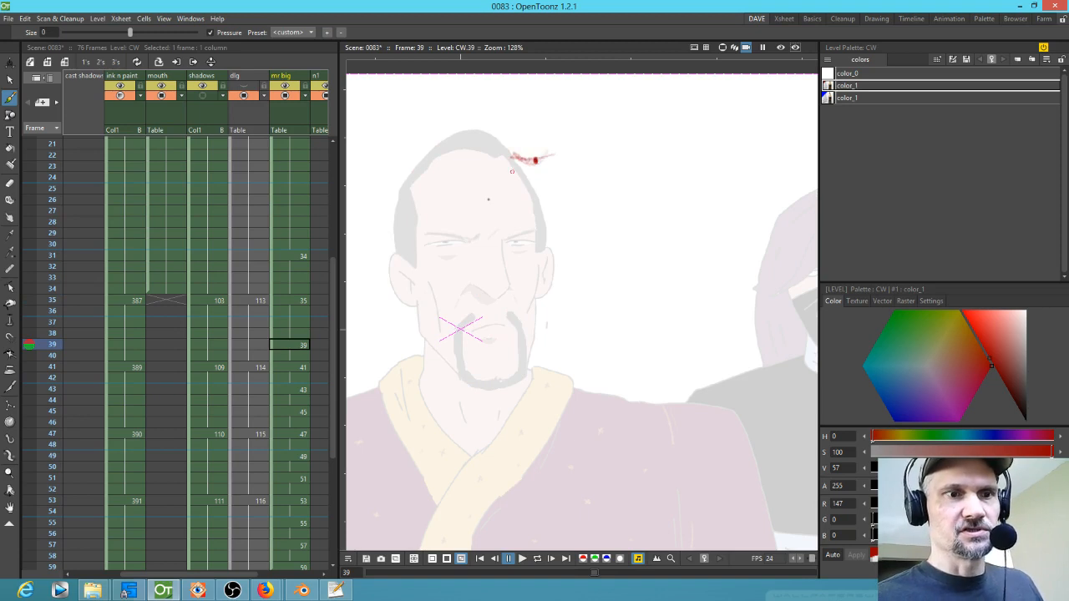
Step: Return to frame 35 and draw red centre and side construction lines down the face
{"action": "key", "text": "comma"}
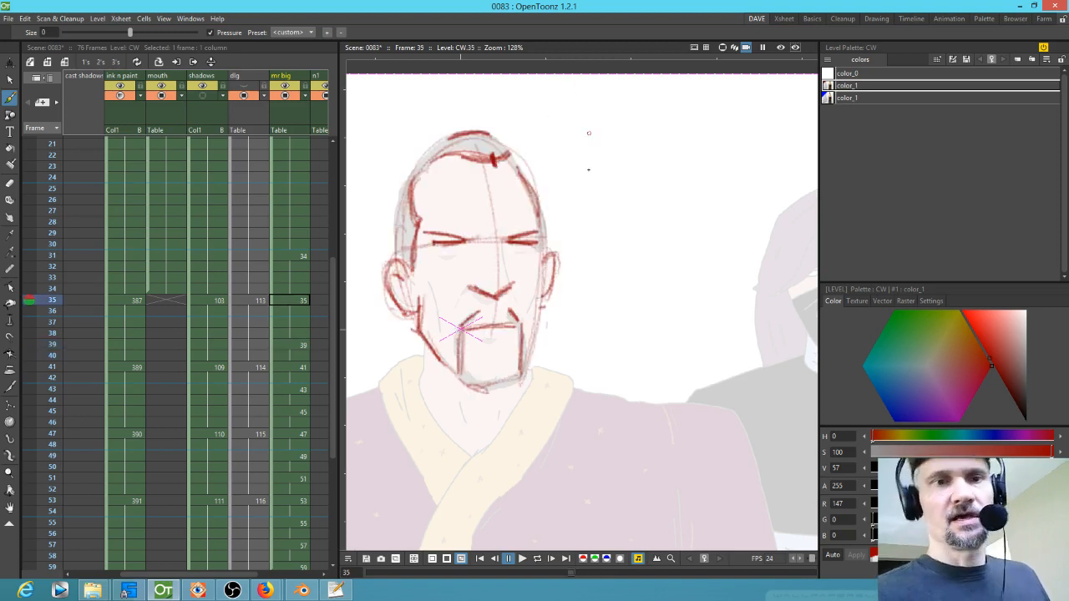
{"action": "mouse_move", "coordinate": [479, 167]}
{"action": "left_mouse_down"}
{"action": "mouse_move", "coordinate": [494, 348]}
{"action": "mouse_move", "coordinate": [458, 134]}
{"action": "mouse_move", "coordinate": [495, 349]}
{"action": "mouse_move", "coordinate": [489, 175]}
{"action": "mouse_move", "coordinate": [496, 381]}
{"action": "left_mouse_up"}
{"action": "left_click_drag", "start_coordinate": [466, 136], "coordinate": [412, 317]}
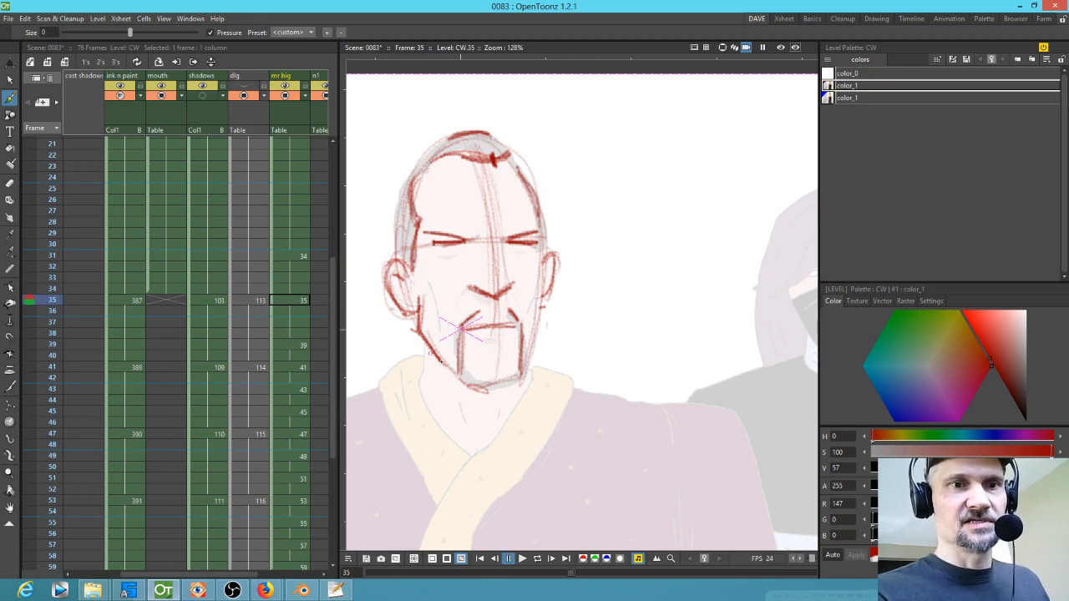
{"action": "mouse_move", "coordinate": [402, 233]}
{"action": "left_mouse_down"}
{"action": "mouse_move", "coordinate": [410, 314]}
{"action": "mouse_move", "coordinate": [441, 369]}
{"action": "mouse_move", "coordinate": [510, 374]}
{"action": "mouse_move", "coordinate": [541, 284]}
{"action": "mouse_move", "coordinate": [519, 158]}
{"action": "mouse_move", "coordinate": [441, 139]}
{"action": "mouse_move", "coordinate": [404, 294]}
{"action": "mouse_move", "coordinate": [527, 350]}
{"action": "left_mouse_up"}
Step: Switch to the blue color_1 style and draw blue face centre lines on drawing 35
{"action": "left_click", "coordinate": [852, 97]}
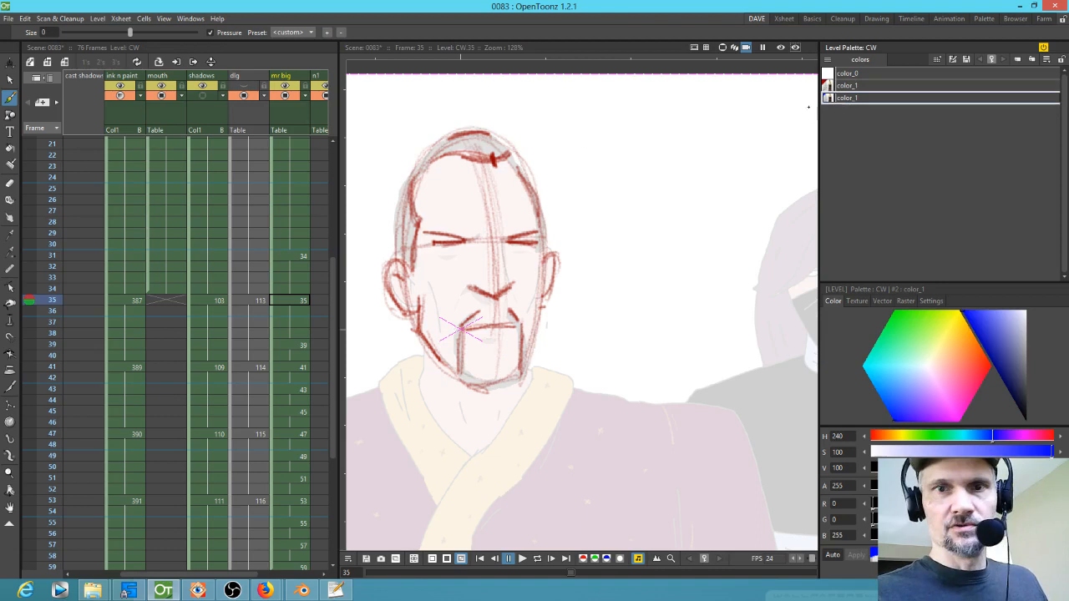
{"action": "mouse_move", "coordinate": [472, 130]}
{"action": "left_mouse_down"}
{"action": "mouse_move", "coordinate": [437, 145]}
{"action": "mouse_move", "coordinate": [403, 200]}
{"action": "mouse_move", "coordinate": [402, 269]}
{"action": "mouse_move", "coordinate": [424, 352]}
{"action": "mouse_move", "coordinate": [467, 387]}
{"action": "mouse_move", "coordinate": [520, 359]}
{"action": "mouse_move", "coordinate": [535, 269]}
{"action": "mouse_move", "coordinate": [516, 157]}
{"action": "mouse_move", "coordinate": [498, 137]}
{"action": "mouse_move", "coordinate": [526, 354]}
{"action": "left_mouse_up"}
{"action": "mouse_move", "coordinate": [471, 131]}
{"action": "left_mouse_down"}
{"action": "mouse_move", "coordinate": [489, 184]}
{"action": "mouse_move", "coordinate": [491, 386]}
{"action": "left_mouse_up"}
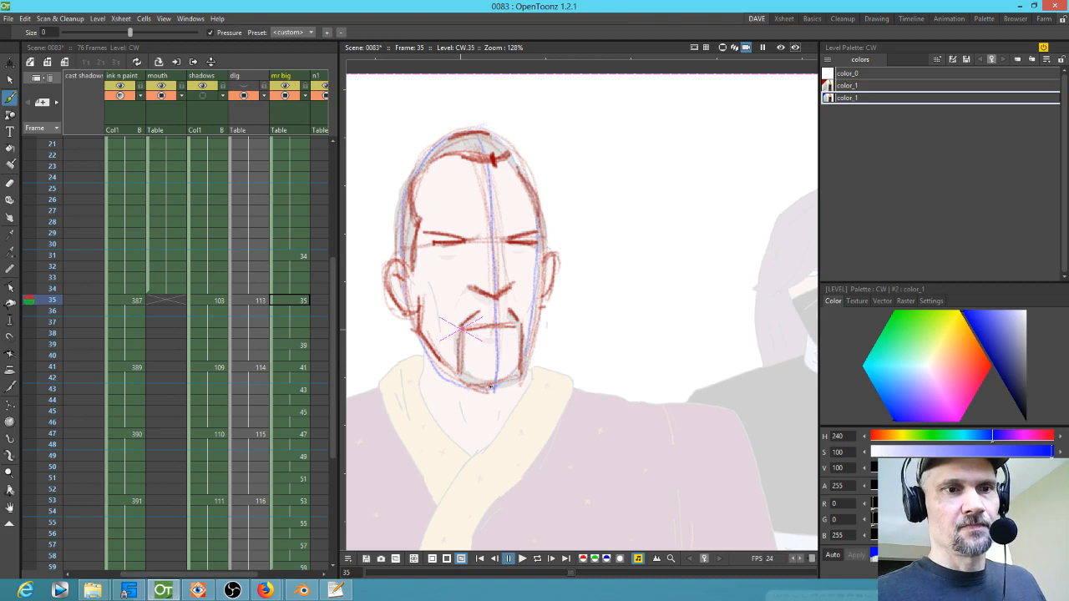
Step: Go to frame 41 and draw blue construction lines around the head and down the face centre
{"action": "left_click", "coordinate": [303, 368]}
{"action": "mouse_move", "coordinate": [576, 147]}
{"action": "left_mouse_down"}
{"action": "mouse_move", "coordinate": [478, 132]}
{"action": "mouse_move", "coordinate": [464, 291]}
{"action": "mouse_move", "coordinate": [499, 346]}
{"action": "mouse_move", "coordinate": [594, 329]}
{"action": "mouse_move", "coordinate": [598, 239]}
{"action": "mouse_move", "coordinate": [526, 123]}
{"action": "mouse_move", "coordinate": [455, 246]}
{"action": "mouse_move", "coordinate": [553, 378]}
{"action": "mouse_move", "coordinate": [600, 266]}
{"action": "left_mouse_up"}
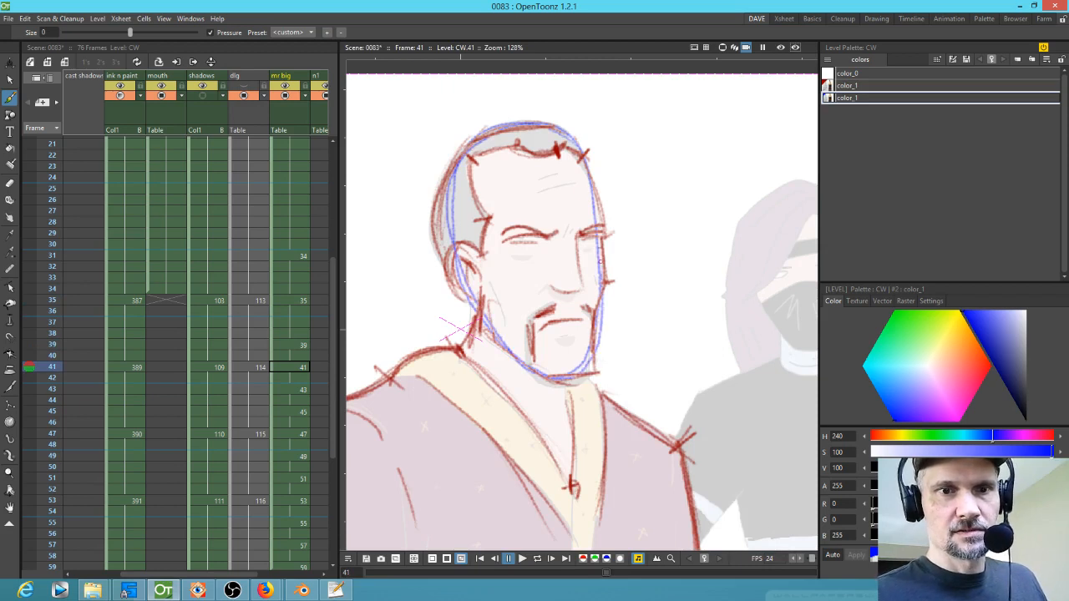
{"action": "mouse_move", "coordinate": [550, 138]}
{"action": "left_mouse_down"}
{"action": "mouse_move", "coordinate": [573, 221]}
{"action": "mouse_move", "coordinate": [577, 354]}
{"action": "mouse_move", "coordinate": [572, 210]}
{"action": "mouse_move", "coordinate": [565, 384]}
{"action": "left_mouse_up"}
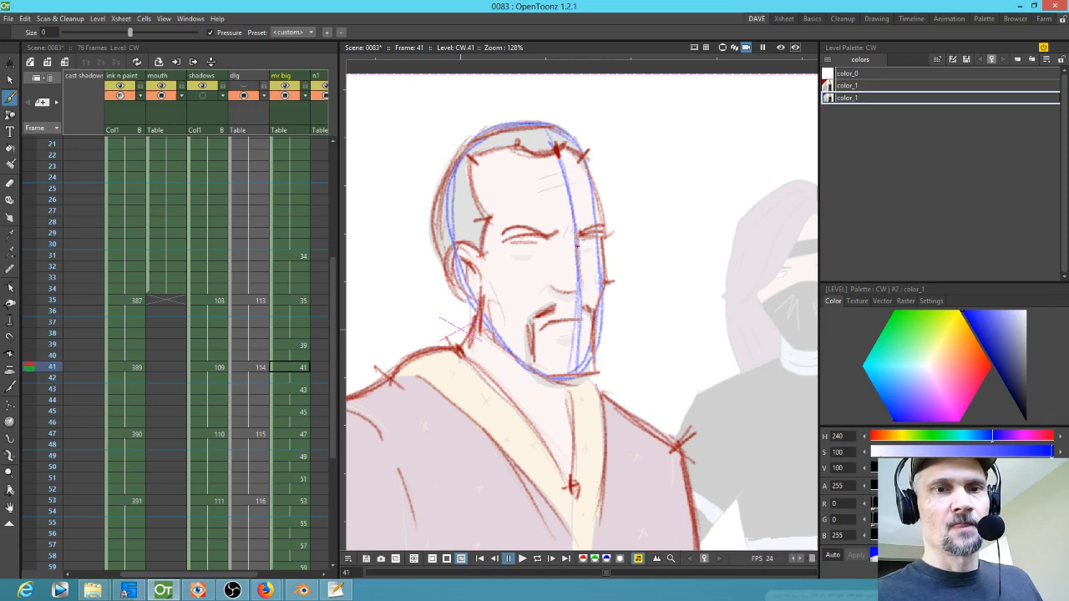
Step: Flip back to compare drawings, then draw blue construction lines down the side of the face on drawing 39
{"action": "key", "text": "comma"}
{"action": "key", "text": "comma"}
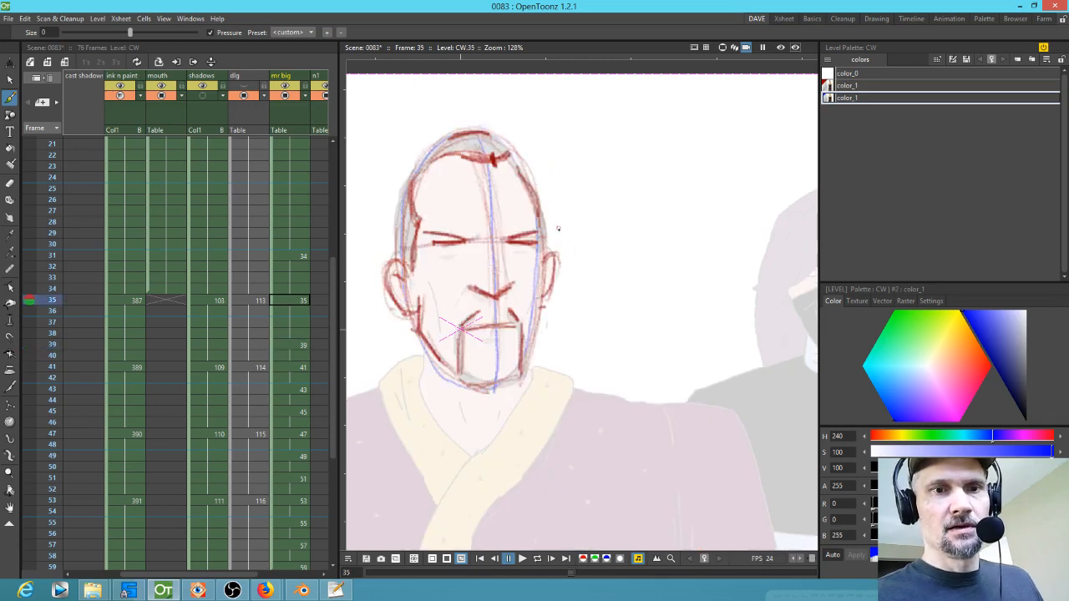
{"action": "key", "text": "period"}
{"action": "left_click_drag", "start_coordinate": [546, 284], "coordinate": [543, 364]}
{"action": "left_click_drag", "start_coordinate": [541, 165], "coordinate": [549, 376]}
{"action": "left_click_drag", "start_coordinate": [543, 161], "coordinate": [548, 374]}
Step: Go back to drawing 35 and add blue strokes along the face centre line
{"action": "key", "text": "comma"}
{"action": "left_click_drag", "start_coordinate": [487, 263], "coordinate": [491, 377]}
{"action": "left_click_drag", "start_coordinate": [483, 202], "coordinate": [491, 321]}
Step: Flip forward to compare with drawing 41 and add another blue side-of-face line on drawing 39
{"action": "key", "text": "period"}
{"action": "key", "text": "period"}
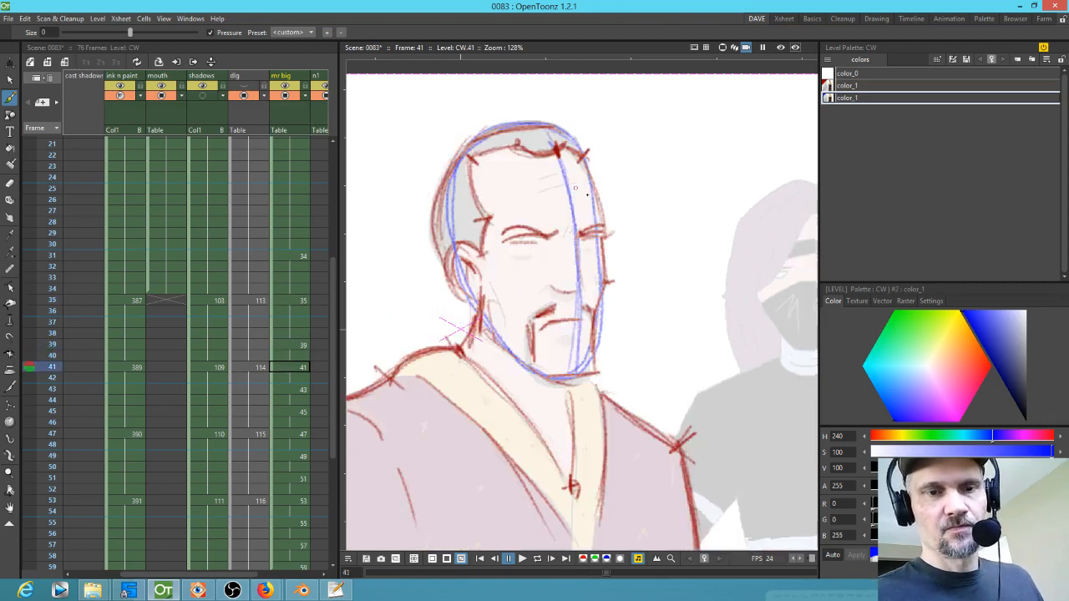
{"action": "key", "text": "comma"}
{"action": "mouse_move", "coordinate": [536, 164]}
{"action": "left_mouse_down"}
{"action": "mouse_move", "coordinate": [543, 197]}
{"action": "mouse_move", "coordinate": [549, 326]}
{"action": "left_mouse_up"}
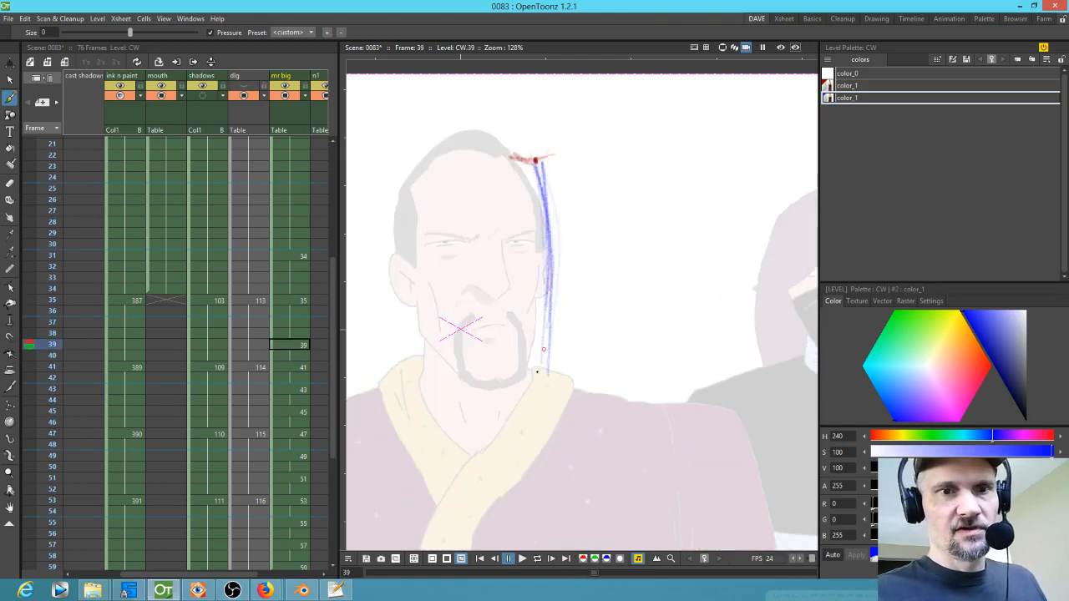
{"action": "key", "text": "comma"}
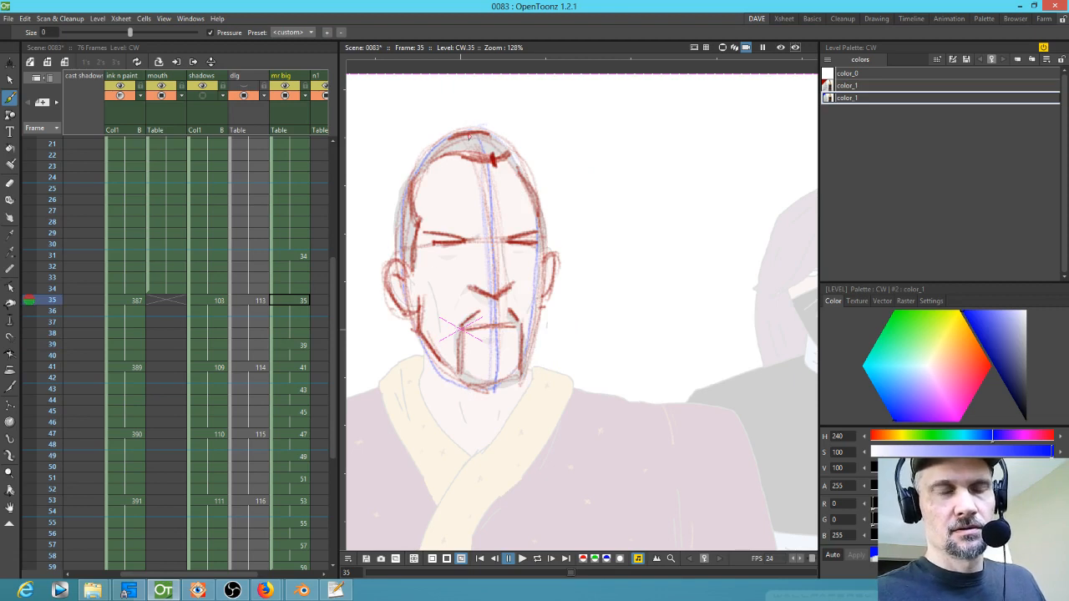
{"action": "key", "text": "period"}
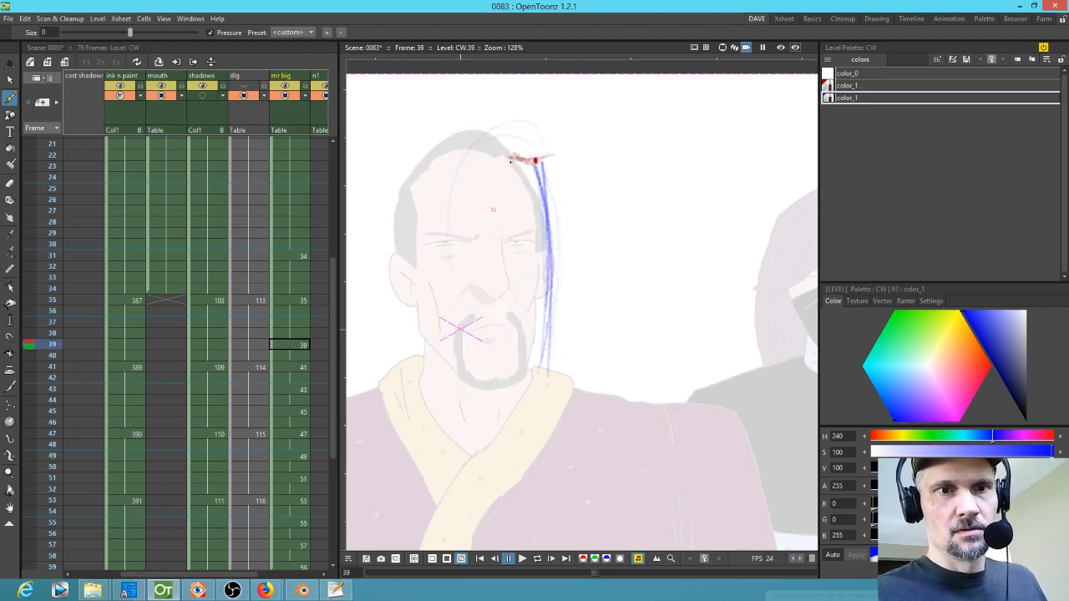
Step: Draw a blue oval around the head and a cross line on drawing 39, comparing against neighbouring drawings
{"action": "mouse_move", "coordinate": [450, 186]}
{"action": "left_mouse_down"}
{"action": "mouse_move", "coordinate": [551, 391]}
{"action": "mouse_move", "coordinate": [523, 383]}
{"action": "mouse_move", "coordinate": [567, 233]}
{"action": "mouse_move", "coordinate": [576, 335]}
{"action": "mouse_move", "coordinate": [563, 160]}
{"action": "mouse_move", "coordinate": [498, 127]}
{"action": "mouse_move", "coordinate": [579, 283]}
{"action": "mouse_move", "coordinate": [559, 169]}
{"action": "mouse_move", "coordinate": [544, 148]}
{"action": "mouse_move", "coordinate": [544, 185]}
{"action": "mouse_move", "coordinate": [462, 170]}
{"action": "mouse_move", "coordinate": [491, 182]}
{"action": "mouse_move", "coordinate": [480, 377]}
{"action": "mouse_move", "coordinate": [450, 229]}
{"action": "mouse_move", "coordinate": [522, 389]}
{"action": "mouse_move", "coordinate": [541, 386]}
{"action": "mouse_move", "coordinate": [557, 181]}
{"action": "mouse_move", "coordinate": [546, 366]}
{"action": "left_mouse_up"}
{"action": "key", "text": "comma"}
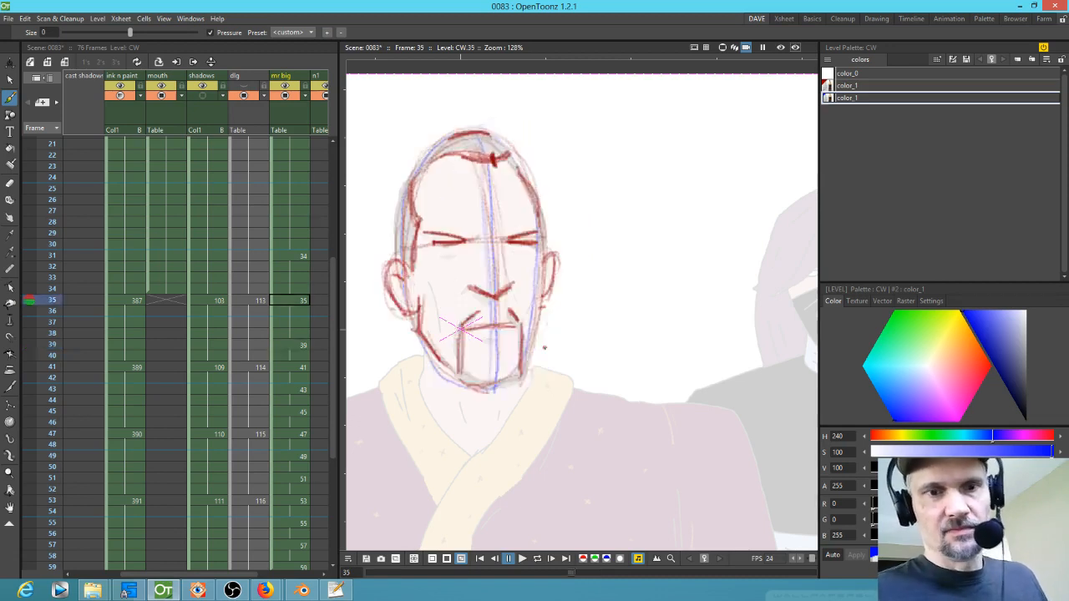
{"action": "key", "text": "period"}
{"action": "key", "text": "period"}
{"action": "key", "text": "comma"}
{"action": "mouse_move", "coordinate": [453, 251]}
{"action": "left_mouse_down"}
{"action": "mouse_move", "coordinate": [483, 367]}
{"action": "mouse_move", "coordinate": [566, 192]}
{"action": "mouse_move", "coordinate": [493, 125]}
{"action": "mouse_move", "coordinate": [548, 226]}
{"action": "left_mouse_up"}
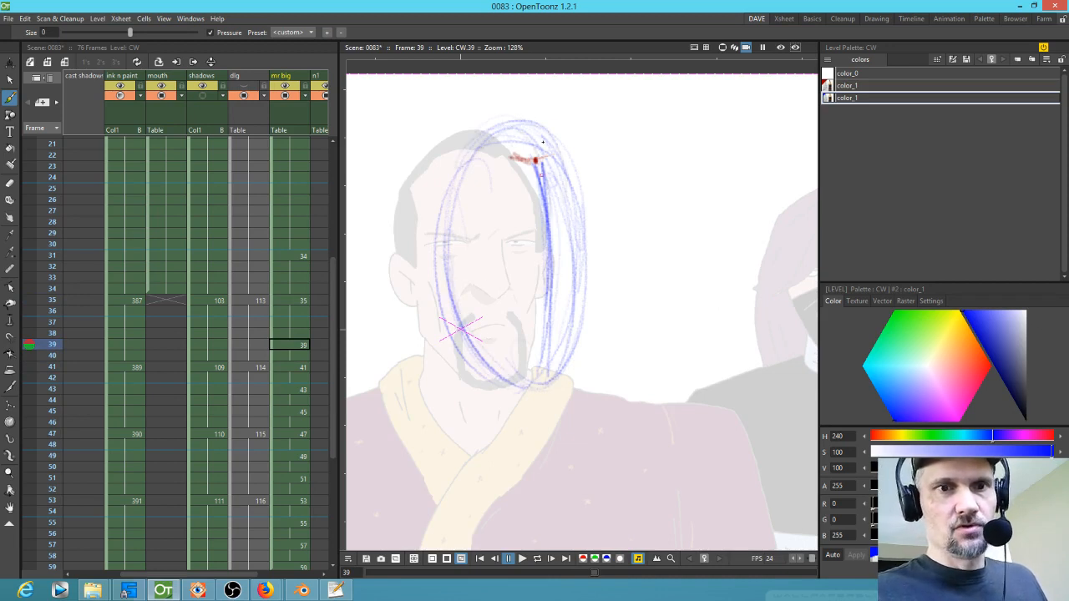
{"action": "key", "text": "period"}
{"action": "key", "text": "period"}
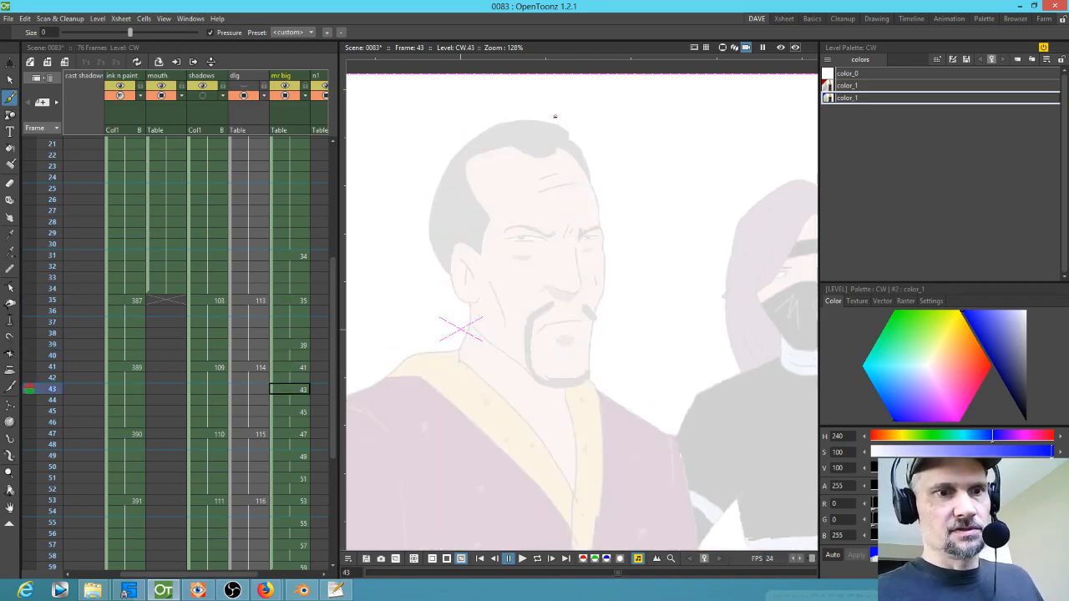
Step: Go to frame 47 and draw a blue head oval with a centre line on drawing 47
{"action": "left_click", "coordinate": [296, 434]}
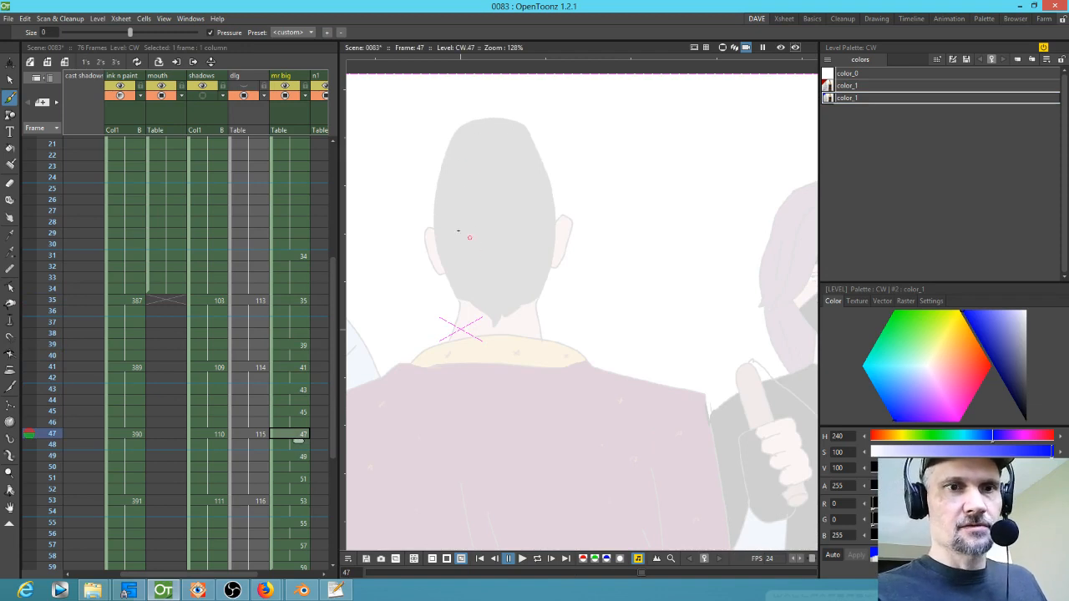
{"action": "left_click_drag", "start_coordinate": [458, 130], "coordinate": [476, 319]}
{"action": "mouse_move", "coordinate": [443, 242]}
{"action": "left_mouse_down"}
{"action": "mouse_move", "coordinate": [493, 317]}
{"action": "mouse_move", "coordinate": [535, 141]}
{"action": "left_mouse_up"}
{"action": "left_click_drag", "start_coordinate": [551, 292], "coordinate": [538, 133]}
{"action": "left_click_drag", "start_coordinate": [460, 132], "coordinate": [549, 247]}
{"action": "mouse_move", "coordinate": [491, 116]}
{"action": "left_mouse_down"}
{"action": "mouse_move", "coordinate": [503, 338]}
{"action": "mouse_move", "coordinate": [498, 311]}
{"action": "left_mouse_up"}
Step: Flip back and forth through drawings 39 to 49 to compare the head turn
{"action": "key", "text": "comma"}
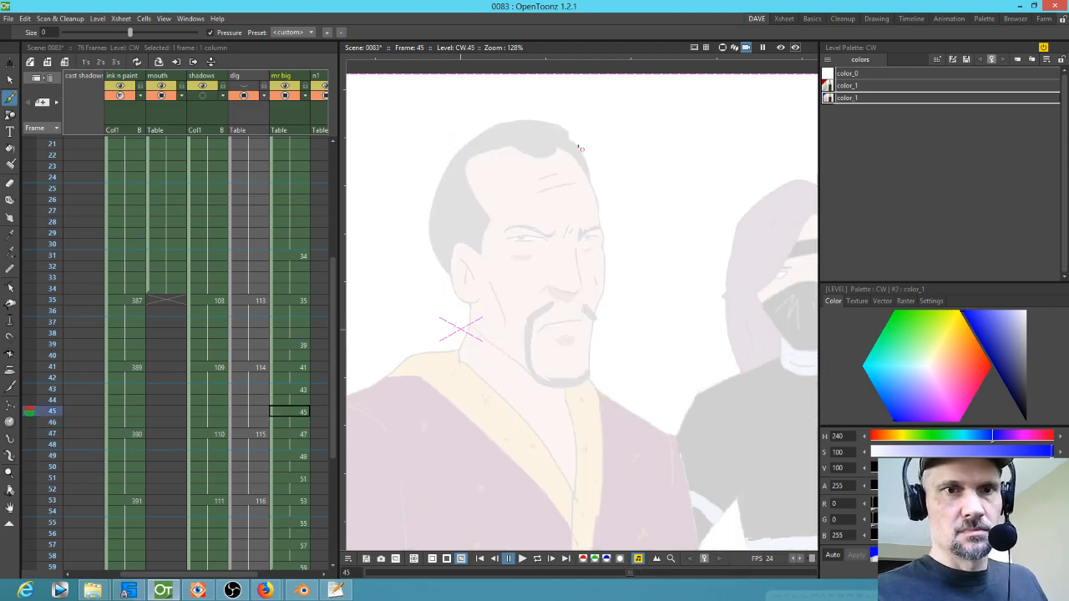
{"action": "key", "text": "period"}
{"action": "key", "text": "comma"}
{"action": "key", "text": "comma"}
{"action": "key", "text": "comma"}
{"action": "key", "text": "period"}
{"action": "key", "text": "period"}
{"action": "key", "text": "comma"}
{"action": "key", "text": "comma"}
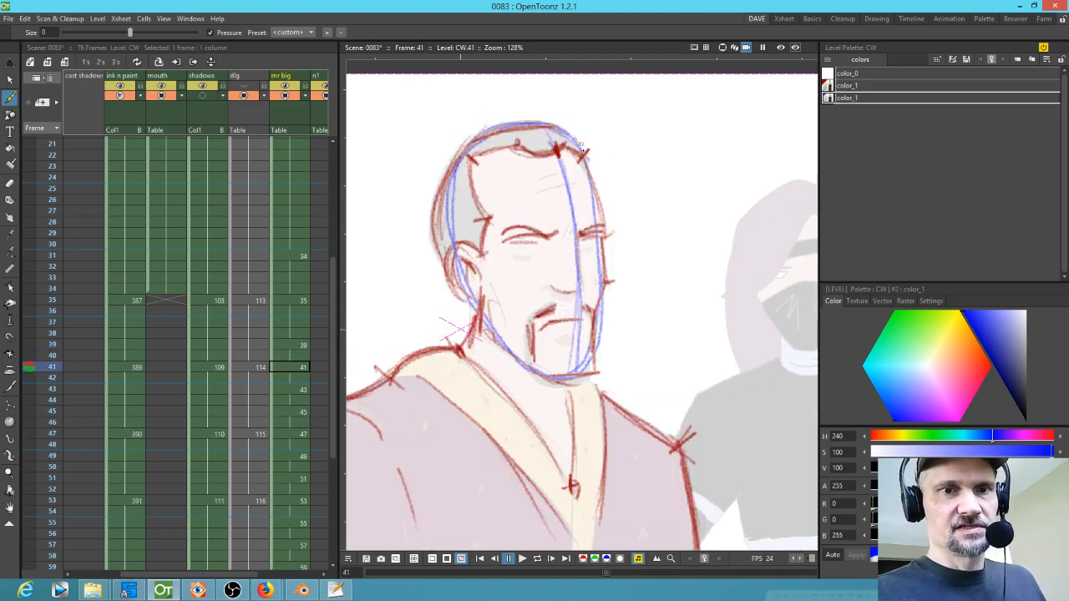
{"action": "left_click", "coordinate": [305, 389]}
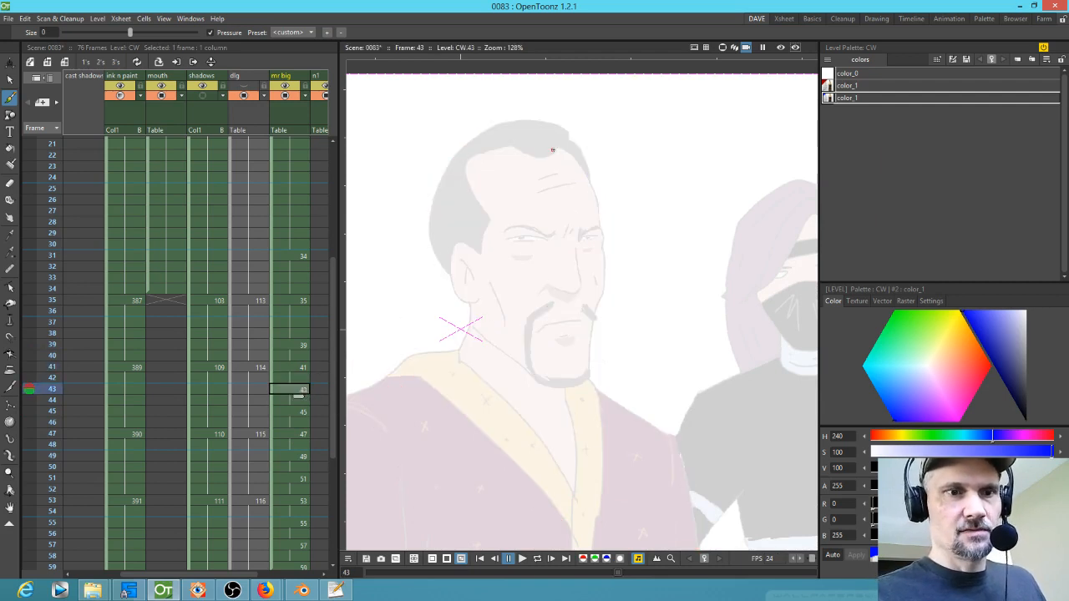
{"action": "key", "text": "comma"}
{"action": "key", "text": "comma"}
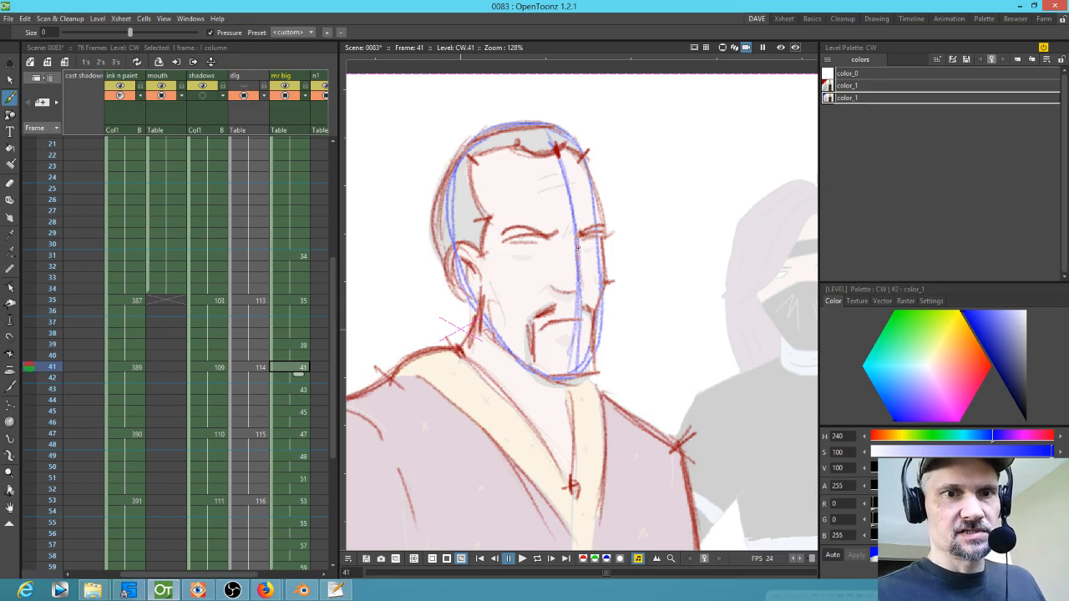
{"action": "key", "text": "period"}
{"action": "key", "text": "period"}
{"action": "key", "text": "period"}
{"action": "key", "text": "period"}
{"action": "key", "text": "period"}
{"action": "key", "text": "period"}
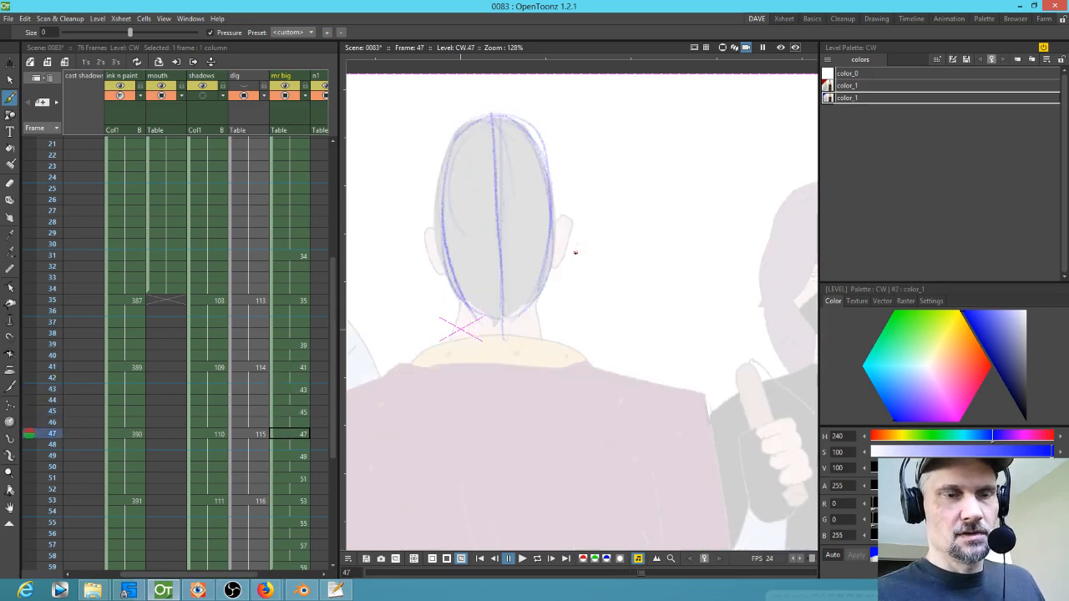
{"action": "key", "text": "comma"}
{"action": "key", "text": "comma"}
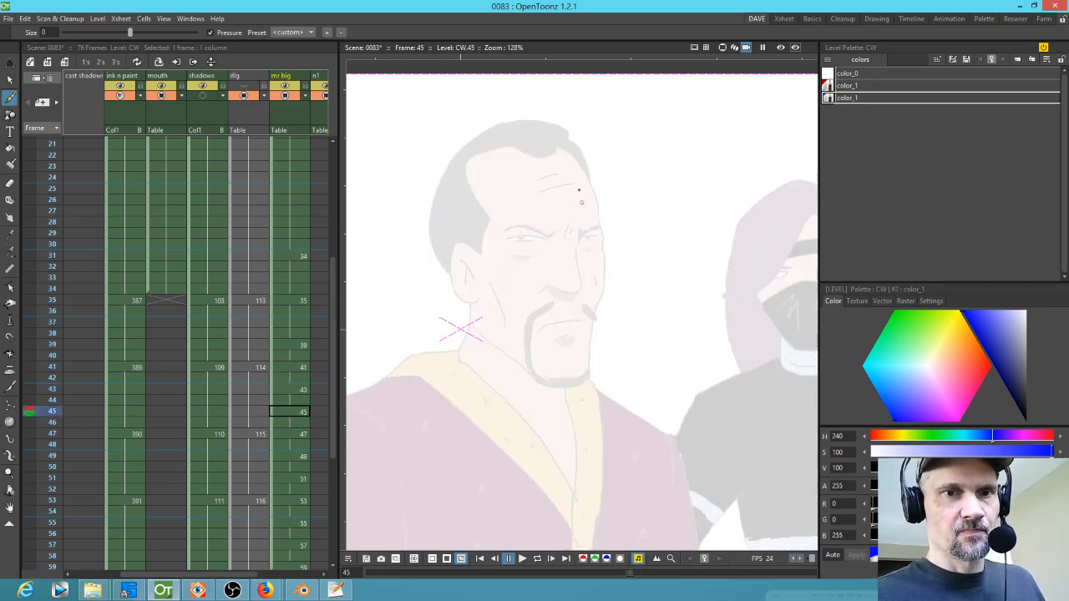
{"action": "key", "text": "period"}
{"action": "key", "text": "period"}
{"action": "key", "text": "comma"}
{"action": "key", "text": "comma"}
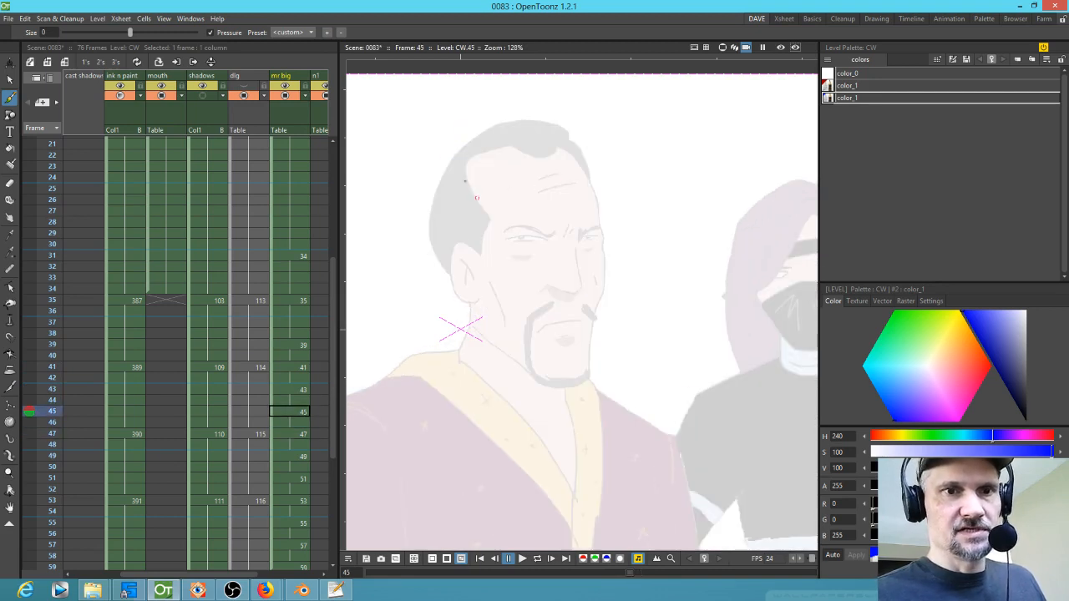
{"action": "key", "text": "comma"}
{"action": "key", "text": "comma"}
{"action": "key", "text": "period"}
{"action": "key", "text": "period"}
{"action": "key", "text": "period"}
{"action": "key", "text": "period"}
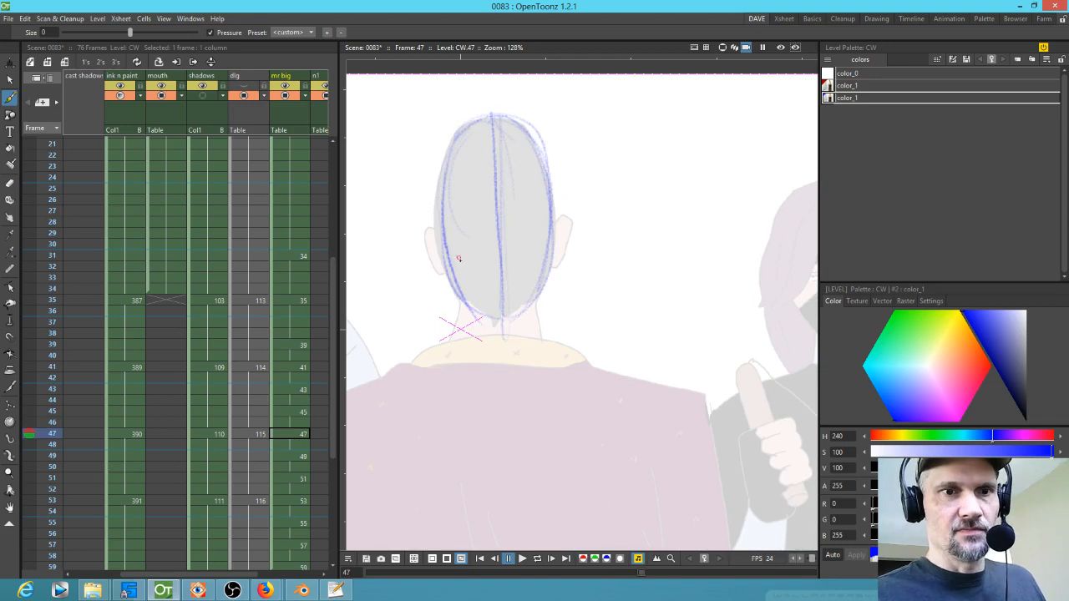
{"action": "key", "text": "period"}
{"action": "key", "text": "period"}
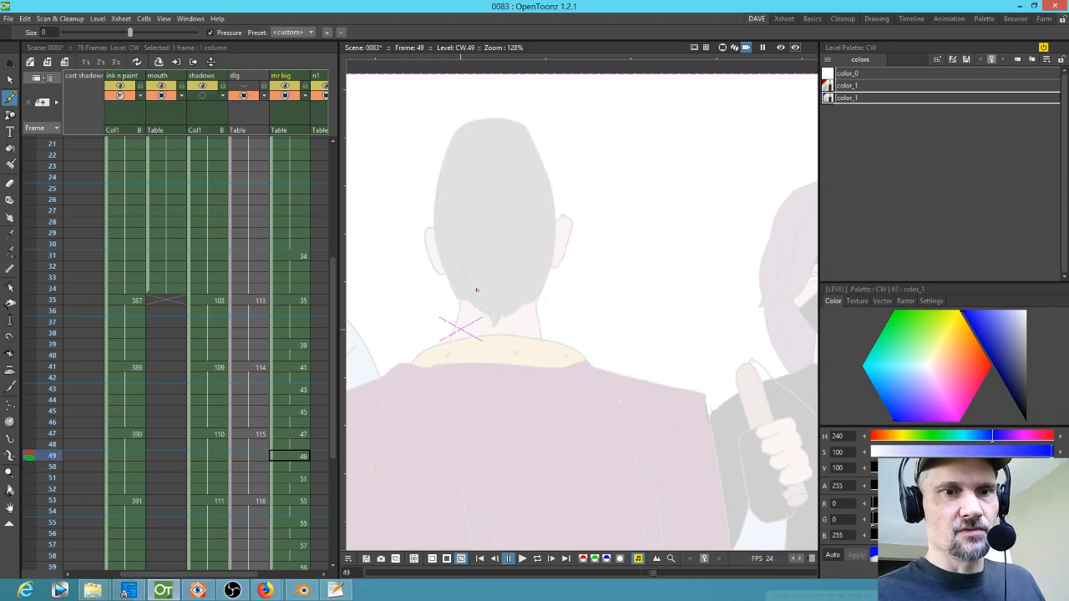
{"action": "key", "text": "comma"}
{"action": "key", "text": "comma"}
Step: Add a small blue mark at the base of the neck on drawing 47
{"action": "key", "text": "comma"}
{"action": "key", "text": "comma"}
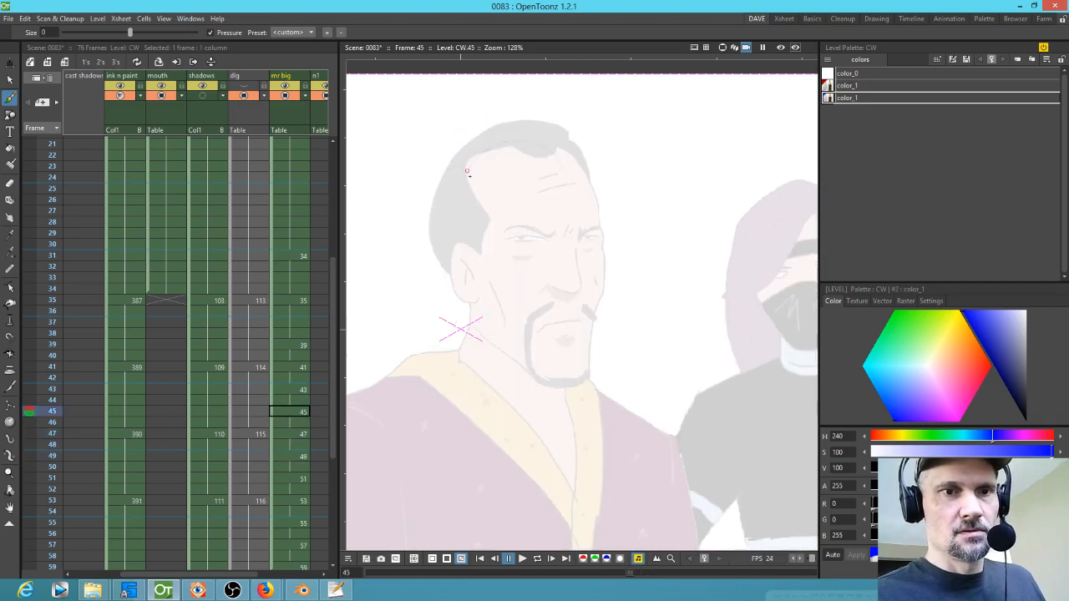
{"action": "key", "text": "period"}
{"action": "key", "text": "period"}
{"action": "left_click_drag", "start_coordinate": [499, 321], "coordinate": [515, 318]}
{"action": "key", "text": "comma"}
{"action": "key", "text": "comma"}
{"action": "key", "text": "comma"}
{"action": "key", "text": "comma"}
{"action": "key", "text": "comma"}
{"action": "key", "text": "comma"}
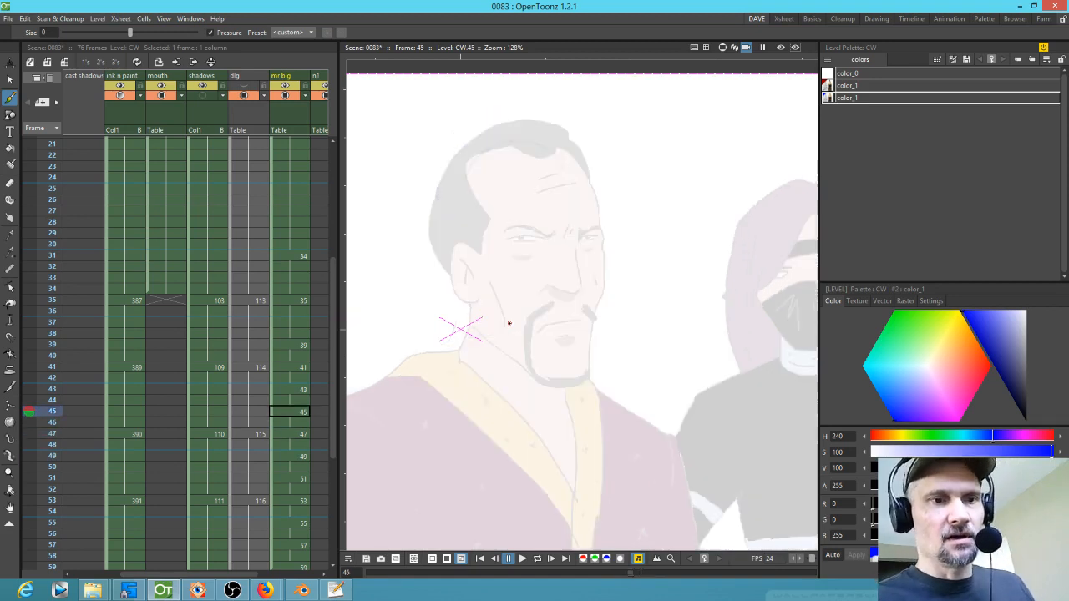
{"action": "key", "text": "comma"}
{"action": "key", "text": "comma"}
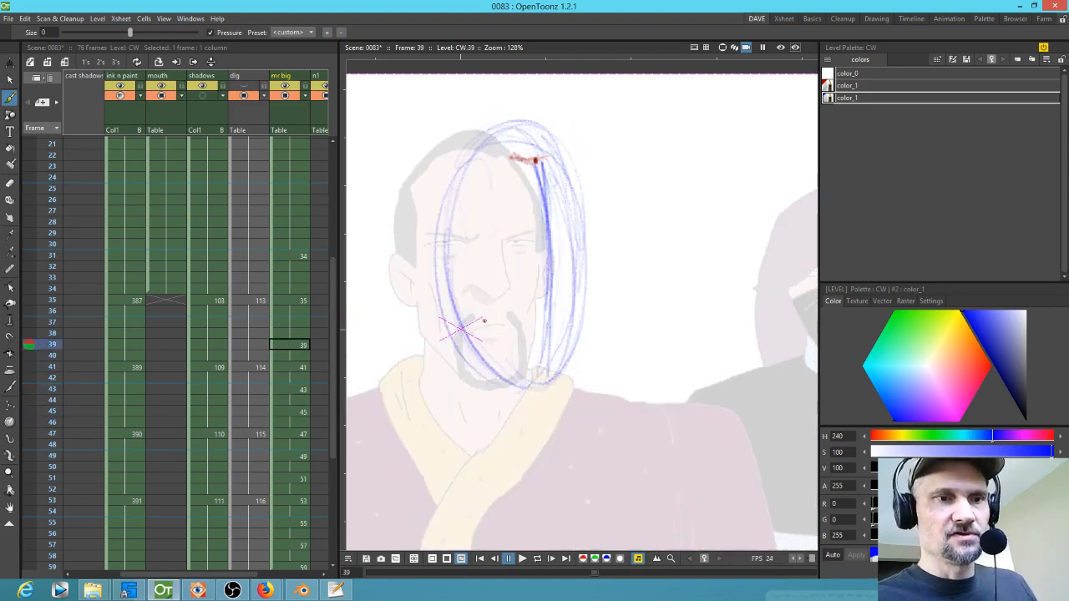
Step: Add a blue pivot mark at the neck on drawing 41
{"action": "key", "text": "period"}
{"action": "key", "text": "period"}
{"action": "mouse_move", "coordinate": [476, 321]}
{"action": "left_mouse_down"}
{"action": "mouse_move", "coordinate": [474, 294]}
{"action": "mouse_move", "coordinate": [483, 314]}
{"action": "left_mouse_up"}
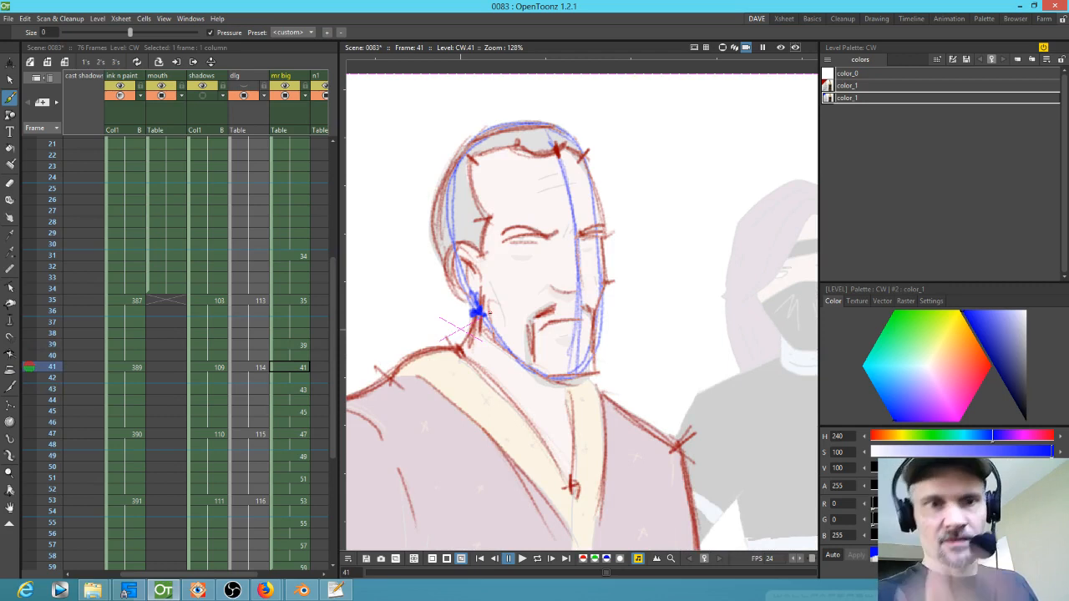
{"action": "key", "text": "period"}
{"action": "key", "text": "period"}
{"action": "key", "text": "period"}
{"action": "key", "text": "period"}
{"action": "key", "text": "period"}
{"action": "key", "text": "period"}
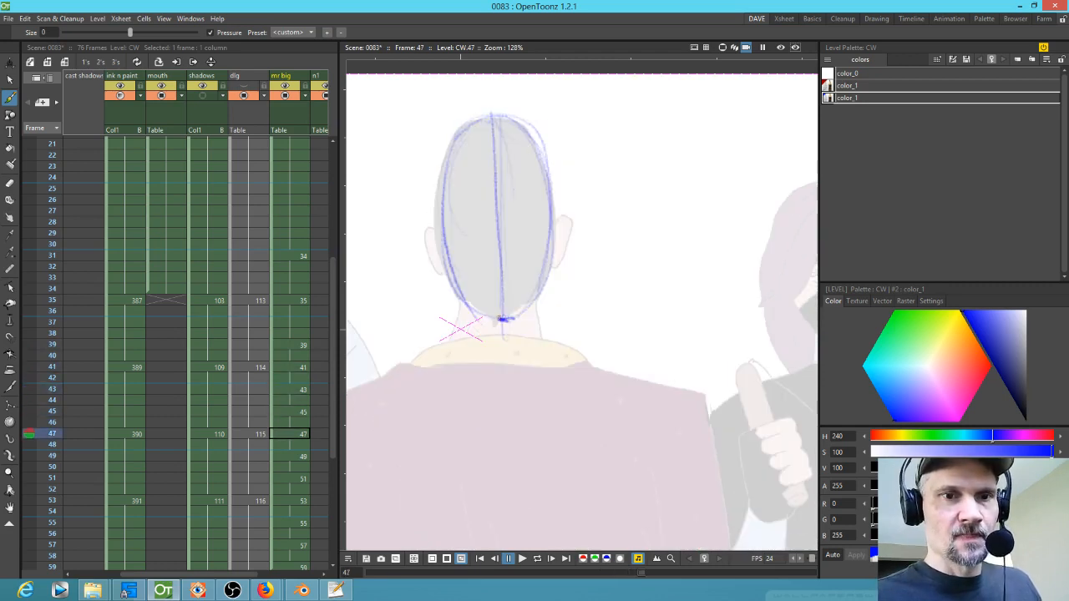
Step: Flip through drawings 41 to 47 to compare the blue neck marks
{"action": "key", "text": "comma"}
{"action": "key", "text": "comma"}
{"action": "key", "text": "comma"}
{"action": "key", "text": "comma"}
{"action": "key", "text": "comma"}
{"action": "key", "text": "comma"}
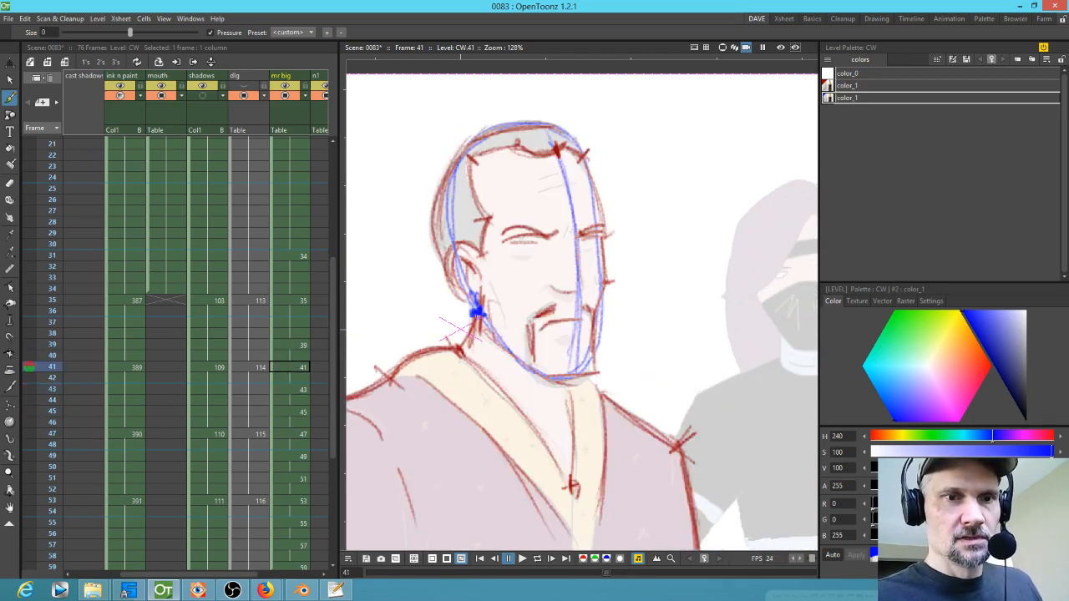
{"action": "key", "text": "period"}
{"action": "key", "text": "period"}
{"action": "key", "text": "period"}
{"action": "key", "text": "period"}
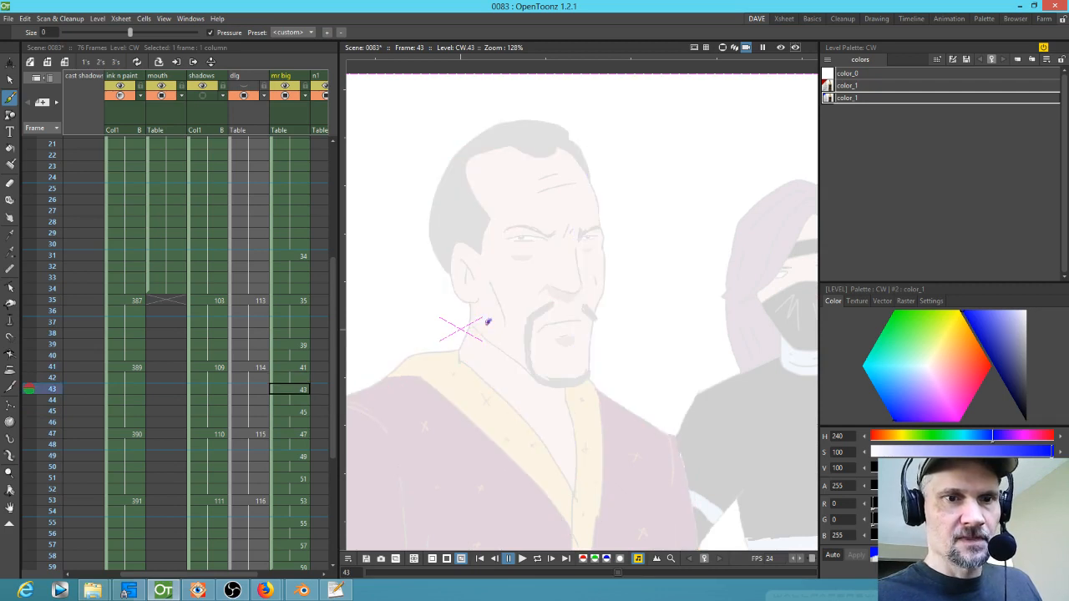
{"action": "key", "text": "period"}
{"action": "key", "text": "period"}
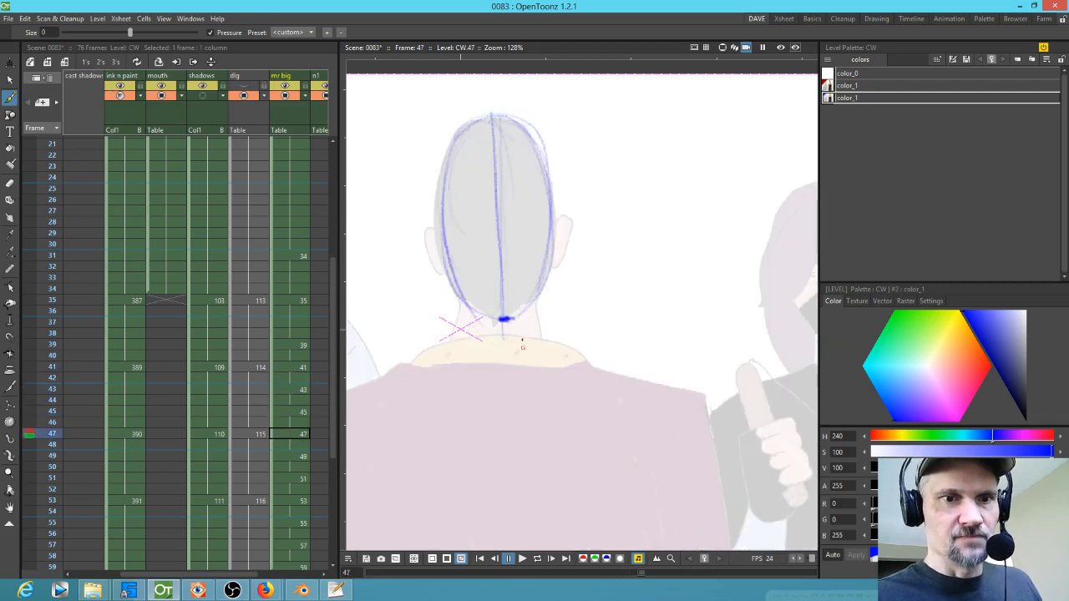
{"action": "key", "text": "comma"}
{"action": "key", "text": "comma"}
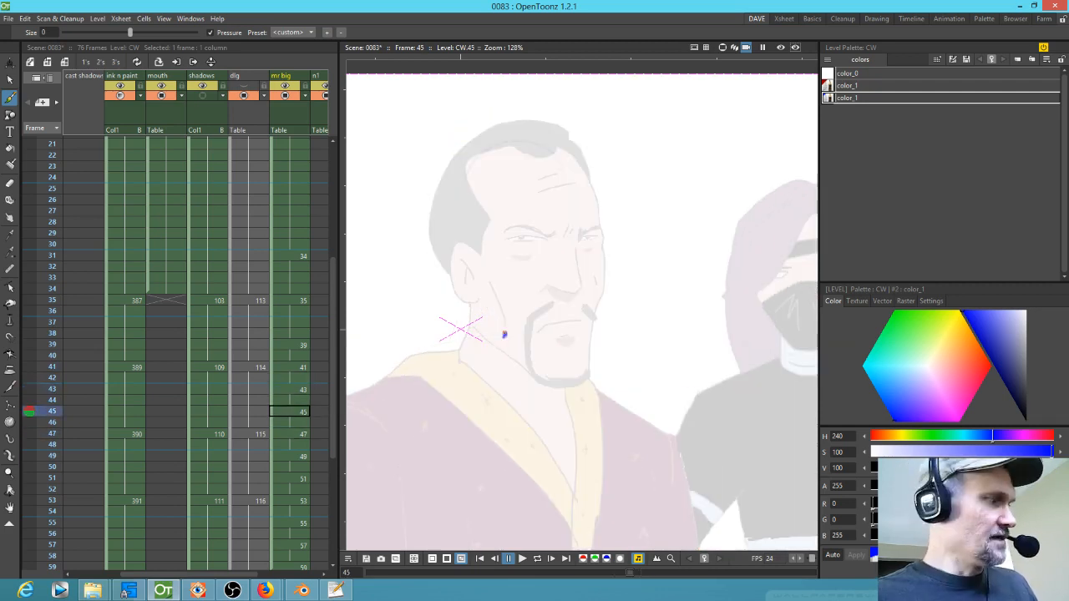
Step: Switch to the Selection tool and select the blue neck mark on drawing 45
{"action": "key", "text": "s"}
{"action": "left_click_drag", "start_coordinate": [501, 320], "coordinate": [507, 329]}
{"action": "key", "text": "comma"}
{"action": "key", "text": "comma"}
{"action": "key", "text": "comma"}
{"action": "key", "text": "comma"}
{"action": "key", "text": "comma"}
{"action": "key", "text": "comma"}
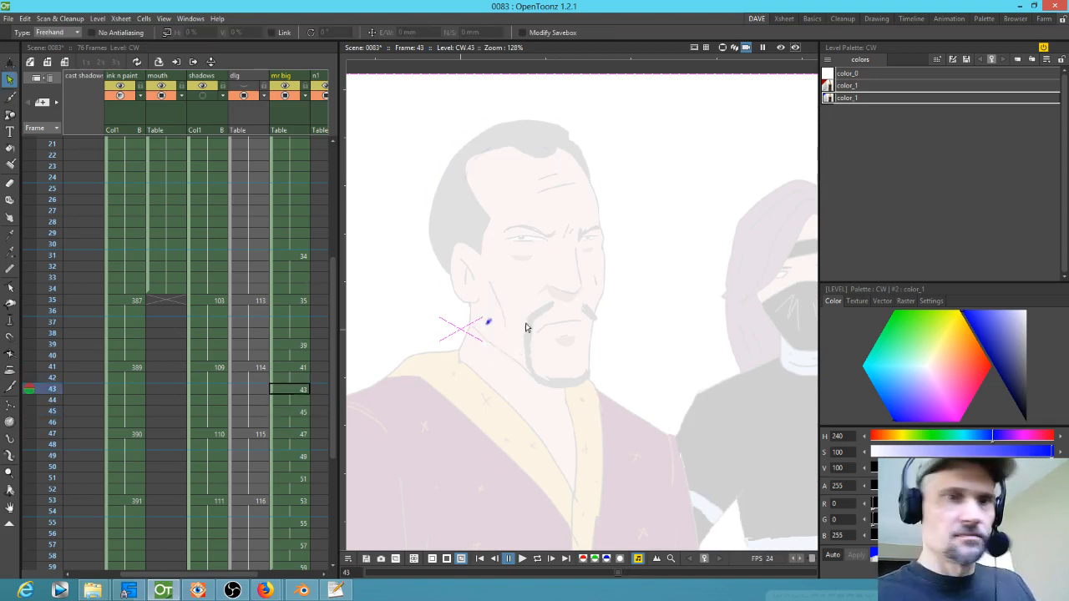
Step: Flip through drawings 41 to 47 again to compare the neck marks
{"action": "key", "text": "period"}
{"action": "key", "text": "period"}
{"action": "key", "text": "period"}
{"action": "key", "text": "period"}
{"action": "key", "text": "period"}
{"action": "key", "text": "period"}
{"action": "key", "text": "period"}
{"action": "key", "text": "period"}
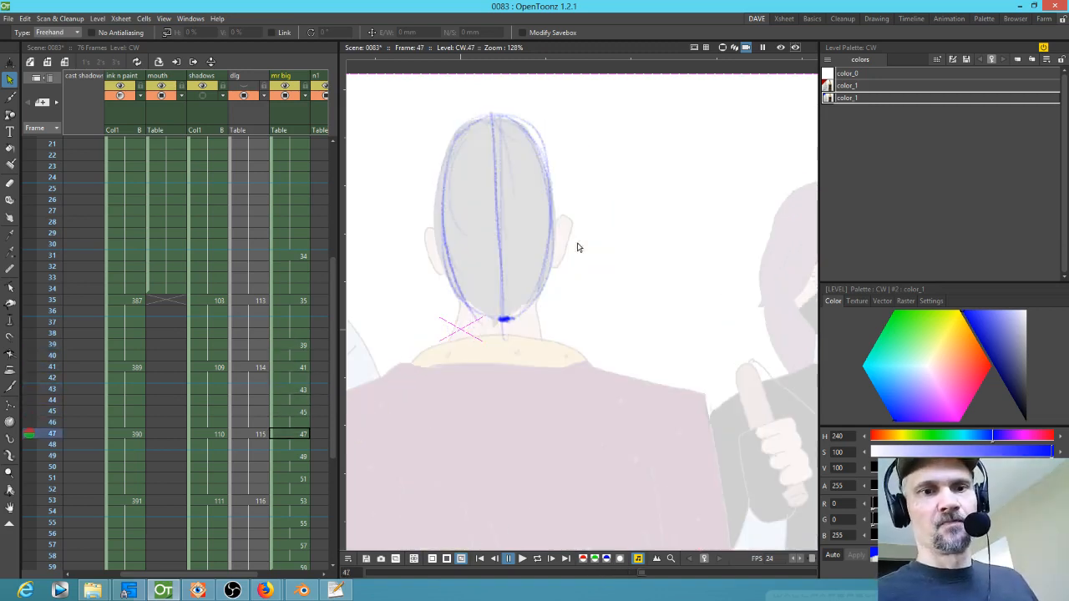
{"action": "key", "text": "comma"}
{"action": "key", "text": "comma"}
{"action": "key", "text": "comma"}
{"action": "key", "text": "comma"}
{"action": "key", "text": "comma"}
{"action": "key", "text": "comma"}
{"action": "key", "text": "period"}
{"action": "key", "text": "period"}
{"action": "key", "text": "comma"}
{"action": "key", "text": "comma"}
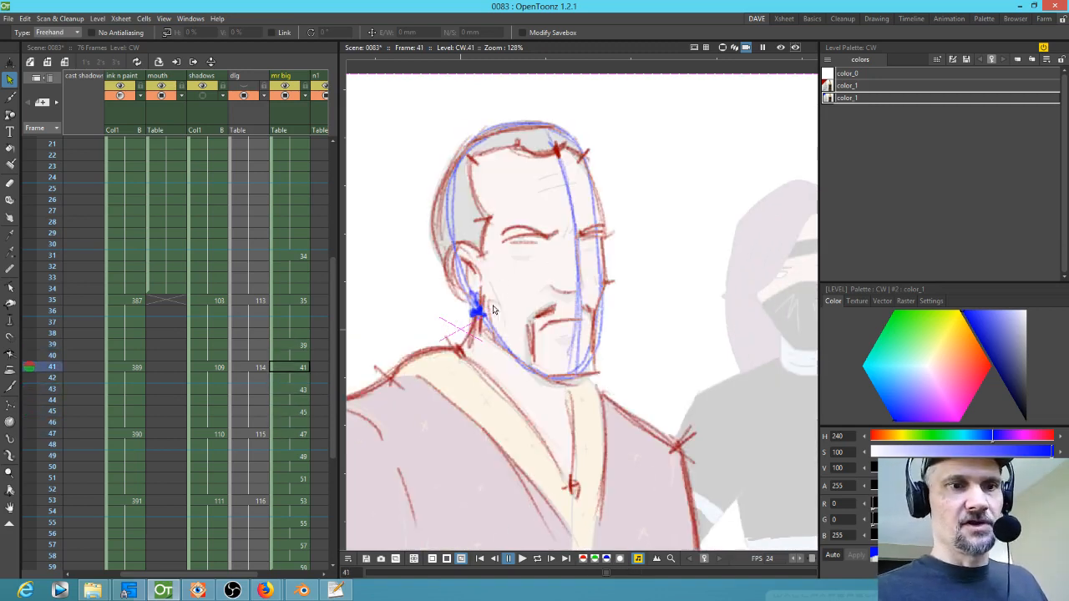
{"action": "key", "text": "period"}
{"action": "key", "text": "period"}
Step: Select the blue neck mark on drawing 43, then switch back to the Brush tool
{"action": "mouse_move", "coordinate": [490, 319]}
{"action": "left_mouse_down"}
{"action": "mouse_move", "coordinate": [484, 336]}
{"action": "mouse_move", "coordinate": [489, 325]}
{"action": "left_mouse_up"}
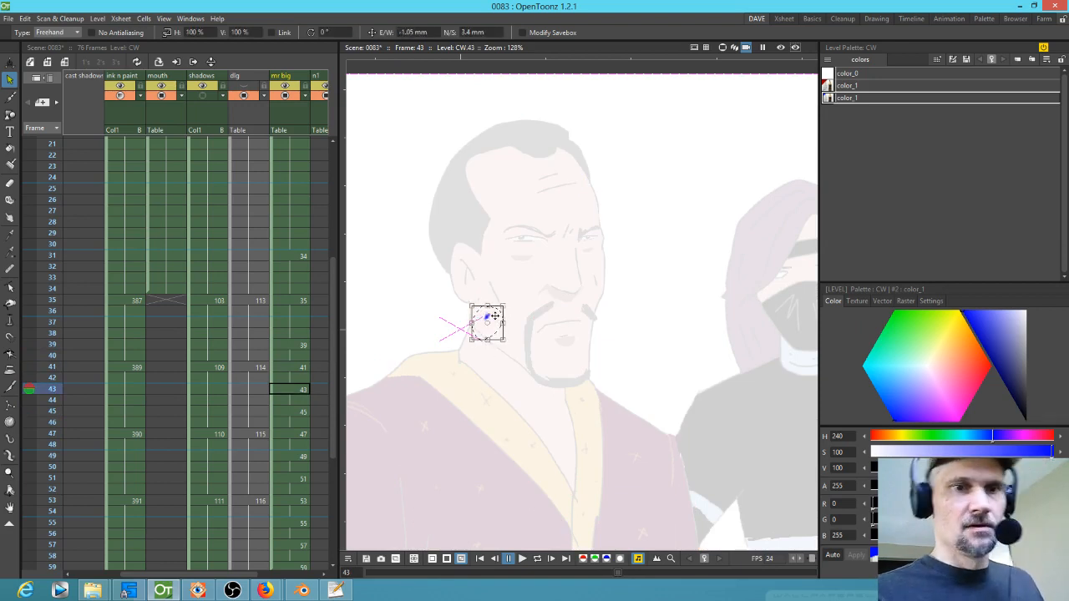
{"action": "key", "text": "comma"}
{"action": "key", "text": "comma"}
{"action": "key", "text": "comma"}
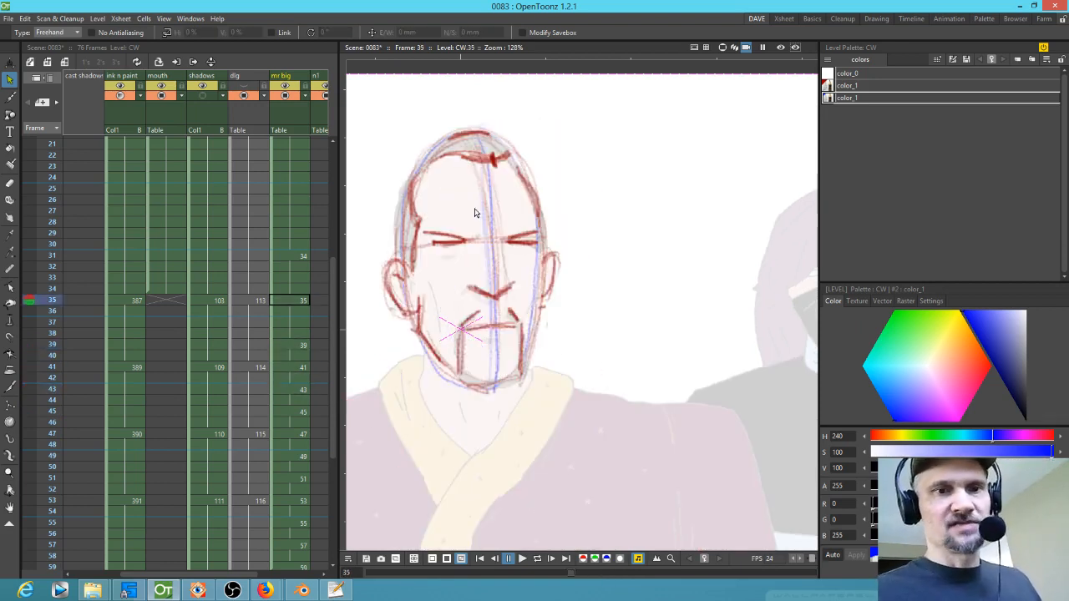
{"action": "key", "text": "period"}
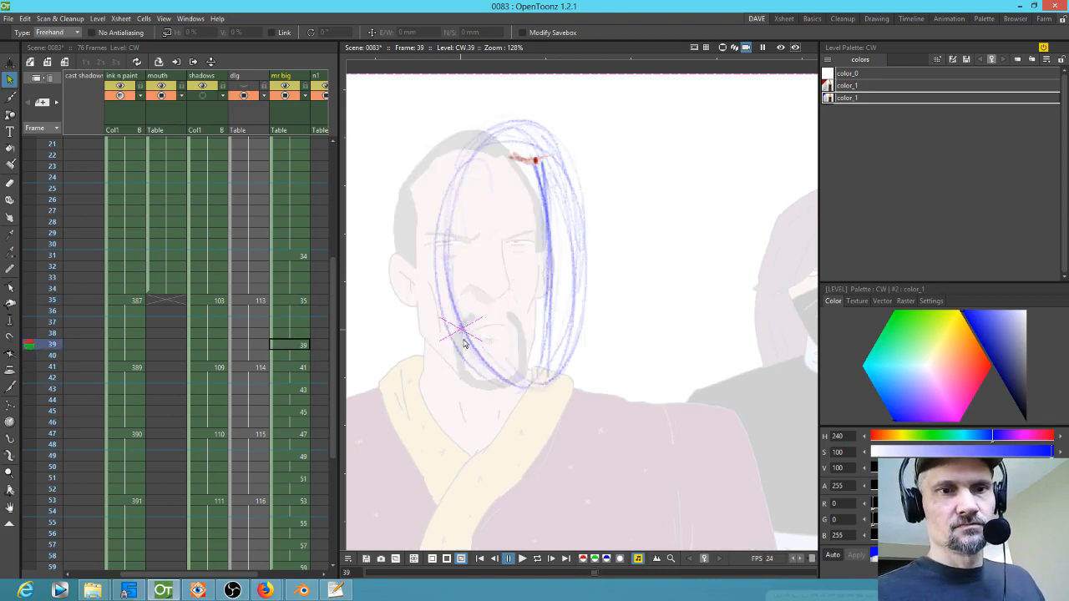
{"action": "key", "text": "b"}
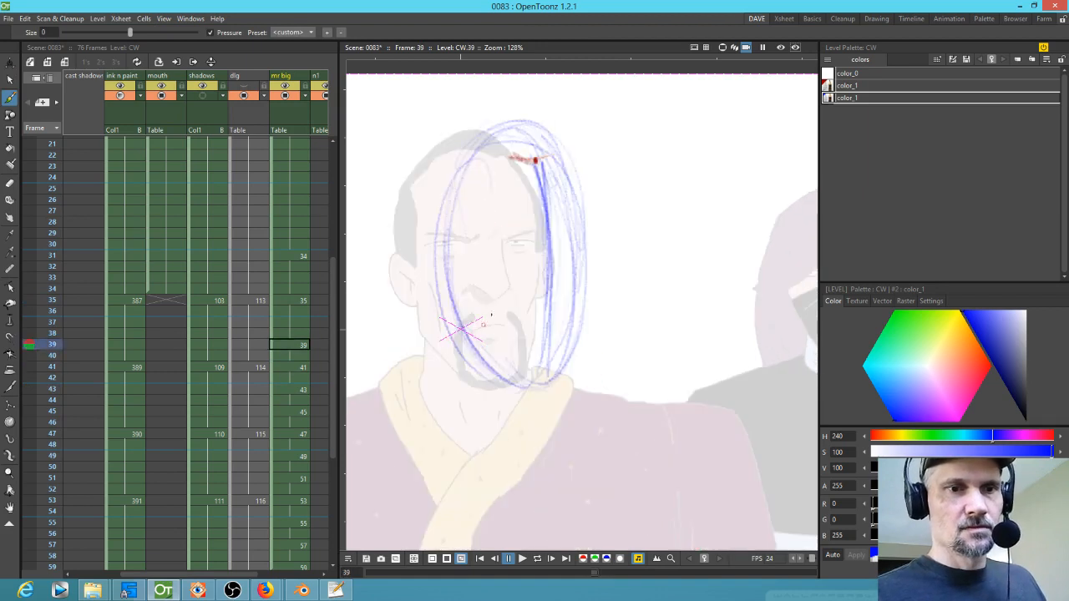
{"action": "key", "text": "period"}
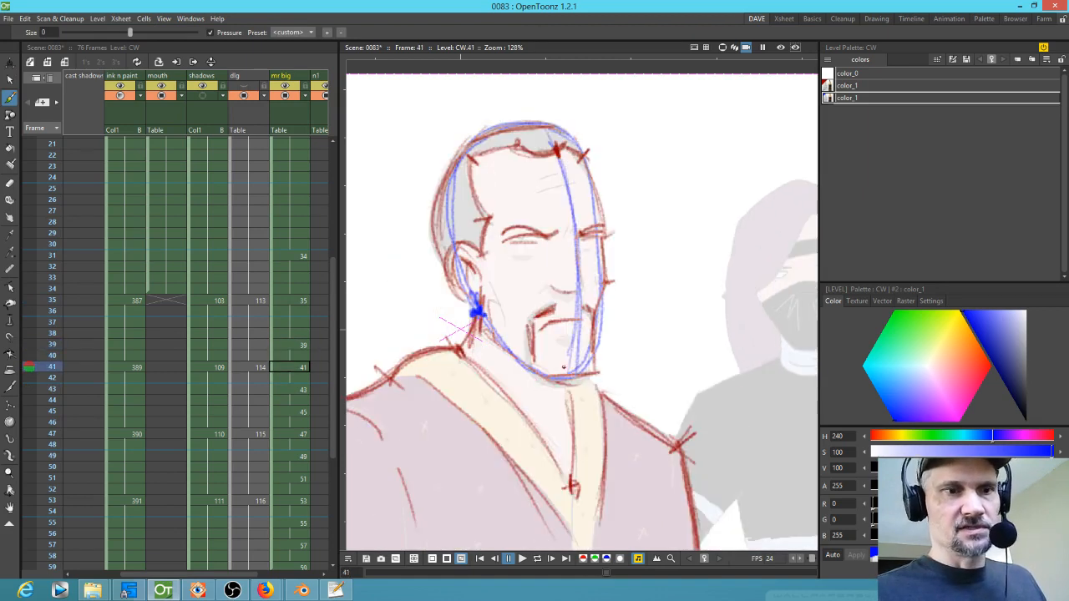
Step: Draw blue chin lines under the jaw on drawings 35 and 39
{"action": "key", "text": "comma"}
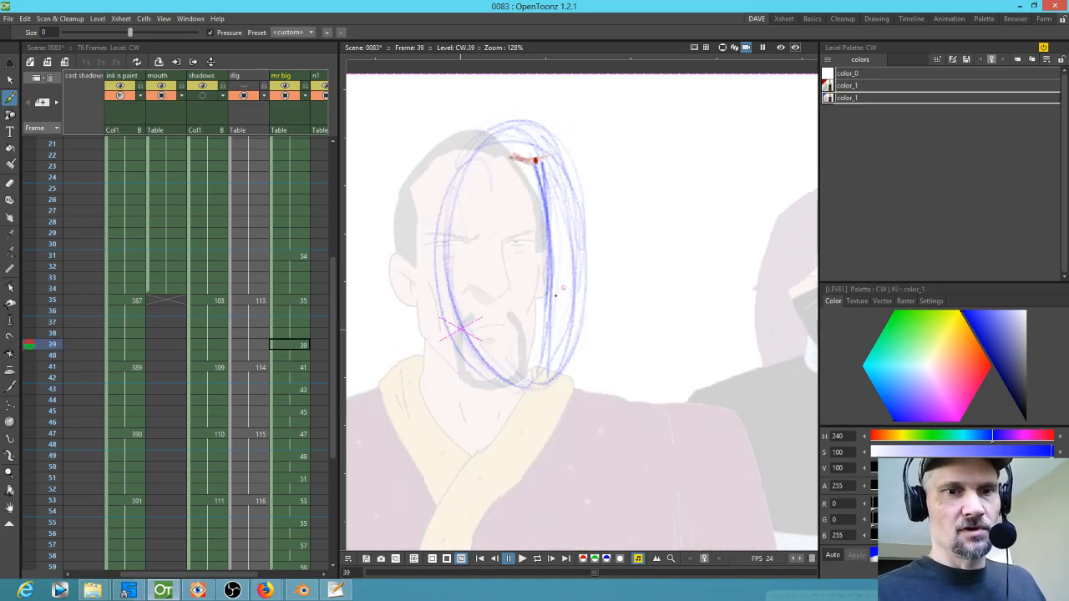
{"action": "key", "text": "comma"}
{"action": "left_click_drag", "start_coordinate": [457, 382], "coordinate": [519, 378]}
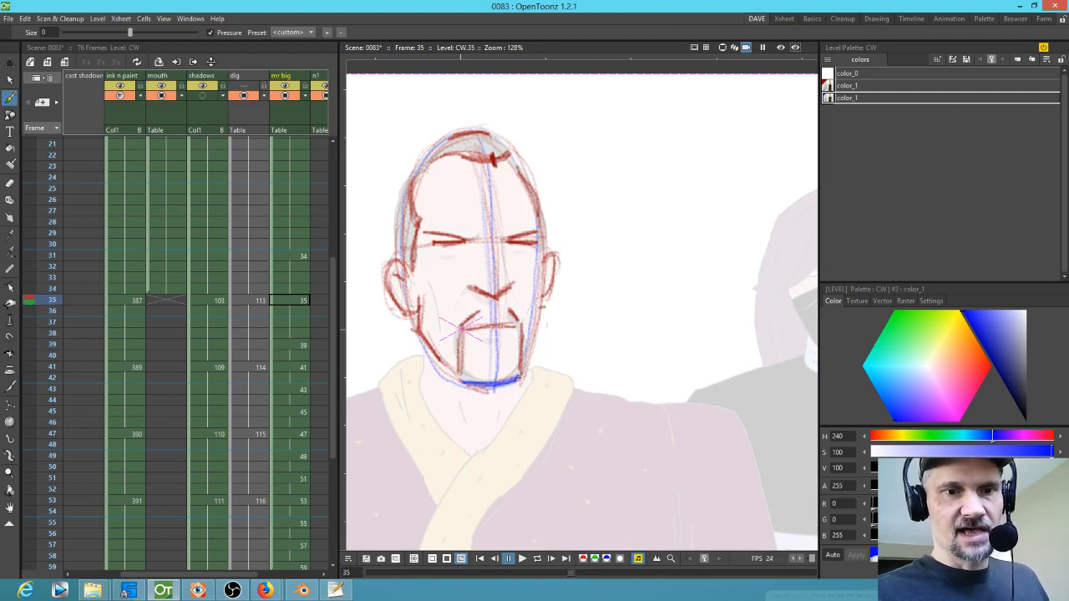
{"action": "key", "text": "period"}
{"action": "mouse_move", "coordinate": [525, 378]}
{"action": "left_mouse_down"}
{"action": "mouse_move", "coordinate": [562, 371]}
{"action": "mouse_move", "coordinate": [511, 375]}
{"action": "mouse_move", "coordinate": [594, 369]}
{"action": "mouse_move", "coordinate": [592, 349]}
{"action": "mouse_move", "coordinate": [579, 373]}
{"action": "left_mouse_up"}
{"action": "key", "text": "period"}
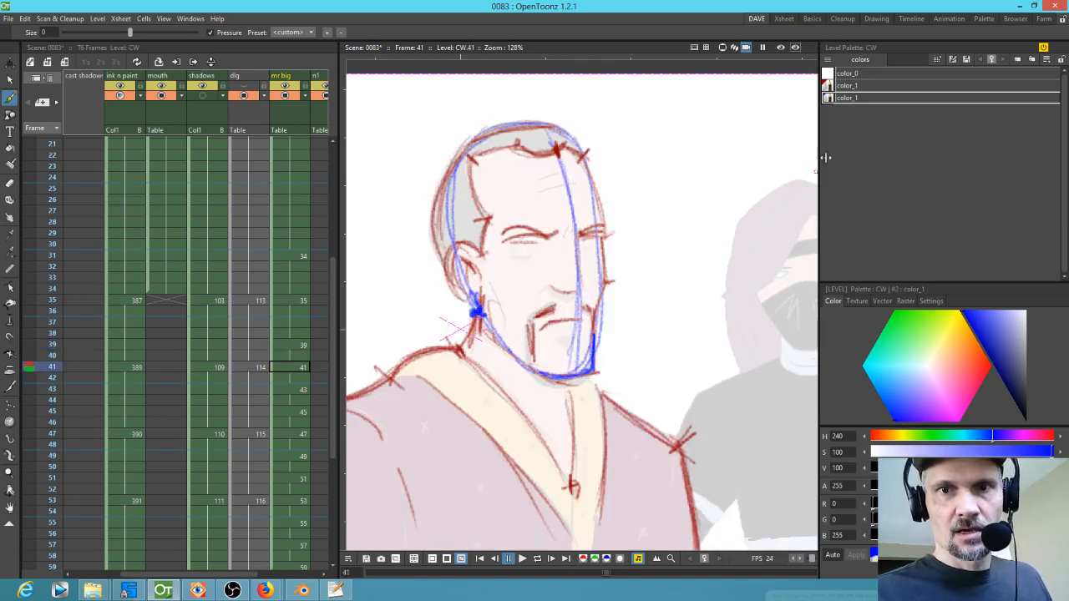
Step: Switch to the red color_1 style and try a stroke on drawing 41, then undo it
{"action": "left_click", "coordinate": [850, 87]}
{"action": "mouse_move", "coordinate": [661, 297]}
{"action": "left_mouse_down"}
{"action": "mouse_move", "coordinate": [665, 351]}
{"action": "mouse_move", "coordinate": [626, 357]}
{"action": "left_mouse_up"}
{"action": "key", "text": "ctrl+z"}
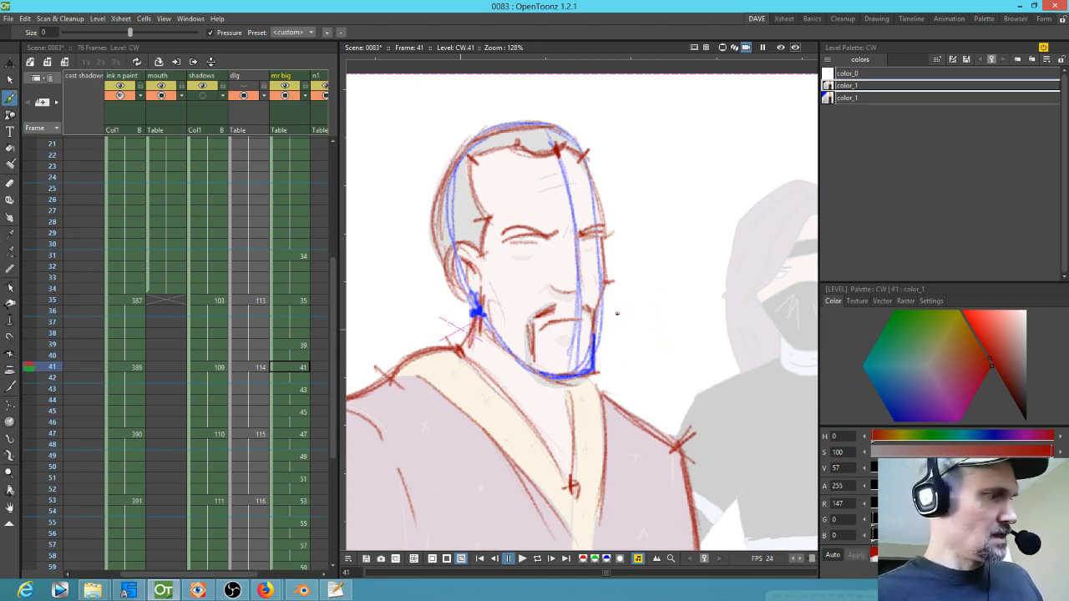
Step: Go to drawing 45 and sketch a red line running down from the nose
{"action": "key", "text": "period"}
{"action": "key", "text": "period"}
{"action": "key", "text": "period"}
{"action": "key", "text": "comma"}
{"action": "key", "text": "comma"}
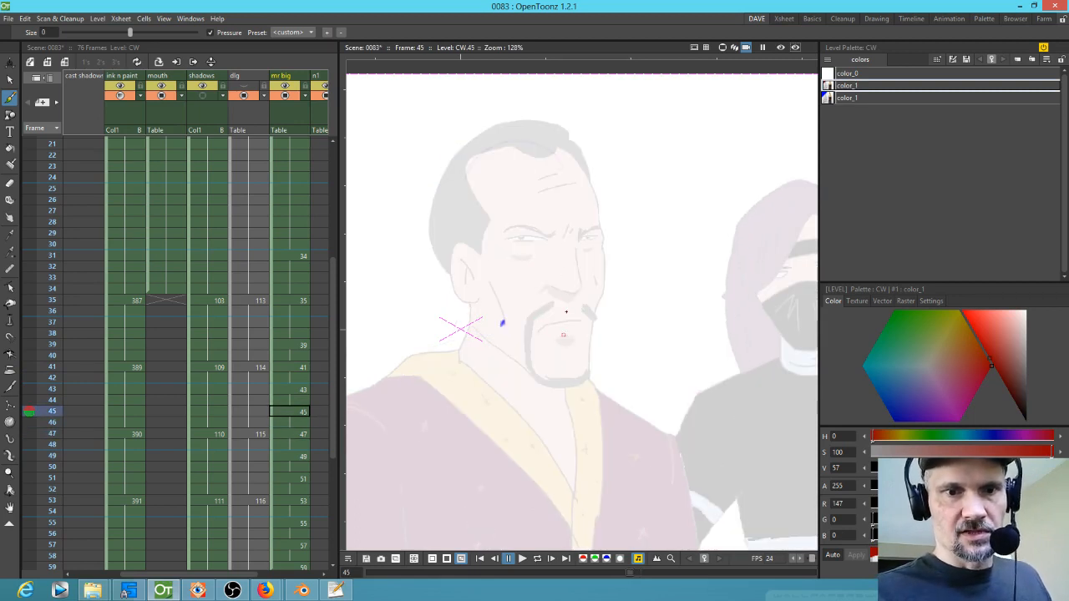
{"action": "left_click_drag", "start_coordinate": [561, 295], "coordinate": [547, 361]}
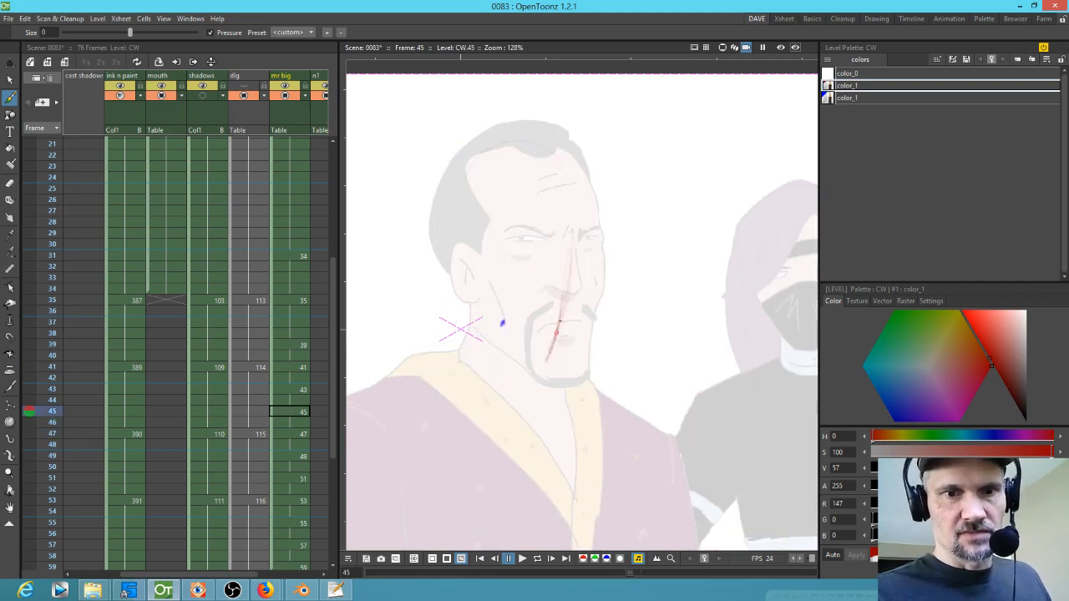
Step: Flip back and forth between drawings 45 and 47 to compare the poses
{"action": "key", "text": "period"}
{"action": "key", "text": "period"}
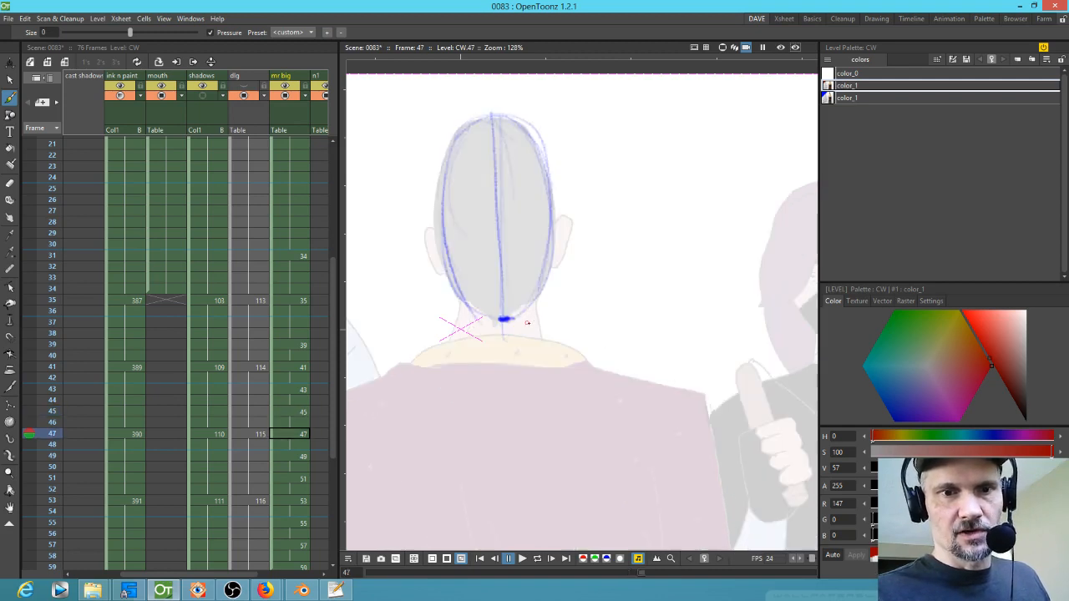
{"action": "key", "text": "comma"}
{"action": "key", "text": "comma"}
{"action": "key", "text": "comma"}
{"action": "key", "text": "period"}
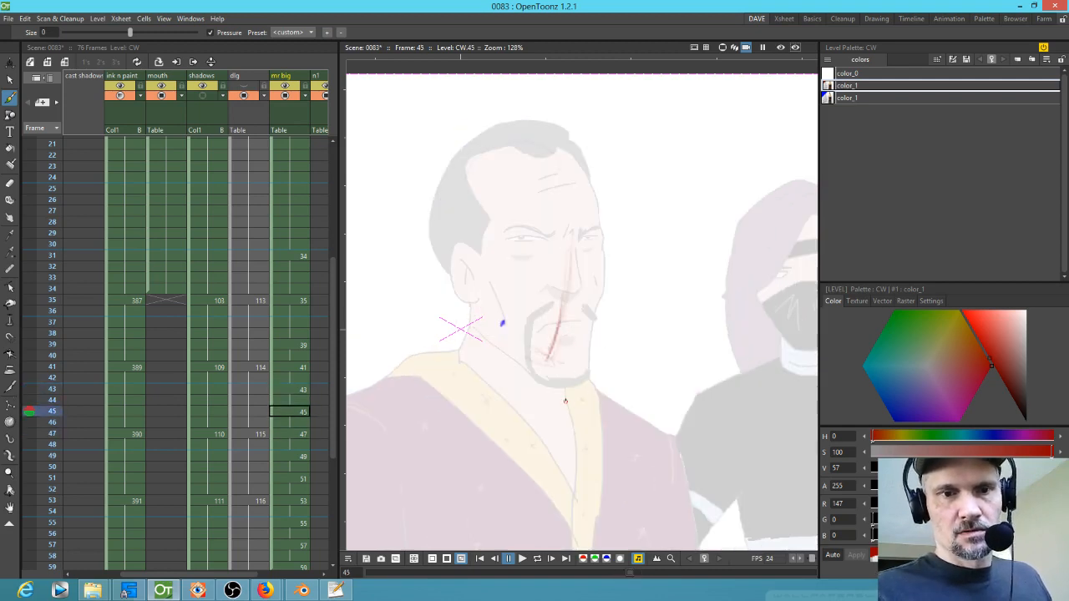
{"action": "key", "text": "period"}
{"action": "key", "text": "comma"}
{"action": "key", "text": "period"}
{"action": "key", "text": "period"}
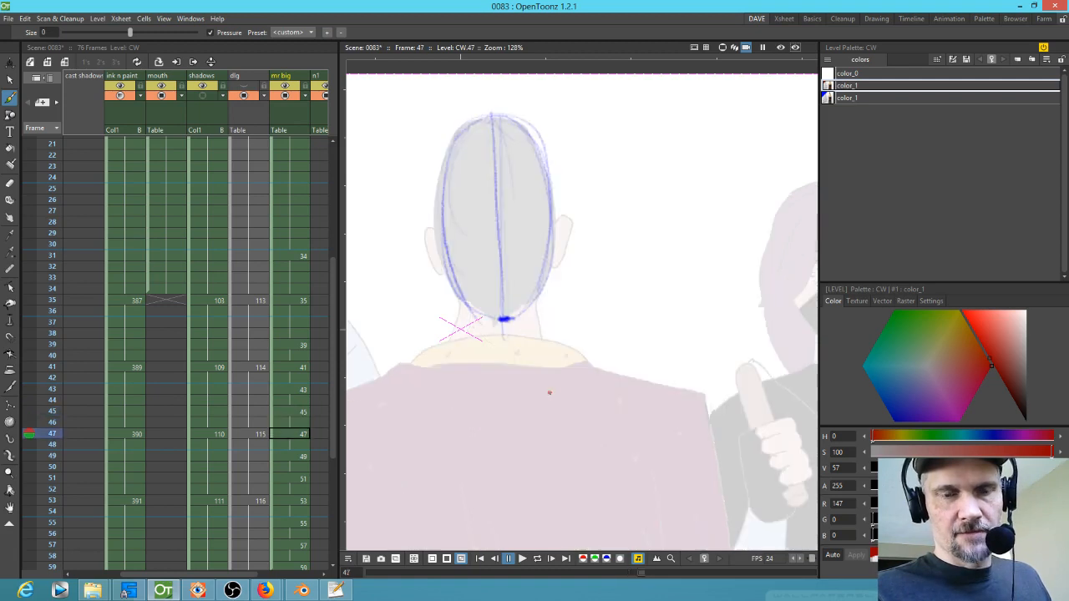
{"action": "key", "text": "comma"}
{"action": "key", "text": "comma"}
{"action": "key", "text": "period"}
{"action": "key", "text": "period"}
{"action": "key", "text": "comma"}
{"action": "key", "text": "comma"}
{"action": "key", "text": "comma"}
{"action": "key", "text": "period"}
{"action": "key", "text": "period"}
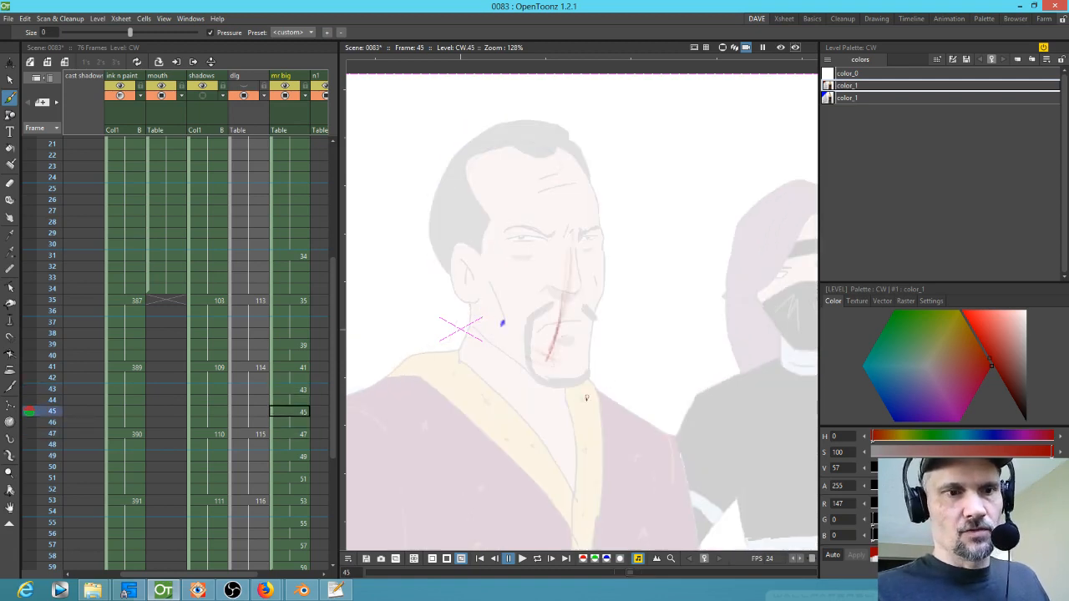
Step: Sketch a red angled shoulder line on the back view in drawing 47
{"action": "left_click_drag", "start_coordinate": [702, 396], "coordinate": [708, 440]}
{"action": "mouse_move", "coordinate": [704, 397]}
{"action": "left_mouse_down"}
{"action": "mouse_move", "coordinate": [644, 384]}
{"action": "mouse_move", "coordinate": [707, 396]}
{"action": "left_mouse_up"}
{"action": "mouse_move", "coordinate": [707, 397]}
{"action": "left_mouse_down"}
{"action": "mouse_move", "coordinate": [710, 453]}
{"action": "mouse_move", "coordinate": [708, 440]}
{"action": "left_mouse_up"}
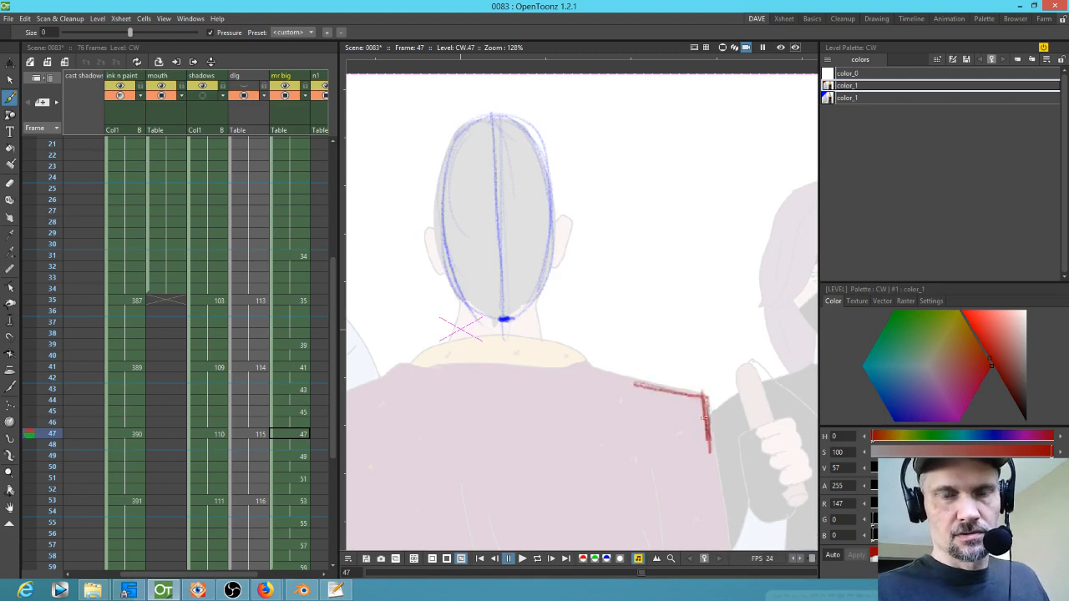
Step: Sketch red shoulder strokes beside the collar on drawing 45
{"action": "key", "text": "comma"}
{"action": "key", "text": "comma"}
{"action": "mouse_move", "coordinate": [628, 416]}
{"action": "left_mouse_down"}
{"action": "mouse_move", "coordinate": [648, 431]}
{"action": "mouse_move", "coordinate": [649, 478]}
{"action": "mouse_move", "coordinate": [635, 430]}
{"action": "mouse_move", "coordinate": [645, 435]}
{"action": "mouse_move", "coordinate": [648, 470]}
{"action": "left_mouse_up"}
{"action": "mouse_move", "coordinate": [612, 407]}
{"action": "left_mouse_down"}
{"action": "mouse_move", "coordinate": [647, 431]}
{"action": "mouse_move", "coordinate": [648, 489]}
{"action": "left_mouse_up"}
{"action": "mouse_move", "coordinate": [639, 424]}
{"action": "left_mouse_down"}
{"action": "mouse_move", "coordinate": [580, 493]}
{"action": "mouse_move", "coordinate": [572, 456]}
{"action": "mouse_move", "coordinate": [576, 443]}
{"action": "mouse_move", "coordinate": [635, 477]}
{"action": "left_mouse_up"}
Step: Sketch a red shoulder stroke on drawing 43
{"action": "key", "text": "comma"}
{"action": "key", "text": "comma"}
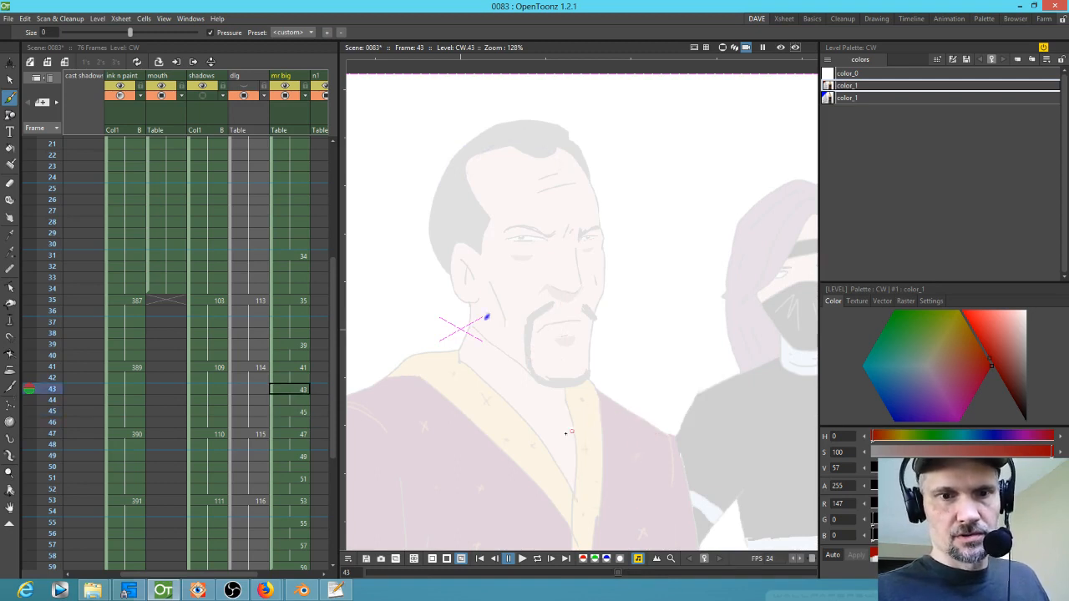
{"action": "left_click_drag", "start_coordinate": [570, 405], "coordinate": [578, 491]}
Step: Flip through drawings 35 to 43 to compare the sketches
{"action": "key", "text": "comma"}
{"action": "key", "text": "comma"}
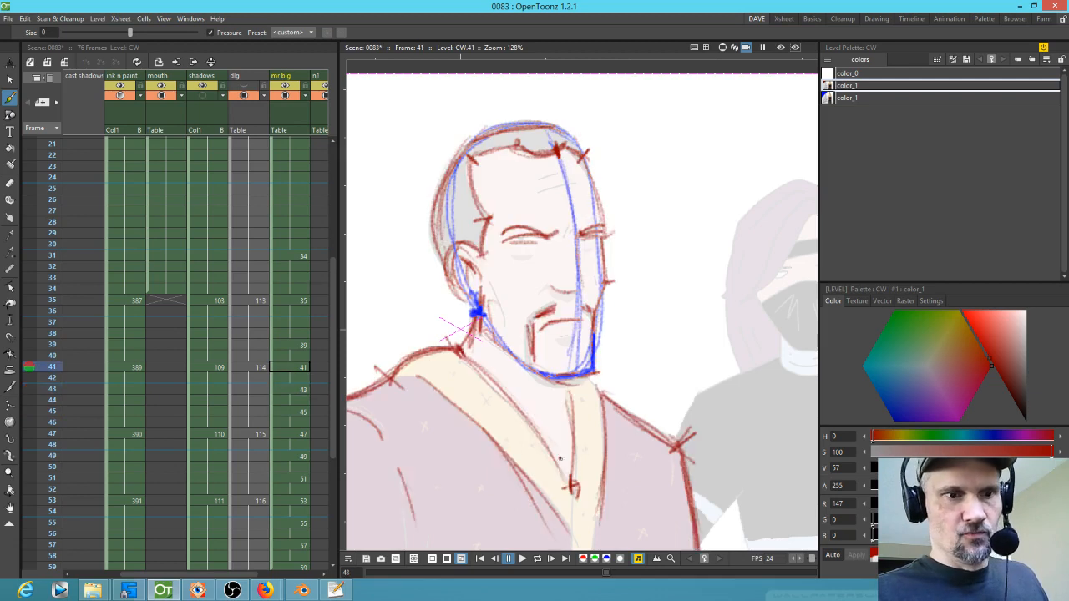
{"action": "key", "text": "comma"}
{"action": "key", "text": "comma"}
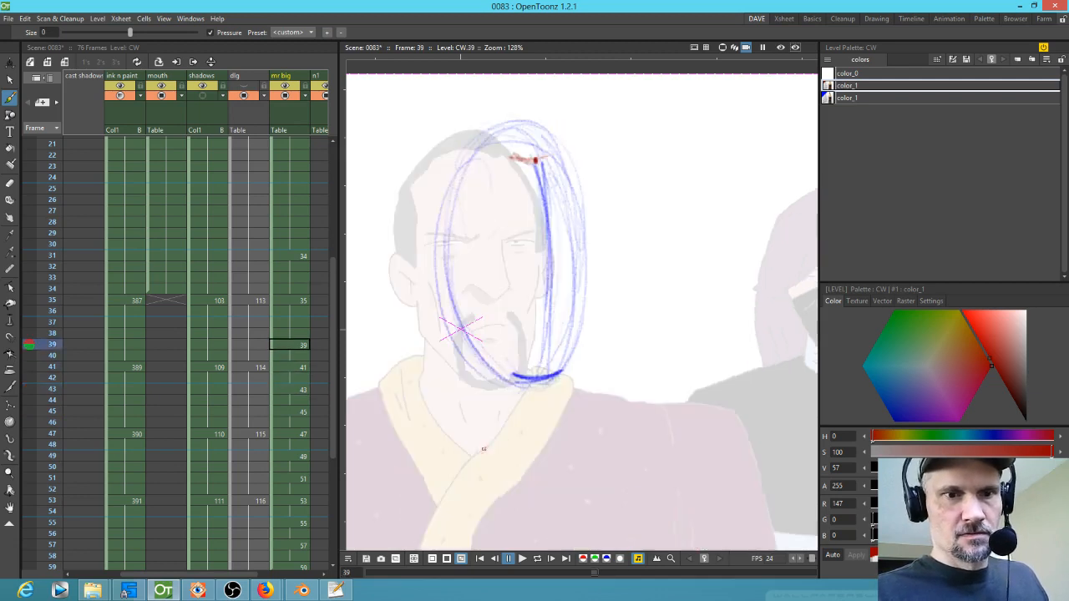
{"action": "key", "text": "comma"}
{"action": "key", "text": "comma"}
{"action": "key", "text": "comma"}
{"action": "key", "text": "comma"}
{"action": "key", "text": "period"}
{"action": "key", "text": "period"}
{"action": "key", "text": "period"}
{"action": "key", "text": "period"}
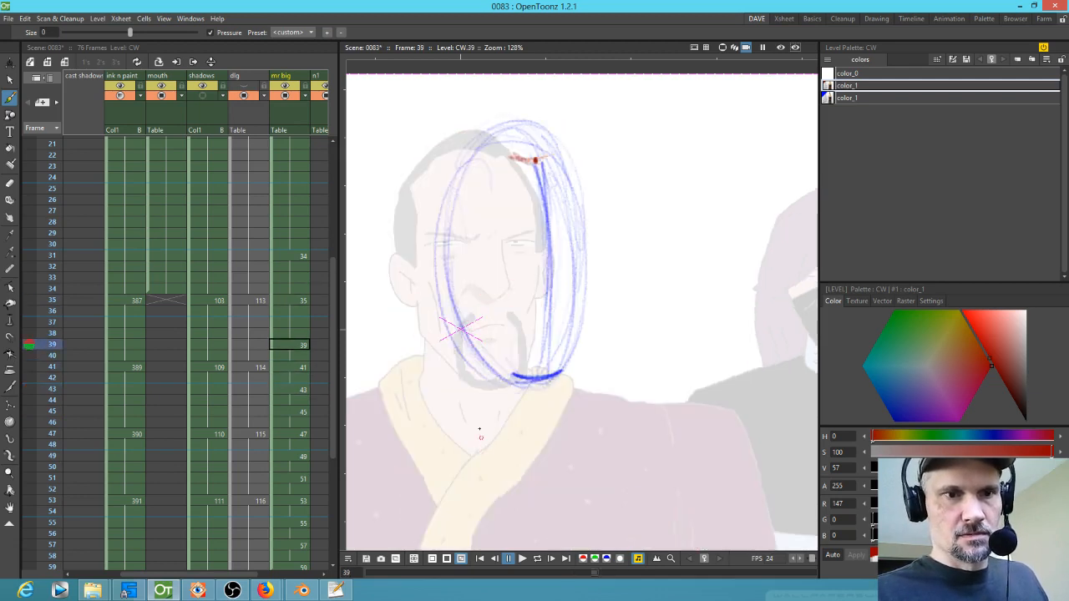
{"action": "key", "text": "comma"}
{"action": "key", "text": "comma"}
{"action": "key", "text": "comma"}
{"action": "key", "text": "comma"}
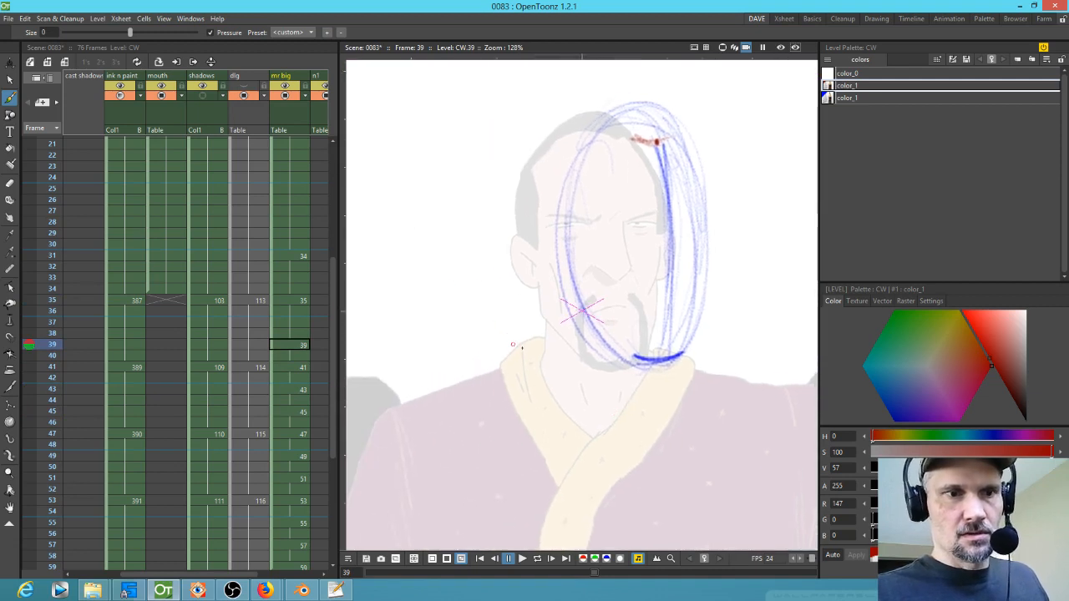
{"action": "key", "text": "period"}
{"action": "key", "text": "period"}
{"action": "key", "text": "period"}
{"action": "key", "text": "period"}
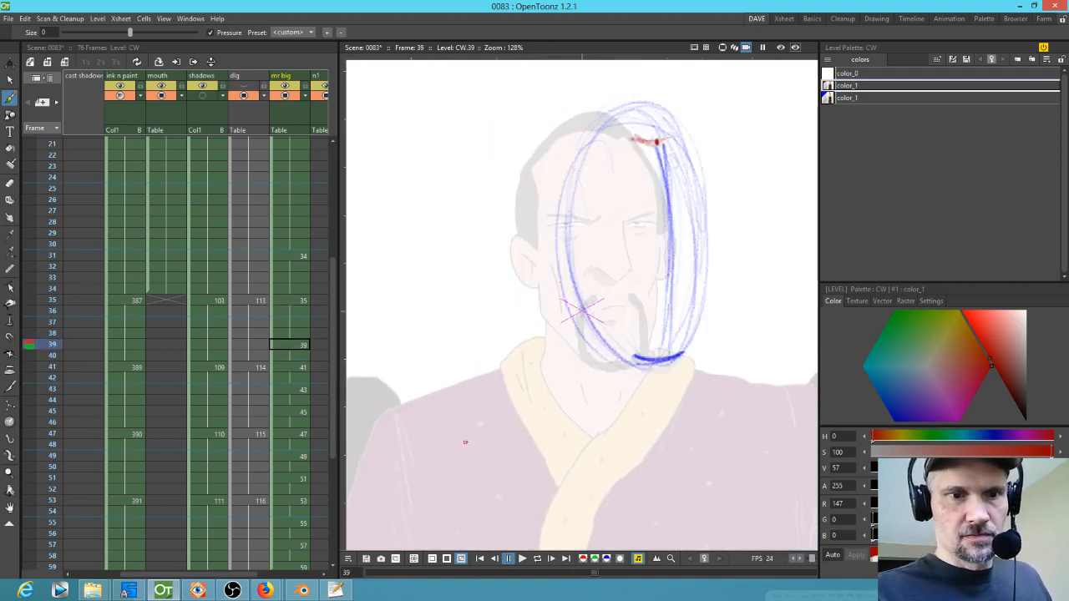
{"action": "key", "text": "period"}
{"action": "key", "text": "period"}
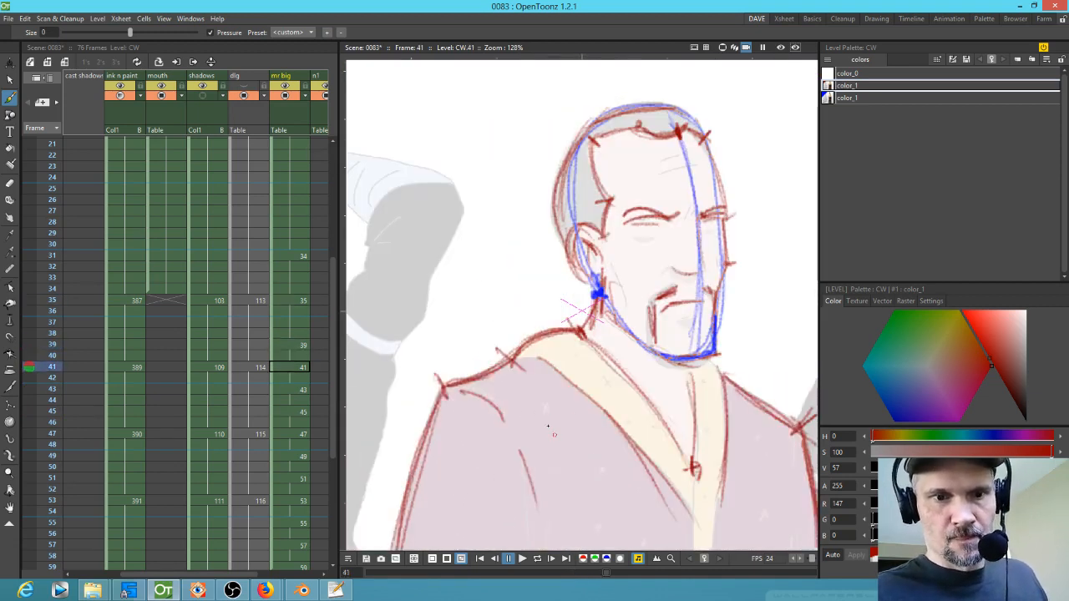
{"action": "key", "text": "comma"}
{"action": "key", "text": "comma"}
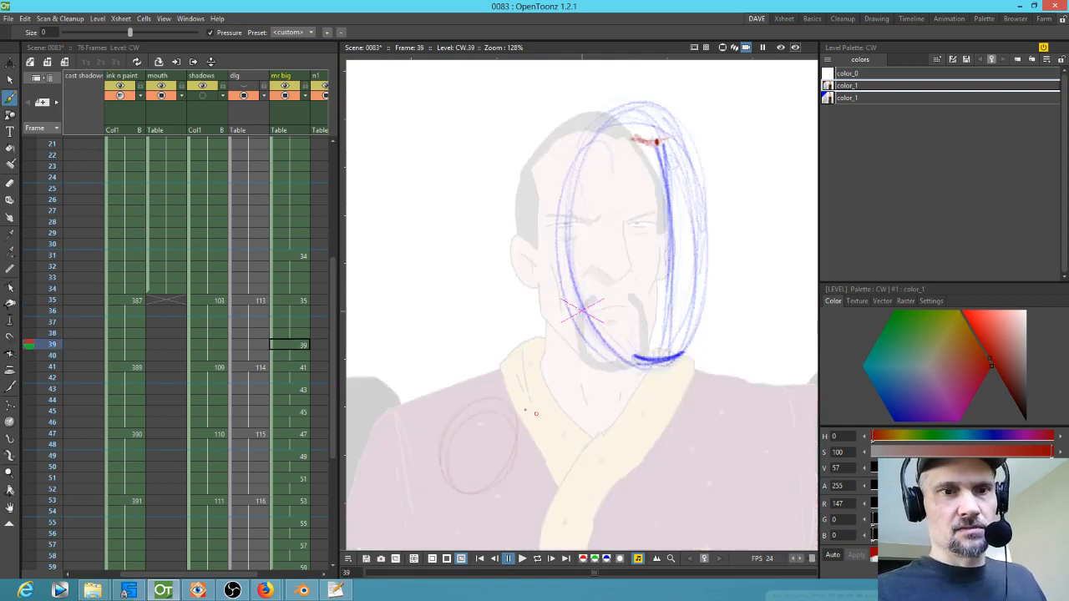
{"action": "key", "text": "comma"}
Step: Sketch red shoulder strokes on drawings 39 and 41
{"action": "mouse_move", "coordinate": [384, 405]}
{"action": "left_mouse_down"}
{"action": "mouse_move", "coordinate": [361, 462]}
{"action": "mouse_move", "coordinate": [441, 387]}
{"action": "mouse_move", "coordinate": [364, 469]}
{"action": "left_mouse_up"}
{"action": "key", "text": "period"}
Step: Flip through drawings 41 to 47 to review the shoulder sketches
{"action": "key", "text": "period"}
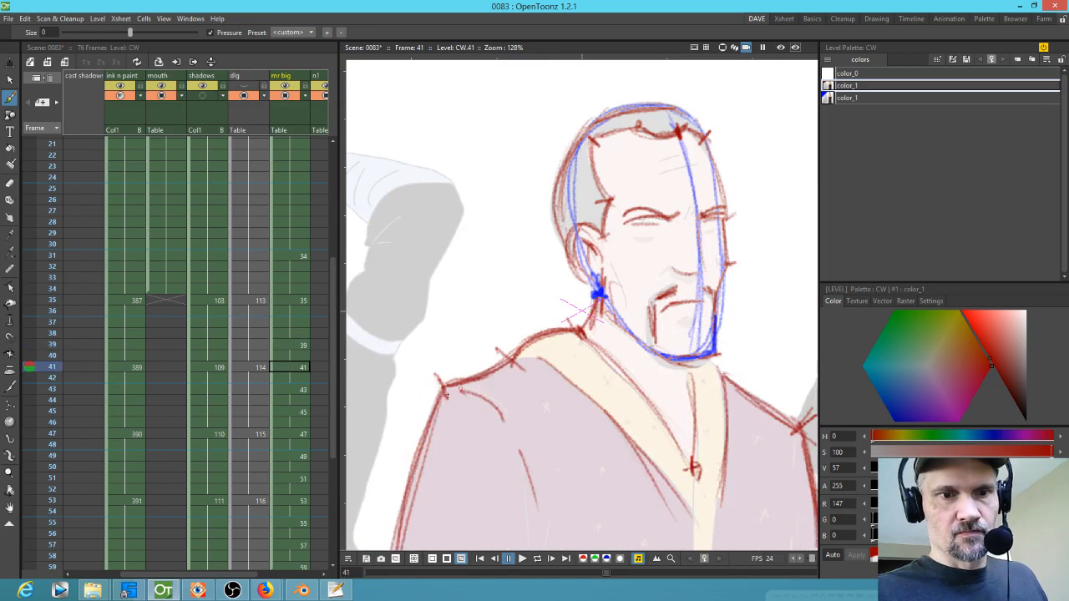
{"action": "key", "text": "comma"}
{"action": "mouse_move", "coordinate": [465, 380]}
{"action": "left_mouse_down"}
{"action": "mouse_move", "coordinate": [418, 386]}
{"action": "mouse_move", "coordinate": [388, 473]}
{"action": "left_mouse_up"}
{"action": "mouse_move", "coordinate": [415, 387]}
{"action": "left_mouse_down"}
{"action": "mouse_move", "coordinate": [504, 371]}
{"action": "mouse_move", "coordinate": [468, 381]}
{"action": "mouse_move", "coordinate": [390, 468]}
{"action": "mouse_move", "coordinate": [432, 396]}
{"action": "mouse_move", "coordinate": [403, 423]}
{"action": "mouse_move", "coordinate": [410, 408]}
{"action": "mouse_move", "coordinate": [489, 434]}
{"action": "mouse_move", "coordinate": [499, 416]}
{"action": "mouse_move", "coordinate": [495, 453]}
{"action": "mouse_move", "coordinate": [459, 471]}
{"action": "mouse_move", "coordinate": [507, 463]}
{"action": "left_mouse_up"}
{"action": "key", "text": "a"}
{"action": "key", "text": "b"}
{"action": "key", "text": "comma"}
{"action": "key", "text": "comma"}
{"action": "key", "text": "period"}
{"action": "key", "text": "period"}
{"action": "key", "text": "period"}
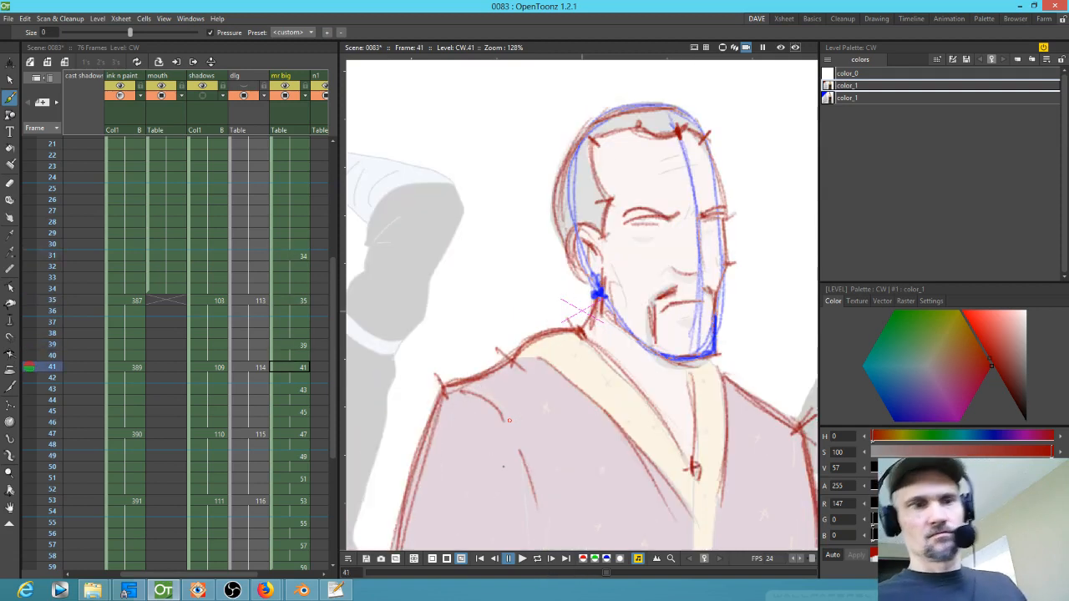
{"action": "key", "text": "period"}
{"action": "key", "text": "period"}
{"action": "key", "text": "period"}
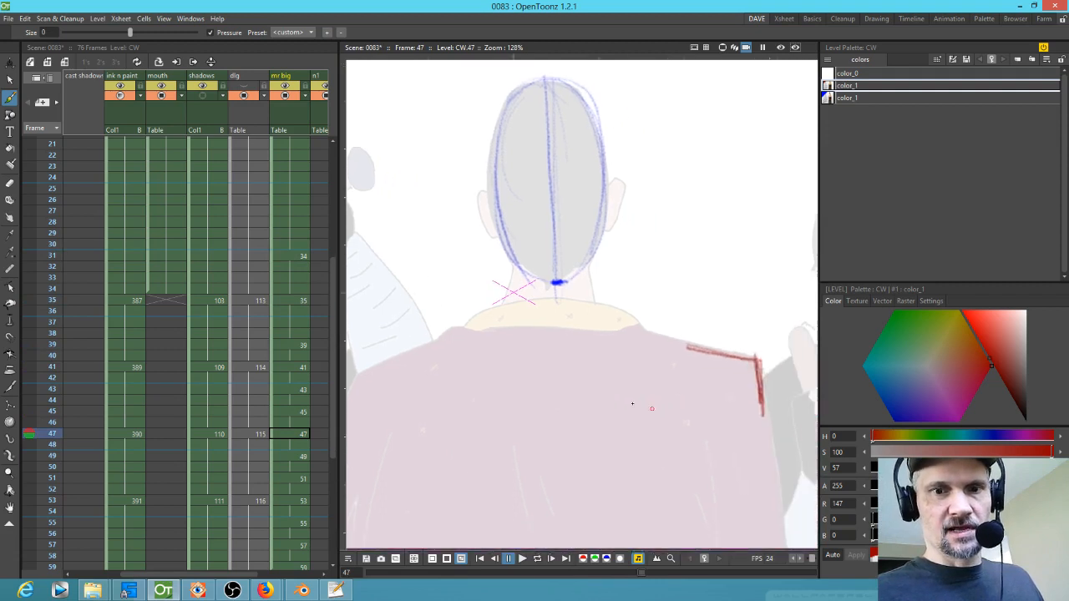
{"action": "key", "text": "comma"}
{"action": "key", "text": "comma"}
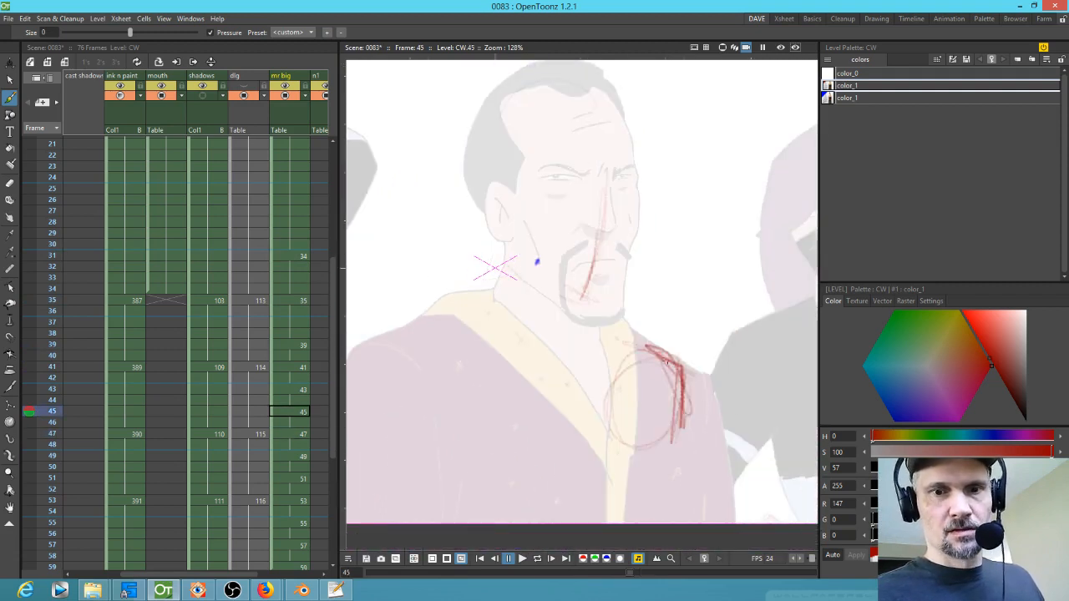
{"action": "key", "text": "comma"}
{"action": "key", "text": "comma"}
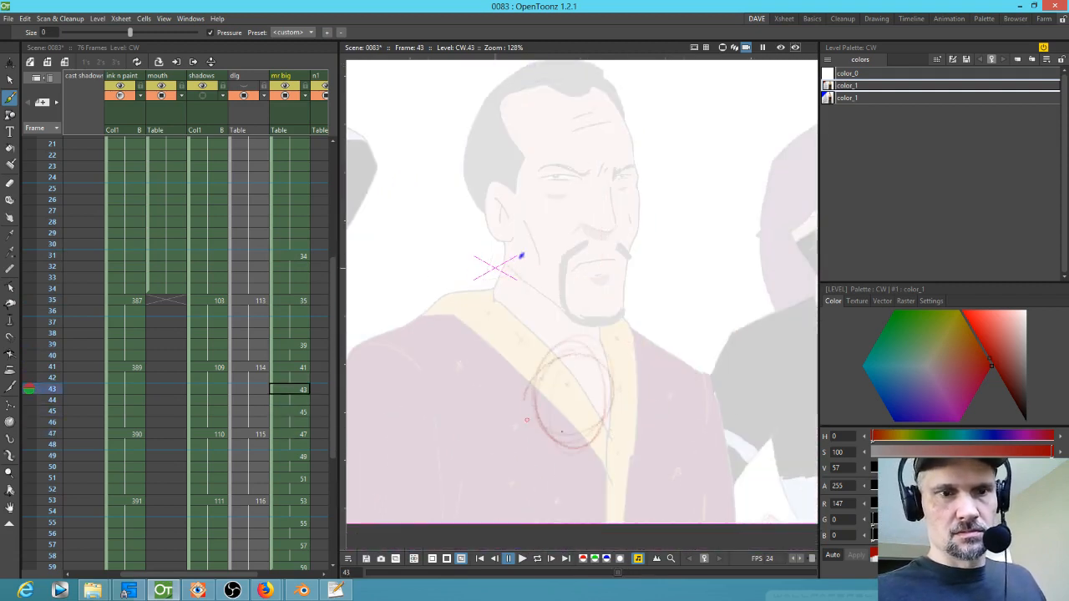
{"action": "key", "text": "comma"}
{"action": "key", "text": "comma"}
{"action": "key", "text": "comma"}
{"action": "key", "text": "comma"}
{"action": "key", "text": "period"}
{"action": "key", "text": "period"}
{"action": "key", "text": "period"}
{"action": "key", "text": "period"}
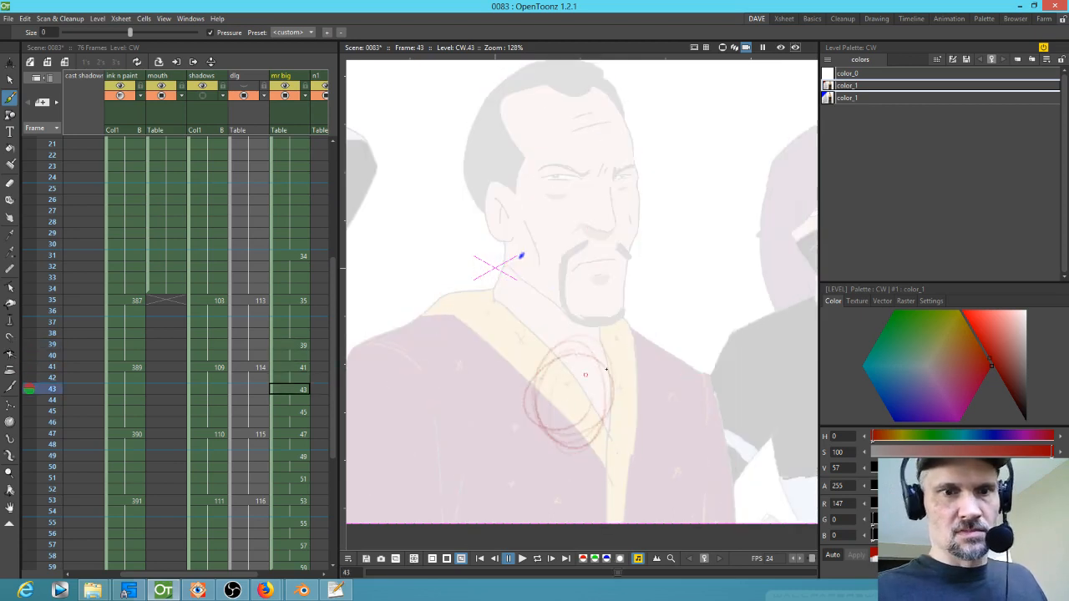
Step: Sketch a red shoulder circle on drawing 43
{"action": "key", "text": "e"}
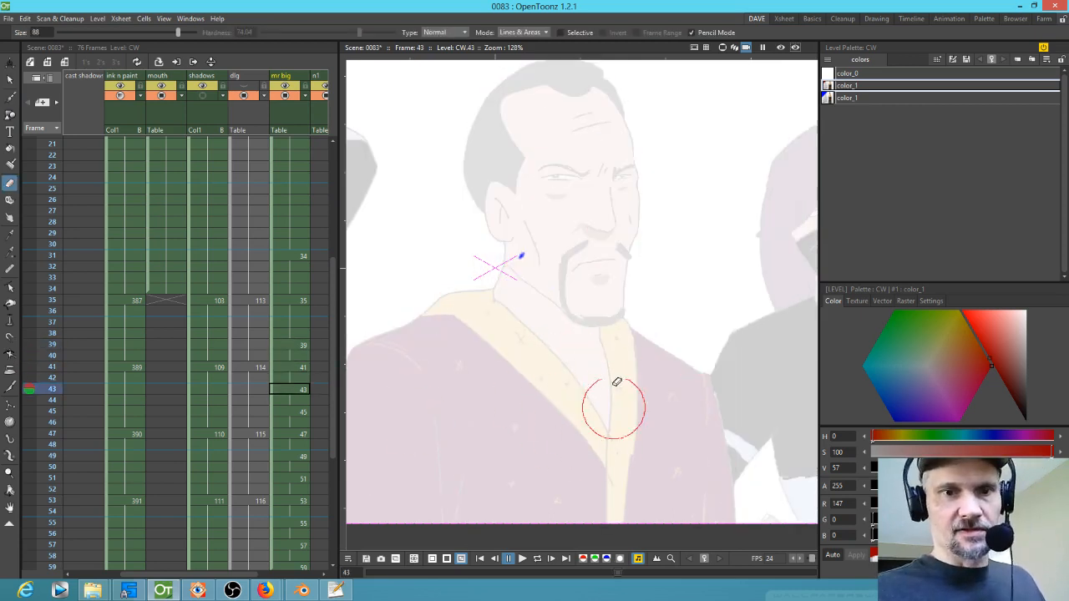
{"action": "key", "text": "b"}
{"action": "mouse_move", "coordinate": [506, 361]}
{"action": "left_mouse_down"}
{"action": "mouse_move", "coordinate": [539, 363]}
{"action": "mouse_move", "coordinate": [512, 360]}
{"action": "left_mouse_up"}
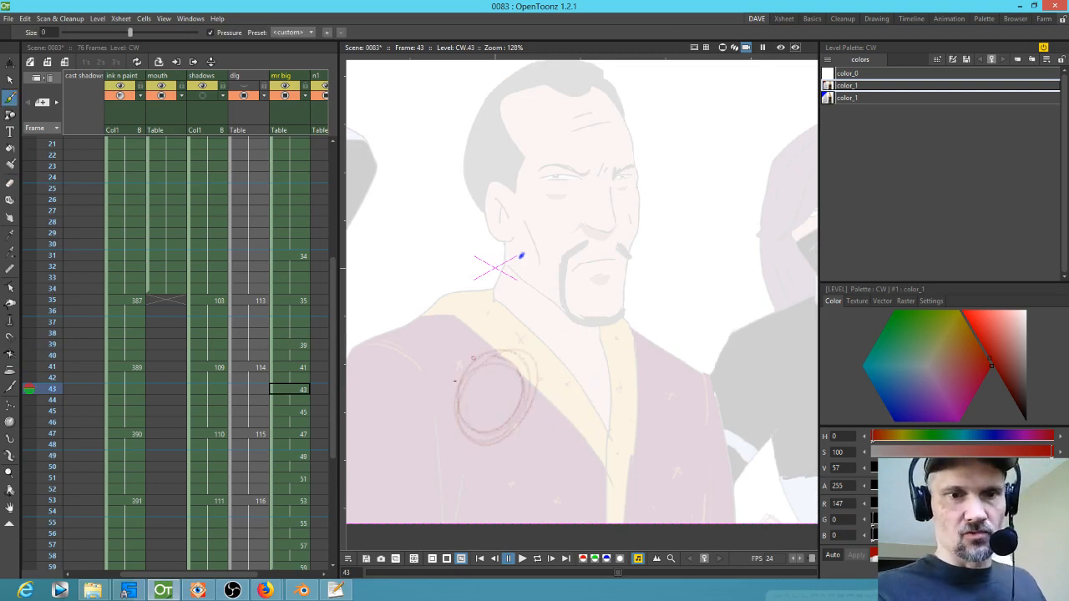
Step: Select the red shoulder strokes on drawing 45 and move them inward toward the collar
{"action": "key", "text": "period"}
{"action": "key", "text": "period"}
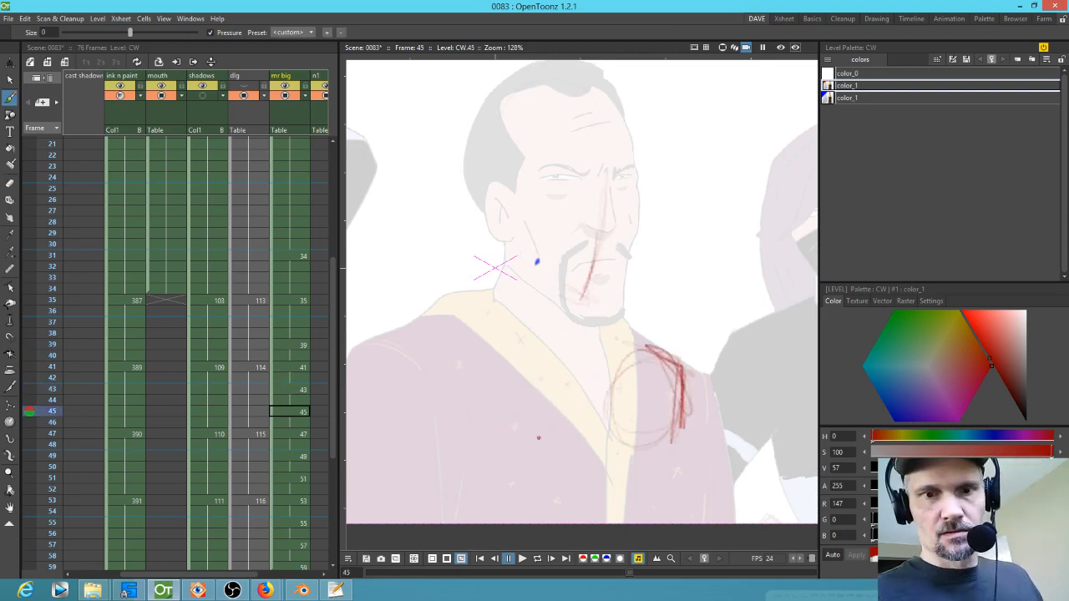
{"action": "key", "text": "period"}
{"action": "key", "text": "period"}
{"action": "key", "text": "comma"}
{"action": "key", "text": "comma"}
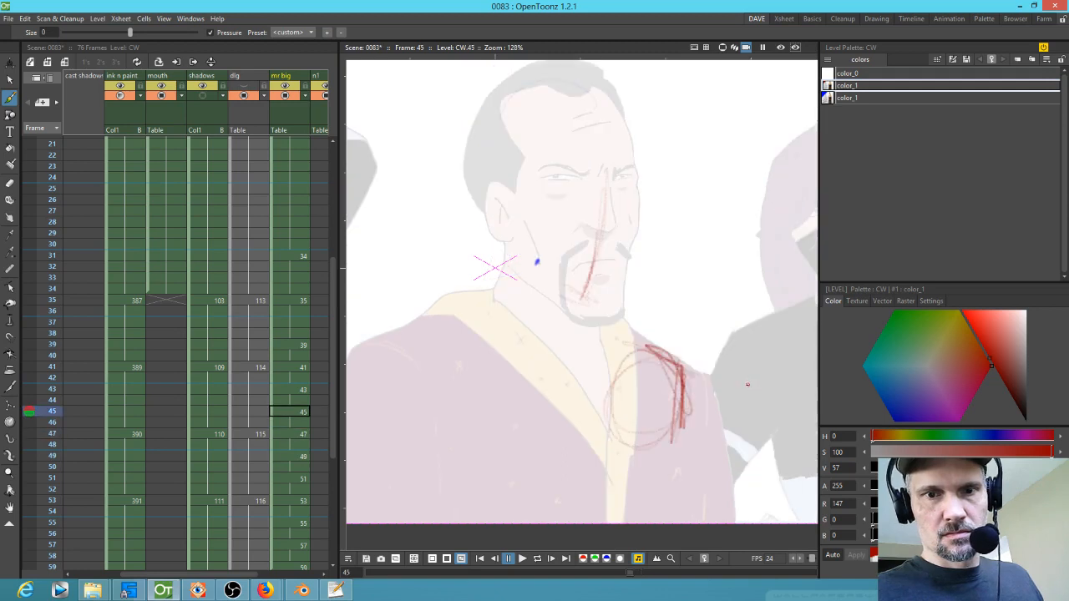
{"action": "key", "text": "s"}
{"action": "mouse_move", "coordinate": [648, 330]}
{"action": "left_mouse_down"}
{"action": "mouse_move", "coordinate": [632, 466]}
{"action": "mouse_move", "coordinate": [639, 349]}
{"action": "left_mouse_up"}
{"action": "mouse_move", "coordinate": [675, 408]}
{"action": "left_mouse_down"}
{"action": "mouse_move", "coordinate": [625, 416]}
{"action": "mouse_move", "coordinate": [638, 383]}
{"action": "left_mouse_up"}
Step: Flip through drawings 39 to 45 to compare the shoulder placement
{"action": "key", "text": "shift+Up"}
{"action": "key", "text": "shift+Up"}
{"action": "key", "text": "shift+Up"}
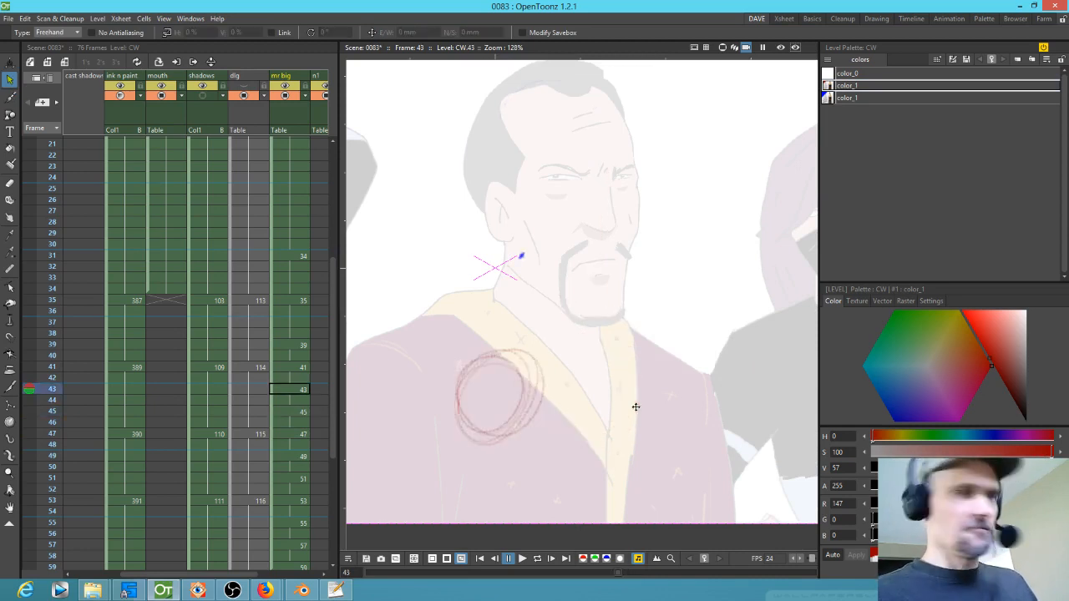
{"action": "key", "text": "shift+Down"}
{"action": "key", "text": "shift+Down"}
{"action": "key", "text": "shift+Down"}
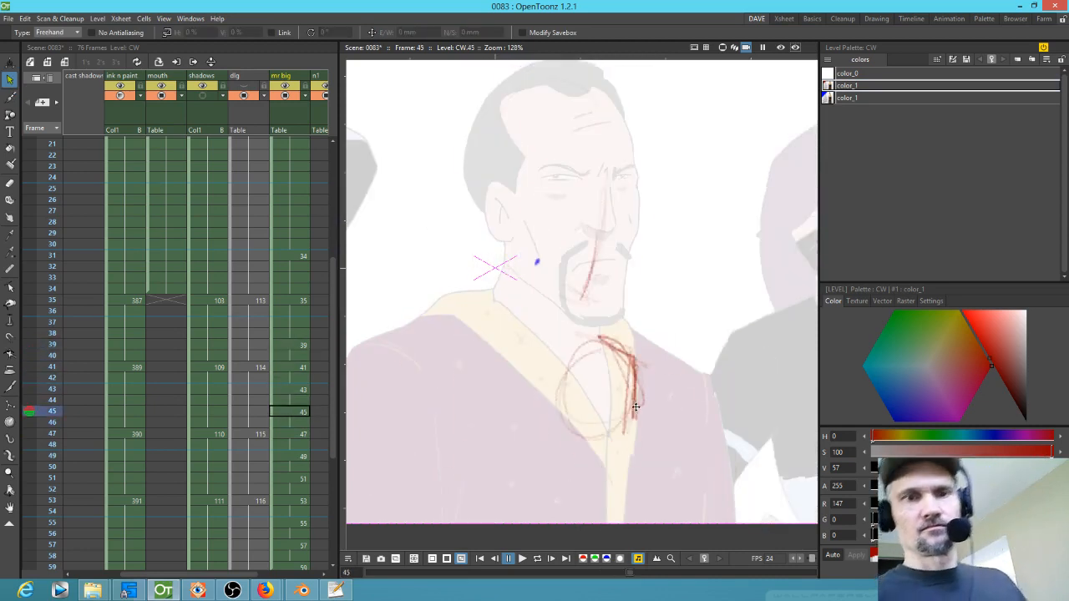
{"action": "key", "text": "shift+Down"}
{"action": "key", "text": "shift+Up"}
{"action": "key", "text": "shift+Up"}
{"action": "key", "text": "shift+Up"}
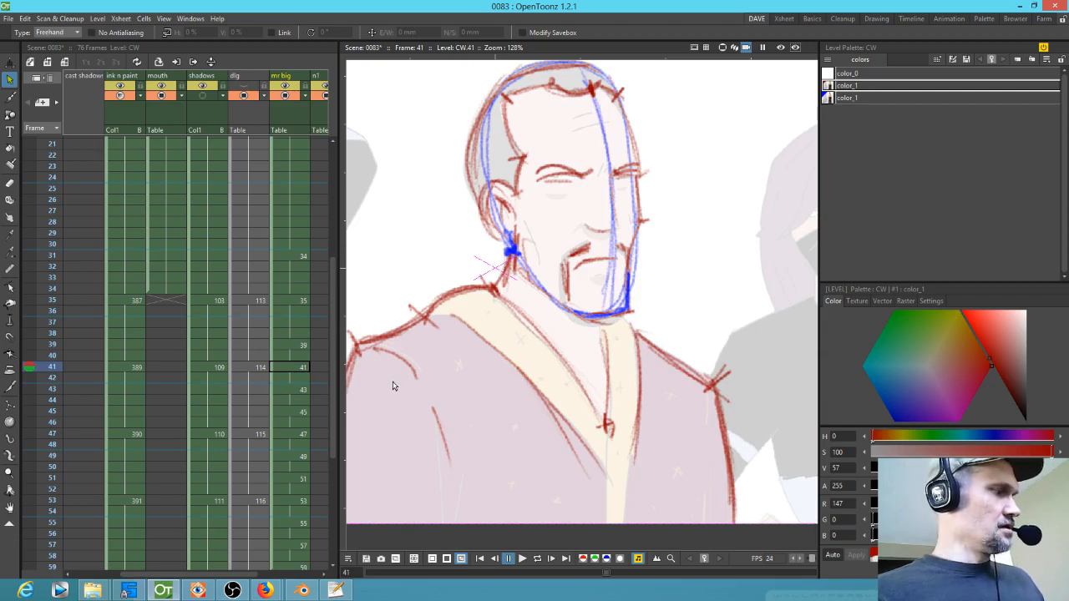
{"action": "key", "text": "b"}
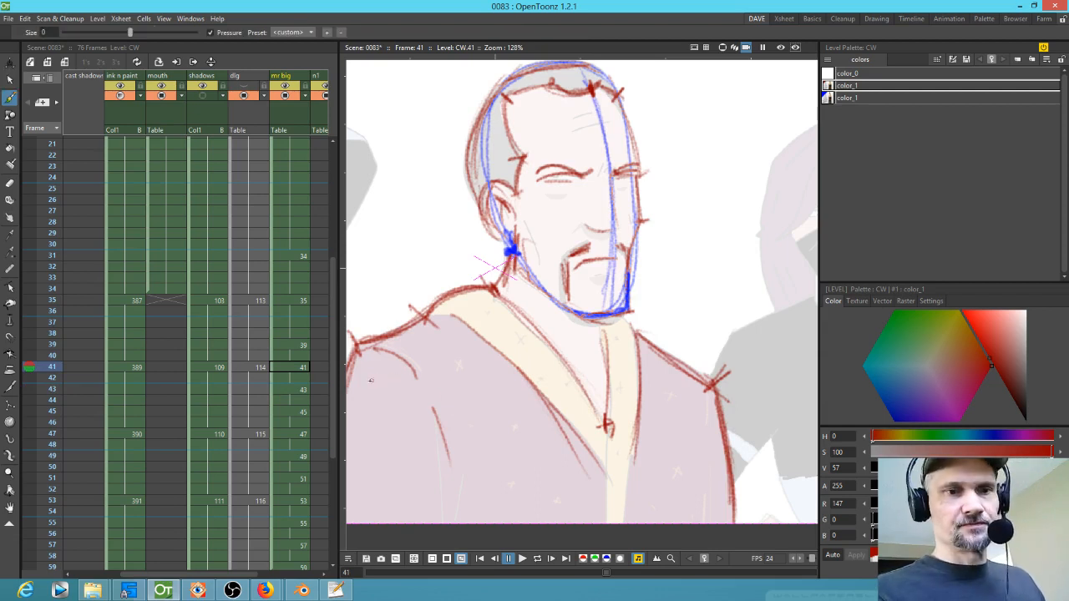
{"action": "key", "text": "shift+Up"}
{"action": "left_click_drag", "start_coordinate": [482, 414], "coordinate": [561, 401]}
{"action": "key", "text": "shift+Down"}
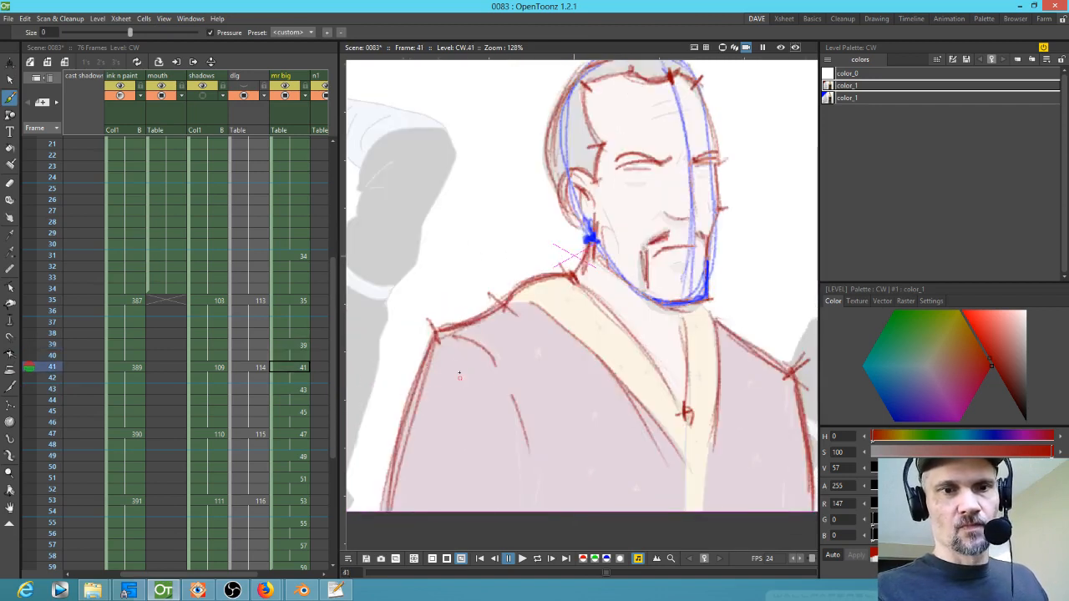
{"action": "key", "text": "shift+Down"}
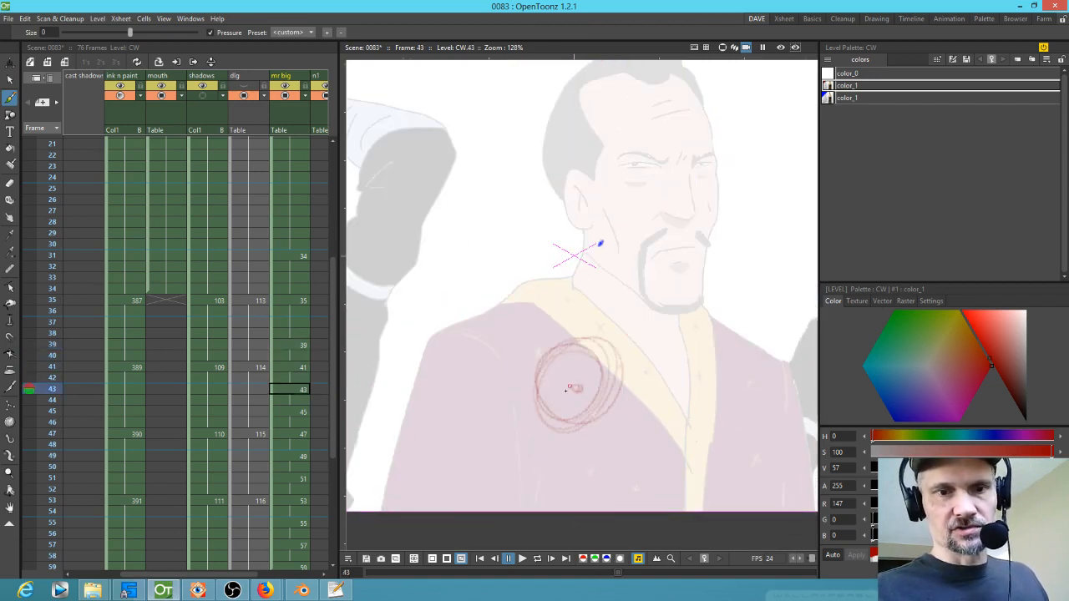
Step: Flip between drawings 41, 43 and 47 to check the shoulder outline across the turn
{"action": "key", "text": "shift+Up"}
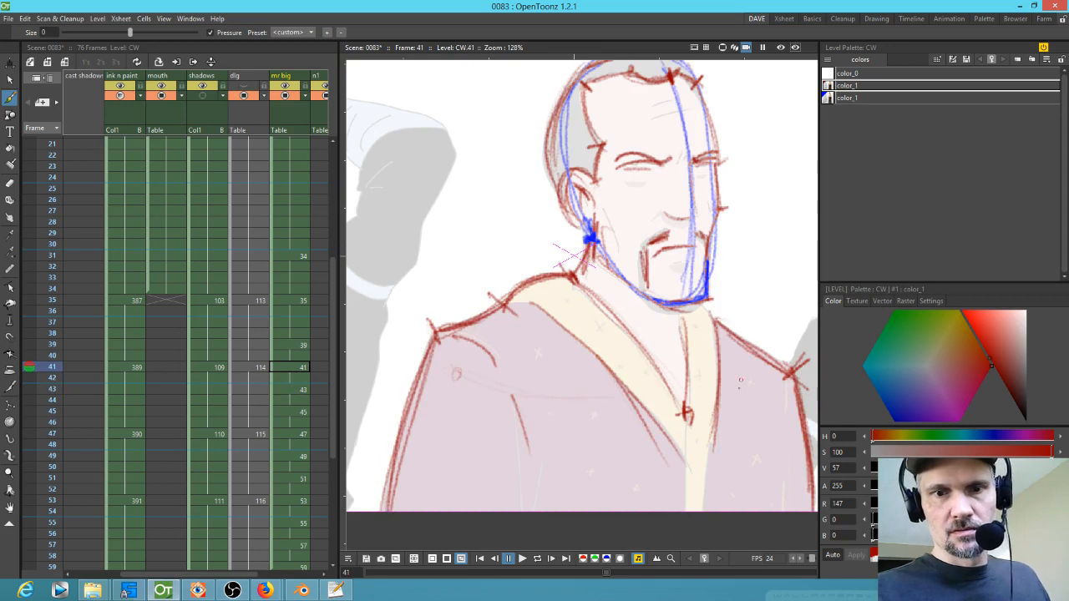
{"action": "key", "text": "shift+Down"}
{"action": "key", "text": "shift+Down"}
{"action": "key", "text": "shift+Down"}
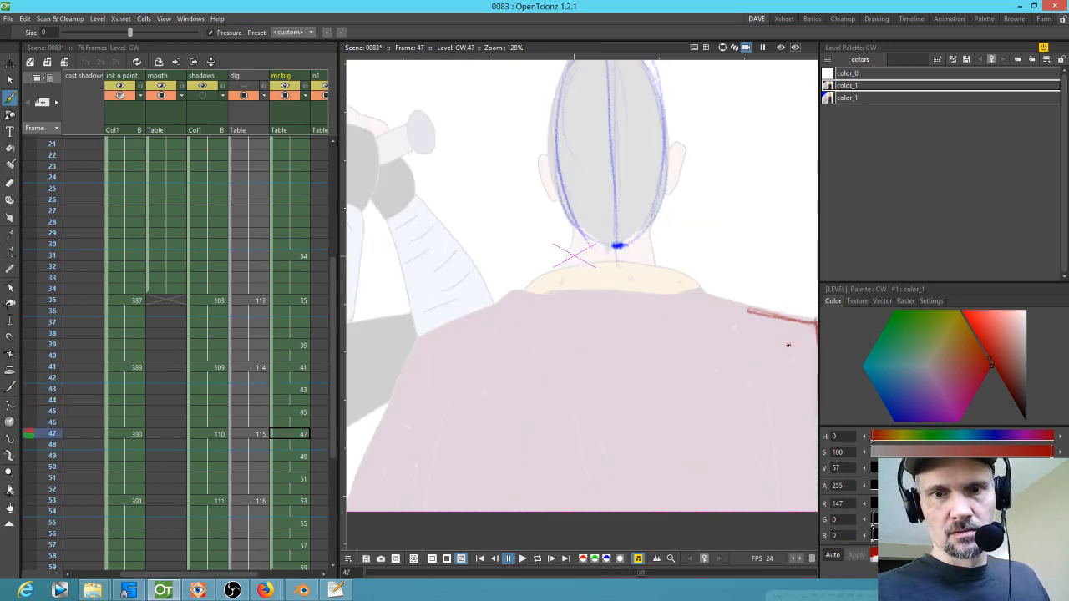
{"action": "key", "text": "shift+Up"}
{"action": "key", "text": "shift+Up"}
{"action": "key", "text": "shift+Up"}
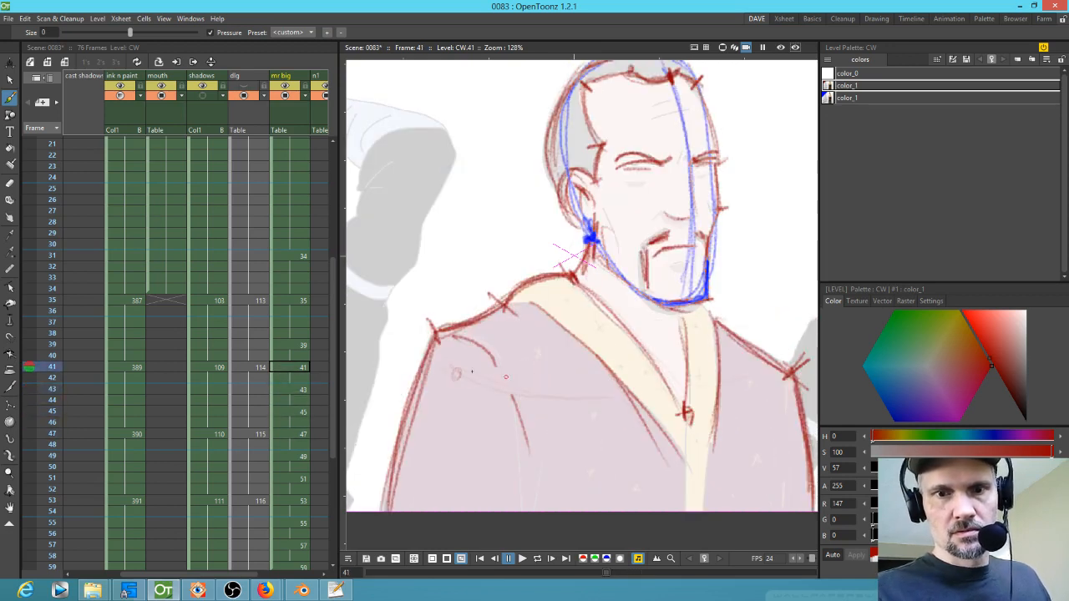
{"action": "key", "text": "shift+Down"}
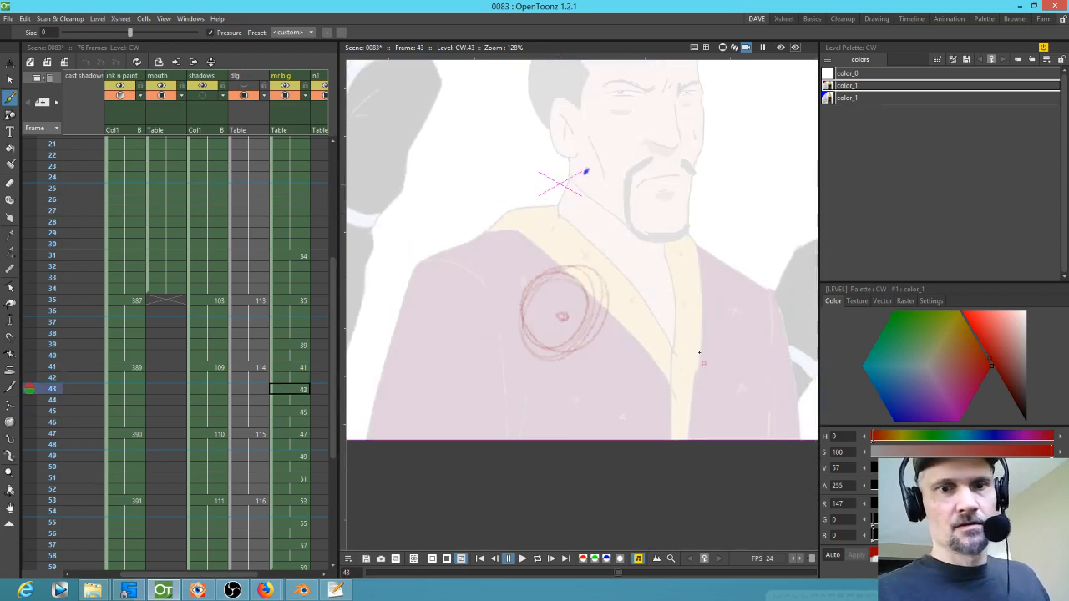
{"action": "key", "text": "shift+Up"}
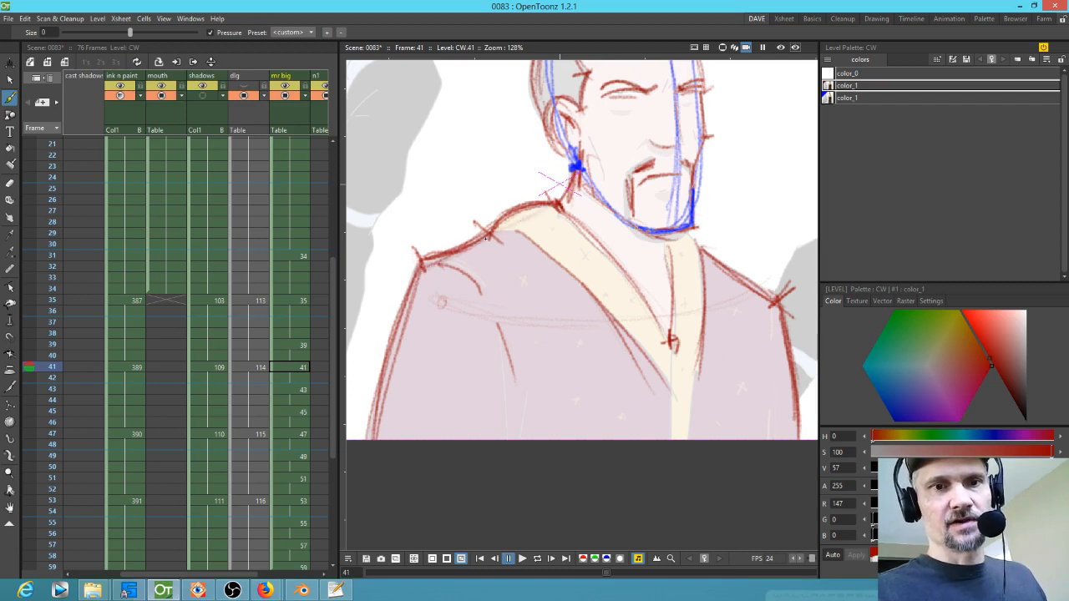
Step: Switch to the blue style and draw a shoulder construction line on drawings 41, 43 and 45
{"action": "left_click", "coordinate": [849, 98]}
{"action": "left_click_drag", "start_coordinate": [543, 207], "coordinate": [418, 267]}
{"action": "key", "text": "period"}
{"action": "left_click_drag", "start_coordinate": [544, 243], "coordinate": [518, 294]}
{"action": "key", "text": "period"}
{"action": "left_click_drag", "start_coordinate": [630, 222], "coordinate": [691, 275]}
{"action": "key", "text": "period"}
Step: Flip through drawings 41 to 47 to compare the new blue shoulder lines
{"action": "key", "text": "comma"}
{"action": "key", "text": "comma"}
{"action": "key", "text": "comma"}
{"action": "key", "text": "period"}
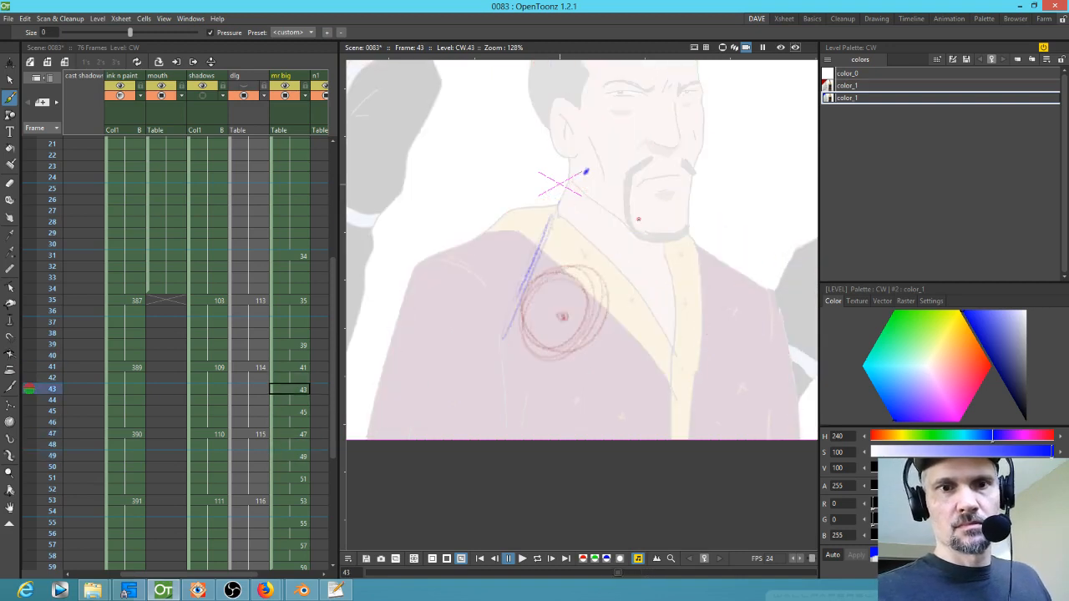
{"action": "key", "text": "period"}
{"action": "key", "text": "period"}
{"action": "key", "text": "comma"}
{"action": "key", "text": "comma"}
{"action": "key", "text": "comma"}
{"action": "key", "text": "period"}
{"action": "key", "text": "period"}
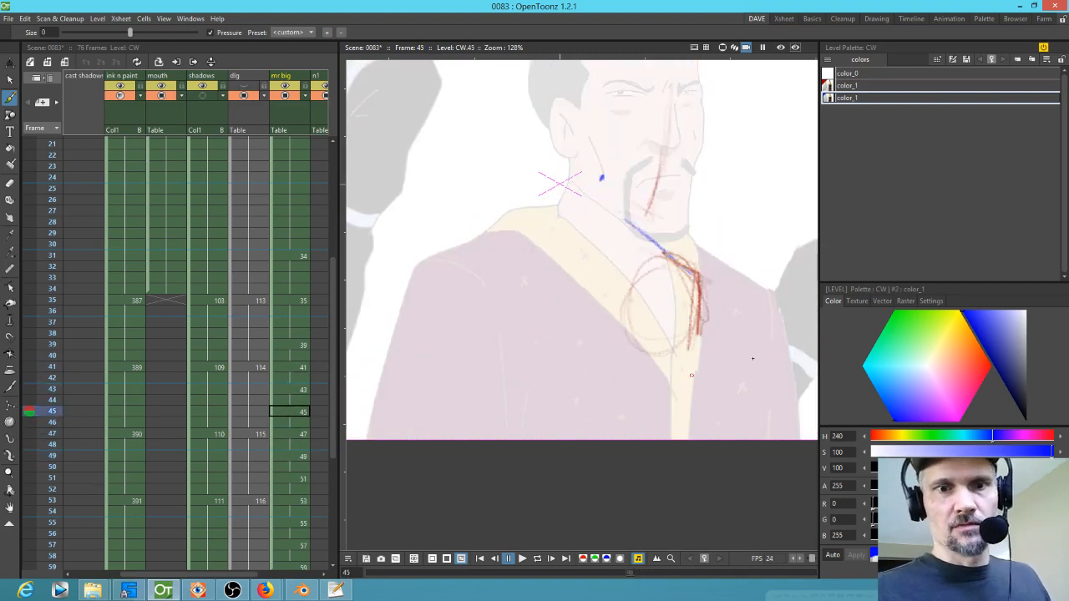
{"action": "key", "text": "comma"}
{"action": "key", "text": "comma"}
Step: Switch to the red style and sketch the arm and shoulder outline on drawings 41 and 43
{"action": "left_click", "coordinate": [860, 86]}
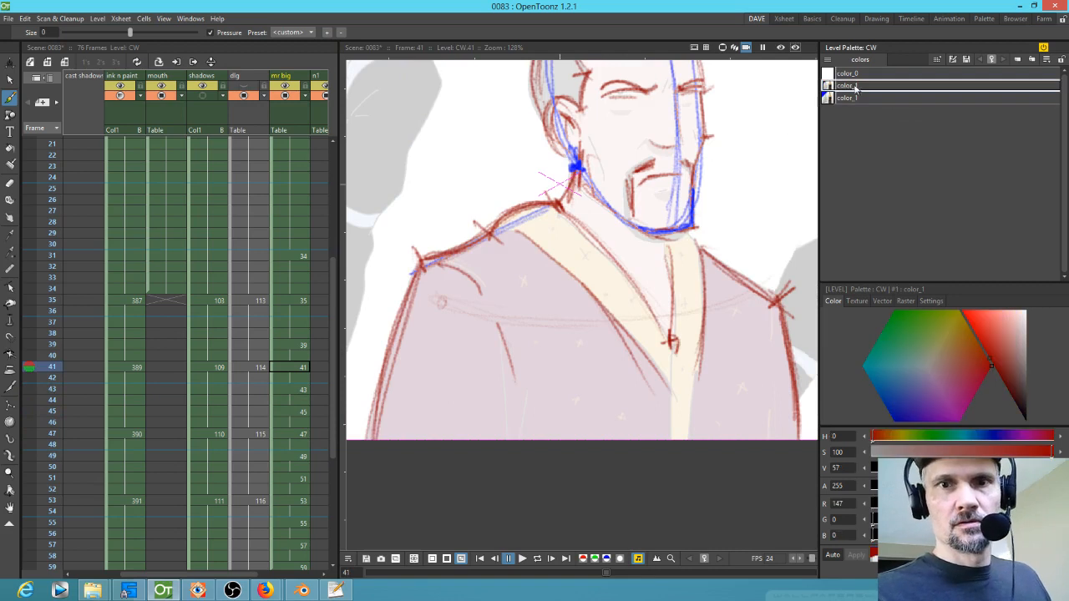
{"action": "left_click_drag", "start_coordinate": [420, 268], "coordinate": [381, 423]}
{"action": "key", "text": "period"}
{"action": "left_click_drag", "start_coordinate": [521, 297], "coordinate": [491, 431]}
{"action": "mouse_move", "coordinate": [554, 211]}
{"action": "left_mouse_down"}
{"action": "mouse_move", "coordinate": [509, 274]}
{"action": "mouse_move", "coordinate": [491, 328]}
{"action": "left_mouse_up"}
{"action": "left_click_drag", "start_coordinate": [482, 381], "coordinate": [485, 439]}
{"action": "mouse_move", "coordinate": [506, 272]}
{"action": "left_mouse_down"}
{"action": "mouse_move", "coordinate": [479, 370]}
{"action": "mouse_move", "coordinate": [483, 434]}
{"action": "left_mouse_up"}
{"action": "left_click_drag", "start_coordinate": [540, 258], "coordinate": [571, 248]}
{"action": "left_click_drag", "start_coordinate": [561, 208], "coordinate": [500, 279]}
{"action": "mouse_move", "coordinate": [528, 260]}
{"action": "left_mouse_down"}
{"action": "mouse_move", "coordinate": [498, 281]}
{"action": "mouse_move", "coordinate": [486, 429]}
{"action": "mouse_move", "coordinate": [561, 202]}
{"action": "left_mouse_up"}
Step: Sketch red collar and shoulder strokes on drawings 45 and 47
{"action": "key", "text": "period"}
{"action": "mouse_move", "coordinate": [643, 226]}
{"action": "left_mouse_down"}
{"action": "mouse_move", "coordinate": [693, 276]}
{"action": "mouse_move", "coordinate": [694, 359]}
{"action": "left_mouse_up"}
{"action": "key", "text": "period"}
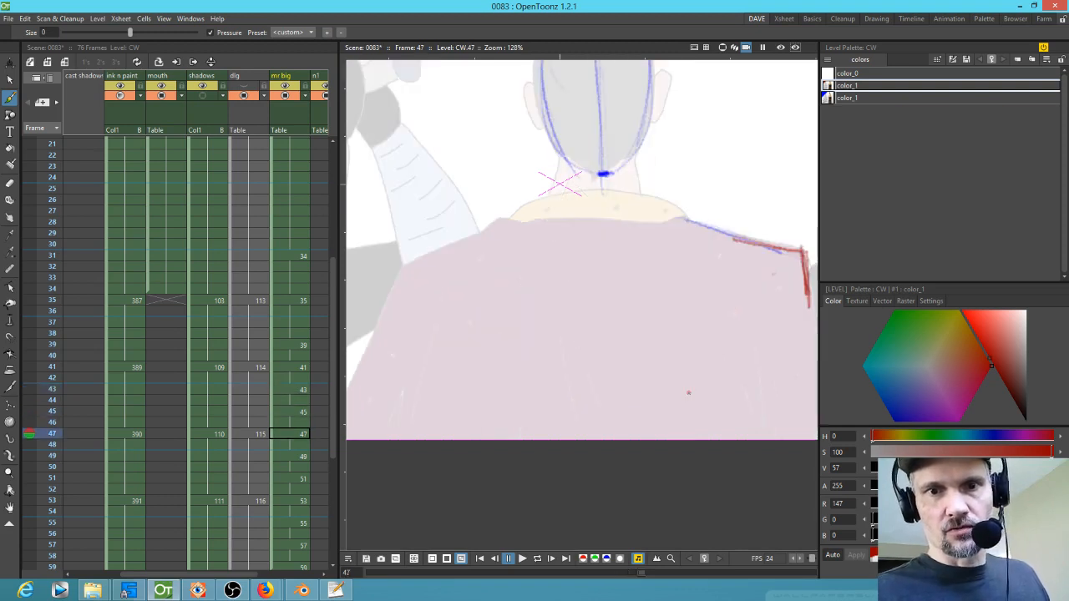
{"action": "left_click_drag", "start_coordinate": [720, 231], "coordinate": [774, 245]}
{"action": "mouse_move", "coordinate": [673, 199]}
{"action": "left_mouse_down"}
{"action": "mouse_move", "coordinate": [512, 215]}
{"action": "mouse_move", "coordinate": [681, 207]}
{"action": "left_mouse_up"}
{"action": "key", "text": "period"}
{"action": "key", "text": "comma"}
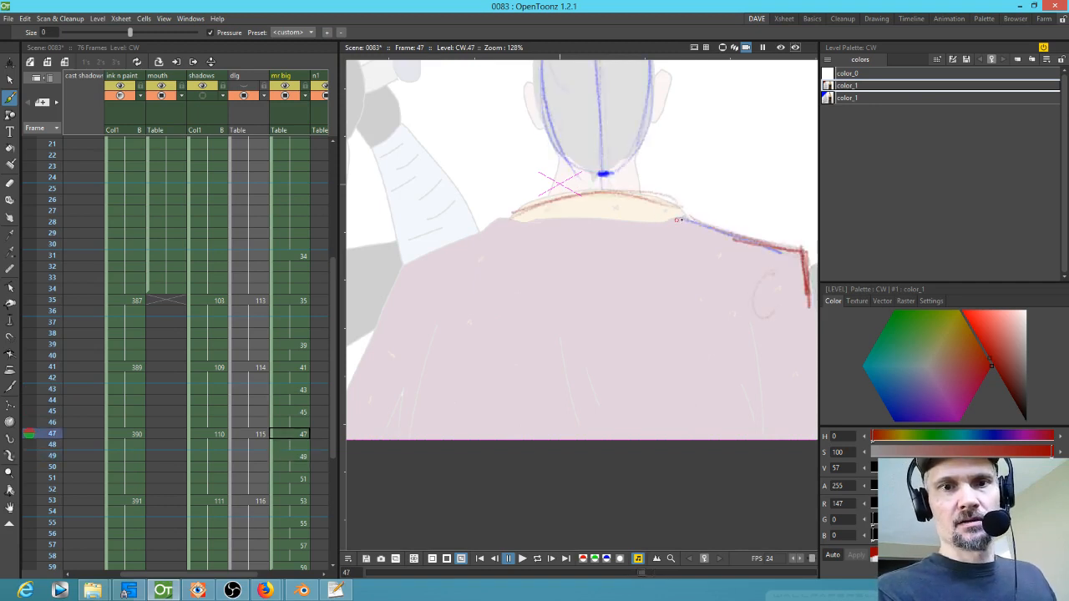
{"action": "key", "text": "comma"}
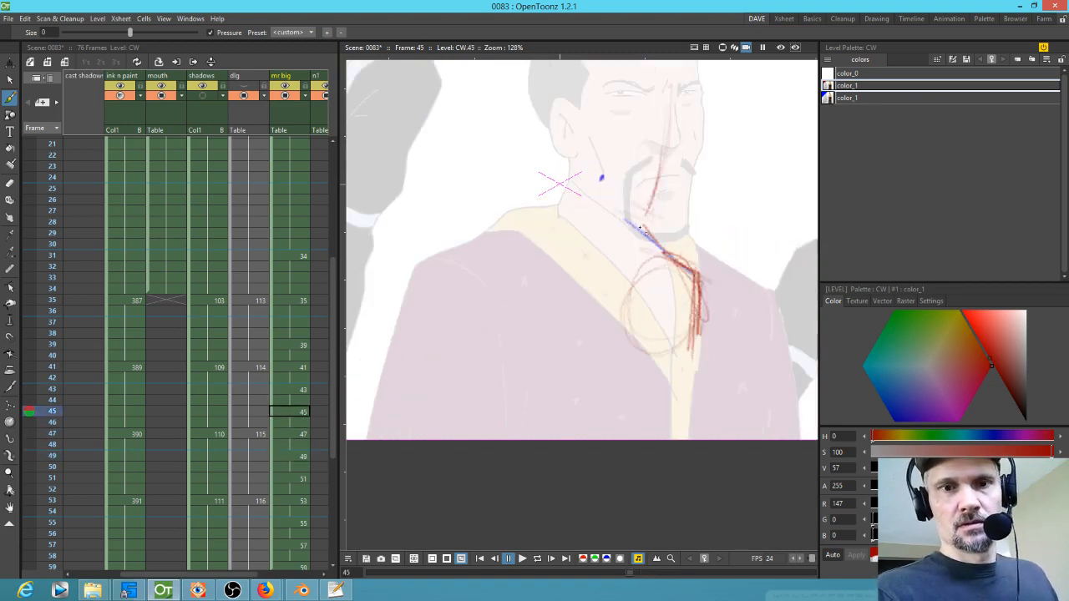
Step: Sketch red neck-to-shoulder lines on drawings 45 and 43
{"action": "mouse_move", "coordinate": [548, 203]}
{"action": "left_mouse_down"}
{"action": "mouse_move", "coordinate": [669, 246]}
{"action": "mouse_move", "coordinate": [639, 231]}
{"action": "mouse_move", "coordinate": [646, 240]}
{"action": "left_mouse_up"}
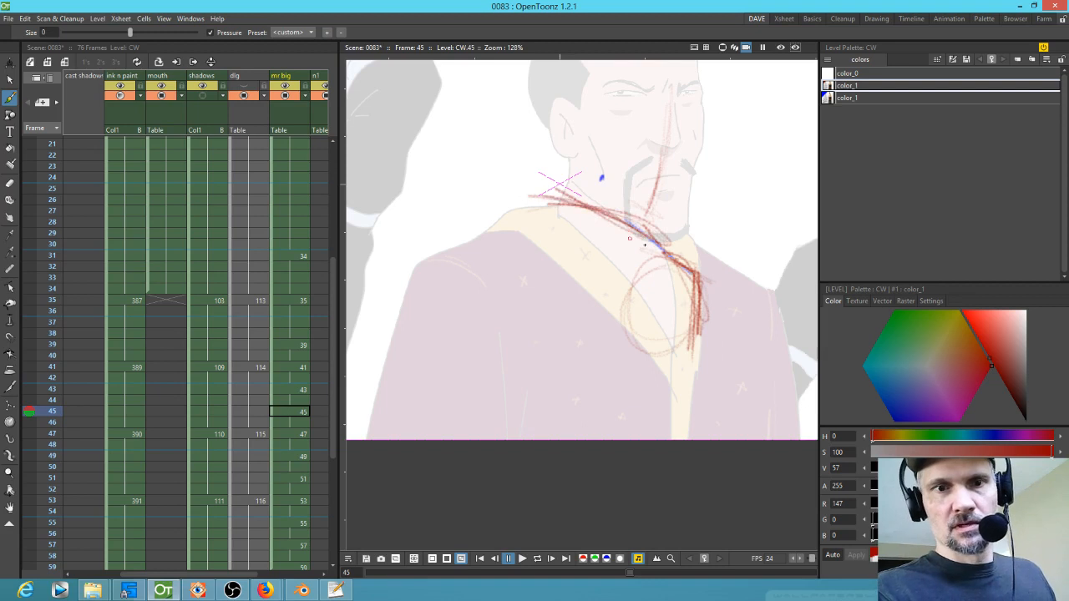
{"action": "key", "text": "comma"}
{"action": "mouse_move", "coordinate": [542, 244]}
{"action": "left_mouse_down"}
{"action": "mouse_move", "coordinate": [568, 189]}
{"action": "mouse_move", "coordinate": [420, 267]}
{"action": "left_mouse_up"}
{"action": "key", "text": "comma"}
{"action": "key", "text": "period"}
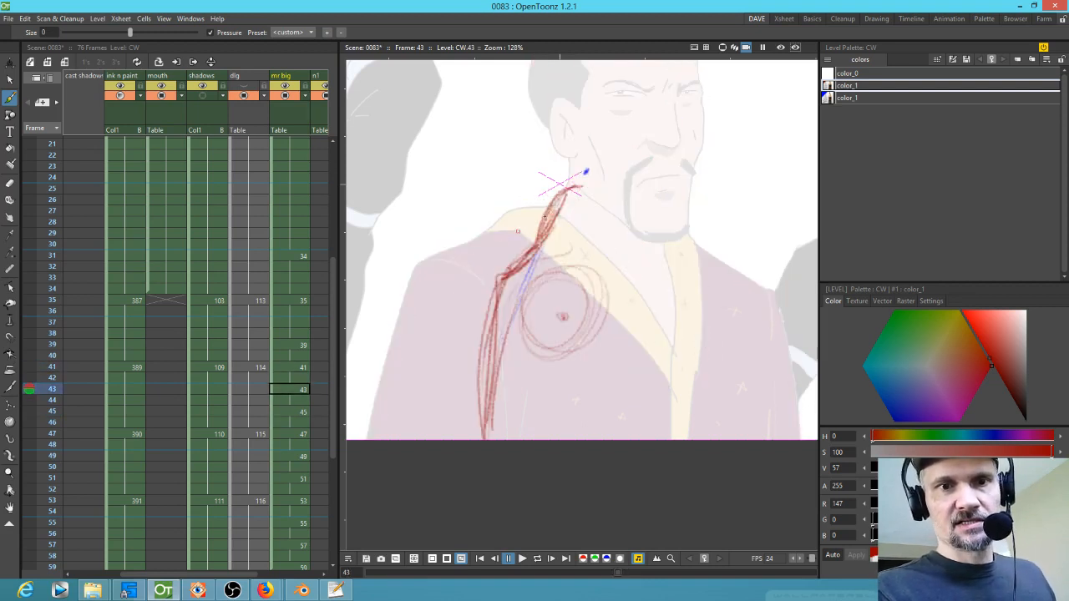
Step: Add red collar lines running from the neck on drawings 43, 45 and 47
{"action": "left_click_drag", "start_coordinate": [568, 191], "coordinate": [491, 290]}
{"action": "key", "text": "period"}
{"action": "left_click_drag", "start_coordinate": [571, 200], "coordinate": [678, 262]}
{"action": "key", "text": "period"}
{"action": "left_click_drag", "start_coordinate": [651, 206], "coordinate": [798, 249]}
{"action": "key", "text": "period"}
Step: Flip through drawings 35 to 49 to review the red shoulder sketches
{"action": "key", "text": "comma"}
{"action": "key", "text": "period"}
{"action": "key", "text": "period"}
{"action": "key", "text": "period"}
{"action": "key", "text": "comma"}
{"action": "key", "text": "comma"}
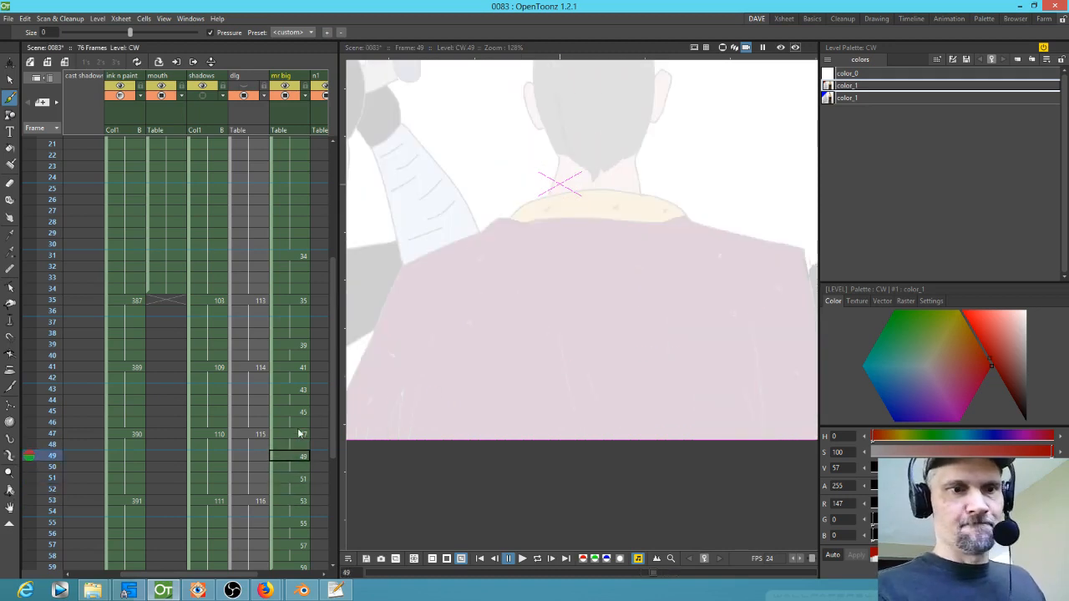
{"action": "key", "text": "comma"}
{"action": "key", "text": "comma"}
{"action": "key", "text": "comma"}
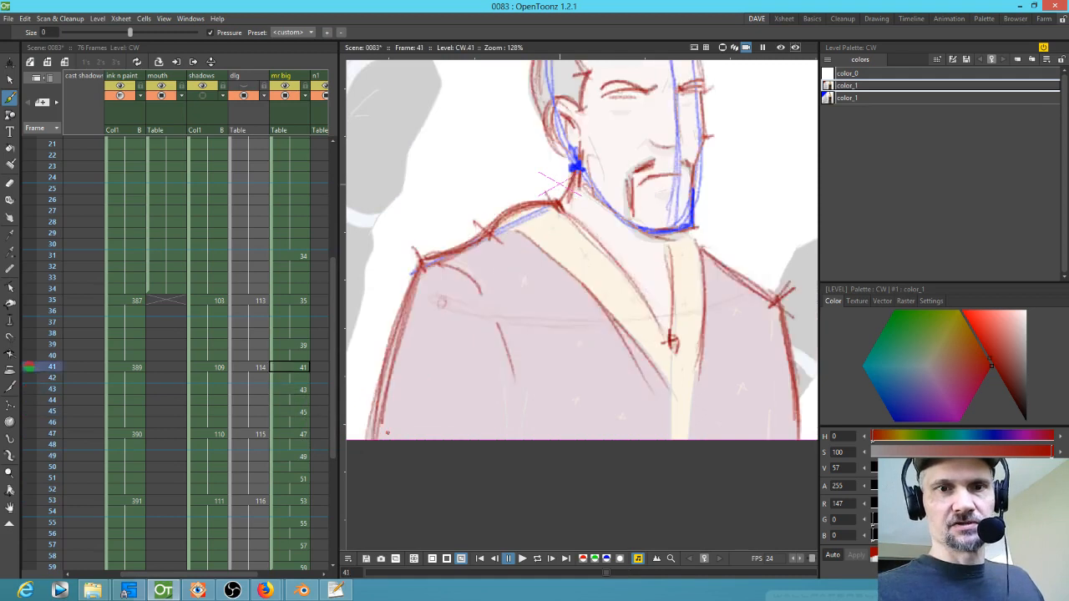
{"action": "key", "text": "comma"}
{"action": "key", "text": "comma"}
{"action": "key", "text": "comma"}
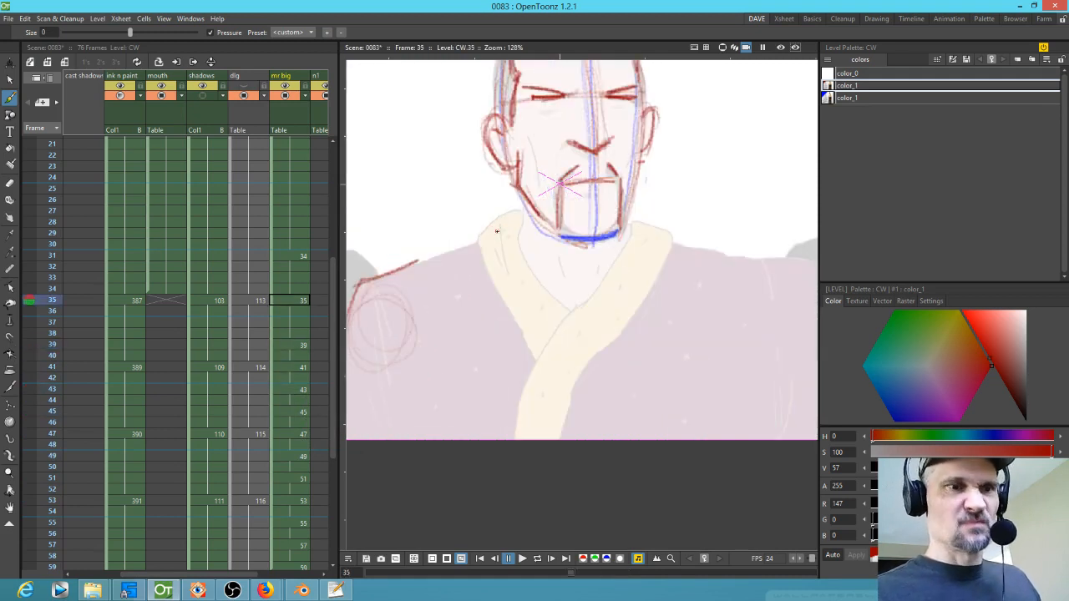
Step: Sketch a red collar line on drawing 35 and flip through drawings 35 to 41 to compare it
{"action": "left_click_drag", "start_coordinate": [483, 253], "coordinate": [537, 347]}
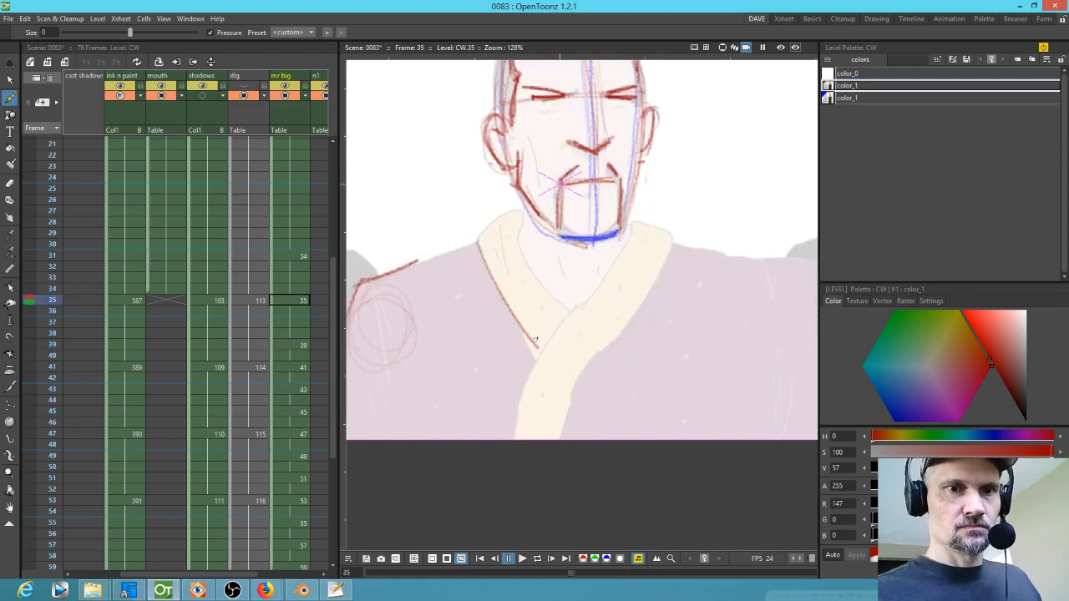
{"action": "key", "text": "period"}
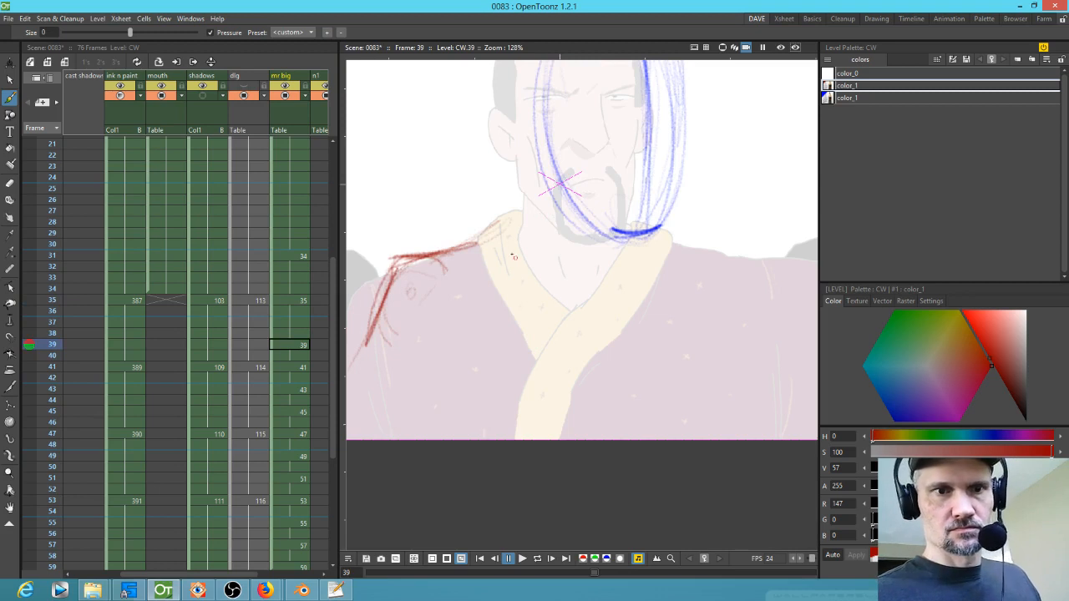
{"action": "key", "text": "comma"}
{"action": "key", "text": "period"}
{"action": "key", "text": "period"}
{"action": "key", "text": "period"}
{"action": "key", "text": "period"}
{"action": "key", "text": "comma"}
{"action": "key", "text": "comma"}
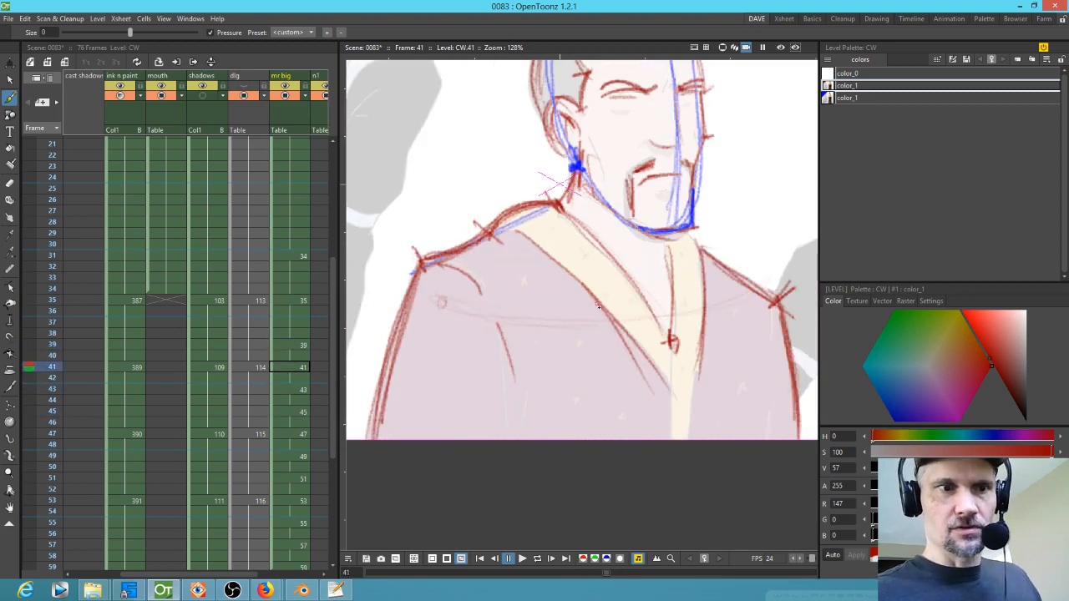
{"action": "key", "text": "comma"}
Step: Sketch red collar strokes on drawings 35 and 39, flipping between them to match
{"action": "key", "text": "comma"}
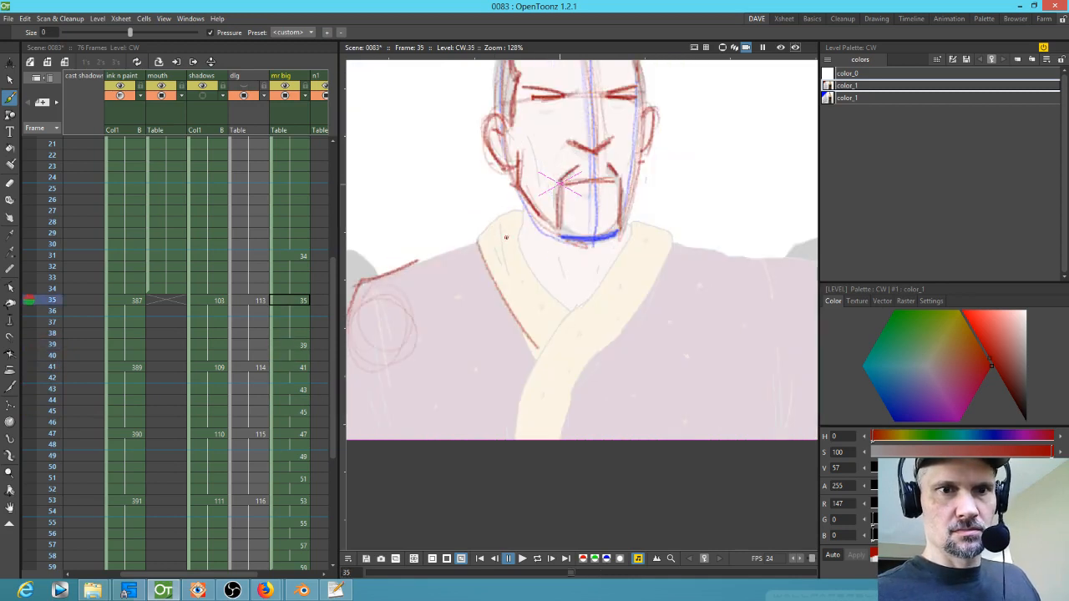
{"action": "left_click_drag", "start_coordinate": [478, 245], "coordinate": [519, 325]}
{"action": "key", "text": "period"}
{"action": "key", "text": "period"}
{"action": "key", "text": "comma"}
{"action": "left_click_drag", "start_coordinate": [502, 239], "coordinate": [553, 323]}
{"action": "key", "text": "period"}
{"action": "key", "text": "period"}
{"action": "key", "text": "comma"}
{"action": "key", "text": "comma"}
Step: Draw more collar strokes on drawing 39, then select them and nudge them slightly into place
{"action": "key", "text": "period"}
{"action": "key", "text": "period"}
{"action": "key", "text": "comma"}
{"action": "key", "text": "comma"}
{"action": "left_click_drag", "start_coordinate": [501, 236], "coordinate": [561, 348]}
{"action": "mouse_move", "coordinate": [514, 254]}
{"action": "left_mouse_down"}
{"action": "mouse_move", "coordinate": [558, 340]}
{"action": "mouse_move", "coordinate": [483, 237]}
{"action": "mouse_move", "coordinate": [493, 241]}
{"action": "left_mouse_up"}
{"action": "key", "text": "comma"}
{"action": "key", "text": "comma"}
{"action": "key", "text": "comma"}
{"action": "key", "text": "comma"}
{"action": "key", "text": "period"}
{"action": "key", "text": "period"}
{"action": "key", "text": "period"}
{"action": "key", "text": "period"}
{"action": "mouse_move", "coordinate": [523, 205]}
{"action": "left_mouse_down"}
{"action": "mouse_move", "coordinate": [481, 243]}
{"action": "mouse_move", "coordinate": [526, 282]}
{"action": "mouse_move", "coordinate": [577, 298]}
{"action": "mouse_move", "coordinate": [531, 288]}
{"action": "mouse_move", "coordinate": [535, 300]}
{"action": "left_mouse_up"}
{"action": "key", "text": "s"}
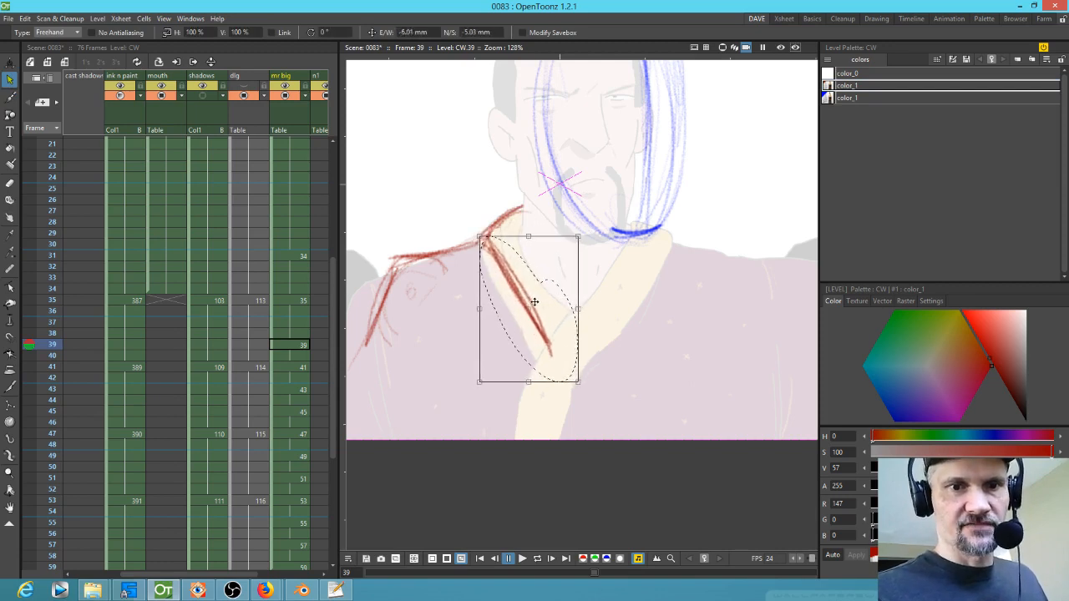
{"action": "left_click_drag", "start_coordinate": [586, 385], "coordinate": [596, 377]}
Step: Return to the brush and flip through drawings 31 to 41 to compare the collar lines
{"action": "key", "text": "comma"}
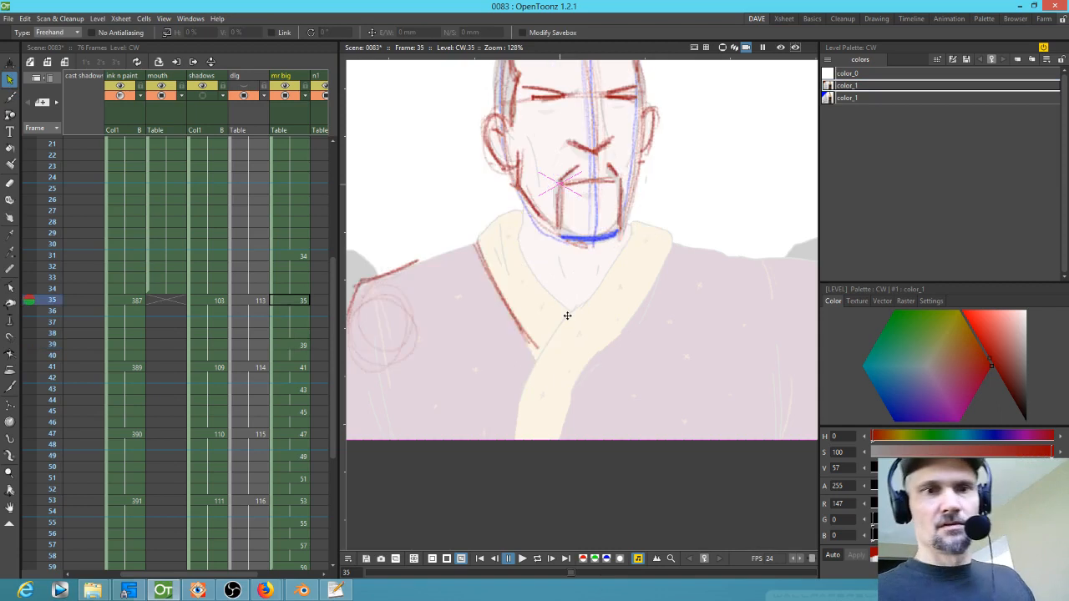
{"action": "key", "text": "period"}
{"action": "key", "text": "period"}
{"action": "key", "text": "comma"}
{"action": "key", "text": "period"}
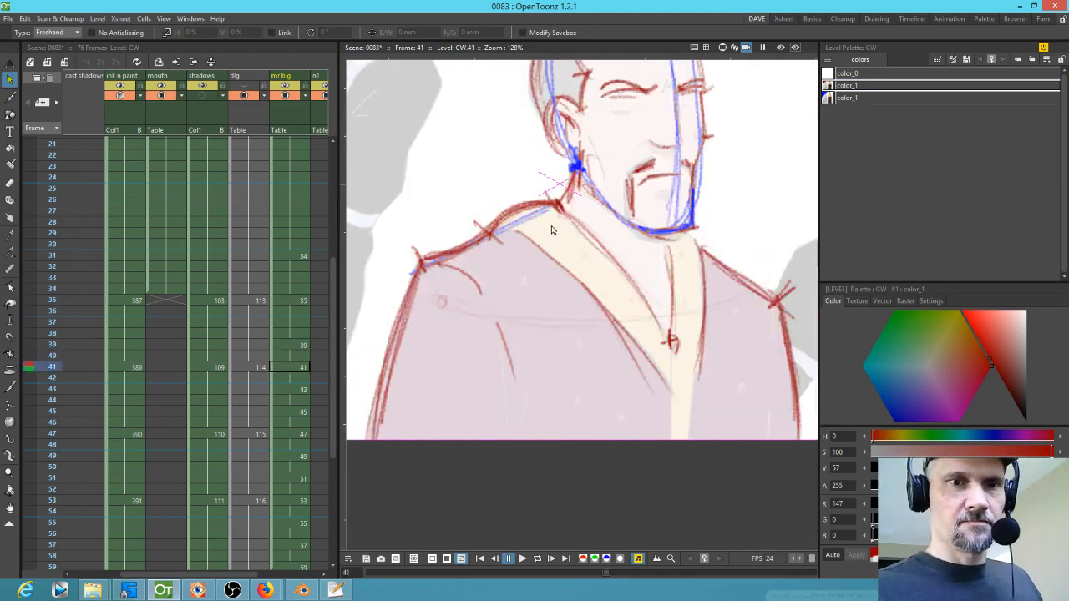
{"action": "key", "text": "comma"}
{"action": "key", "text": "b"}
{"action": "key", "text": "comma"}
{"action": "key", "text": "comma"}
{"action": "key", "text": "comma"}
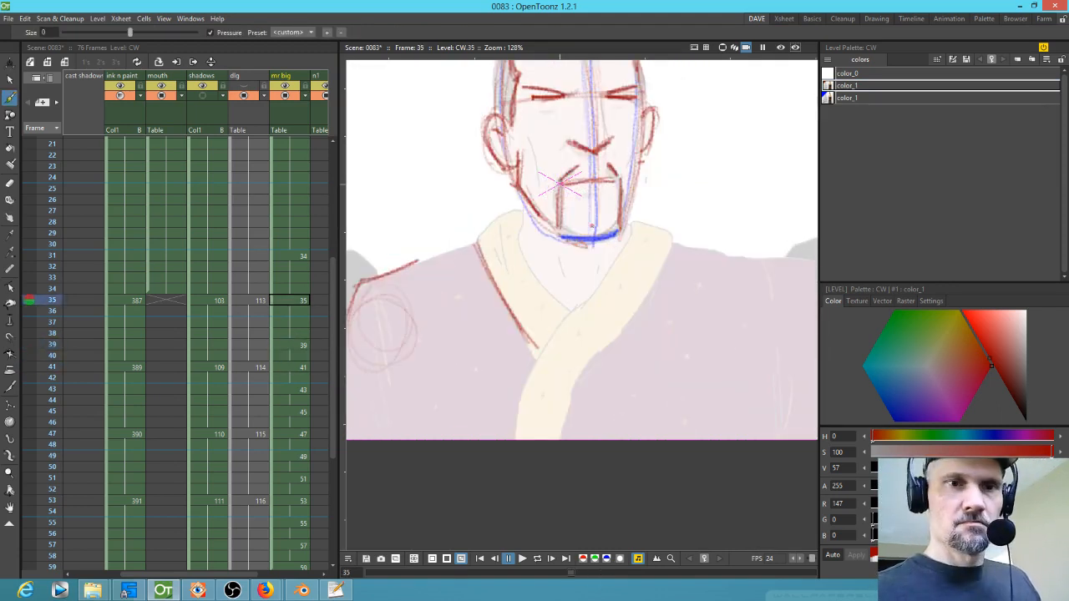
{"action": "key", "text": "period"}
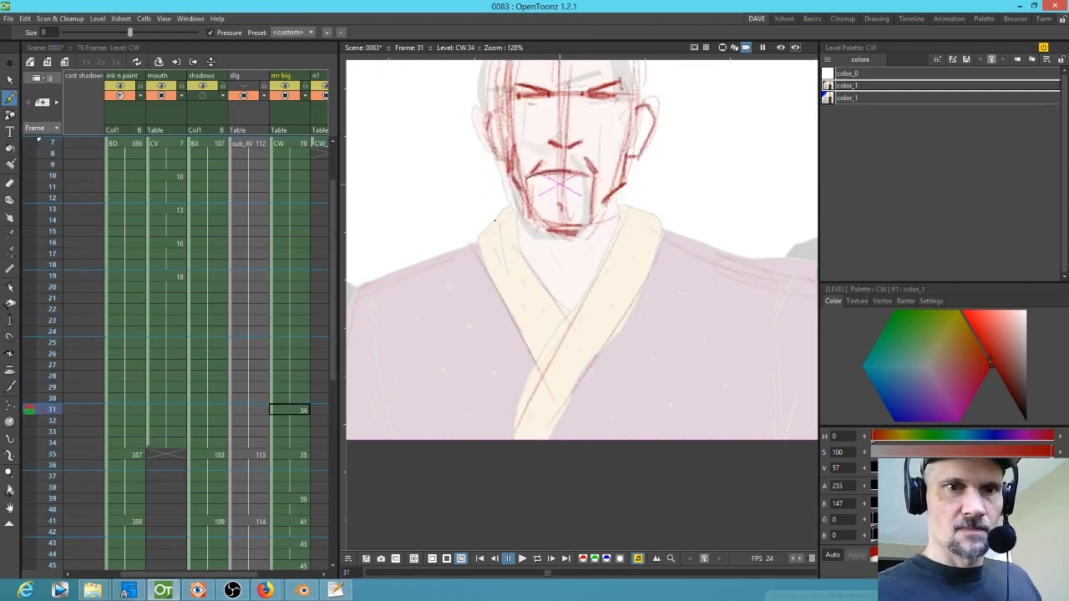
Step: Redraw the left collar edge in red on drawing 35
{"action": "key", "text": "period"}
{"action": "key", "text": "comma"}
{"action": "key", "text": "period"}
{"action": "mouse_move", "coordinate": [523, 221]}
{"action": "left_mouse_down"}
{"action": "mouse_move", "coordinate": [527, 268]}
{"action": "mouse_move", "coordinate": [565, 315]}
{"action": "left_mouse_up"}
{"action": "left_click_drag", "start_coordinate": [522, 220], "coordinate": [559, 303]}
{"action": "key", "text": "period"}
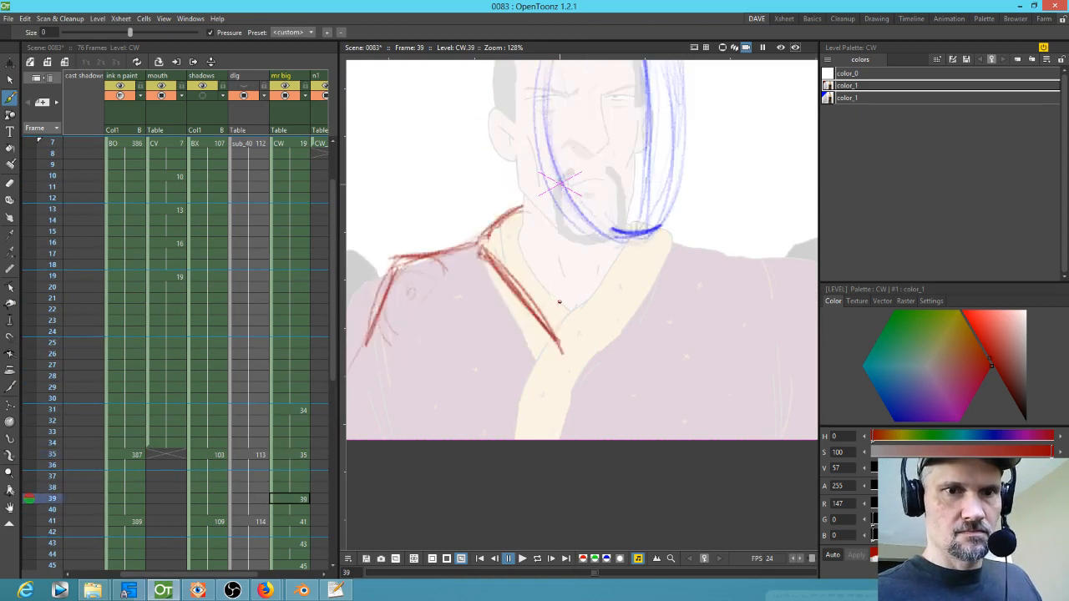
Step: Add red collar strokes on drawing 39
{"action": "mouse_move", "coordinate": [522, 220]}
{"action": "left_mouse_down"}
{"action": "mouse_move", "coordinate": [564, 306]}
{"action": "mouse_move", "coordinate": [557, 282]}
{"action": "mouse_move", "coordinate": [588, 314]}
{"action": "left_mouse_up"}
{"action": "key", "text": "period"}
{"action": "key", "text": "comma"}
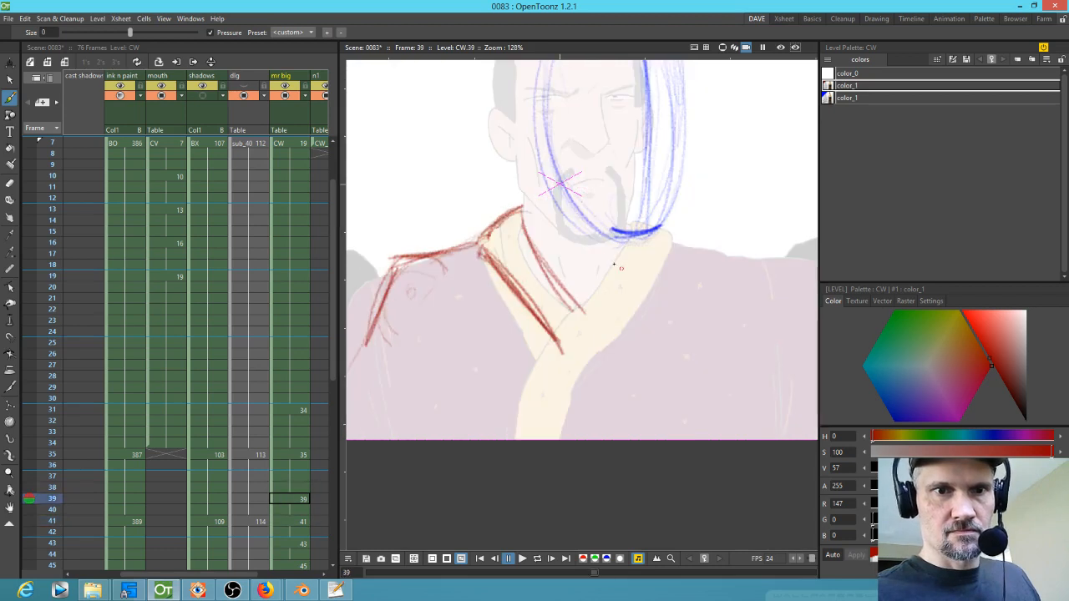
{"action": "left_click_drag", "start_coordinate": [517, 215], "coordinate": [608, 324]}
{"action": "key", "text": "comma"}
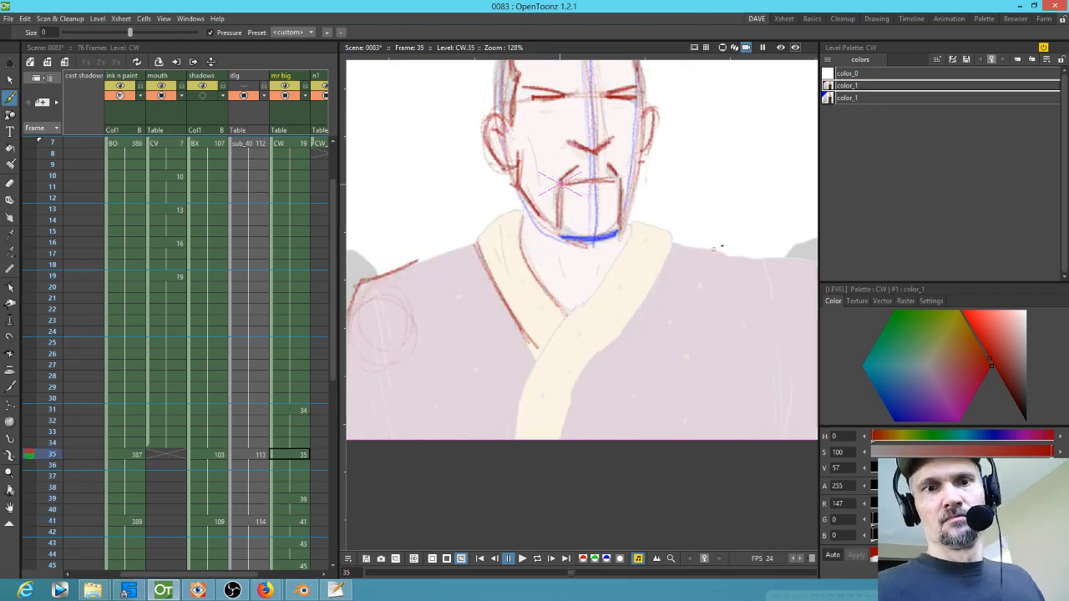
Step: Sketch the right collar edge in red on drawing 35
{"action": "key", "text": "comma"}
{"action": "left_click_drag", "start_coordinate": [665, 224], "coordinate": [616, 340]}
{"action": "key", "text": "period"}
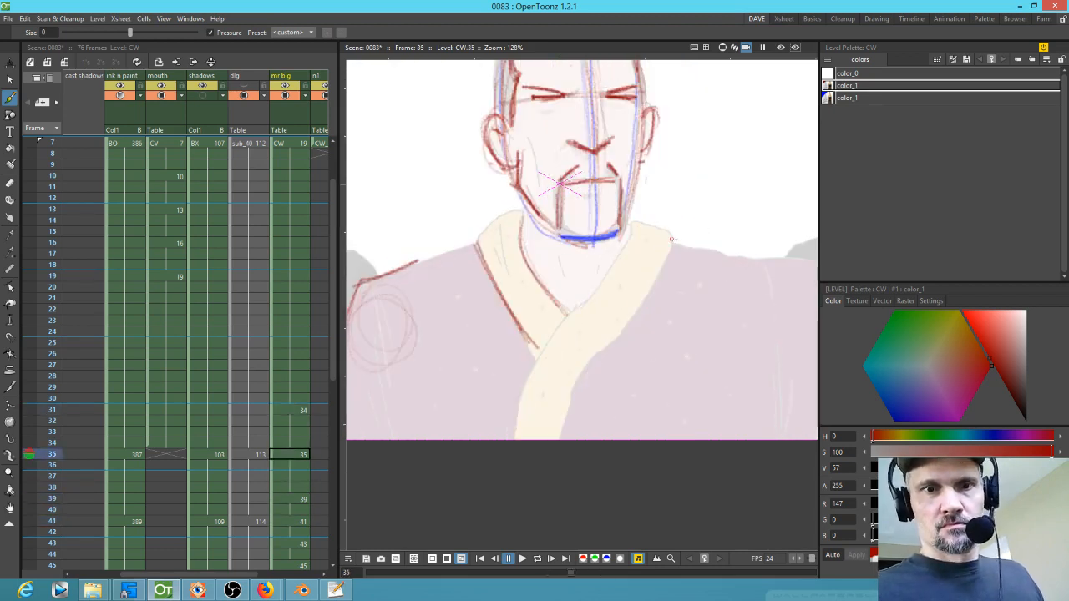
Step: Flip through drawings 31 to 41 to review how the collar sketches line up
{"action": "key", "text": "period"}
{"action": "key", "text": "period"}
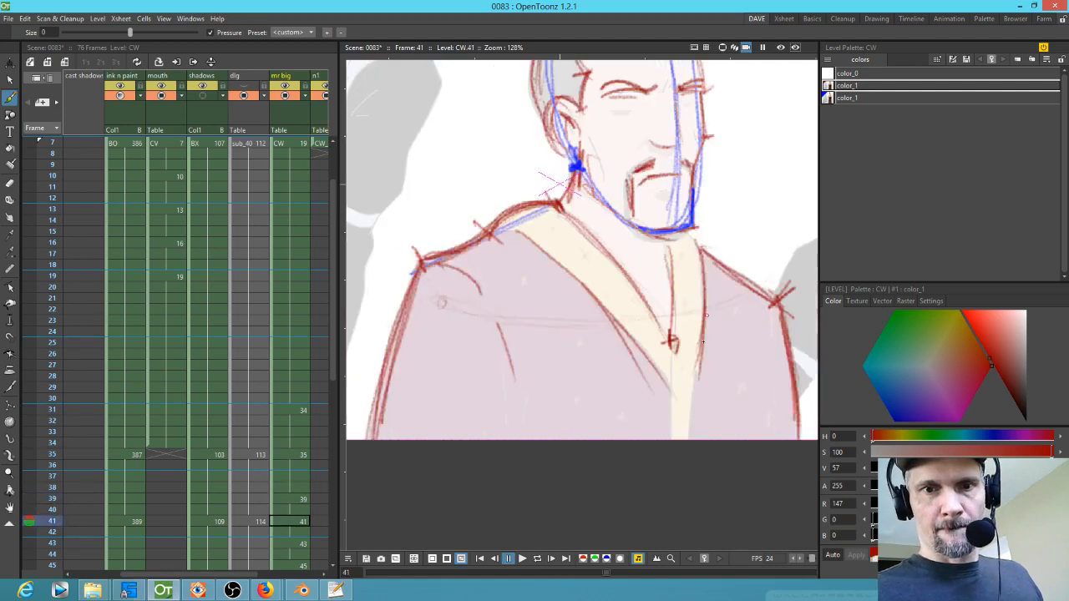
{"action": "key", "text": "comma"}
{"action": "key", "text": "comma"}
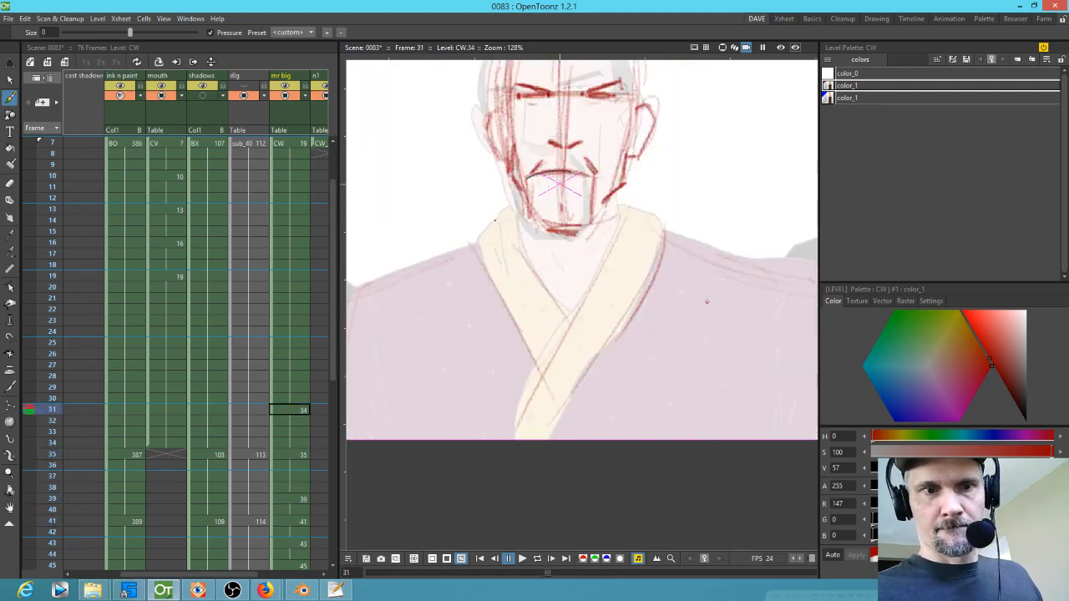
{"action": "key", "text": "period"}
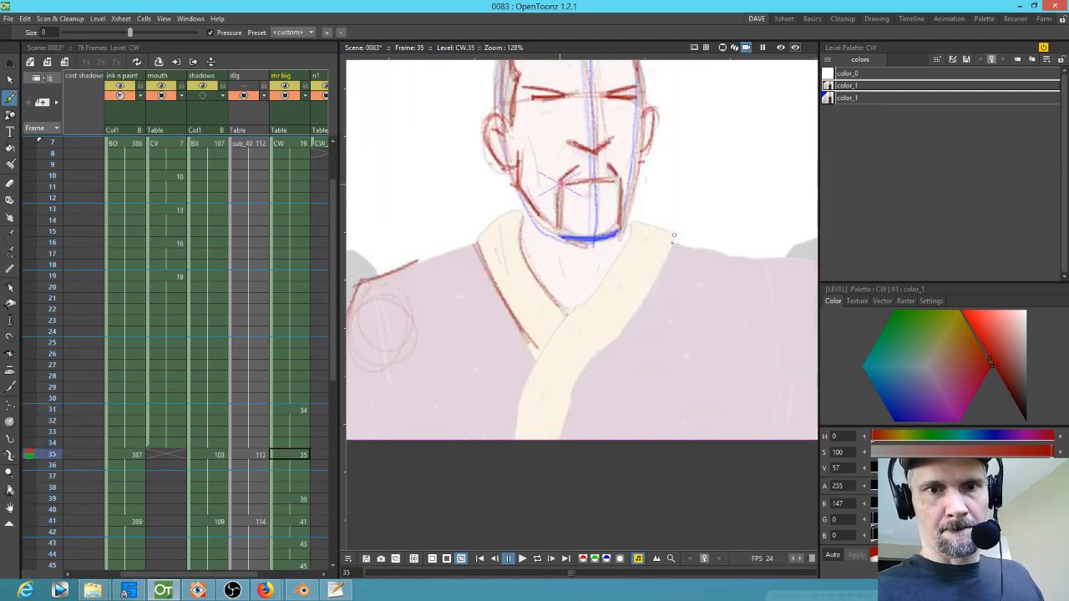
{"action": "key", "text": "period"}
{"action": "key", "text": "period"}
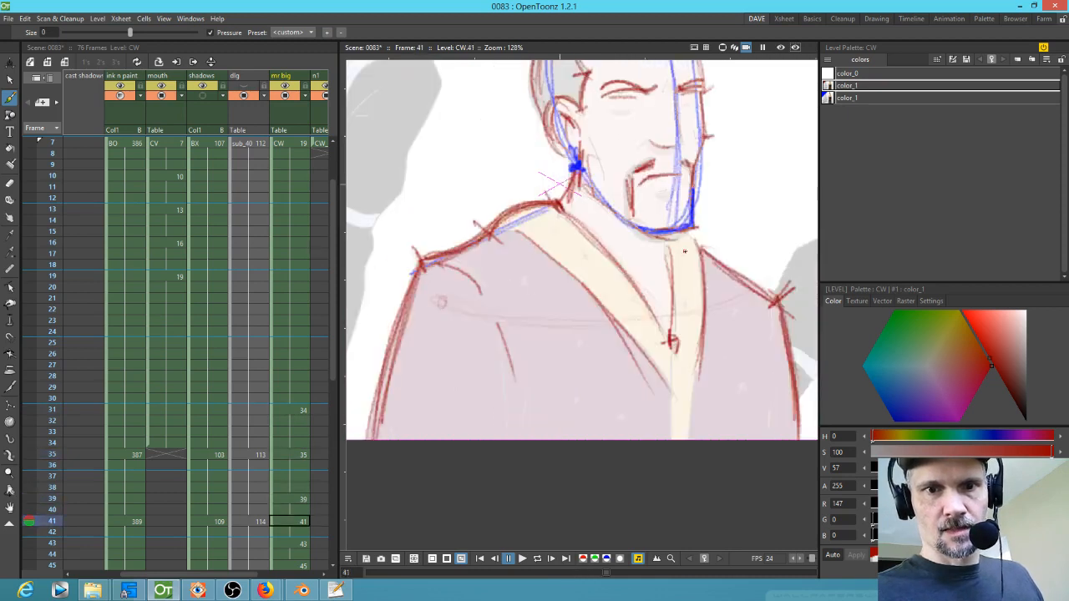
{"action": "key", "text": "comma"}
{"action": "key", "text": "comma"}
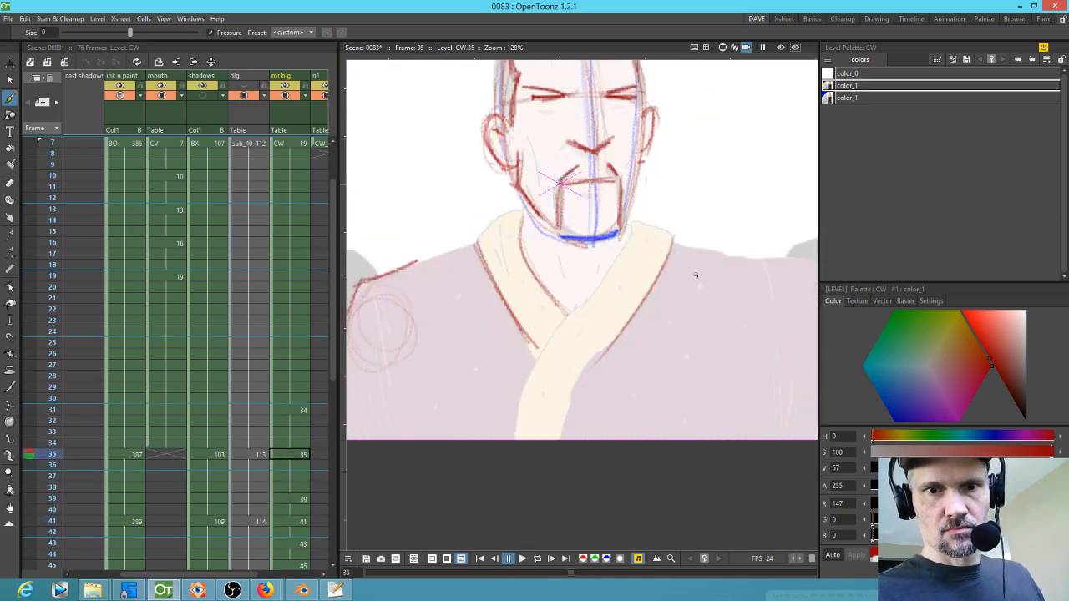
{"action": "key", "text": "period"}
{"action": "key", "text": "period"}
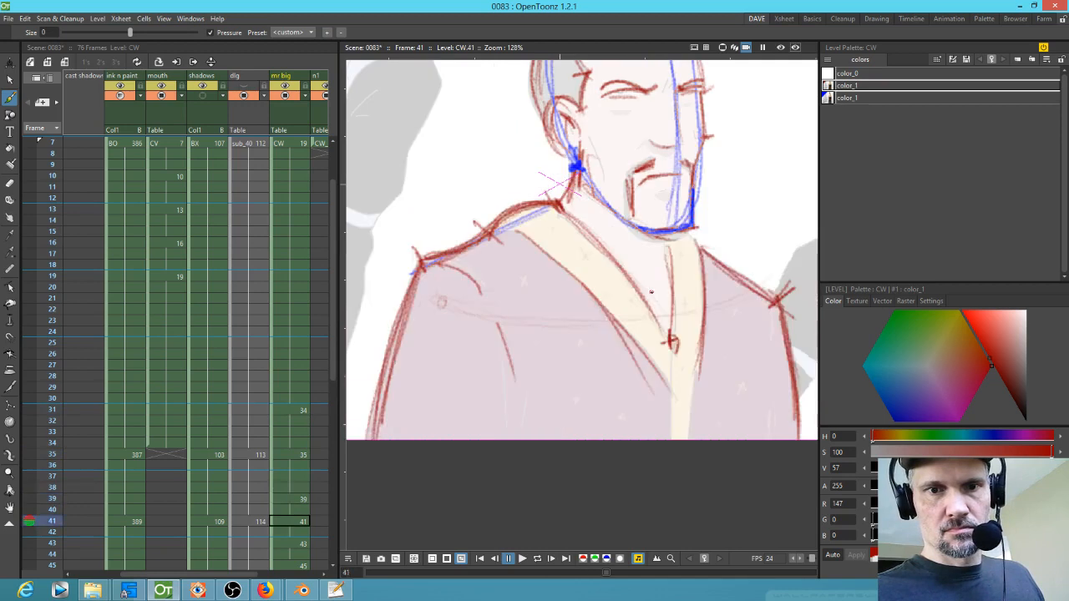
Step: Sketch the right sleeve edge in red strokes on drawing 39
{"action": "key", "text": "comma"}
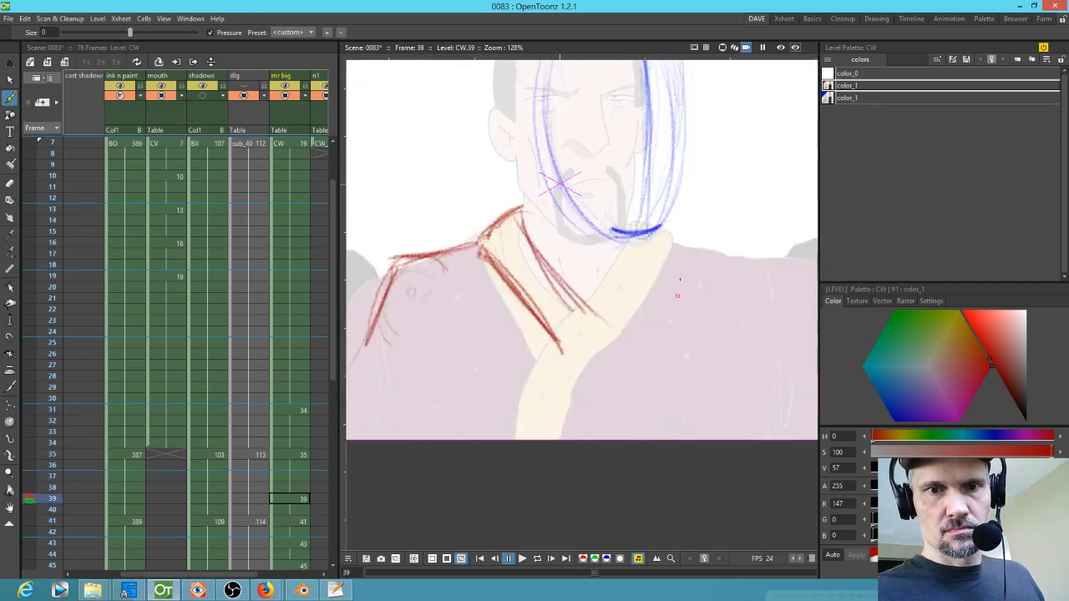
{"action": "left_click_drag", "start_coordinate": [682, 254], "coordinate": [662, 334]}
{"action": "key", "text": "period"}
{"action": "key", "text": "comma"}
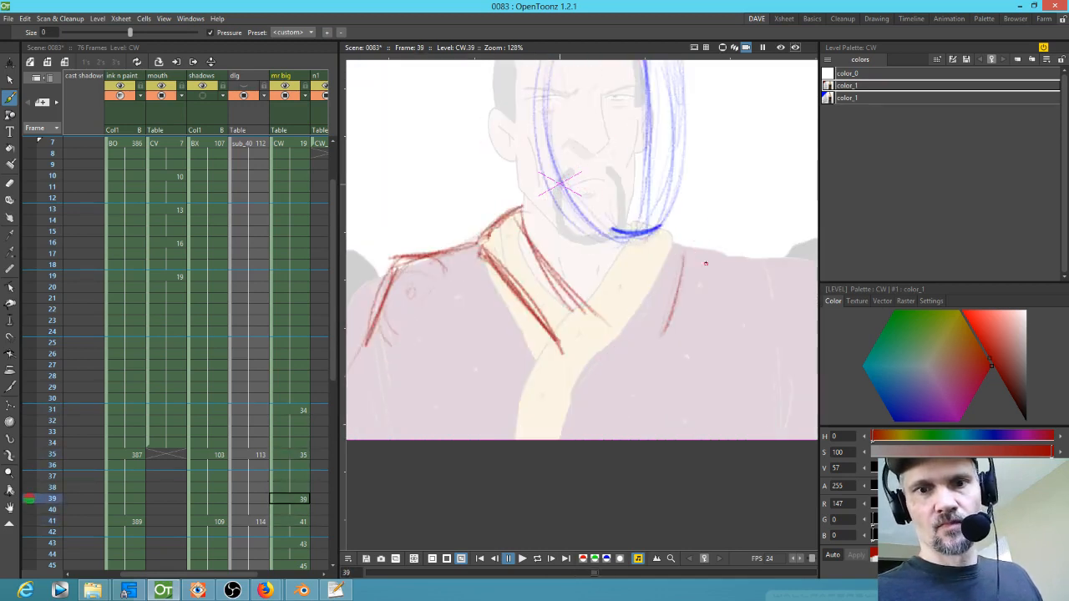
{"action": "mouse_move", "coordinate": [683, 242]}
{"action": "left_mouse_down"}
{"action": "mouse_move", "coordinate": [673, 327]}
{"action": "mouse_move", "coordinate": [640, 307]}
{"action": "left_mouse_up"}
{"action": "mouse_move", "coordinate": [649, 239]}
{"action": "left_mouse_down"}
{"action": "mouse_move", "coordinate": [610, 332]}
{"action": "mouse_move", "coordinate": [659, 245]}
{"action": "mouse_move", "coordinate": [643, 269]}
{"action": "mouse_move", "coordinate": [655, 237]}
{"action": "mouse_move", "coordinate": [628, 331]}
{"action": "left_mouse_up"}
{"action": "left_click_drag", "start_coordinate": [655, 244], "coordinate": [641, 297]}
{"action": "key", "text": "period"}
Step: Add a red right shoulder line on drawing 34 at frame 31
{"action": "key", "text": "comma"}
{"action": "key", "text": "comma"}
{"action": "key", "text": "comma"}
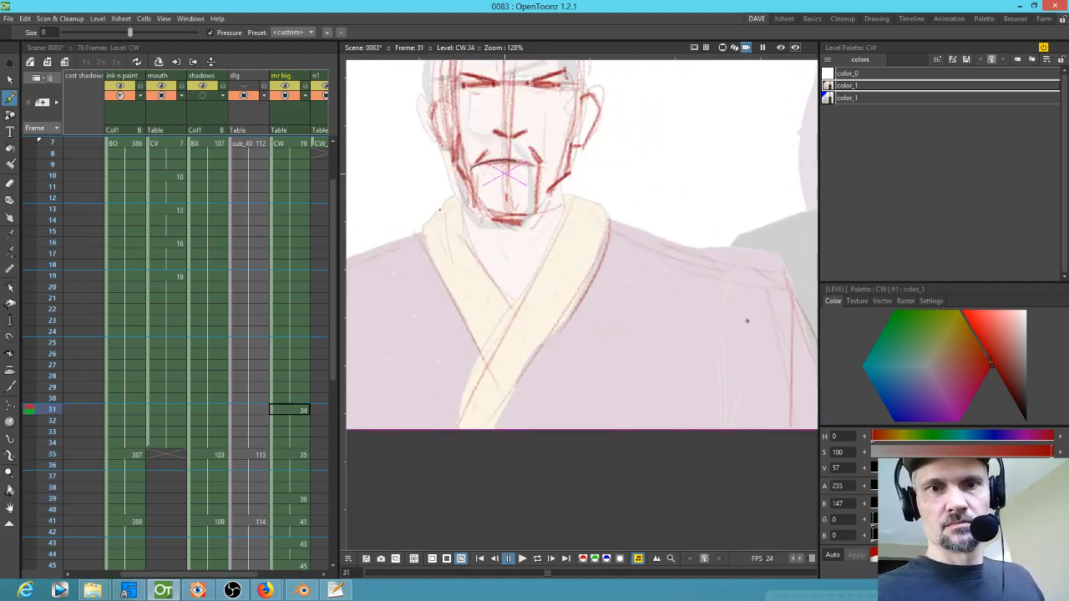
{"action": "key", "text": "period"}
{"action": "key", "text": "comma"}
{"action": "mouse_move", "coordinate": [721, 259]}
{"action": "left_mouse_down"}
{"action": "mouse_move", "coordinate": [748, 265]}
{"action": "mouse_move", "coordinate": [800, 313]}
{"action": "left_mouse_up"}
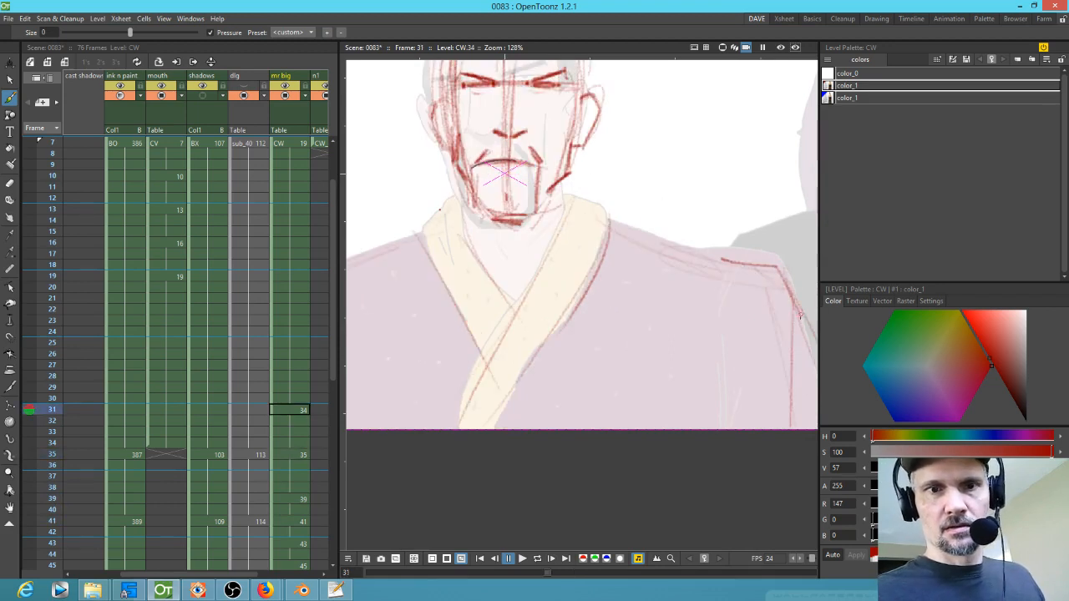
{"action": "key", "text": "period"}
{"action": "key", "text": "comma"}
{"action": "key", "text": "period"}
Step: Sketch the right shoulder and sleeve edge in red on drawing 35
{"action": "mouse_move", "coordinate": [617, 237]}
{"action": "left_mouse_down"}
{"action": "mouse_move", "coordinate": [752, 268]}
{"action": "mouse_move", "coordinate": [643, 245]}
{"action": "left_mouse_up"}
{"action": "left_click_drag", "start_coordinate": [738, 308], "coordinate": [655, 262]}
{"action": "mouse_move", "coordinate": [564, 200]}
{"action": "left_mouse_down"}
{"action": "mouse_move", "coordinate": [730, 252]}
{"action": "mouse_move", "coordinate": [753, 371]}
{"action": "left_mouse_up"}
{"action": "mouse_move", "coordinate": [721, 230]}
{"action": "left_mouse_down"}
{"action": "mouse_move", "coordinate": [743, 306]}
{"action": "mouse_move", "coordinate": [739, 335]}
{"action": "left_mouse_up"}
{"action": "left_click_drag", "start_coordinate": [559, 197], "coordinate": [731, 224]}
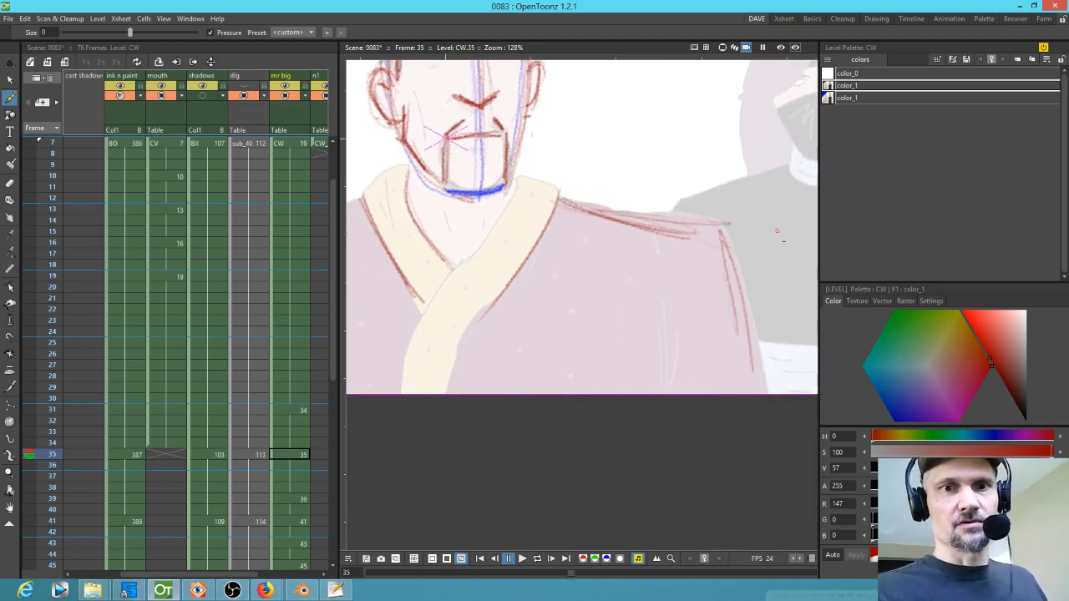
{"action": "mouse_move", "coordinate": [595, 204]}
{"action": "left_mouse_down"}
{"action": "mouse_move", "coordinate": [720, 231]}
{"action": "mouse_move", "coordinate": [748, 362]}
{"action": "left_mouse_up"}
{"action": "mouse_move", "coordinate": [711, 234]}
{"action": "left_mouse_down"}
{"action": "mouse_move", "coordinate": [737, 352]}
{"action": "mouse_move", "coordinate": [681, 286]}
{"action": "left_mouse_up"}
Step: Add a red sleeve line down from the right shoulder on drawing 39
{"action": "key", "text": "period"}
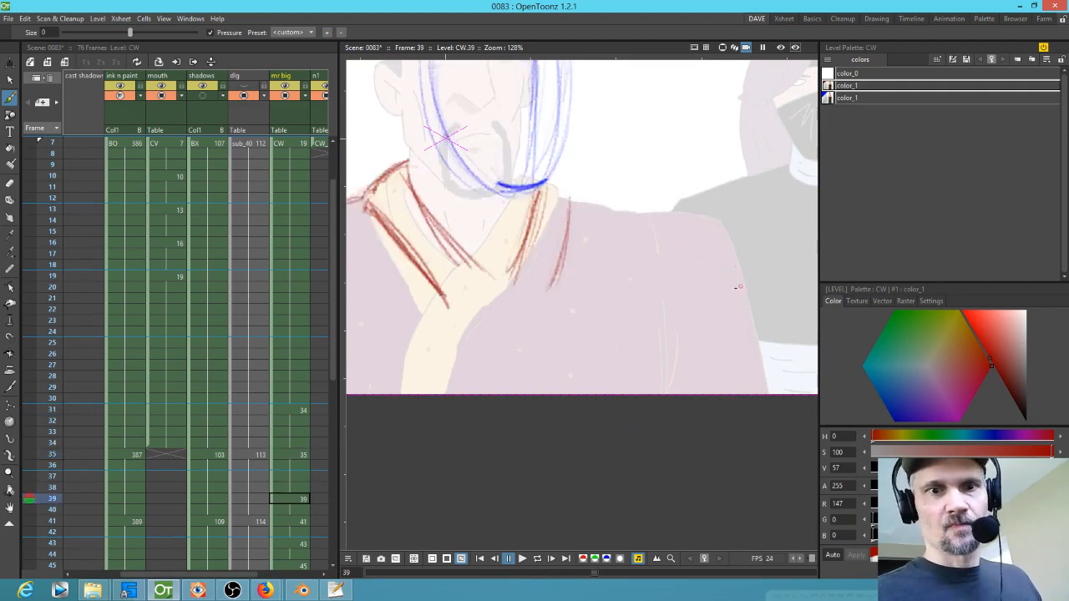
{"action": "key", "text": "period"}
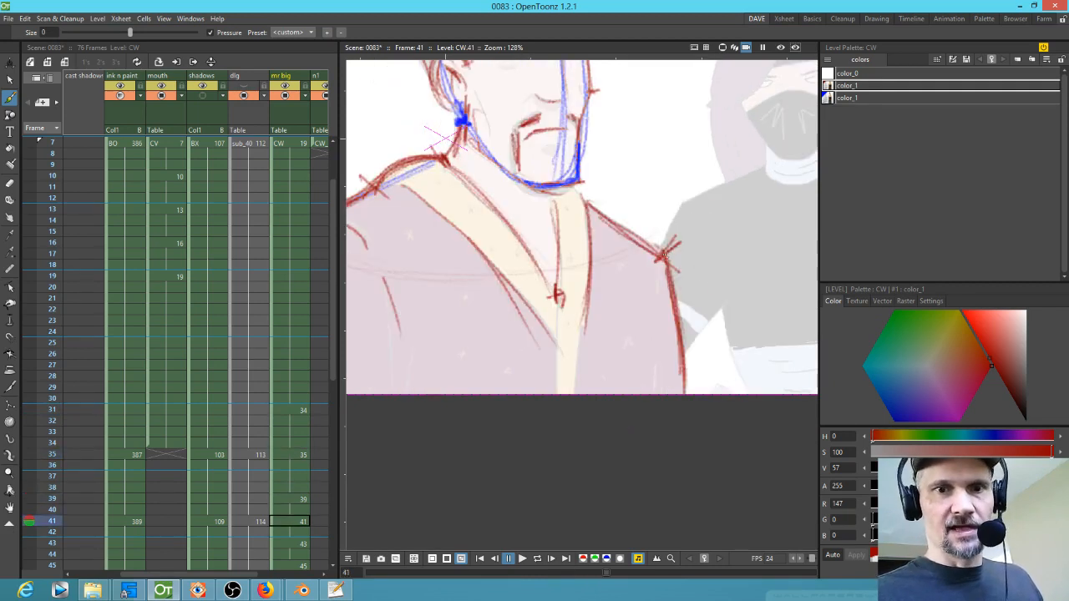
{"action": "key", "text": "comma"}
{"action": "key", "text": "comma"}
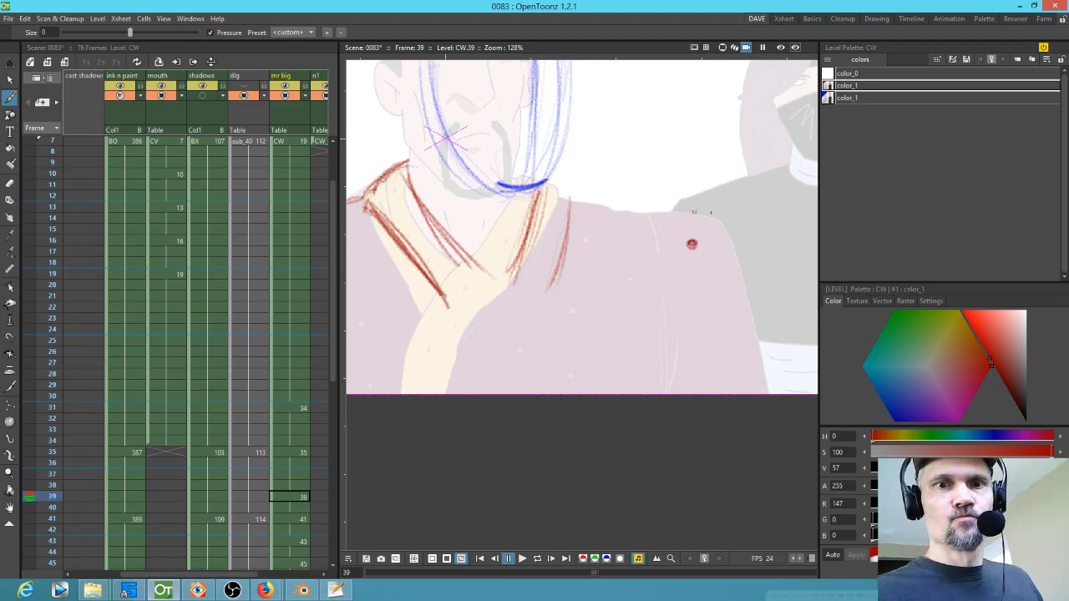
{"action": "left_click_drag", "start_coordinate": [692, 247], "coordinate": [703, 368]}
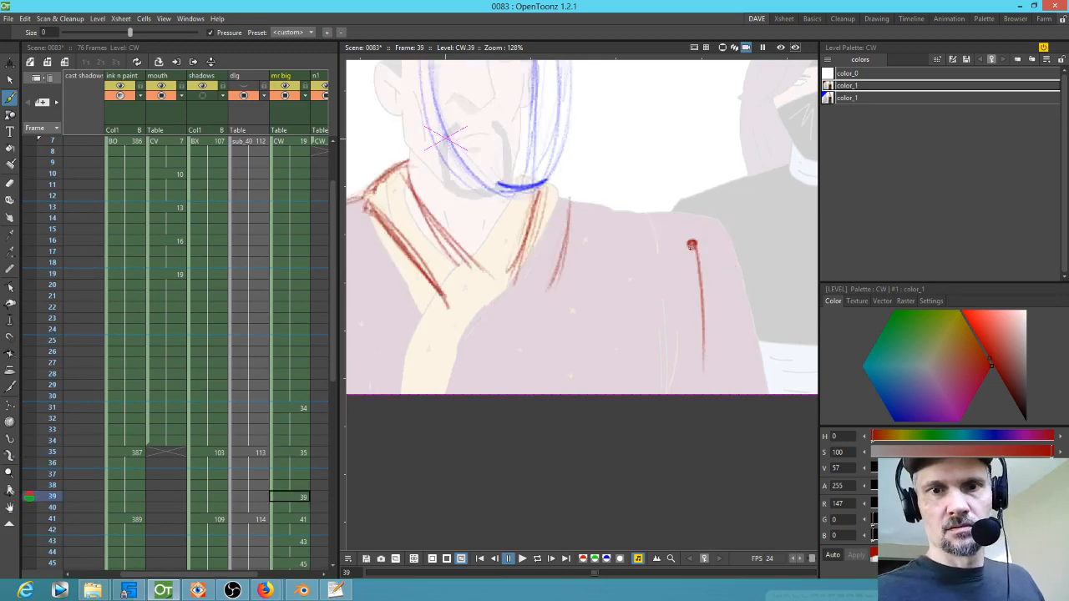
Step: Add red strokes around the right shoulder on drawing 43
{"action": "key", "text": "period"}
{"action": "left_click_drag", "start_coordinate": [692, 242], "coordinate": [579, 196]}
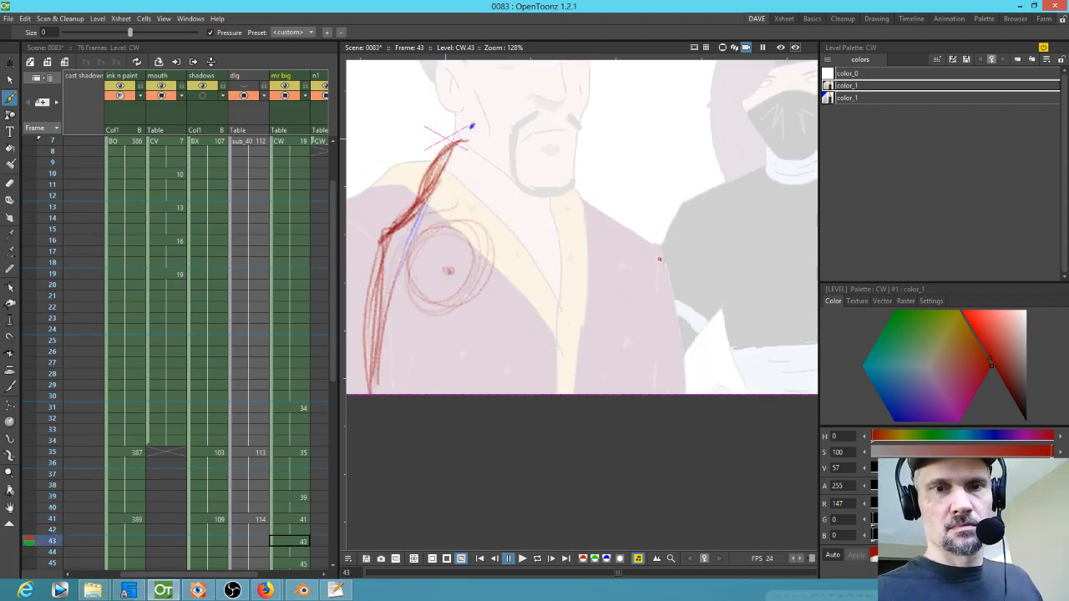
{"action": "left_click_drag", "start_coordinate": [582, 177], "coordinate": [628, 222]}
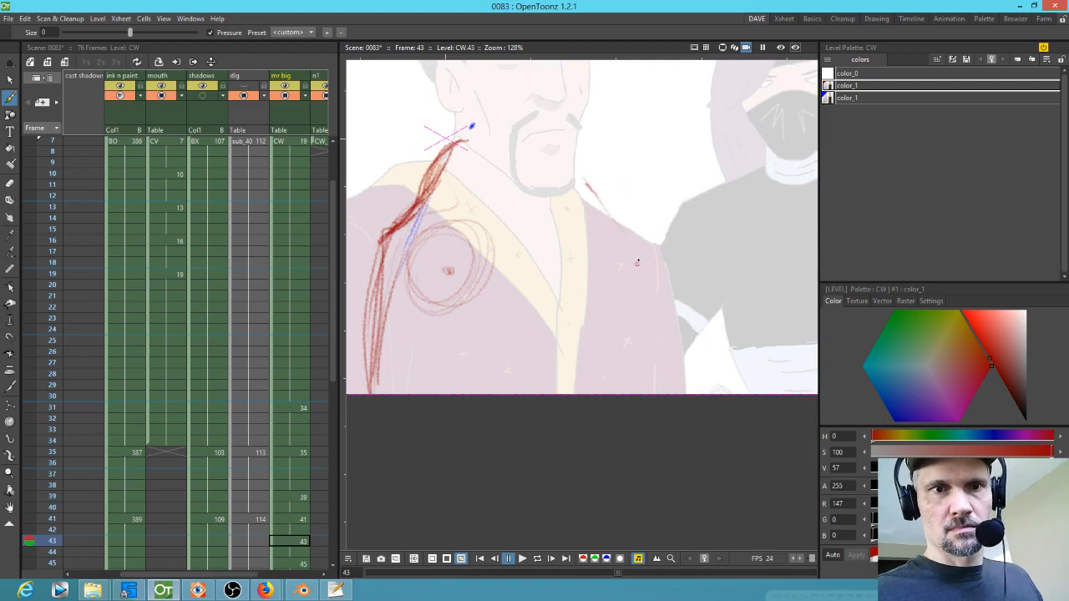
{"action": "left_click_drag", "start_coordinate": [592, 268], "coordinate": [664, 290]}
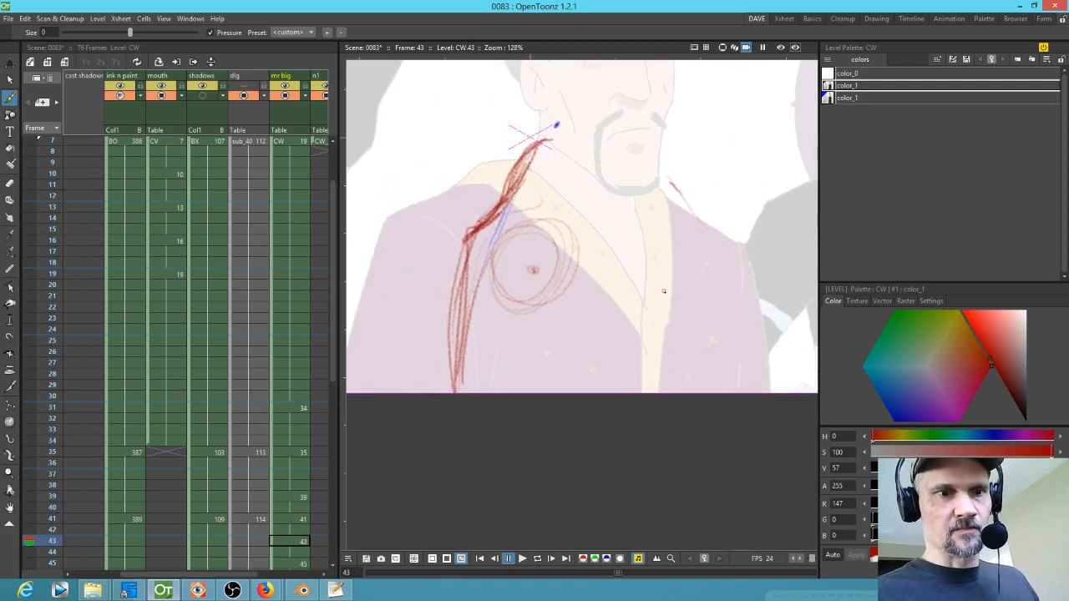
{"action": "key", "text": "period"}
{"action": "key", "text": "comma"}
{"action": "key", "text": "period"}
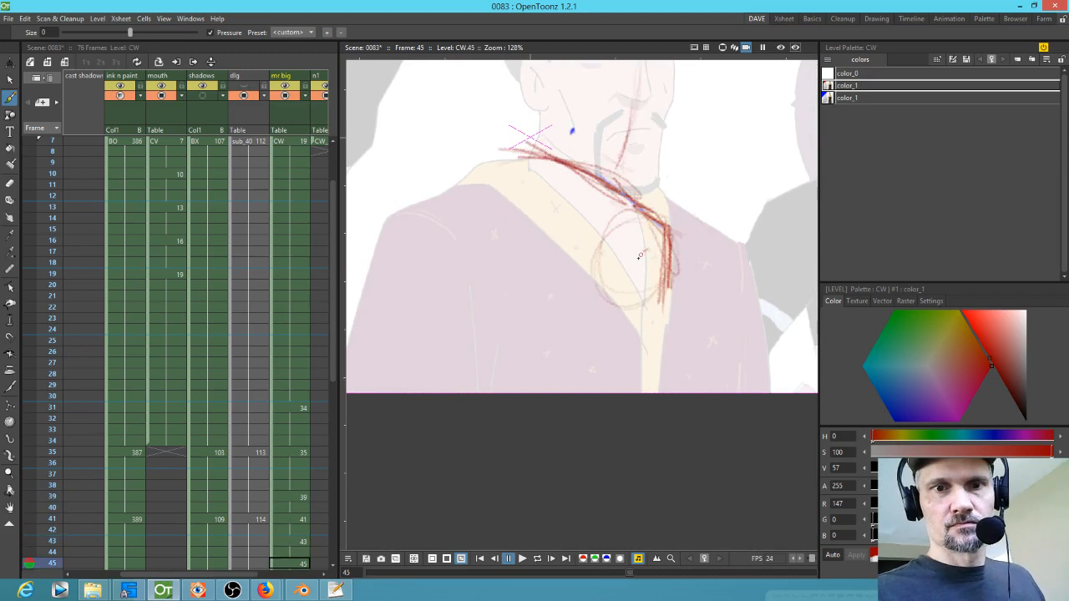
Step: Sketch red lines at the right shoulder tip on drawing 47
{"action": "key", "text": "period"}
{"action": "key", "text": "period"}
{"action": "left_click_drag", "start_coordinate": [771, 201], "coordinate": [756, 228]}
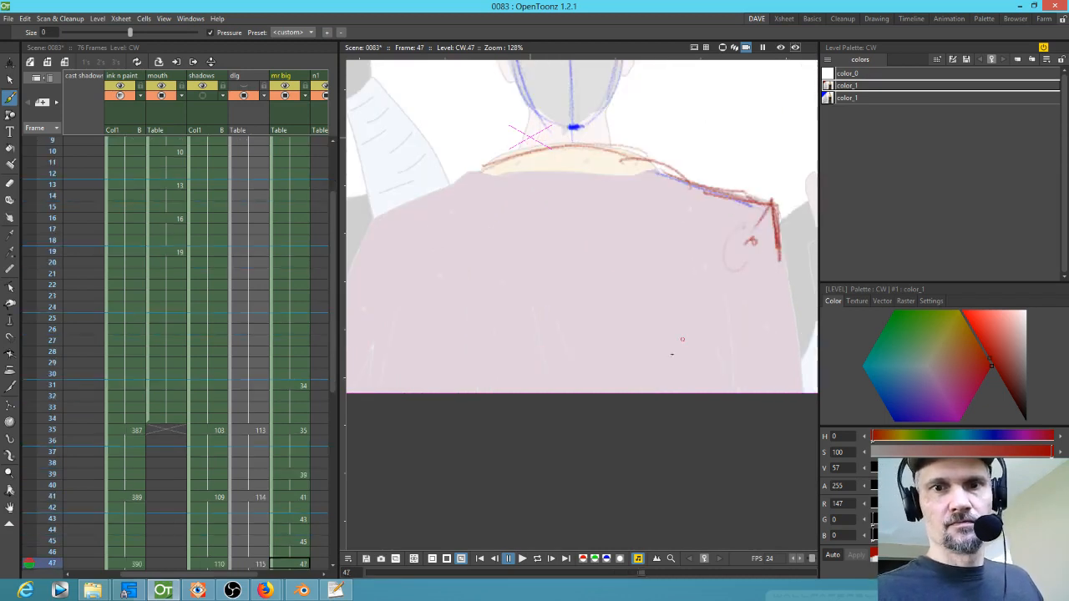
{"action": "left_click_drag", "start_coordinate": [471, 179], "coordinate": [397, 212]}
{"action": "left_click_drag", "start_coordinate": [481, 257], "coordinate": [598, 258]}
{"action": "left_click_drag", "start_coordinate": [503, 214], "coordinate": [418, 393]}
{"action": "key", "text": "period"}
{"action": "key", "text": "comma"}
Step: Sketch the right-hand sleeve edge in red on drawing 43
{"action": "key", "text": "comma"}
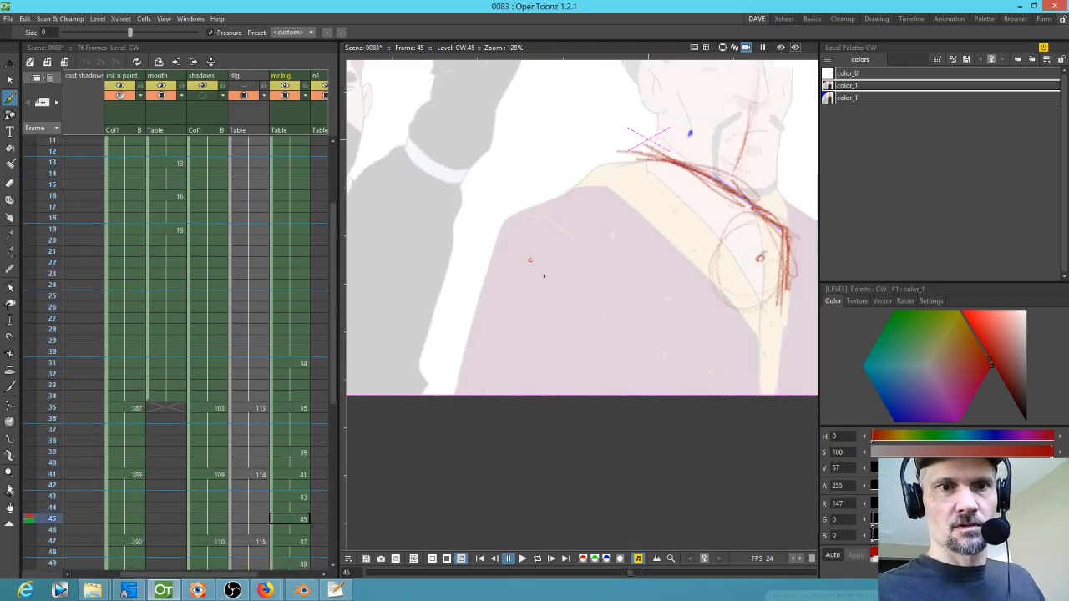
Step: Sketch the left-hand sleeve edge in red on drawing 45
{"action": "left_click_drag", "start_coordinate": [672, 269], "coordinate": [638, 270]}
{"action": "mouse_move", "coordinate": [579, 165]}
{"action": "left_mouse_down"}
{"action": "mouse_move", "coordinate": [505, 214]}
{"action": "mouse_move", "coordinate": [451, 388]}
{"action": "left_mouse_up"}
{"action": "mouse_move", "coordinate": [523, 197]}
{"action": "left_mouse_down"}
{"action": "mouse_move", "coordinate": [473, 231]}
{"action": "mouse_move", "coordinate": [454, 358]}
{"action": "left_mouse_up"}
{"action": "key", "text": "comma"}
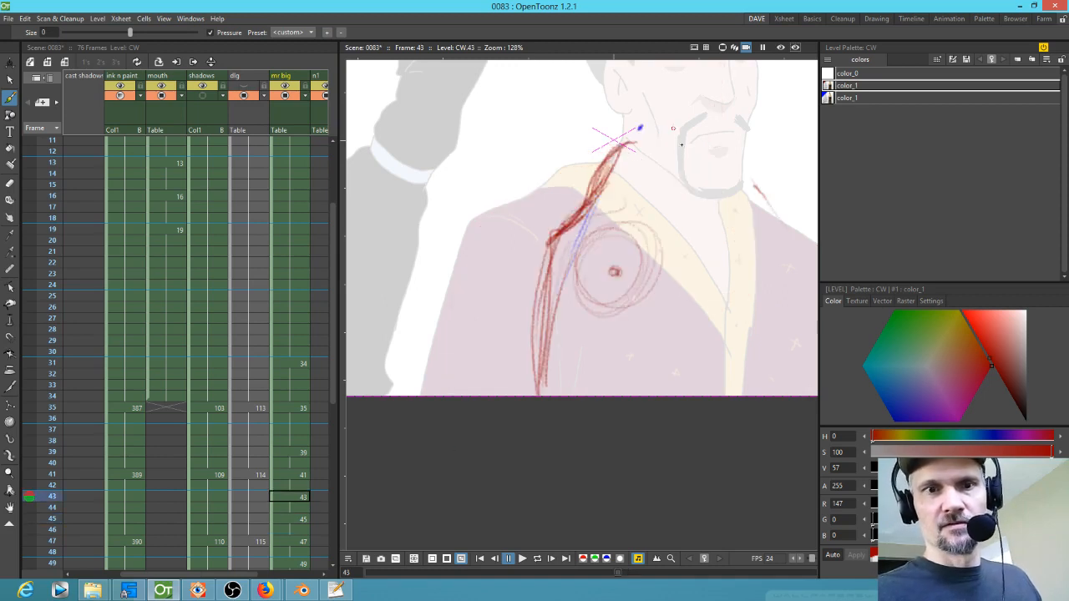
{"action": "left_click_drag", "start_coordinate": [768, 264], "coordinate": [636, 260]}
{"action": "mouse_move", "coordinate": [645, 192]}
{"action": "left_mouse_down"}
{"action": "mouse_move", "coordinate": [693, 300]}
{"action": "mouse_move", "coordinate": [688, 382]}
{"action": "left_mouse_up"}
{"action": "left_click_drag", "start_coordinate": [665, 223], "coordinate": [685, 391]}
{"action": "left_click_drag", "start_coordinate": [668, 254], "coordinate": [685, 359]}
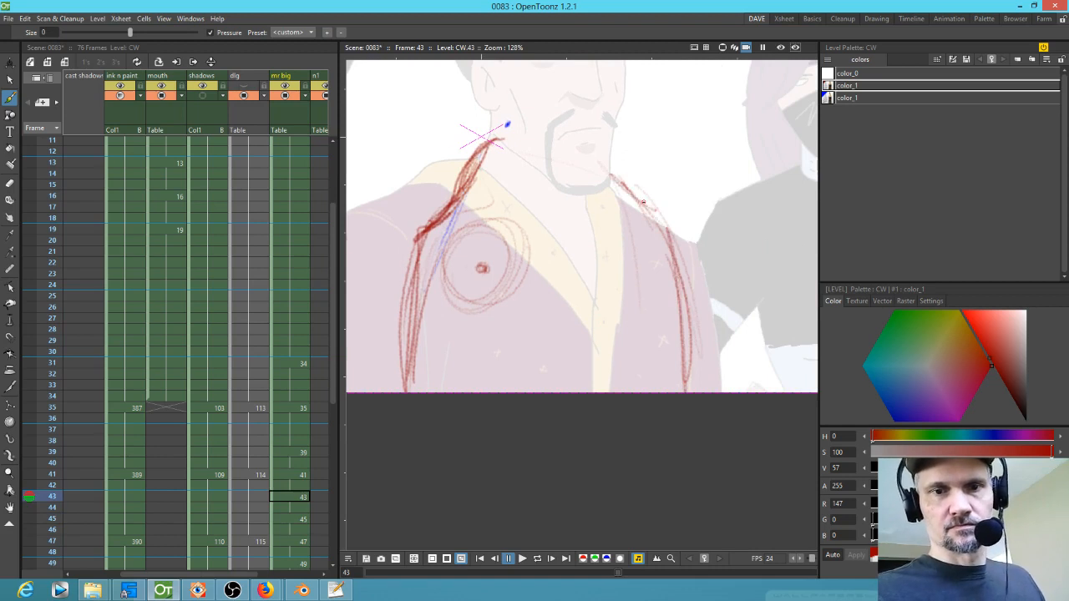
Step: Draw a red vertical centre line down the robe on drawing 35
{"action": "key", "text": "period"}
{"action": "key", "text": "comma"}
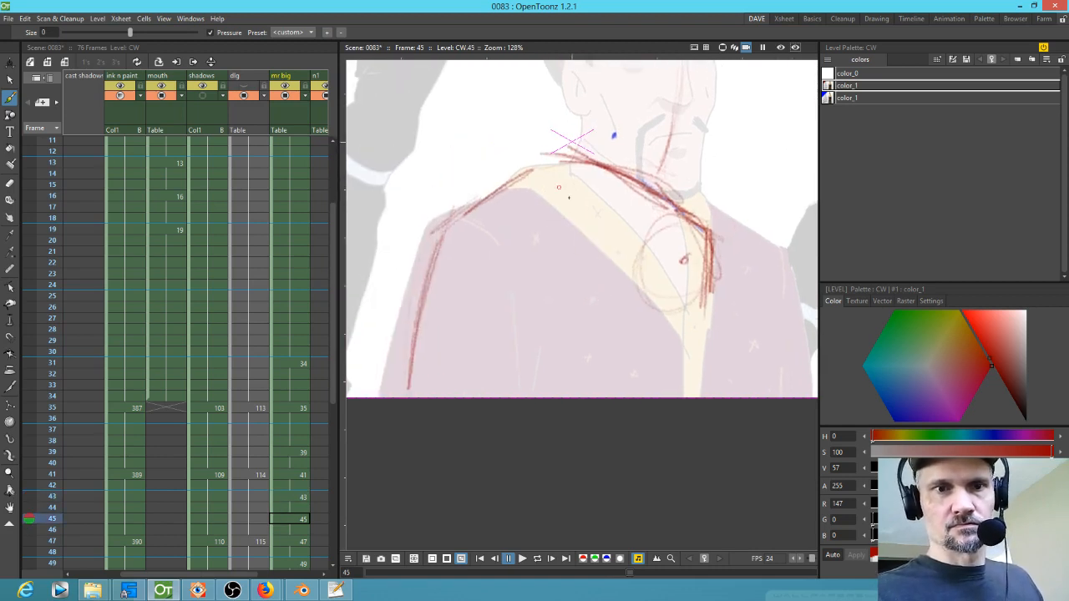
{"action": "key", "text": "comma"}
{"action": "key", "text": "comma"}
{"action": "key", "text": "comma"}
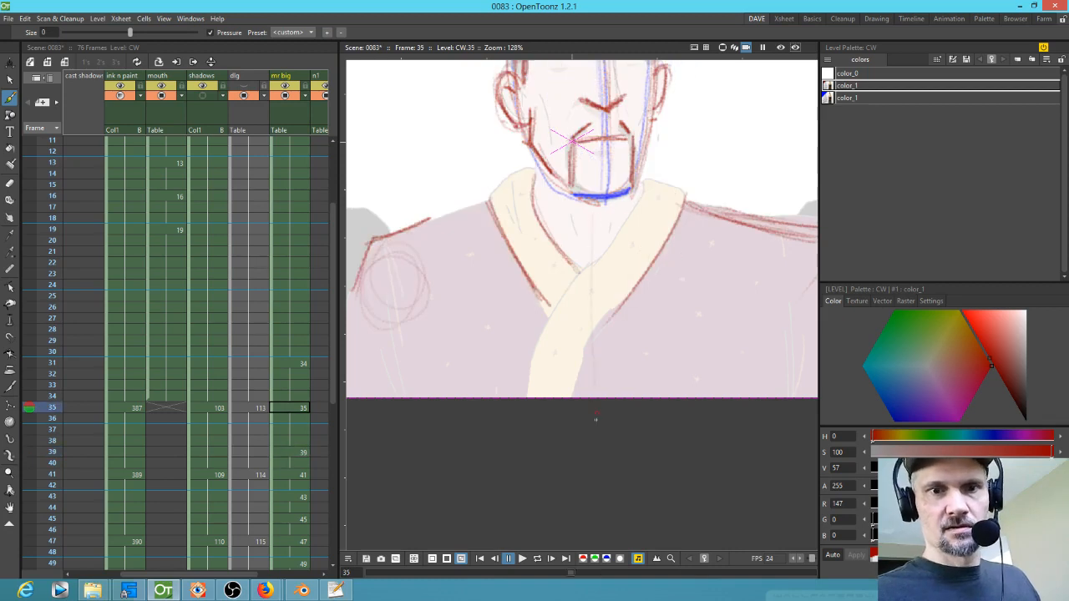
{"action": "key", "text": "period"}
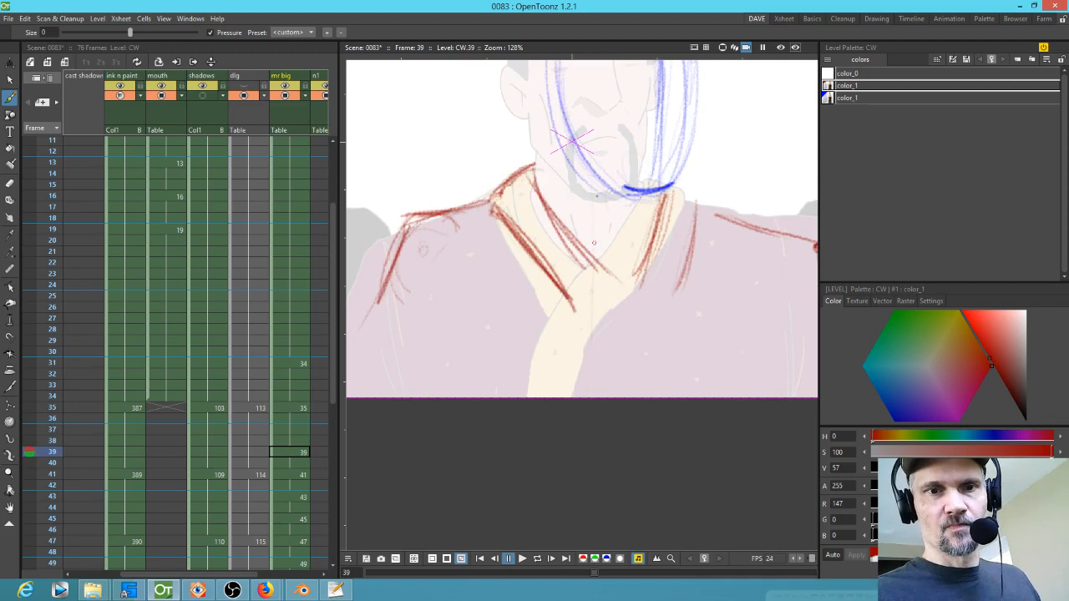
{"action": "key", "text": "comma"}
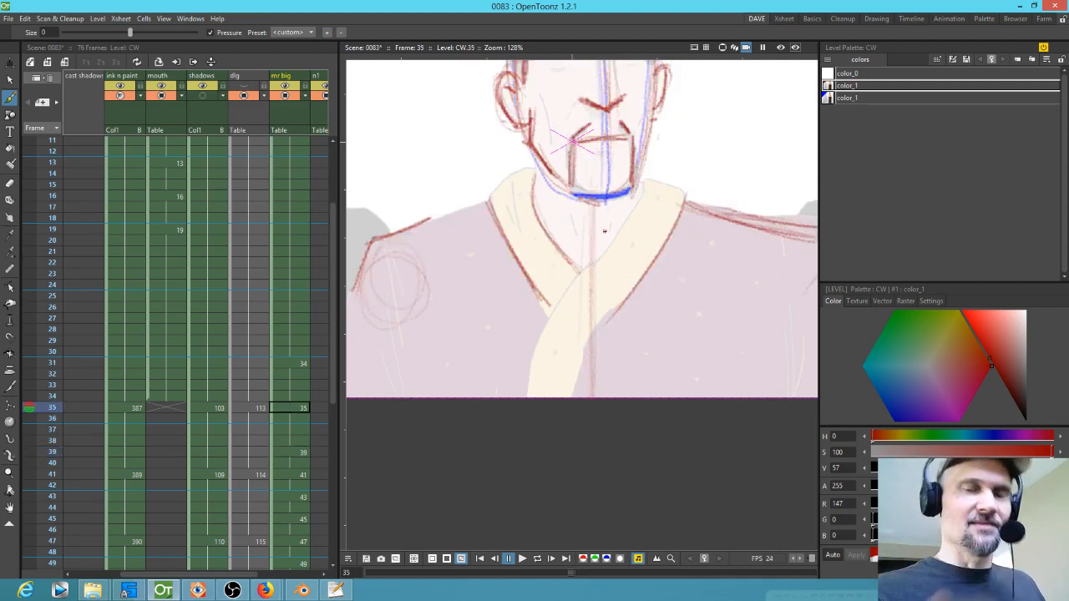
{"action": "left_click_drag", "start_coordinate": [591, 214], "coordinate": [589, 390]}
Step: Draw red centre lines down the robe on drawings 39 and 41
{"action": "key", "text": "comma"}
{"action": "key", "text": "period"}
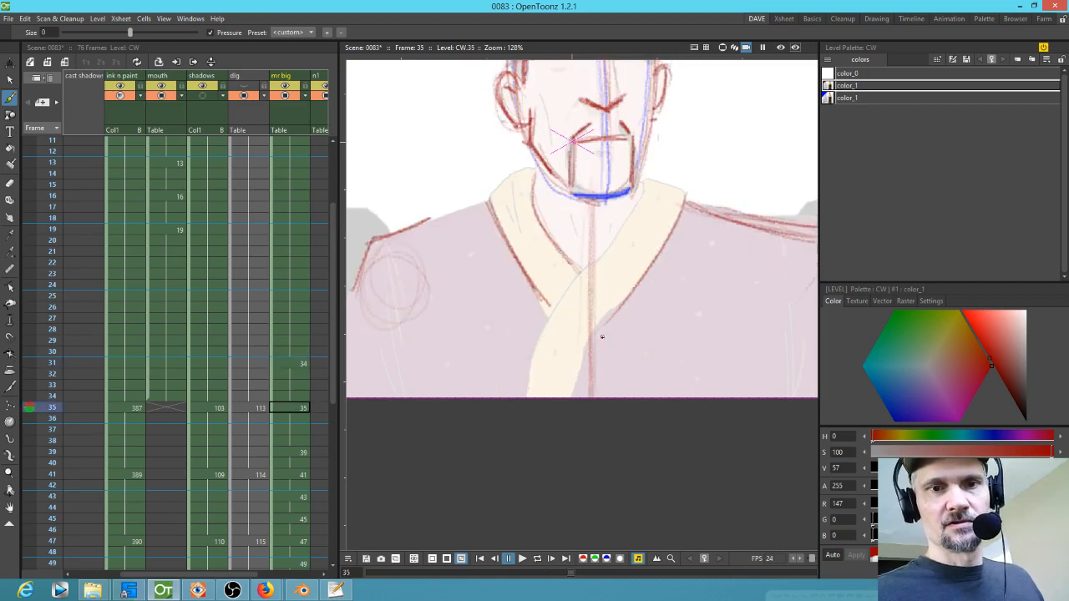
{"action": "key", "text": "period"}
{"action": "left_click_drag", "start_coordinate": [583, 228], "coordinate": [570, 378]}
{"action": "key", "text": "period"}
{"action": "left_click_drag", "start_coordinate": [601, 167], "coordinate": [603, 394]}
{"action": "left_click_drag", "start_coordinate": [595, 202], "coordinate": [600, 341]}
Step: Draw red centre and robe fold lines on drawings 43 and 45
{"action": "key", "text": "period"}
{"action": "left_click_drag", "start_coordinate": [601, 164], "coordinate": [612, 356]}
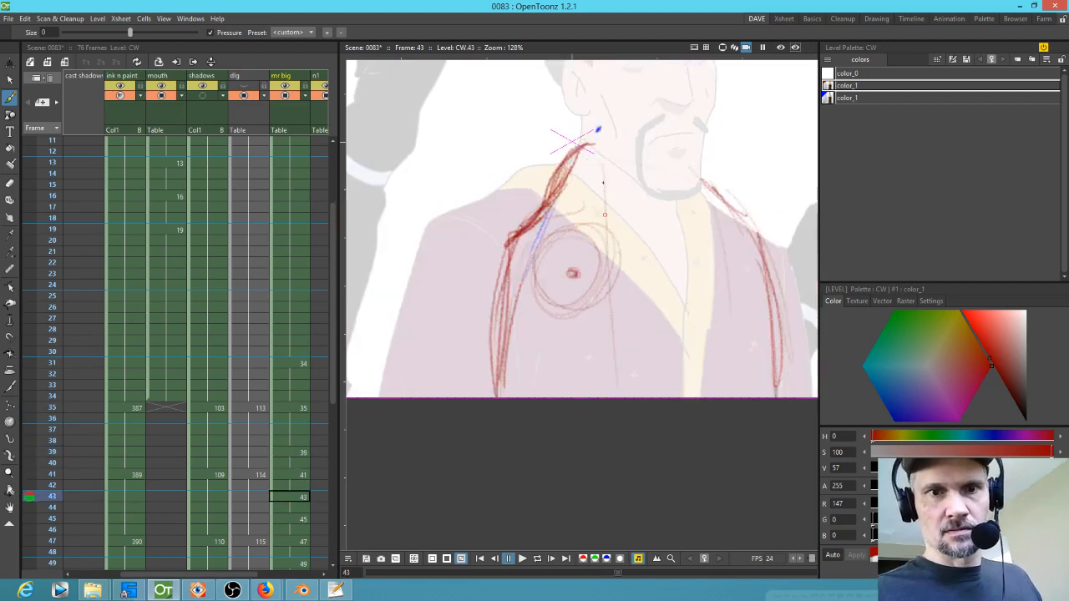
{"action": "left_click_drag", "start_coordinate": [604, 214], "coordinate": [608, 375]}
{"action": "key", "text": "period"}
{"action": "left_click_drag", "start_coordinate": [558, 184], "coordinate": [529, 393]}
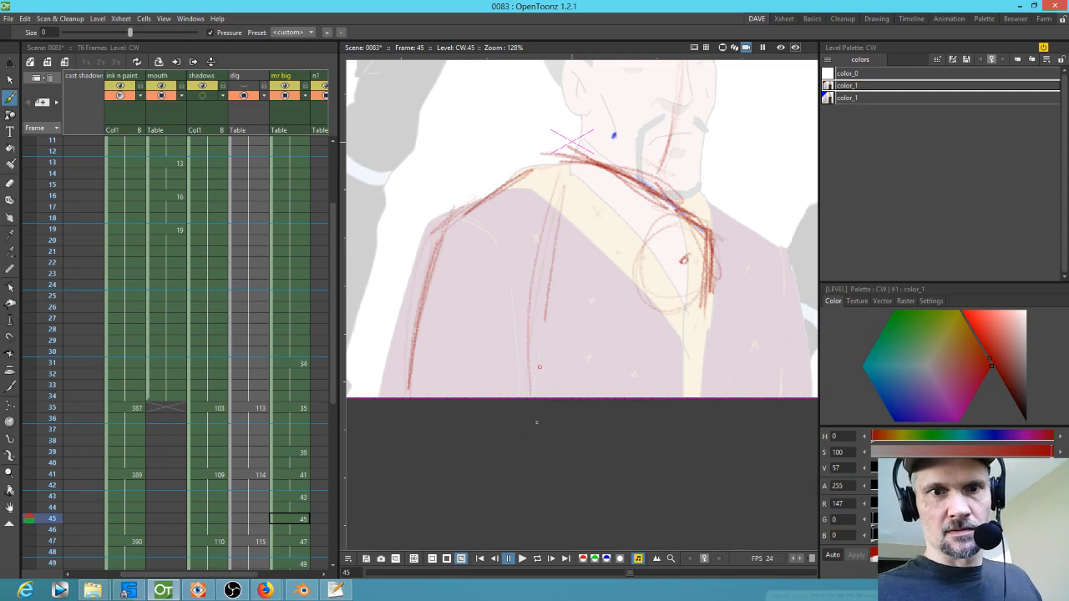
{"action": "left_click_drag", "start_coordinate": [556, 232], "coordinate": [538, 396]}
{"action": "left_click_drag", "start_coordinate": [588, 179], "coordinate": [557, 396]}
{"action": "left_click_drag", "start_coordinate": [589, 184], "coordinate": [549, 396]}
Step: Add a red centre line down the back on drawing 47
{"action": "key", "text": "period"}
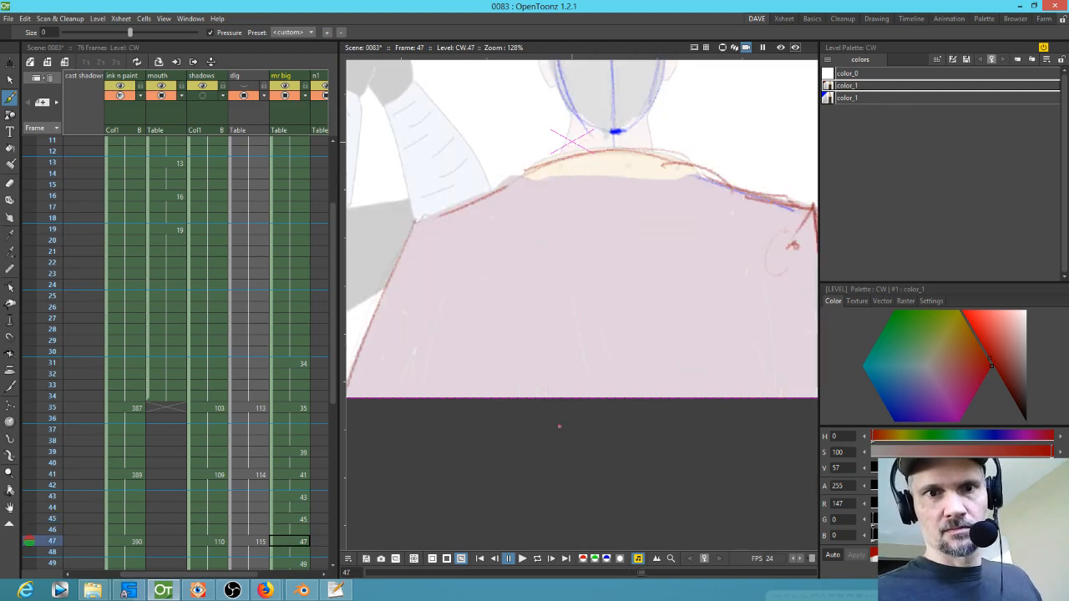
{"action": "left_click_drag", "start_coordinate": [598, 169], "coordinate": [602, 393]}
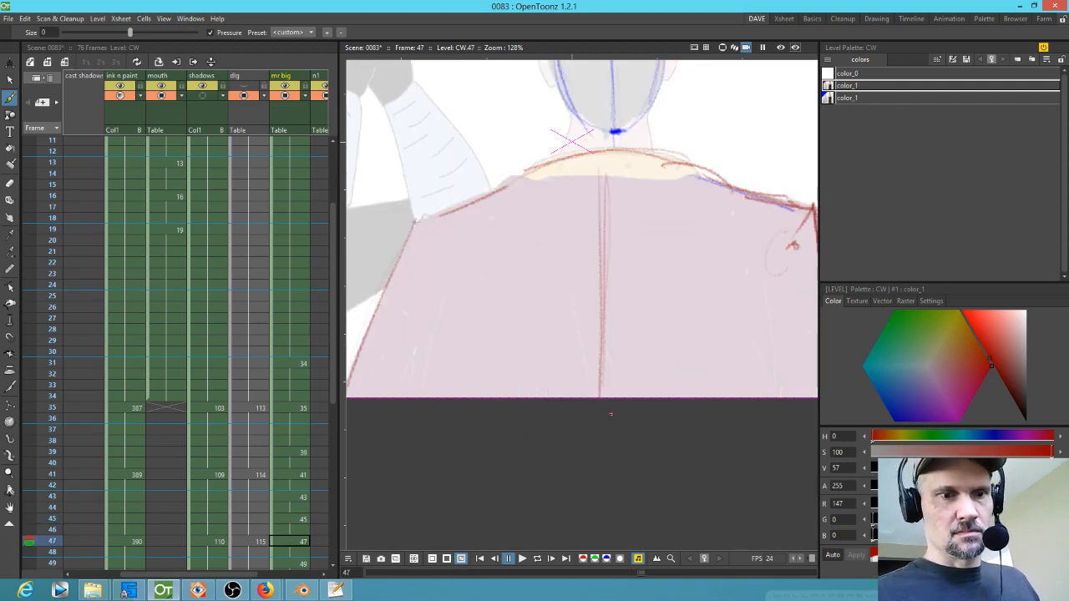
{"action": "key", "text": "comma"}
{"action": "key", "text": "comma"}
{"action": "key", "text": "comma"}
{"action": "key", "text": "comma"}
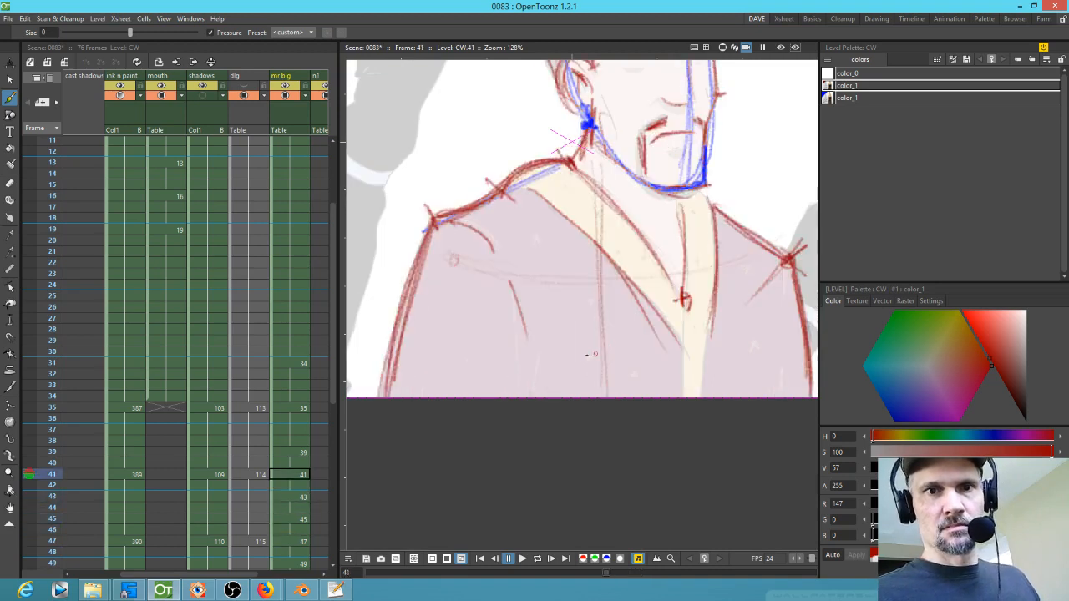
Step: Flip through drawings 35 to 47 to review the roughed-out shoulders and centre lines
{"action": "scroll", "coordinate": [572, 142], "scroll_direction": "down", "scroll_amount": 2}
{"action": "key", "text": "period"}
{"action": "key", "text": "period"}
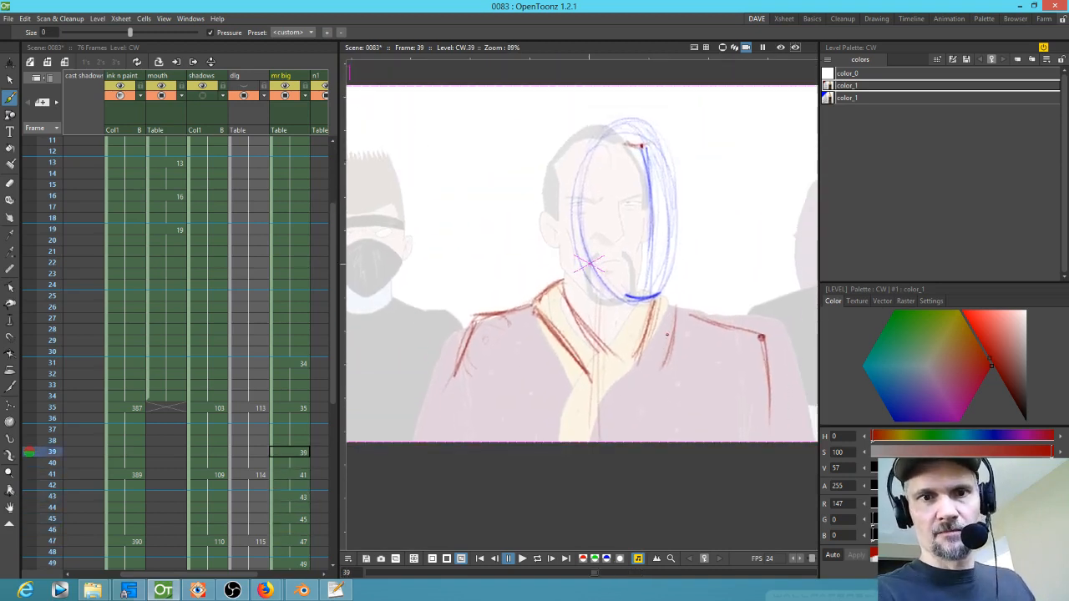
{"action": "key", "text": "period"}
{"action": "key", "text": "period"}
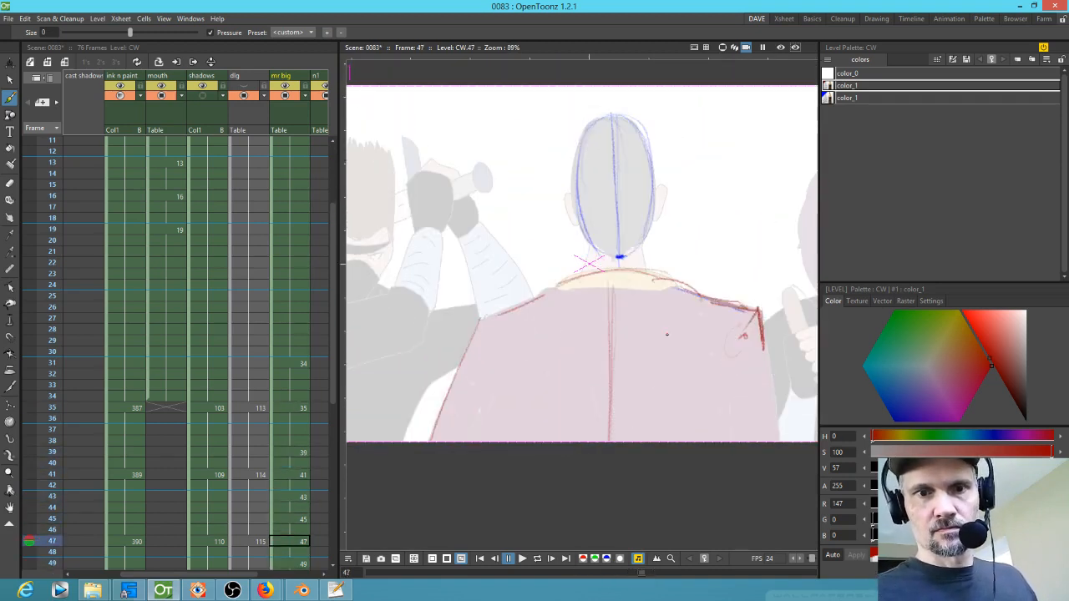
{"action": "key", "text": "comma"}
{"action": "key", "text": "comma"}
{"action": "key", "text": "period"}
{"action": "key", "text": "period"}
{"action": "key", "text": "comma"}
{"action": "key", "text": "comma"}
{"action": "key", "text": "comma"}
{"action": "key", "text": "comma"}
{"action": "key", "text": "comma"}
{"action": "key", "text": "comma"}
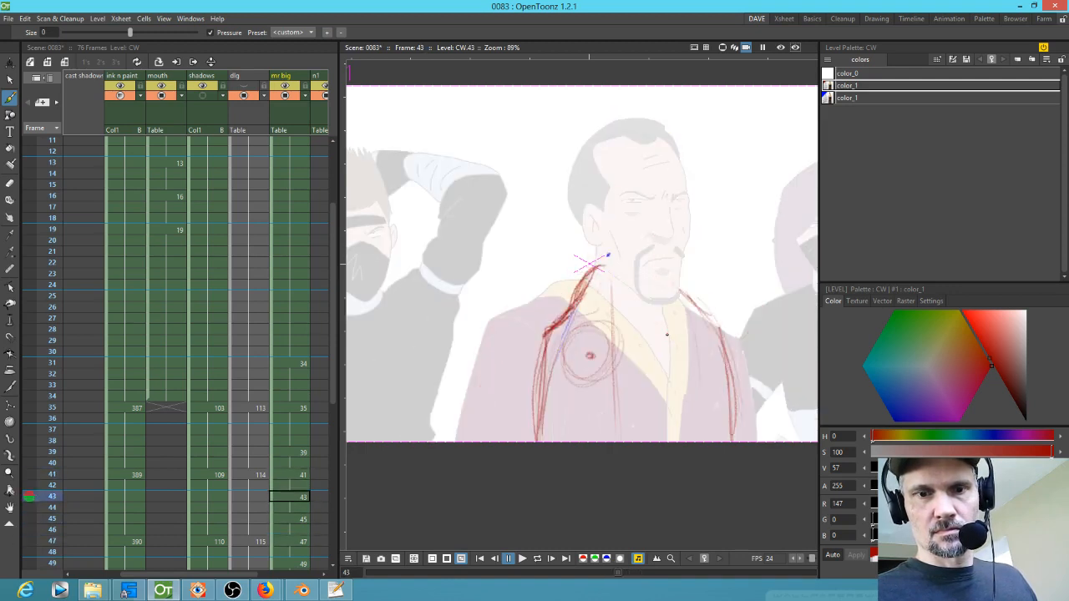
{"action": "key", "text": "comma"}
{"action": "key", "text": "comma"}
{"action": "key", "text": "comma"}
{"action": "key", "text": "comma"}
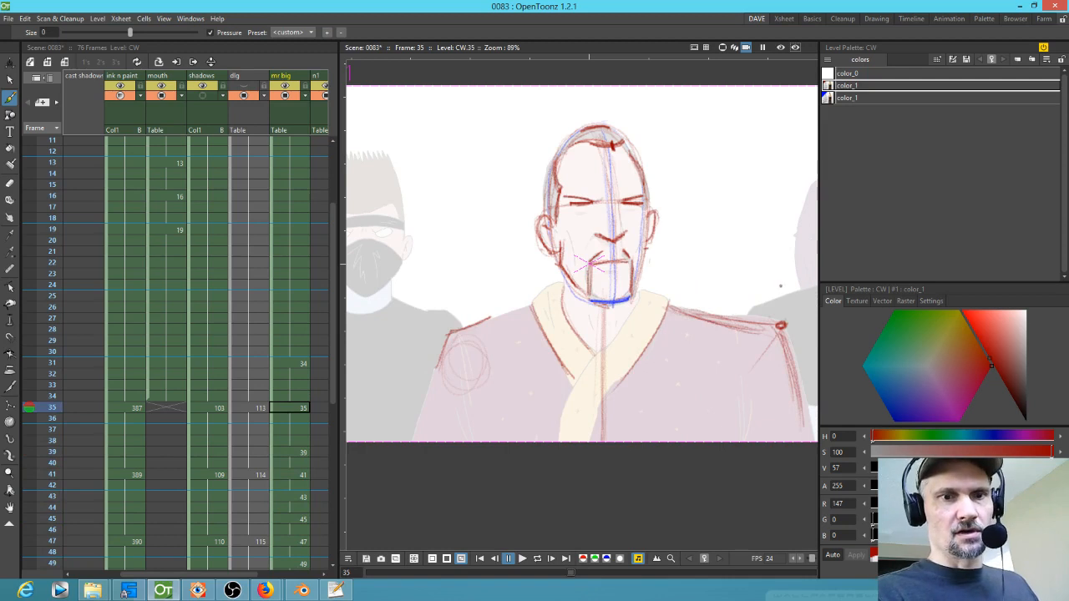
Step: Play back the scene from frame 21 to preview the in-betweens
{"action": "scroll", "coordinate": [555, 308], "scroll_direction": "down", "scroll_amount": 2}
{"action": "scroll", "coordinate": [52, 213], "scroll_direction": "down", "scroll_amount": 3}
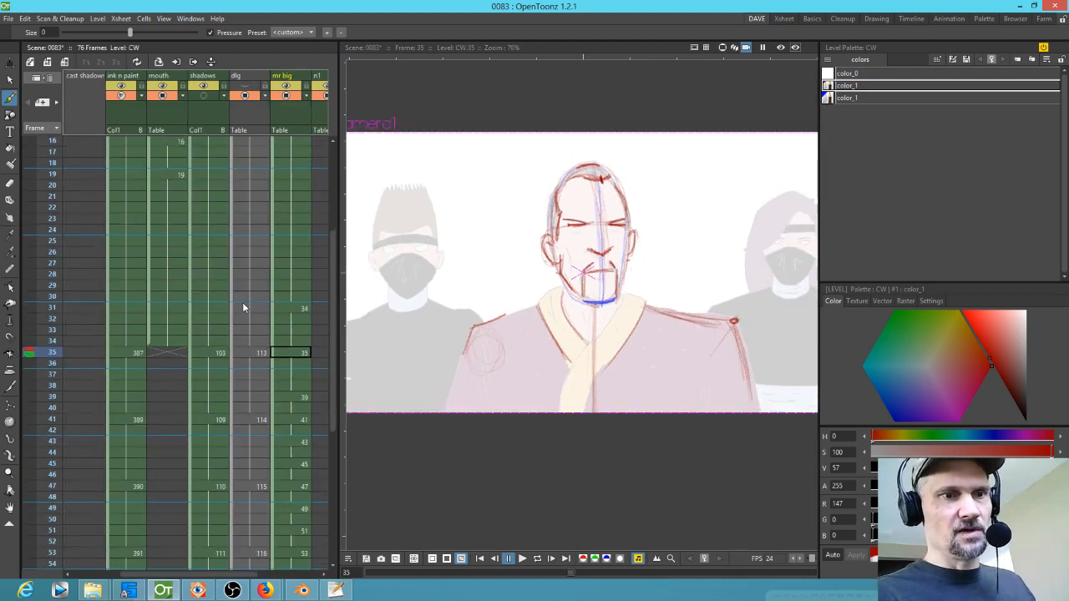
{"action": "left_click", "coordinate": [46, 198]}
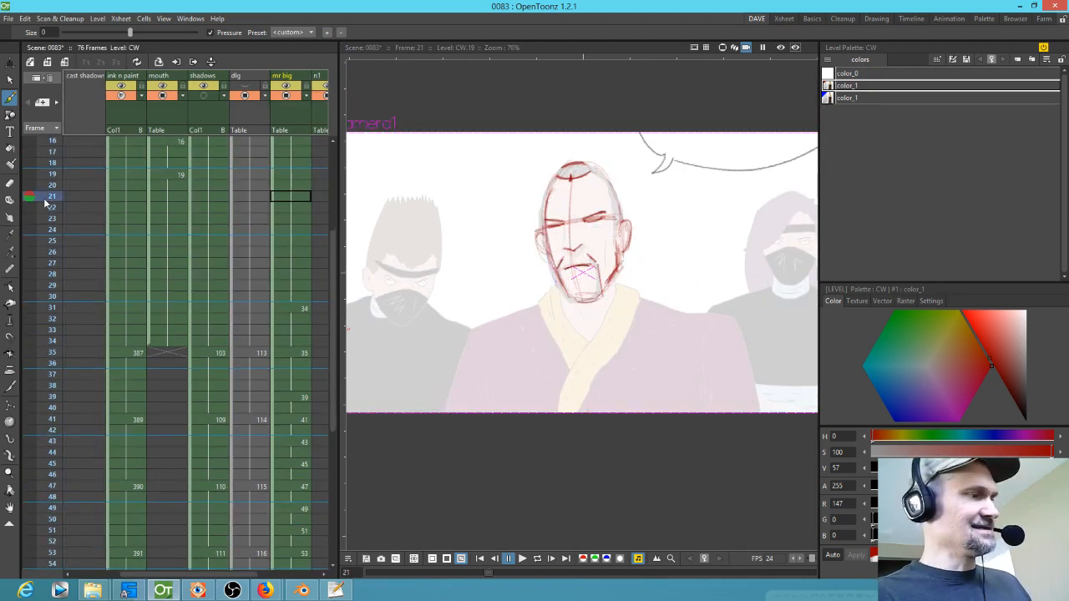
{"action": "key", "text": "p"}
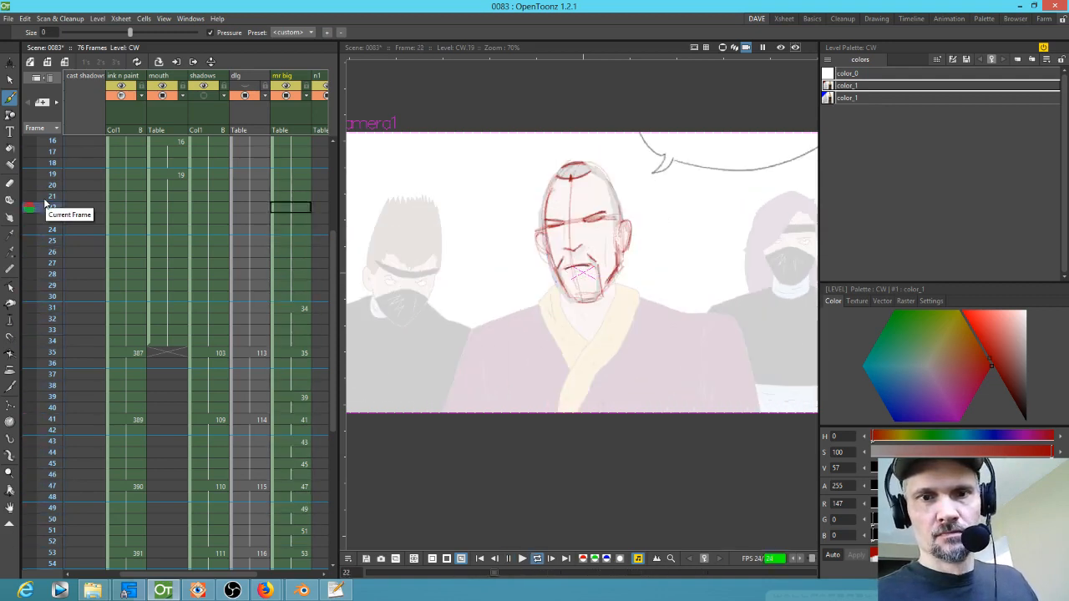
{"action": "key", "text": "p"}
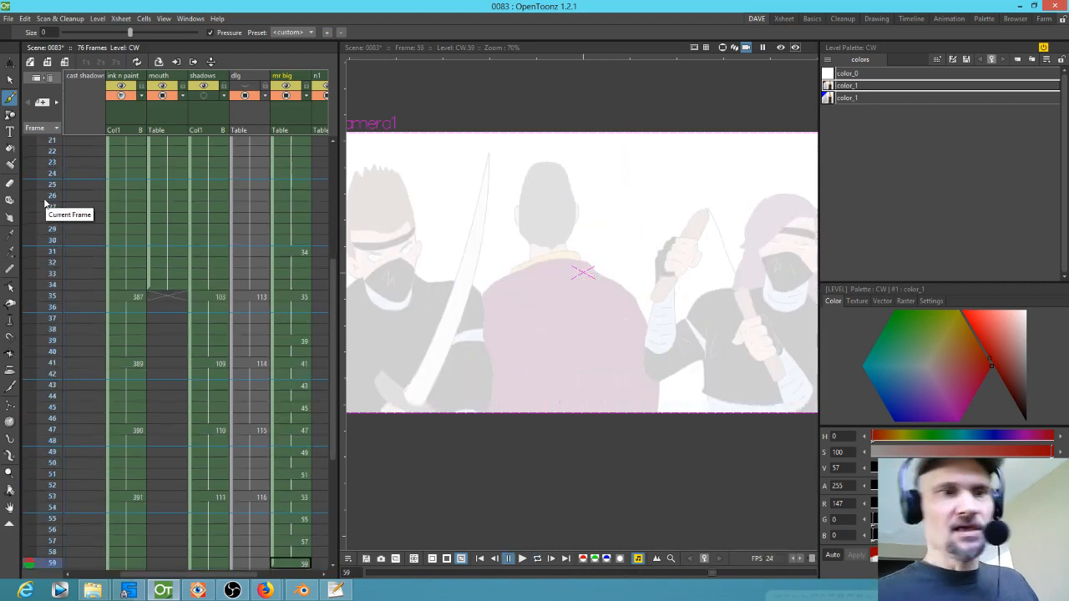
Step: Flip back and forth through drawings 39 to 47 to compare the shoulder and collar sketches
{"action": "left_click", "coordinate": [305, 362]}
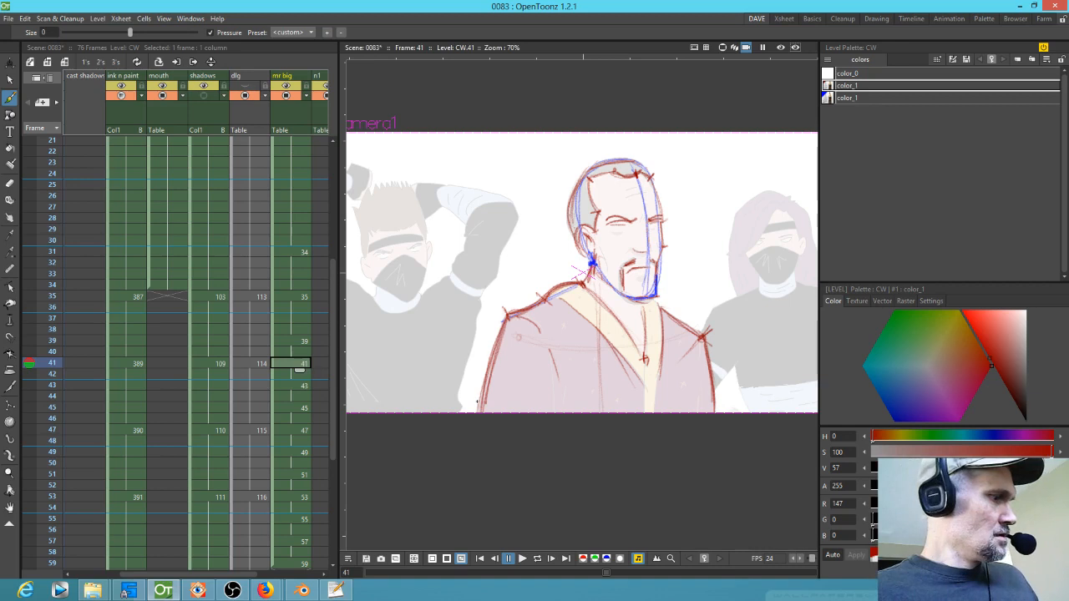
{"action": "key", "text": "period"}
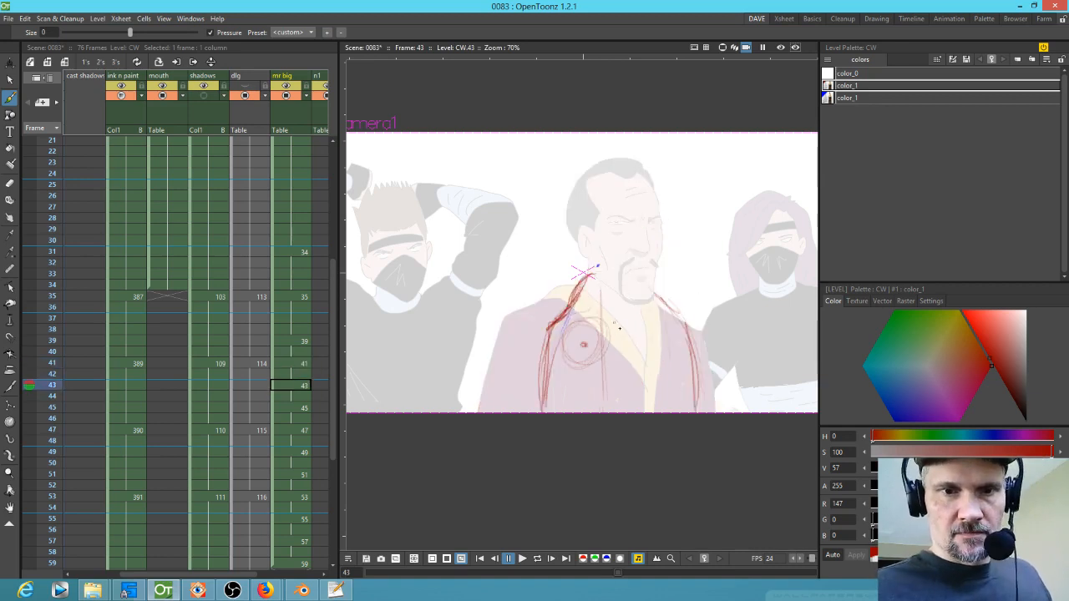
{"action": "key", "text": "comma"}
{"action": "key", "text": "period"}
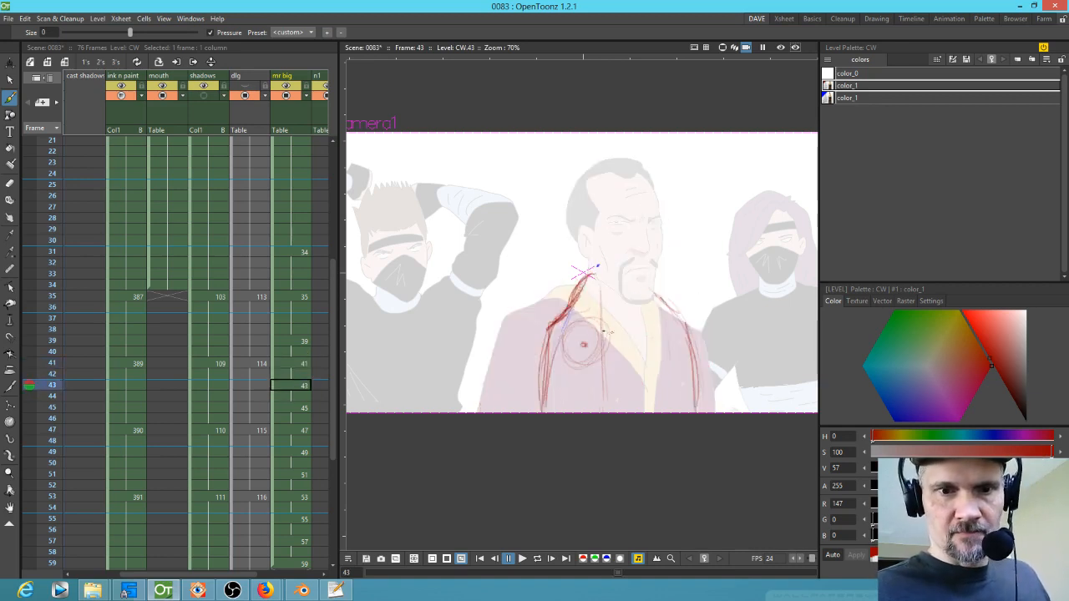
{"action": "key", "text": "period"}
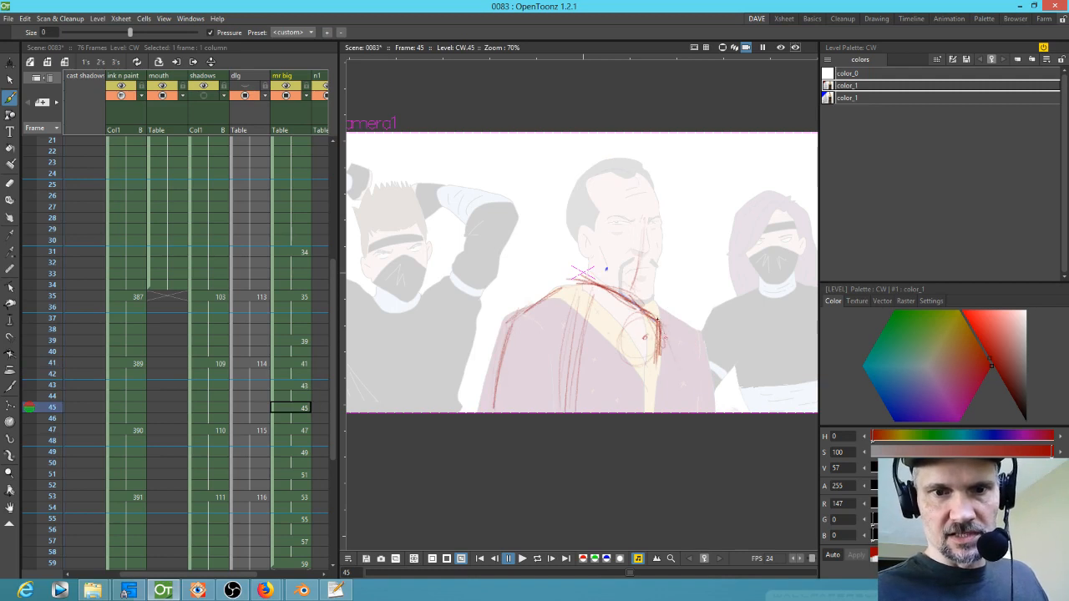
{"action": "key", "text": "period"}
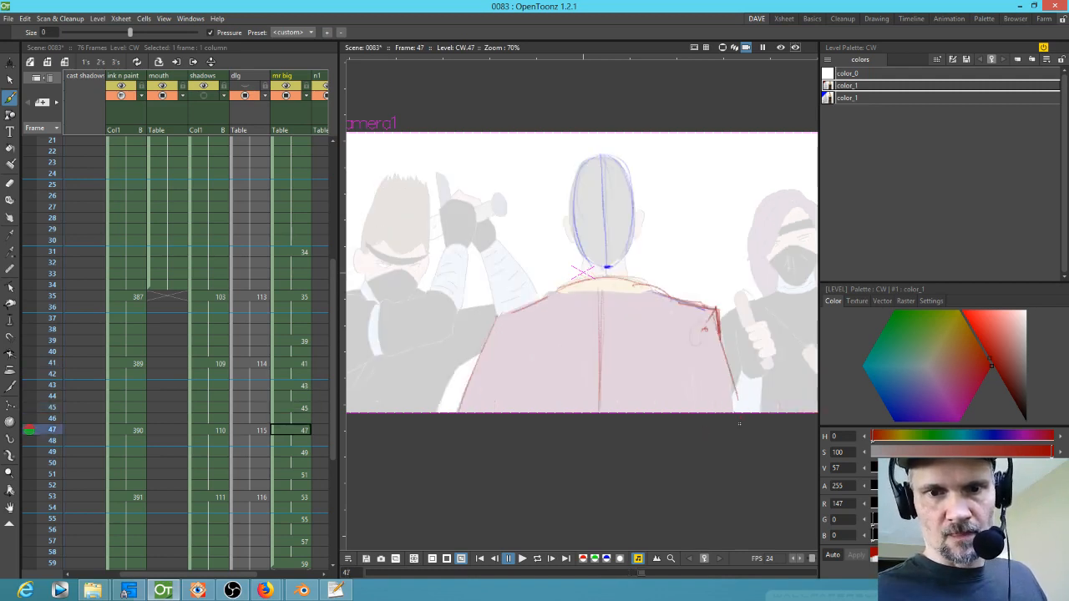
{"action": "key", "text": "comma"}
{"action": "key", "text": "comma"}
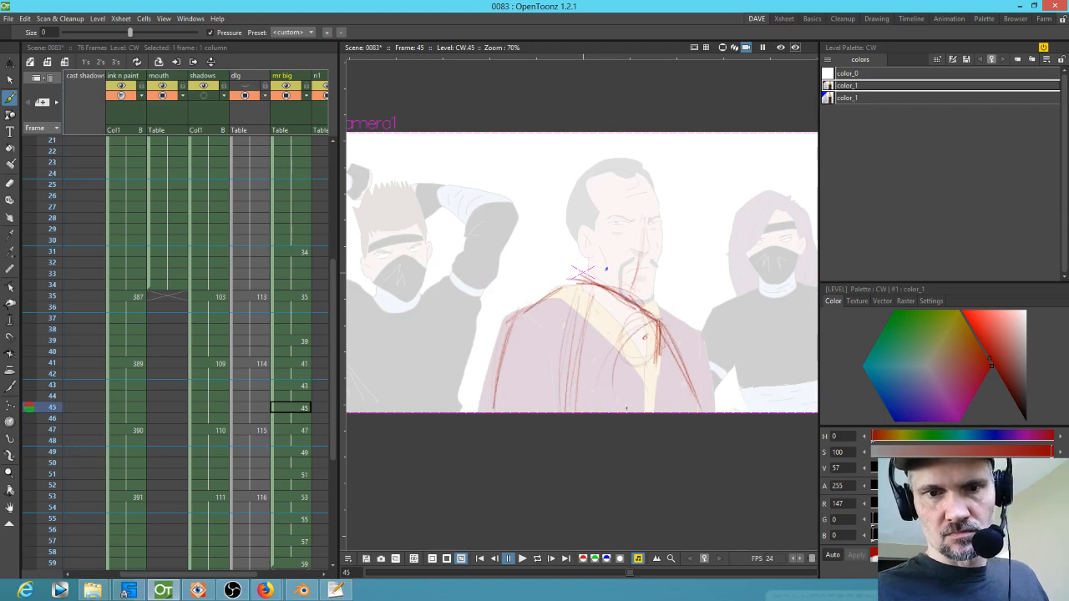
{"action": "key", "text": "comma"}
{"action": "key", "text": "comma"}
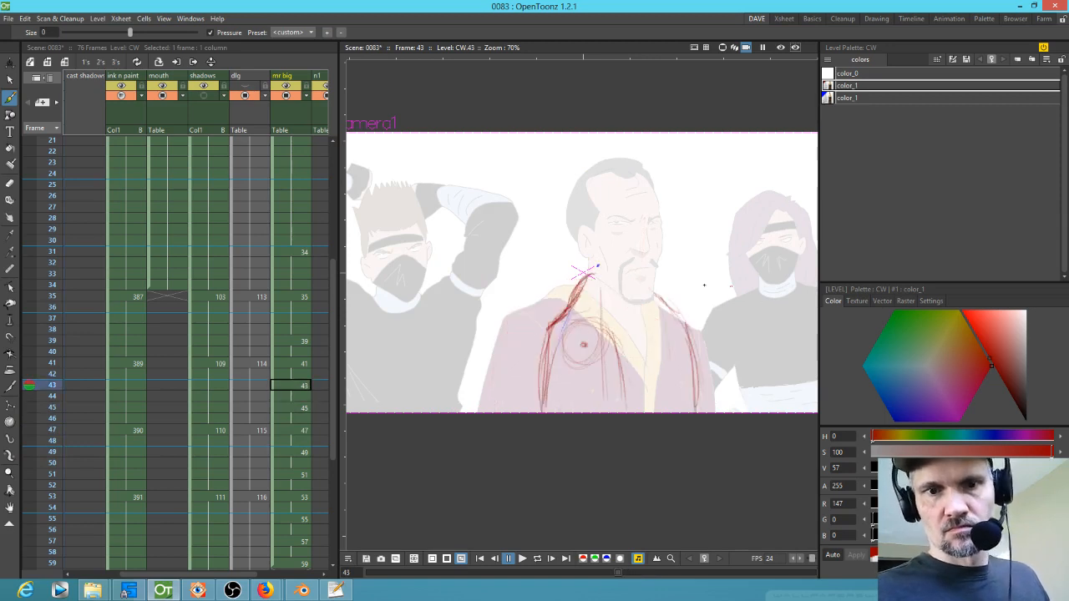
{"action": "key", "text": "comma"}
{"action": "key", "text": "comma"}
{"action": "key", "text": "comma"}
{"action": "key", "text": "comma"}
{"action": "key", "text": "period"}
{"action": "key", "text": "period"}
{"action": "key", "text": "period"}
{"action": "key", "text": "period"}
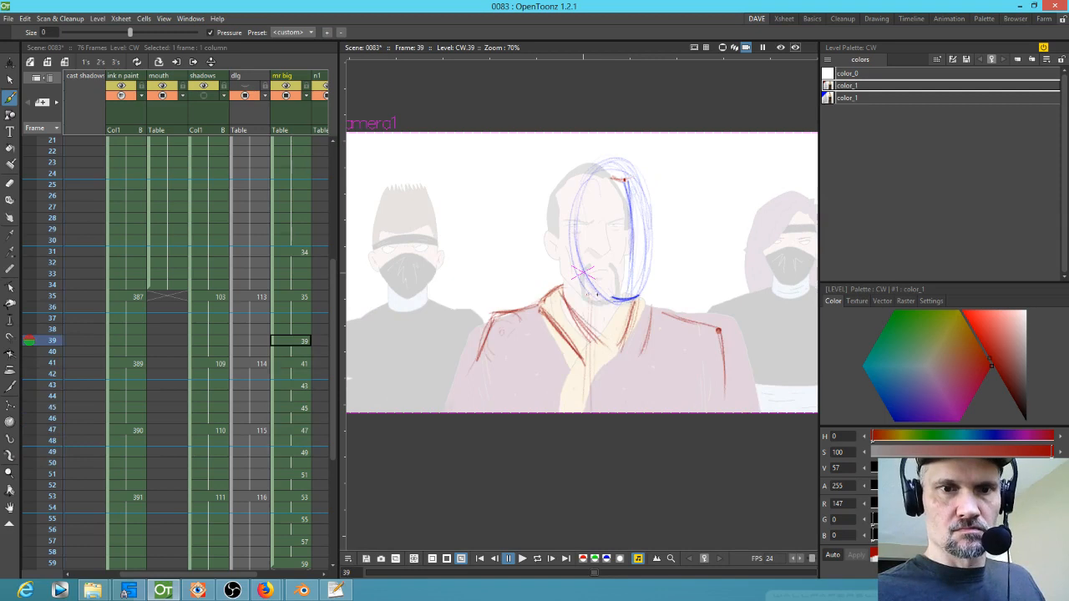
{"action": "mouse_move", "coordinate": [603, 286]}
{"action": "left_mouse_down"}
{"action": "mouse_move", "coordinate": [671, 365]}
{"action": "mouse_move", "coordinate": [630, 303]}
{"action": "mouse_move", "coordinate": [667, 346]}
{"action": "left_mouse_up"}
{"action": "key", "text": "period"}
{"action": "key", "text": "comma"}
{"action": "key", "text": "period"}
{"action": "key", "text": "comma"}
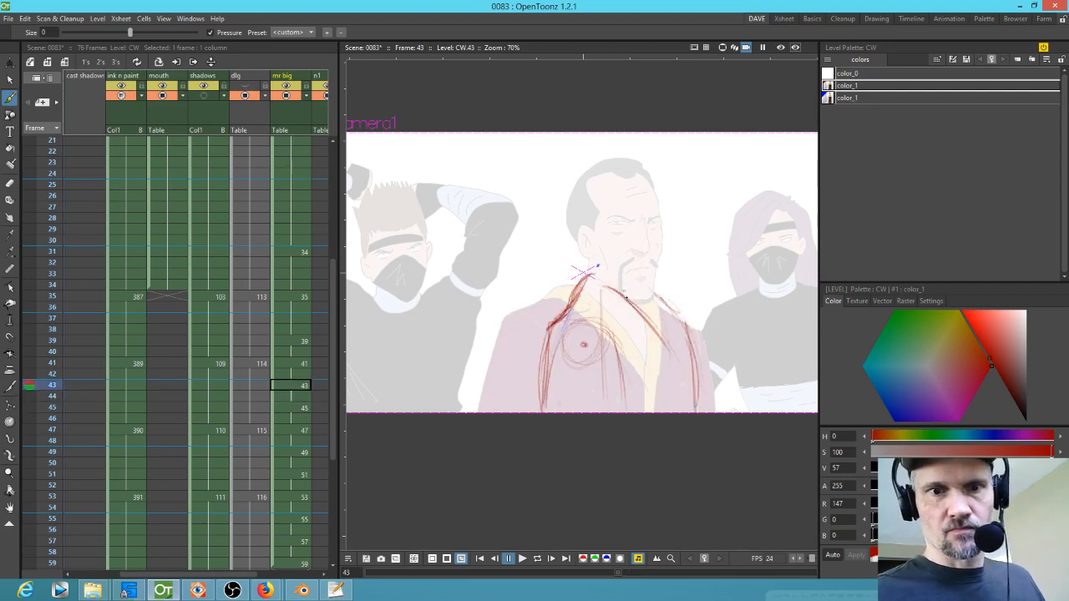
Step: Draw red collar and robe fold lines across the chest on drawing 43
{"action": "mouse_move", "coordinate": [597, 290]}
{"action": "left_mouse_down"}
{"action": "mouse_move", "coordinate": [666, 354]}
{"action": "mouse_move", "coordinate": [635, 331]}
{"action": "mouse_move", "coordinate": [669, 342]}
{"action": "left_mouse_up"}
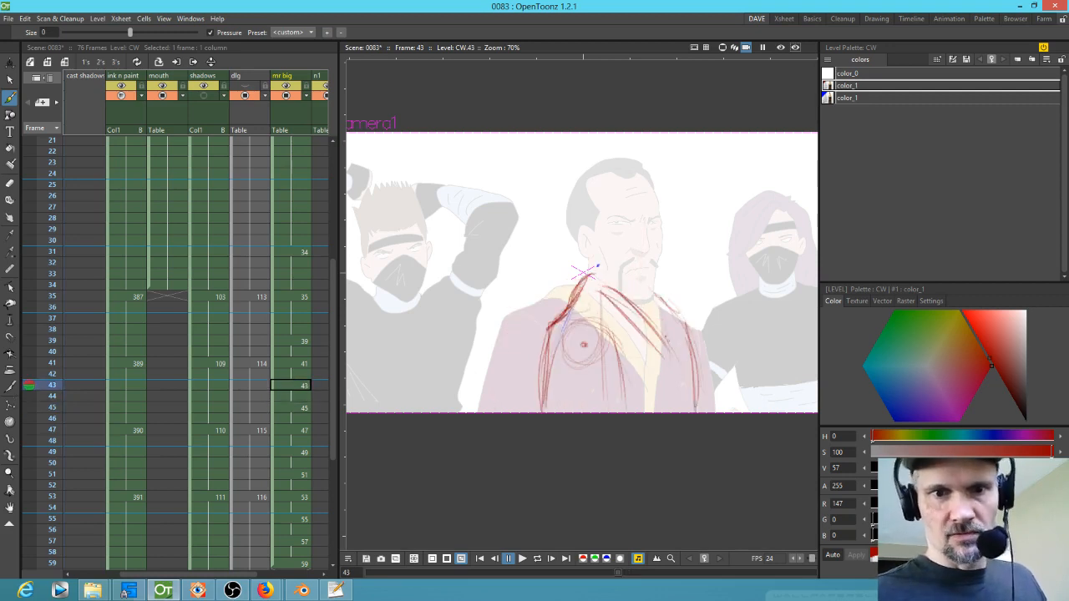
{"action": "left_click_drag", "start_coordinate": [658, 300], "coordinate": [657, 318]}
{"action": "left_click_drag", "start_coordinate": [599, 291], "coordinate": [635, 329]}
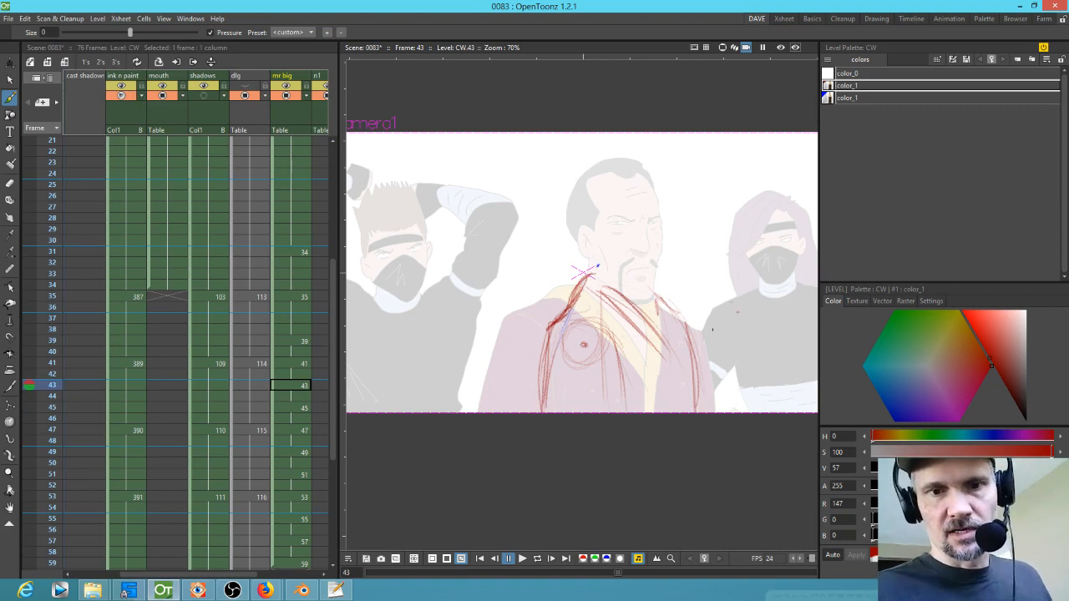
Step: Pick the blue color_1 style, then copy the head construction from drawing 41 and paste it onto drawing 43
{"action": "key", "text": "comma"}
{"action": "key", "text": "comma"}
{"action": "key", "text": "comma"}
{"action": "left_click", "coordinate": [860, 98]}
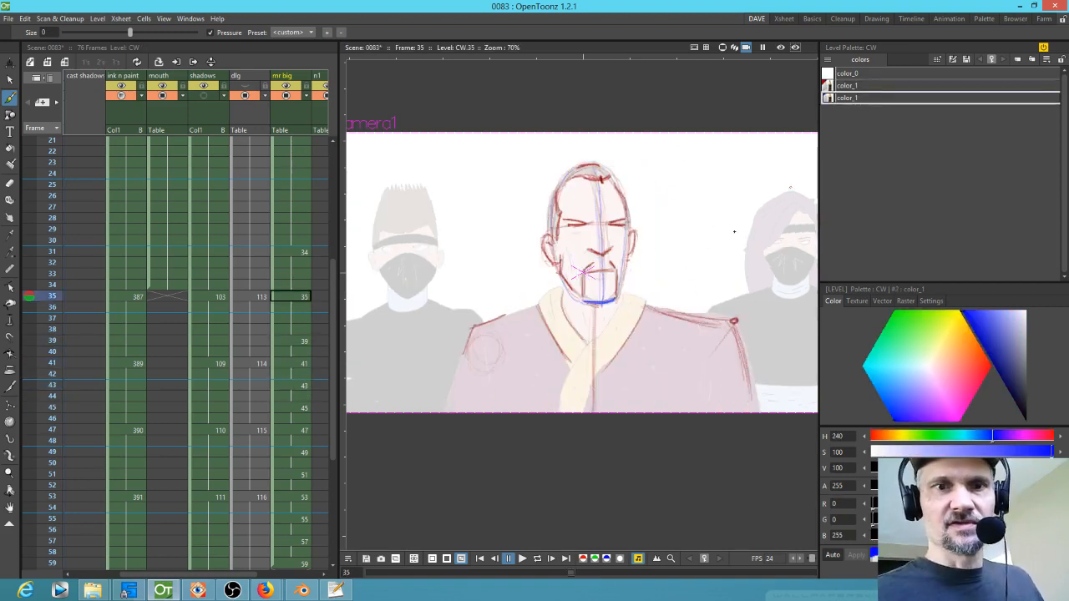
{"action": "key", "text": "period"}
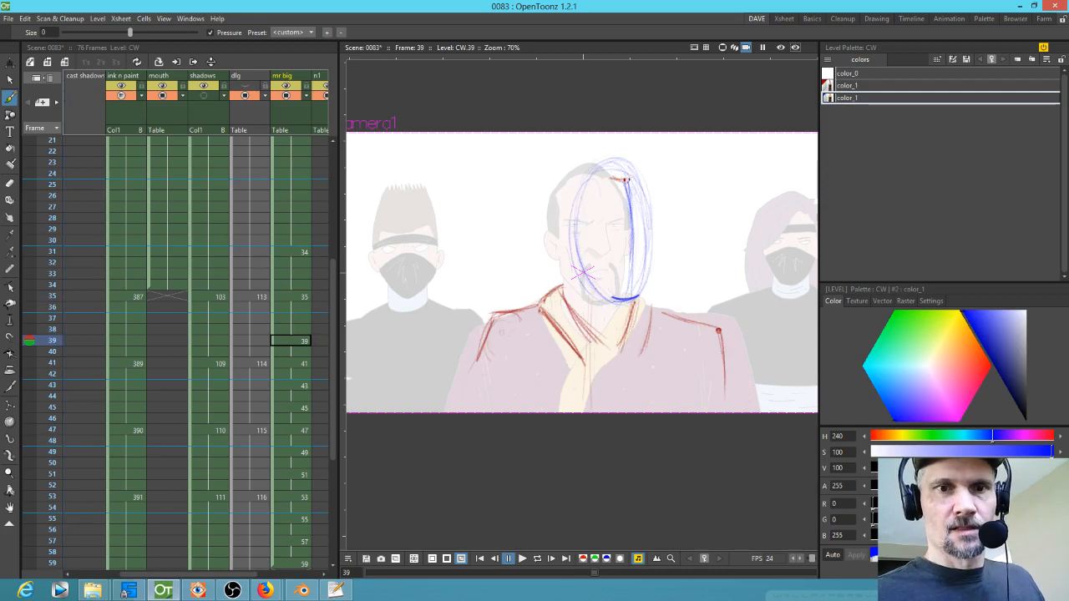
{"action": "key", "text": "s"}
{"action": "mouse_move", "coordinate": [643, 162]}
{"action": "left_mouse_down"}
{"action": "mouse_move", "coordinate": [589, 163]}
{"action": "mouse_move", "coordinate": [605, 323]}
{"action": "mouse_move", "coordinate": [666, 186]}
{"action": "mouse_move", "coordinate": [635, 159]}
{"action": "left_mouse_up"}
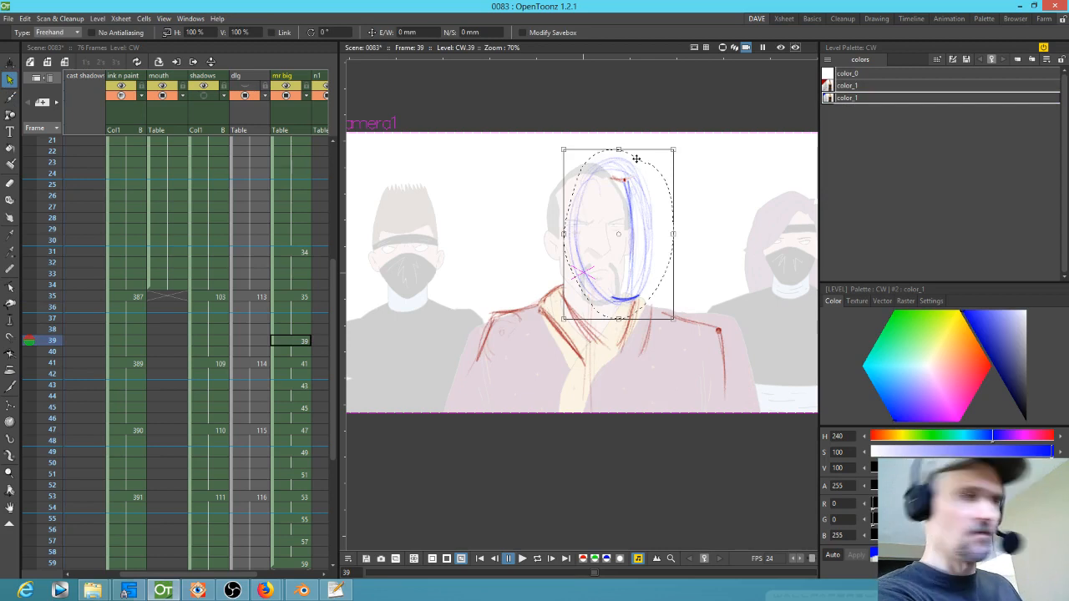
{"action": "key", "text": "period"}
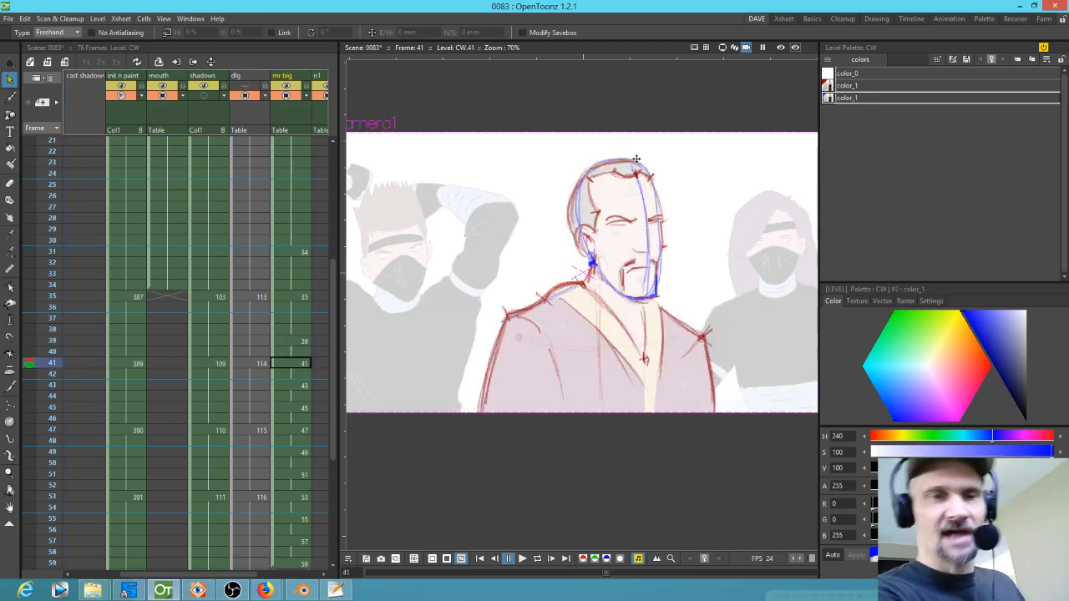
{"action": "mouse_move", "coordinate": [668, 161]}
{"action": "left_mouse_down"}
{"action": "mouse_move", "coordinate": [567, 164]}
{"action": "mouse_move", "coordinate": [561, 249]}
{"action": "mouse_move", "coordinate": [602, 301]}
{"action": "mouse_move", "coordinate": [677, 292]}
{"action": "mouse_move", "coordinate": [667, 165]}
{"action": "left_mouse_up"}
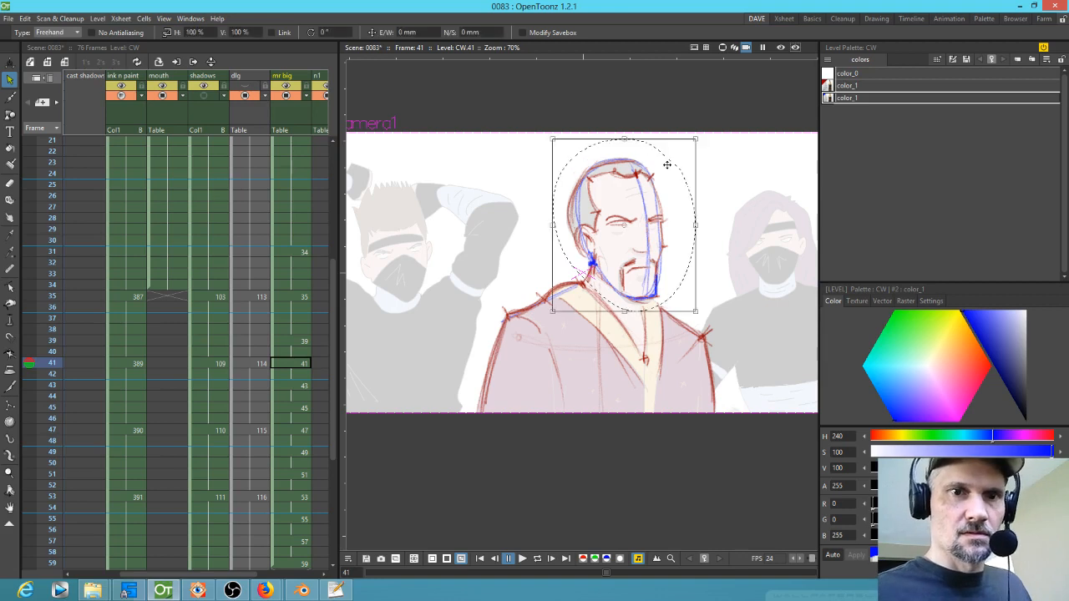
{"action": "key", "text": "period"}
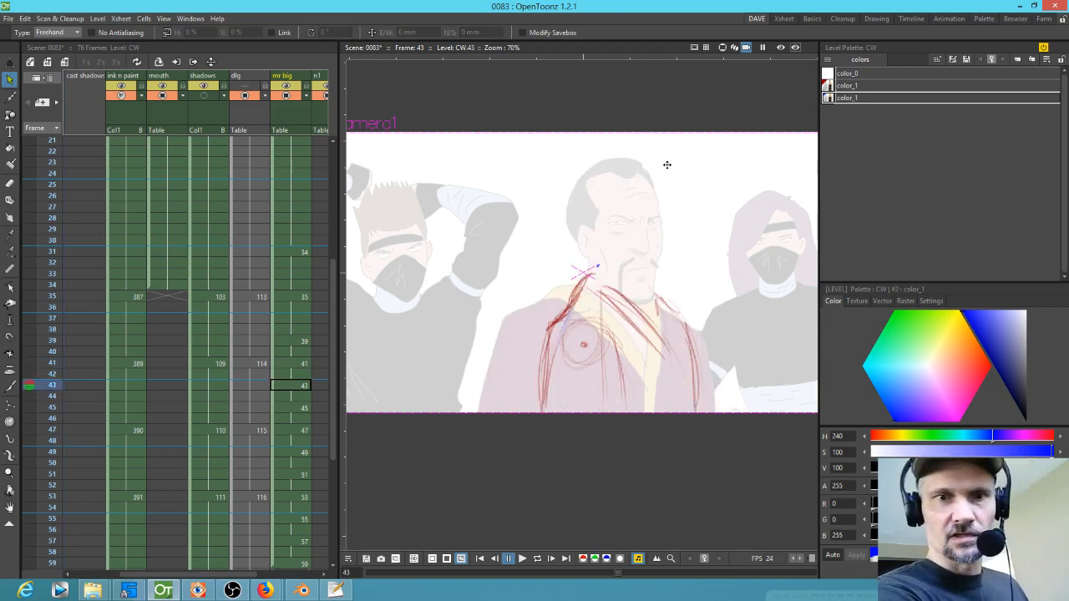
{"action": "key", "text": "ctrl+v"}
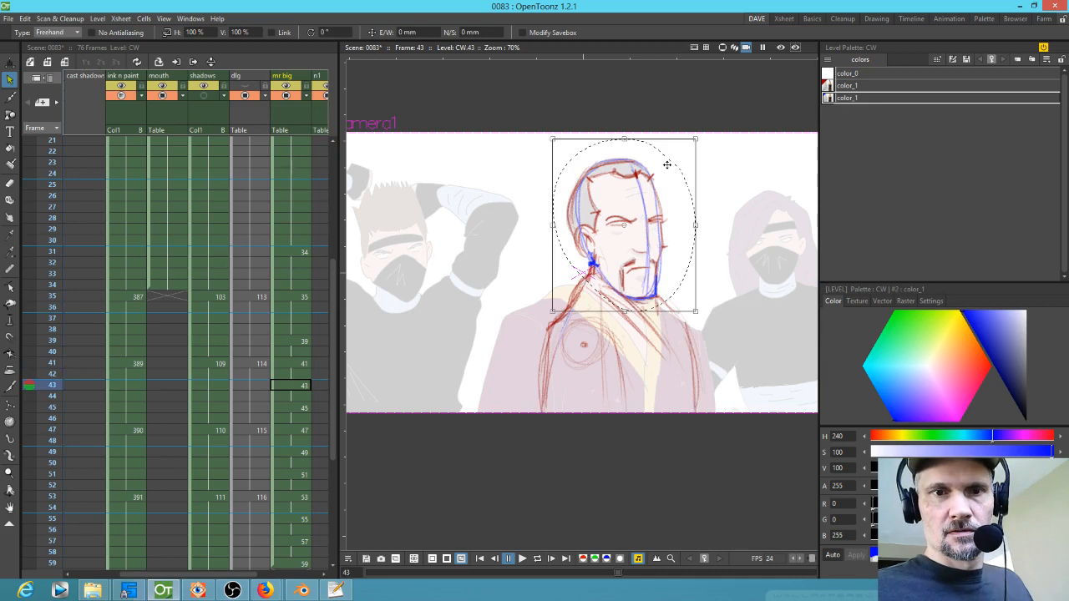
Step: Sketch a blue head outline and jaw construction lines on drawing 45 with the Brush tool
{"action": "left_click", "coordinate": [298, 408]}
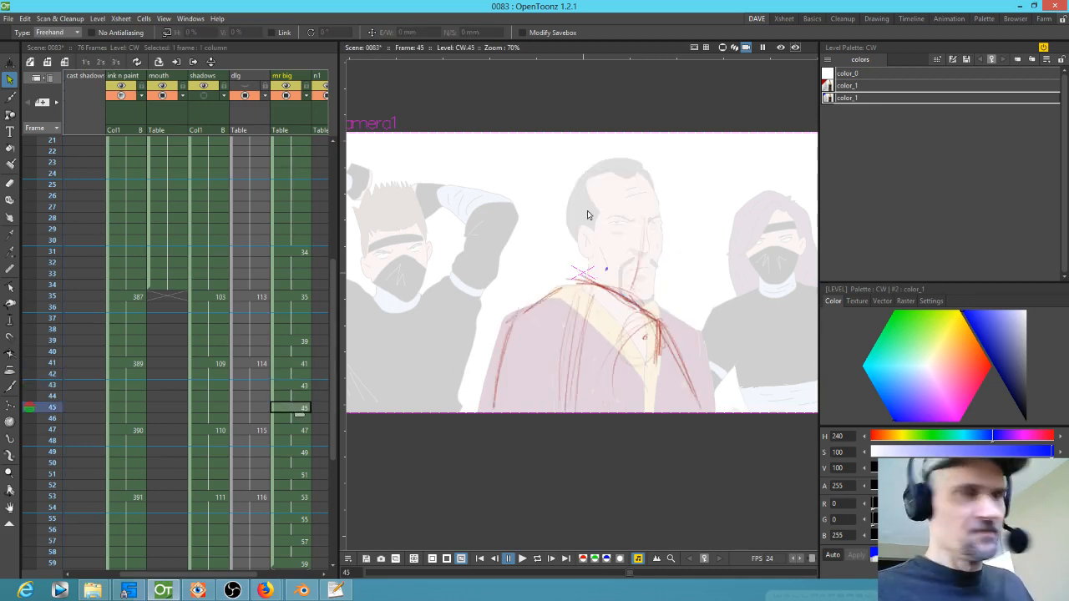
{"action": "key", "text": "b"}
{"action": "mouse_move", "coordinate": [633, 168]}
{"action": "left_mouse_down"}
{"action": "mouse_move", "coordinate": [571, 197]}
{"action": "mouse_move", "coordinate": [657, 242]}
{"action": "mouse_move", "coordinate": [612, 283]}
{"action": "left_mouse_up"}
{"action": "left_click_drag", "start_coordinate": [585, 243], "coordinate": [597, 272]}
{"action": "left_click_drag", "start_coordinate": [659, 242], "coordinate": [657, 279]}
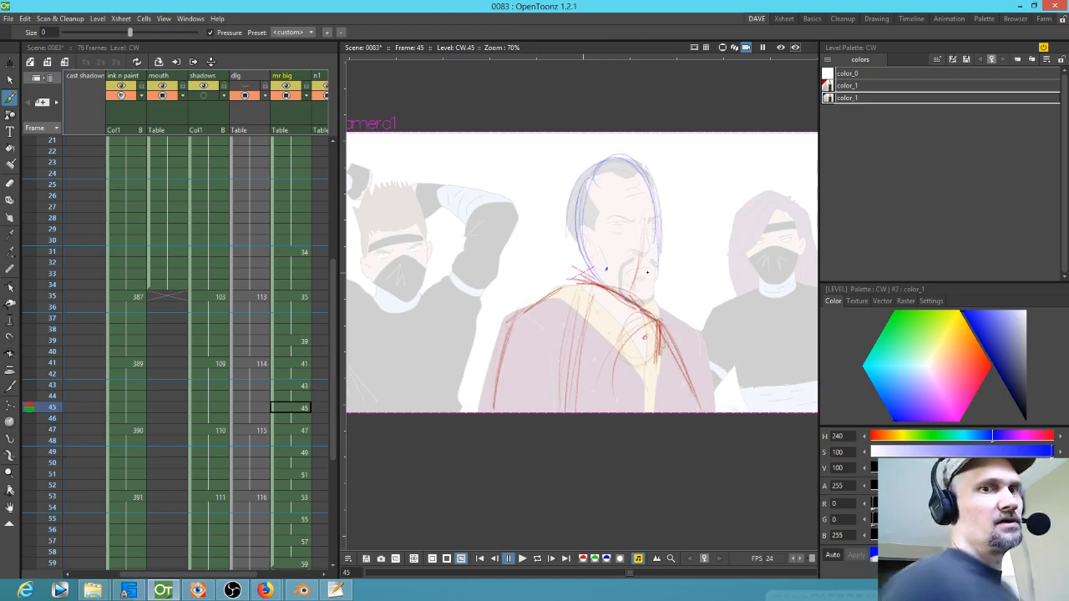
{"action": "left_click_drag", "start_coordinate": [658, 244], "coordinate": [642, 296]}
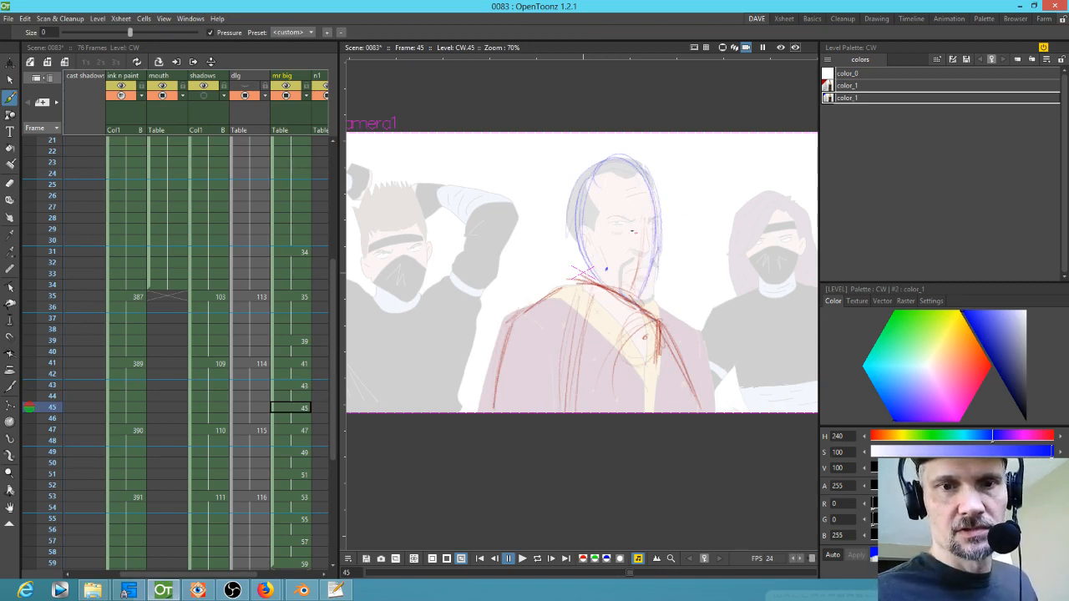
Step: Add a blue ear to drawing 45's head while flipping to the neighbouring drawings for reference
{"action": "key", "text": "Up"}
{"action": "key", "text": "Up"}
{"action": "key", "text": "Down"}
{"action": "key", "text": "Down"}
{"action": "mouse_move", "coordinate": [631, 219]}
{"action": "left_mouse_down"}
{"action": "mouse_move", "coordinate": [624, 259]}
{"action": "mouse_move", "coordinate": [631, 236]}
{"action": "mouse_move", "coordinate": [612, 242]}
{"action": "mouse_move", "coordinate": [626, 222]}
{"action": "left_mouse_up"}
{"action": "key", "text": "Up"}
{"action": "key", "text": "Up"}
{"action": "key", "text": "Down"}
{"action": "key", "text": "Down"}
{"action": "key", "text": "Up"}
{"action": "key", "text": "Up"}
{"action": "key", "text": "Down"}
{"action": "key", "text": "Down"}
{"action": "key", "text": "Up"}
{"action": "key", "text": "Up"}
{"action": "key", "text": "Down"}
{"action": "key", "text": "Down"}
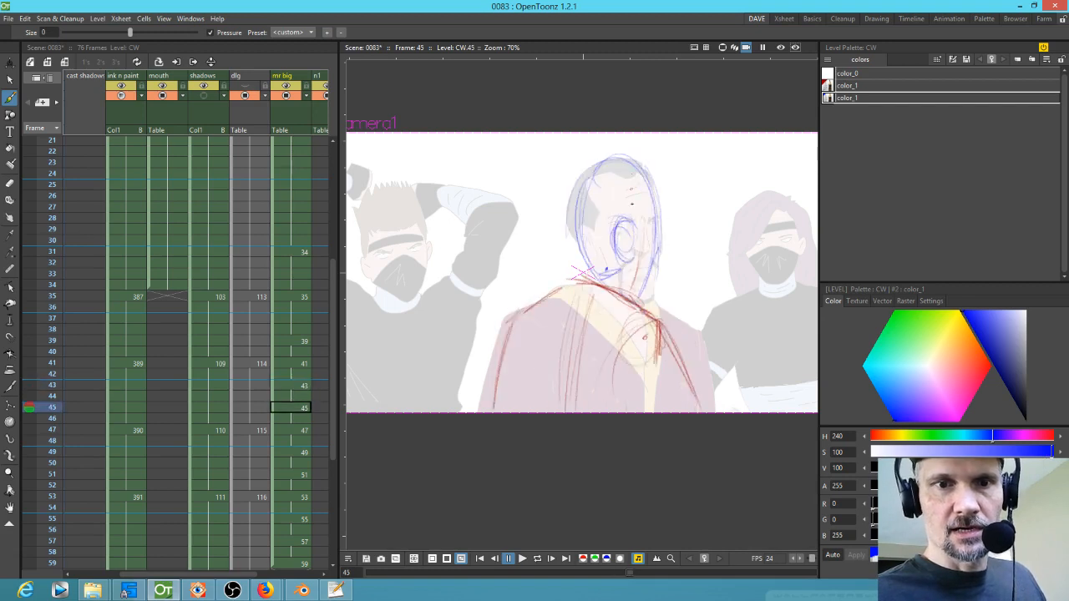
Step: Refine the blue top of the head, back of the skull and jaw lines on drawing 45
{"action": "mouse_move", "coordinate": [640, 209]}
{"action": "left_mouse_down"}
{"action": "mouse_move", "coordinate": [631, 173]}
{"action": "mouse_move", "coordinate": [639, 159]}
{"action": "left_mouse_up"}
{"action": "key", "text": "Up"}
{"action": "key", "text": "Up"}
{"action": "key", "text": "Down"}
{"action": "key", "text": "Down"}
{"action": "mouse_move", "coordinate": [655, 244]}
{"action": "left_mouse_down"}
{"action": "mouse_move", "coordinate": [650, 303]}
{"action": "mouse_move", "coordinate": [654, 296]}
{"action": "left_mouse_up"}
{"action": "left_click_drag", "start_coordinate": [653, 217], "coordinate": [652, 259]}
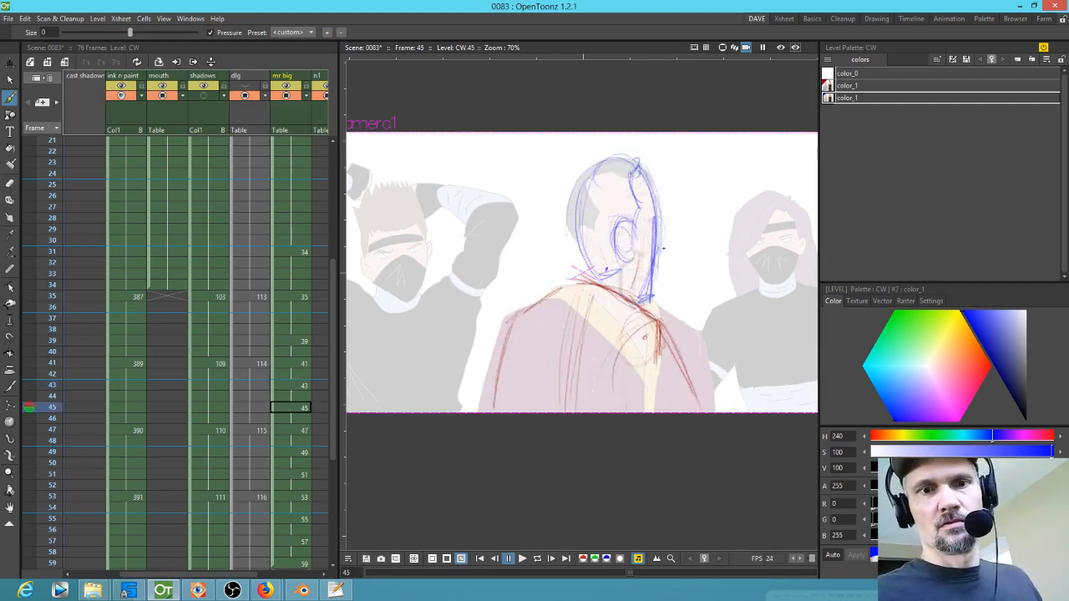
{"action": "key", "text": "Down"}
{"action": "key", "text": "Down"}
{"action": "mouse_move", "coordinate": [598, 157]}
{"action": "left_mouse_down"}
{"action": "mouse_move", "coordinate": [581, 264]}
{"action": "mouse_move", "coordinate": [570, 215]}
{"action": "mouse_move", "coordinate": [633, 244]}
{"action": "left_mouse_up"}
{"action": "mouse_move", "coordinate": [575, 221]}
{"action": "left_mouse_down"}
{"action": "mouse_move", "coordinate": [639, 222]}
{"action": "mouse_move", "coordinate": [631, 219]}
{"action": "mouse_move", "coordinate": [641, 233]}
{"action": "mouse_move", "coordinate": [632, 247]}
{"action": "mouse_move", "coordinate": [574, 241]}
{"action": "left_mouse_up"}
Step: Play back the scene, stop it, and switch the drawing colour to the red style
{"action": "key", "text": "l"}
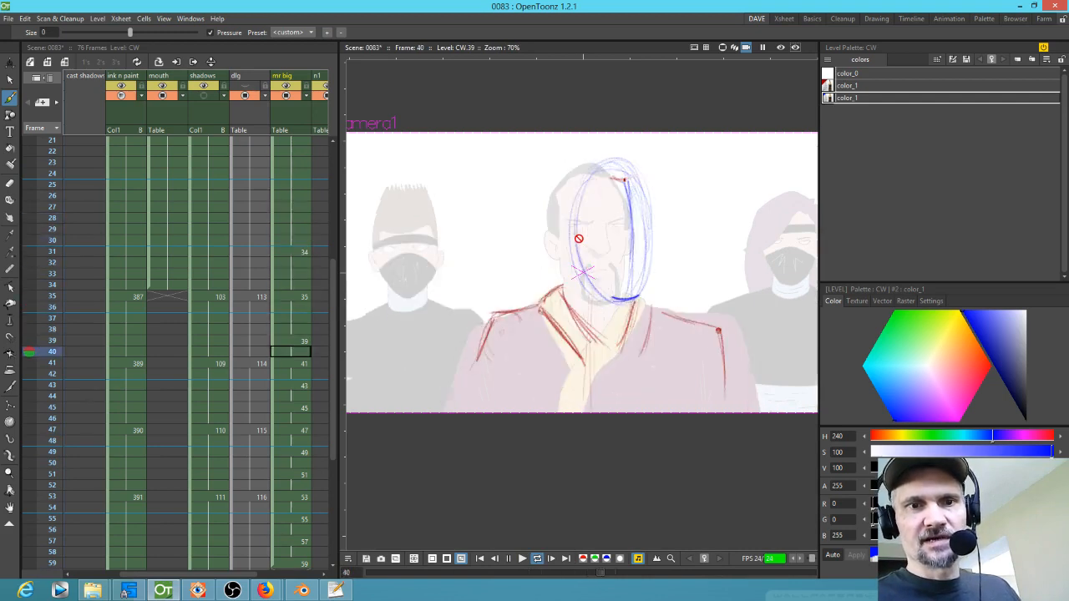
{"action": "key", "text": "l"}
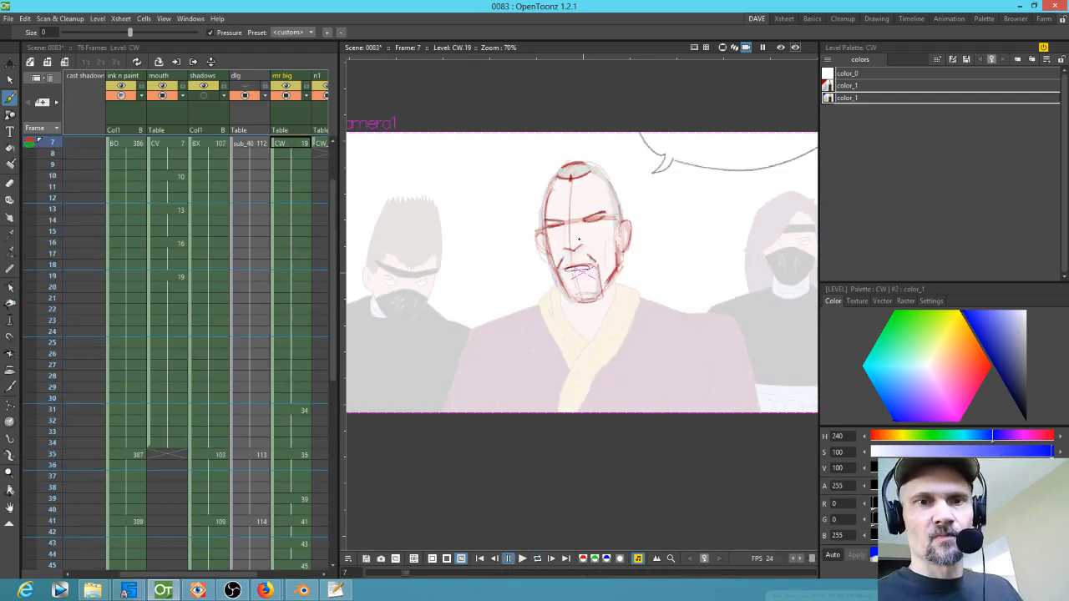
{"action": "left_click", "coordinate": [869, 86]}
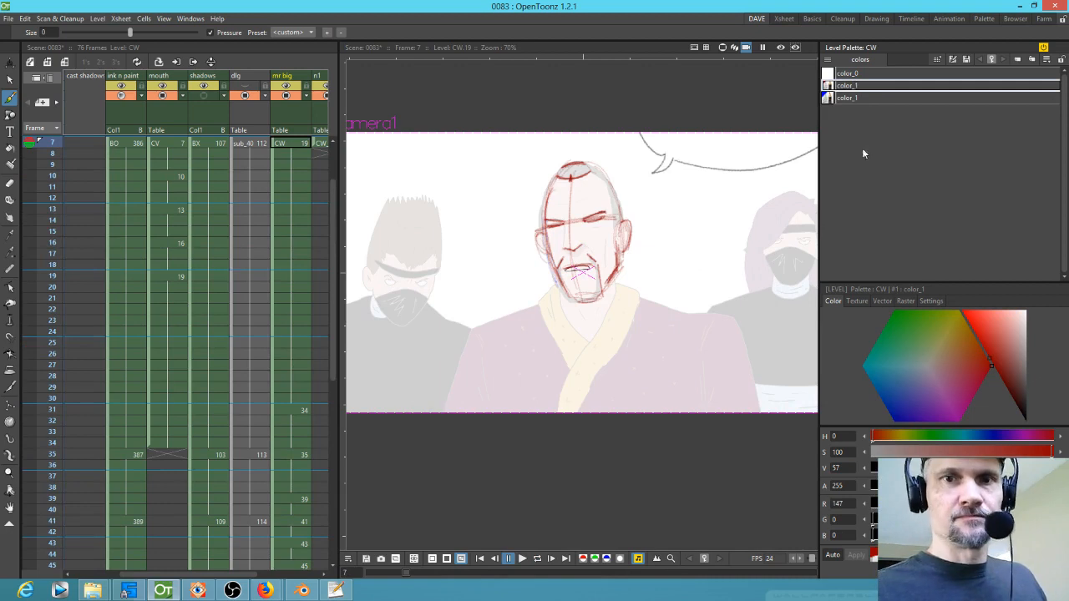
Step: Flip through drawings 39 to 47 to compare the head turn on drawing 45
{"action": "key", "text": "period"}
{"action": "key", "text": "period"}
{"action": "key", "text": "period"}
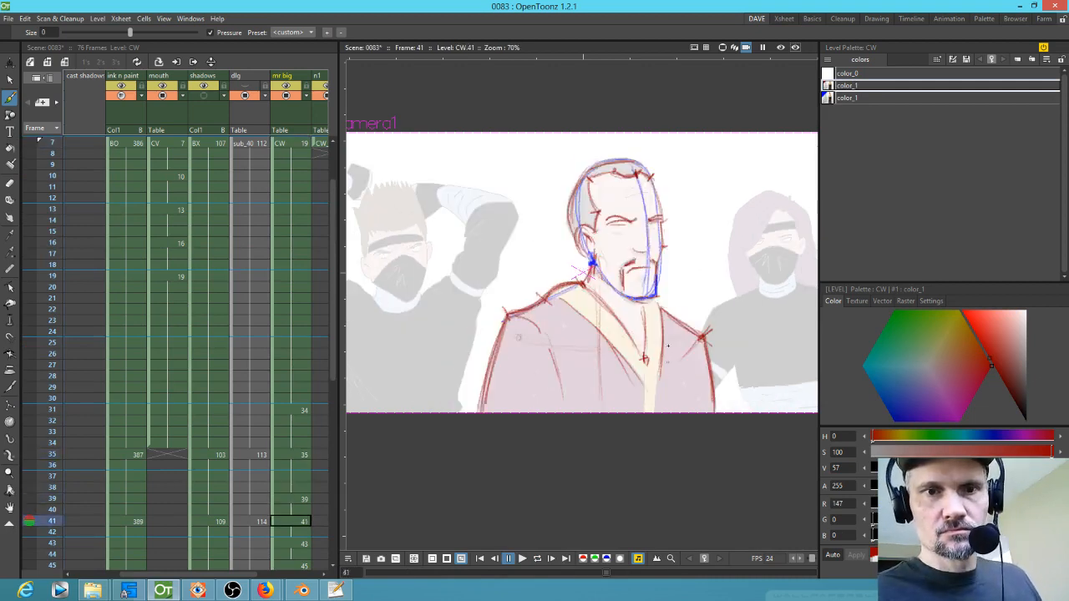
{"action": "key", "text": "comma"}
{"action": "key", "text": "period"}
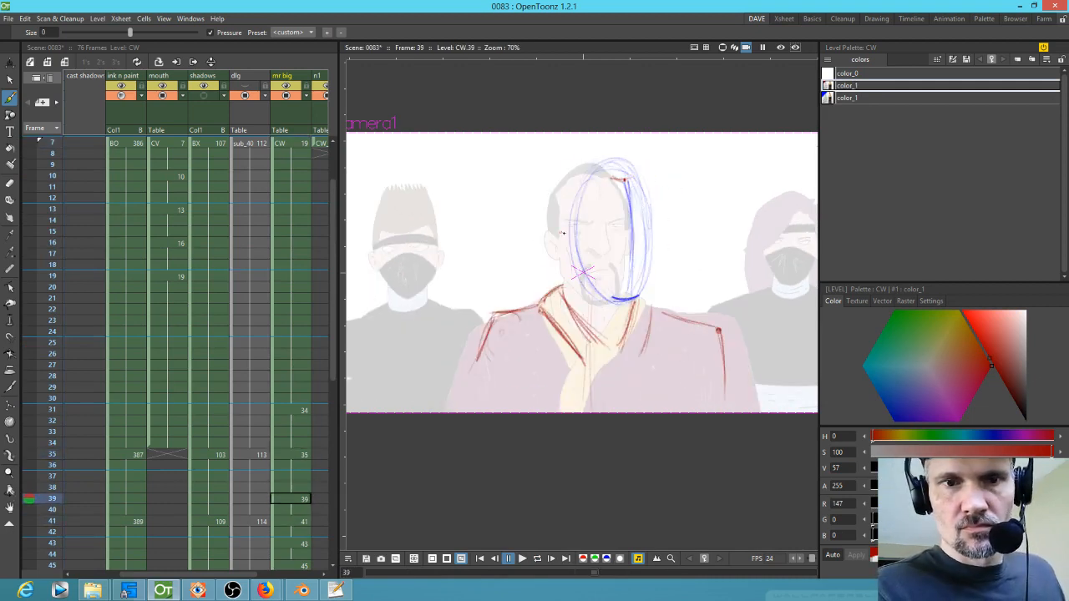
{"action": "key", "text": "period"}
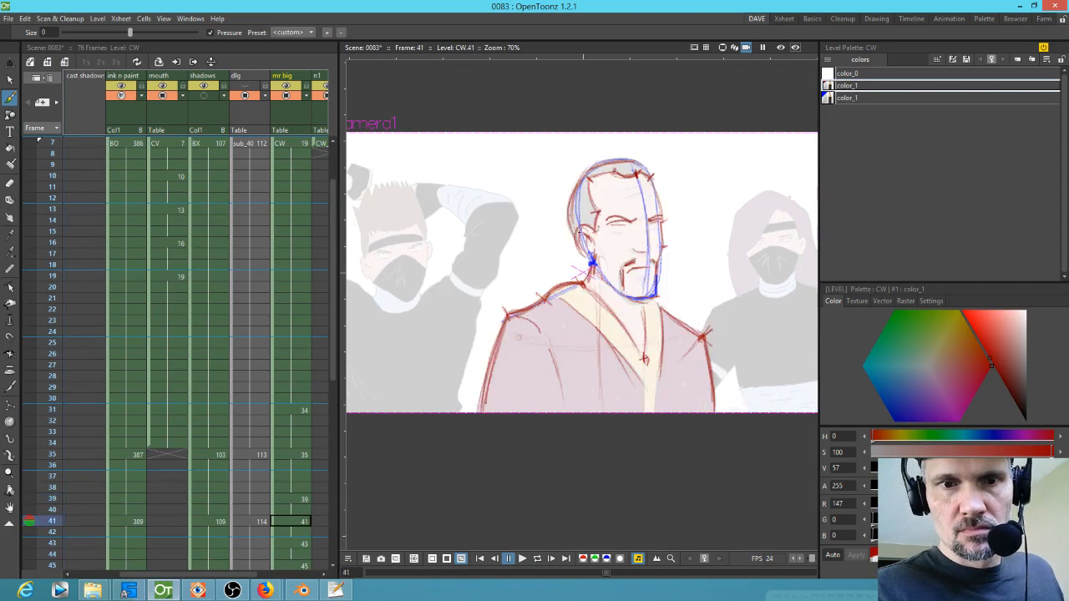
{"action": "key", "text": "period"}
{"action": "key", "text": "period"}
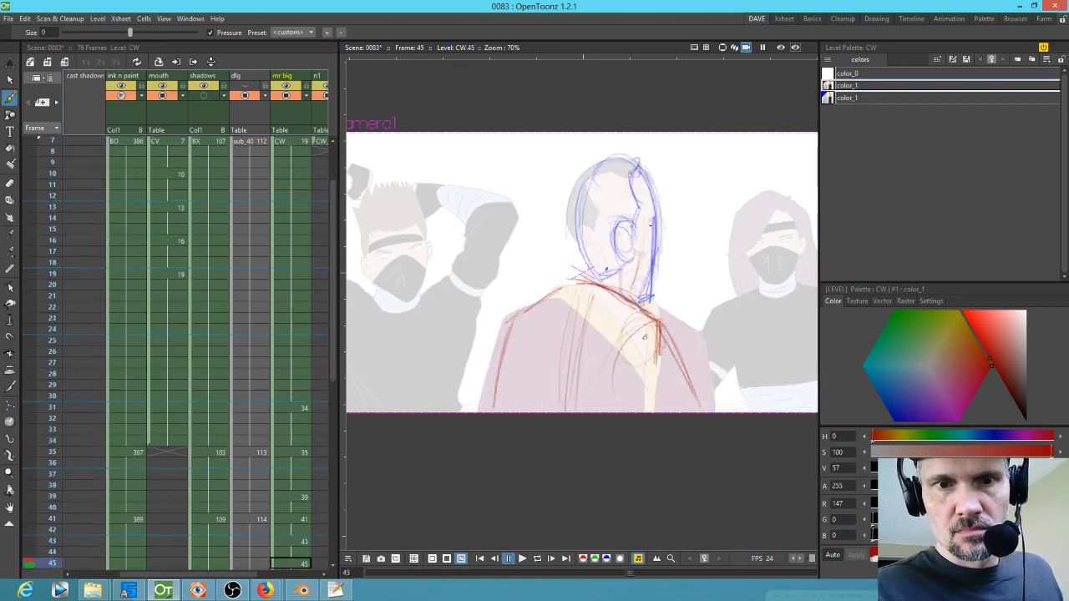
{"action": "key", "text": "period"}
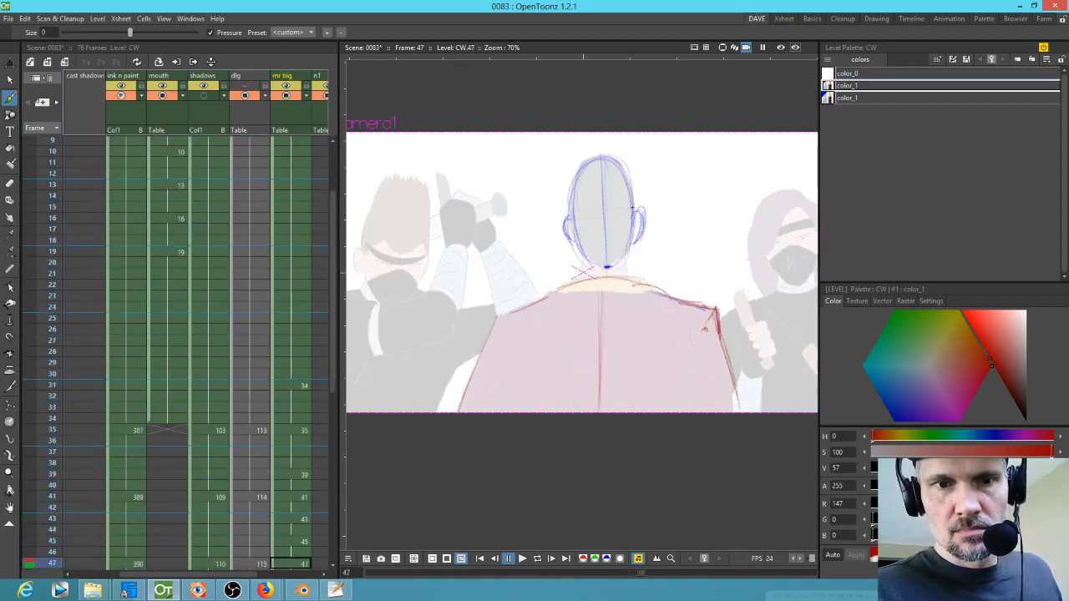
{"action": "key", "text": "comma"}
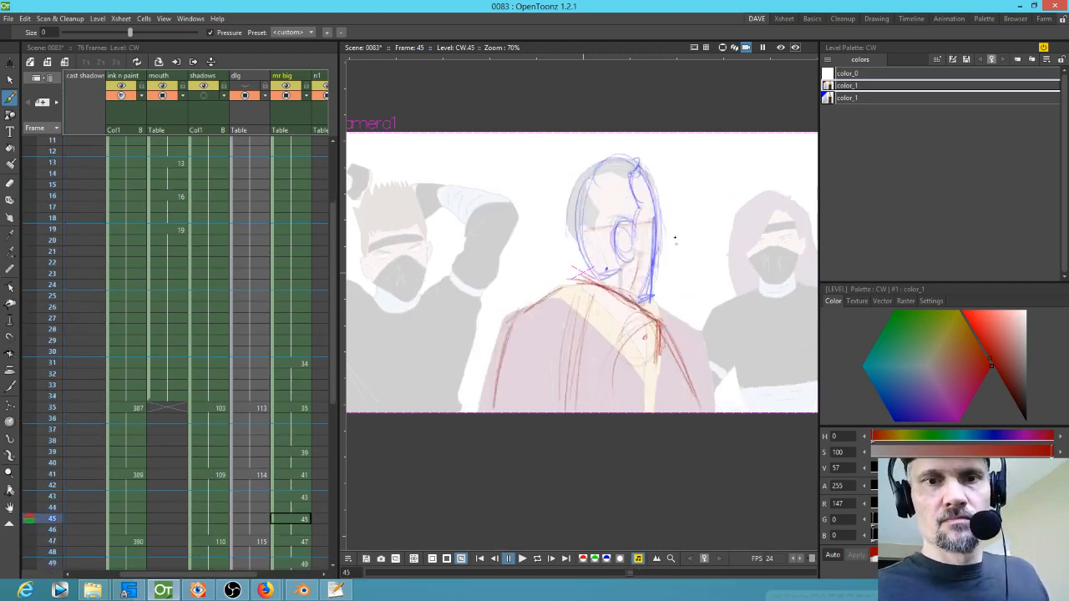
{"action": "key", "text": "comma"}
{"action": "key", "text": "period"}
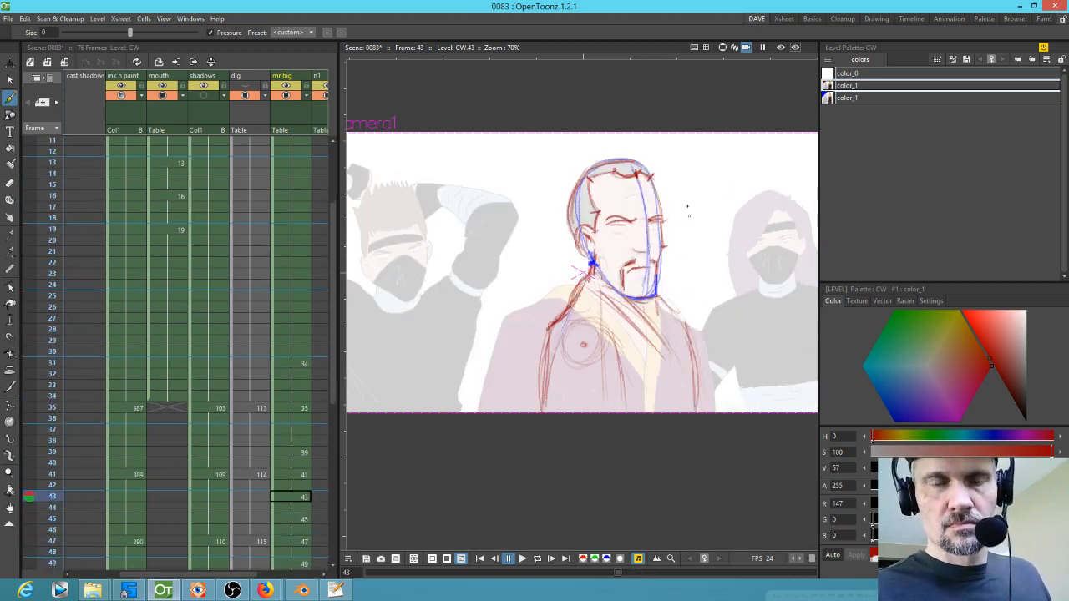
{"action": "key", "text": "period"}
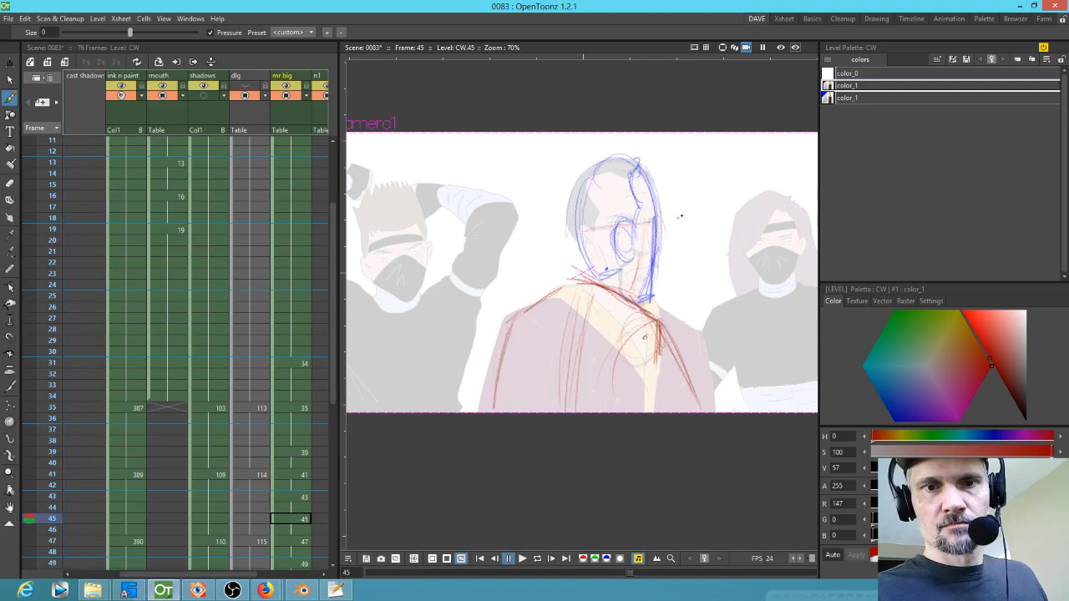
{"action": "key", "text": "comma"}
{"action": "key", "text": "period"}
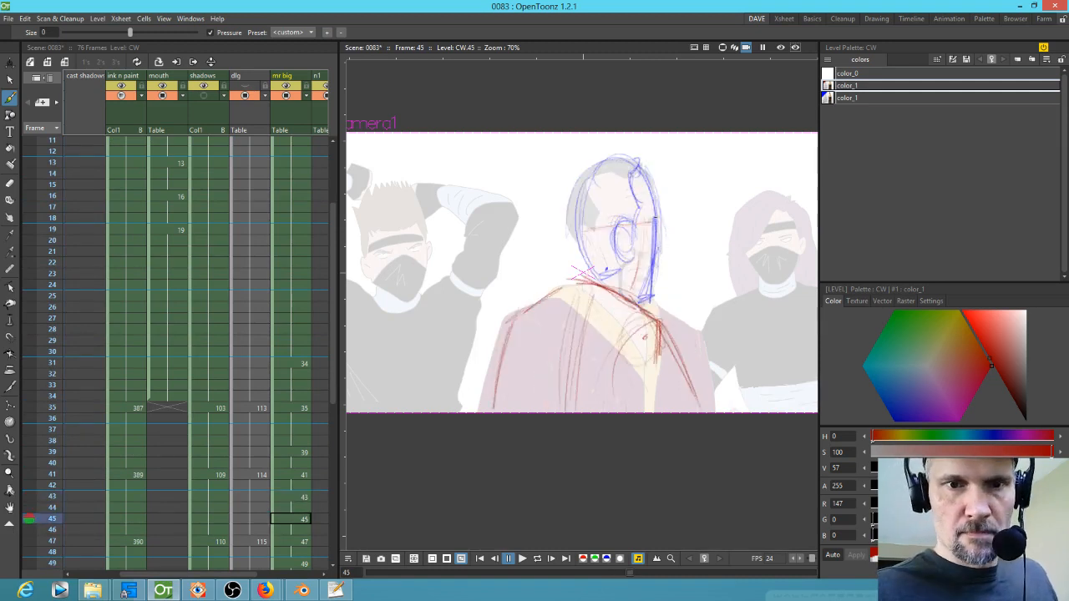
{"action": "key", "text": "comma"}
{"action": "key", "text": "period"}
{"action": "key", "text": "comma"}
{"action": "key", "text": "period"}
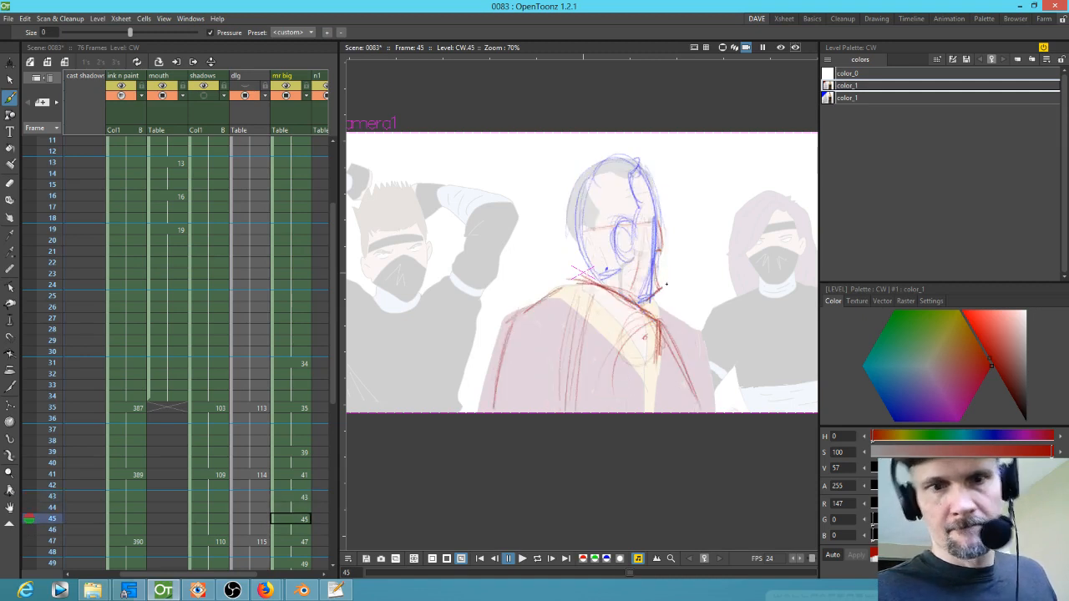
{"action": "key", "text": "comma"}
{"action": "key", "text": "period"}
Step: Add small red jaw and face marks on drawing 45's head
{"action": "left_click_drag", "start_coordinate": [652, 261], "coordinate": [649, 292]}
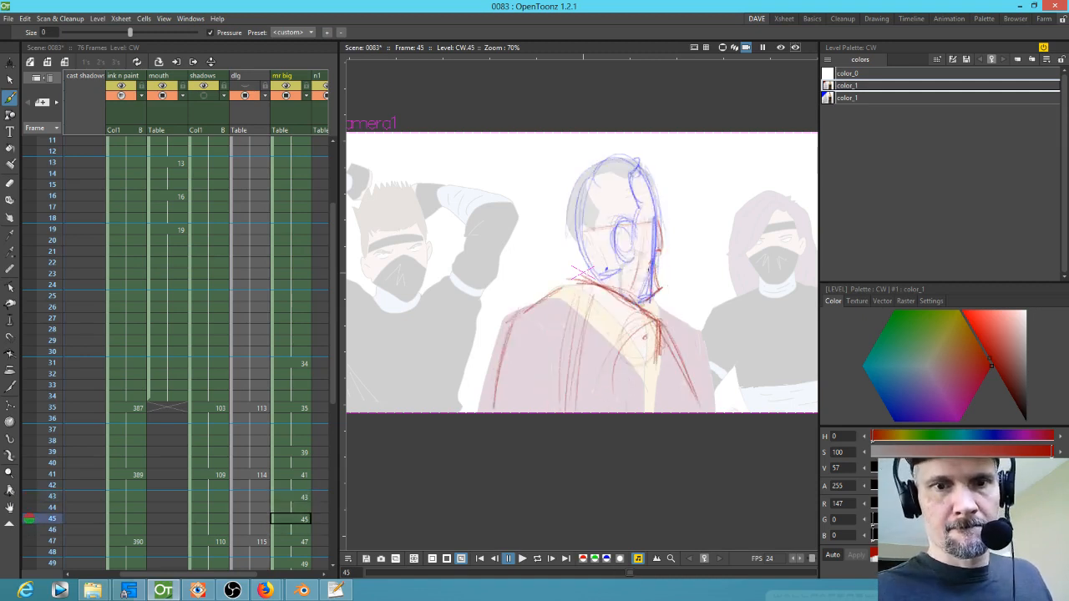
{"action": "key", "text": "comma"}
{"action": "key", "text": "period"}
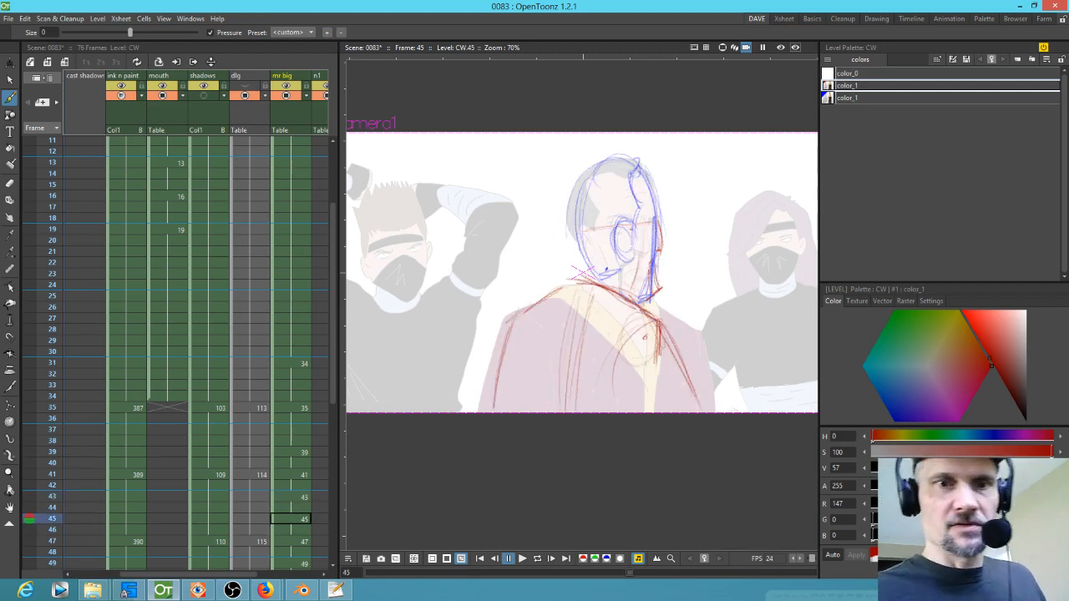
{"action": "left_click_drag", "start_coordinate": [630, 248], "coordinate": [641, 238]}
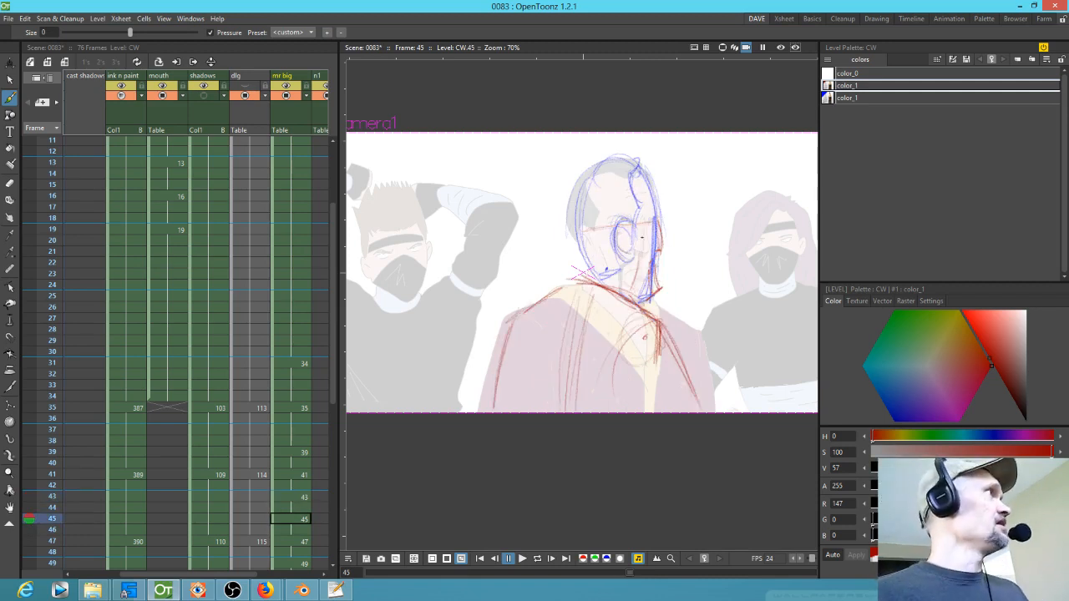
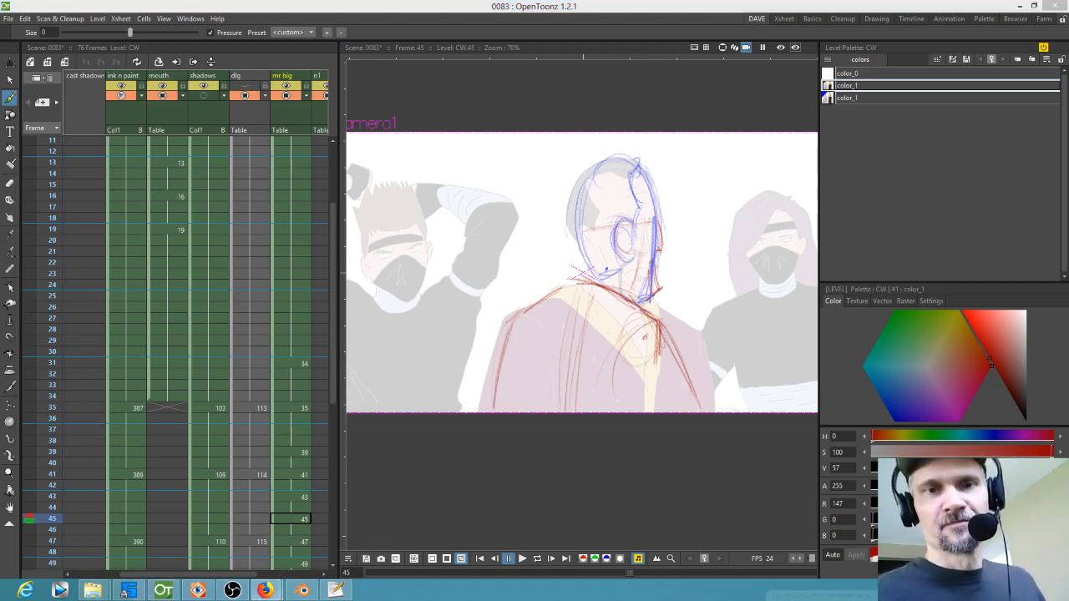
Step: Draw a red centre line down Mr Big's head on drawing 45
{"action": "left_click", "coordinate": [298, 516]}
{"action": "key", "text": "comma"}
{"action": "key", "text": "period"}
{"action": "mouse_move", "coordinate": [592, 171]}
{"action": "left_mouse_down"}
{"action": "mouse_move", "coordinate": [565, 227]}
{"action": "mouse_move", "coordinate": [590, 267]}
{"action": "left_mouse_up"}
{"action": "key", "text": "period"}
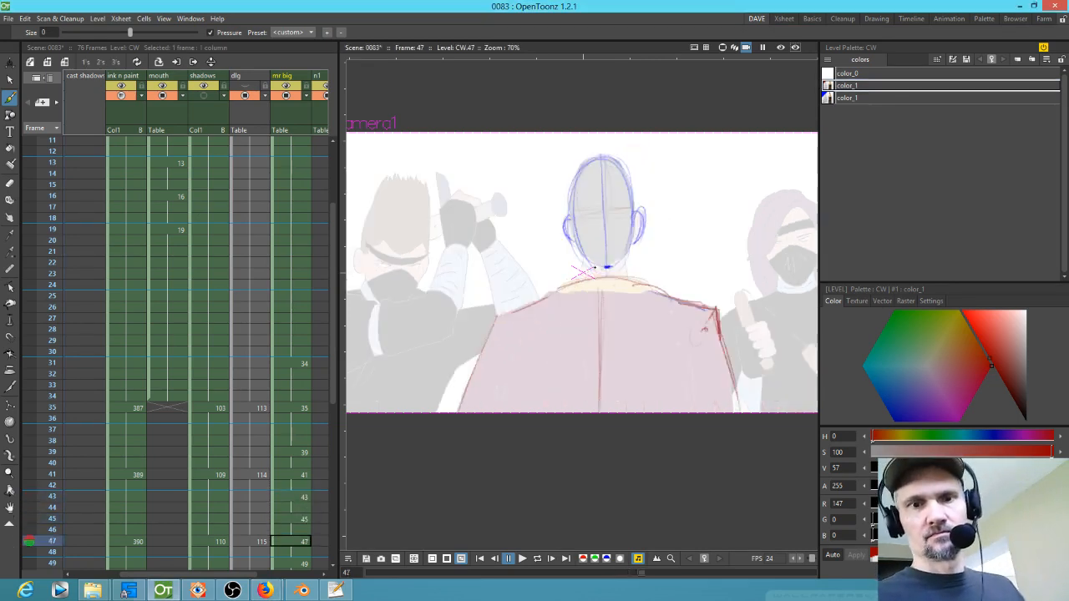
Step: Flip through drawings 31 to 49 to compare Mr Big's head poses
{"action": "key", "text": "period"}
{"action": "left_click_drag", "start_coordinate": [653, 331], "coordinate": [665, 272]}
{"action": "key", "text": "comma"}
{"action": "key", "text": "comma"}
{"action": "key", "text": "comma"}
{"action": "key", "text": "comma"}
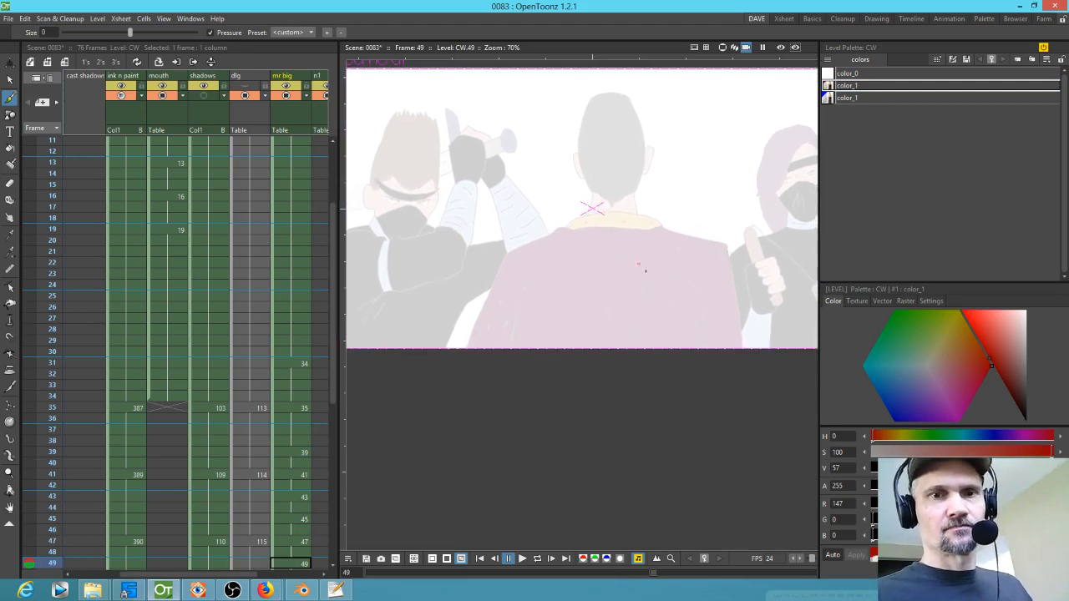
{"action": "key", "text": "comma"}
{"action": "key", "text": "comma"}
{"action": "key", "text": "comma"}
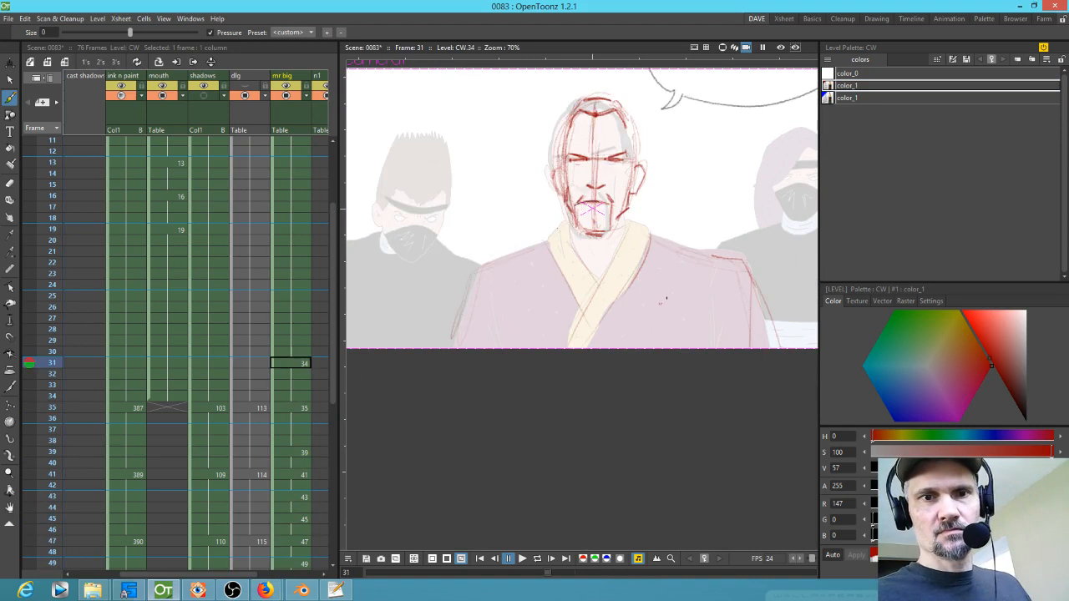
{"action": "key", "text": "period"}
{"action": "key", "text": "period"}
Step: Sketch red cheek, crown and right-side face lines on drawing 39
{"action": "key", "text": "period"}
{"action": "key", "text": "comma"}
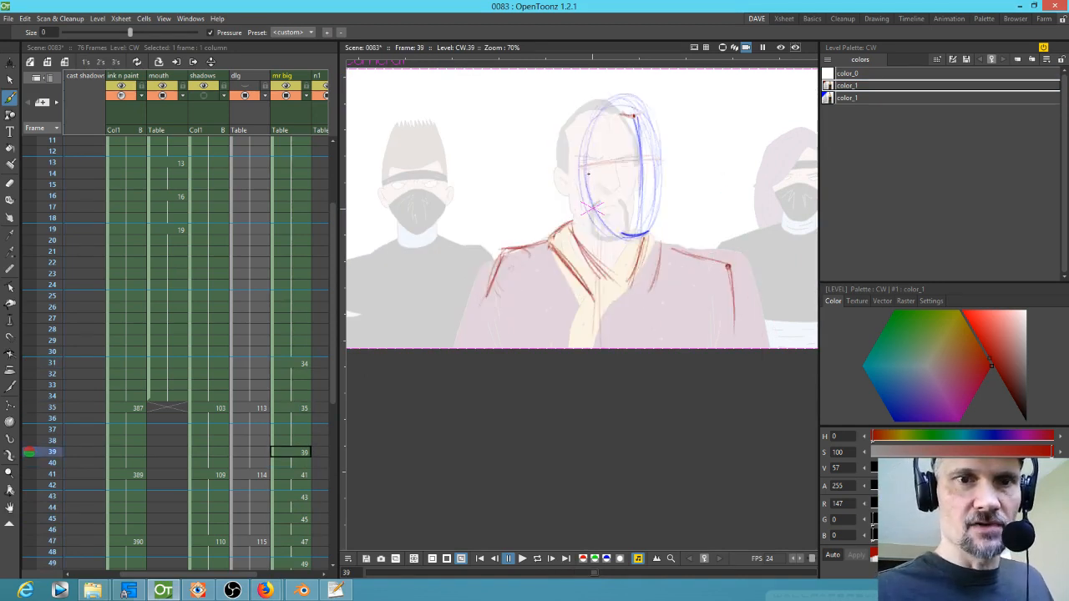
{"action": "left_click_drag", "start_coordinate": [578, 166], "coordinate": [586, 203]}
{"action": "key", "text": "period"}
{"action": "key", "text": "comma"}
{"action": "key", "text": "period"}
{"action": "key", "text": "comma"}
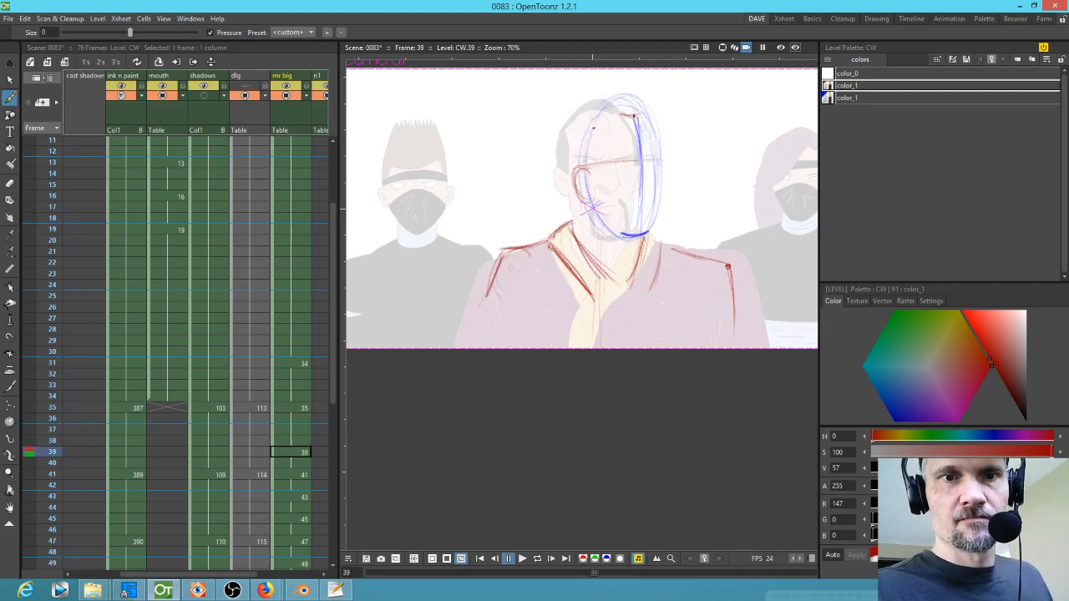
{"action": "mouse_move", "coordinate": [596, 112]}
{"action": "left_mouse_down"}
{"action": "mouse_move", "coordinate": [581, 172]}
{"action": "mouse_move", "coordinate": [577, 150]}
{"action": "left_mouse_up"}
{"action": "key", "text": "period"}
{"action": "key", "text": "comma"}
{"action": "left_click_drag", "start_coordinate": [633, 97], "coordinate": [616, 97]}
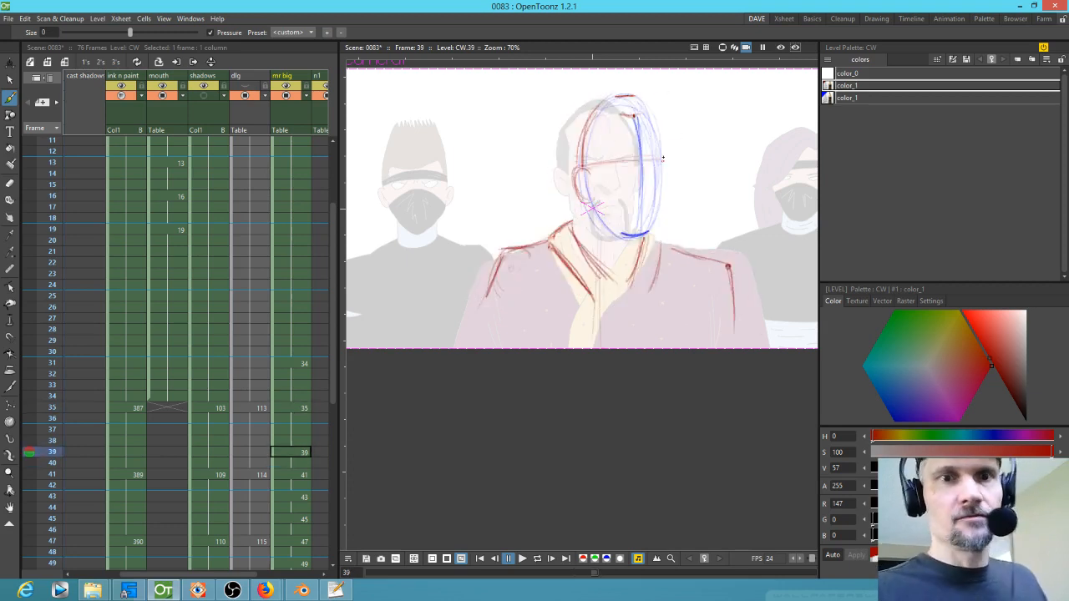
{"action": "left_click_drag", "start_coordinate": [663, 159], "coordinate": [647, 256]}
Step: Flip through drawings 35 to 41 to compare the faces up close
{"action": "key", "text": "shift+space"}
{"action": "mouse_move", "coordinate": [630, 292]}
{"action": "left_mouse_down"}
{"action": "mouse_move", "coordinate": [676, 231]}
{"action": "mouse_move", "coordinate": [652, 264]}
{"action": "left_mouse_up"}
{"action": "key", "text": "period"}
{"action": "key", "text": "comma"}
{"action": "key", "text": "comma"}
{"action": "key", "text": "period"}
{"action": "key", "text": "comma"}
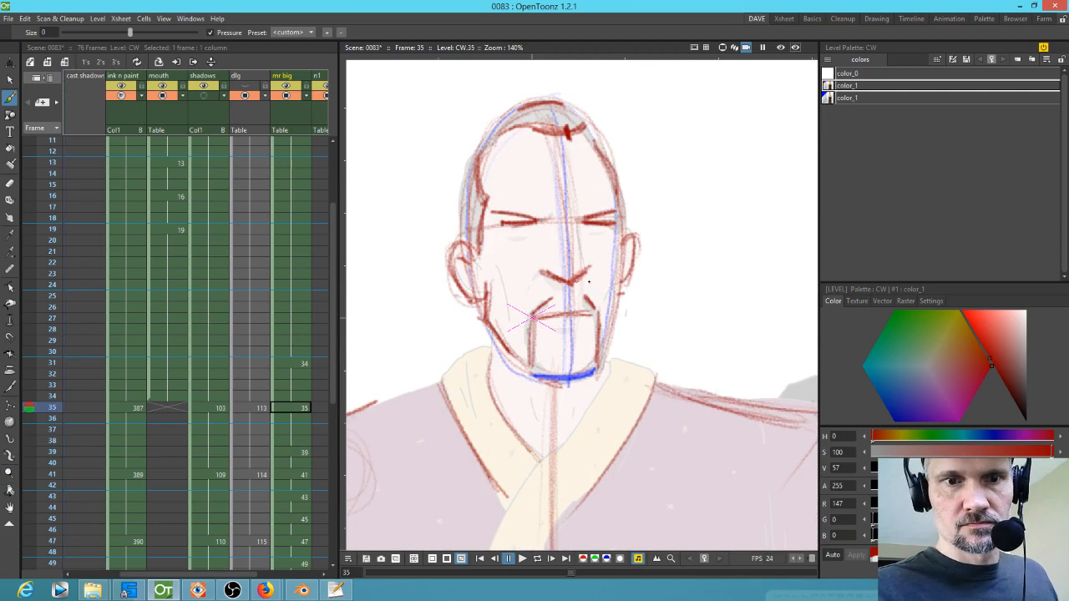
{"action": "key", "text": "period"}
{"action": "key", "text": "comma"}
{"action": "key", "text": "period"}
{"action": "key", "text": "period"}
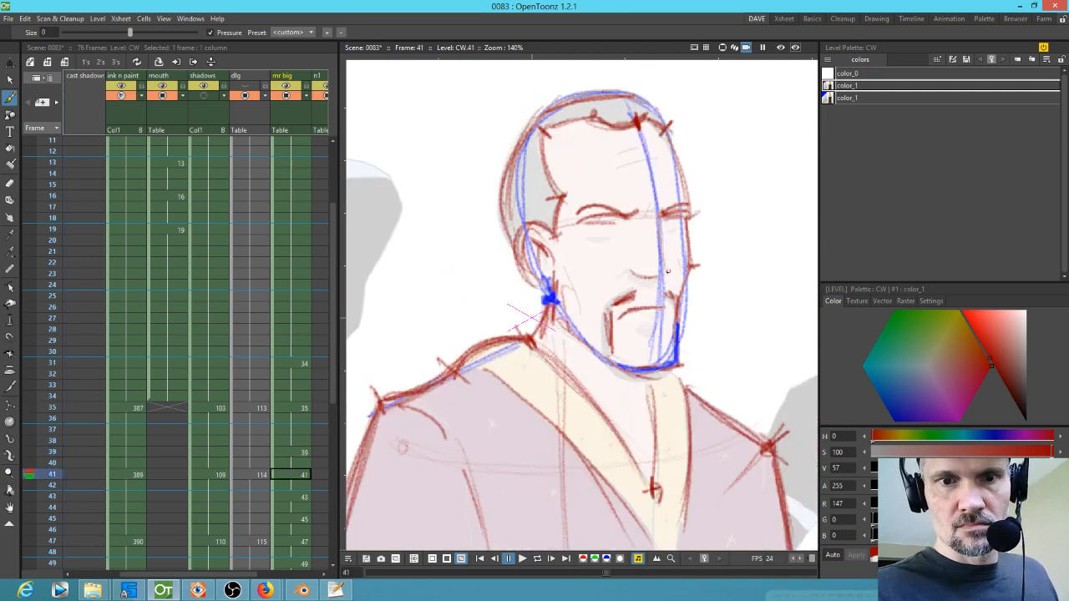
{"action": "key", "text": "comma"}
Step: Sketch red nose, mouth and cheek construction lines on drawing 39
{"action": "left_click_drag", "start_coordinate": [600, 271], "coordinate": [643, 271]}
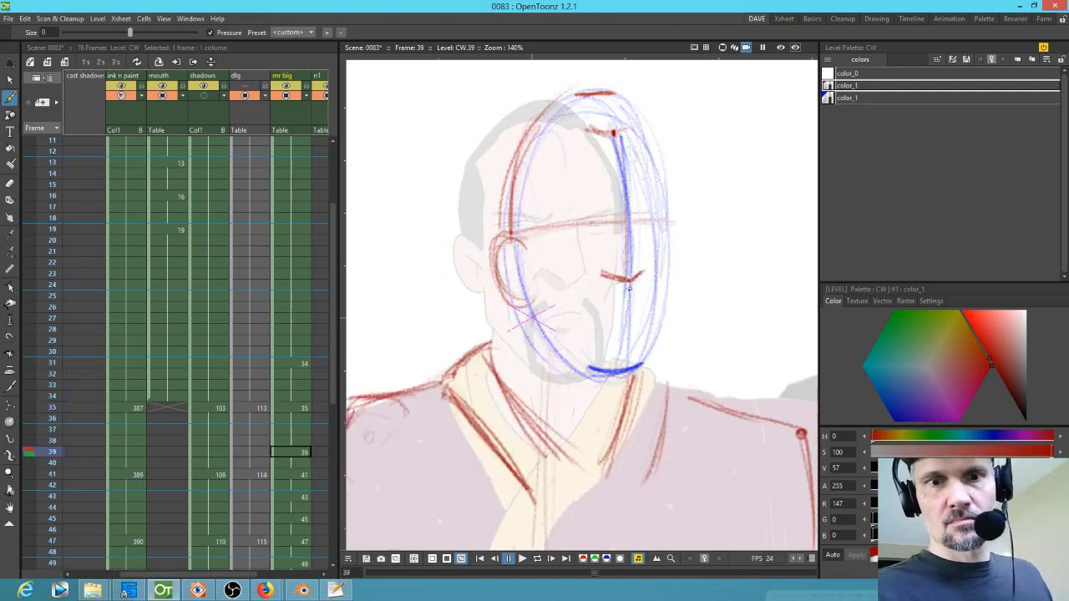
{"action": "key", "text": "comma"}
{"action": "key", "text": "period"}
{"action": "mouse_move", "coordinate": [590, 304]}
{"action": "left_mouse_down"}
{"action": "mouse_move", "coordinate": [610, 291]}
{"action": "mouse_move", "coordinate": [592, 354]}
{"action": "left_mouse_up"}
{"action": "key", "text": "comma"}
{"action": "key", "text": "period"}
{"action": "key", "text": "comma"}
{"action": "key", "text": "period"}
{"action": "mouse_move", "coordinate": [644, 303]}
{"action": "left_mouse_down"}
{"action": "mouse_move", "coordinate": [652, 309]}
{"action": "mouse_move", "coordinate": [658, 297]}
{"action": "mouse_move", "coordinate": [651, 344]}
{"action": "mouse_move", "coordinate": [606, 363]}
{"action": "mouse_move", "coordinate": [641, 347]}
{"action": "left_mouse_up"}
{"action": "key", "text": "comma"}
{"action": "key", "text": "period"}
{"action": "key", "text": "comma"}
{"action": "key", "text": "period"}
{"action": "key", "text": "comma"}
{"action": "key", "text": "period"}
{"action": "key", "text": "comma"}
{"action": "key", "text": "period"}
{"action": "left_click_drag", "start_coordinate": [590, 315], "coordinate": [656, 309]}
{"action": "key", "text": "comma"}
{"action": "key", "text": "period"}
{"action": "left_click_drag", "start_coordinate": [538, 278], "coordinate": [535, 322]}
{"action": "key", "text": "comma"}
{"action": "key", "text": "period"}
{"action": "left_click_drag", "start_coordinate": [538, 278], "coordinate": [533, 327]}
{"action": "mouse_move", "coordinate": [539, 279]}
{"action": "left_mouse_down"}
{"action": "mouse_move", "coordinate": [535, 310]}
{"action": "mouse_move", "coordinate": [578, 364]}
{"action": "left_mouse_up"}
{"action": "key", "text": "comma"}
{"action": "key", "text": "period"}
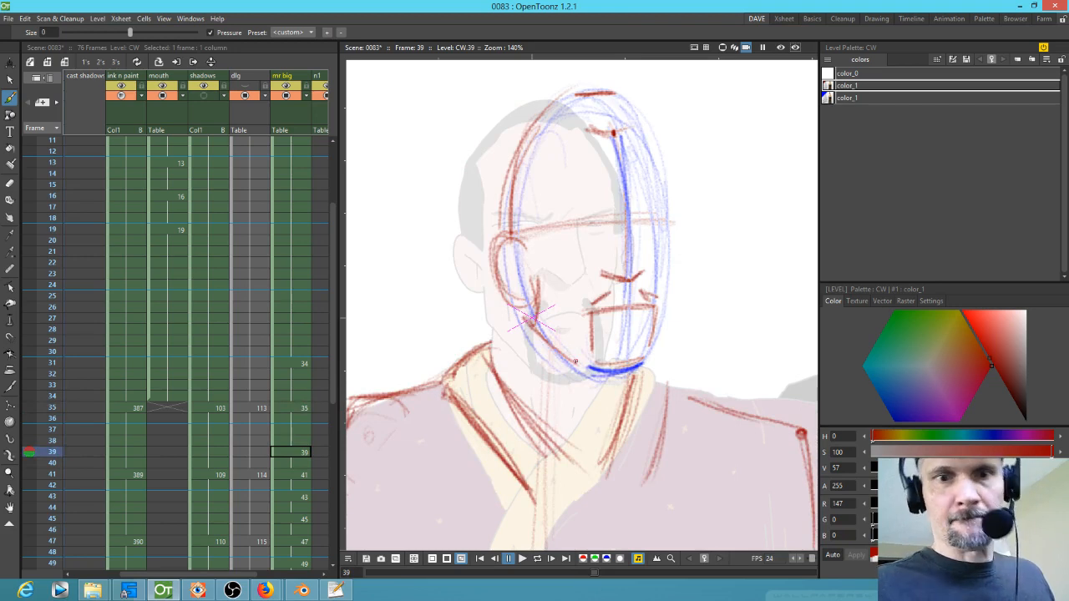
Step: Draw red lines for the right jaw and right side of the skull on drawing 39
{"action": "key", "text": "comma"}
{"action": "key", "text": "period"}
{"action": "key", "text": "period"}
{"action": "key", "text": "comma"}
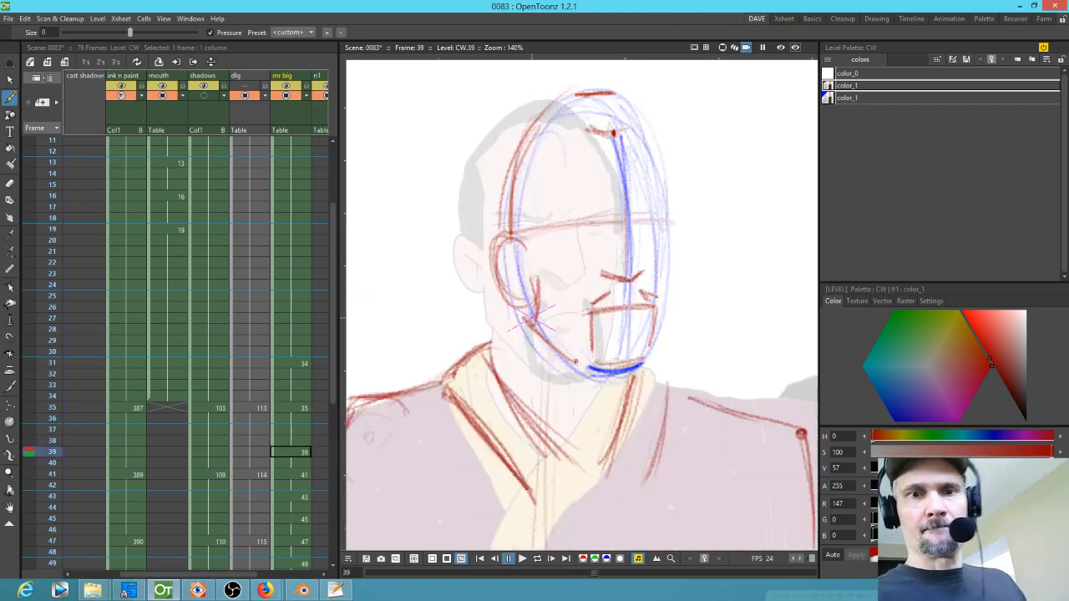
{"action": "left_click_drag", "start_coordinate": [652, 364], "coordinate": [670, 259]}
{"action": "mouse_move", "coordinate": [671, 219]}
{"action": "left_mouse_down"}
{"action": "mouse_move", "coordinate": [673, 273]}
{"action": "mouse_move", "coordinate": [658, 329]}
{"action": "left_mouse_up"}
{"action": "key", "text": "comma"}
{"action": "key", "text": "period"}
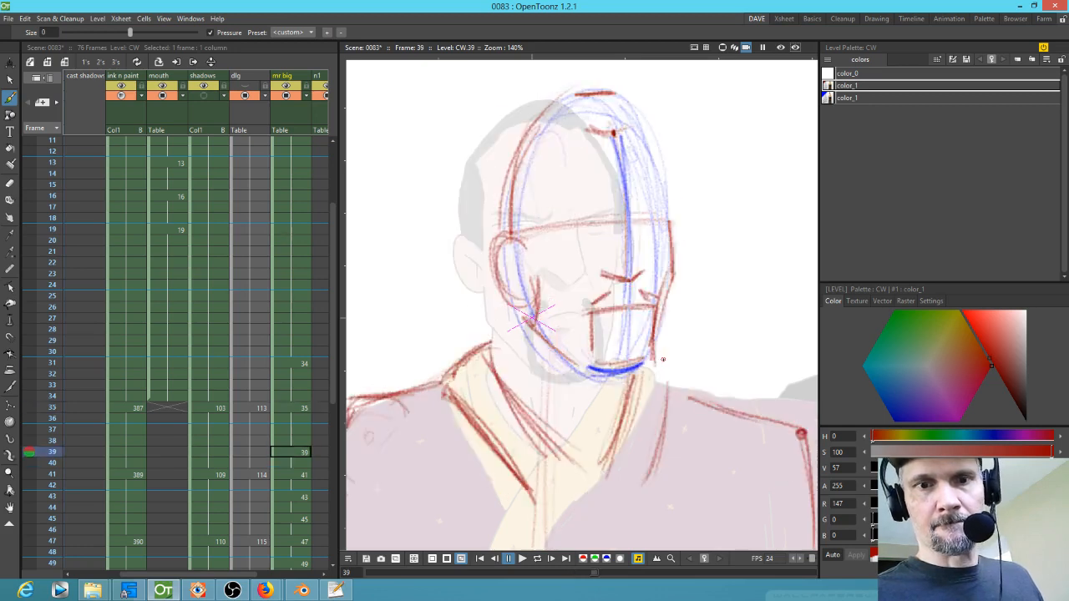
{"action": "key", "text": "comma"}
{"action": "key", "text": "period"}
{"action": "left_click_drag", "start_coordinate": [649, 134], "coordinate": [667, 198]}
{"action": "key", "text": "comma"}
{"action": "key", "text": "period"}
{"action": "key", "text": "comma"}
{"action": "key", "text": "period"}
{"action": "key", "text": "comma"}
{"action": "key", "text": "period"}
Step: Sketch red brow lines across the eyes on drawing 39
{"action": "mouse_move", "coordinate": [598, 222]}
{"action": "left_mouse_down"}
{"action": "mouse_move", "coordinate": [547, 209]}
{"action": "mouse_move", "coordinate": [569, 213]}
{"action": "left_mouse_up"}
{"action": "key", "text": "comma"}
{"action": "key", "text": "period"}
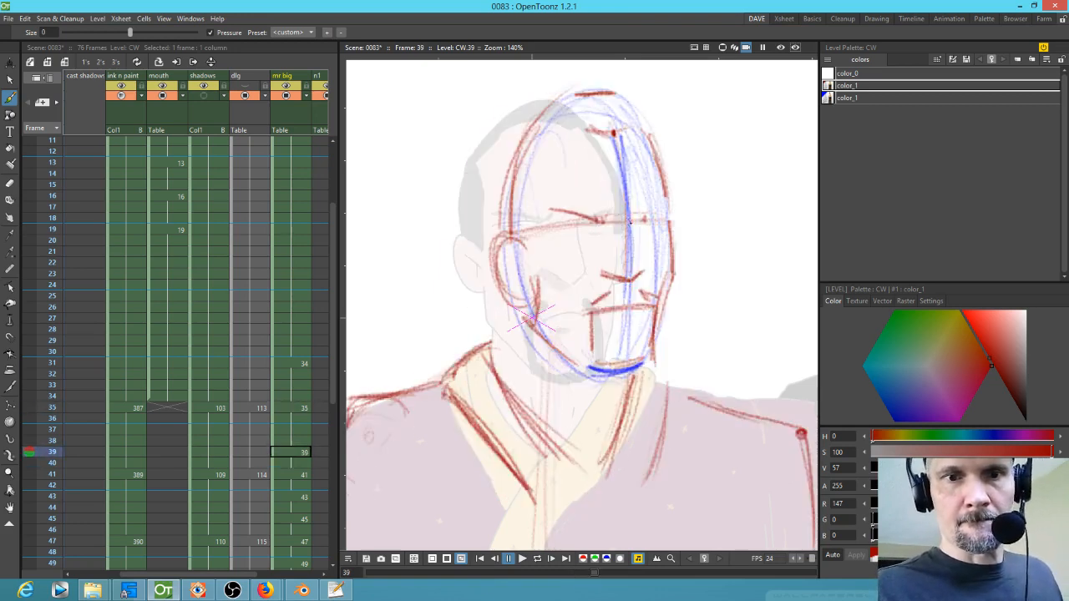
{"action": "left_click_drag", "start_coordinate": [645, 220], "coordinate": [671, 209]}
{"action": "key", "text": "comma"}
{"action": "key", "text": "period"}
{"action": "mouse_move", "coordinate": [605, 223]}
{"action": "left_mouse_down"}
{"action": "mouse_move", "coordinate": [551, 209]}
{"action": "mouse_move", "coordinate": [564, 224]}
{"action": "left_mouse_up"}
{"action": "key", "text": "comma"}
{"action": "key", "text": "period"}
{"action": "key", "text": "comma"}
{"action": "key", "text": "period"}
{"action": "mouse_move", "coordinate": [632, 224]}
{"action": "left_mouse_down"}
{"action": "mouse_move", "coordinate": [666, 219]}
{"action": "mouse_move", "coordinate": [556, 225]}
{"action": "left_mouse_up"}
Step: Flip between drawings 35, 39 and 41 to check the brow placement
{"action": "key", "text": "comma"}
{"action": "key", "text": "period"}
{"action": "key", "text": "period"}
{"action": "key", "text": "comma"}
{"action": "key", "text": "comma"}
{"action": "key", "text": "period"}
{"action": "key", "text": "period"}
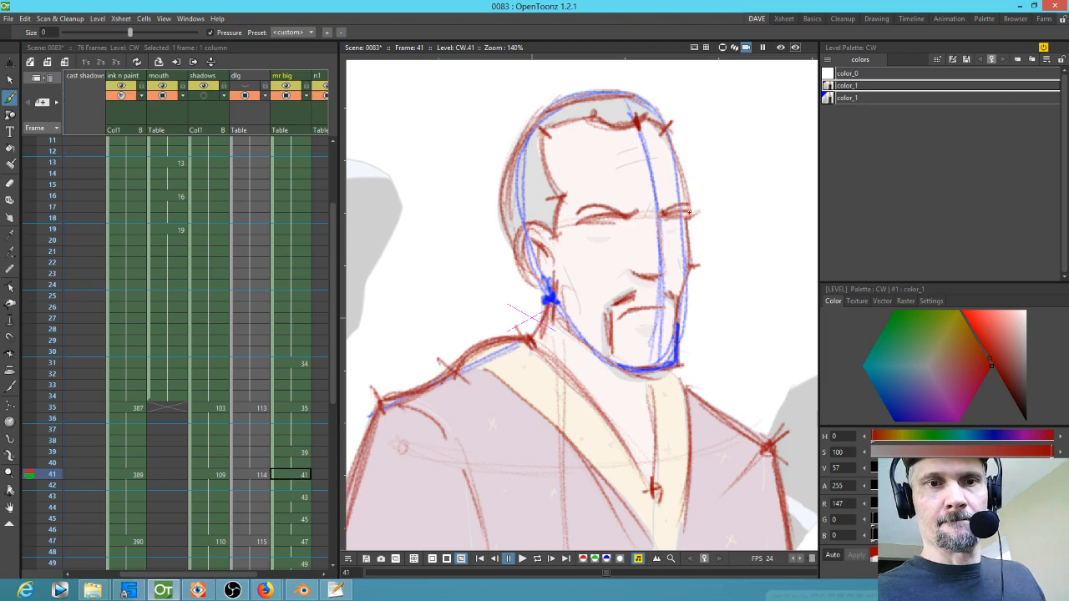
{"action": "key", "text": "comma"}
{"action": "key", "text": "period"}
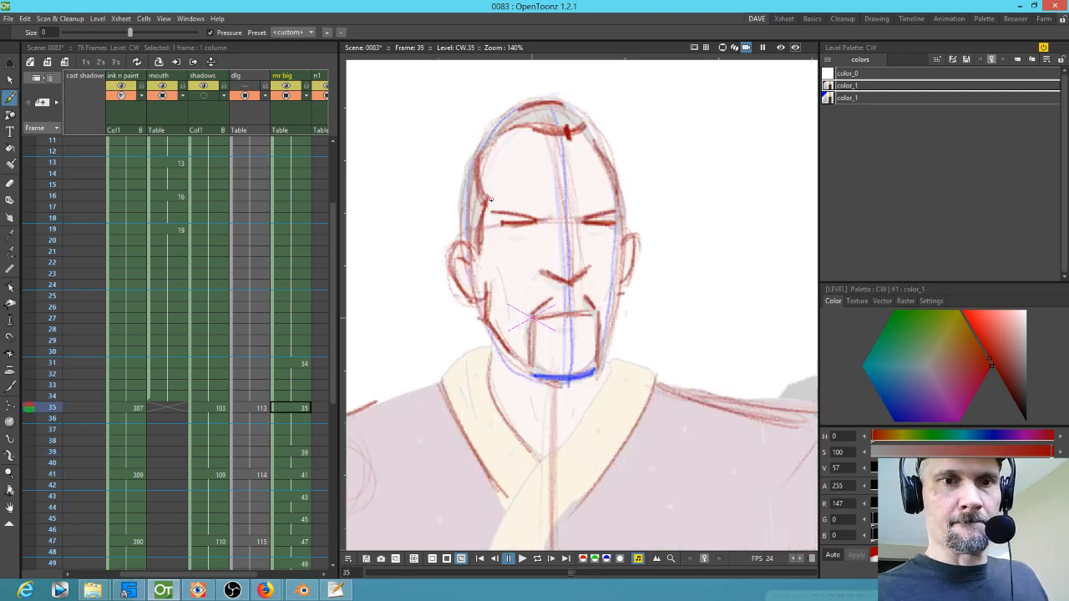
{"action": "key", "text": "comma"}
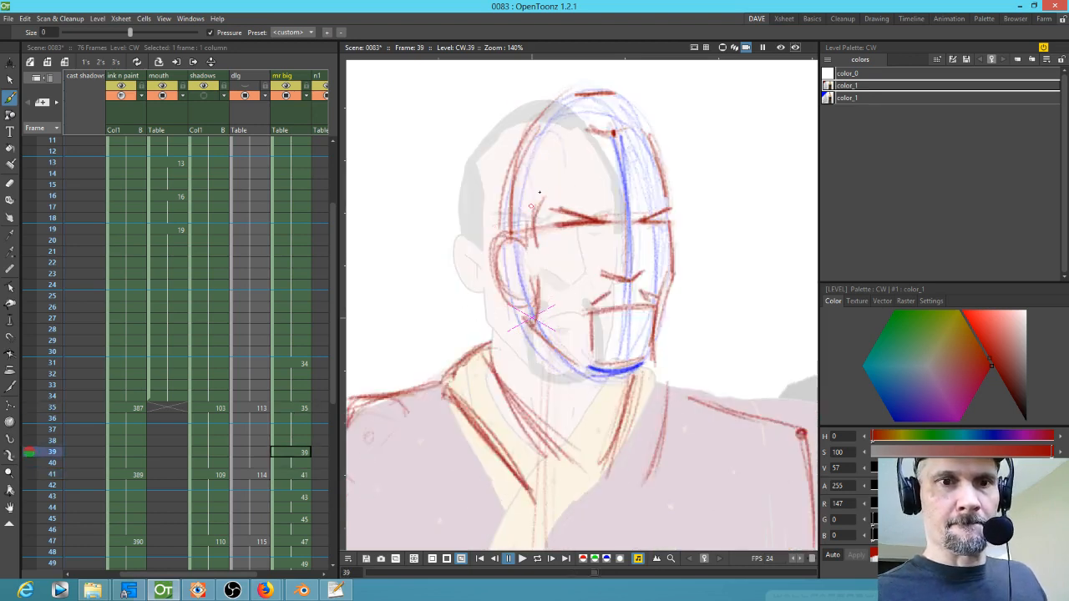
{"action": "key", "text": "period"}
{"action": "key", "text": "comma"}
Step: Add a red line on the left side of the skull and a cheek stroke on drawing 39
{"action": "mouse_move", "coordinate": [543, 201]}
{"action": "left_mouse_down"}
{"action": "mouse_move", "coordinate": [535, 145]}
{"action": "mouse_move", "coordinate": [545, 127]}
{"action": "left_mouse_up"}
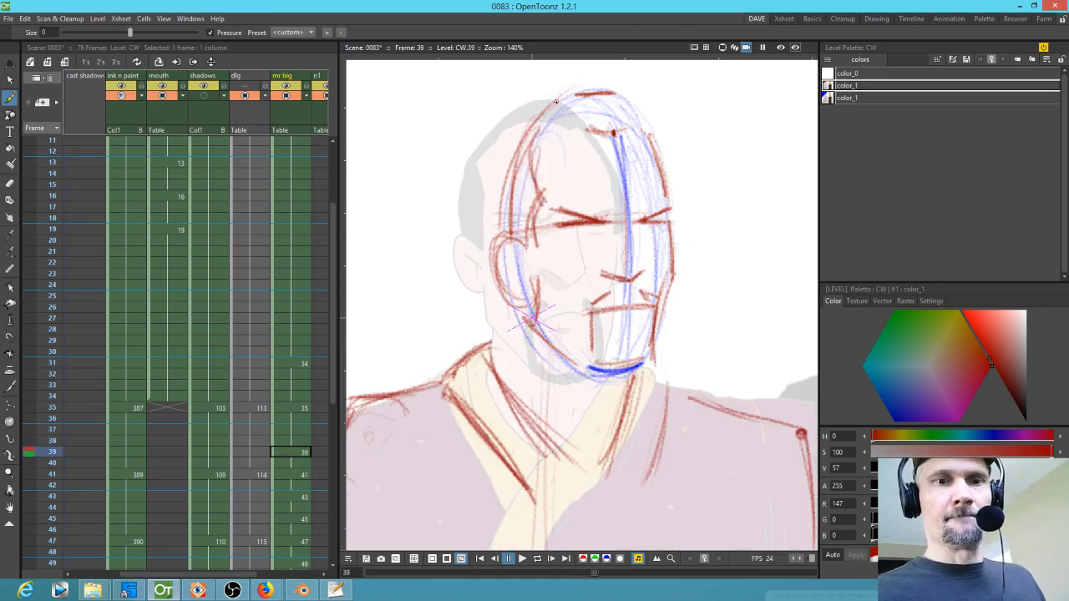
{"action": "key", "text": "comma"}
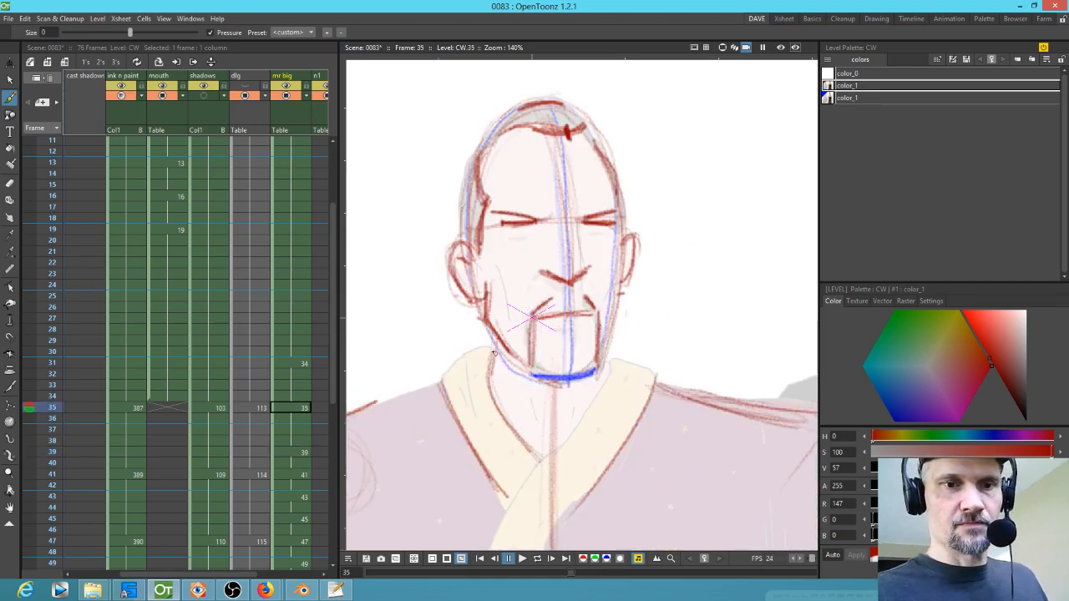
{"action": "key", "text": "period"}
{"action": "left_click_drag", "start_coordinate": [519, 322], "coordinate": [501, 343]}
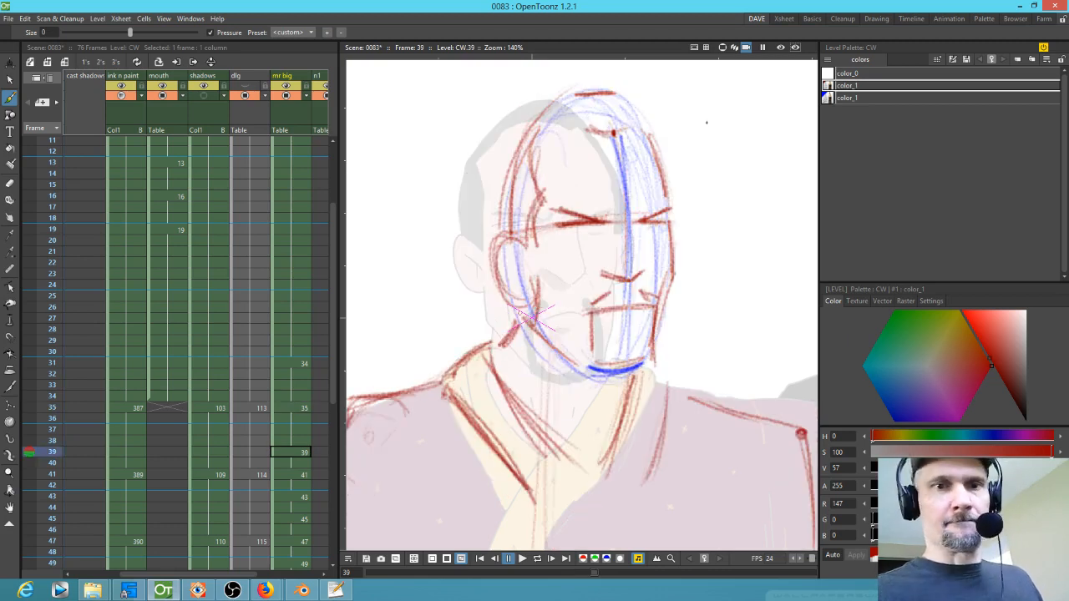
Step: Select the whole head sketch on drawing 39 with a freehand selection and shift it slightly left
{"action": "key", "text": "s"}
{"action": "mouse_move", "coordinate": [685, 136]}
{"action": "left_mouse_down"}
{"action": "mouse_move", "coordinate": [470, 248]}
{"action": "mouse_move", "coordinate": [576, 394]}
{"action": "mouse_move", "coordinate": [686, 165]}
{"action": "left_mouse_up"}
{"action": "left_click_drag", "start_coordinate": [649, 292], "coordinate": [637, 289]}
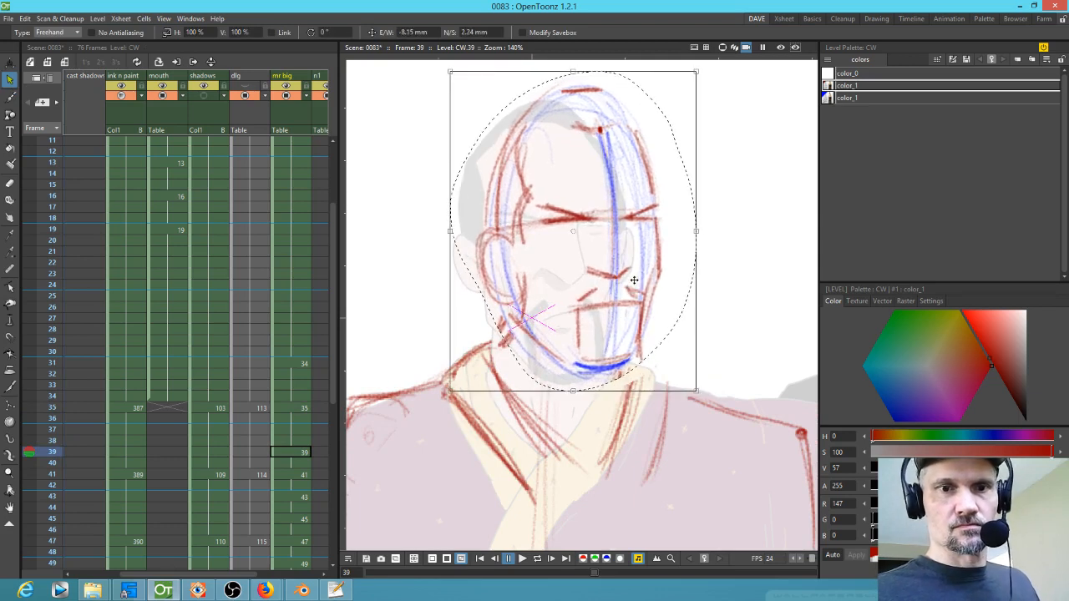
{"action": "key", "text": "b"}
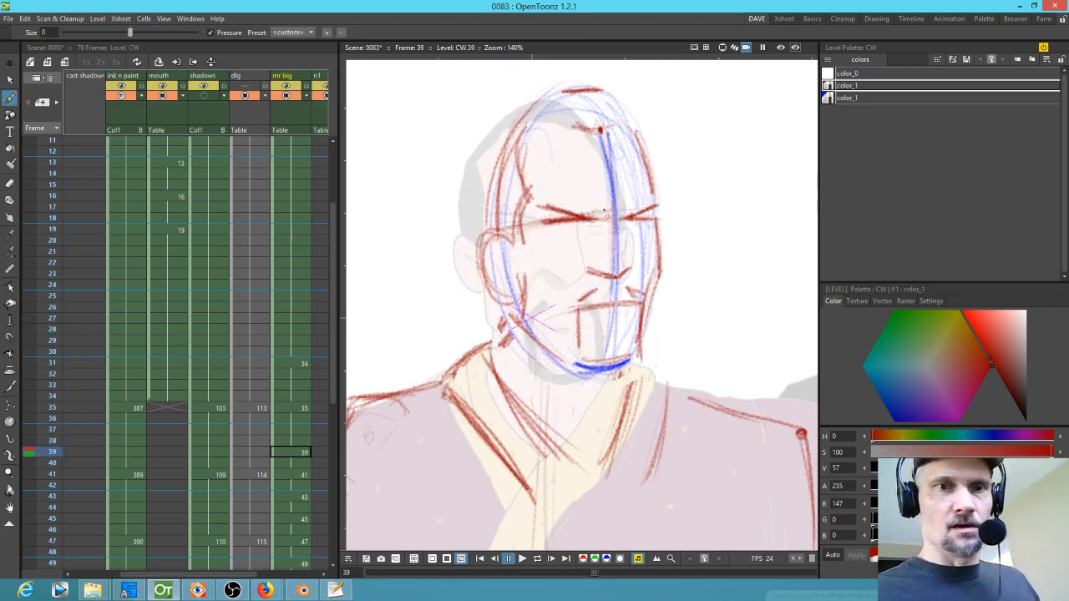
Step: Select the right eyebrow strokes on drawing 39 and reposition them
{"action": "key", "text": "s"}
{"action": "mouse_move", "coordinate": [590, 202]}
{"action": "left_mouse_down"}
{"action": "mouse_move", "coordinate": [594, 215]}
{"action": "mouse_move", "coordinate": [580, 230]}
{"action": "left_mouse_up"}
{"action": "left_click_drag", "start_coordinate": [657, 199], "coordinate": [653, 220]}
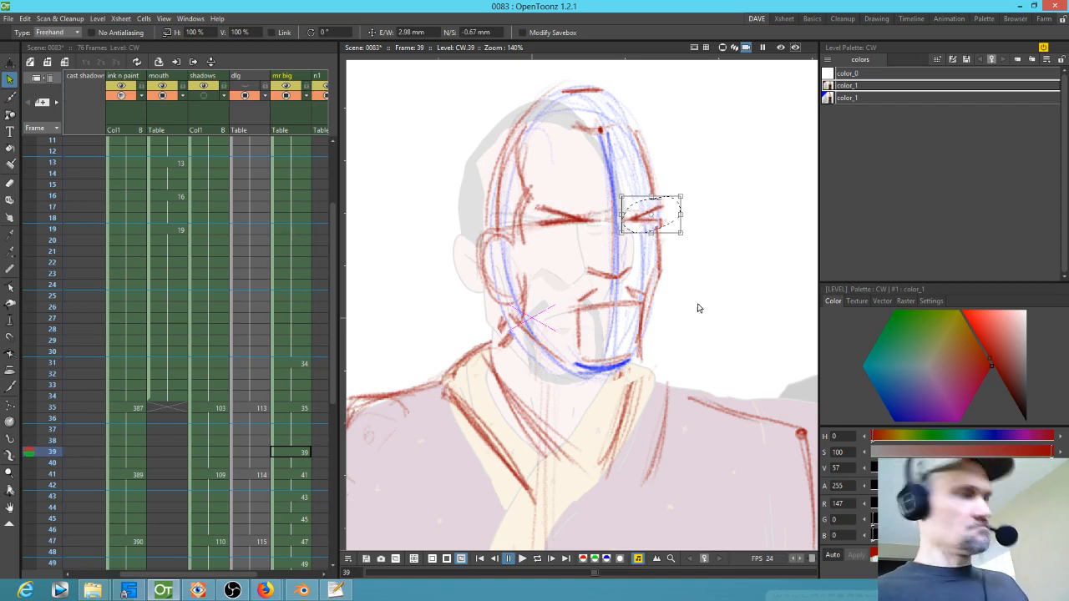
Step: Flip through drawings 35 to 41 to review the adjusted face
{"action": "key", "text": "comma"}
{"action": "key", "text": "period"}
{"action": "key", "text": "period"}
{"action": "key", "text": "comma"}
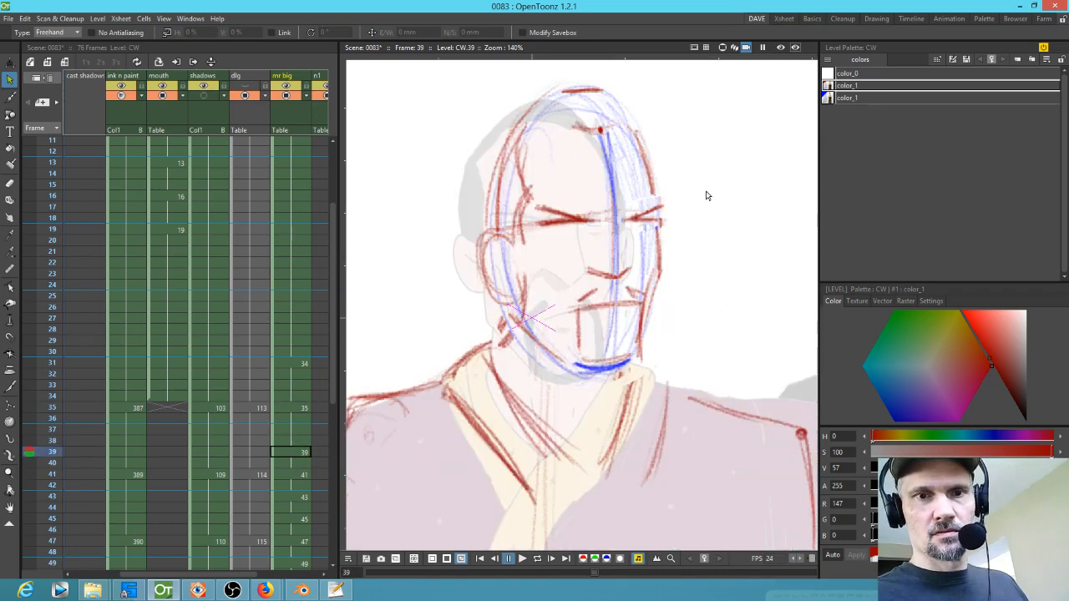
{"action": "key", "text": "period"}
{"action": "key", "text": "comma"}
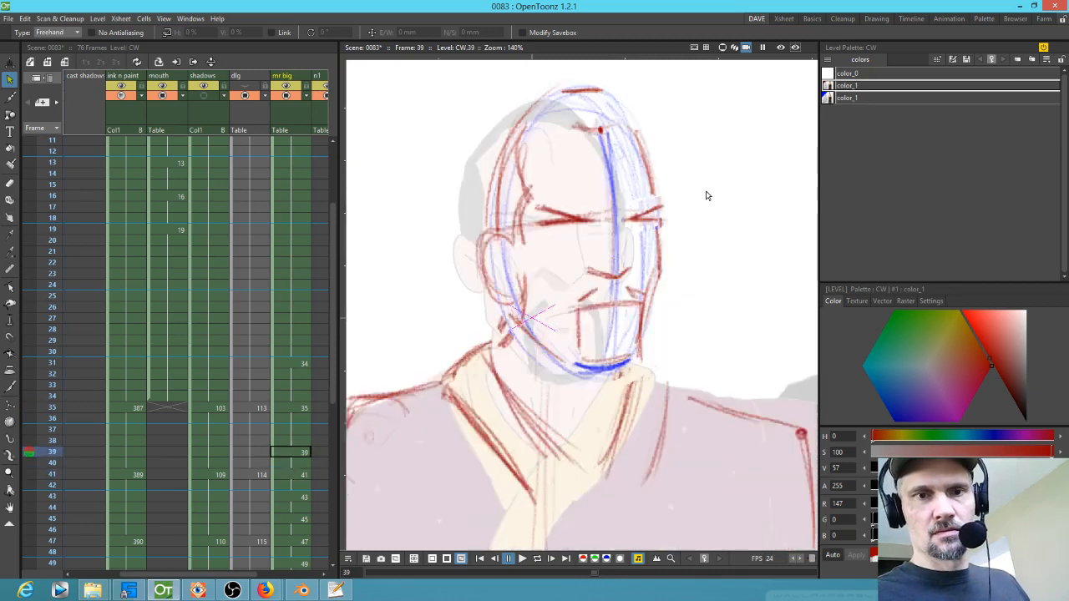
{"action": "key", "text": "period"}
{"action": "key", "text": "comma"}
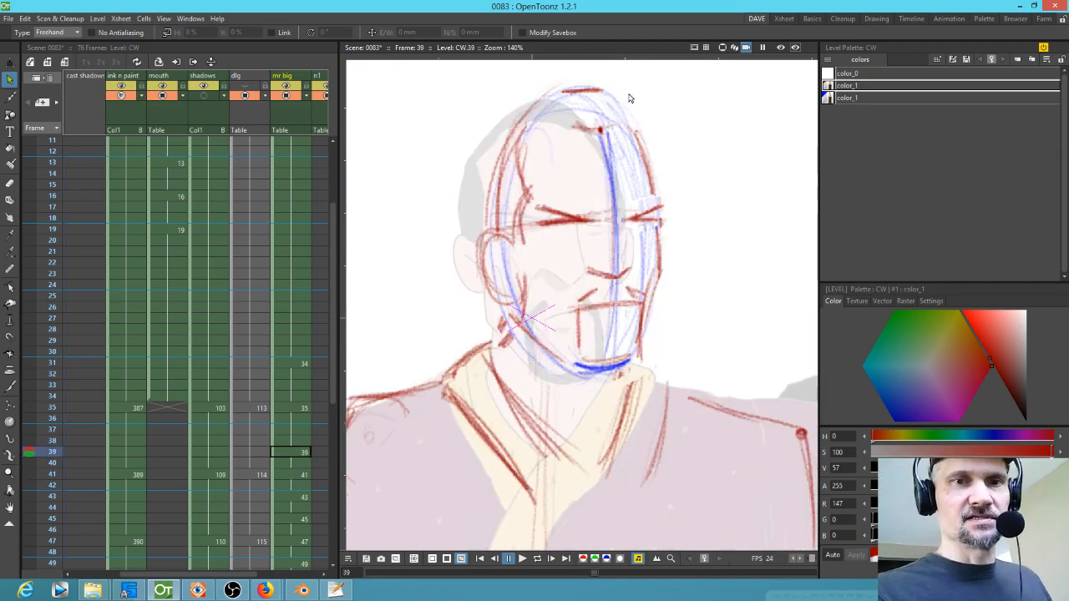
{"action": "key", "text": "b"}
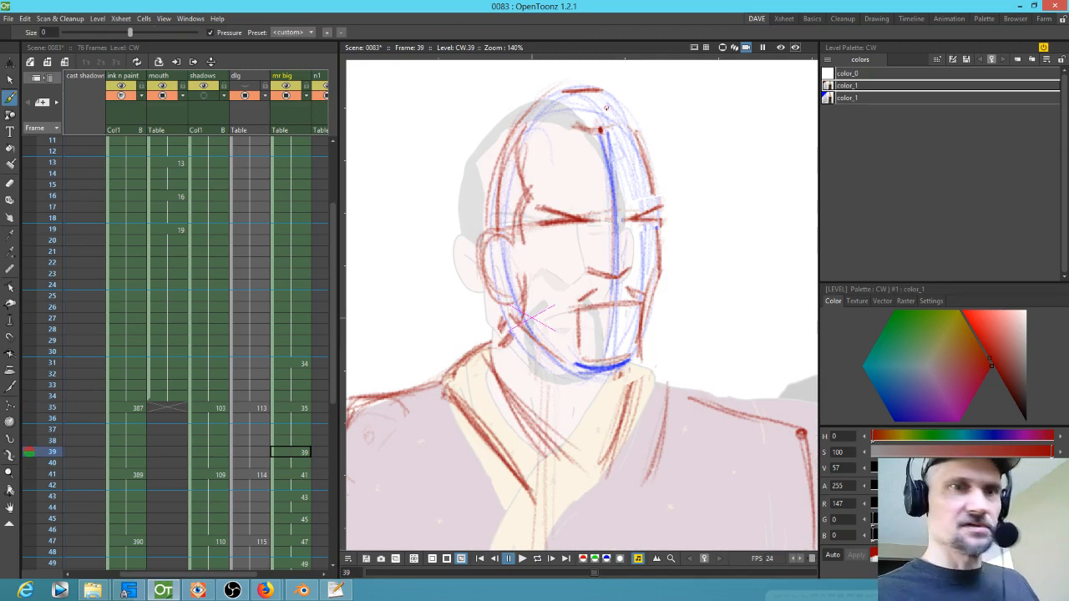
{"action": "key", "text": "period"}
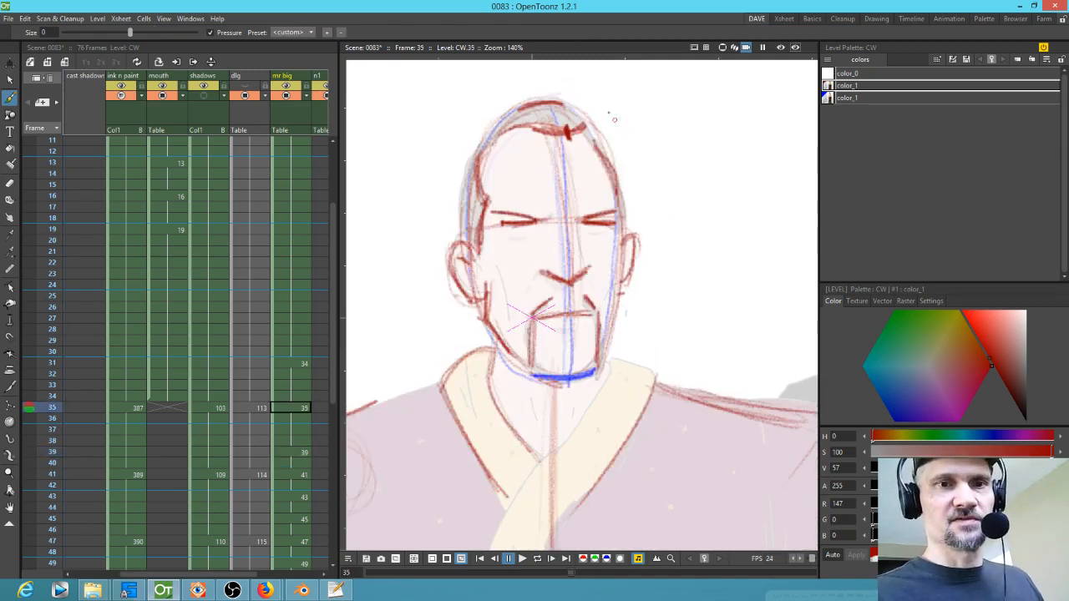
{"action": "key", "text": "comma"}
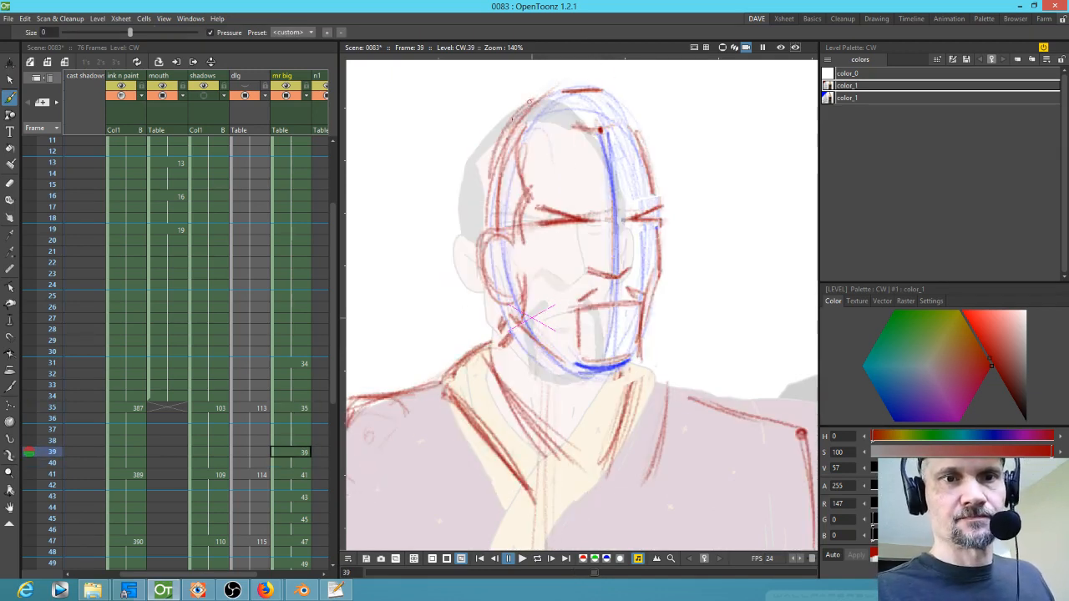
{"action": "key", "text": "shift+comma"}
{"action": "key", "text": "comma"}
{"action": "key", "text": "period"}
{"action": "key", "text": "period"}
{"action": "key", "text": "period"}
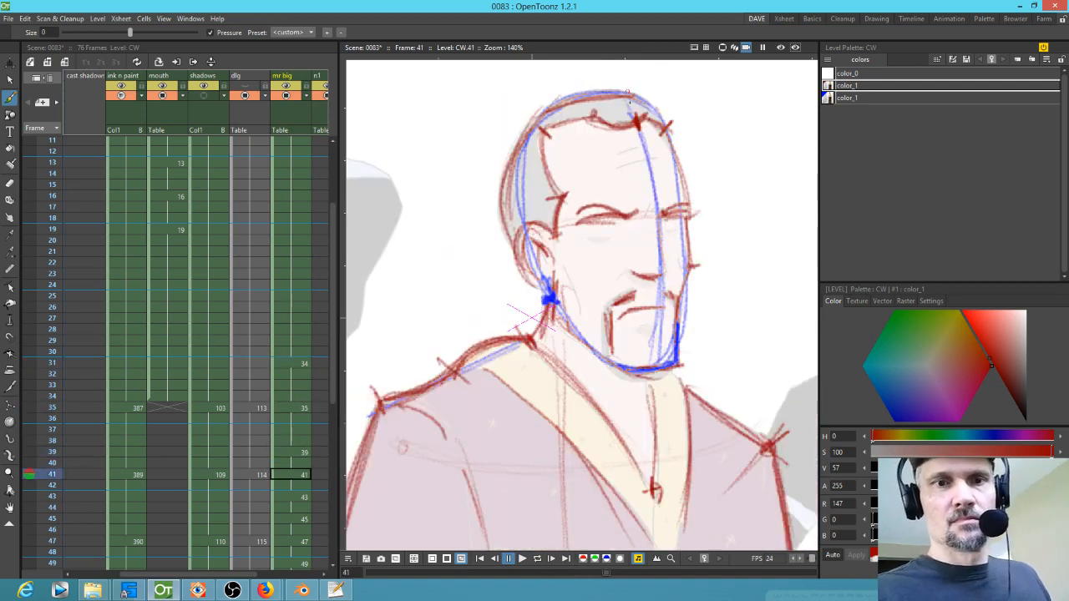
Step: Add red right jaw and chin lines on drawing 39
{"action": "key", "text": "comma"}
{"action": "left_click_drag", "start_coordinate": [642, 302], "coordinate": [641, 360]}
{"action": "left_click_drag", "start_coordinate": [589, 374], "coordinate": [642, 359]}
{"action": "key", "text": "comma"}
{"action": "key", "text": "period"}
{"action": "key", "text": "period"}
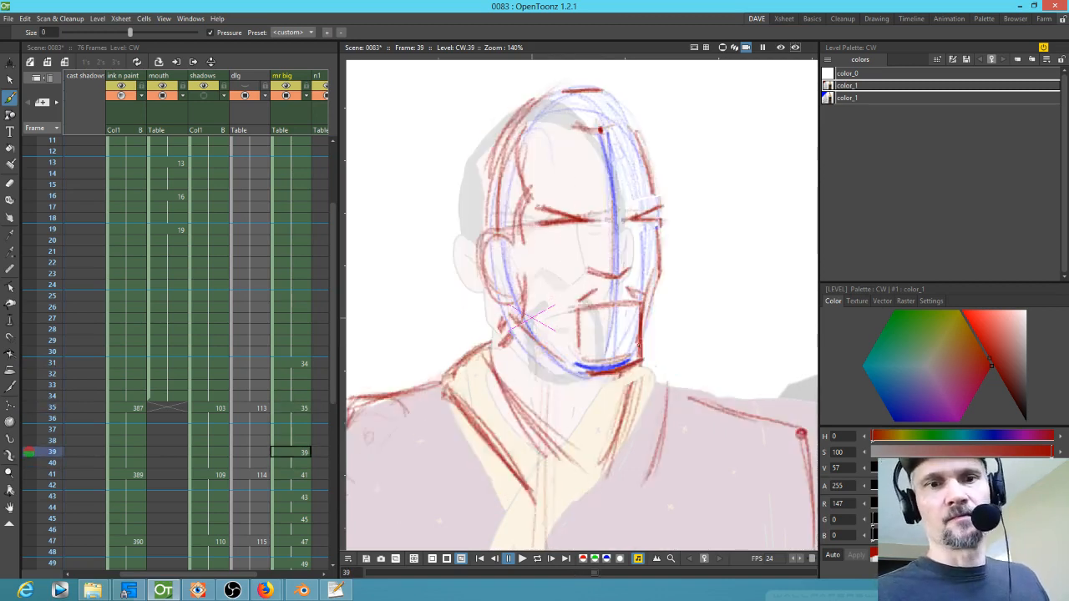
Step: Redraw the red brow lines across the eyes on drawing 39
{"action": "key", "text": "comma"}
{"action": "mouse_move", "coordinate": [538, 220]}
{"action": "left_mouse_down"}
{"action": "mouse_move", "coordinate": [657, 219]}
{"action": "mouse_move", "coordinate": [601, 217]}
{"action": "left_mouse_up"}
{"action": "key", "text": "period"}
{"action": "key", "text": "period"}
{"action": "mouse_move", "coordinate": [625, 216]}
{"action": "left_mouse_down"}
{"action": "mouse_move", "coordinate": [598, 220]}
{"action": "mouse_move", "coordinate": [696, 202]}
{"action": "left_mouse_up"}
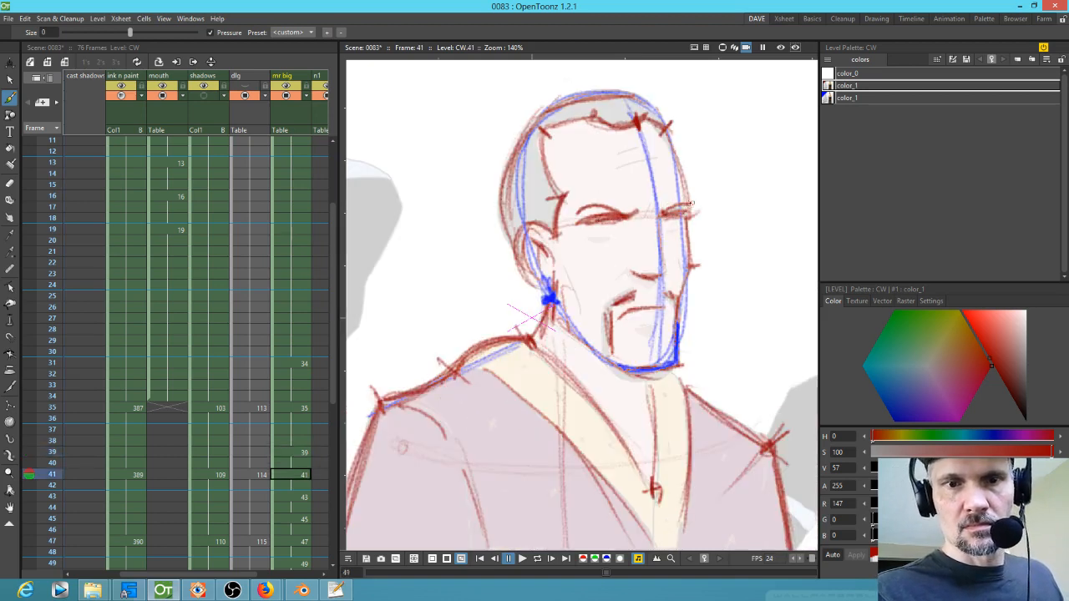
{"action": "key", "text": "comma"}
{"action": "key", "text": "comma"}
{"action": "key", "text": "period"}
{"action": "key", "text": "comma"}
{"action": "left_click_drag", "start_coordinate": [598, 215], "coordinate": [526, 211]}
{"action": "left_click_drag", "start_coordinate": [581, 212], "coordinate": [537, 213]}
{"action": "left_click_drag", "start_coordinate": [628, 221], "coordinate": [666, 204]}
{"action": "key", "text": "period"}
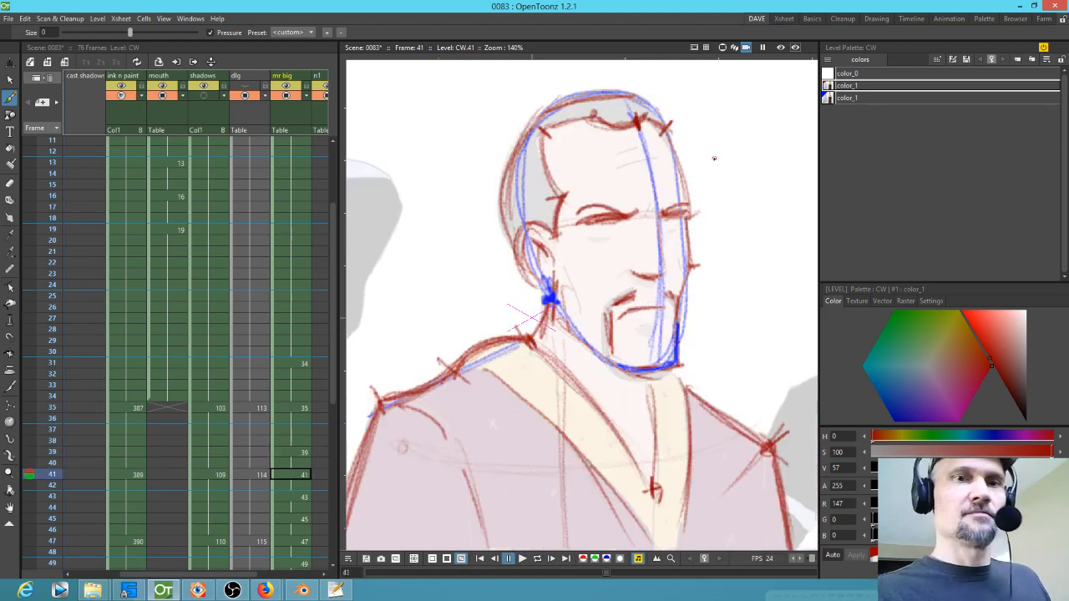
Step: Add a red brow stroke across the face on drawing 41
{"action": "left_click_drag", "start_coordinate": [620, 212], "coordinate": [512, 232]}
{"action": "key", "text": "comma"}
{"action": "key", "text": "period"}
{"action": "key", "text": "comma"}
Step: Sketch red hair lines down the left side of the head on drawing 39
{"action": "mouse_move", "coordinate": [521, 118]}
{"action": "left_mouse_down"}
{"action": "mouse_move", "coordinate": [480, 190]}
{"action": "mouse_move", "coordinate": [484, 178]}
{"action": "mouse_move", "coordinate": [480, 237]}
{"action": "left_mouse_up"}
{"action": "left_click_drag", "start_coordinate": [487, 199], "coordinate": [474, 213]}
{"action": "left_click_drag", "start_coordinate": [504, 128], "coordinate": [473, 231]}
{"action": "left_click_drag", "start_coordinate": [506, 127], "coordinate": [470, 221]}
{"action": "left_click_drag", "start_coordinate": [523, 124], "coordinate": [486, 167]}
Step: Flip between drawings 39, 41 and 43 to compare the head shape
{"action": "key", "text": "period"}
{"action": "key", "text": "comma"}
{"action": "key", "text": "period"}
{"action": "key", "text": "comma"}
{"action": "key", "text": "period"}
Step: Sketch the red top-of-head contour on drawing 39, checking it against the neighbouring drawings
{"action": "key", "text": "period"}
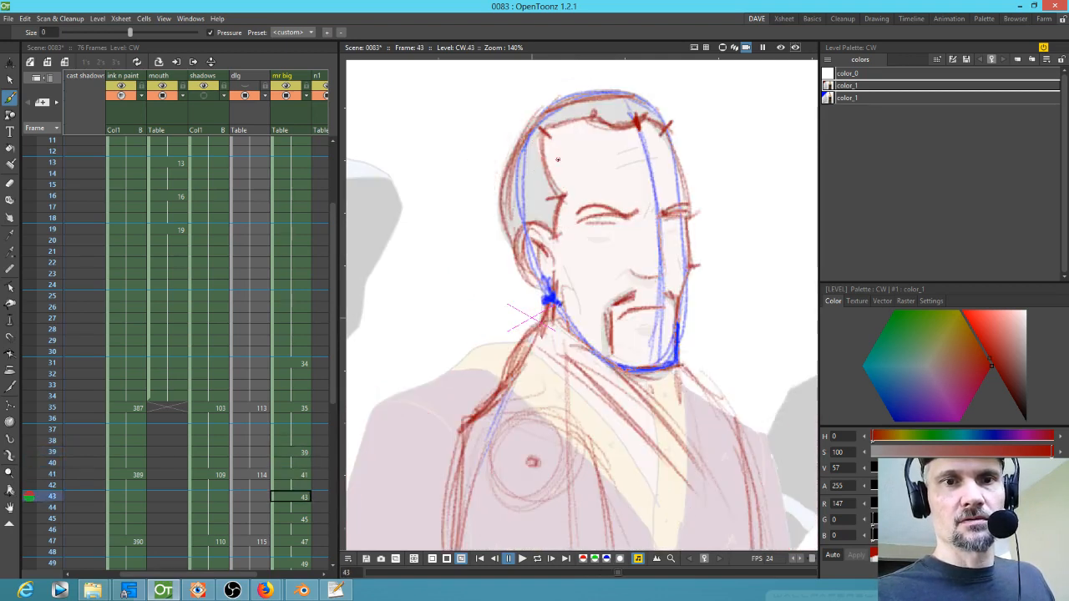
{"action": "key", "text": "comma"}
{"action": "key", "text": "comma"}
{"action": "left_click_drag", "start_coordinate": [539, 99], "coordinate": [496, 142]}
{"action": "mouse_move", "coordinate": [527, 105]}
{"action": "left_mouse_down"}
{"action": "mouse_move", "coordinate": [564, 104]}
{"action": "mouse_move", "coordinate": [606, 89]}
{"action": "left_mouse_up"}
{"action": "mouse_move", "coordinate": [511, 122]}
{"action": "left_mouse_down"}
{"action": "mouse_move", "coordinate": [623, 92]}
{"action": "mouse_move", "coordinate": [640, 114]}
{"action": "left_mouse_up"}
{"action": "key", "text": "comma"}
{"action": "key", "text": "period"}
{"action": "key", "text": "comma"}
Step: Add more red hair strokes across the crown on drawing 39 and compare against drawing 35
{"action": "key", "text": "period"}
{"action": "key", "text": "period"}
{"action": "key", "text": "comma"}
{"action": "left_click_drag", "start_coordinate": [577, 125], "coordinate": [625, 115]}
{"action": "left_click_drag", "start_coordinate": [573, 125], "coordinate": [634, 114]}
{"action": "left_click_drag", "start_coordinate": [629, 115], "coordinate": [641, 150]}
{"action": "left_click_drag", "start_coordinate": [641, 108], "coordinate": [630, 135]}
{"action": "left_click_drag", "start_coordinate": [563, 115], "coordinate": [548, 132]}
{"action": "key", "text": "comma"}
{"action": "key", "text": "period"}
{"action": "key", "text": "comma"}
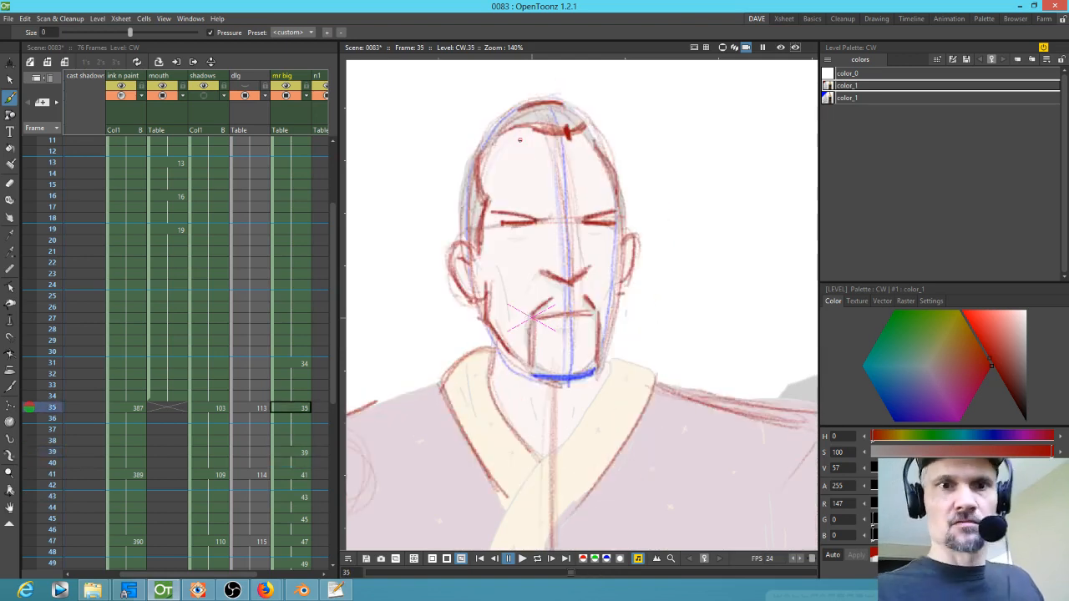
{"action": "key", "text": "period"}
{"action": "key", "text": "comma"}
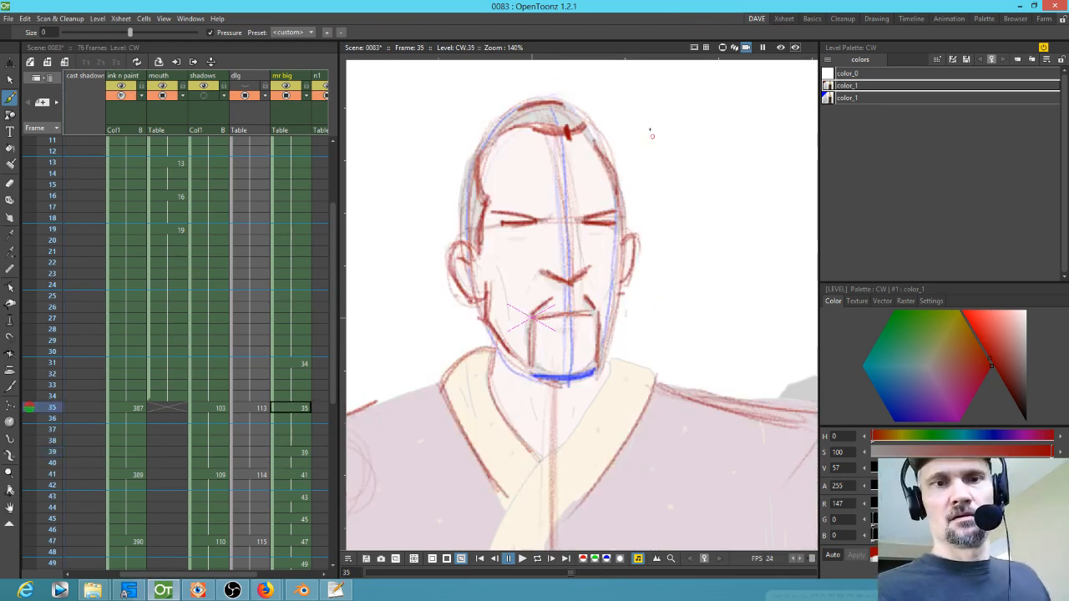
{"action": "key", "text": "period"}
Step: Erase the stray stroke beside the right side of the head on drawing 39 with the Eraser tool
{"action": "key", "text": "a"}
{"action": "mouse_move", "coordinate": [668, 192]}
{"action": "left_mouse_down"}
{"action": "mouse_move", "coordinate": [656, 203]}
{"action": "mouse_move", "coordinate": [632, 192]}
{"action": "mouse_move", "coordinate": [569, 214]}
{"action": "left_mouse_up"}
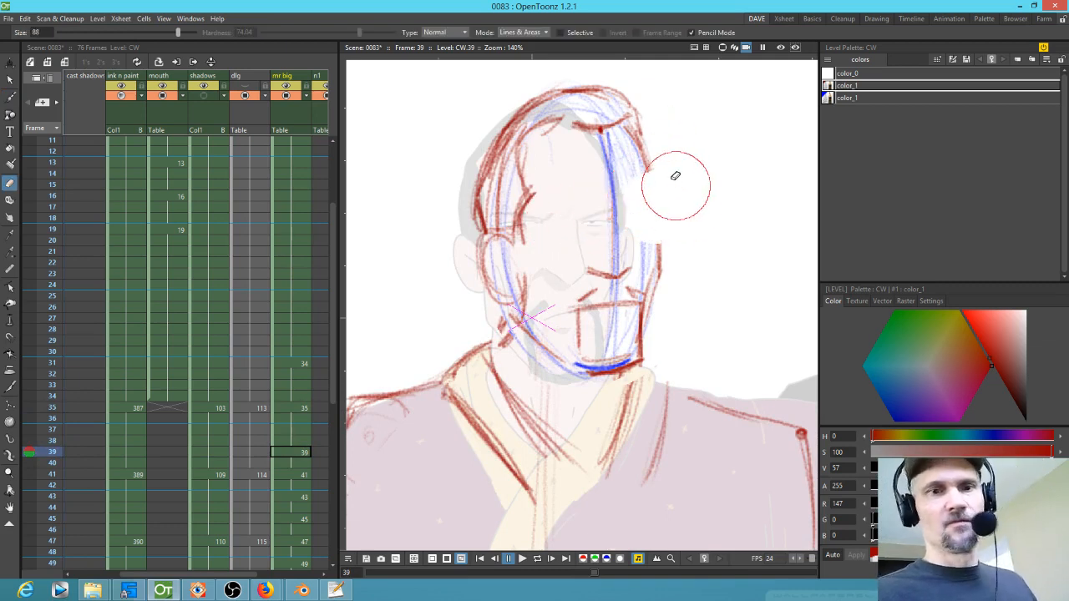
{"action": "key", "text": "b"}
Step: Flip through drawings 35 to 41 to compare the brow area
{"action": "key", "text": "comma"}
{"action": "key", "text": "period"}
{"action": "key", "text": "period"}
{"action": "key", "text": "comma"}
{"action": "key", "text": "comma"}
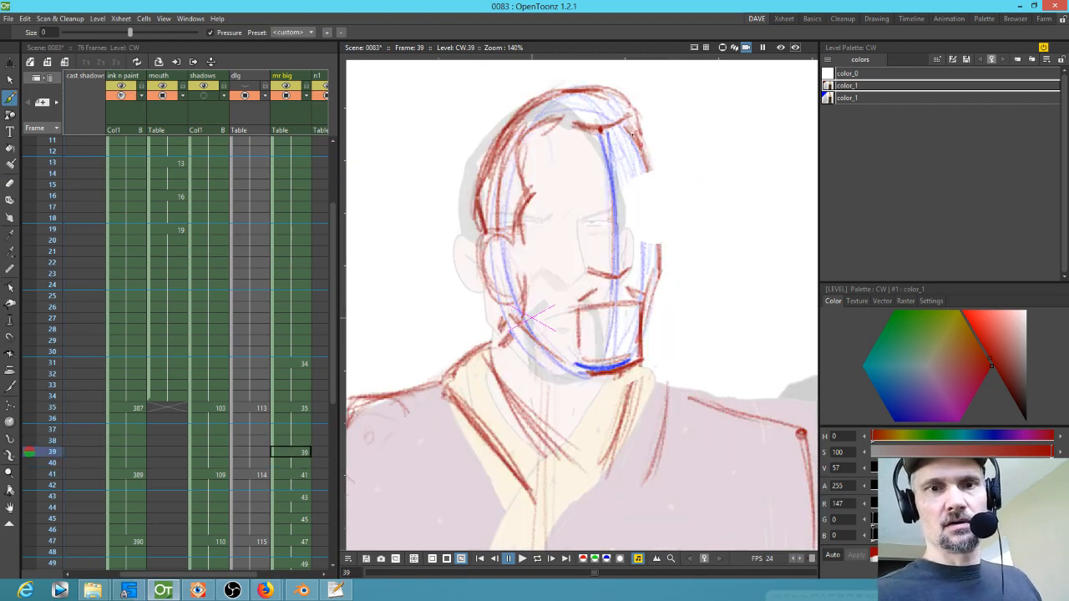
{"action": "key", "text": "comma"}
{"action": "key", "text": "period"}
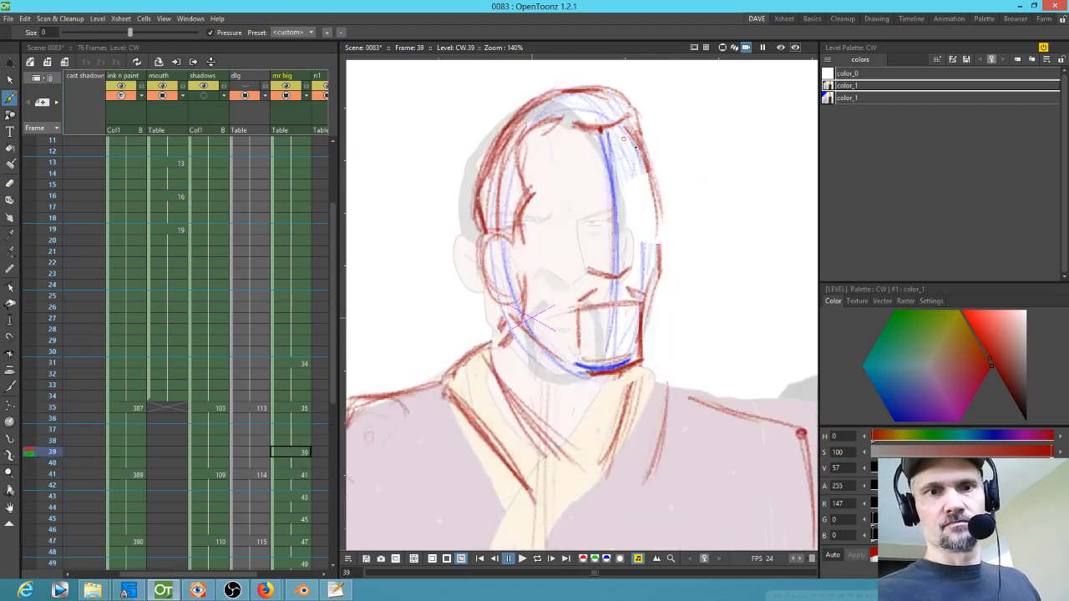
{"action": "key", "text": "period"}
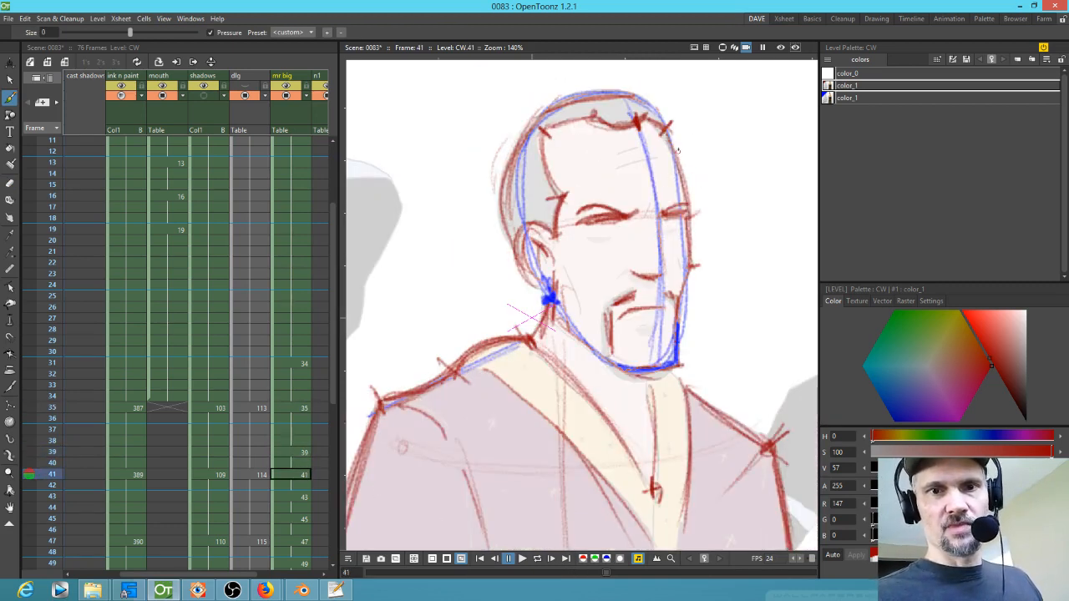
{"action": "key", "text": "comma"}
{"action": "key", "text": "comma"}
{"action": "key", "text": "period"}
{"action": "key", "text": "period"}
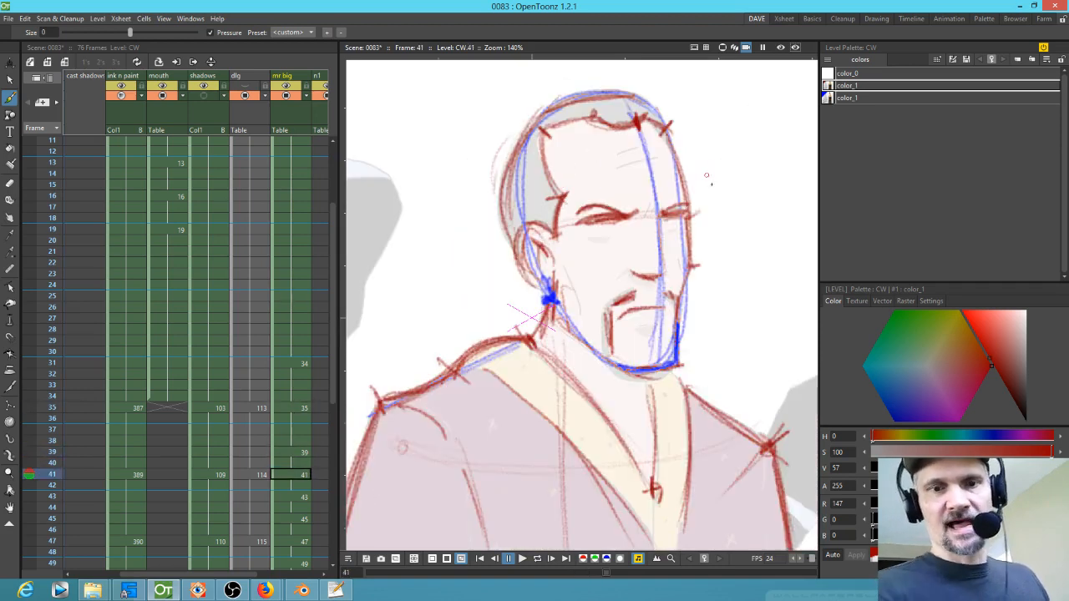
{"action": "key", "text": "comma"}
{"action": "key", "text": "comma"}
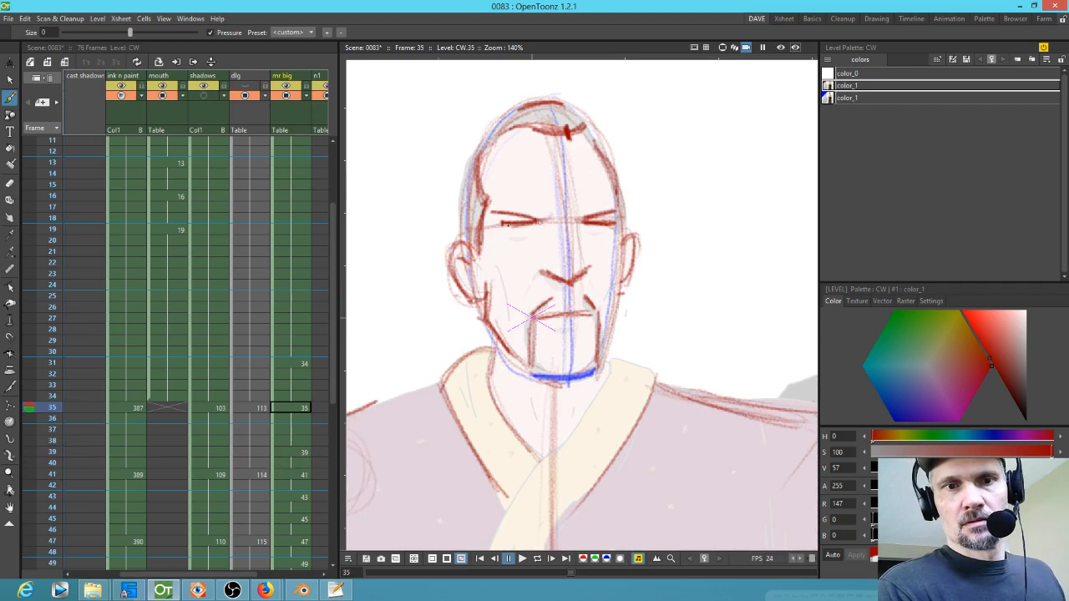
{"action": "key", "text": "period"}
{"action": "key", "text": "period"}
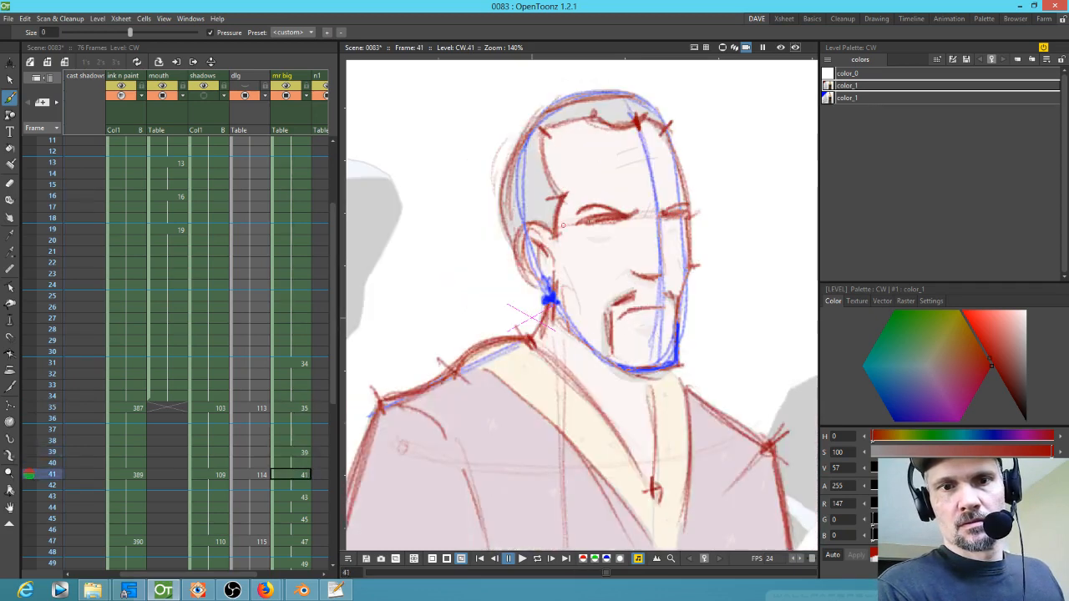
{"action": "key", "text": "comma"}
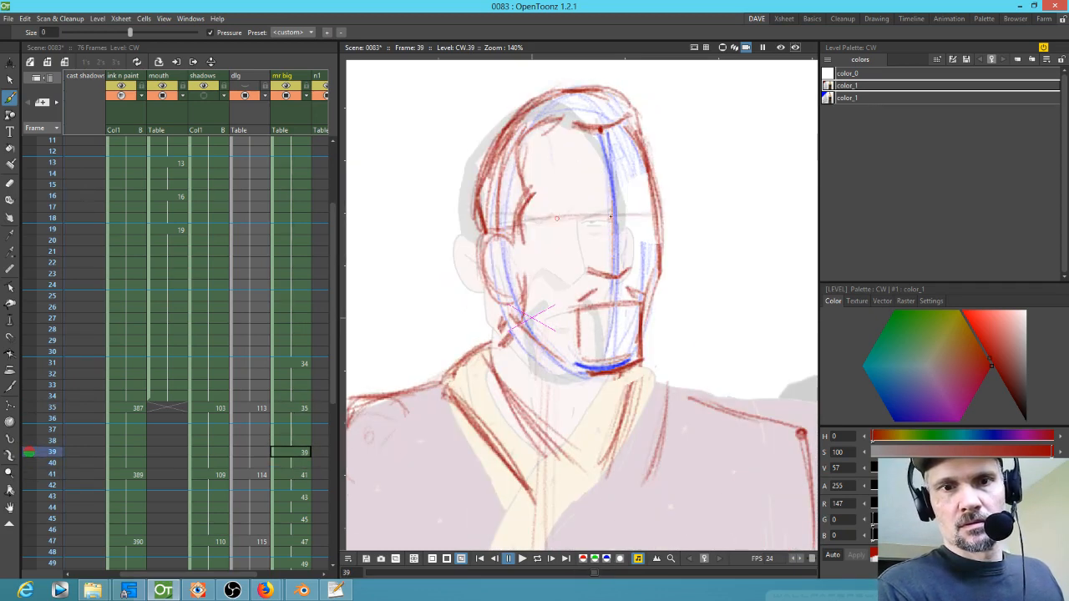
{"action": "key", "text": "comma"}
{"action": "key", "text": "period"}
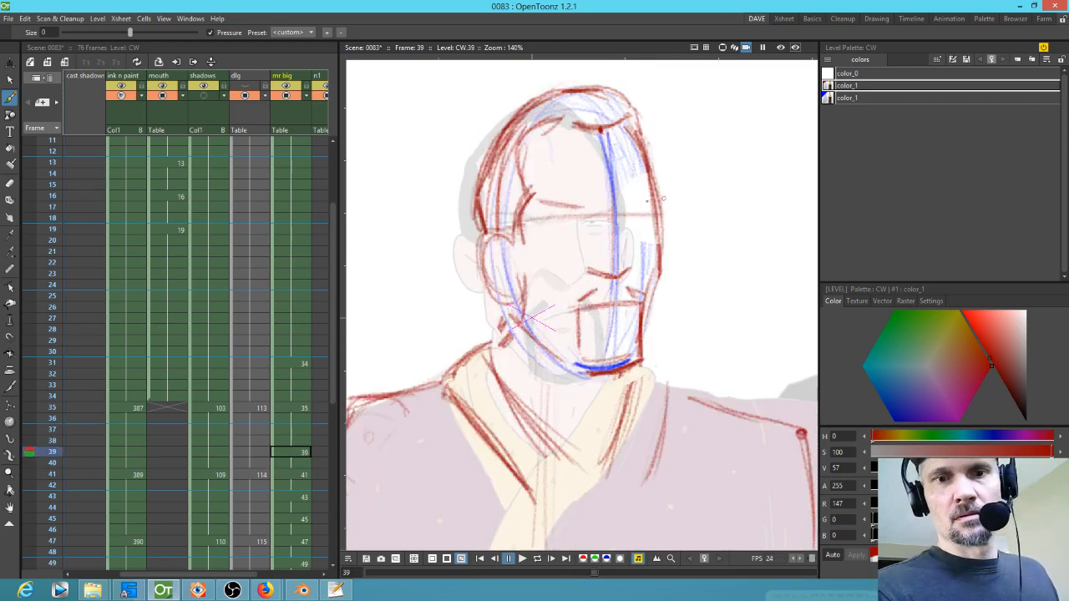
{"action": "key", "text": "comma"}
{"action": "key", "text": "period"}
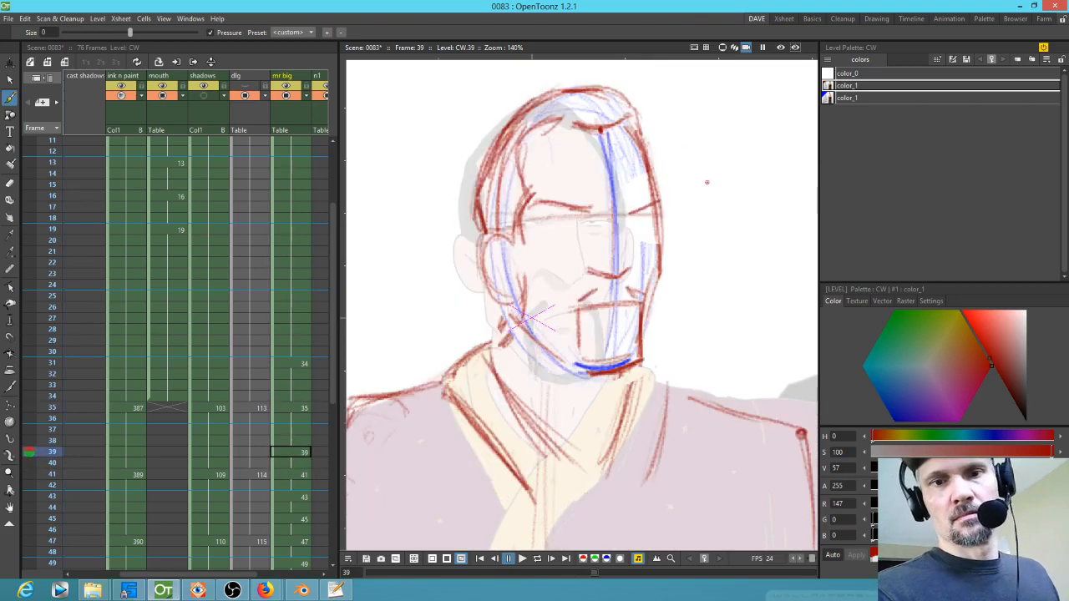
{"action": "key", "text": "comma"}
{"action": "key", "text": "period"}
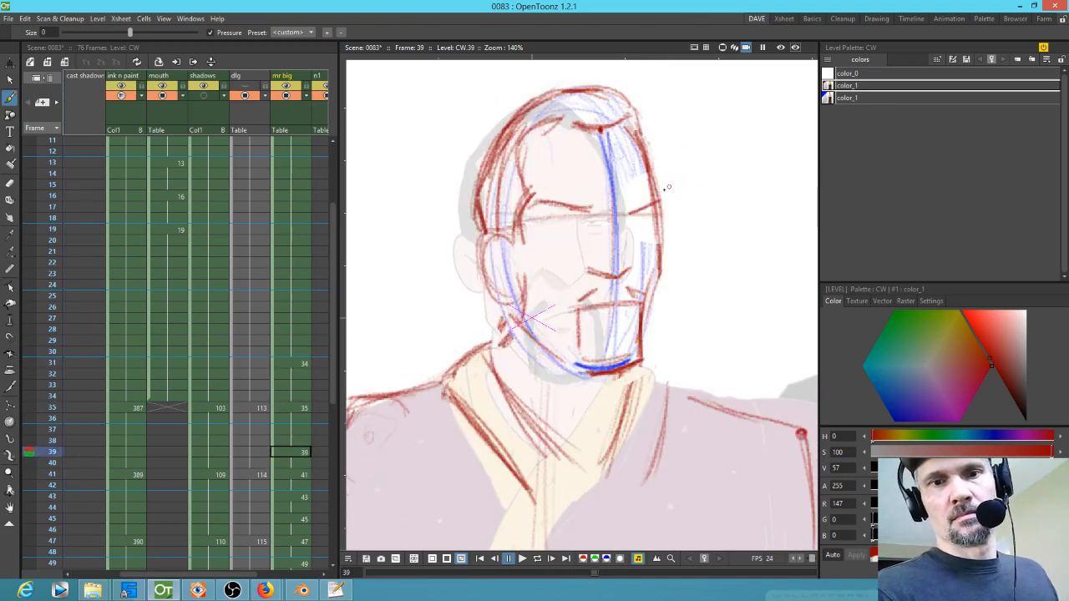
{"action": "key", "text": "comma"}
{"action": "key", "text": "period"}
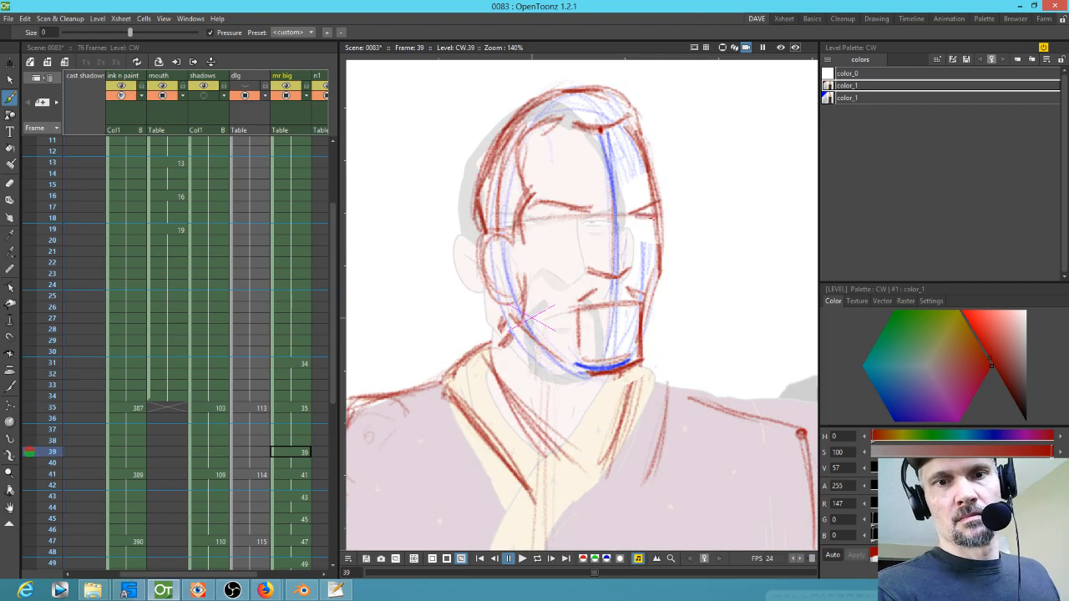
{"action": "key", "text": "comma"}
{"action": "key", "text": "period"}
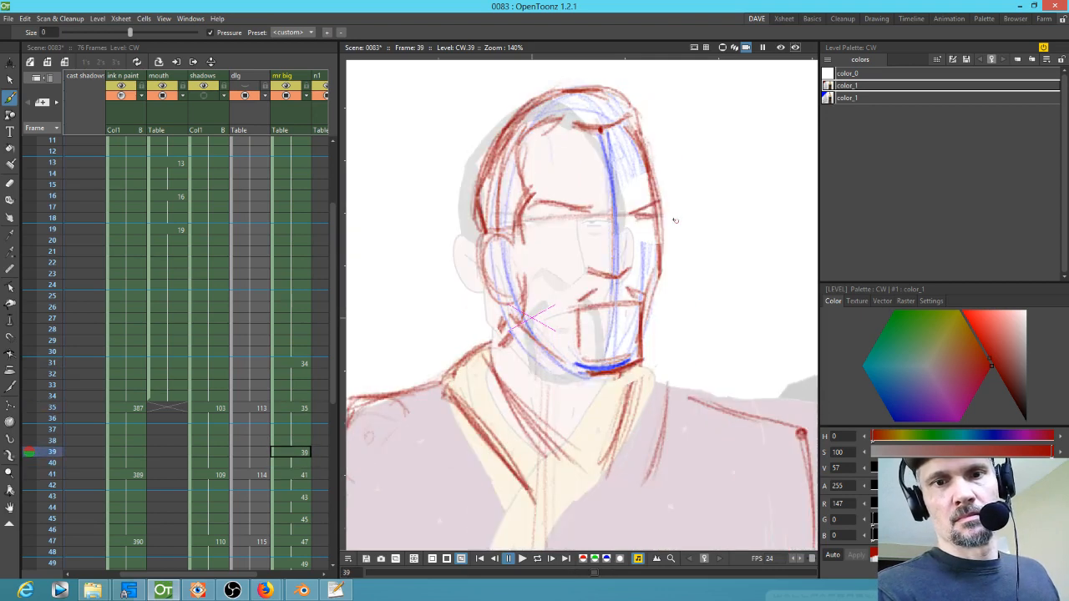
Step: Sketch new red brow strokes across both eyes on drawing 39
{"action": "left_click_drag", "start_coordinate": [658, 216], "coordinate": [628, 217]}
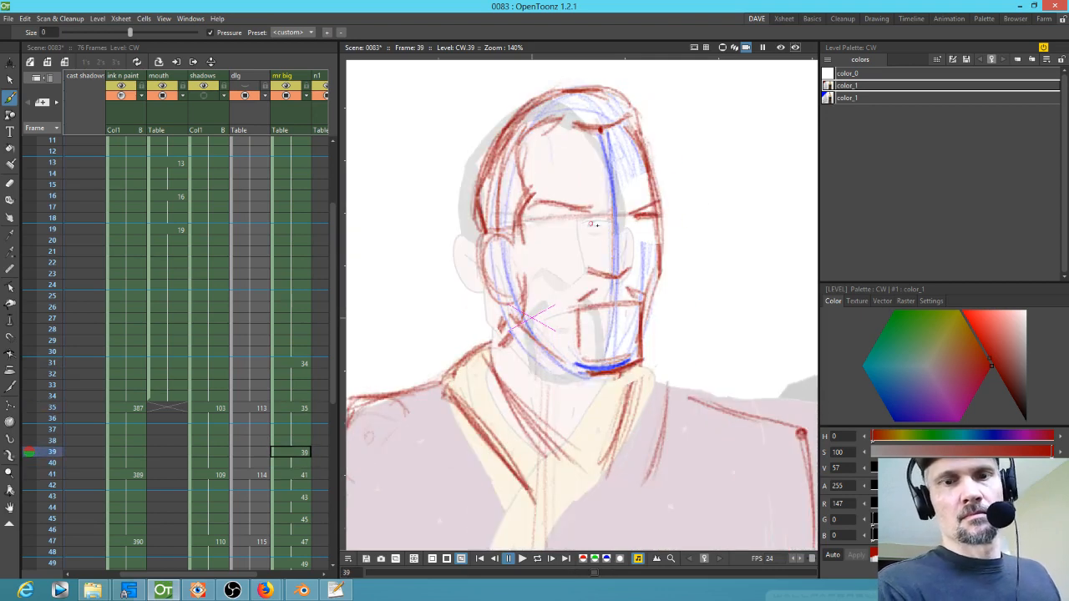
{"action": "key", "text": "period"}
{"action": "key", "text": "comma"}
{"action": "left_click_drag", "start_coordinate": [577, 217], "coordinate": [542, 219]}
{"action": "key", "text": "comma"}
{"action": "key", "text": "period"}
{"action": "key", "text": "period"}
{"action": "key", "text": "comma"}
{"action": "left_click_drag", "start_coordinate": [574, 207], "coordinate": [540, 210]}
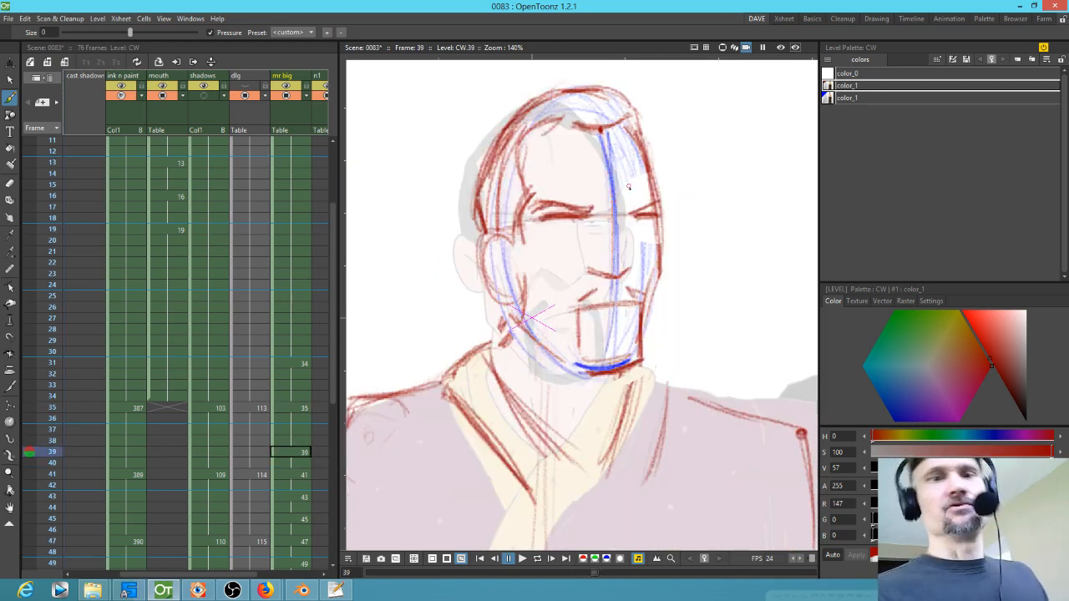
Step: Add a short red line on the right cheek of drawing 41
{"action": "key", "text": "comma"}
{"action": "key", "text": "period"}
{"action": "key", "text": "period"}
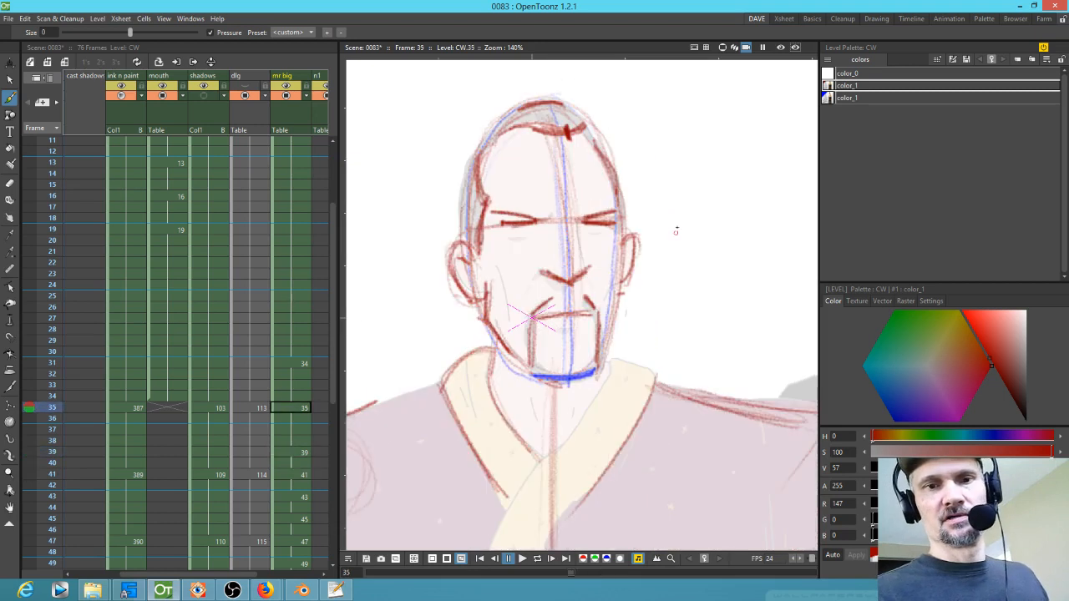
{"action": "key", "text": "comma"}
{"action": "key", "text": "period"}
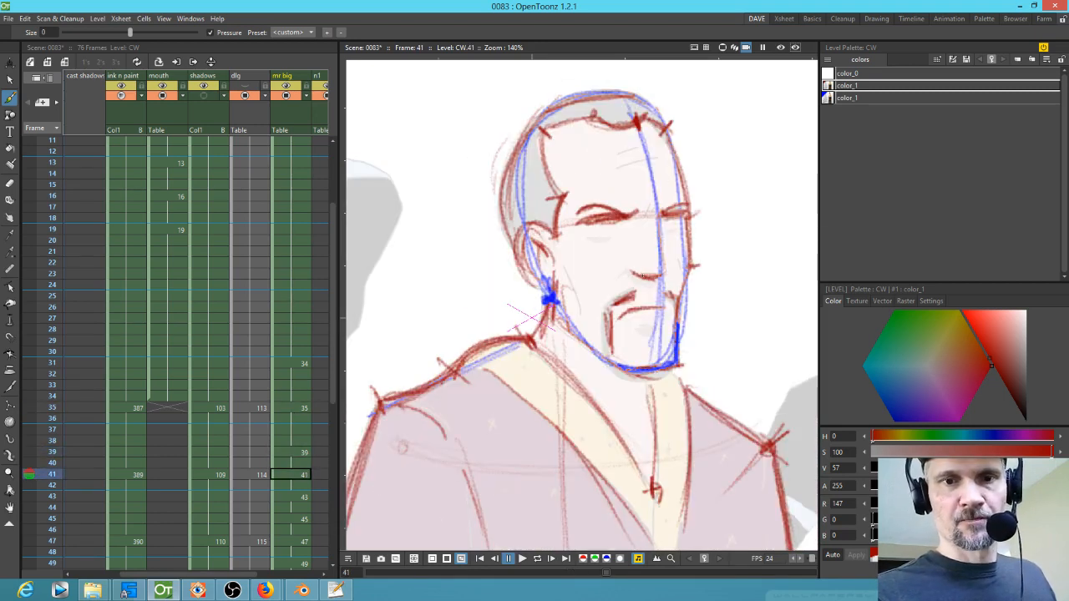
{"action": "left_click_drag", "start_coordinate": [659, 221], "coordinate": [663, 258]}
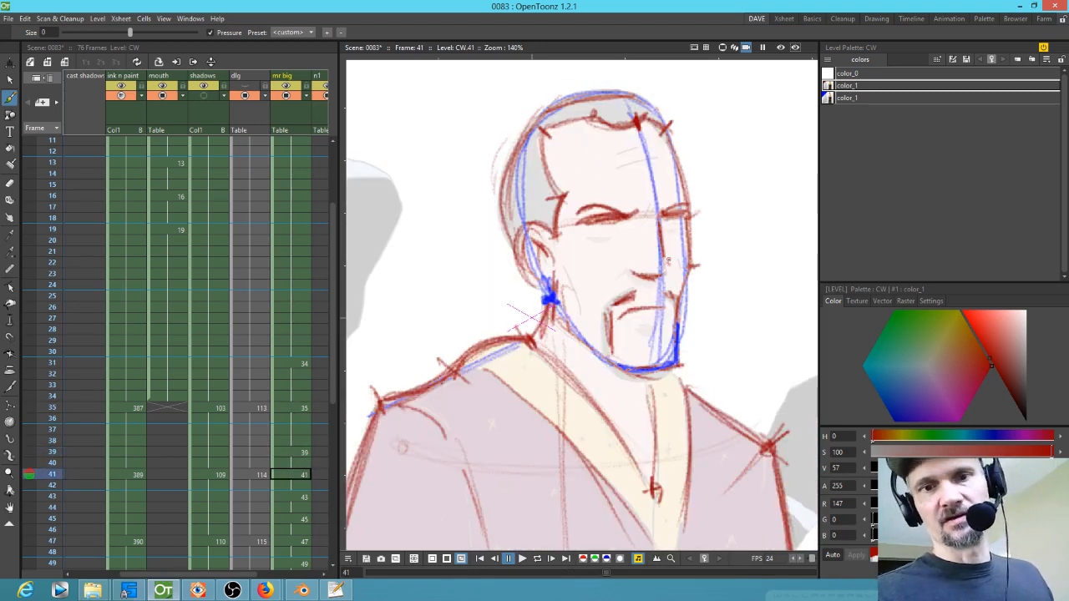
Step: Flip through drawings 35 to 43 to review the sequence
{"action": "key", "text": "period"}
{"action": "key", "text": "period"}
{"action": "key", "text": "comma"}
{"action": "key", "text": "comma"}
{"action": "key", "text": "comma"}
{"action": "key", "text": "comma"}
{"action": "key", "text": "period"}
{"action": "key", "text": "period"}
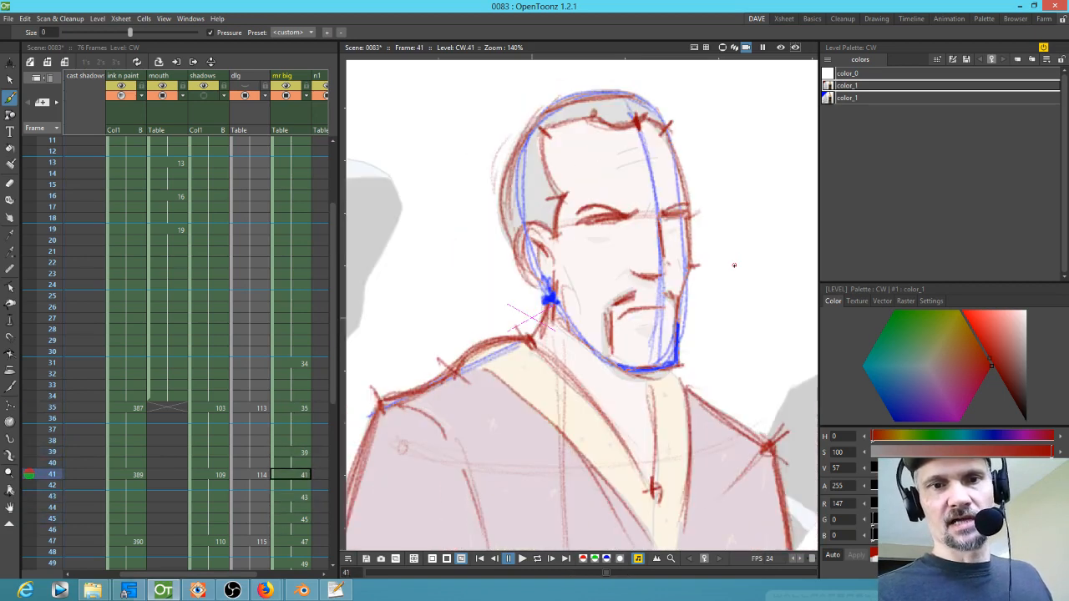
{"action": "key", "text": "comma"}
{"action": "key", "text": "comma"}
{"action": "key", "text": "comma"}
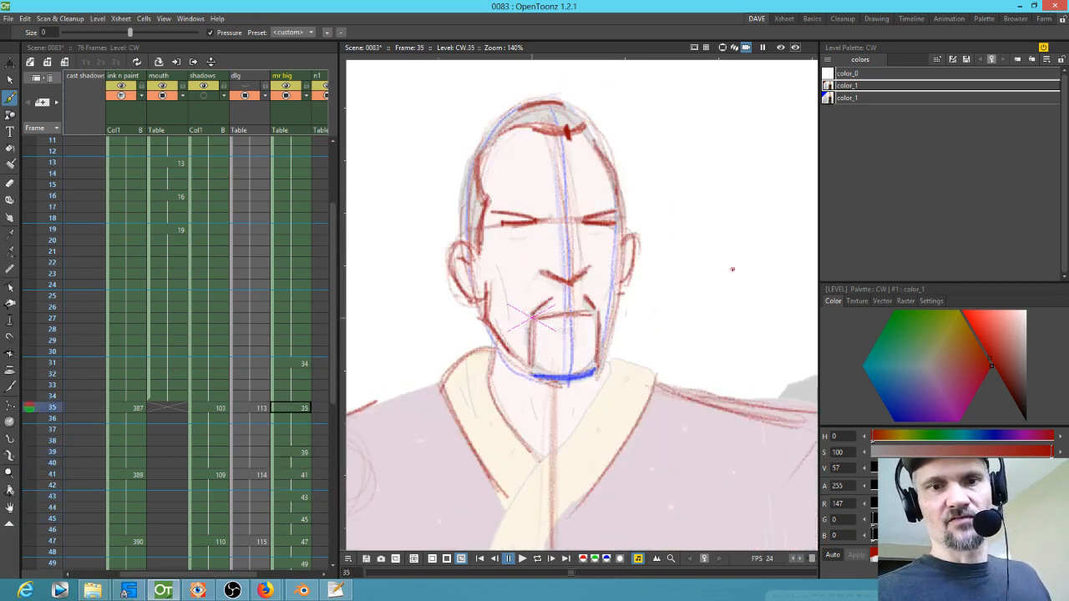
{"action": "key", "text": "period"}
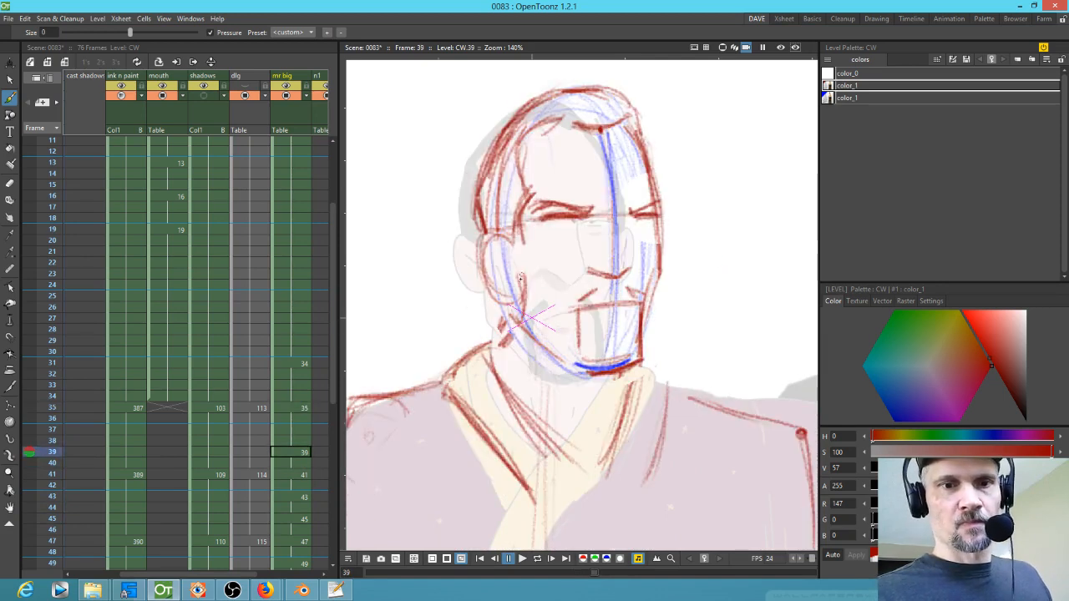
{"action": "key", "text": "period"}
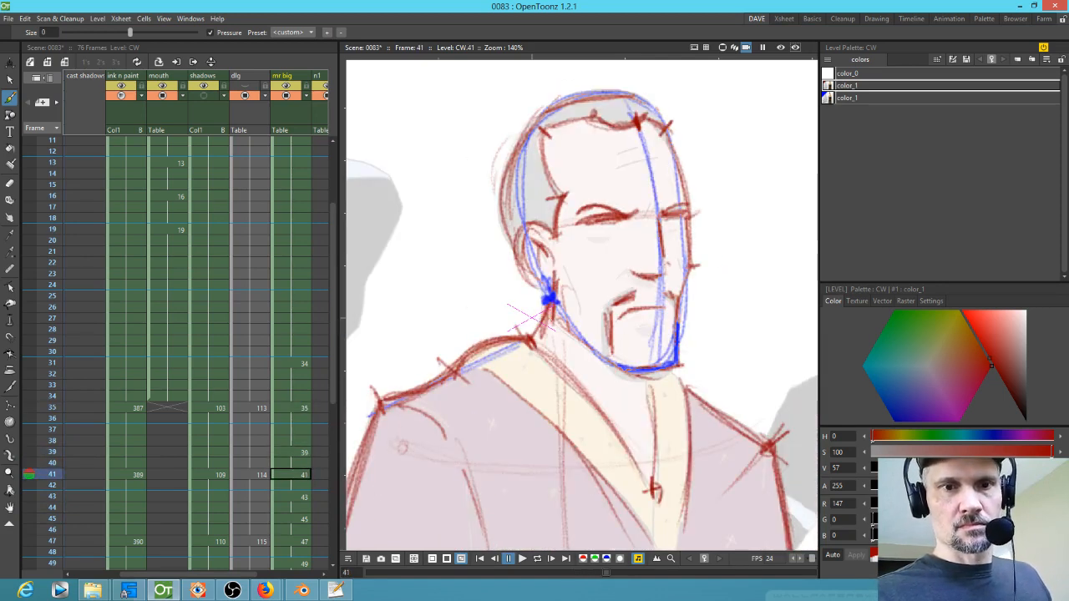
{"action": "key", "text": "comma"}
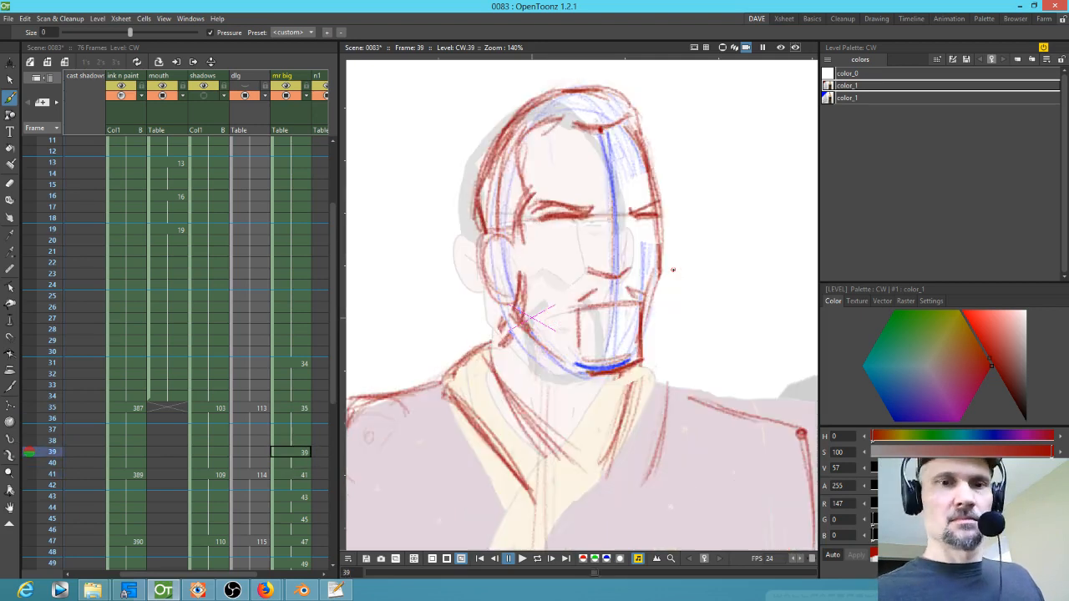
{"action": "key", "text": "period"}
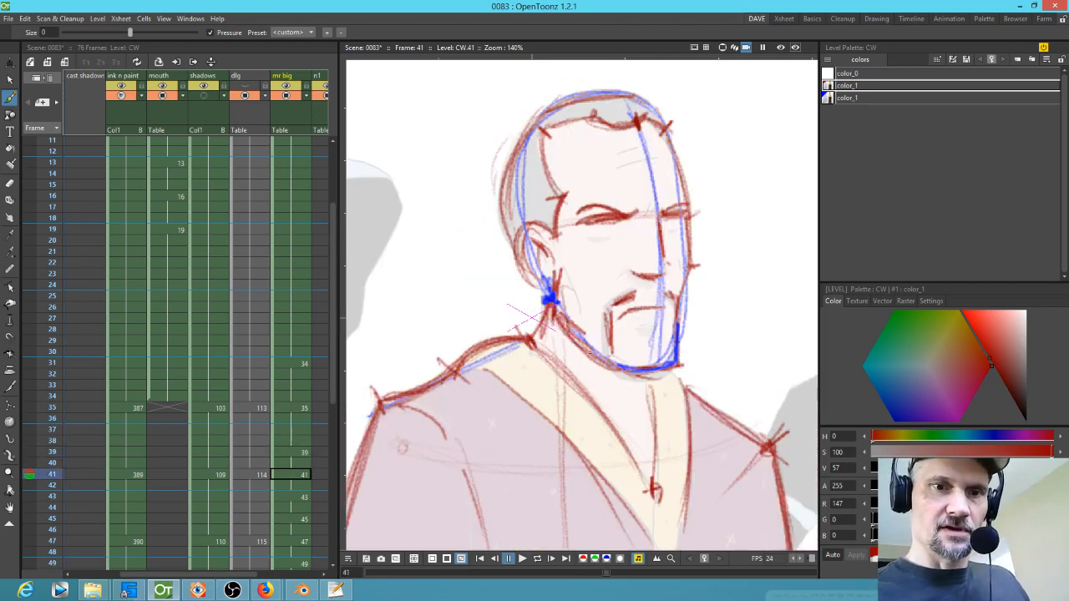
{"action": "key", "text": "period"}
{"action": "key", "text": "period"}
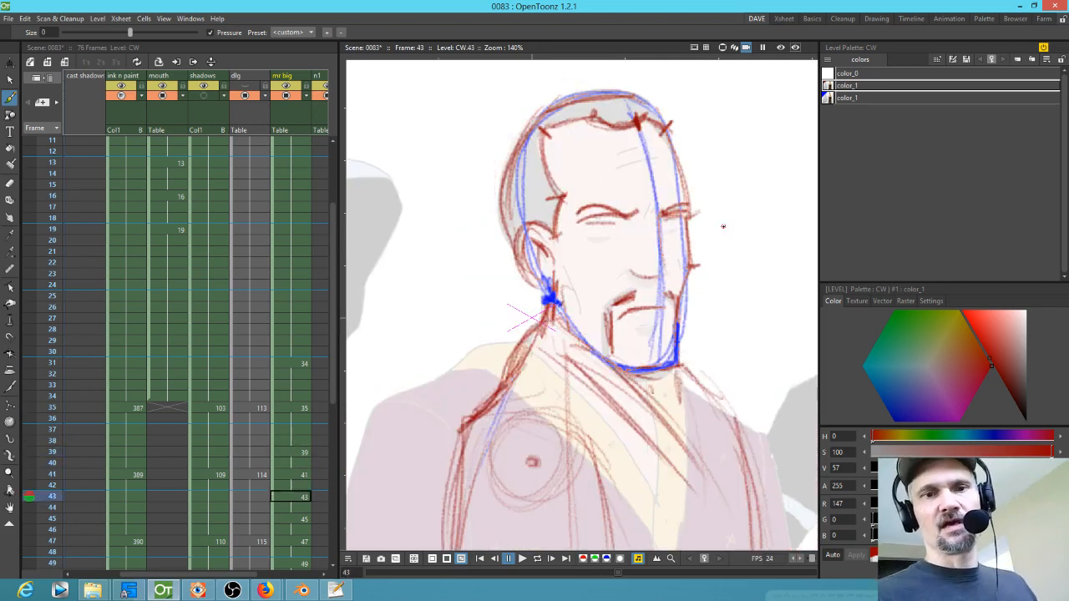
Step: Sketch red head contour, jaw and eye lines on drawing 45
{"action": "mouse_move", "coordinate": [505, 197]}
{"action": "left_mouse_down"}
{"action": "mouse_move", "coordinate": [532, 314]}
{"action": "mouse_move", "coordinate": [493, 218]}
{"action": "mouse_move", "coordinate": [491, 230]}
{"action": "mouse_move", "coordinate": [529, 136]}
{"action": "mouse_move", "coordinate": [569, 97]}
{"action": "mouse_move", "coordinate": [524, 126]}
{"action": "mouse_move", "coordinate": [602, 80]}
{"action": "mouse_move", "coordinate": [652, 95]}
{"action": "mouse_move", "coordinate": [662, 87]}
{"action": "mouse_move", "coordinate": [662, 113]}
{"action": "mouse_move", "coordinate": [658, 101]}
{"action": "mouse_move", "coordinate": [622, 135]}
{"action": "mouse_move", "coordinate": [650, 191]}
{"action": "mouse_move", "coordinate": [607, 282]}
{"action": "left_mouse_up"}
{"action": "left_click_drag", "start_coordinate": [611, 224], "coordinate": [625, 283]}
{"action": "left_click_drag", "start_coordinate": [656, 122], "coordinate": [677, 215]}
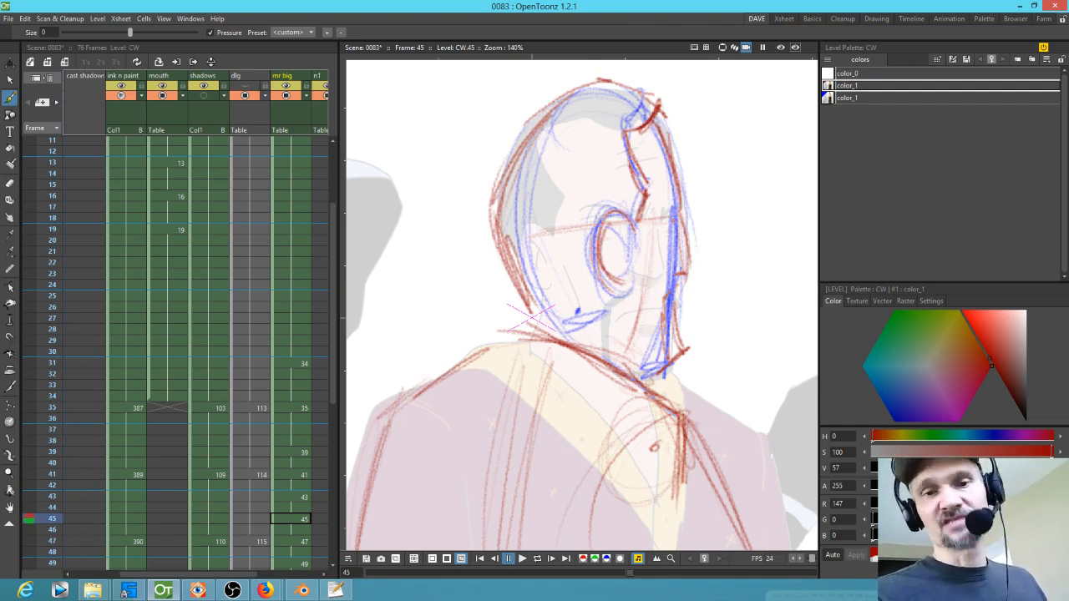
{"action": "mouse_move", "coordinate": [605, 300]}
{"action": "left_mouse_down"}
{"action": "mouse_move", "coordinate": [564, 333]}
{"action": "mouse_move", "coordinate": [541, 342]}
{"action": "left_mouse_up"}
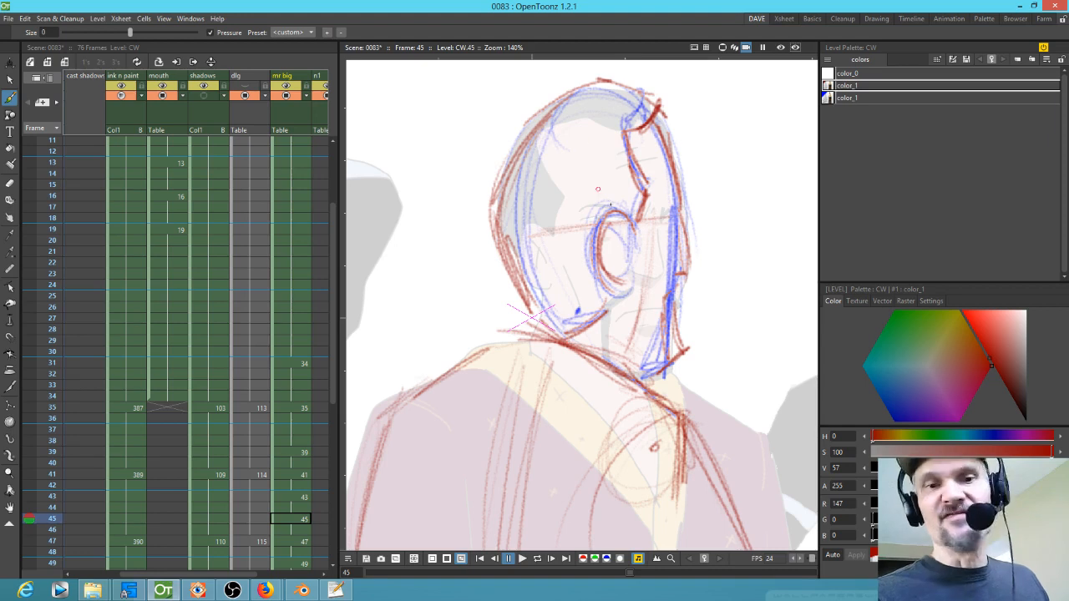
{"action": "left_click_drag", "start_coordinate": [621, 220], "coordinate": [608, 258]}
{"action": "left_click_drag", "start_coordinate": [618, 222], "coordinate": [609, 258]}
Step: Step back through drawings 41 to 35 to review the in-betweens
{"action": "key", "text": "comma"}
{"action": "key", "text": "period"}
{"action": "key", "text": "comma"}
{"action": "key", "text": "comma"}
{"action": "key", "text": "comma"}
{"action": "key", "text": "comma"}
{"action": "key", "text": "comma"}
{"action": "key", "text": "comma"}
{"action": "key", "text": "comma"}
{"action": "key", "text": "comma"}
{"action": "key", "text": "comma"}
{"action": "key", "text": "comma"}
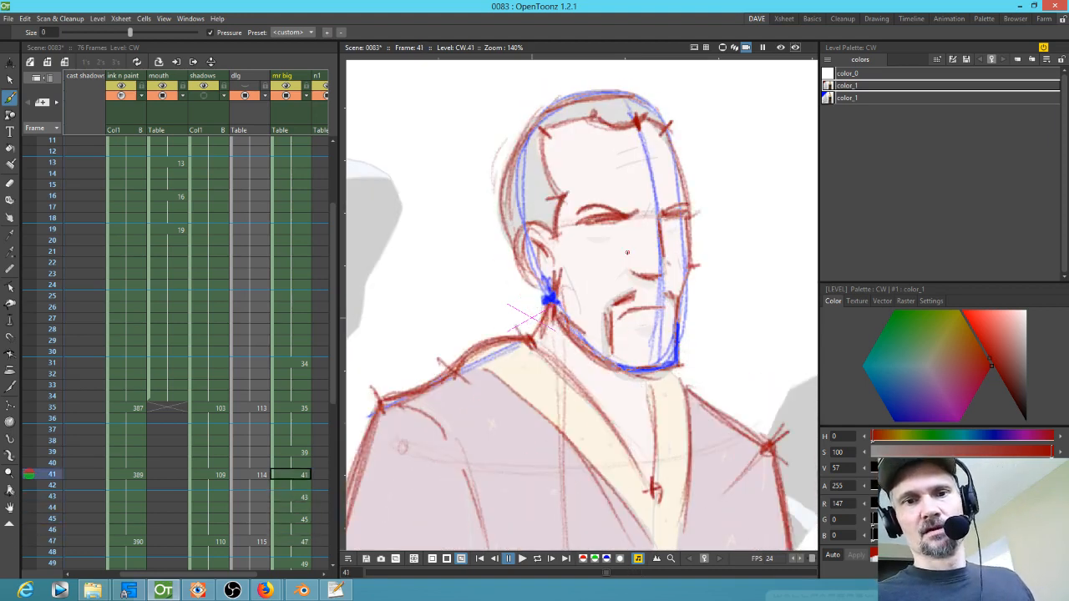
{"action": "key", "text": "comma"}
{"action": "key", "text": "comma"}
{"action": "key", "text": "comma"}
{"action": "key", "text": "comma"}
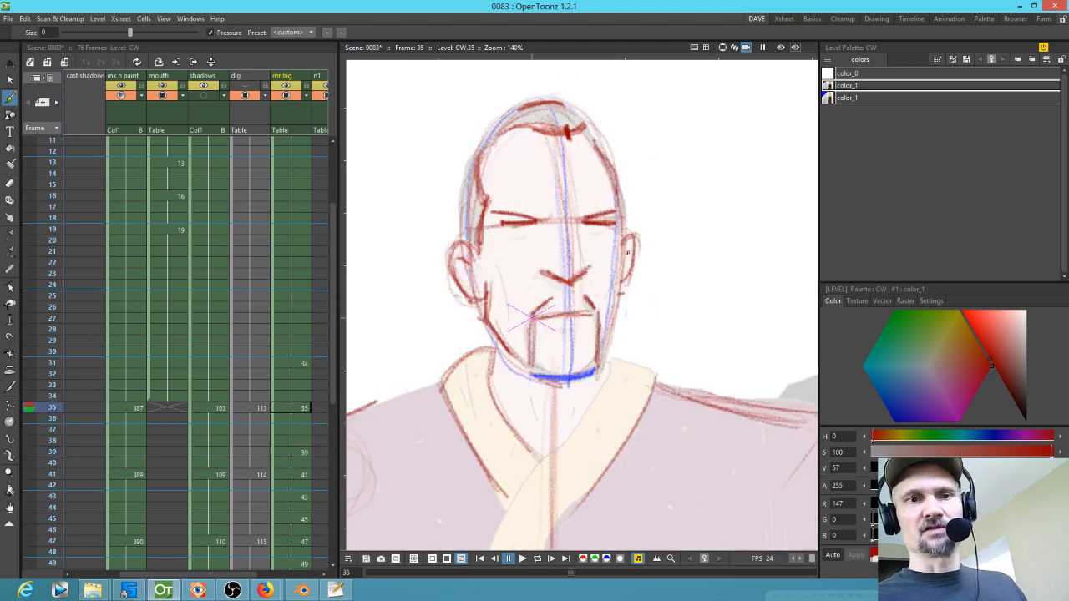
{"action": "key", "text": "period"}
{"action": "key", "text": "period"}
{"action": "key", "text": "period"}
{"action": "key", "text": "period"}
{"action": "key", "text": "period"}
{"action": "key", "text": "period"}
{"action": "key", "text": "period"}
{"action": "key", "text": "period"}
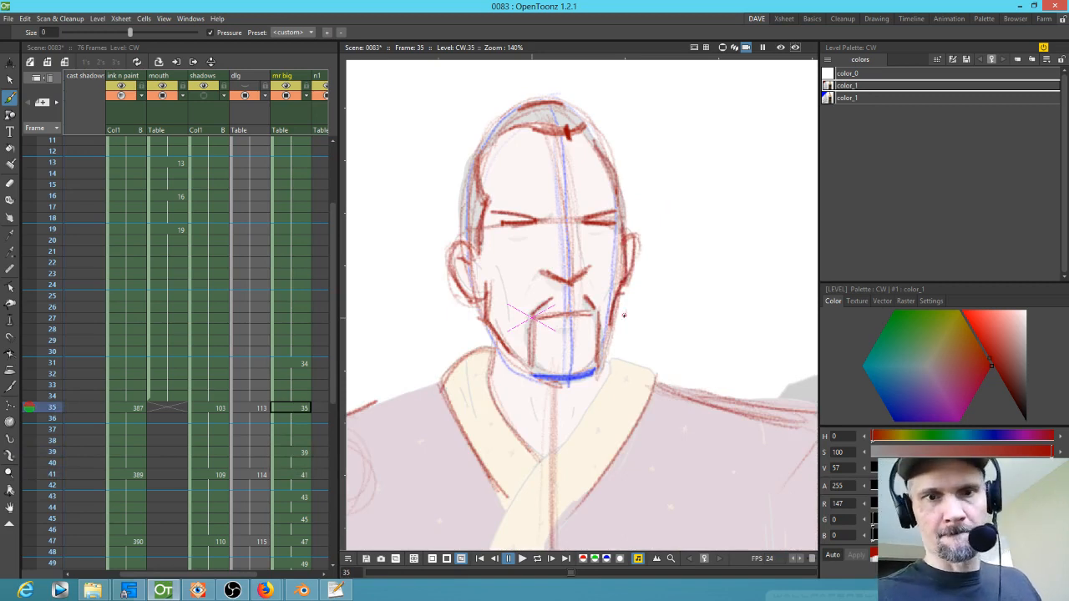
{"action": "key", "text": "period"}
{"action": "key", "text": "comma"}
{"action": "key", "text": "comma"}
Step: Select and reposition the left and right eye strokes on drawing 31 with freehand selections
{"action": "left_click_drag", "start_coordinate": [613, 314], "coordinate": [609, 366]}
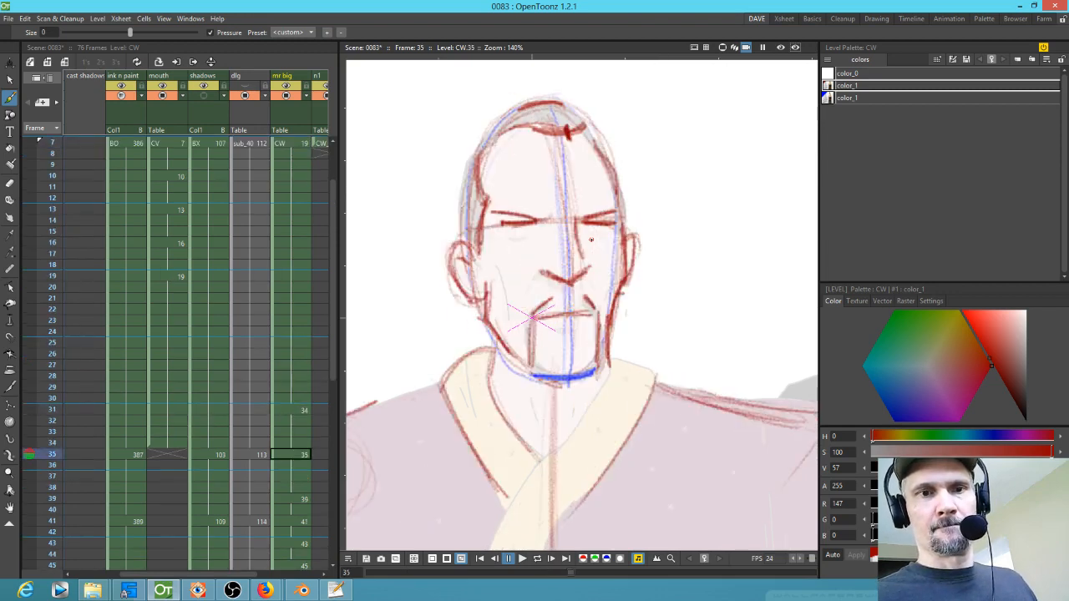
{"action": "key", "text": "s"}
{"action": "mouse_move", "coordinate": [505, 197]}
{"action": "left_mouse_down"}
{"action": "mouse_move", "coordinate": [518, 244]}
{"action": "mouse_move", "coordinate": [501, 194]}
{"action": "mouse_move", "coordinate": [507, 230]}
{"action": "left_mouse_up"}
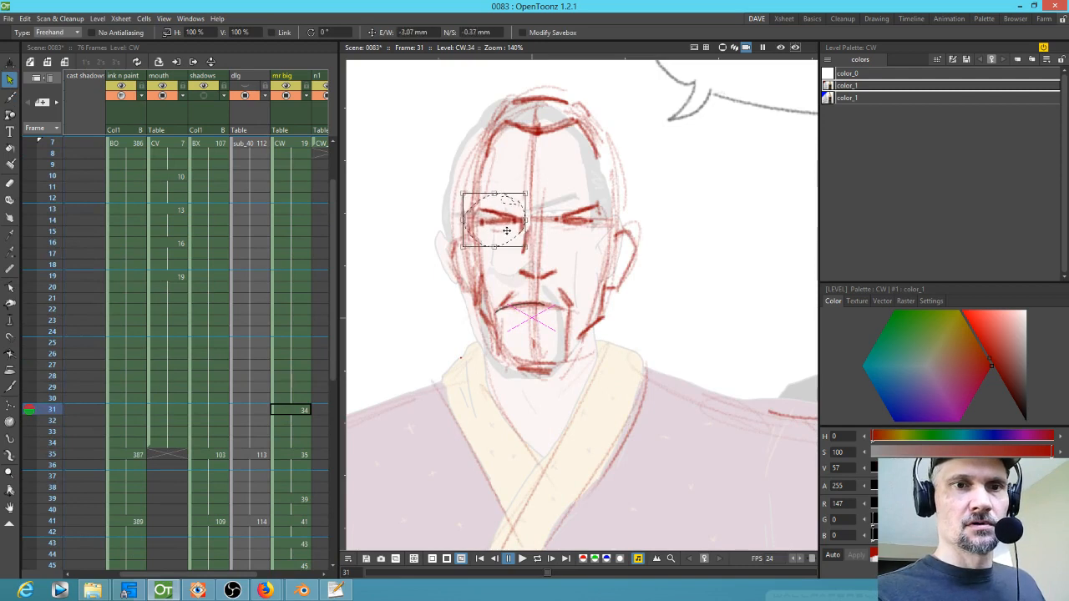
{"action": "left_click", "coordinate": [595, 203]}
{"action": "mouse_move", "coordinate": [597, 200]}
{"action": "left_mouse_down"}
{"action": "mouse_move", "coordinate": [597, 237]}
{"action": "mouse_move", "coordinate": [589, 226]}
{"action": "mouse_move", "coordinate": [614, 232]}
{"action": "left_mouse_up"}
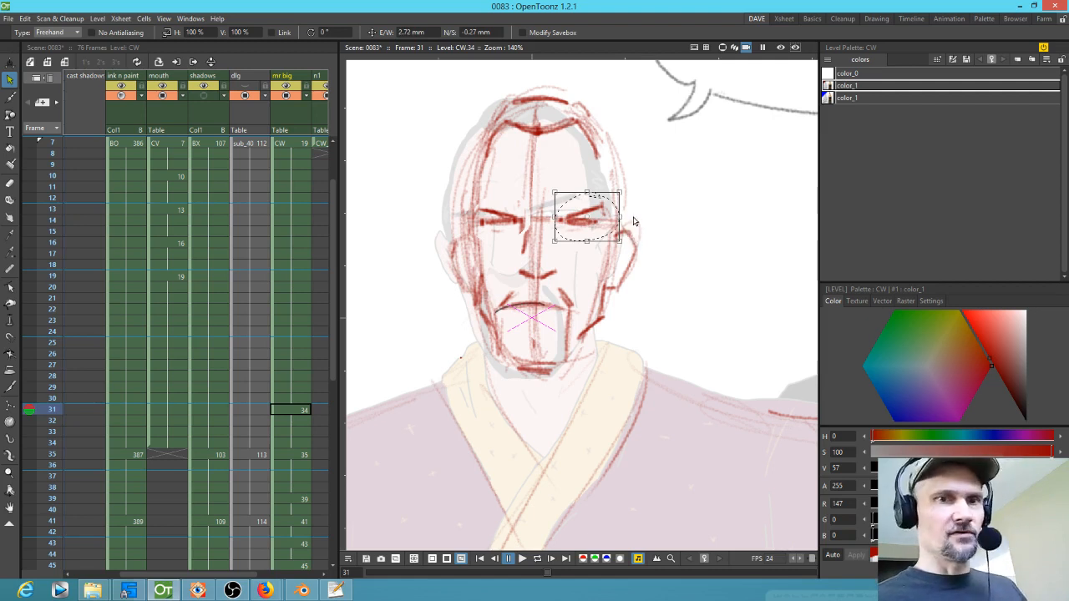
{"action": "key", "text": "b"}
Step: Compare drawings 7 and 31, and add a short red stroke between the brows on drawing 31
{"action": "key", "text": "comma"}
{"action": "key", "text": "period"}
{"action": "key", "text": "period"}
{"action": "key", "text": "comma"}
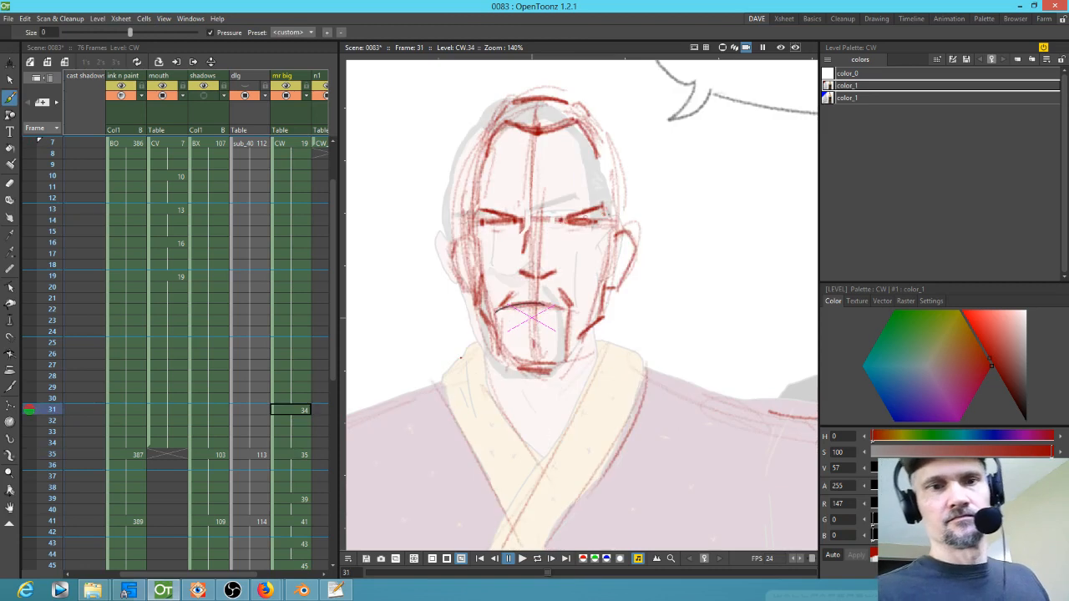
{"action": "key", "text": "comma"}
{"action": "key", "text": "period"}
{"action": "key", "text": "comma"}
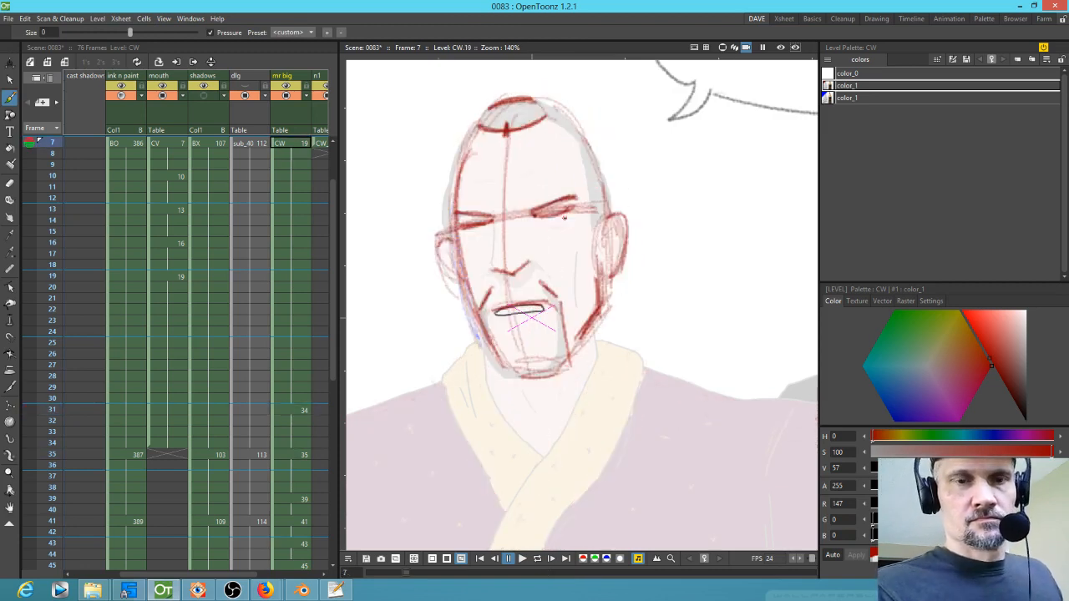
{"action": "key", "text": "period"}
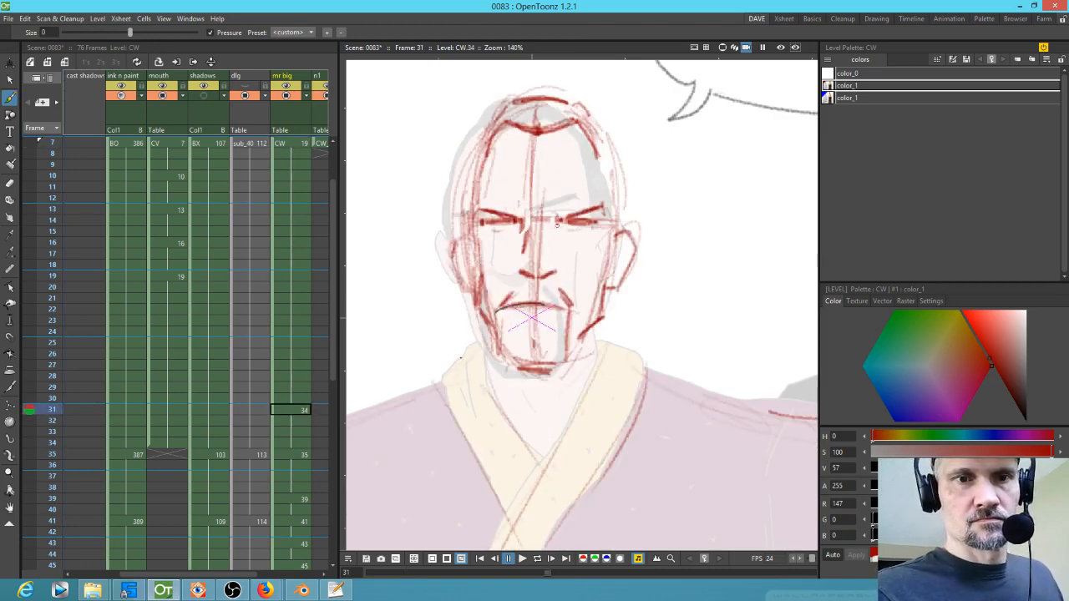
{"action": "key", "text": "period"}
{"action": "mouse_move", "coordinate": [546, 212]}
{"action": "left_mouse_down"}
{"action": "mouse_move", "coordinate": [541, 220]}
{"action": "mouse_move", "coordinate": [583, 222]}
{"action": "left_mouse_up"}
Step: Flip back and forth through drawings 31 to 41 to review the head turn
{"action": "key", "text": "comma"}
{"action": "key", "text": "period"}
{"action": "key", "text": "comma"}
{"action": "key", "text": "period"}
{"action": "key", "text": "period"}
{"action": "key", "text": "comma"}
{"action": "key", "text": "comma"}
{"action": "key", "text": "period"}
{"action": "key", "text": "period"}
{"action": "key", "text": "comma"}
{"action": "key", "text": "period"}
{"action": "key", "text": "comma"}
{"action": "key", "text": "comma"}
{"action": "key", "text": "period"}
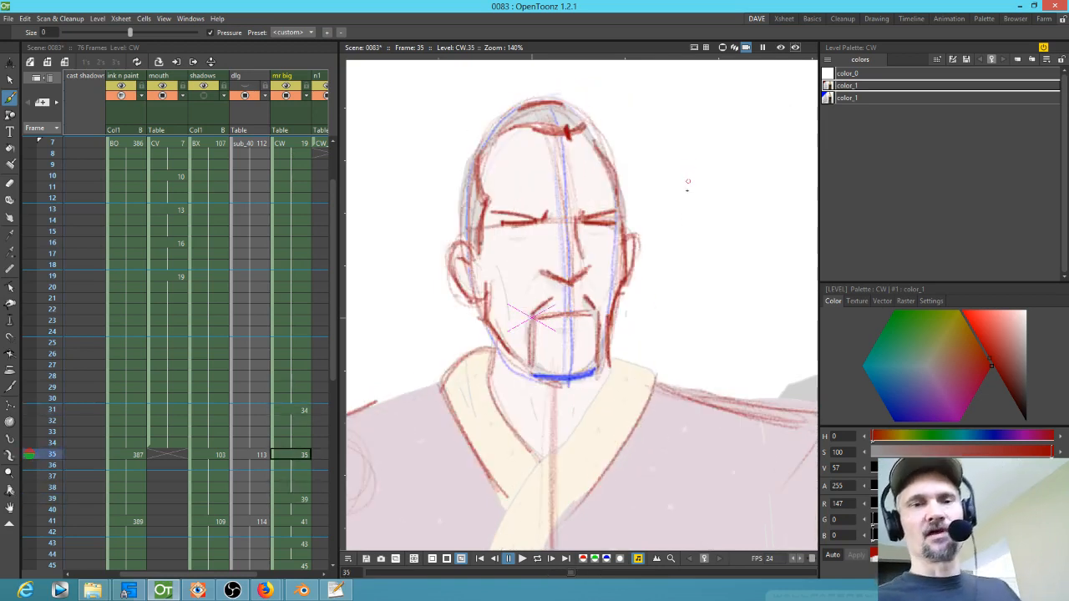
{"action": "key", "text": "period"}
{"action": "key", "text": "comma"}
{"action": "key", "text": "period"}
{"action": "key", "text": "comma"}
{"action": "key", "text": "period"}
{"action": "key", "text": "comma"}
{"action": "key", "text": "comma"}
{"action": "key", "text": "period"}
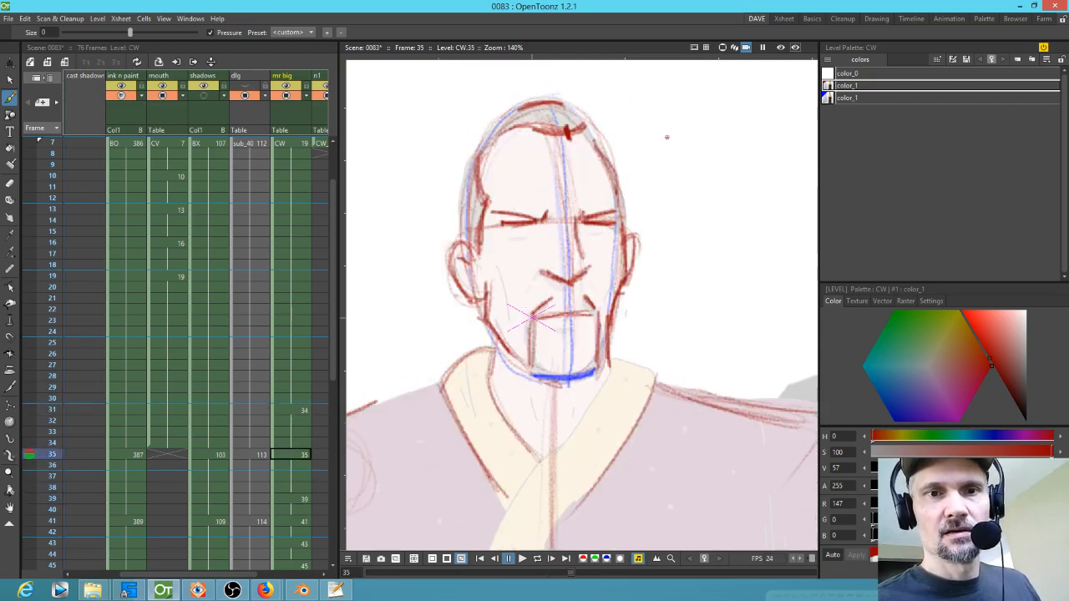
{"action": "key", "text": "period"}
{"action": "key", "text": "period"}
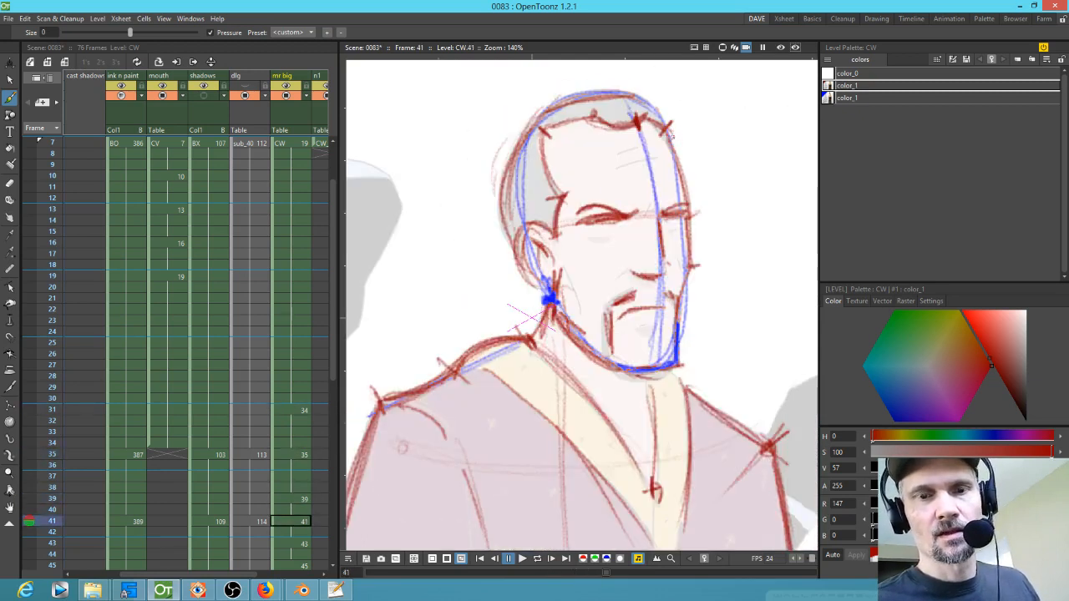
{"action": "key", "text": "comma"}
{"action": "key", "text": "comma"}
{"action": "key", "text": "period"}
{"action": "key", "text": "period"}
{"action": "key", "text": "comma"}
{"action": "key", "text": "period"}
{"action": "key", "text": "comma"}
{"action": "key", "text": "comma"}
{"action": "key", "text": "period"}
{"action": "key", "text": "comma"}
{"action": "key", "text": "period"}
{"action": "key", "text": "comma"}
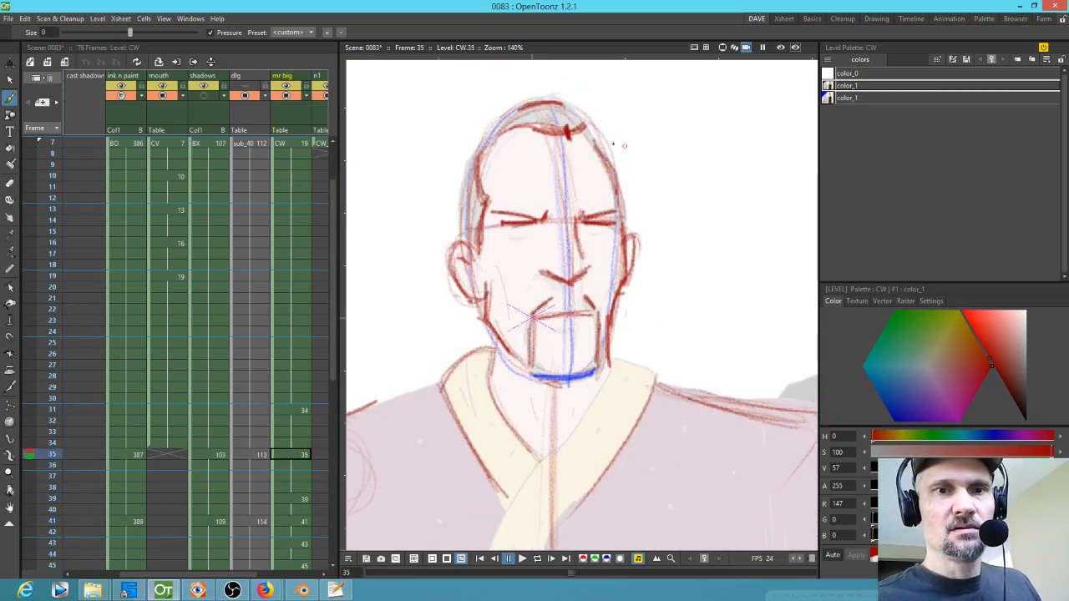
{"action": "key", "text": "period"}
Step: Add red strokes to the head outline and hair on drawings 35 and 31
{"action": "mouse_move", "coordinate": [603, 134]}
{"action": "left_mouse_down"}
{"action": "mouse_move", "coordinate": [588, 112]}
{"action": "mouse_move", "coordinate": [609, 154]}
{"action": "left_mouse_up"}
{"action": "key", "text": "period"}
{"action": "key", "text": "comma"}
{"action": "key", "text": "comma"}
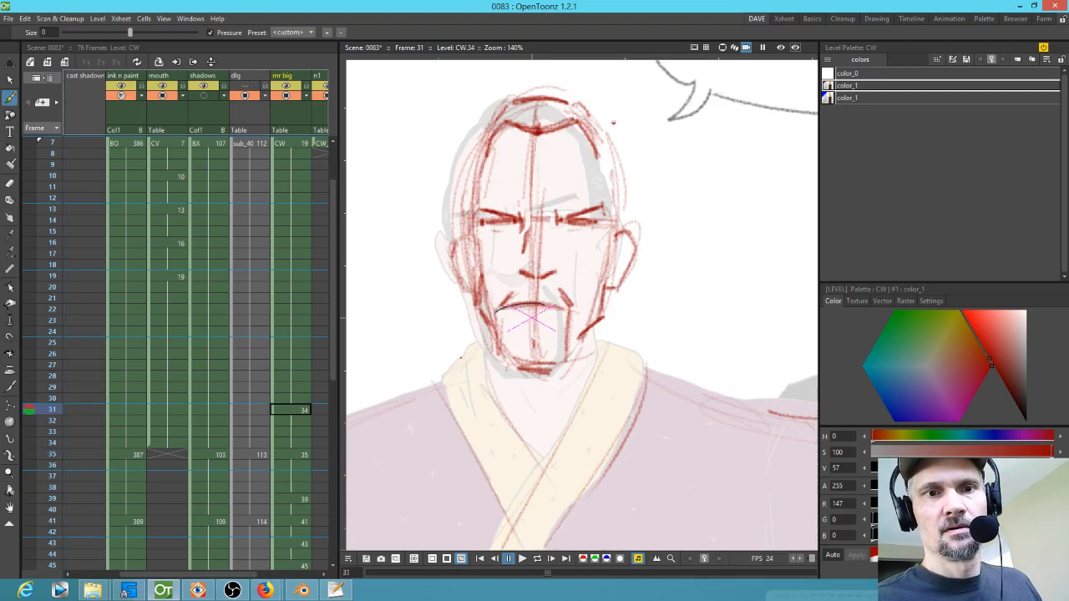
{"action": "left_click_drag", "start_coordinate": [490, 120], "coordinate": [458, 215]}
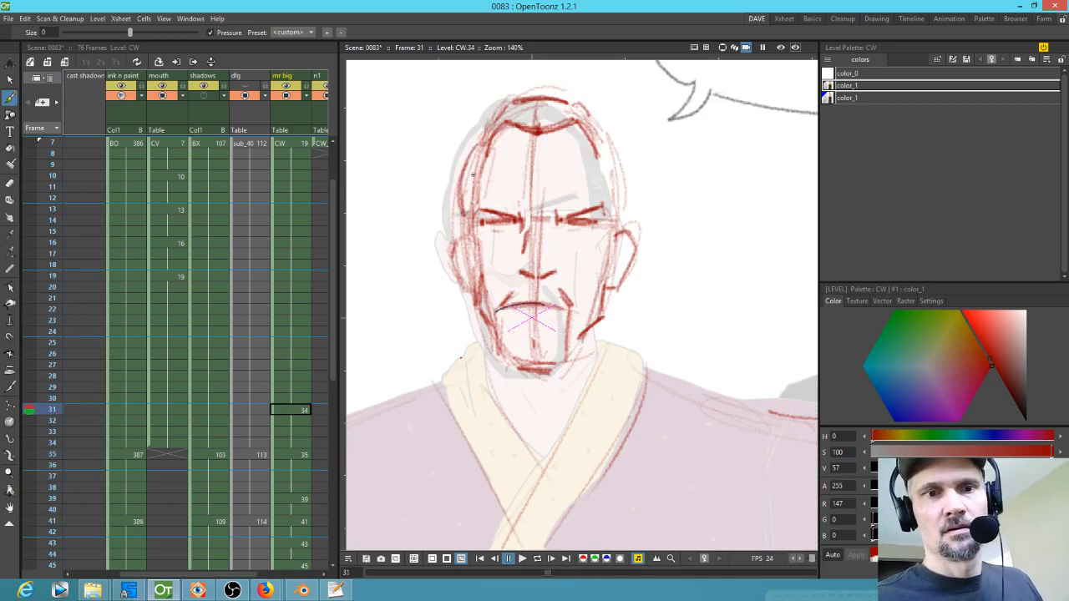
{"action": "key", "text": "comma"}
{"action": "mouse_move", "coordinate": [553, 122]}
{"action": "left_mouse_down"}
{"action": "mouse_move", "coordinate": [574, 115]}
{"action": "mouse_move", "coordinate": [571, 130]}
{"action": "left_mouse_up"}
{"action": "left_click_drag", "start_coordinate": [583, 146], "coordinate": [586, 203]}
{"action": "left_click_drag", "start_coordinate": [582, 131], "coordinate": [608, 196]}
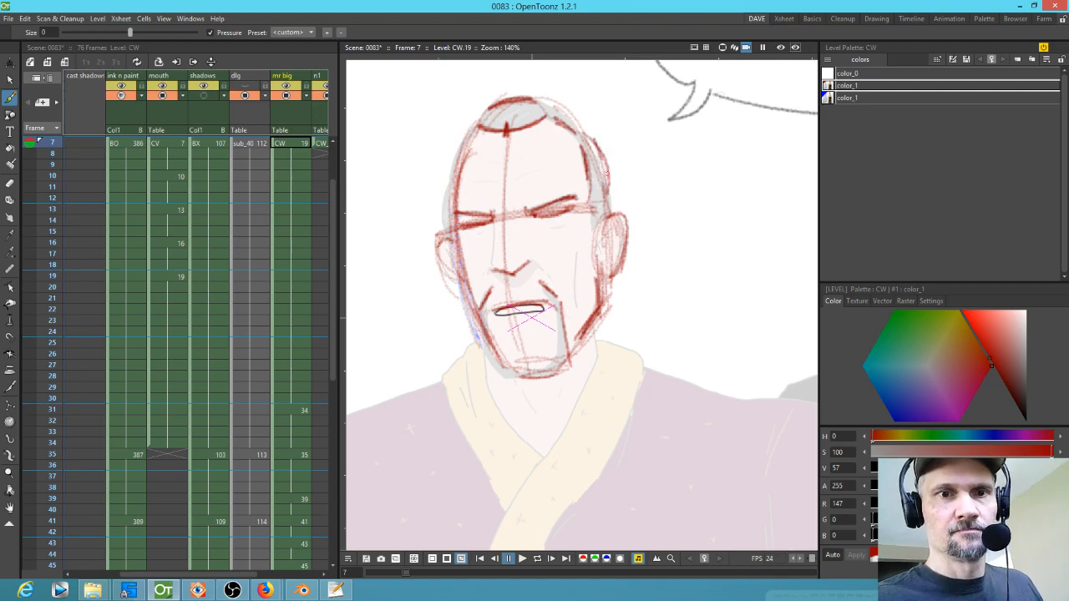
{"action": "key", "text": "period"}
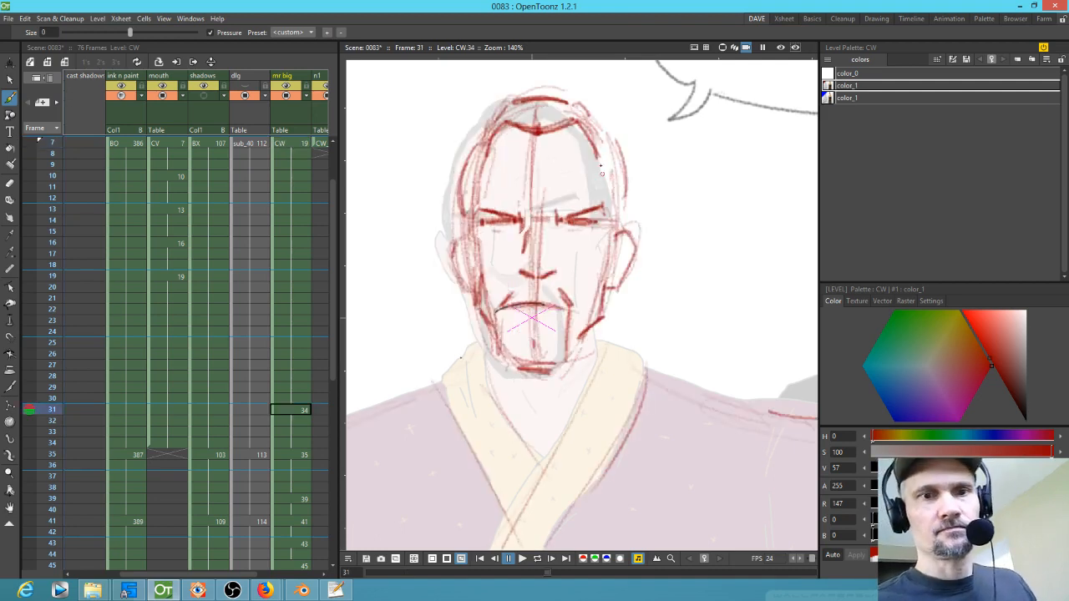
Step: Flip between drawings 31 and 39 to compare the faces
{"action": "key", "text": "period"}
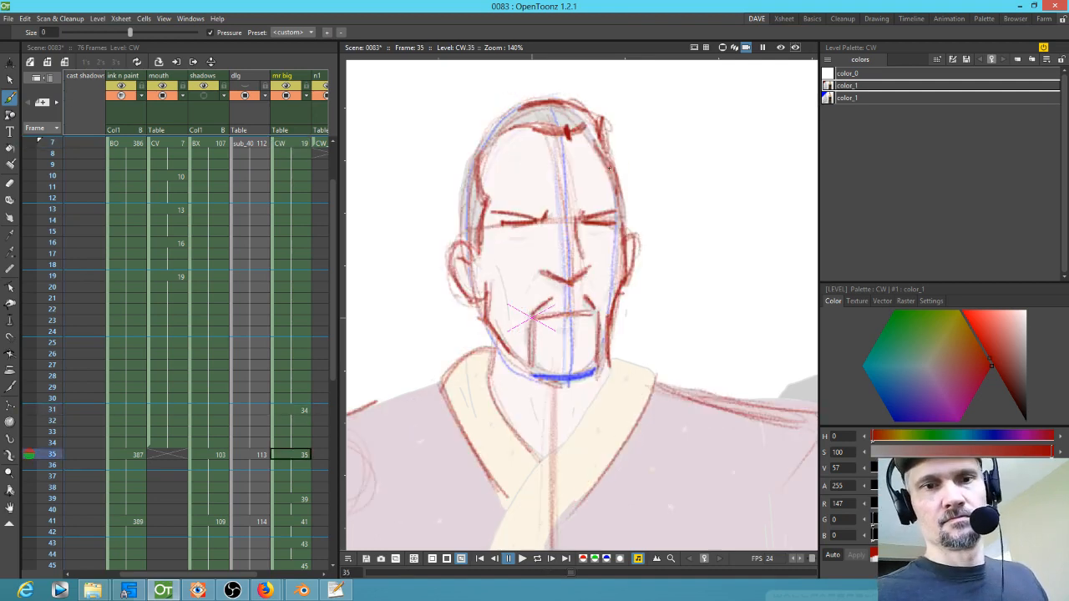
{"action": "key", "text": "comma"}
{"action": "key", "text": "comma"}
{"action": "key", "text": "period"}
{"action": "key", "text": "period"}
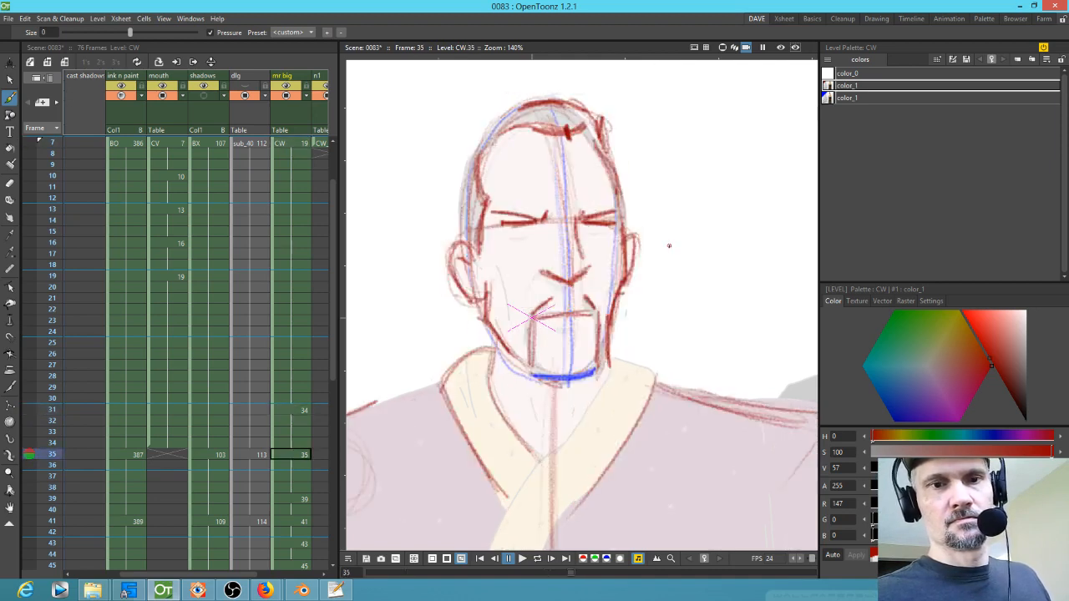
{"action": "key", "text": "comma"}
Step: Select the left eye on drawing 39, scaling it to about 88% and rotating it about -6°
{"action": "key", "text": "s"}
{"action": "mouse_move", "coordinate": [597, 190]}
{"action": "left_mouse_down"}
{"action": "mouse_move", "coordinate": [521, 199]}
{"action": "mouse_move", "coordinate": [501, 246]}
{"action": "mouse_move", "coordinate": [580, 242]}
{"action": "mouse_move", "coordinate": [610, 199]}
{"action": "mouse_move", "coordinate": [587, 218]}
{"action": "mouse_move", "coordinate": [600, 218]}
{"action": "left_mouse_up"}
{"action": "key", "text": "comma"}
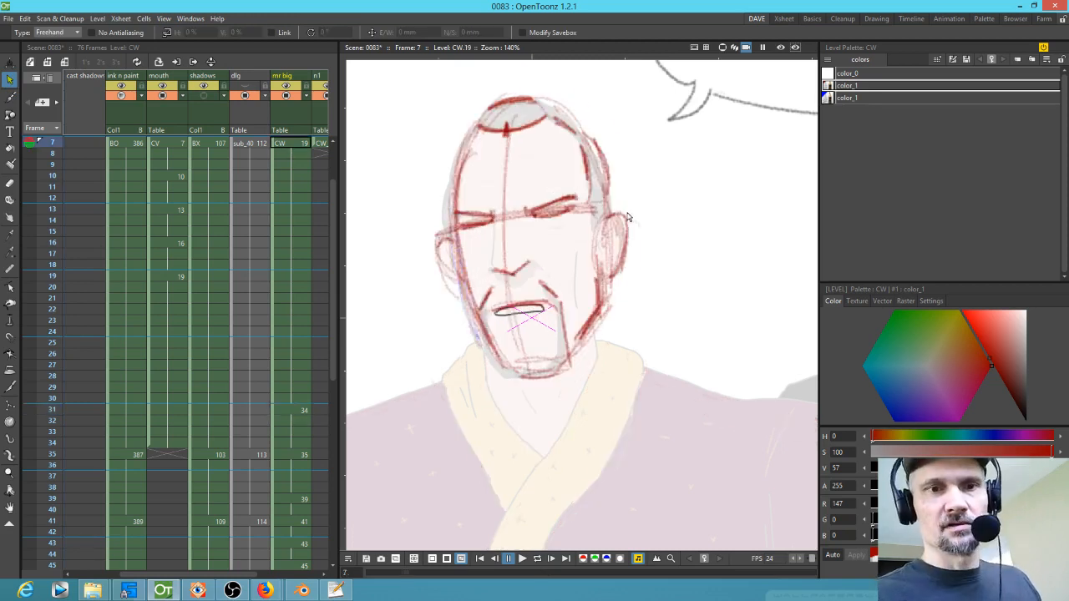
{"action": "key", "text": "period"}
{"action": "key", "text": "period"}
{"action": "key", "text": "period"}
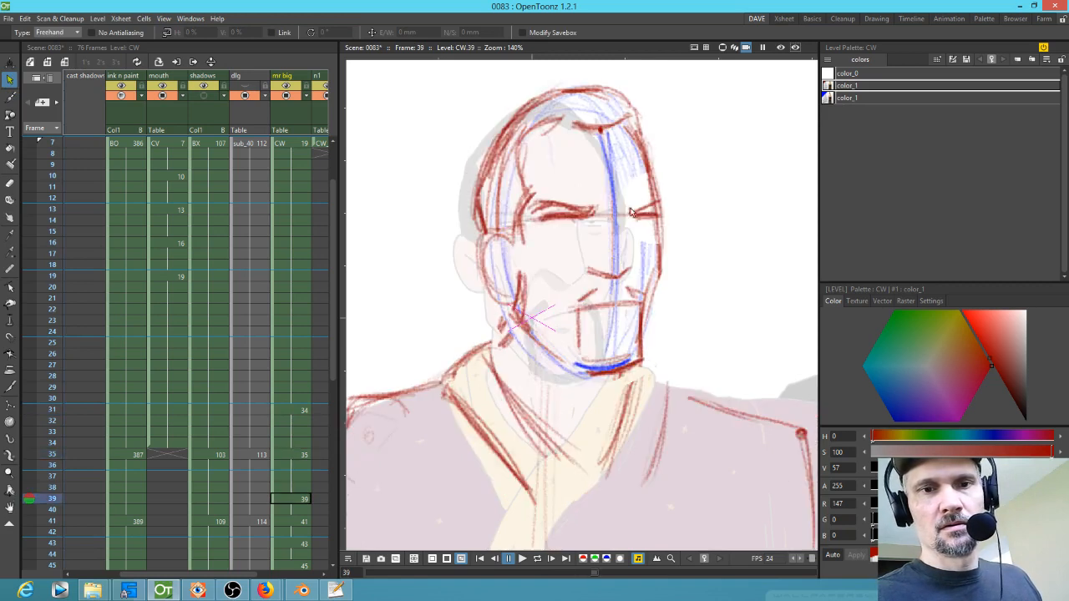
{"action": "key", "text": "comma"}
{"action": "key", "text": "period"}
{"action": "key", "text": "period"}
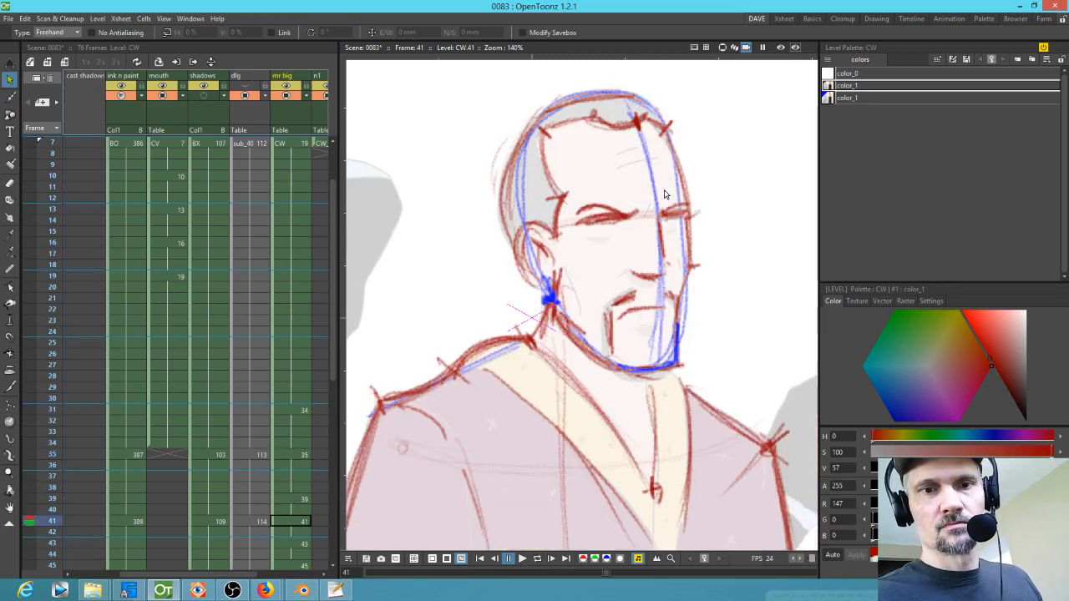
{"action": "key", "text": "comma"}
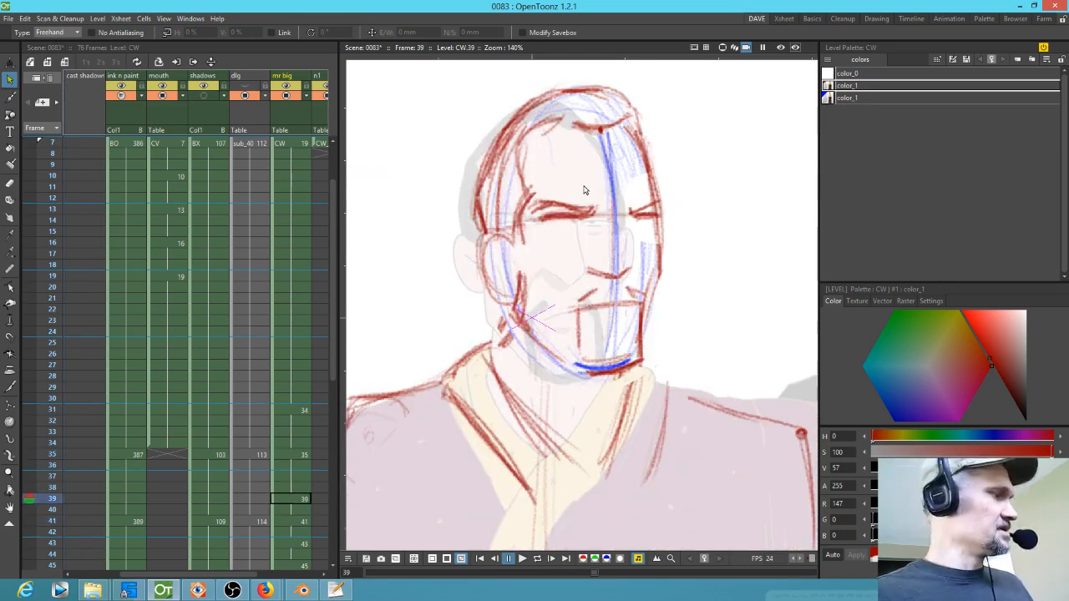
{"action": "mouse_move", "coordinate": [578, 184]}
{"action": "left_mouse_down"}
{"action": "mouse_move", "coordinate": [536, 245]}
{"action": "mouse_move", "coordinate": [569, 190]}
{"action": "mouse_move", "coordinate": [595, 187]}
{"action": "left_mouse_up"}
{"action": "mouse_move", "coordinate": [568, 240]}
{"action": "left_mouse_down"}
{"action": "mouse_move", "coordinate": [583, 229]}
{"action": "mouse_move", "coordinate": [606, 250]}
{"action": "mouse_move", "coordinate": [580, 224]}
{"action": "left_mouse_up"}
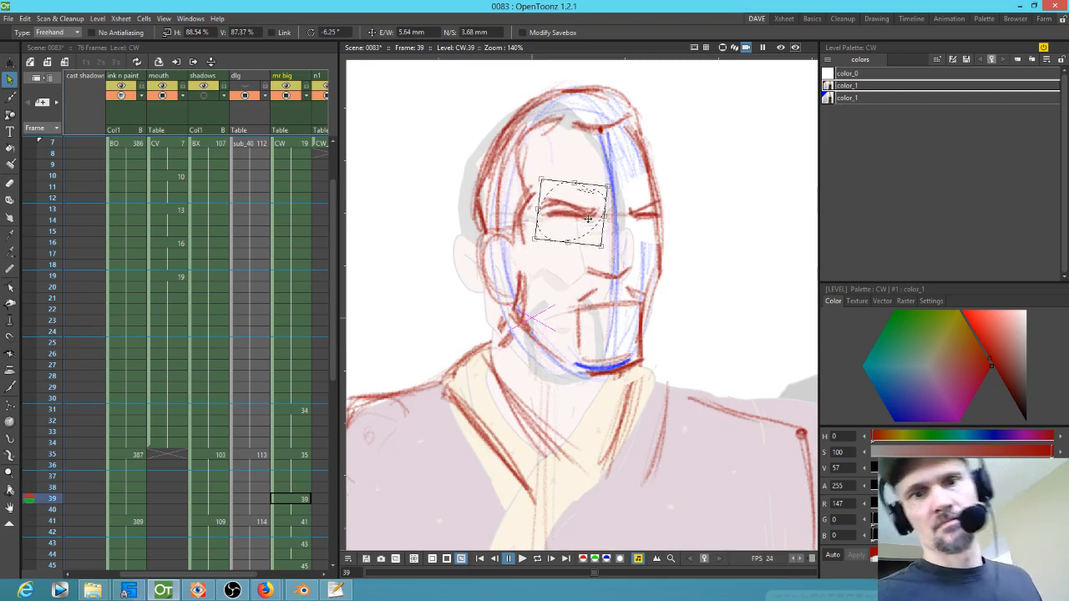
Step: Flip between drawings 39 and 41 to check the adjusted eye
{"action": "key", "text": "comma"}
{"action": "key", "text": "period"}
{"action": "key", "text": "period"}
{"action": "key", "text": "comma"}
{"action": "key", "text": "comma"}
{"action": "key", "text": "period"}
{"action": "key", "text": "period"}
{"action": "key", "text": "comma"}
{"action": "key", "text": "comma"}
{"action": "key", "text": "period"}
{"action": "key", "text": "period"}
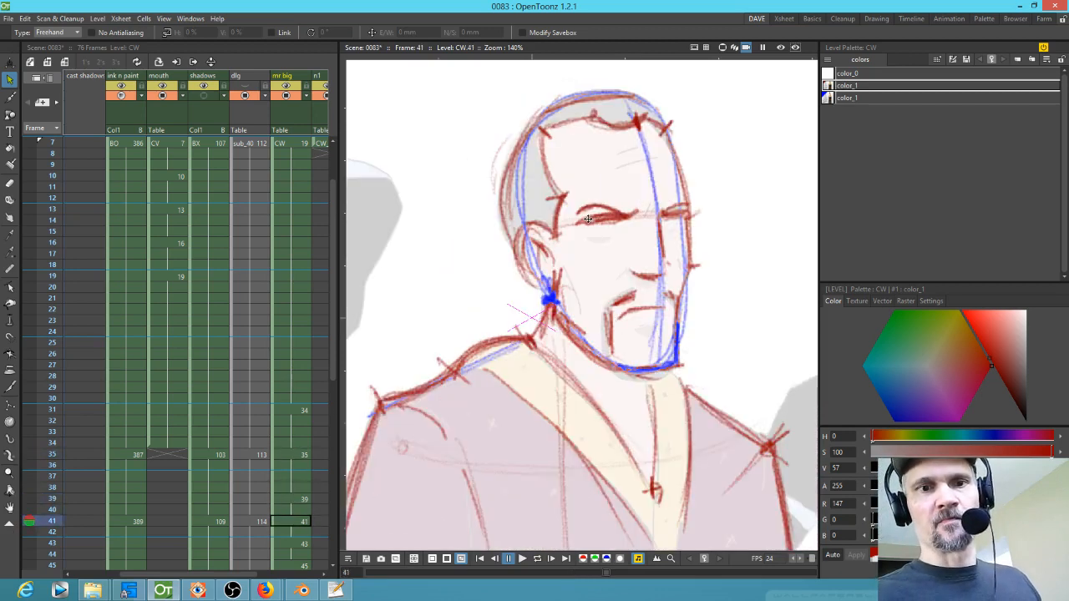
Step: Sketch a red cheek line on drawings 39 and 41
{"action": "key", "text": "e"}
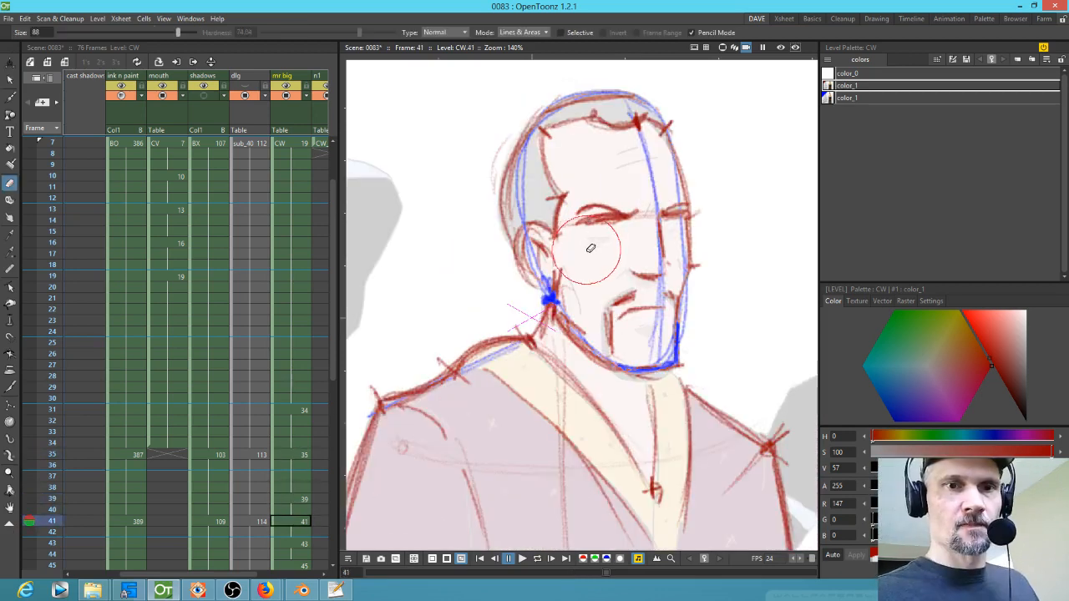
{"action": "key", "text": "b"}
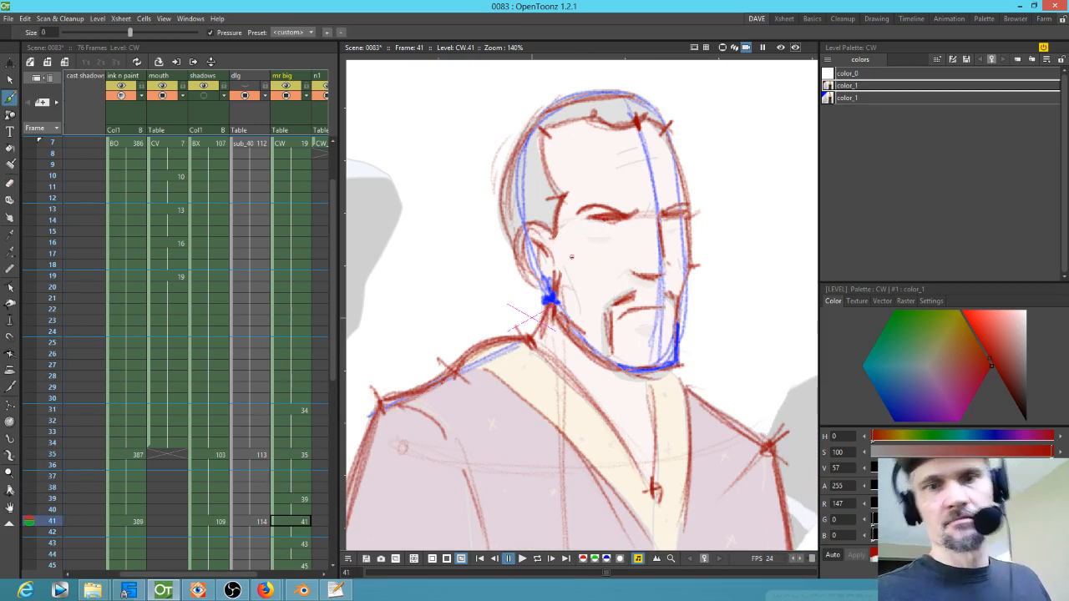
{"action": "key", "text": "comma"}
{"action": "key", "text": "comma"}
{"action": "key", "text": "period"}
{"action": "key", "text": "period"}
{"action": "key", "text": "comma"}
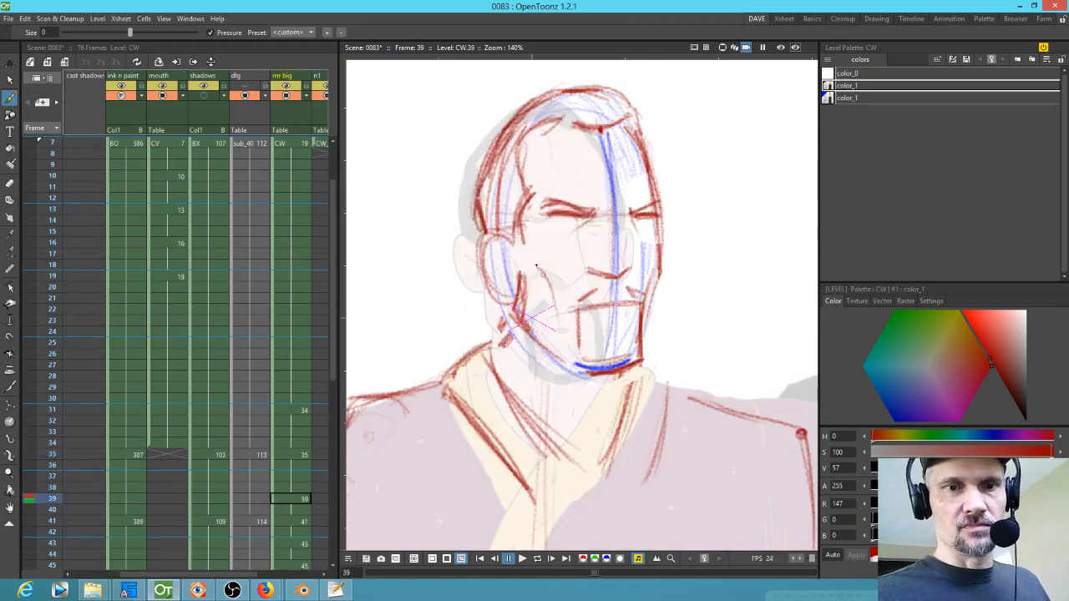
{"action": "left_click_drag", "start_coordinate": [574, 266], "coordinate": [589, 307]}
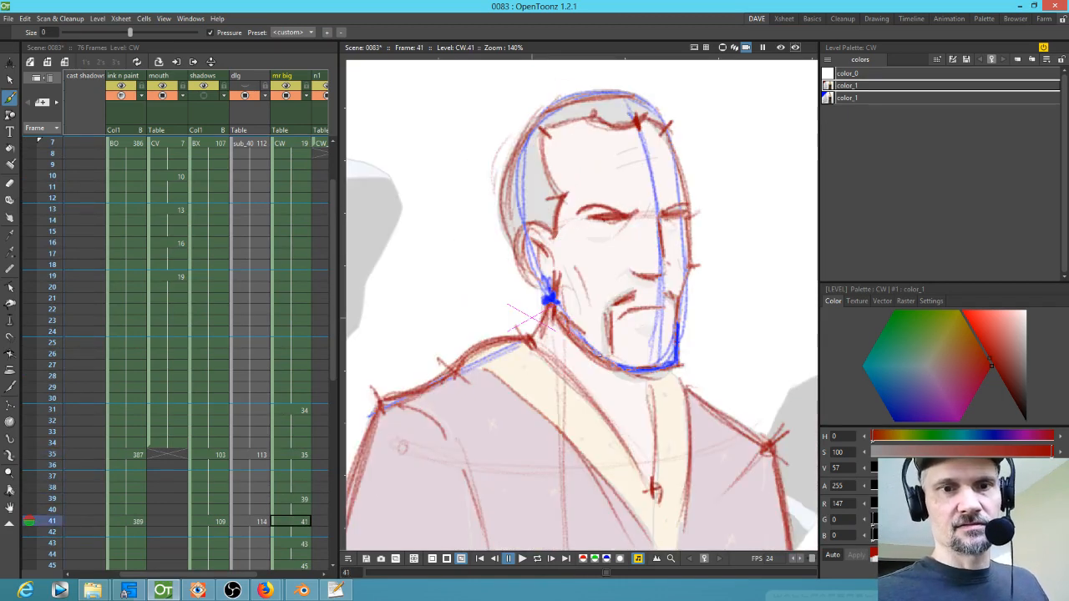
{"action": "left_click_drag", "start_coordinate": [575, 258], "coordinate": [587, 300]}
{"action": "key", "text": "period"}
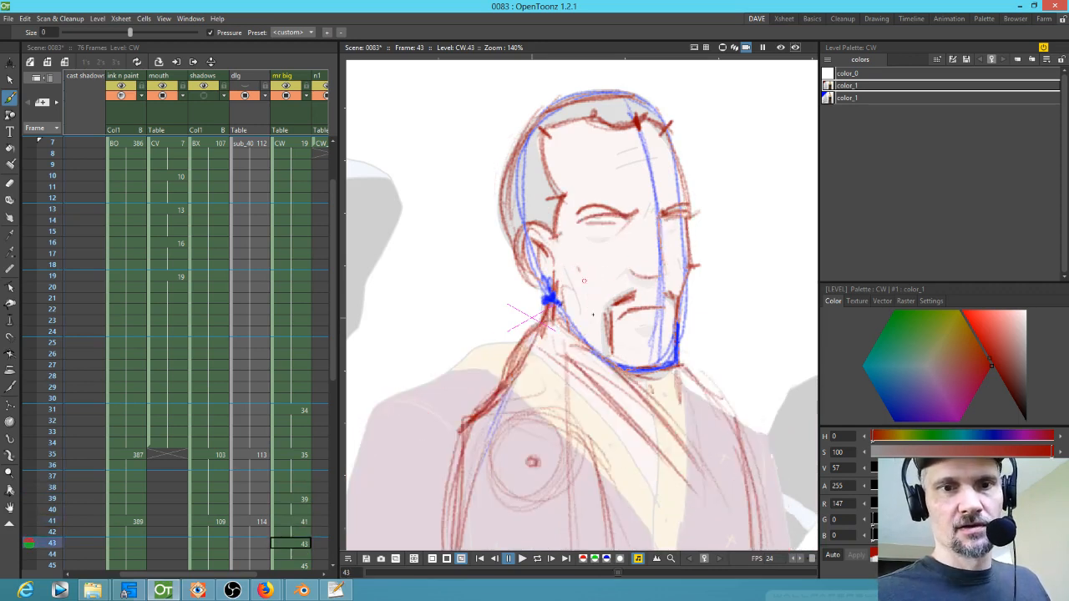
Step: Flip through drawings 41 to 47 to review the turn away
{"action": "key", "text": "period"}
{"action": "key", "text": "comma"}
{"action": "key", "text": "comma"}
{"action": "key", "text": "comma"}
{"action": "key", "text": "comma"}
{"action": "key", "text": "comma"}
{"action": "key", "text": "period"}
{"action": "key", "text": "period"}
{"action": "key", "text": "period"}
{"action": "key", "text": "period"}
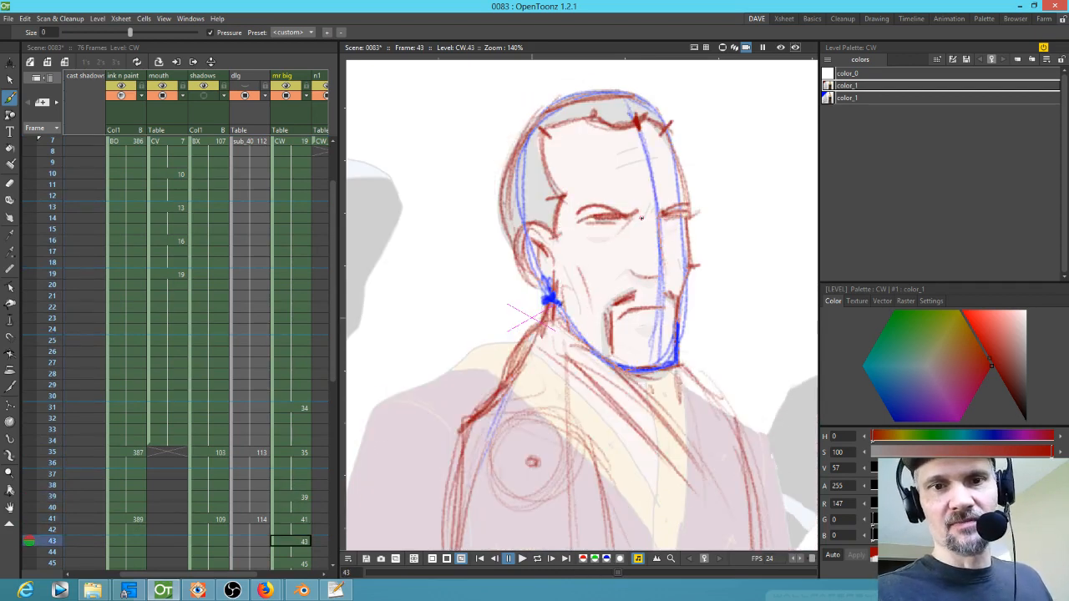
{"action": "key", "text": "period"}
{"action": "key", "text": "period"}
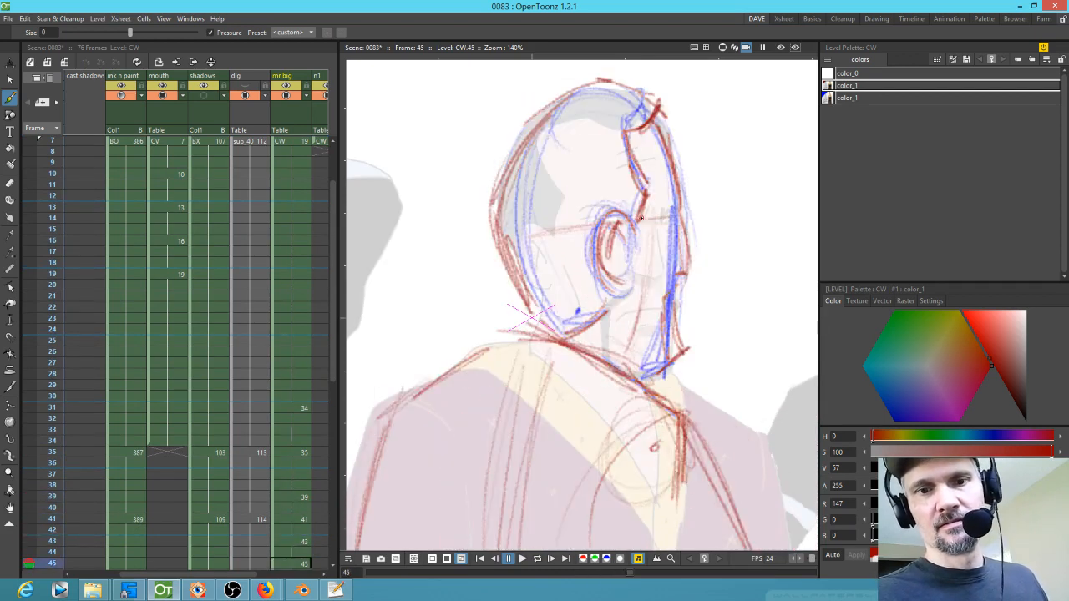
{"action": "key", "text": "period"}
{"action": "key", "text": "period"}
{"action": "key", "text": "period"}
{"action": "key", "text": "comma"}
{"action": "key", "text": "comma"}
{"action": "key", "text": "comma"}
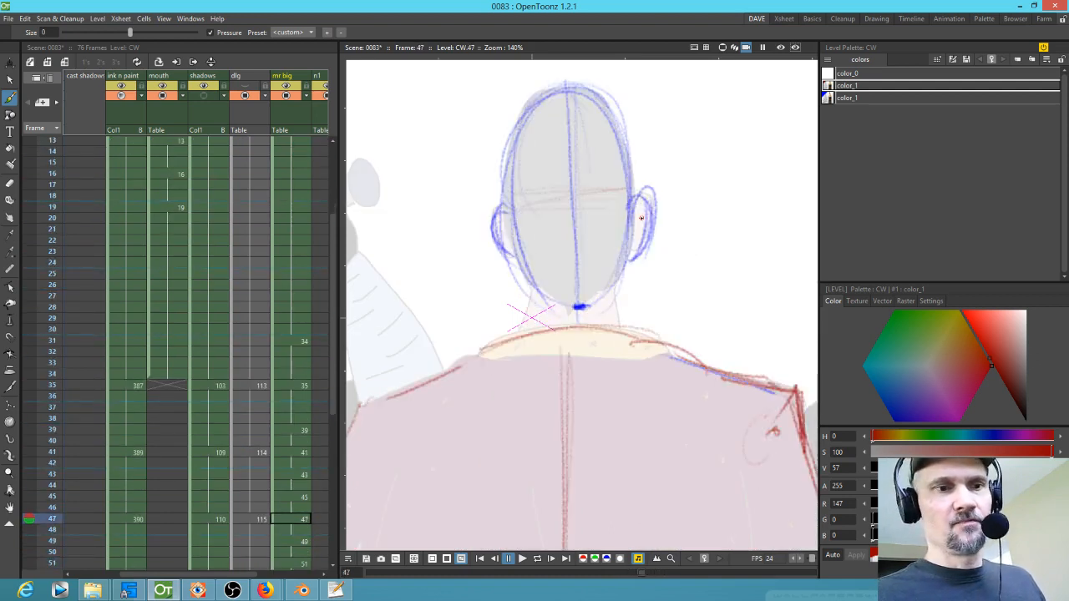
Step: Sketch red collar, back-of-head and shoulder strokes on drawings 47 and 45
{"action": "mouse_move", "coordinate": [654, 386]}
{"action": "left_mouse_down"}
{"action": "mouse_move", "coordinate": [637, 345]}
{"action": "mouse_move", "coordinate": [636, 359]}
{"action": "left_mouse_up"}
{"action": "left_click_drag", "start_coordinate": [601, 264], "coordinate": [580, 290]}
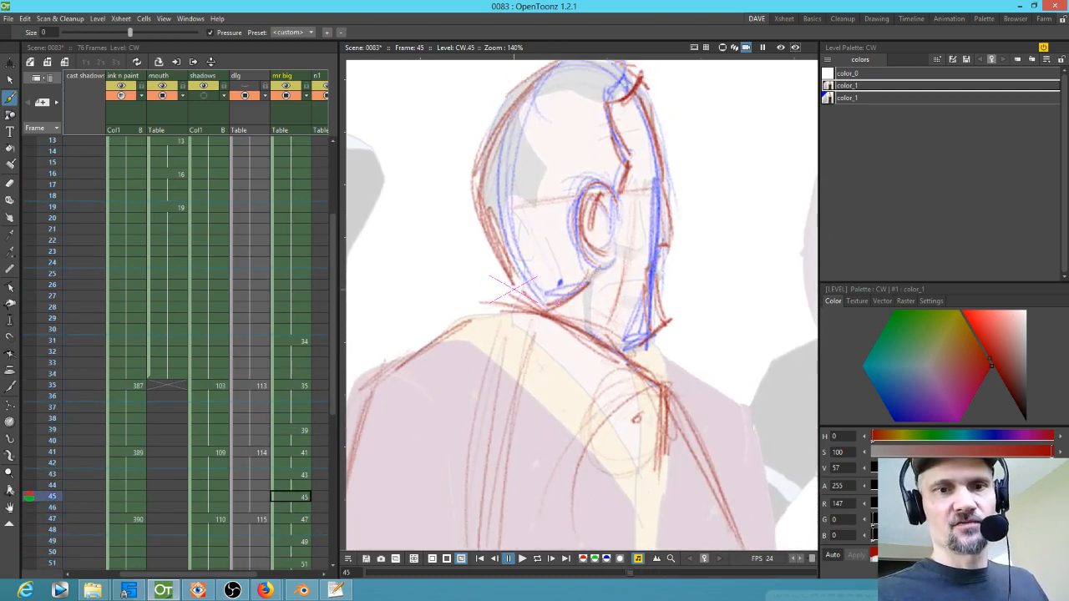
{"action": "key", "text": "comma"}
{"action": "key", "text": "comma"}
{"action": "key", "text": "period"}
{"action": "key", "text": "period"}
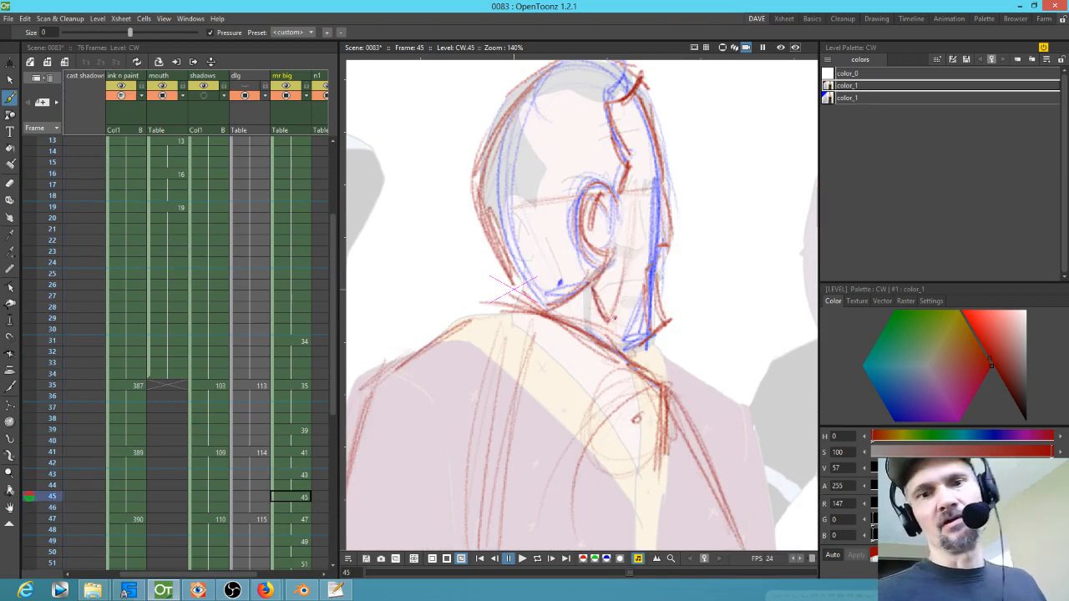
{"action": "key", "text": "comma"}
{"action": "key", "text": "comma"}
{"action": "key", "text": "period"}
{"action": "key", "text": "period"}
{"action": "left_click_drag", "start_coordinate": [511, 124], "coordinate": [515, 245]}
{"action": "left_click_drag", "start_coordinate": [652, 301], "coordinate": [624, 376]}
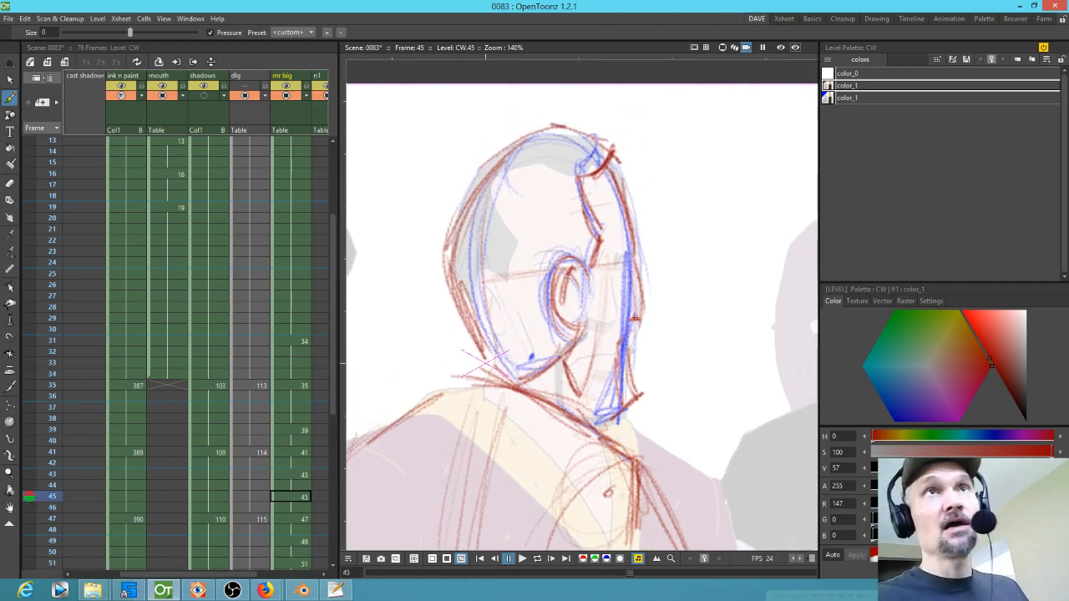
{"action": "left_click_drag", "start_coordinate": [680, 312], "coordinate": [731, 289]}
Step: Draw a red line across the top of the head on drawing 47
{"action": "key", "text": "comma"}
{"action": "key", "text": "period"}
{"action": "key", "text": "comma"}
{"action": "key", "text": "period"}
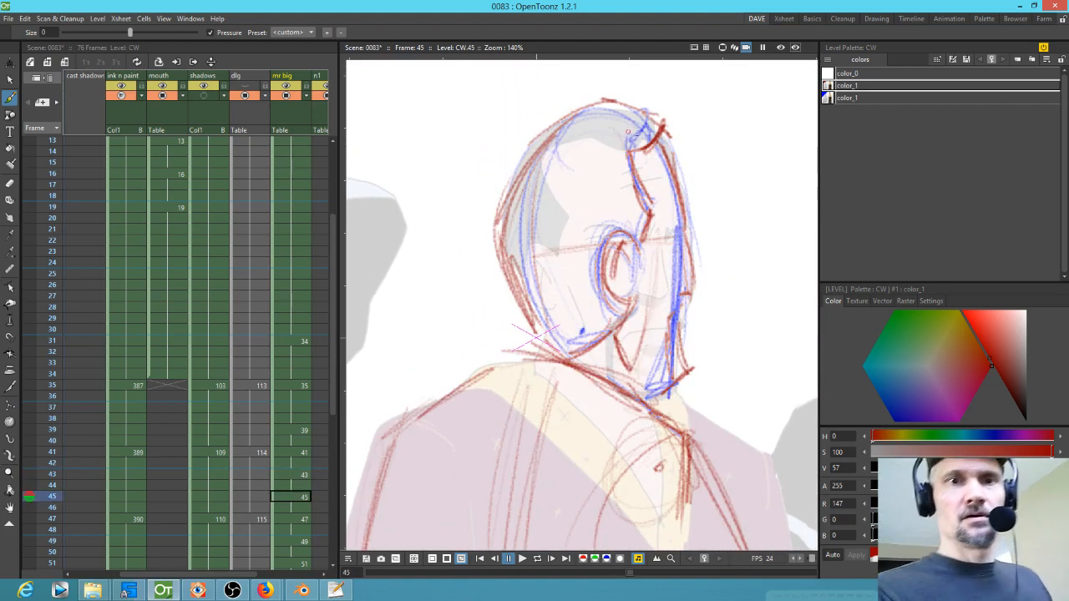
{"action": "key", "text": "comma"}
{"action": "key", "text": "period"}
{"action": "key", "text": "period"}
{"action": "left_click_drag", "start_coordinate": [606, 145], "coordinate": [536, 149]}
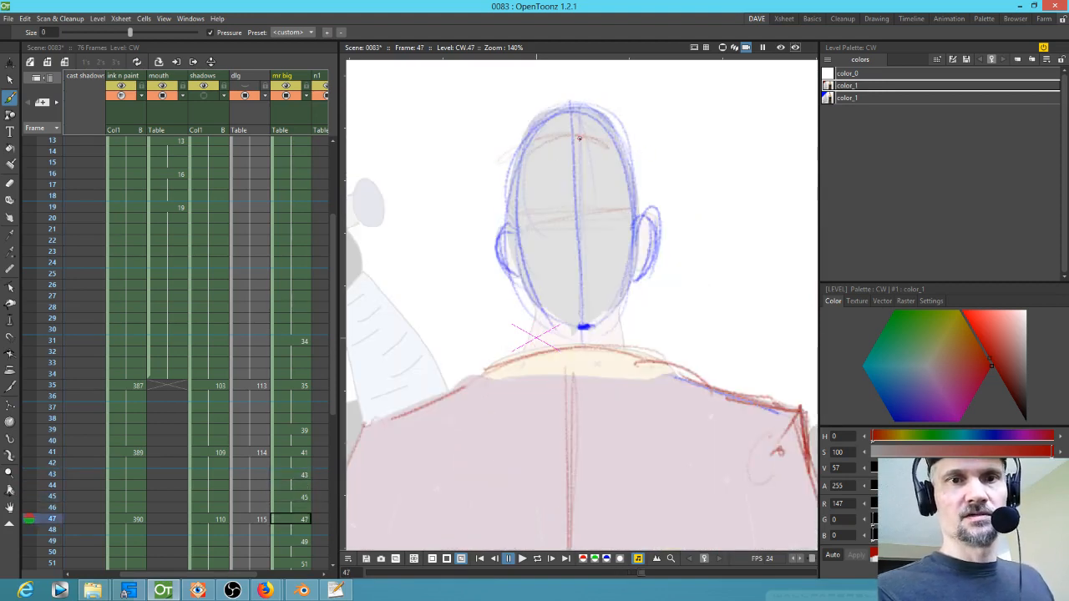
Step: Add short red strokes on both sides of the neck on drawing 47
{"action": "left_click_drag", "start_coordinate": [541, 309], "coordinate": [532, 335]}
{"action": "left_click_drag", "start_coordinate": [621, 316], "coordinate": [622, 329]}
{"action": "left_click_drag", "start_coordinate": [539, 438], "coordinate": [655, 279]}
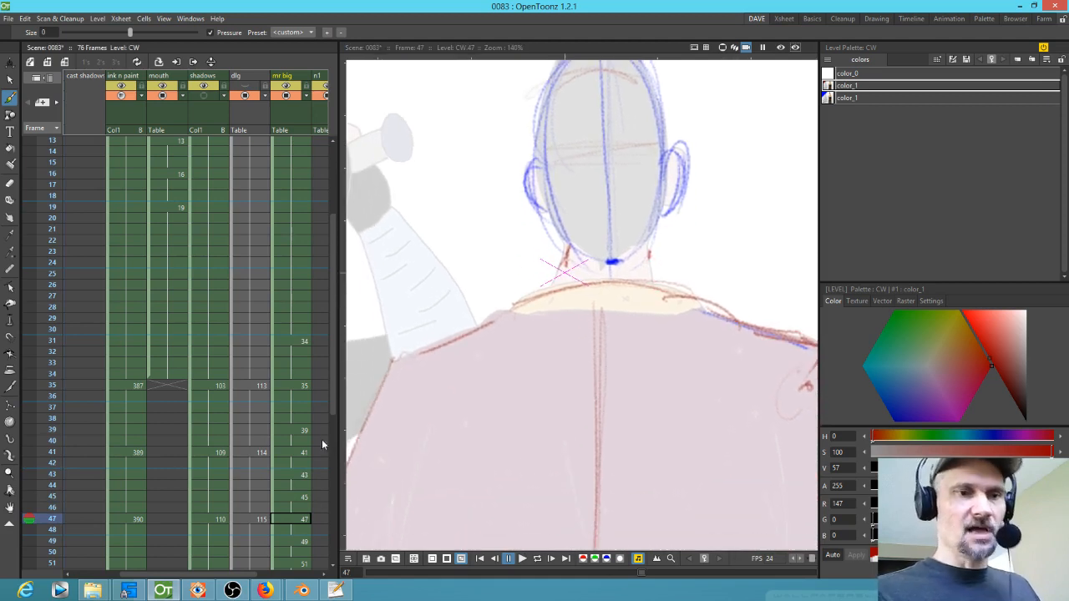
Step: Sketch red shoulder, back outline, spine and collar strokes on drawing 53
{"action": "scroll", "coordinate": [308, 245], "scroll_direction": "down", "scroll_amount": 5}
{"action": "key", "text": "Up"}
{"action": "key", "text": "Up"}
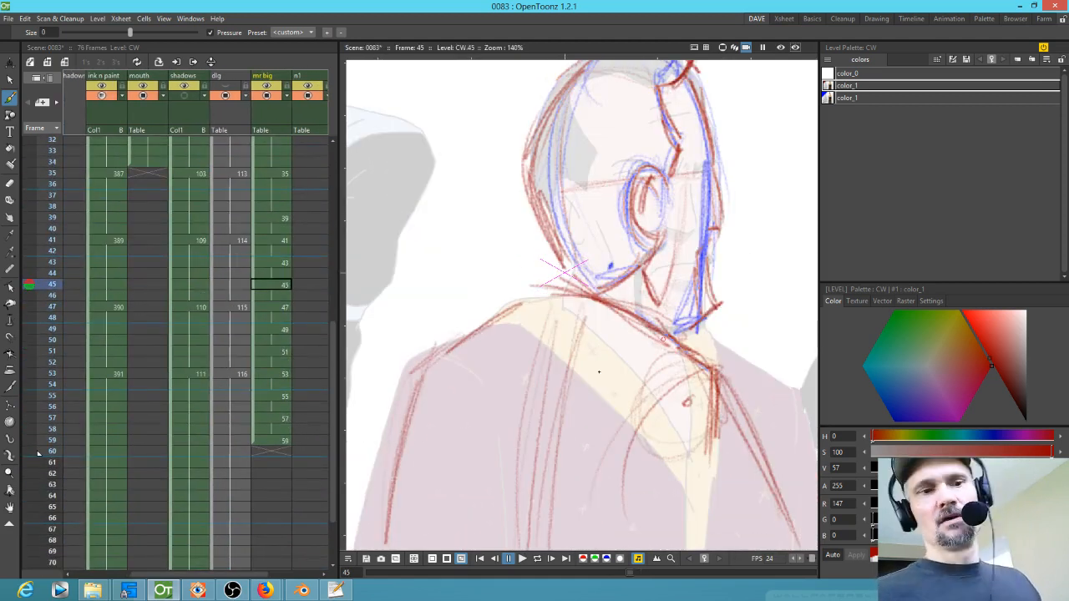
{"action": "left_click", "coordinate": [278, 441]}
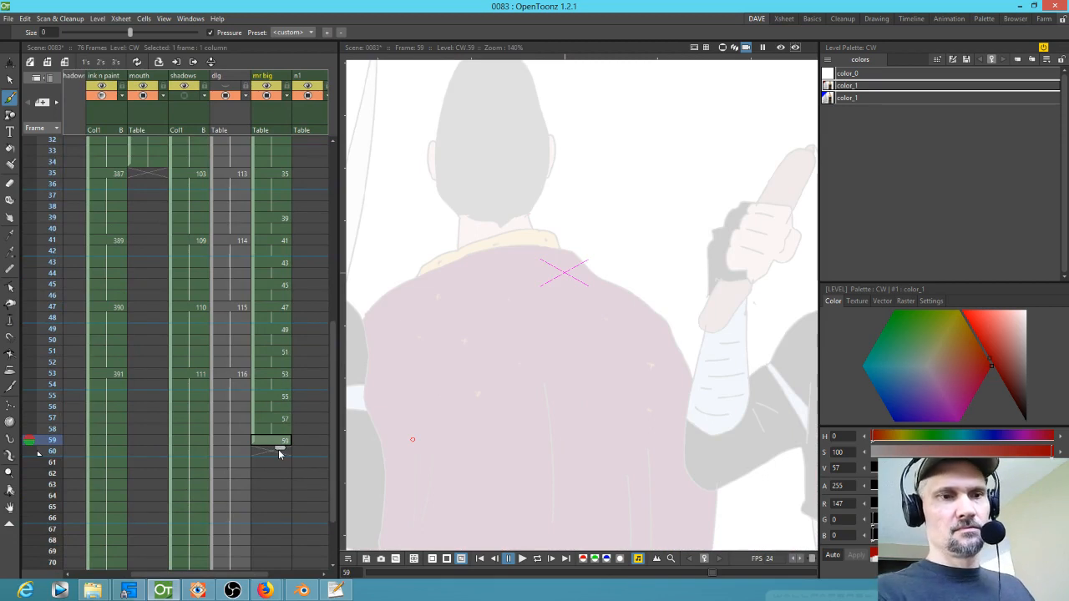
{"action": "scroll", "coordinate": [523, 389], "scroll_direction": "down", "scroll_amount": 3}
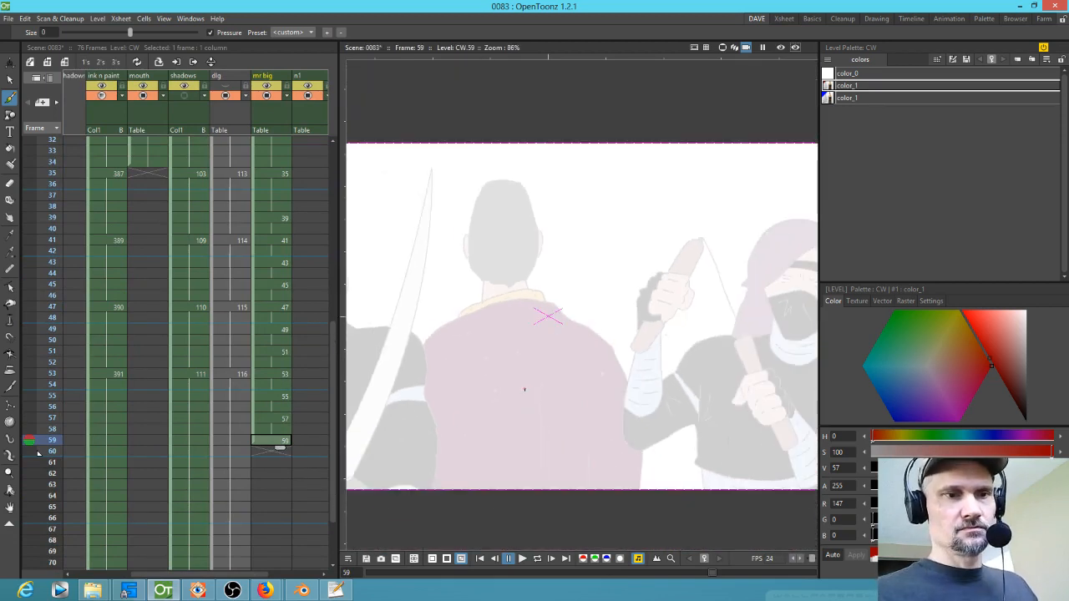
{"action": "left_click", "coordinate": [278, 374]}
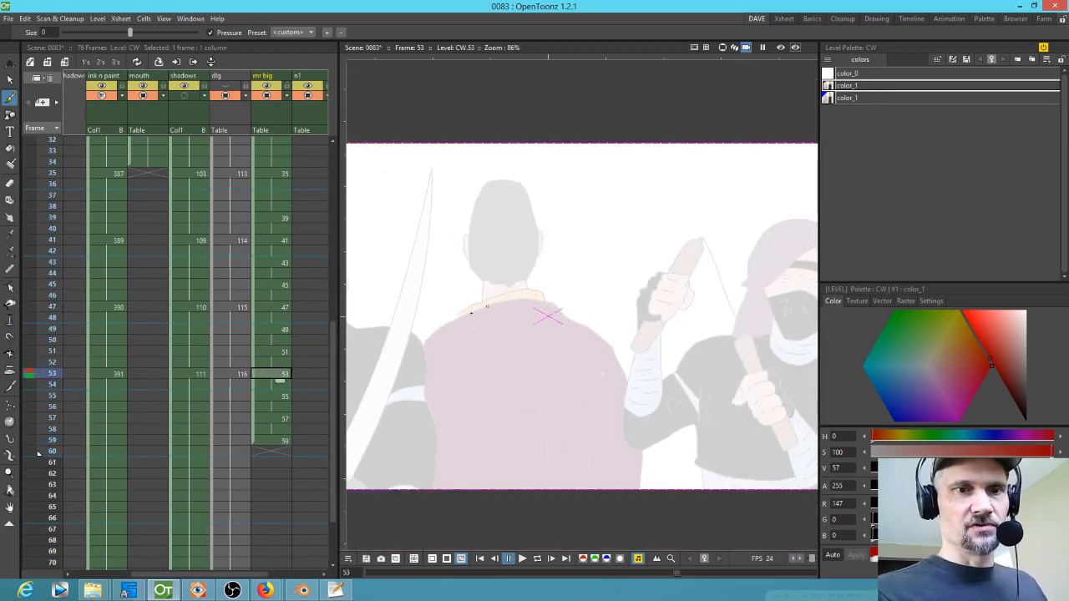
{"action": "mouse_move", "coordinate": [422, 343]}
{"action": "left_mouse_down"}
{"action": "mouse_move", "coordinate": [491, 309]}
{"action": "mouse_move", "coordinate": [436, 331]}
{"action": "mouse_move", "coordinate": [528, 307]}
{"action": "mouse_move", "coordinate": [606, 319]}
{"action": "mouse_move", "coordinate": [635, 339]}
{"action": "mouse_move", "coordinate": [618, 333]}
{"action": "mouse_move", "coordinate": [630, 464]}
{"action": "left_mouse_up"}
{"action": "left_click_drag", "start_coordinate": [626, 336], "coordinate": [632, 480]}
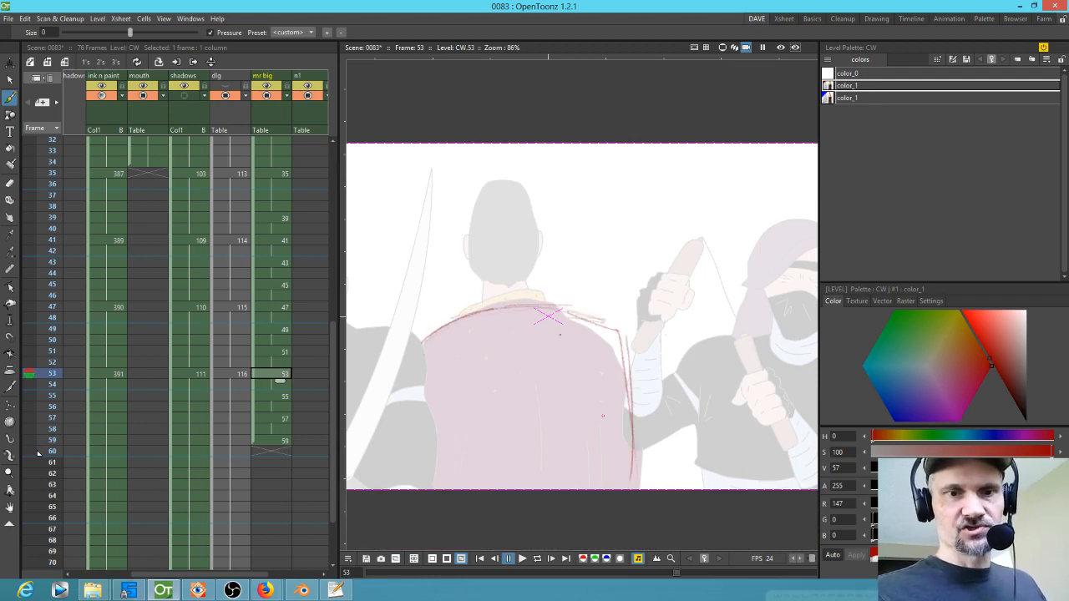
{"action": "left_click_drag", "start_coordinate": [520, 269], "coordinate": [545, 488]}
{"action": "mouse_move", "coordinate": [515, 282]}
{"action": "left_mouse_down"}
{"action": "mouse_move", "coordinate": [524, 332]}
{"action": "mouse_move", "coordinate": [507, 288]}
{"action": "mouse_move", "coordinate": [464, 301]}
{"action": "left_mouse_up"}
{"action": "left_click_drag", "start_coordinate": [550, 298], "coordinate": [461, 303]}
{"action": "mouse_move", "coordinate": [547, 292]}
{"action": "left_mouse_down"}
{"action": "mouse_move", "coordinate": [462, 308]}
{"action": "mouse_move", "coordinate": [443, 334]}
{"action": "left_mouse_up"}
{"action": "mouse_move", "coordinate": [482, 295]}
{"action": "left_mouse_down"}
{"action": "mouse_move", "coordinate": [454, 314]}
{"action": "mouse_move", "coordinate": [524, 288]}
{"action": "mouse_move", "coordinate": [559, 292]}
{"action": "left_mouse_up"}
{"action": "left_click_drag", "start_coordinate": [557, 294], "coordinate": [548, 316]}
Step: Sketch the red head outline, ears, a head-to-spine centre line and the left arm edge on drawing 53
{"action": "mouse_move", "coordinate": [474, 282]}
{"action": "left_mouse_down"}
{"action": "mouse_move", "coordinate": [465, 231]}
{"action": "mouse_move", "coordinate": [532, 234]}
{"action": "left_mouse_up"}
{"action": "mouse_move", "coordinate": [464, 257]}
{"action": "left_mouse_down"}
{"action": "mouse_move", "coordinate": [533, 279]}
{"action": "mouse_move", "coordinate": [479, 292]}
{"action": "left_mouse_up"}
{"action": "left_click_drag", "start_coordinate": [470, 216], "coordinate": [480, 288]}
{"action": "left_click_drag", "start_coordinate": [538, 241], "coordinate": [536, 278]}
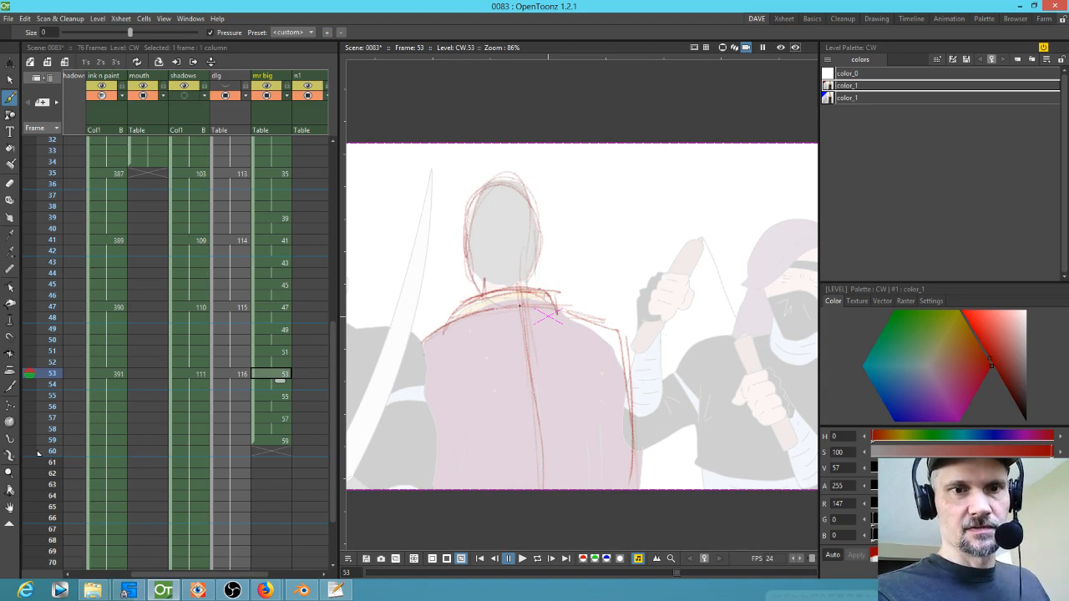
{"action": "left_click_drag", "start_coordinate": [464, 237], "coordinate": [467, 263]}
{"action": "mouse_move", "coordinate": [518, 302]}
{"action": "left_mouse_down"}
{"action": "mouse_move", "coordinate": [518, 231]}
{"action": "mouse_move", "coordinate": [502, 177]}
{"action": "left_mouse_up"}
{"action": "left_click_drag", "start_coordinate": [508, 188], "coordinate": [535, 490]}
{"action": "left_click_drag", "start_coordinate": [420, 335], "coordinate": [401, 424]}
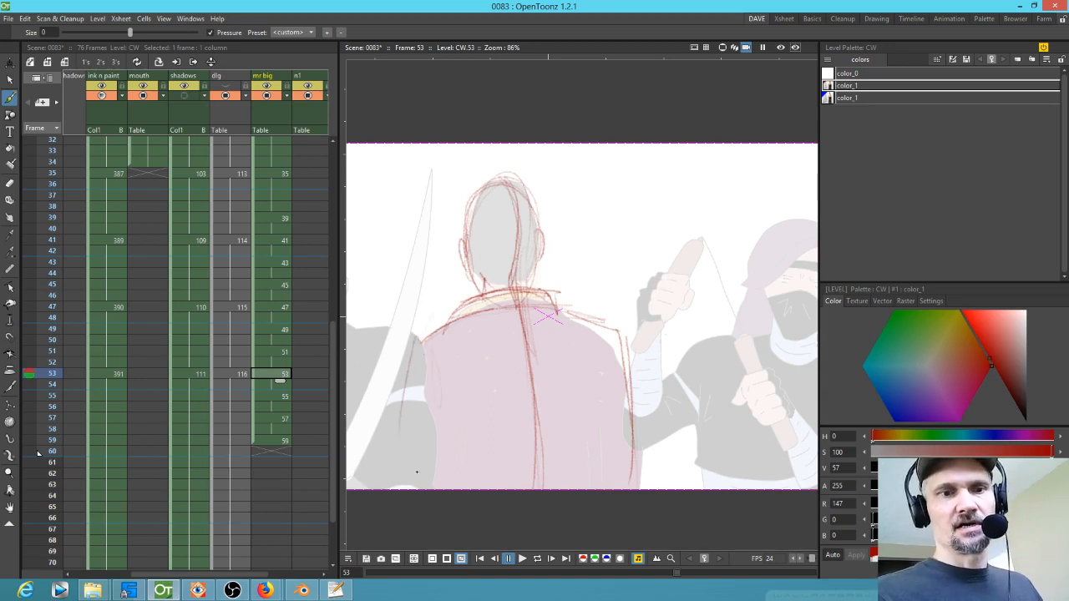
Step: Copy drawing 53's sketch into drawing 55, scale it to about 89% and shift it slightly down and left
{"action": "key", "text": "Down"}
{"action": "key", "text": "Down"}
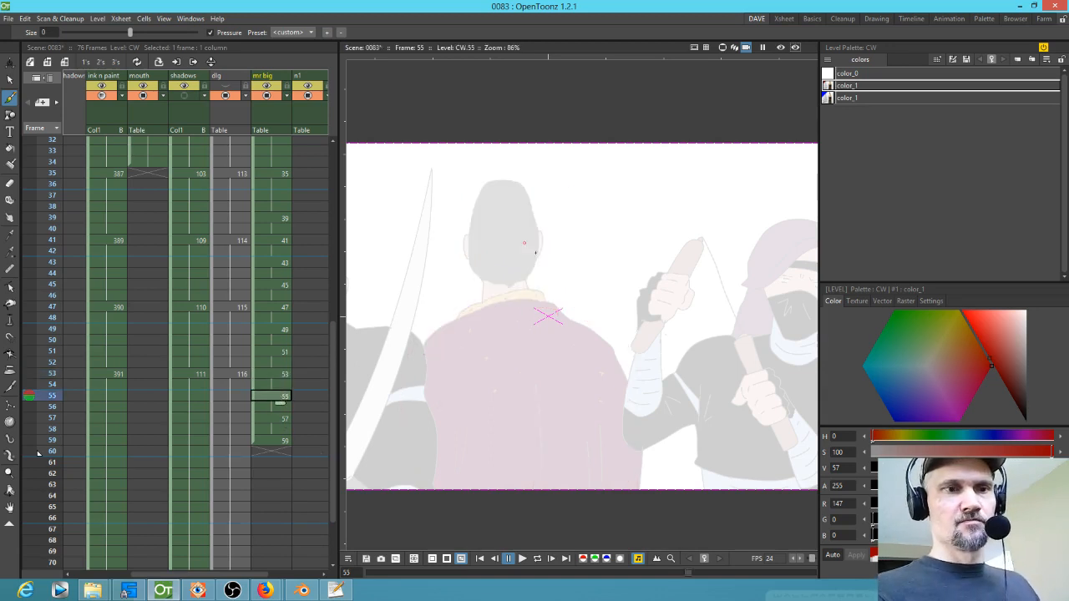
{"action": "key", "text": "Up"}
{"action": "key", "text": "Up"}
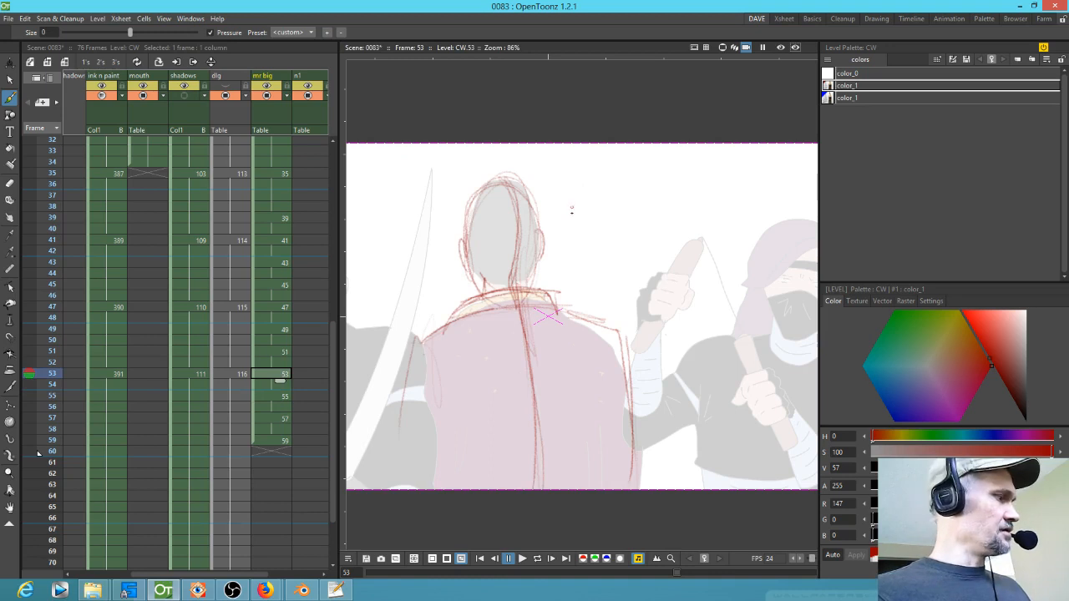
{"action": "key", "text": "s"}
{"action": "mouse_move", "coordinate": [590, 200]}
{"action": "left_mouse_down"}
{"action": "mouse_move", "coordinate": [396, 413]}
{"action": "mouse_move", "coordinate": [582, 200]}
{"action": "left_mouse_up"}
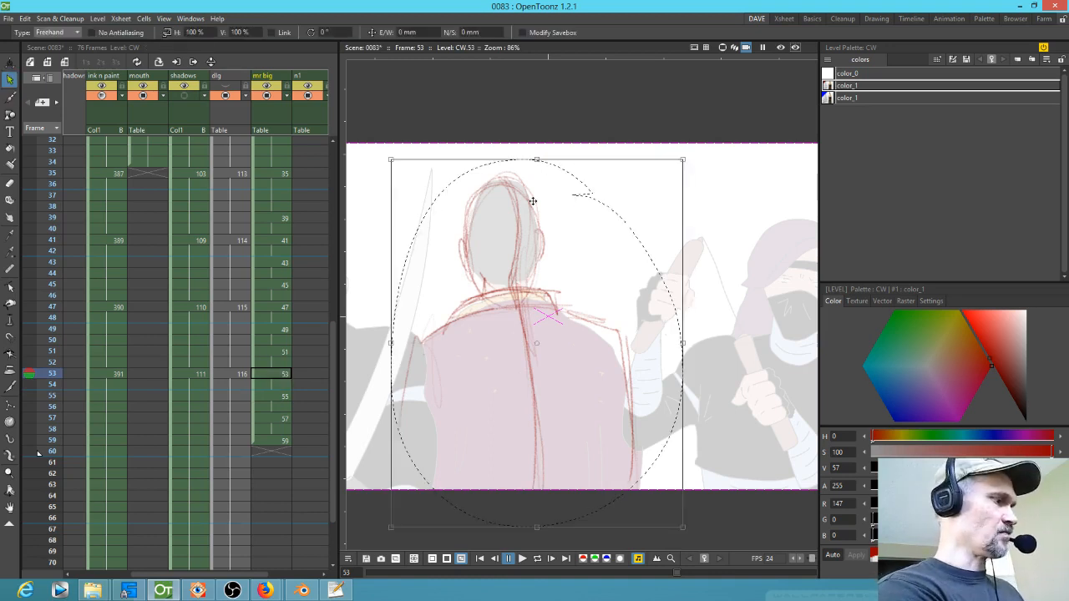
{"action": "key", "text": "Down"}
{"action": "key", "text": "Down"}
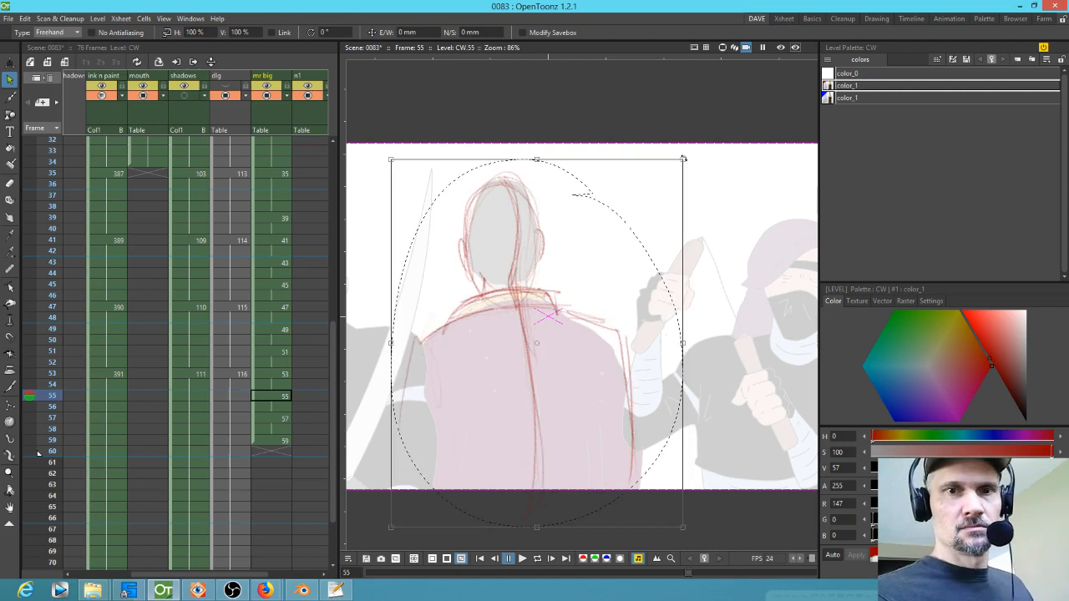
{"action": "left_click_drag", "start_coordinate": [682, 159], "coordinate": [649, 186]}
{"action": "left_click_drag", "start_coordinate": [556, 360], "coordinate": [549, 343]}
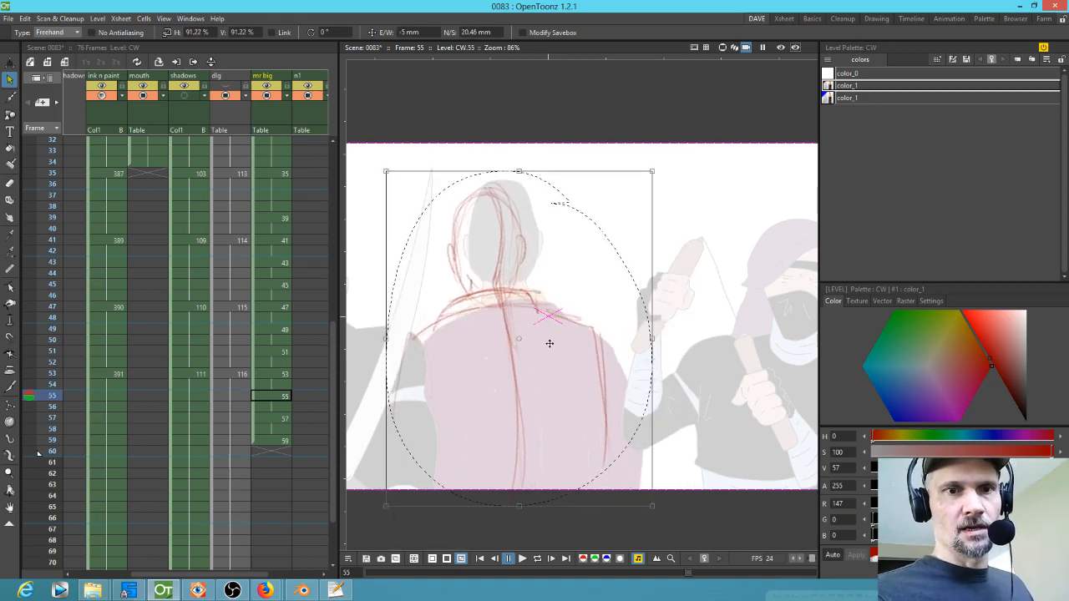
{"action": "left_click_drag", "start_coordinate": [653, 171], "coordinate": [648, 178]}
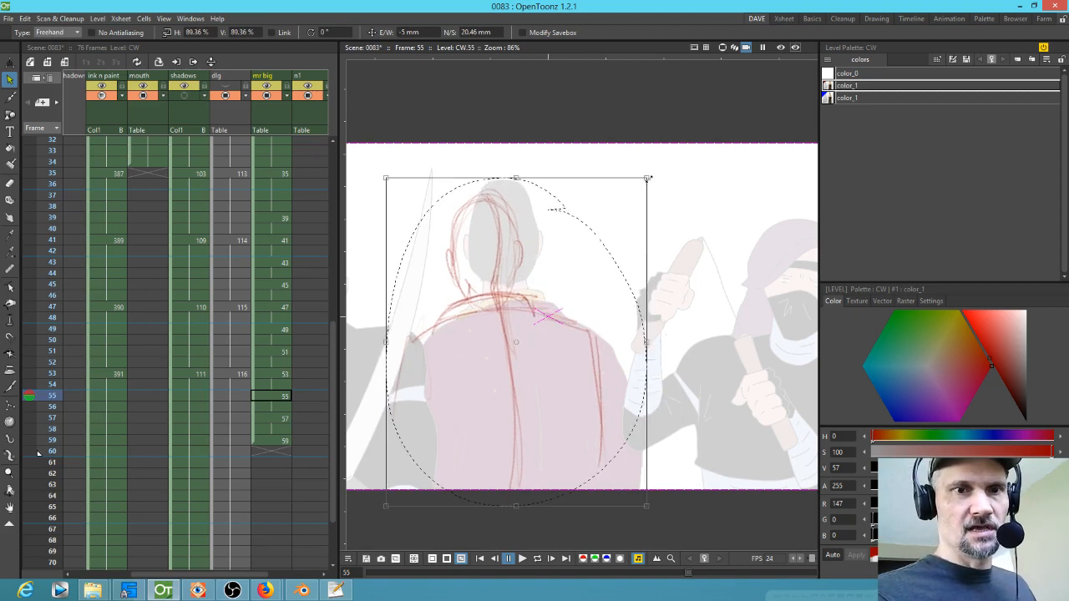
{"action": "mouse_move", "coordinate": [527, 357]}
{"action": "left_mouse_down"}
{"action": "mouse_move", "coordinate": [534, 351]}
{"action": "mouse_move", "coordinate": [523, 347]}
{"action": "left_mouse_up"}
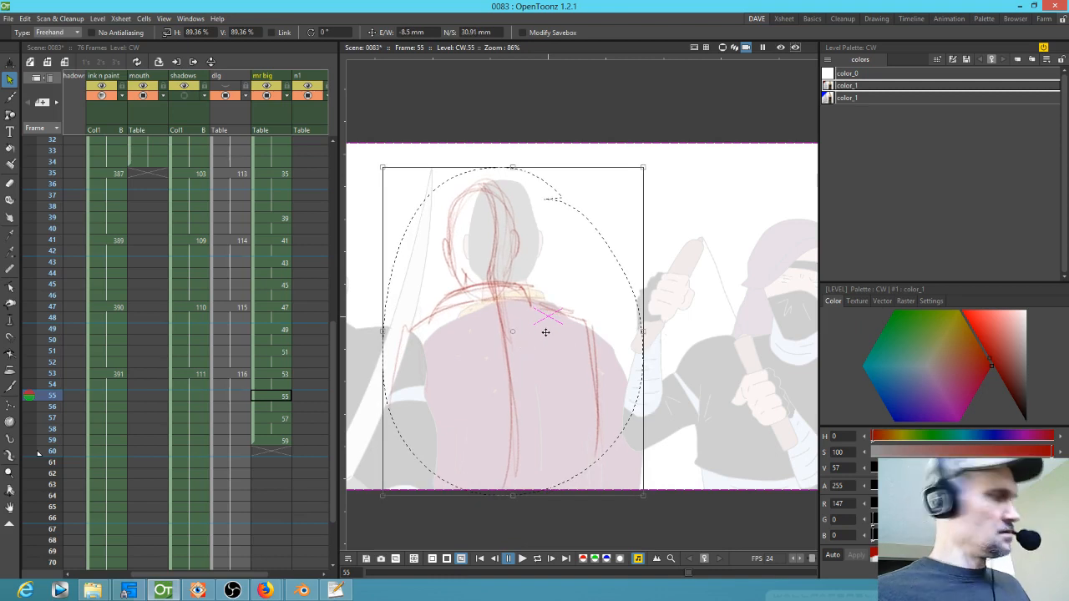
Step: Paste the sketch into drawing 57, scale it to about 90% and move it further left
{"action": "left_click", "coordinate": [271, 418]}
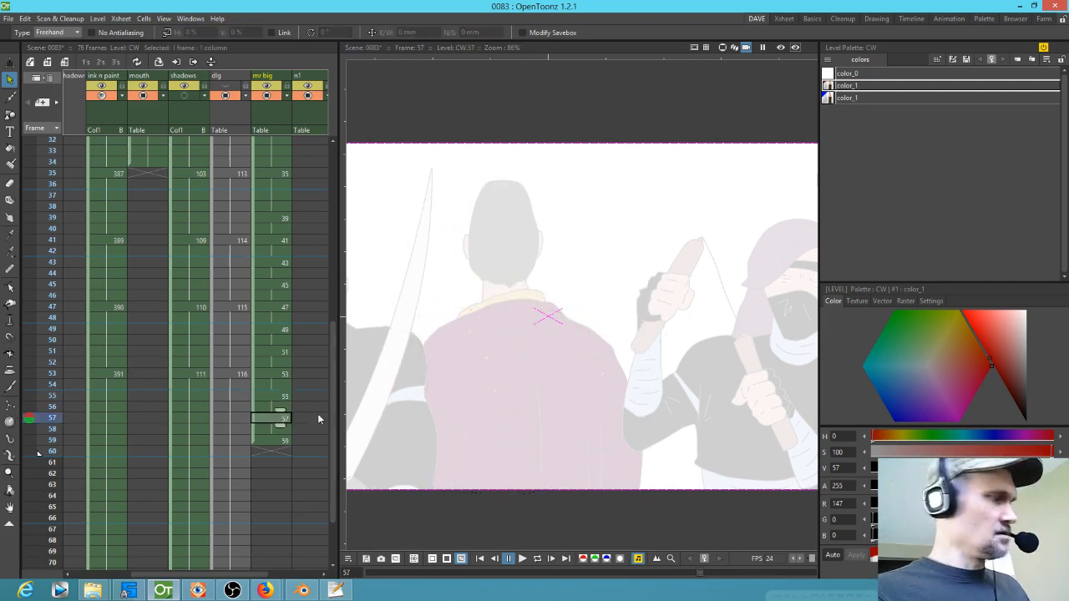
{"action": "mouse_move", "coordinate": [567, 192]}
{"action": "left_mouse_down"}
{"action": "mouse_move", "coordinate": [478, 155]}
{"action": "mouse_move", "coordinate": [388, 446]}
{"action": "left_mouse_up"}
{"action": "mouse_move", "coordinate": [425, 492]}
{"action": "left_mouse_down"}
{"action": "mouse_move", "coordinate": [628, 167]}
{"action": "mouse_move", "coordinate": [596, 236]}
{"action": "left_mouse_up"}
{"action": "left_click_drag", "start_coordinate": [511, 371], "coordinate": [499, 343]}
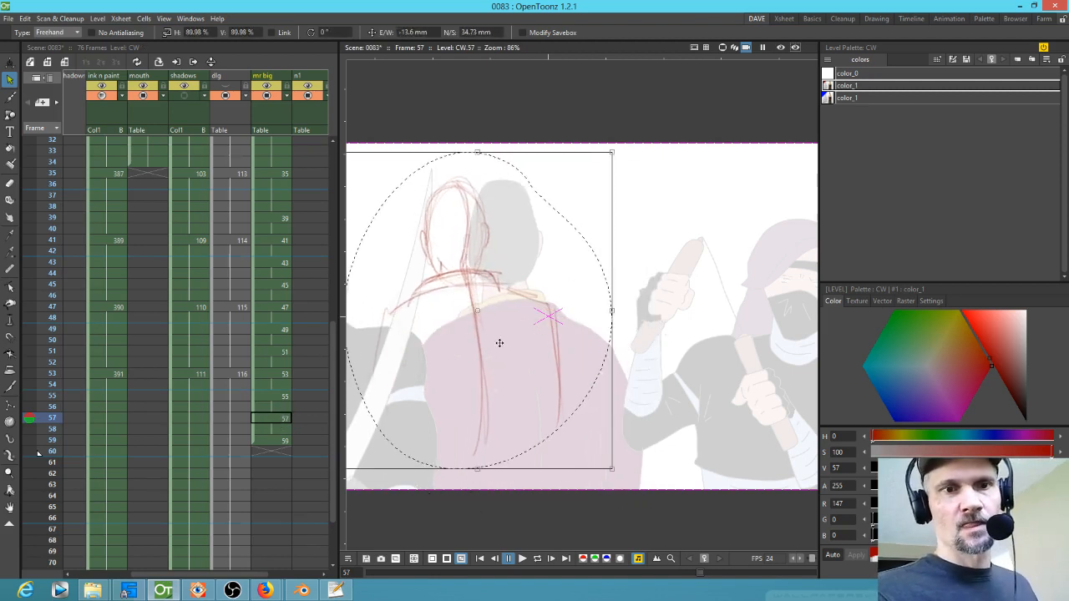
Step: Save the scene
{"action": "left_click", "coordinate": [271, 440]}
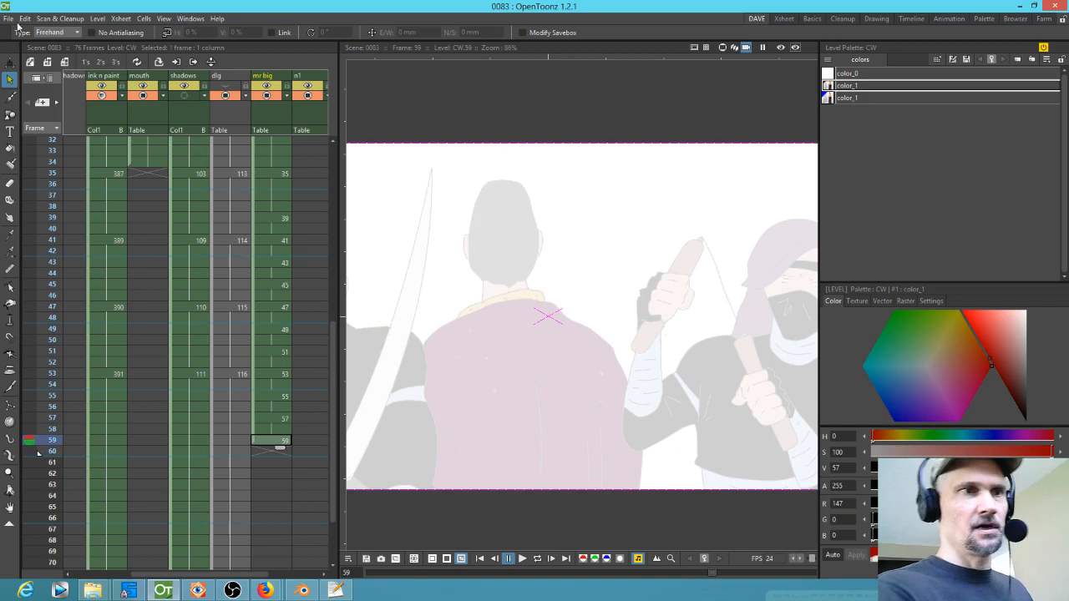
{"action": "left_click", "coordinate": [7, 18]}
{"action": "left_click", "coordinate": [27, 55]}
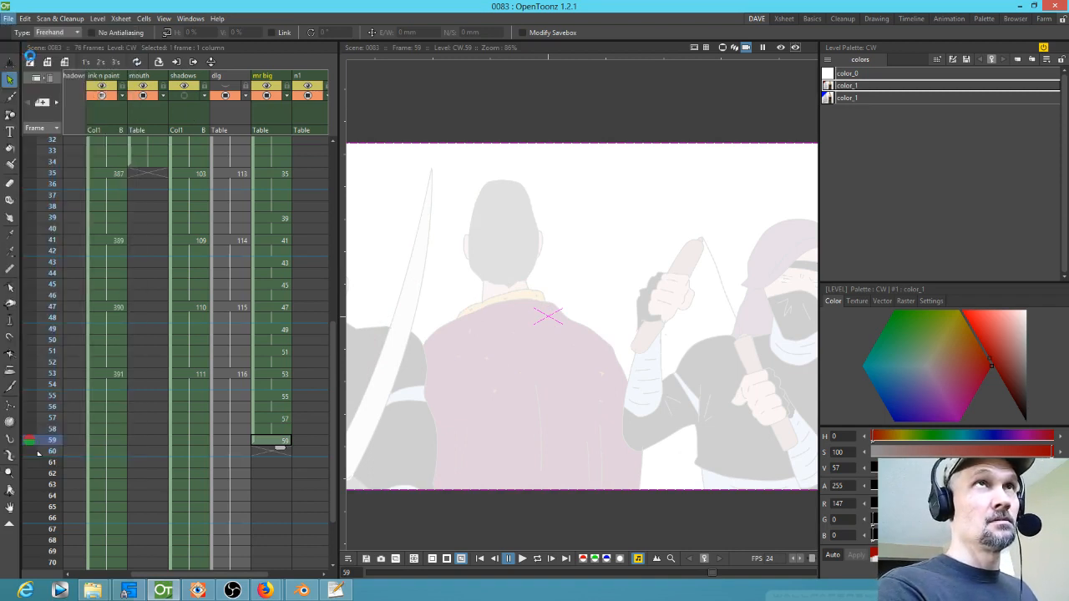
Step: Copy drawing 57's sketch into drawing 59, shrink it and move it up
{"action": "left_click", "coordinate": [286, 418]}
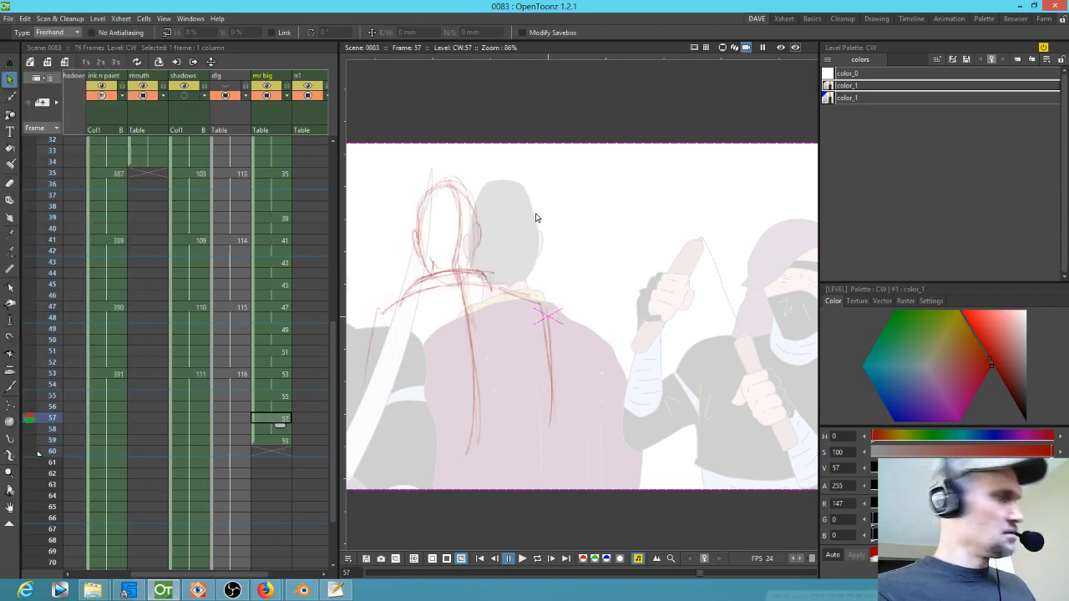
{"action": "mouse_move", "coordinate": [529, 203]}
{"action": "left_mouse_down"}
{"action": "mouse_move", "coordinate": [363, 245]}
{"action": "mouse_move", "coordinate": [600, 231]}
{"action": "mouse_move", "coordinate": [558, 174]}
{"action": "left_mouse_up"}
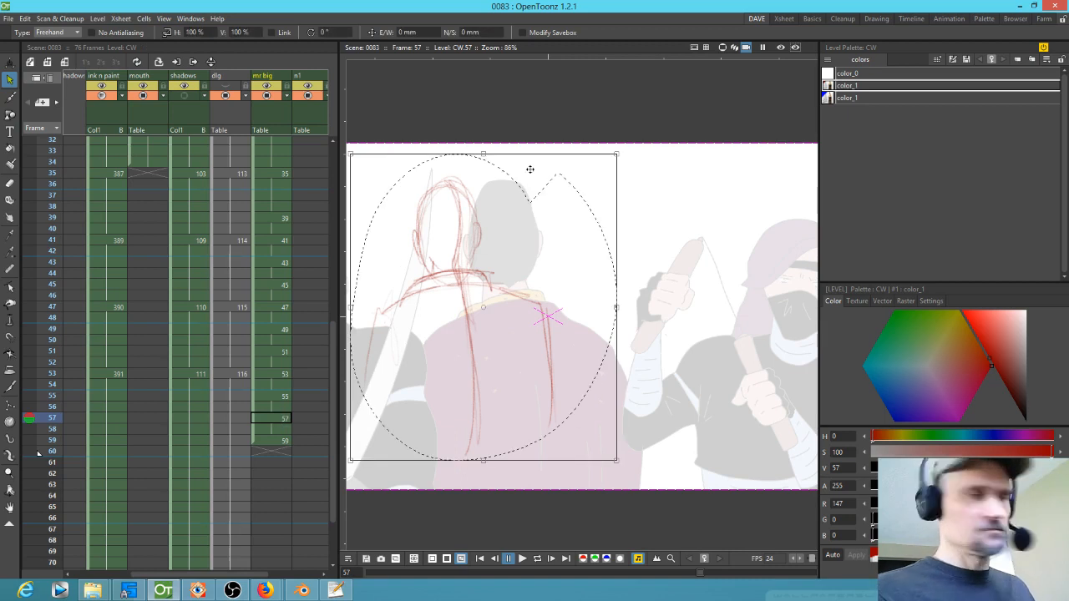
{"action": "key", "text": "Down"}
{"action": "key", "text": "Down"}
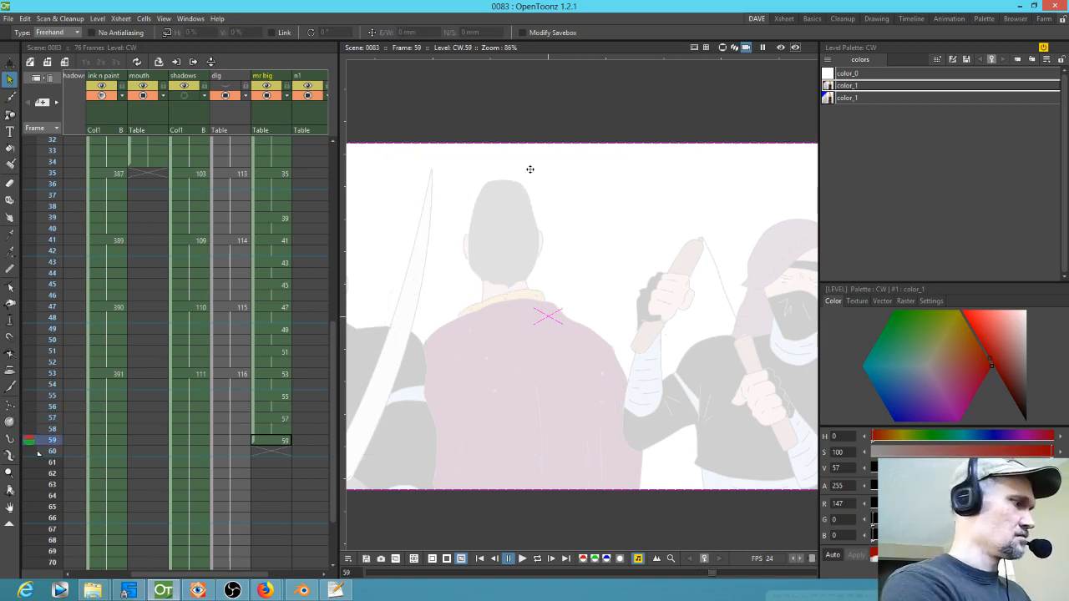
{"action": "key", "text": "ctrl+v"}
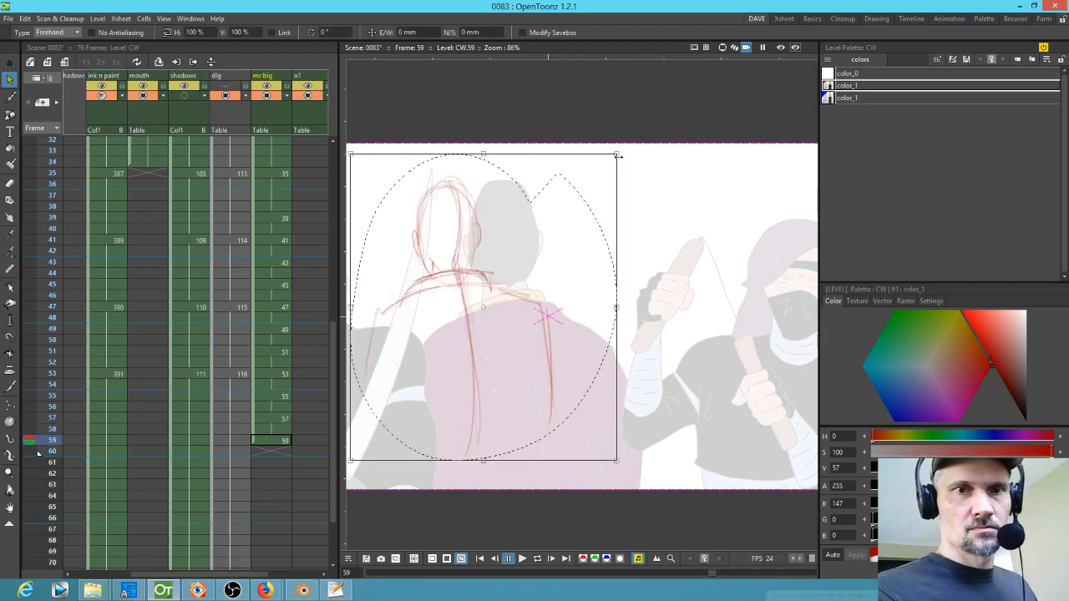
{"action": "mouse_move", "coordinate": [616, 154]}
{"action": "left_mouse_down"}
{"action": "mouse_move", "coordinate": [577, 184]}
{"action": "mouse_move", "coordinate": [573, 206]}
{"action": "left_mouse_up"}
{"action": "left_click_drag", "start_coordinate": [473, 364], "coordinate": [471, 315]}
Step: Flip through drawings 41 to 53 to review the sketches
{"action": "mouse_move", "coordinate": [56, 309]}
{"action": "left_mouse_down"}
{"action": "mouse_move", "coordinate": [43, 444]}
{"action": "mouse_move", "coordinate": [52, 351]}
{"action": "mouse_move", "coordinate": [41, 433]}
{"action": "mouse_move", "coordinate": [44, 386]}
{"action": "left_mouse_up"}
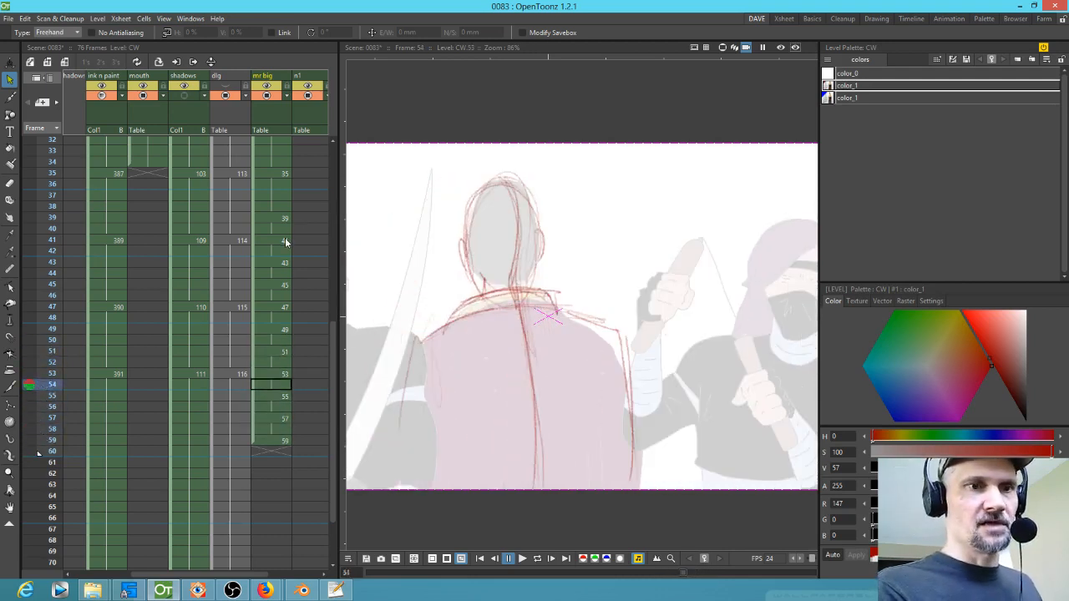
{"action": "left_click", "coordinate": [285, 241]}
{"action": "key", "text": "Down"}
{"action": "key", "text": "Down"}
{"action": "key", "text": "Down"}
{"action": "key", "text": "Down"}
{"action": "key", "text": "Down"}
{"action": "key", "text": "Down"}
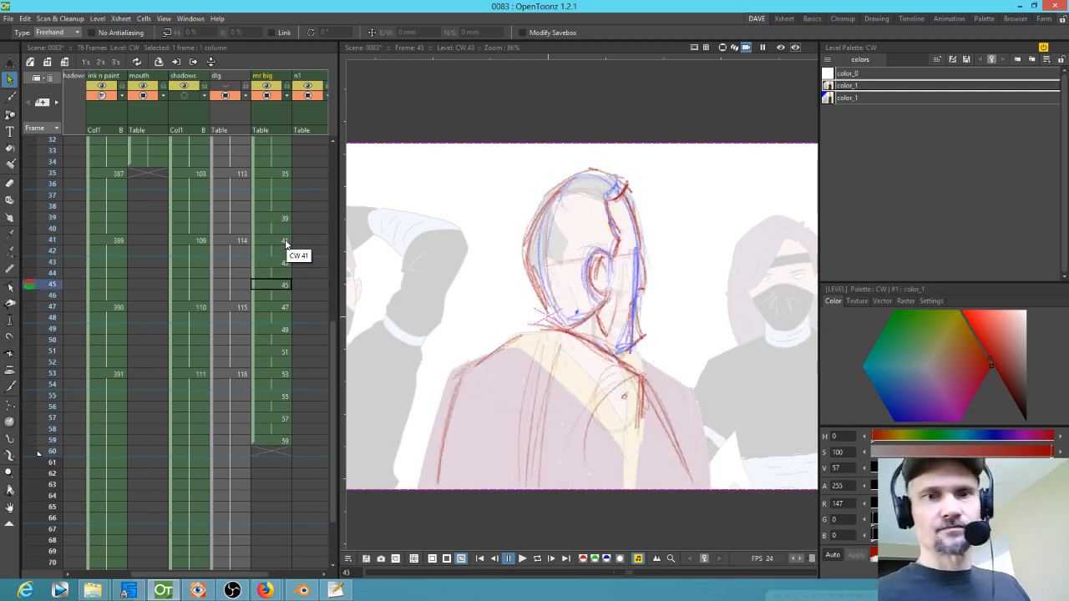
{"action": "key", "text": "Down"}
{"action": "key", "text": "Down"}
{"action": "key", "text": "Down"}
{"action": "key", "text": "Down"}
{"action": "key", "text": "Down"}
{"action": "key", "text": "Down"}
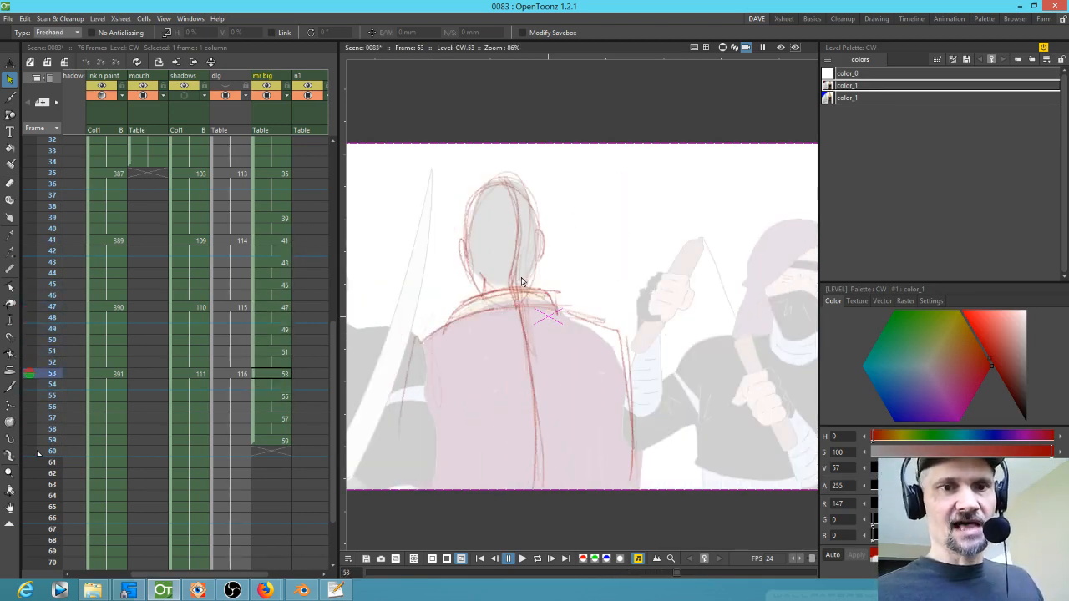
Step: Refine the red head, jaw and ear lines on drawing 53 with the brush
{"action": "key", "text": "b"}
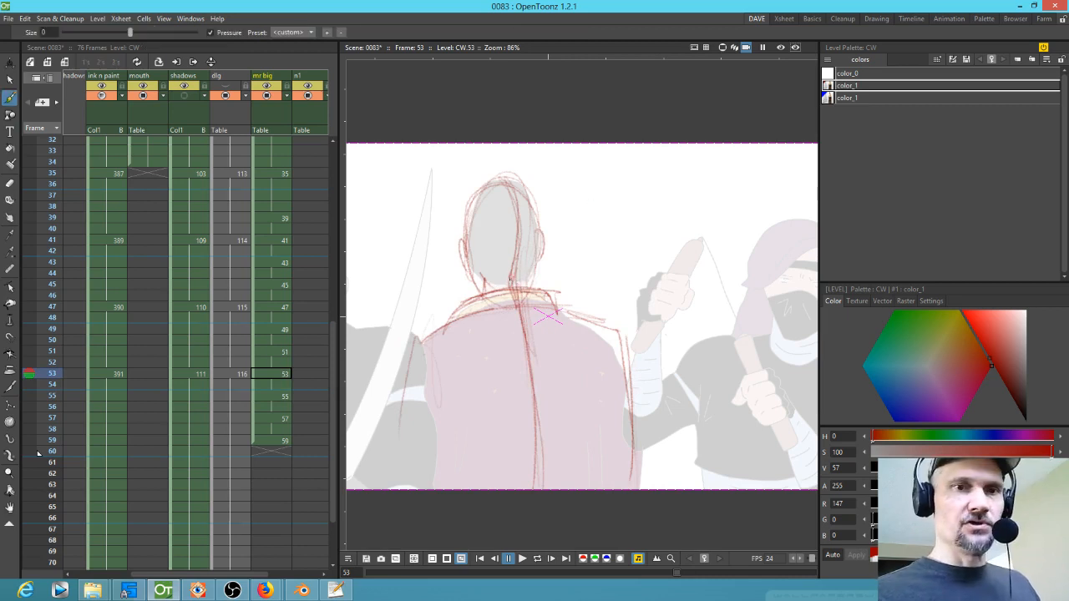
{"action": "mouse_move", "coordinate": [466, 244]}
{"action": "left_mouse_down"}
{"action": "mouse_move", "coordinate": [489, 278]}
{"action": "mouse_move", "coordinate": [532, 276]}
{"action": "left_mouse_up"}
{"action": "mouse_move", "coordinate": [489, 185]}
{"action": "left_mouse_down"}
{"action": "mouse_move", "coordinate": [514, 178]}
{"action": "mouse_move", "coordinate": [540, 217]}
{"action": "left_mouse_up"}
{"action": "left_click_drag", "start_coordinate": [466, 231], "coordinate": [478, 200]}
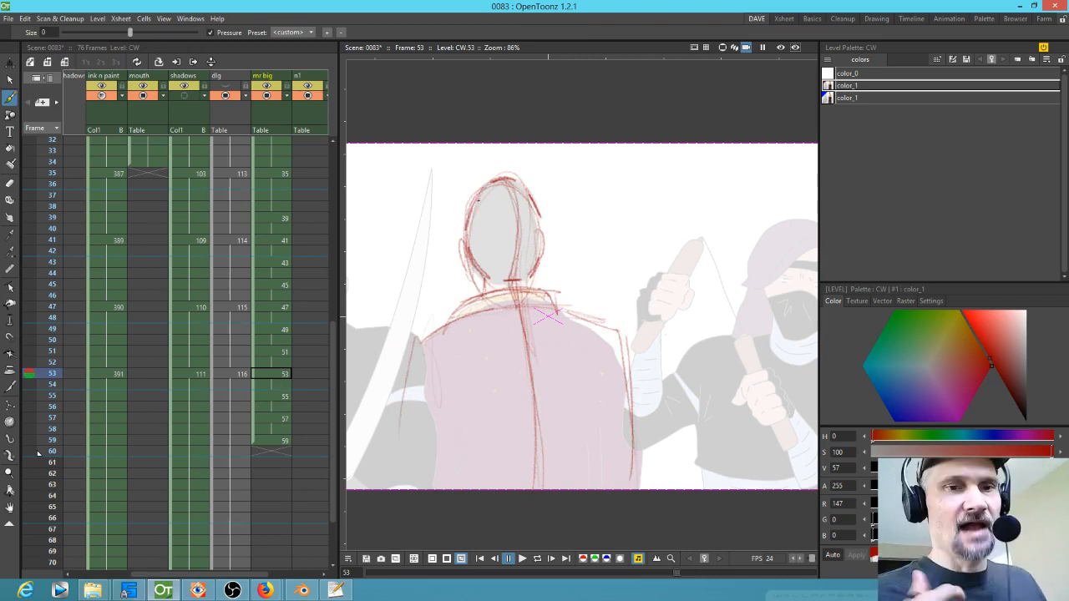
Step: Draw a red line along the right shoulder on drawing 53
{"action": "key", "text": "Up"}
{"action": "key", "text": "Up"}
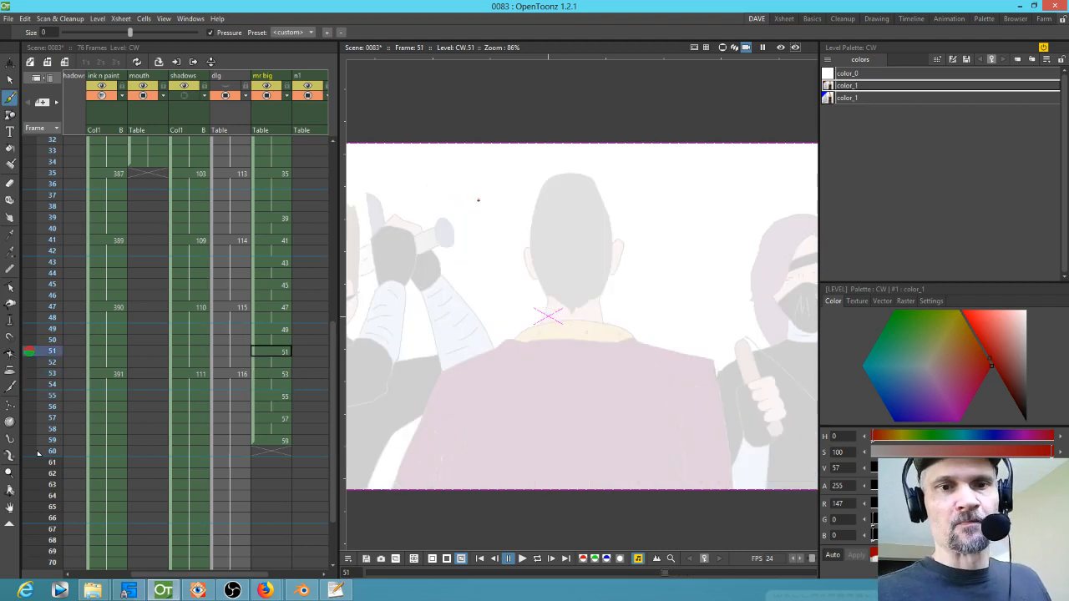
{"action": "key", "text": "Up"}
{"action": "key", "text": "Up"}
{"action": "key", "text": "Up"}
{"action": "key", "text": "Up"}
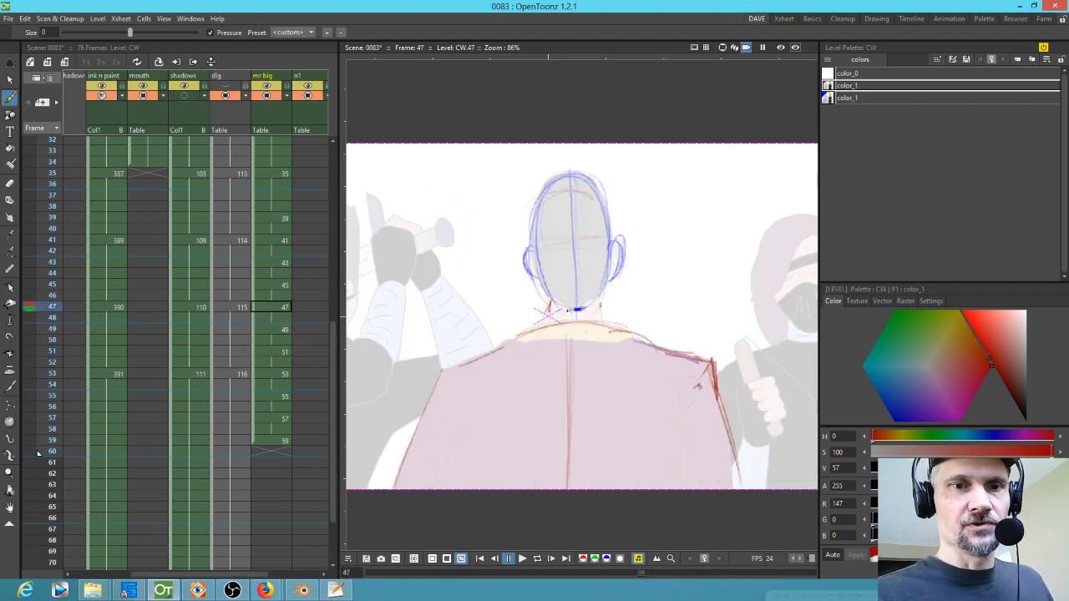
{"action": "key", "text": "Down"}
{"action": "key", "text": "Down"}
{"action": "key", "text": "Down"}
{"action": "key", "text": "Down"}
{"action": "key", "text": "Down"}
{"action": "key", "text": "Down"}
{"action": "mouse_move", "coordinate": [607, 326]}
{"action": "left_mouse_down"}
{"action": "mouse_move", "coordinate": [622, 331]}
{"action": "mouse_move", "coordinate": [598, 369]}
{"action": "mouse_move", "coordinate": [610, 356]}
{"action": "mouse_move", "coordinate": [633, 430]}
{"action": "mouse_move", "coordinate": [558, 307]}
{"action": "left_mouse_up"}
Step: Add a small red tick on the right shoulder line of drawing 47
{"action": "key", "text": "Up"}
{"action": "key", "text": "Up"}
{"action": "key", "text": "Up"}
{"action": "key", "text": "Up"}
{"action": "key", "text": "Up"}
{"action": "key", "text": "Up"}
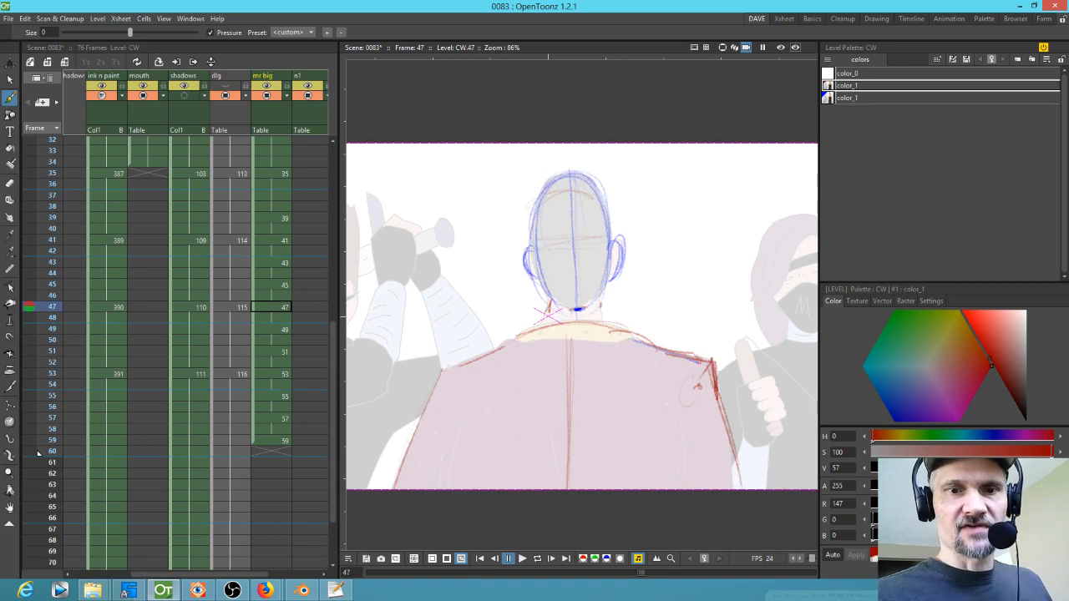
{"action": "key", "text": "Down"}
{"action": "key", "text": "Down"}
{"action": "key", "text": "Down"}
{"action": "key", "text": "Down"}
{"action": "key", "text": "Down"}
{"action": "key", "text": "Down"}
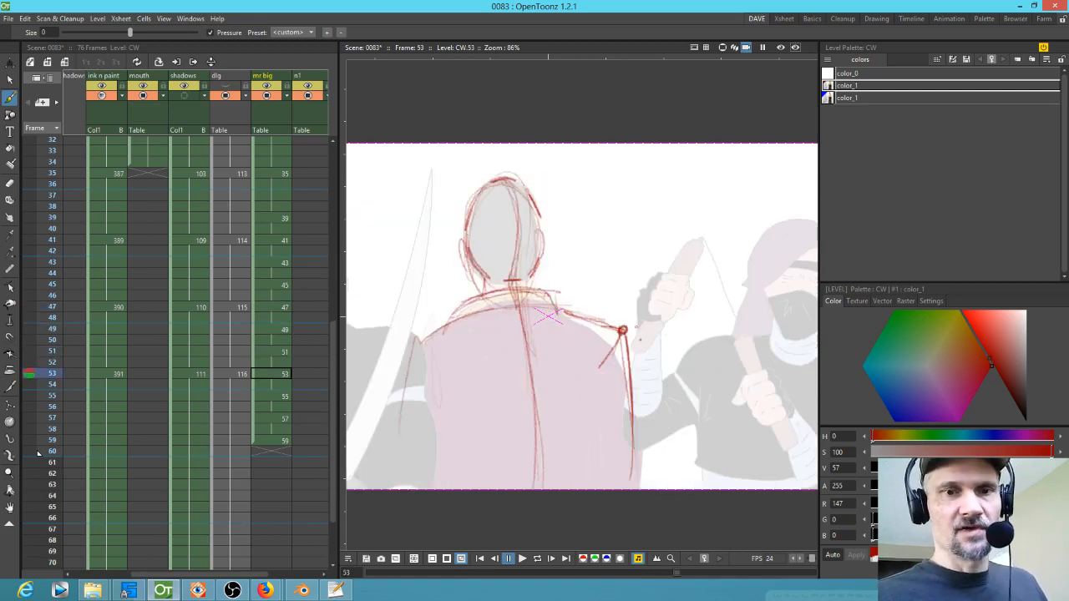
{"action": "key", "text": "Up"}
{"action": "key", "text": "Up"}
{"action": "key", "text": "Up"}
{"action": "key", "text": "Up"}
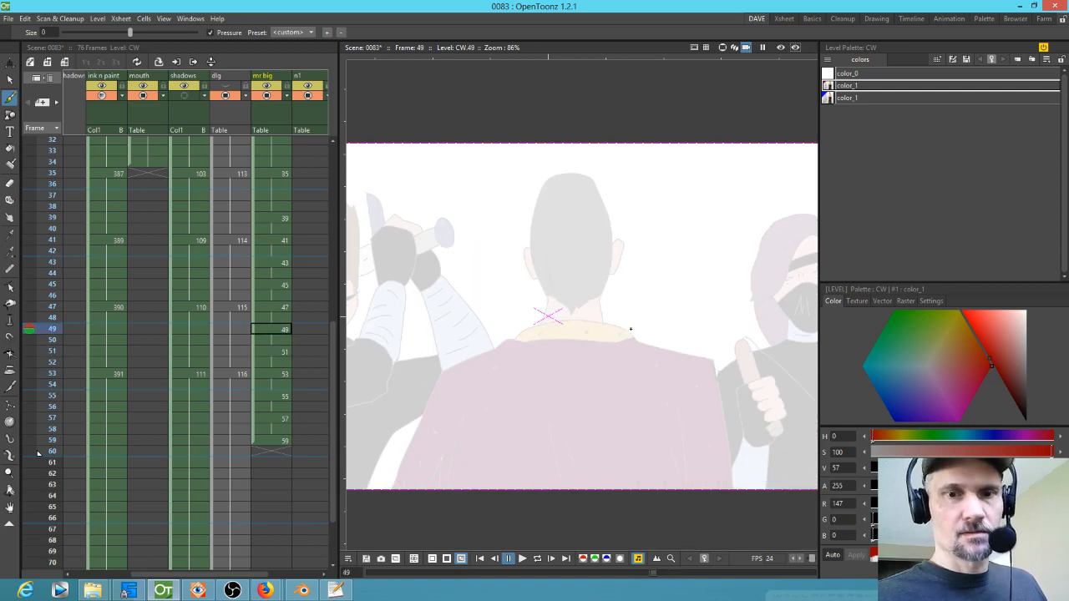
{"action": "key", "text": "Up"}
{"action": "key", "text": "Up"}
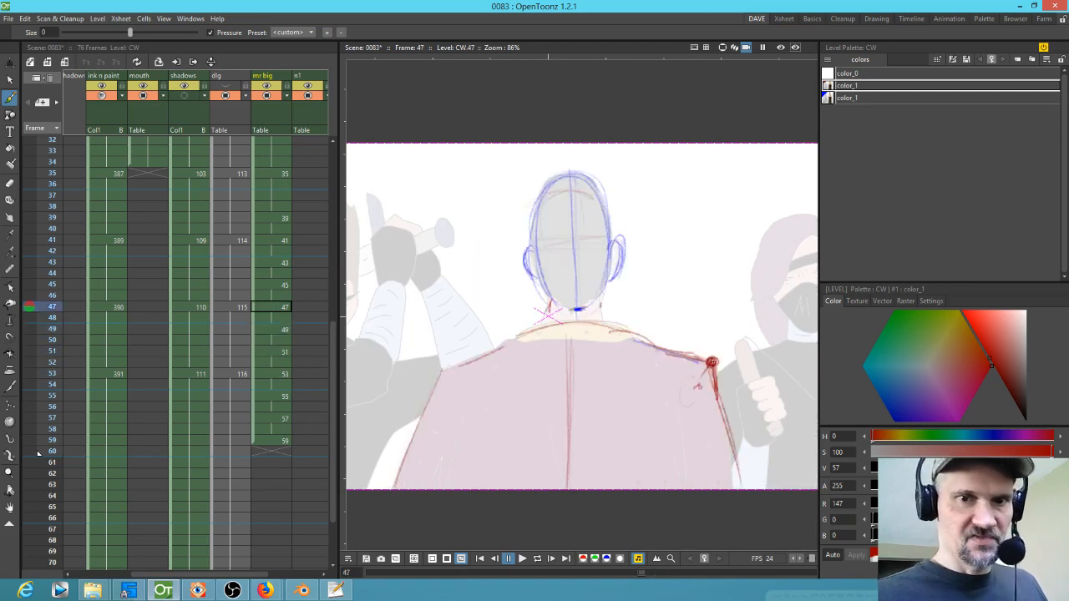
{"action": "left_click_drag", "start_coordinate": [647, 334], "coordinate": [640, 342]}
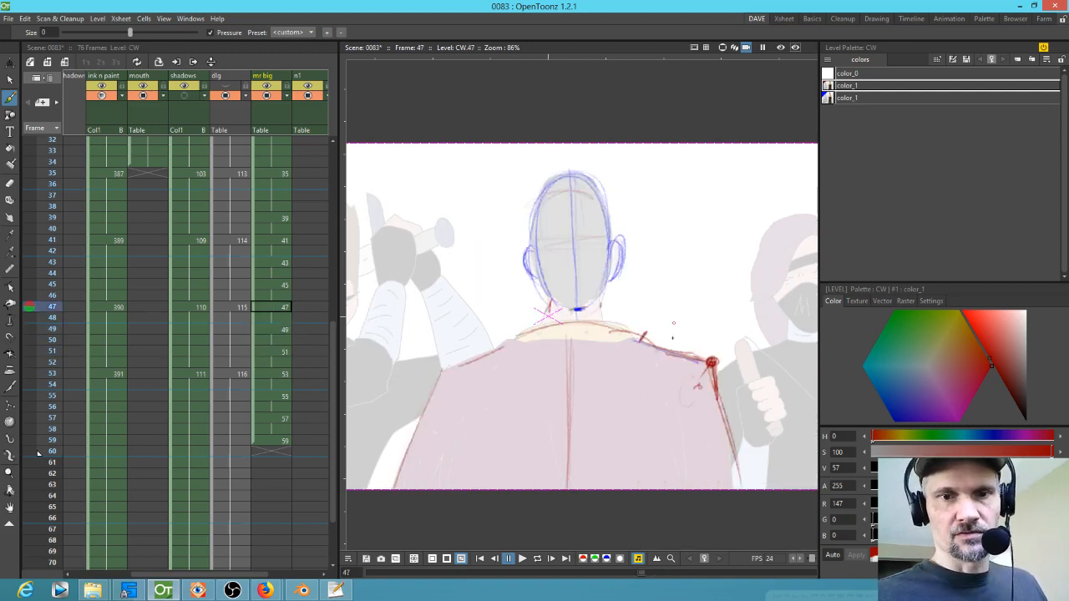
Step: Compare with drawing 53, then add two more red ticks along the right shoulder line of drawing 47
{"action": "key", "text": "Down"}
{"action": "key", "text": "Down"}
{"action": "key", "text": "Down"}
{"action": "key", "text": "Down"}
{"action": "key", "text": "Down"}
{"action": "key", "text": "Down"}
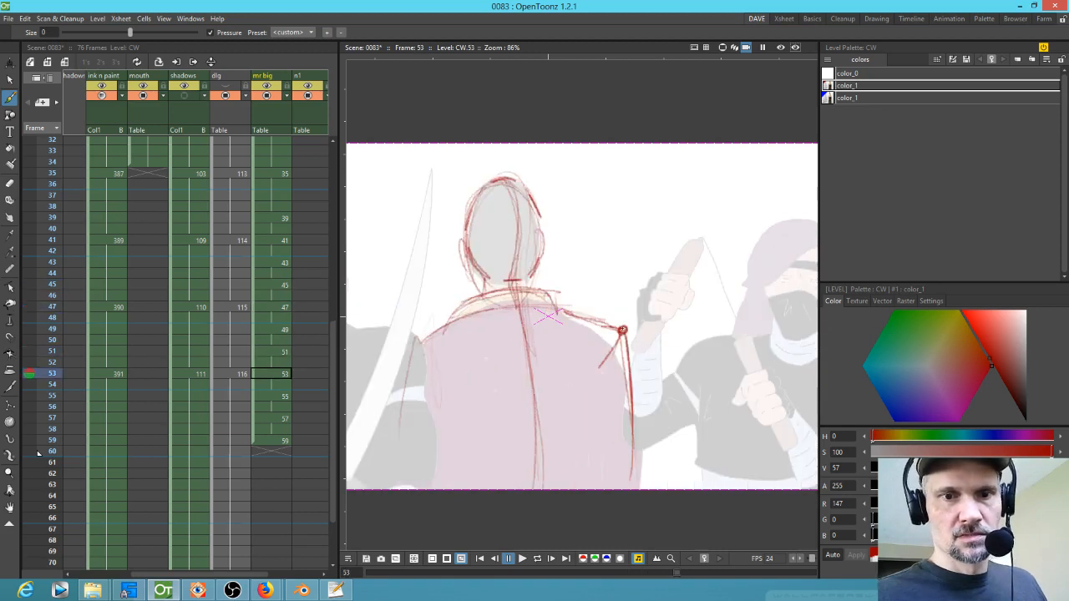
{"action": "key", "text": "Up"}
{"action": "key", "text": "Up"}
{"action": "key", "text": "Up"}
{"action": "key", "text": "Up"}
{"action": "key", "text": "Up"}
{"action": "key", "text": "Up"}
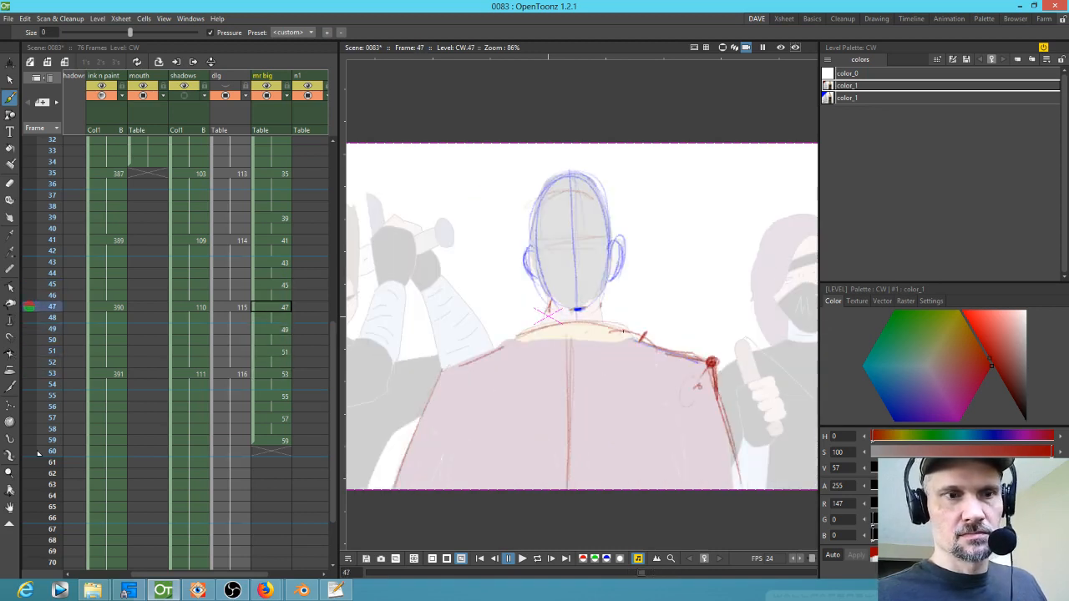
{"action": "left_click_drag", "start_coordinate": [629, 328], "coordinate": [623, 337]}
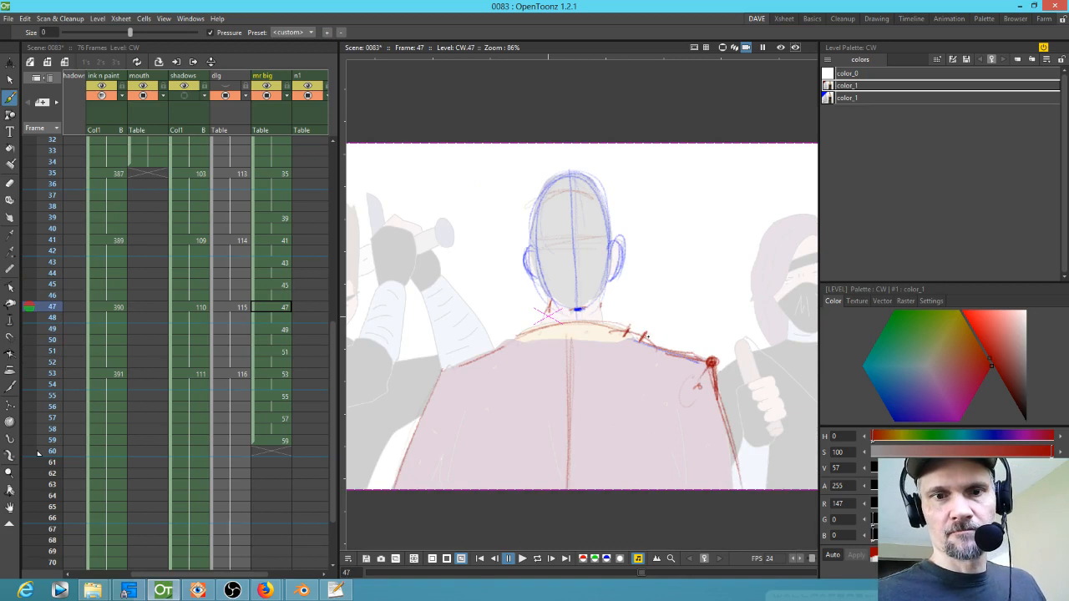
{"action": "key", "text": "a"}
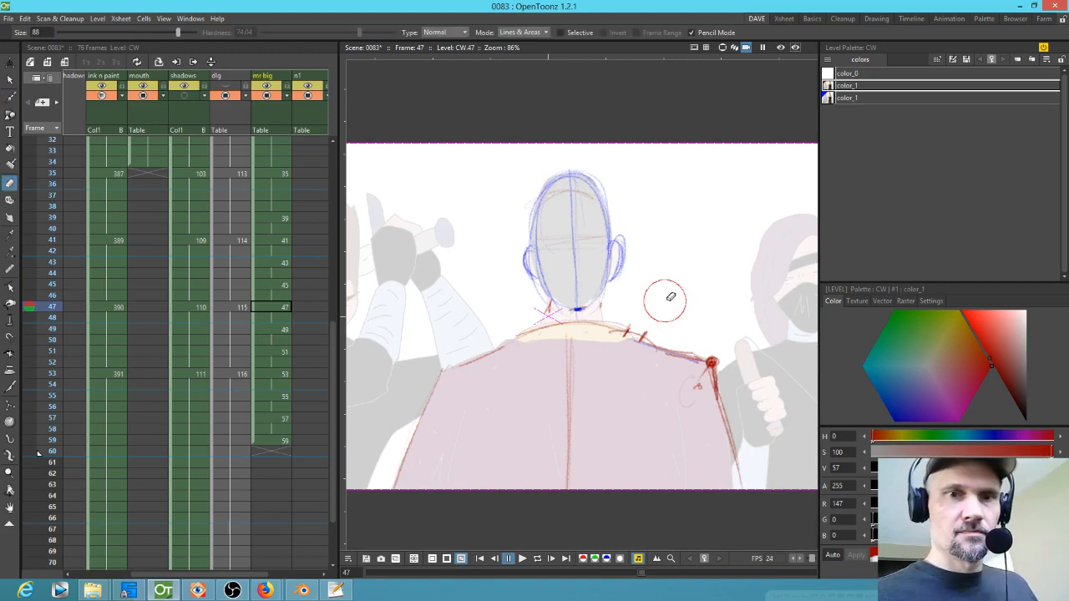
{"action": "key", "text": "b"}
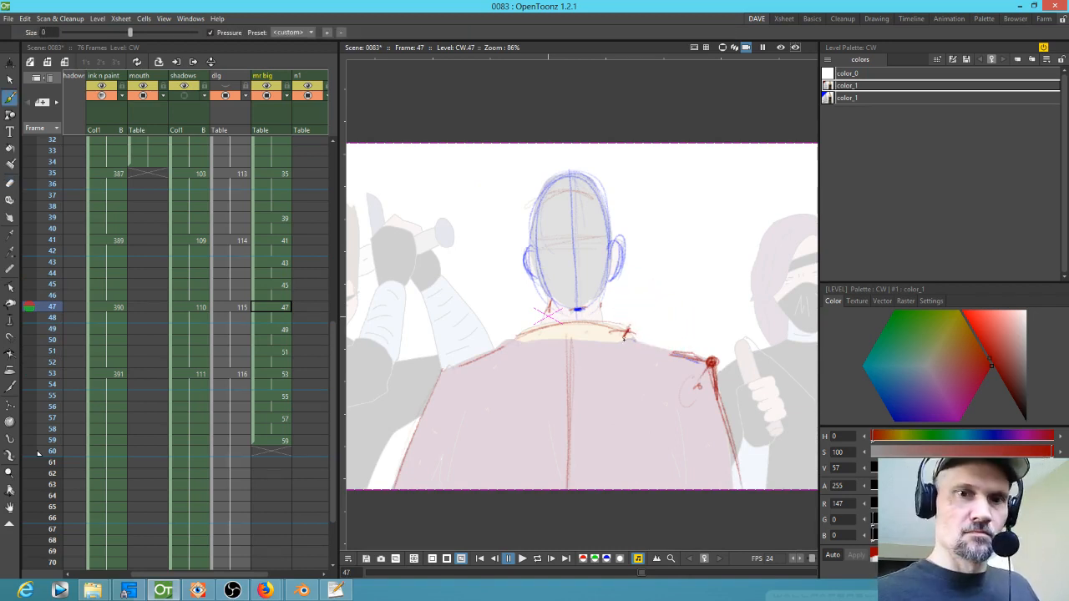
{"action": "left_click_drag", "start_coordinate": [685, 346], "coordinate": [674, 366]}
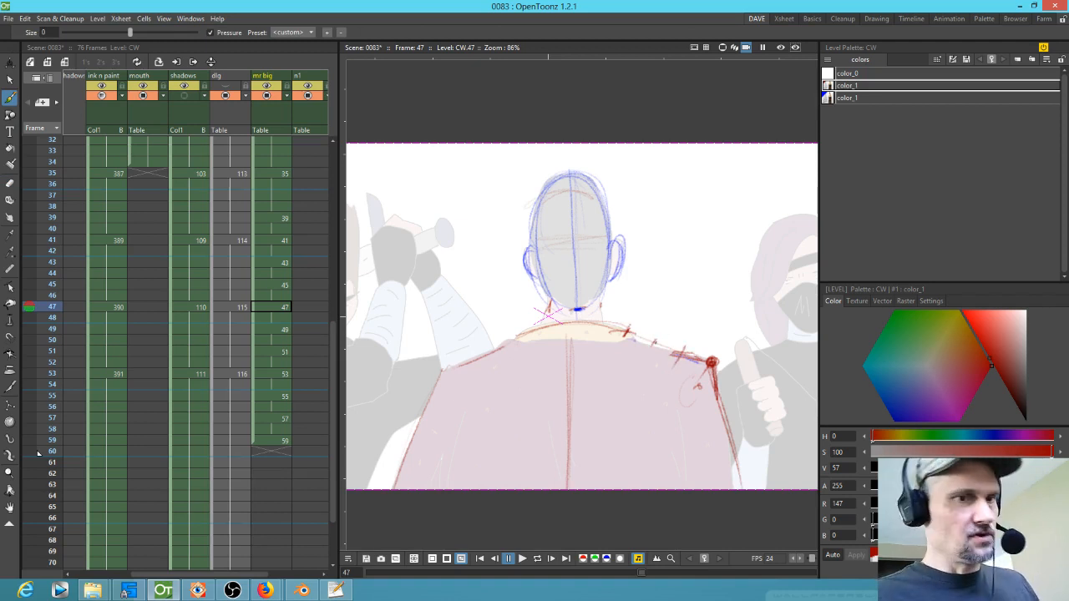
Step: Flip between drawings 47 and 49 to compare the shoulder marks
{"action": "key", "text": "period"}
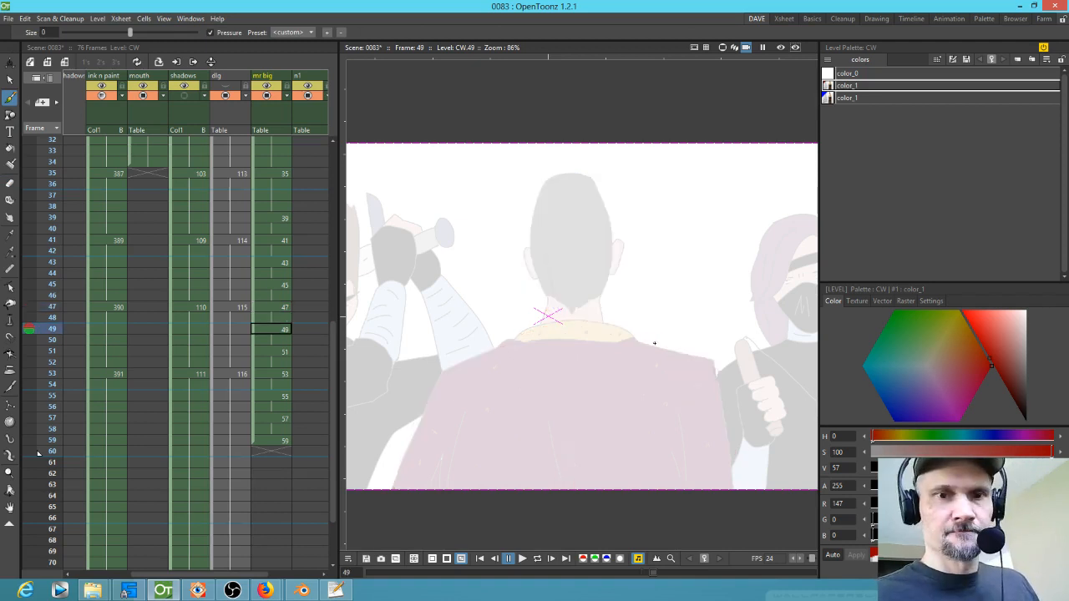
{"action": "key", "text": "period"}
{"action": "key", "text": "comma"}
{"action": "key", "text": "comma"}
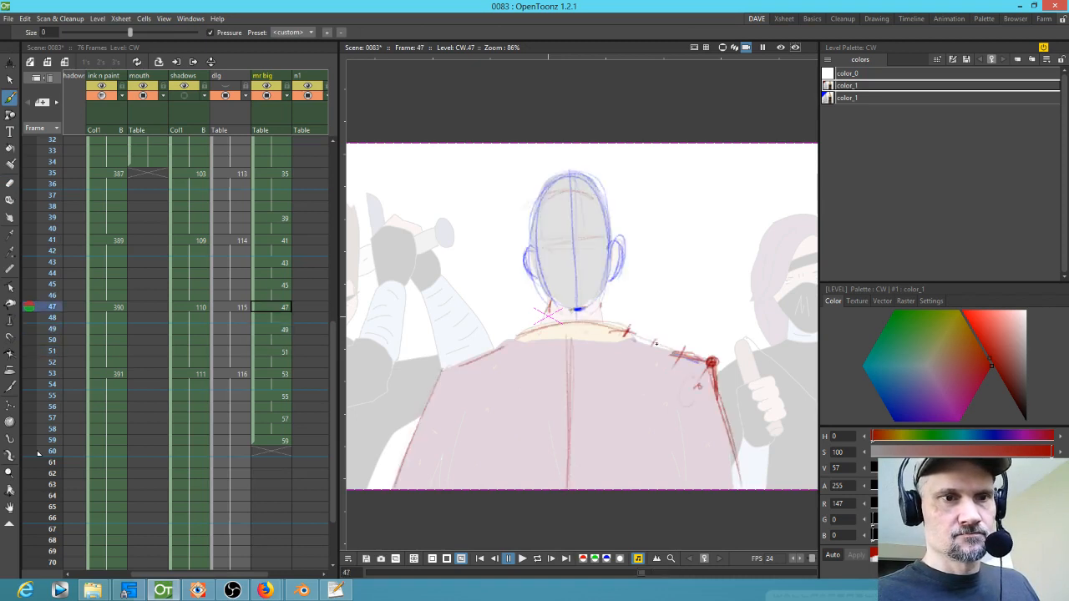
{"action": "key", "text": "period"}
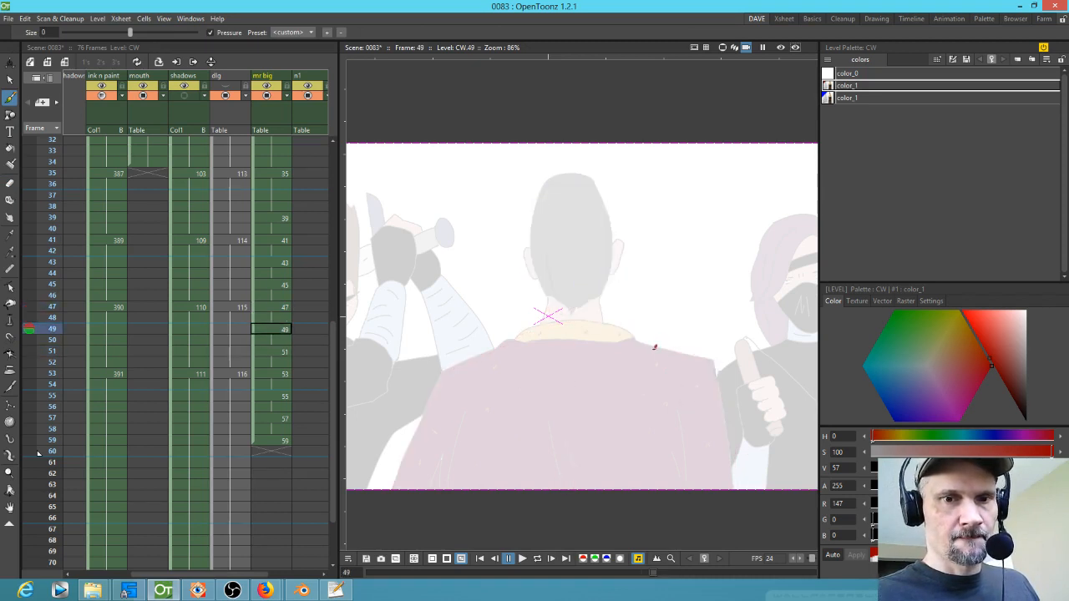
{"action": "key", "text": "comma"}
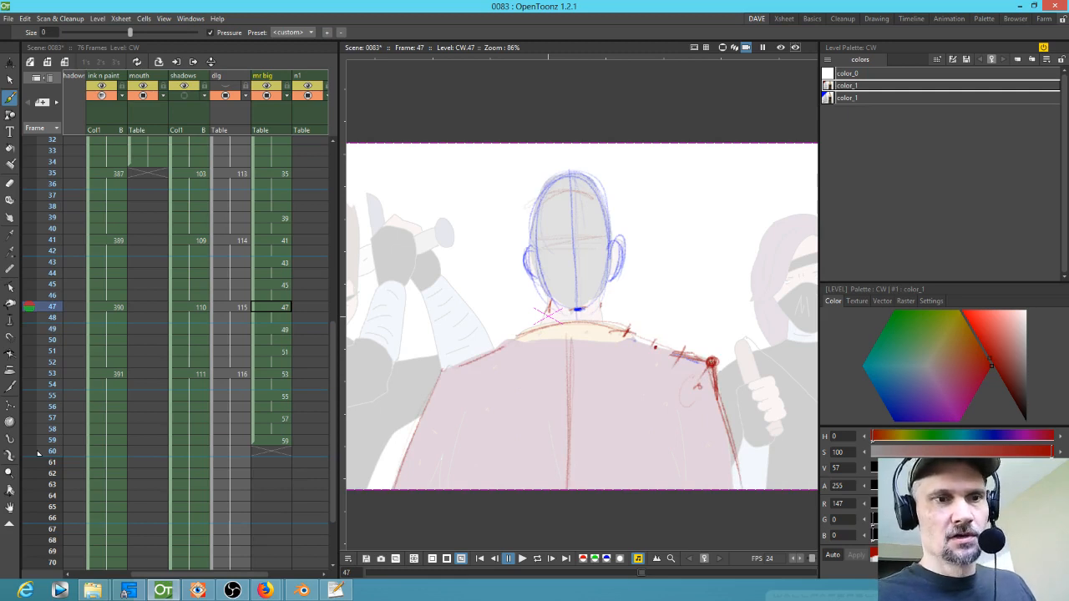
{"action": "key", "text": "period"}
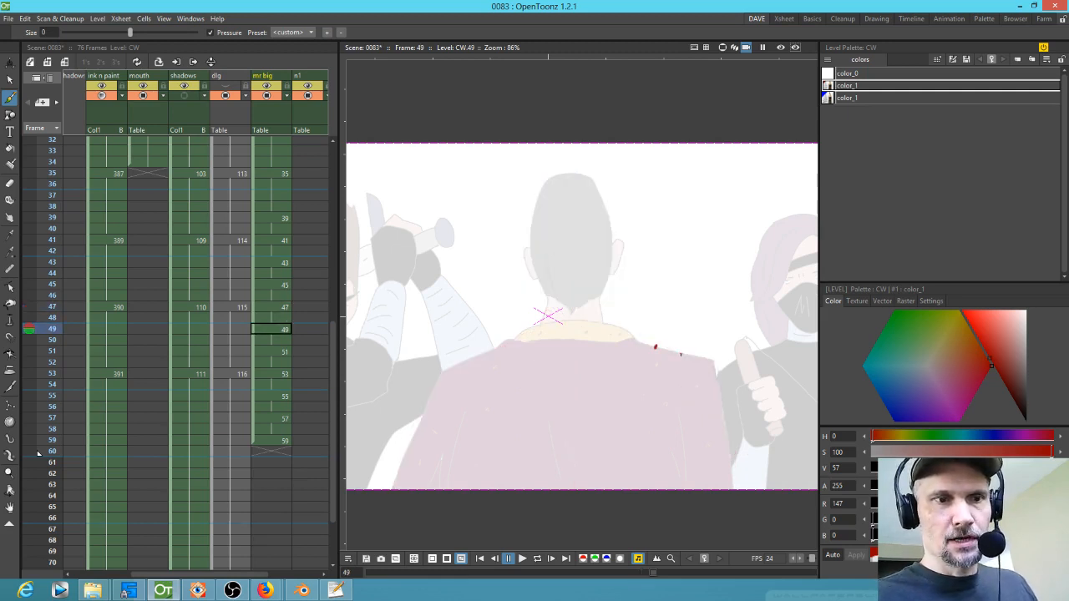
Step: Draw red shoulder marks on drawings 49 and 51, flipping between the drawings to check them
{"action": "mouse_move", "coordinate": [682, 352]}
{"action": "left_mouse_down"}
{"action": "mouse_move", "coordinate": [690, 389]}
{"action": "mouse_move", "coordinate": [662, 350]}
{"action": "mouse_move", "coordinate": [681, 354]}
{"action": "mouse_move", "coordinate": [690, 382]}
{"action": "left_mouse_up"}
{"action": "key", "text": "period"}
{"action": "key", "text": "comma"}
{"action": "key", "text": "period"}
{"action": "mouse_move", "coordinate": [657, 346]}
{"action": "left_mouse_down"}
{"action": "mouse_move", "coordinate": [663, 361]}
{"action": "mouse_move", "coordinate": [660, 349]}
{"action": "left_mouse_up"}
{"action": "key", "text": "comma"}
{"action": "key", "text": "period"}
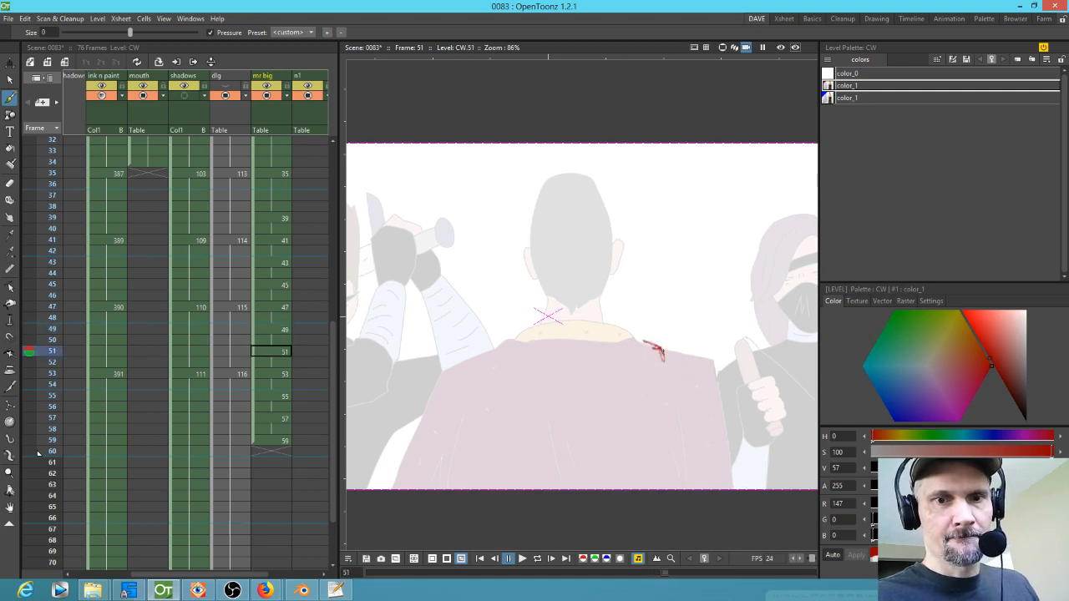
{"action": "key", "text": "period"}
{"action": "key", "text": "period"}
{"action": "key", "text": "comma"}
{"action": "key", "text": "period"}
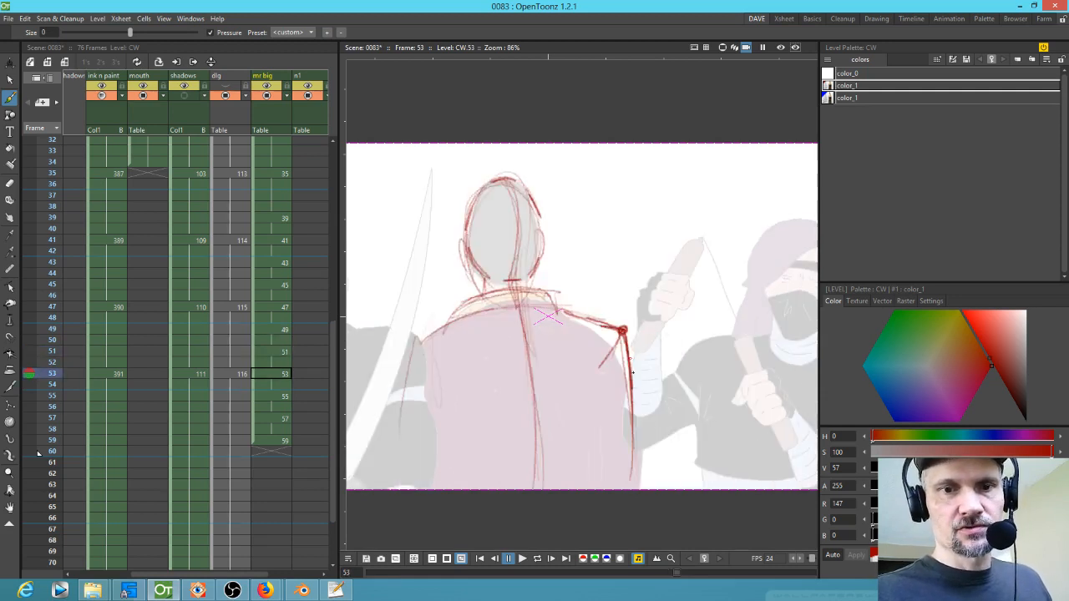
Step: Switch to the blue style and draw a blue shoulder line on drawing 55
{"action": "left_click", "coordinate": [848, 97]}
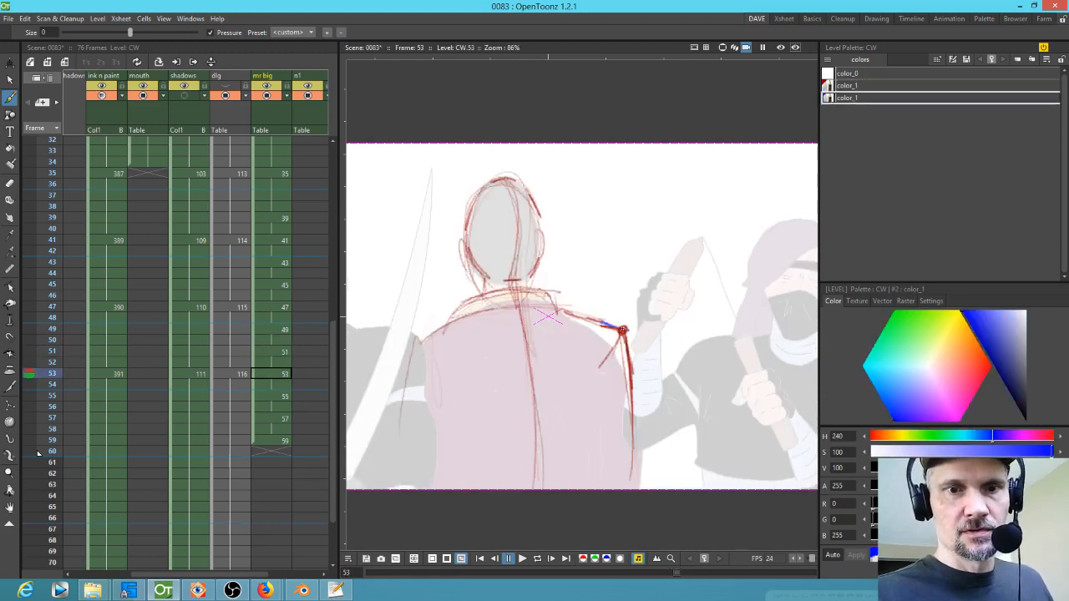
{"action": "key", "text": "period"}
{"action": "key", "text": "period"}
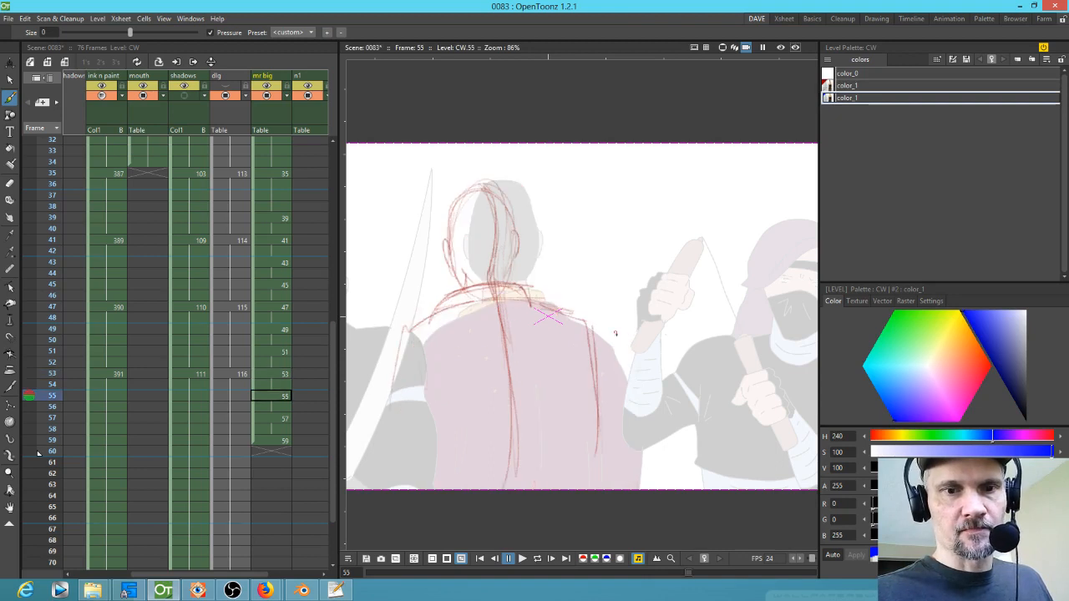
{"action": "mouse_move", "coordinate": [558, 314]}
{"action": "left_mouse_down"}
{"action": "mouse_move", "coordinate": [582, 322]}
{"action": "mouse_move", "coordinate": [592, 357]}
{"action": "left_mouse_up"}
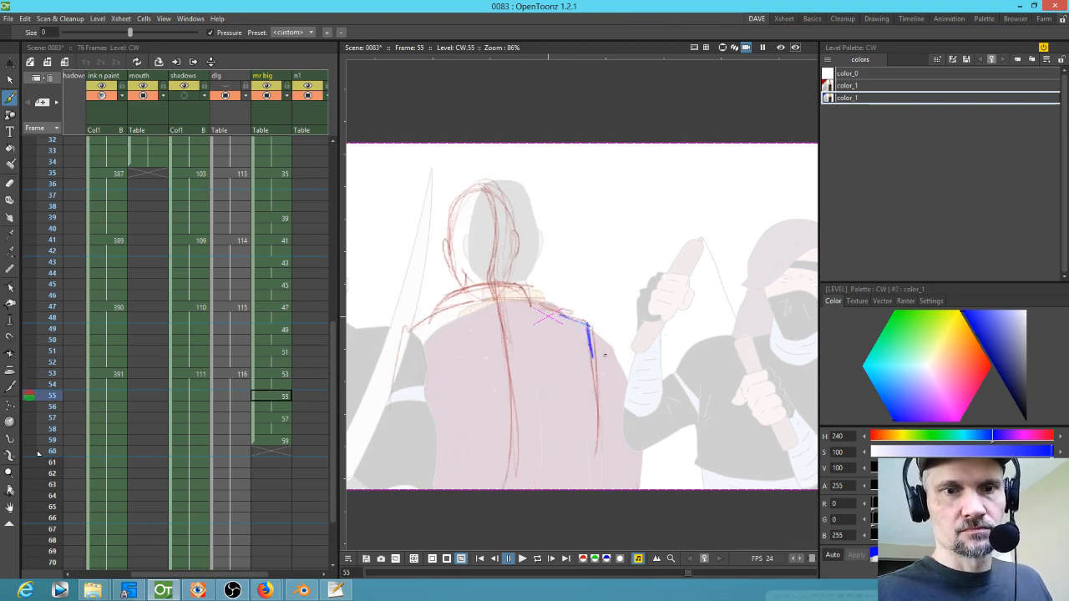
Step: Draw blue construction lines over the right shoulder and arm on drawing 53
{"action": "key", "text": "period"}
{"action": "key", "text": "period"}
{"action": "key", "text": "comma"}
{"action": "key", "text": "comma"}
{"action": "key", "text": "comma"}
{"action": "key", "text": "comma"}
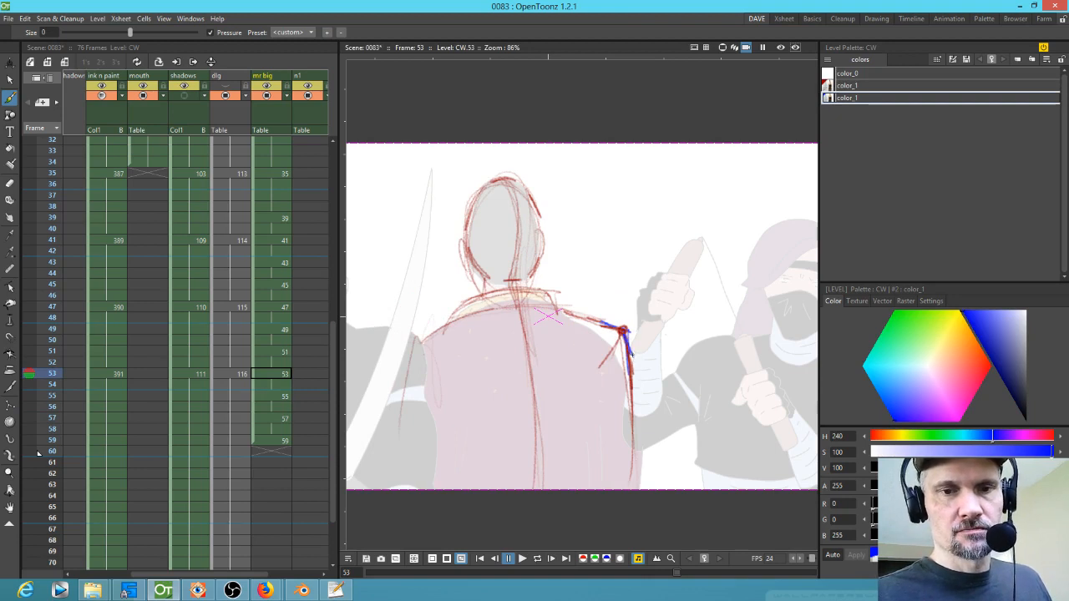
{"action": "key", "text": "comma"}
{"action": "key", "text": "comma"}
{"action": "mouse_move", "coordinate": [632, 338]}
{"action": "left_mouse_down"}
{"action": "mouse_move", "coordinate": [668, 352]}
{"action": "mouse_move", "coordinate": [670, 391]}
{"action": "left_mouse_up"}
{"action": "left_click_drag", "start_coordinate": [665, 347], "coordinate": [675, 386]}
{"action": "mouse_move", "coordinate": [628, 334]}
{"action": "left_mouse_down"}
{"action": "mouse_move", "coordinate": [665, 348]}
{"action": "mouse_move", "coordinate": [674, 401]}
{"action": "left_mouse_up"}
{"action": "key", "text": "period"}
{"action": "key", "text": "period"}
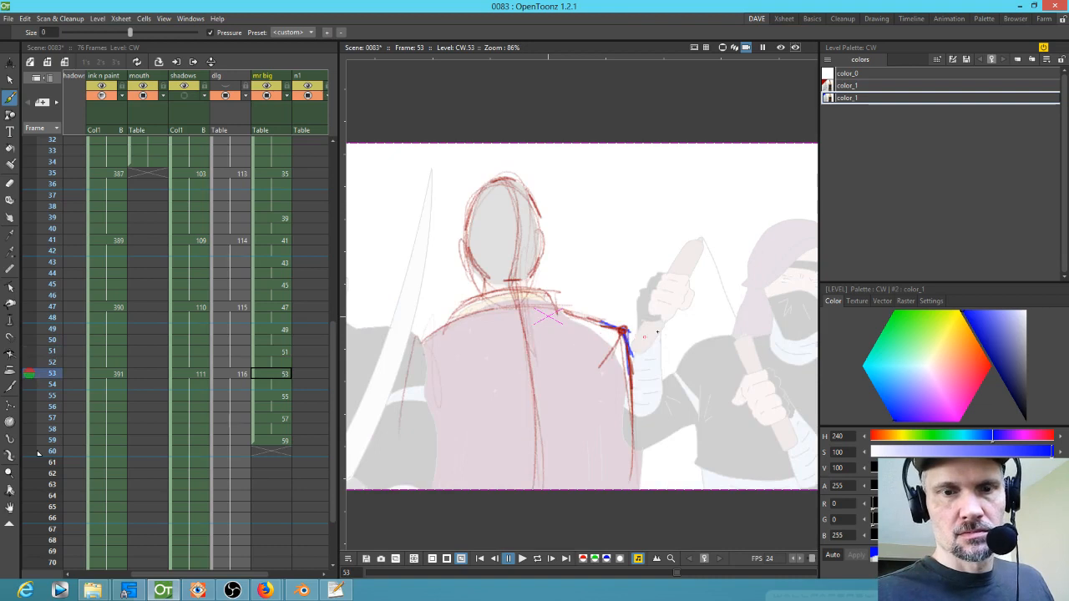
Step: Draw blue lines down the right arm on each drawing from 47 through 53
{"action": "key", "text": "comma"}
{"action": "key", "text": "comma"}
{"action": "key", "text": "comma"}
{"action": "key", "text": "comma"}
{"action": "mouse_move", "coordinate": [687, 354]}
{"action": "left_mouse_down"}
{"action": "mouse_move", "coordinate": [692, 396]}
{"action": "mouse_move", "coordinate": [702, 361]}
{"action": "mouse_move", "coordinate": [738, 437]}
{"action": "left_mouse_up"}
{"action": "key", "text": "comma"}
{"action": "key", "text": "comma"}
{"action": "left_click_drag", "start_coordinate": [717, 370], "coordinate": [735, 490]}
{"action": "key", "text": "period"}
{"action": "key", "text": "period"}
{"action": "mouse_move", "coordinate": [692, 366]}
{"action": "left_mouse_down"}
{"action": "mouse_move", "coordinate": [697, 483]}
{"action": "mouse_move", "coordinate": [697, 465]}
{"action": "mouse_move", "coordinate": [706, 488]}
{"action": "left_mouse_up"}
{"action": "key", "text": "period"}
{"action": "key", "text": "period"}
{"action": "left_click_drag", "start_coordinate": [668, 357], "coordinate": [680, 468]}
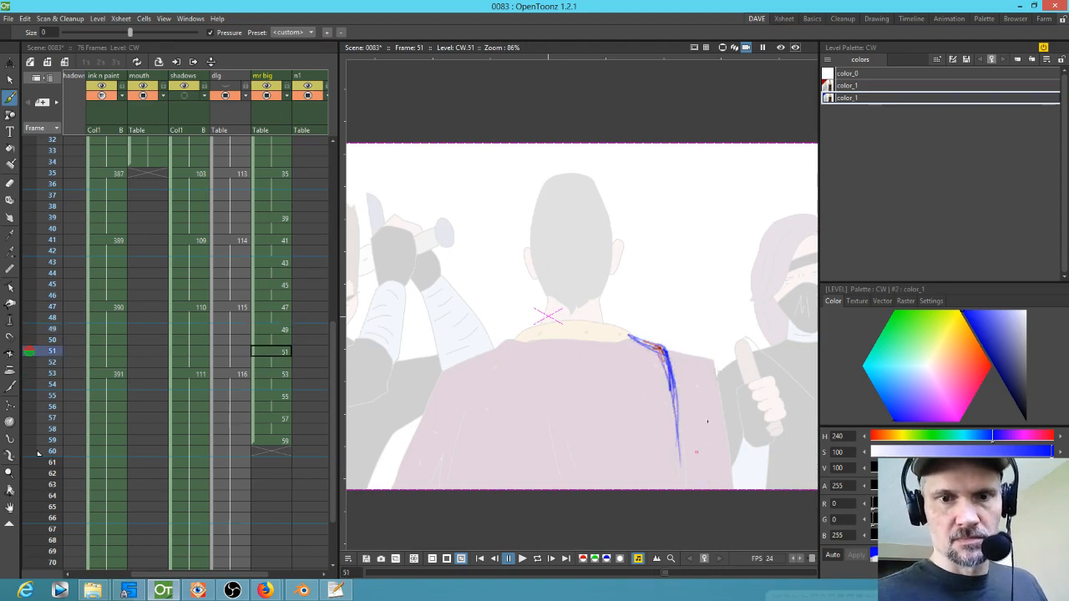
{"action": "key", "text": "period"}
{"action": "key", "text": "period"}
{"action": "left_click_drag", "start_coordinate": [625, 334], "coordinate": [636, 459]}
Step: Draw blue lines from the neck along the right shoulder on drawings 47 through 53
{"action": "key", "text": "comma"}
{"action": "key", "text": "comma"}
{"action": "key", "text": "comma"}
{"action": "key", "text": "comma"}
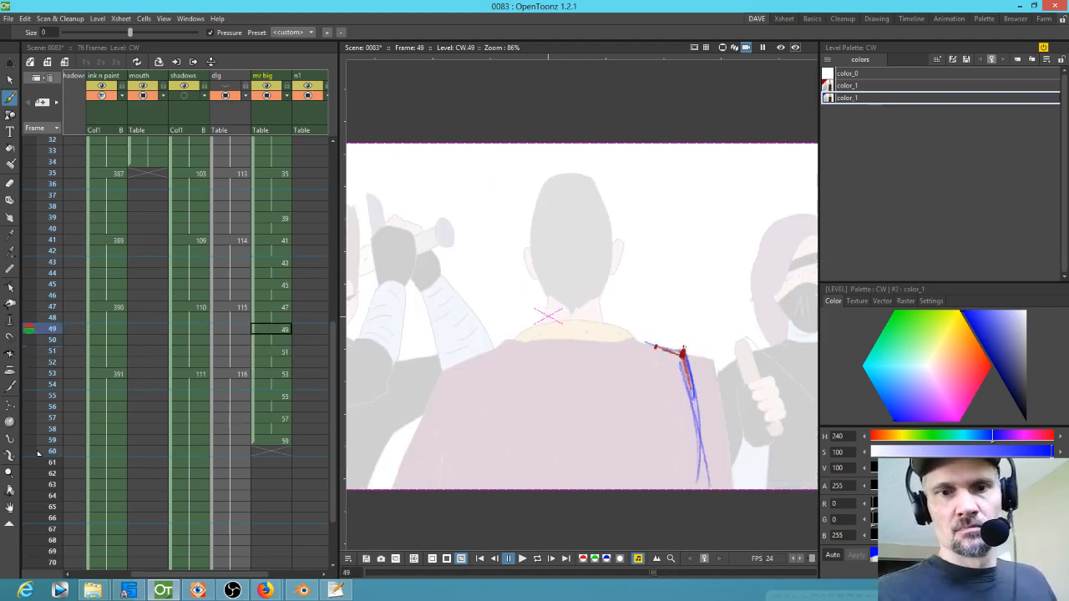
{"action": "key", "text": "comma"}
{"action": "key", "text": "comma"}
{"action": "left_click_drag", "start_coordinate": [610, 324], "coordinate": [705, 358]}
{"action": "left_click_drag", "start_coordinate": [575, 321], "coordinate": [673, 354]}
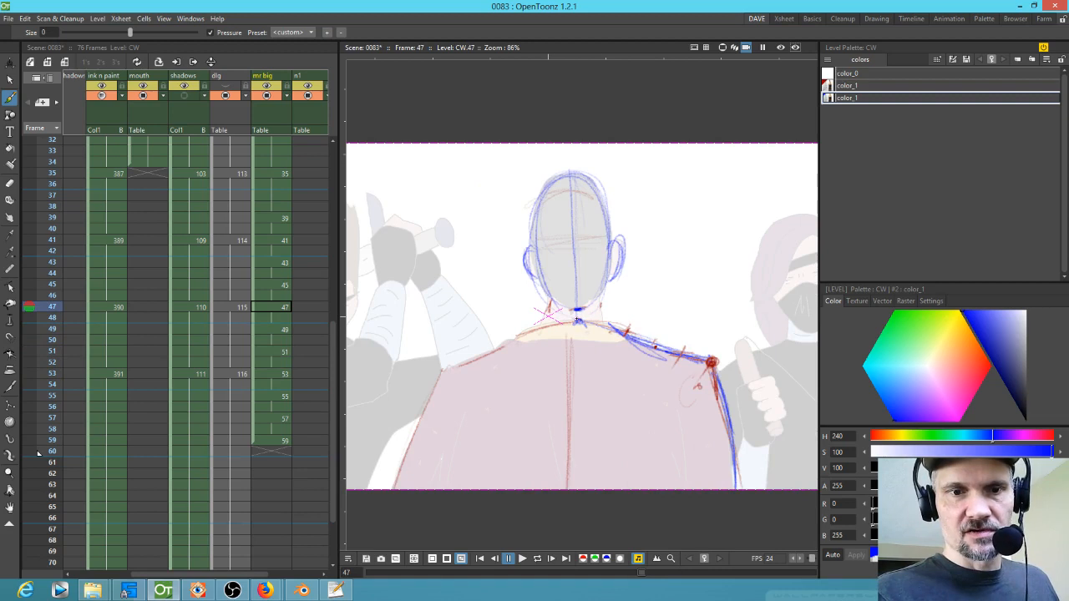
{"action": "key", "text": "period"}
{"action": "key", "text": "period"}
{"action": "left_click_drag", "start_coordinate": [564, 310], "coordinate": [654, 346]}
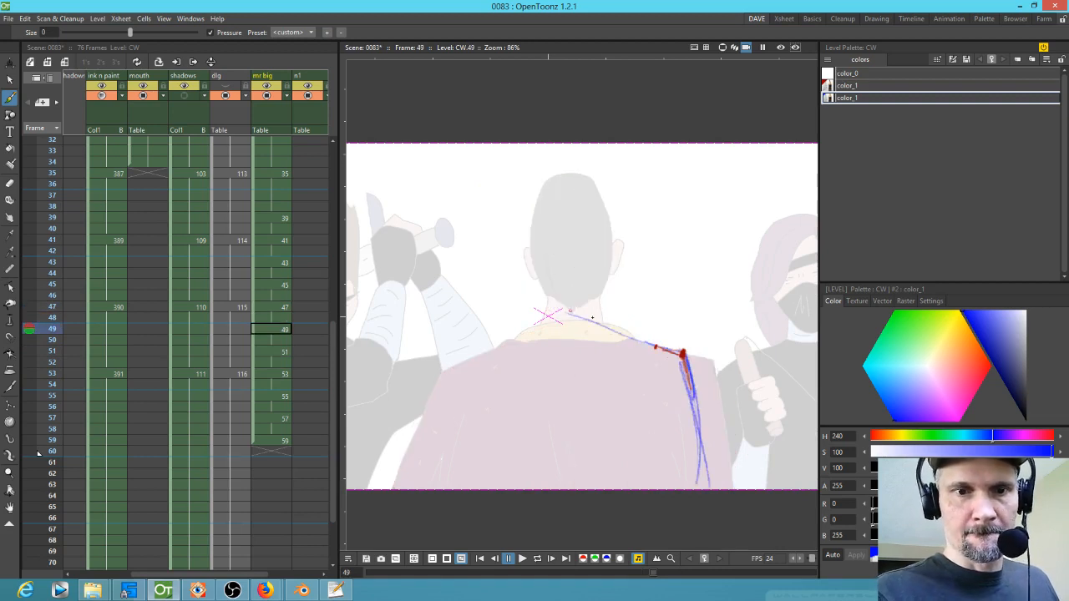
{"action": "key", "text": "period"}
{"action": "key", "text": "period"}
{"action": "mouse_move", "coordinate": [570, 309]}
{"action": "left_mouse_down"}
{"action": "mouse_move", "coordinate": [645, 345]}
{"action": "mouse_move", "coordinate": [627, 334]}
{"action": "left_mouse_up"}
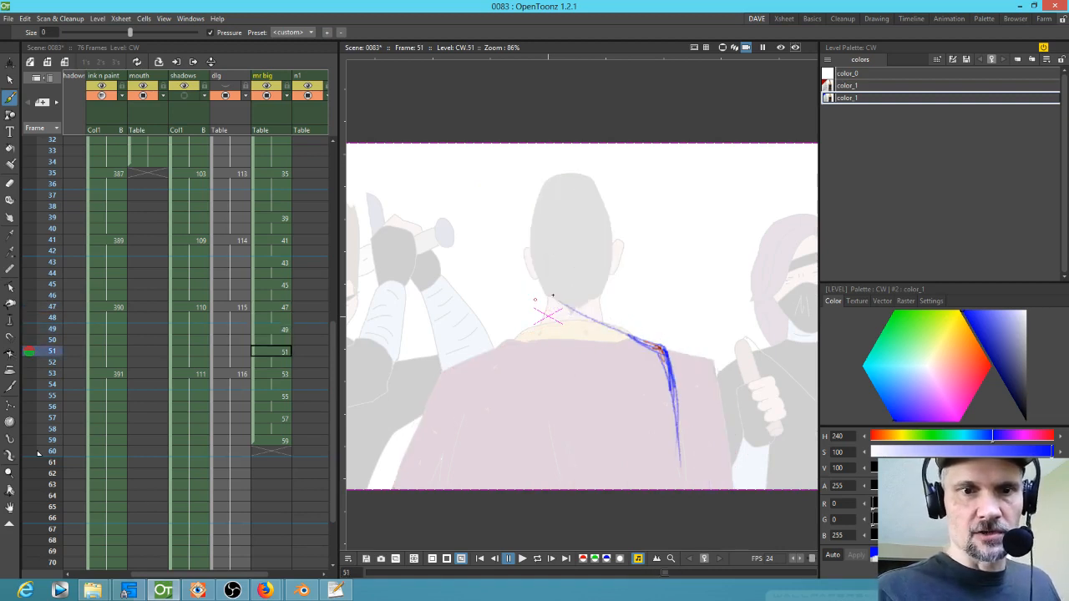
{"action": "key", "text": "period"}
{"action": "key", "text": "period"}
{"action": "mouse_move", "coordinate": [549, 302]}
{"action": "left_mouse_down"}
{"action": "mouse_move", "coordinate": [576, 312]}
{"action": "mouse_move", "coordinate": [564, 314]}
{"action": "left_mouse_up"}
Step: Go back to drawing 45 and draw a blue line down its left shoulder and arm
{"action": "key", "text": "period"}
{"action": "key", "text": "comma"}
{"action": "key", "text": "comma"}
{"action": "key", "text": "comma"}
{"action": "key", "text": "comma"}
{"action": "key", "text": "comma"}
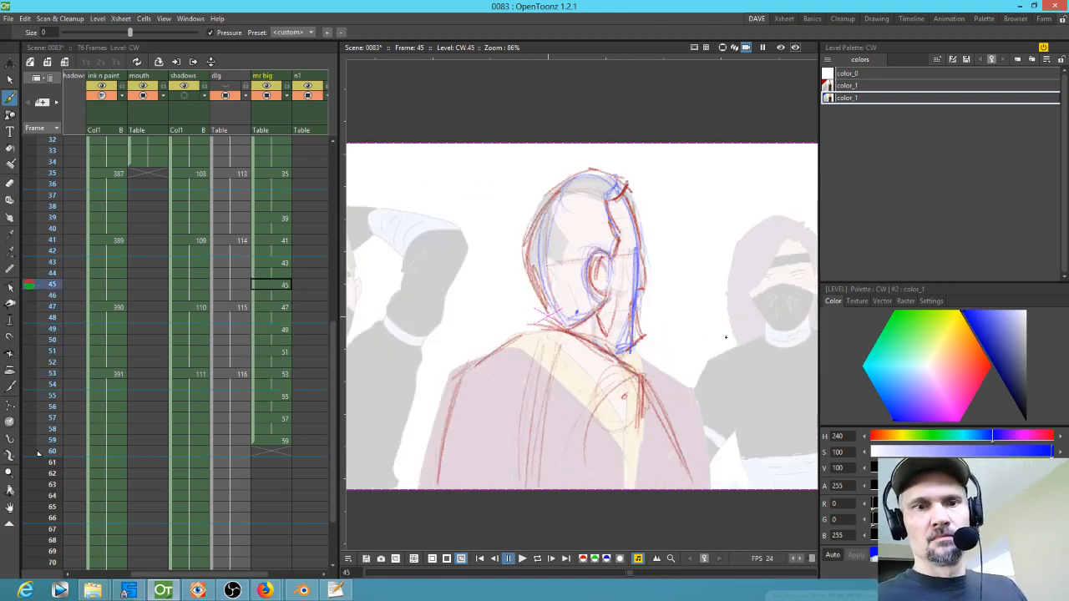
{"action": "key", "text": "comma"}
{"action": "key", "text": "period"}
{"action": "key", "text": "comma"}
{"action": "key", "text": "period"}
{"action": "key", "text": "period"}
{"action": "mouse_move", "coordinate": [500, 357]}
{"action": "left_mouse_down"}
{"action": "mouse_move", "coordinate": [455, 380]}
{"action": "mouse_move", "coordinate": [441, 449]}
{"action": "left_mouse_up"}
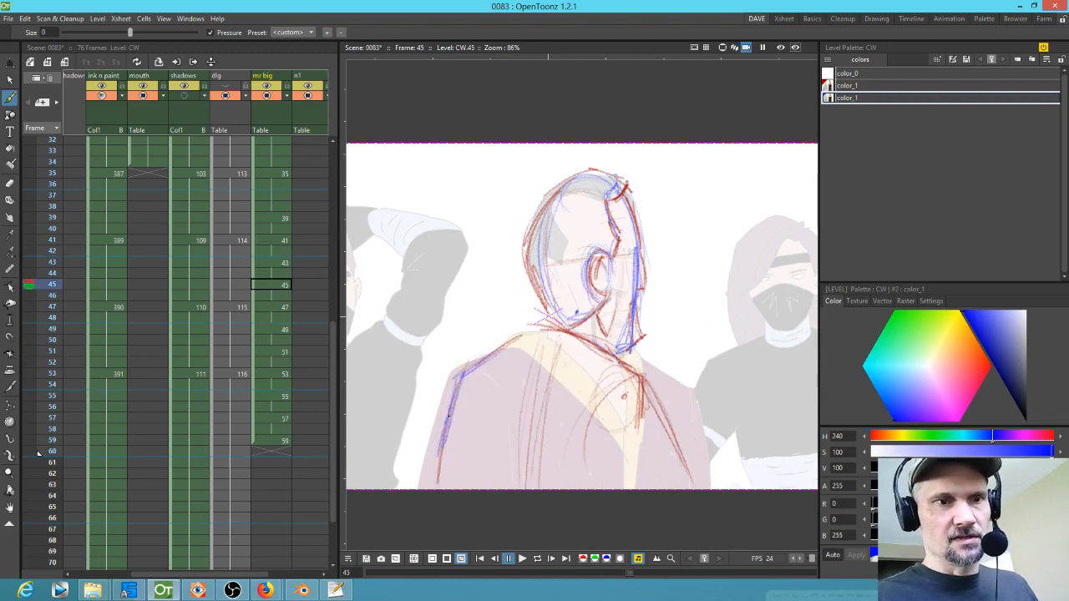
Step: Draw blue left shoulder and arm lines on drawings 47 and 45
{"action": "key", "text": "period"}
{"action": "key", "text": "comma"}
{"action": "key", "text": "comma"}
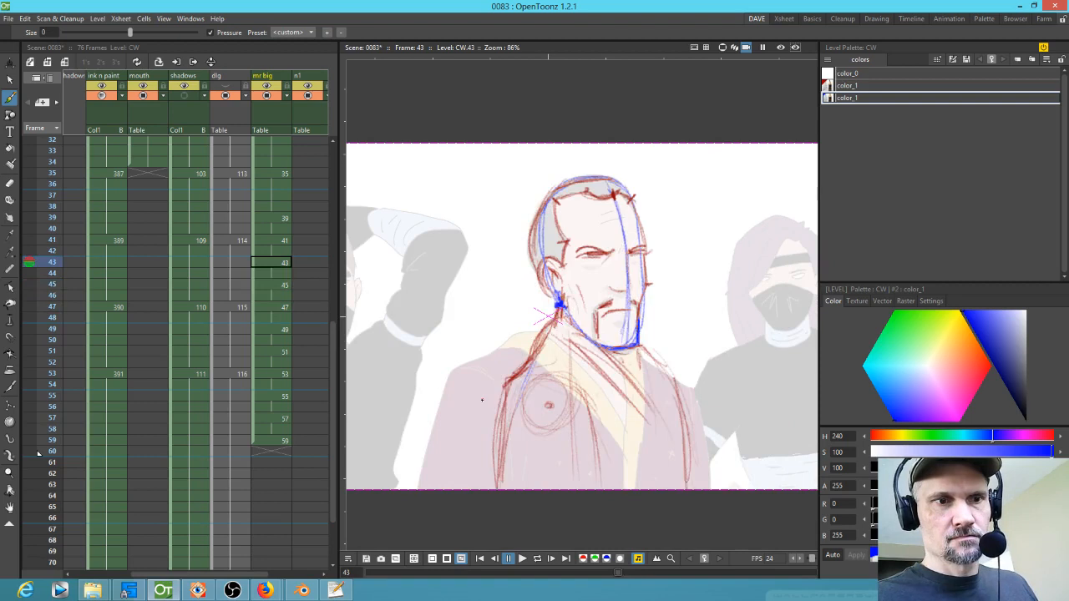
{"action": "key", "text": "period"}
{"action": "key", "text": "period"}
{"action": "mouse_move", "coordinate": [452, 364]}
{"action": "left_mouse_down"}
{"action": "mouse_move", "coordinate": [413, 452]}
{"action": "mouse_move", "coordinate": [433, 376]}
{"action": "mouse_move", "coordinate": [521, 334]}
{"action": "left_mouse_up"}
{"action": "key", "text": "comma"}
{"action": "left_click_drag", "start_coordinate": [452, 386], "coordinate": [426, 479]}
{"action": "key", "text": "period"}
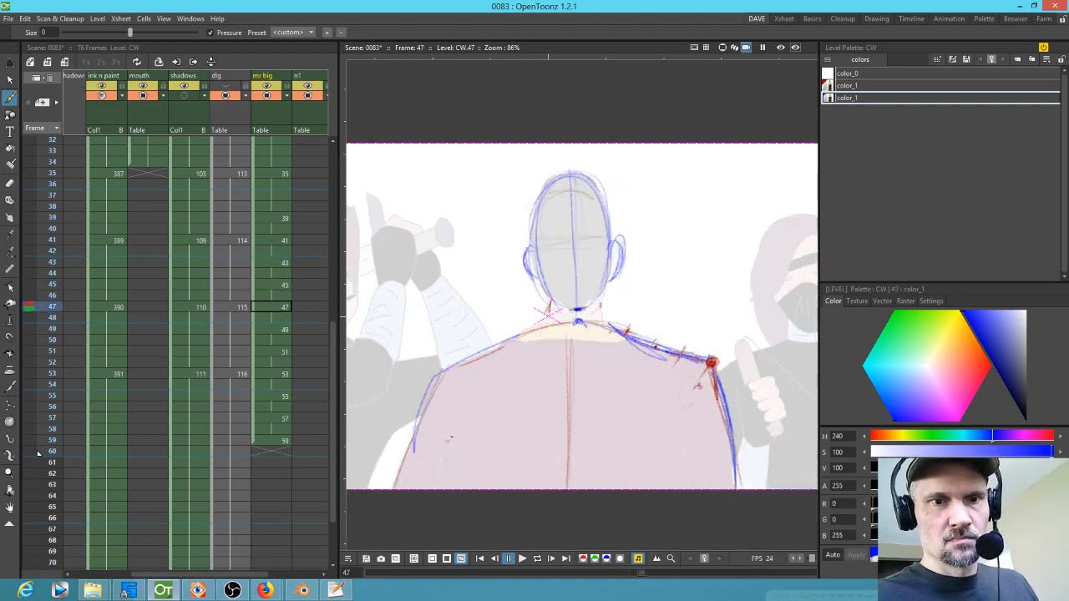
{"action": "mouse_move", "coordinate": [519, 340]}
{"action": "left_mouse_down"}
{"action": "mouse_move", "coordinate": [410, 479]}
{"action": "mouse_move", "coordinate": [409, 441]}
{"action": "left_mouse_up"}
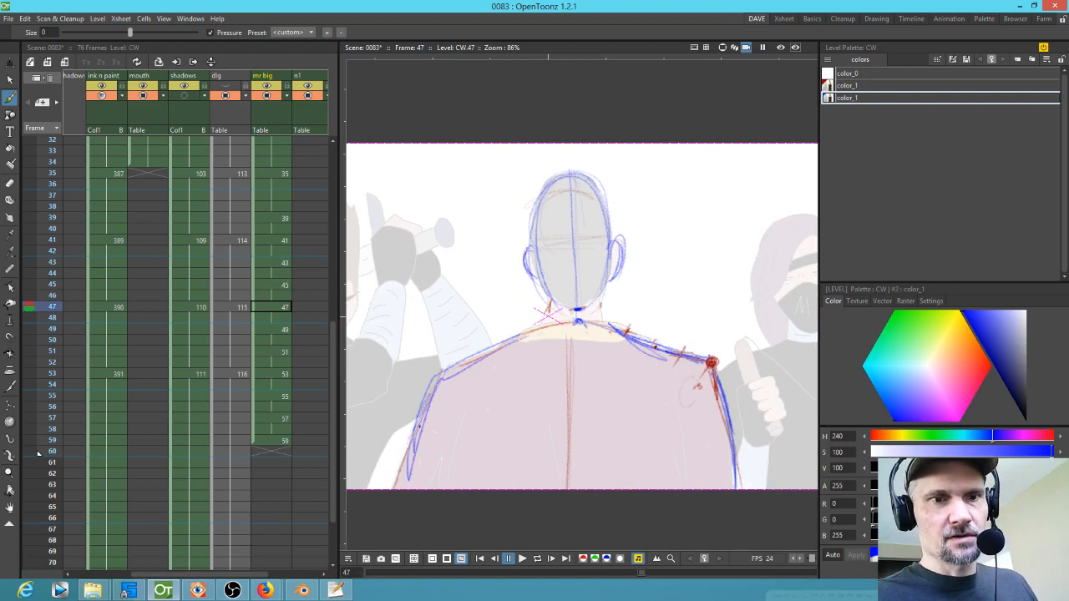
Step: Continue the blue left shoulder and arm lines on drawings 49 and 47
{"action": "key", "text": "period"}
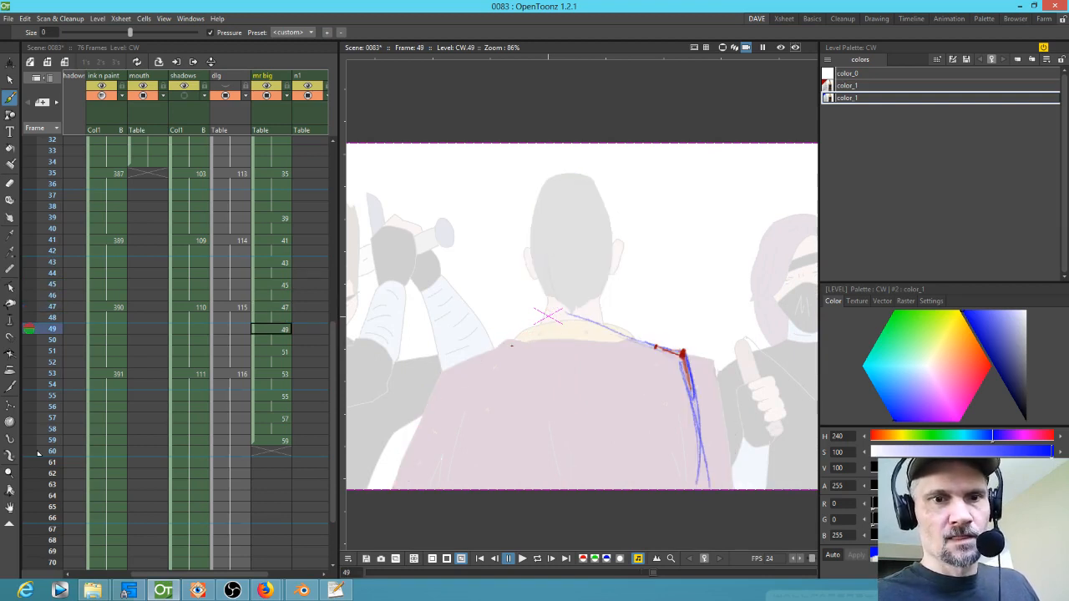
{"action": "mouse_move", "coordinate": [525, 332]}
{"action": "left_mouse_down"}
{"action": "mouse_move", "coordinate": [479, 359]}
{"action": "mouse_move", "coordinate": [420, 483]}
{"action": "left_mouse_up"}
{"action": "key", "text": "period"}
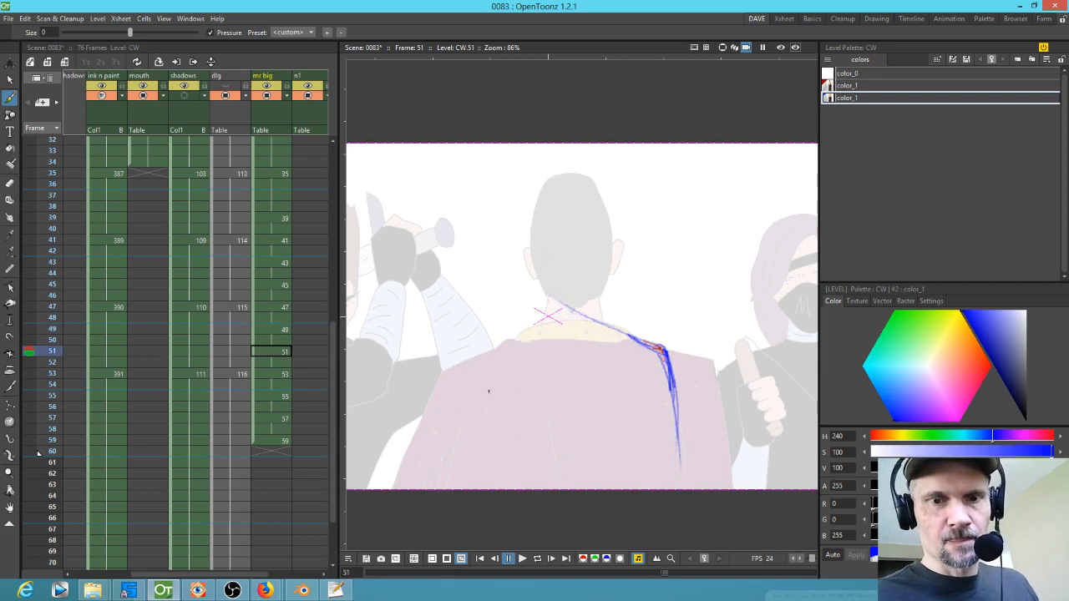
{"action": "key", "text": "comma"}
{"action": "key", "text": "comma"}
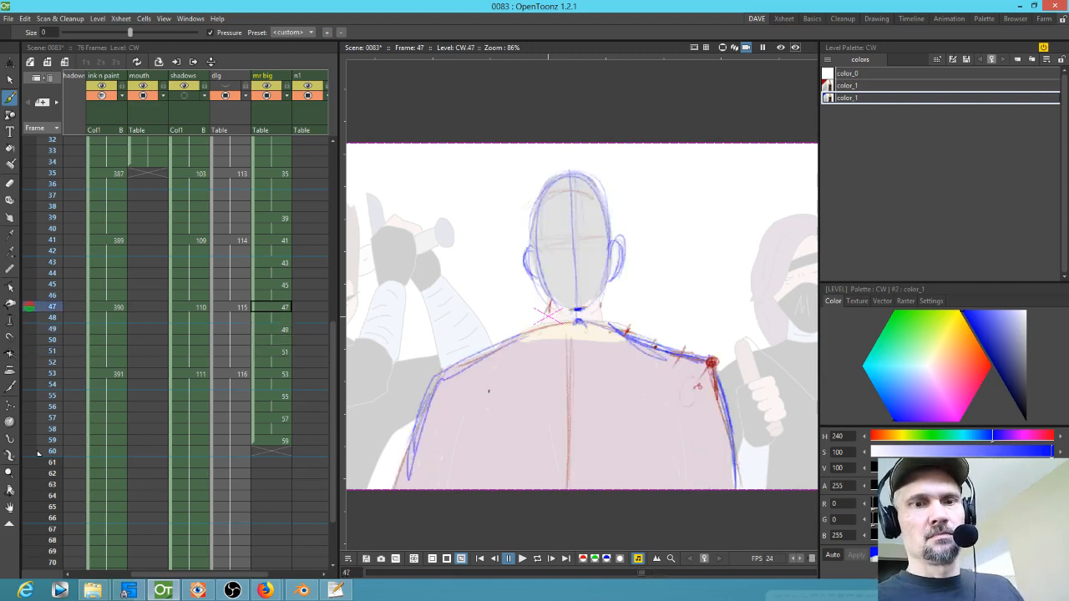
{"action": "key", "text": "comma"}
{"action": "key", "text": "period"}
{"action": "key", "text": "period"}
{"action": "left_click_drag", "start_coordinate": [458, 376], "coordinate": [502, 382]}
Step: Flip forward to drawing 53 and mark its left shoulder point in blue
{"action": "key", "text": "comma"}
{"action": "key", "text": "period"}
{"action": "key", "text": "period"}
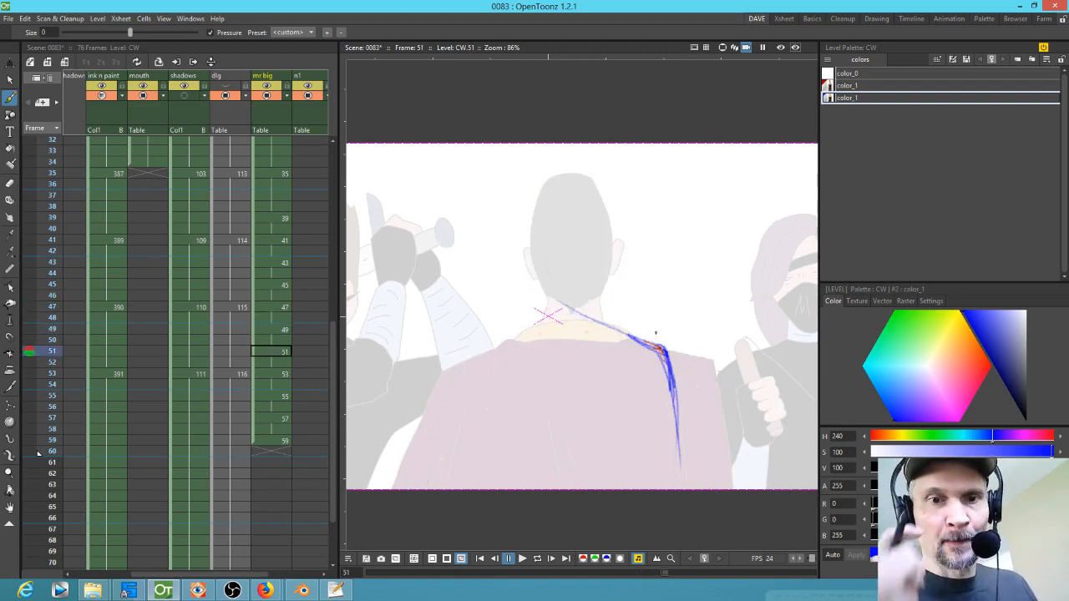
{"action": "key", "text": "comma"}
{"action": "key", "text": "period"}
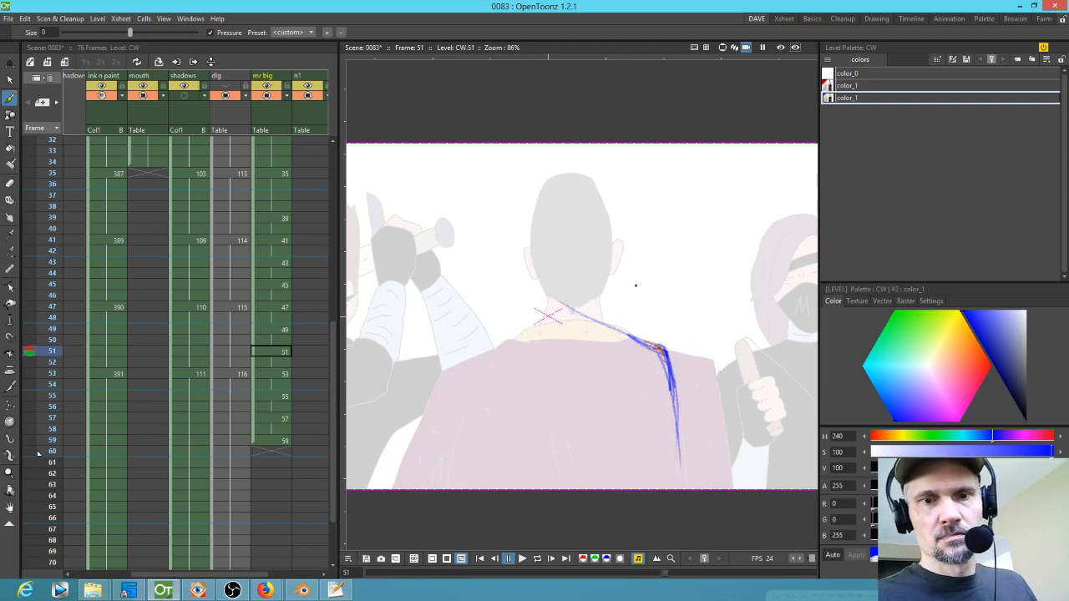
{"action": "key", "text": "period"}
{"action": "mouse_move", "coordinate": [419, 343]}
{"action": "left_mouse_down"}
{"action": "mouse_move", "coordinate": [404, 381]}
{"action": "mouse_move", "coordinate": [413, 342]}
{"action": "mouse_move", "coordinate": [452, 380]}
{"action": "mouse_move", "coordinate": [447, 394]}
{"action": "mouse_move", "coordinate": [424, 343]}
{"action": "left_mouse_up"}
Step: Switch to the red style and dot the left shoulder joint of drawing 53
{"action": "key", "text": "comma"}
{"action": "key", "text": "comma"}
{"action": "key", "text": "period"}
{"action": "key", "text": "period"}
{"action": "left_click", "coordinate": [415, 340]}
{"action": "left_click", "coordinate": [846, 85]}
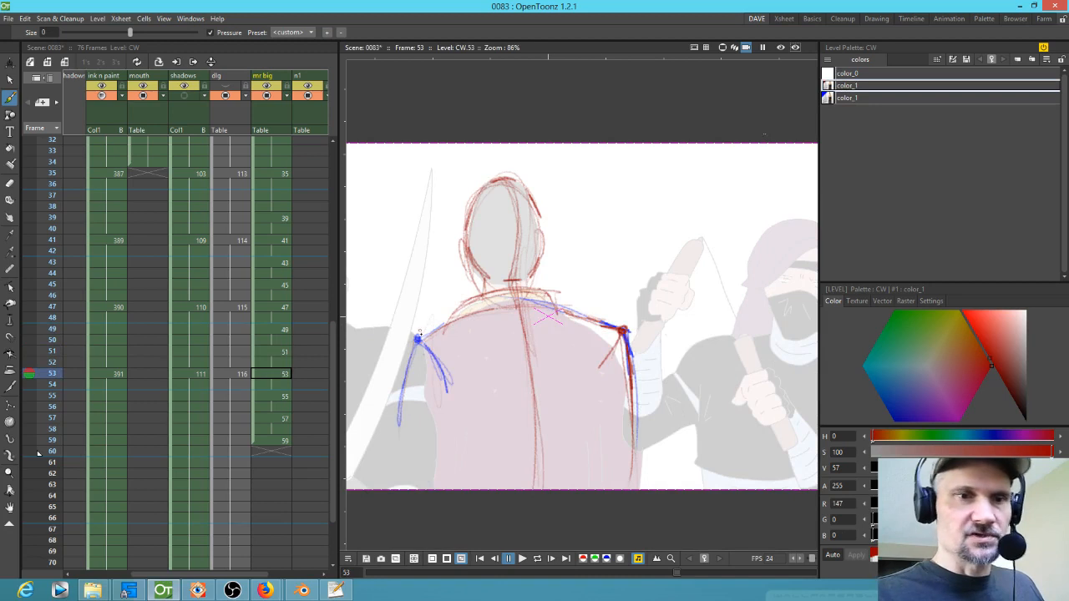
{"action": "left_click", "coordinate": [417, 340]}
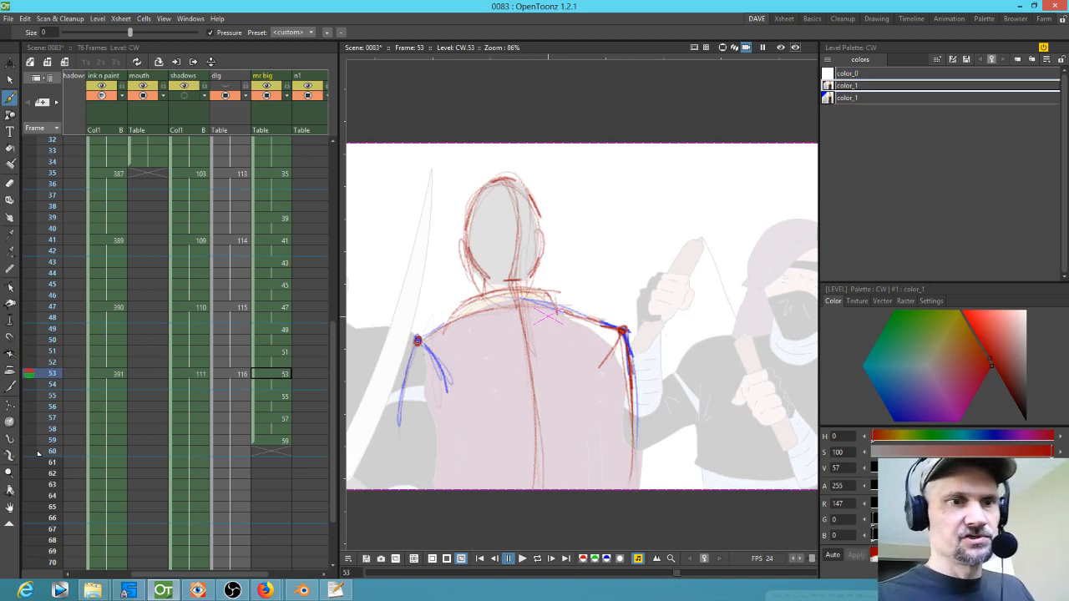
Step: Return to drawing 47 and dot its left shoulder joint in red
{"action": "key", "text": "comma"}
{"action": "key", "text": "comma"}
{"action": "key", "text": "comma"}
{"action": "key", "text": "period"}
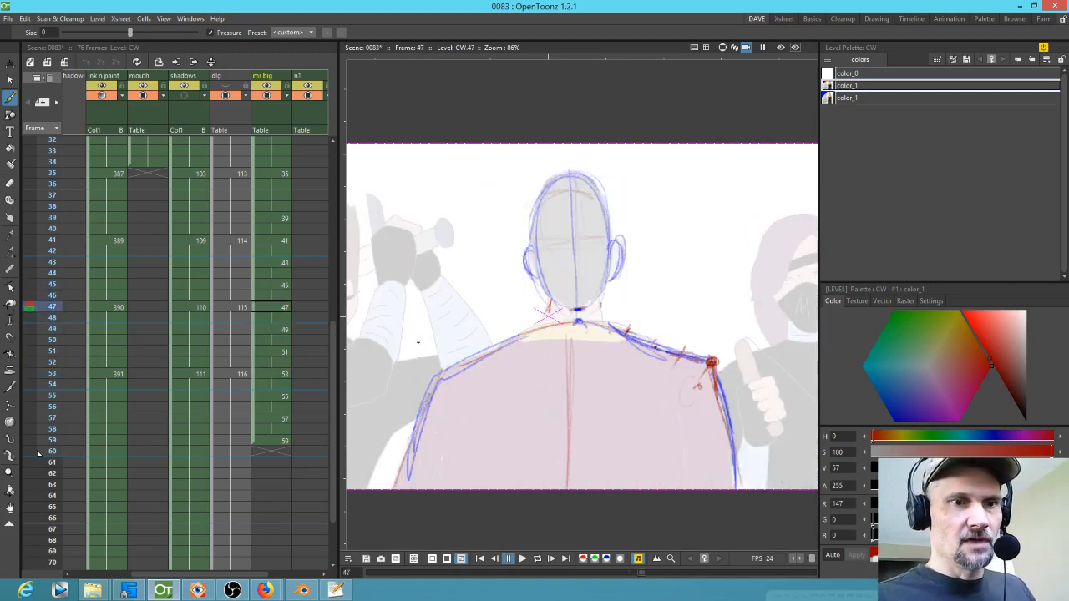
{"action": "left_click", "coordinate": [440, 374]}
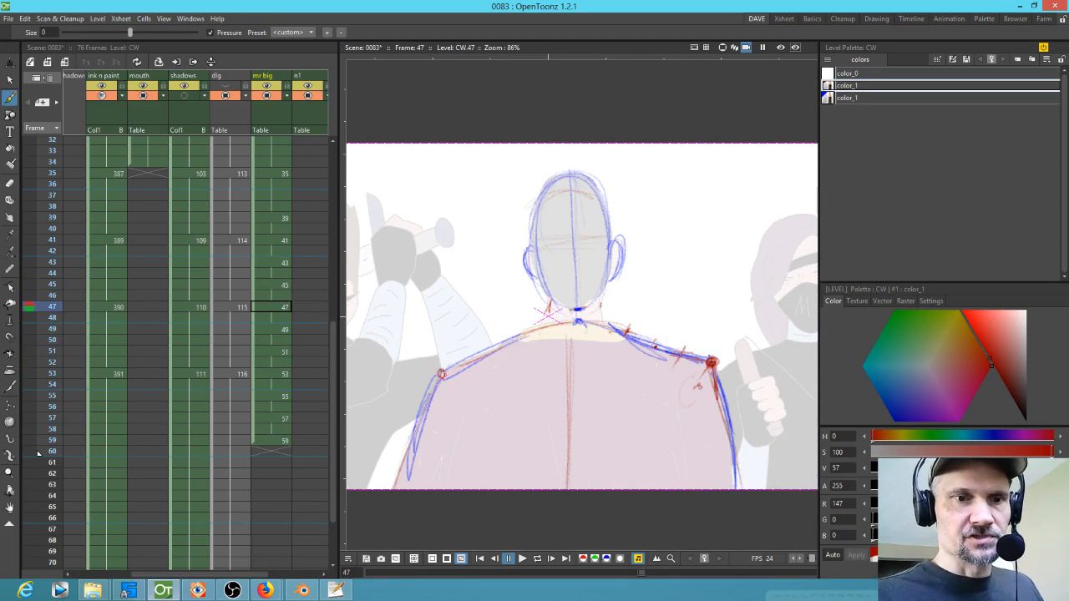
Step: Flip between drawings 47 and 53 to compare the left shoulder and arm positions
{"action": "key", "text": "period"}
{"action": "key", "text": "period"}
{"action": "key", "text": "period"}
{"action": "key", "text": "period"}
{"action": "key", "text": "period"}
{"action": "key", "text": "period"}
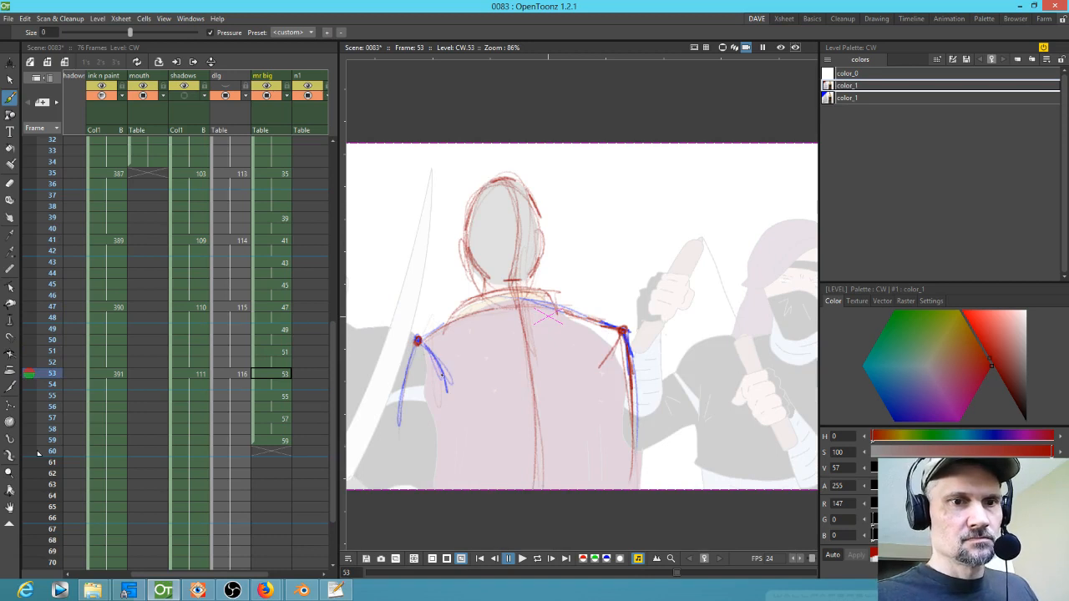
{"action": "key", "text": "comma"}
{"action": "key", "text": "comma"}
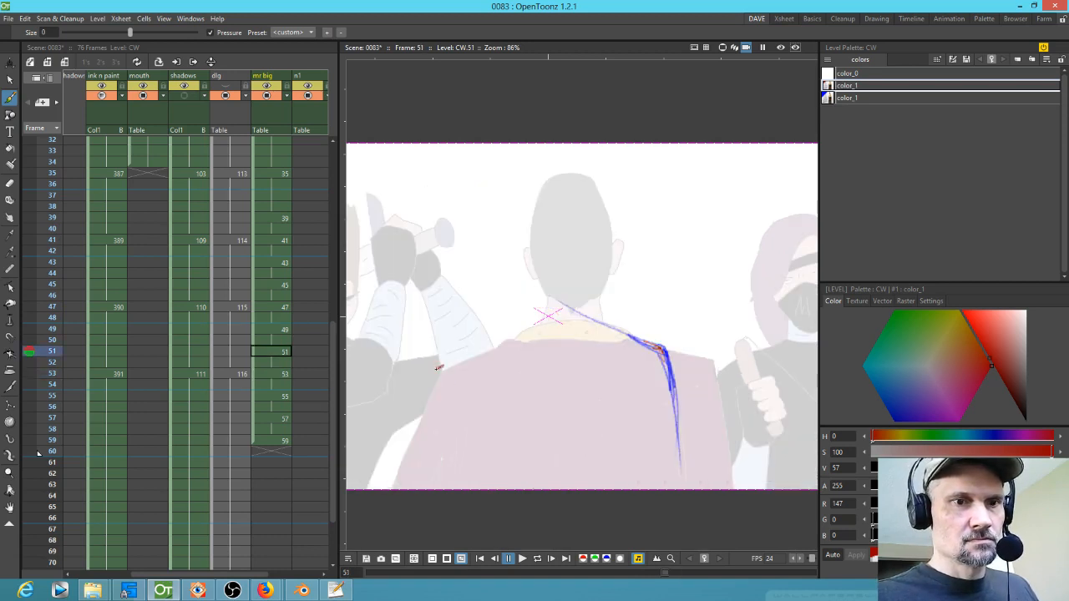
{"action": "key", "text": "comma"}
{"action": "key", "text": "comma"}
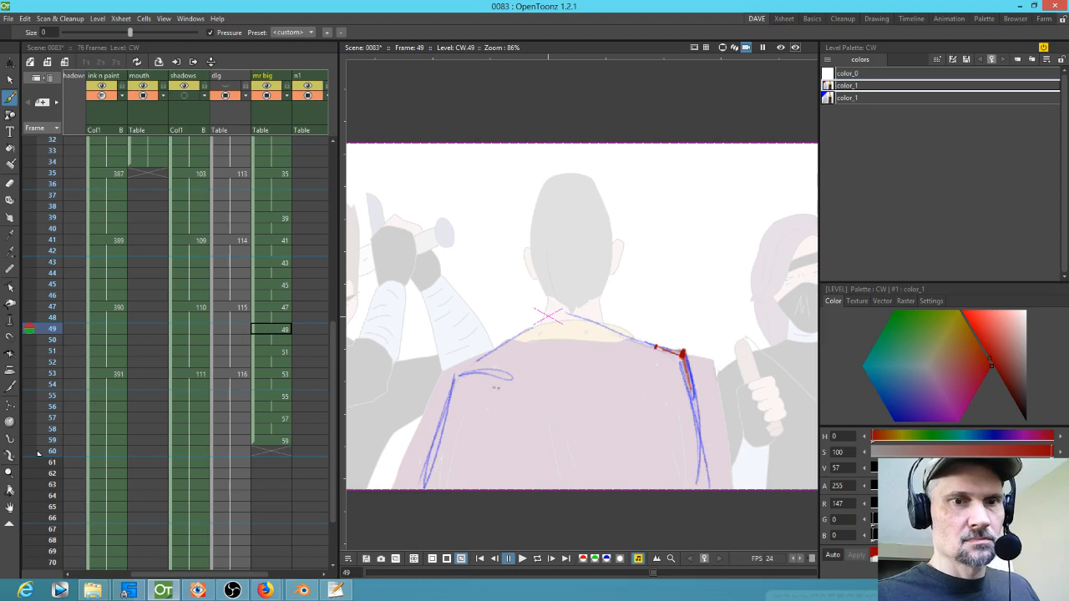
{"action": "key", "text": "comma"}
{"action": "key", "text": "comma"}
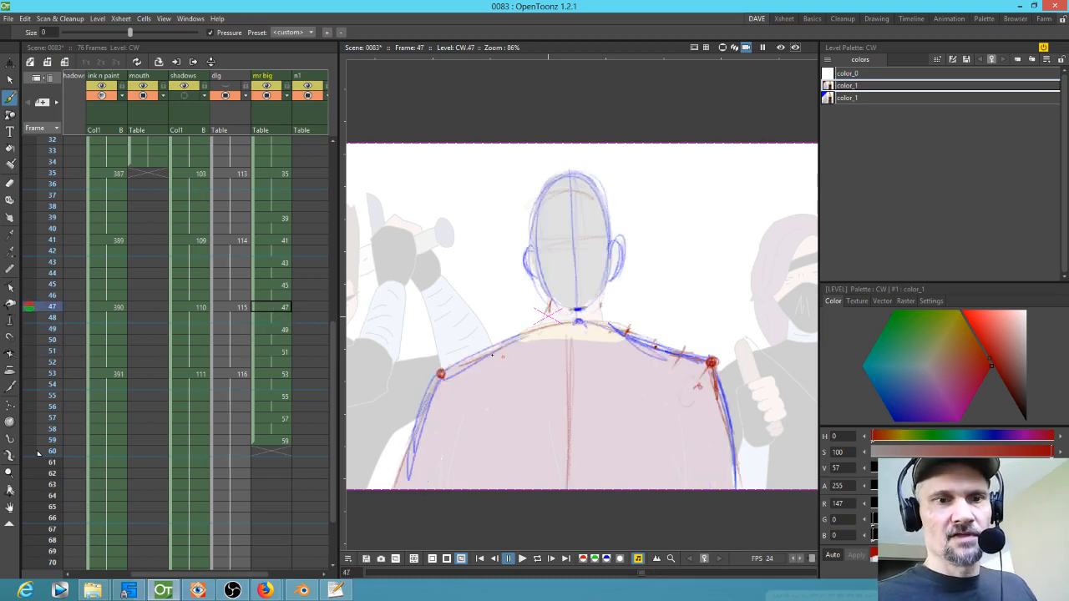
{"action": "key", "text": "period"}
{"action": "key", "text": "period"}
{"action": "key", "text": "period"}
{"action": "key", "text": "period"}
{"action": "key", "text": "period"}
{"action": "key", "text": "period"}
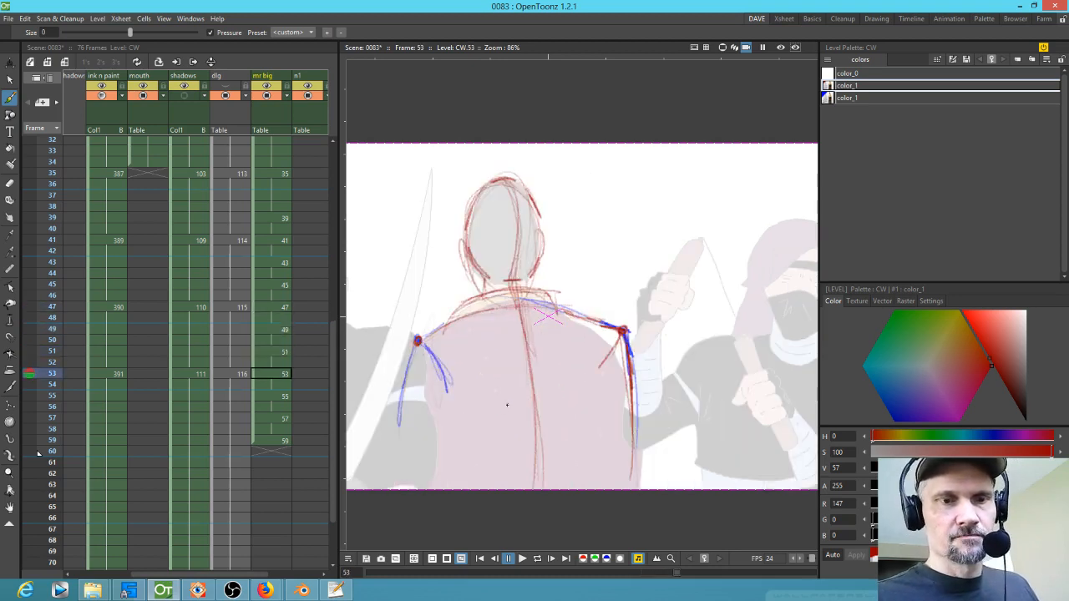
{"action": "key", "text": "comma"}
{"action": "key", "text": "comma"}
{"action": "key", "text": "comma"}
{"action": "key", "text": "comma"}
{"action": "key", "text": "comma"}
{"action": "key", "text": "comma"}
{"action": "key", "text": "period"}
{"action": "key", "text": "period"}
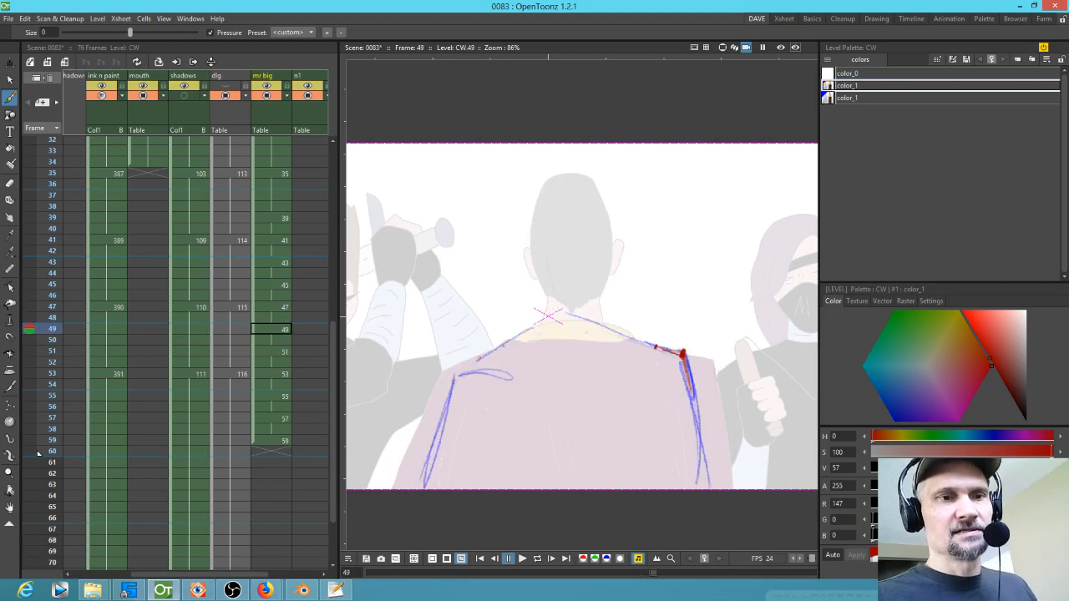
Step: Erase the blue left shoulder and arm lines on drawing 49 and return to the brush
{"action": "key", "text": "a"}
{"action": "left_click_drag", "start_coordinate": [543, 335], "coordinate": [429, 467]}
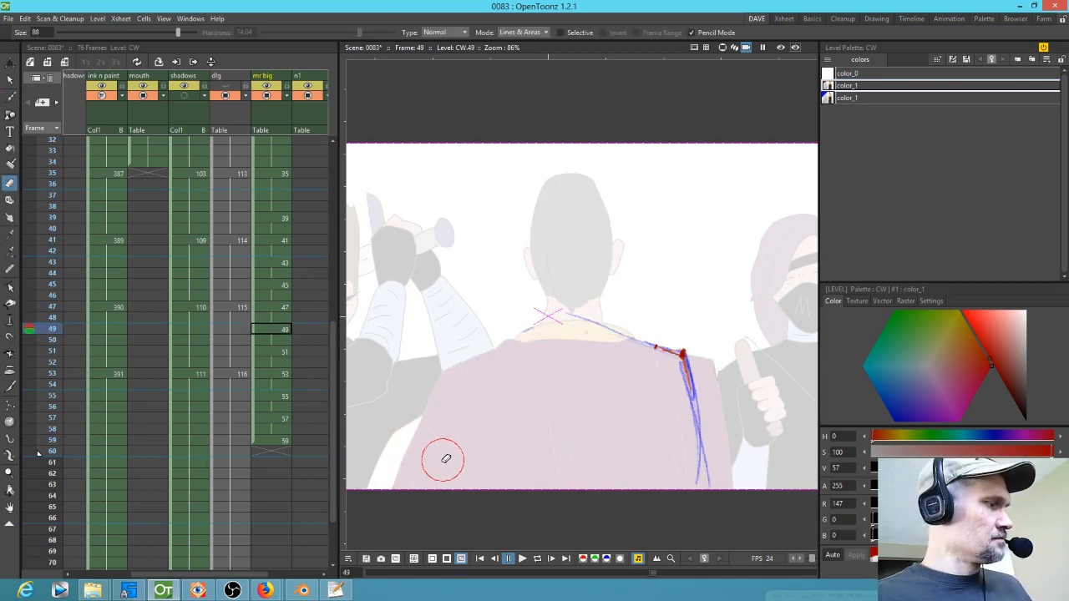
{"action": "key", "text": "b"}
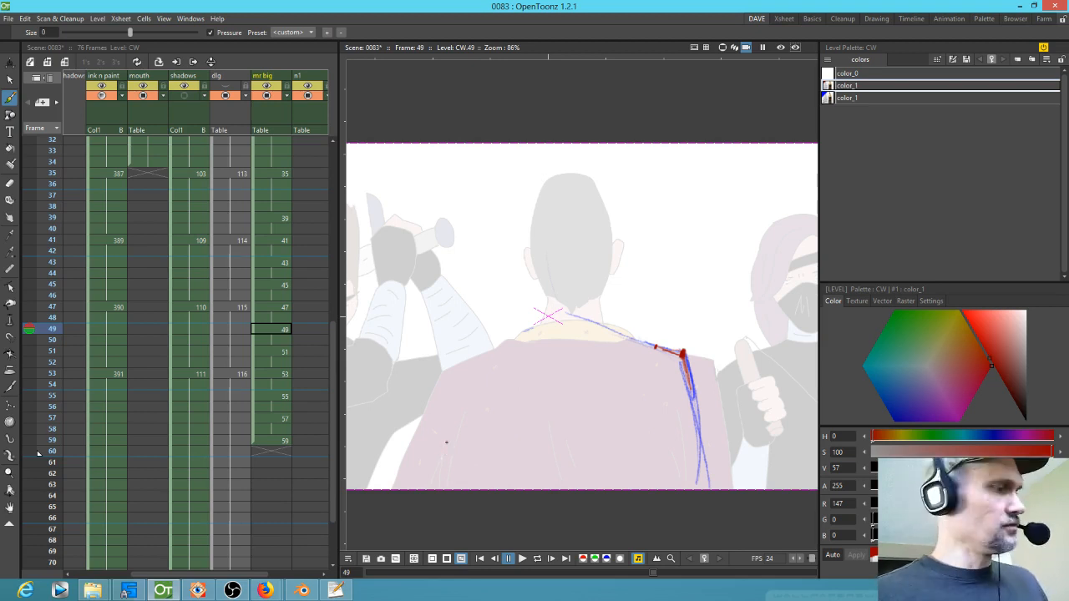
Step: Sketch red left shoulder lines on drawings 51 and 49
{"action": "key", "text": "comma"}
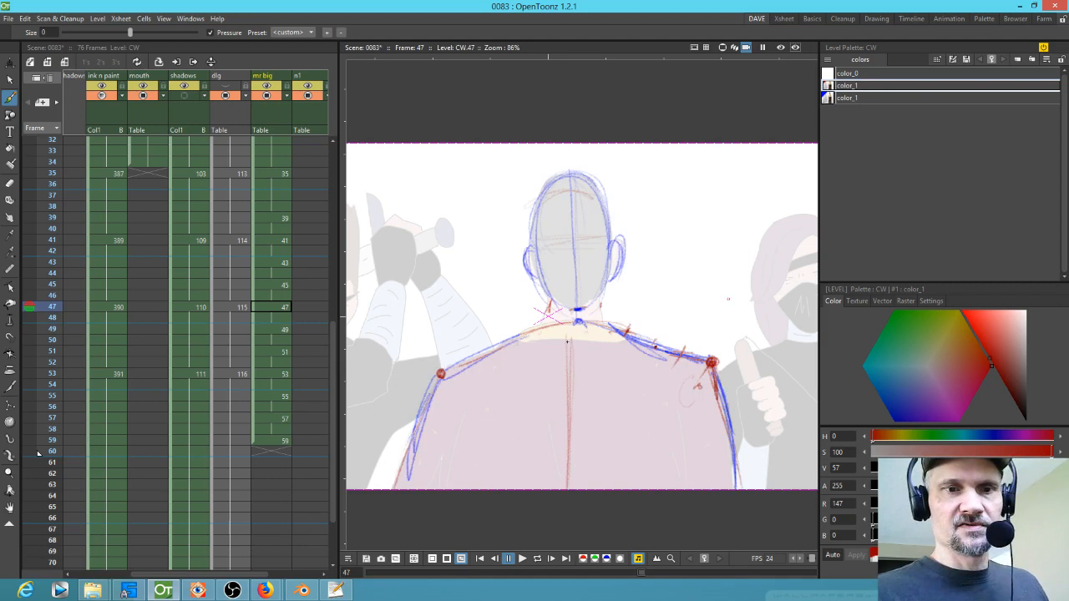
{"action": "key", "text": "period"}
{"action": "key", "text": "period"}
{"action": "key", "text": "period"}
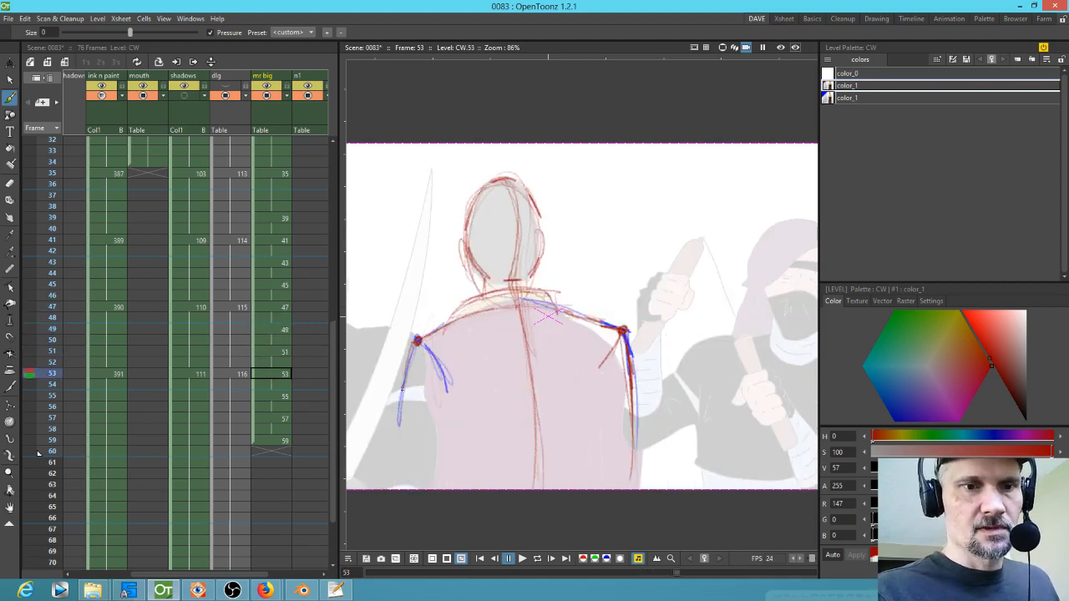
{"action": "key", "text": "comma"}
{"action": "mouse_move", "coordinate": [440, 367]}
{"action": "left_mouse_down"}
{"action": "mouse_move", "coordinate": [424, 409]}
{"action": "mouse_move", "coordinate": [461, 358]}
{"action": "left_mouse_up"}
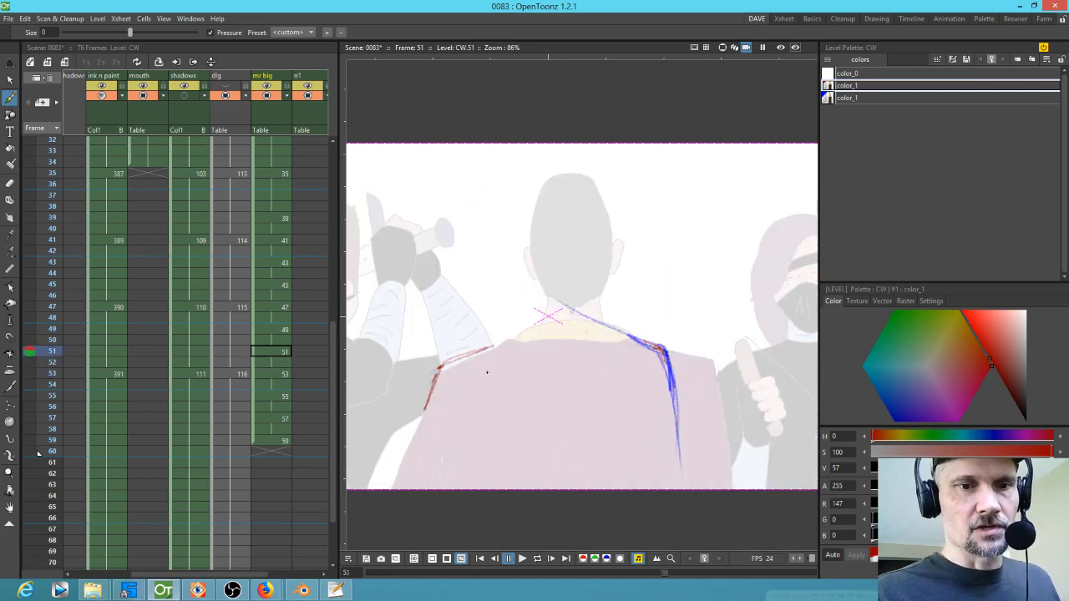
{"action": "key", "text": "comma"}
{"action": "key", "text": "comma"}
{"action": "mouse_move", "coordinate": [476, 361]}
{"action": "left_mouse_down"}
{"action": "mouse_move", "coordinate": [444, 375]}
{"action": "mouse_move", "coordinate": [426, 407]}
{"action": "left_mouse_up"}
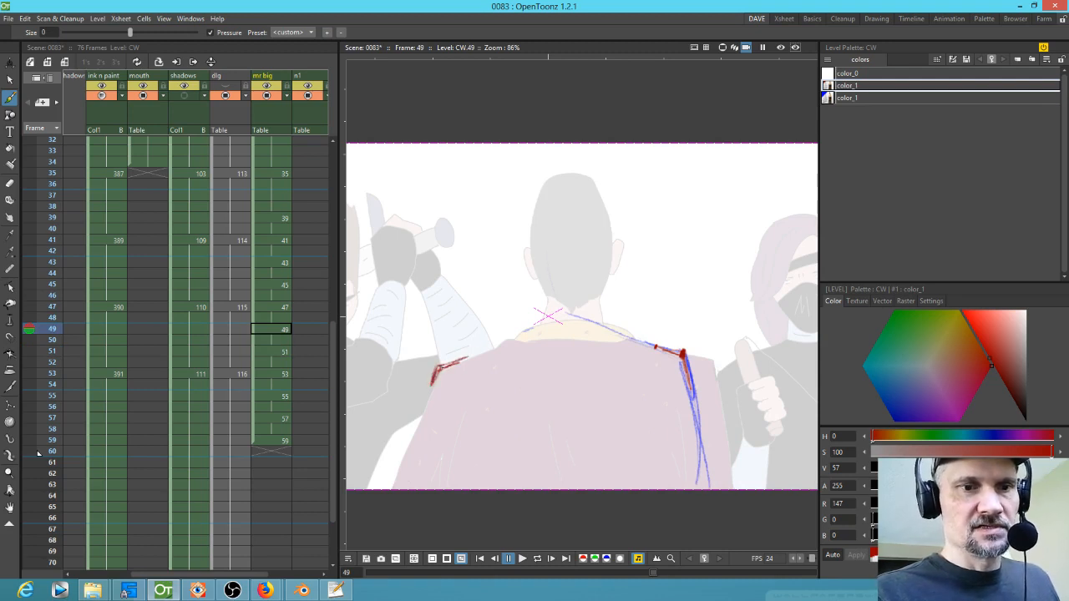
Step: Select the red left shoulder line on drawing 51 and nudge it slightly upward
{"action": "key", "text": "s"}
{"action": "mouse_move", "coordinate": [496, 338]}
{"action": "left_mouse_down"}
{"action": "mouse_move", "coordinate": [454, 410]}
{"action": "mouse_move", "coordinate": [497, 339]}
{"action": "left_mouse_up"}
{"action": "left_click_drag", "start_coordinate": [467, 383], "coordinate": [469, 372]}
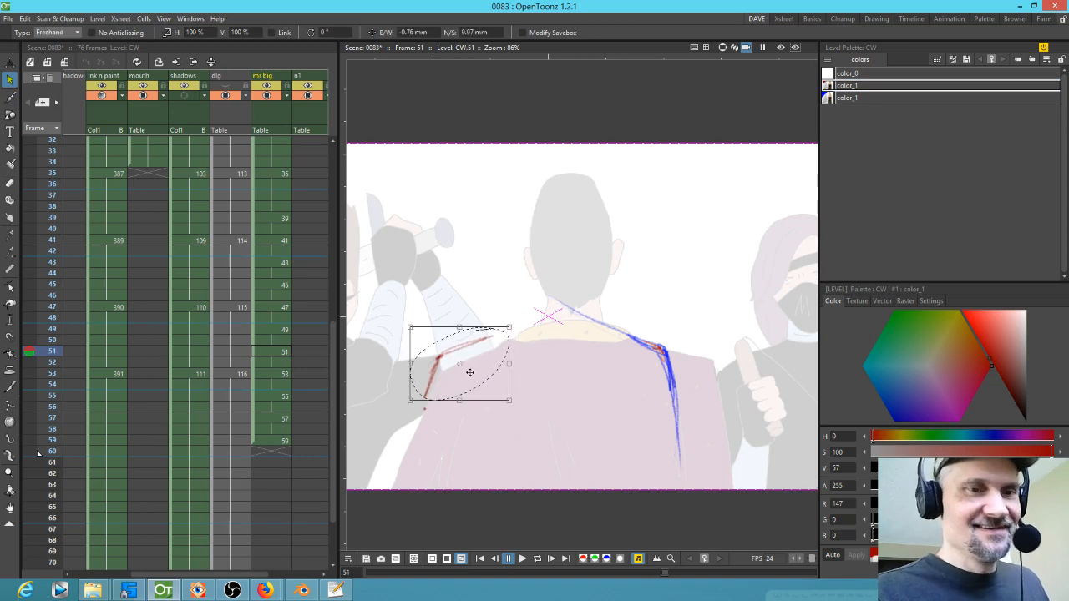
Step: Flip back through the drawings with the brush and draw a red left arm line on drawing 53
{"action": "key", "text": "period"}
{"action": "key", "text": "comma"}
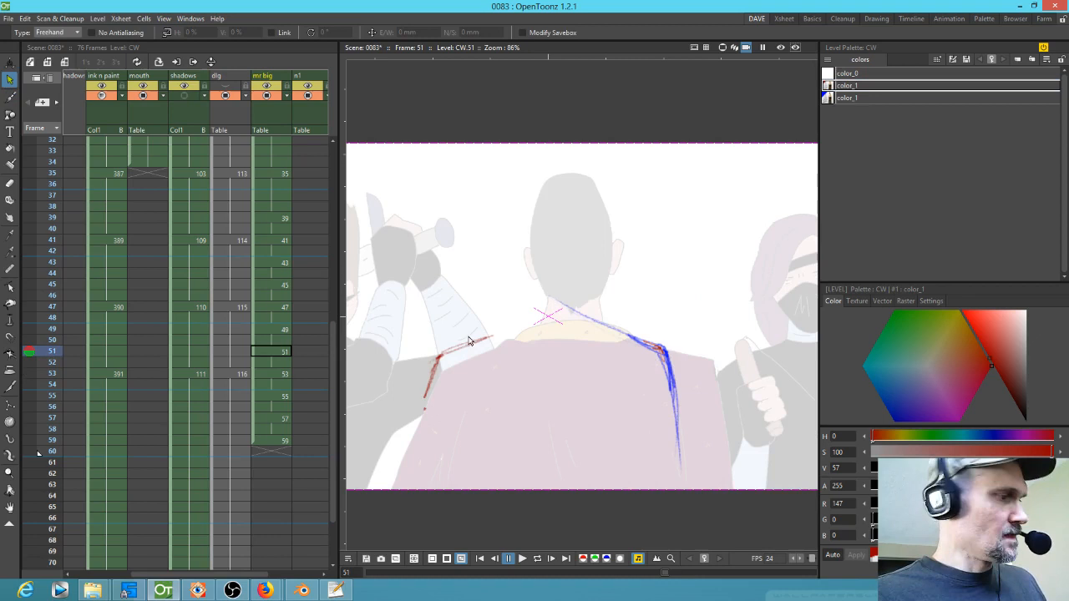
{"action": "key", "text": "comma"}
{"action": "key", "text": "comma"}
{"action": "key", "text": "comma"}
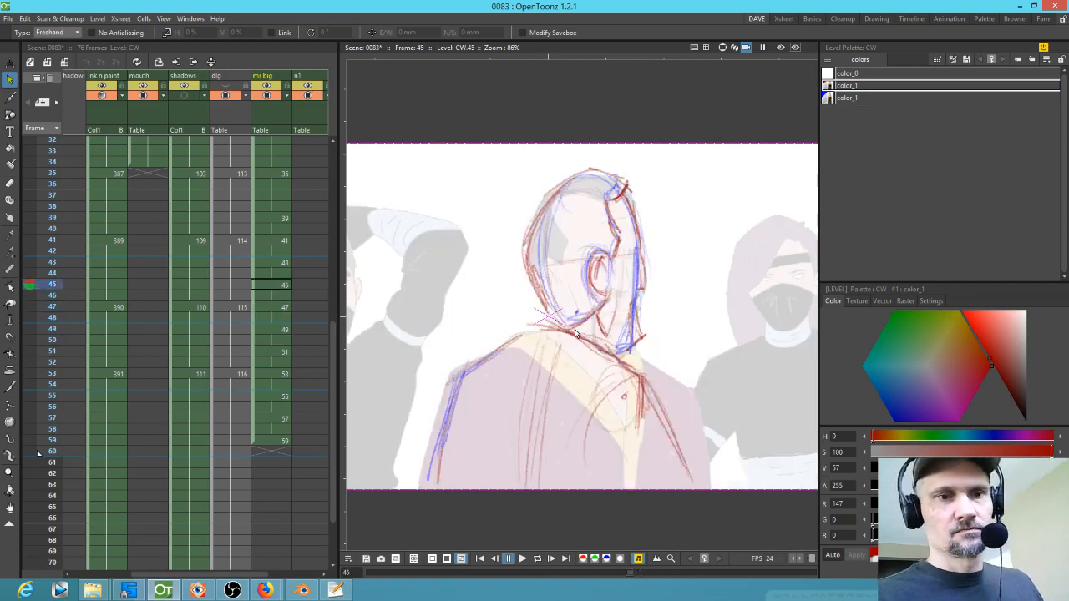
{"action": "key", "text": "b"}
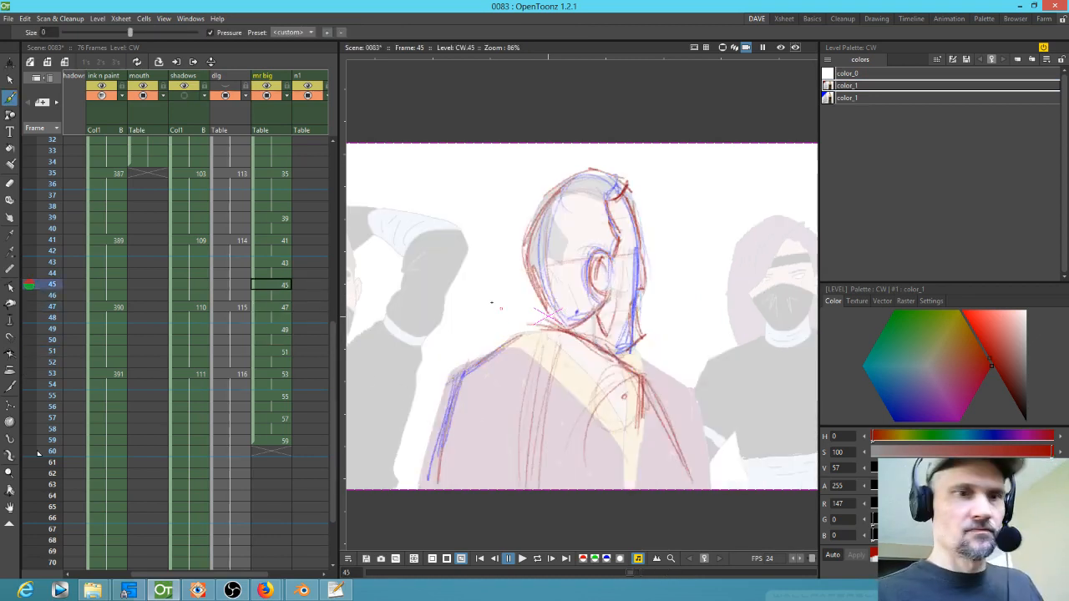
{"action": "key", "text": "period"}
{"action": "key", "text": "period"}
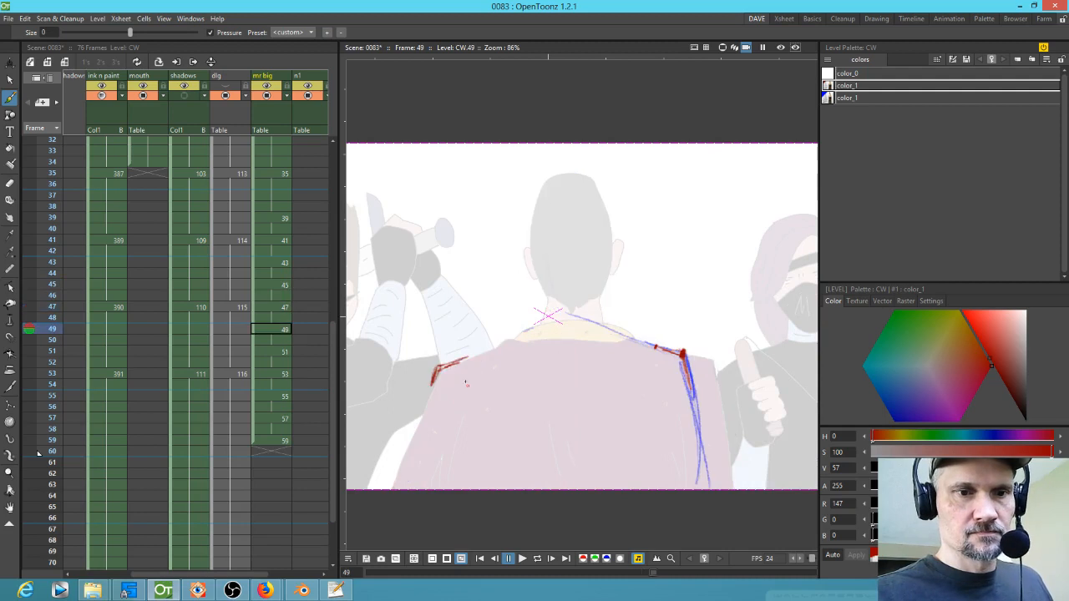
{"action": "key", "text": "period"}
{"action": "key", "text": "period"}
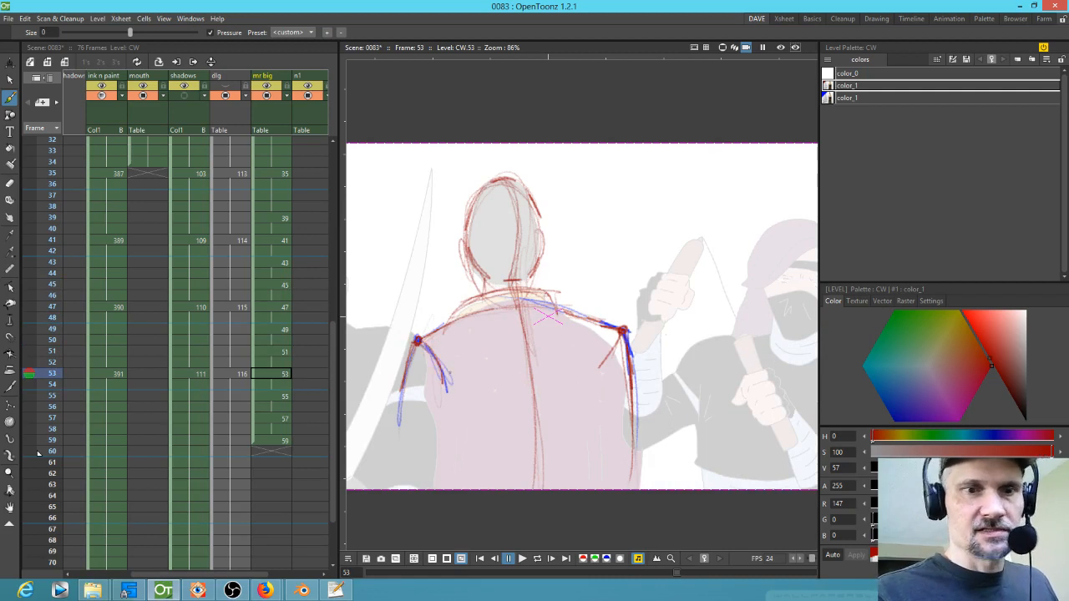
{"action": "left_click_drag", "start_coordinate": [417, 341], "coordinate": [447, 385]}
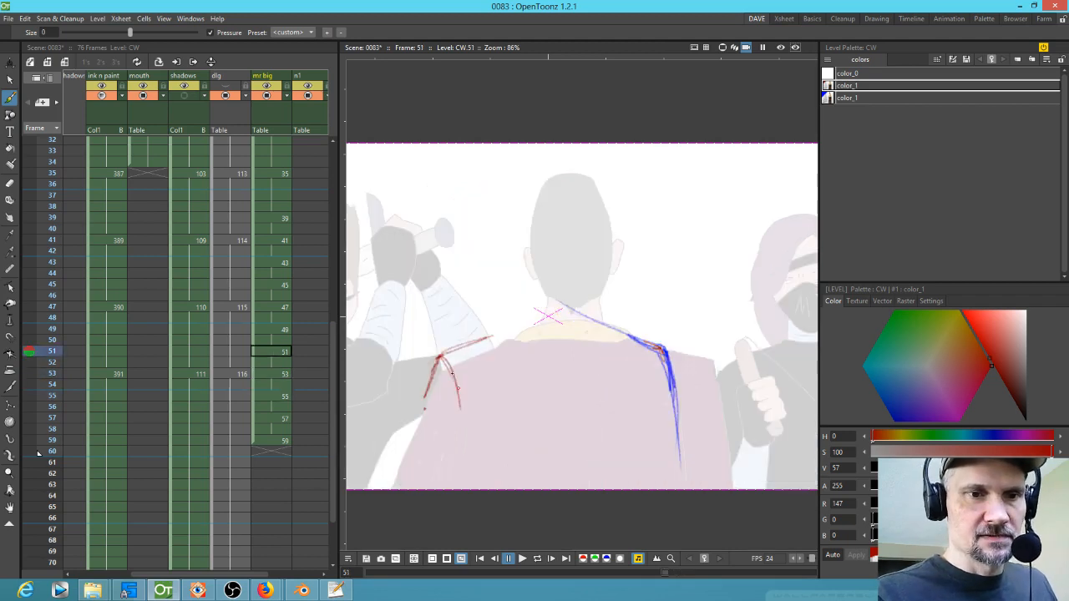
Step: Draw a red left upper-arm line below the shoulder joint on drawing 47
{"action": "key", "text": "comma"}
{"action": "key", "text": "comma"}
{"action": "left_click_drag", "start_coordinate": [440, 369], "coordinate": [469, 423]}
{"action": "key", "text": "comma"}
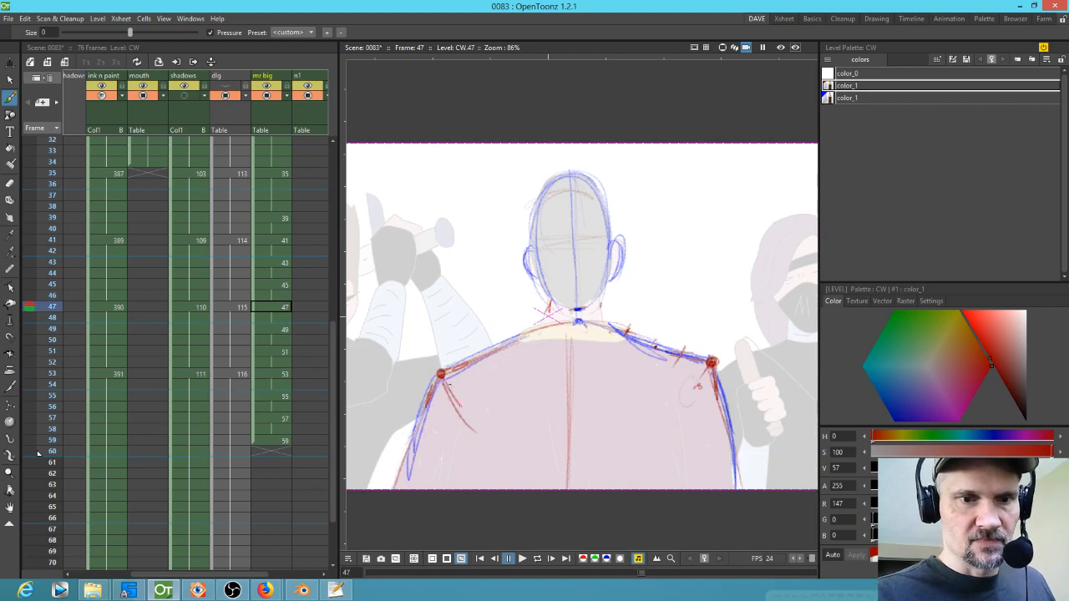
{"action": "key", "text": "period"}
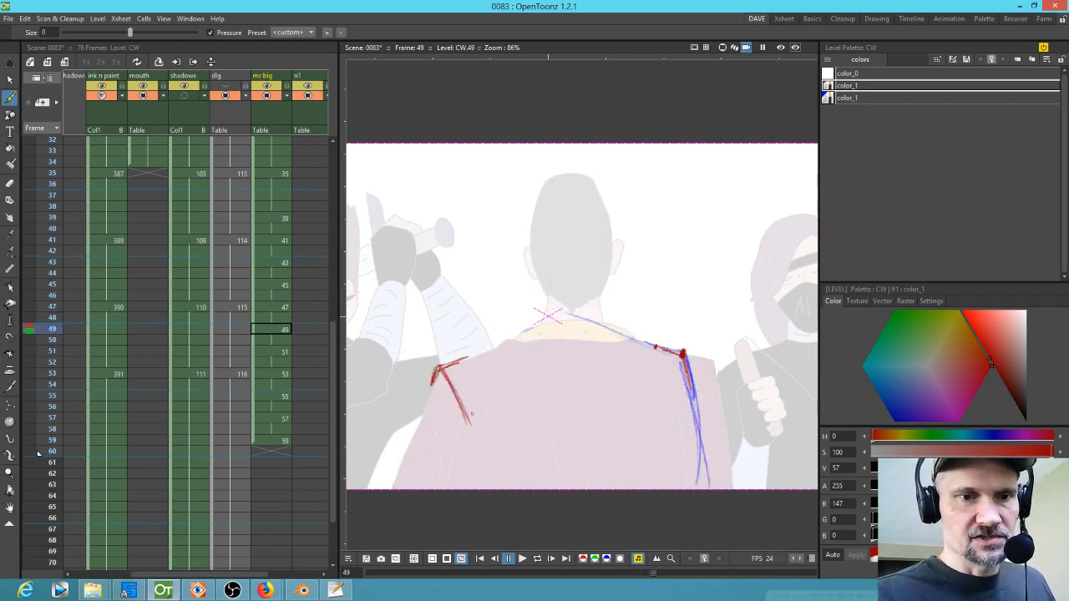
{"action": "key", "text": "period"}
{"action": "key", "text": "period"}
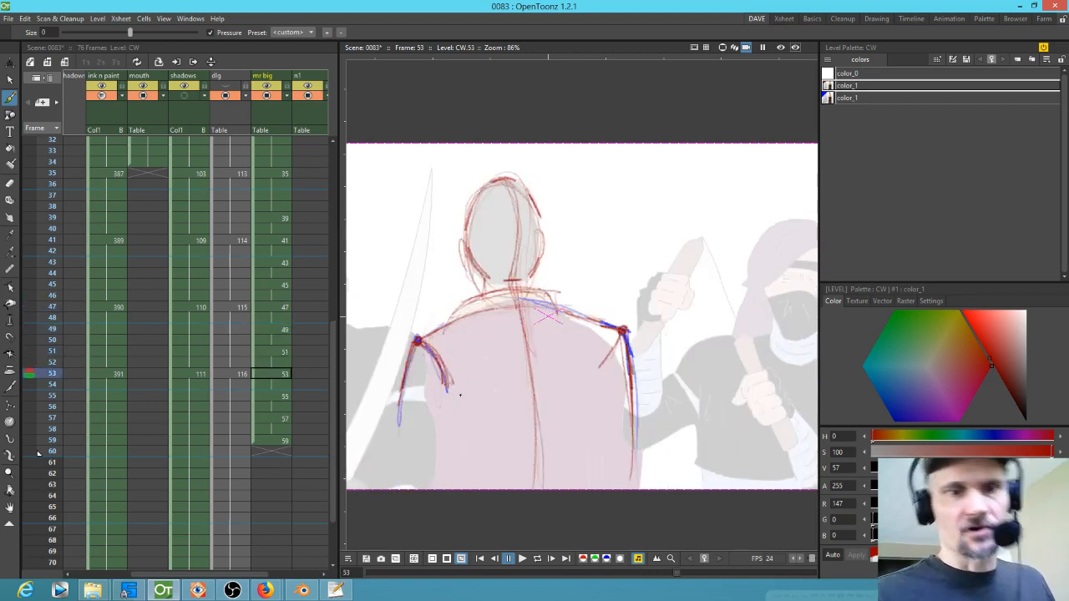
Step: Extend the red left arm line down to the elbow on drawing 53
{"action": "left_click_drag", "start_coordinate": [416, 346], "coordinate": [405, 432]}
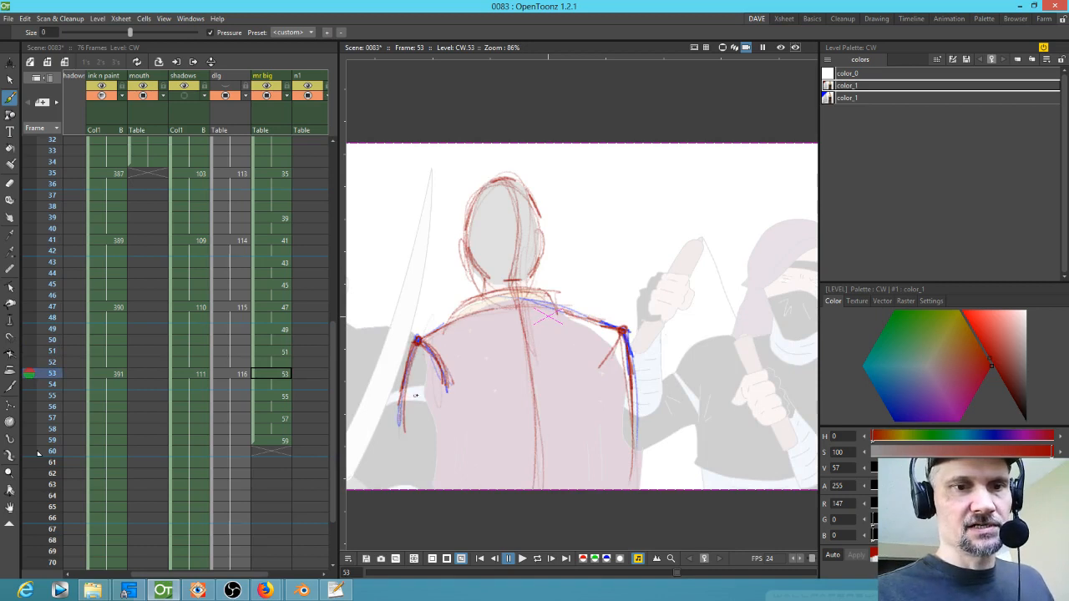
{"action": "key", "text": "comma"}
{"action": "key", "text": "comma"}
{"action": "key", "text": "comma"}
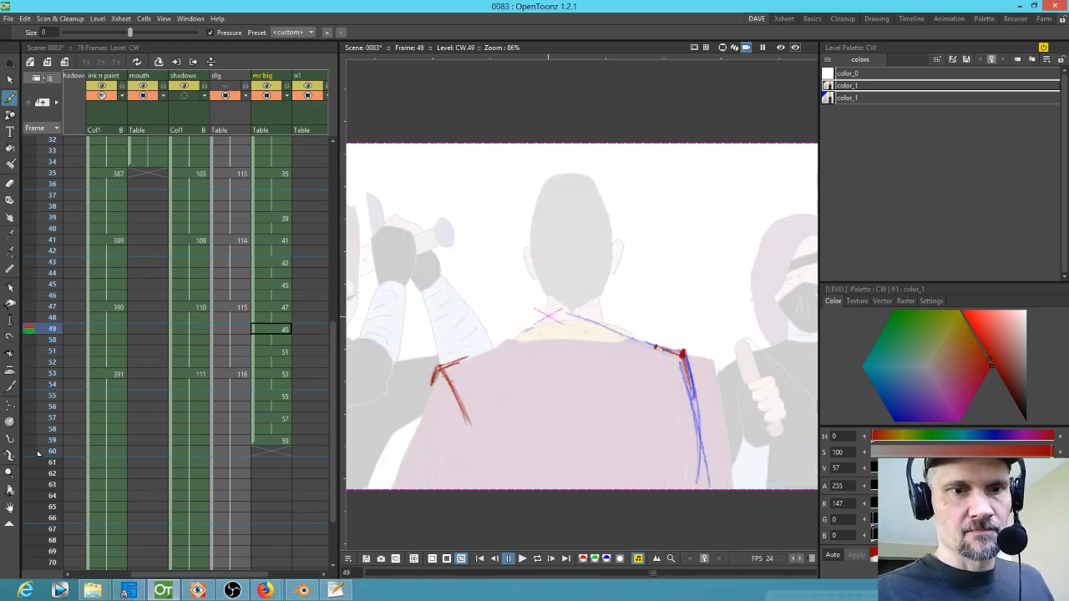
Step: Flip back and forth through drawings 45 to 53 to check the red shoulder and arm lines
{"action": "key", "text": "comma"}
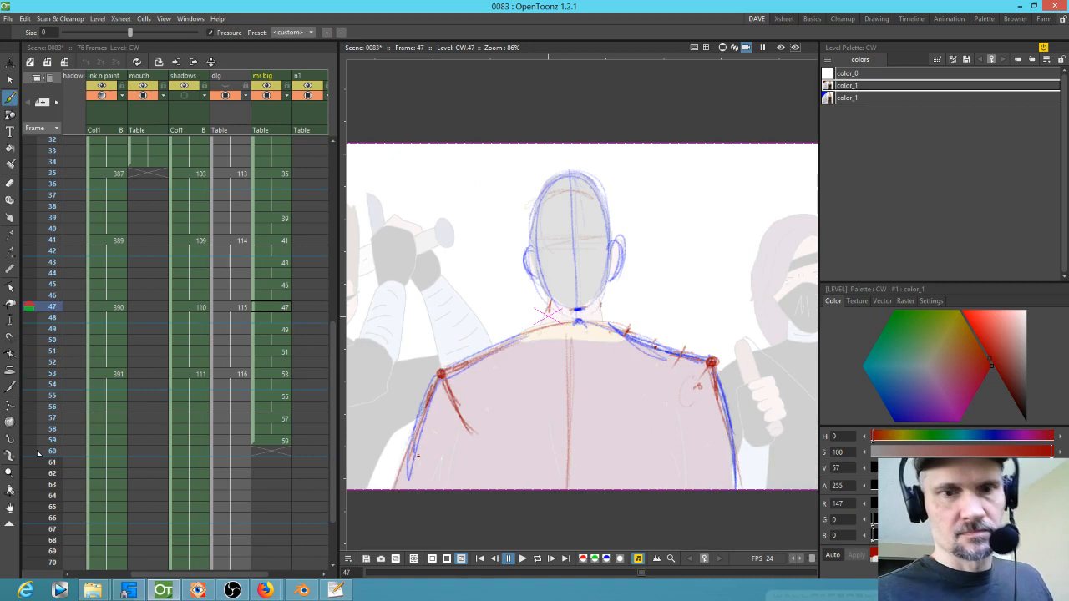
{"action": "key", "text": "period"}
{"action": "key", "text": "period"}
{"action": "key", "text": "period"}
{"action": "key", "text": "comma"}
{"action": "key", "text": "comma"}
{"action": "key", "text": "period"}
{"action": "key", "text": "period"}
{"action": "key", "text": "comma"}
{"action": "key", "text": "comma"}
{"action": "key", "text": "comma"}
{"action": "key", "text": "period"}
{"action": "key", "text": "period"}
{"action": "key", "text": "comma"}
{"action": "key", "text": "comma"}
{"action": "key", "text": "comma"}
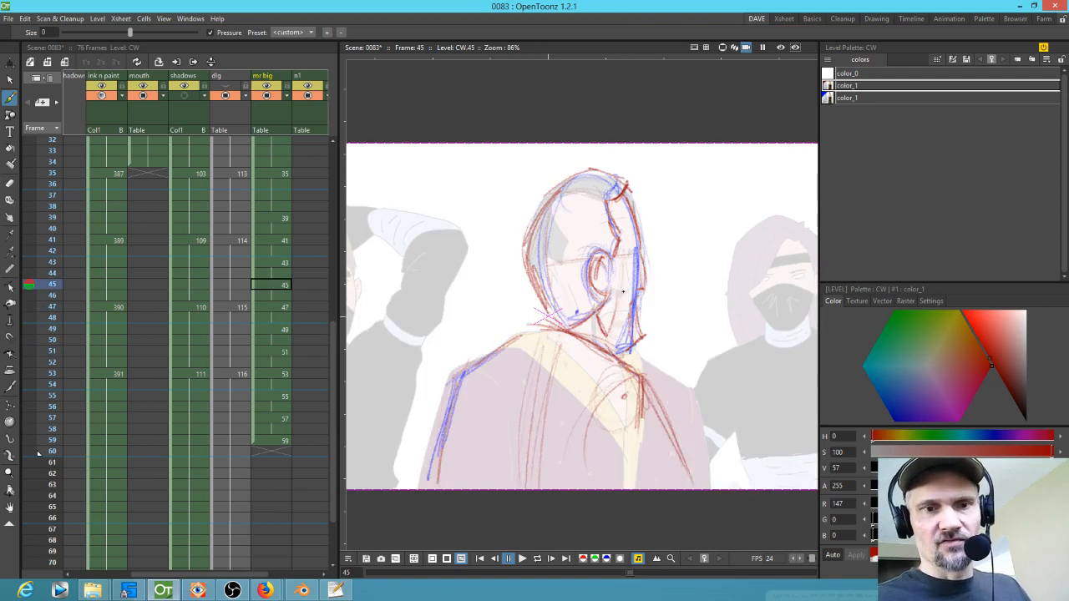
Step: Draw red centre lines down the back on drawings 49, 51 and 53
{"action": "key", "text": "period"}
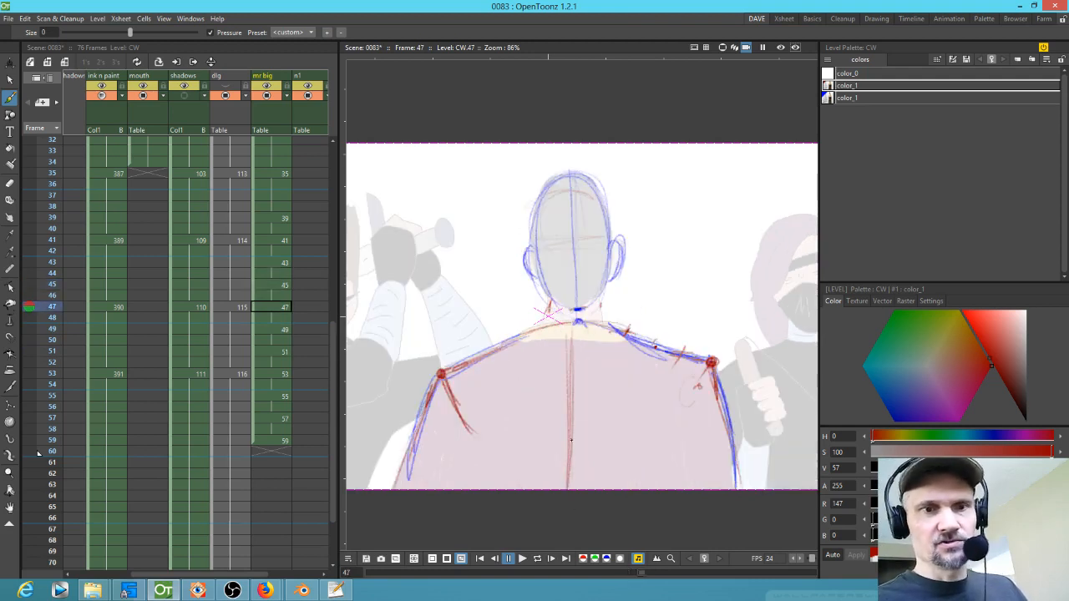
{"action": "key", "text": "period"}
{"action": "key", "text": "period"}
{"action": "key", "text": "comma"}
{"action": "key", "text": "period"}
{"action": "left_click_drag", "start_coordinate": [573, 319], "coordinate": [588, 471]}
{"action": "key", "text": "period"}
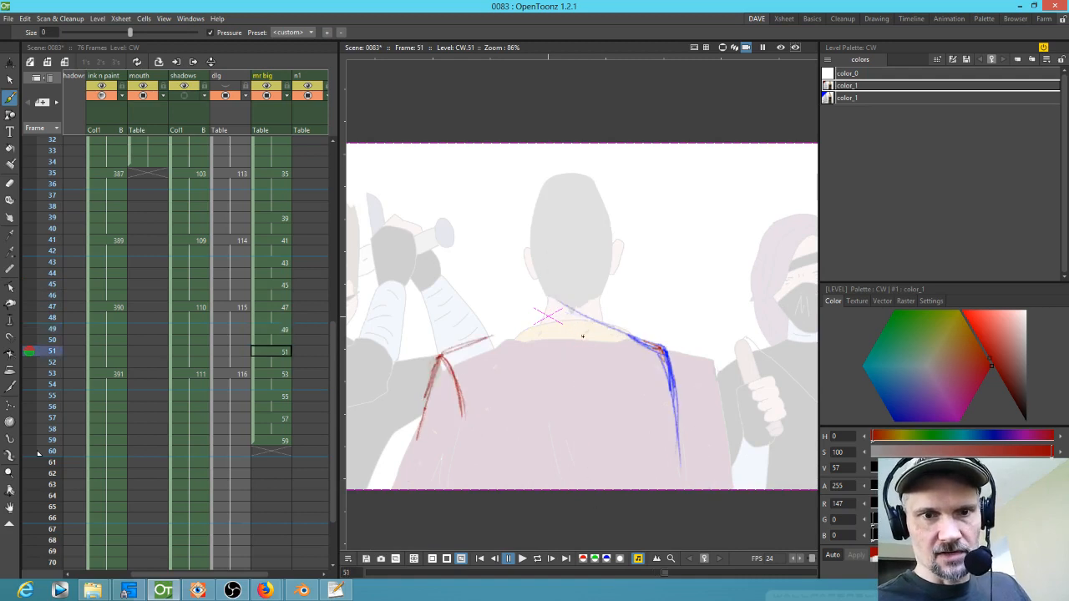
{"action": "left_click_drag", "start_coordinate": [570, 313], "coordinate": [598, 477]}
{"action": "key", "text": "period"}
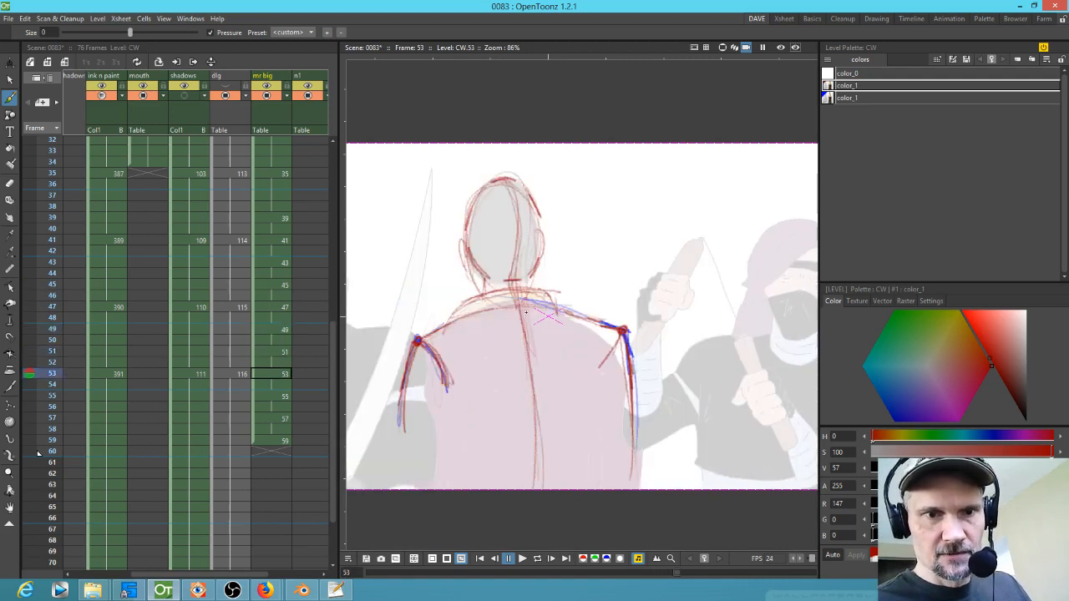
{"action": "left_click_drag", "start_coordinate": [527, 302], "coordinate": [553, 486]}
Step: Flip through drawings 47 to 53 to review the new red centre lines
{"action": "key", "text": "comma"}
{"action": "key", "text": "comma"}
{"action": "key", "text": "comma"}
{"action": "key", "text": "period"}
{"action": "key", "text": "period"}
{"action": "key", "text": "comma"}
{"action": "key", "text": "comma"}
{"action": "key", "text": "comma"}
{"action": "key", "text": "period"}
{"action": "key", "text": "period"}
{"action": "key", "text": "comma"}
{"action": "key", "text": "comma"}
{"action": "key", "text": "period"}
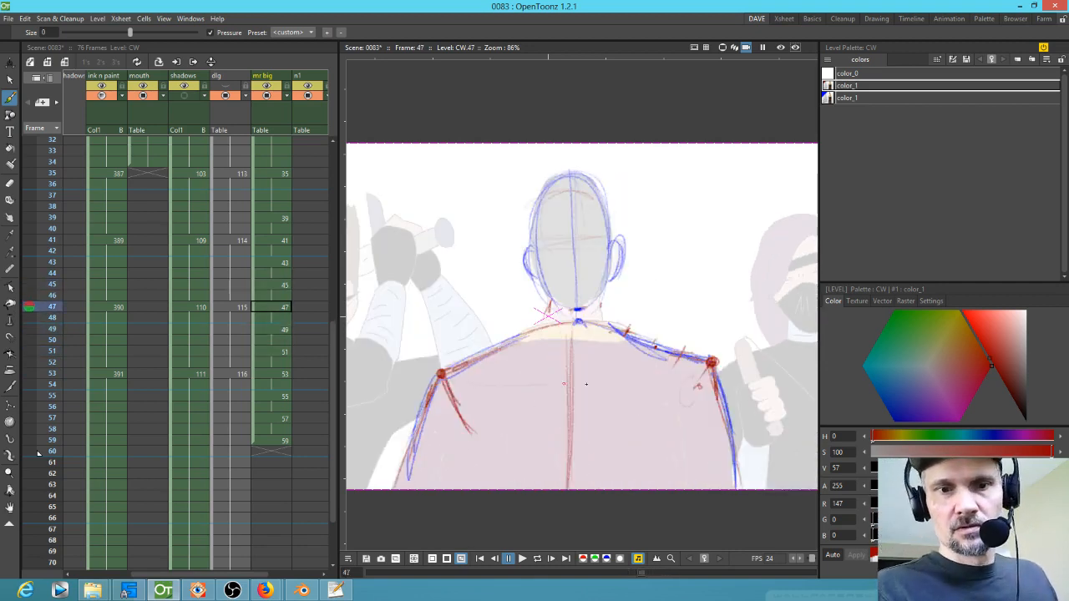
{"action": "key", "text": "period"}
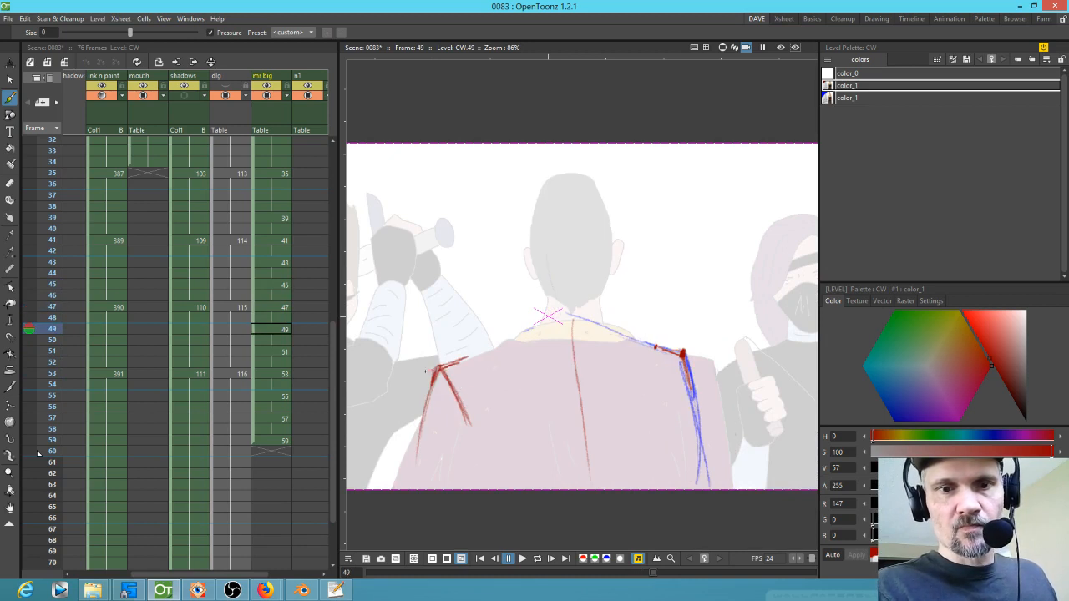
{"action": "key", "text": "period"}
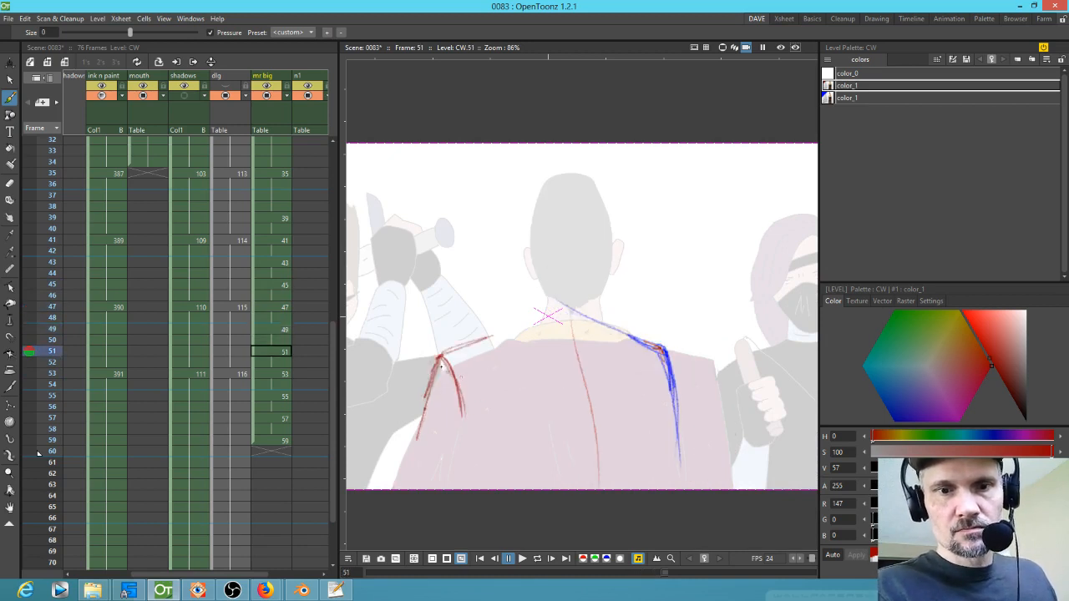
{"action": "key", "text": "period"}
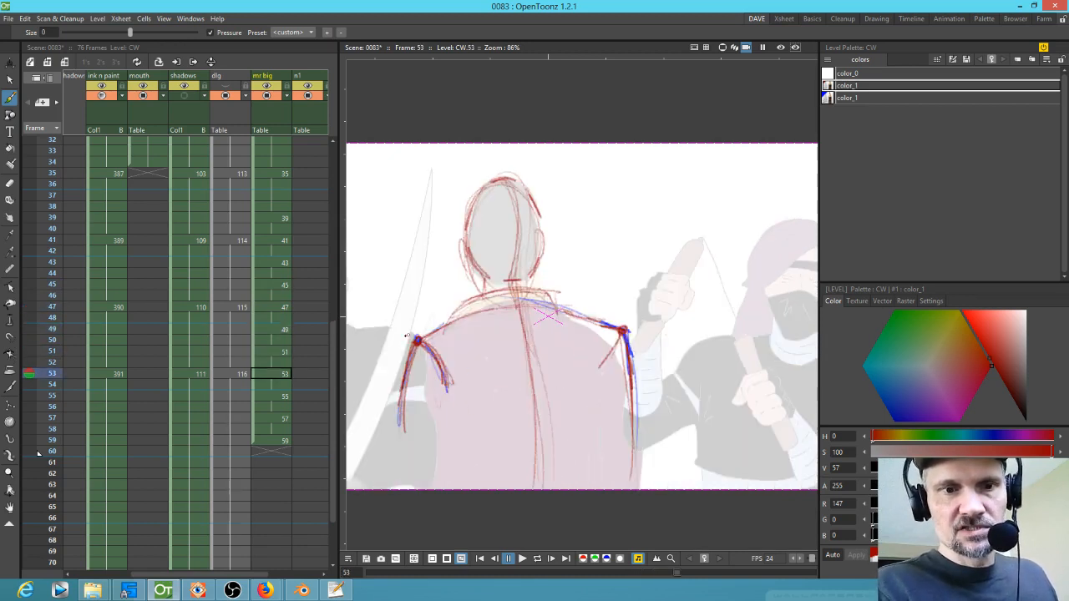
Step: Flip through drawings 47 to 57 to review the red back and shoulder sketches
{"action": "key", "text": "period"}
{"action": "key", "text": "period"}
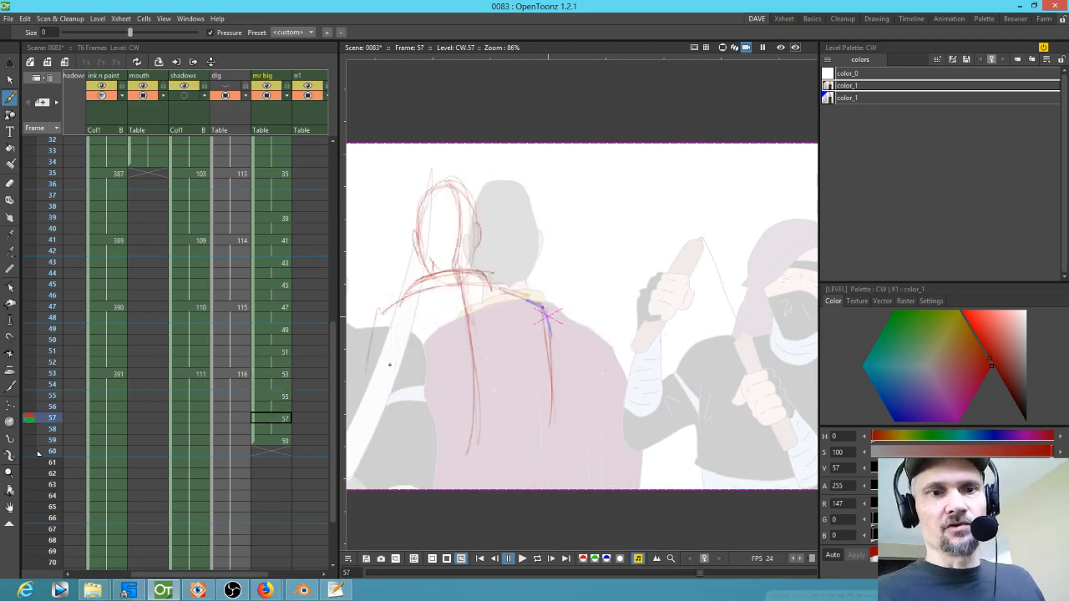
{"action": "key", "text": "comma"}
{"action": "key", "text": "comma"}
{"action": "key", "text": "comma"}
{"action": "key", "text": "comma"}
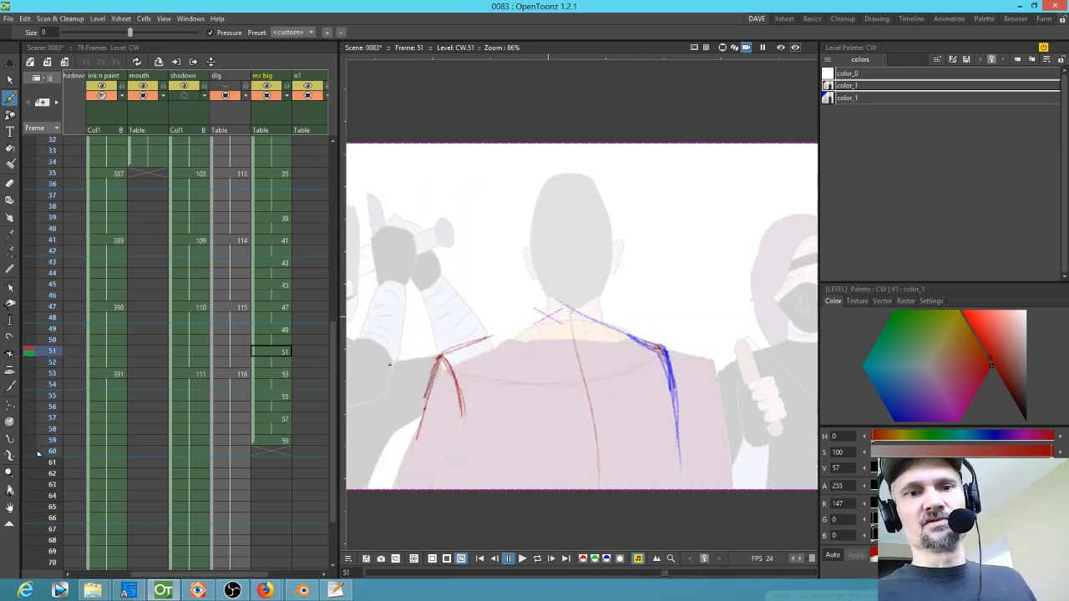
{"action": "key", "text": "comma"}
{"action": "key", "text": "comma"}
{"action": "key", "text": "period"}
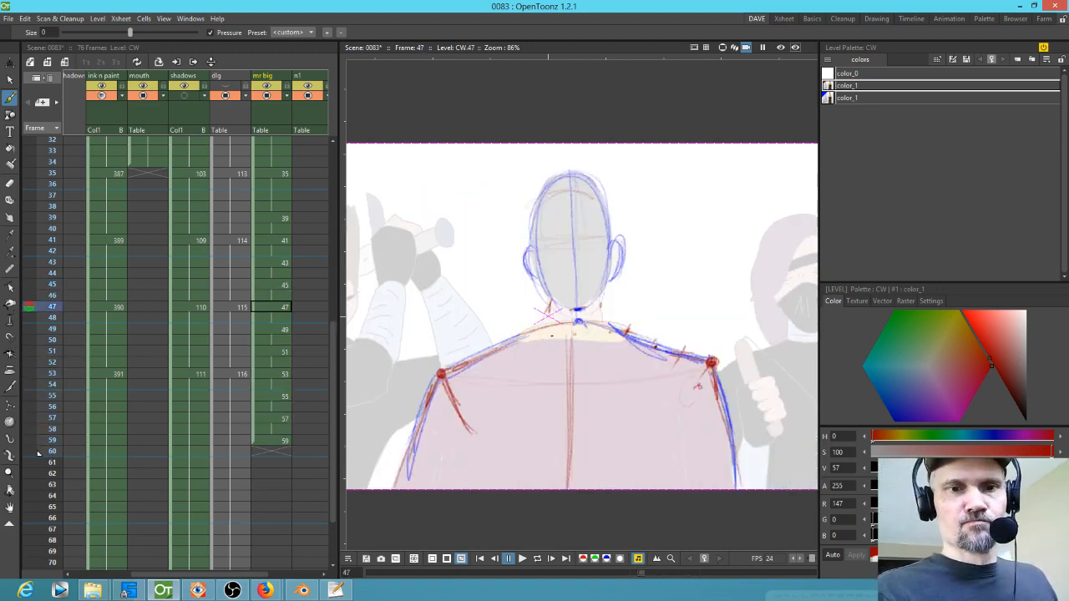
Step: Draw red shoulder lines across the back on drawings 49 and 51, adding a neck centre line on 51
{"action": "key", "text": "period"}
{"action": "left_click_drag", "start_coordinate": [594, 324], "coordinate": [504, 345]}
{"action": "mouse_move", "coordinate": [626, 338]}
{"action": "left_mouse_down"}
{"action": "mouse_move", "coordinate": [520, 339]}
{"action": "mouse_move", "coordinate": [481, 355]}
{"action": "left_mouse_up"}
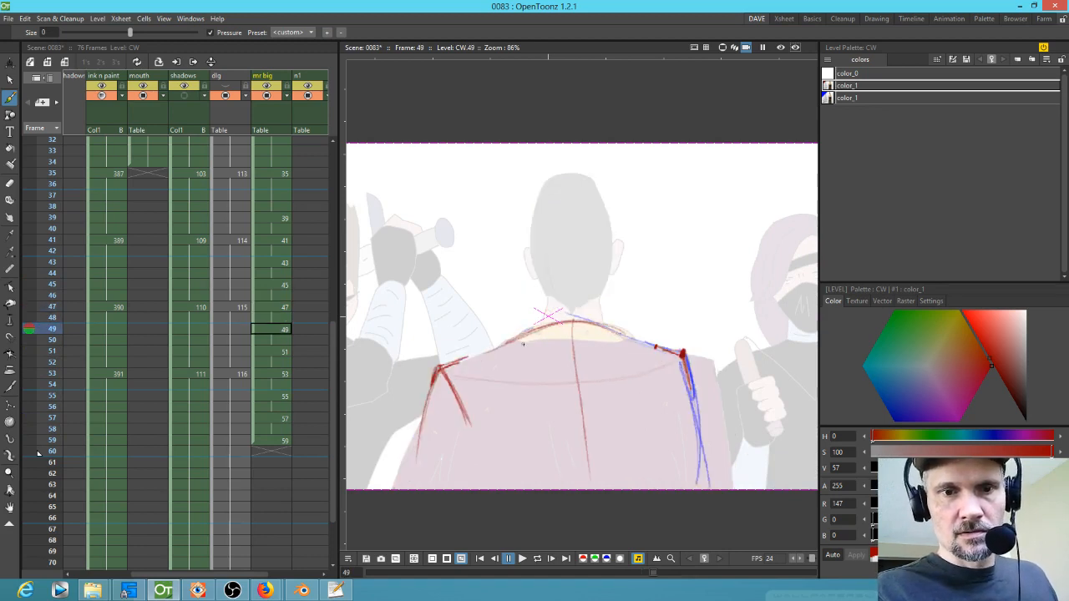
{"action": "key", "text": "period"}
{"action": "left_click_drag", "start_coordinate": [586, 315], "coordinate": [500, 342]}
{"action": "left_click_drag", "start_coordinate": [613, 327], "coordinate": [510, 322]}
{"action": "left_click_drag", "start_coordinate": [585, 314], "coordinate": [481, 344]}
{"action": "left_click_drag", "start_coordinate": [577, 339], "coordinate": [572, 264]}
Step: Flip back through drawings 53 to 41 to compare the shoulder and chest sketches
{"action": "key", "text": "period"}
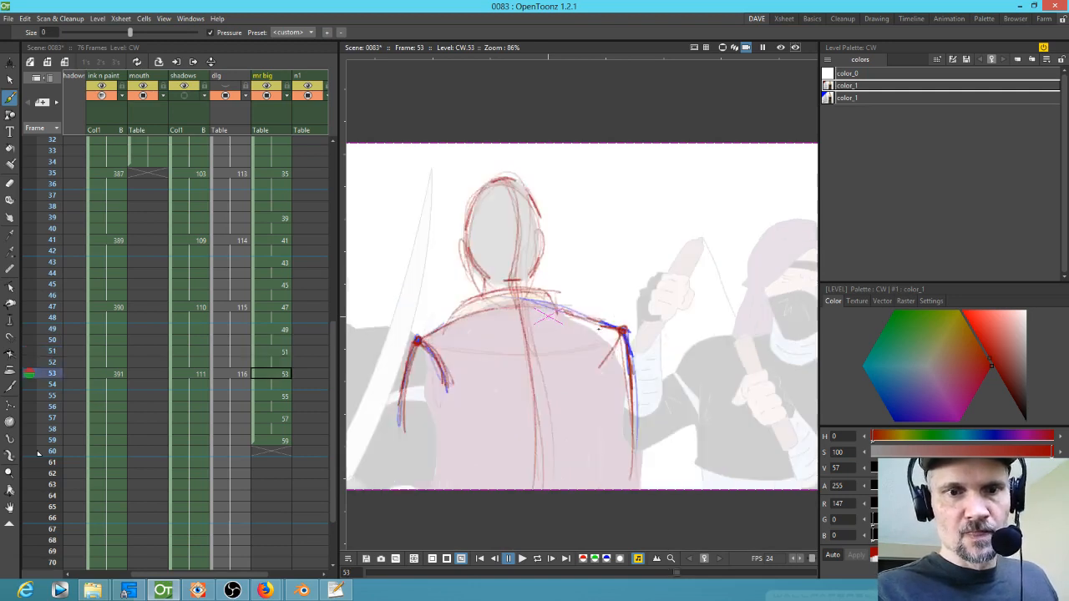
{"action": "key", "text": "comma"}
{"action": "key", "text": "comma"}
{"action": "key", "text": "comma"}
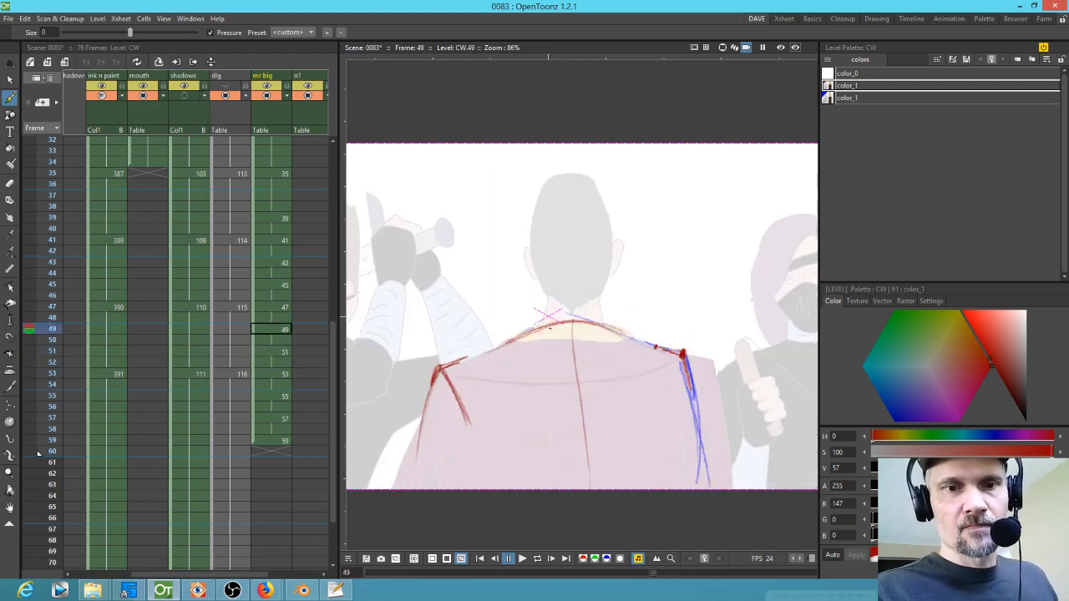
{"action": "key", "text": "comma"}
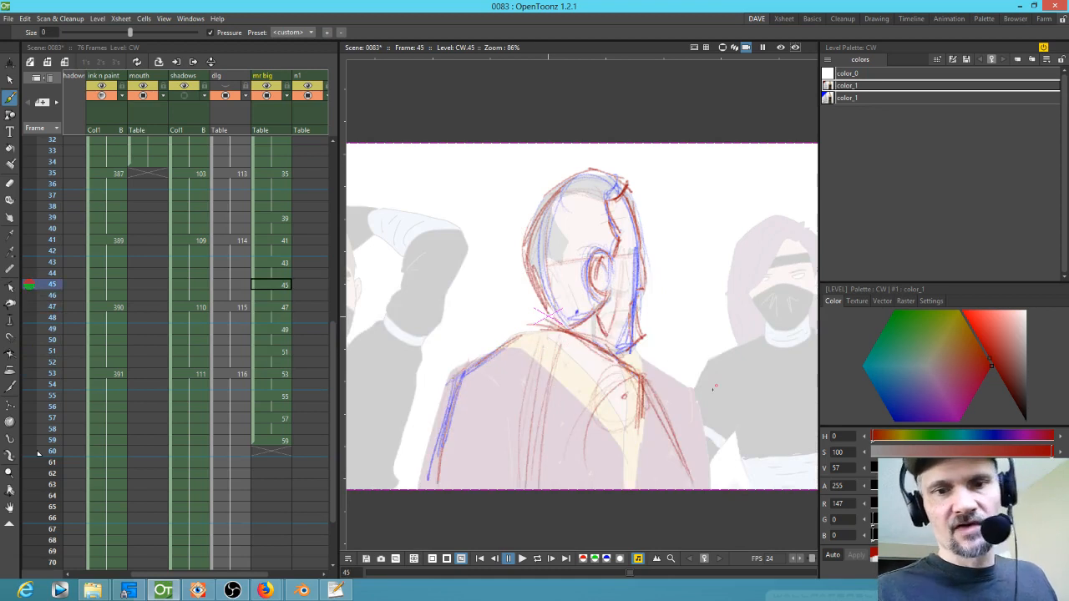
{"action": "key", "text": "comma"}
{"action": "key", "text": "comma"}
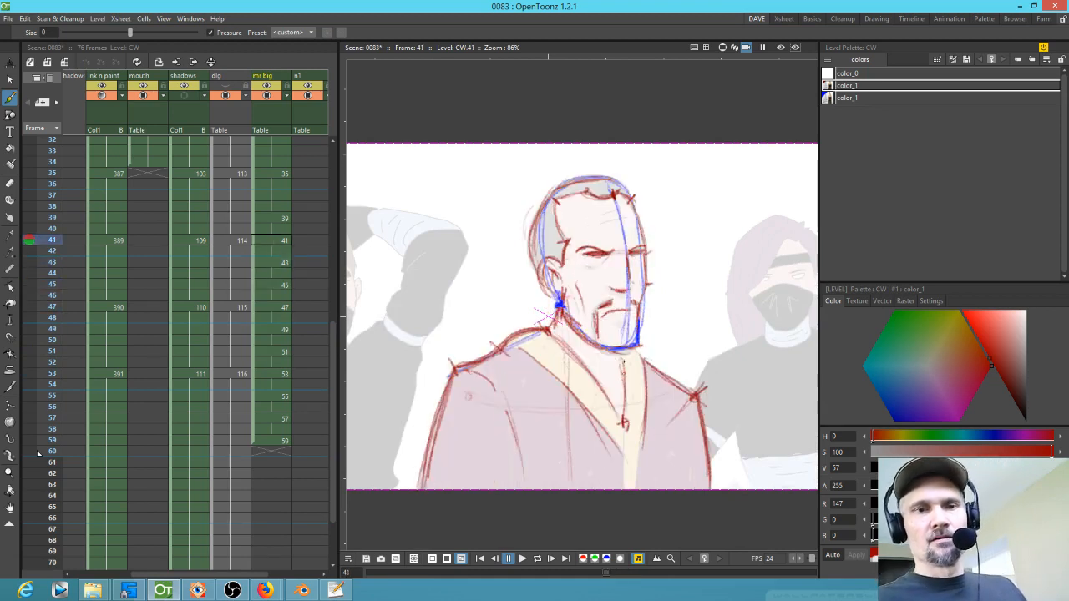
{"action": "key", "text": "period"}
{"action": "key", "text": "comma"}
{"action": "key", "text": "period"}
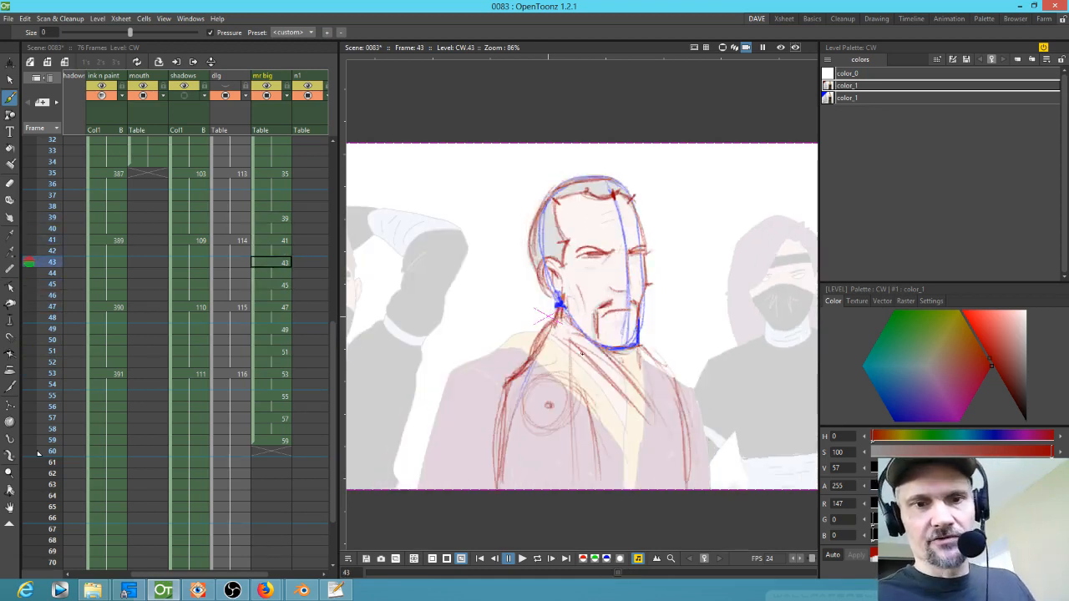
{"action": "key", "text": "period"}
{"action": "key", "text": "comma"}
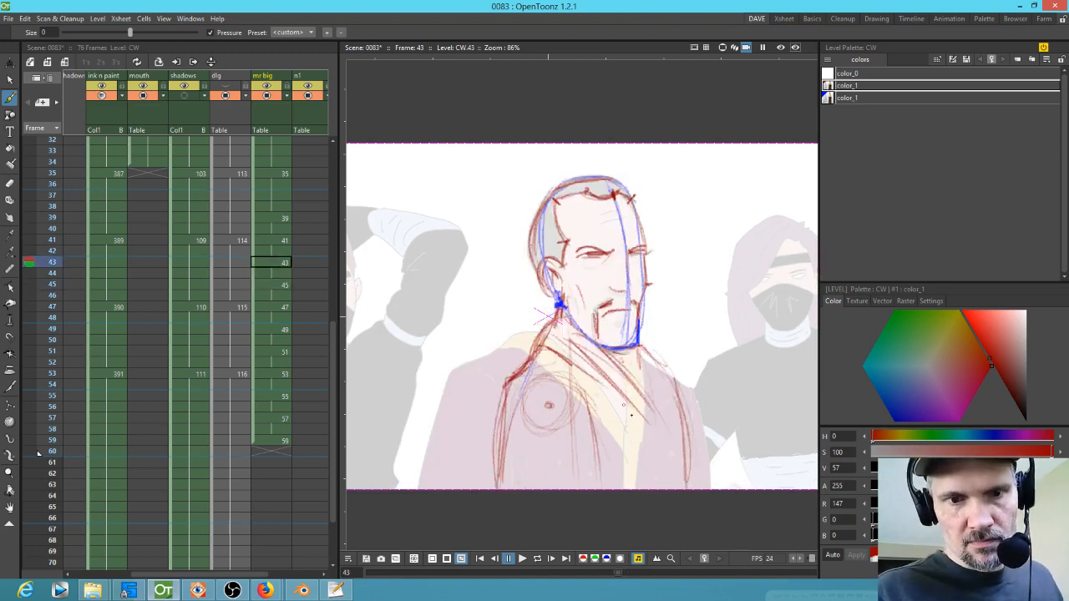
Step: Sketch red diagonal collar lines from the neck down across the chest on drawing 43
{"action": "left_click_drag", "start_coordinate": [565, 328], "coordinate": [651, 411]}
{"action": "left_click_drag", "start_coordinate": [545, 349], "coordinate": [623, 404]}
{"action": "left_click_drag", "start_coordinate": [607, 363], "coordinate": [562, 322]}
{"action": "mouse_move", "coordinate": [564, 323]}
{"action": "left_mouse_down"}
{"action": "mouse_move", "coordinate": [631, 379]}
{"action": "mouse_move", "coordinate": [618, 360]}
{"action": "left_mouse_up"}
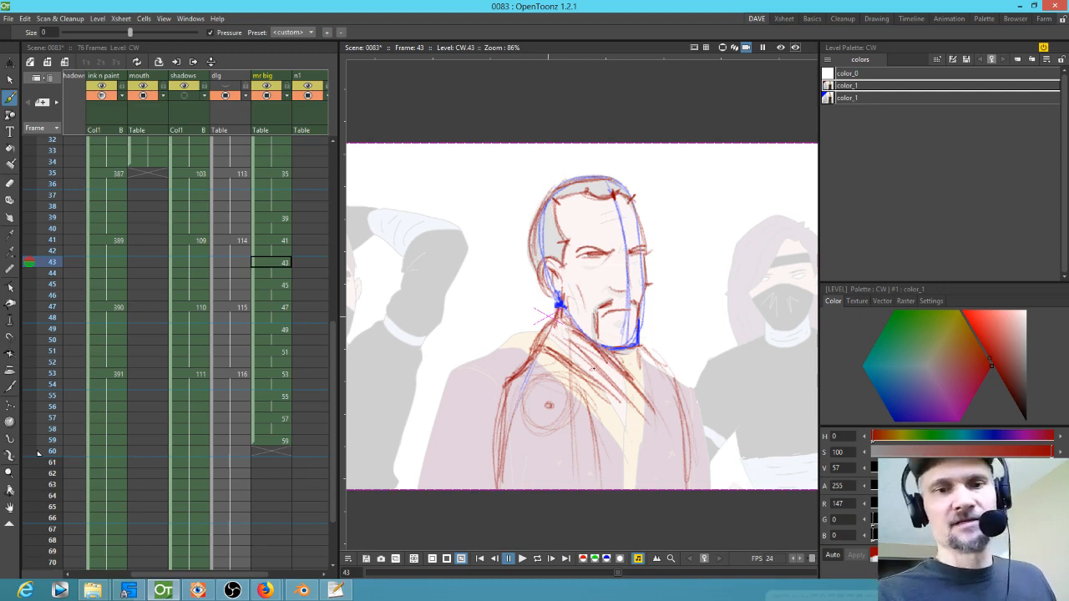
Step: Flip back and forth through drawings 43 to 51 to check the red lines
{"action": "key", "text": "period"}
{"action": "key", "text": "period"}
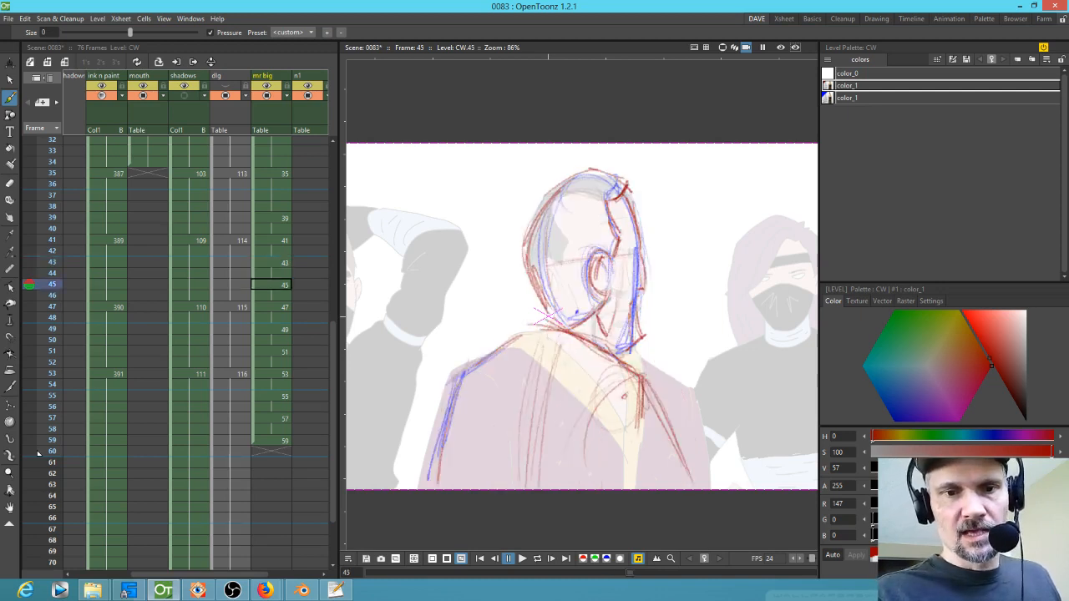
{"action": "key", "text": "comma"}
{"action": "key", "text": "period"}
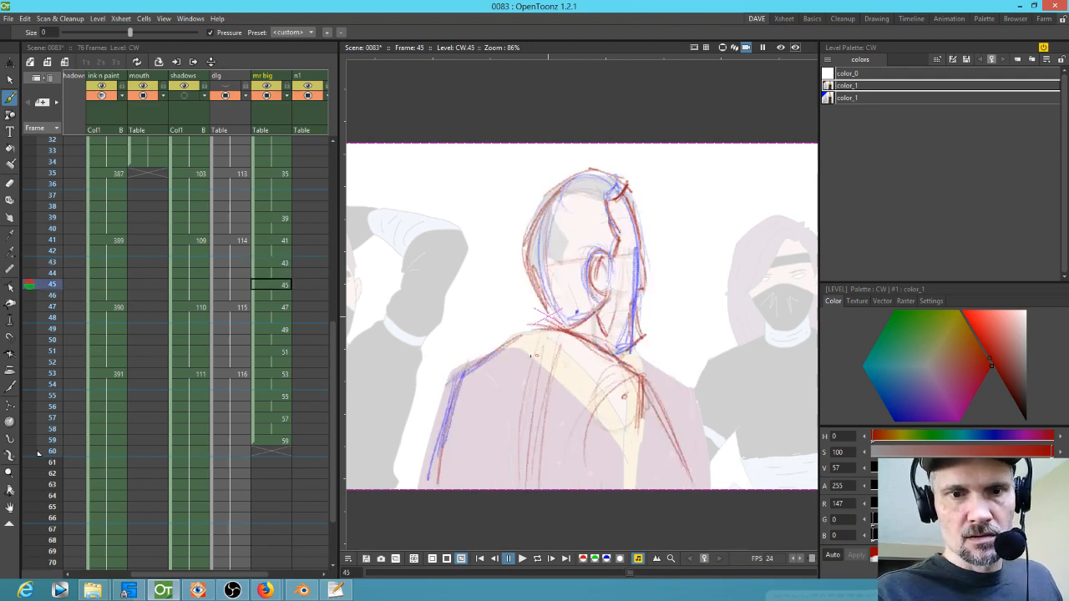
{"action": "key", "text": "period"}
{"action": "key", "text": "period"}
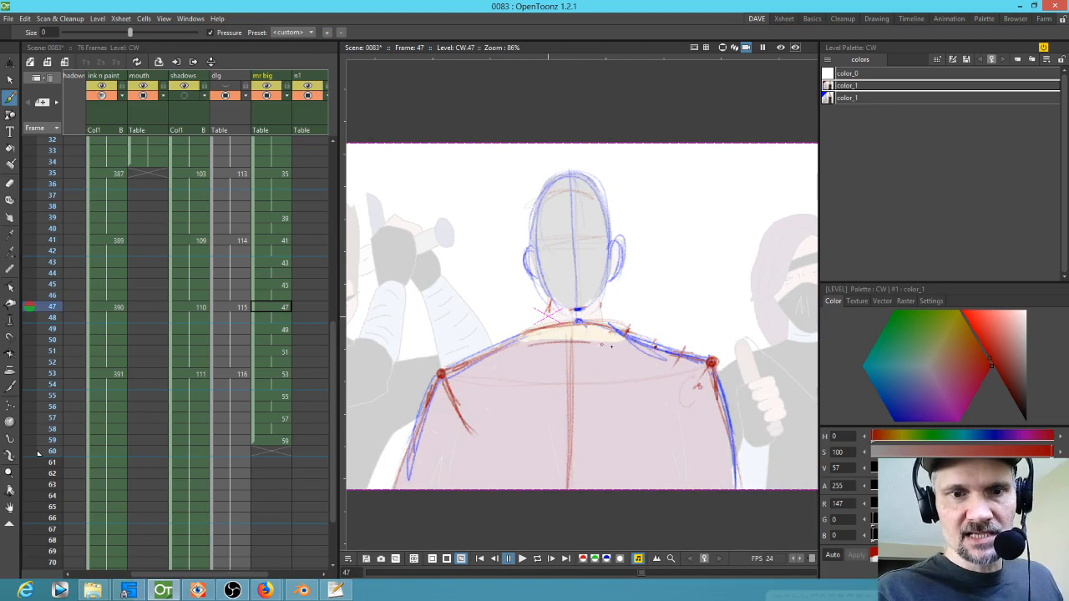
{"action": "key", "text": "period"}
{"action": "key", "text": "period"}
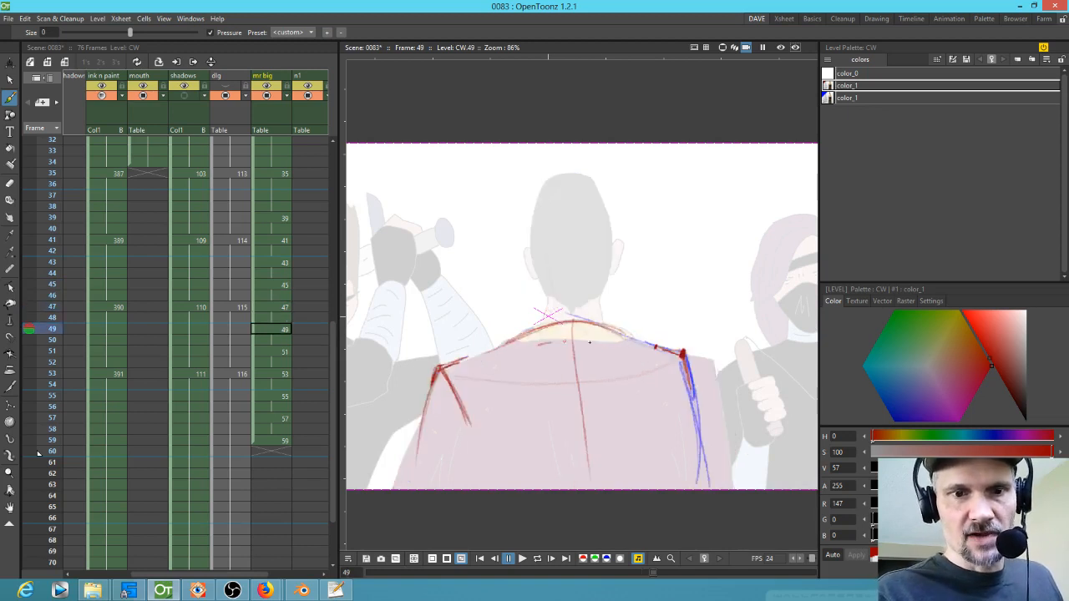
{"action": "key", "text": "period"}
{"action": "key", "text": "period"}
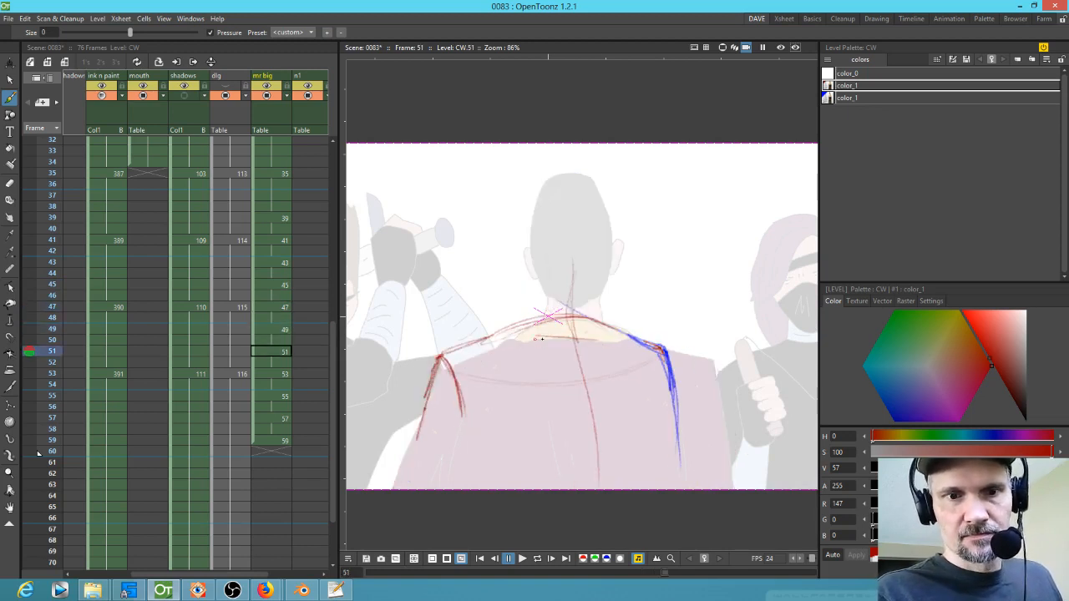
{"action": "key", "text": "period"}
{"action": "key", "text": "period"}
{"action": "key", "text": "comma"}
{"action": "key", "text": "comma"}
{"action": "key", "text": "comma"}
{"action": "key", "text": "comma"}
{"action": "key", "text": "comma"}
{"action": "key", "text": "comma"}
{"action": "key", "text": "comma"}
{"action": "key", "text": "comma"}
{"action": "key", "text": "period"}
{"action": "key", "text": "period"}
{"action": "key", "text": "comma"}
{"action": "key", "text": "comma"}
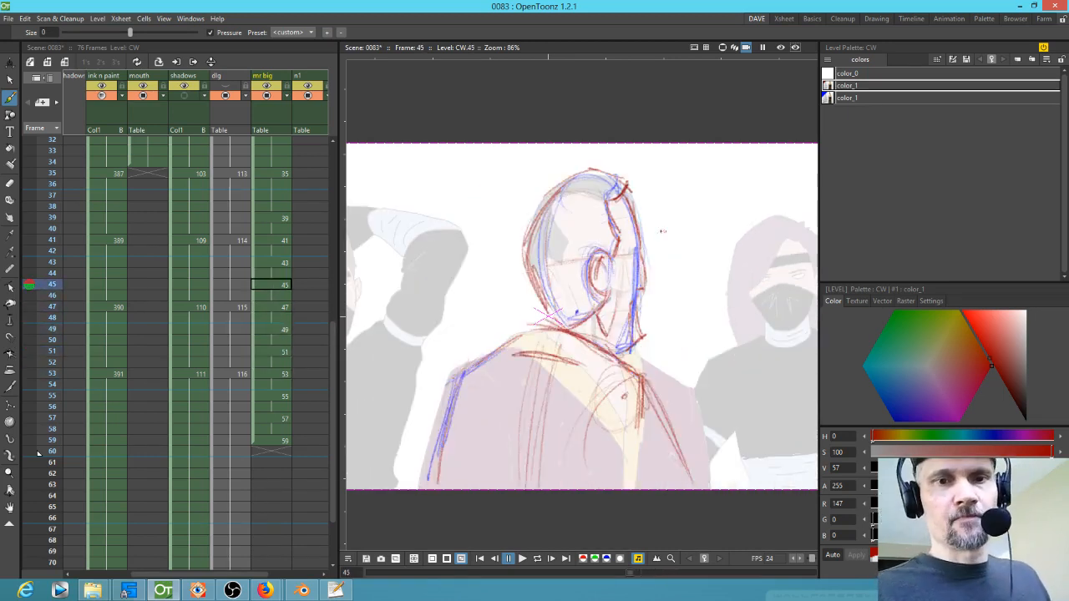
{"action": "key", "text": "period"}
{"action": "key", "text": "period"}
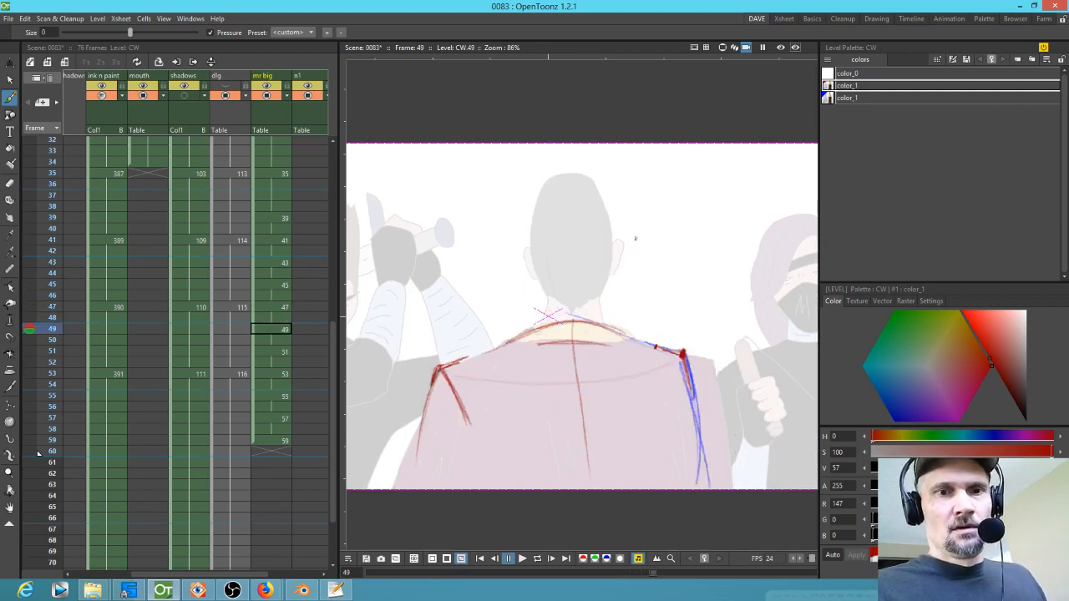
{"action": "key", "text": "comma"}
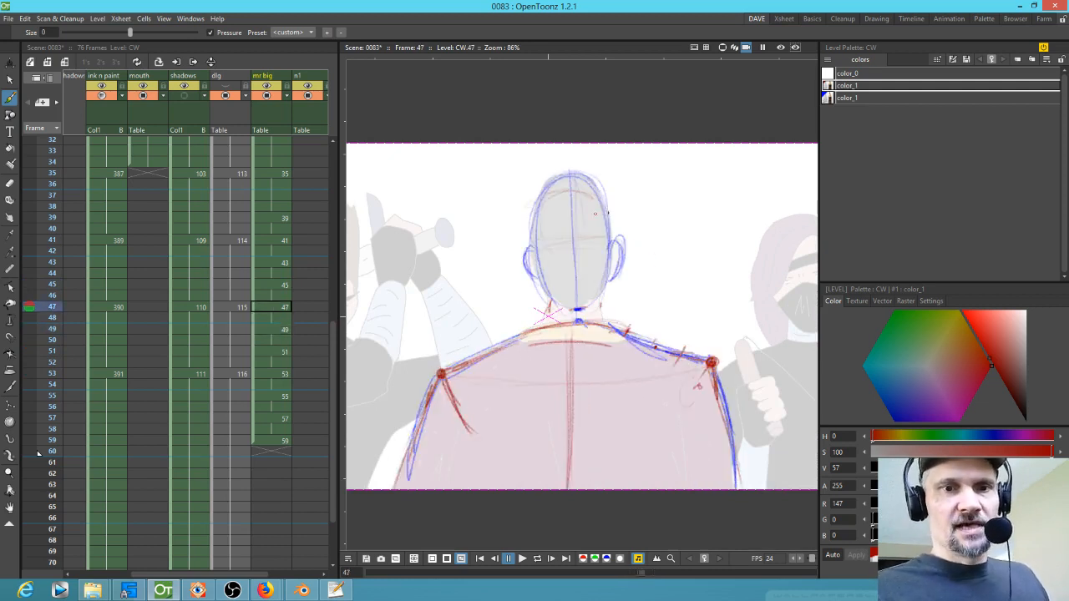
{"action": "key", "text": "period"}
Step: Switch to the blue color and sketch ears on both sides of the head on drawing 53
{"action": "left_click", "coordinate": [857, 98]}
{"action": "key", "text": "comma"}
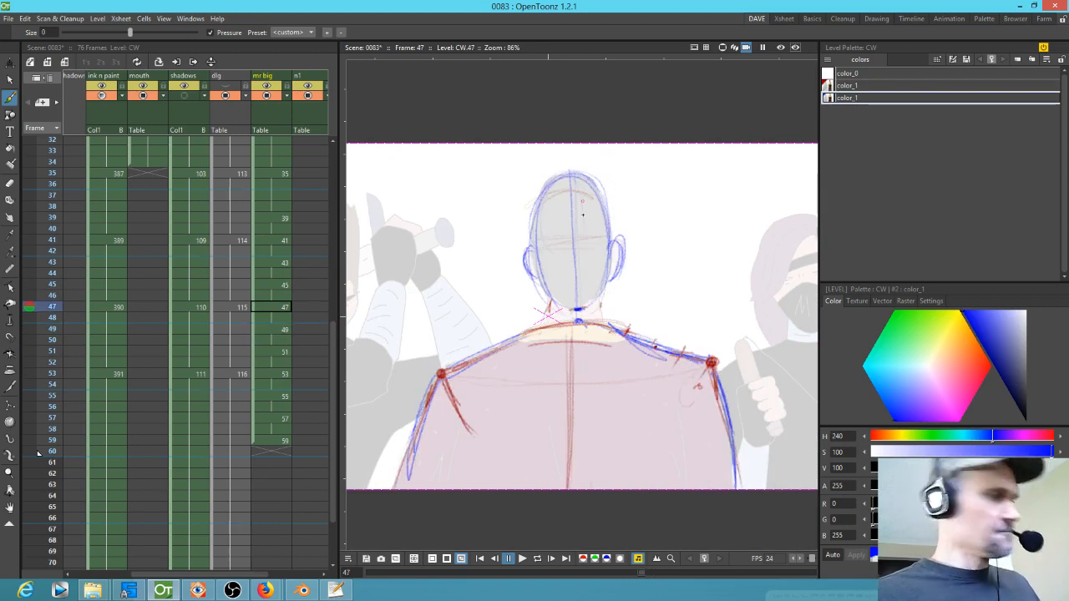
{"action": "left_click", "coordinate": [281, 375]}
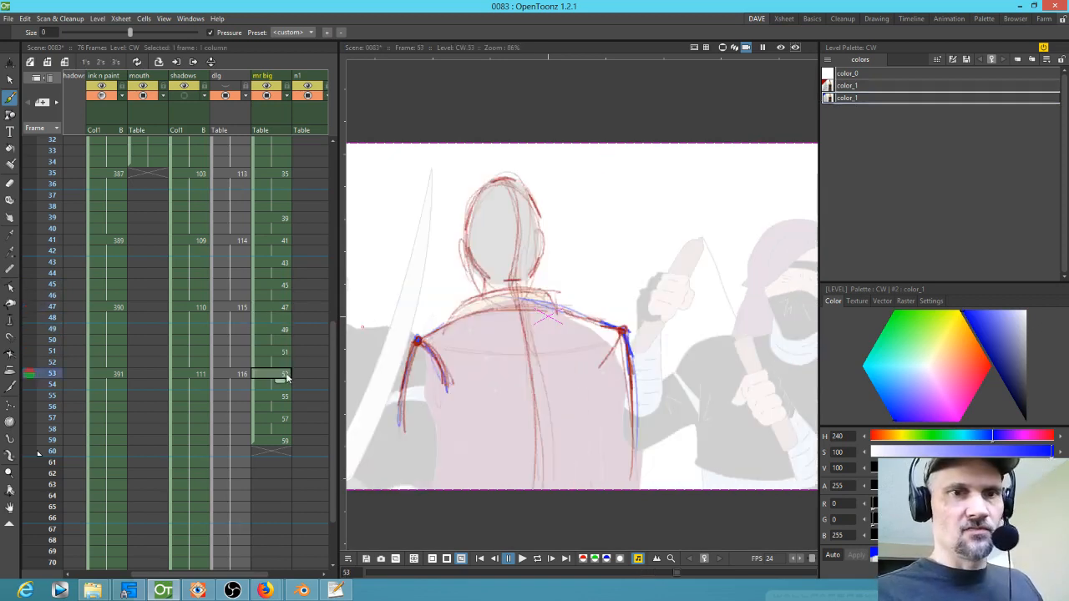
{"action": "key", "text": "period"}
{"action": "key", "text": "comma"}
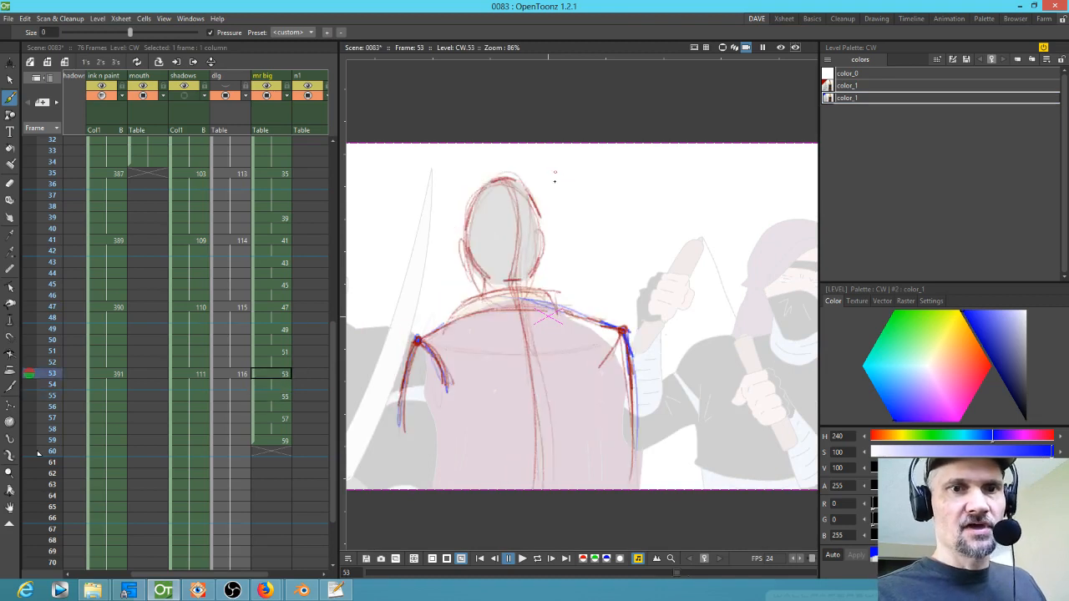
{"action": "mouse_move", "coordinate": [473, 227]}
{"action": "left_mouse_down"}
{"action": "mouse_move", "coordinate": [501, 275]}
{"action": "mouse_move", "coordinate": [469, 268]}
{"action": "left_mouse_up"}
{"action": "left_click_drag", "start_coordinate": [543, 226], "coordinate": [546, 257]}
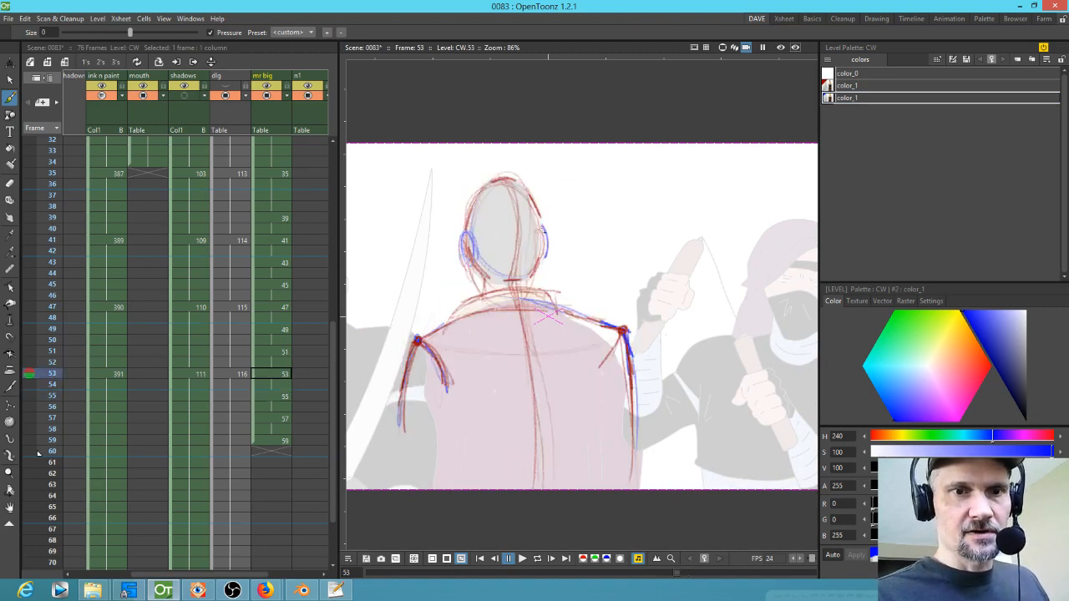
Step: Flip through drawings 47 to 53 to compare the blue ear construction
{"action": "left_click", "coordinate": [284, 307]}
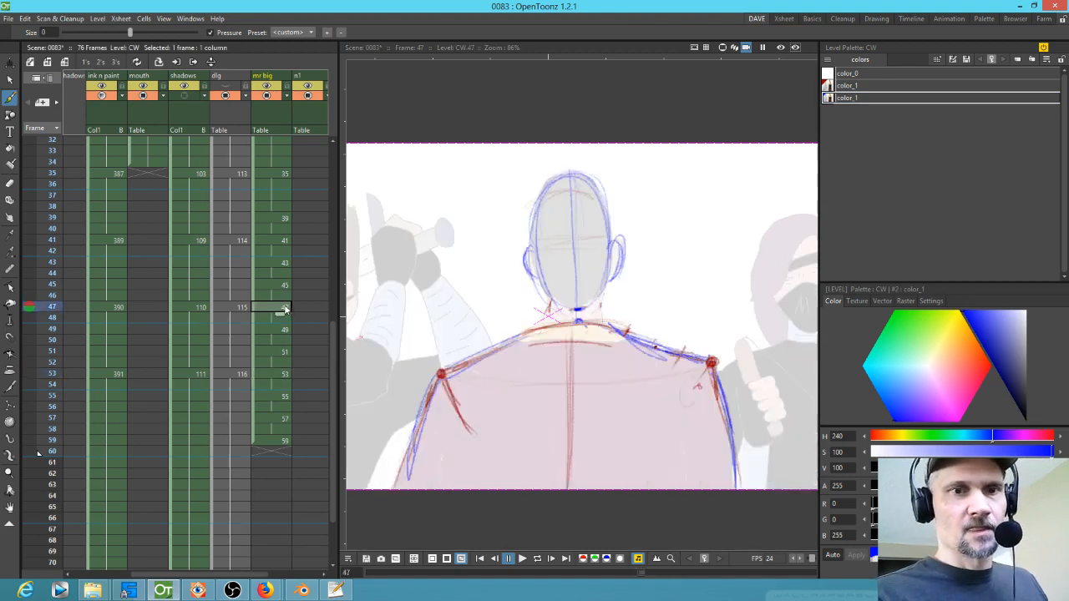
{"action": "key", "text": "Down"}
{"action": "key", "text": "Down"}
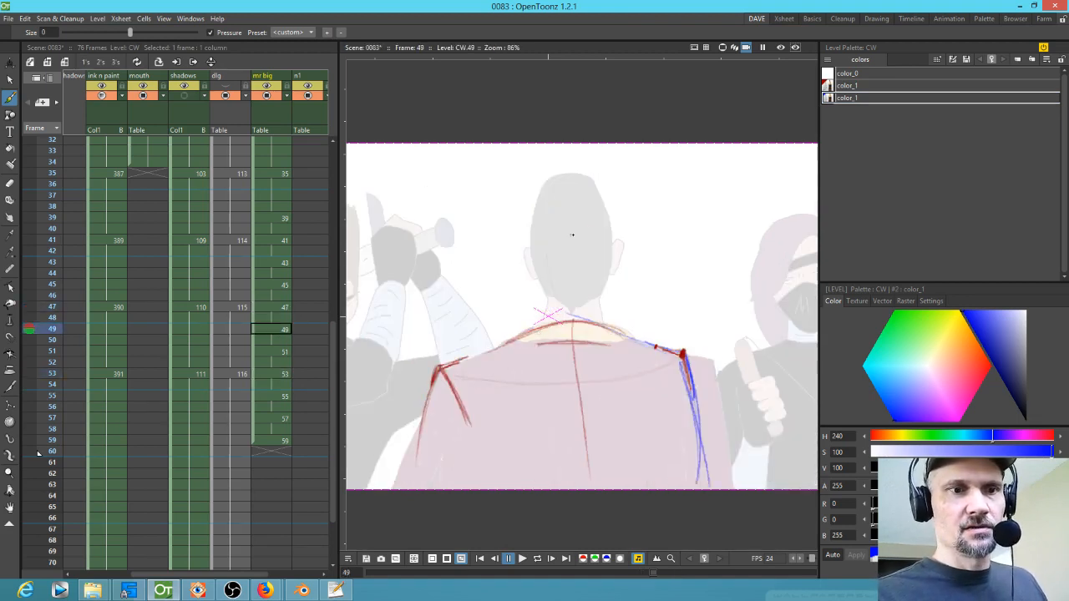
{"action": "key", "text": "Up"}
{"action": "key", "text": "Up"}
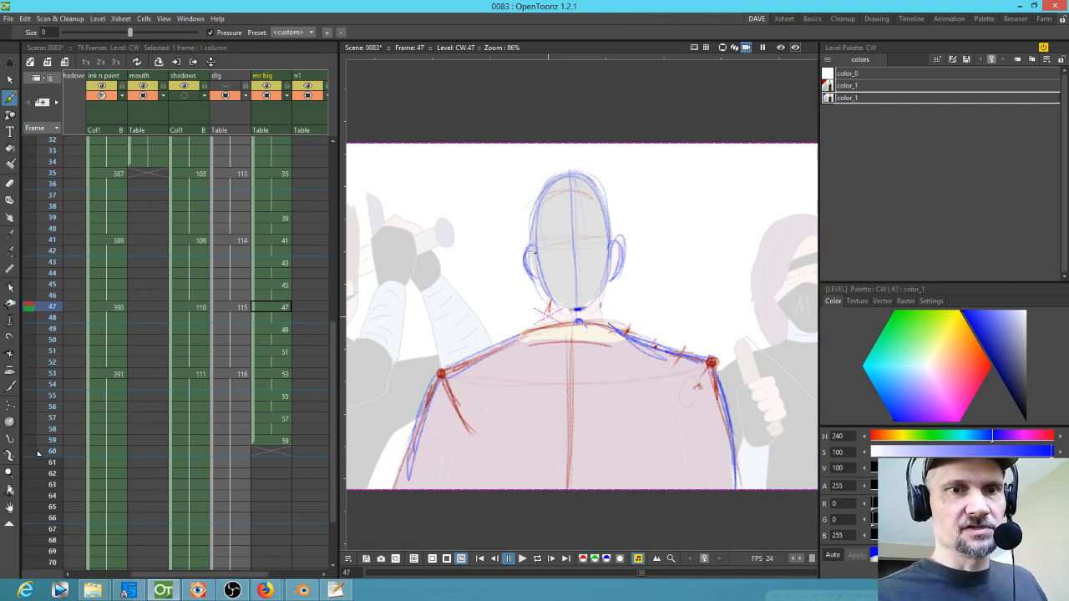
{"action": "key", "text": "Down"}
{"action": "key", "text": "Down"}
{"action": "key", "text": "Down"}
{"action": "key", "text": "Down"}
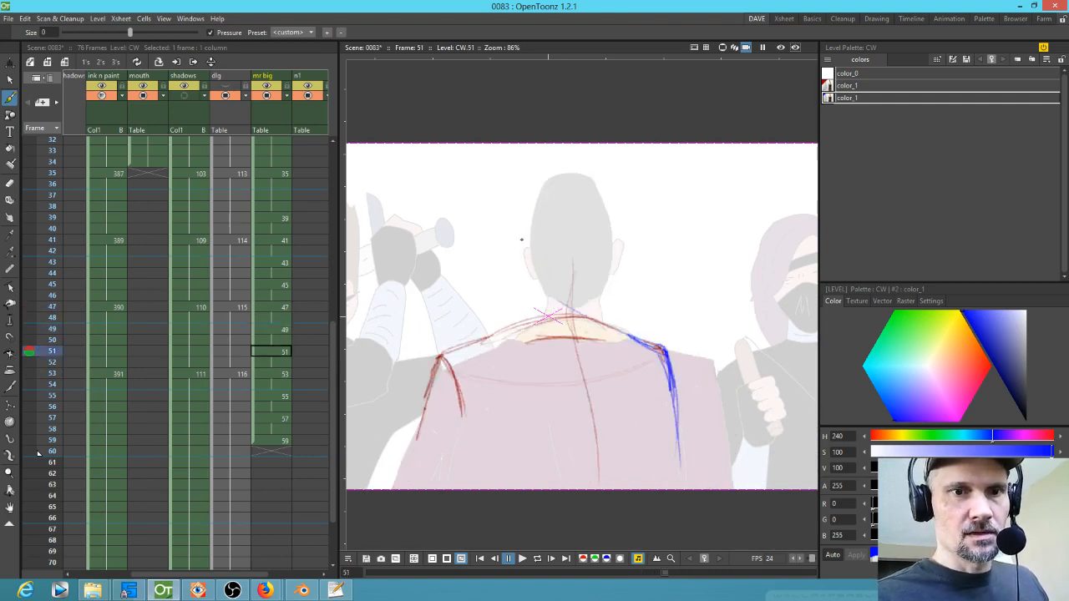
{"action": "key", "text": "Down"}
{"action": "key", "text": "Down"}
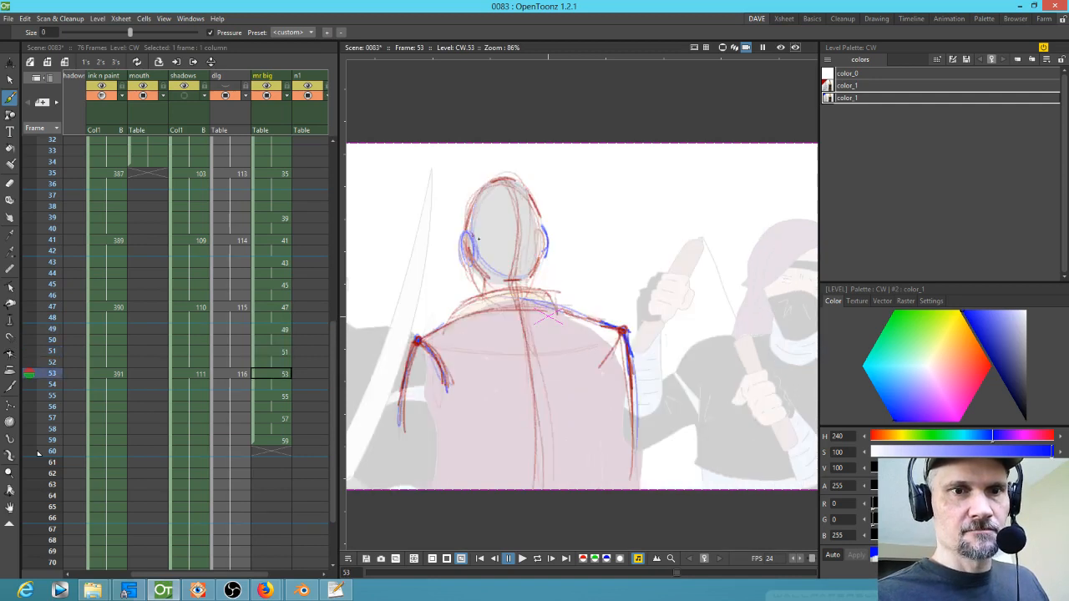
Step: Sketch a blue ear on the left side of the head on drawing 51
{"action": "key", "text": "Up"}
{"action": "key", "text": "Up"}
{"action": "left_click_drag", "start_coordinate": [513, 238], "coordinate": [518, 266]}
{"action": "left_click_drag", "start_coordinate": [519, 230], "coordinate": [523, 261]}
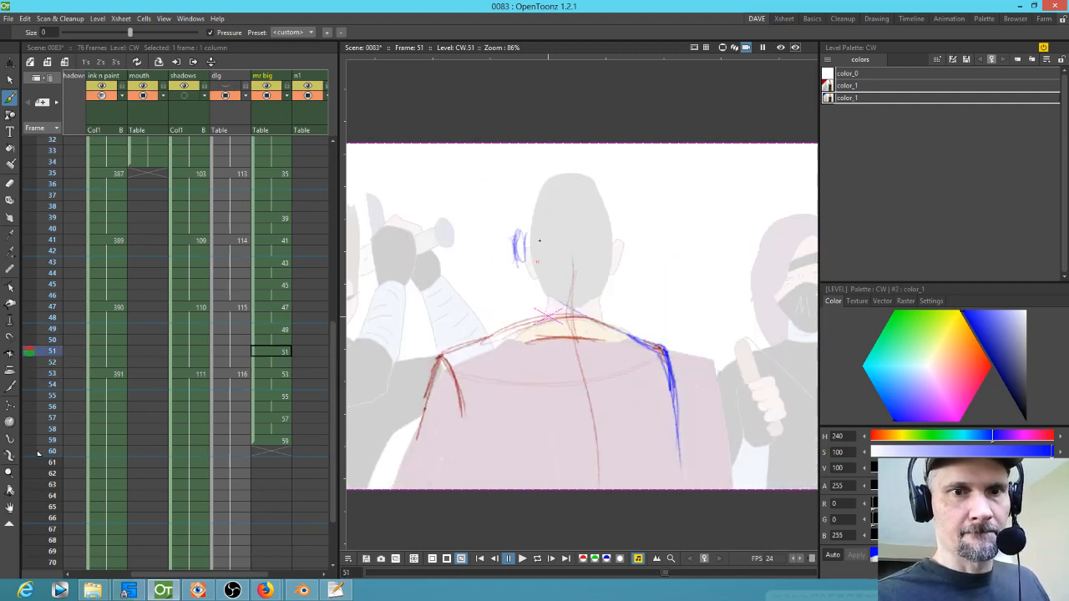
Step: Flip through drawings 47 to 51 to check the new ear's placement
{"action": "key", "text": "Up"}
{"action": "key", "text": "Up"}
{"action": "key", "text": "Up"}
{"action": "key", "text": "Up"}
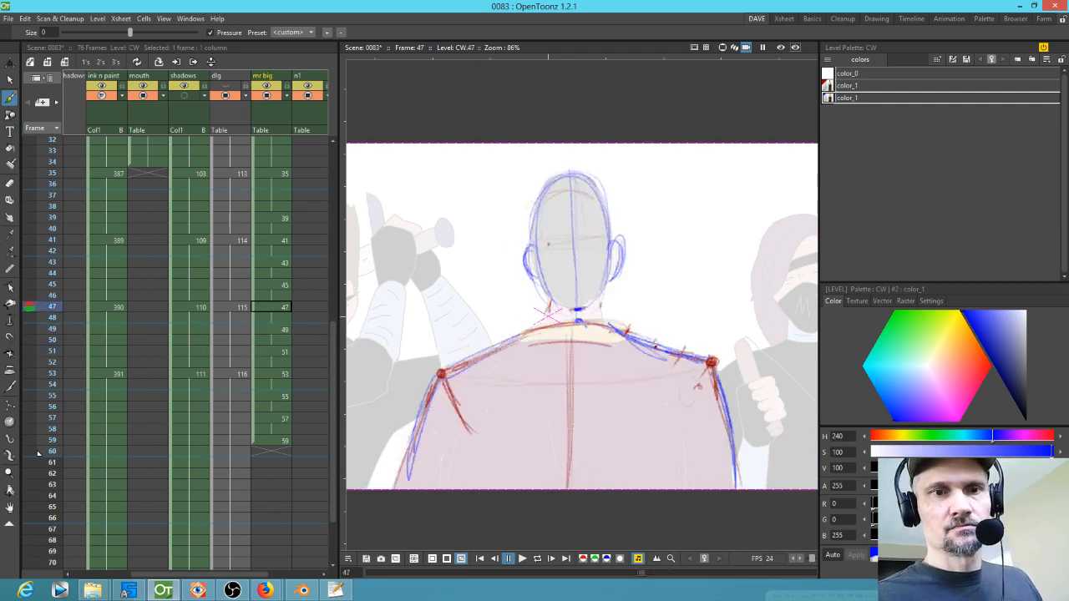
{"action": "key", "text": "Down"}
{"action": "key", "text": "Down"}
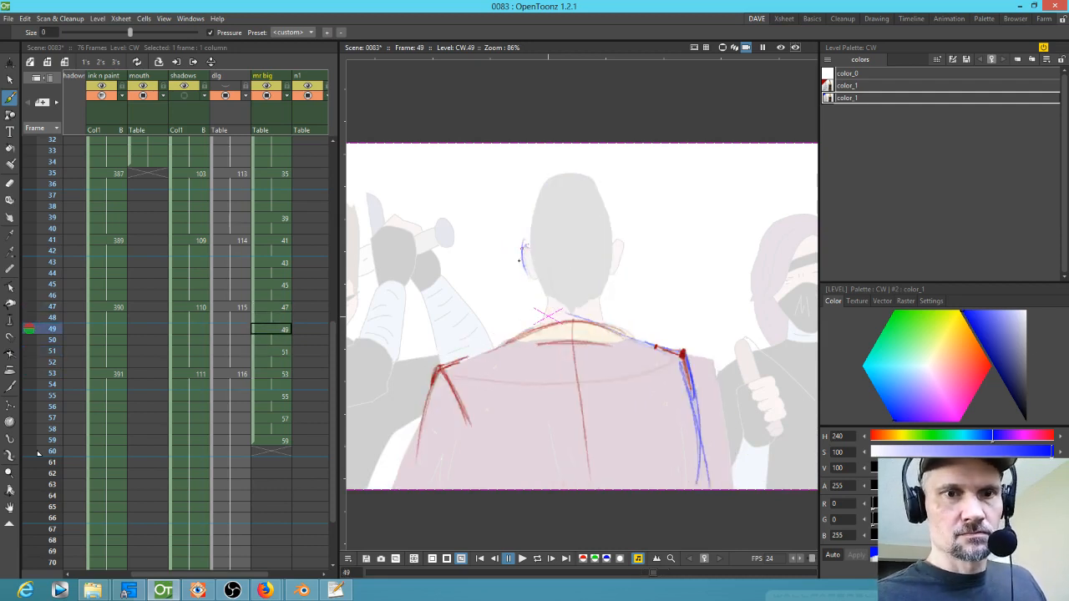
{"action": "key", "text": "Down"}
{"action": "key", "text": "Down"}
{"action": "key", "text": "Down"}
{"action": "key", "text": "Down"}
{"action": "key", "text": "Up"}
{"action": "key", "text": "Up"}
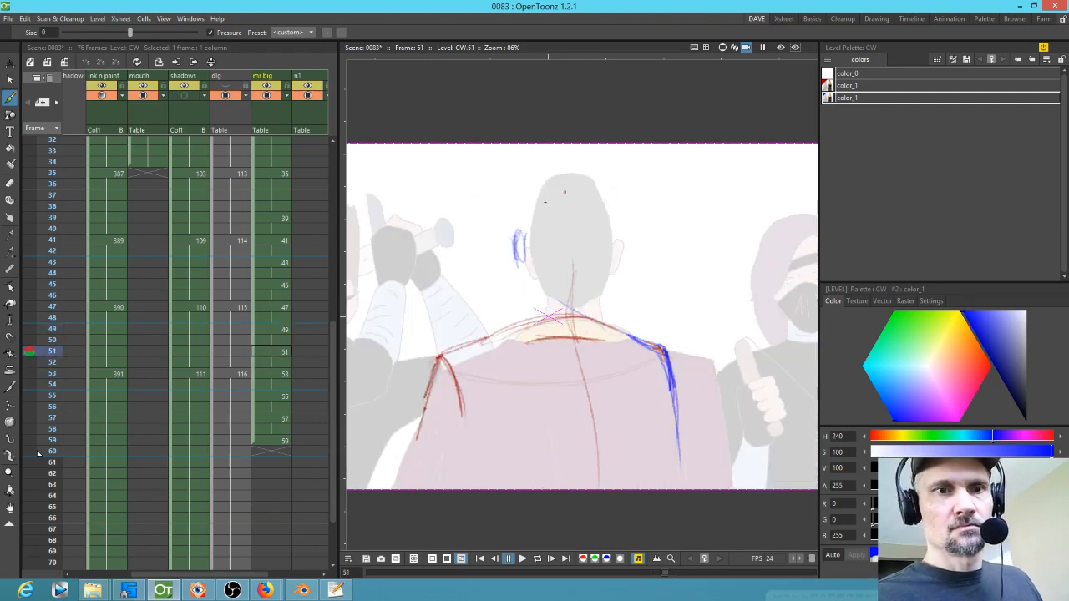
Step: Select and nudge the blue ear sketch into place on drawings 51 and 49
{"action": "key", "text": "s"}
{"action": "left_click_drag", "start_coordinate": [529, 217], "coordinate": [527, 219]}
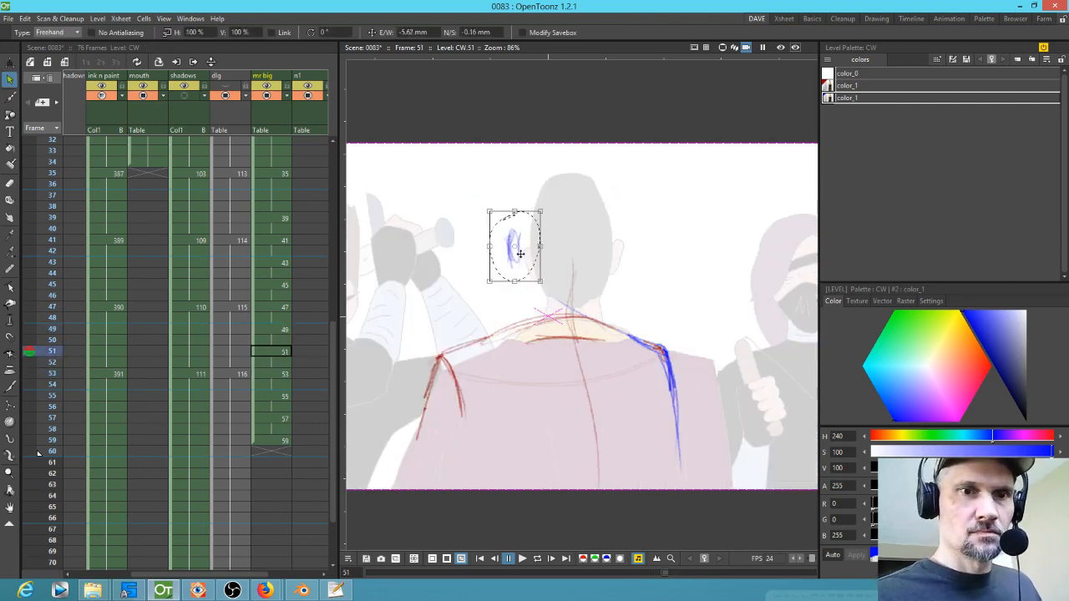
{"action": "key", "text": "Down"}
{"action": "key", "text": "Down"}
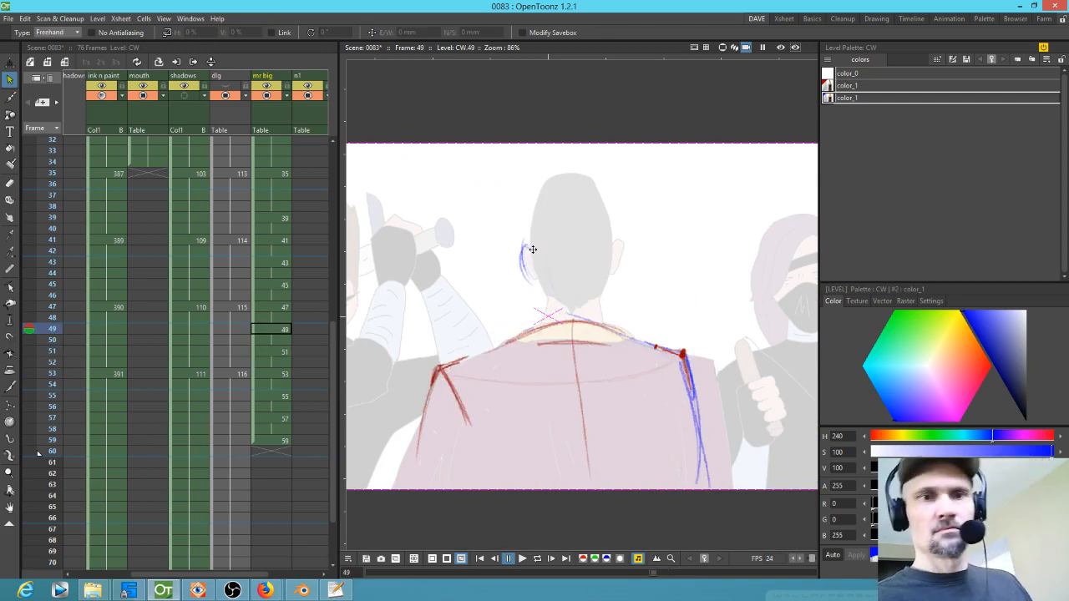
{"action": "key", "text": "Up"}
{"action": "key", "text": "Up"}
{"action": "key", "text": "Down"}
{"action": "key", "text": "Down"}
{"action": "key", "text": "Up"}
{"action": "key", "text": "Up"}
{"action": "key", "text": "Up"}
{"action": "key", "text": "Up"}
{"action": "key", "text": "Up"}
{"action": "key", "text": "Up"}
{"action": "key", "text": "Down"}
{"action": "key", "text": "Down"}
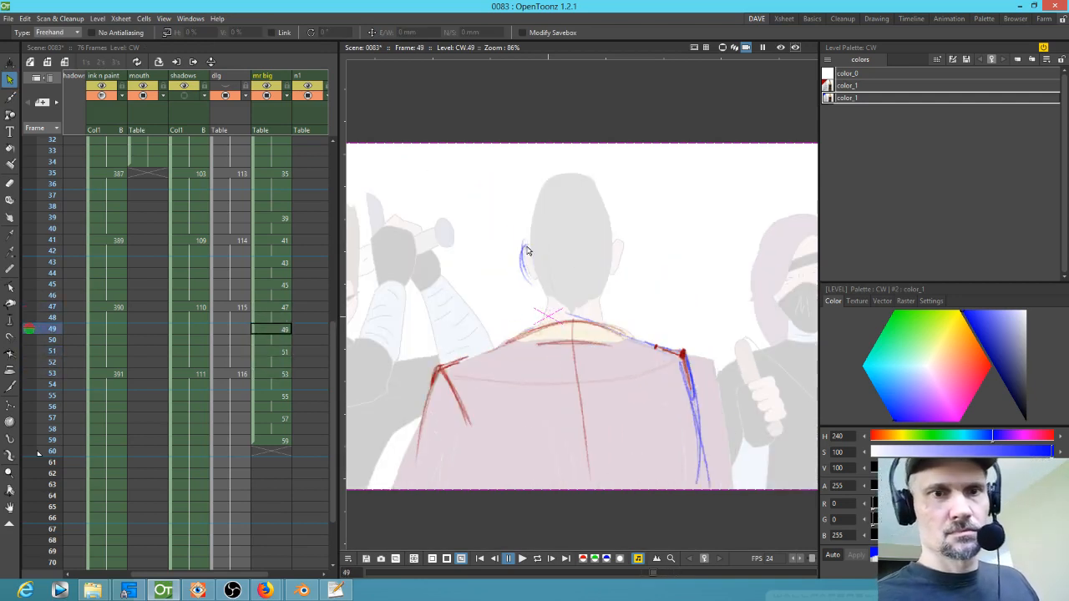
{"action": "left_click_drag", "start_coordinate": [529, 239], "coordinate": [530, 245]}
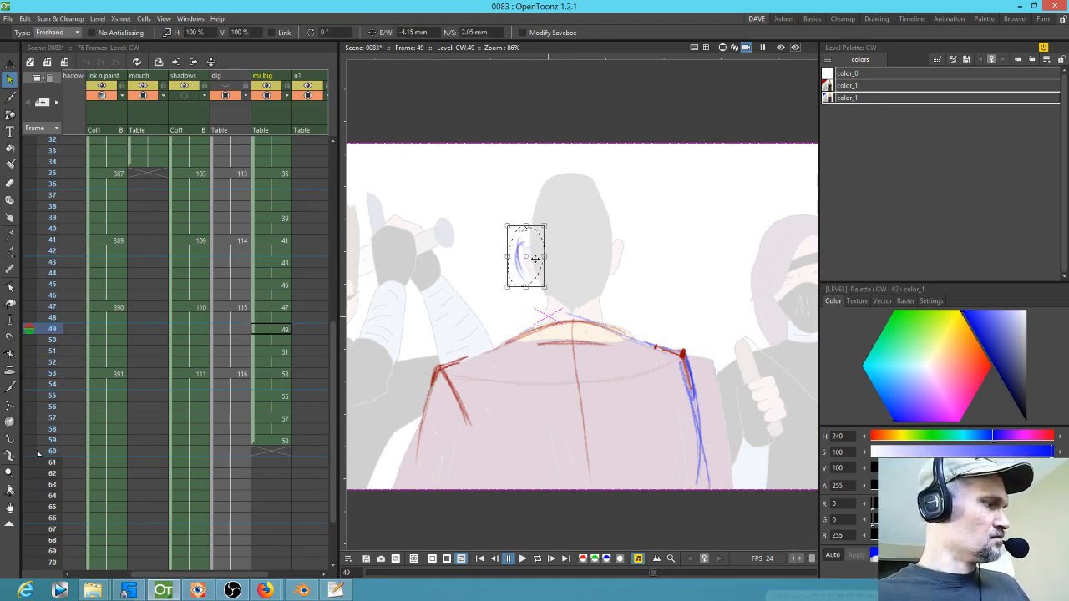
Step: Switch back to the brush and sketch a blue arc over the top of the head on drawing 49
{"action": "key", "text": "b"}
{"action": "key", "text": "Up"}
{"action": "key", "text": "Up"}
{"action": "key", "text": "Up"}
{"action": "key", "text": "Up"}
{"action": "key", "text": "Down"}
{"action": "key", "text": "Down"}
Step: Flip through drawings 47 to 53 to compare the blue head construction
{"action": "key", "text": "Up"}
{"action": "key", "text": "Up"}
{"action": "key", "text": "Down"}
{"action": "key", "text": "Down"}
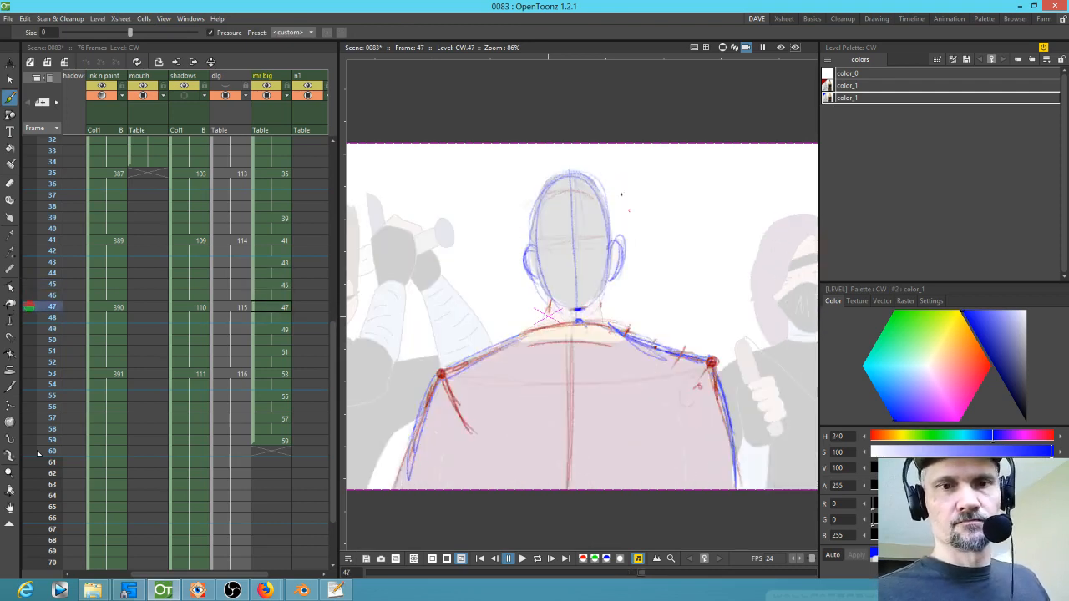
{"action": "key", "text": "Down"}
{"action": "key", "text": "Down"}
{"action": "mouse_move", "coordinate": [524, 207]}
{"action": "left_mouse_down"}
{"action": "mouse_move", "coordinate": [558, 174]}
{"action": "mouse_move", "coordinate": [588, 199]}
{"action": "left_mouse_up"}
{"action": "key", "text": "Up"}
{"action": "key", "text": "Up"}
{"action": "key", "text": "Down"}
{"action": "key", "text": "Down"}
{"action": "key", "text": "Down"}
{"action": "key", "text": "Down"}
{"action": "key", "text": "Down"}
{"action": "key", "text": "Down"}
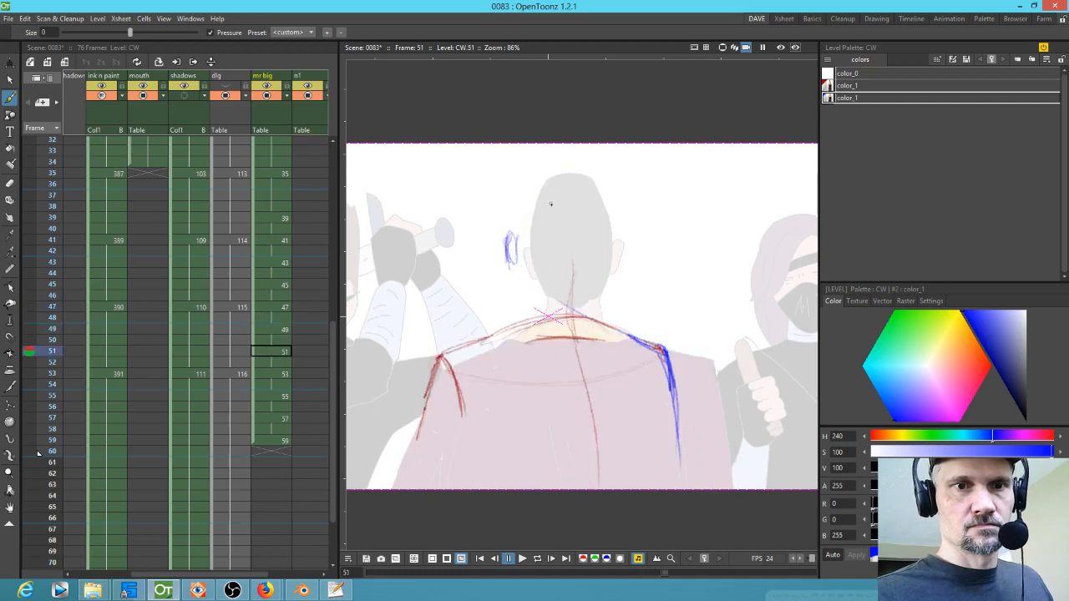
{"action": "key", "text": "Up"}
{"action": "key", "text": "Up"}
{"action": "key", "text": "Up"}
{"action": "key", "text": "Up"}
{"action": "key", "text": "Down"}
{"action": "key", "text": "Down"}
{"action": "key", "text": "Down"}
{"action": "key", "text": "Down"}
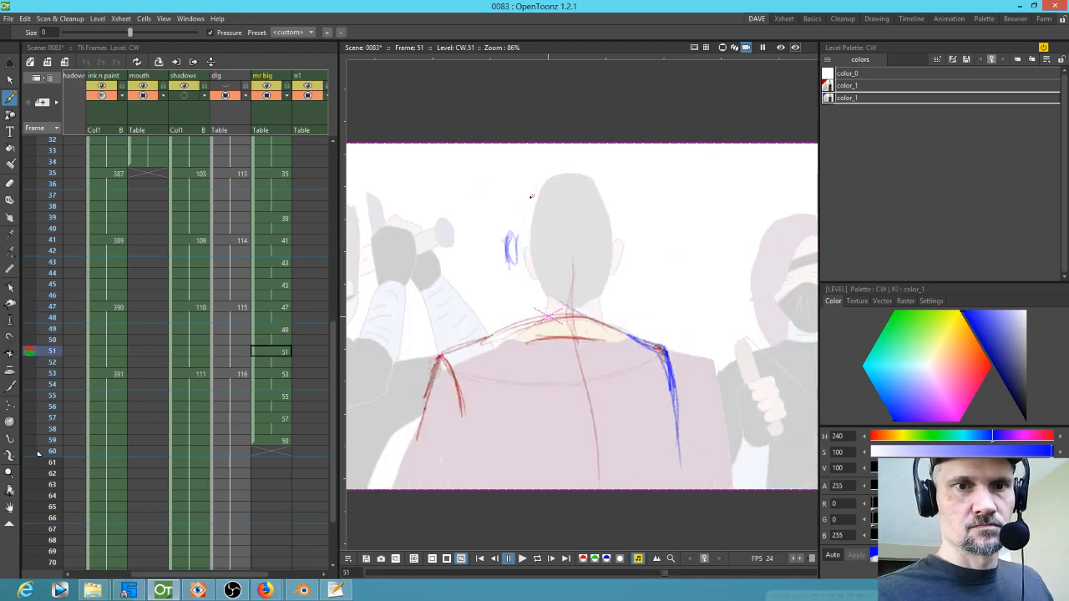
{"action": "key", "text": "Up"}
{"action": "key", "text": "Up"}
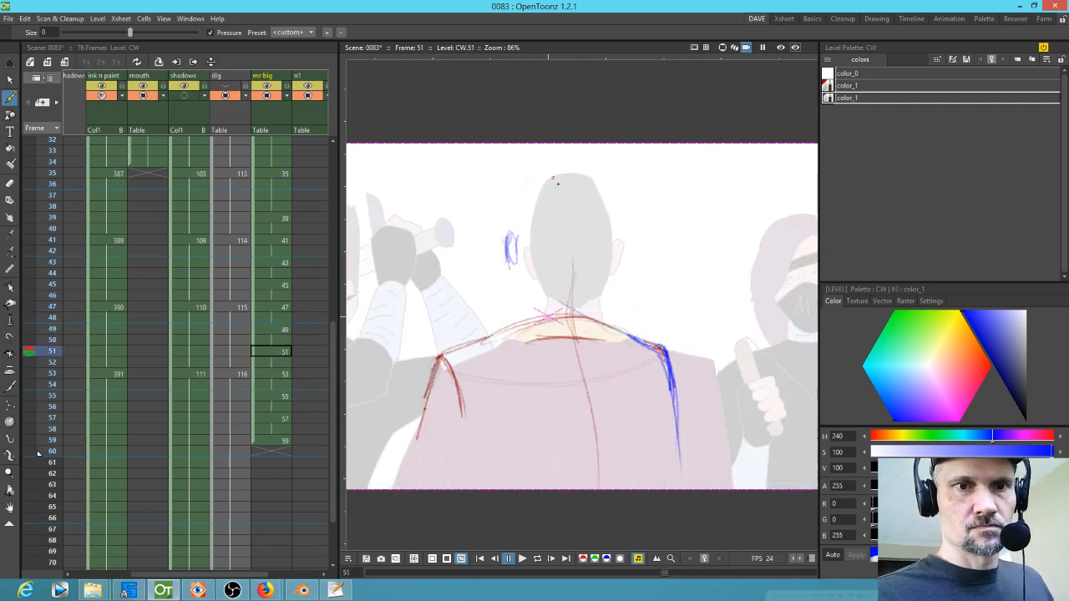
{"action": "key", "text": "Up"}
{"action": "key", "text": "Up"}
{"action": "key", "text": "Down"}
{"action": "key", "text": "Down"}
{"action": "key", "text": "Up"}
{"action": "key", "text": "Up"}
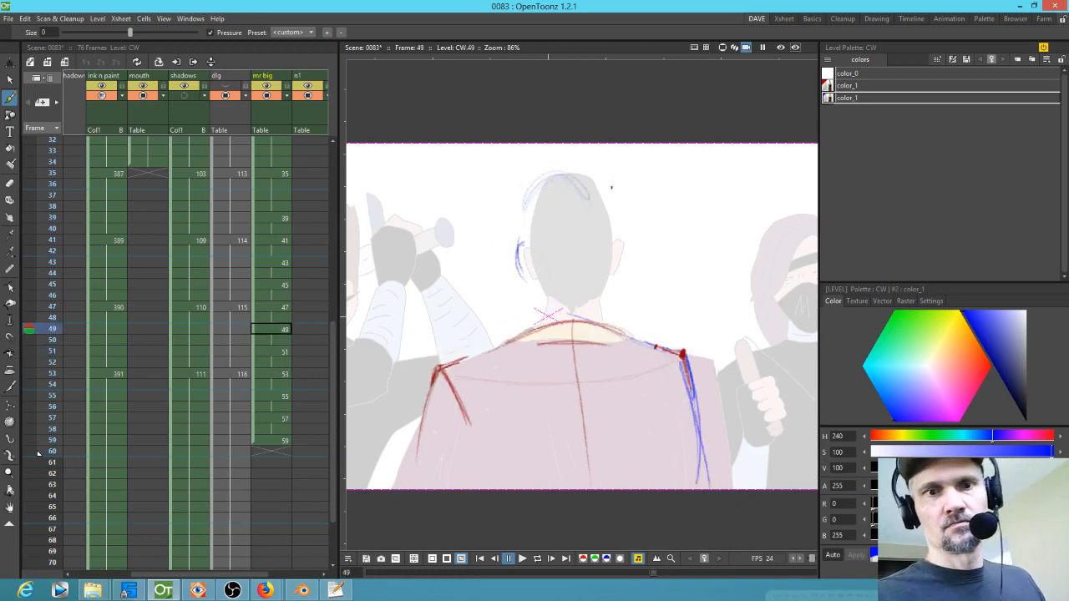
{"action": "key", "text": "Up"}
{"action": "key", "text": "Up"}
{"action": "key", "text": "Up"}
{"action": "key", "text": "Up"}
{"action": "key", "text": "Down"}
{"action": "key", "text": "Down"}
Step: Sketch a blue centre line down the head and neck on drawings 49 and 51
{"action": "left_click_drag", "start_coordinate": [565, 179], "coordinate": [577, 248]}
{"action": "key", "text": "Down"}
{"action": "key", "text": "Down"}
{"action": "left_click_drag", "start_coordinate": [545, 175], "coordinate": [573, 235]}
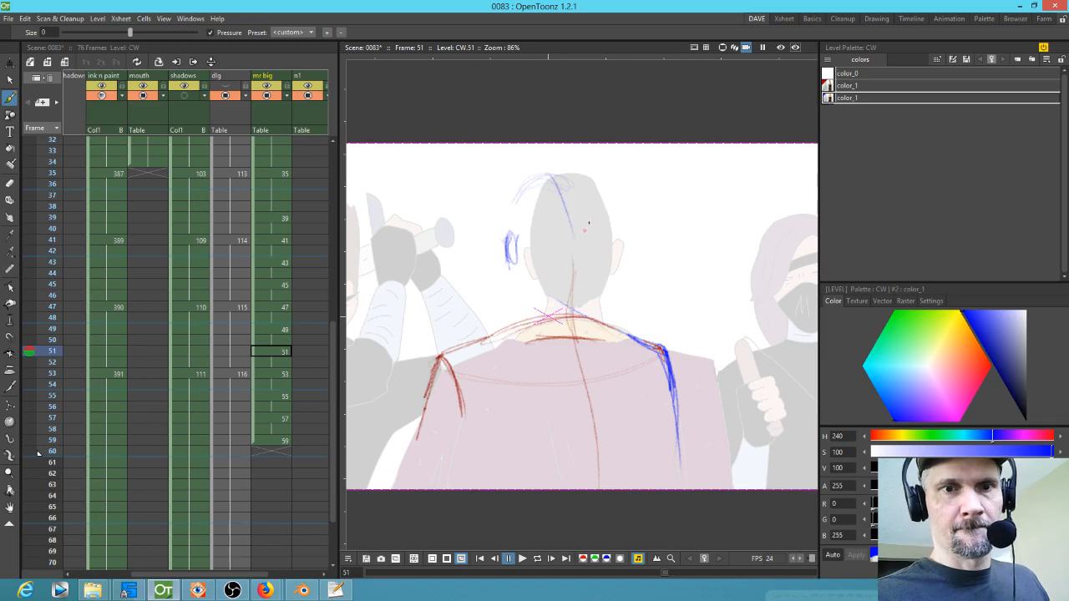
{"action": "key", "text": "Down"}
{"action": "key", "text": "Down"}
{"action": "key", "text": "Up"}
{"action": "key", "text": "Up"}
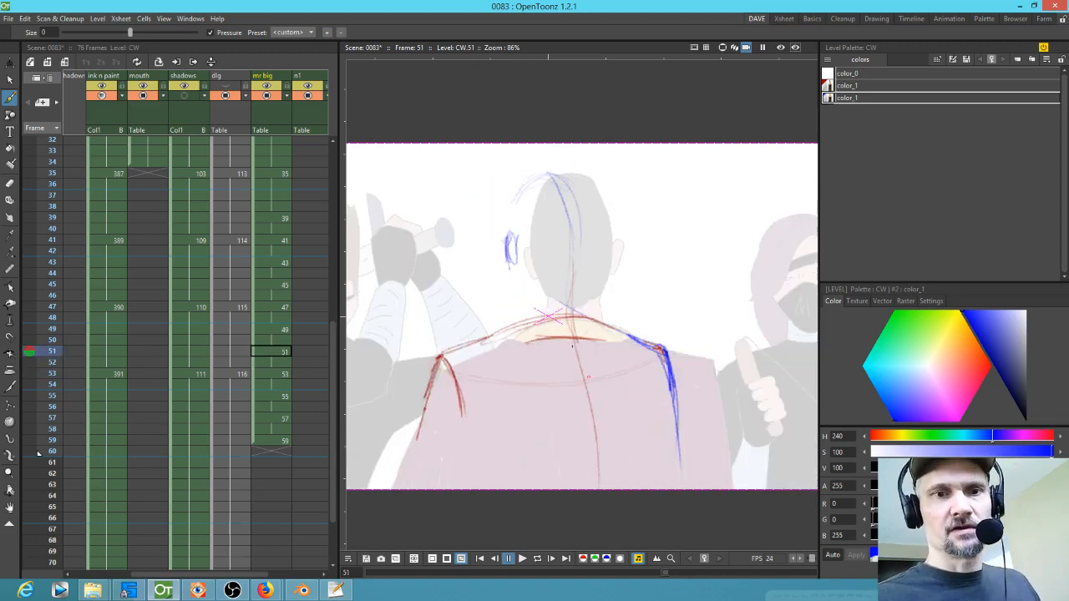
{"action": "key", "text": "Down"}
{"action": "key", "text": "Down"}
{"action": "key", "text": "Up"}
{"action": "key", "text": "Up"}
{"action": "key", "text": "Up"}
{"action": "key", "text": "Up"}
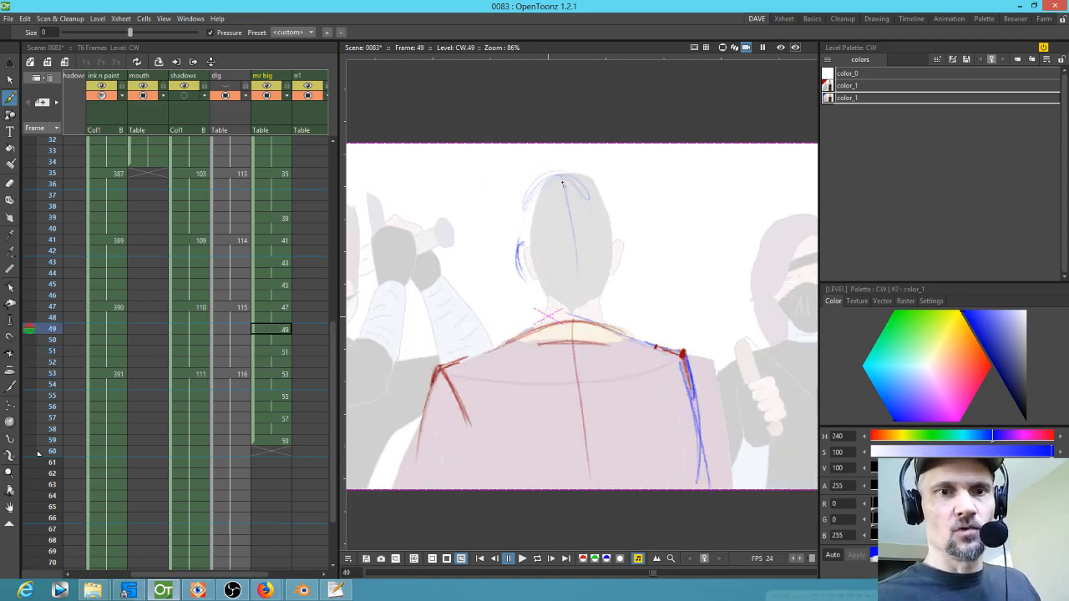
{"action": "left_click_drag", "start_coordinate": [573, 237], "coordinate": [571, 340]}
Step: Add further blue construction strokes down the head and body on drawings 47 and 45
{"action": "key", "text": "Down"}
{"action": "key", "text": "Down"}
{"action": "key", "text": "Up"}
{"action": "key", "text": "Up"}
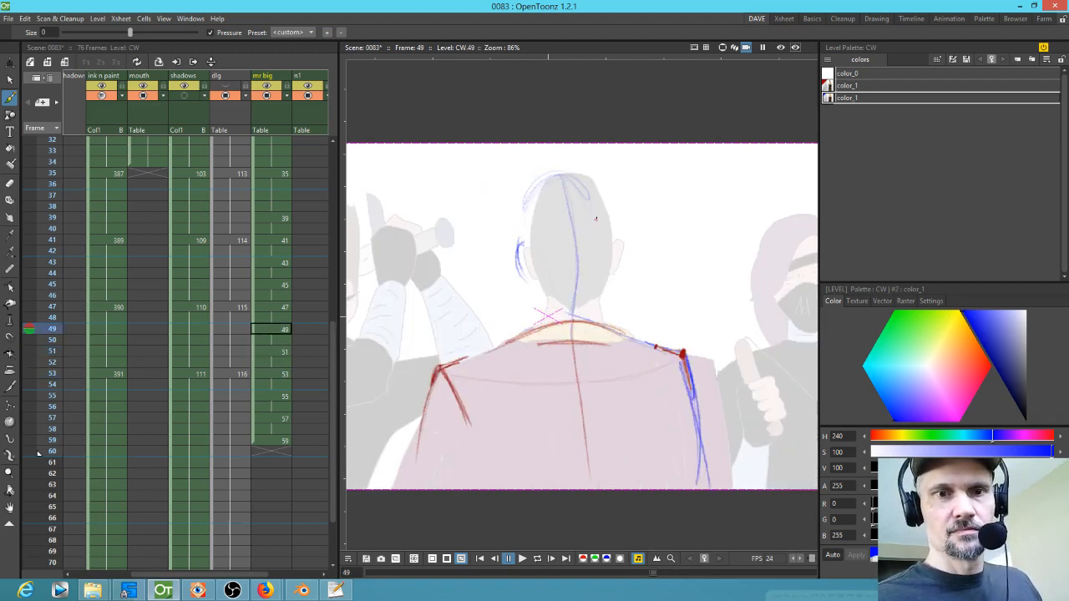
{"action": "key", "text": "Up"}
{"action": "key", "text": "Up"}
{"action": "left_click_drag", "start_coordinate": [572, 214], "coordinate": [574, 321]}
{"action": "key", "text": "Up"}
{"action": "key", "text": "Up"}
{"action": "left_click_drag", "start_coordinate": [576, 179], "coordinate": [555, 335]}
{"action": "left_click_drag", "start_coordinate": [546, 256], "coordinate": [542, 383]}
{"action": "left_click_drag", "start_coordinate": [556, 331], "coordinate": [526, 487]}
{"action": "left_click_drag", "start_coordinate": [553, 275], "coordinate": [535, 410]}
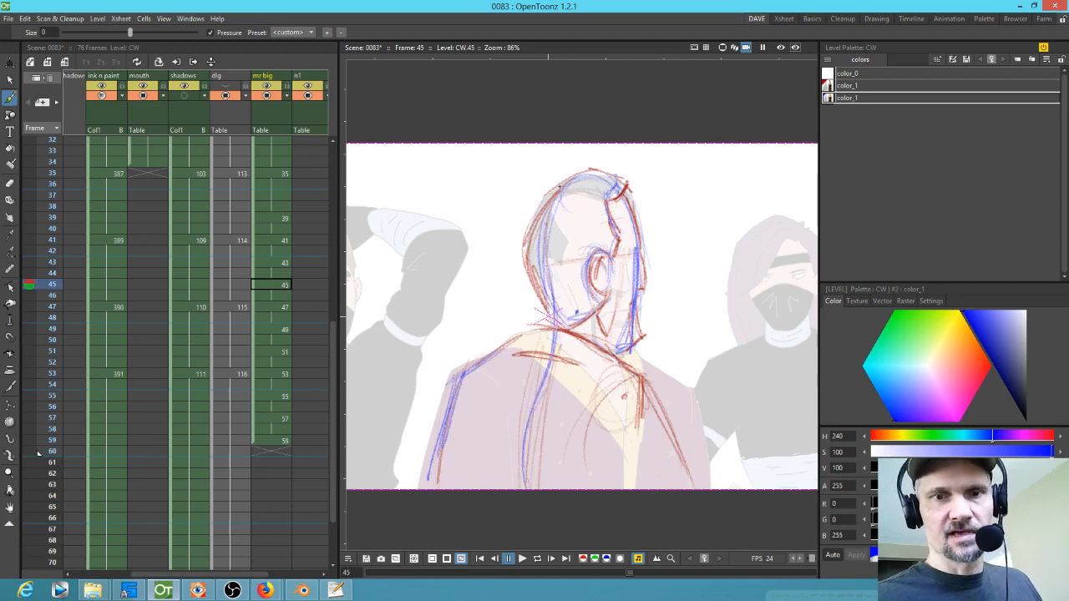
Step: Switch the brush to the red color style and save the scene
{"action": "left_click", "coordinate": [866, 77]}
{"action": "left_click", "coordinate": [859, 89]}
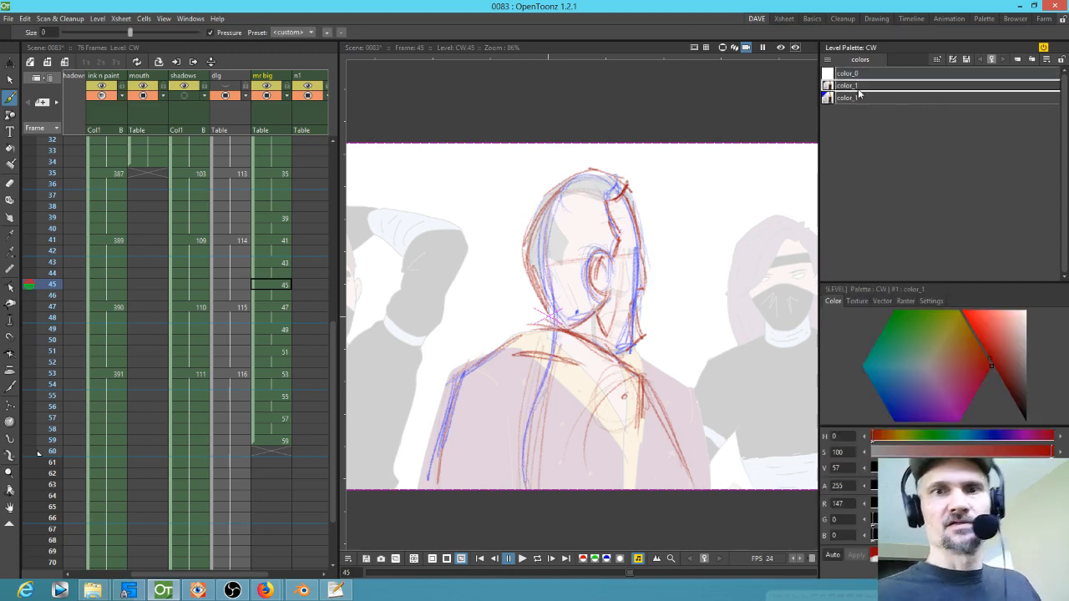
{"action": "left_click", "coordinate": [723, 398]}
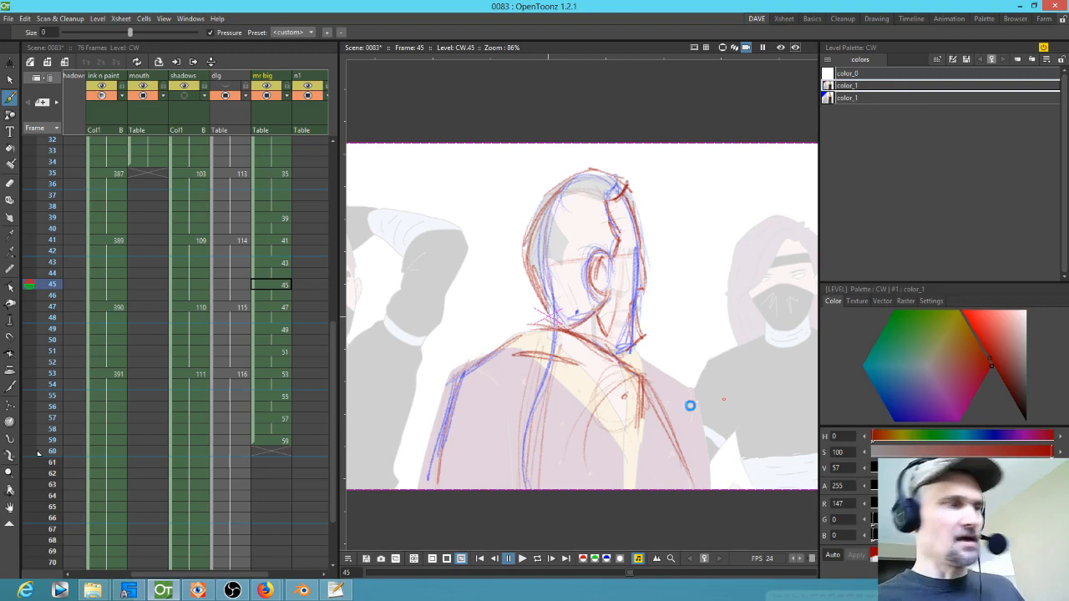
{"action": "key", "text": "ctrl+s"}
Step: Flip through the drawings and sketch a red contour along the left side of the head on drawing 49
{"action": "key", "text": "period"}
{"action": "key", "text": "period"}
{"action": "key", "text": "comma"}
{"action": "key", "text": "comma"}
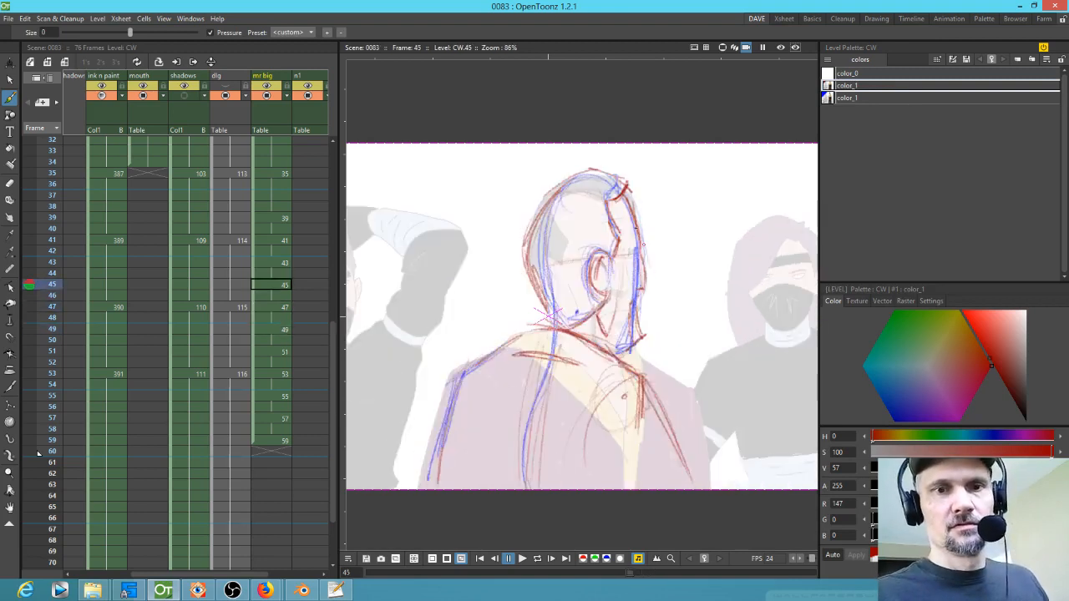
{"action": "key", "text": "period"}
{"action": "key", "text": "comma"}
{"action": "key", "text": "period"}
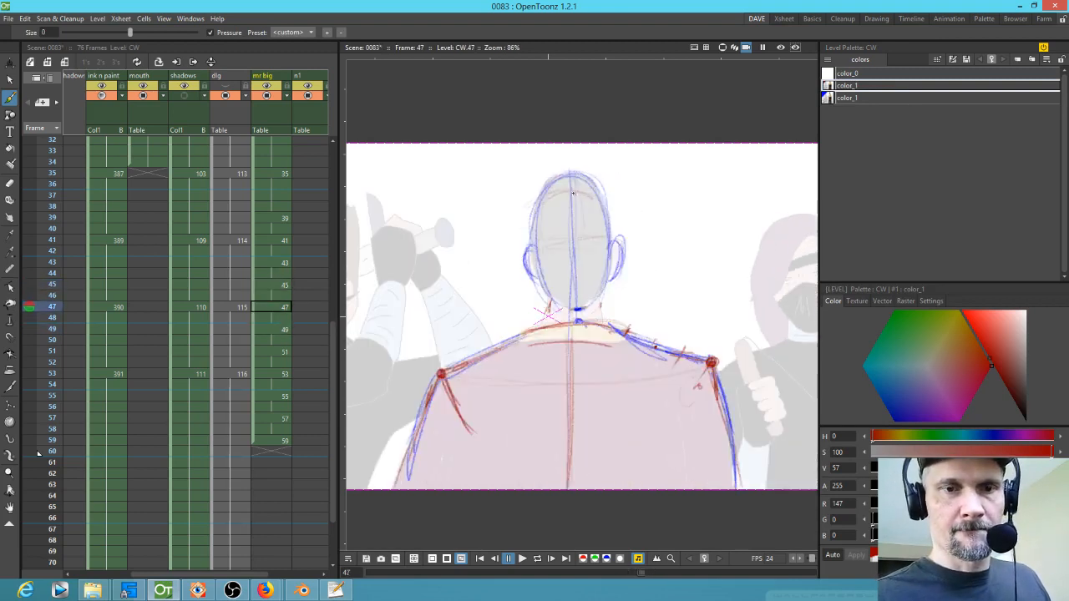
{"action": "key", "text": "period"}
{"action": "left_click_drag", "start_coordinate": [532, 200], "coordinate": [547, 305]}
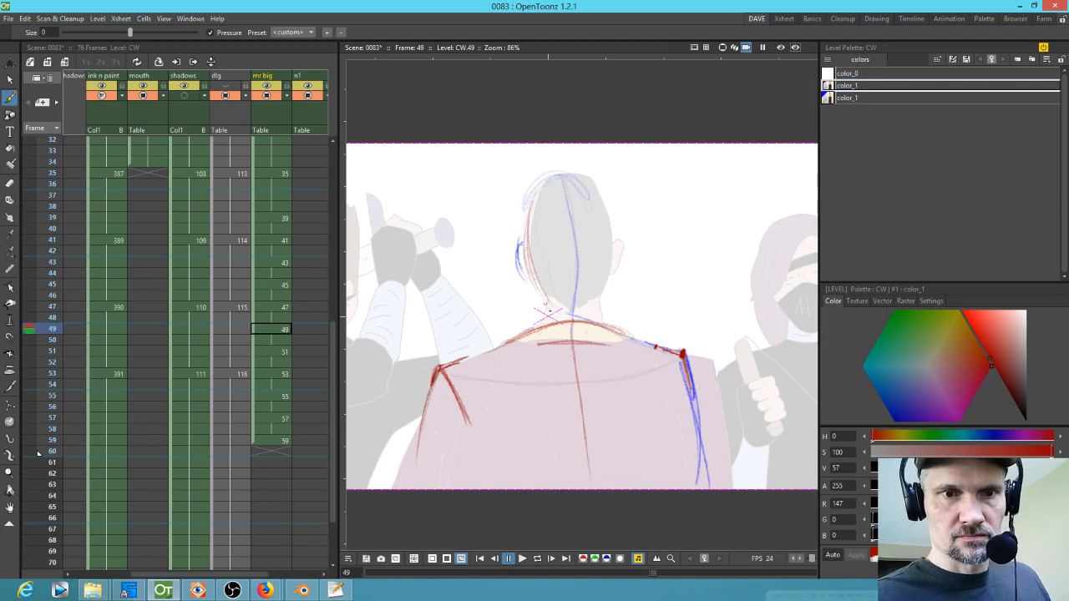
Step: Sketch red contour lines along both sides of the head on drawing 51
{"action": "key", "text": "period"}
{"action": "key", "text": "period"}
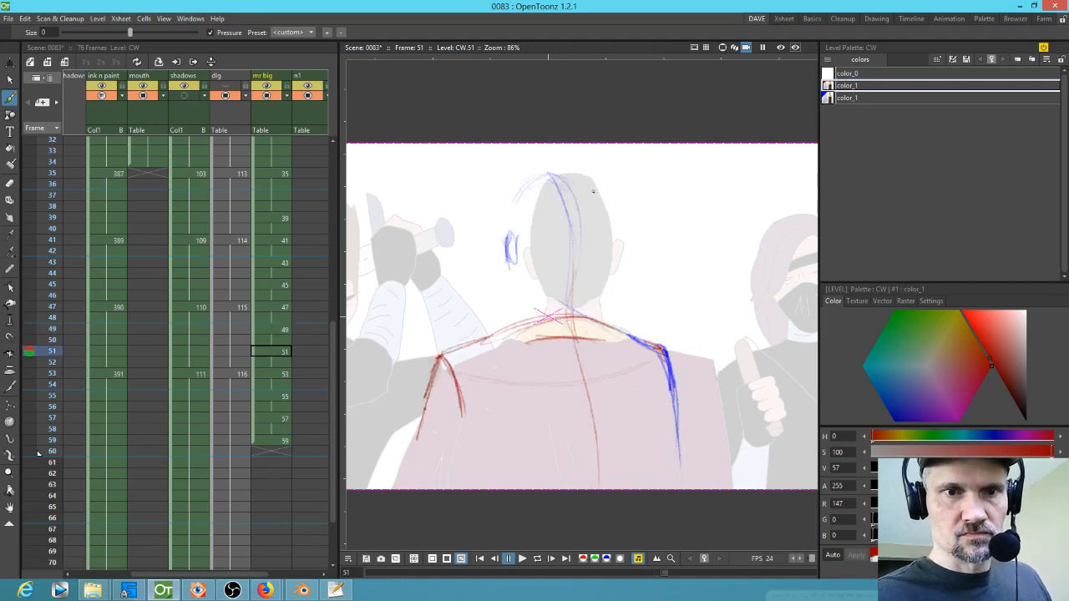
{"action": "mouse_move", "coordinate": [578, 188]}
{"action": "left_mouse_down"}
{"action": "mouse_move", "coordinate": [593, 284]}
{"action": "mouse_move", "coordinate": [591, 259]}
{"action": "left_mouse_up"}
{"action": "left_click_drag", "start_coordinate": [520, 204], "coordinate": [535, 302]}
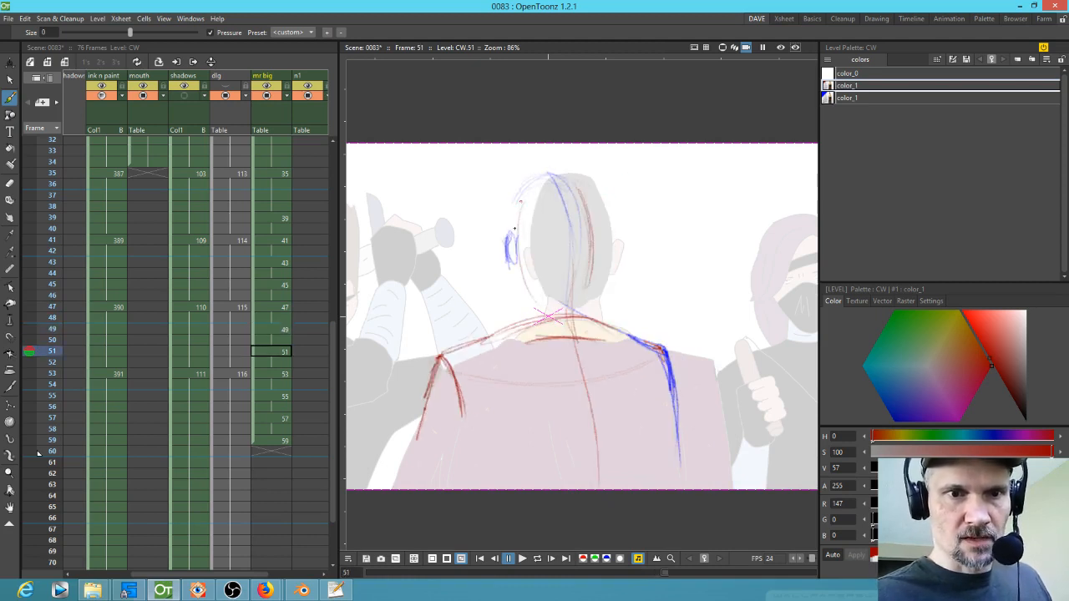
{"action": "mouse_move", "coordinate": [516, 215]}
{"action": "left_mouse_down"}
{"action": "mouse_move", "coordinate": [523, 305]}
{"action": "mouse_move", "coordinate": [538, 302]}
{"action": "left_mouse_up"}
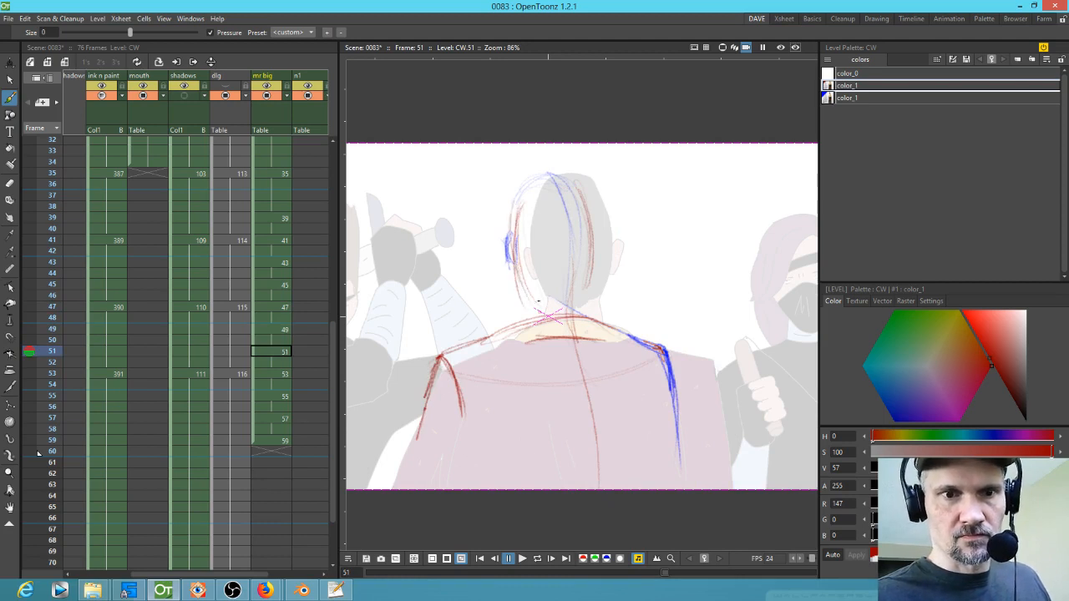
Step: Add a short red stroke on the right side of the head on drawing 51 and flip back to drawing 45
{"action": "key", "text": "period"}
{"action": "key", "text": "period"}
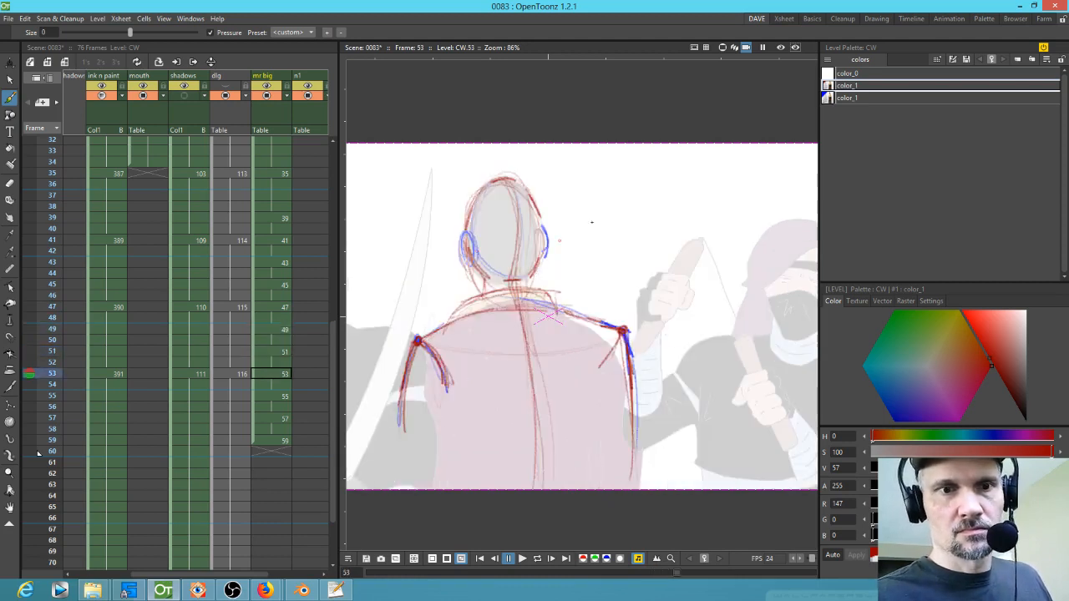
{"action": "key", "text": "comma"}
{"action": "key", "text": "comma"}
{"action": "left_click_drag", "start_coordinate": [598, 235], "coordinate": [597, 264]}
{"action": "key", "text": "period"}
{"action": "key", "text": "comma"}
{"action": "key", "text": "comma"}
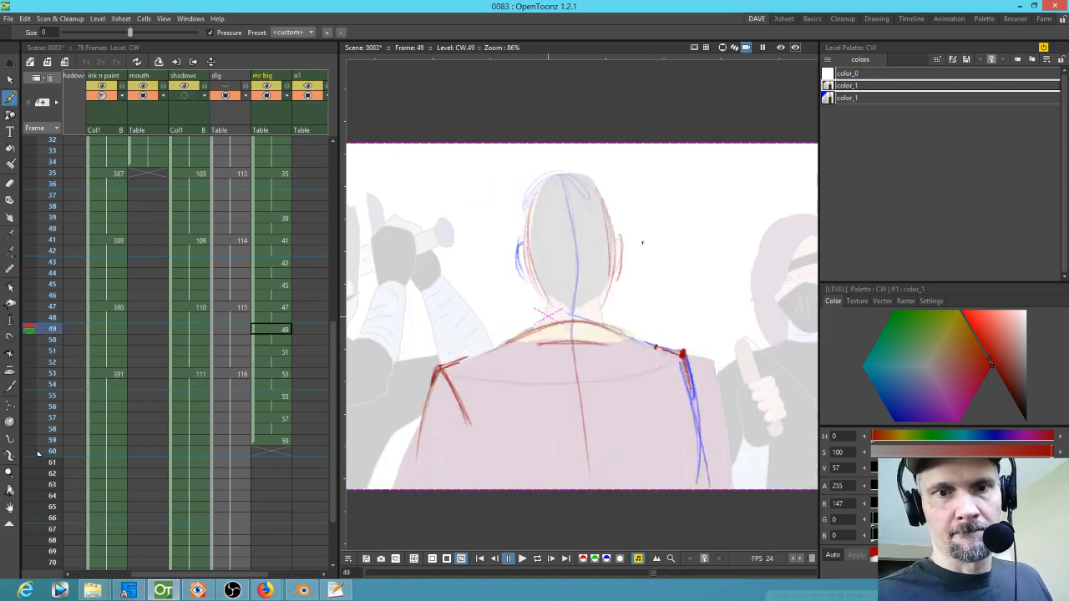
{"action": "key", "text": "comma"}
{"action": "key", "text": "comma"}
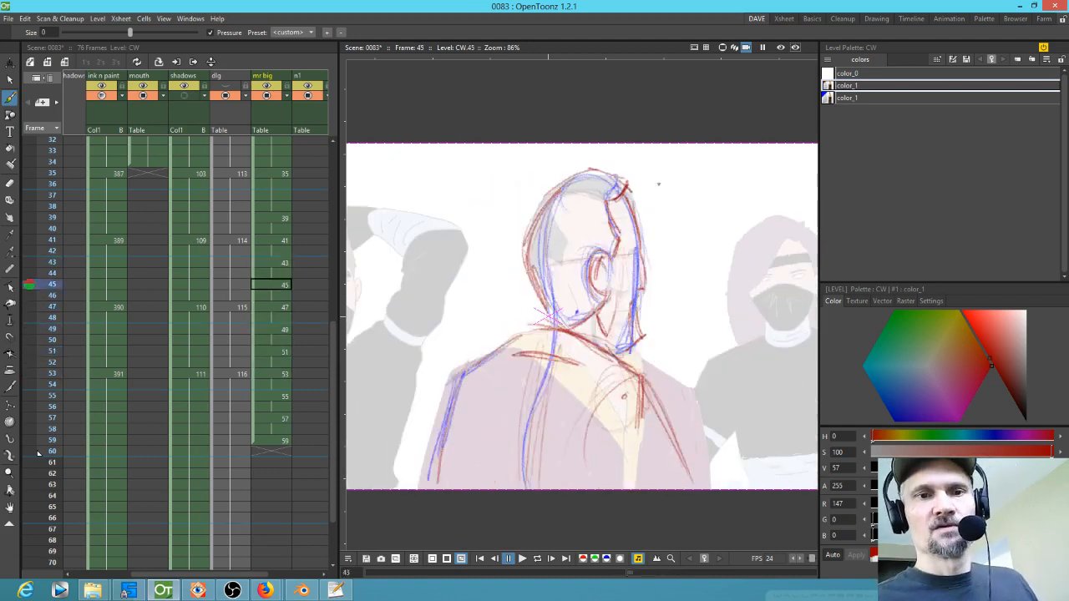
Step: Sketch red head contours, ear, jaw, neck and crown lines on drawing 47
{"action": "key", "text": "period"}
{"action": "left_click_drag", "start_coordinate": [542, 208], "coordinate": [539, 290]}
{"action": "mouse_move", "coordinate": [610, 214]}
{"action": "left_mouse_down"}
{"action": "mouse_move", "coordinate": [611, 280]}
{"action": "mouse_move", "coordinate": [619, 270]}
{"action": "left_mouse_up"}
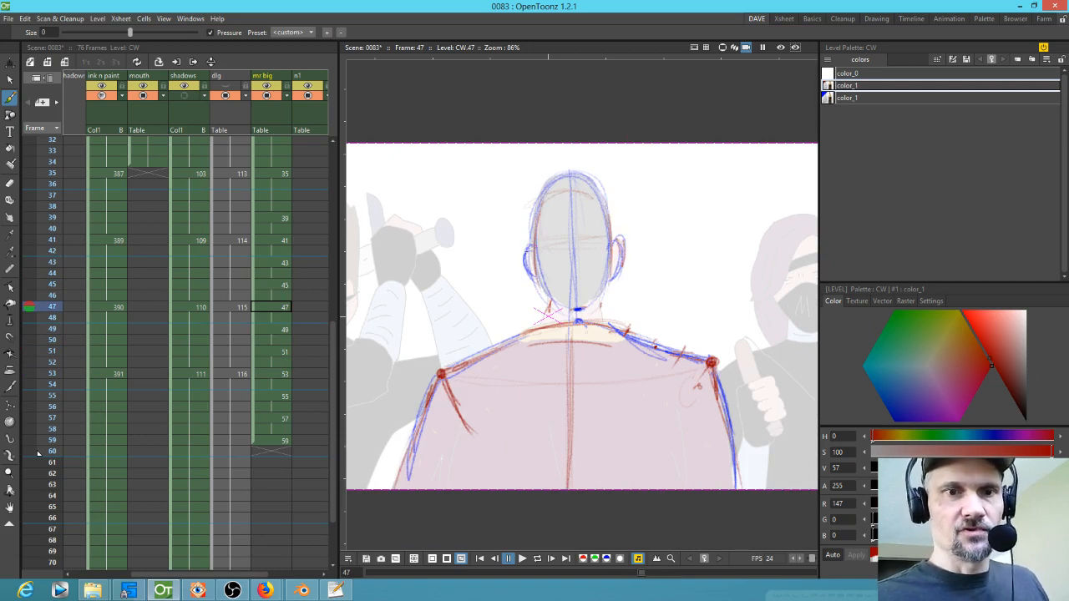
{"action": "left_click_drag", "start_coordinate": [529, 239], "coordinate": [526, 252]}
{"action": "left_click_drag", "start_coordinate": [563, 310], "coordinate": [595, 310]}
{"action": "left_click_drag", "start_coordinate": [612, 257], "coordinate": [601, 301]}
{"action": "left_click_drag", "start_coordinate": [552, 186], "coordinate": [588, 179]}
Step: Flip to drawing 45 and sketch a red line along the back of the head
{"action": "key", "text": "Up"}
{"action": "key", "text": "Up"}
{"action": "key", "text": "Down"}
{"action": "key", "text": "Down"}
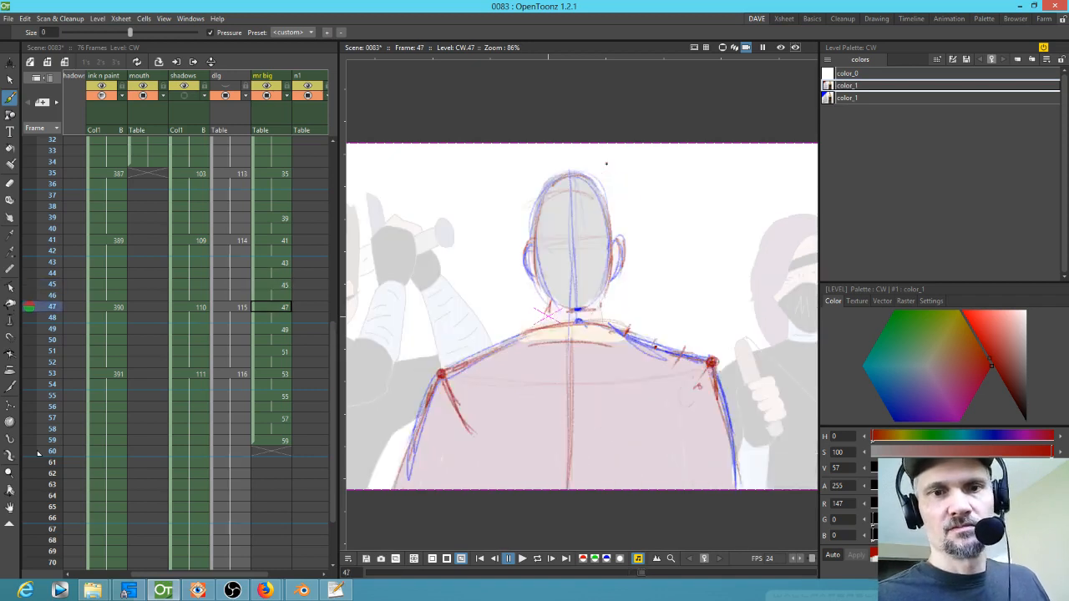
{"action": "key", "text": "Down"}
{"action": "key", "text": "Down"}
{"action": "key", "text": "Down"}
{"action": "key", "text": "Down"}
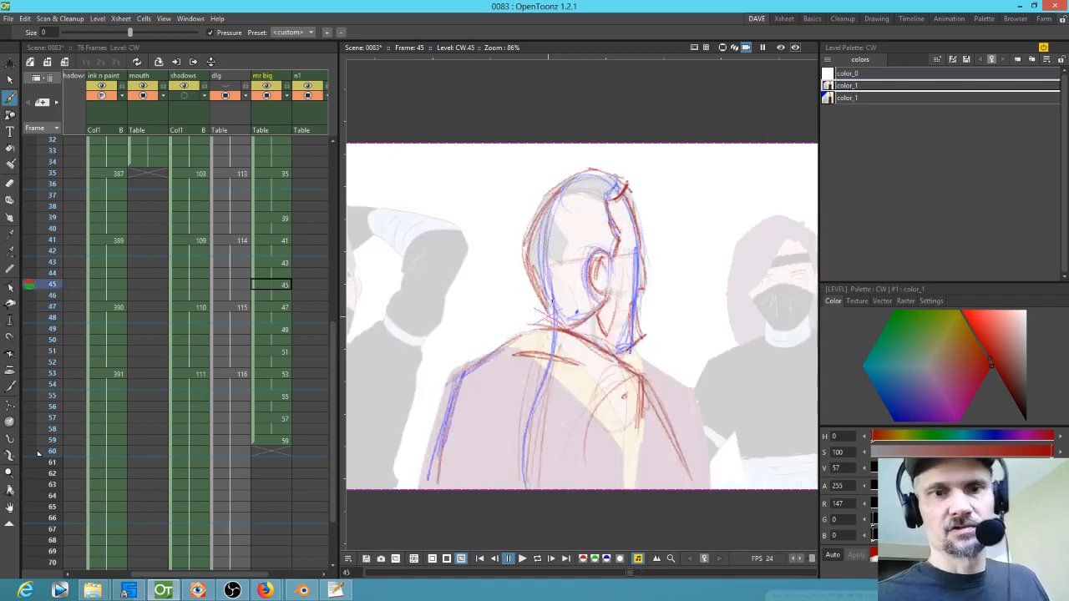
{"action": "mouse_move", "coordinate": [522, 192]}
{"action": "left_mouse_down"}
{"action": "mouse_move", "coordinate": [562, 177]}
{"action": "mouse_move", "coordinate": [512, 219]}
{"action": "mouse_move", "coordinate": [515, 205]}
{"action": "mouse_move", "coordinate": [511, 265]}
{"action": "mouse_move", "coordinate": [526, 288]}
{"action": "left_mouse_up"}
Step: Add a short red jaw stroke while flipping between drawings 45 and 51
{"action": "key", "text": "period"}
{"action": "key", "text": "comma"}
{"action": "key", "text": "comma"}
{"action": "key", "text": "period"}
{"action": "left_click_drag", "start_coordinate": [592, 274], "coordinate": [585, 297]}
{"action": "key", "text": "comma"}
{"action": "key", "text": "period"}
{"action": "key", "text": "comma"}
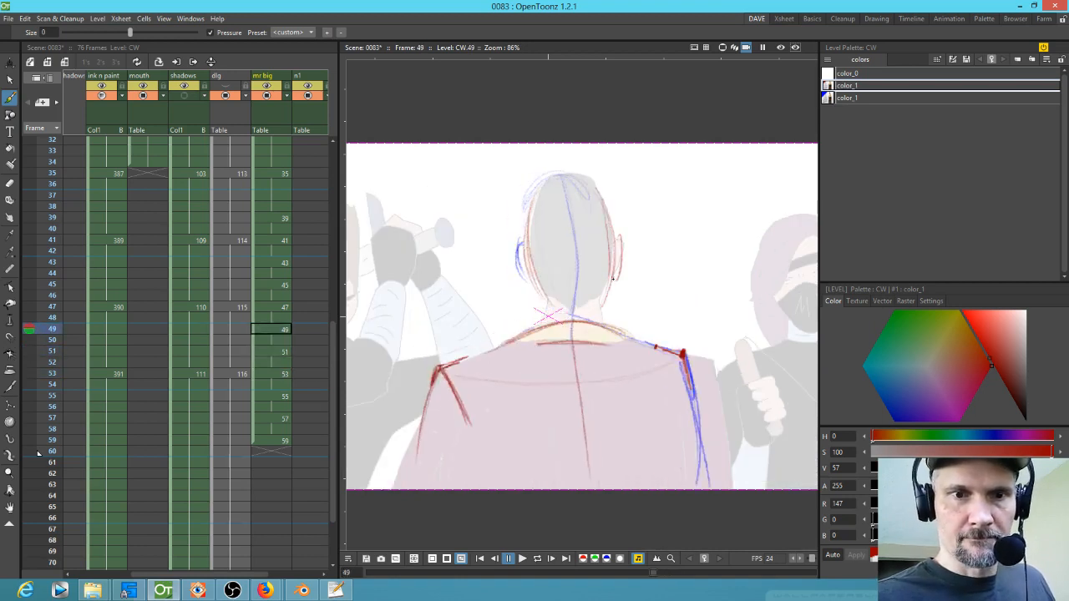
{"action": "key", "text": "period"}
{"action": "key", "text": "comma"}
{"action": "key", "text": "period"}
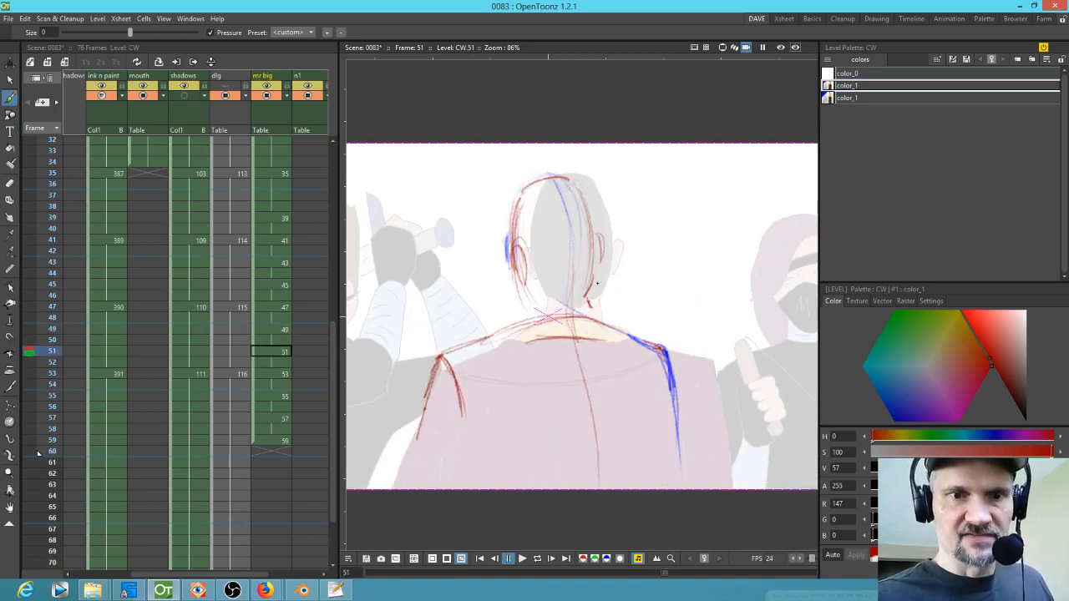
Step: Sketch red jaw and neck strokes on drawing 49
{"action": "key", "text": "comma"}
{"action": "key", "text": "period"}
{"action": "key", "text": "comma"}
{"action": "left_click_drag", "start_coordinate": [612, 269], "coordinate": [603, 298]}
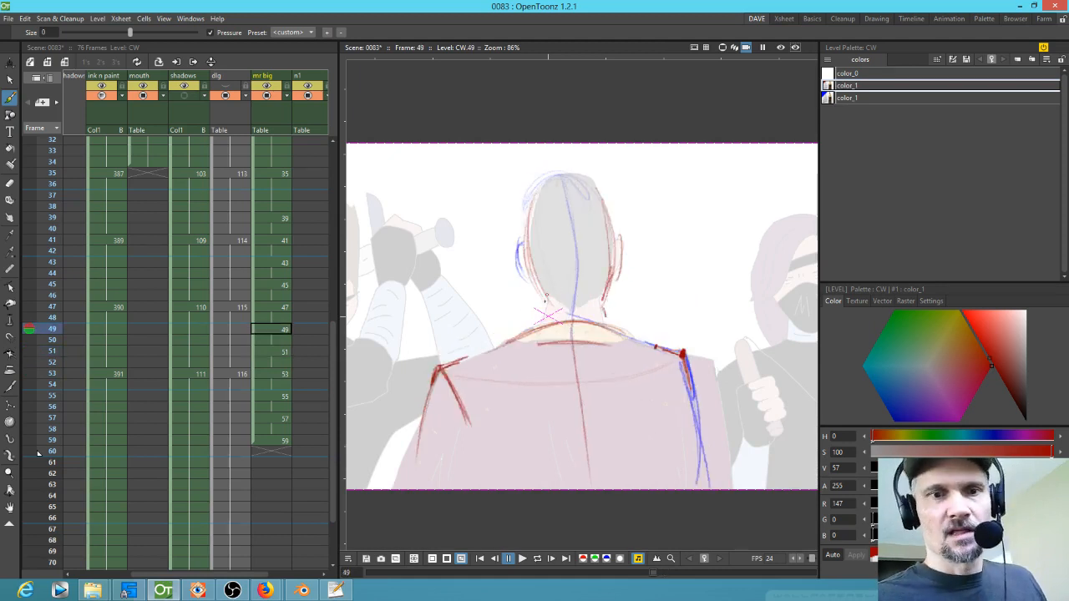
{"action": "left_click_drag", "start_coordinate": [550, 305], "coordinate": [546, 318]}
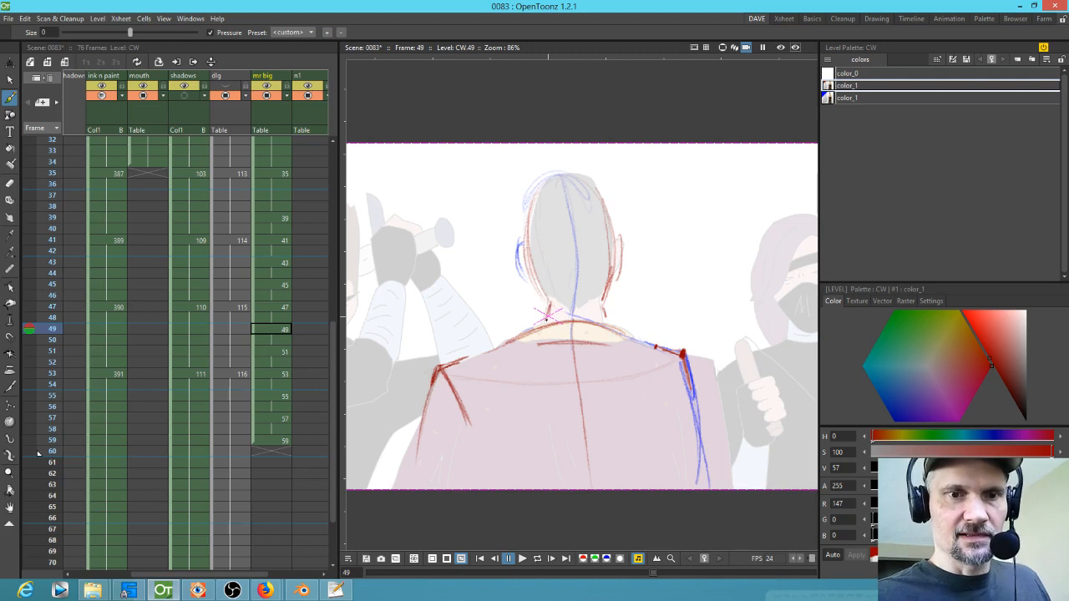
Step: Add a red neck stroke on drawing 51 and flip back to drawing 47
{"action": "key", "text": "comma"}
{"action": "key", "text": "period"}
{"action": "key", "text": "period"}
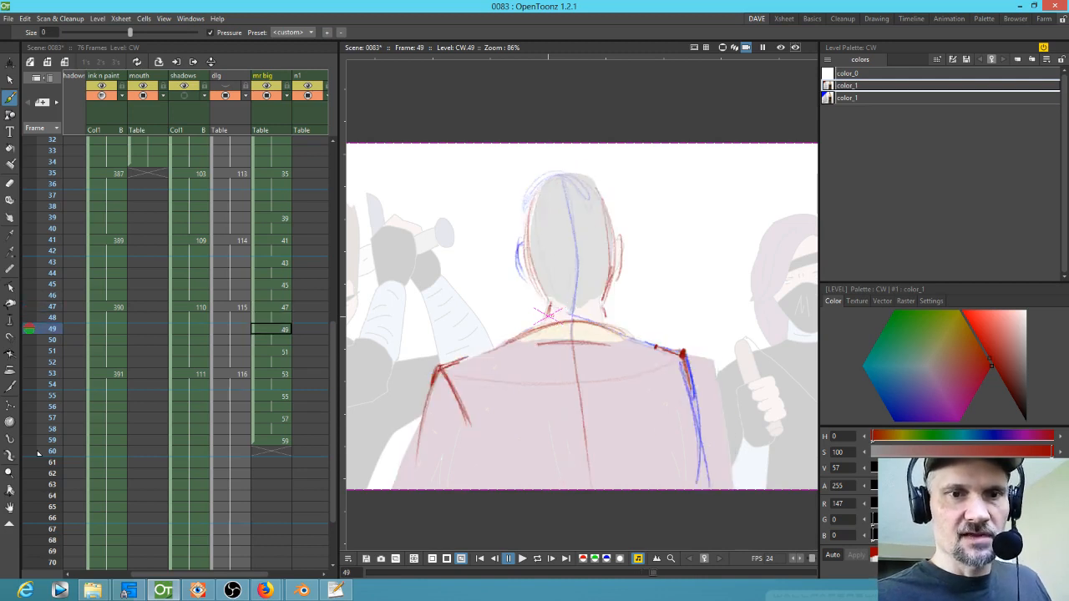
{"action": "left_click_drag", "start_coordinate": [537, 304], "coordinate": [538, 316]}
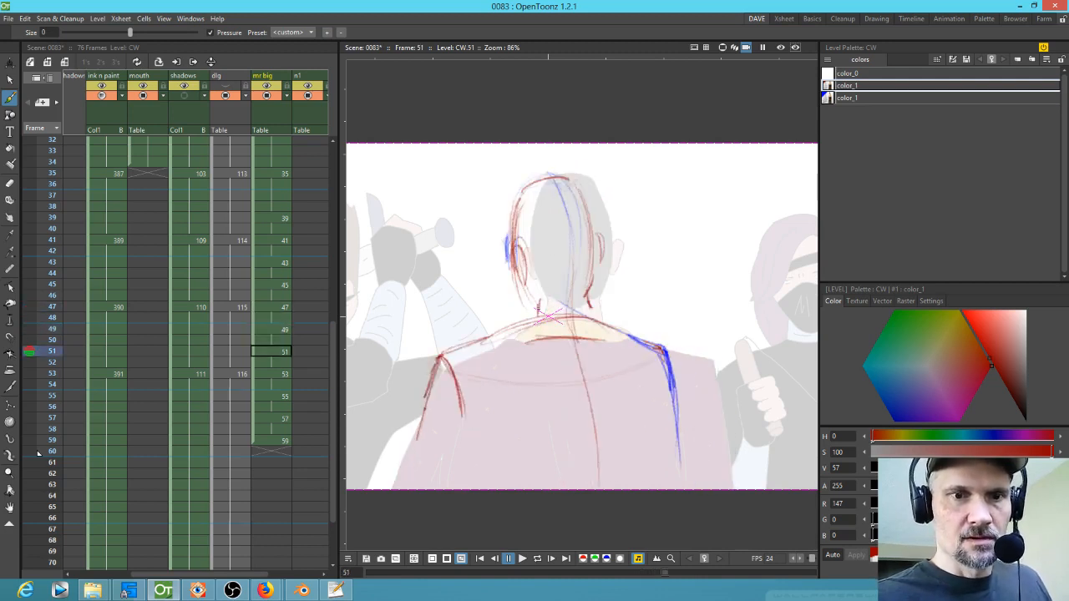
{"action": "key", "text": "period"}
{"action": "key", "text": "comma"}
{"action": "key", "text": "comma"}
{"action": "key", "text": "comma"}
{"action": "key", "text": "comma"}
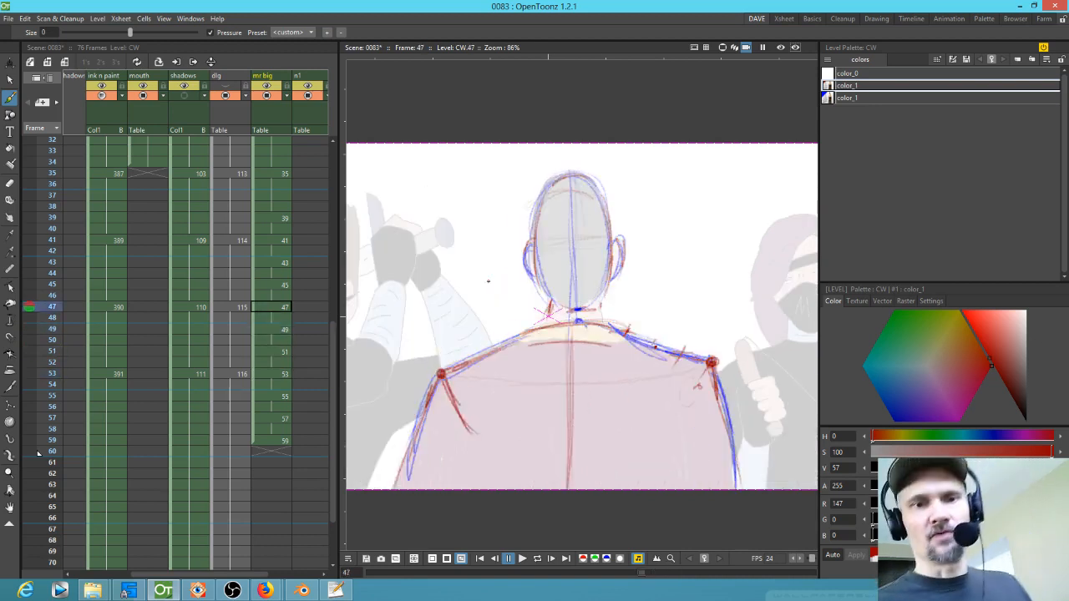
Step: Flip back and forth between drawings 47, 49 and 51 to compare the rough head and shoulder sketches
{"action": "key", "text": "period"}
{"action": "key", "text": "period"}
{"action": "key", "text": "period"}
{"action": "key", "text": "period"}
{"action": "key", "text": "comma"}
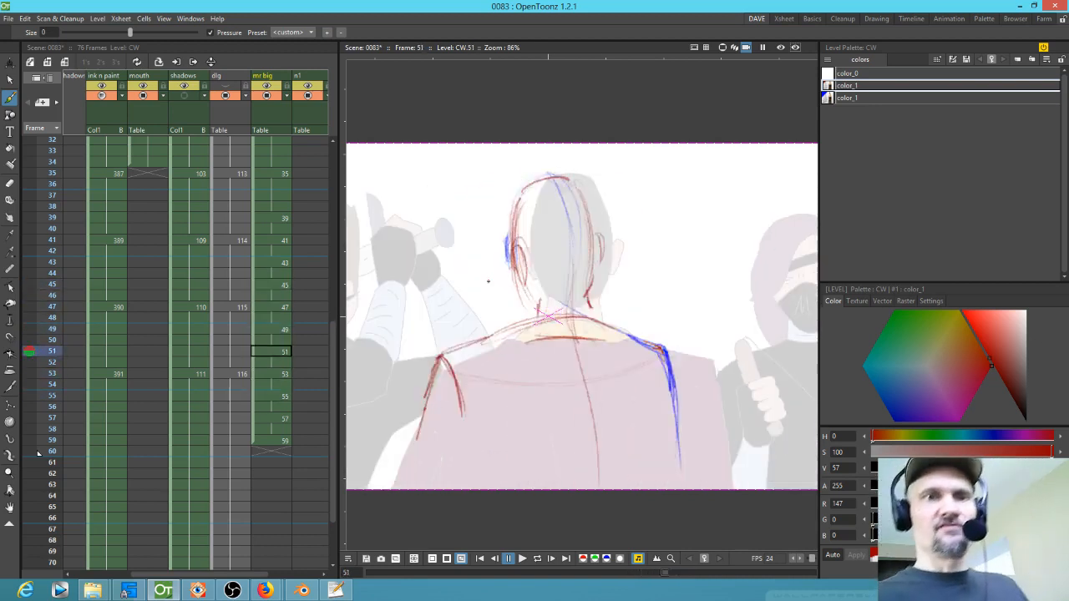
{"action": "key", "text": "comma"}
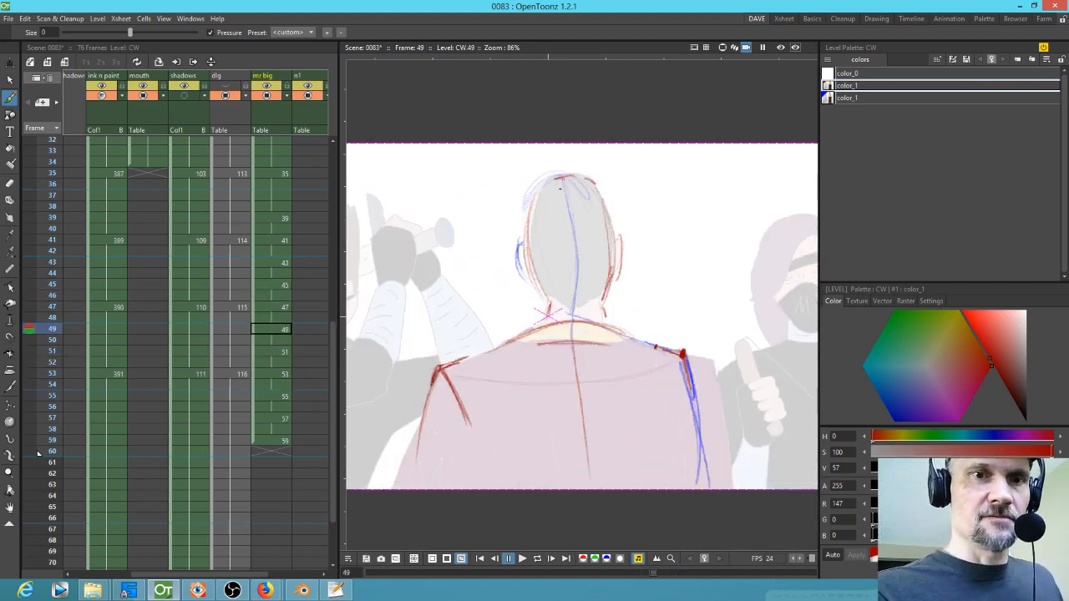
{"action": "key", "text": "period"}
{"action": "key", "text": "period"}
{"action": "key", "text": "comma"}
{"action": "key", "text": "comma"}
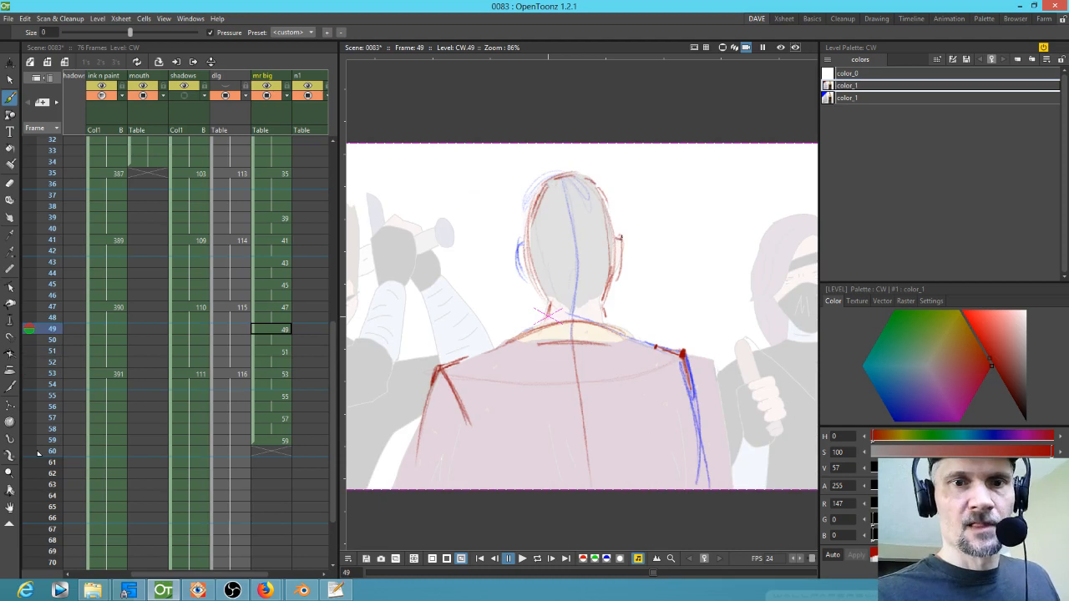
{"action": "key", "text": "period"}
{"action": "key", "text": "comma"}
{"action": "key", "text": "comma"}
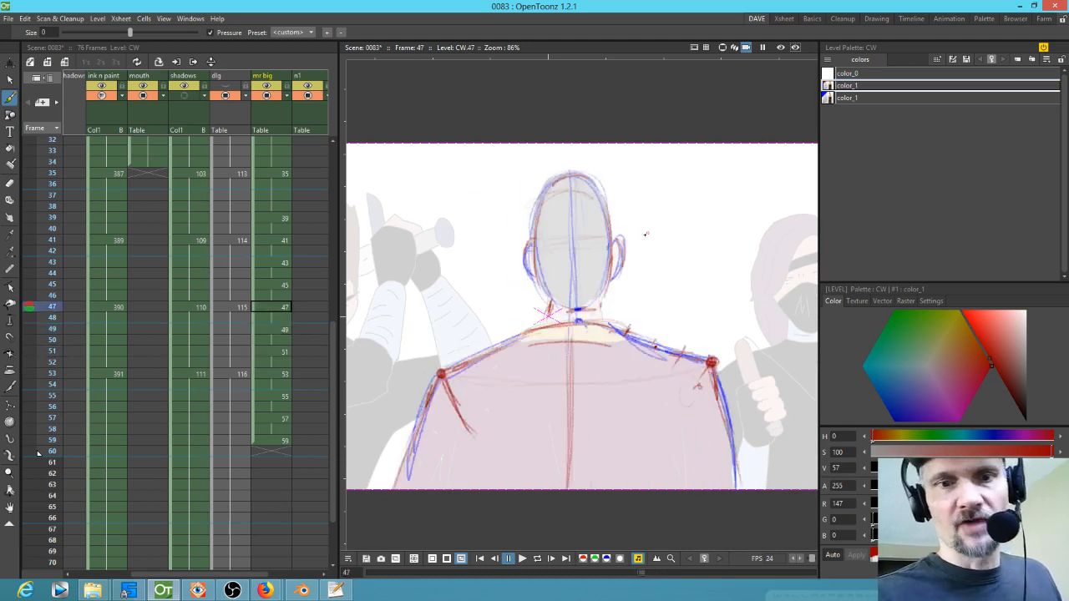
Step: Sketch red ear strokes on both sides of the head while flipping between drawings 45, 47 and 49
{"action": "mouse_move", "coordinate": [611, 246]}
{"action": "left_mouse_down"}
{"action": "mouse_move", "coordinate": [621, 239]}
{"action": "mouse_move", "coordinate": [618, 279]}
{"action": "mouse_move", "coordinate": [620, 238]}
{"action": "left_mouse_up"}
{"action": "key", "text": "comma"}
{"action": "key", "text": "period"}
Step: Flip forward to drawing 53, scroll the Xsheet back to the top and play the scene back
{"action": "key", "text": "period"}
{"action": "left_click_drag", "start_coordinate": [621, 244], "coordinate": [617, 278]}
{"action": "key", "text": "comma"}
{"action": "mouse_move", "coordinate": [535, 245]}
{"action": "left_mouse_down"}
{"action": "mouse_move", "coordinate": [526, 243]}
{"action": "mouse_move", "coordinate": [524, 272]}
{"action": "left_mouse_up"}
{"action": "key", "text": "period"}
{"action": "key", "text": "comma"}
{"action": "key", "text": "period"}
{"action": "key", "text": "period"}
{"action": "key", "text": "period"}
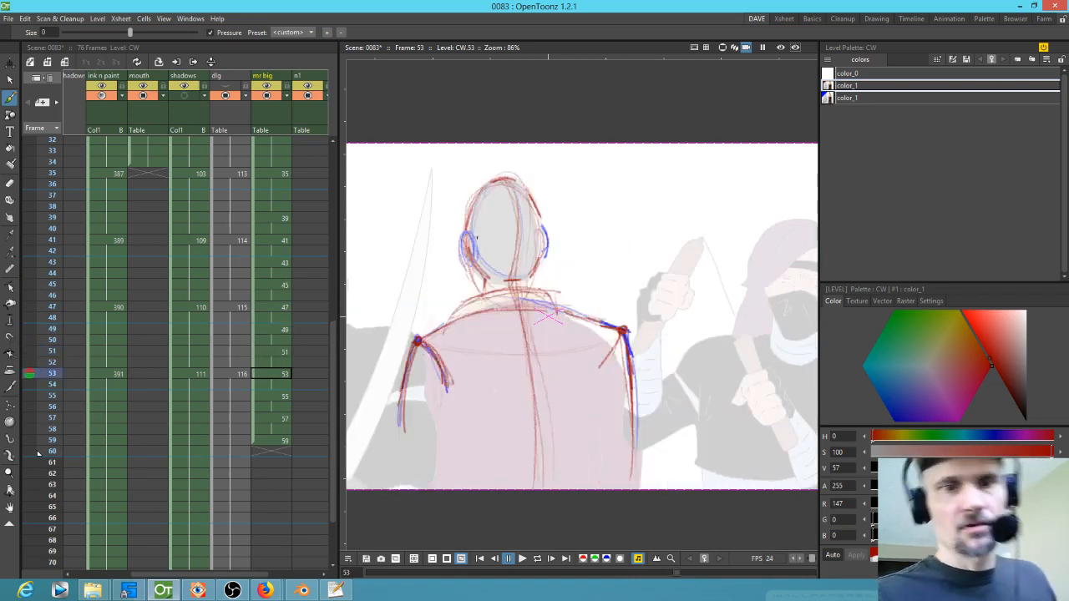
{"action": "left_click_drag", "start_coordinate": [38, 454], "coordinate": [38, 142]}
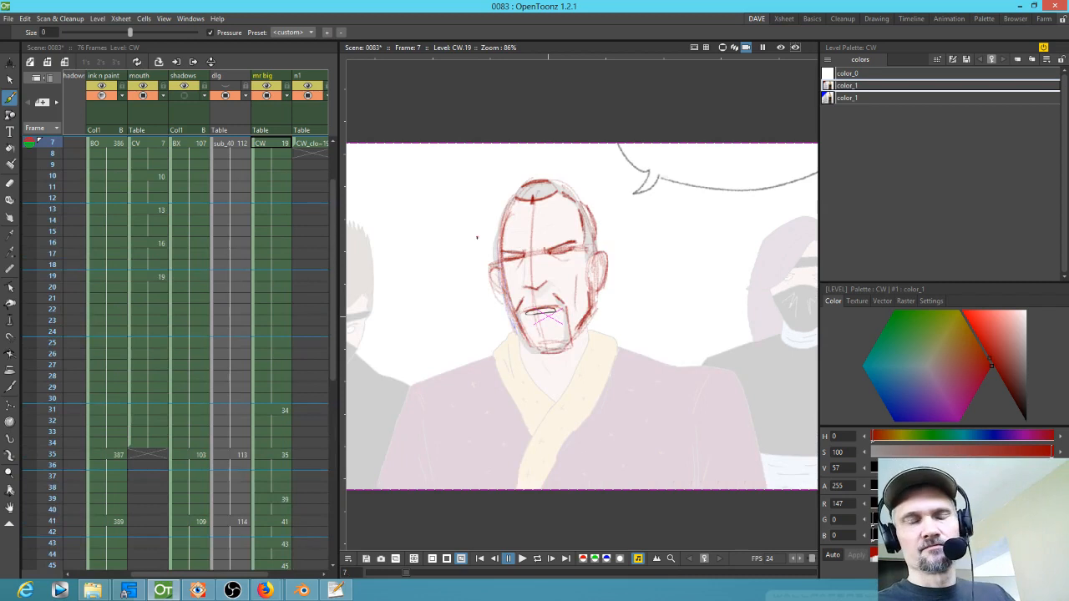
{"action": "scroll", "coordinate": [739, 221], "scroll_direction": "down", "scroll_amount": 1}
{"action": "key", "text": "p"}
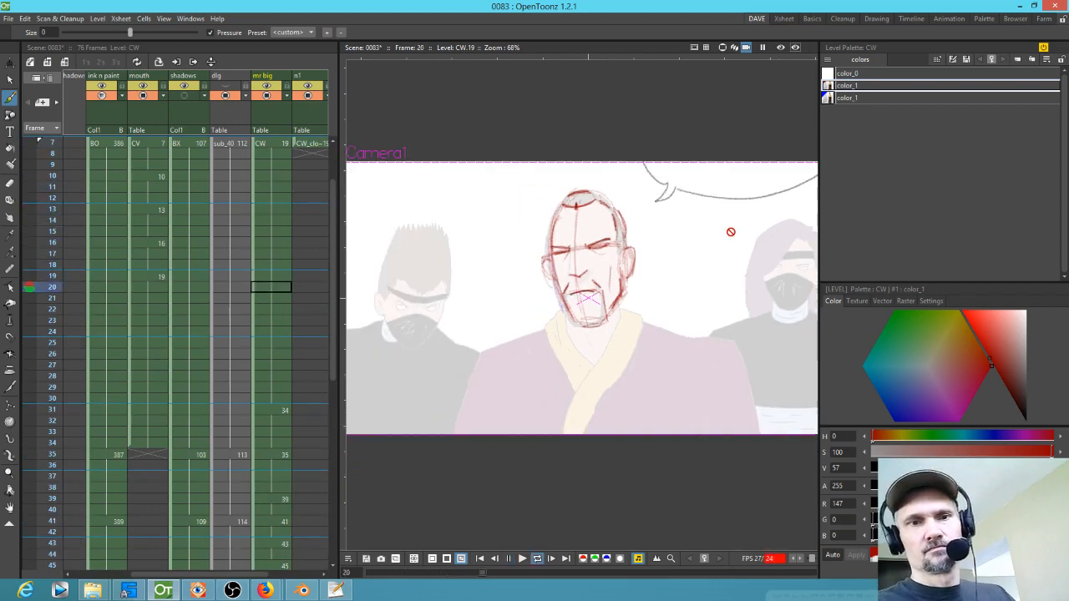
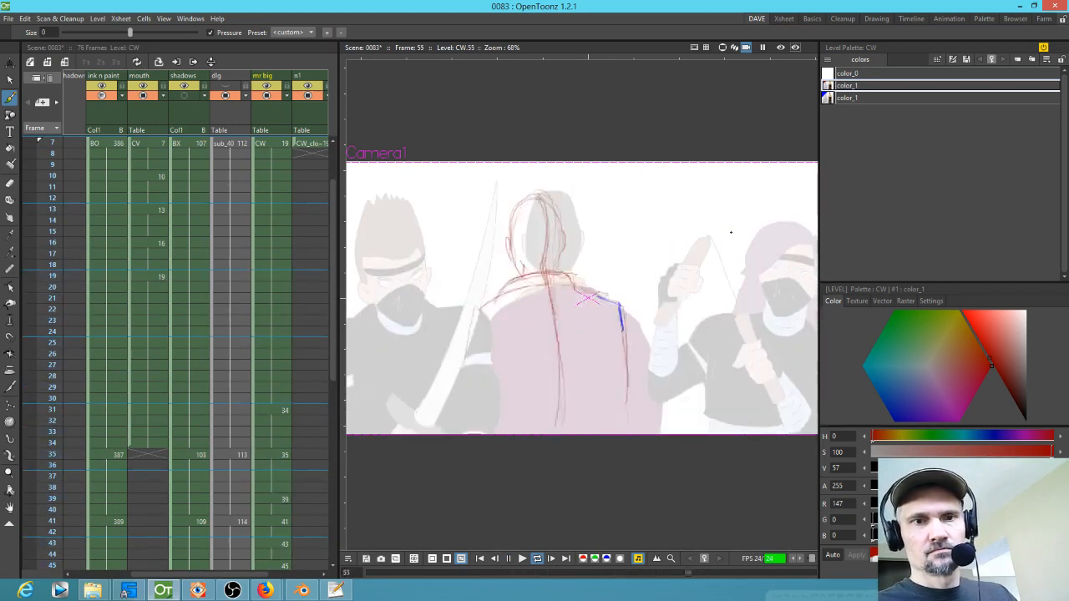
Step: Stop playback and insert blank frames before drawings 57 and 59 in the mr big column
{"action": "key", "text": "p"}
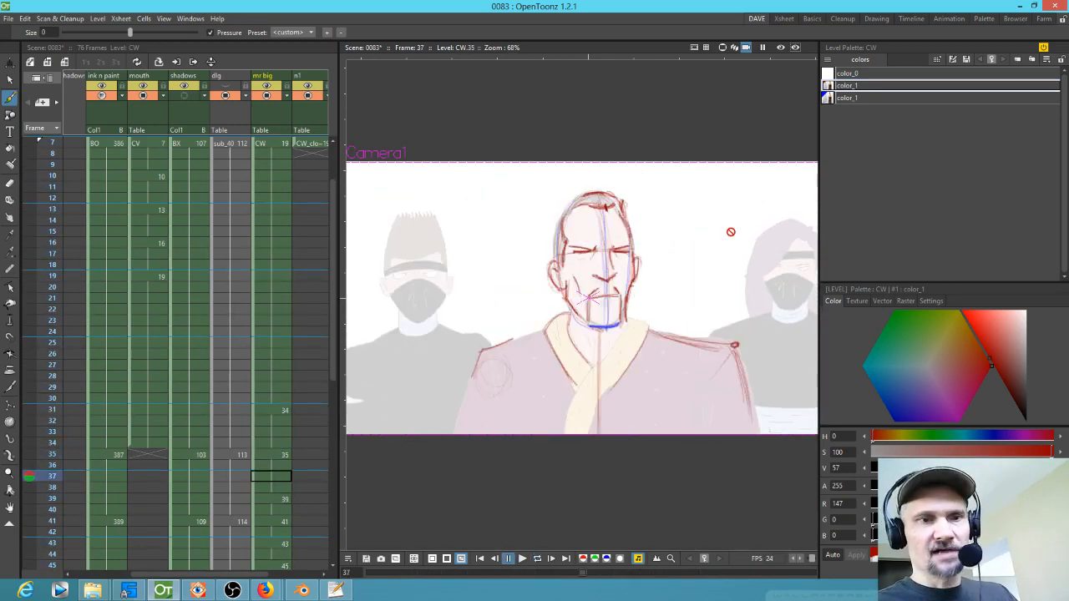
{"action": "scroll", "coordinate": [254, 419], "scroll_direction": "down", "scroll_amount": 5}
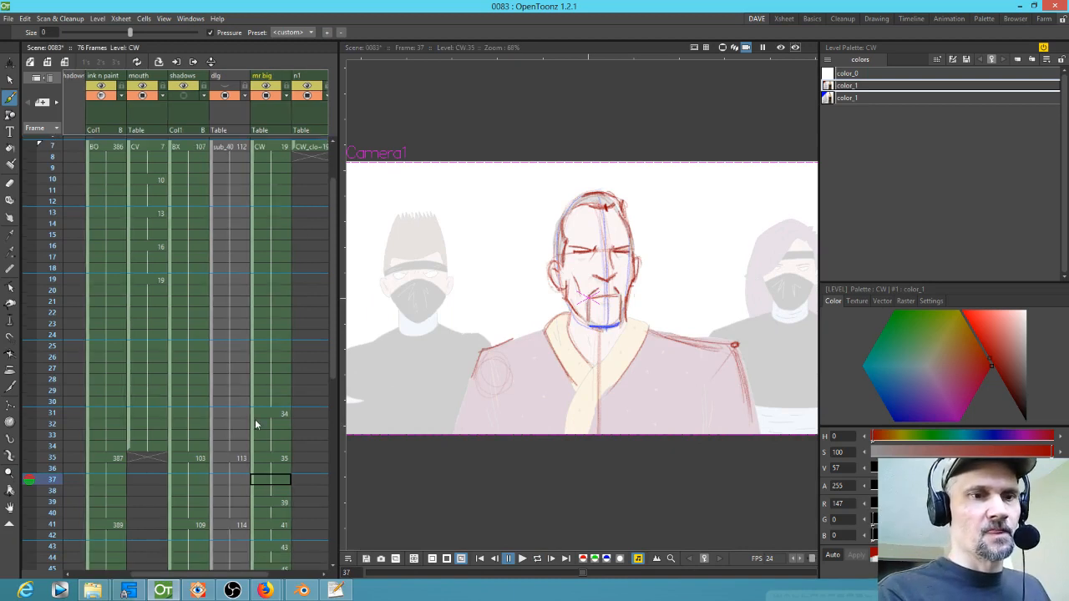
{"action": "mouse_move", "coordinate": [55, 293]}
{"action": "left_mouse_down"}
{"action": "mouse_move", "coordinate": [35, 505]}
{"action": "mouse_move", "coordinate": [35, 430]}
{"action": "mouse_move", "coordinate": [37, 446]}
{"action": "left_mouse_up"}
{"action": "left_click", "coordinate": [265, 450]}
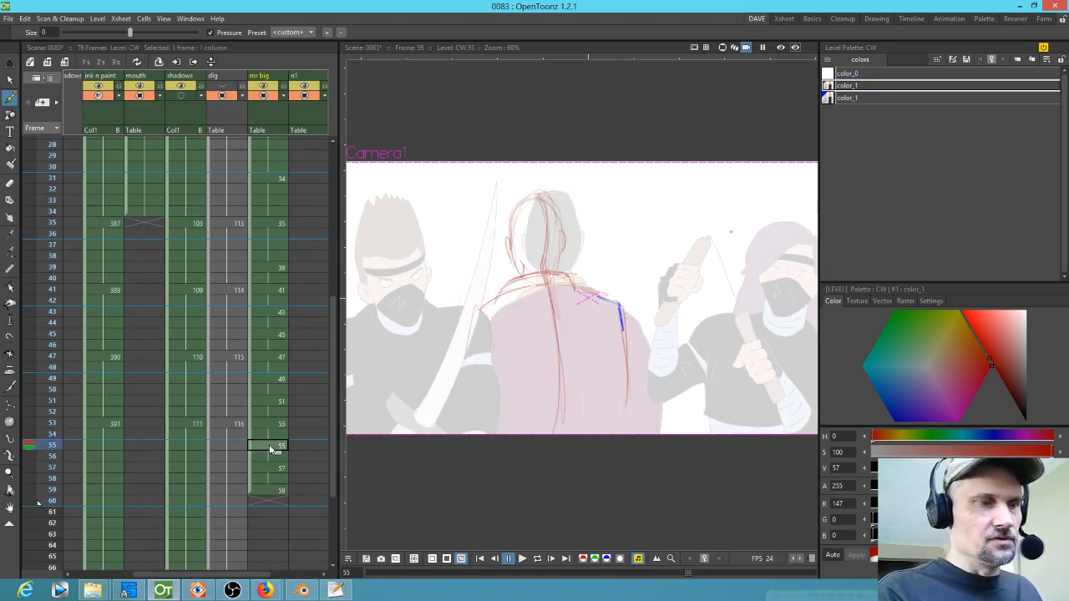
{"action": "key", "text": "apostrophe"}
{"action": "key", "text": "apostrophe"}
{"action": "key", "text": "Down"}
{"action": "key", "text": "Down"}
{"action": "key", "text": "Down"}
{"action": "key", "text": "Down"}
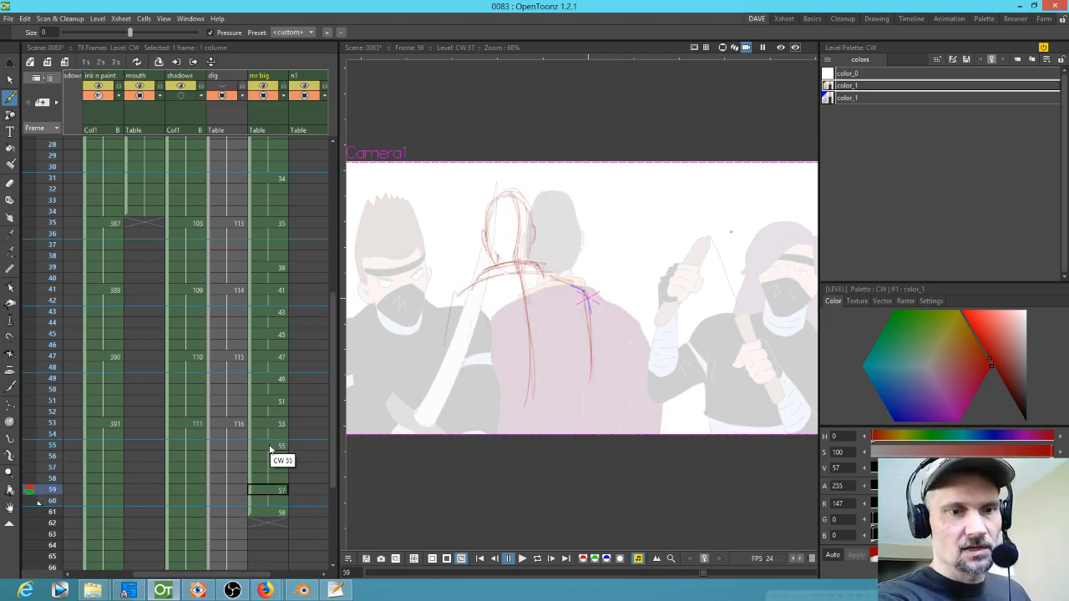
{"action": "key", "text": "apostrophe"}
{"action": "key", "text": "apostrophe"}
{"action": "key", "text": "Down"}
{"action": "key", "text": "Down"}
{"action": "key", "text": "Up"}
{"action": "key", "text": "Up"}
{"action": "key", "text": "Up"}
{"action": "key", "text": "Up"}
{"action": "key", "text": "Up"}
{"action": "key", "text": "Up"}
Step: Insert blank frames before drawing 55 so drawings 55, 57 and 59 each sit four frames apart
{"action": "key", "text": "alt+f"}
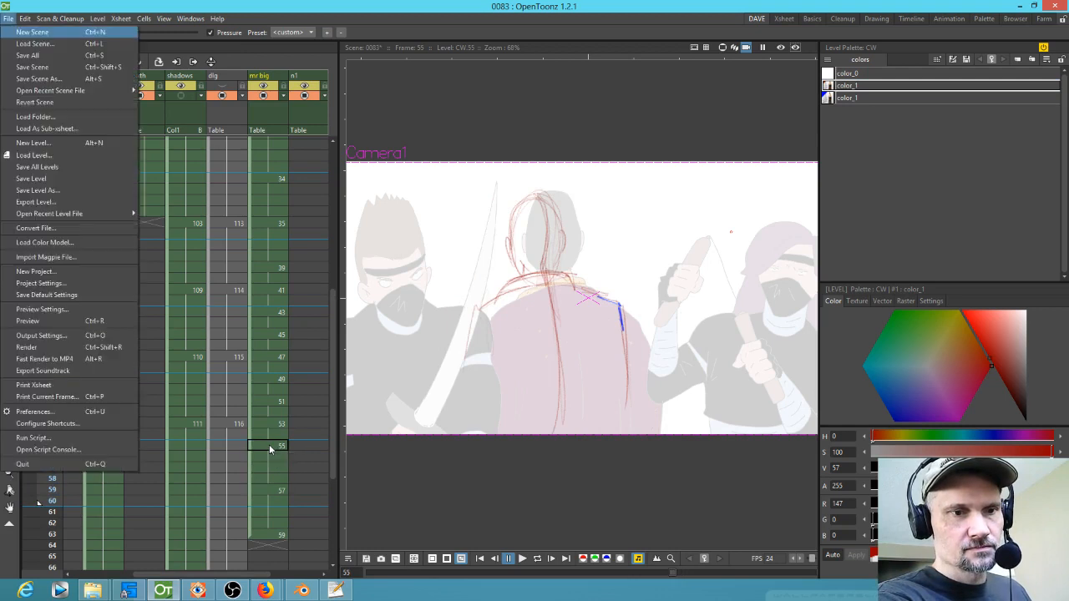
{"action": "key", "text": "Escape"}
{"action": "key", "text": "Up"}
{"action": "key", "text": "apostrophe"}
{"action": "key", "text": "apostrophe"}
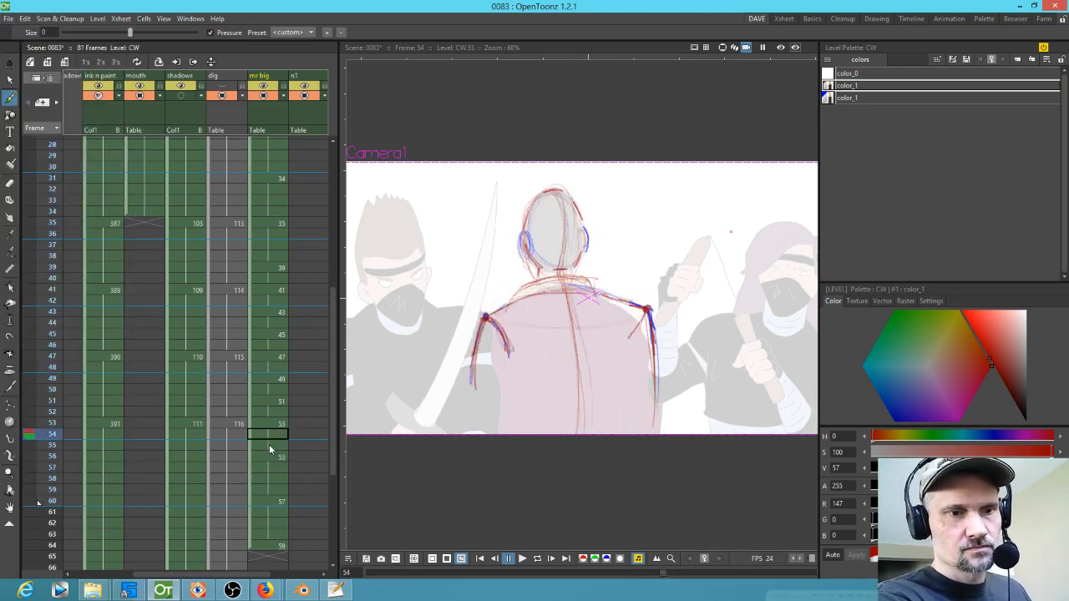
{"action": "key", "text": "Down"}
{"action": "key", "text": "Down"}
{"action": "key", "text": "Down"}
{"action": "key", "text": "Up"}
{"action": "key", "text": "Up"}
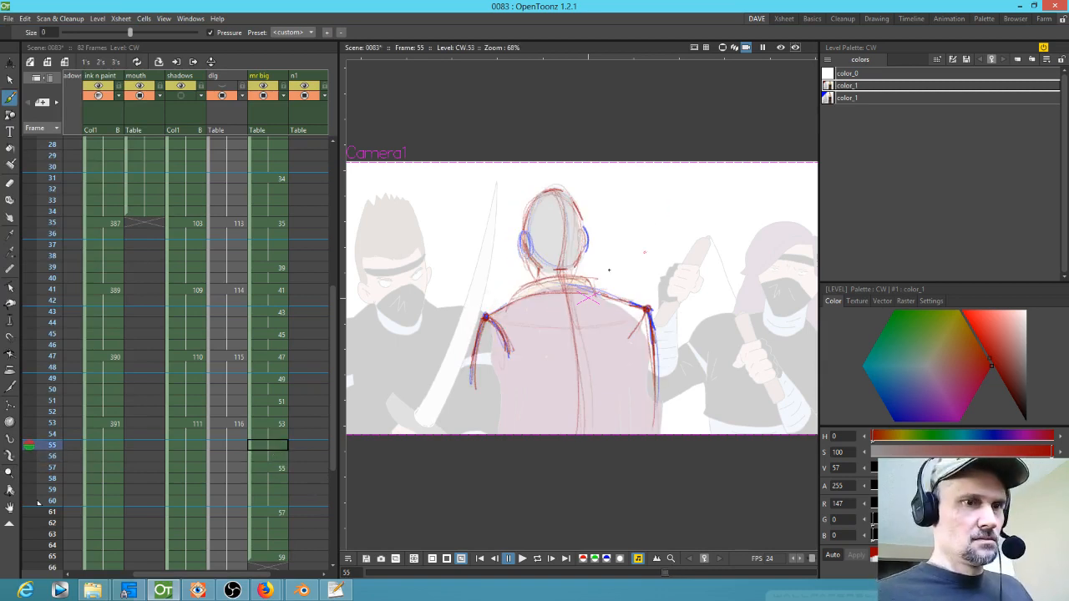
Step: Create a new in-between drawing 55a in the empty cell at frame 55
{"action": "left_click", "coordinate": [267, 423]}
{"action": "key", "text": "s"}
{"action": "mouse_move", "coordinate": [656, 201]}
{"action": "left_mouse_down"}
{"action": "mouse_move", "coordinate": [571, 162]}
{"action": "mouse_move", "coordinate": [655, 455]}
{"action": "mouse_move", "coordinate": [597, 167]}
{"action": "left_mouse_up"}
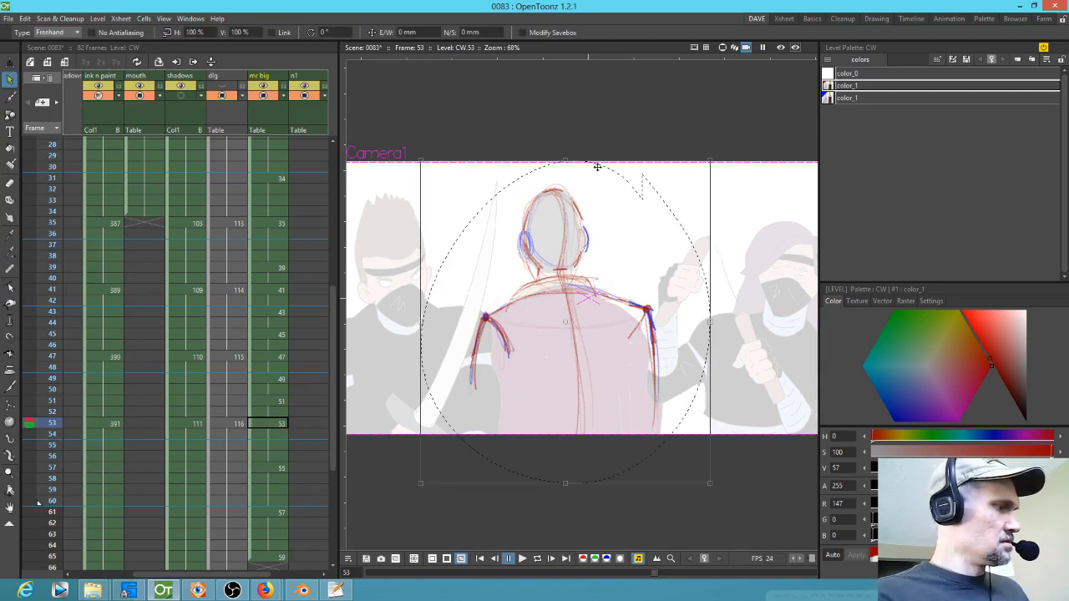
{"action": "key", "text": "period"}
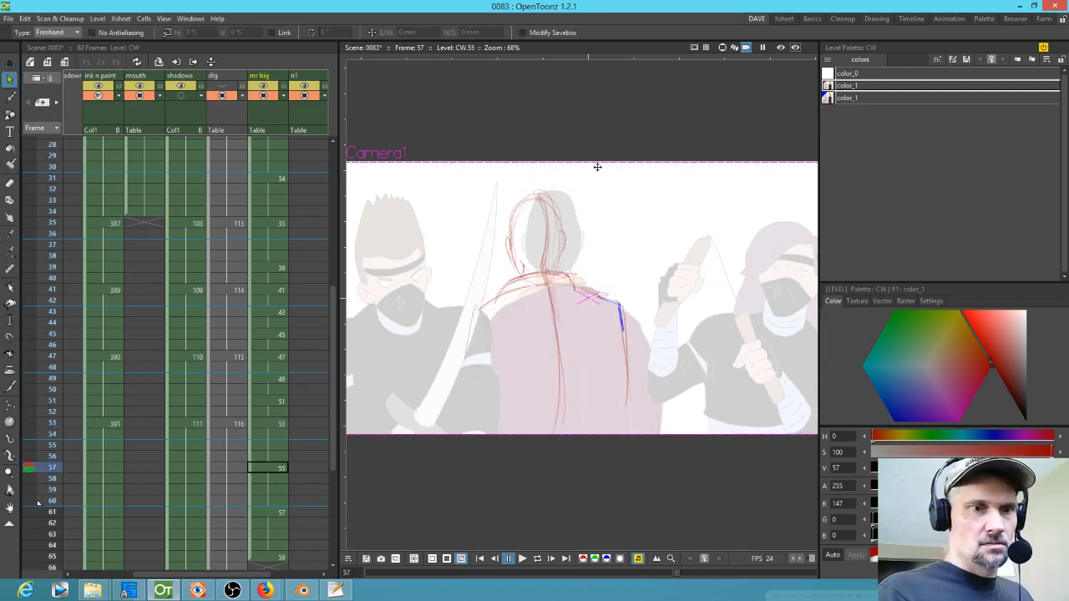
{"action": "left_click", "coordinate": [280, 446]}
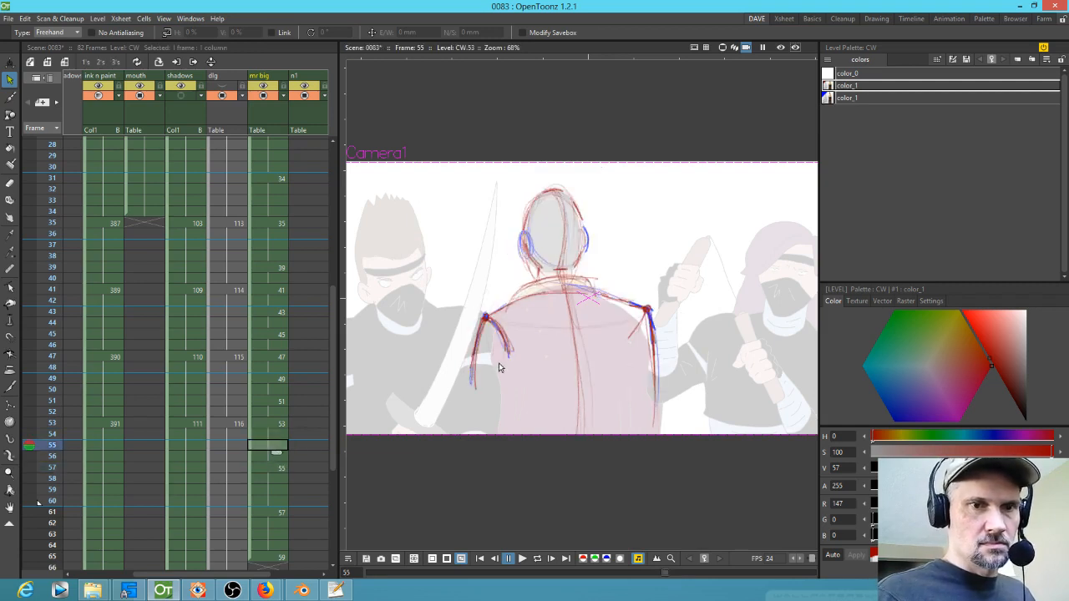
{"action": "key", "text": "b"}
{"action": "left_click_drag", "start_coordinate": [505, 345], "coordinate": [507, 343]}
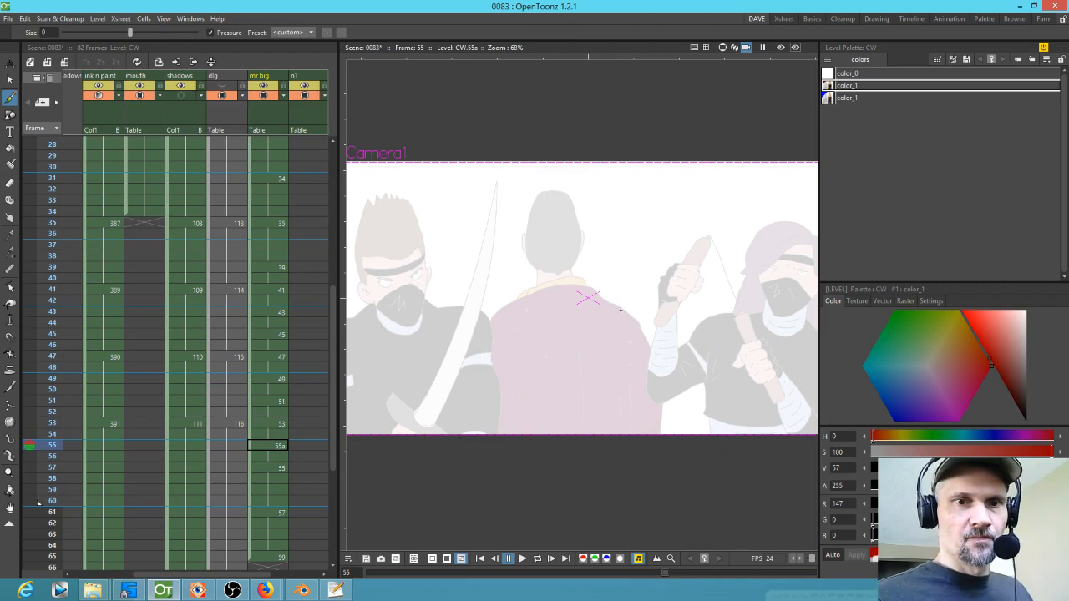
Step: Copy drawing 53's strokes into drawing 55a, scale them to about 96% and nudge them into position
{"action": "left_click", "coordinate": [277, 424]}
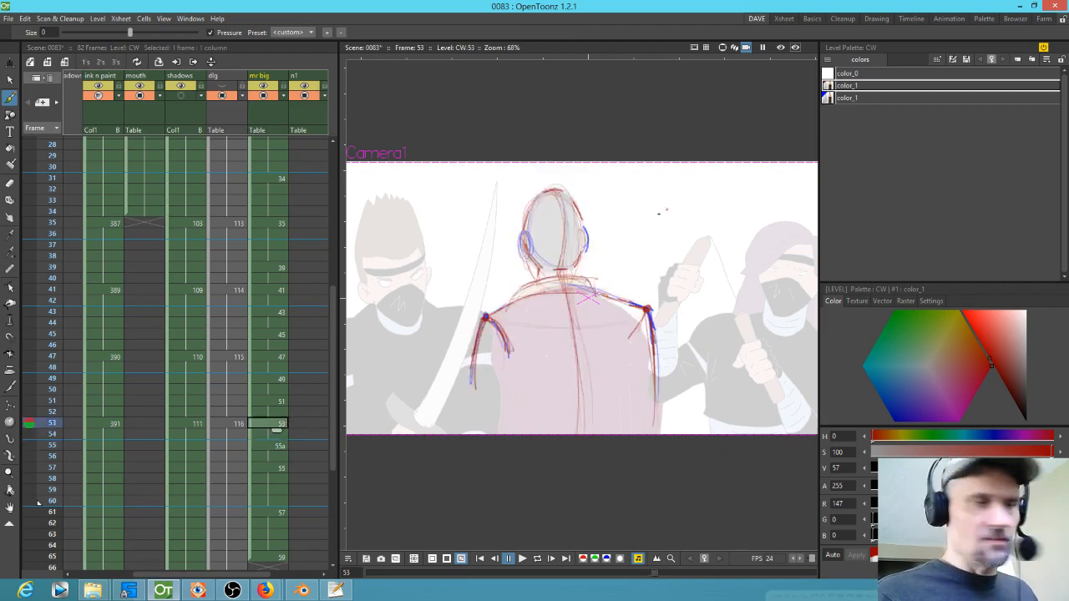
{"action": "key", "text": "s"}
{"action": "mouse_move", "coordinate": [645, 231]}
{"action": "left_mouse_down"}
{"action": "mouse_move", "coordinate": [628, 187]}
{"action": "mouse_move", "coordinate": [480, 481]}
{"action": "mouse_move", "coordinate": [648, 217]}
{"action": "left_mouse_up"}
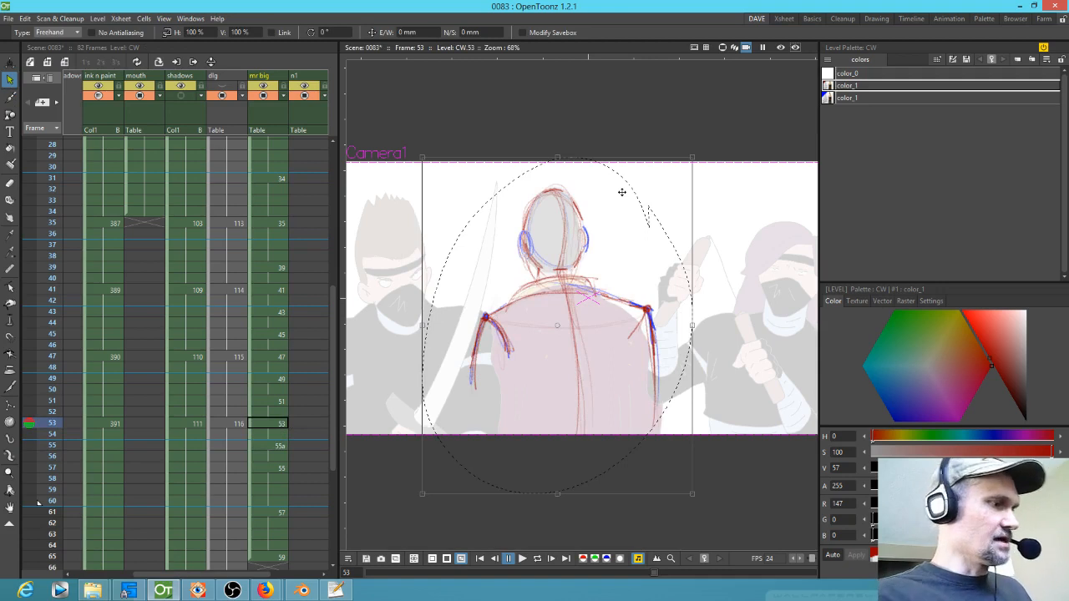
{"action": "key", "text": "Down"}
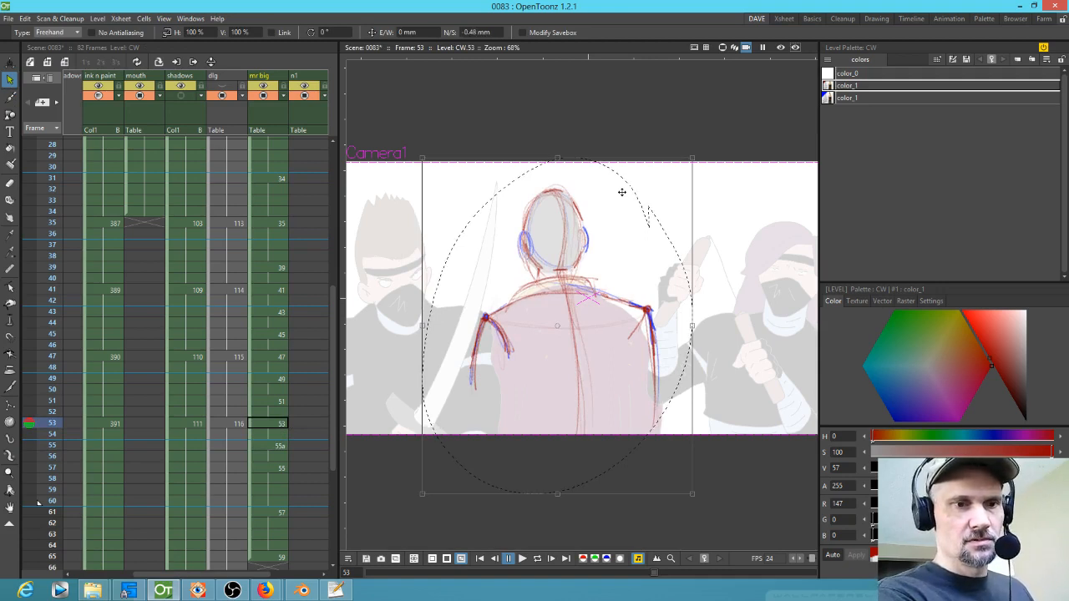
{"action": "key", "text": "period"}
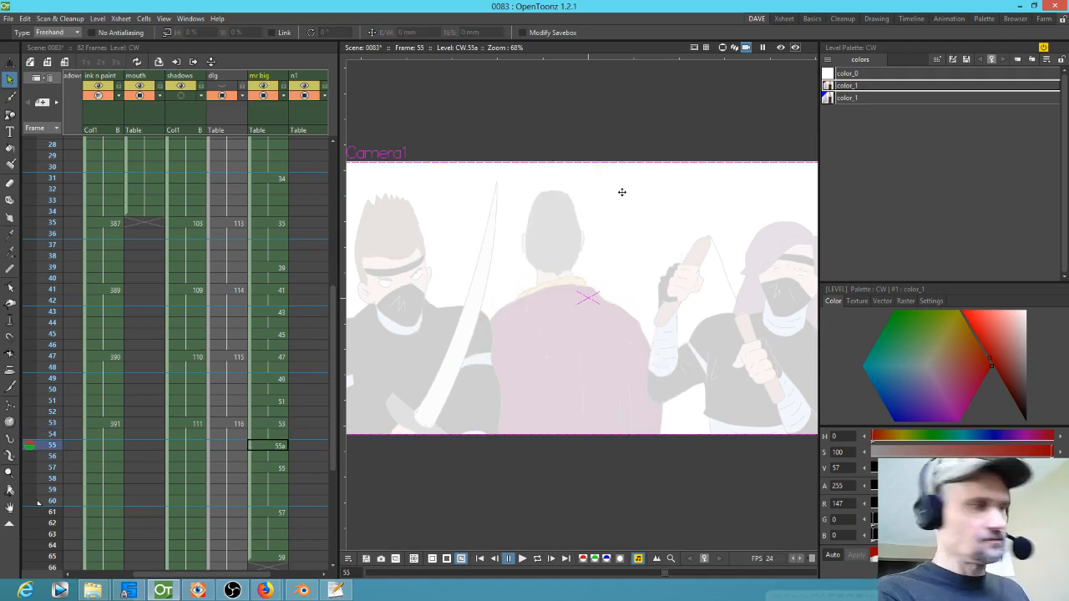
{"action": "key", "text": "period"}
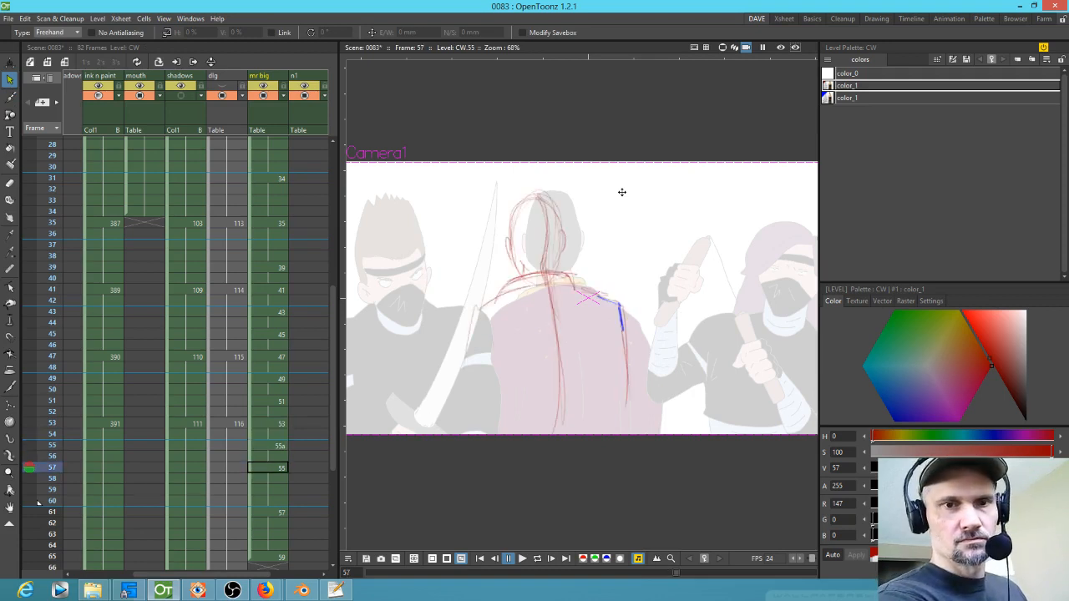
{"action": "key", "text": "comma"}
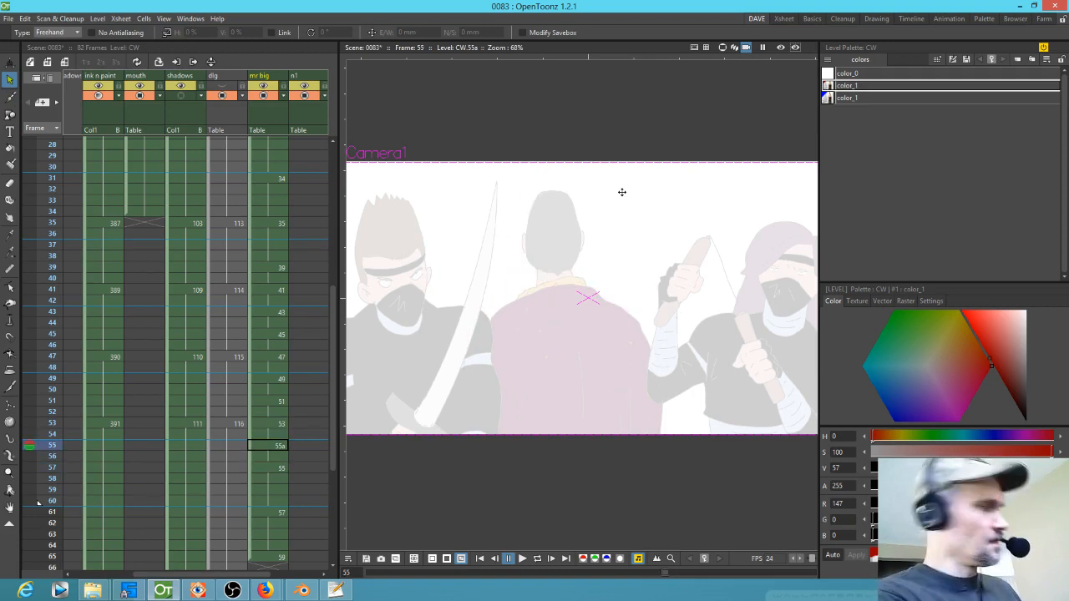
{"action": "key", "text": "ctrl+v"}
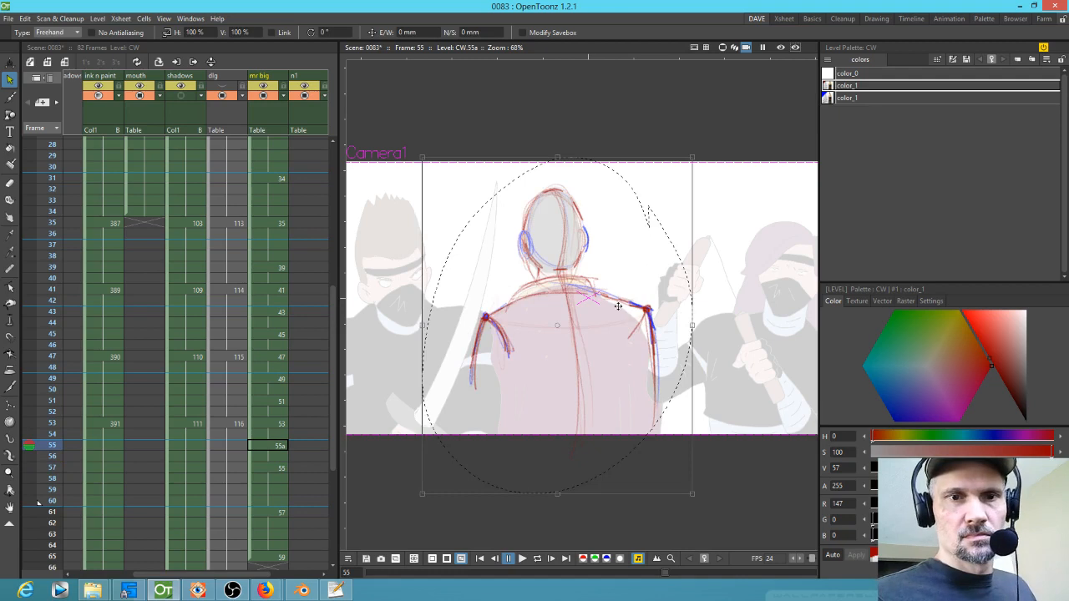
{"action": "left_click_drag", "start_coordinate": [693, 156], "coordinate": [682, 168]}
{"action": "left_click_drag", "start_coordinate": [591, 341], "coordinate": [587, 335]}
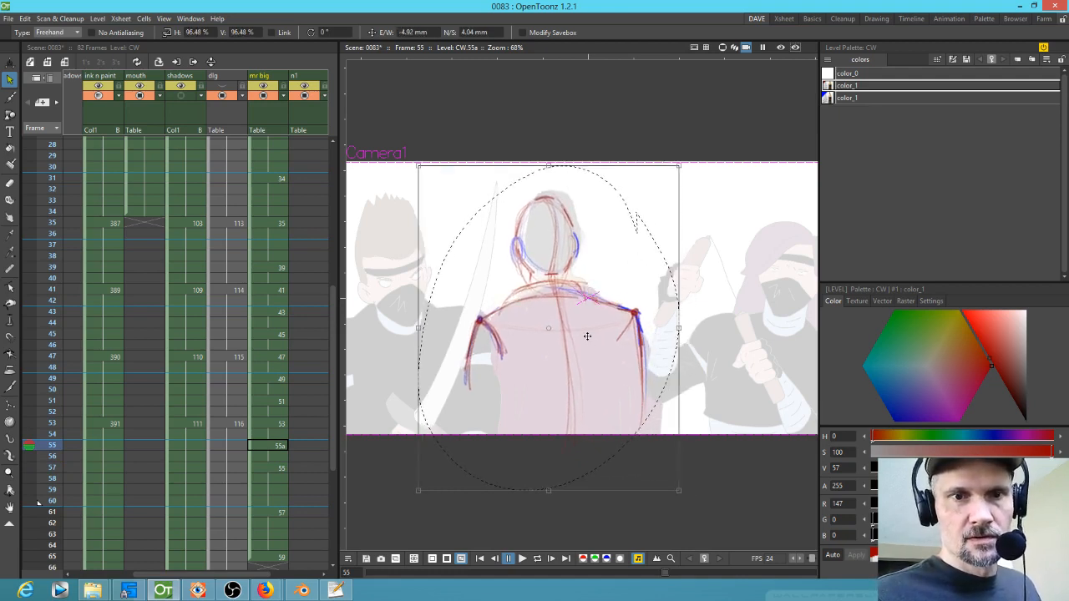
{"action": "left_click", "coordinate": [269, 468]}
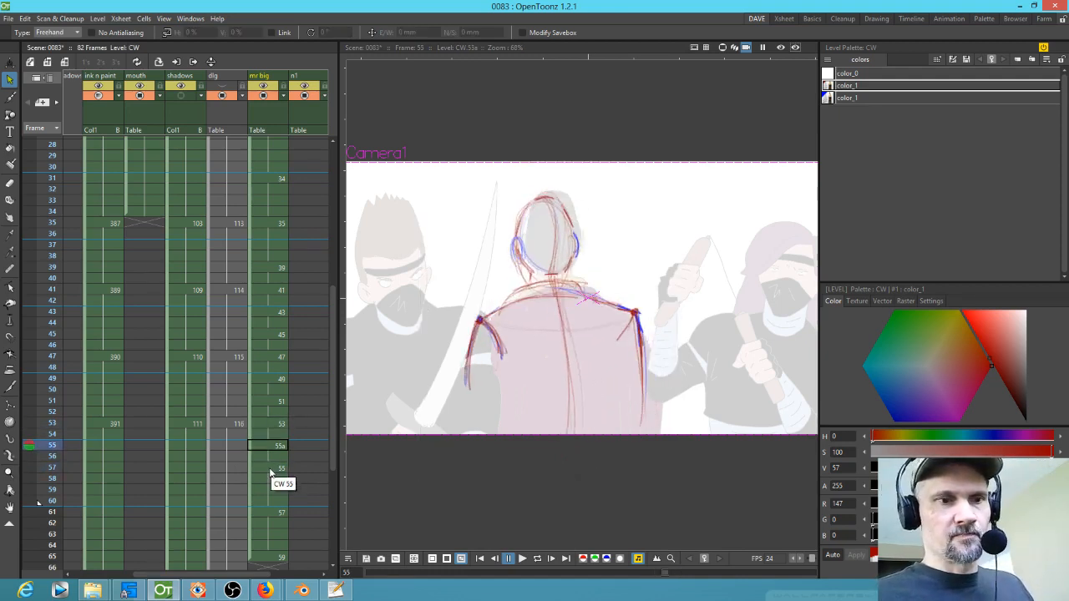
{"action": "mouse_move", "coordinate": [628, 177]}
{"action": "left_mouse_down"}
{"action": "mouse_move", "coordinate": [458, 243]}
{"action": "mouse_move", "coordinate": [627, 462]}
{"action": "mouse_move", "coordinate": [625, 175]}
{"action": "left_mouse_up"}
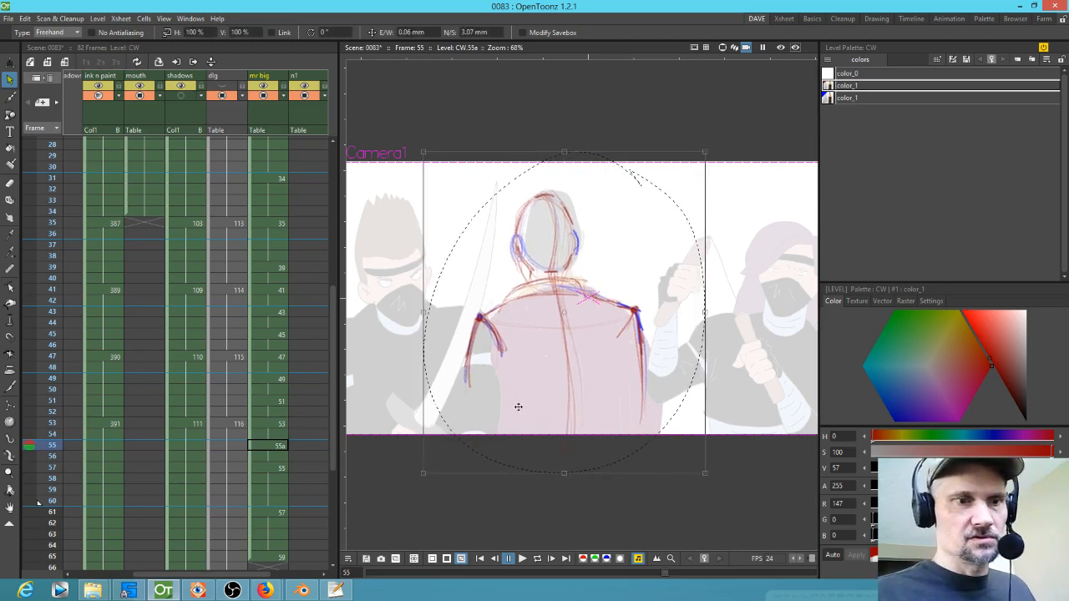
Step: Create new blank drawings 59a and 63 in the empty cells at frames 59 and 63
{"action": "left_click", "coordinate": [276, 470]}
{"action": "left_click", "coordinate": [275, 492]}
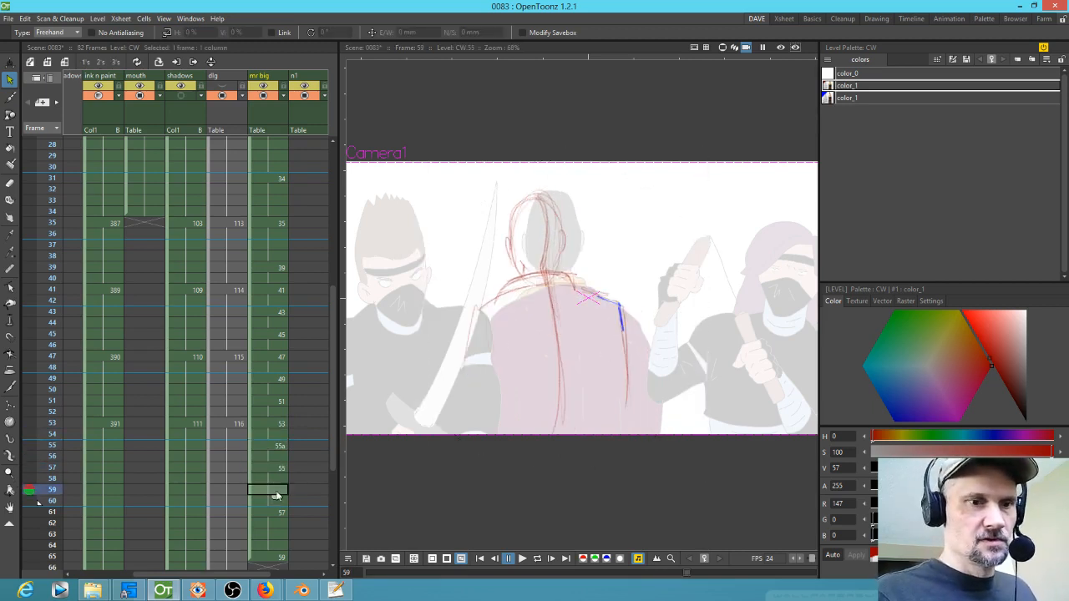
{"action": "key", "text": "b"}
{"action": "left_click", "coordinate": [457, 410]}
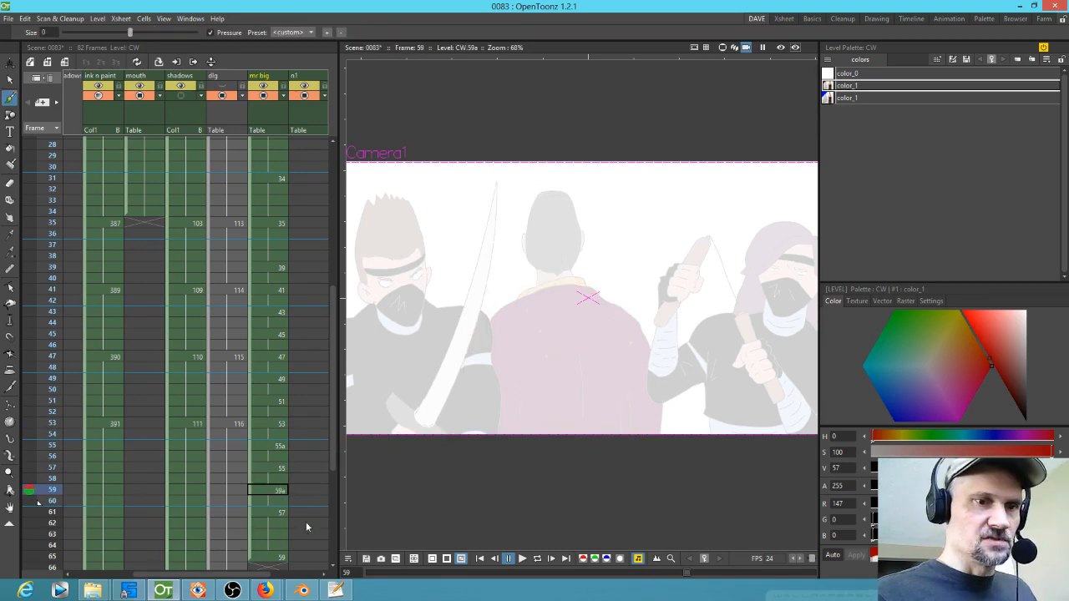
{"action": "left_click", "coordinate": [280, 536]}
{"action": "left_click", "coordinate": [465, 380]}
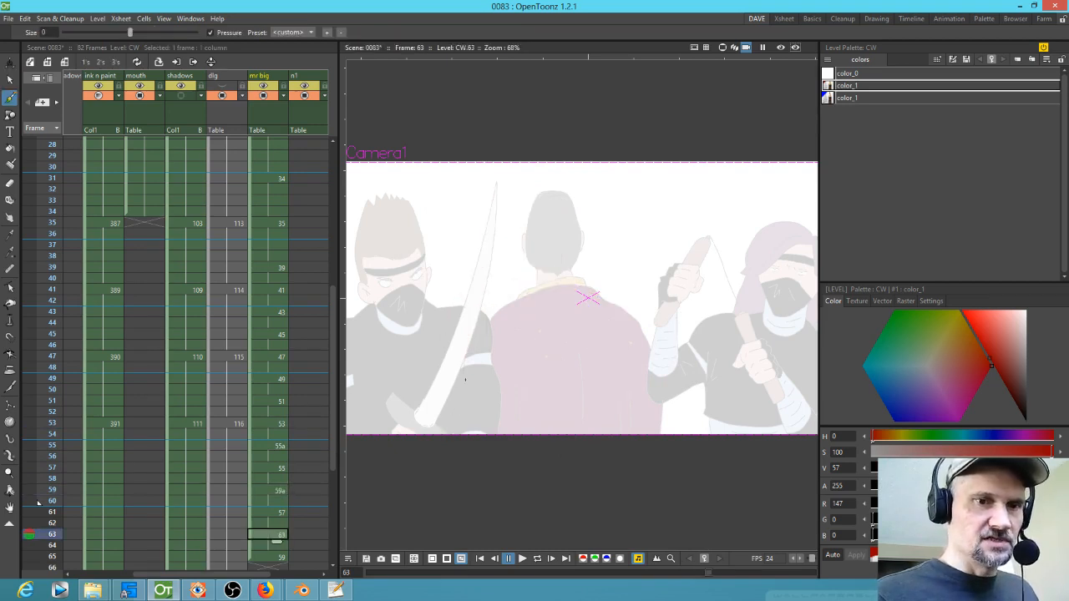
Step: Flip through the cells from frame 55 to 61 to compare the drawings
{"action": "left_click", "coordinate": [281, 449]}
{"action": "left_click", "coordinate": [281, 468]}
{"action": "left_click", "coordinate": [275, 491]}
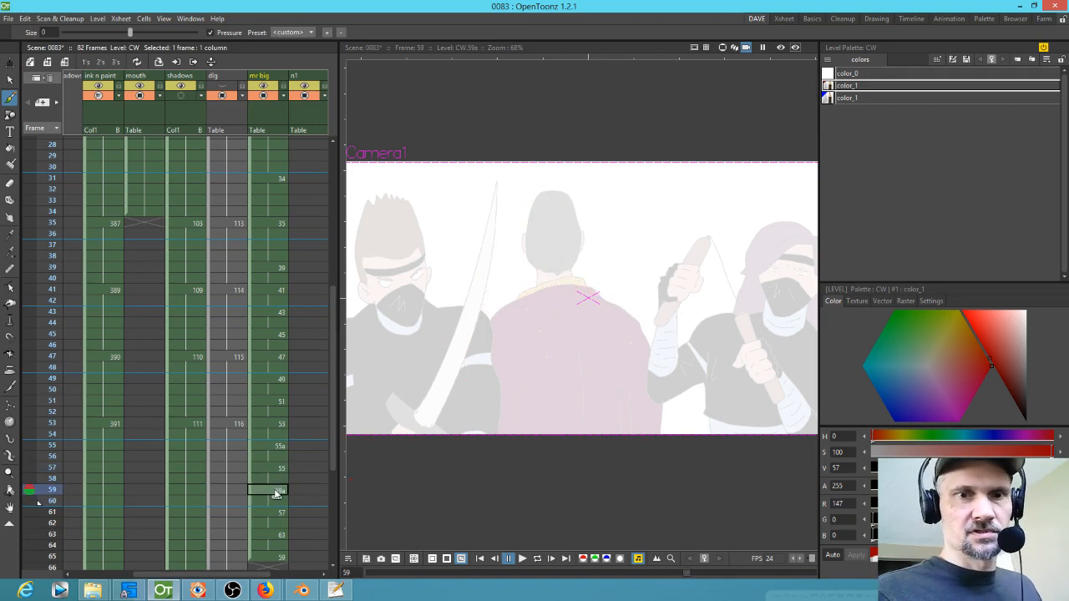
{"action": "left_click", "coordinate": [276, 512]}
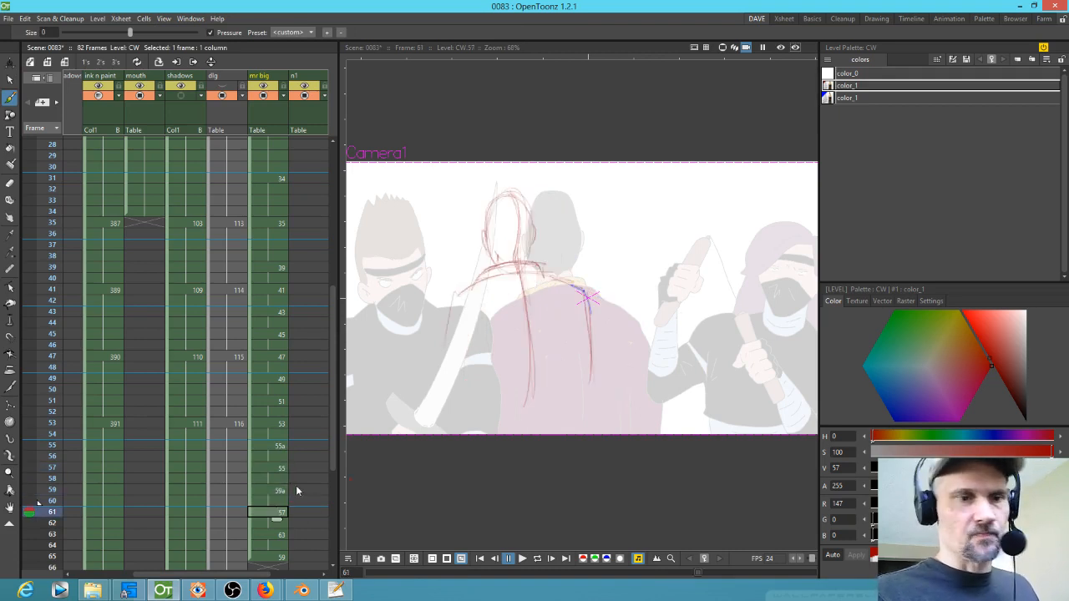
{"action": "left_click", "coordinate": [280, 491]}
{"action": "left_click", "coordinate": [280, 469]}
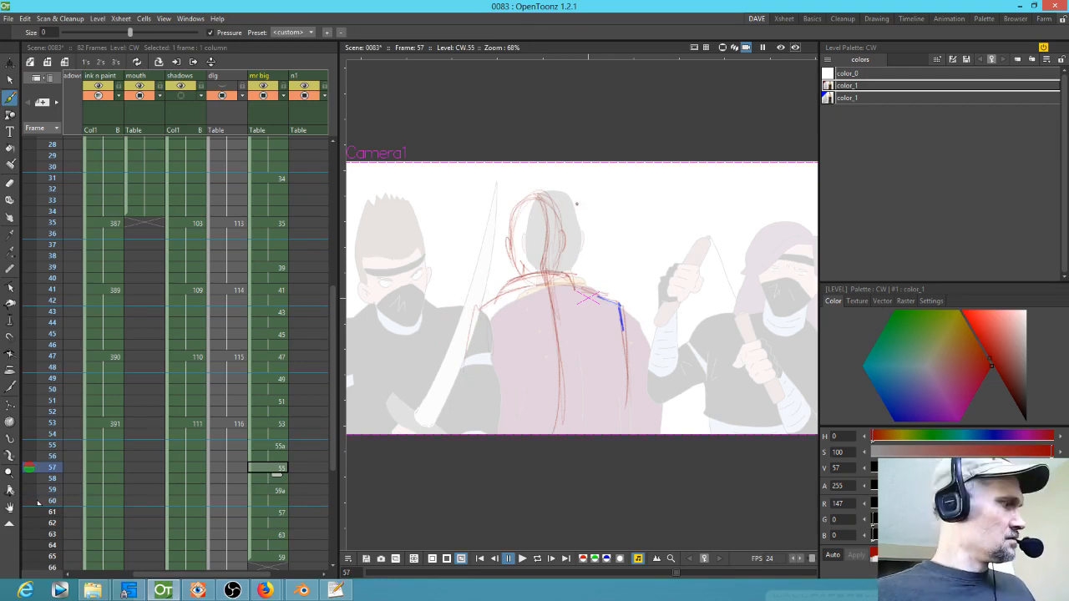
Step: Copy drawing 55's strokes into drawing 59a, scaling them to about 95% and shifting them into place
{"action": "key", "text": "s"}
{"action": "mouse_move", "coordinate": [584, 200]}
{"action": "left_mouse_down"}
{"action": "mouse_move", "coordinate": [539, 172]}
{"action": "mouse_move", "coordinate": [651, 411]}
{"action": "mouse_move", "coordinate": [603, 175]}
{"action": "left_mouse_up"}
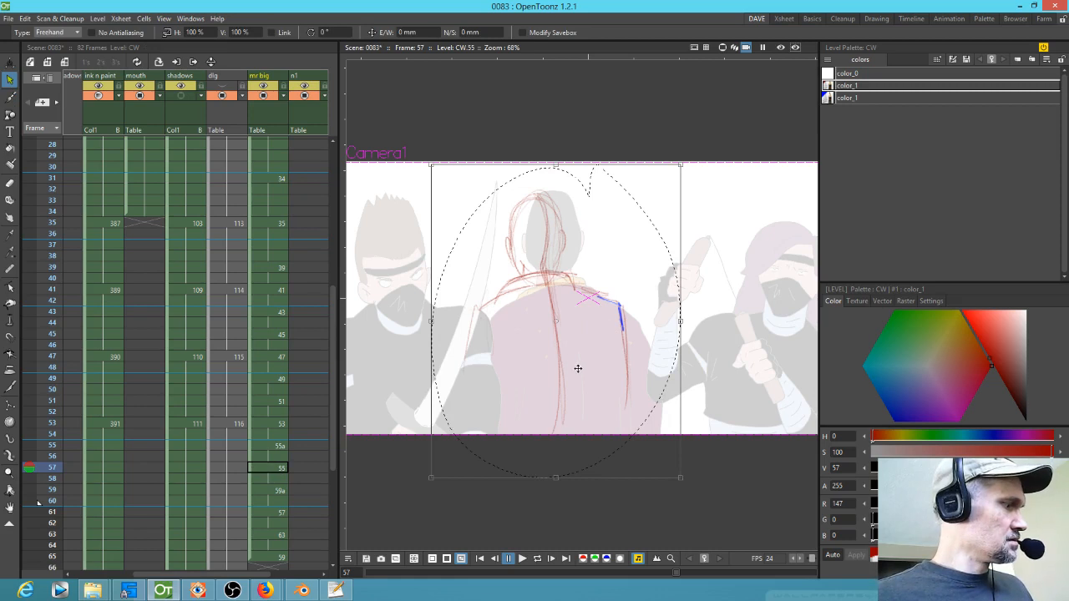
{"action": "key", "text": "comma"}
{"action": "key", "text": "period"}
{"action": "key", "text": "period"}
{"action": "key", "text": "period"}
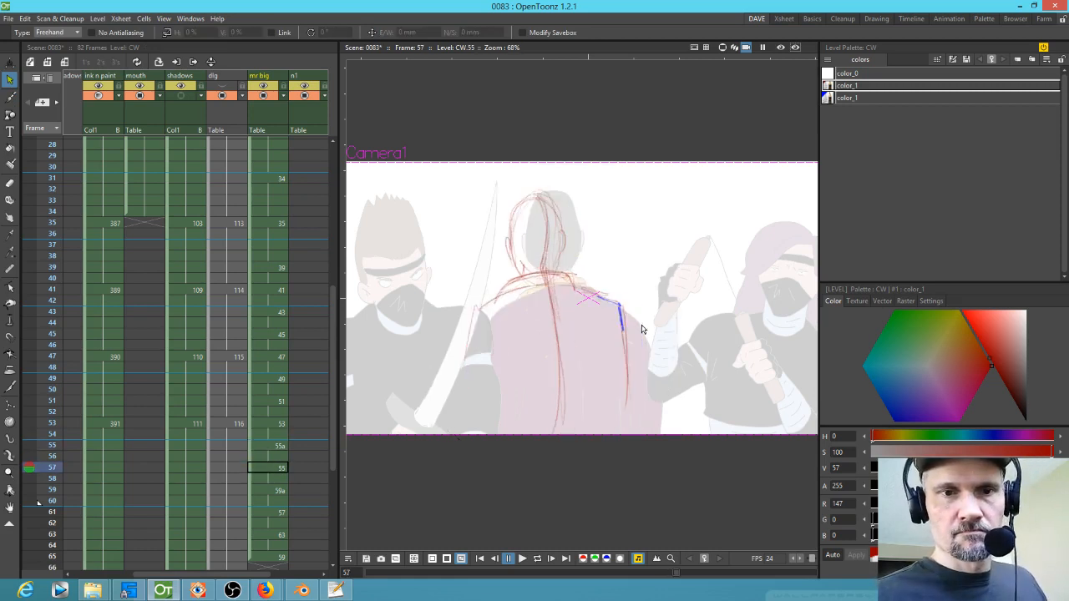
{"action": "key", "text": "comma"}
{"action": "key", "text": "comma"}
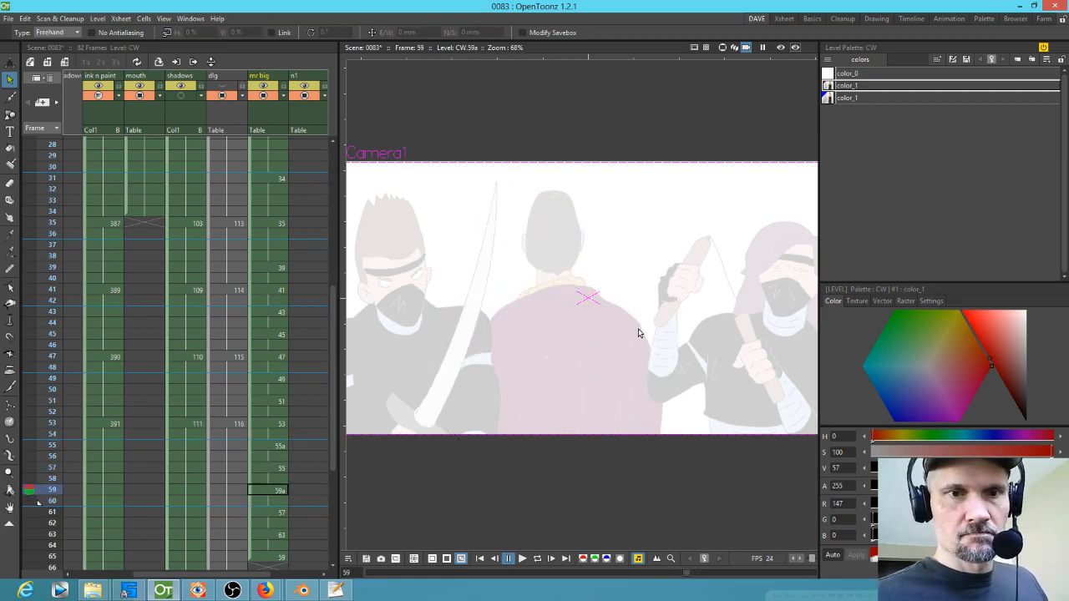
{"action": "key", "text": "period"}
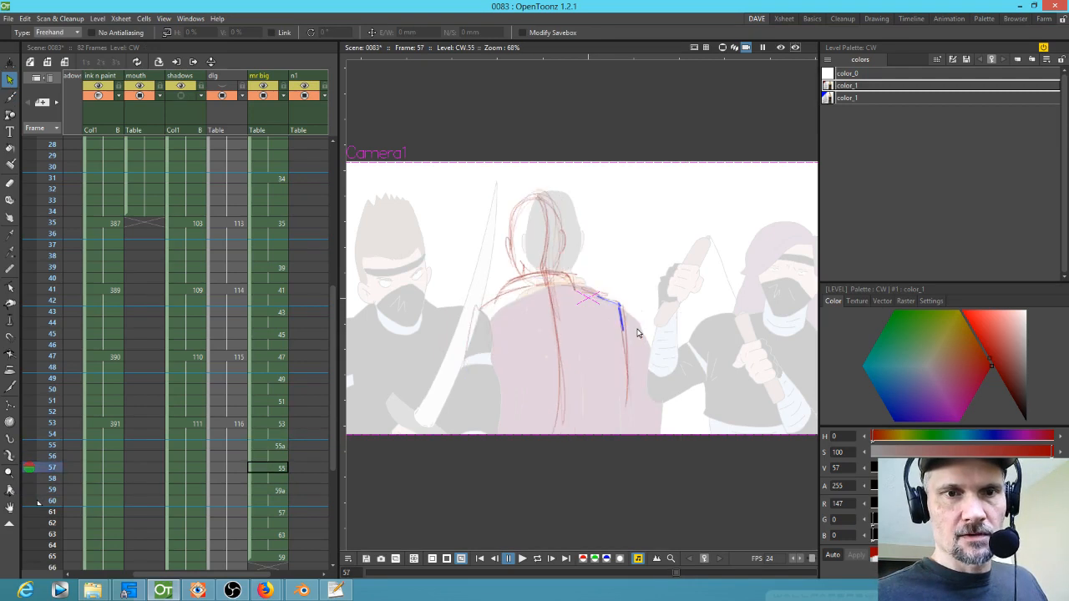
{"action": "key", "text": "period"}
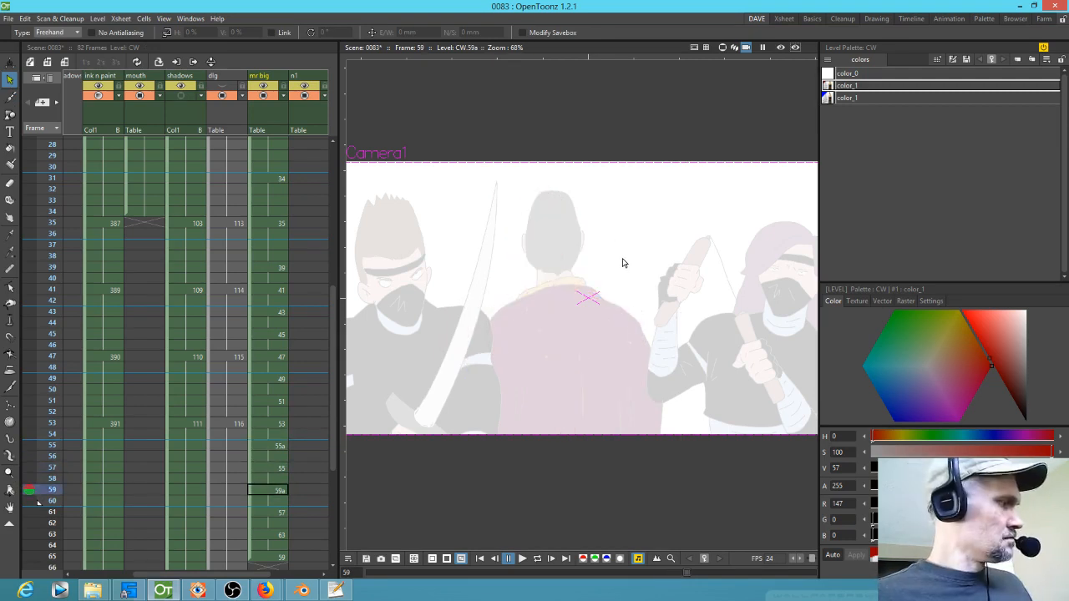
{"action": "key", "text": "ctrl+a"}
{"action": "left_click_drag", "start_coordinate": [680, 165], "coordinate": [667, 176]}
{"action": "left_click_drag", "start_coordinate": [562, 339], "coordinate": [558, 325]}
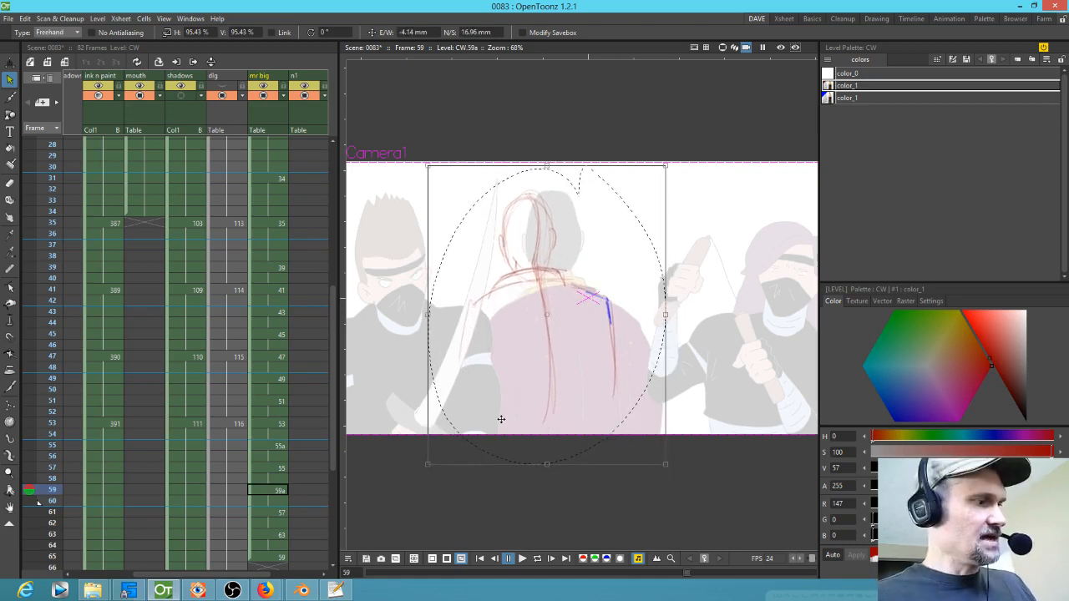
Step: Flip back and forth between frames 57, 59 and 61 to check the new in-between
{"action": "key", "text": "comma"}
{"action": "key", "text": "period"}
{"action": "key", "text": "period"}
{"action": "key", "text": "comma"}
{"action": "key", "text": "comma"}
{"action": "key", "text": "comma"}
{"action": "key", "text": "comma"}
{"action": "key", "text": "period"}
{"action": "key", "text": "period"}
{"action": "key", "text": "period"}
{"action": "key", "text": "period"}
{"action": "key", "text": "period"}
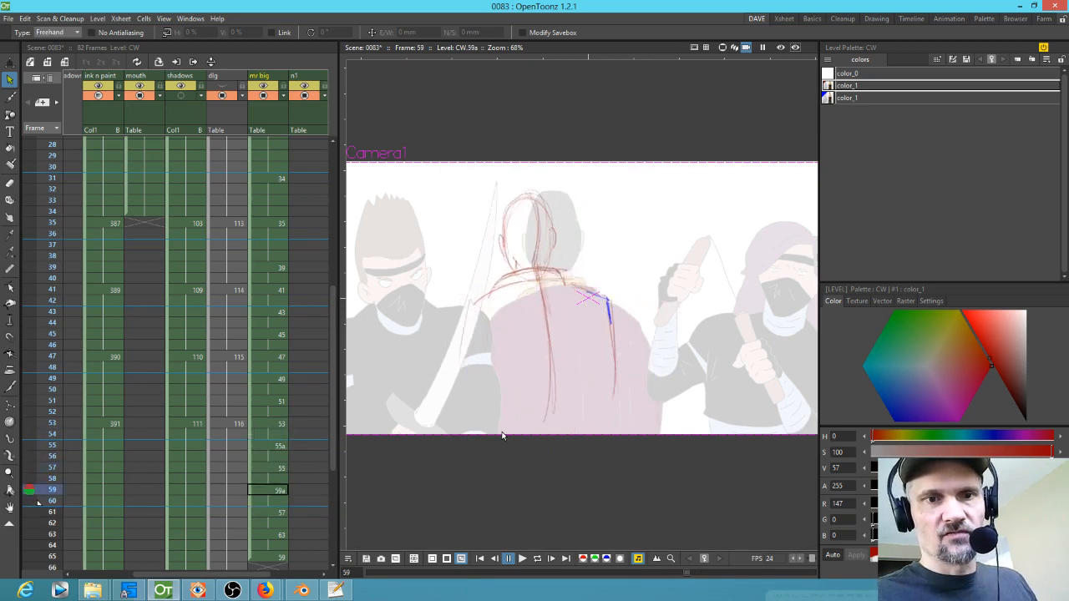
{"action": "key", "text": "comma"}
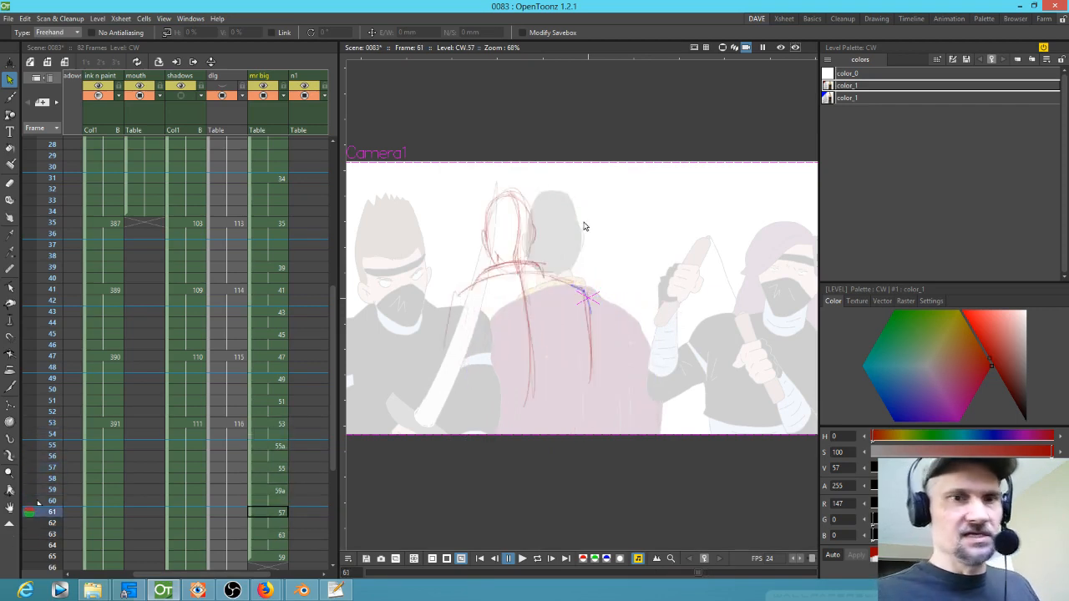
Step: Copy drawing 57's strokes into the new drawing 63, scaling them to about 97% and shifting them into place
{"action": "left_click_drag", "start_coordinate": [572, 420], "coordinate": [599, 203]}
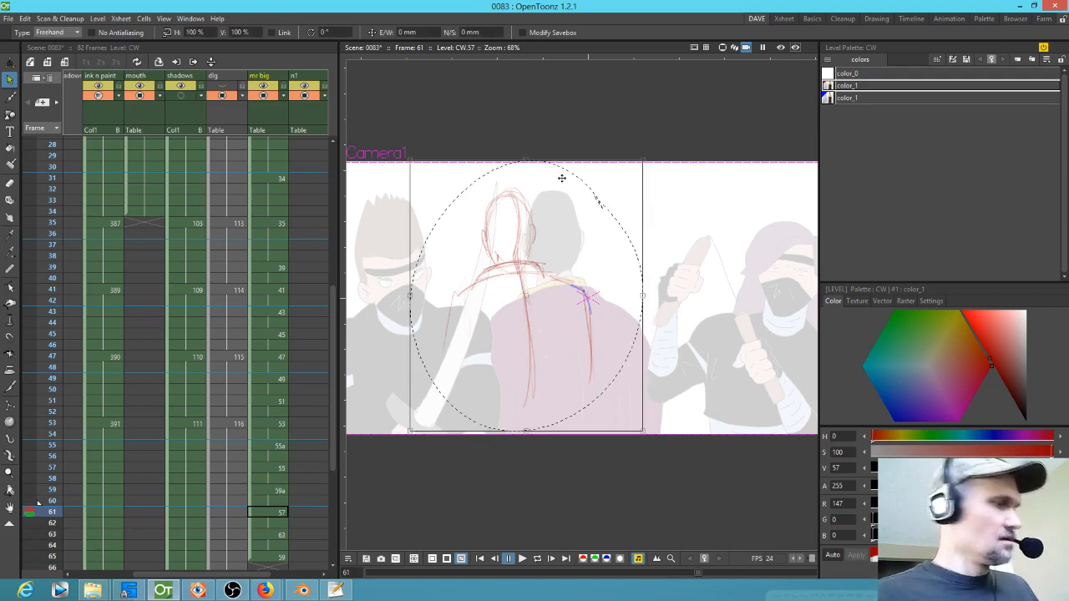
{"action": "key", "text": "period"}
{"action": "key", "text": "period"}
{"action": "key", "text": "comma"}
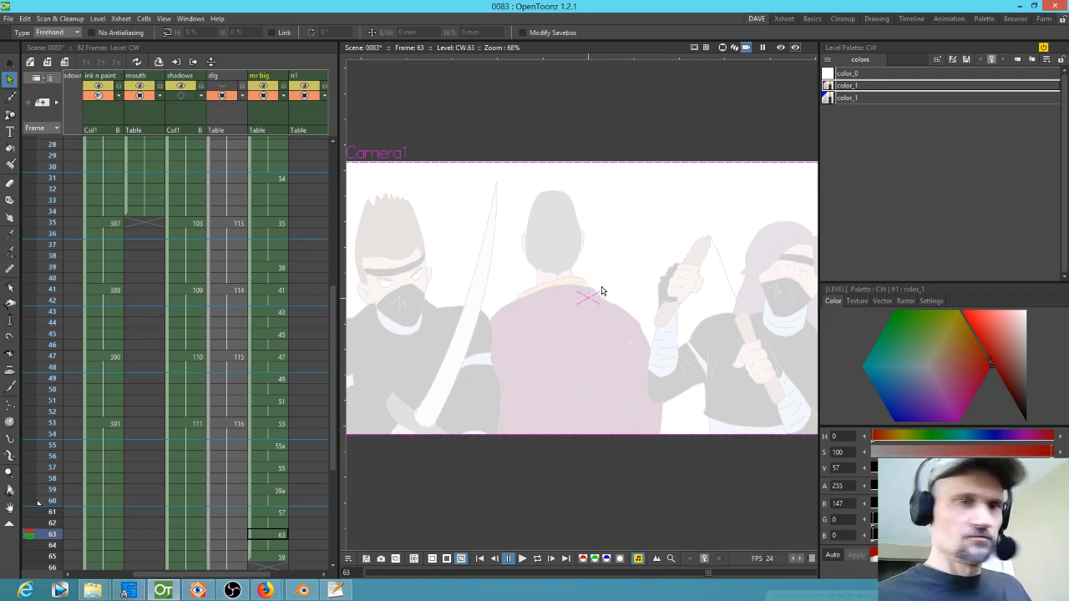
{"action": "key", "text": "ctrl+v"}
{"action": "left_click_drag", "start_coordinate": [644, 160], "coordinate": [636, 167]}
{"action": "left_click_drag", "start_coordinate": [518, 328], "coordinate": [521, 319]}
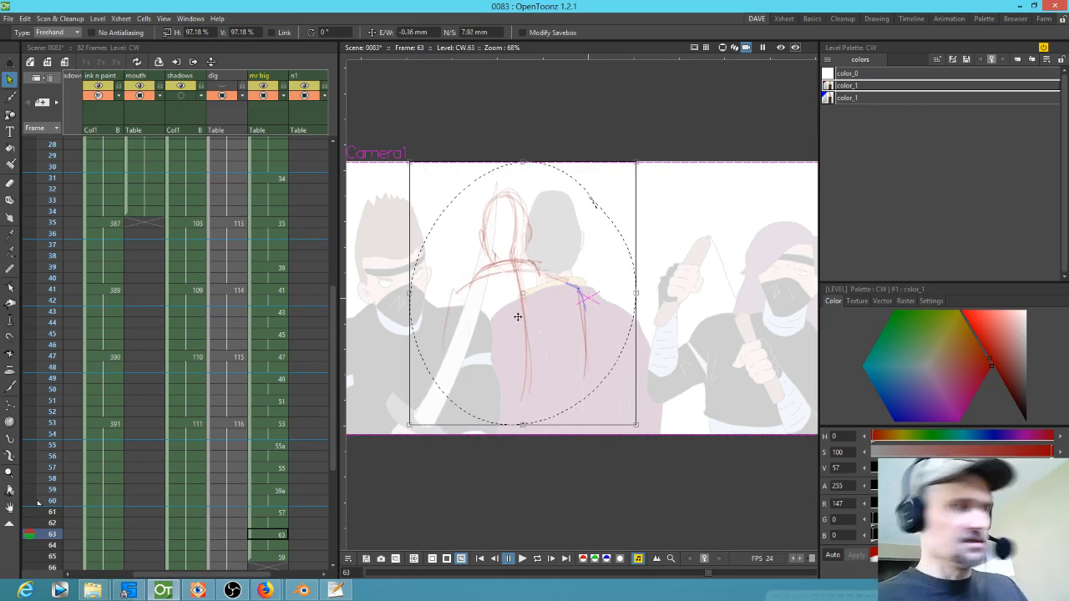
Step: Flip back and forth between frames 61 and 63 to compare the in-between
{"action": "key", "text": "period"}
{"action": "key", "text": "comma"}
{"action": "key", "text": "comma"}
{"action": "key", "text": "comma"}
{"action": "key", "text": "period"}
{"action": "key", "text": "period"}
{"action": "key", "text": "period"}
{"action": "key", "text": "comma"}
{"action": "key", "text": "comma"}
{"action": "key", "text": "period"}
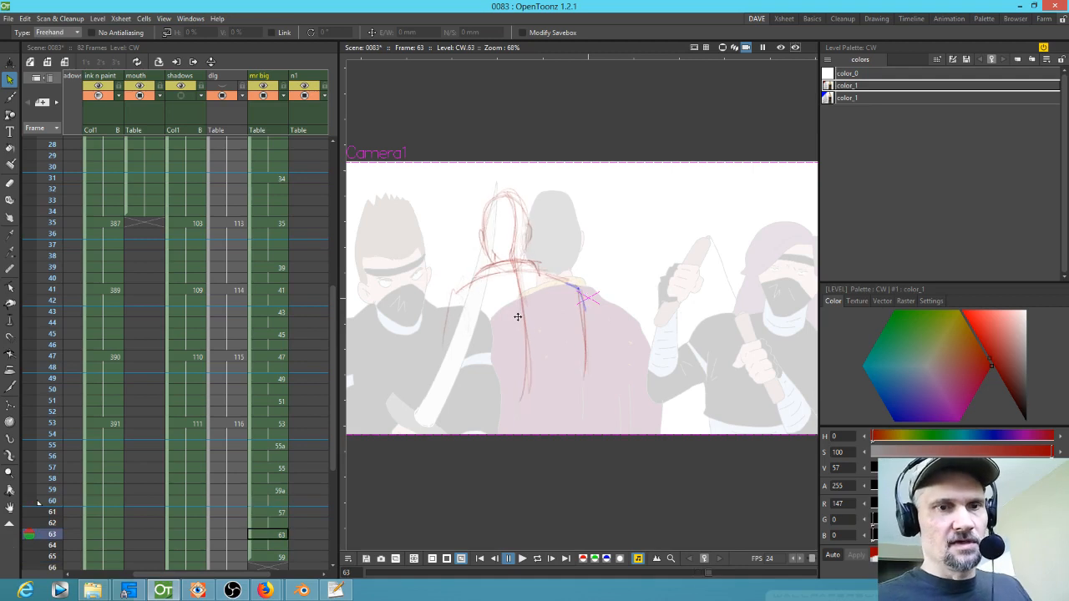
Step: Scale drawing 63's strokes down again to about 97% and nudge them slightly left
{"action": "left_click_drag", "start_coordinate": [389, 324], "coordinate": [535, 147]}
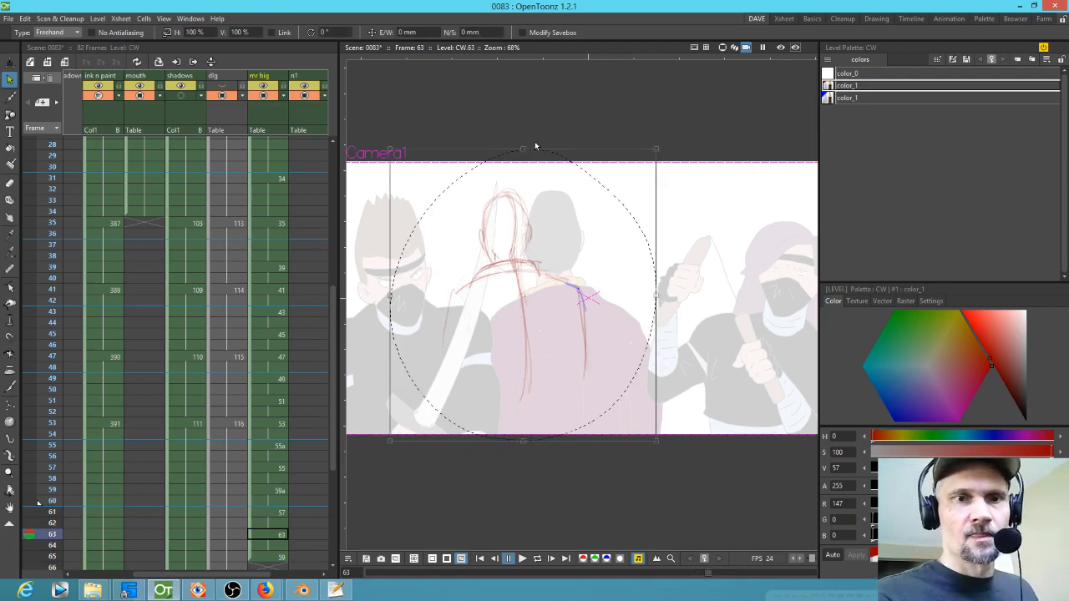
{"action": "left_click_drag", "start_coordinate": [657, 150], "coordinate": [644, 151]}
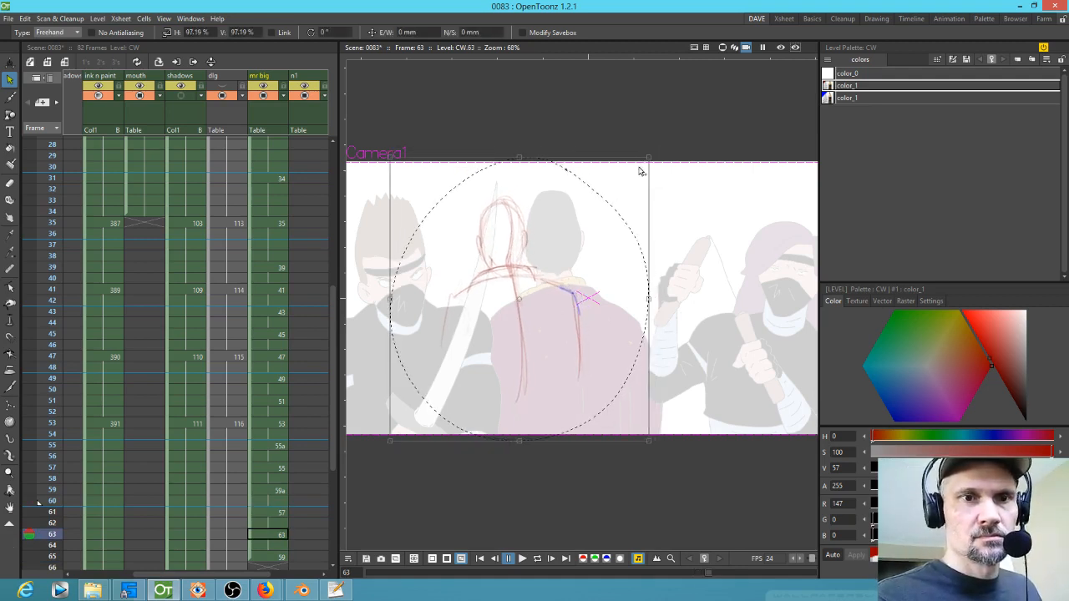
{"action": "left_click_drag", "start_coordinate": [531, 312], "coordinate": [530, 311]}
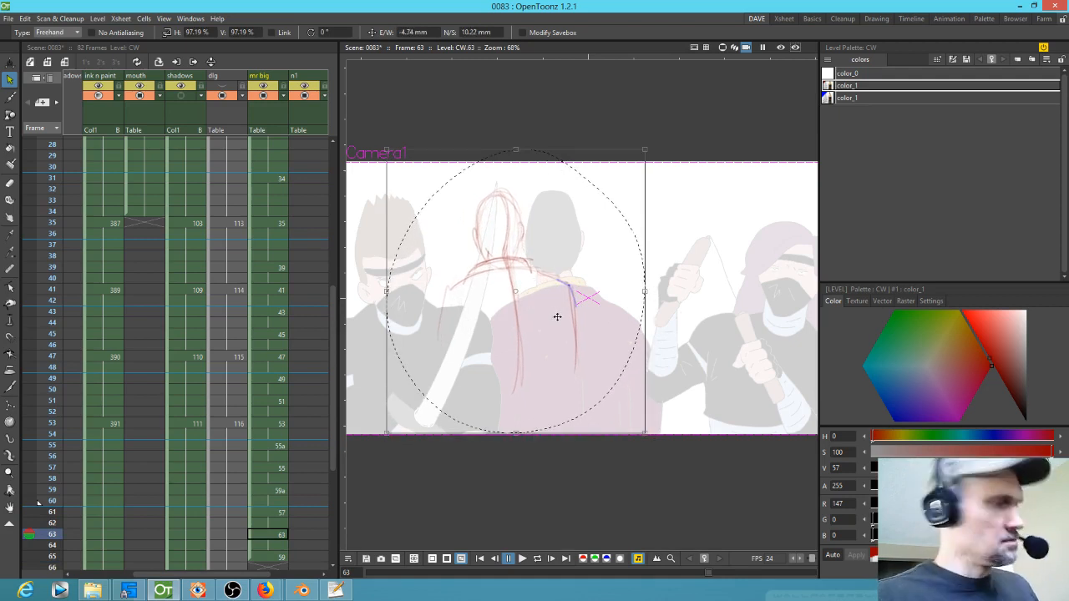
Step: Flip through the frames around 63 to check the adjusted drawing
{"action": "key", "text": "comma"}
{"action": "key", "text": "period"}
{"action": "key", "text": "period"}
{"action": "key", "text": "comma"}
{"action": "key", "text": "comma"}
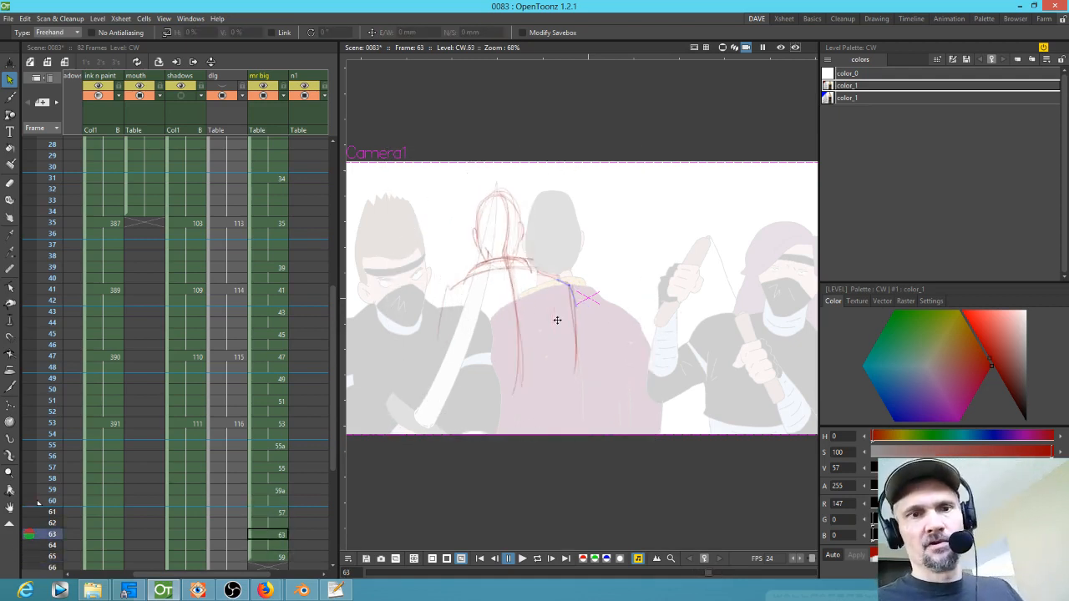
{"action": "key", "text": "comma"}
{"action": "key", "text": "comma"}
{"action": "key", "text": "comma"}
{"action": "key", "text": "comma"}
{"action": "key", "text": "comma"}
{"action": "key", "text": "comma"}
{"action": "key", "text": "comma"}
{"action": "key", "text": "comma"}
{"action": "key", "text": "comma"}
{"action": "key", "text": "comma"}
Step: Play the scene back in a loop to review Mr Big's animation
{"action": "key", "text": "l"}
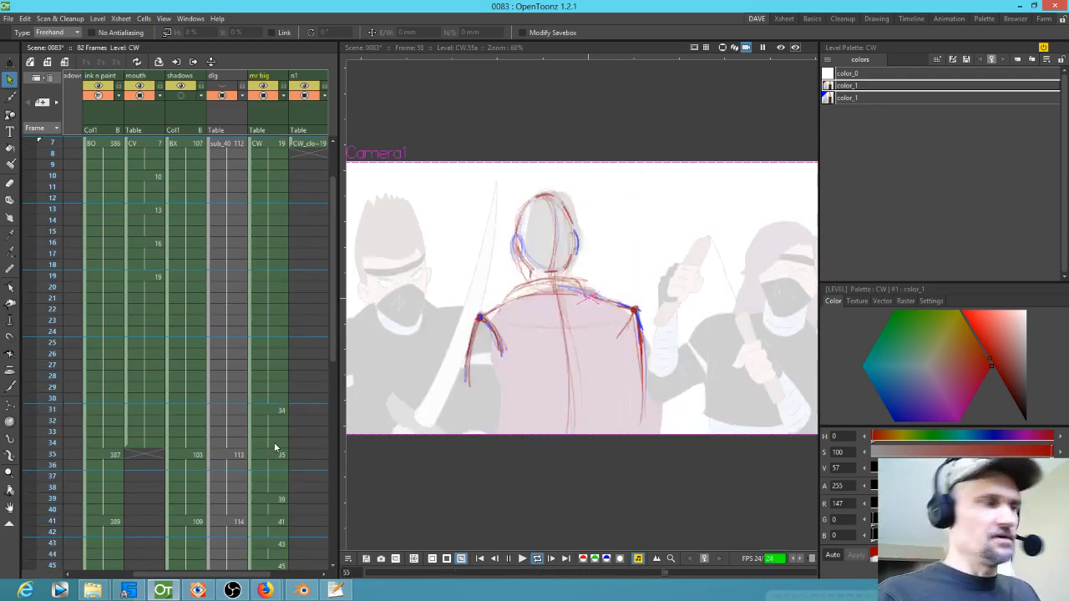
{"action": "key", "text": "l"}
{"action": "left_click_drag", "start_coordinate": [233, 499], "coordinate": [262, 159]}
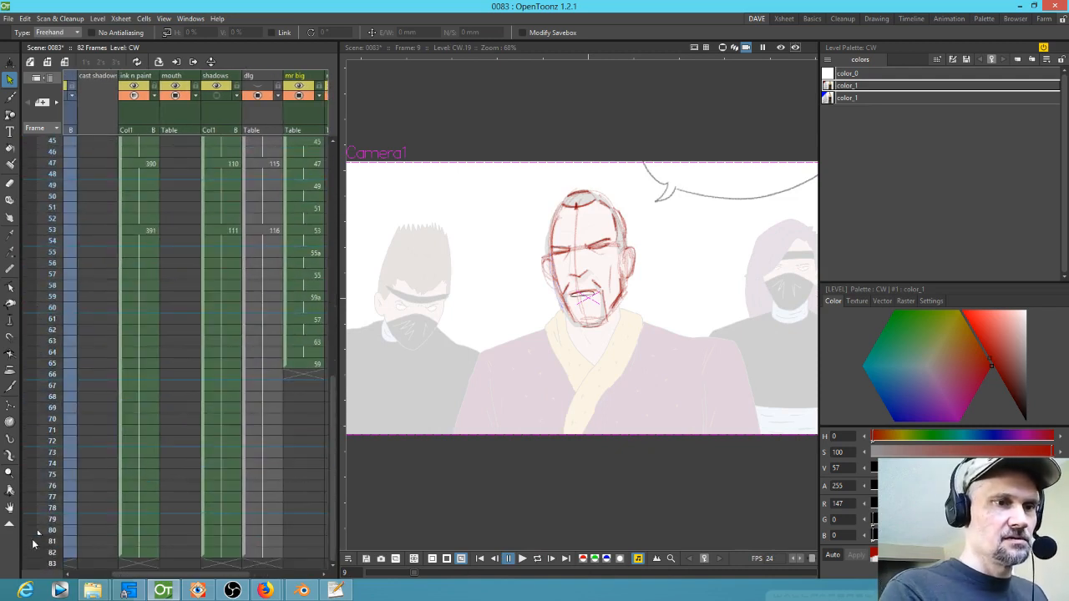
{"action": "scroll", "coordinate": [46, 501], "scroll_direction": "down", "scroll_amount": 2}
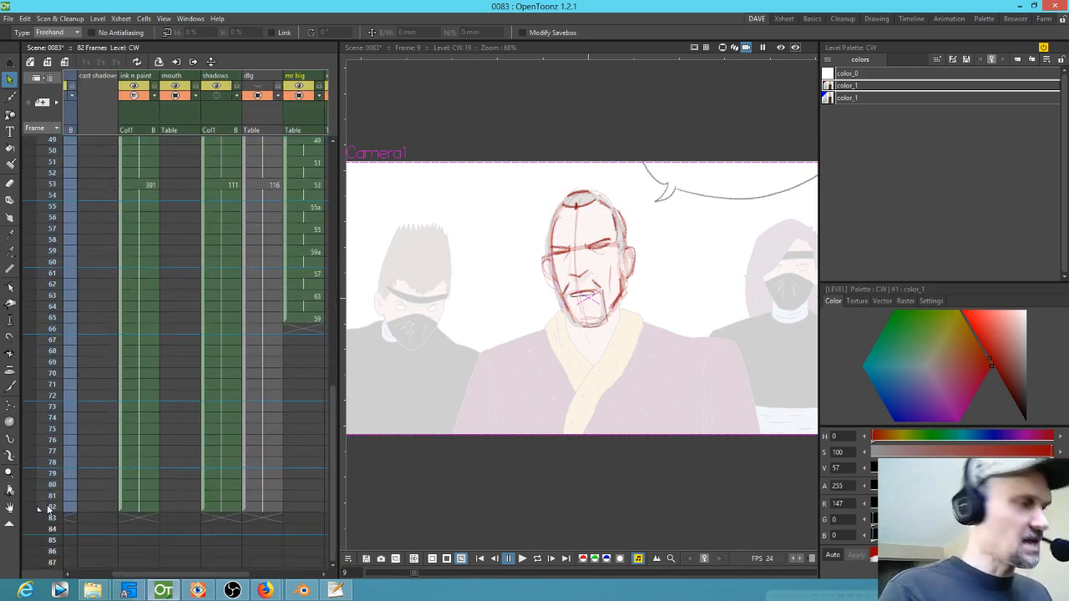
{"action": "key", "text": "l"}
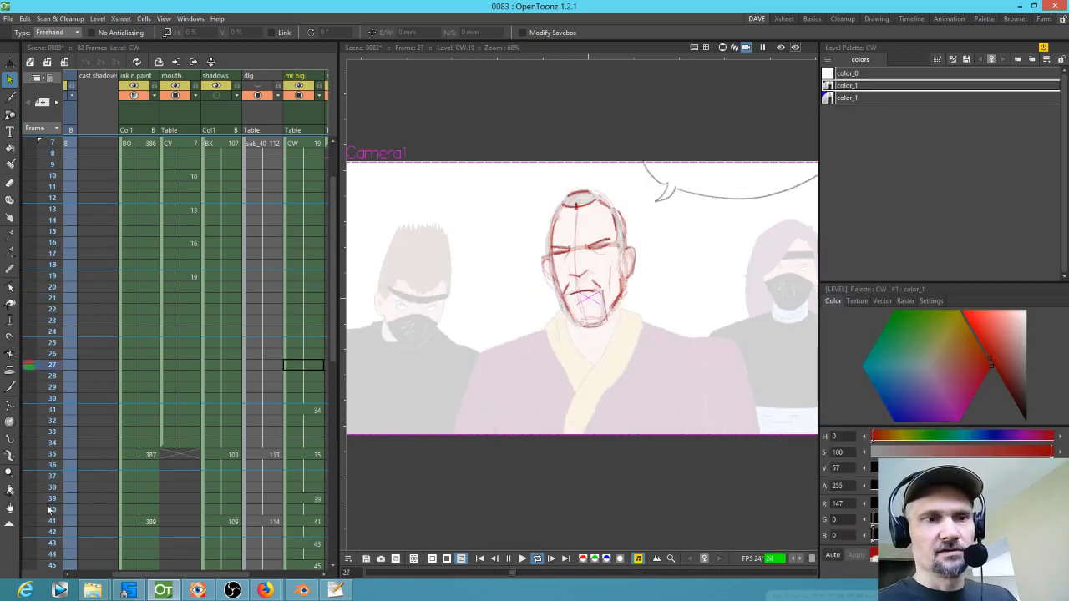
{"action": "key", "text": "l"}
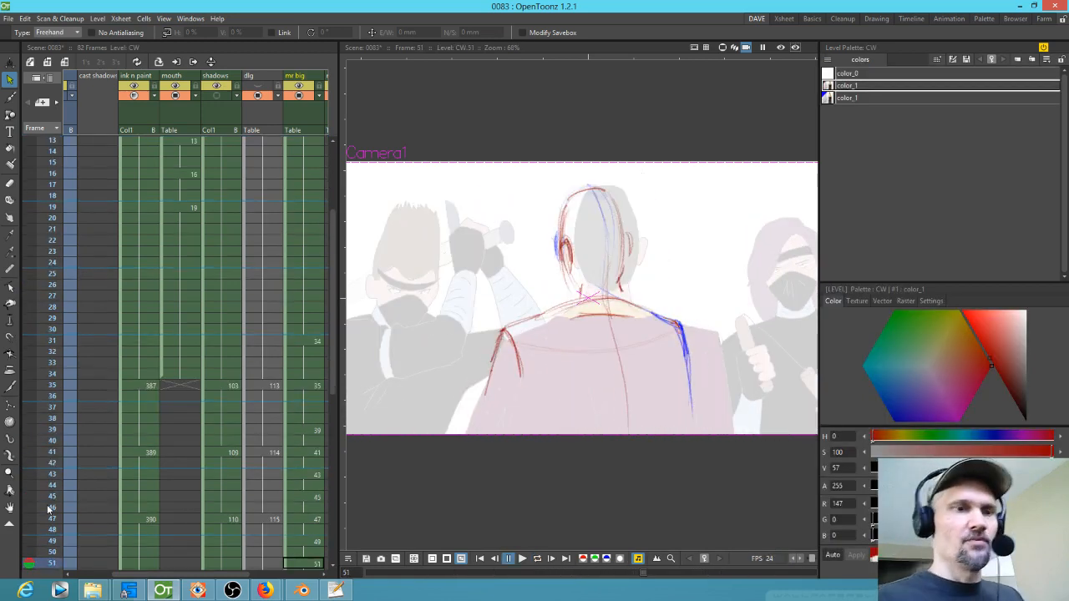
Step: Create a new drawing 60 at frame 67 of the Mr Big column
{"action": "scroll", "coordinate": [258, 353], "scroll_direction": "down", "scroll_amount": 8}
{"action": "left_click", "coordinate": [254, 433]}
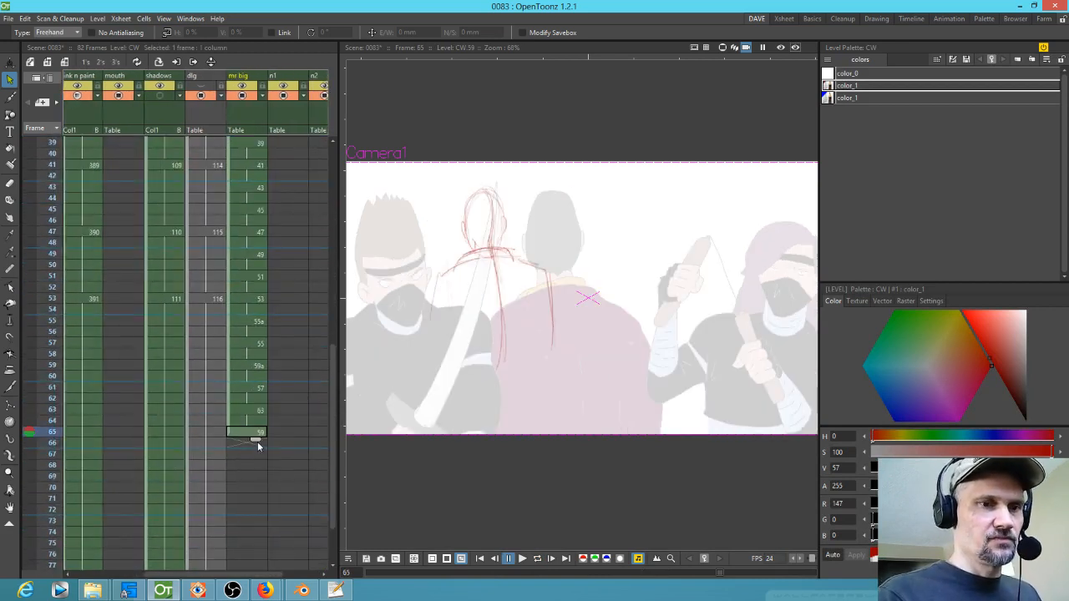
{"action": "left_click_drag", "start_coordinate": [256, 460], "coordinate": [255, 466]}
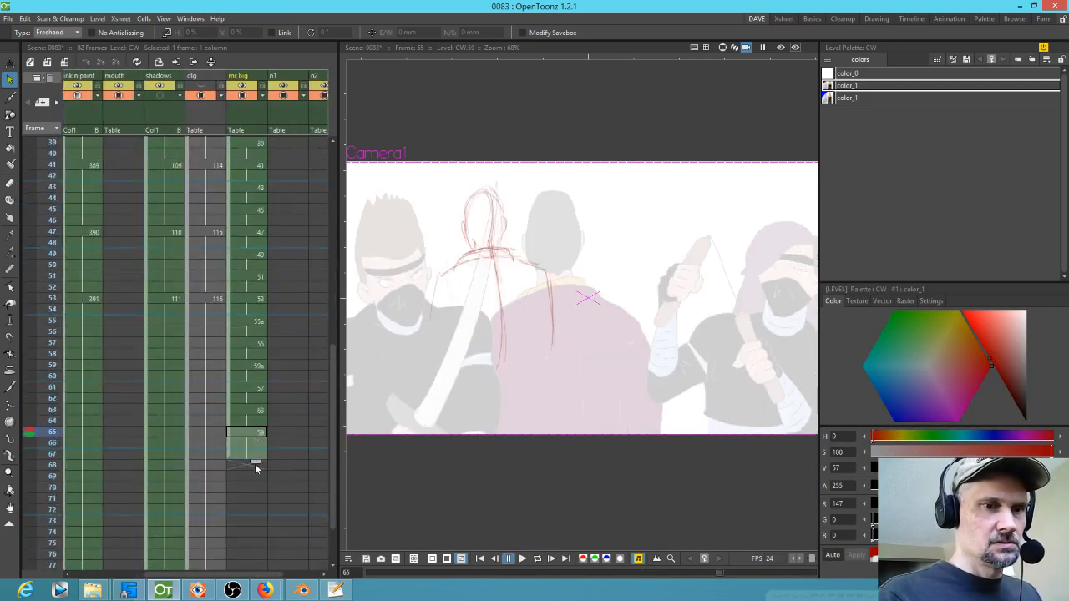
{"action": "left_click", "coordinate": [256, 454]}
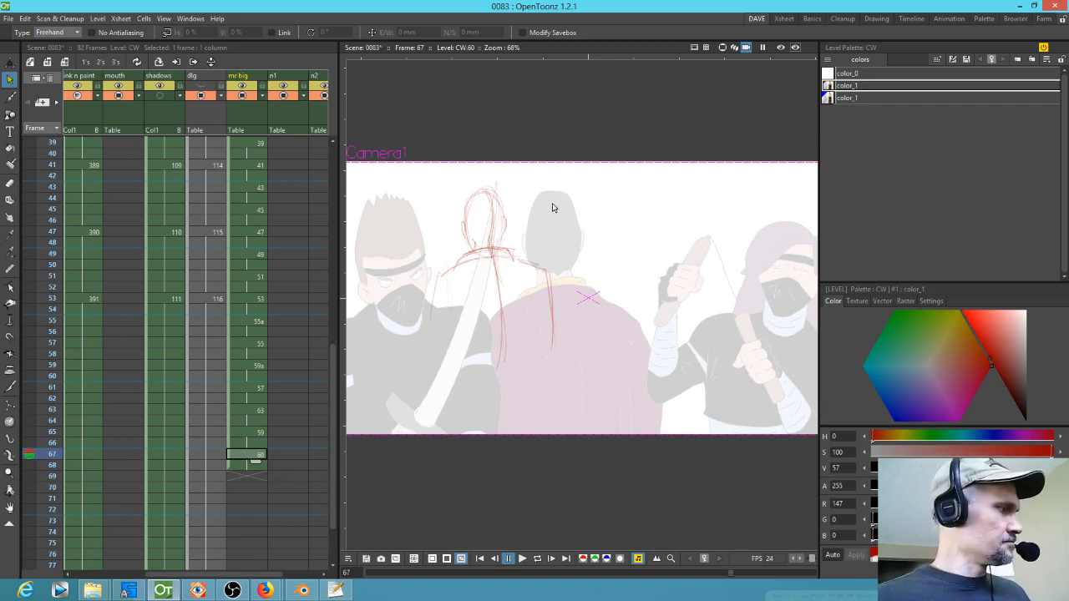
Step: Scale drawing 60's strokes to about 94% and shift them up and left
{"action": "mouse_move", "coordinate": [552, 208]}
{"action": "left_mouse_down"}
{"action": "mouse_move", "coordinate": [428, 403]}
{"action": "mouse_move", "coordinate": [557, 184]}
{"action": "left_mouse_up"}
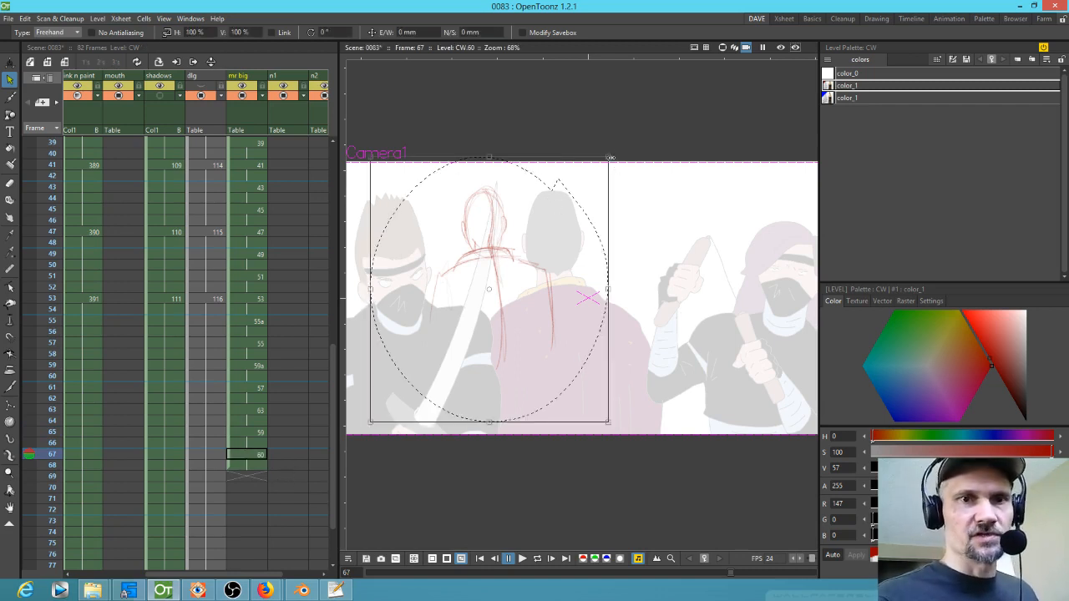
{"action": "left_click_drag", "start_coordinate": [610, 156], "coordinate": [593, 173]}
{"action": "left_click_drag", "start_coordinate": [476, 303], "coordinate": [466, 291]}
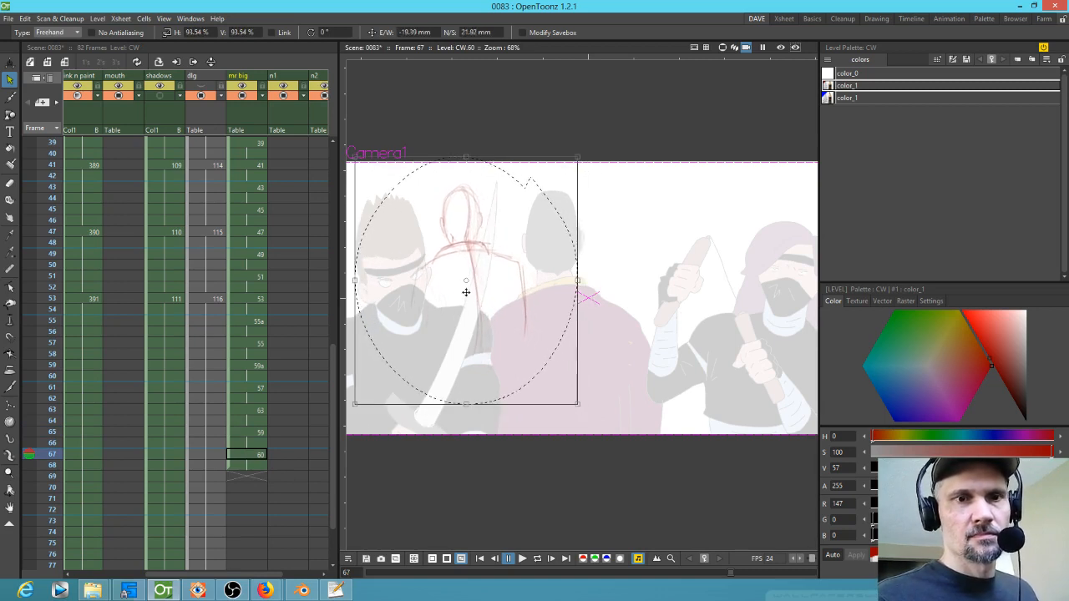
Step: Paste the strokes into a new drawing 61 at frame 69 and shift them further left
{"action": "left_click", "coordinate": [264, 475]}
{"action": "key", "text": "ctrl+v"}
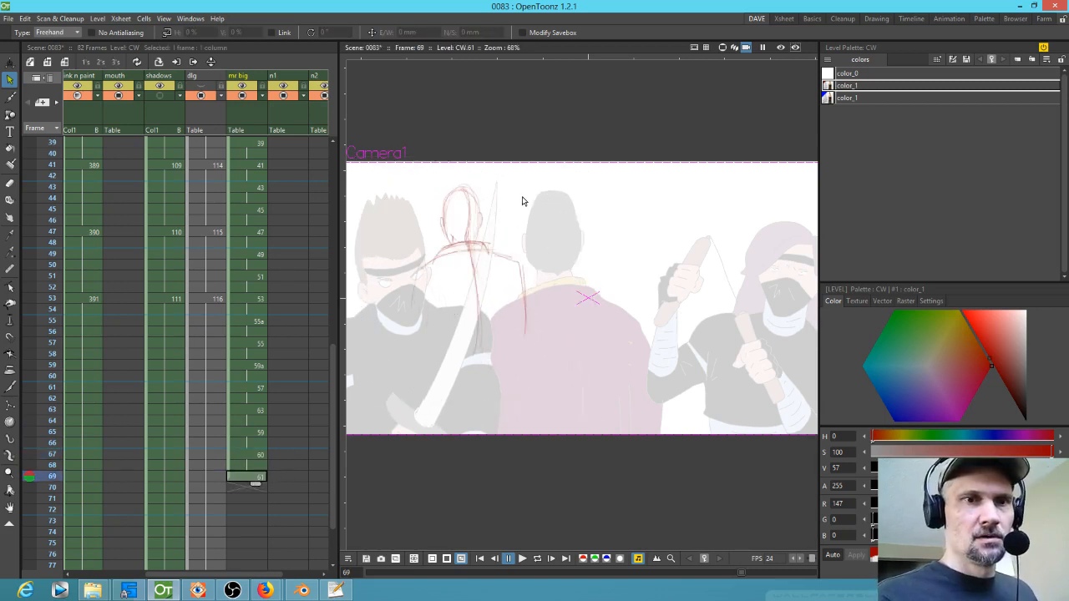
{"action": "mouse_move", "coordinate": [506, 172]}
{"action": "left_mouse_down"}
{"action": "mouse_move", "coordinate": [577, 287]}
{"action": "mouse_move", "coordinate": [526, 182]}
{"action": "mouse_move", "coordinate": [557, 176]}
{"action": "left_mouse_up"}
{"action": "left_click_drag", "start_coordinate": [492, 287], "coordinate": [477, 271]}
Step: Create drawing 62 at frame 71 with the copied strokes, scaling them down and shifting them left
{"action": "left_click", "coordinate": [250, 495]}
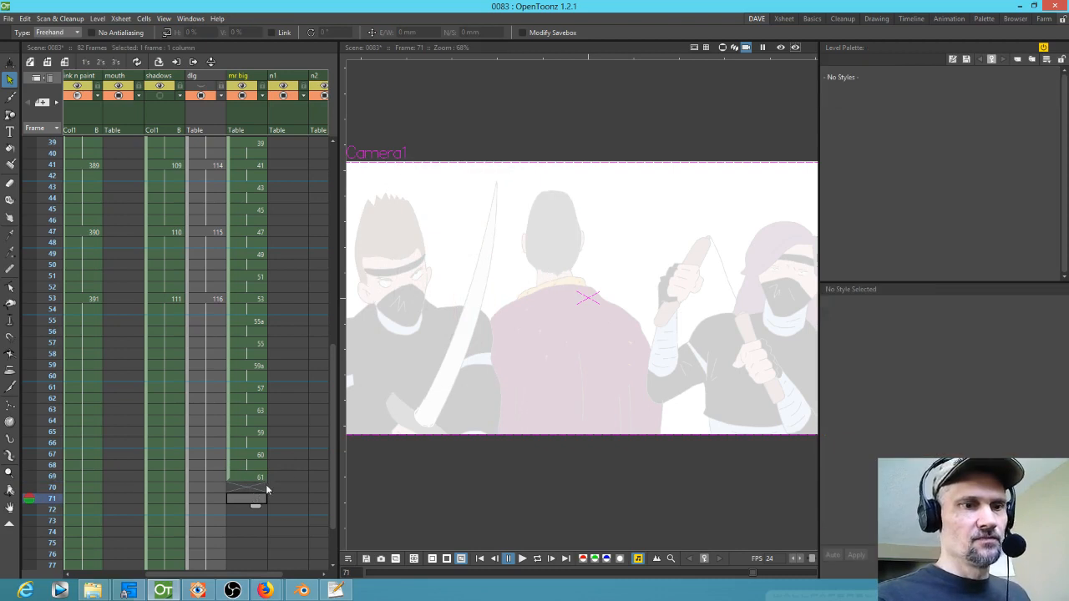
{"action": "left_click", "coordinate": [258, 480]}
{"action": "left_click", "coordinate": [254, 496]}
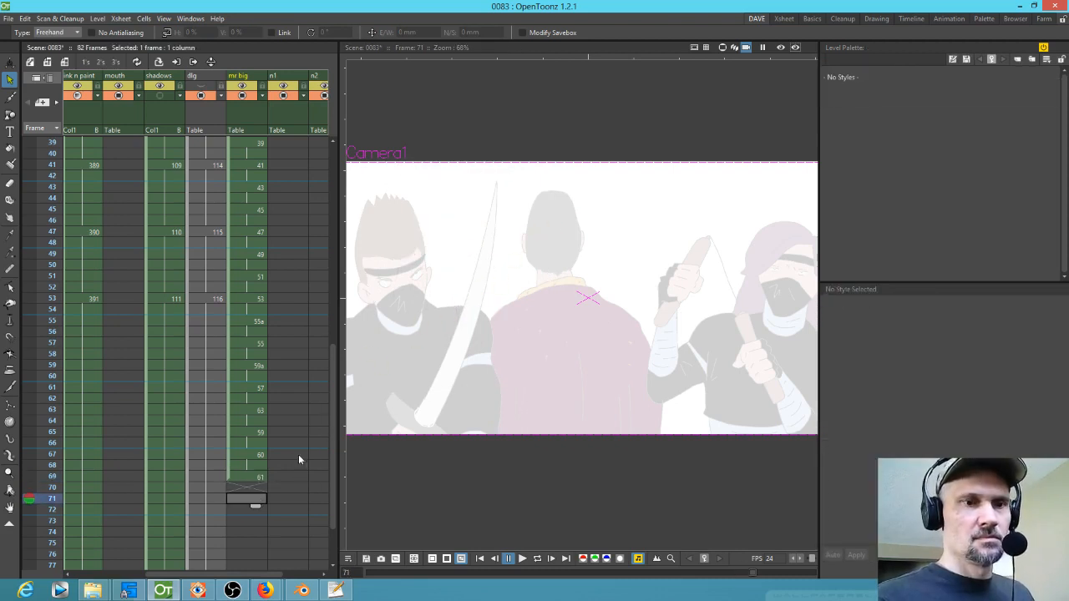
{"action": "left_click", "coordinate": [257, 476]}
{"action": "left_click", "coordinate": [260, 499]}
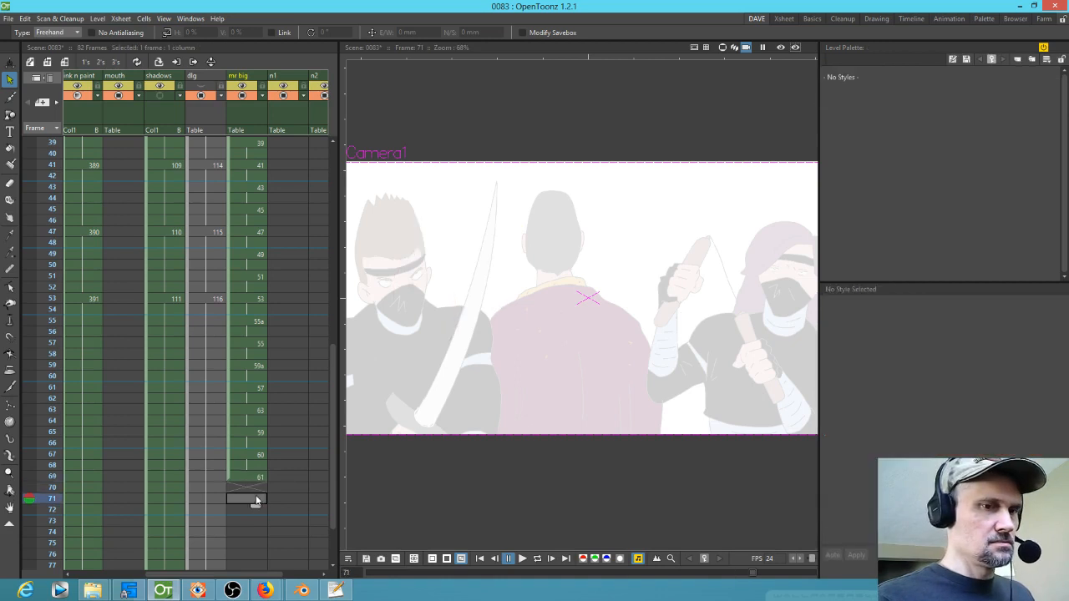
{"action": "left_click", "coordinate": [256, 476]}
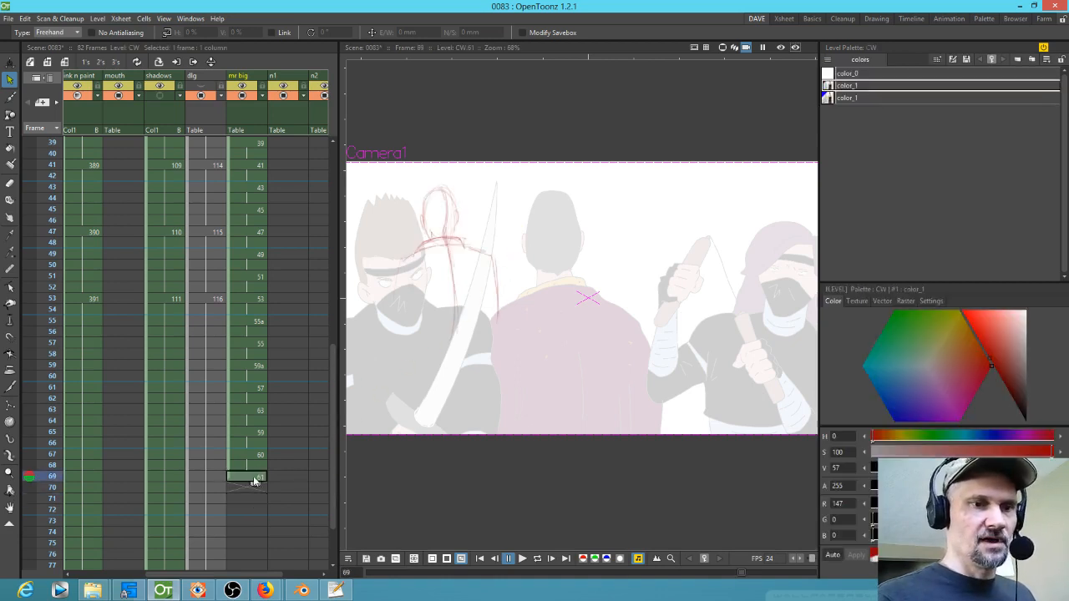
{"action": "left_click", "coordinate": [262, 498]}
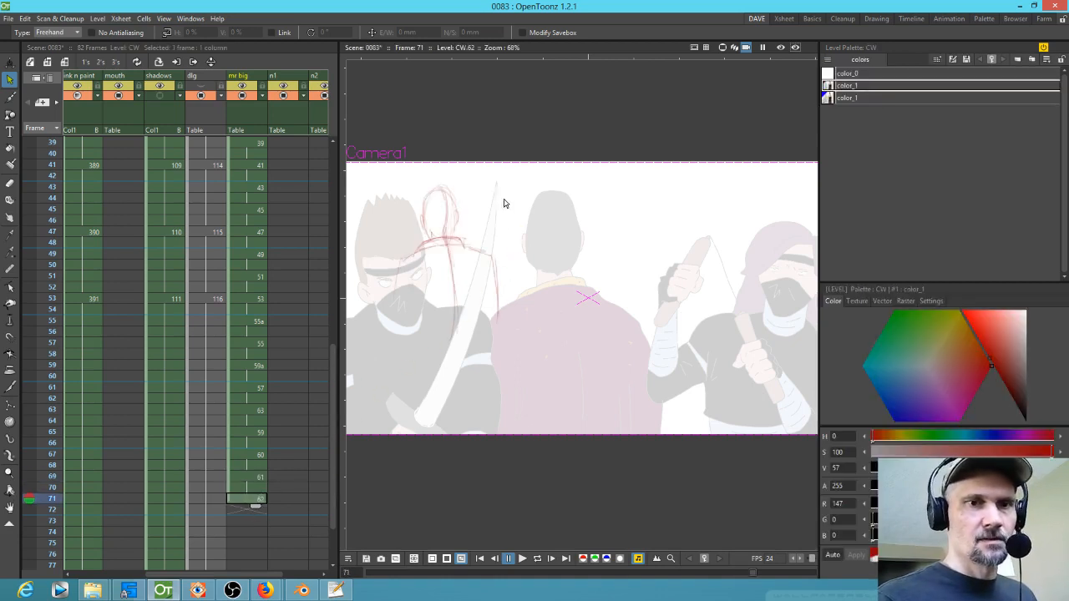
{"action": "key", "text": "period"}
{"action": "left_click", "coordinate": [529, 219]}
{"action": "left_click_drag", "start_coordinate": [537, 167], "coordinate": [520, 184]}
{"action": "left_click_drag", "start_coordinate": [458, 313], "coordinate": [447, 301]}
Step: Add drawing 63 at frame 73 and select the Mr Big cells from frame 73 to 82
{"action": "left_click", "coordinate": [265, 502]}
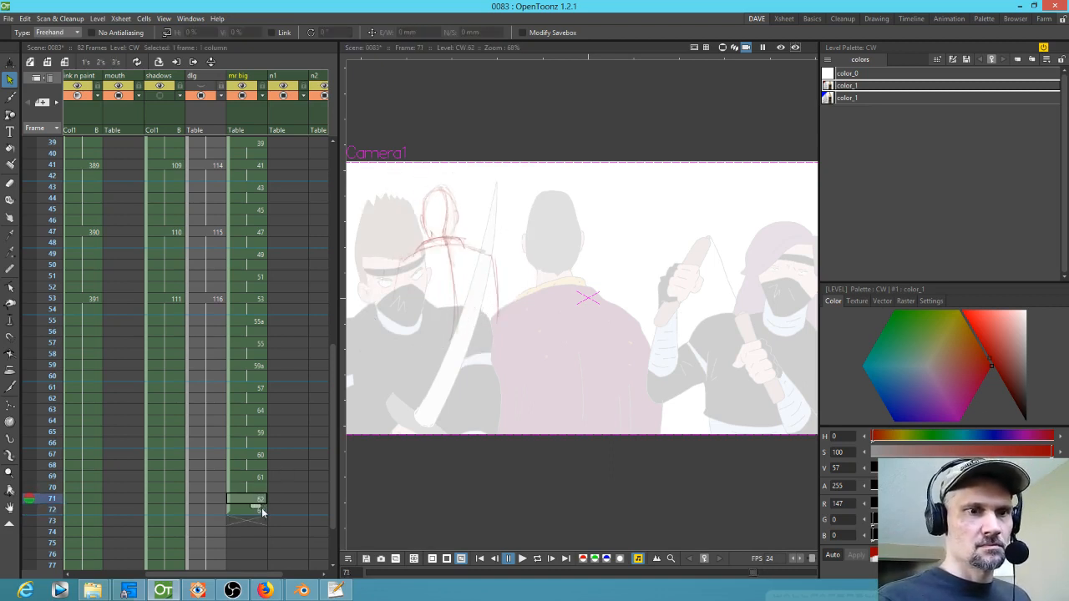
{"action": "left_click_drag", "start_coordinate": [256, 514], "coordinate": [255, 521]}
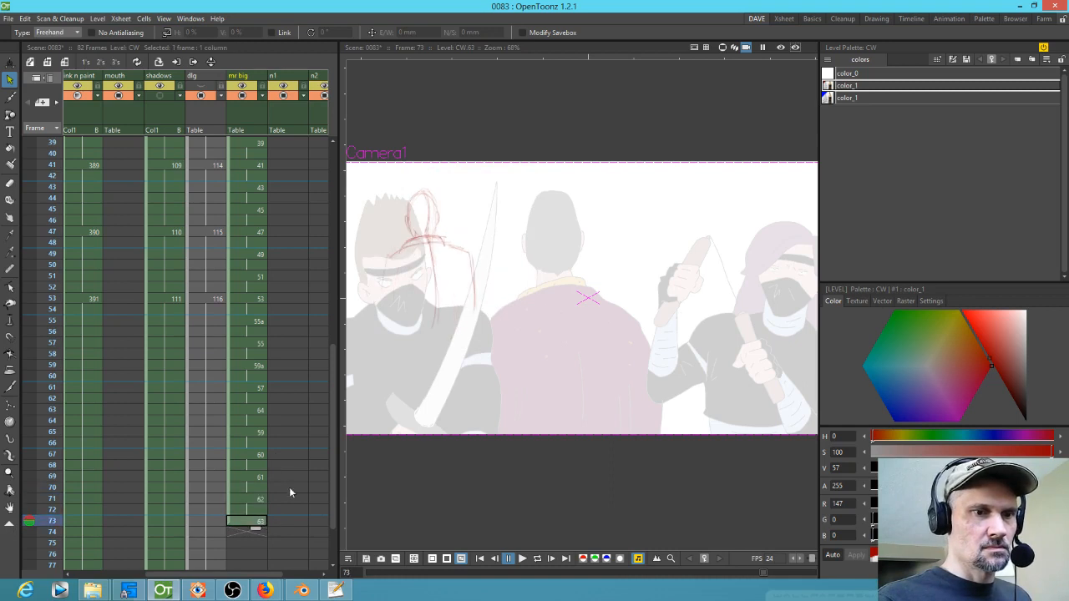
{"action": "scroll", "coordinate": [275, 280], "scroll_direction": "down", "scroll_amount": 5}
{"action": "left_click", "coordinate": [239, 291]}
{"action": "left_click_drag", "start_coordinate": [240, 292], "coordinate": [234, 344]}
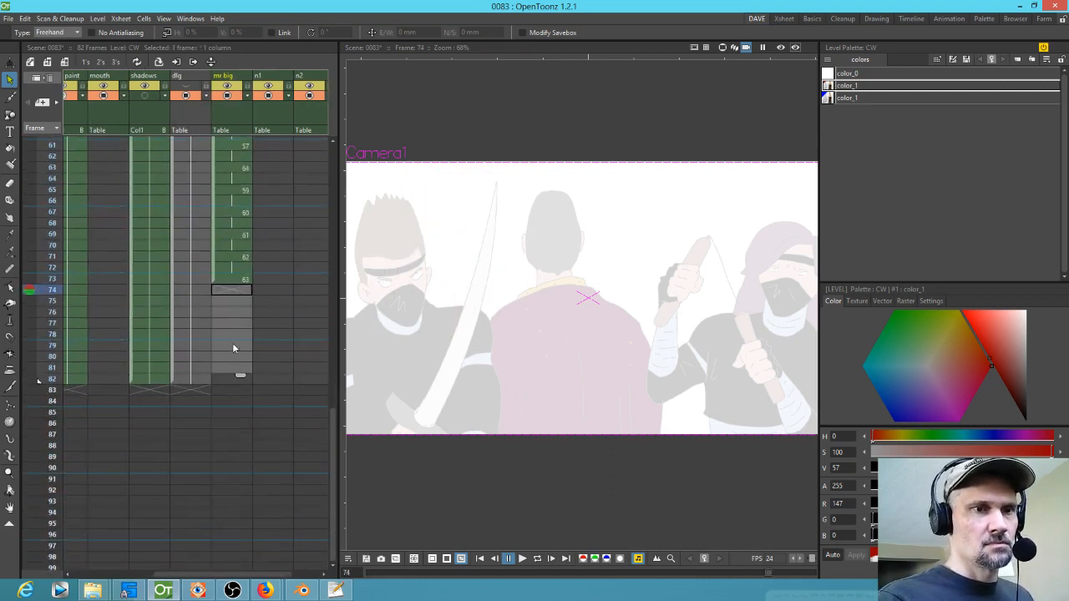
{"action": "left_click", "coordinate": [242, 281]}
{"action": "left_click_drag", "start_coordinate": [240, 289], "coordinate": [237, 379]}
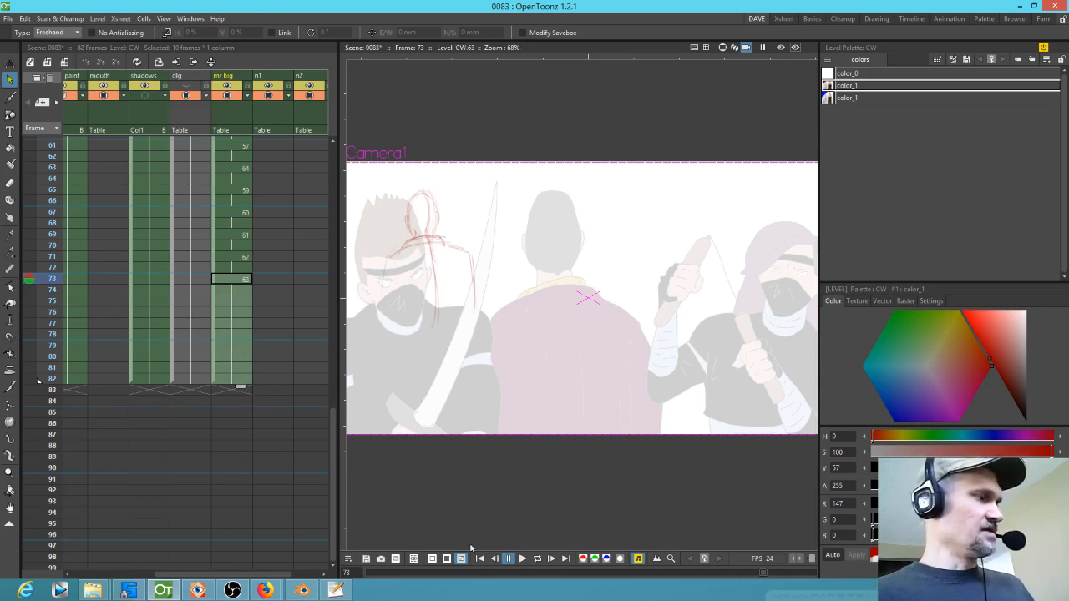
Step: Play the scene back in a loop to review the new in-betweens
{"action": "key", "text": "l"}
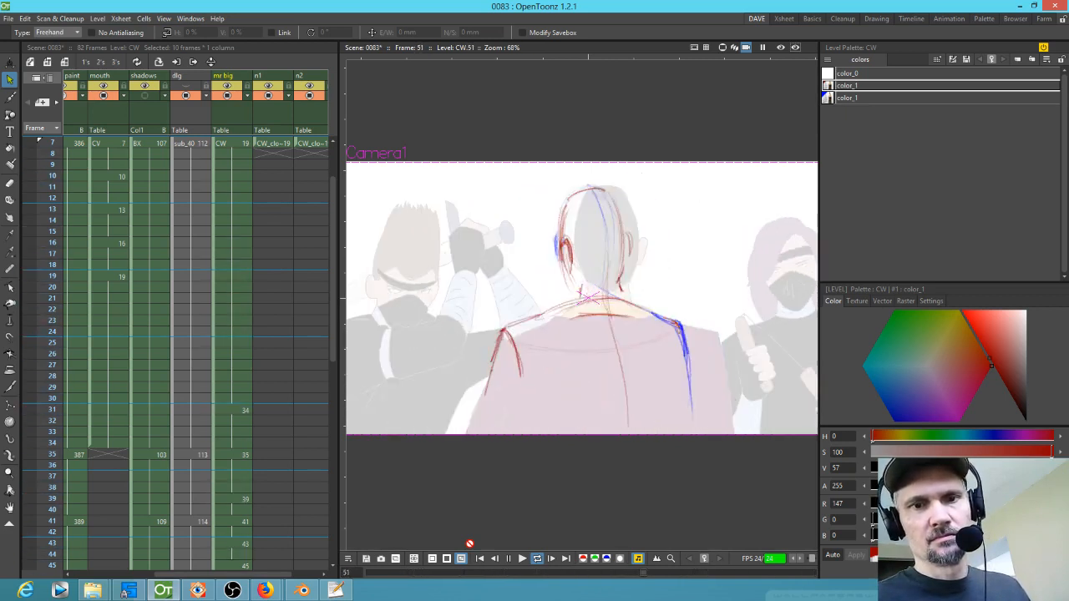
{"action": "key", "text": "l"}
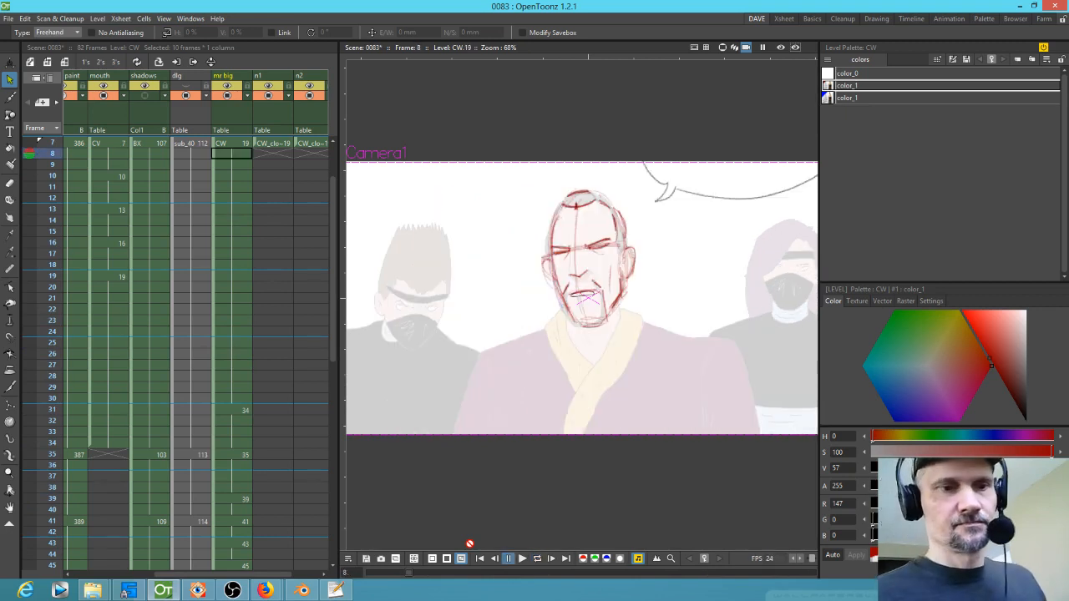
{"action": "scroll", "coordinate": [300, 235], "scroll_direction": "down", "scroll_amount": 5}
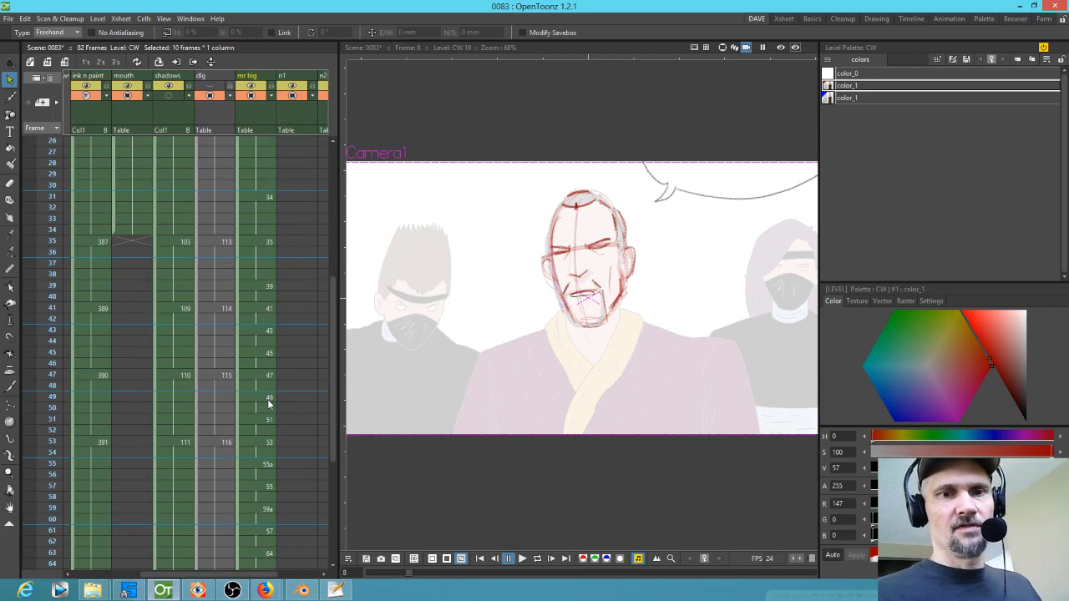
{"action": "key", "text": "l"}
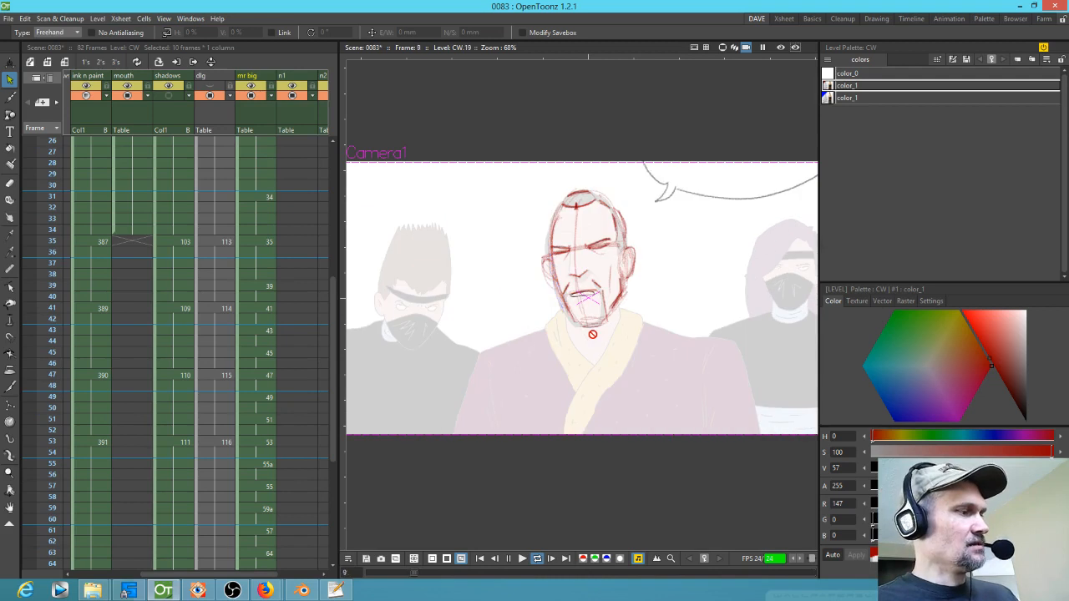
Step: Extend the n1 and n2 ninja columns' cells from frame 7 down to frame 82
{"action": "key", "text": "p"}
{"action": "key", "text": "b"}
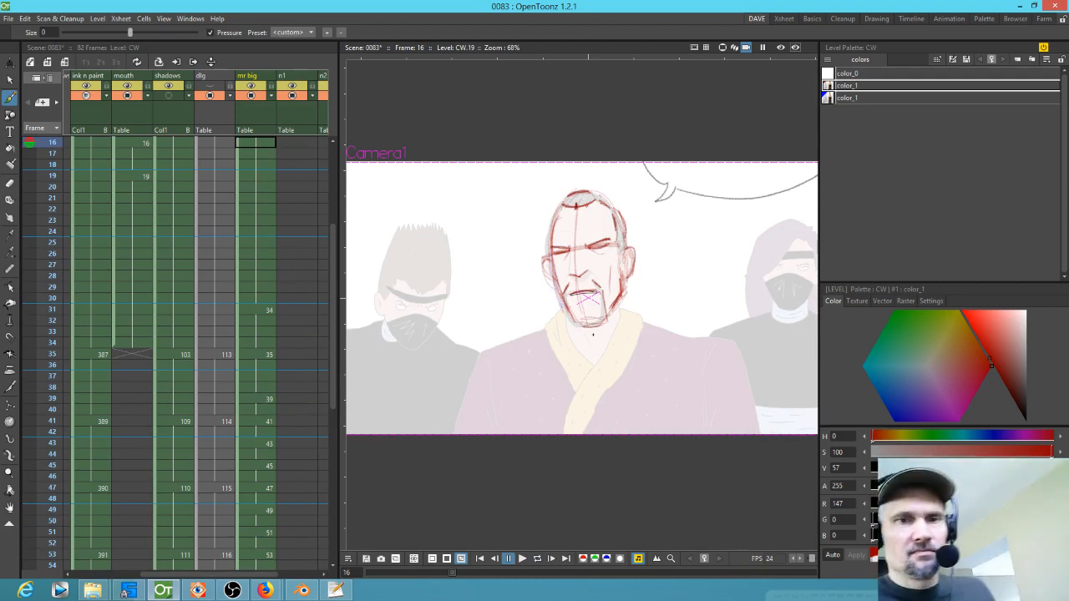
{"action": "left_click_drag", "start_coordinate": [629, 343], "coordinate": [617, 347]}
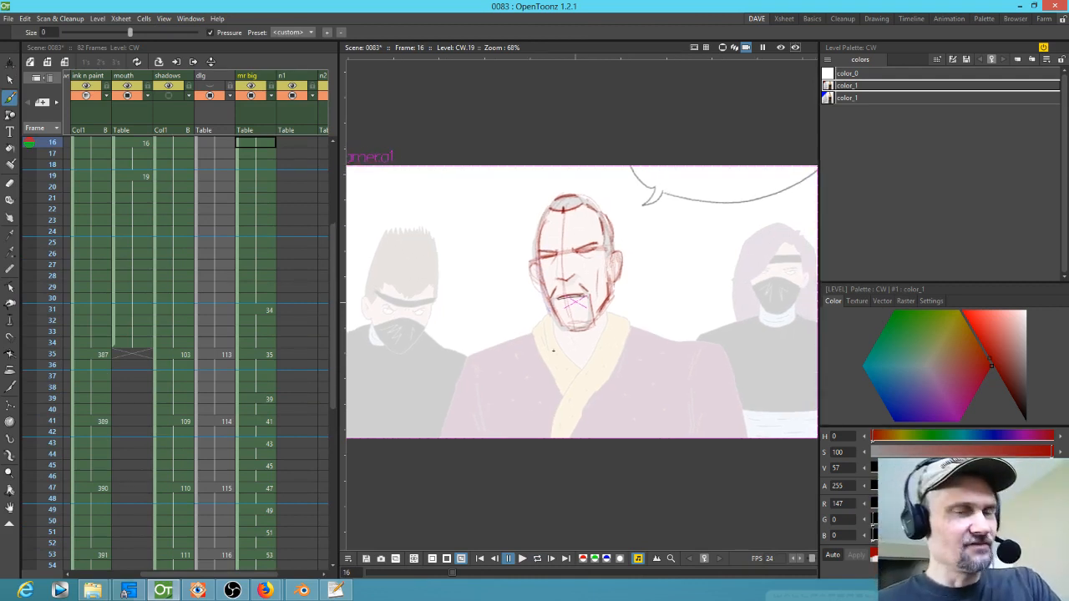
{"action": "left_click_drag", "start_coordinate": [280, 392], "coordinate": [215, 527]}
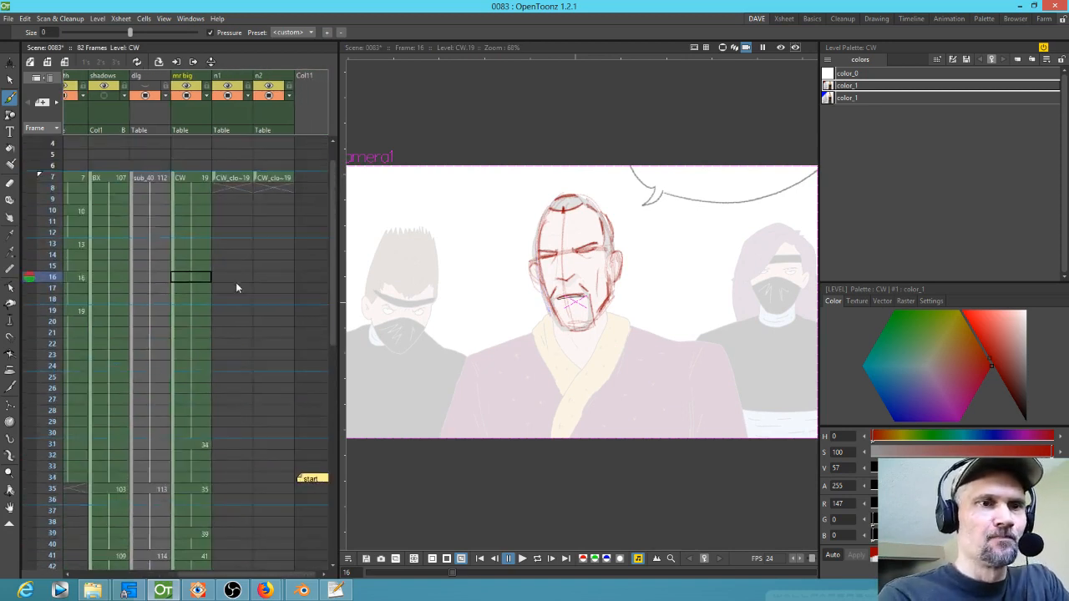
{"action": "left_click_drag", "start_coordinate": [234, 279], "coordinate": [244, 265]}
{"action": "left_click", "coordinate": [252, 162]}
{"action": "left_click_drag", "start_coordinate": [253, 173], "coordinate": [238, 485]}
{"action": "left_click_drag", "start_coordinate": [286, 217], "coordinate": [245, 285]}
{"action": "scroll", "coordinate": [251, 350], "scroll_direction": "up", "scroll_amount": 10}
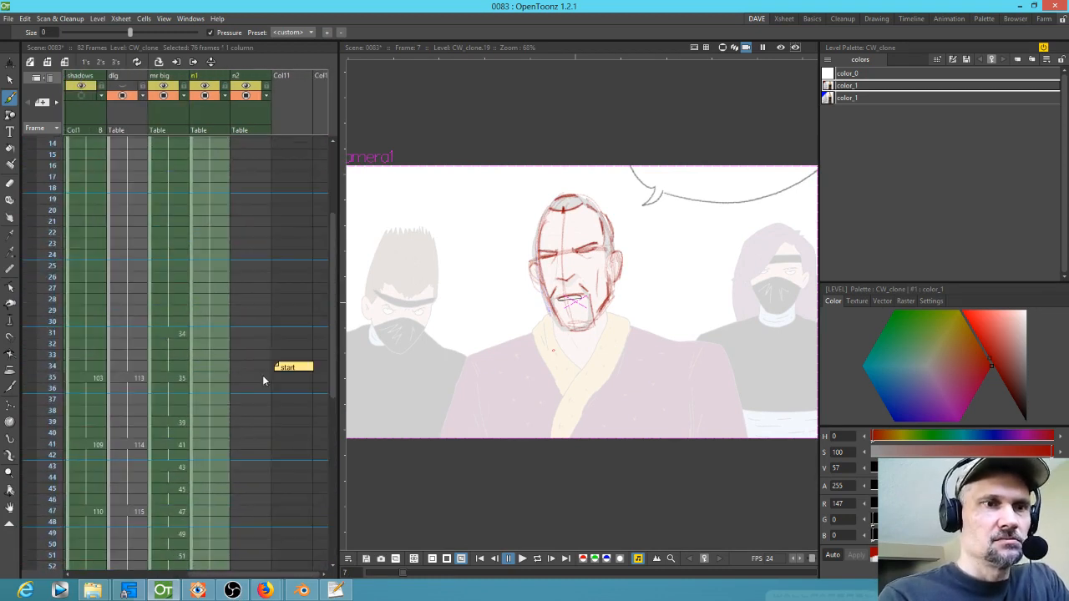
{"action": "left_click", "coordinate": [242, 205]}
{"action": "left_click_drag", "start_coordinate": [246, 220], "coordinate": [248, 484]}
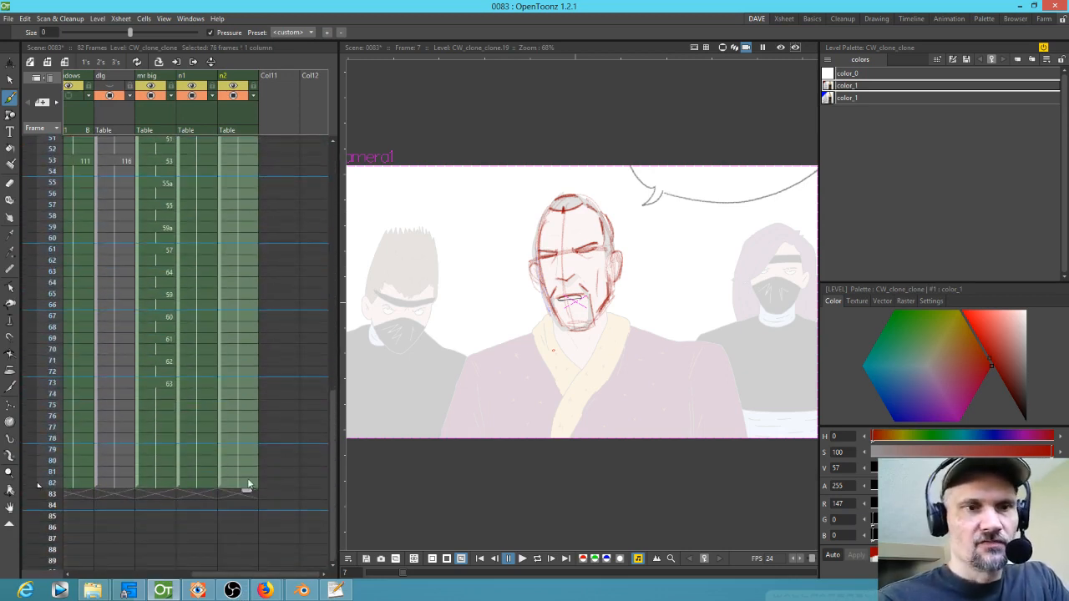
Step: Sketch the ninja's head in red as a new n1 drawing at frame 35
{"action": "scroll", "coordinate": [247, 484], "scroll_direction": "up", "scroll_amount": 15}
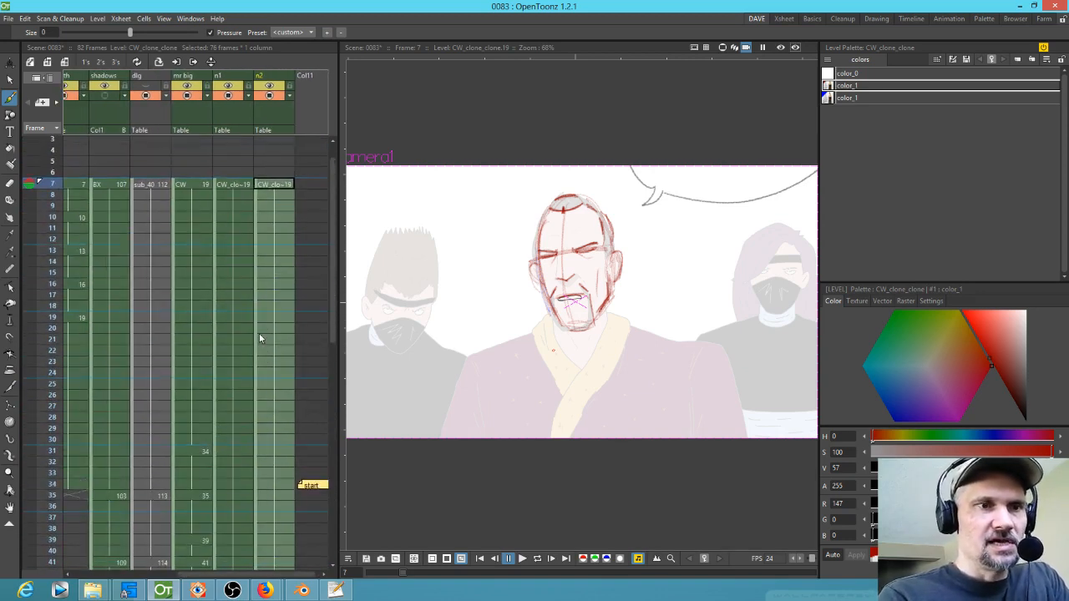
{"action": "left_click", "coordinate": [237, 184]}
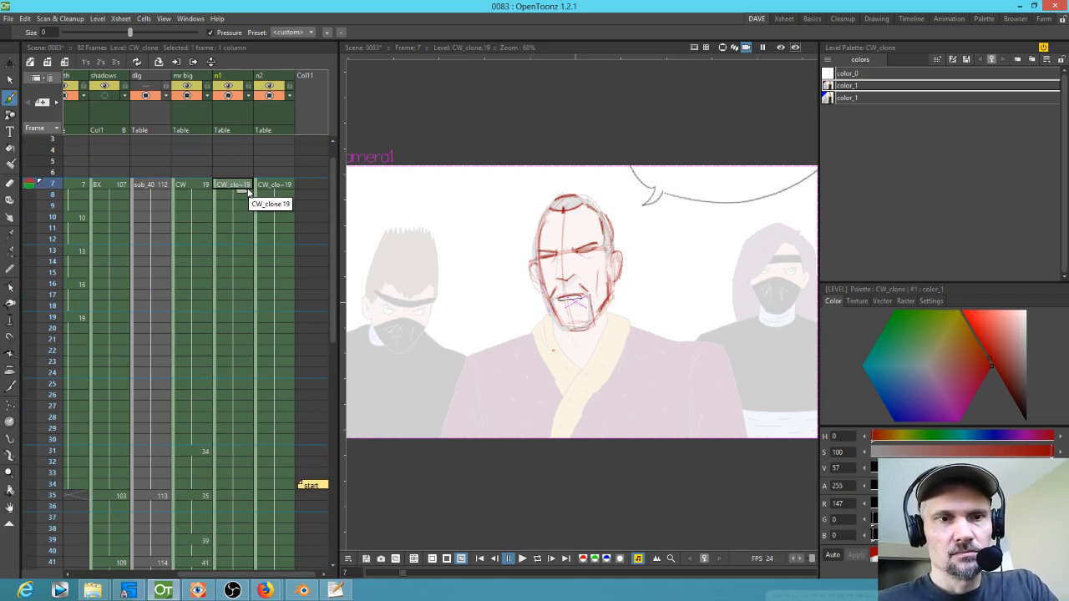
{"action": "left_click_drag", "start_coordinate": [49, 185], "coordinate": [56, 496]}
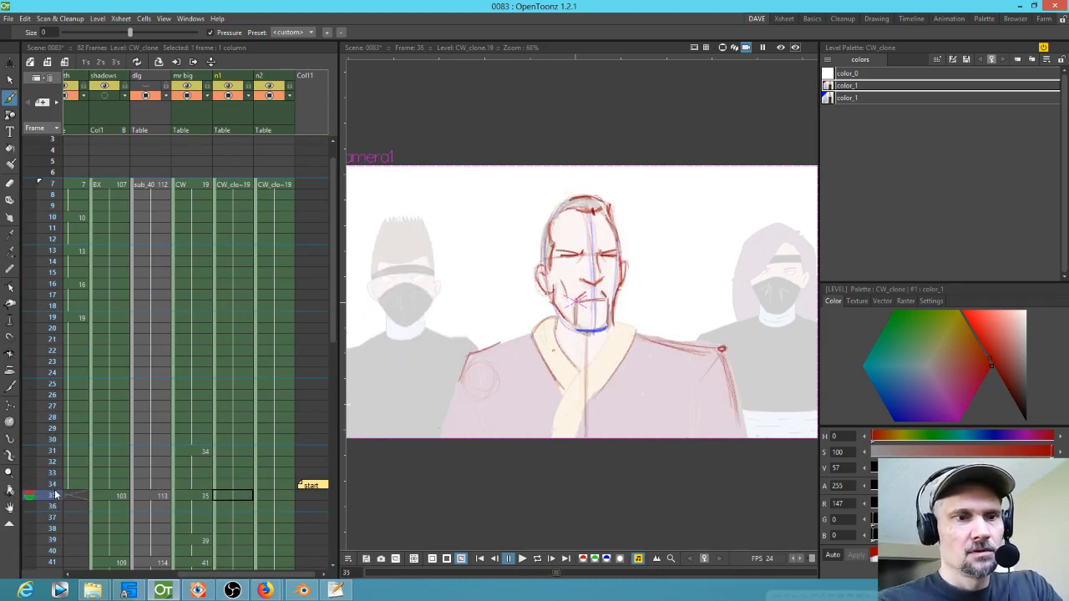
{"action": "left_click", "coordinate": [282, 500]}
{"action": "left_click", "coordinate": [242, 499]}
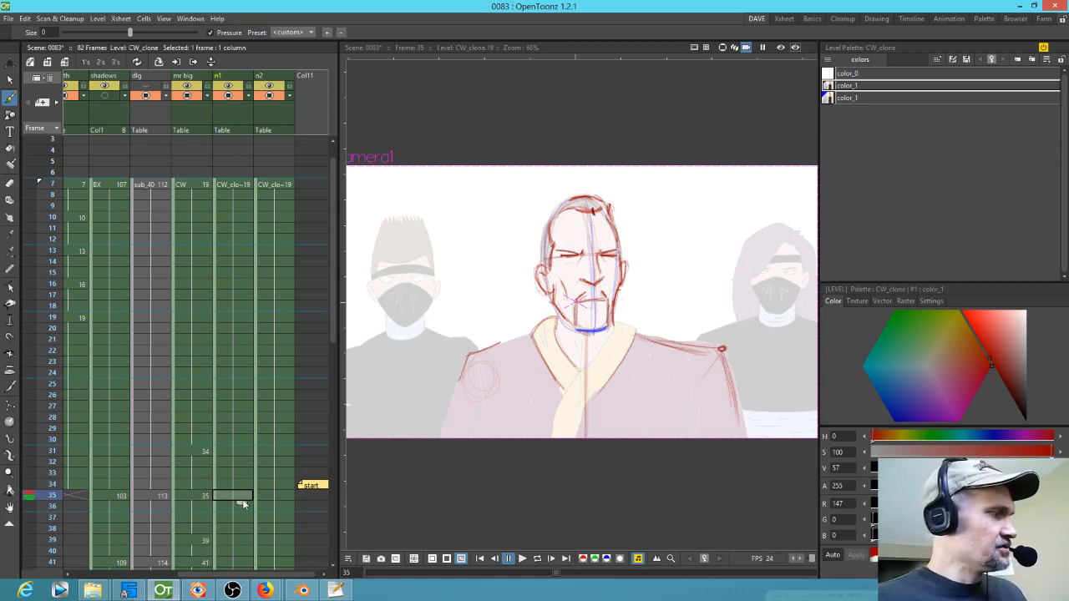
{"action": "left_click_drag", "start_coordinate": [471, 351], "coordinate": [628, 361]}
{"action": "mouse_move", "coordinate": [576, 232]}
{"action": "left_mouse_down"}
{"action": "mouse_move", "coordinate": [537, 225]}
{"action": "mouse_move", "coordinate": [575, 226]}
{"action": "mouse_move", "coordinate": [523, 297]}
{"action": "left_mouse_up"}
{"action": "left_click_drag", "start_coordinate": [524, 242], "coordinate": [555, 334]}
{"action": "left_click_drag", "start_coordinate": [522, 288], "coordinate": [552, 328]}
{"action": "mouse_move", "coordinate": [575, 228]}
{"action": "left_mouse_down"}
{"action": "mouse_move", "coordinate": [526, 227]}
{"action": "mouse_move", "coordinate": [578, 229]}
{"action": "mouse_move", "coordinate": [585, 293]}
{"action": "mouse_move", "coordinate": [569, 331]}
{"action": "mouse_move", "coordinate": [556, 334]}
{"action": "left_mouse_up"}
{"action": "mouse_move", "coordinate": [526, 259]}
{"action": "left_mouse_down"}
{"action": "mouse_move", "coordinate": [542, 321]}
{"action": "mouse_move", "coordinate": [535, 309]}
{"action": "mouse_move", "coordinate": [560, 332]}
{"action": "mouse_move", "coordinate": [585, 278]}
{"action": "mouse_move", "coordinate": [583, 288]}
{"action": "mouse_move", "coordinate": [577, 245]}
{"action": "mouse_move", "coordinate": [541, 229]}
{"action": "left_mouse_up"}
{"action": "left_click_drag", "start_coordinate": [561, 228], "coordinate": [581, 226]}
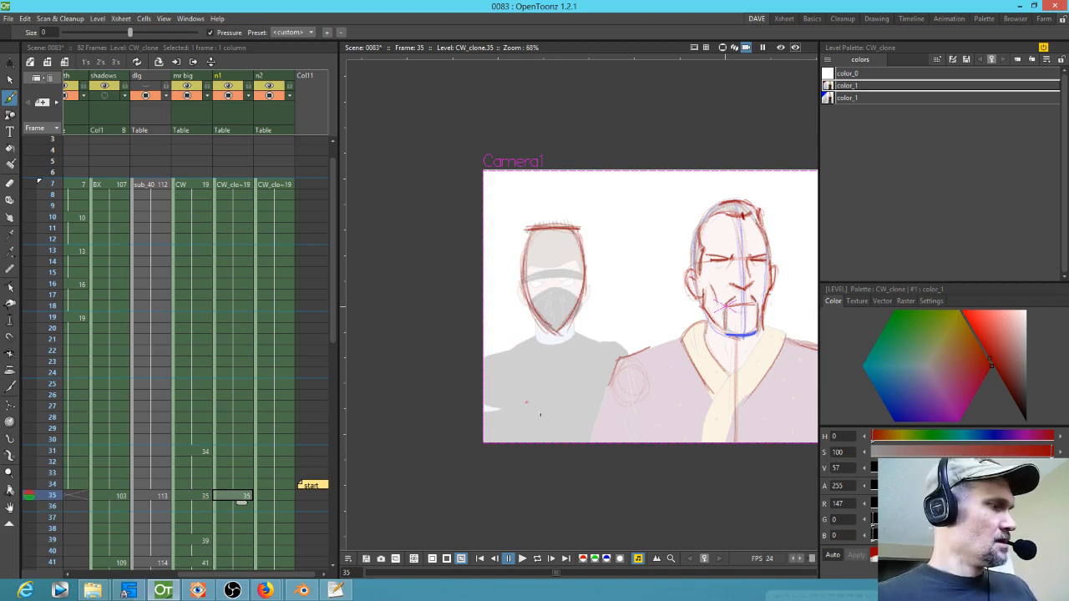
Step: Add a centre line and construction strokes to the ninja head on drawing 35
{"action": "key", "text": "comma"}
{"action": "mouse_move", "coordinate": [573, 233]}
{"action": "left_mouse_down"}
{"action": "mouse_move", "coordinate": [536, 242]}
{"action": "mouse_move", "coordinate": [582, 248]}
{"action": "mouse_move", "coordinate": [543, 246]}
{"action": "mouse_move", "coordinate": [520, 312]}
{"action": "left_mouse_up"}
{"action": "mouse_move", "coordinate": [523, 262]}
{"action": "left_mouse_down"}
{"action": "mouse_move", "coordinate": [519, 328]}
{"action": "mouse_move", "coordinate": [547, 356]}
{"action": "mouse_move", "coordinate": [587, 247]}
{"action": "mouse_move", "coordinate": [574, 318]}
{"action": "left_mouse_up"}
{"action": "left_click_drag", "start_coordinate": [589, 241], "coordinate": [556, 343]}
{"action": "key", "text": "period"}
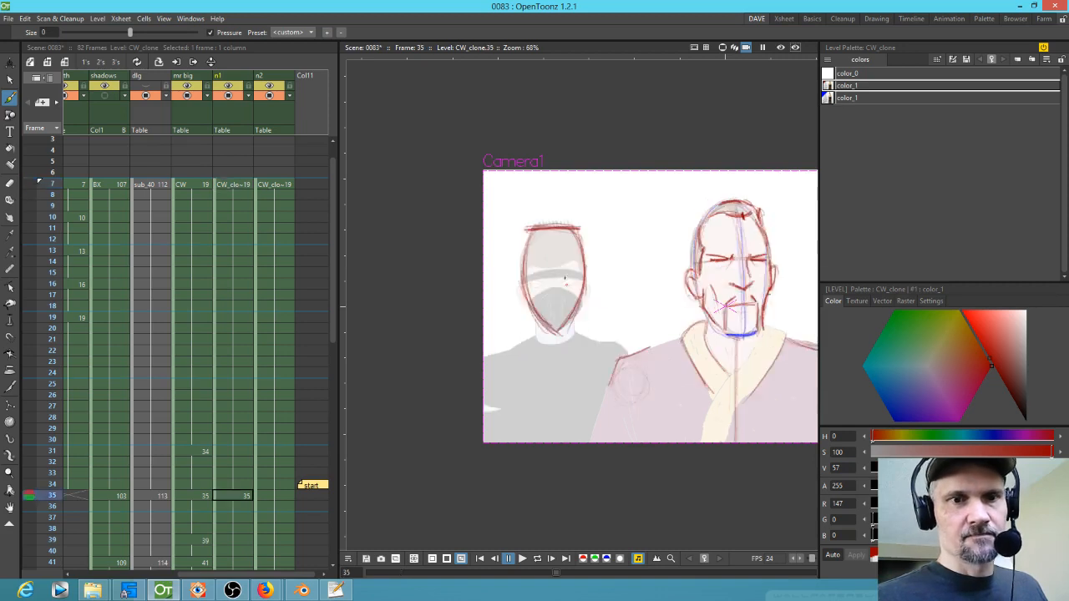
{"action": "mouse_move", "coordinate": [553, 242]}
{"action": "left_mouse_down"}
{"action": "mouse_move", "coordinate": [556, 344]}
{"action": "mouse_move", "coordinate": [554, 312]}
{"action": "left_mouse_up"}
Step: Create an in-between drawing 33 in the n1 column and flip between drawings at frames 7, 33 and 35
{"action": "left_click", "coordinate": [243, 472]}
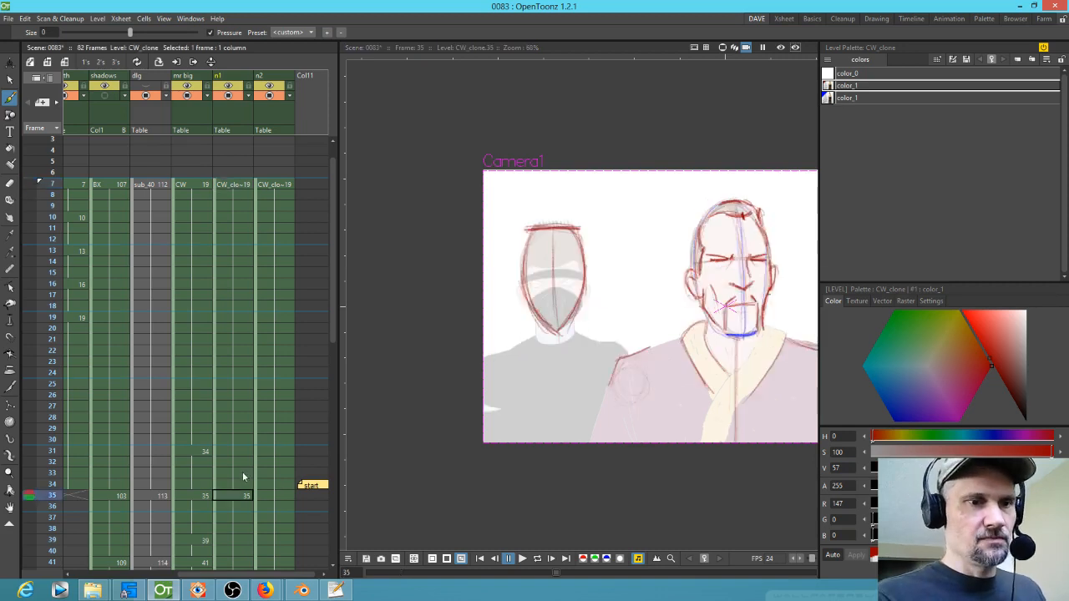
{"action": "left_click", "coordinate": [589, 263]}
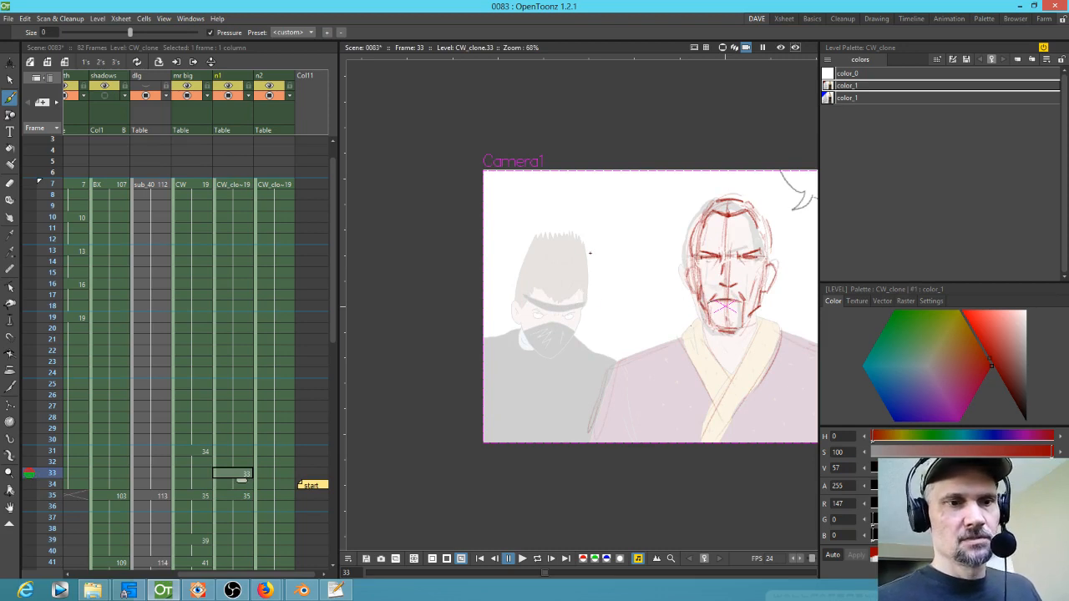
{"action": "key", "text": "comma"}
{"action": "key", "text": "period"}
{"action": "key", "text": "period"}
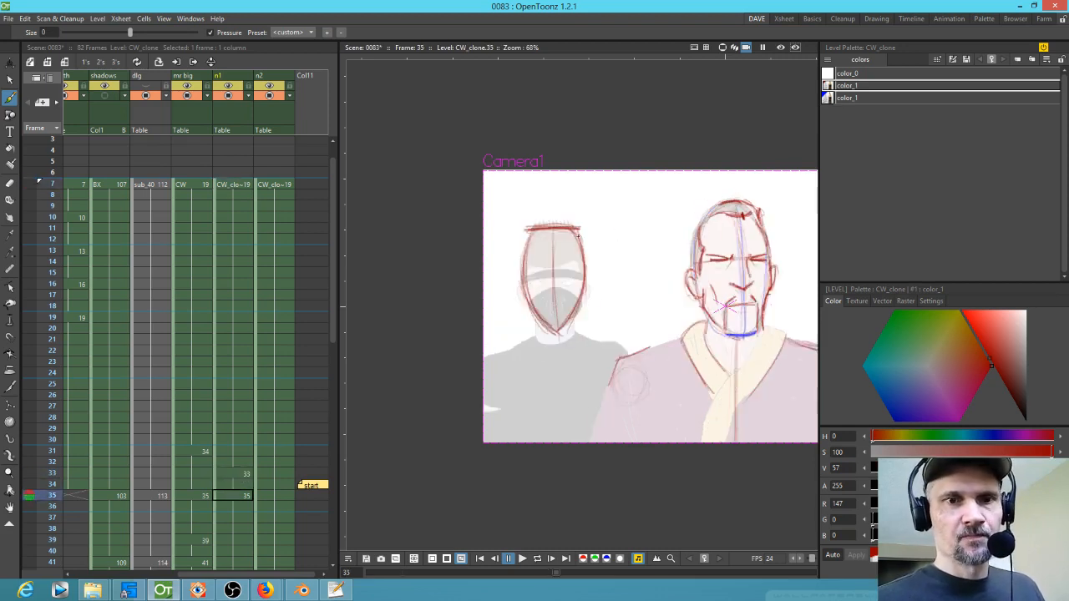
{"action": "key", "text": "comma"}
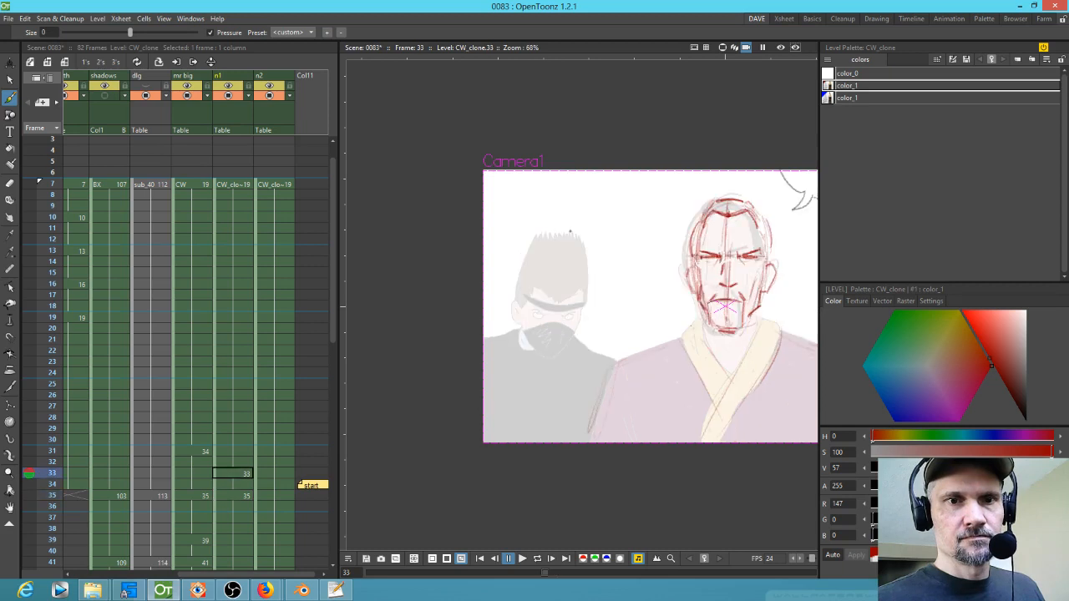
{"action": "key", "text": "period"}
{"action": "key", "text": "comma"}
{"action": "key", "text": "comma"}
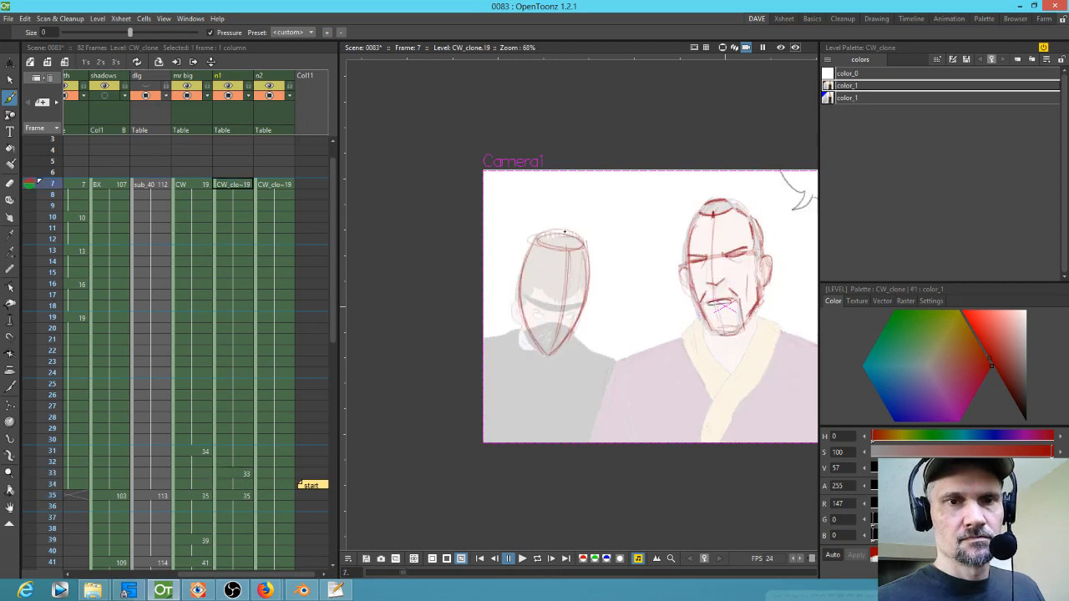
{"action": "key", "text": "period"}
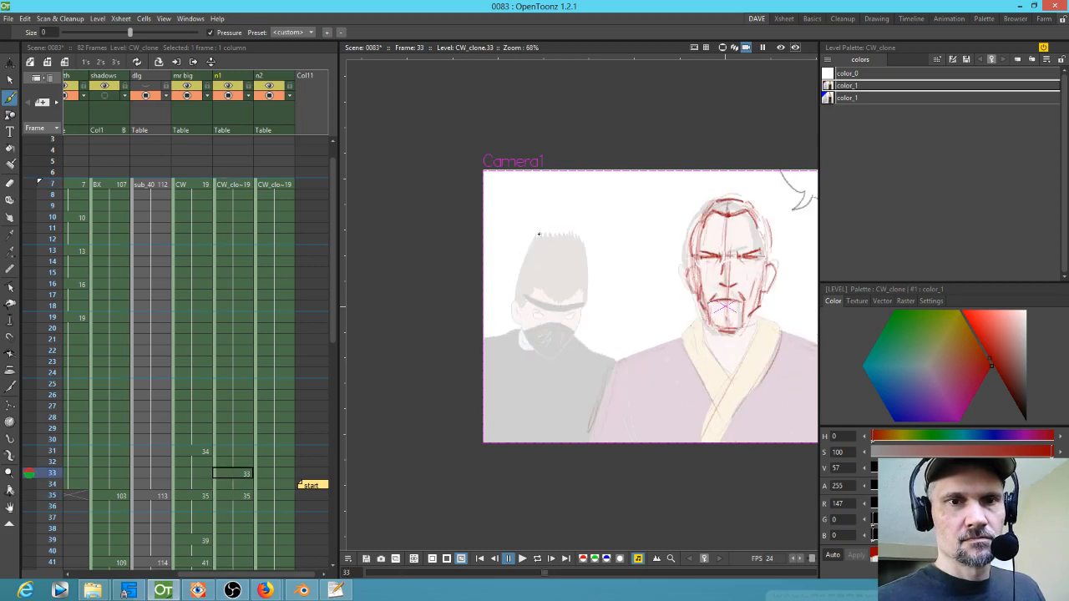
{"action": "key", "text": "comma"}
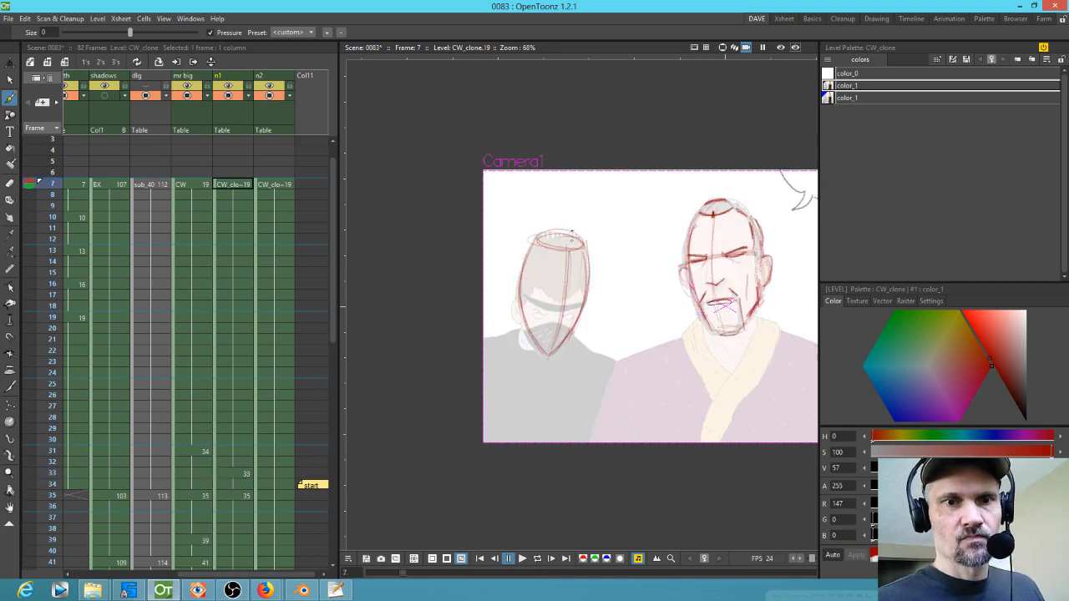
{"action": "key", "text": "period"}
{"action": "key", "text": "comma"}
{"action": "key", "text": "period"}
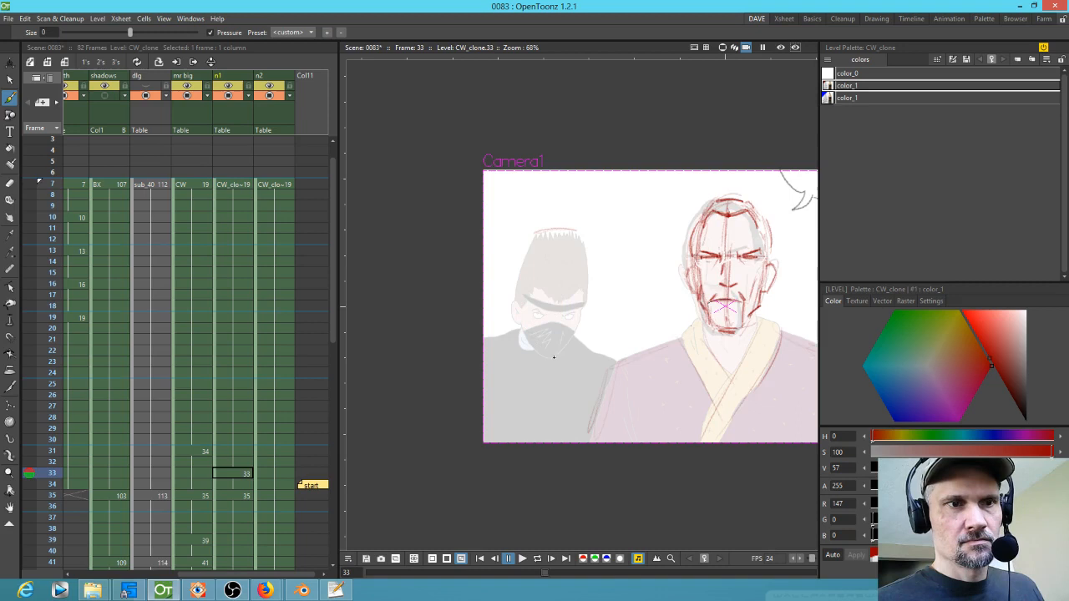
{"action": "key", "text": "period"}
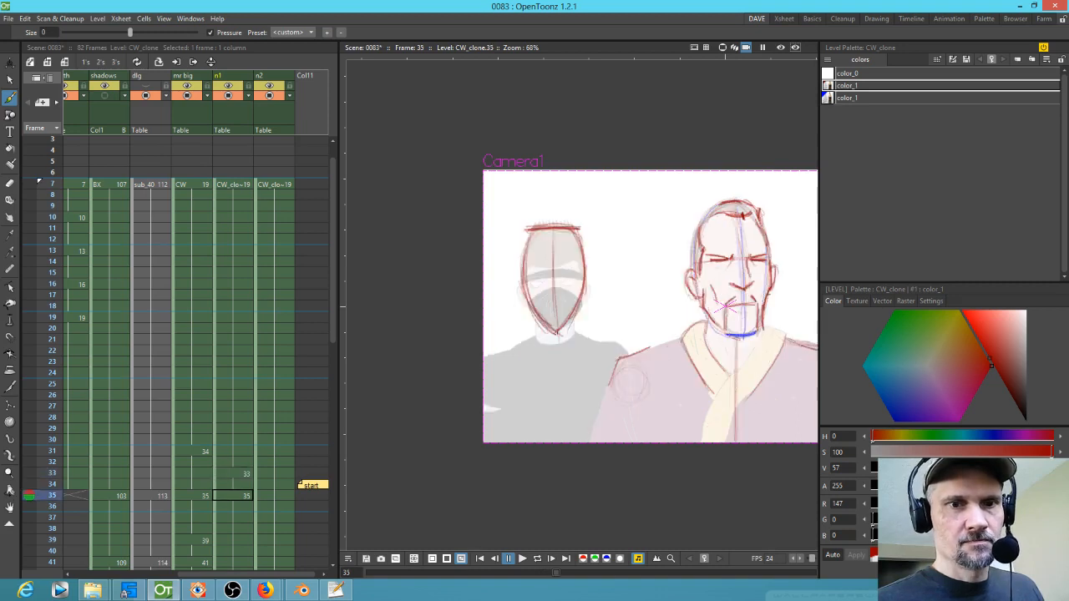
{"action": "key", "text": "comma"}
{"action": "key", "text": "comma"}
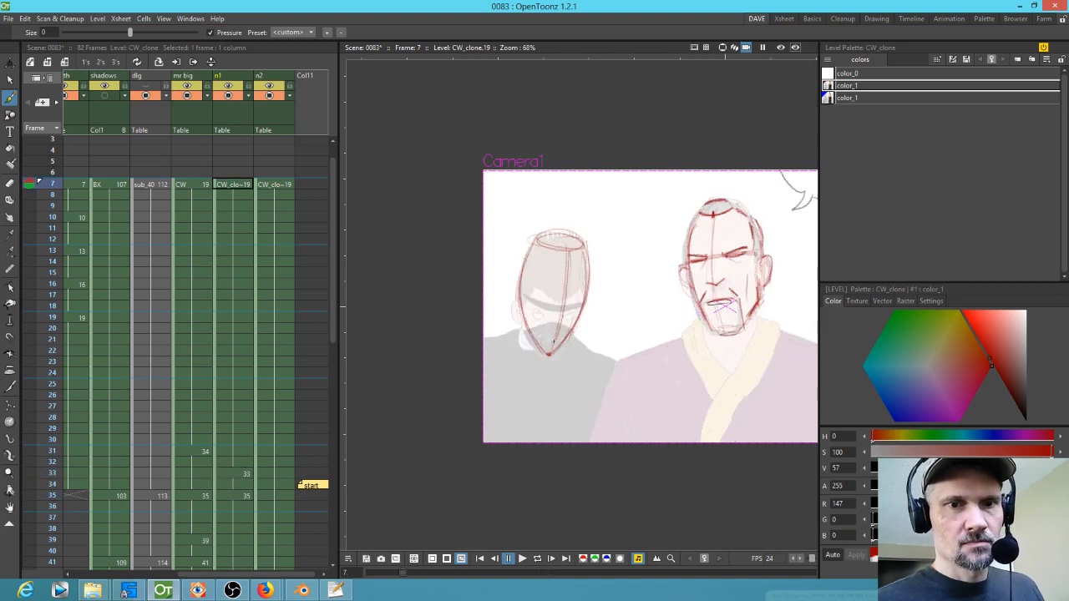
{"action": "key", "text": "period"}
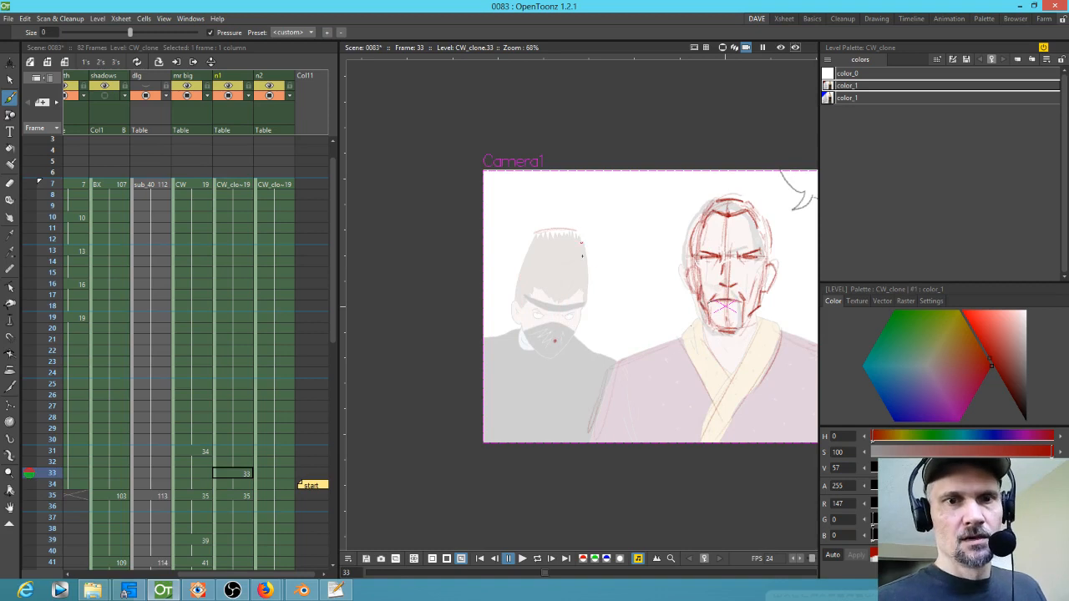
Step: Sketch the ninja head outline on drawing 33, checking it against the neighbouring drawings
{"action": "left_click_drag", "start_coordinate": [584, 274], "coordinate": [561, 339]}
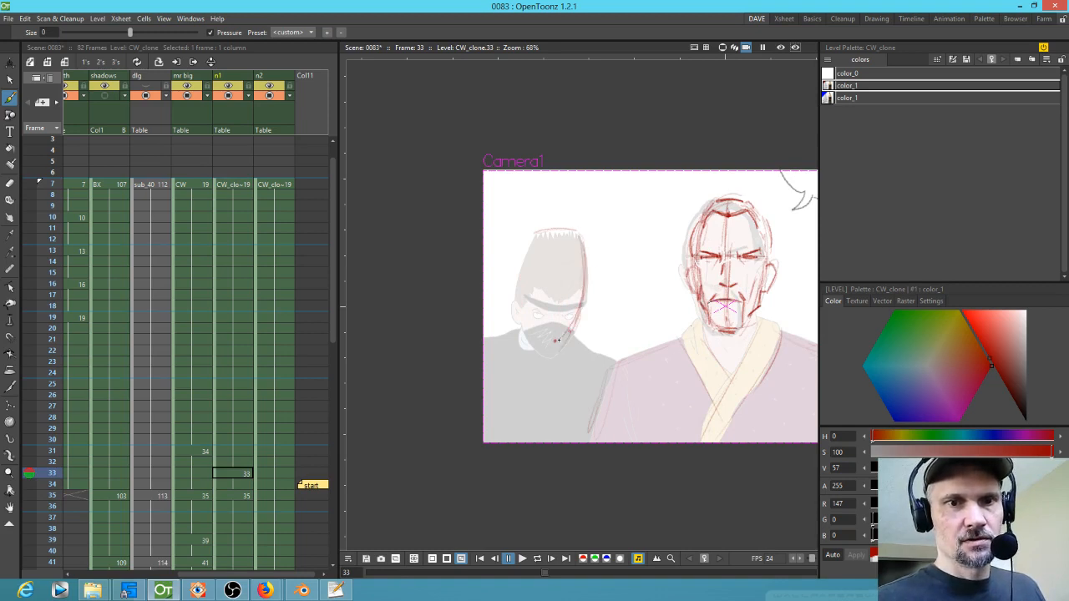
{"action": "mouse_move", "coordinate": [579, 231]}
{"action": "left_mouse_down"}
{"action": "mouse_move", "coordinate": [569, 320]}
{"action": "mouse_move", "coordinate": [585, 238]}
{"action": "mouse_move", "coordinate": [556, 343]}
{"action": "left_mouse_up"}
{"action": "mouse_move", "coordinate": [537, 251]}
{"action": "left_mouse_down"}
{"action": "mouse_move", "coordinate": [525, 334]}
{"action": "mouse_move", "coordinate": [542, 337]}
{"action": "left_mouse_up"}
{"action": "key", "text": "comma"}
{"action": "key", "text": "period"}
{"action": "mouse_move", "coordinate": [530, 242]}
{"action": "left_mouse_down"}
{"action": "mouse_move", "coordinate": [537, 337]}
{"action": "mouse_move", "coordinate": [549, 342]}
{"action": "left_mouse_up"}
{"action": "left_click_drag", "start_coordinate": [526, 294], "coordinate": [561, 343]}
{"action": "left_click_drag", "start_coordinate": [586, 272], "coordinate": [559, 344]}
{"action": "left_click_drag", "start_coordinate": [587, 279], "coordinate": [578, 311]}
{"action": "left_click_drag", "start_coordinate": [590, 242], "coordinate": [586, 282]}
{"action": "key", "text": "comma"}
{"action": "key", "text": "period"}
{"action": "mouse_move", "coordinate": [578, 235]}
{"action": "left_mouse_down"}
{"action": "mouse_move", "coordinate": [532, 233]}
{"action": "mouse_move", "coordinate": [581, 232]}
{"action": "mouse_move", "coordinate": [523, 279]}
{"action": "left_mouse_up"}
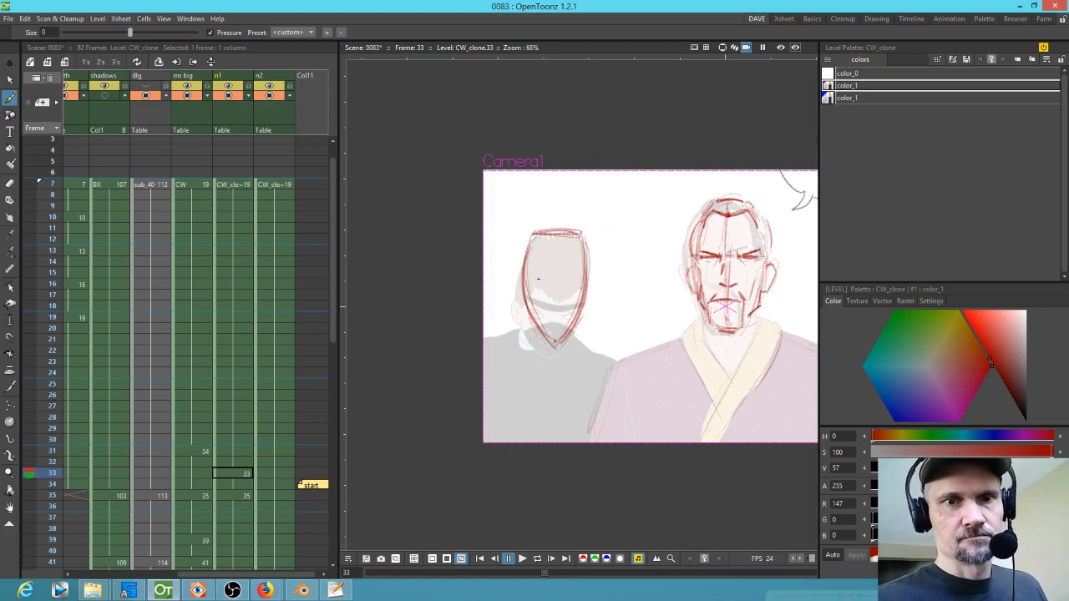
Step: Draw a horizontal mask-band line across the ninja head on the drawing at frame 7
{"action": "key", "text": "period"}
{"action": "key", "text": "comma"}
{"action": "key", "text": "comma"}
{"action": "key", "text": "period"}
{"action": "key", "text": "period"}
{"action": "key", "text": "comma"}
{"action": "key", "text": "comma"}
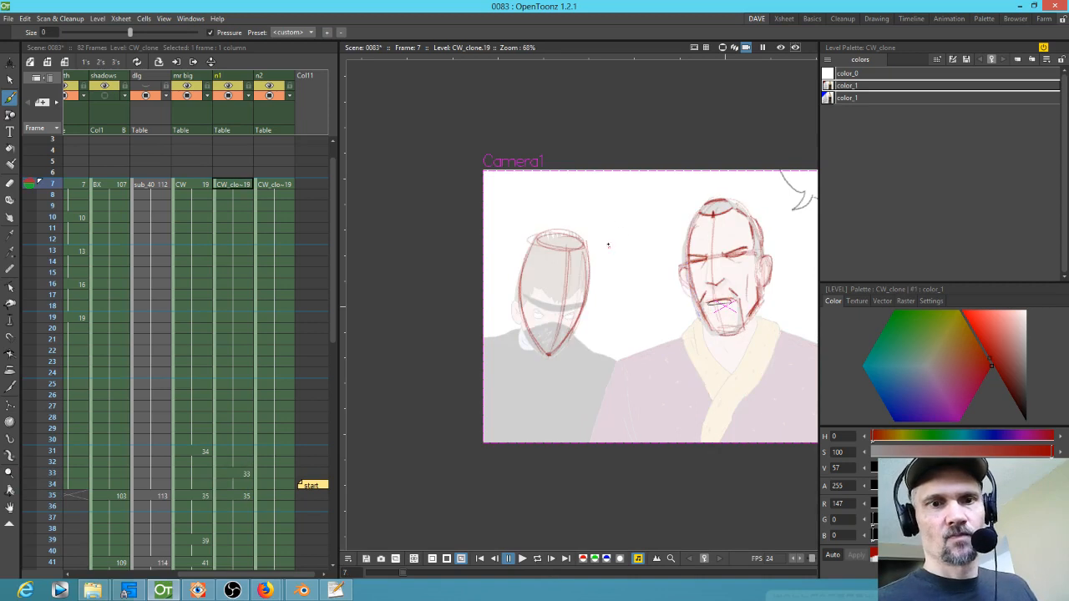
{"action": "left_click_drag", "start_coordinate": [521, 294], "coordinate": [591, 306]}
{"action": "key", "text": "period"}
{"action": "key", "text": "period"}
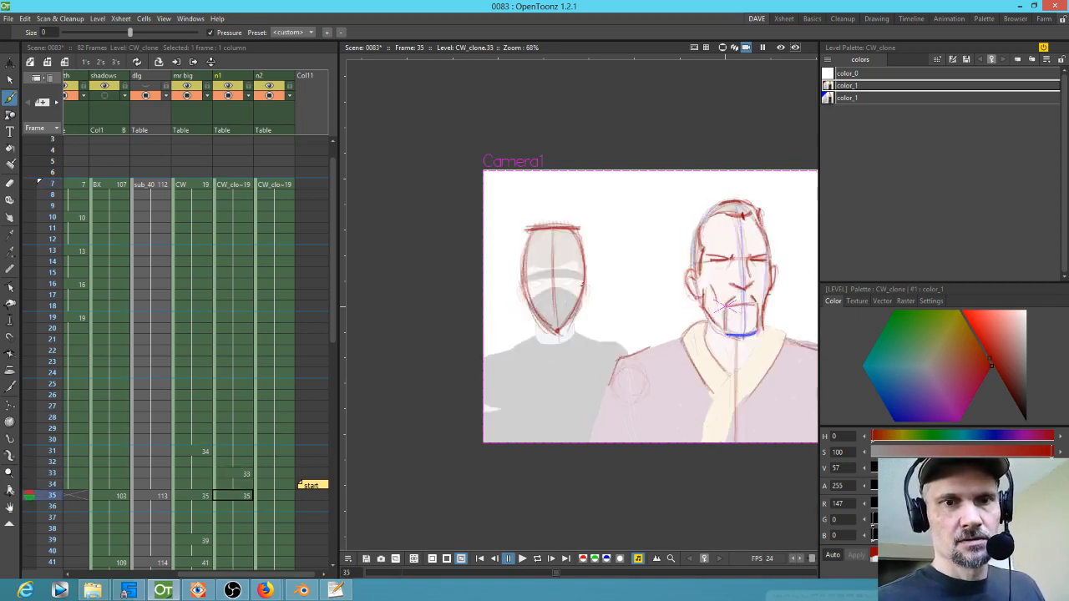
Step: Add the mask-band line to drawing 35 and touch up the band at frame 7
{"action": "left_click_drag", "start_coordinate": [526, 278], "coordinate": [583, 274]}
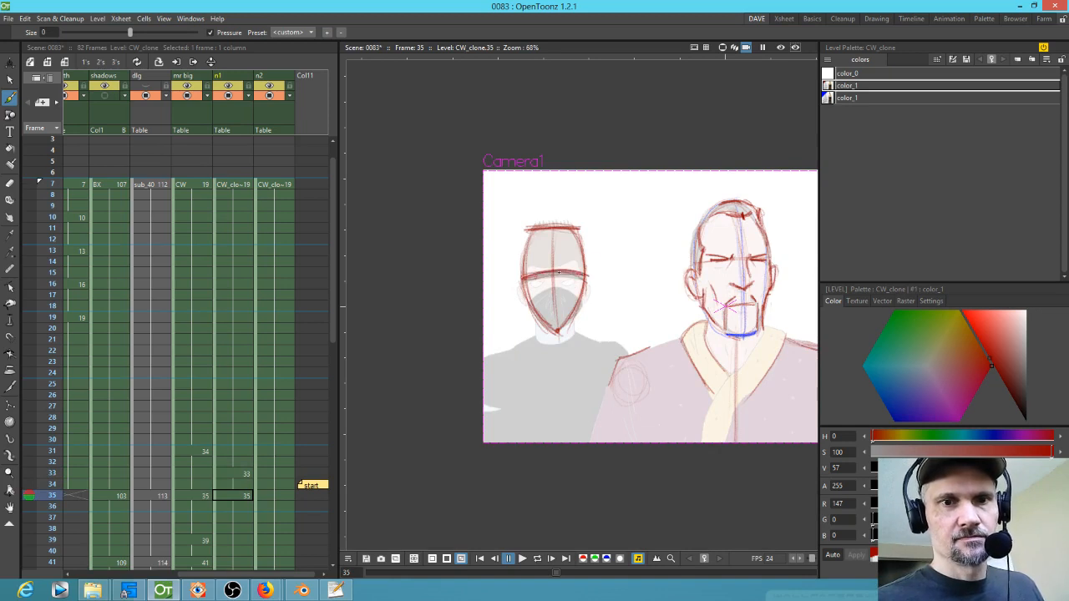
{"action": "key", "text": "comma"}
{"action": "key", "text": "comma"}
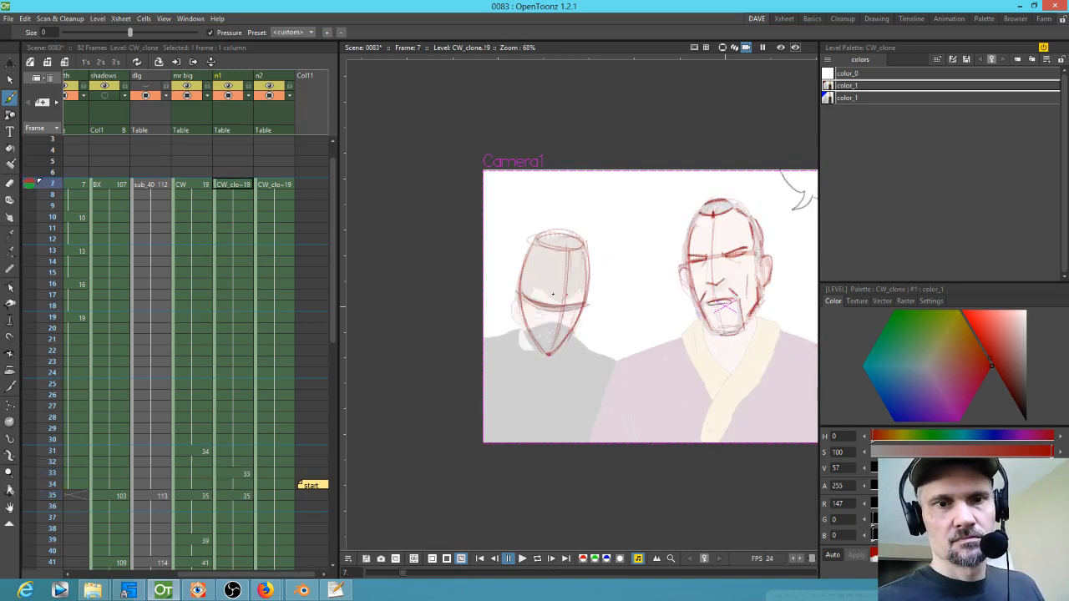
{"action": "key", "text": "period"}
{"action": "key", "text": "period"}
{"action": "key", "text": "comma"}
{"action": "mouse_move", "coordinate": [544, 286]}
{"action": "left_mouse_down"}
{"action": "mouse_move", "coordinate": [523, 287]}
{"action": "mouse_move", "coordinate": [584, 284]}
{"action": "mouse_move", "coordinate": [526, 288]}
{"action": "mouse_move", "coordinate": [572, 282]}
{"action": "left_mouse_up"}
Step: Draw the mask band across the ninja head on drawing 33
{"action": "key", "text": "period"}
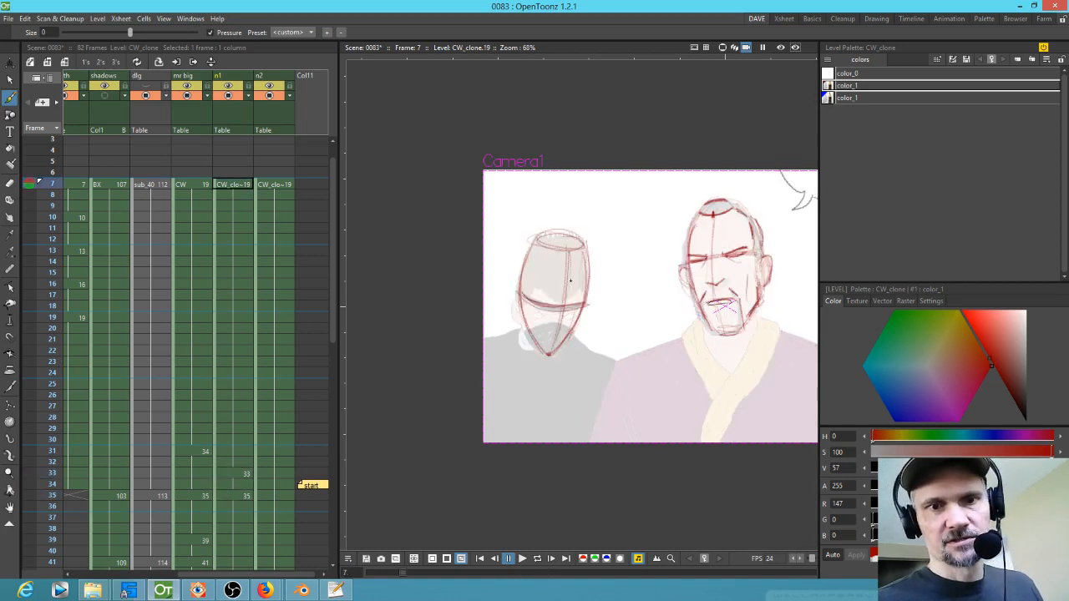
{"action": "key", "text": "comma"}
{"action": "key", "text": "comma"}
{"action": "key", "text": "period"}
{"action": "mouse_move", "coordinate": [535, 288]}
{"action": "left_mouse_down"}
{"action": "mouse_move", "coordinate": [584, 287]}
{"action": "mouse_move", "coordinate": [521, 285]}
{"action": "left_mouse_up"}
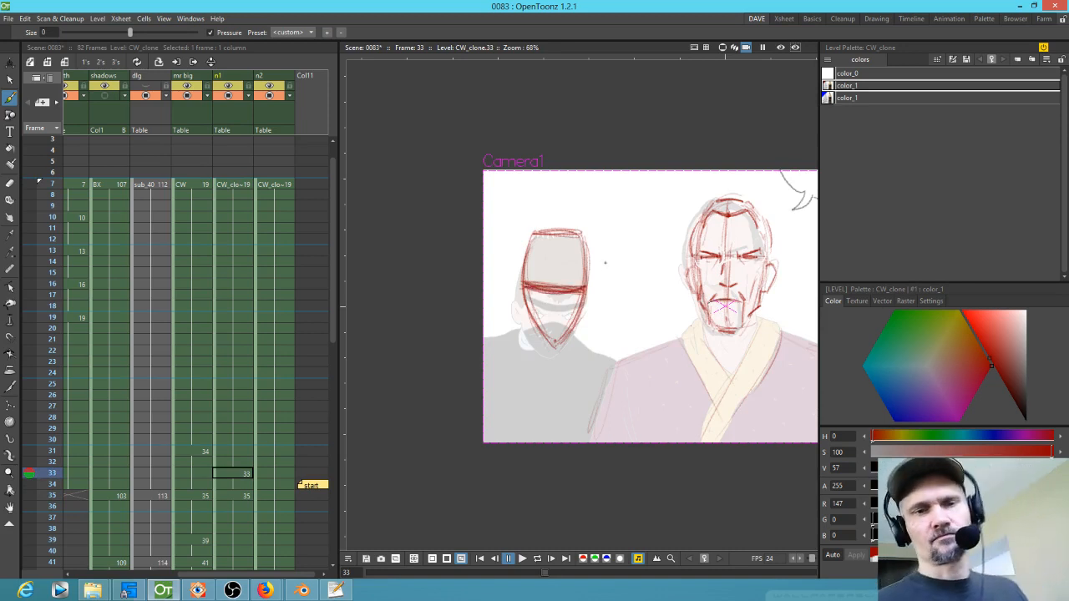
Step: Flip through the ninja drawings at frames 7, 33 and 35 to check the in-between
{"action": "key", "text": "comma"}
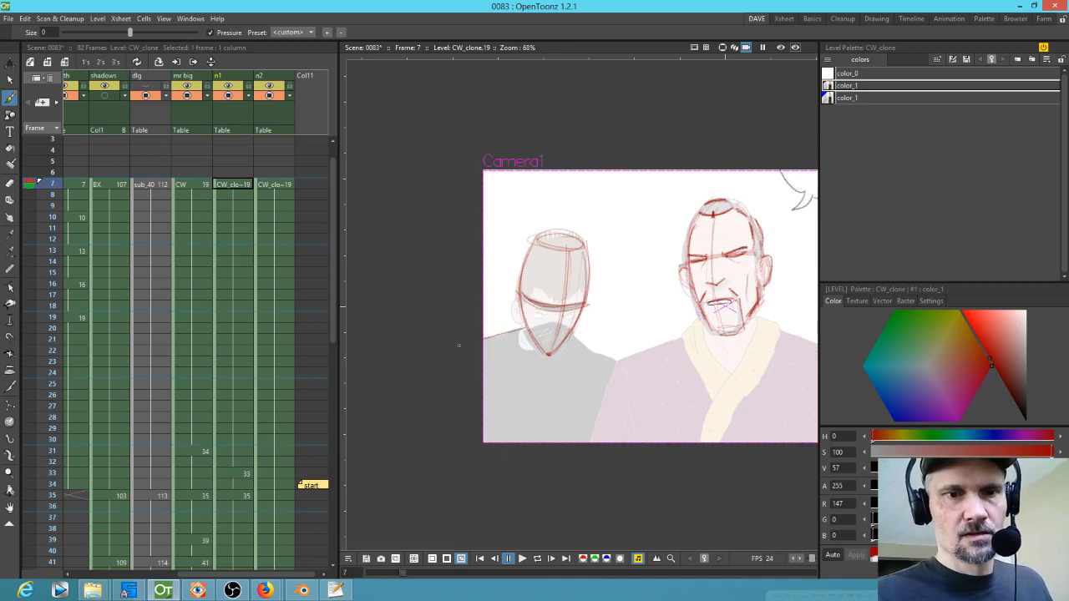
{"action": "key", "text": "period"}
{"action": "key", "text": "period"}
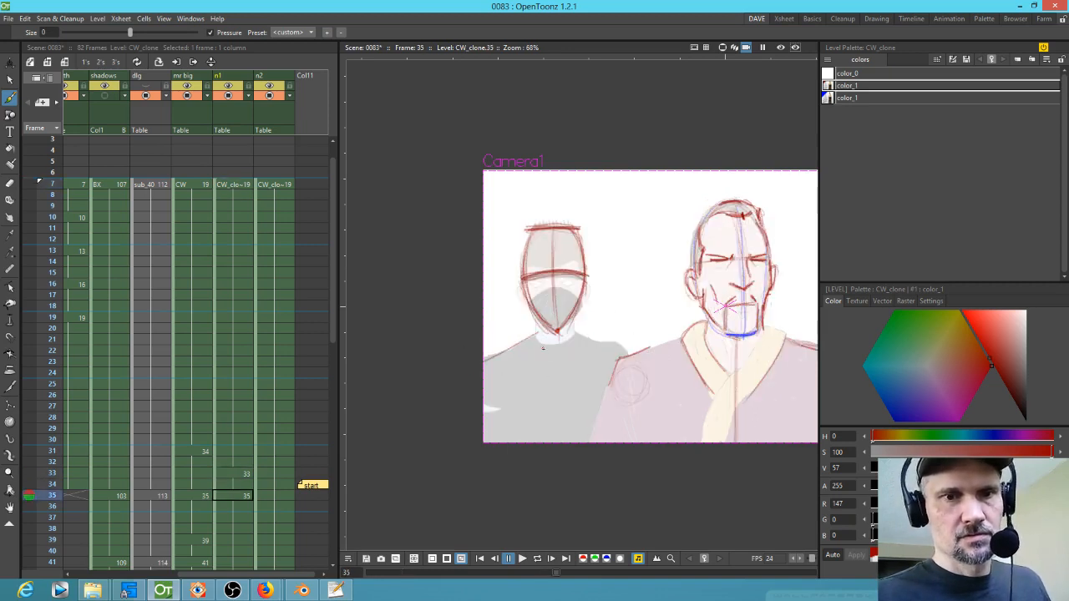
{"action": "key", "text": "comma"}
{"action": "key", "text": "comma"}
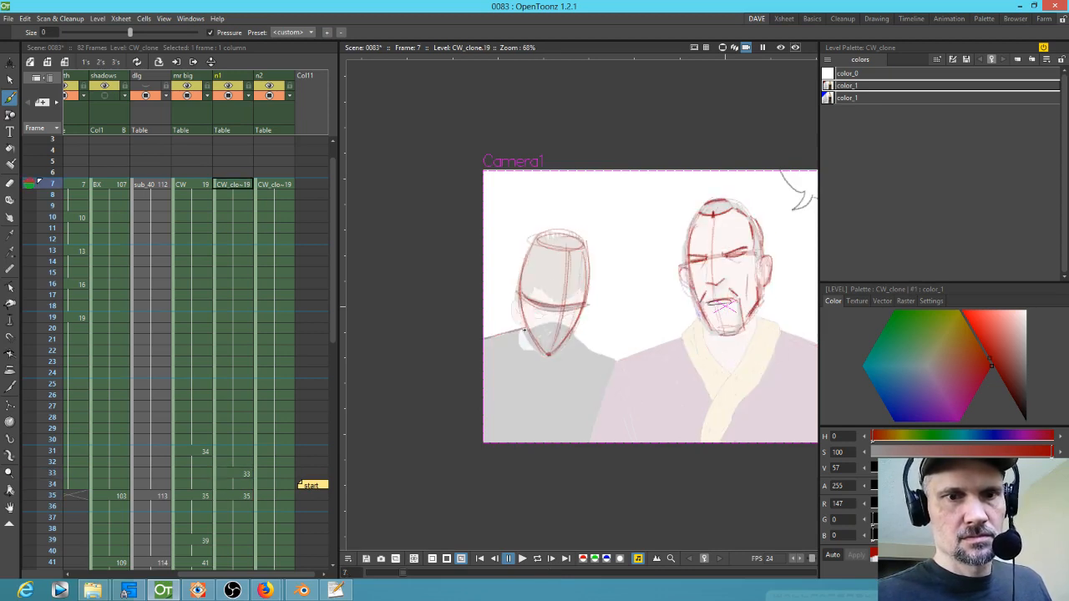
{"action": "key", "text": "period"}
{"action": "key", "text": "period"}
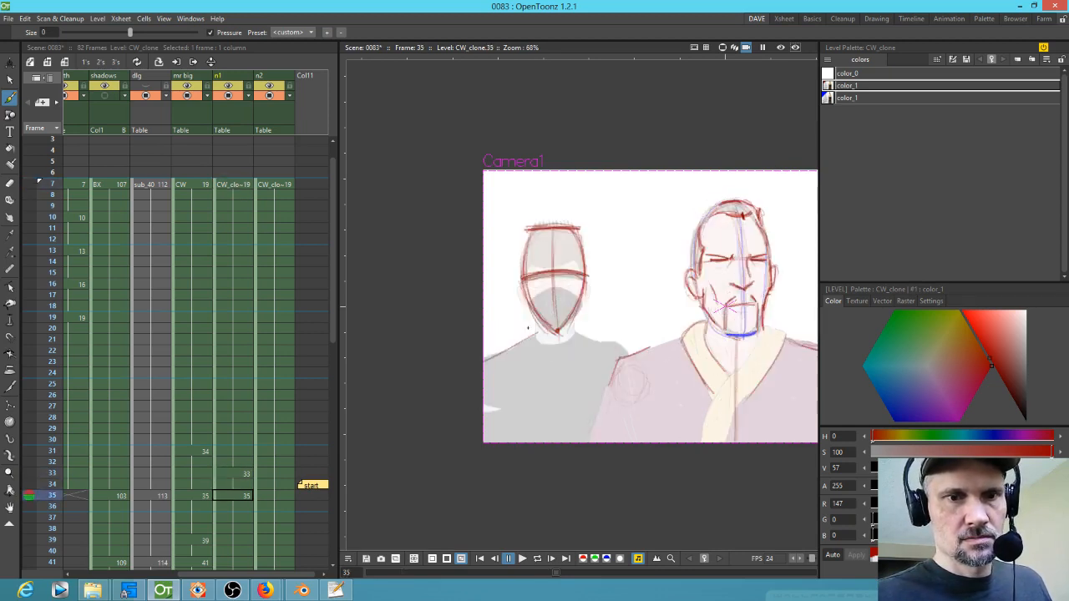
{"action": "key", "text": "comma"}
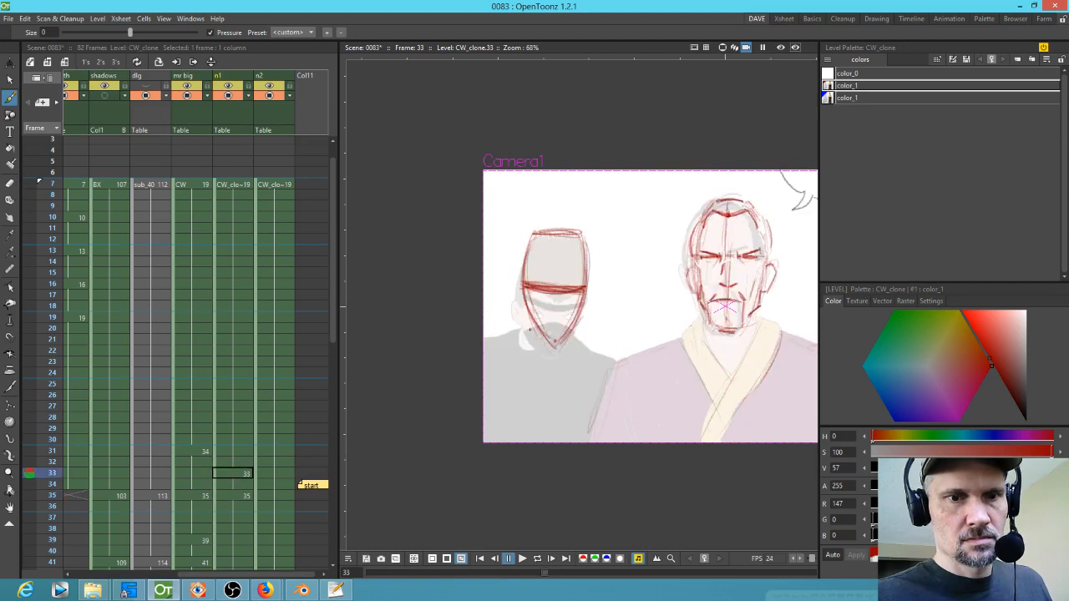
Step: Draw the ninja's left shoulder line on drawing 33 while flipping between frames 7, 33 and 35
{"action": "key", "text": "comma"}
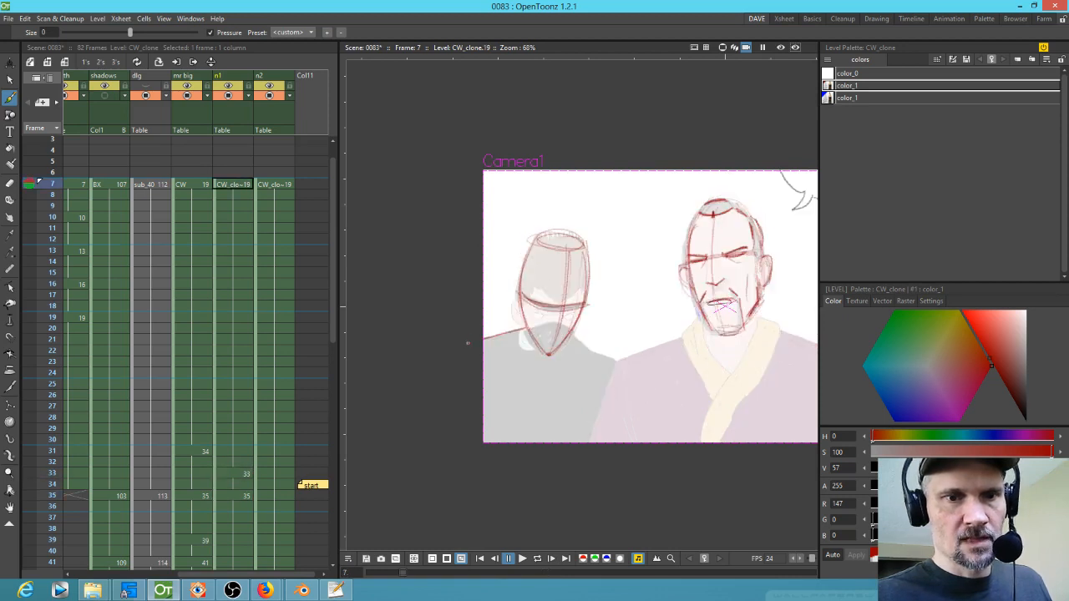
{"action": "key", "text": "period"}
{"action": "key", "text": "period"}
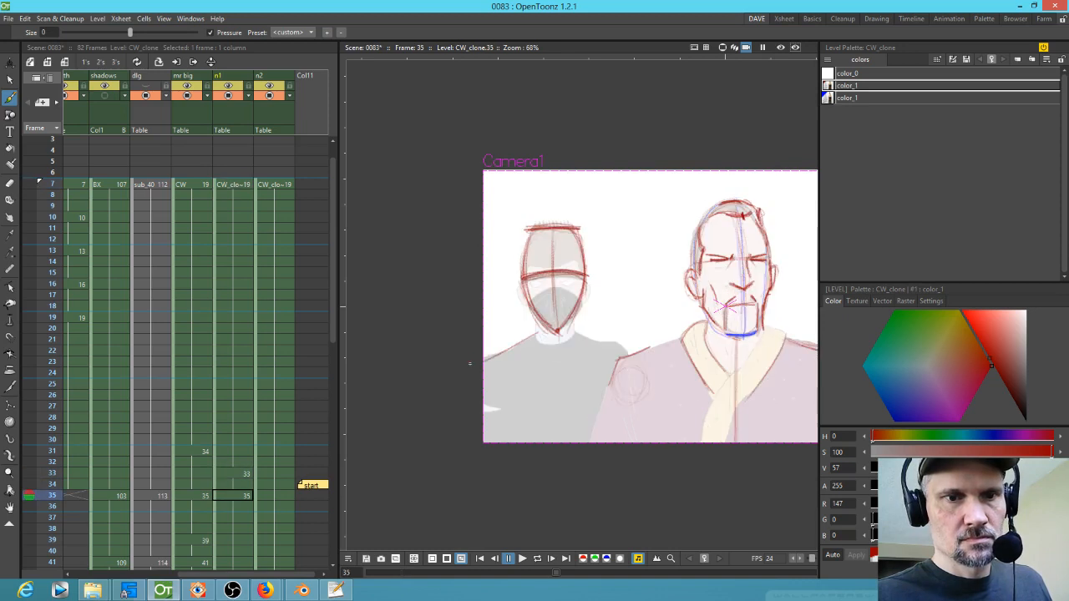
{"action": "key", "text": "comma"}
{"action": "left_click_drag", "start_coordinate": [496, 340], "coordinate": [535, 326]}
{"action": "key", "text": "comma"}
{"action": "key", "text": "period"}
{"action": "key", "text": "period"}
{"action": "key", "text": "comma"}
Step: Sketch the ninja's shoulder lines running towards Mr Big on drawings 7 and 33
{"action": "key", "text": "period"}
{"action": "key", "text": "comma"}
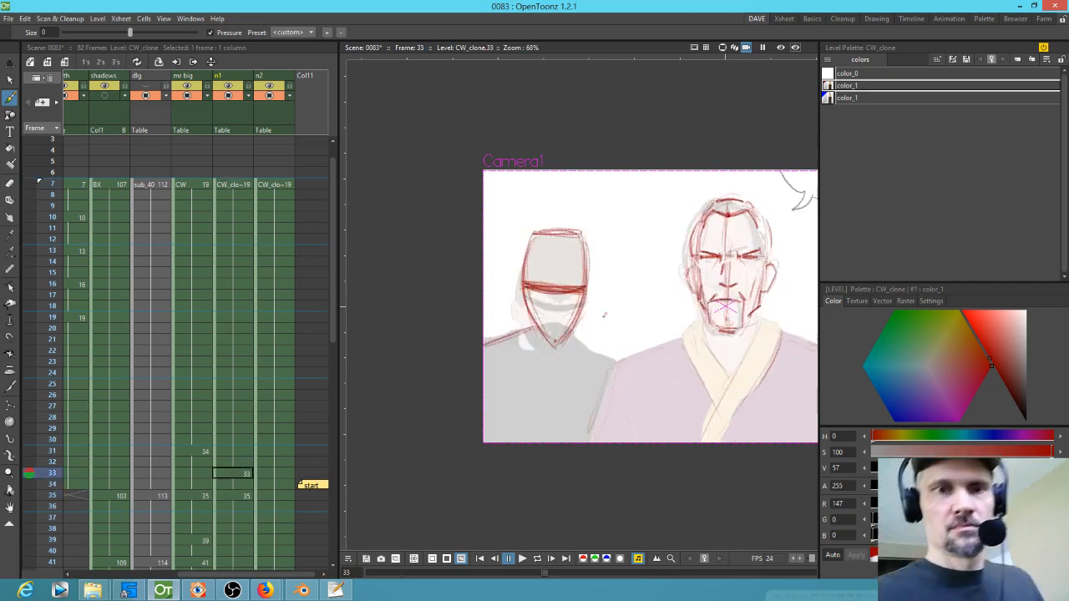
{"action": "key", "text": "comma"}
{"action": "left_click_drag", "start_coordinate": [593, 352], "coordinate": [629, 360]}
{"action": "key", "text": "period"}
{"action": "left_click_drag", "start_coordinate": [594, 340], "coordinate": [645, 346]}
{"action": "key", "text": "comma"}
{"action": "left_click_drag", "start_coordinate": [577, 334], "coordinate": [635, 352]}
{"action": "key", "text": "comma"}
{"action": "key", "text": "period"}
{"action": "key", "text": "period"}
{"action": "key", "text": "comma"}
{"action": "left_click_drag", "start_coordinate": [573, 333], "coordinate": [629, 355]}
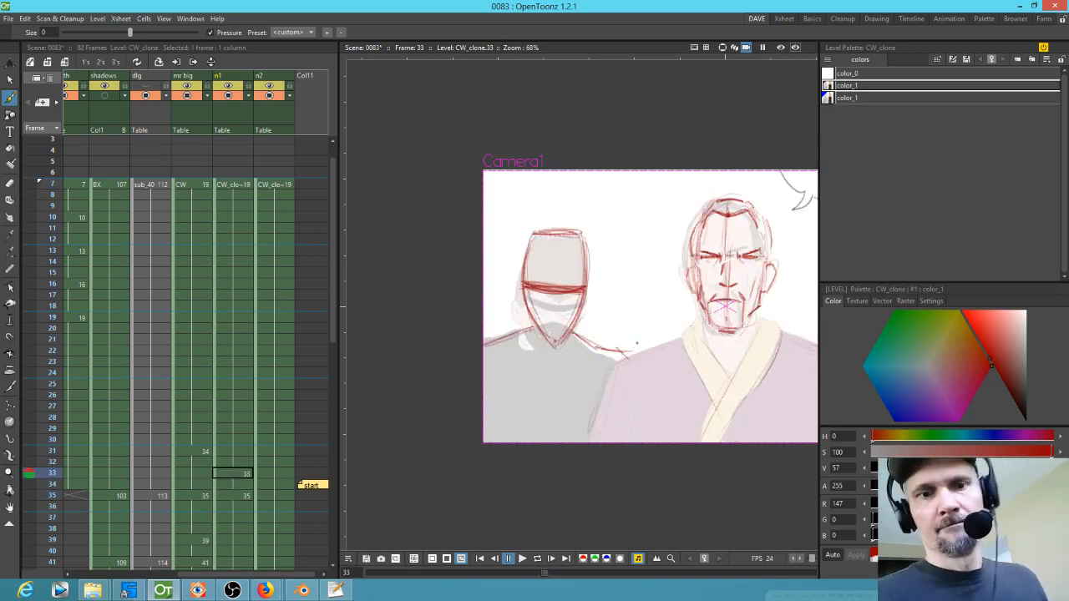
{"action": "key", "text": "comma"}
{"action": "left_click_drag", "start_coordinate": [520, 332], "coordinate": [539, 352]}
Step: Flip back and forth between frames 7, 33 and 35 to check the shoulder in-between
{"action": "key", "text": "period"}
{"action": "key", "text": "period"}
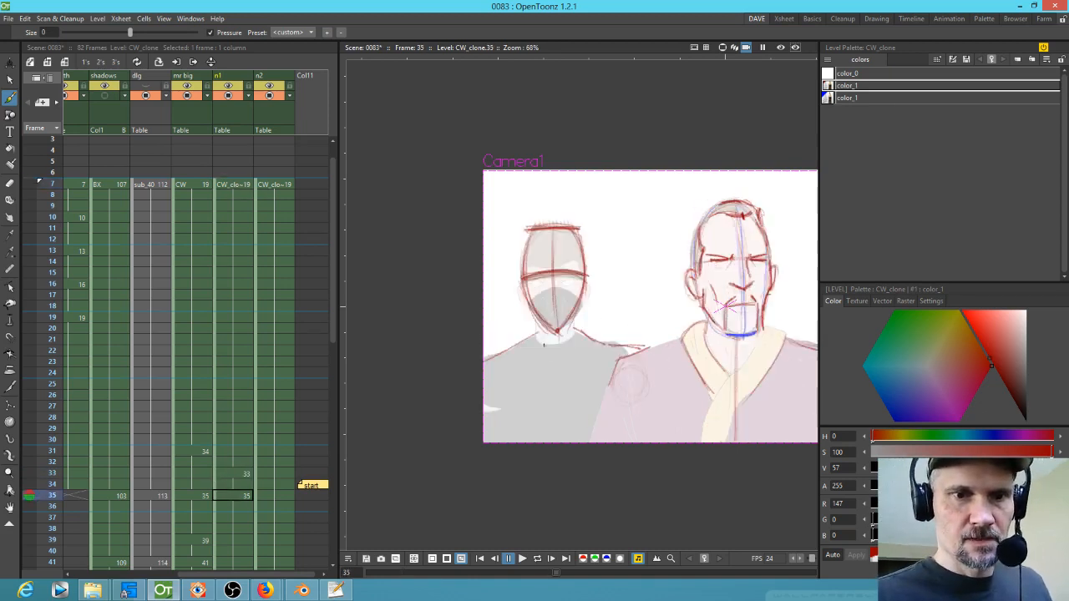
{"action": "key", "text": "comma"}
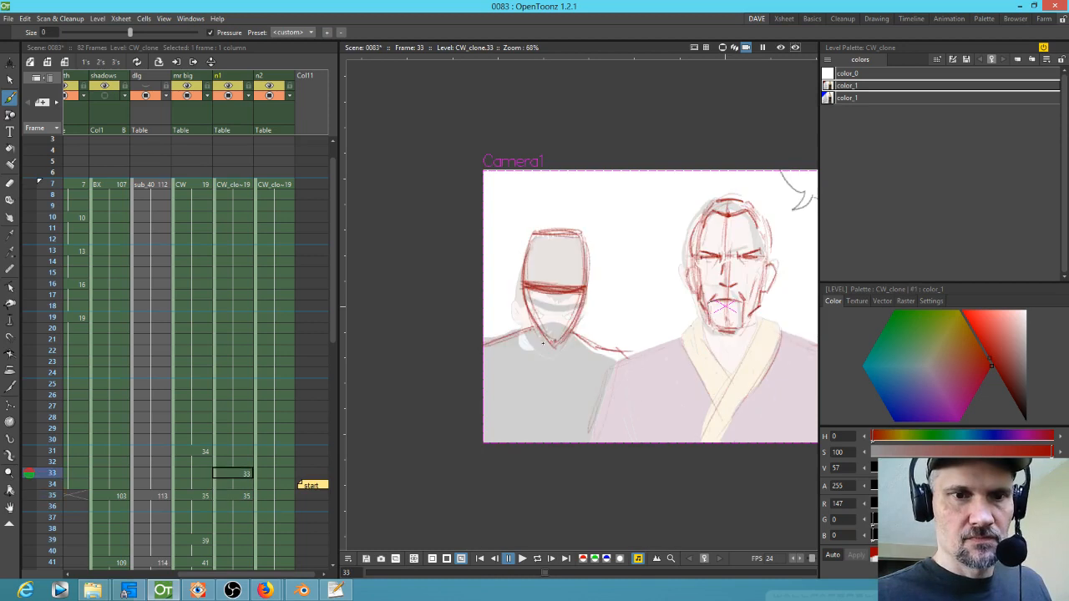
{"action": "key", "text": "comma"}
{"action": "key", "text": "period"}
{"action": "key", "text": "period"}
{"action": "key", "text": "comma"}
{"action": "key", "text": "comma"}
{"action": "key", "text": "period"}
{"action": "key", "text": "period"}
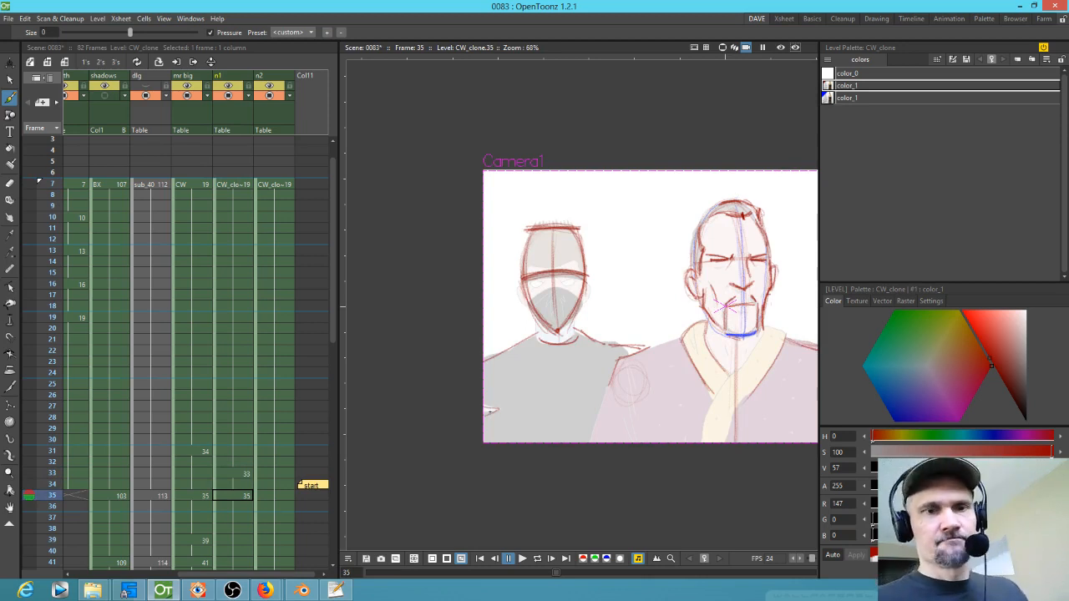
Step: Select the ninja head sketch on drawing 35 and add a new drawing at frame 41 in the n1 column
{"action": "scroll", "coordinate": [280, 502], "scroll_direction": "down", "scroll_amount": 5}
{"action": "left_click", "coordinate": [238, 348]}
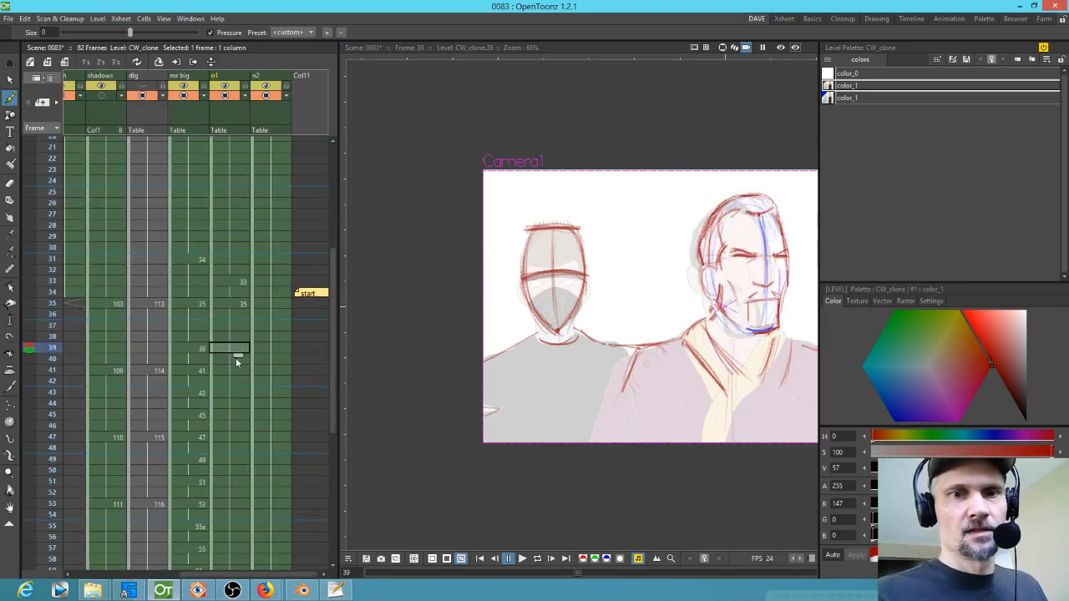
{"action": "left_click", "coordinate": [241, 438]}
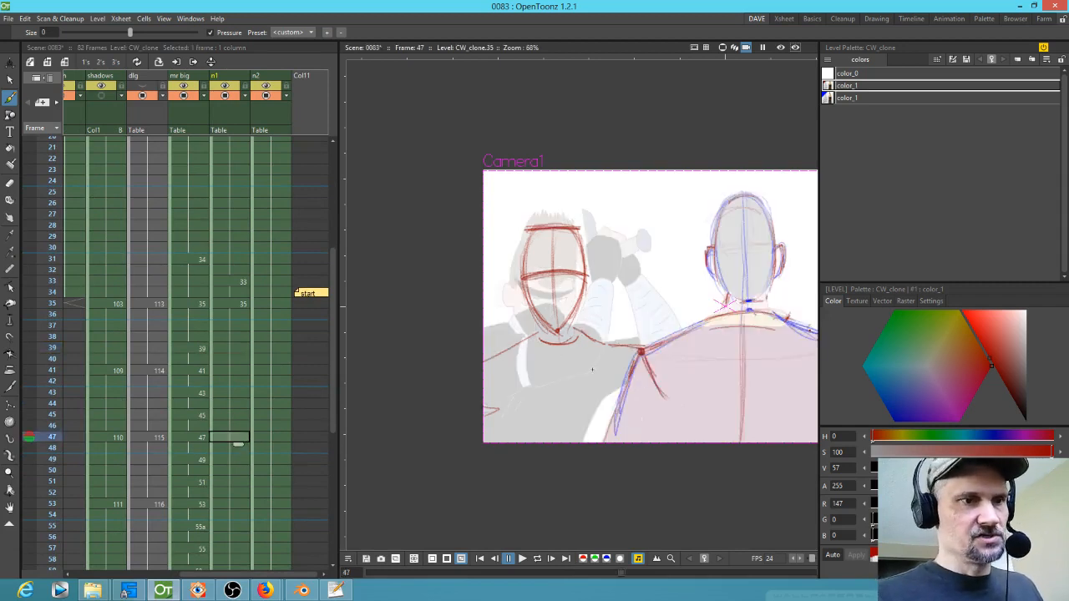
{"action": "left_click", "coordinate": [237, 370]}
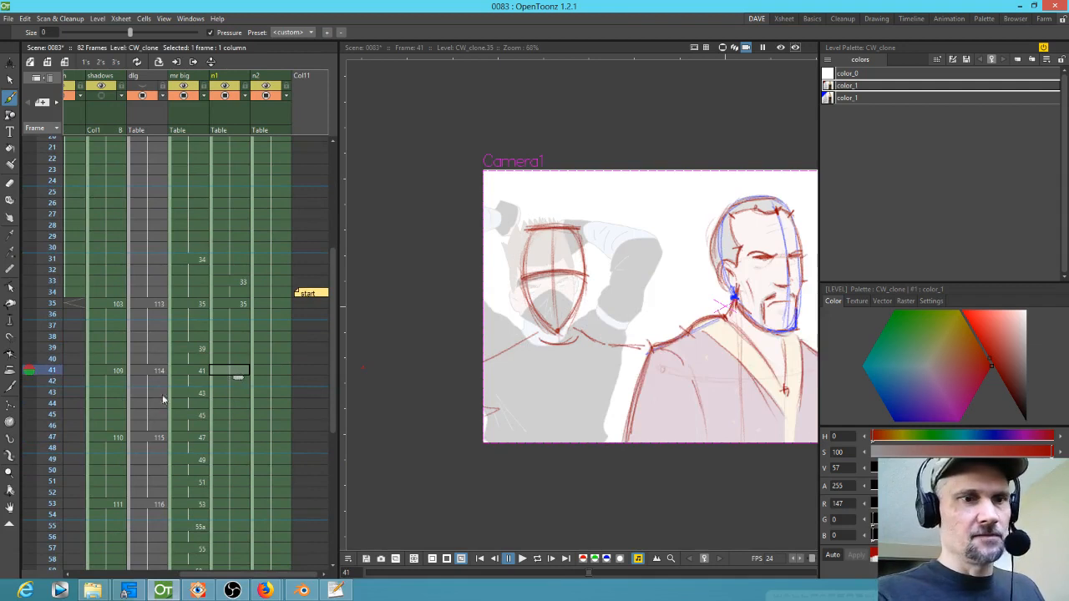
{"action": "mouse_move", "coordinate": [45, 368]}
{"action": "left_mouse_down"}
{"action": "mouse_move", "coordinate": [45, 318]}
{"action": "mouse_move", "coordinate": [41, 403]}
{"action": "mouse_move", "coordinate": [43, 358]}
{"action": "mouse_move", "coordinate": [45, 399]}
{"action": "mouse_move", "coordinate": [50, 358]}
{"action": "mouse_move", "coordinate": [51, 369]}
{"action": "left_mouse_up"}
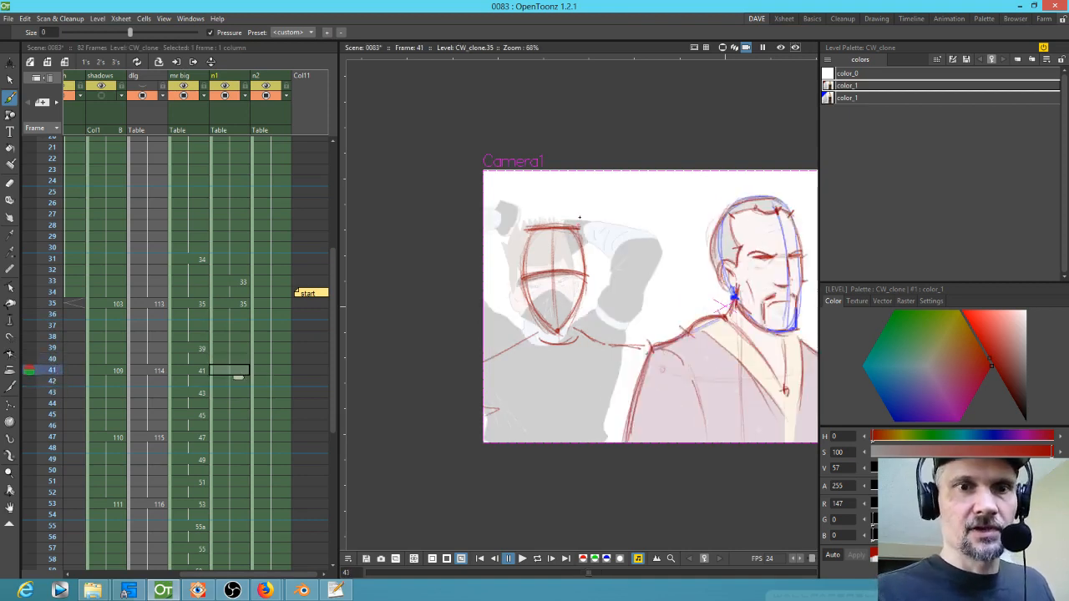
{"action": "left_click", "coordinate": [237, 304]}
{"action": "key", "text": "s"}
{"action": "left_click_drag", "start_coordinate": [563, 202], "coordinate": [551, 196]}
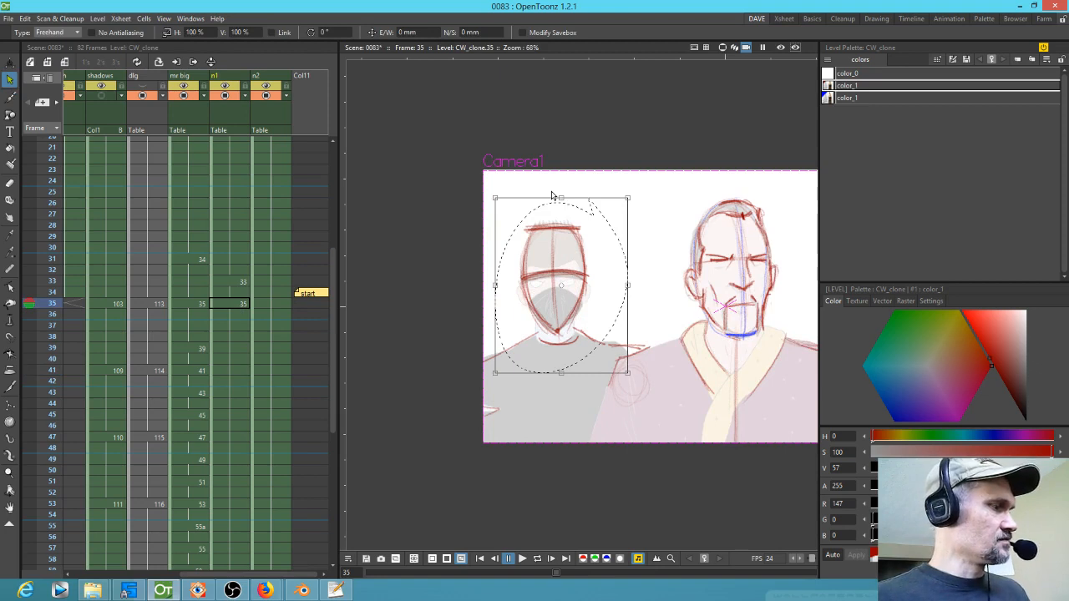
{"action": "left_click", "coordinate": [233, 371]}
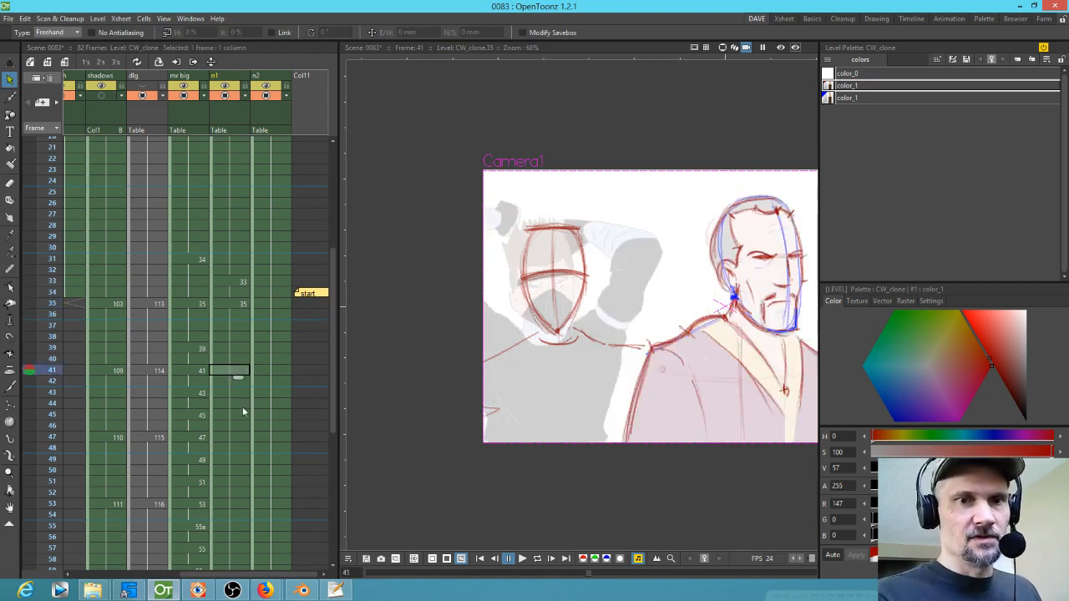
{"action": "left_click", "coordinate": [558, 337]}
{"action": "key", "text": "b"}
{"action": "left_click", "coordinate": [566, 329]}
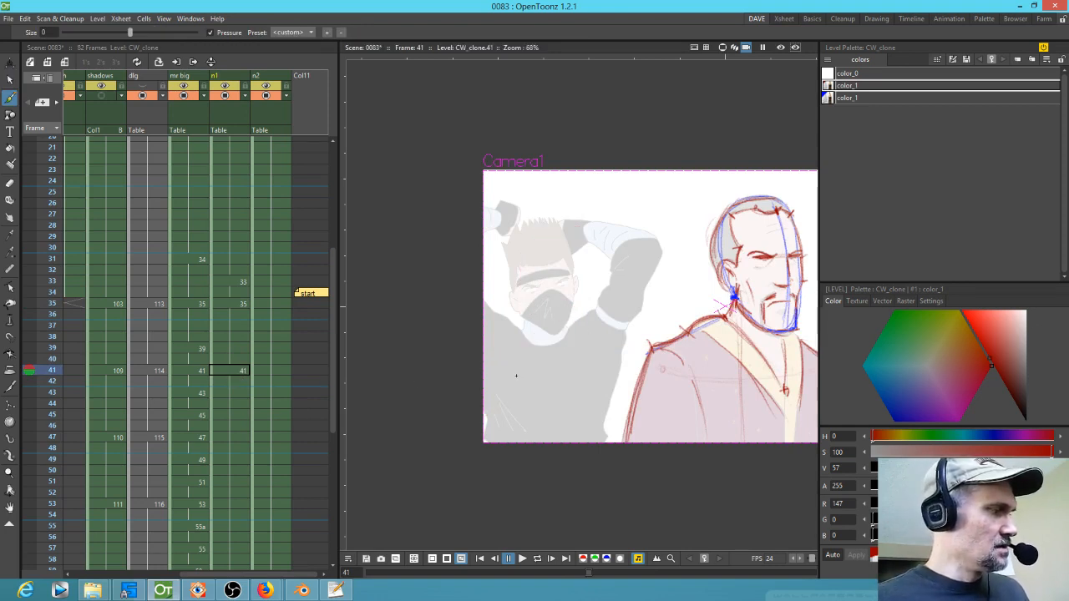
Step: Paste the ninja head into drawing 41, then move and rotate it over the ninja's tilted head
{"action": "key", "text": "s"}
{"action": "key", "text": "ctrl+v"}
{"action": "left_click_drag", "start_coordinate": [631, 378], "coordinate": [643, 366]}
{"action": "mouse_move", "coordinate": [586, 327]}
{"action": "left_mouse_down"}
{"action": "mouse_move", "coordinate": [564, 313]}
{"action": "mouse_move", "coordinate": [575, 303]}
{"action": "left_mouse_up"}
{"action": "left_click", "coordinate": [541, 199]}
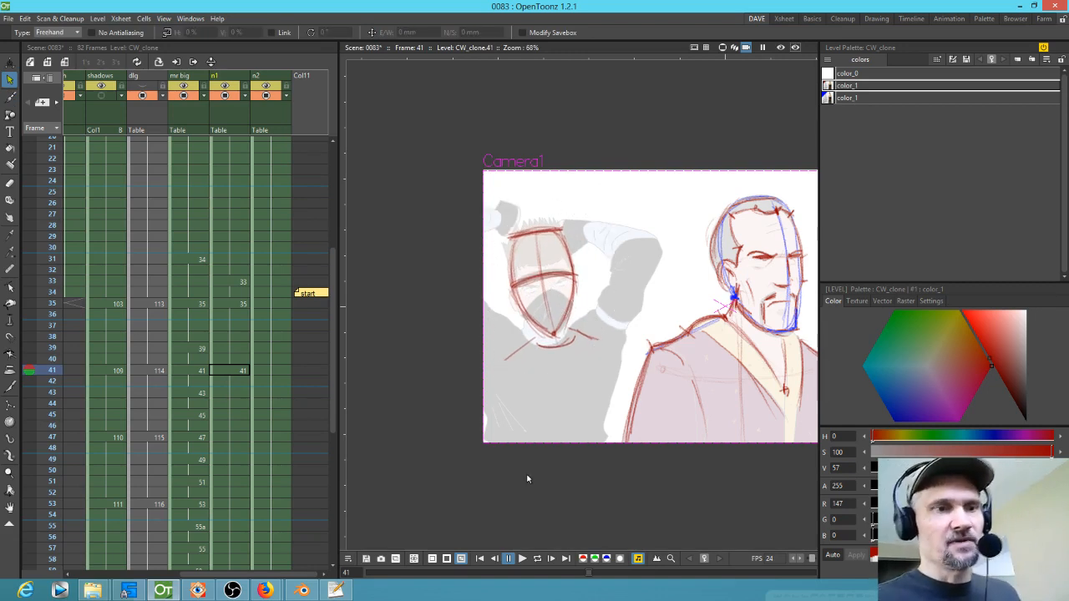
Step: Copy the ninja head sketch from drawing 7 and step forward to frame 47
{"action": "left_click", "coordinate": [232, 438]}
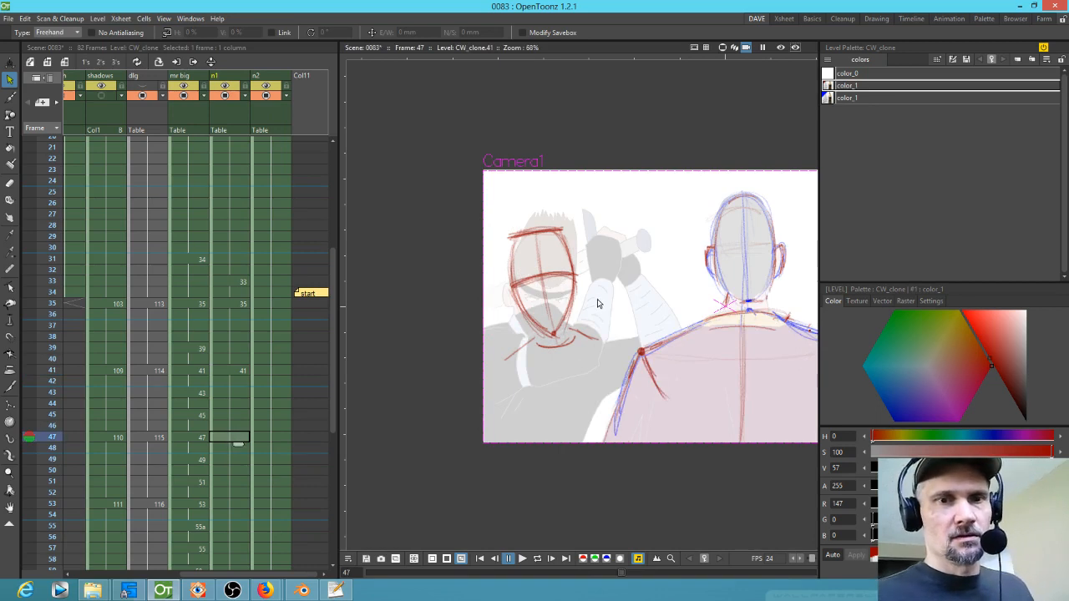
{"action": "left_click", "coordinate": [232, 303]}
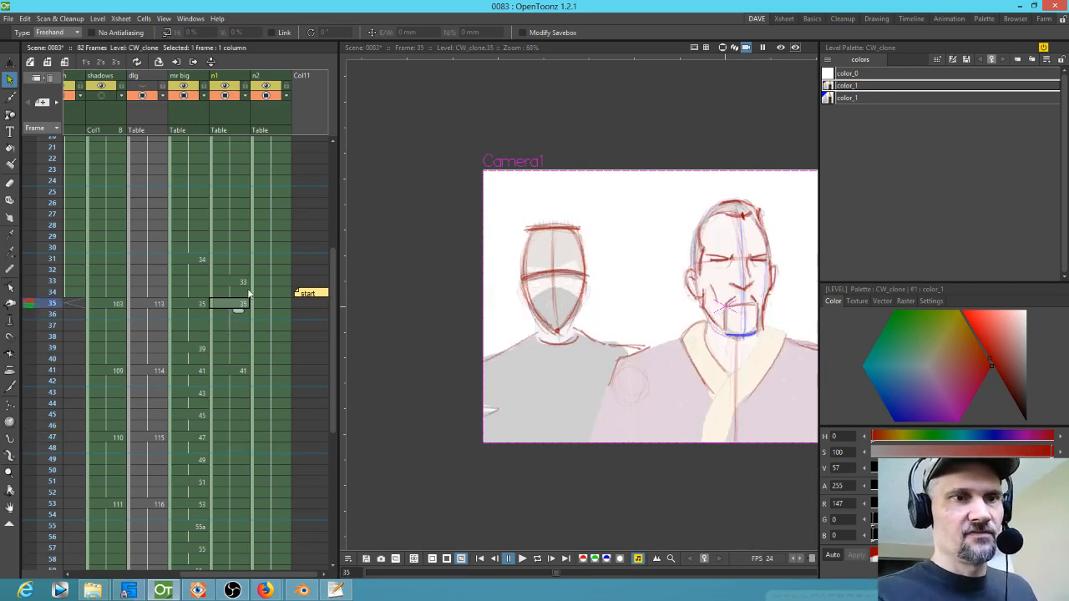
{"action": "scroll", "coordinate": [244, 249], "scroll_direction": "up", "scroll_amount": 5}
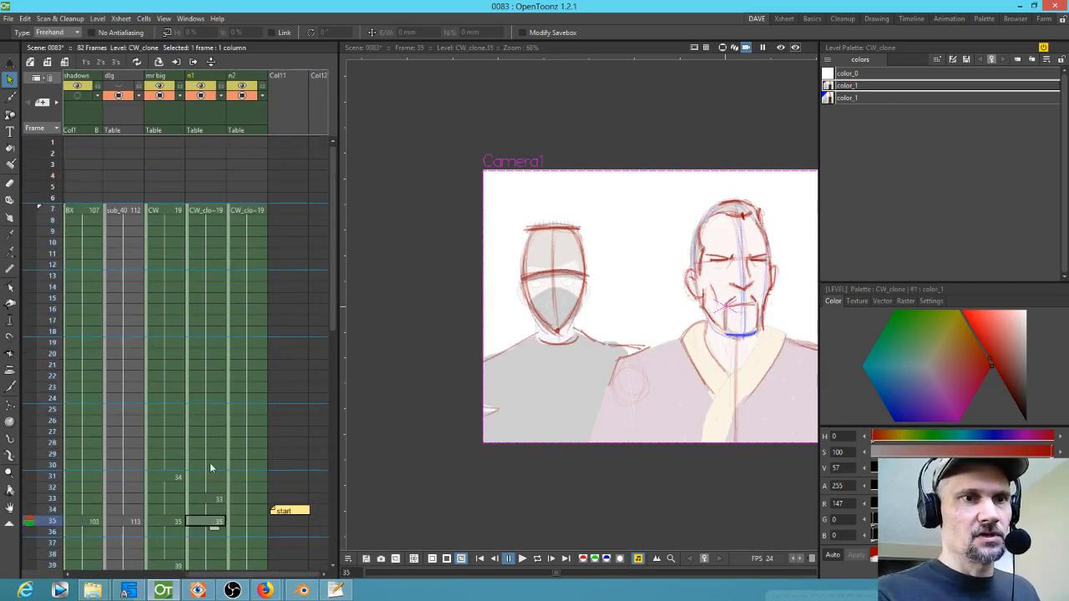
{"action": "left_click", "coordinate": [213, 210]}
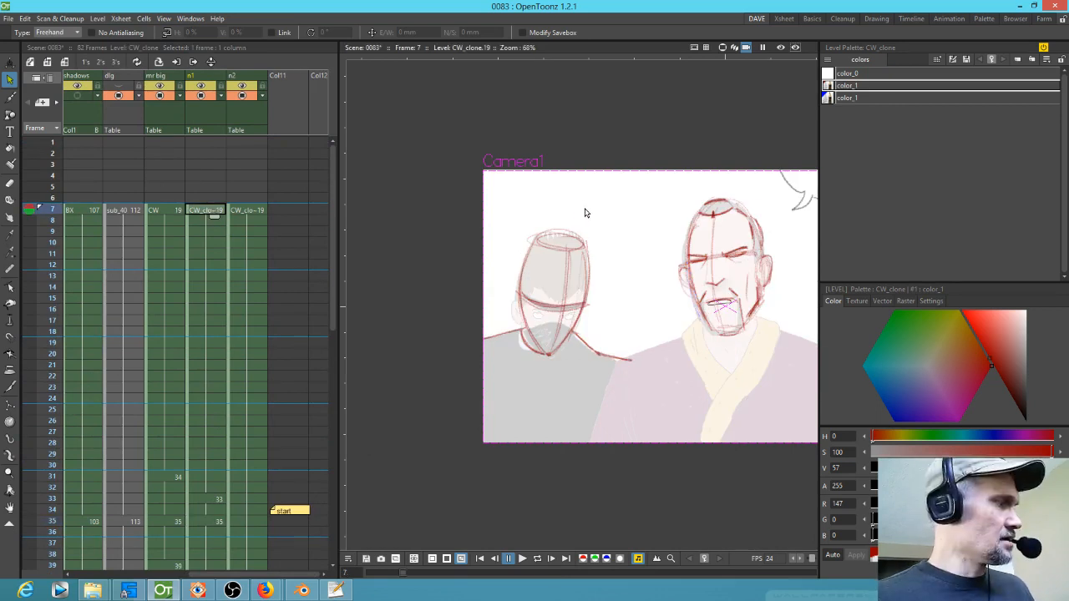
{"action": "mouse_move", "coordinate": [583, 207]}
{"action": "left_mouse_down"}
{"action": "mouse_move", "coordinate": [610, 232]}
{"action": "mouse_move", "coordinate": [587, 202]}
{"action": "left_mouse_up"}
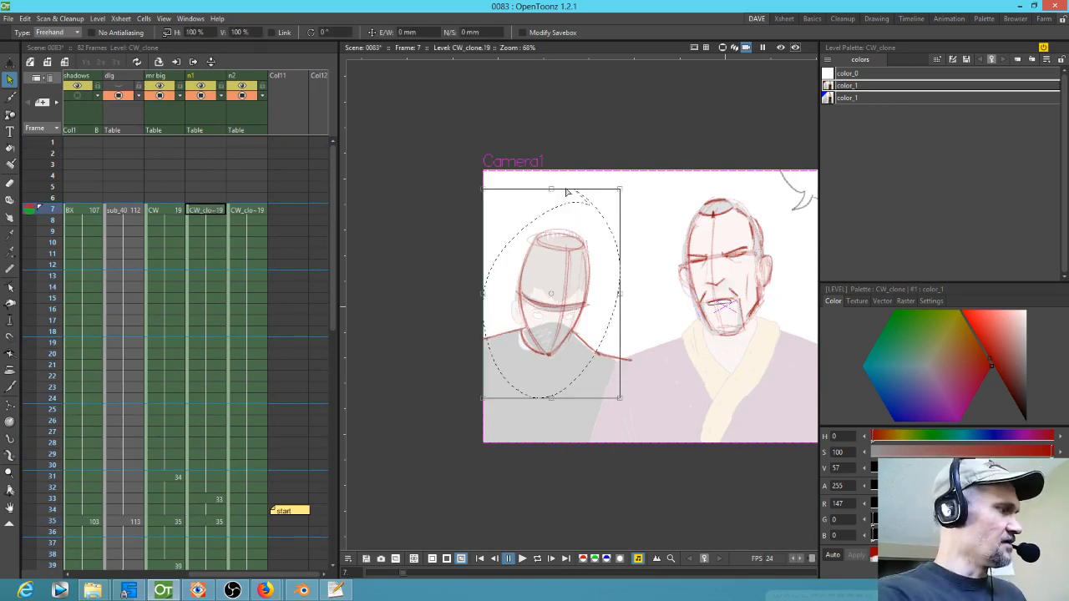
{"action": "key", "text": "ctrl+v"}
{"action": "key", "text": "period"}
{"action": "key", "text": "period"}
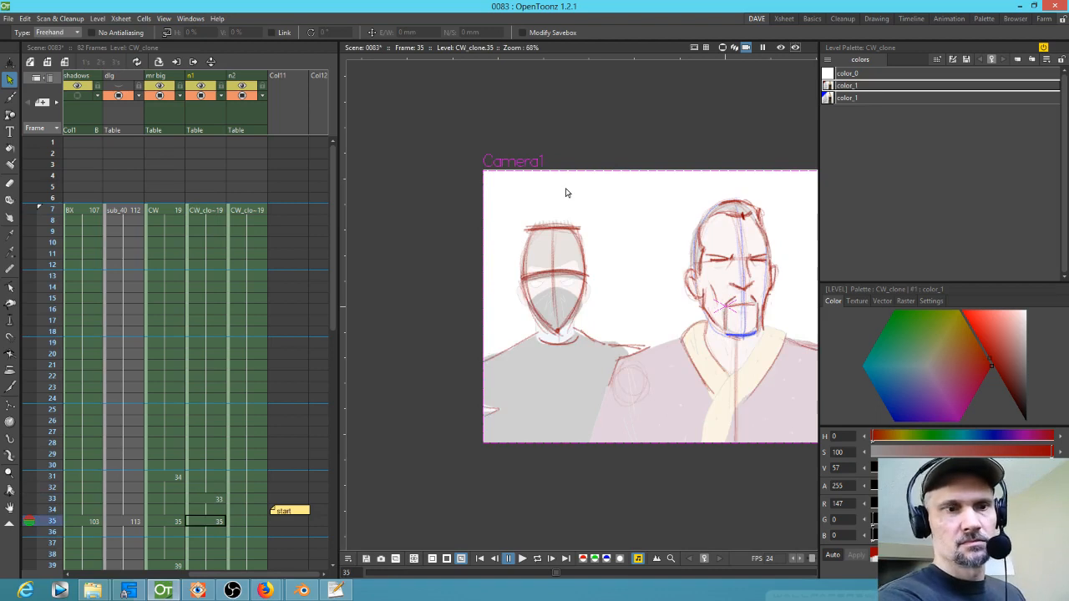
{"action": "key", "text": "period"}
{"action": "key", "text": "period"}
{"action": "key", "text": "period"}
{"action": "key", "text": "period"}
{"action": "key", "text": "period"}
{"action": "key", "text": "period"}
{"action": "key", "text": "period"}
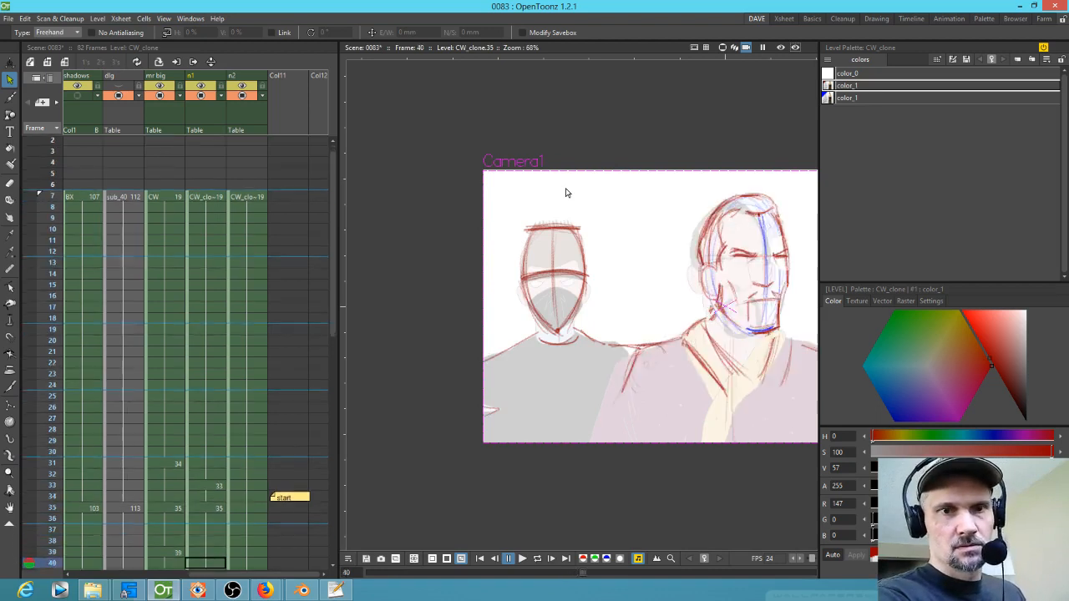
{"action": "key", "text": "period"}
{"action": "key", "text": "period"}
{"action": "key", "text": "period"}
{"action": "key", "text": "period"}
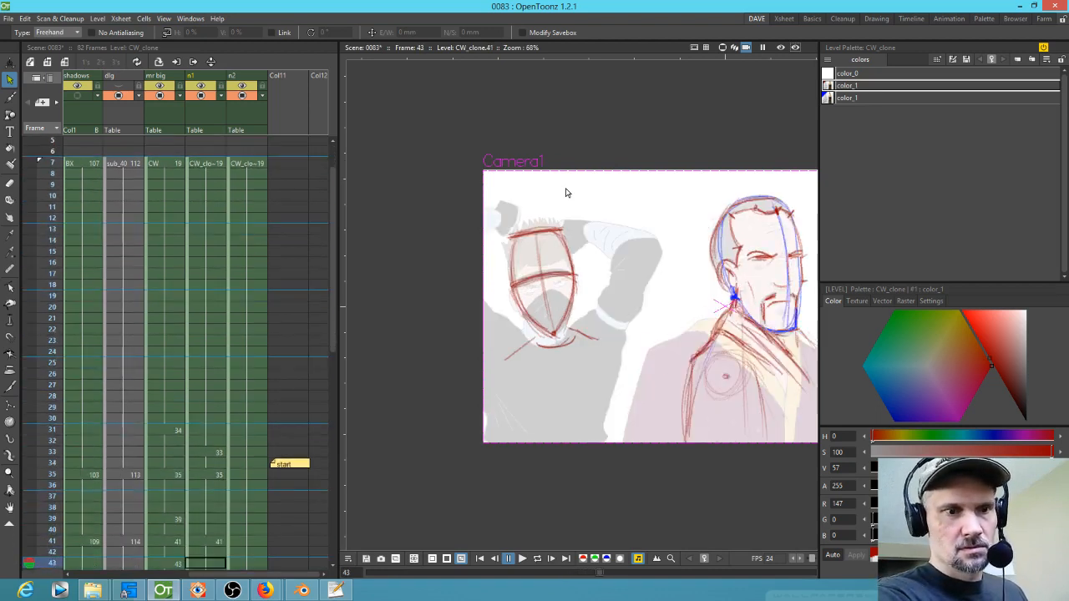
{"action": "key", "text": "period"}
{"action": "key", "text": "period"}
{"action": "key", "text": "period"}
{"action": "key", "text": "comma"}
{"action": "key", "text": "comma"}
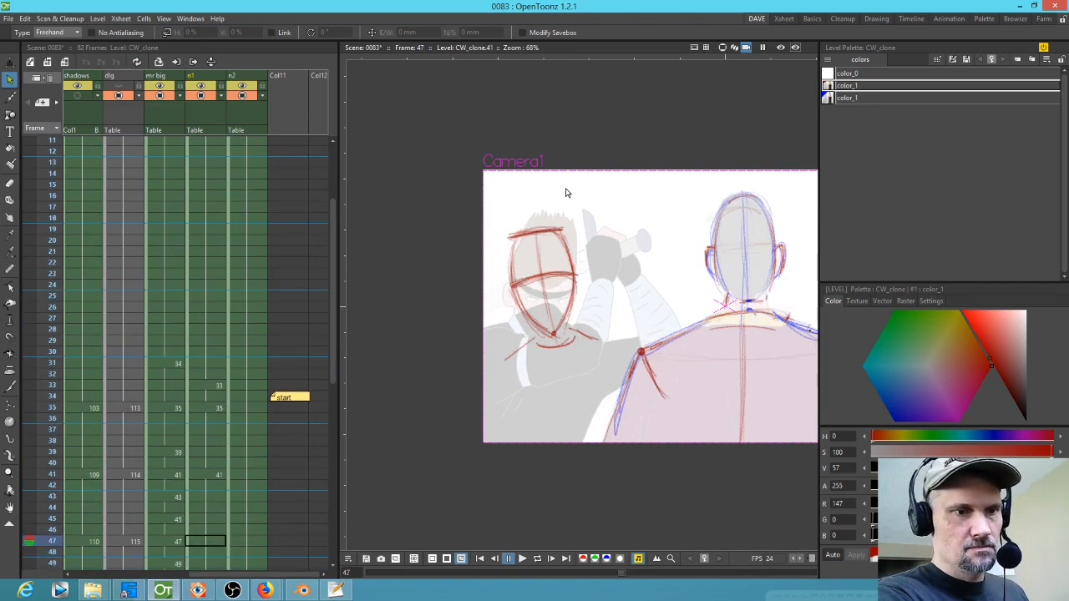
Step: Add a new drawing at frame 47 in the n1 column, paste the copied head and delete it again
{"action": "key", "text": "b"}
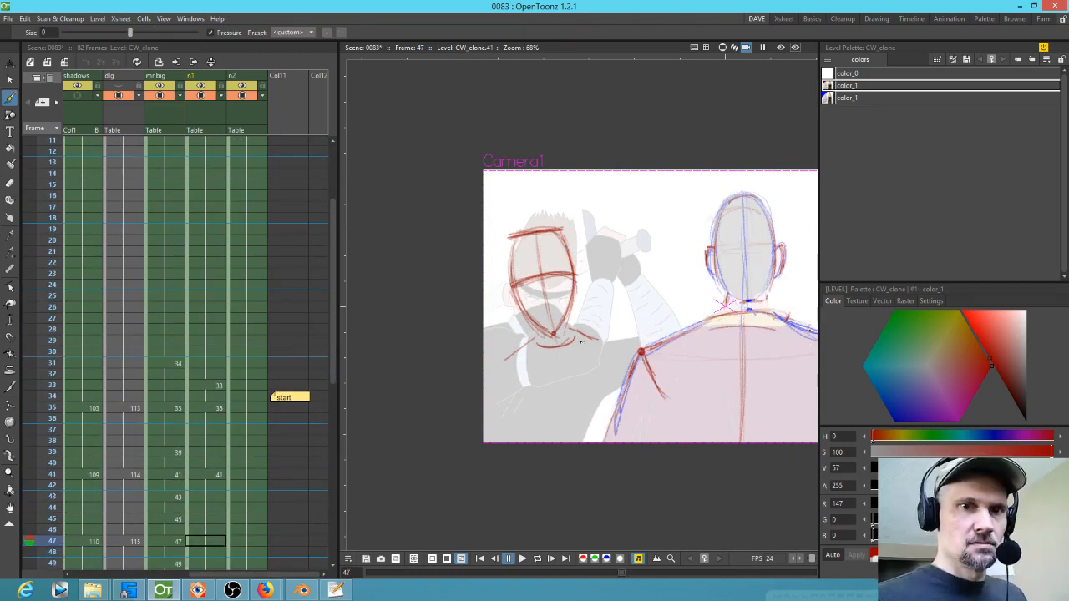
{"action": "left_click", "coordinate": [578, 339]}
{"action": "key", "text": "s"}
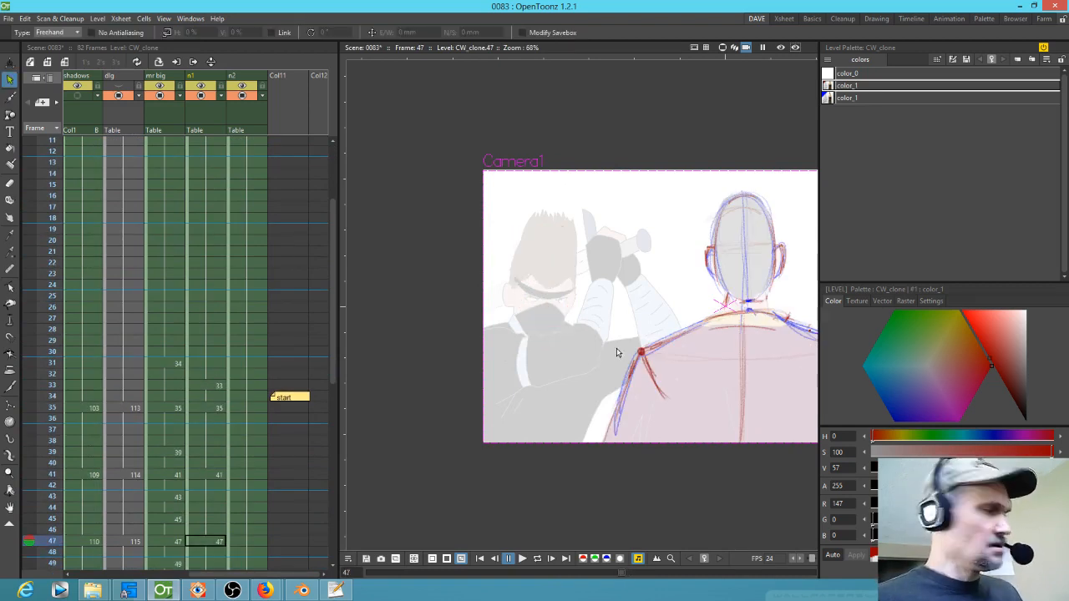
{"action": "key", "text": "ctrl+v"}
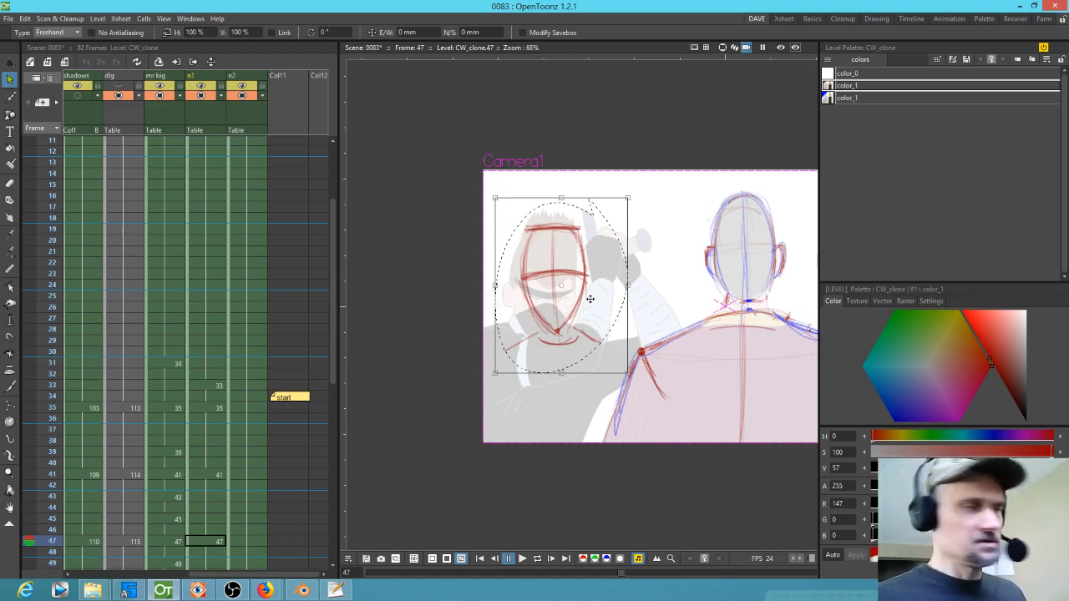
{"action": "key", "text": "Delete"}
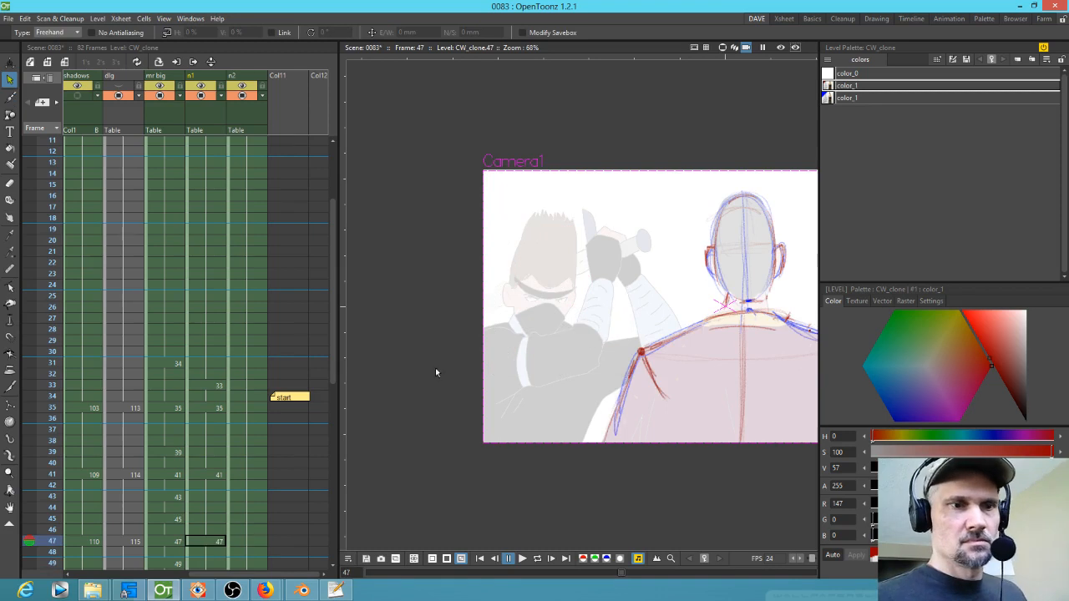
Step: Erase the band lines from the ninja head on drawing 7 and redraw its centre line and crown
{"action": "scroll", "coordinate": [208, 201], "scroll_direction": "up", "scroll_amount": 3}
{"action": "left_click", "coordinate": [195, 209]}
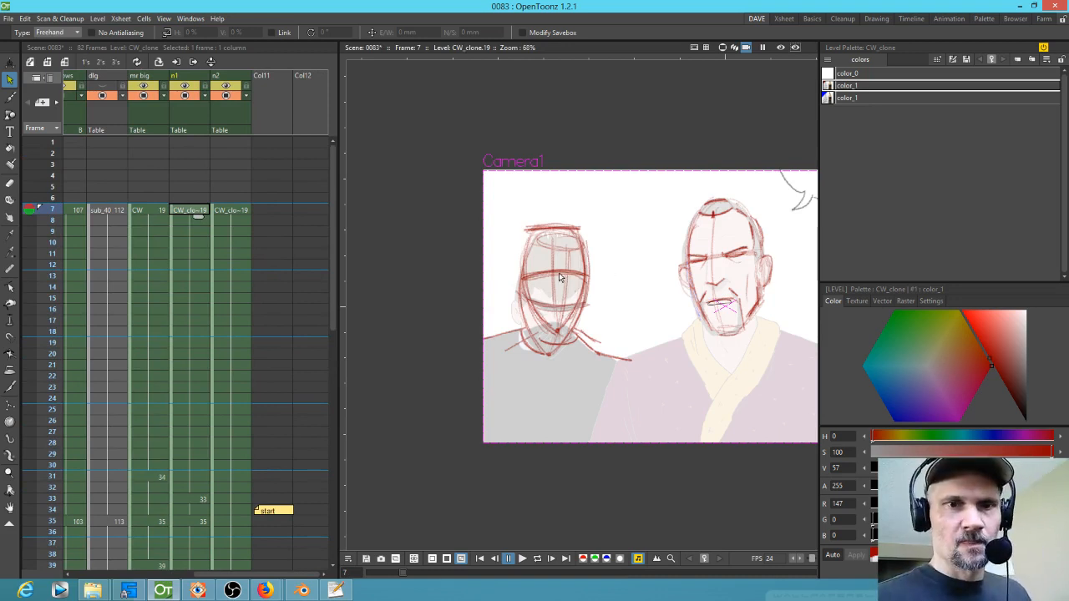
{"action": "key", "text": "a"}
{"action": "mouse_move", "coordinate": [551, 276]}
{"action": "left_mouse_down"}
{"action": "mouse_move", "coordinate": [546, 320]}
{"action": "mouse_move", "coordinate": [566, 275]}
{"action": "mouse_move", "coordinate": [549, 329]}
{"action": "mouse_move", "coordinate": [609, 331]}
{"action": "left_mouse_up"}
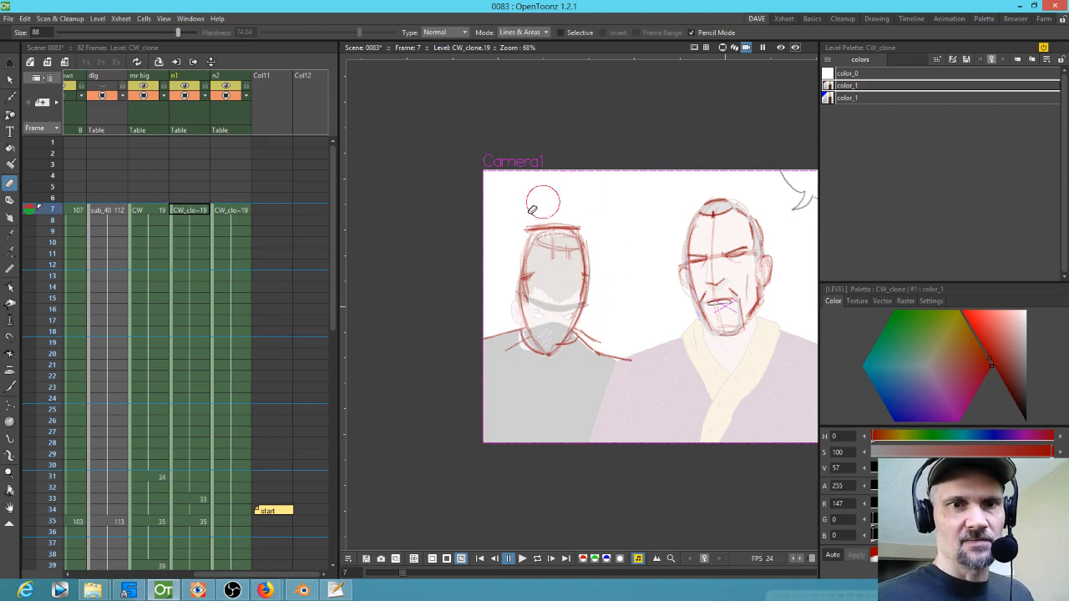
{"action": "mouse_move", "coordinate": [586, 215]}
{"action": "left_mouse_down"}
{"action": "mouse_move", "coordinate": [530, 219]}
{"action": "mouse_move", "coordinate": [561, 324]}
{"action": "left_mouse_up"}
{"action": "key", "text": "b"}
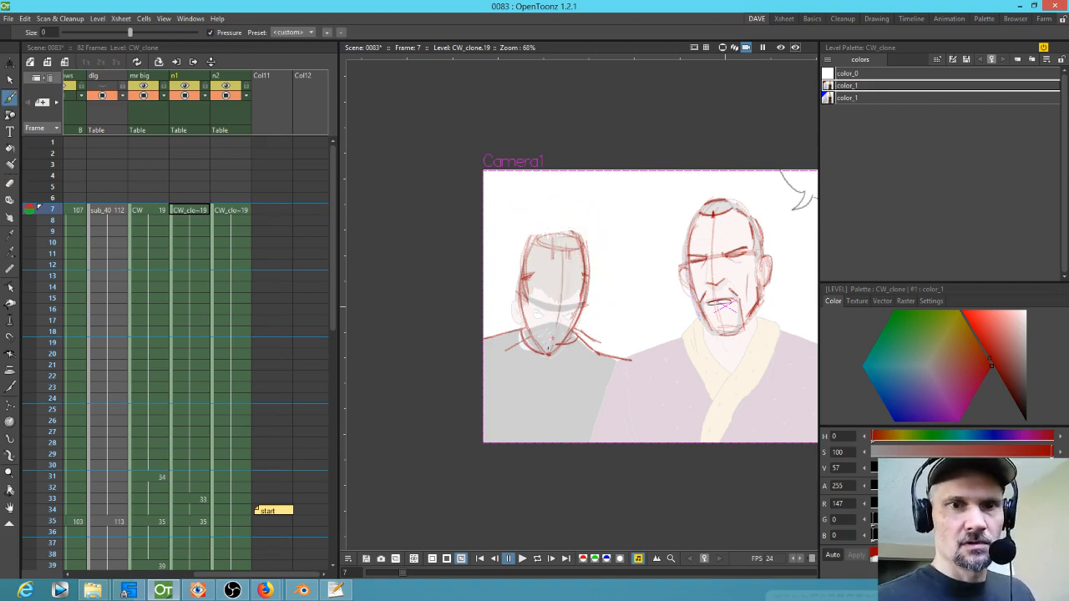
{"action": "left_click_drag", "start_coordinate": [551, 244], "coordinate": [554, 342]}
{"action": "left_click_drag", "start_coordinate": [576, 227], "coordinate": [548, 232]}
Step: Copy the revised ninja head from drawing 7, paste it into drawing 47 and rotate it about -4°
{"action": "key", "text": "s"}
{"action": "mouse_move", "coordinate": [616, 216]}
{"action": "left_mouse_down"}
{"action": "mouse_move", "coordinate": [530, 215]}
{"action": "mouse_move", "coordinate": [544, 384]}
{"action": "mouse_move", "coordinate": [598, 215]}
{"action": "left_mouse_up"}
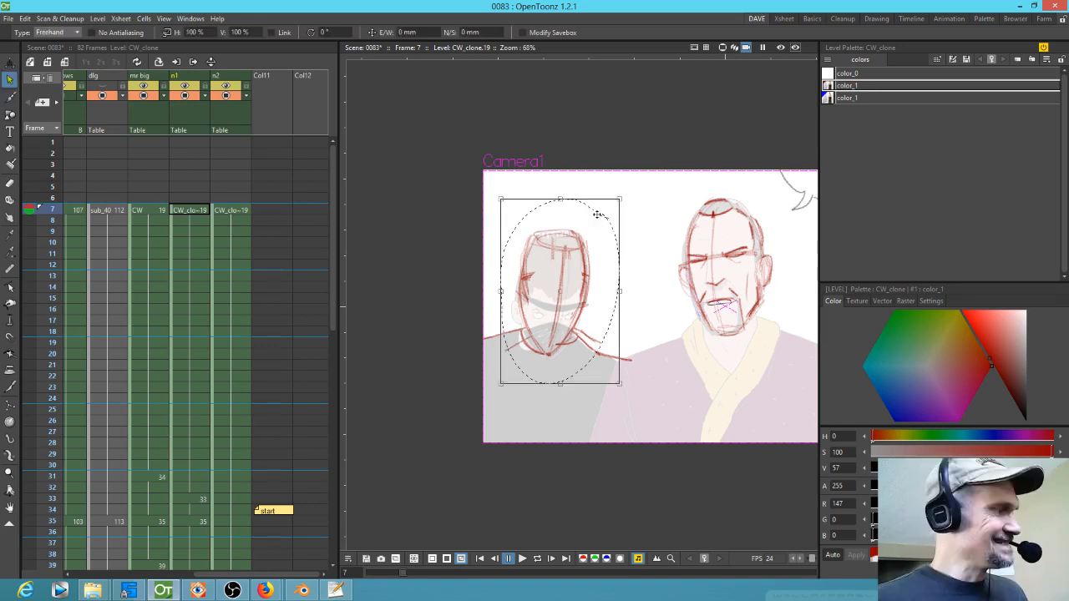
{"action": "left_click_drag", "start_coordinate": [223, 502], "coordinate": [224, 212]}
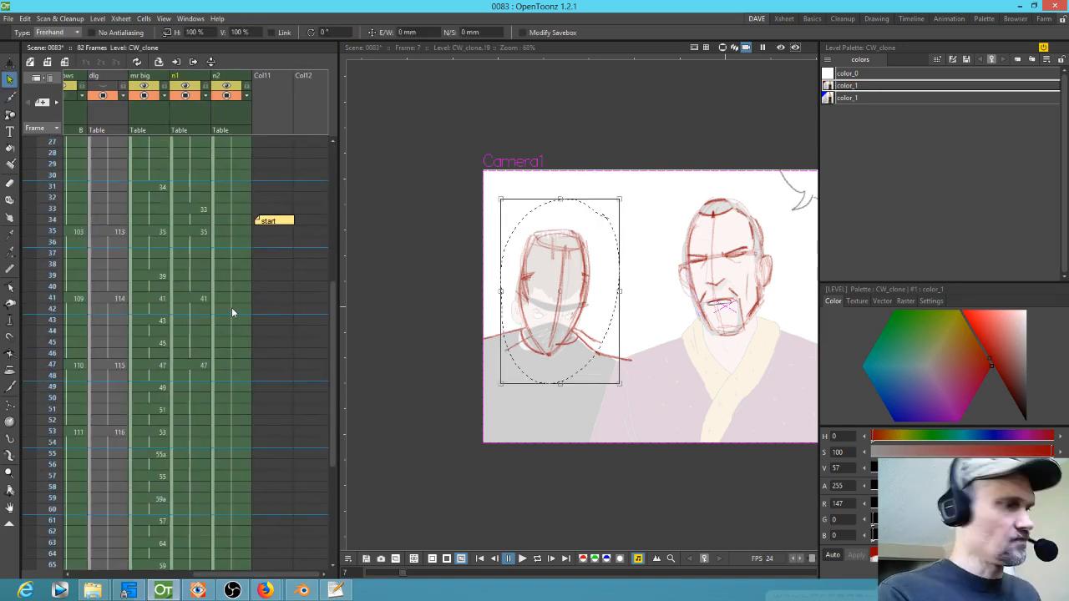
{"action": "key", "text": "period"}
{"action": "key", "text": "period"}
{"action": "key", "text": "period"}
{"action": "key", "text": "period"}
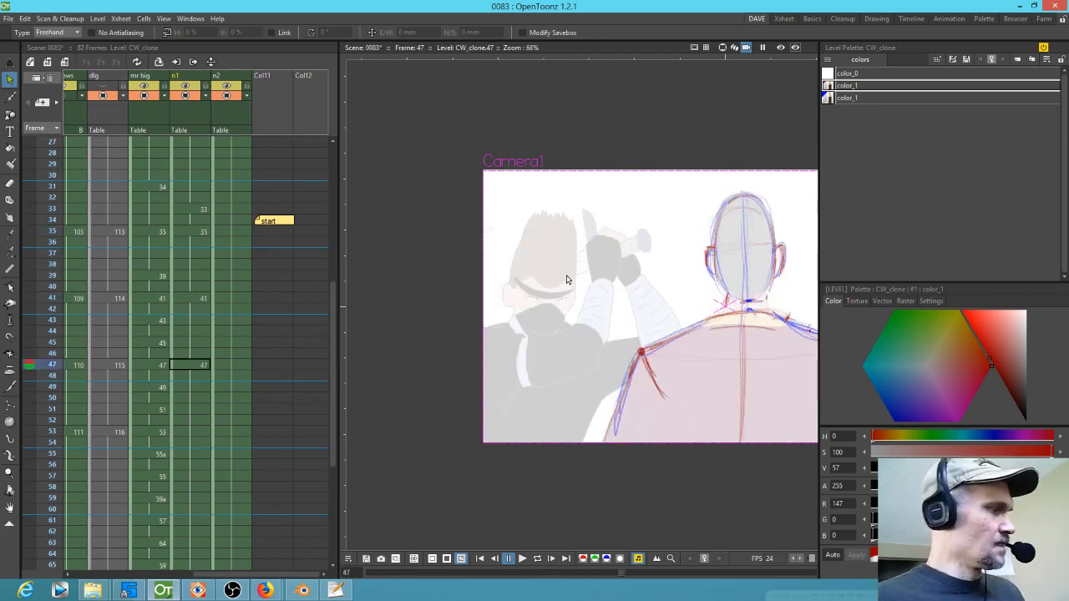
{"action": "key", "text": "ctrl+v"}
{"action": "left_click_drag", "start_coordinate": [624, 198], "coordinate": [632, 201]}
{"action": "left_click_drag", "start_coordinate": [578, 308], "coordinate": [583, 288]}
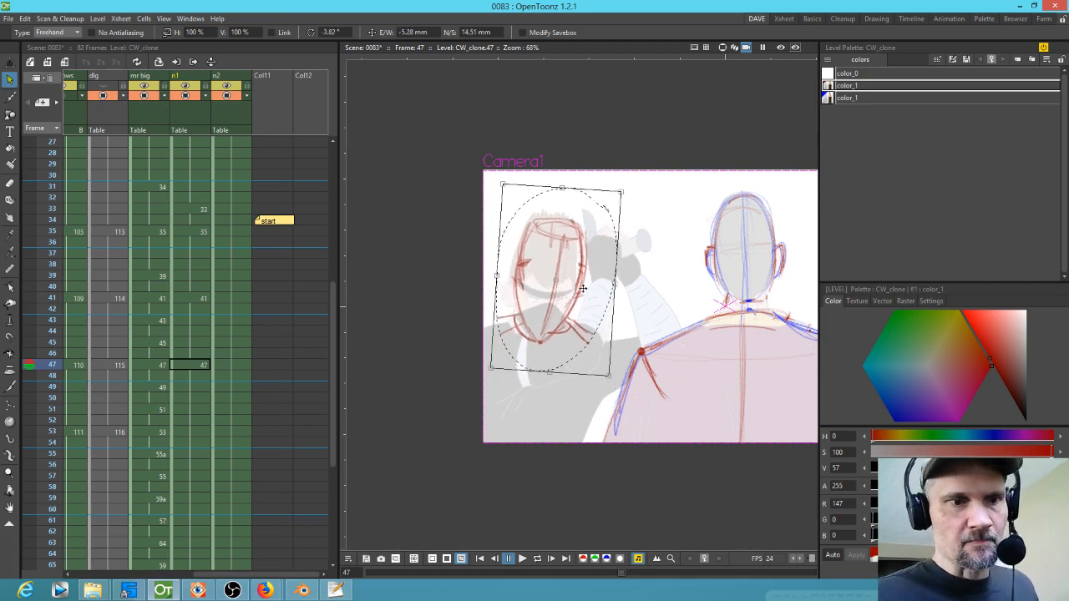
Step: Paste the ninja head into drawing 53 of the n1 column and rotate it about 17° into place
{"action": "left_click", "coordinate": [188, 432]}
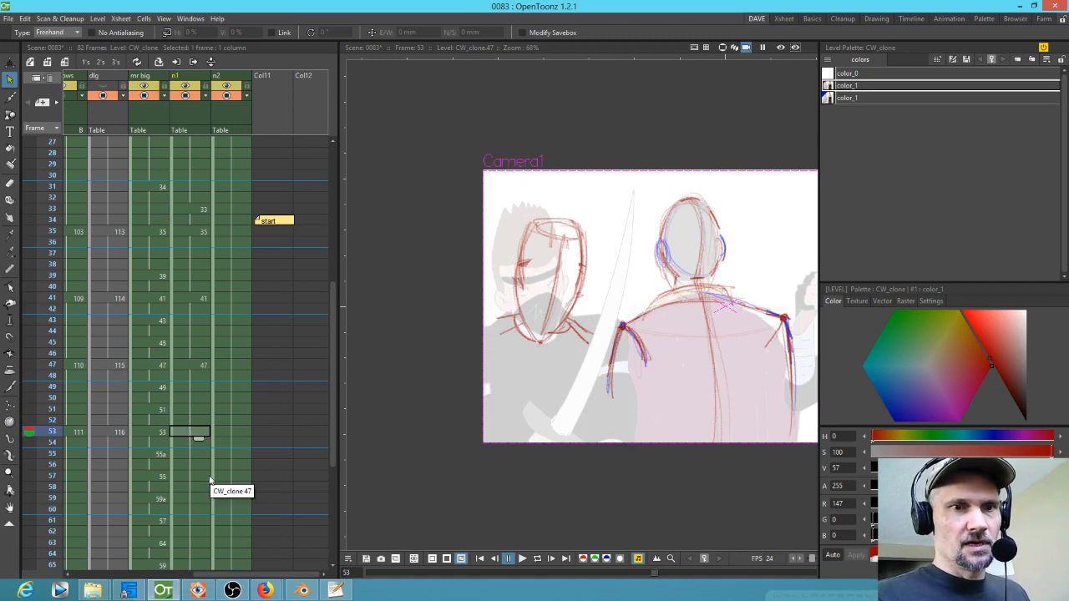
{"action": "key", "text": "b"}
{"action": "left_click", "coordinate": [586, 392]}
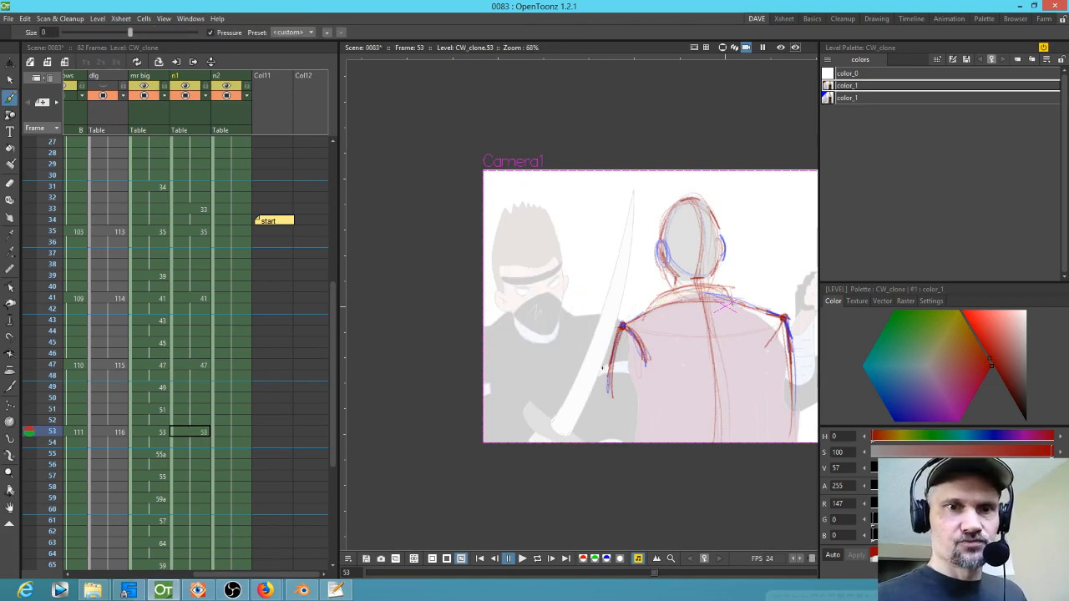
{"action": "left_click", "coordinate": [188, 365]}
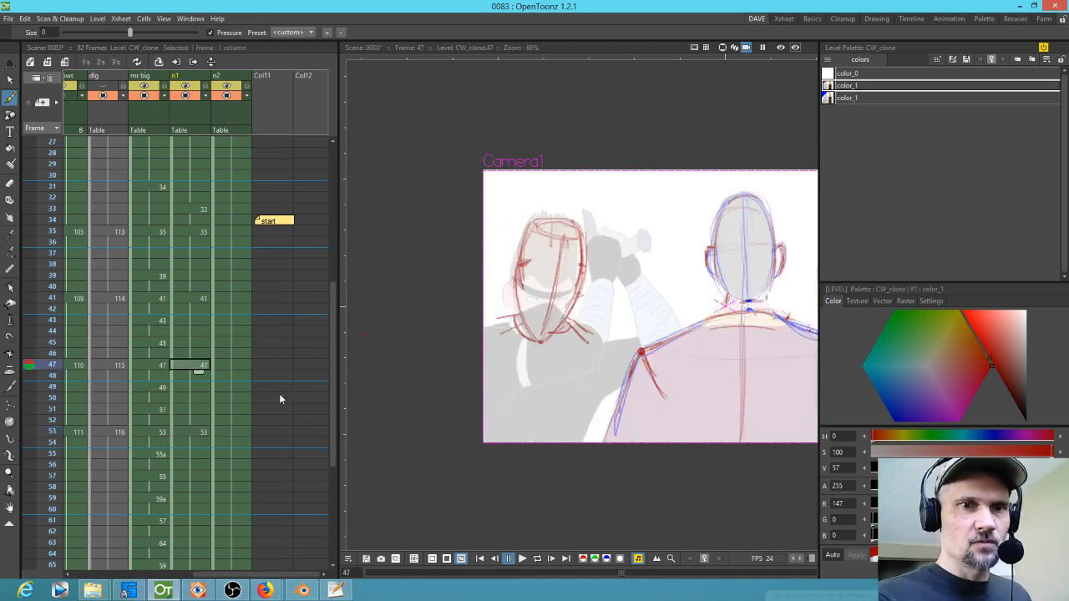
{"action": "key", "text": "s"}
{"action": "mouse_move", "coordinate": [562, 201]}
{"action": "left_mouse_down"}
{"action": "mouse_move", "coordinate": [615, 239]}
{"action": "mouse_move", "coordinate": [575, 197]}
{"action": "left_mouse_up"}
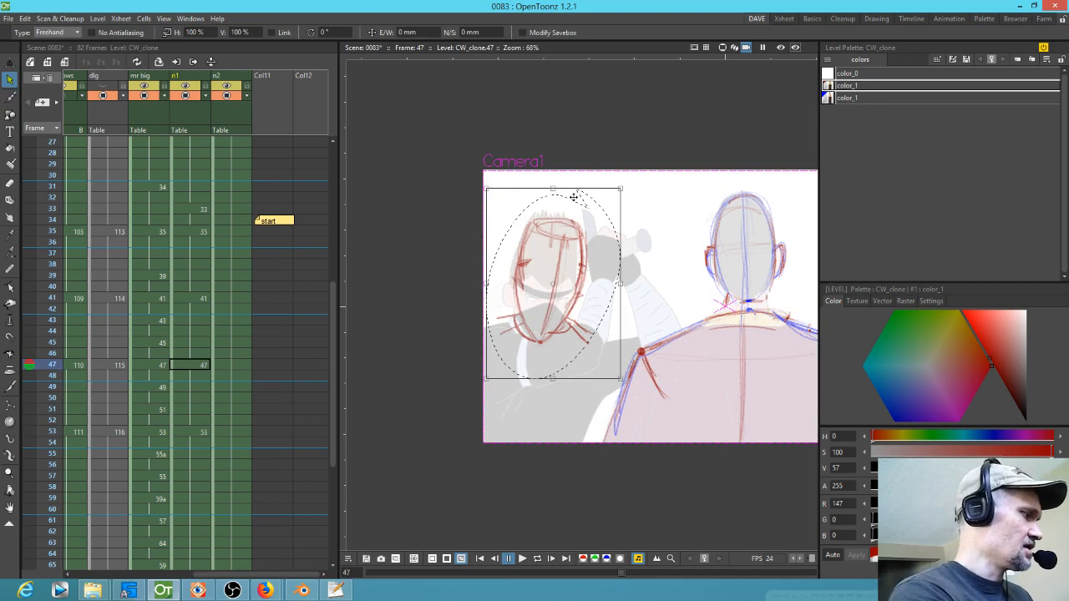
{"action": "key", "text": "period"}
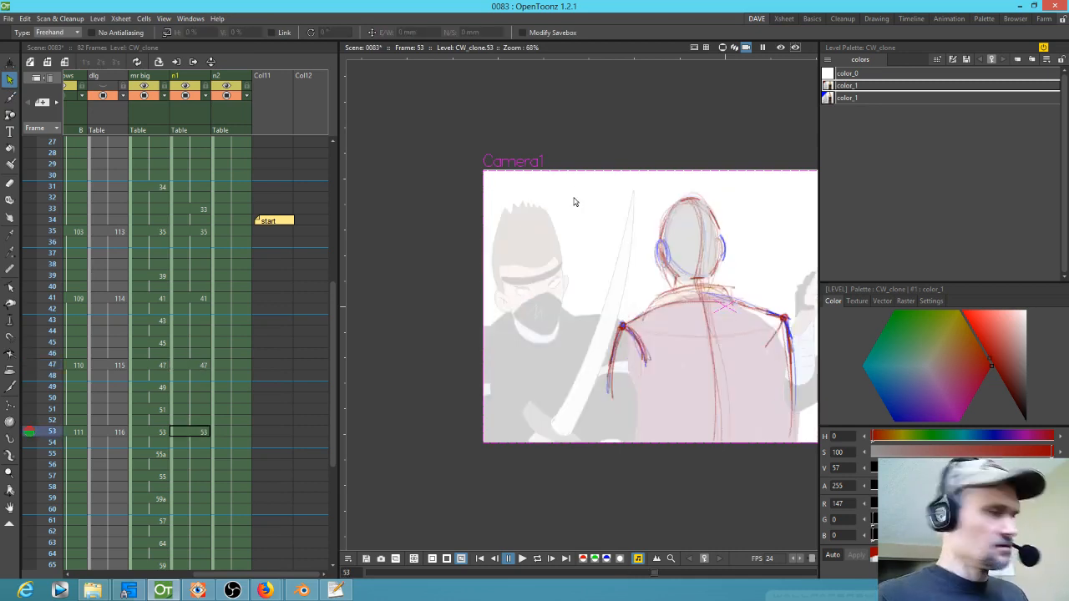
{"action": "key", "text": "ctrl+v"}
{"action": "left_click_drag", "start_coordinate": [629, 187], "coordinate": [596, 176]}
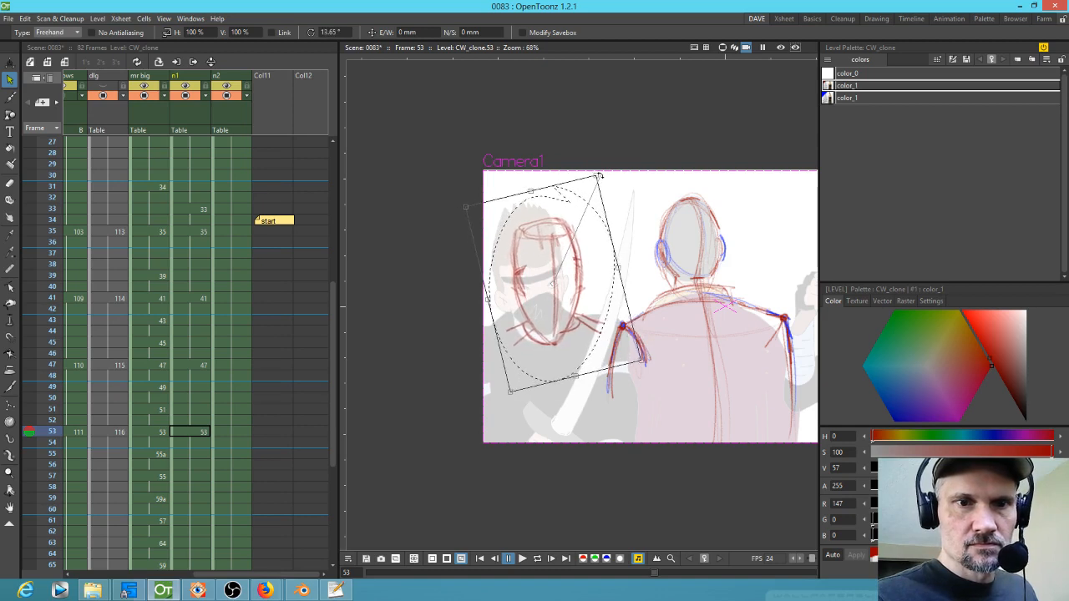
{"action": "left_click_drag", "start_coordinate": [601, 311], "coordinate": [587, 301]}
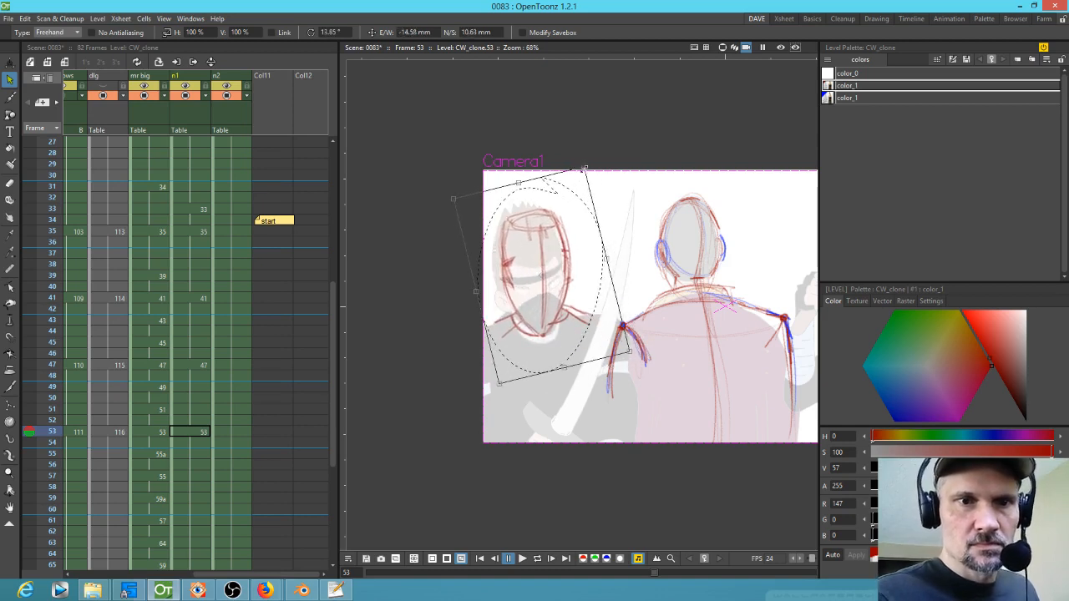
{"action": "left_click_drag", "start_coordinate": [586, 165], "coordinate": [566, 294]}
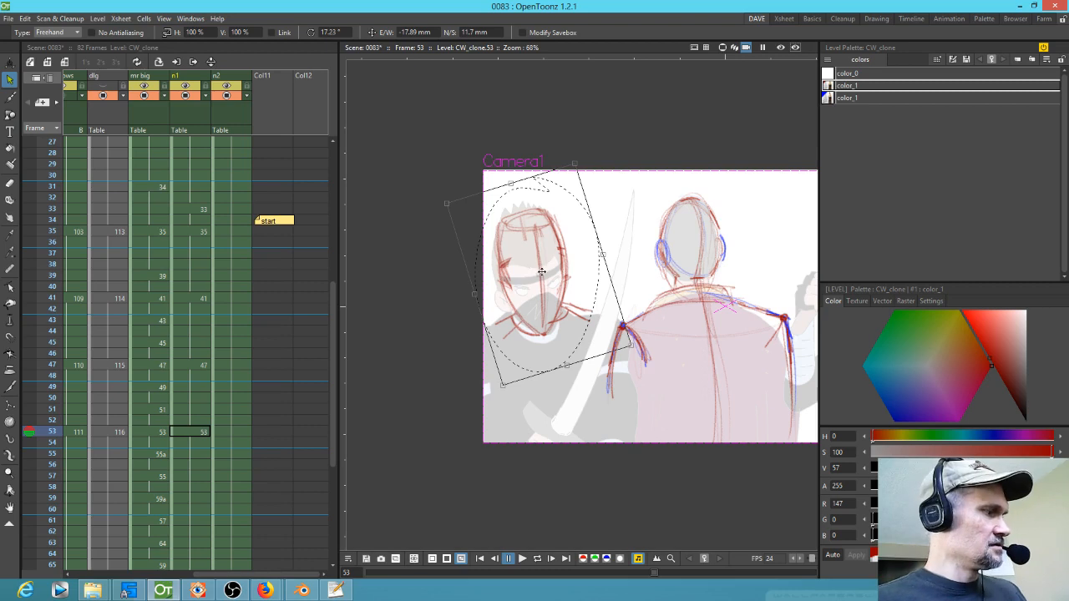
Step: Sketch headband and face lines on the ninja heads in drawings 47 and 53
{"action": "key", "text": "b"}
{"action": "key", "text": "comma"}
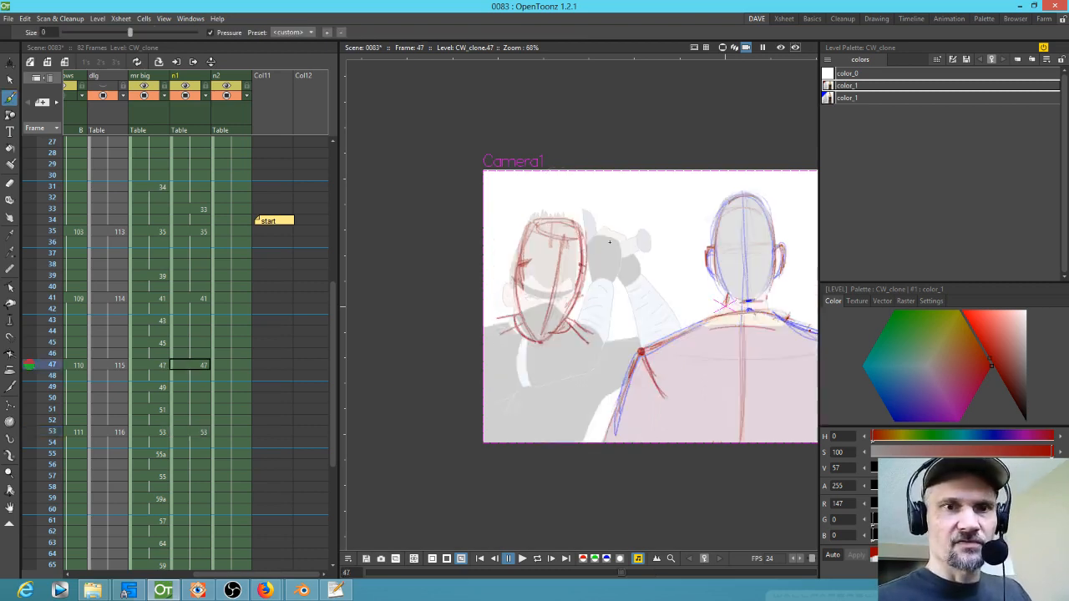
{"action": "key", "text": "comma"}
{"action": "key", "text": "period"}
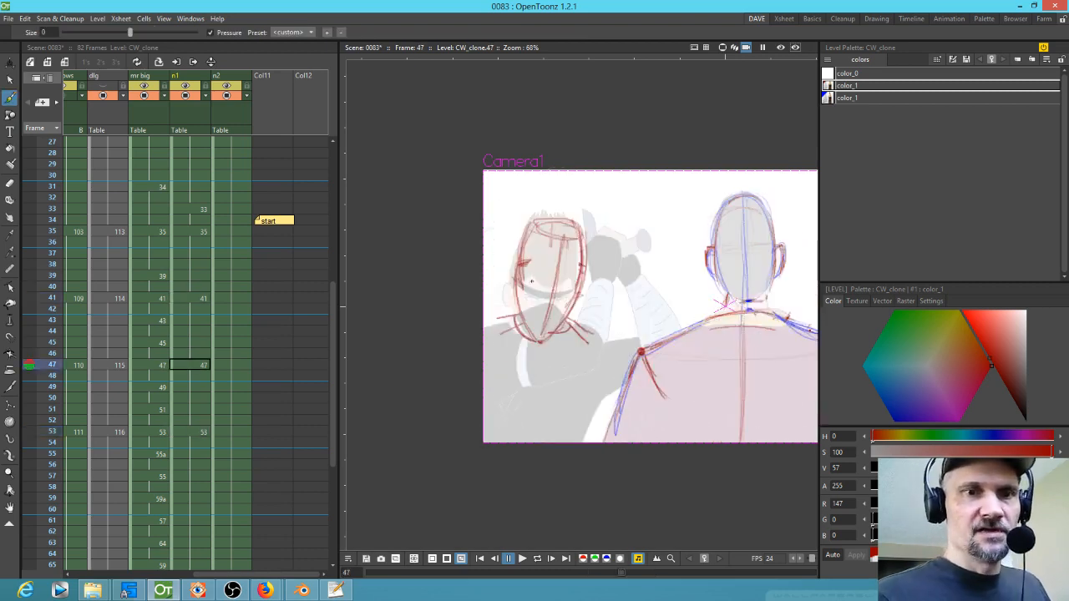
{"action": "mouse_move", "coordinate": [520, 283]}
{"action": "left_mouse_down"}
{"action": "mouse_move", "coordinate": [562, 294]}
{"action": "mouse_move", "coordinate": [524, 285]}
{"action": "left_mouse_up"}
{"action": "key", "text": "period"}
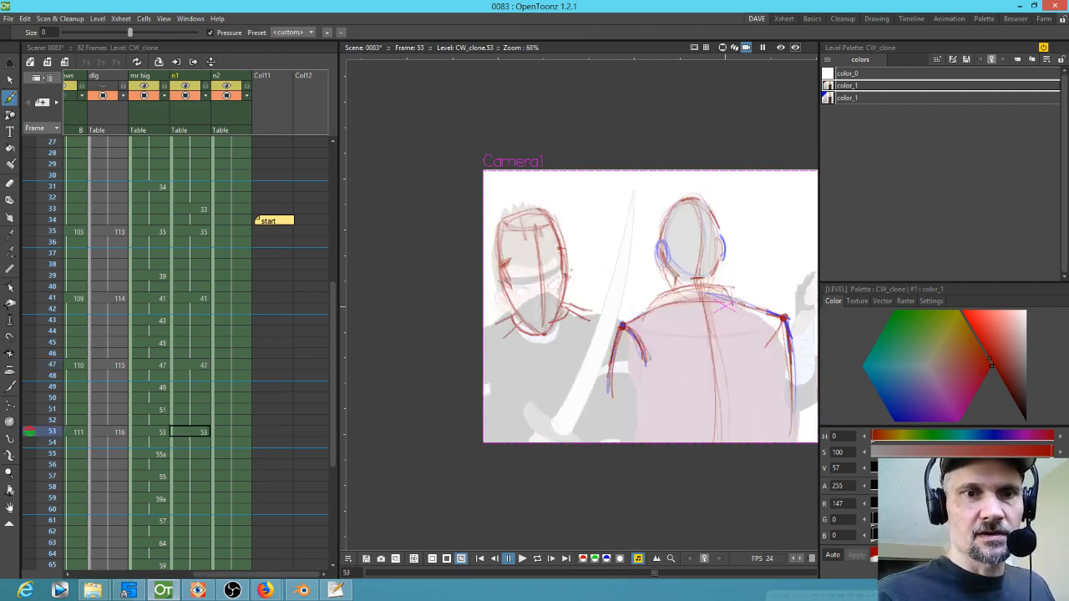
{"action": "mouse_move", "coordinate": [505, 275]}
{"action": "left_mouse_down"}
{"action": "mouse_move", "coordinate": [565, 269]}
{"action": "mouse_move", "coordinate": [516, 281]}
{"action": "left_mouse_up"}
{"action": "mouse_move", "coordinate": [500, 222]}
{"action": "left_mouse_down"}
{"action": "mouse_move", "coordinate": [553, 215]}
{"action": "mouse_move", "coordinate": [508, 224]}
{"action": "left_mouse_up"}
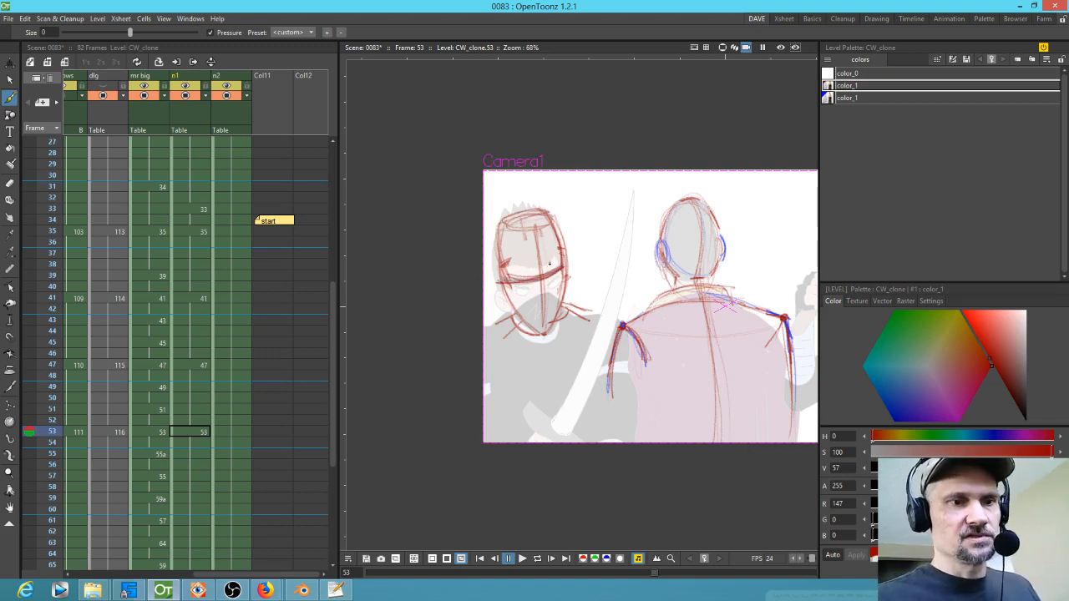
Step: Switch to the blue colour and sketch the ninja's raised arm in blue on drawing 41
{"action": "left_click_drag", "start_coordinate": [208, 474], "coordinate": [244, 375]}
{"action": "mouse_move", "coordinate": [56, 334]}
{"action": "left_mouse_down"}
{"action": "mouse_move", "coordinate": [42, 544]}
{"action": "mouse_move", "coordinate": [40, 341]}
{"action": "left_mouse_up"}
{"action": "left_click_drag", "start_coordinate": [675, 294], "coordinate": [594, 332]}
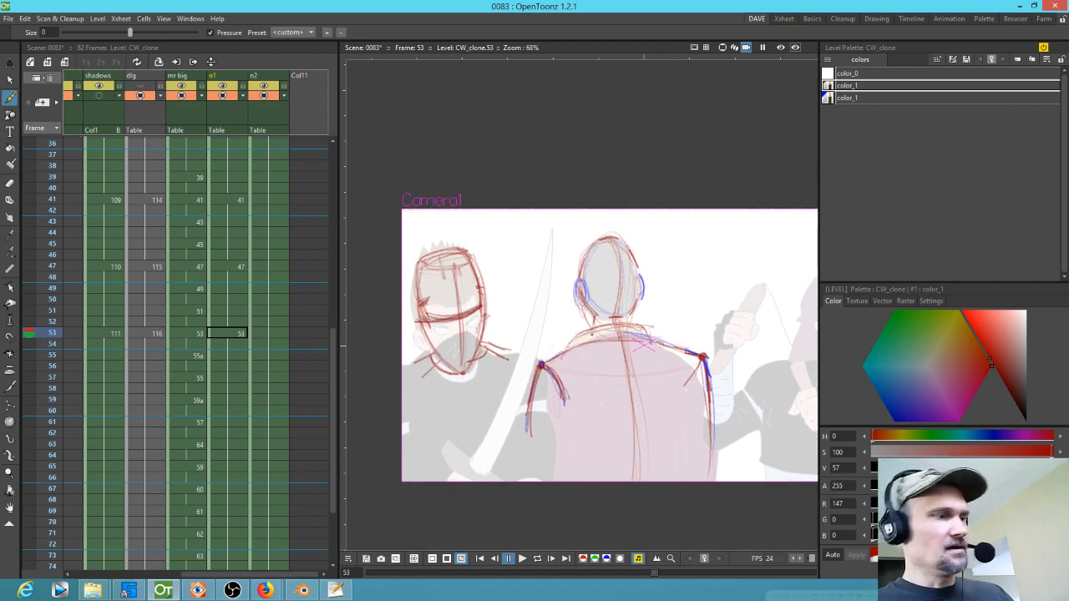
{"action": "key", "text": "comma"}
{"action": "key", "text": "comma"}
{"action": "key", "text": "comma"}
{"action": "key", "text": "comma"}
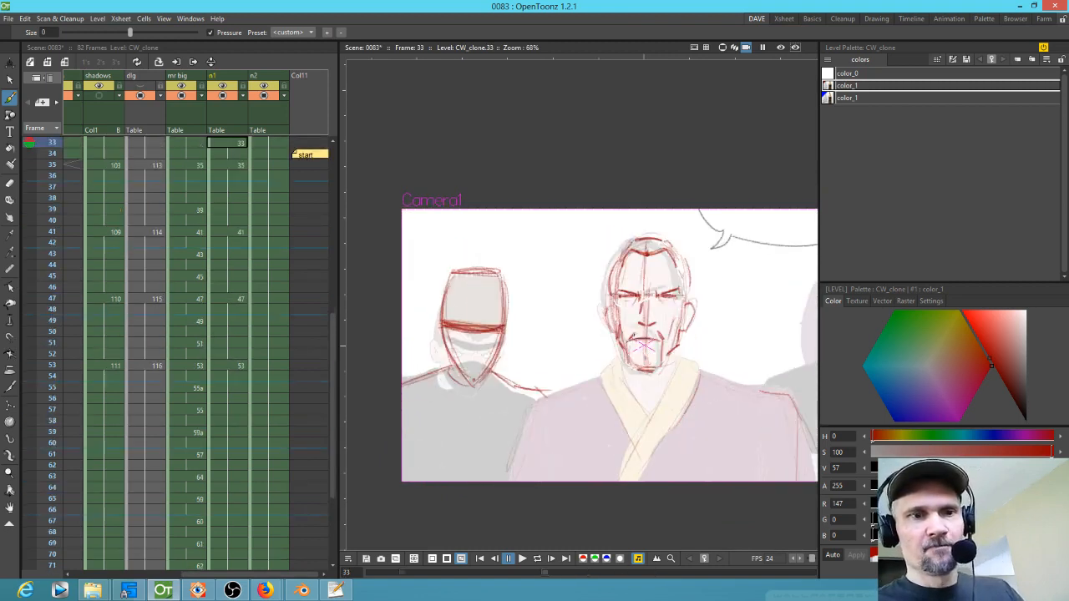
{"action": "key", "text": "comma"}
{"action": "left_click", "coordinate": [872, 101]}
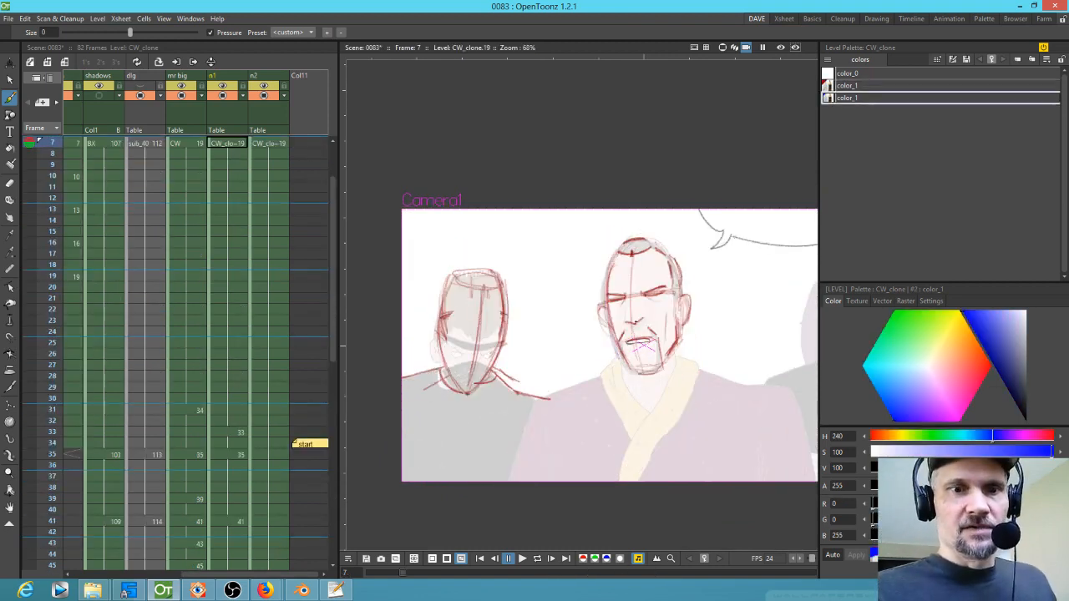
{"action": "key", "text": "period"}
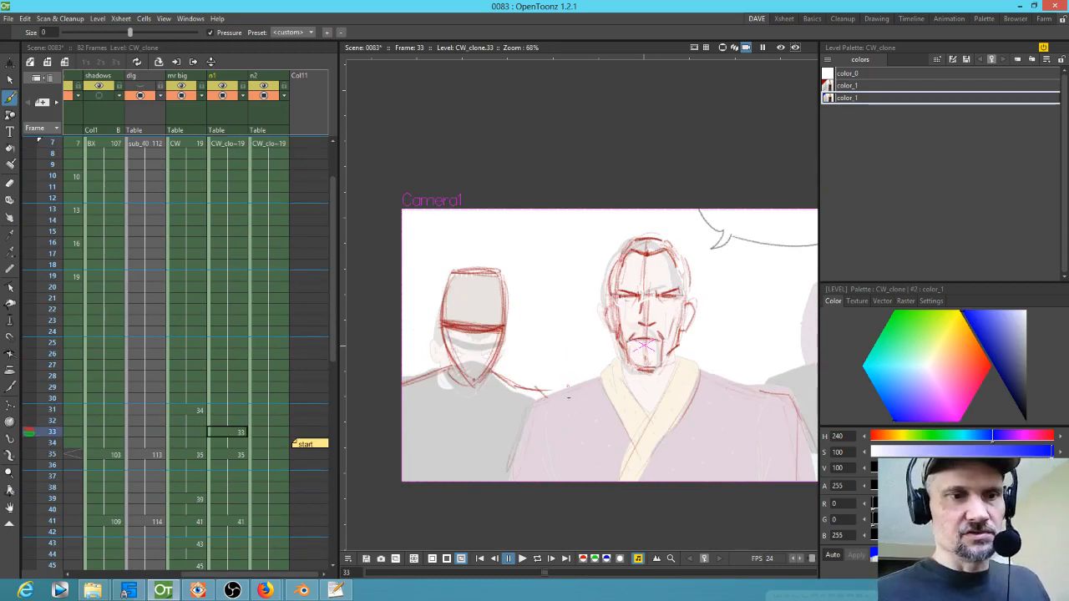
{"action": "key", "text": "period"}
{"action": "key", "text": "comma"}
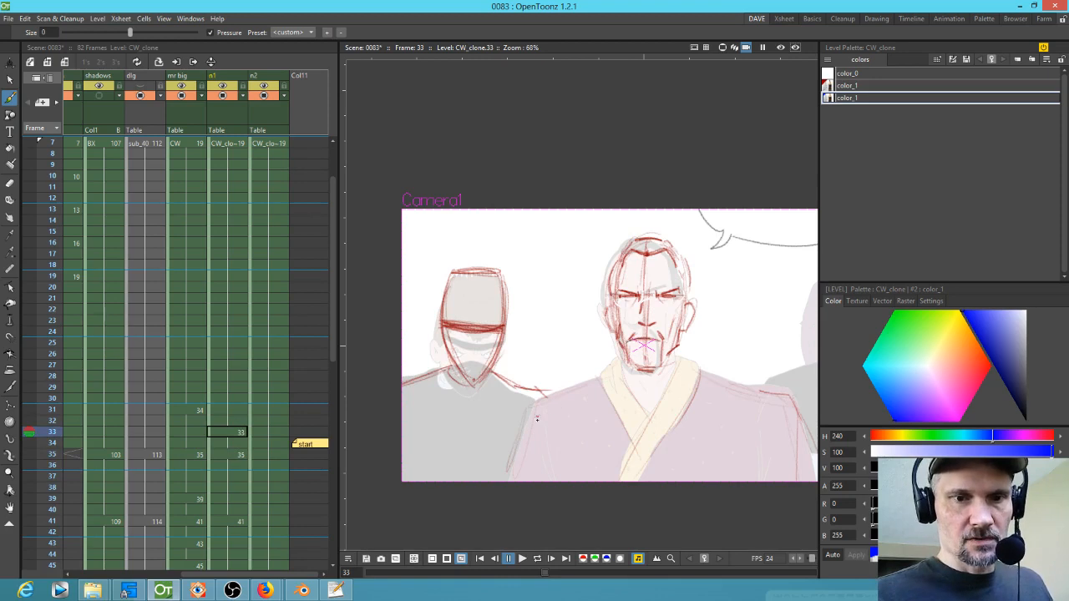
{"action": "key", "text": "period"}
{"action": "key", "text": "period"}
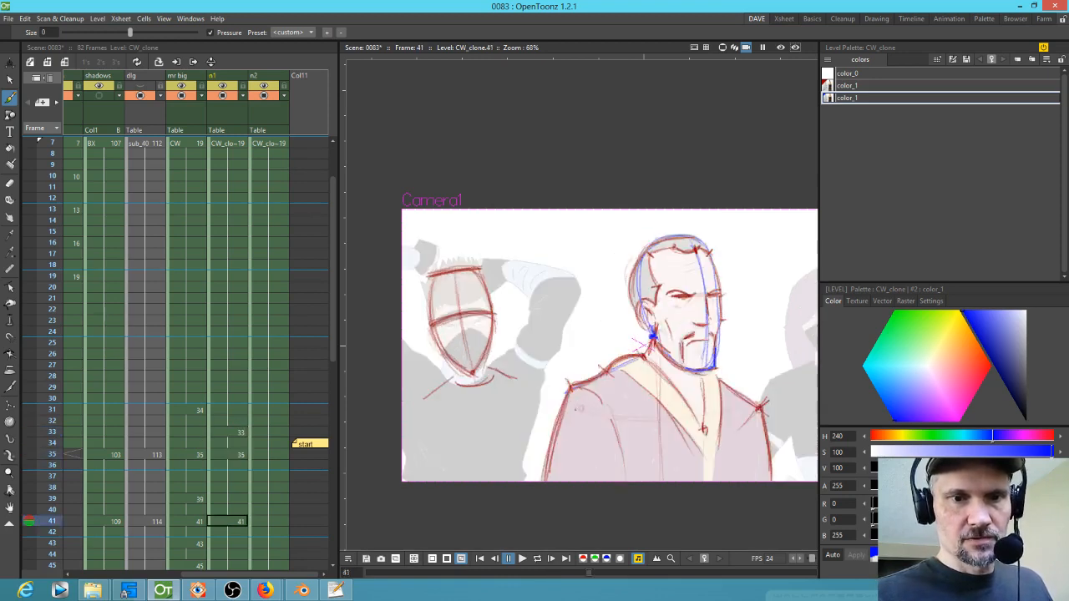
{"action": "mouse_move", "coordinate": [518, 372]}
{"action": "left_mouse_down"}
{"action": "mouse_move", "coordinate": [559, 275]}
{"action": "mouse_move", "coordinate": [504, 266]}
{"action": "left_mouse_up"}
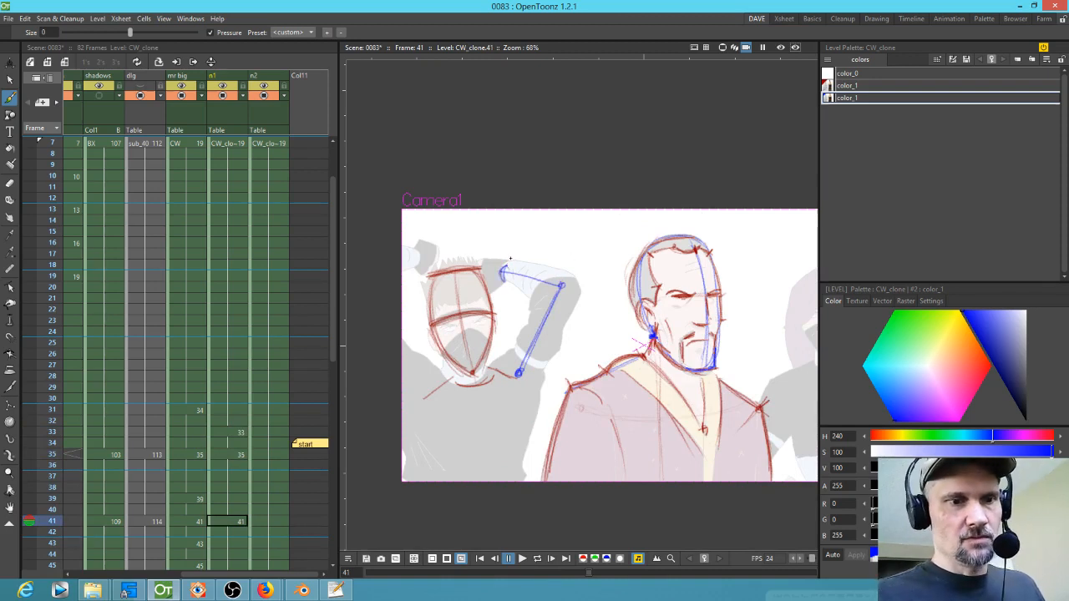
Step: Sketch the ninja's raised arm and shoulder lines in blue on drawings 47 and 53
{"action": "scroll", "coordinate": [284, 466], "scroll_direction": "down", "scroll_amount": 6}
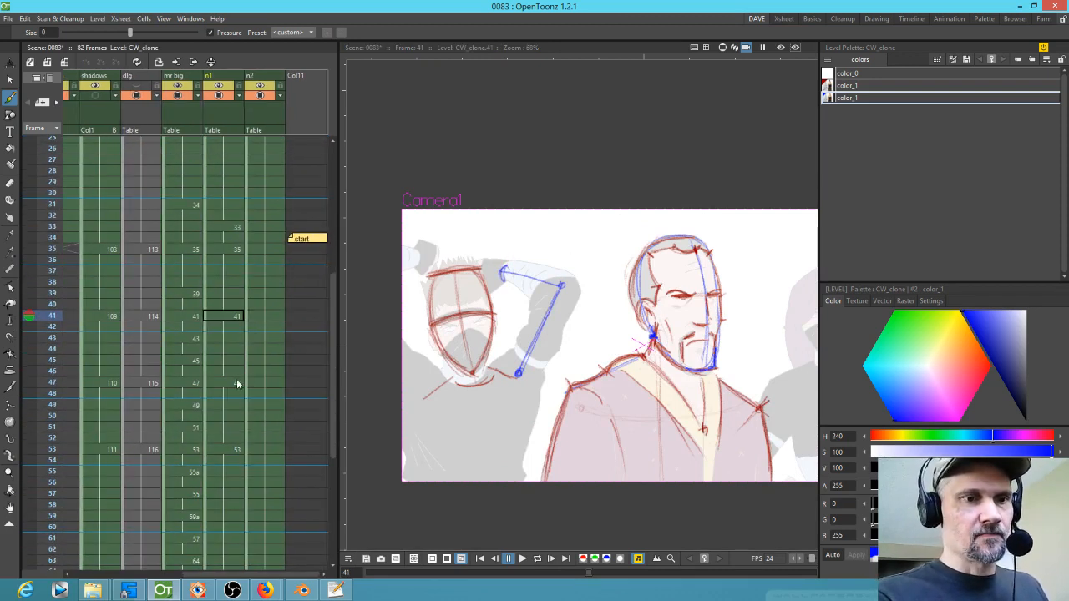
{"action": "left_click", "coordinate": [237, 386]}
{"action": "left_click_drag", "start_coordinate": [504, 403], "coordinate": [605, 384]}
{"action": "left_click_drag", "start_coordinate": [558, 323], "coordinate": [589, 385]}
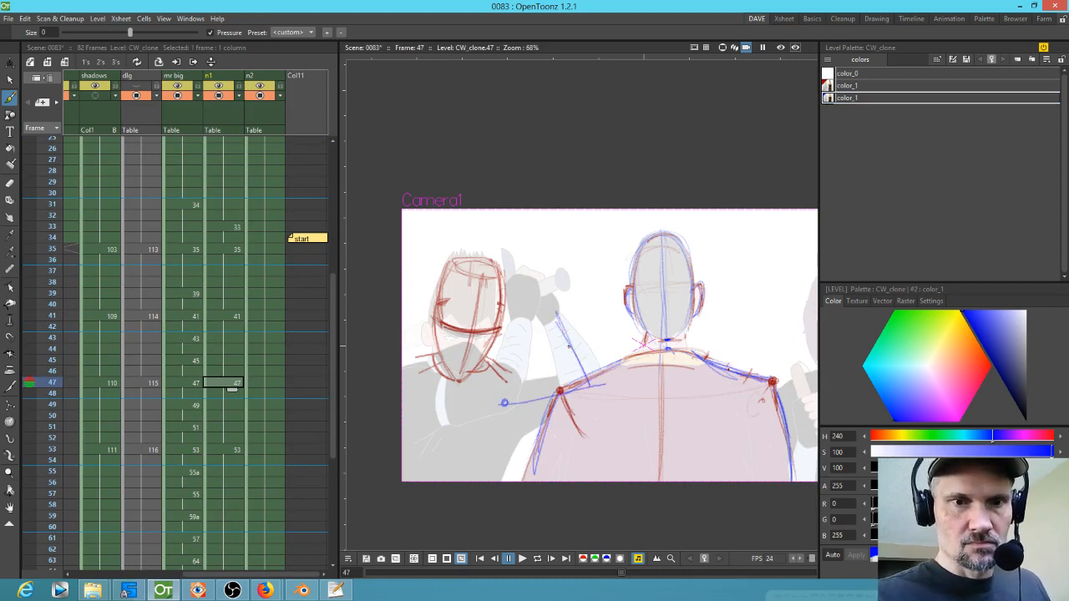
{"action": "left_click_drag", "start_coordinate": [557, 323], "coordinate": [548, 319]}
{"action": "mouse_move", "coordinate": [545, 266]}
{"action": "left_mouse_down"}
{"action": "mouse_move", "coordinate": [550, 307]}
{"action": "mouse_move", "coordinate": [536, 309]}
{"action": "left_mouse_up"}
{"action": "key", "text": "comma"}
{"action": "key", "text": "period"}
{"action": "key", "text": "period"}
{"action": "left_click_drag", "start_coordinate": [547, 384], "coordinate": [544, 458]}
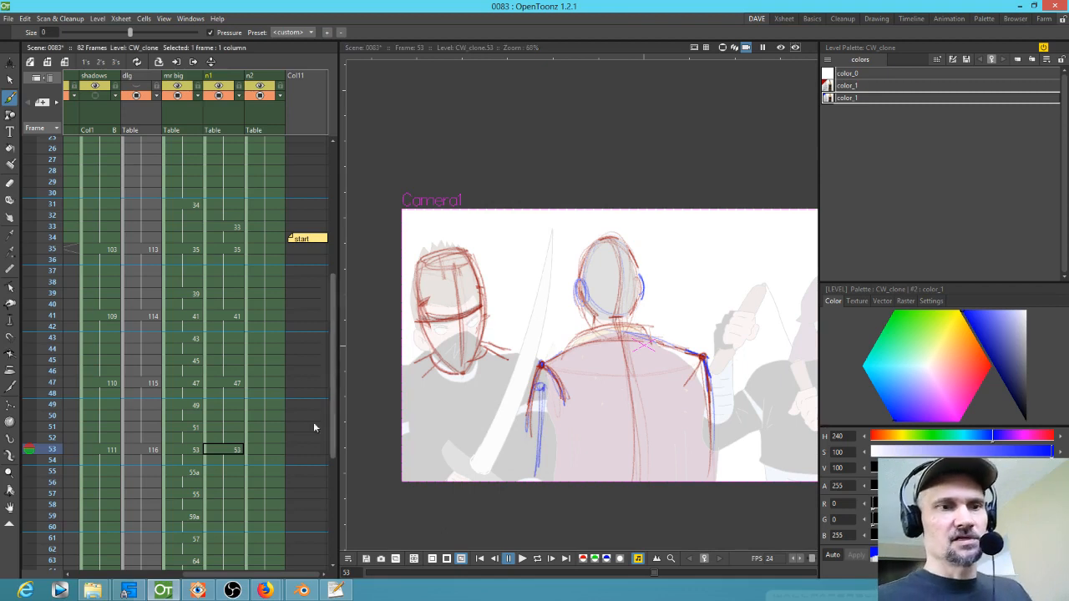
Step: Add new drawings in the n1 column at frames 37, 39, 43, 45, 49 and 51
{"action": "key", "text": "comma"}
{"action": "key", "text": "comma"}
{"action": "key", "text": "comma"}
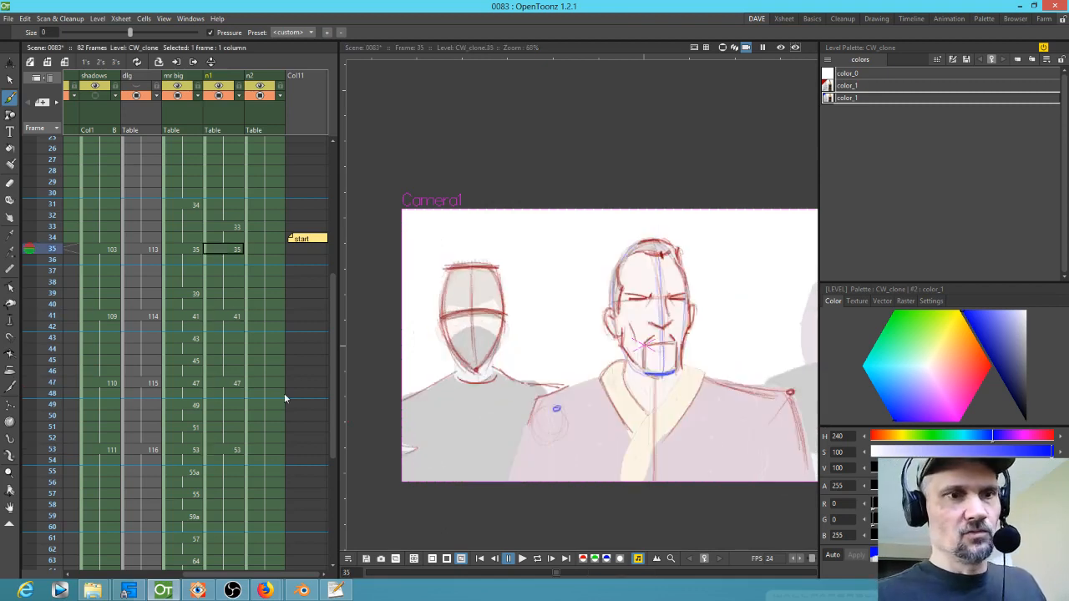
{"action": "left_click", "coordinate": [230, 271]}
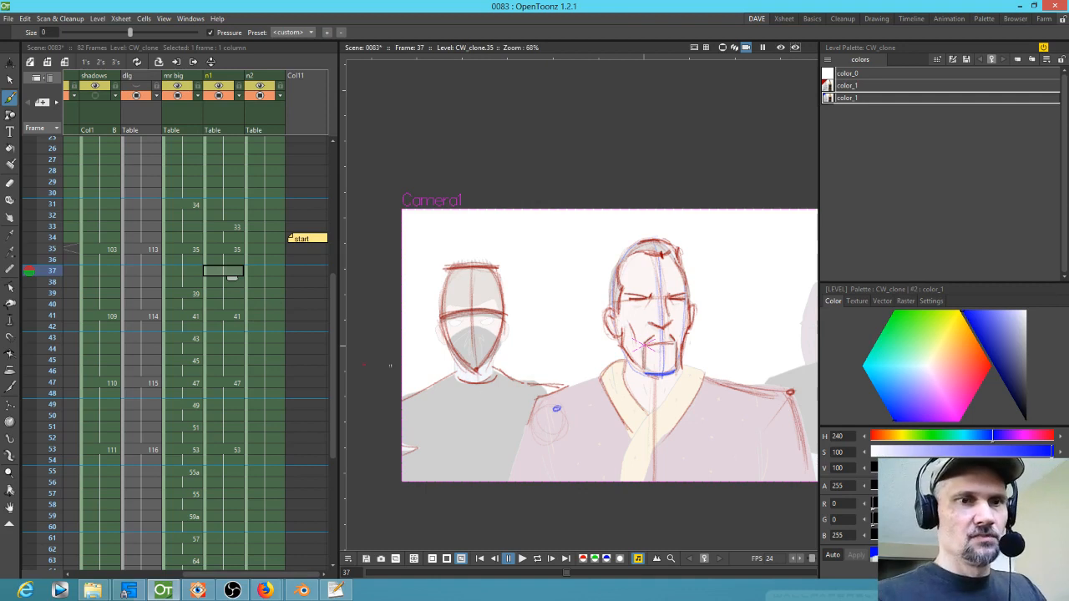
{"action": "key", "text": "Down"}
{"action": "key", "text": "Down"}
{"action": "key", "text": "Down"}
{"action": "key", "text": "Down"}
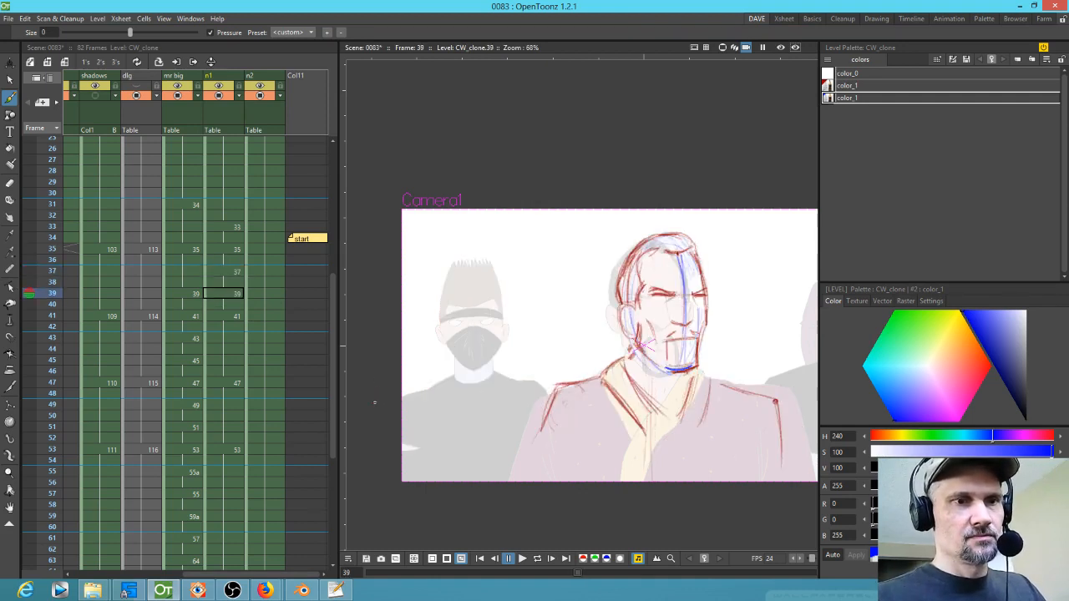
{"action": "key", "text": "Down"}
{"action": "key", "text": "Down"}
{"action": "key", "text": "Down"}
{"action": "key", "text": "Down"}
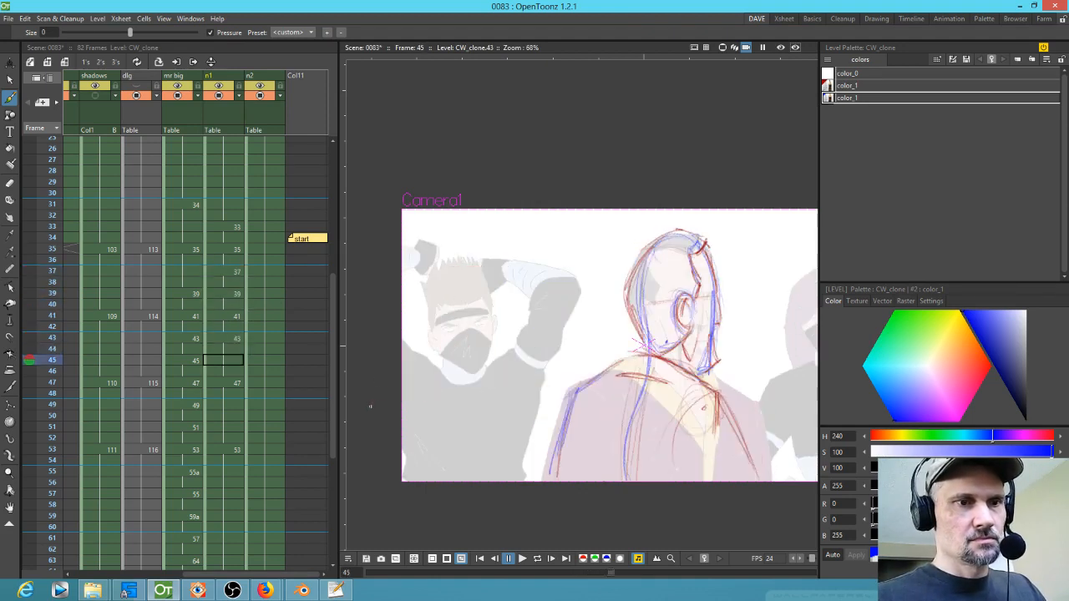
{"action": "key", "text": "Down"}
{"action": "key", "text": "Down"}
{"action": "key", "text": "Down"}
{"action": "key", "text": "Down"}
{"action": "key", "text": "Down"}
{"action": "key", "text": "Down"}
{"action": "key", "text": "Down"}
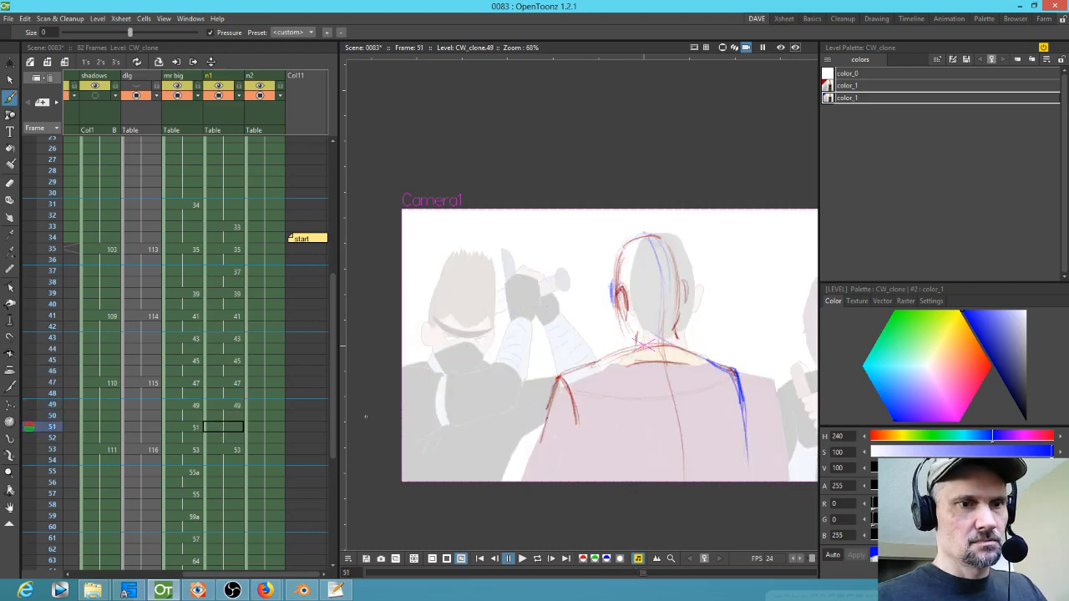
{"action": "key", "text": "Down"}
{"action": "key", "text": "Down"}
{"action": "key", "text": "Down"}
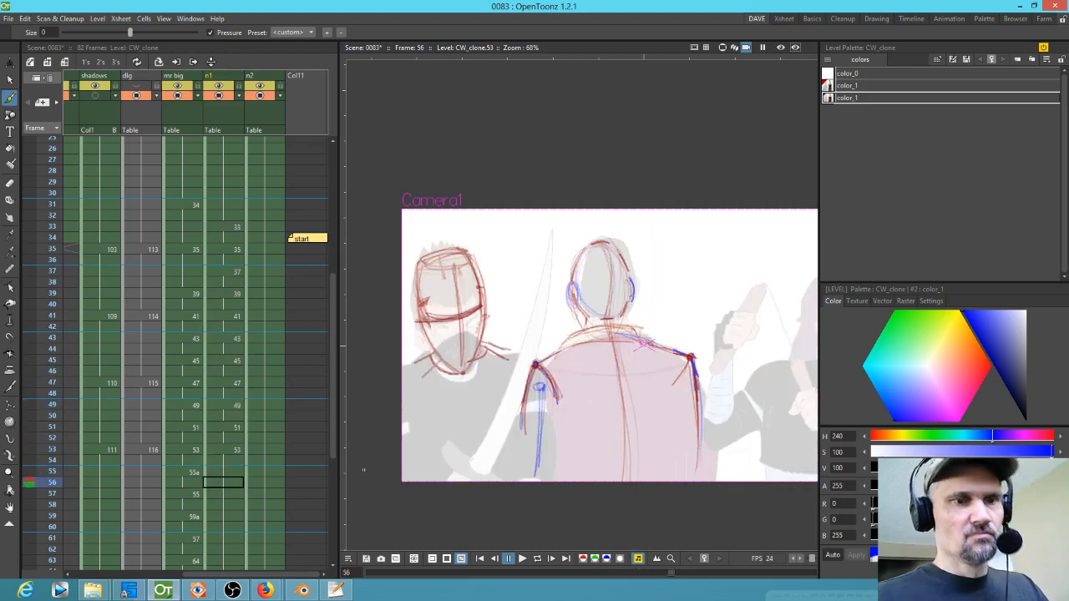
Step: Step back through the n1 frames to review the new in-between drawings
{"action": "key", "text": "Up"}
{"action": "key", "text": "Up"}
{"action": "key", "text": "Up"}
{"action": "key", "text": "Up"}
{"action": "key", "text": "Up"}
{"action": "key", "text": "Up"}
{"action": "key", "text": "Up"}
{"action": "key", "text": "Up"}
{"action": "key", "text": "Up"}
{"action": "key", "text": "Up"}
{"action": "key", "text": "Up"}
{"action": "key", "text": "Up"}
{"action": "key", "text": "Up"}
{"action": "key", "text": "Up"}
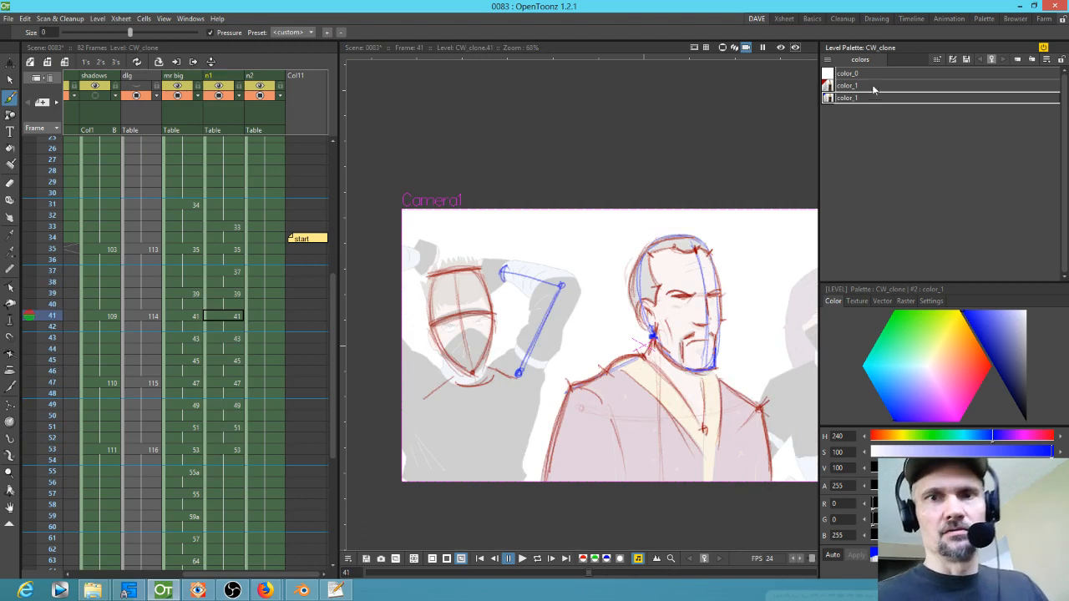
{"action": "key", "text": "Up"}
{"action": "key", "text": "Up"}
{"action": "key", "text": "Up"}
{"action": "key", "text": "Up"}
{"action": "key", "text": "Up"}
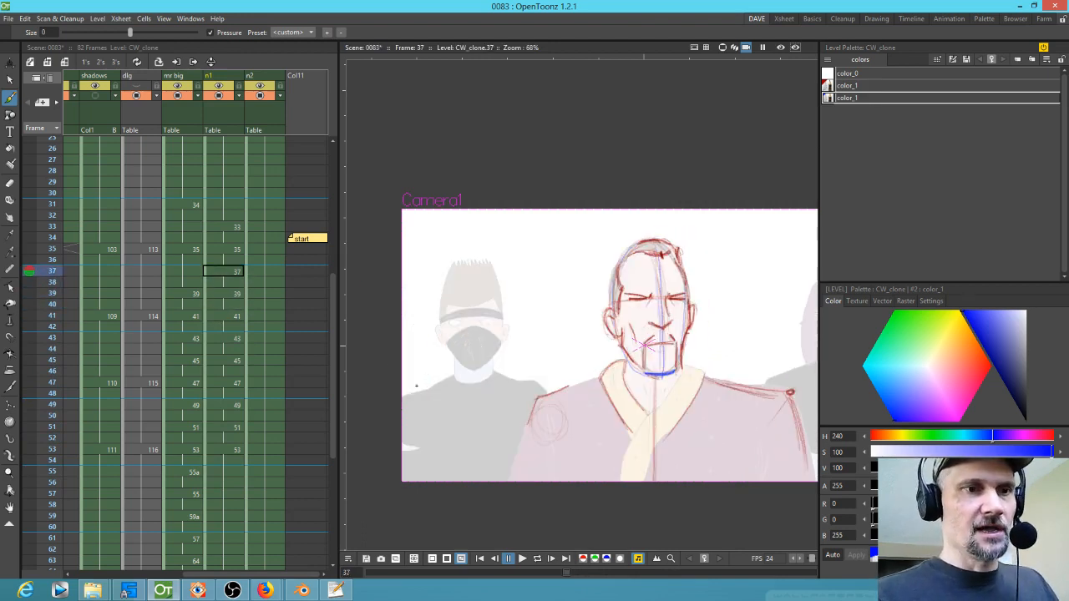
{"action": "key", "text": "Up"}
{"action": "key", "text": "Down"}
{"action": "key", "text": "Up"}
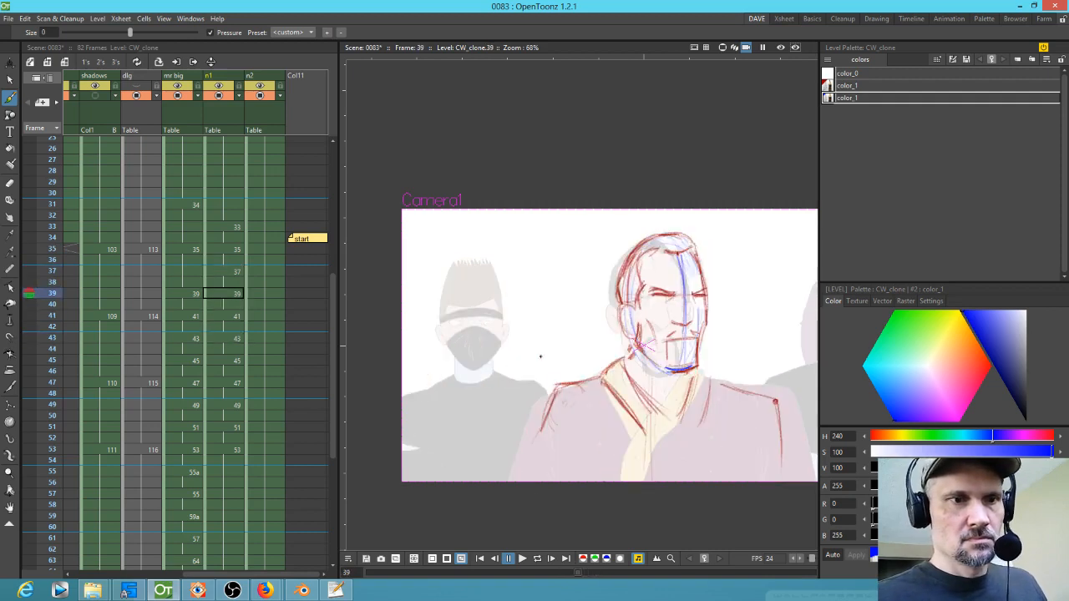
Step: Create a new level at frame 33 in an empty column and set its drawing colour to green
{"action": "left_click_drag", "start_coordinate": [267, 297], "coordinate": [223, 400]}
{"action": "left_click", "coordinate": [257, 321]}
{"action": "left_click", "coordinate": [540, 329]}
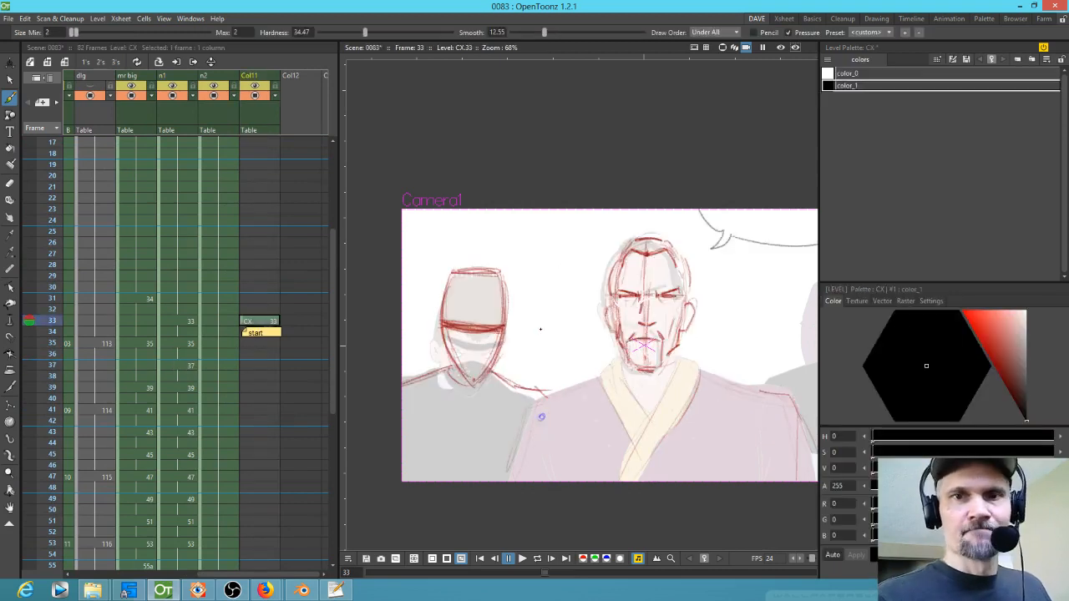
{"action": "mouse_move", "coordinate": [994, 357]}
{"action": "left_mouse_down"}
{"action": "mouse_move", "coordinate": [962, 317]}
{"action": "mouse_move", "coordinate": [962, 357]}
{"action": "left_mouse_up"}
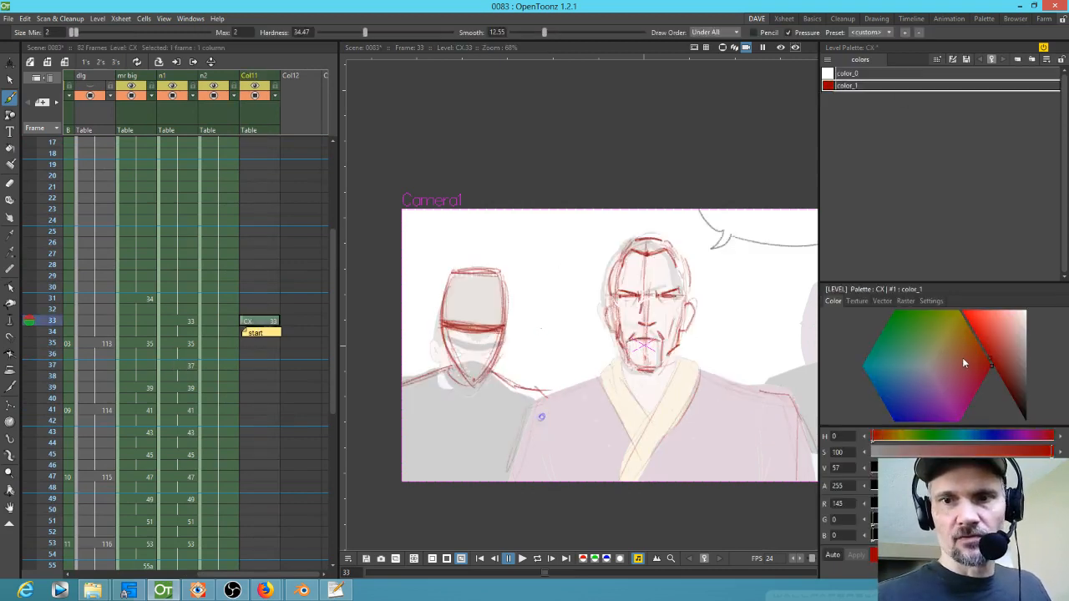
{"action": "left_click_drag", "start_coordinate": [901, 324], "coordinate": [885, 301]}
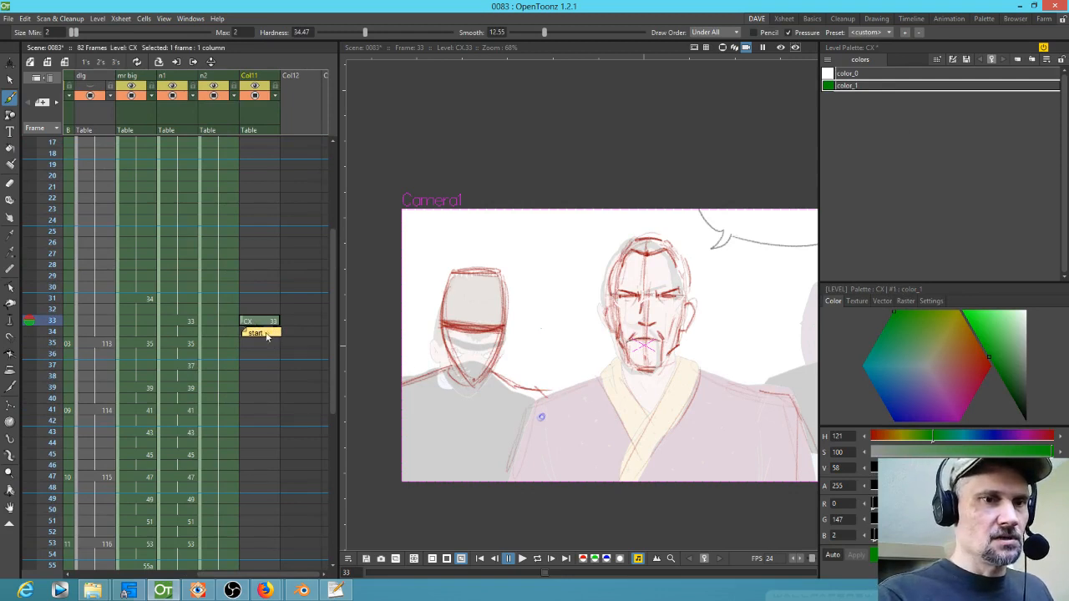
Step: Add a green dot near the ninja's arm at frame 35 of the new level to start a drawing there
{"action": "left_click_drag", "start_coordinate": [271, 332], "coordinate": [268, 451]}
{"action": "left_click_drag", "start_coordinate": [260, 313], "coordinate": [239, 568]}
{"action": "left_click_drag", "start_coordinate": [254, 282], "coordinate": [262, 421]}
{"action": "left_click", "coordinate": [251, 297]}
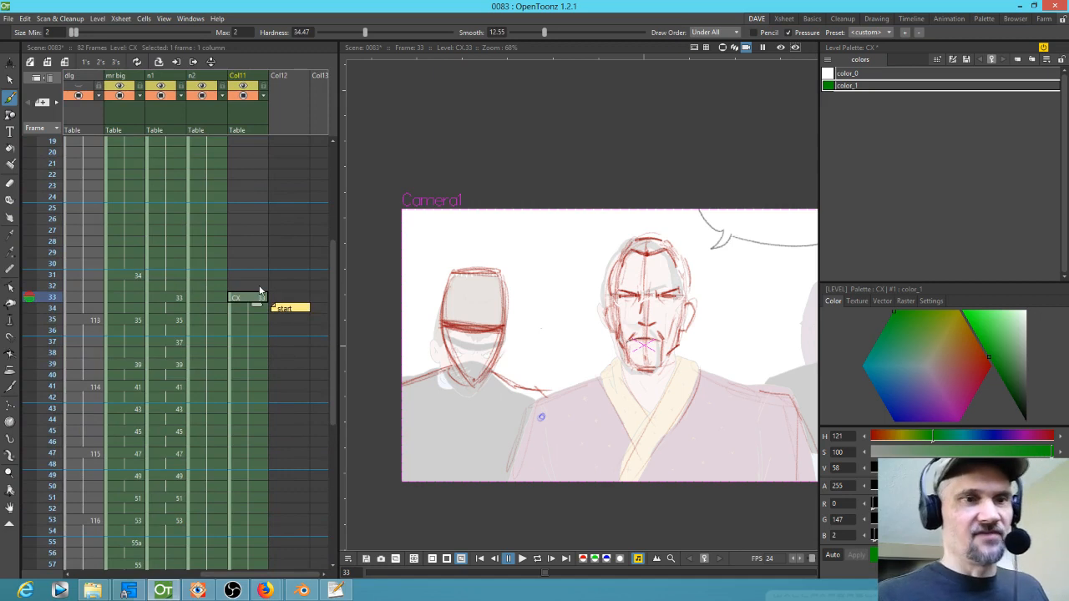
{"action": "left_click", "coordinate": [248, 321]}
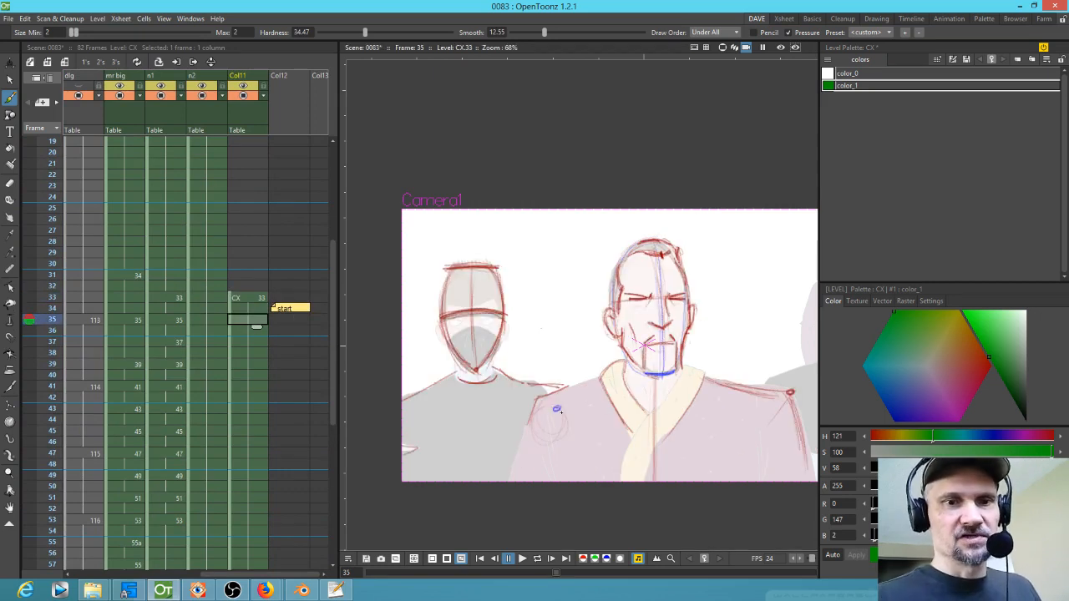
{"action": "left_click", "coordinate": [556, 408]}
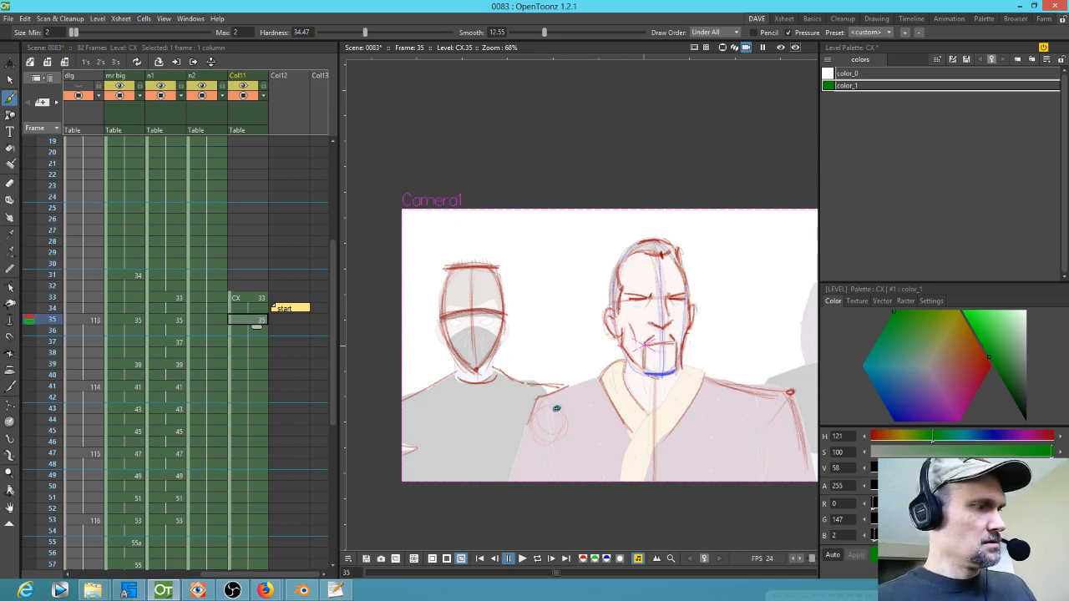
Step: Turn off automatic drawing creation in the Drawing preferences
{"action": "left_click", "coordinate": [252, 387]}
{"action": "left_click", "coordinate": [257, 377]}
{"action": "left_click", "coordinate": [254, 387]}
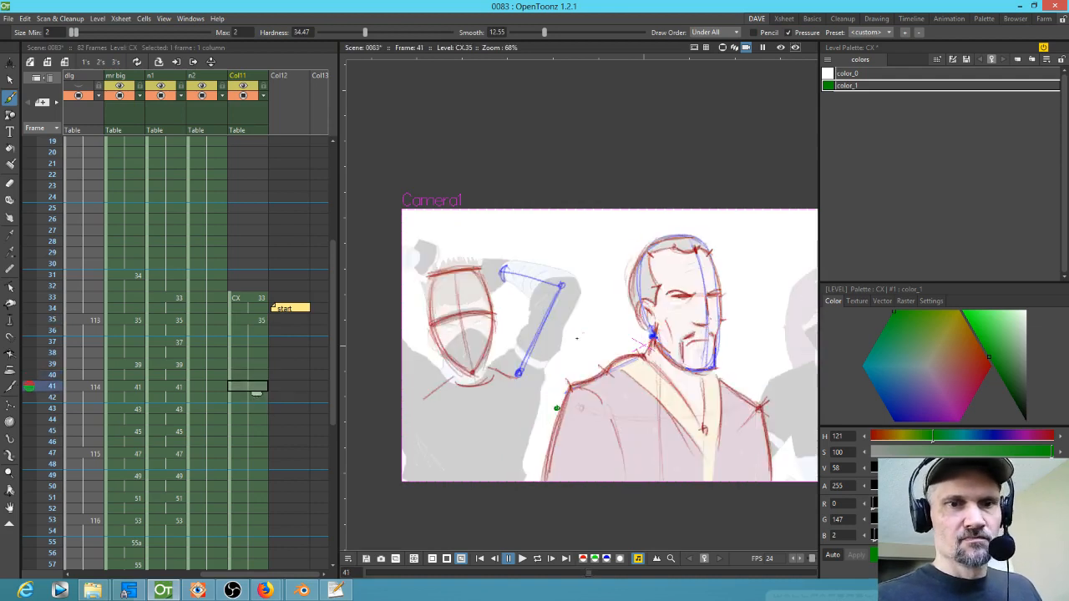
{"action": "left_click", "coordinate": [7, 18]}
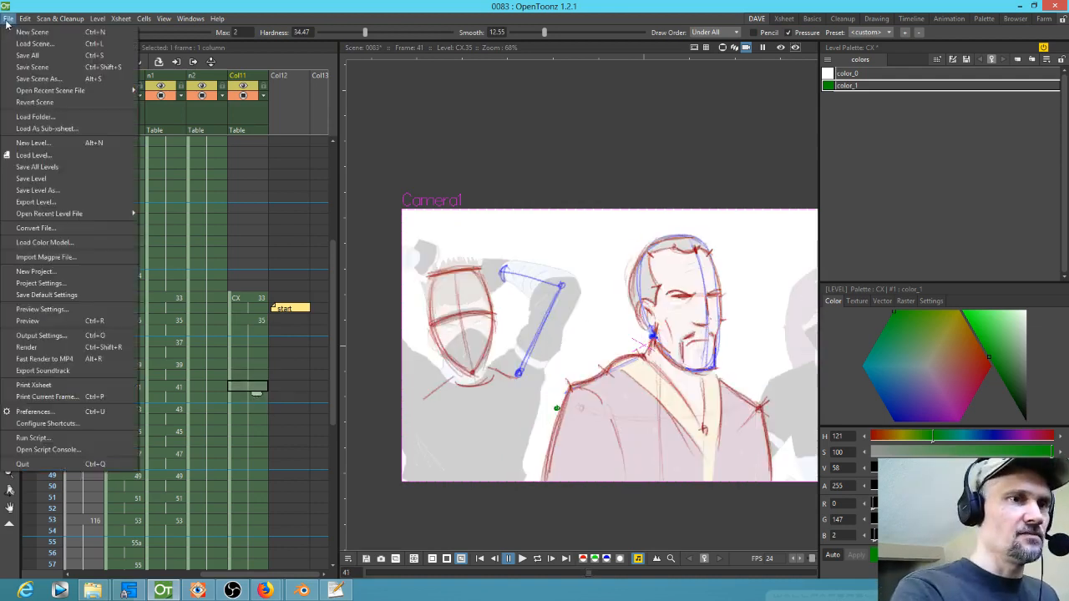
{"action": "left_click", "coordinate": [79, 412]}
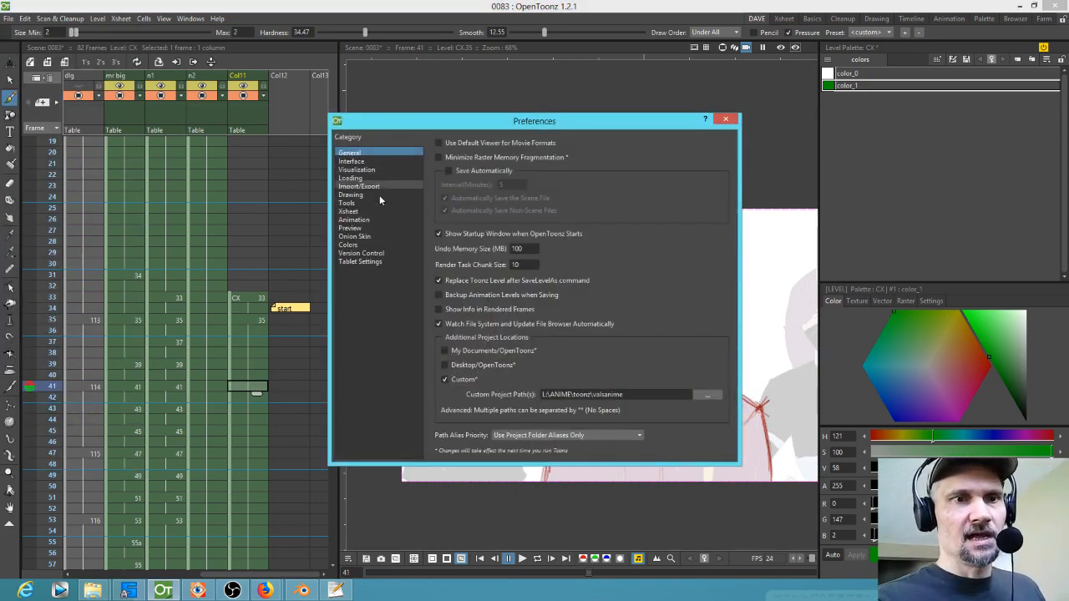
{"action": "left_click", "coordinate": [380, 218]}
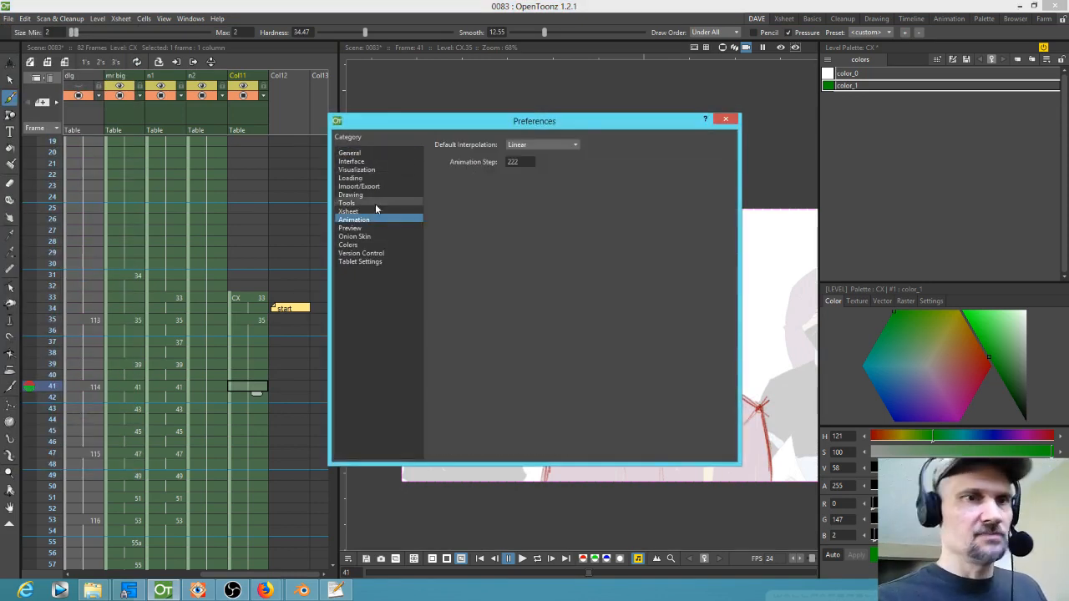
{"action": "left_click", "coordinate": [380, 211]}
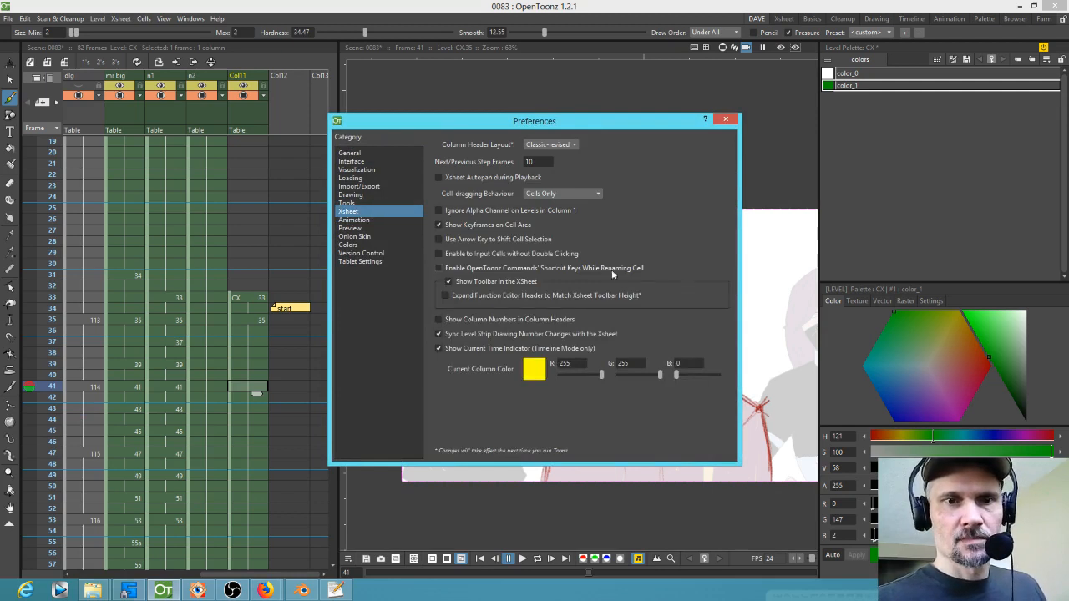
{"action": "left_click", "coordinate": [375, 196]}
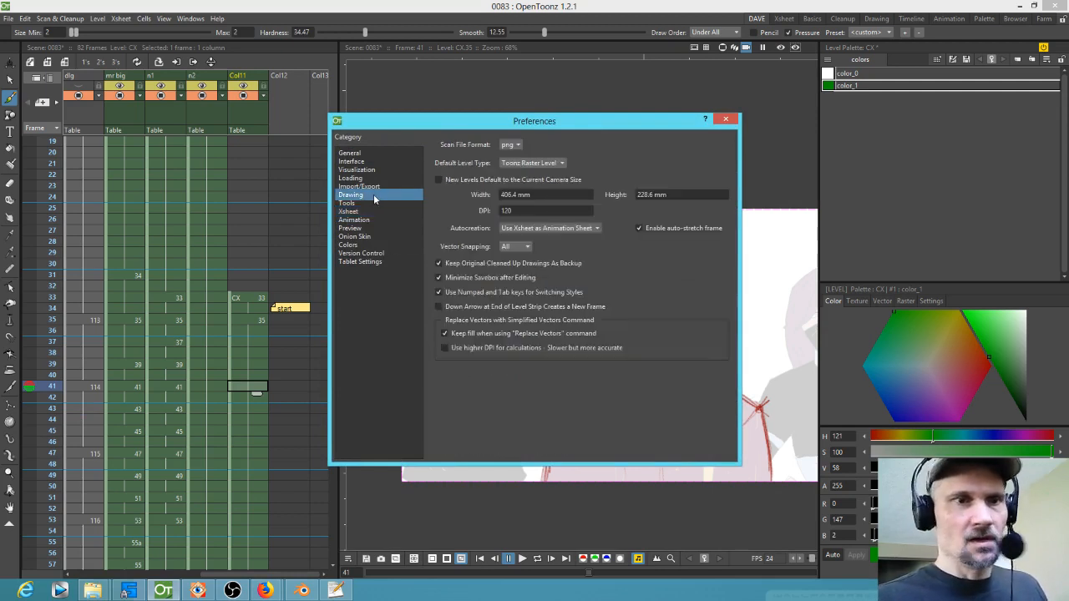
{"action": "left_click", "coordinate": [598, 228]}
{"action": "left_click", "coordinate": [588, 237]}
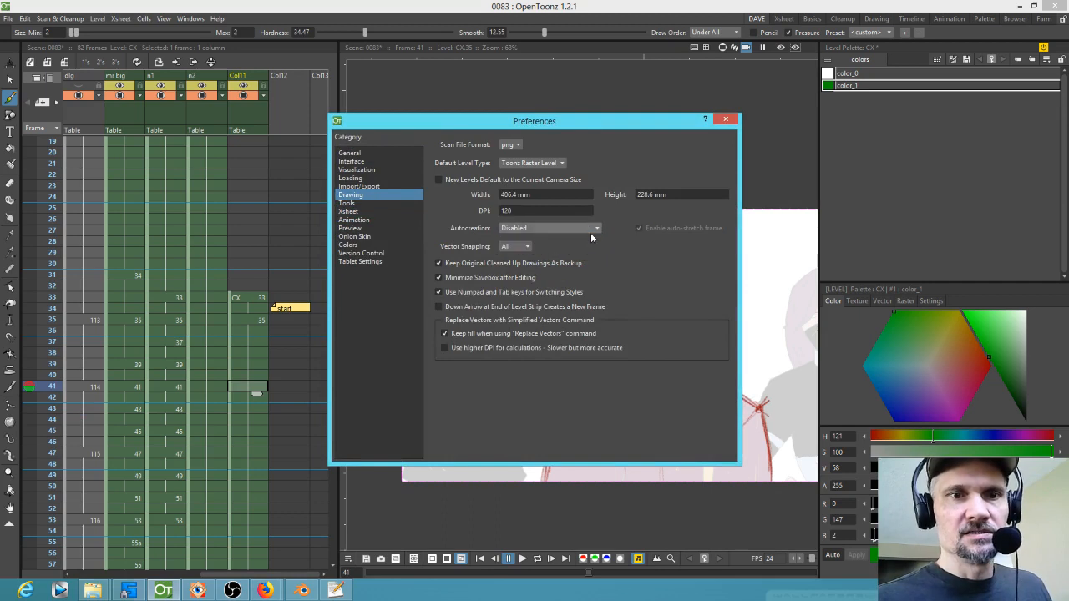
{"action": "left_click_drag", "start_coordinate": [619, 124], "coordinate": [501, 0]}
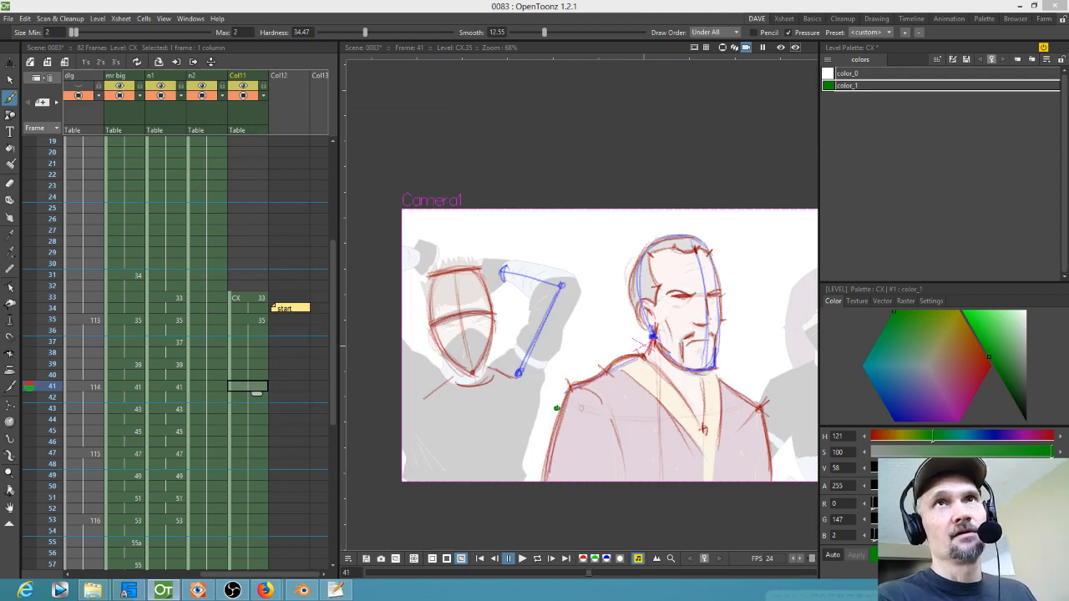
Step: Sketch green construction lines for the ninja's bent arm and shoulders at frame 41
{"action": "left_click", "coordinate": [260, 320]}
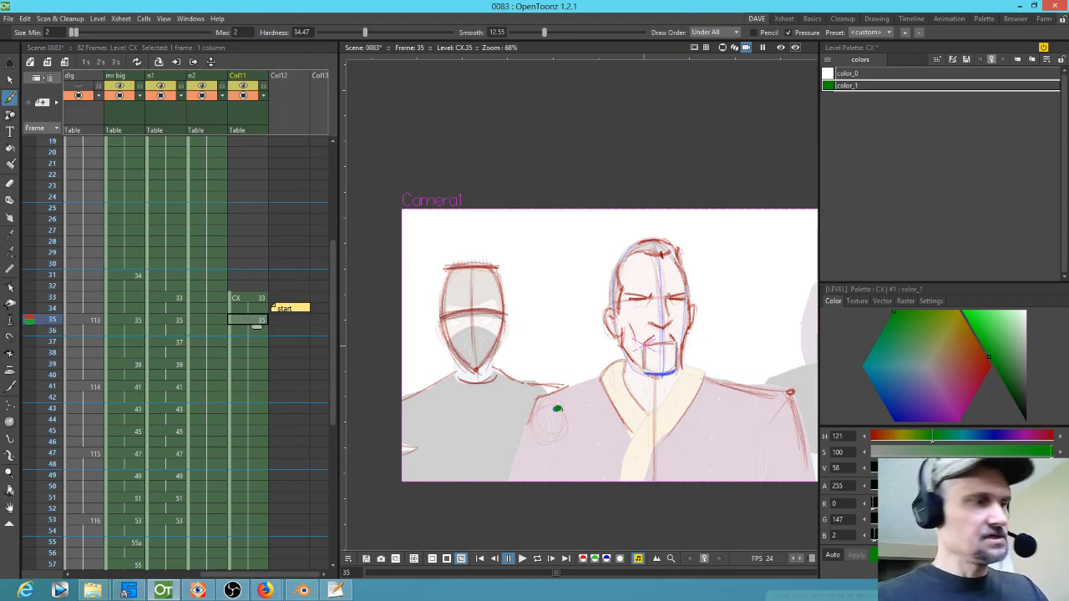
{"action": "key", "text": "Down"}
{"action": "key", "text": "Down"}
{"action": "key", "text": "Down"}
{"action": "key", "text": "Down"}
{"action": "key", "text": "Down"}
{"action": "key", "text": "Down"}
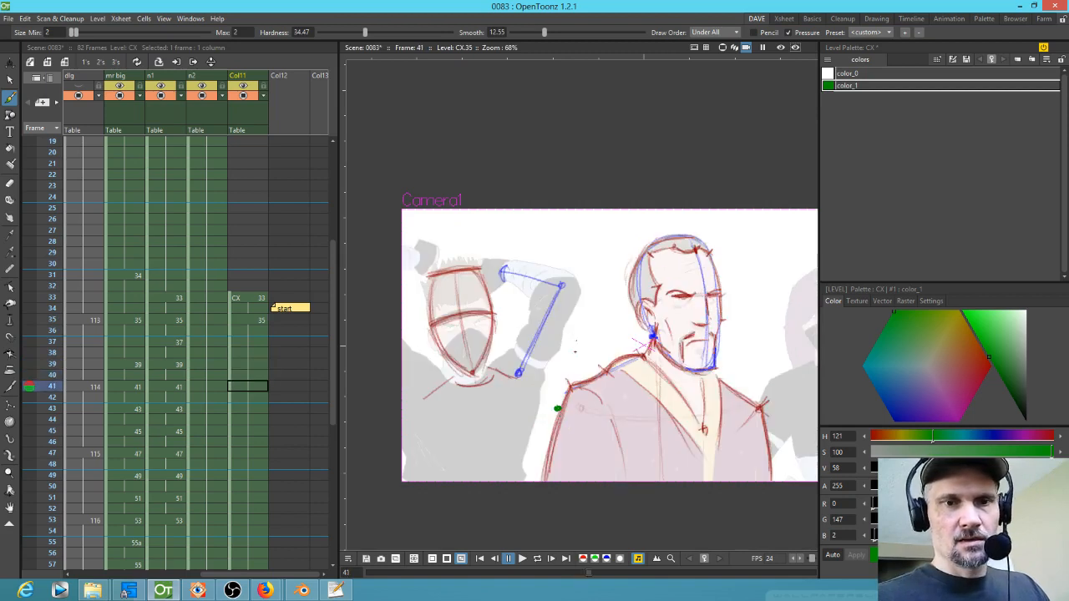
{"action": "mouse_move", "coordinate": [519, 372]}
{"action": "left_mouse_down"}
{"action": "mouse_move", "coordinate": [557, 407]}
{"action": "mouse_move", "coordinate": [521, 372]}
{"action": "left_mouse_up"}
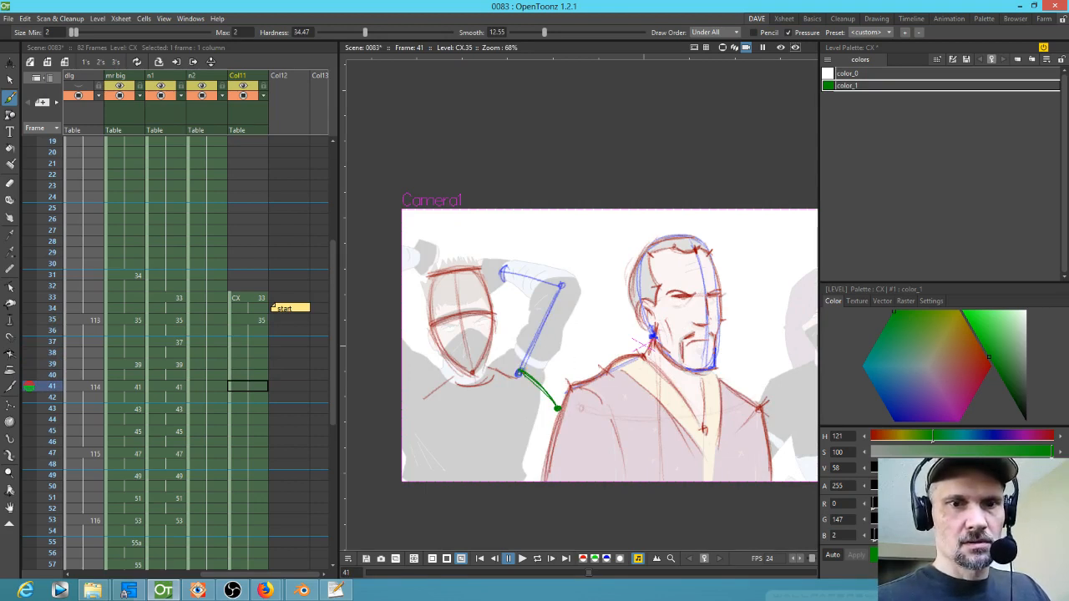
{"action": "left_click_drag", "start_coordinate": [561, 287], "coordinate": [522, 370]}
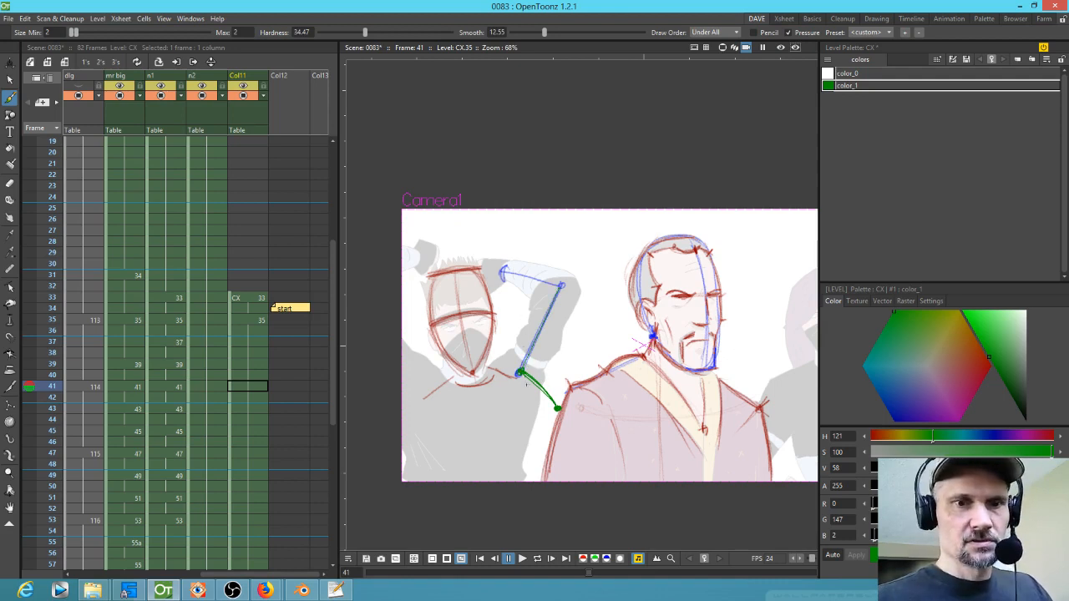
{"action": "left_click_drag", "start_coordinate": [538, 378], "coordinate": [546, 398]}
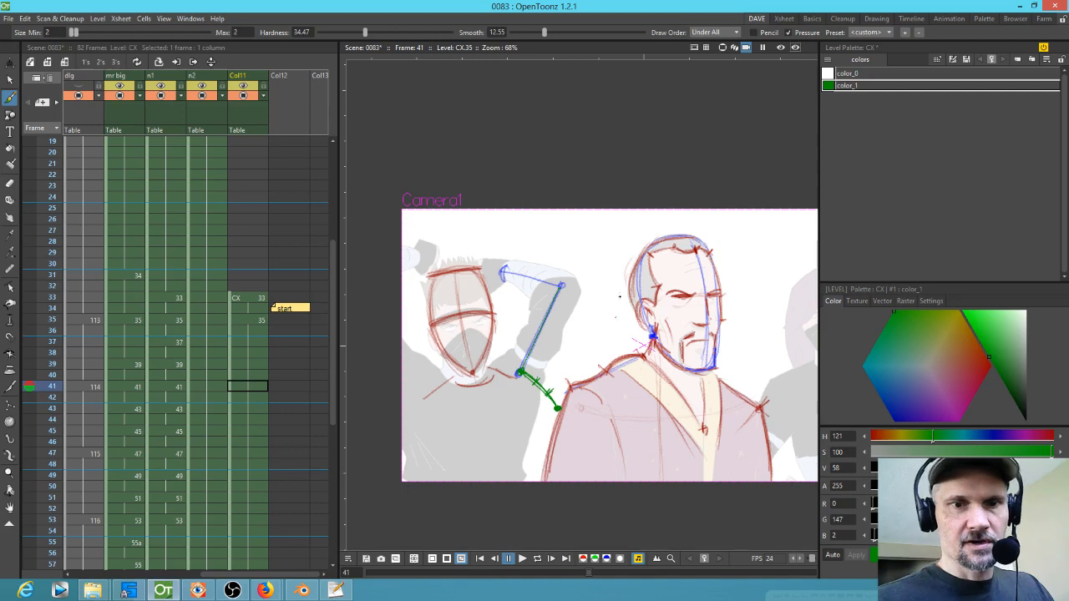
{"action": "mouse_move", "coordinate": [577, 502]}
{"action": "left_mouse_down"}
{"action": "mouse_move", "coordinate": [612, 421]}
{"action": "mouse_move", "coordinate": [592, 377]}
{"action": "mouse_move", "coordinate": [618, 390]}
{"action": "mouse_move", "coordinate": [693, 390]}
{"action": "left_mouse_up"}
{"action": "left_click_drag", "start_coordinate": [542, 379], "coordinate": [678, 252]}
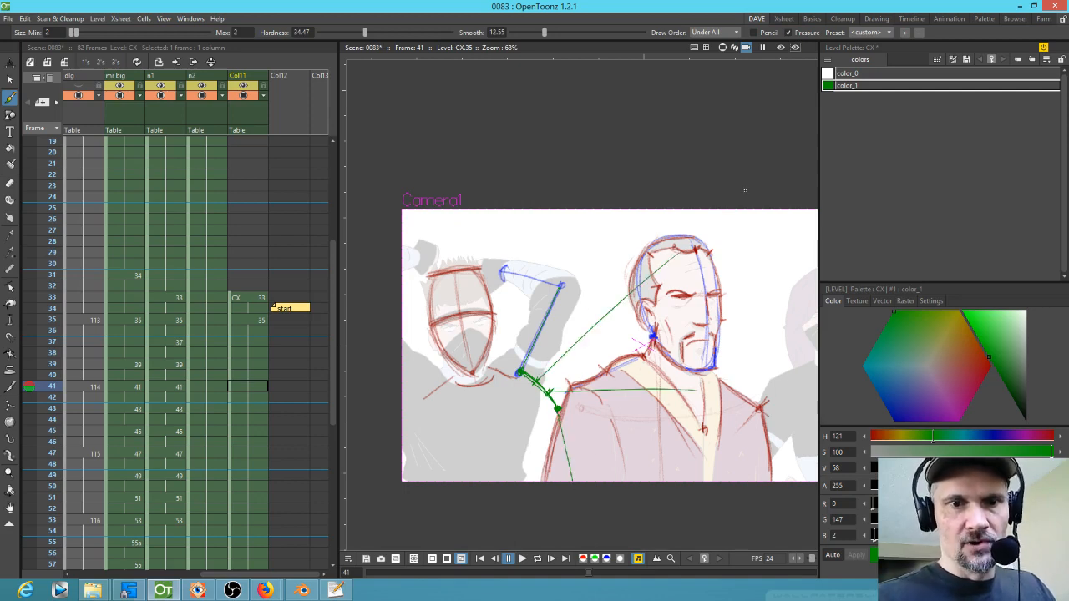
{"action": "mouse_move", "coordinate": [547, 394]}
{"action": "left_mouse_down"}
{"action": "mouse_move", "coordinate": [679, 382]}
{"action": "mouse_move", "coordinate": [673, 261]}
{"action": "left_mouse_up"}
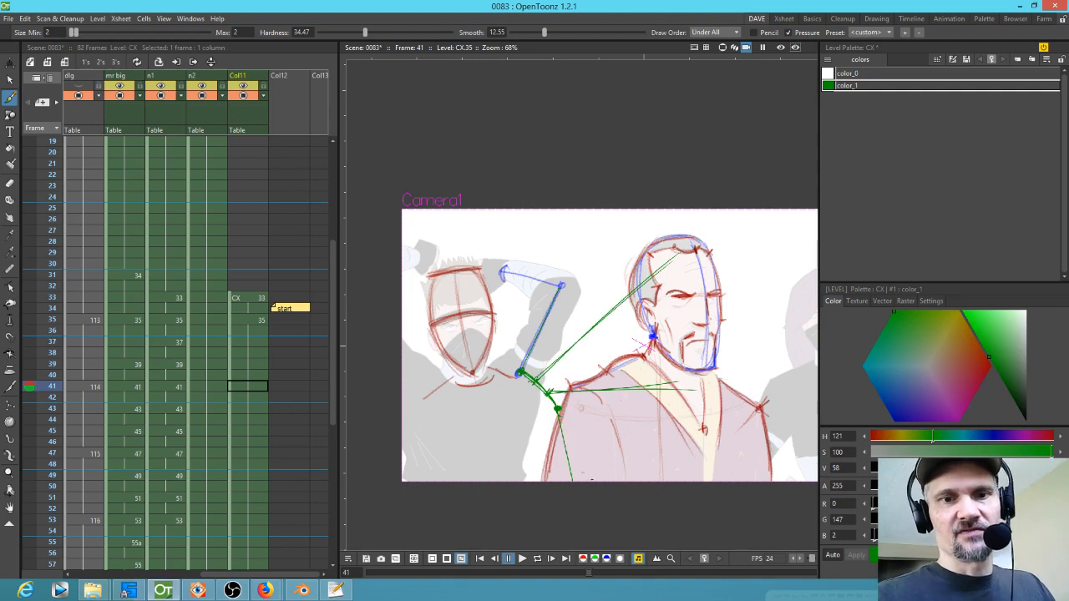
{"action": "mouse_move", "coordinate": [585, 291]}
{"action": "left_mouse_down"}
{"action": "mouse_move", "coordinate": [635, 427]}
{"action": "mouse_move", "coordinate": [633, 414]}
{"action": "left_mouse_up"}
{"action": "mouse_move", "coordinate": [598, 309]}
{"action": "left_mouse_down"}
{"action": "mouse_move", "coordinate": [634, 425]}
{"action": "mouse_move", "coordinate": [633, 468]}
{"action": "left_mouse_up"}
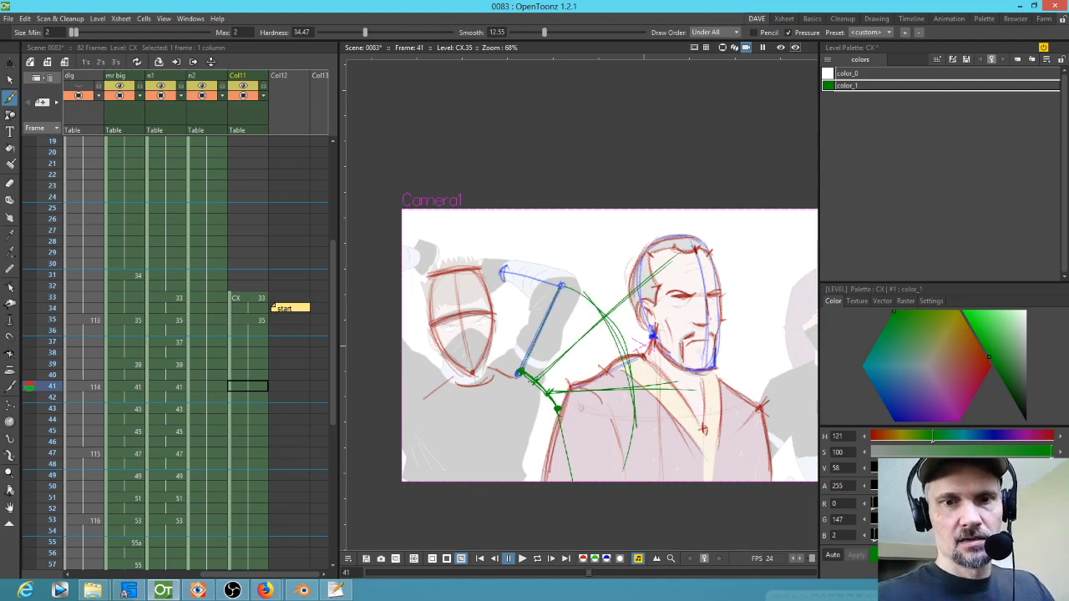
Step: Switch to a raster pencil brush and sketch the raised sword arm and head circles in green
{"action": "left_click", "coordinate": [905, 301]}
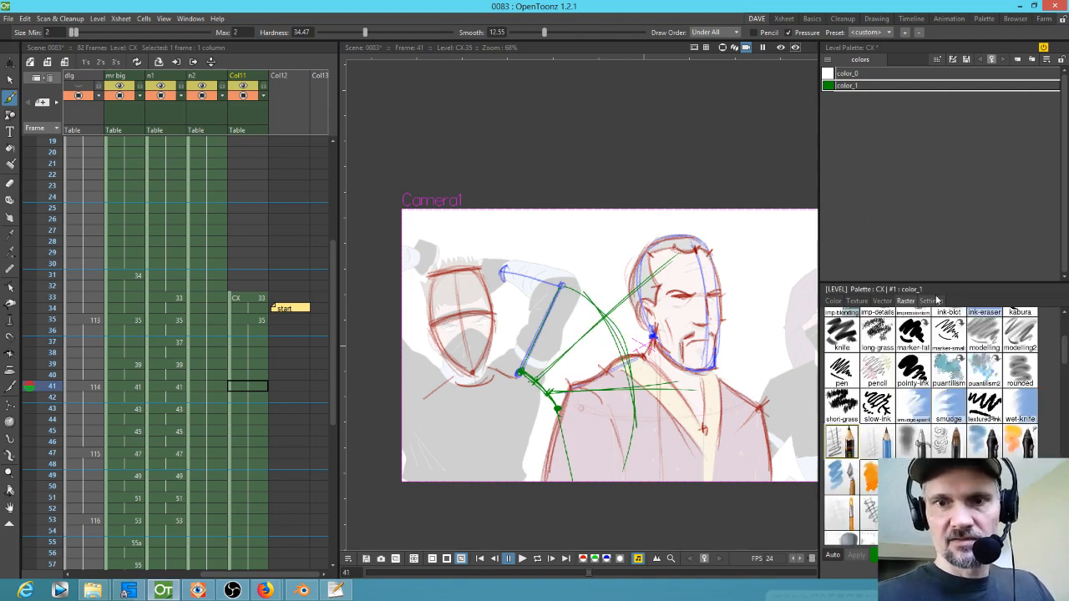
{"action": "left_click", "coordinate": [843, 443]}
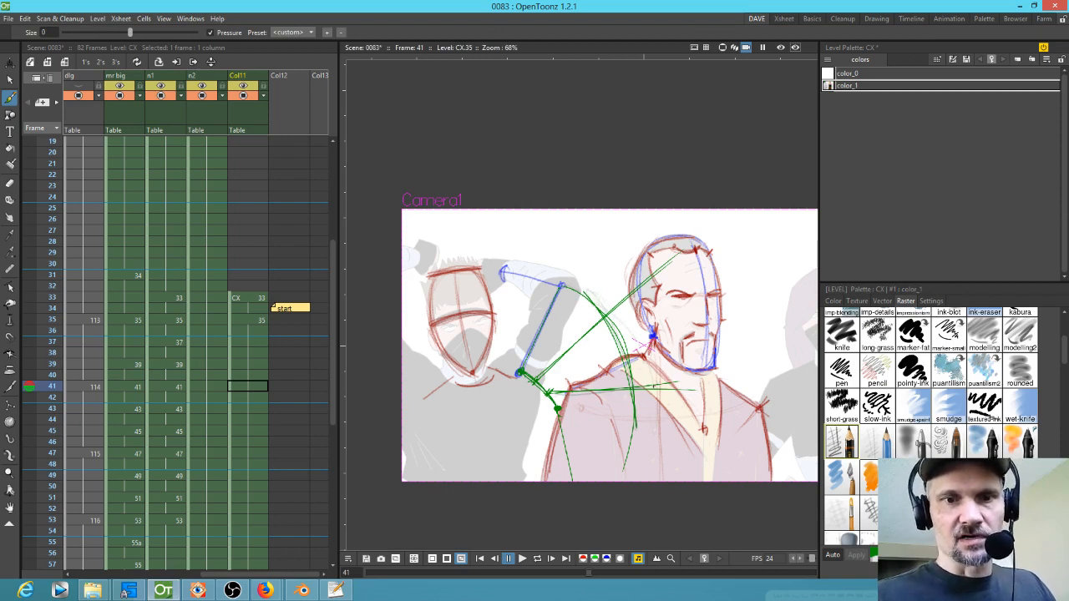
{"action": "left_click_drag", "start_coordinate": [633, 386], "coordinate": [601, 316]}
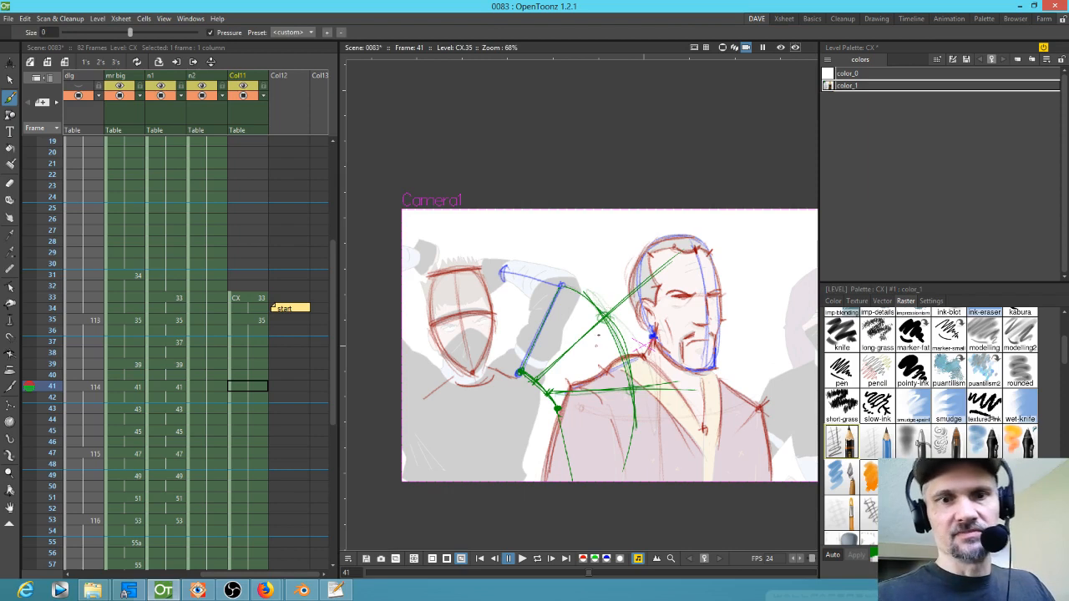
{"action": "left_click_drag", "start_coordinate": [602, 308], "coordinate": [582, 216]}
{"action": "left_click_drag", "start_coordinate": [632, 390], "coordinate": [636, 274]}
{"action": "left_click_drag", "start_coordinate": [600, 309], "coordinate": [582, 217]}
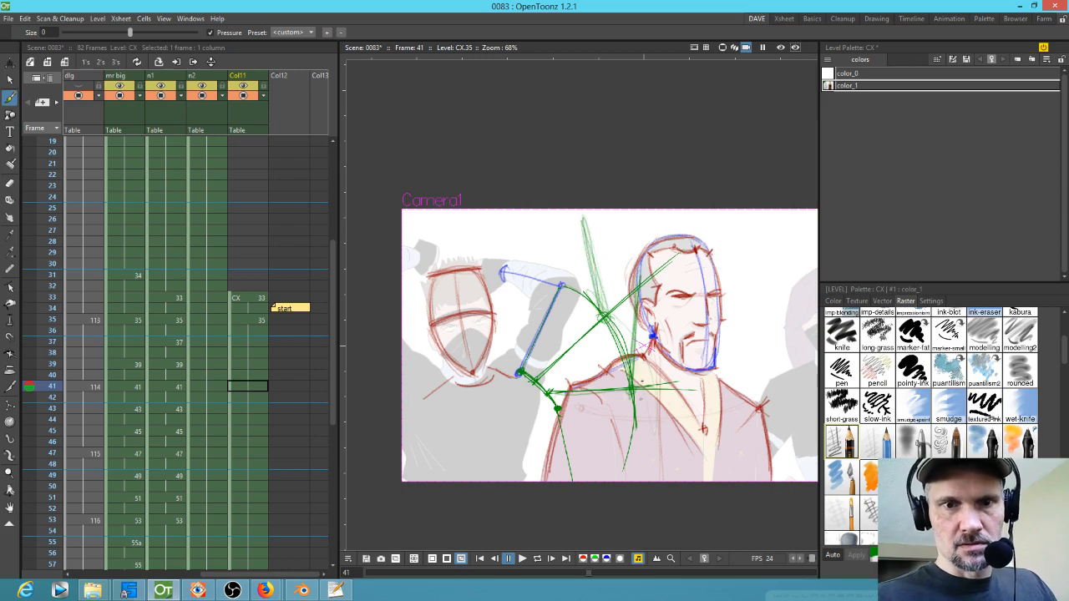
{"action": "left_click_drag", "start_coordinate": [564, 418], "coordinate": [601, 461]}
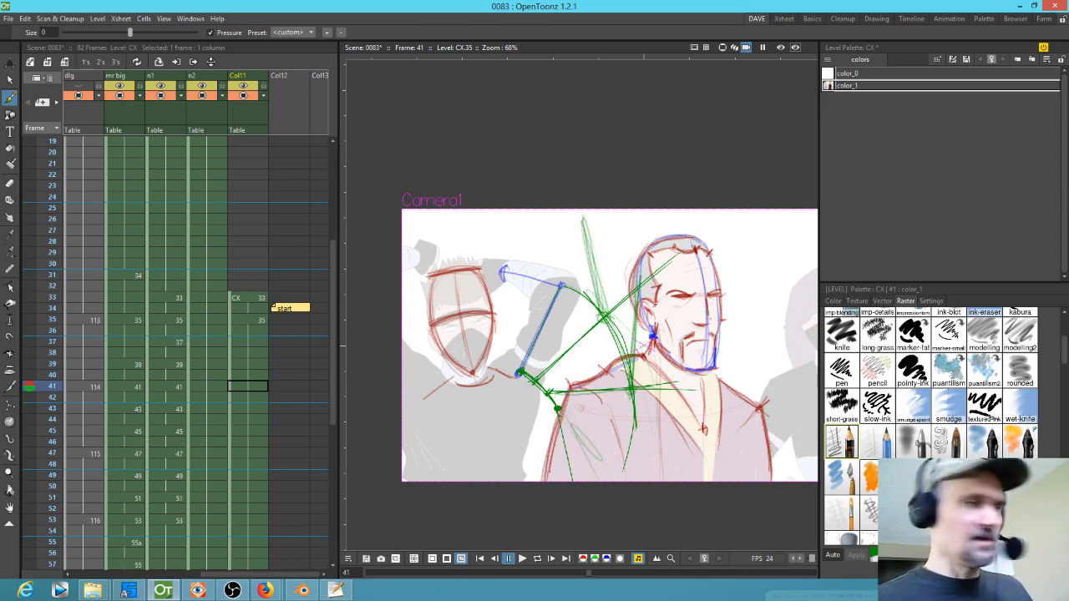
{"action": "key", "text": "e"}
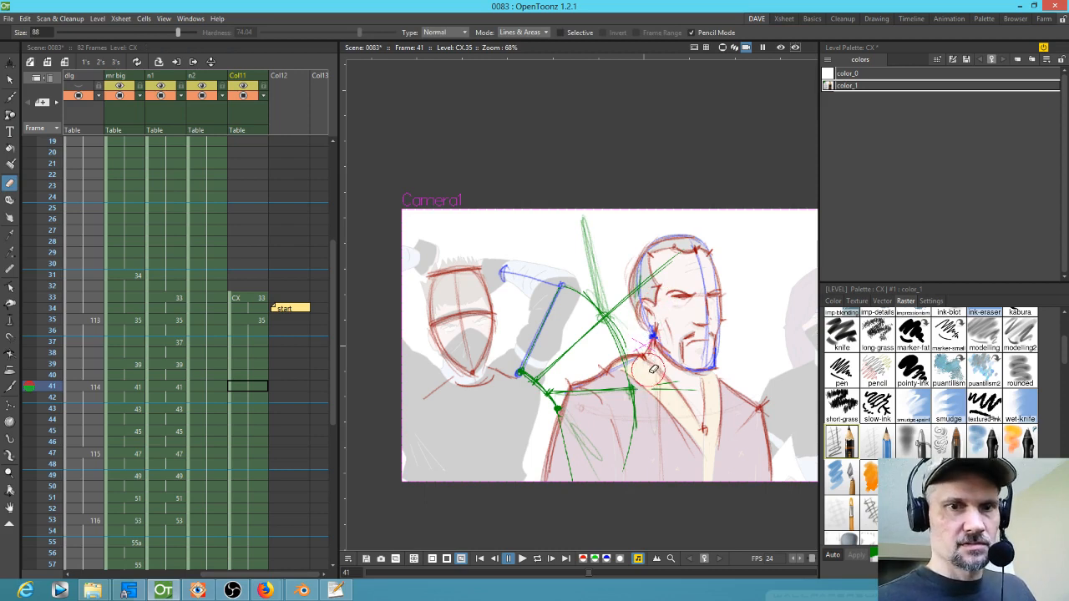
{"action": "key", "text": "b"}
{"action": "left_click_drag", "start_coordinate": [639, 385], "coordinate": [680, 279]}
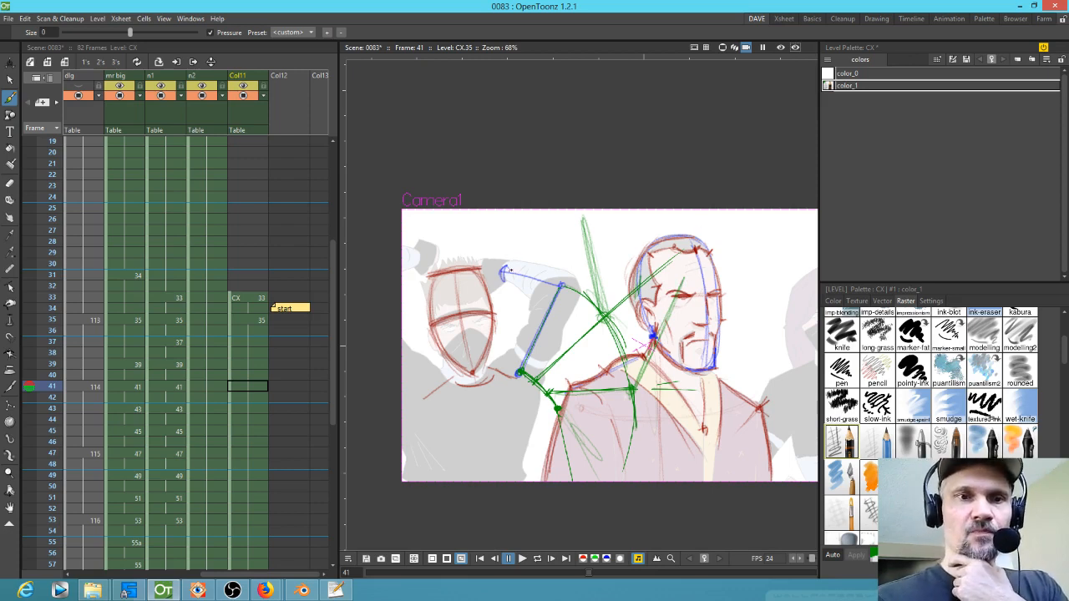
{"action": "mouse_move", "coordinate": [499, 263]}
{"action": "left_mouse_down"}
{"action": "mouse_move", "coordinate": [467, 280]}
{"action": "mouse_move", "coordinate": [501, 261]}
{"action": "left_mouse_up"}
{"action": "left_click_drag", "start_coordinate": [594, 217], "coordinate": [561, 222]}
{"action": "mouse_move", "coordinate": [690, 255]}
{"action": "left_mouse_down"}
{"action": "mouse_move", "coordinate": [670, 246]}
{"action": "mouse_move", "coordinate": [690, 236]}
{"action": "mouse_move", "coordinate": [670, 270]}
{"action": "left_mouse_up"}
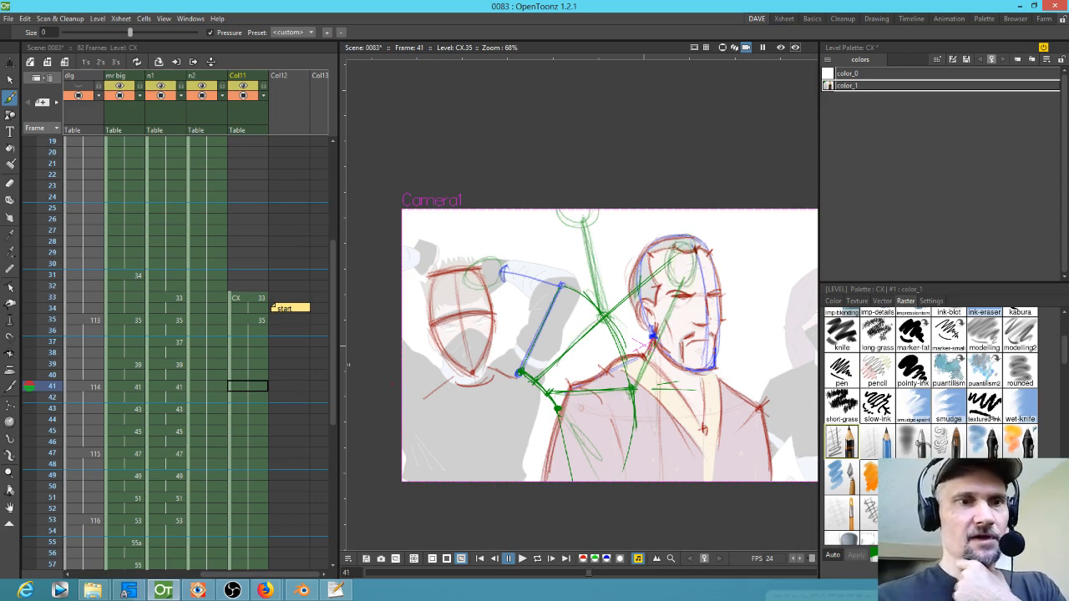
Step: Add new drawings in the CX column at frames 41, 47 and 53
{"action": "left_click", "coordinate": [247, 385]}
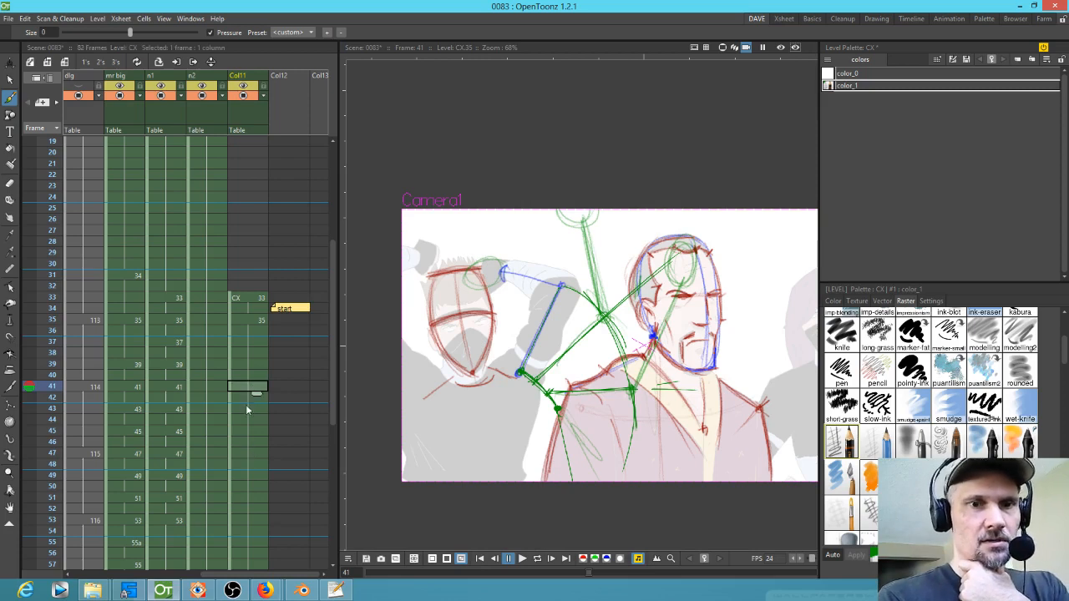
{"action": "left_click", "coordinate": [250, 454]}
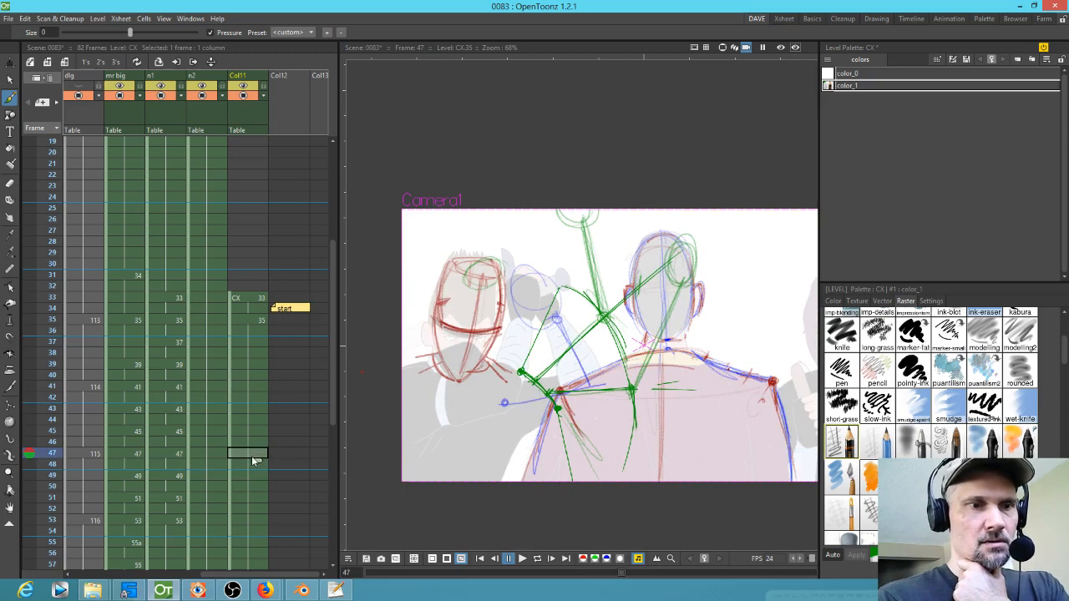
{"action": "left_click", "coordinate": [256, 386]}
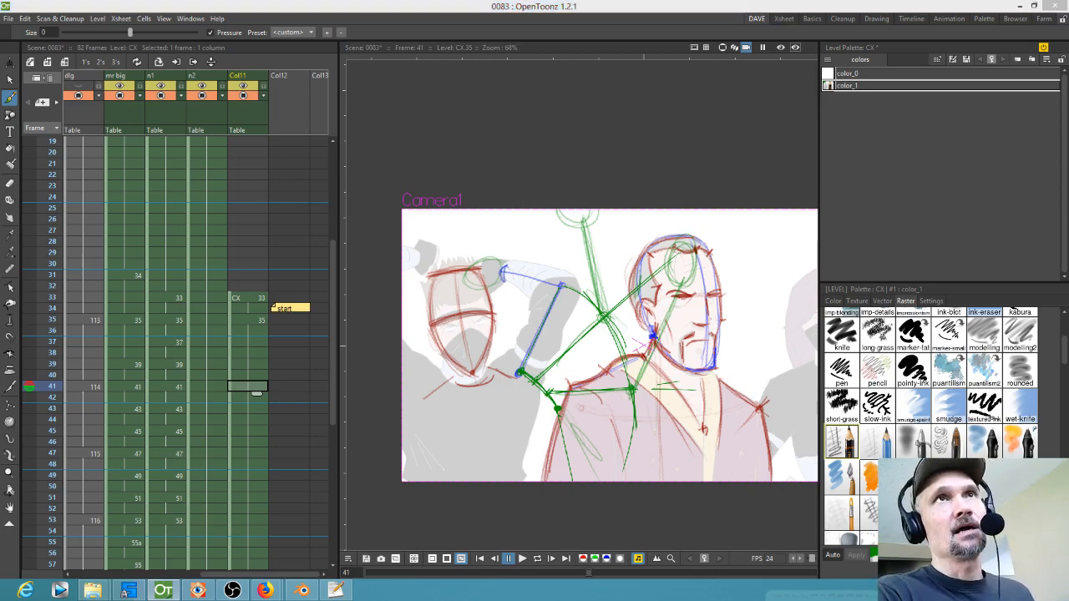
{"action": "left_click", "coordinate": [247, 387]}
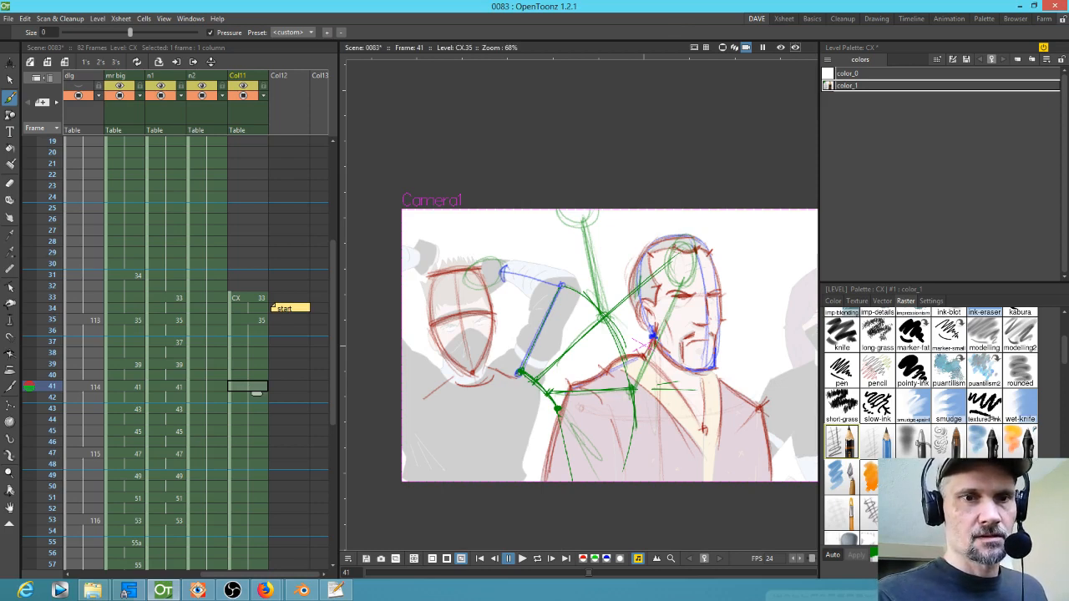
{"action": "left_click_drag", "start_coordinate": [519, 373], "coordinate": [522, 375]}
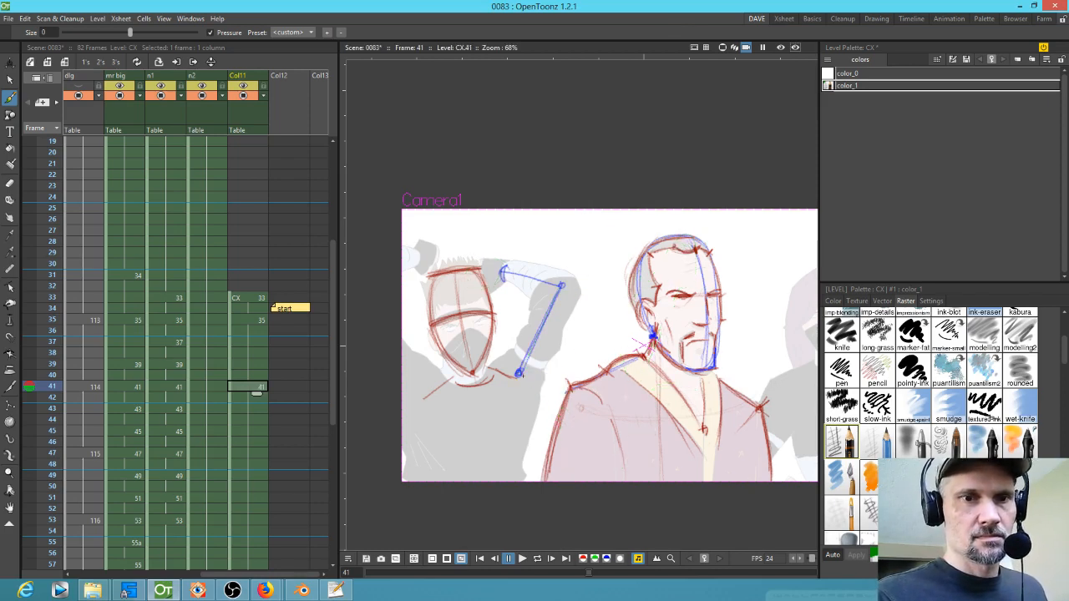
{"action": "left_click", "coordinate": [236, 453]}
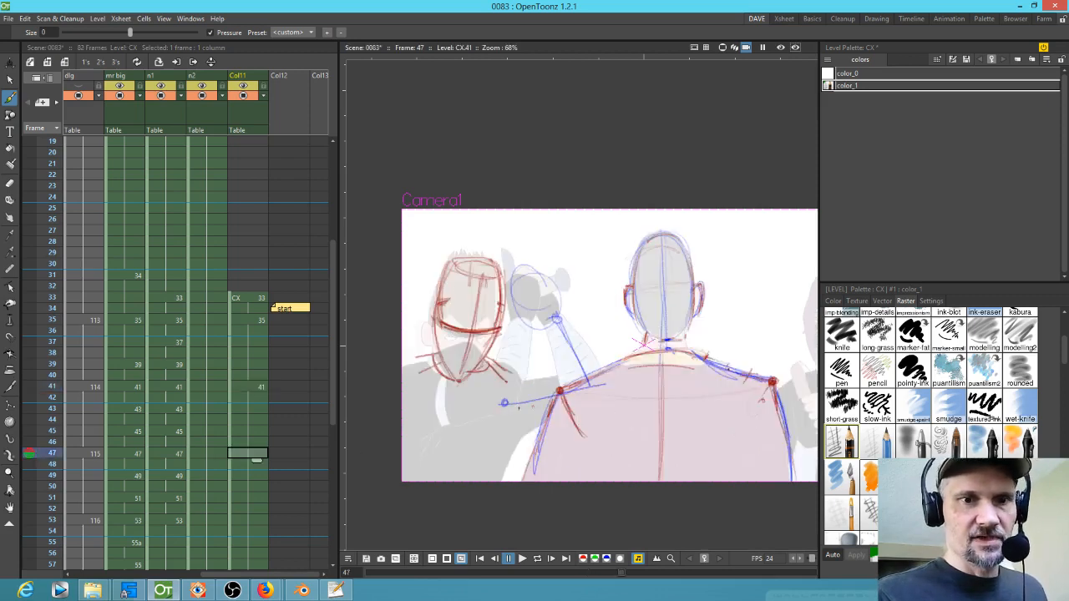
{"action": "left_click_drag", "start_coordinate": [504, 403], "coordinate": [504, 403]}
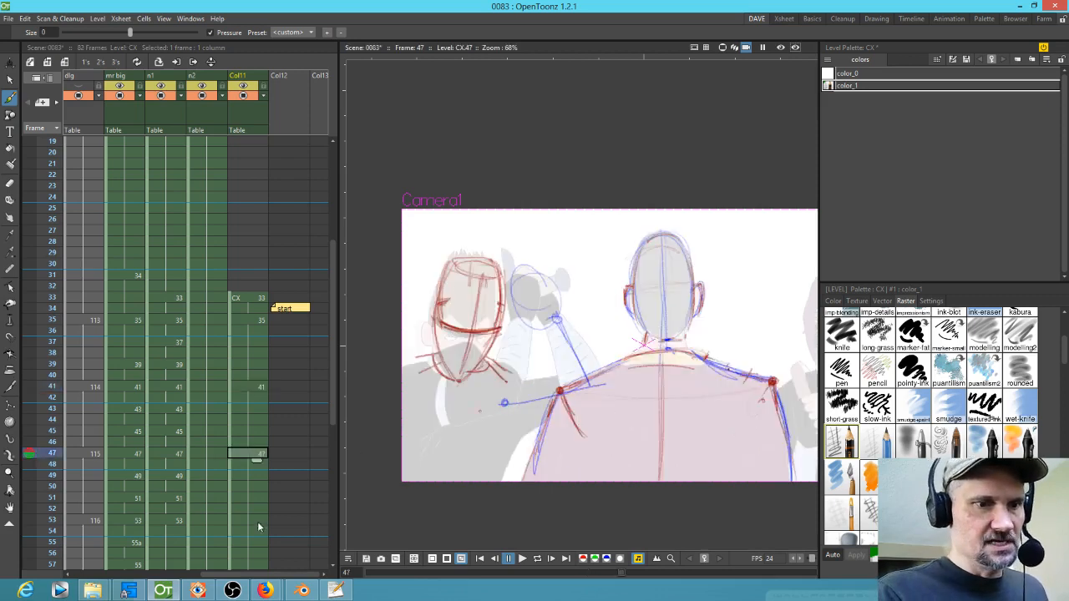
{"action": "left_click", "coordinate": [258, 524]}
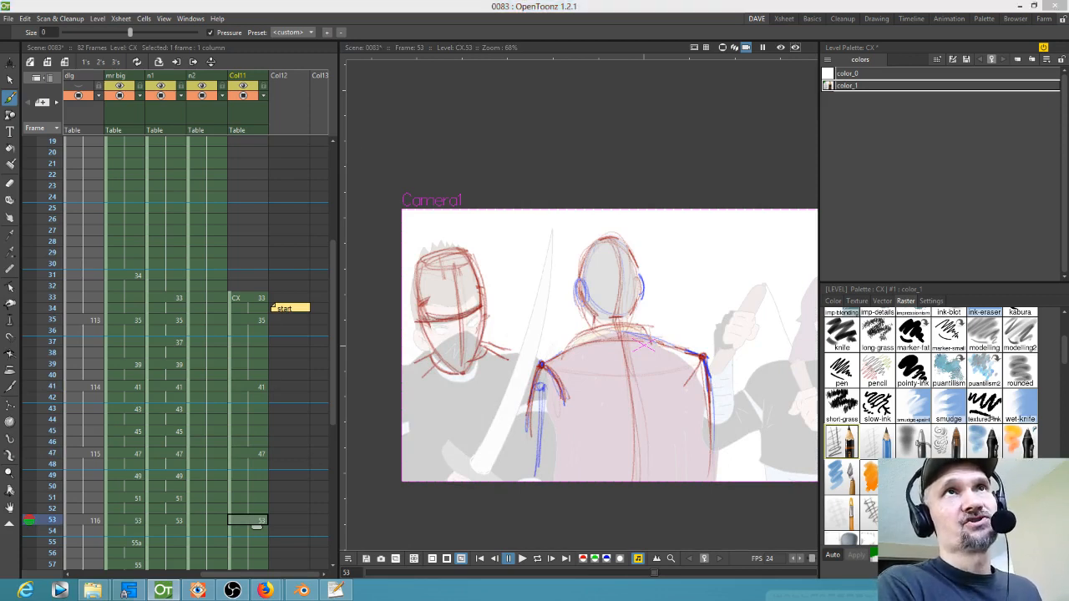
Step: Flip between the CX drawings at frames 41, 46, 47 and 53, then sketch a green forearm line and head circle at frame 41
{"action": "left_click", "coordinate": [261, 388]}
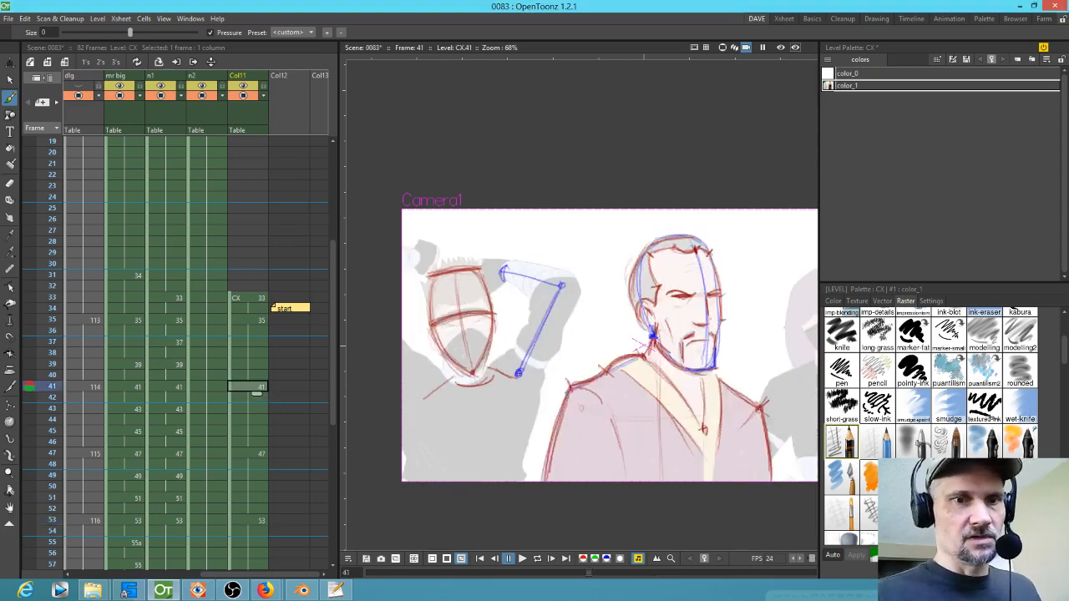
{"action": "left_click", "coordinate": [260, 454]}
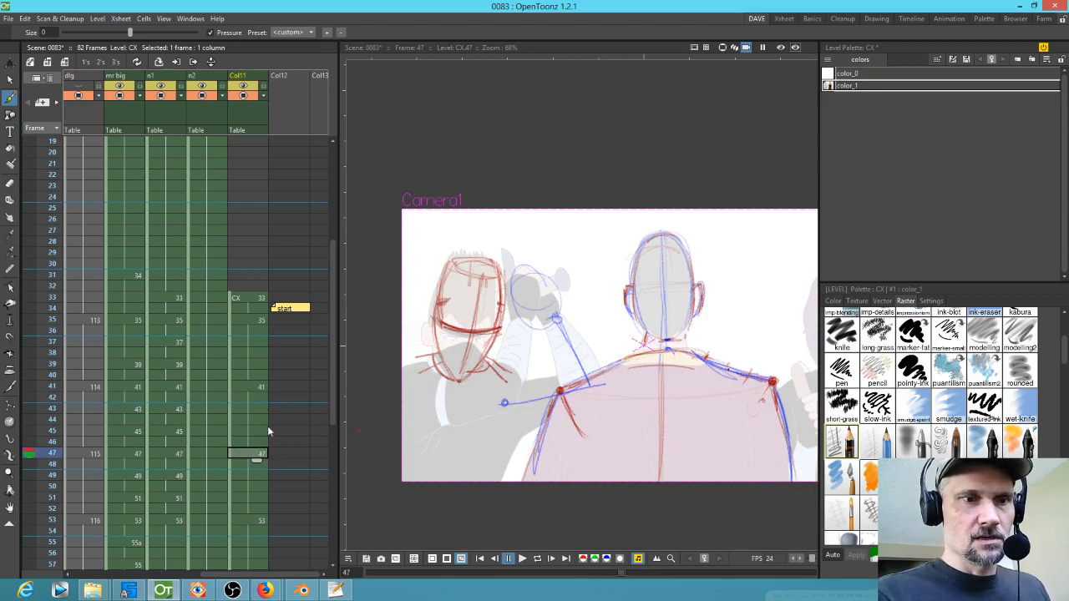
{"action": "left_click", "coordinate": [262, 442]}
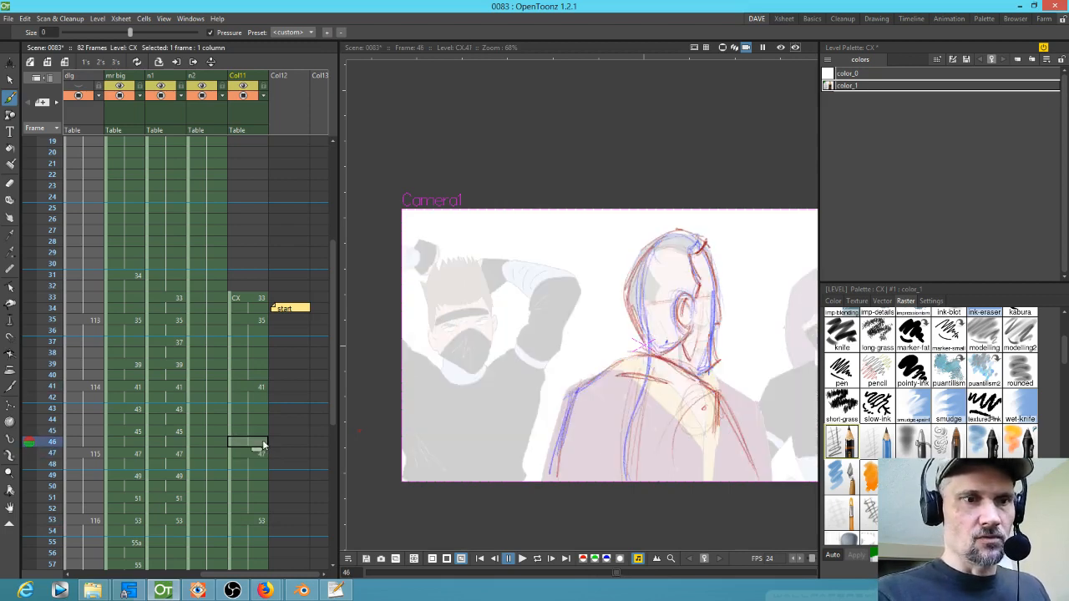
{"action": "left_click", "coordinate": [260, 387]}
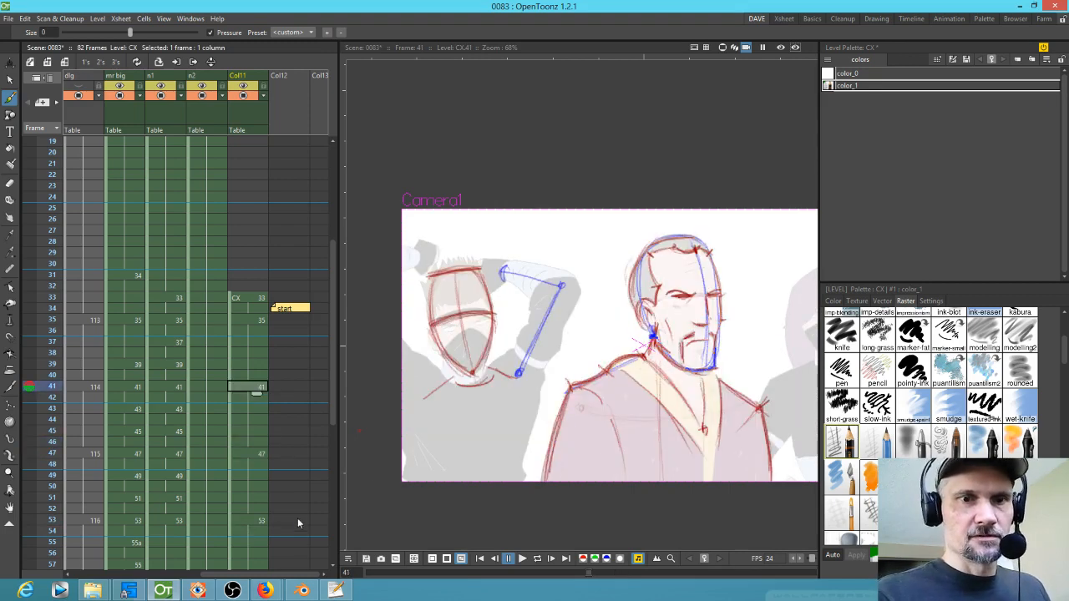
{"action": "left_click", "coordinate": [50, 396]}
{"action": "left_click", "coordinate": [255, 388]}
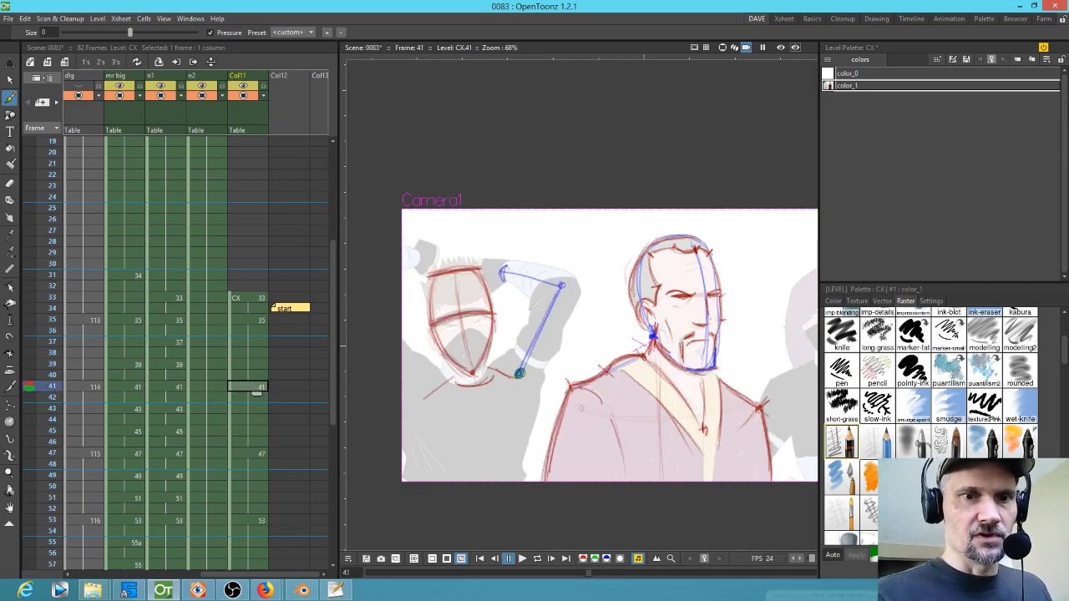
{"action": "left_click_drag", "start_coordinate": [560, 288], "coordinate": [520, 372]}
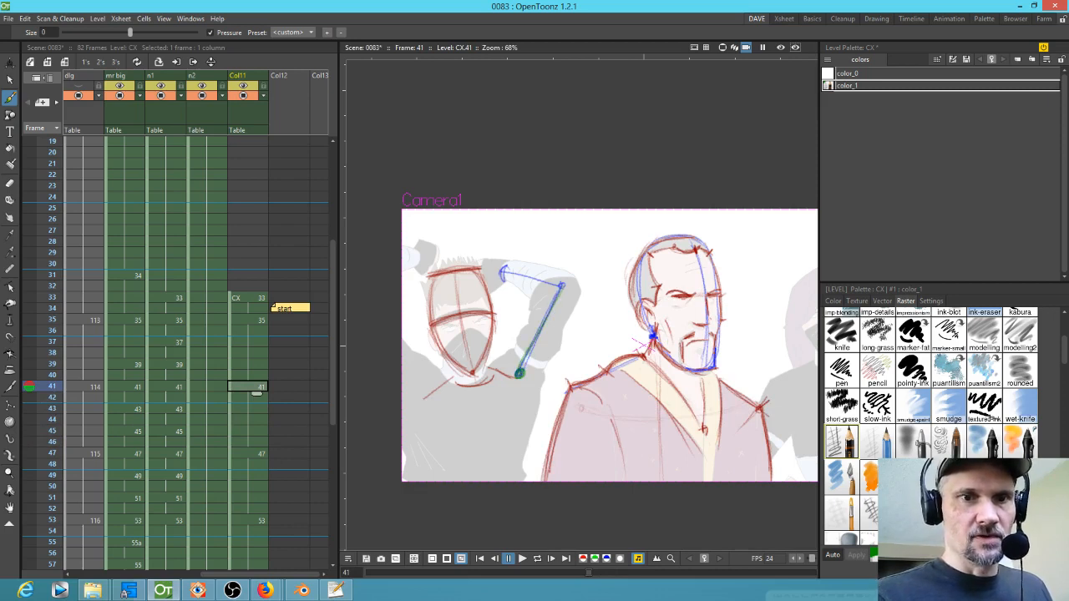
{"action": "mouse_move", "coordinate": [562, 286]}
{"action": "left_mouse_down"}
{"action": "mouse_move", "coordinate": [467, 289]}
{"action": "mouse_move", "coordinate": [501, 278]}
{"action": "left_mouse_up"}
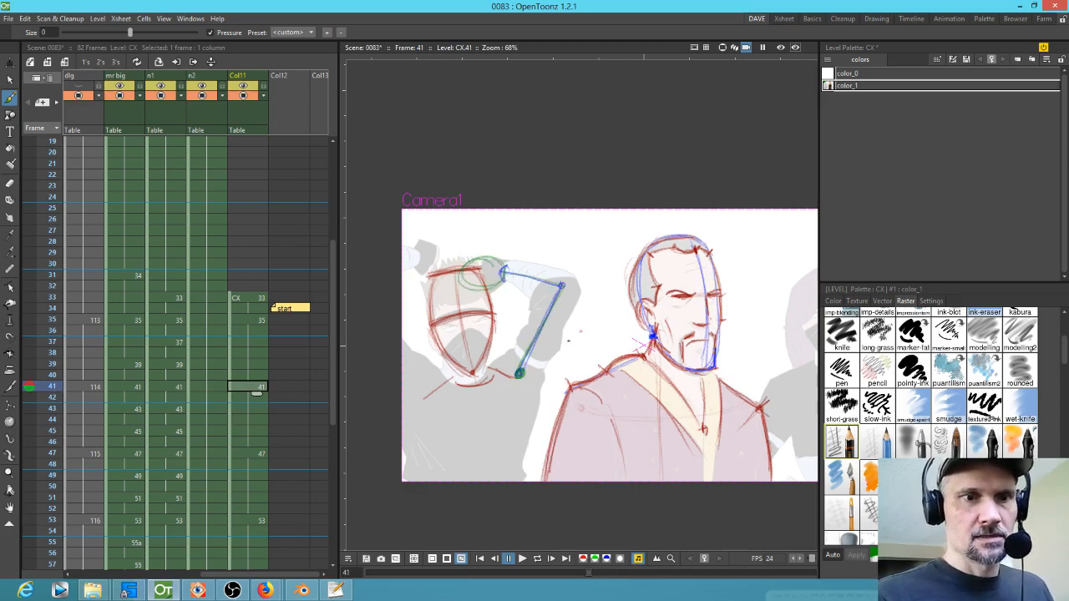
Step: Extend the CX column's drawing 41 through frame 47, shifting drawing 47 and later drawings down one frame
{"action": "left_click", "coordinate": [259, 453]}
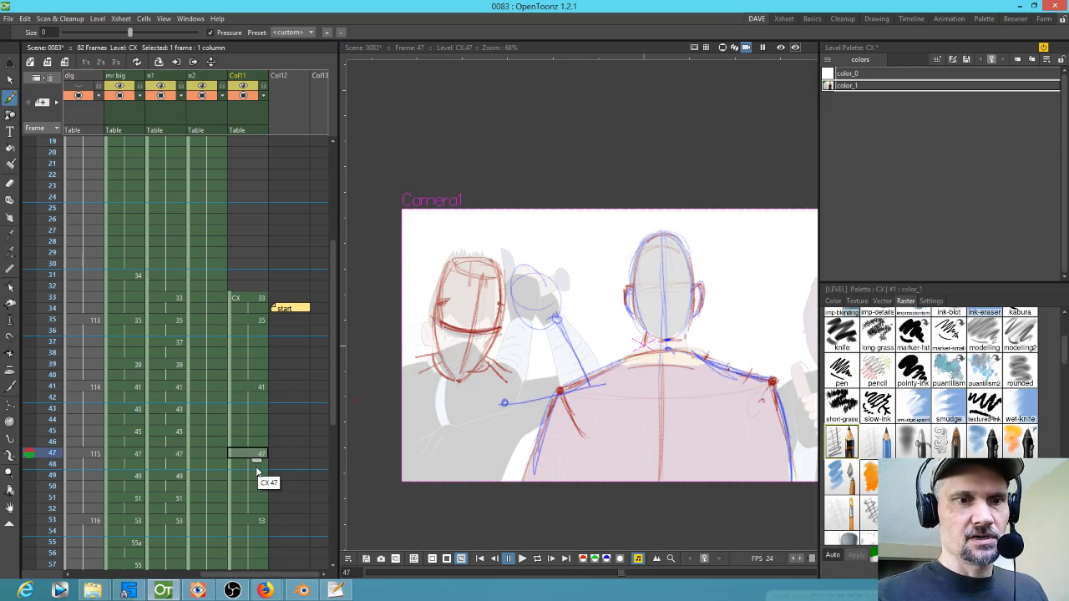
{"action": "left_click", "coordinate": [256, 449]}
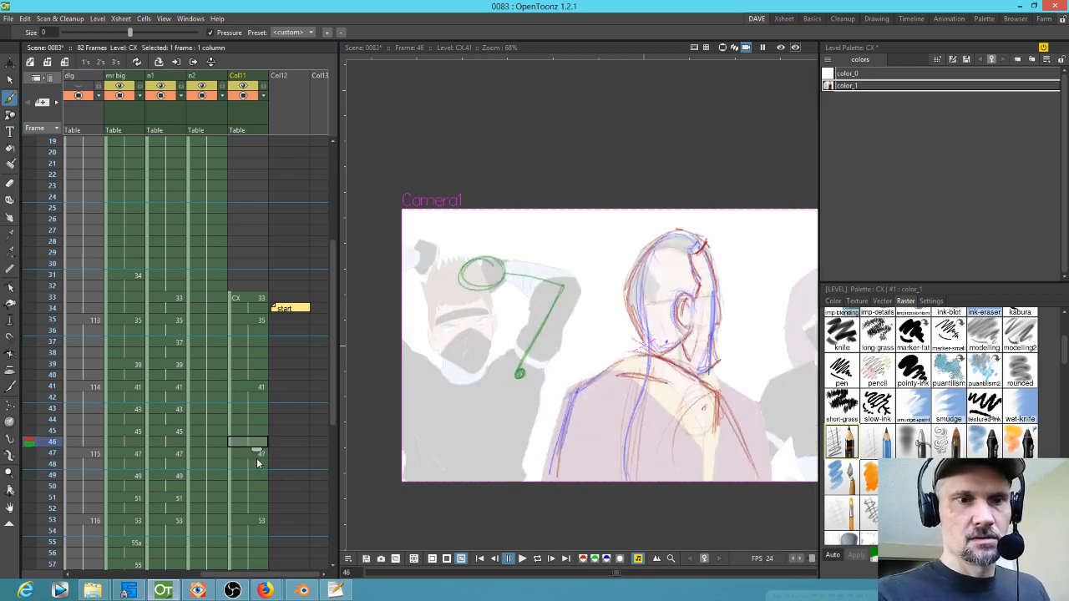
{"action": "left_click", "coordinate": [252, 453]}
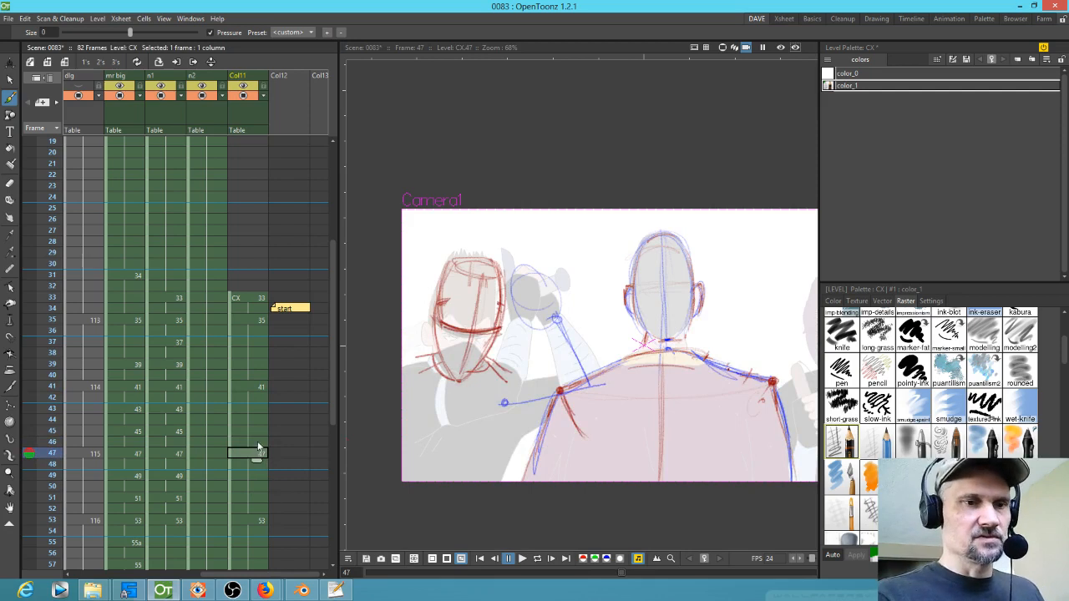
{"action": "left_click", "coordinate": [257, 445]}
{"action": "left_click_drag", "start_coordinate": [256, 450], "coordinate": [257, 460]}
{"action": "left_click", "coordinate": [256, 455]}
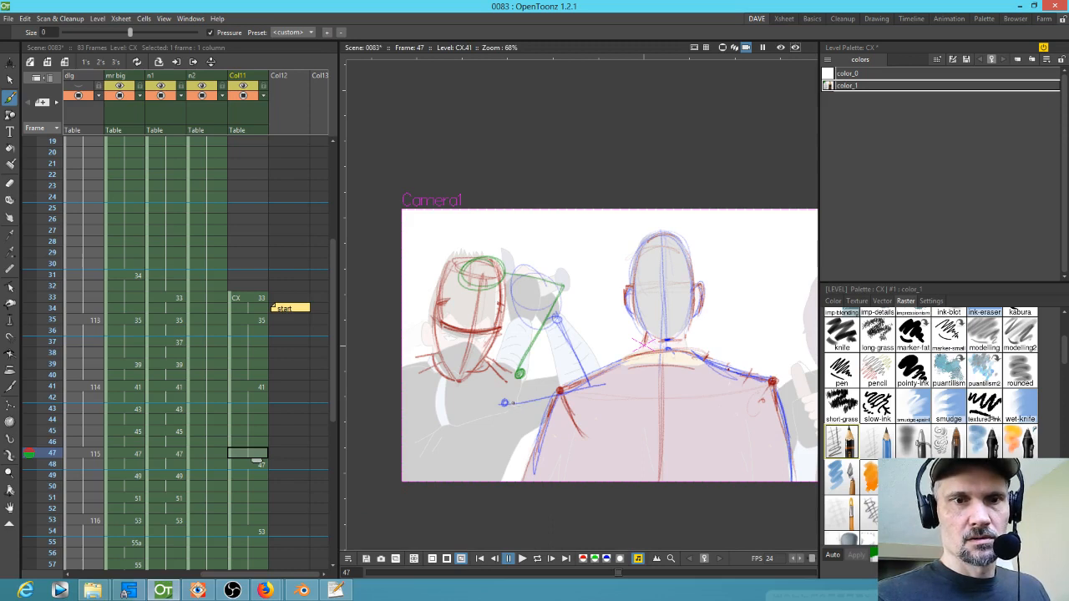
Step: Sketch green construction lines and head circles for the raised sword arm at frame 47
{"action": "left_click_drag", "start_coordinate": [504, 403], "coordinate": [596, 385]}
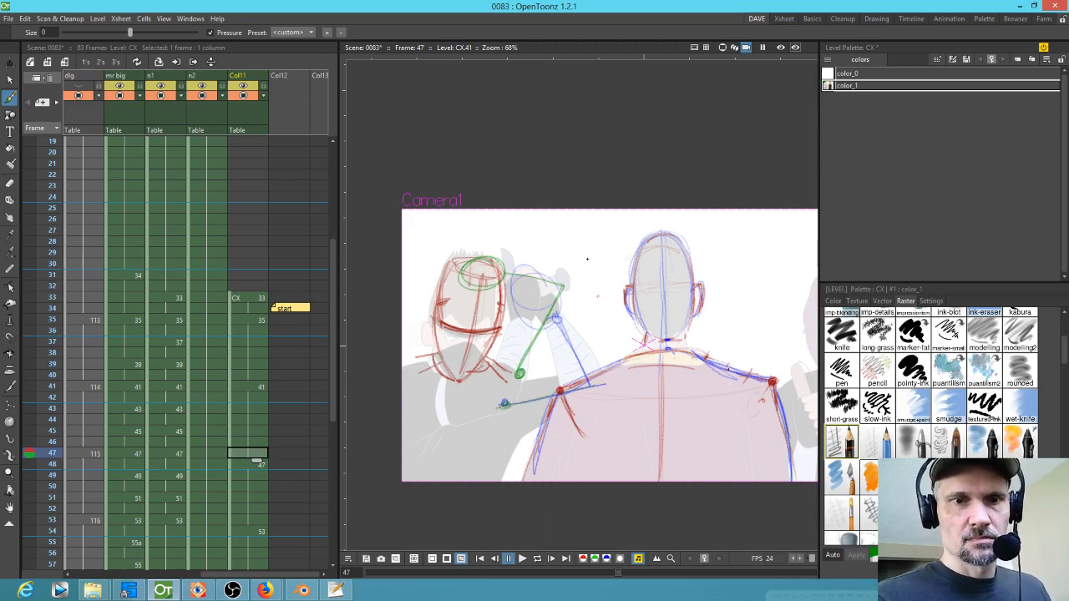
{"action": "left_click_drag", "start_coordinate": [555, 316], "coordinate": [577, 373]}
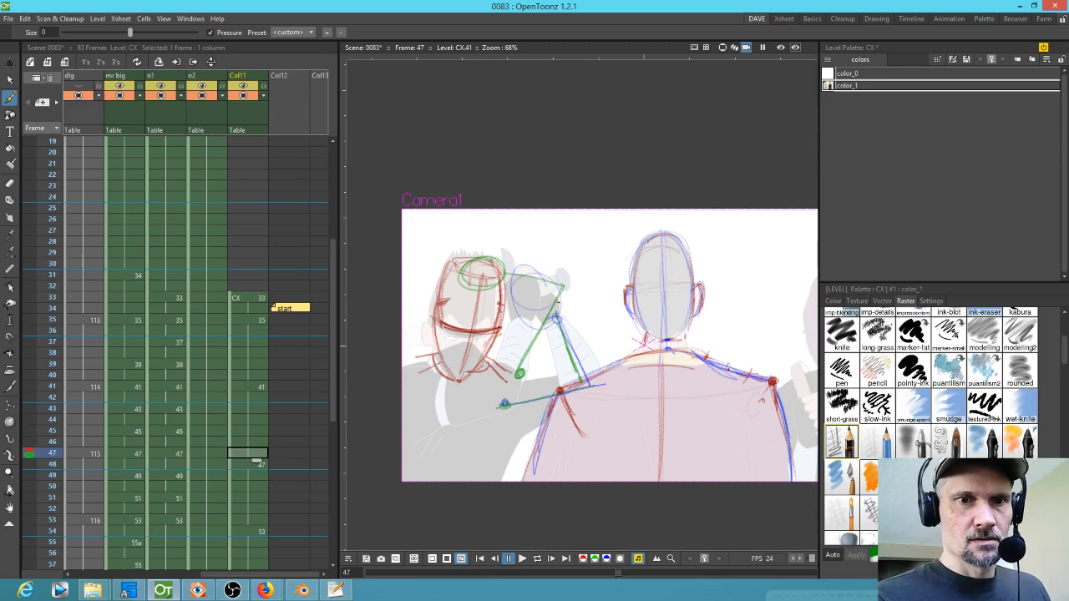
{"action": "left_click", "coordinate": [244, 464]}
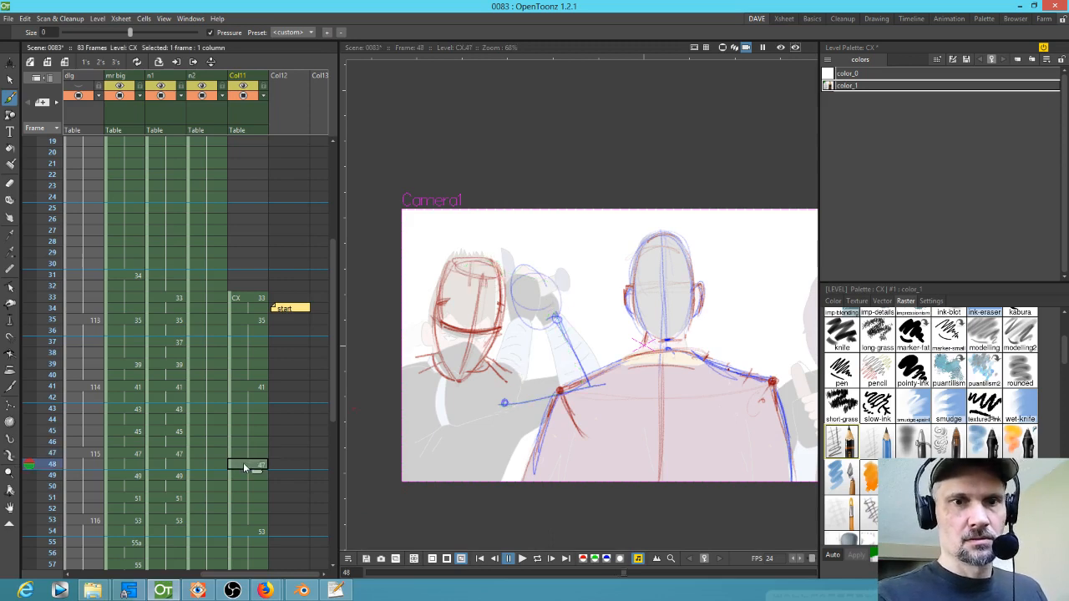
{"action": "left_click", "coordinate": [254, 455]}
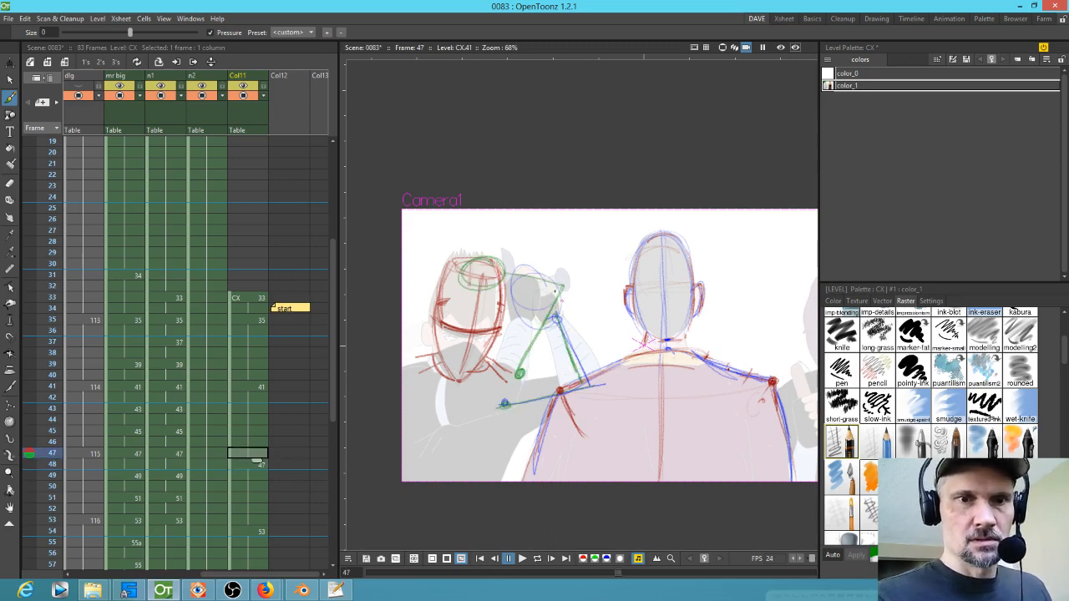
{"action": "left_click_drag", "start_coordinate": [557, 318], "coordinate": [539, 315]}
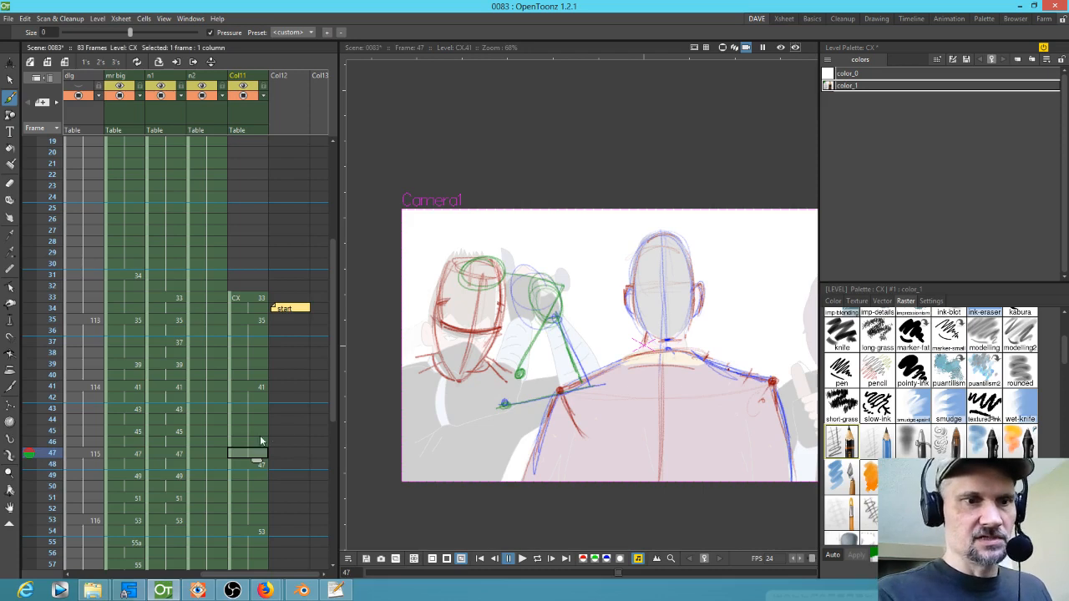
{"action": "mouse_move", "coordinate": [518, 376]}
{"action": "left_mouse_down"}
{"action": "mouse_move", "coordinate": [504, 404]}
{"action": "mouse_move", "coordinate": [522, 386]}
{"action": "mouse_move", "coordinate": [515, 394]}
{"action": "left_mouse_up"}
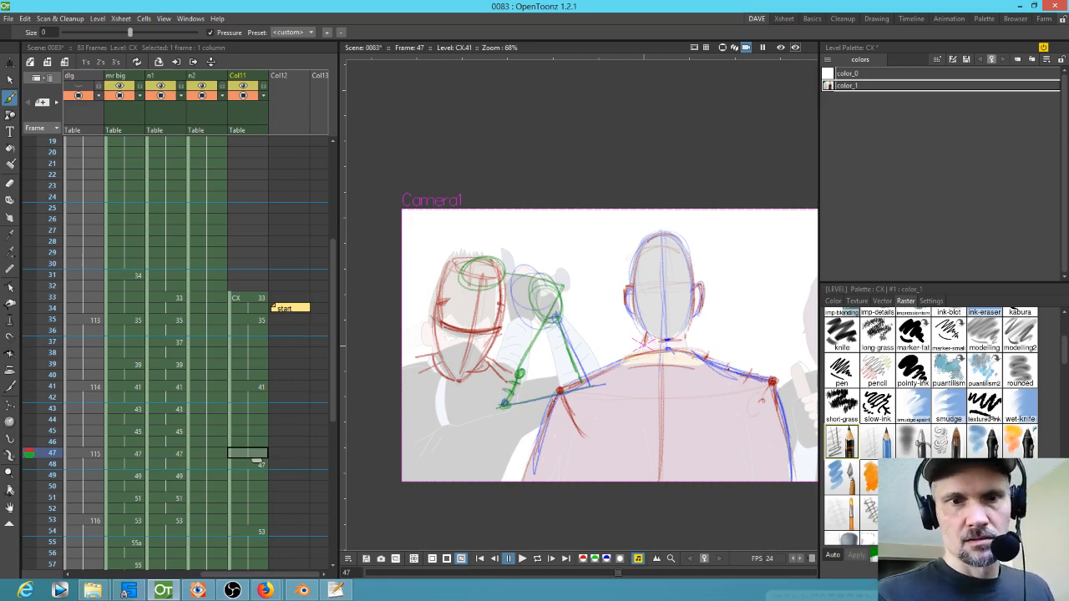
{"action": "left_click_drag", "start_coordinate": [524, 384], "coordinate": [601, 344]}
{"action": "left_click_drag", "start_coordinate": [515, 389], "coordinate": [601, 307]}
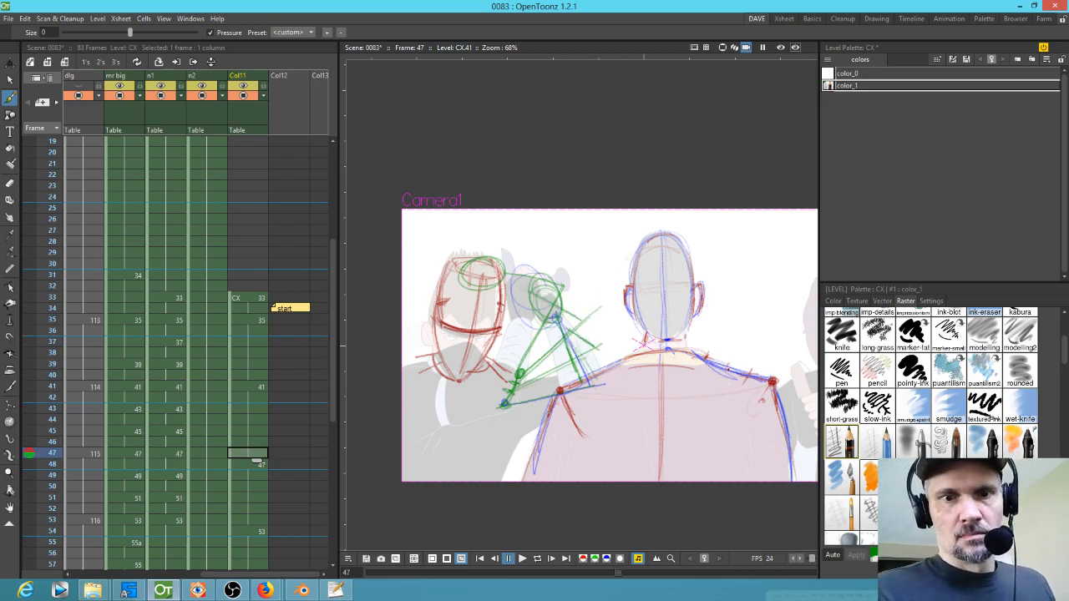
{"action": "left_click_drag", "start_coordinate": [505, 405], "coordinate": [593, 385]}
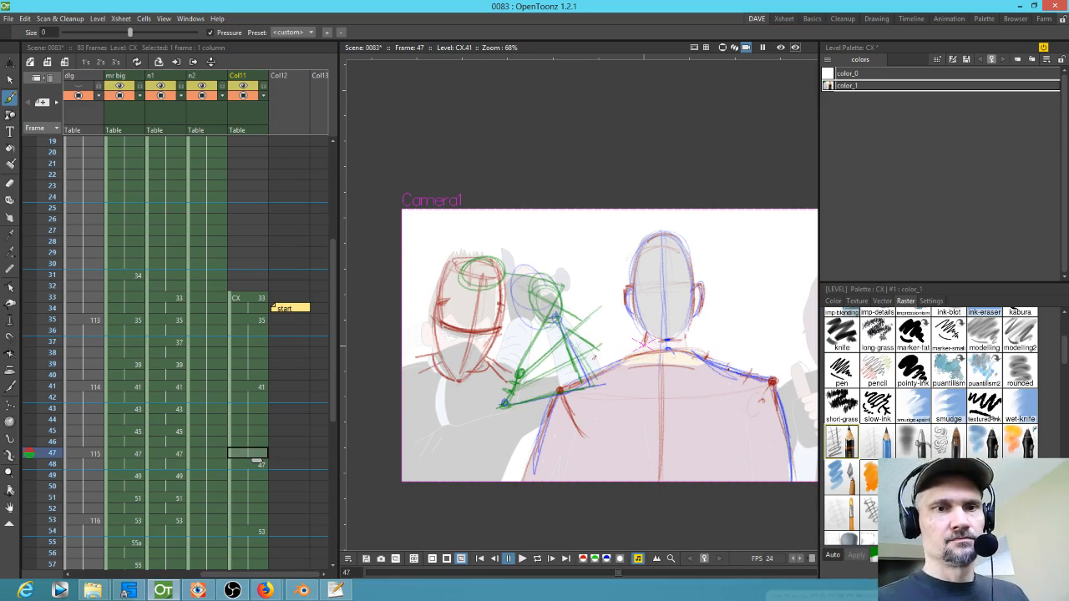
Step: Duplicate the colour style in the level palette and change its hue to 295 for a purple colour
{"action": "left_click", "coordinate": [851, 88]}
{"action": "key", "text": "ctrl+c"}
{"action": "key", "text": "ctrl+v"}
{"action": "left_click", "coordinate": [833, 300]}
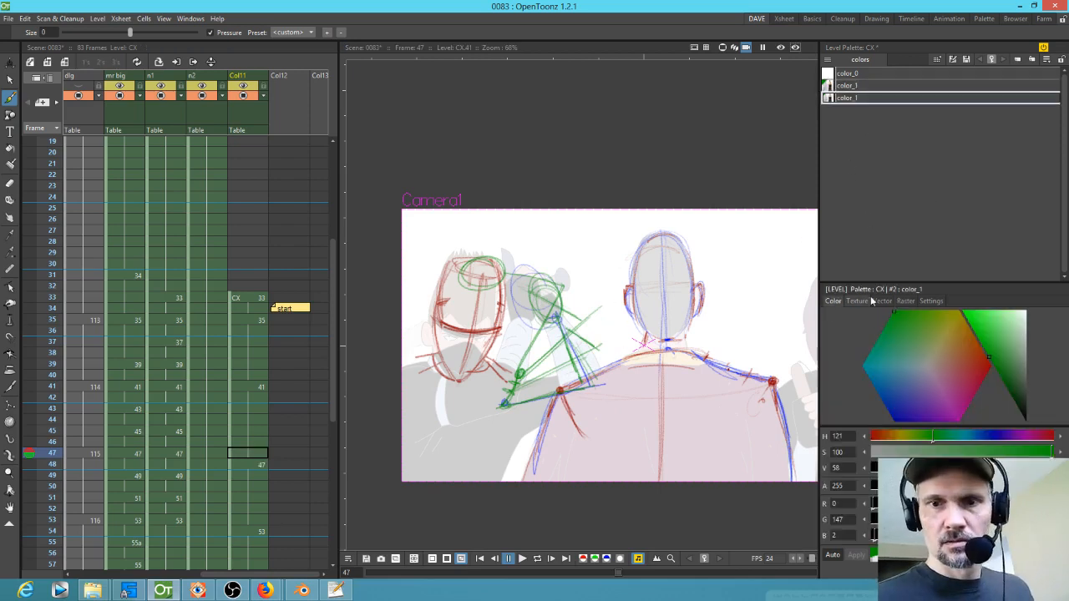
{"action": "left_click_drag", "start_coordinate": [964, 435], "coordinate": [960, 436]}
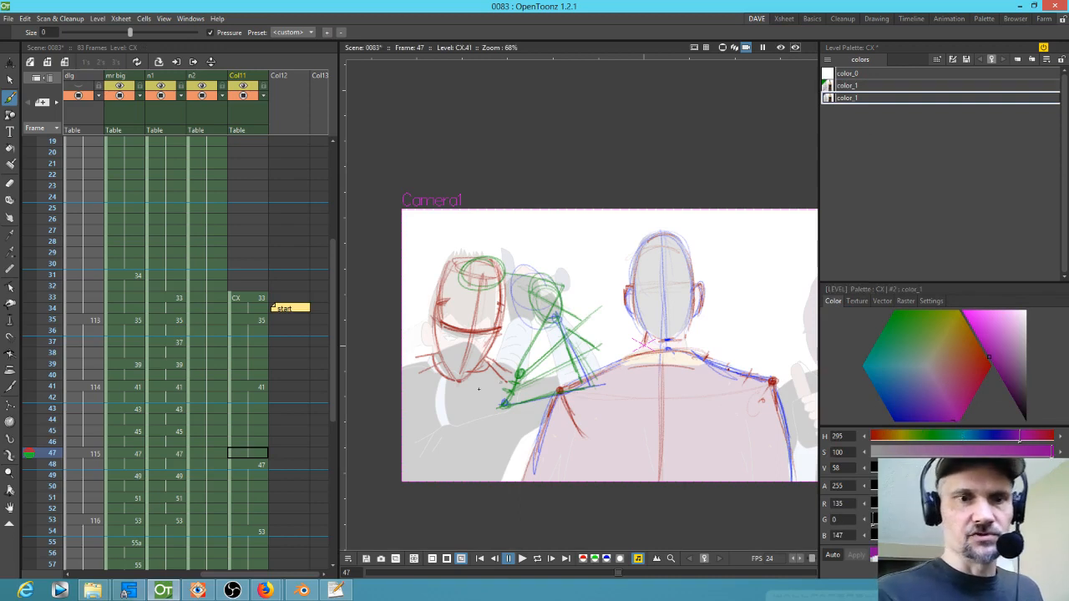
Step: Clear the CX cell at frame 47 and compare the neighbouring frames 46 and 47
{"action": "left_click", "coordinate": [253, 454]}
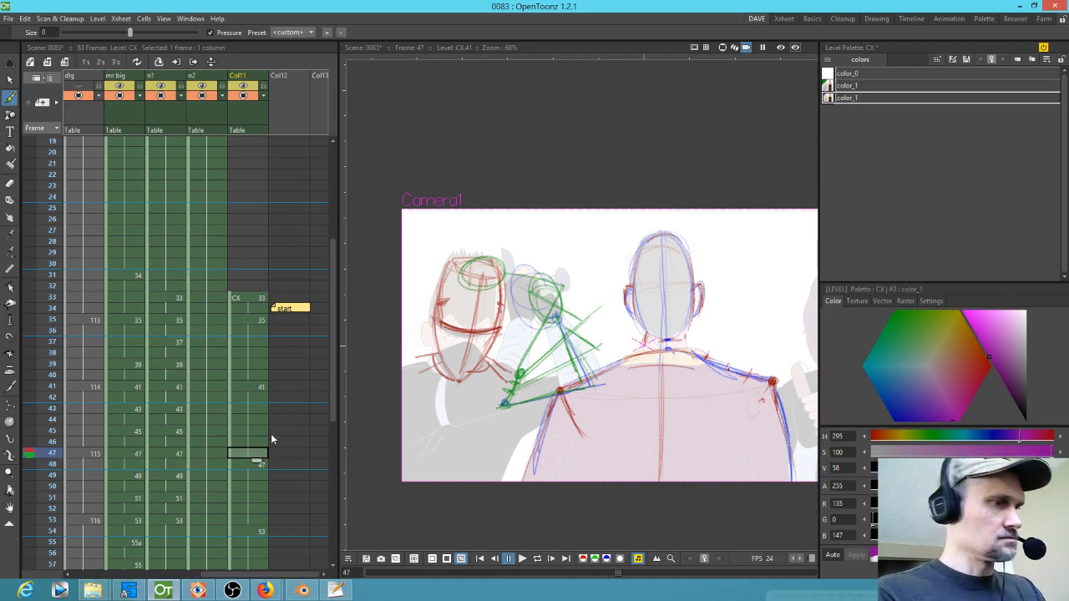
{"action": "key", "text": "Delete"}
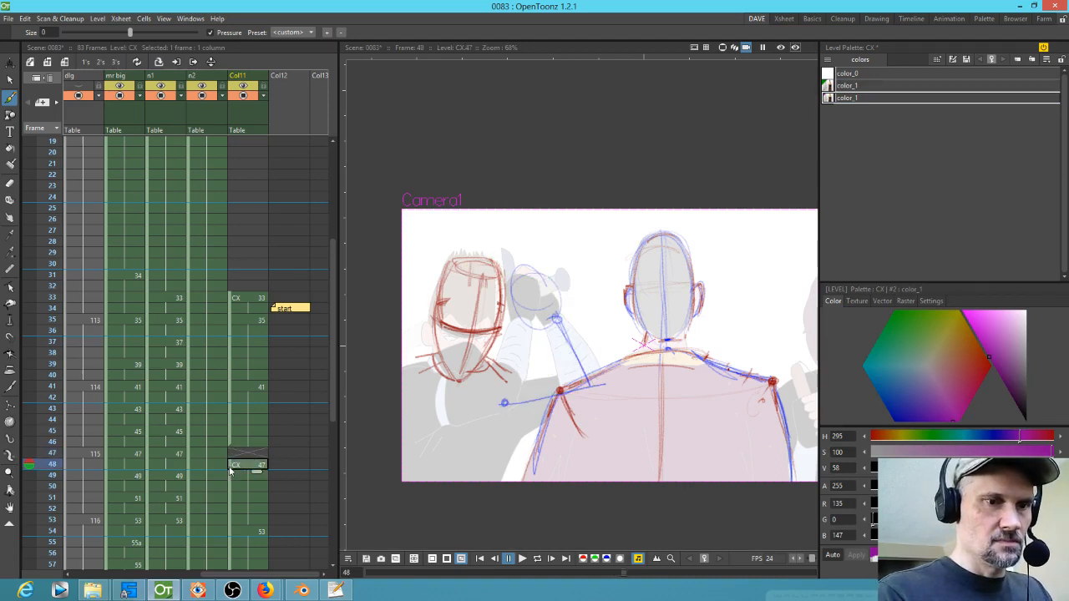
{"action": "left_click", "coordinate": [259, 445]}
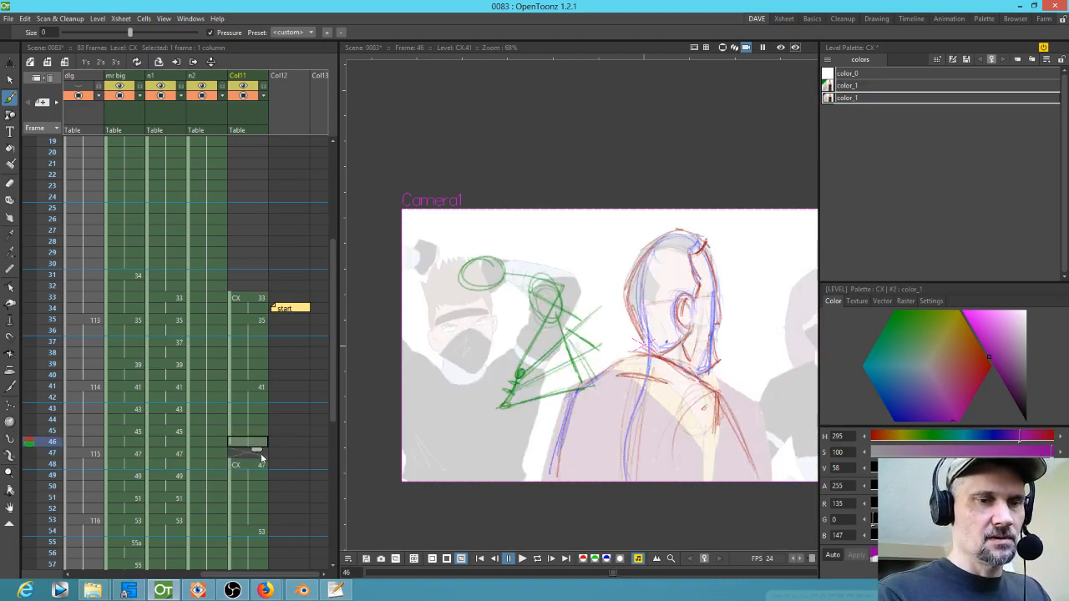
{"action": "left_click", "coordinate": [259, 458]}
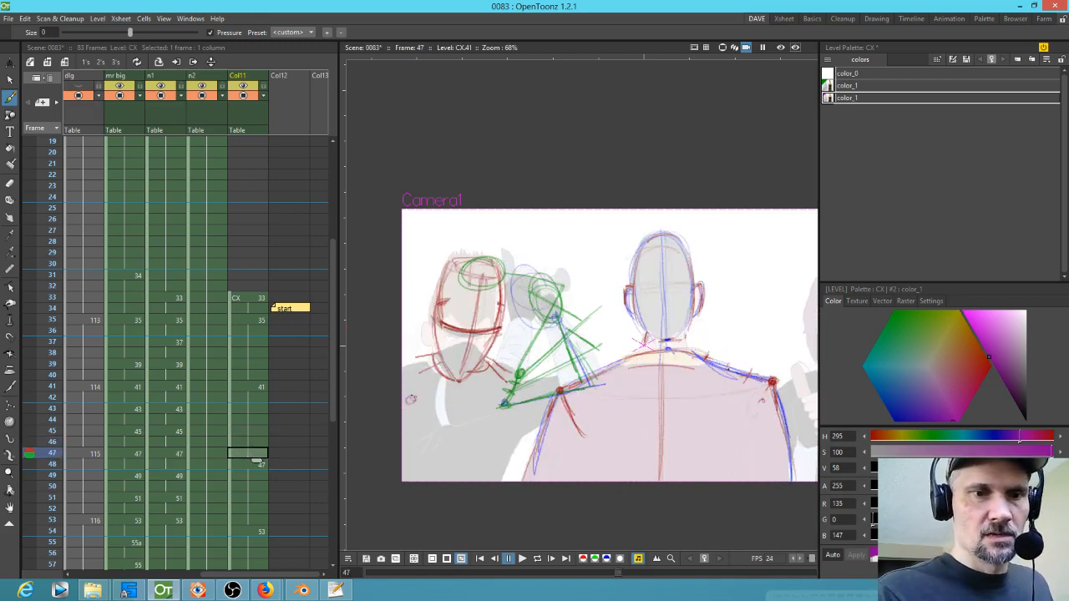
Step: Sketch purple lines for the ninja's arm, sword and head at frame 47, then check frame 41
{"action": "left_click_drag", "start_coordinate": [410, 399], "coordinate": [499, 383]}
{"action": "left_click_drag", "start_coordinate": [519, 329], "coordinate": [502, 376]}
{"action": "left_click_drag", "start_coordinate": [526, 318], "coordinate": [505, 368]}
{"action": "mouse_move", "coordinate": [519, 276]}
{"action": "left_mouse_down"}
{"action": "mouse_move", "coordinate": [514, 313]}
{"action": "mouse_move", "coordinate": [535, 294]}
{"action": "mouse_move", "coordinate": [524, 314]}
{"action": "left_mouse_up"}
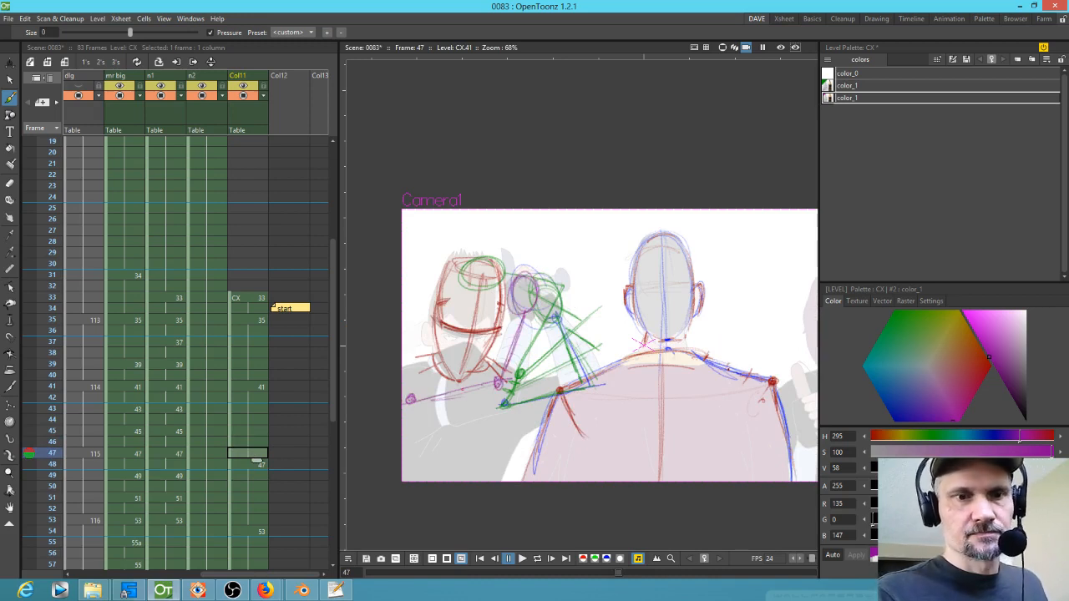
{"action": "left_click", "coordinate": [250, 388]}
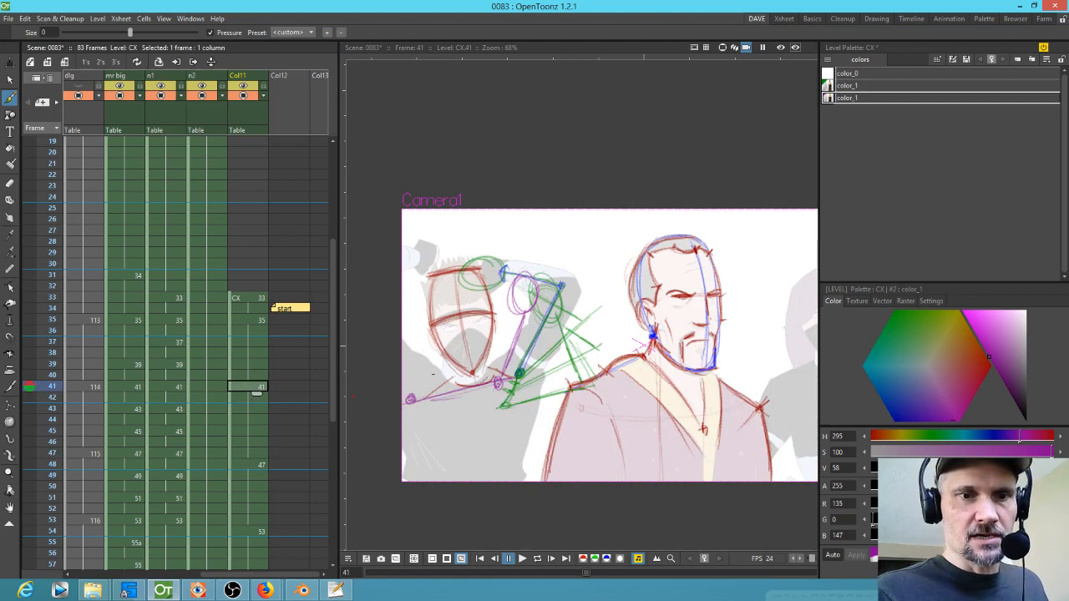
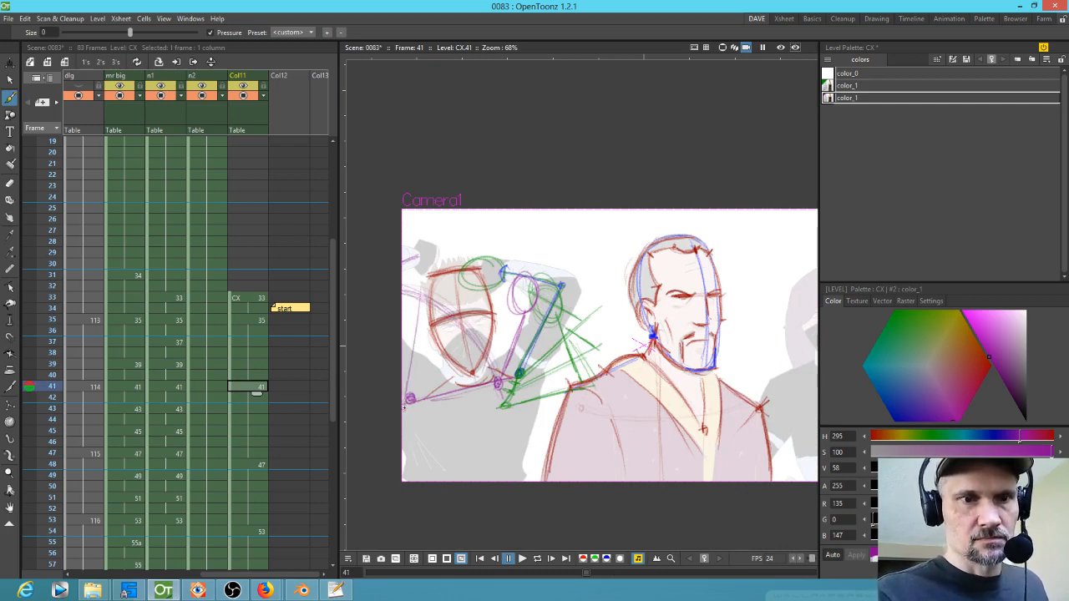
Step: Sketch purple head circles and arm lines for the ninja at frame 41
{"action": "left_click_drag", "start_coordinate": [468, 322], "coordinate": [408, 400]}
{"action": "left_click_drag", "start_coordinate": [434, 284], "coordinate": [406, 393]}
{"action": "mouse_move", "coordinate": [416, 392]}
{"action": "left_mouse_down"}
{"action": "mouse_move", "coordinate": [467, 324]}
{"action": "mouse_move", "coordinate": [463, 332]}
{"action": "left_mouse_up"}
{"action": "mouse_move", "coordinate": [427, 299]}
{"action": "left_mouse_down"}
{"action": "mouse_move", "coordinate": [424, 309]}
{"action": "mouse_move", "coordinate": [421, 300]}
{"action": "left_mouse_up"}
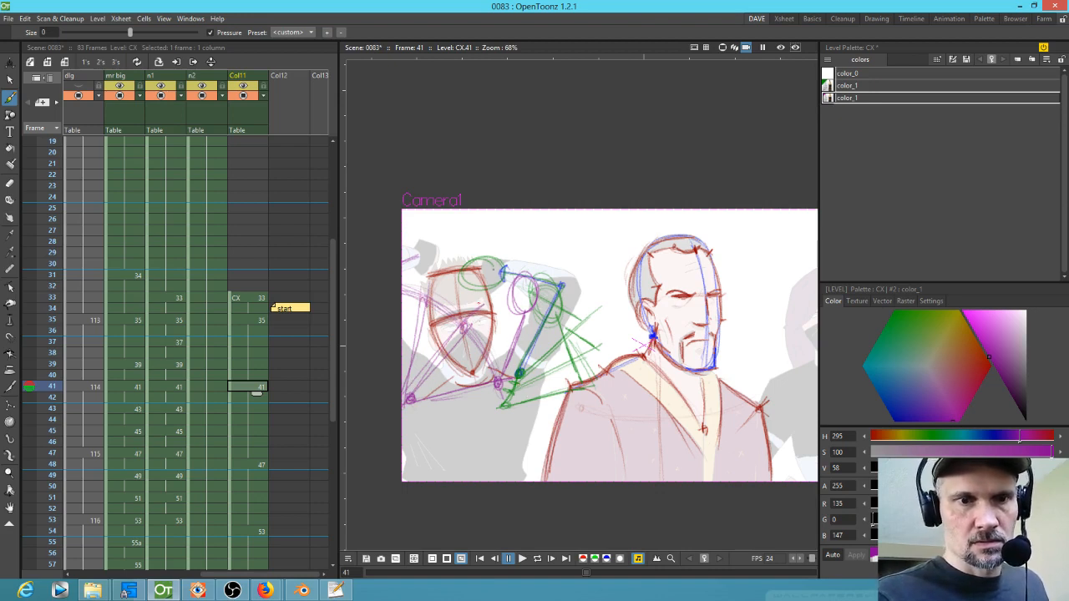
{"action": "mouse_move", "coordinate": [501, 253]}
{"action": "left_mouse_down"}
{"action": "mouse_move", "coordinate": [519, 215]}
{"action": "mouse_move", "coordinate": [470, 310]}
{"action": "left_mouse_up"}
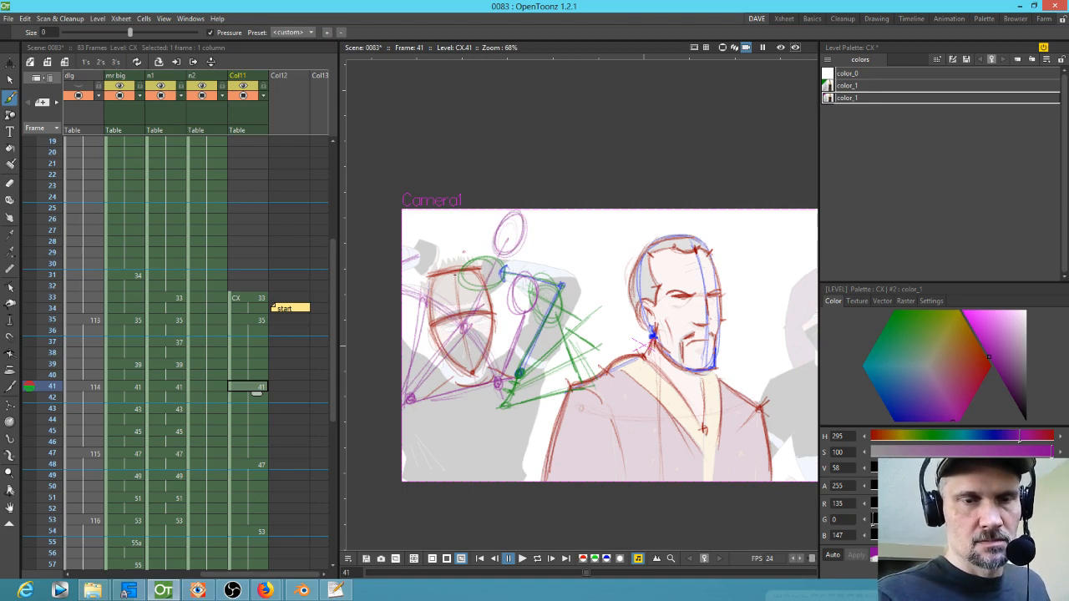
{"action": "left_click_drag", "start_coordinate": [461, 236], "coordinate": [426, 296]}
{"action": "mouse_move", "coordinate": [478, 212]}
{"action": "left_mouse_down"}
{"action": "mouse_move", "coordinate": [464, 241]}
{"action": "mouse_move", "coordinate": [476, 216]}
{"action": "left_mouse_up"}
{"action": "left_click_drag", "start_coordinate": [465, 236], "coordinate": [420, 297]}
{"action": "left_click_drag", "start_coordinate": [501, 249], "coordinate": [466, 330]}
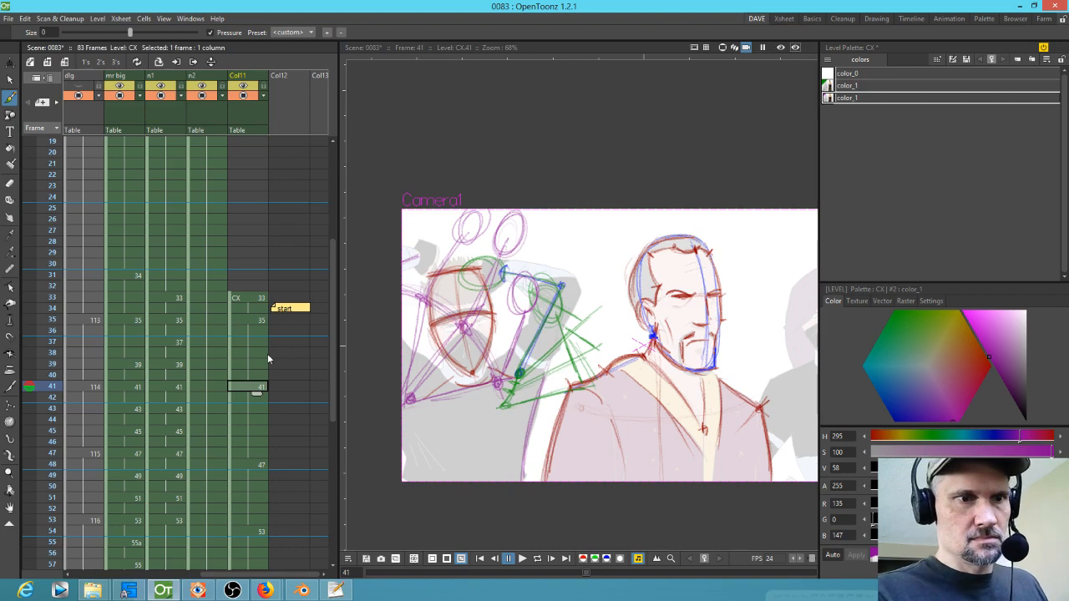
Step: Compare frames 41, 47 and 48, adding a few purple arm strokes to the held drawing at frame 47
{"action": "left_click", "coordinate": [259, 466]}
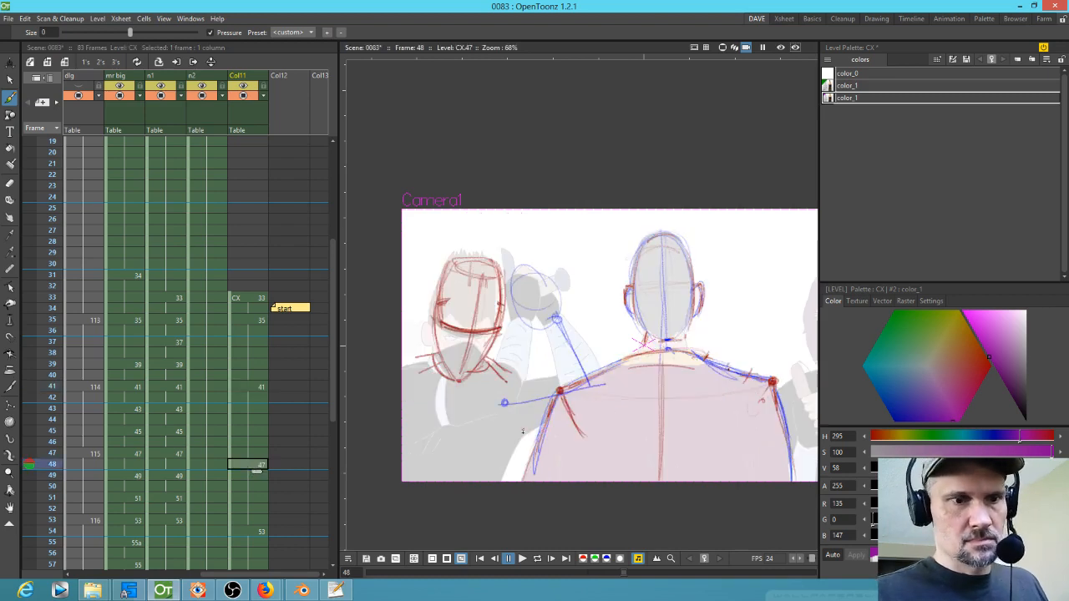
{"action": "left_click", "coordinate": [257, 455]}
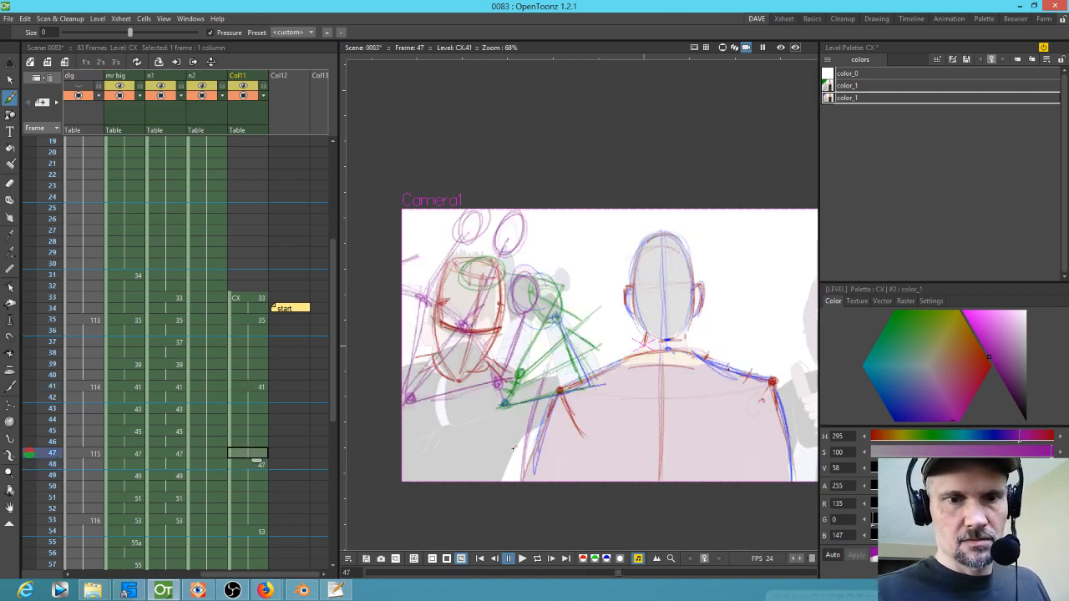
{"action": "left_click", "coordinate": [261, 464]}
{"action": "left_click", "coordinate": [256, 454]}
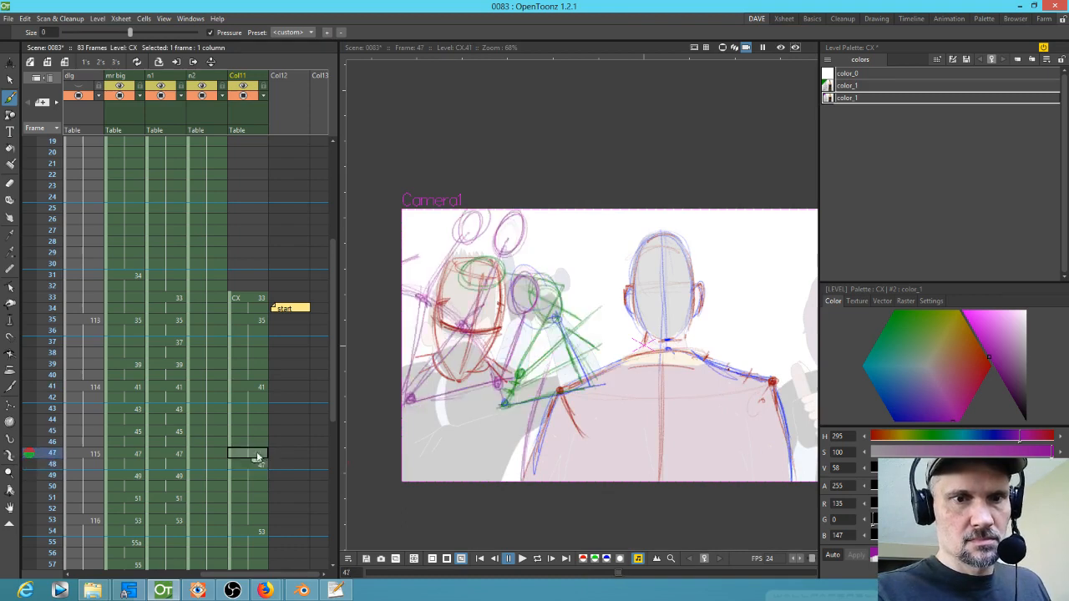
{"action": "mouse_move", "coordinate": [492, 480]}
{"action": "left_mouse_down"}
{"action": "mouse_move", "coordinate": [544, 417]}
{"action": "mouse_move", "coordinate": [499, 463]}
{"action": "left_mouse_up"}
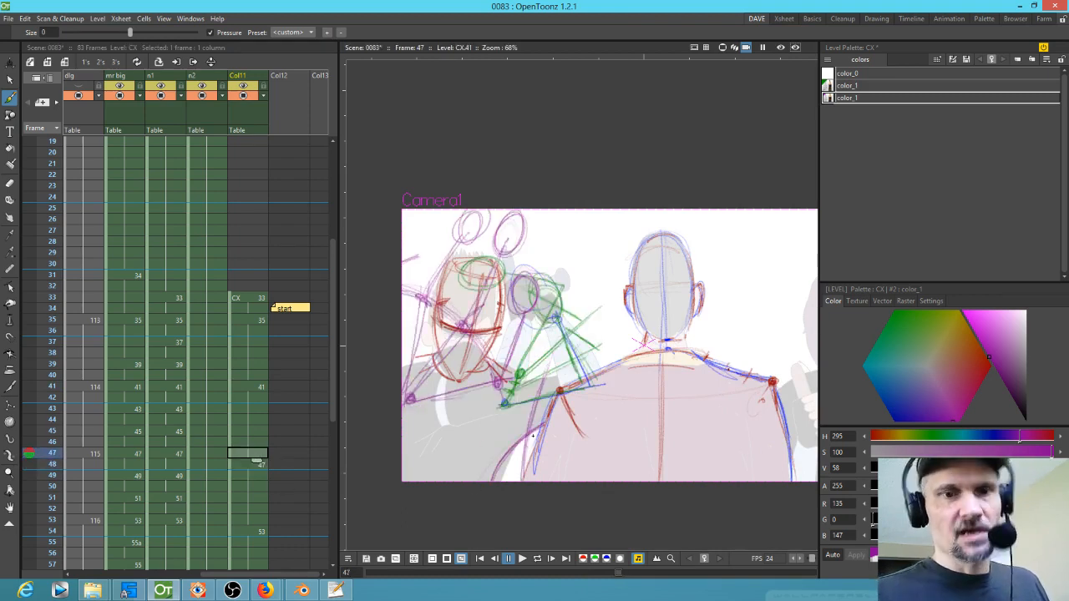
{"action": "left_click", "coordinate": [255, 385]}
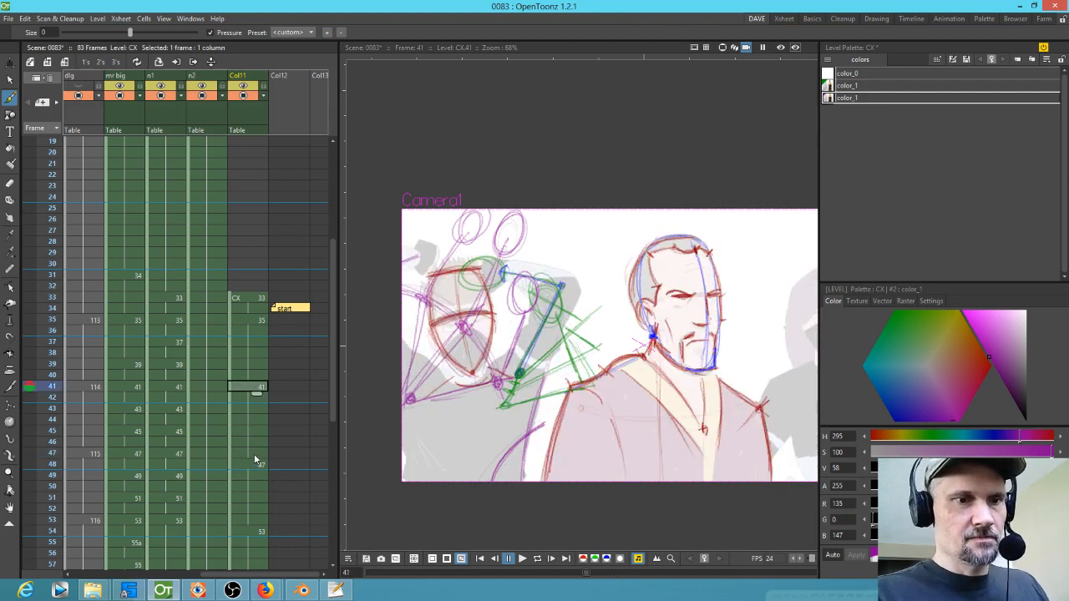
{"action": "left_click", "coordinate": [255, 456]}
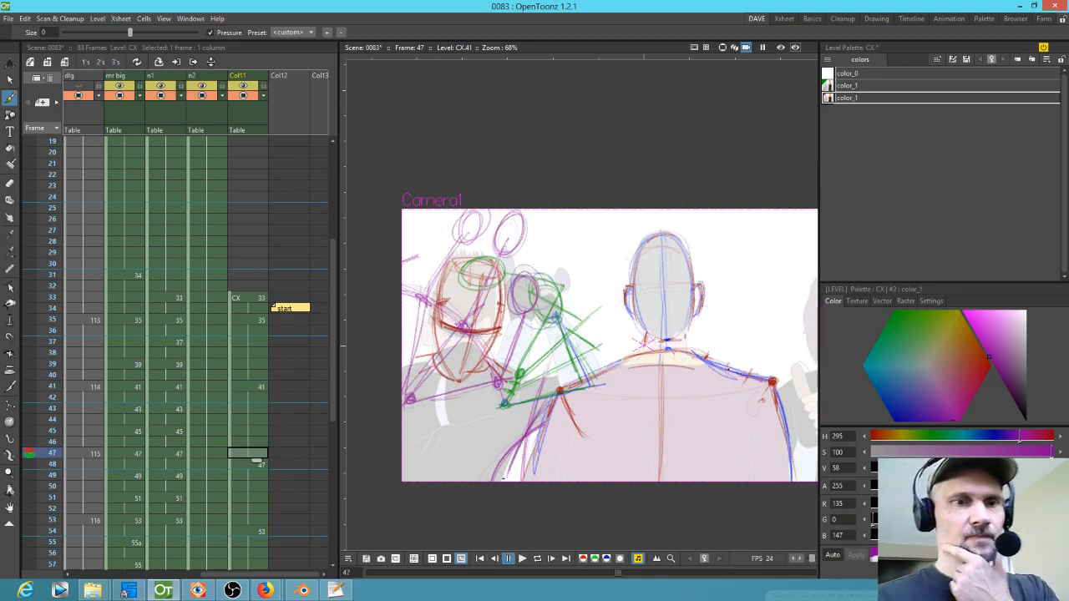
{"action": "left_click_drag", "start_coordinate": [415, 434], "coordinate": [499, 409]}
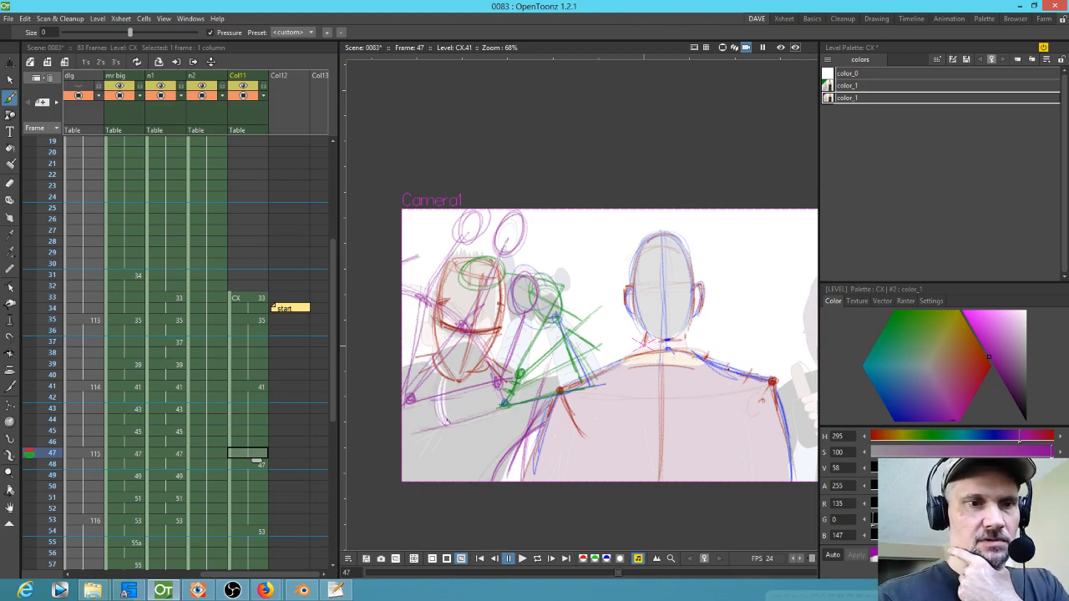
{"action": "left_click", "coordinate": [259, 389]}
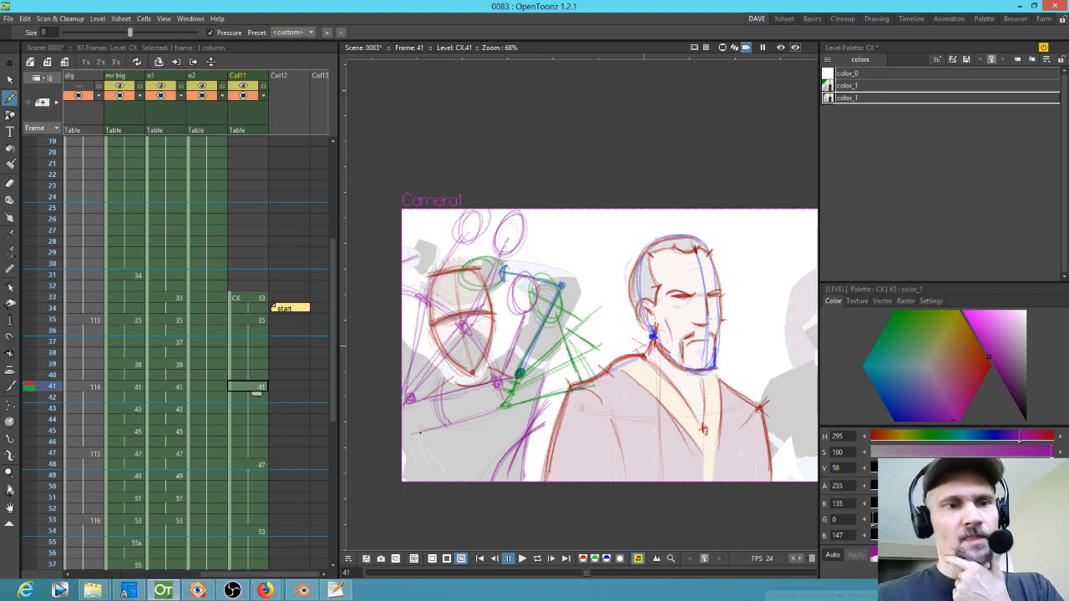
{"action": "left_click", "coordinate": [251, 452]}
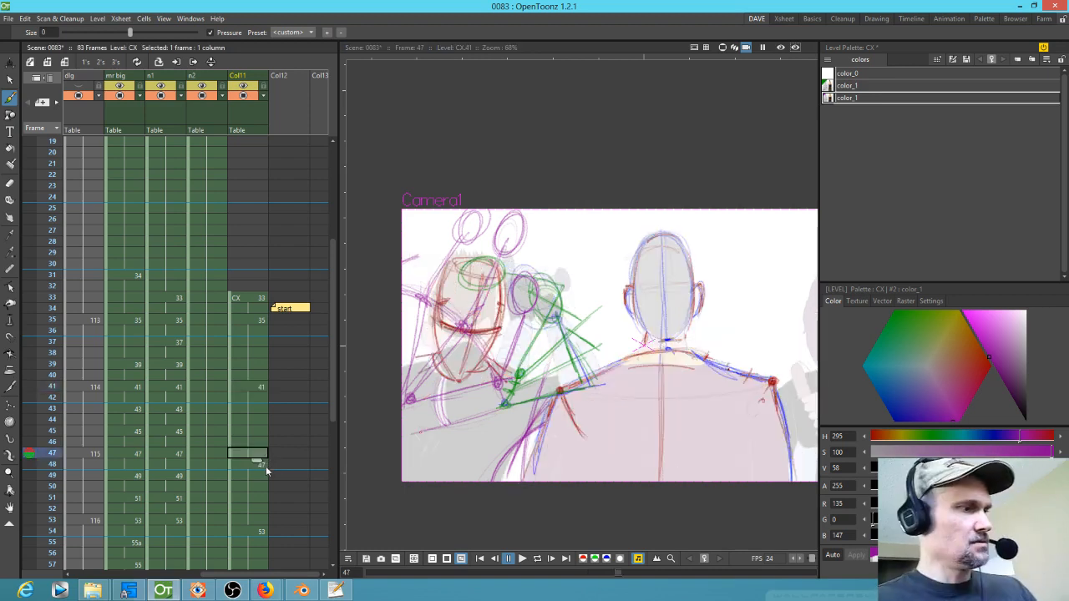
Step: Delete the empty CX cell at frame 47 so the following drawing moves up, then check frames 52 and 47
{"action": "key", "text": "Delete"}
{"action": "left_click_drag", "start_coordinate": [230, 489], "coordinate": [231, 478]}
{"action": "left_click", "coordinate": [263, 507]}
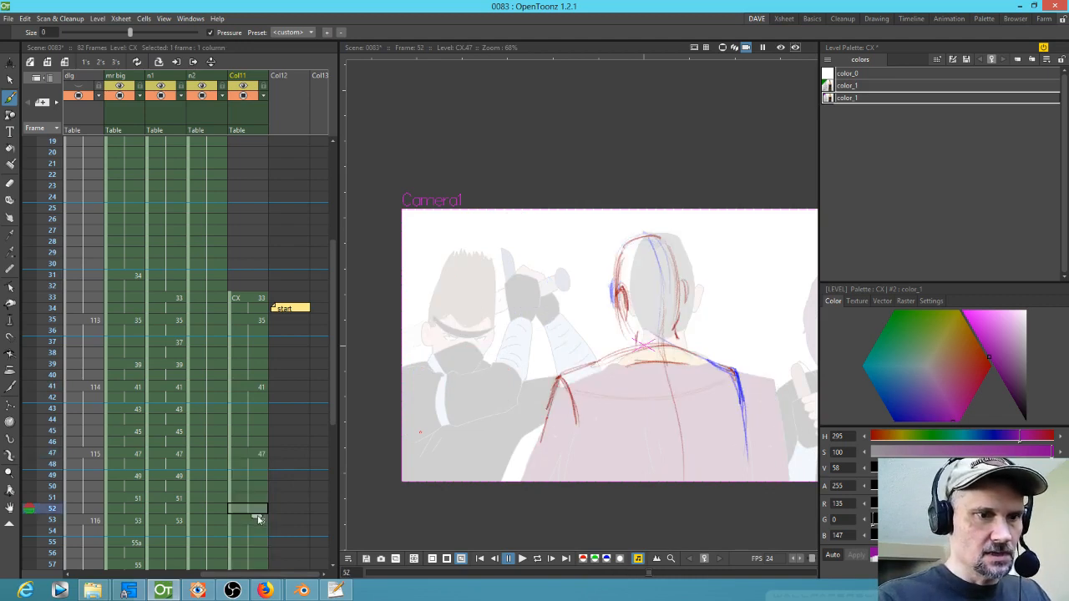
{"action": "left_click", "coordinate": [264, 452]}
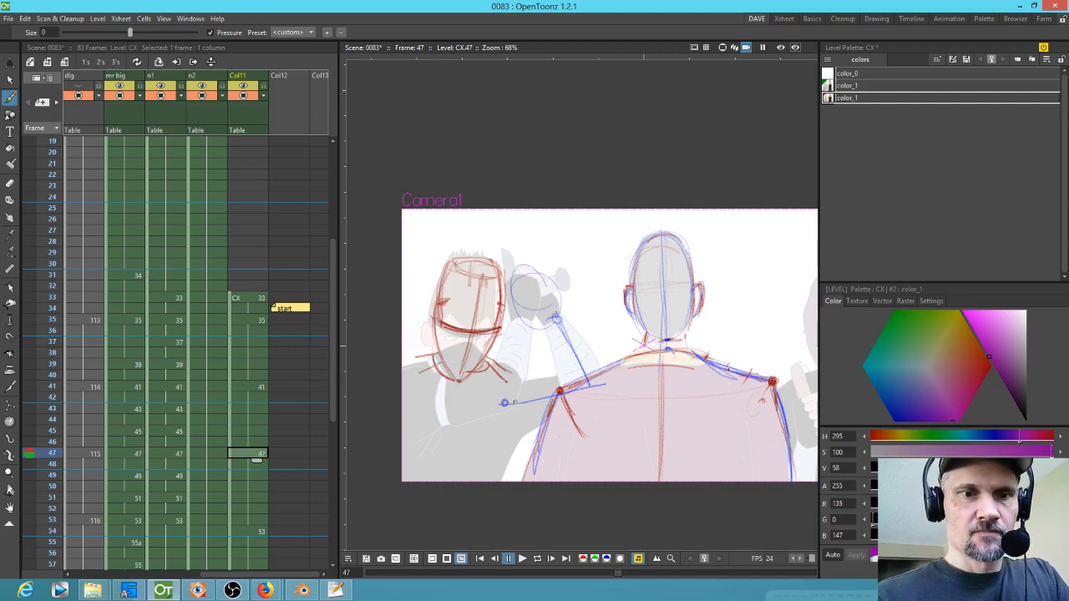
Step: Sketch purple arm and head lines for the ninja at frame 47
{"action": "mouse_move", "coordinate": [404, 401]}
{"action": "left_mouse_down"}
{"action": "mouse_move", "coordinate": [504, 382]}
{"action": "mouse_move", "coordinate": [489, 393]}
{"action": "left_mouse_up"}
{"action": "mouse_move", "coordinate": [525, 317]}
{"action": "left_mouse_down"}
{"action": "mouse_move", "coordinate": [501, 390]}
{"action": "mouse_move", "coordinate": [525, 314]}
{"action": "left_mouse_up"}
{"action": "left_click_drag", "start_coordinate": [515, 278], "coordinate": [516, 313]}
{"action": "mouse_move", "coordinate": [545, 288]}
{"action": "left_mouse_down"}
{"action": "mouse_move", "coordinate": [552, 316]}
{"action": "mouse_move", "coordinate": [542, 287]}
{"action": "left_mouse_up"}
Step: Add more purple arm and sword strokes while flipping between frames 53 and 47
{"action": "left_click", "coordinate": [257, 521]}
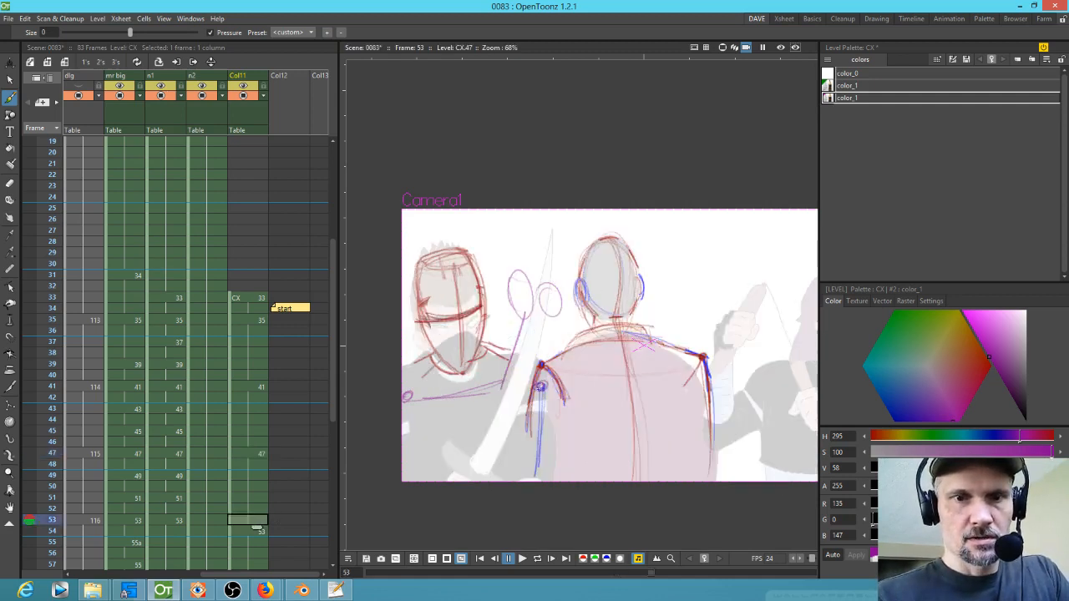
{"action": "mouse_move", "coordinate": [542, 391]}
{"action": "left_mouse_down"}
{"action": "mouse_move", "coordinate": [535, 477]}
{"action": "mouse_move", "coordinate": [543, 400]}
{"action": "left_mouse_up"}
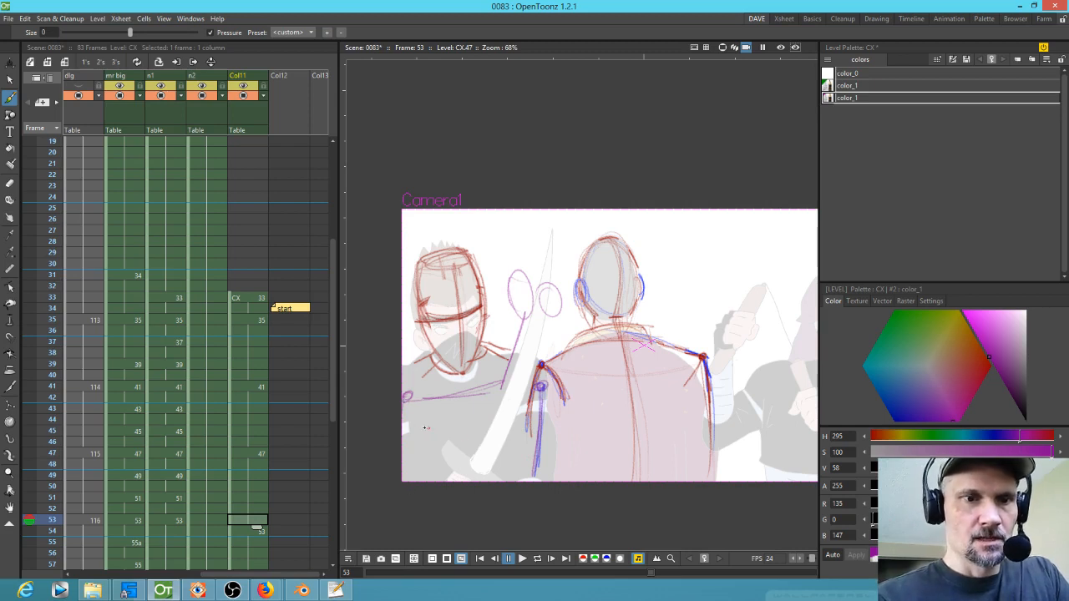
{"action": "mouse_move", "coordinate": [408, 401]}
{"action": "left_mouse_down"}
{"action": "mouse_move", "coordinate": [443, 480]}
{"action": "mouse_move", "coordinate": [443, 424]}
{"action": "mouse_move", "coordinate": [498, 464]}
{"action": "left_mouse_up"}
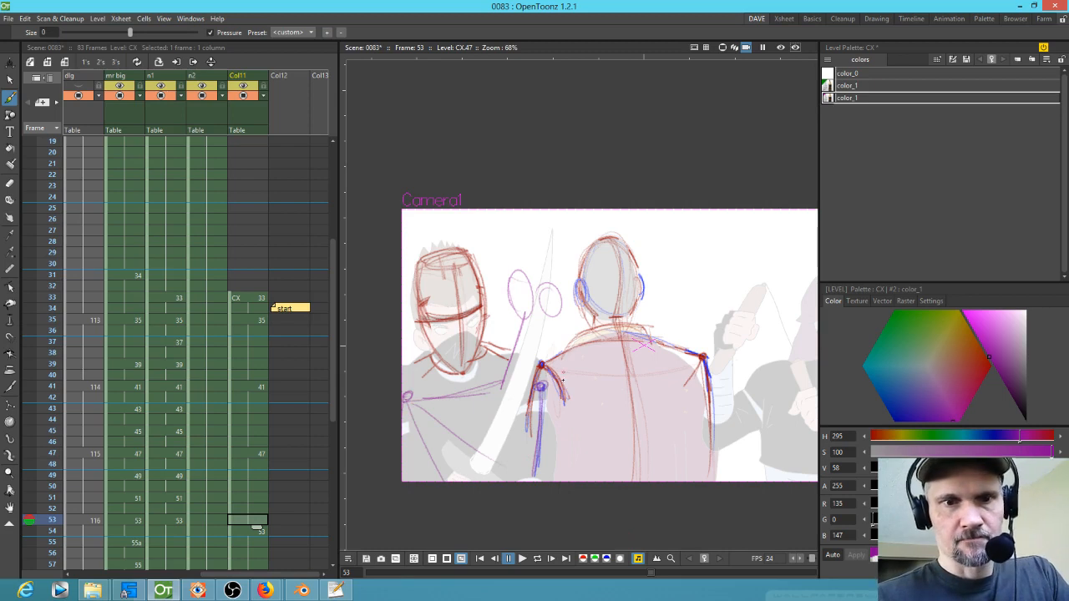
{"action": "left_click", "coordinate": [255, 453]}
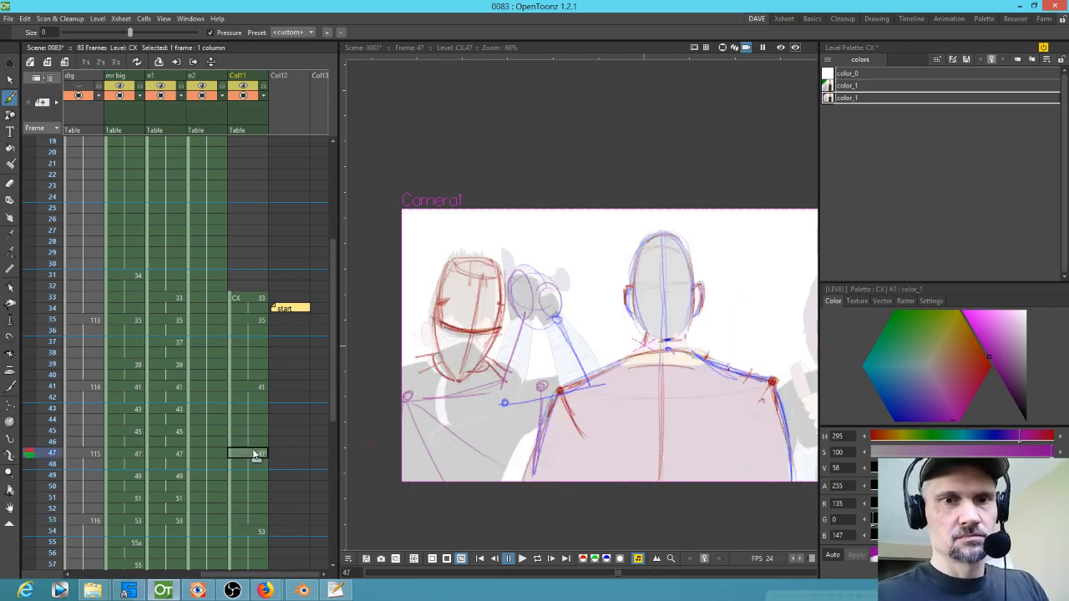
{"action": "left_click_drag", "start_coordinate": [505, 403], "coordinate": [610, 385]}
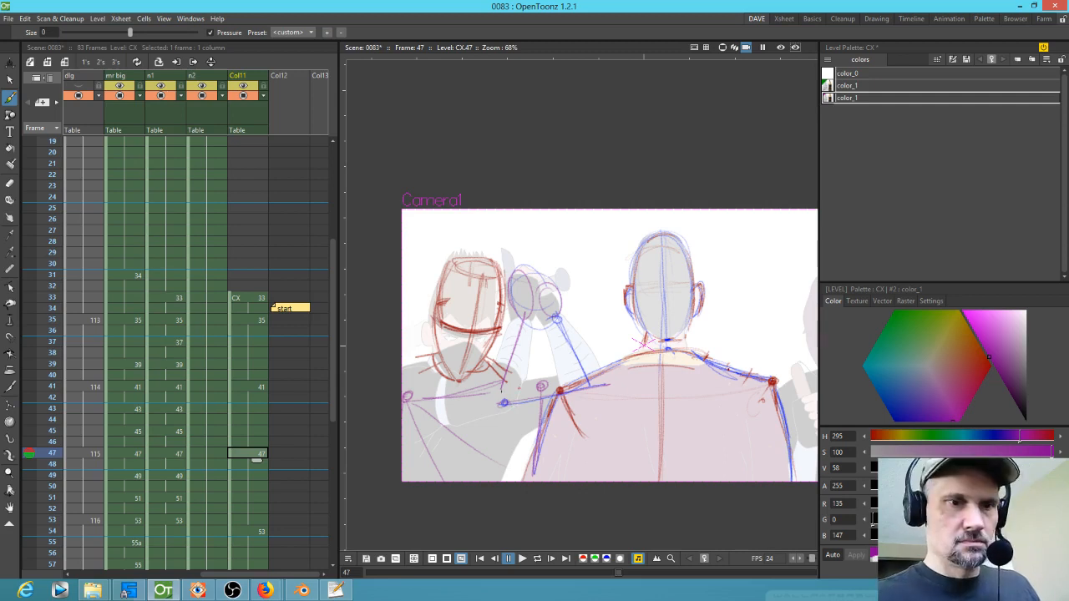
{"action": "left_click", "coordinate": [260, 519]}
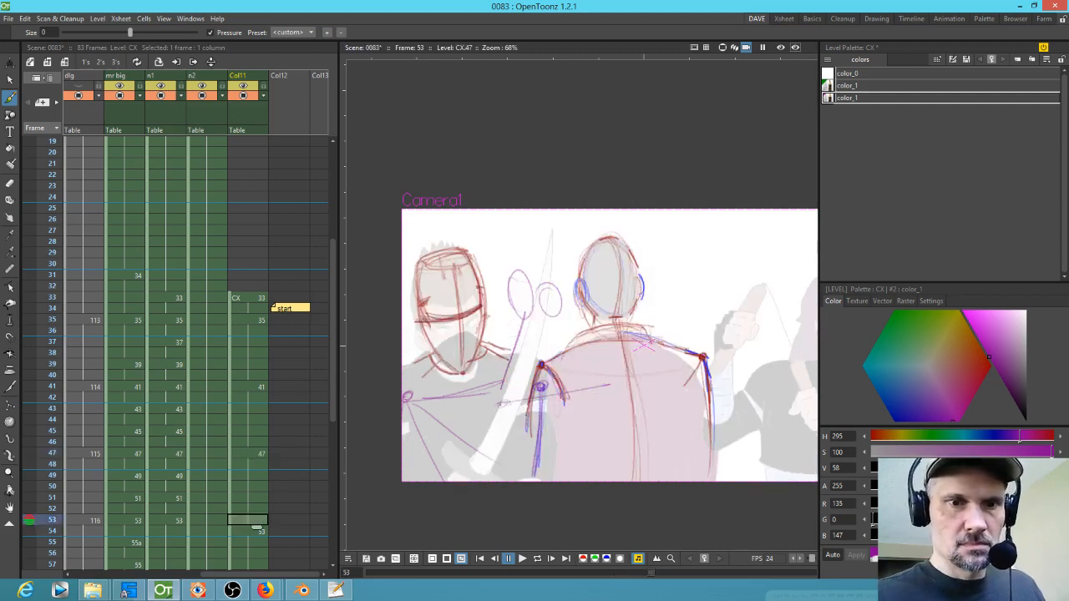
{"action": "mouse_move", "coordinate": [505, 399]}
{"action": "left_mouse_down"}
{"action": "mouse_move", "coordinate": [532, 387]}
{"action": "mouse_move", "coordinate": [516, 401]}
{"action": "left_mouse_up"}
{"action": "left_click_drag", "start_coordinate": [524, 379], "coordinate": [531, 393]}
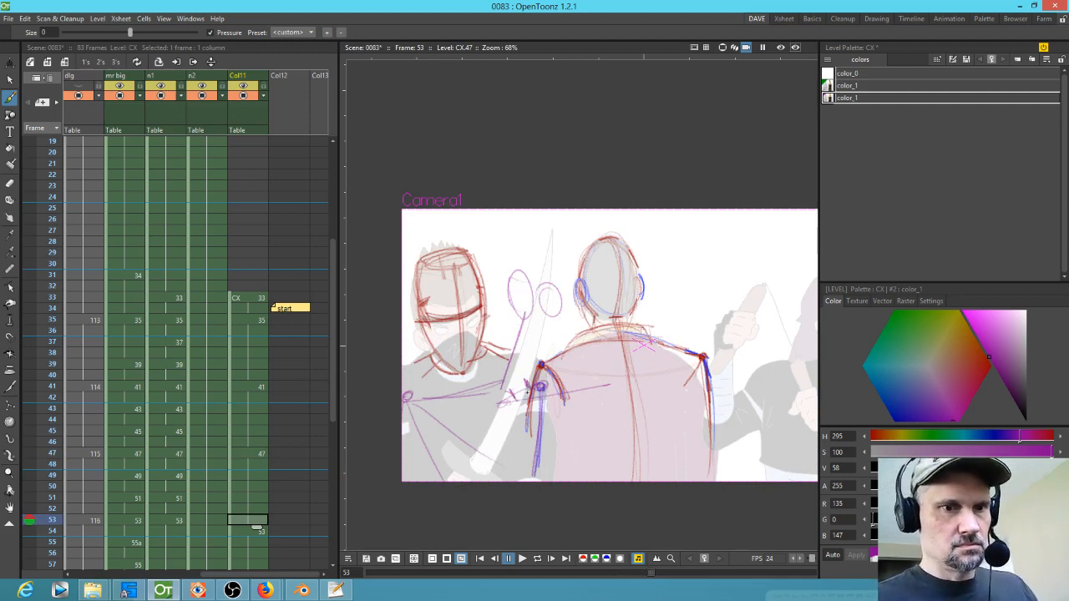
{"action": "left_click", "coordinate": [259, 453]}
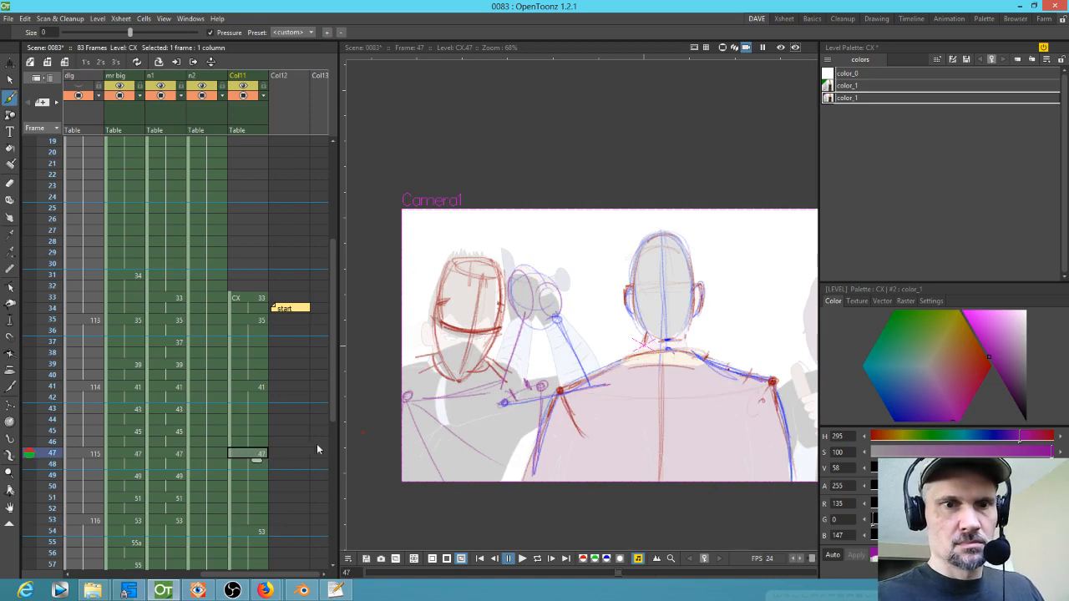
Step: Switch to the green colour style and sketch the sword arm line and hand circle at frame 47
{"action": "left_click", "coordinate": [846, 86]}
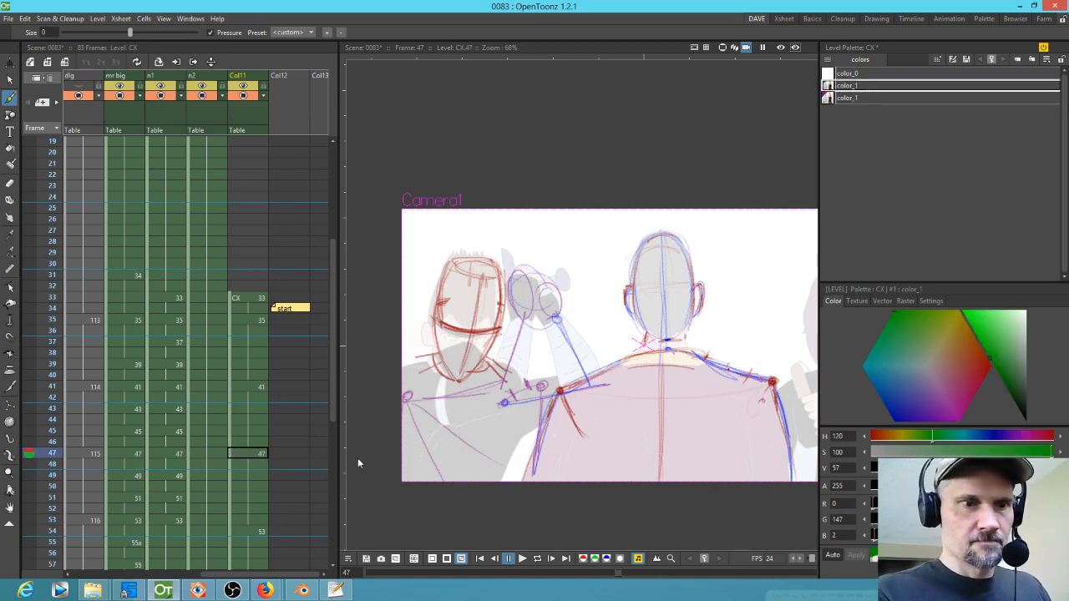
{"action": "left_click_drag", "start_coordinate": [555, 316], "coordinate": [587, 381]}
{"action": "mouse_move", "coordinate": [547, 287]}
{"action": "left_mouse_down"}
{"action": "mouse_move", "coordinate": [557, 307]}
{"action": "mouse_move", "coordinate": [547, 289]}
{"action": "left_mouse_up"}
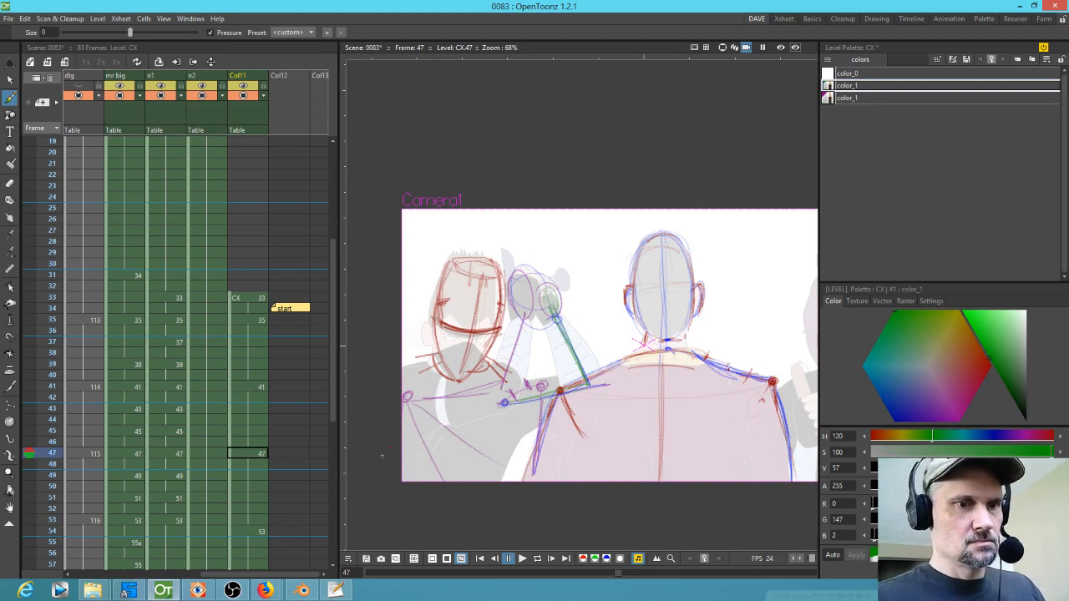
Step: Sketch green arm, sword and body construction lines for the ninja at frame 53
{"action": "left_click", "coordinate": [257, 522]}
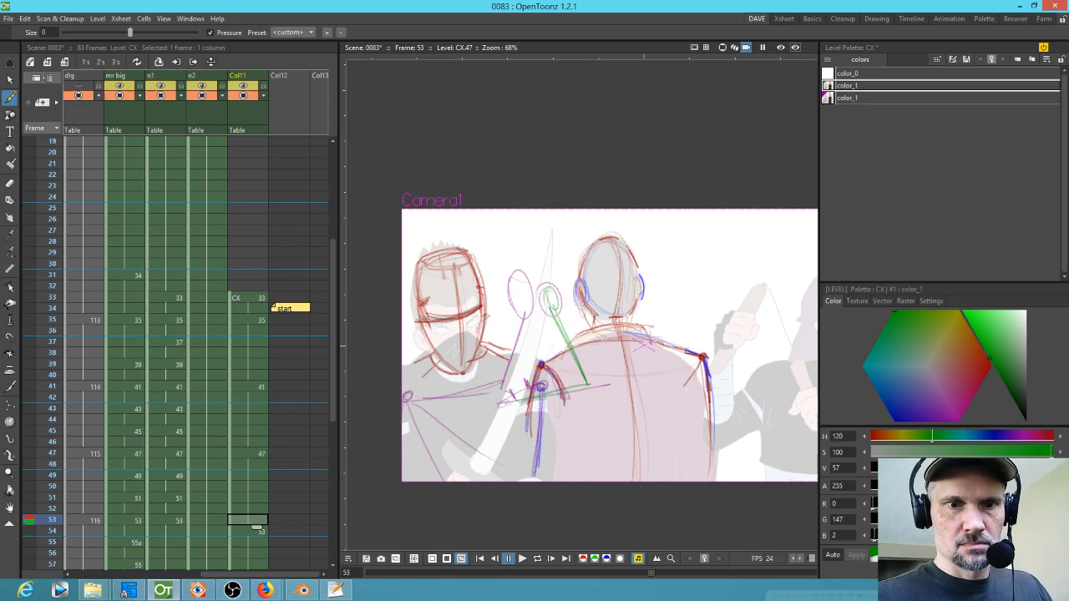
{"action": "left_click_drag", "start_coordinate": [538, 457], "coordinate": [537, 479]}
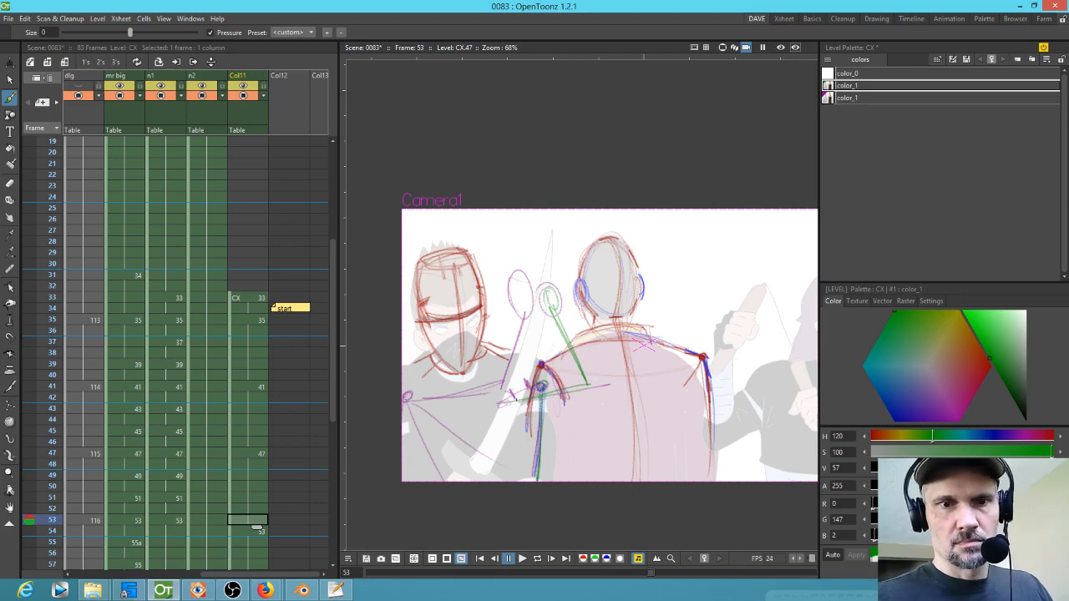
{"action": "left_click_drag", "start_coordinate": [565, 397], "coordinate": [628, 425]}
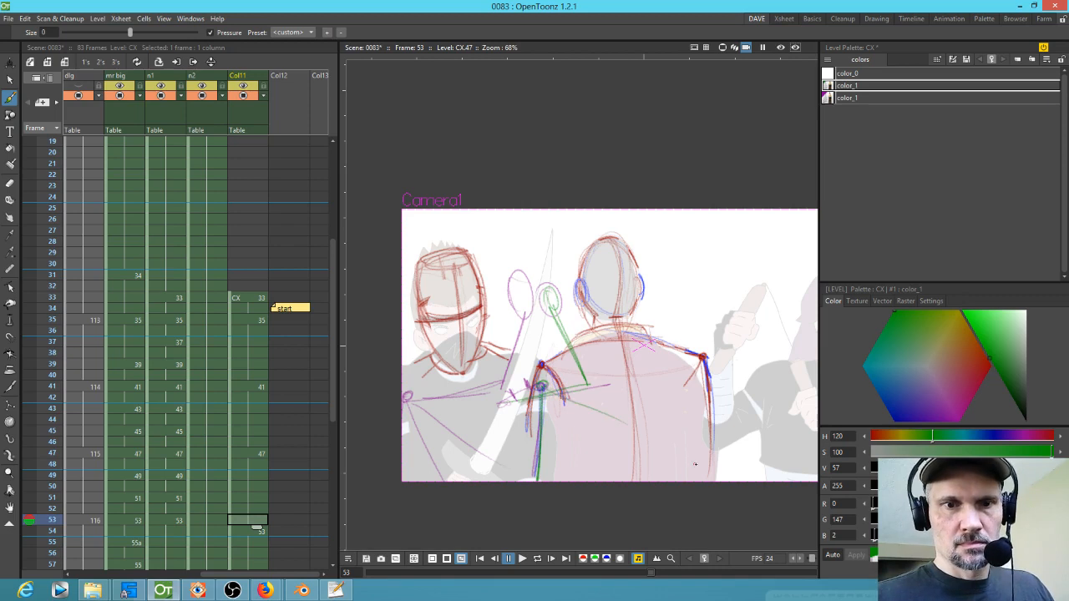
{"action": "left_click_drag", "start_coordinate": [557, 405], "coordinate": [589, 481]}
{"action": "mouse_move", "coordinate": [542, 393]}
{"action": "left_mouse_down"}
{"action": "mouse_move", "coordinate": [585, 473]}
{"action": "mouse_move", "coordinate": [627, 439]}
{"action": "mouse_move", "coordinate": [654, 327]}
{"action": "left_mouse_up"}
{"action": "left_click_drag", "start_coordinate": [625, 428], "coordinate": [651, 349]}
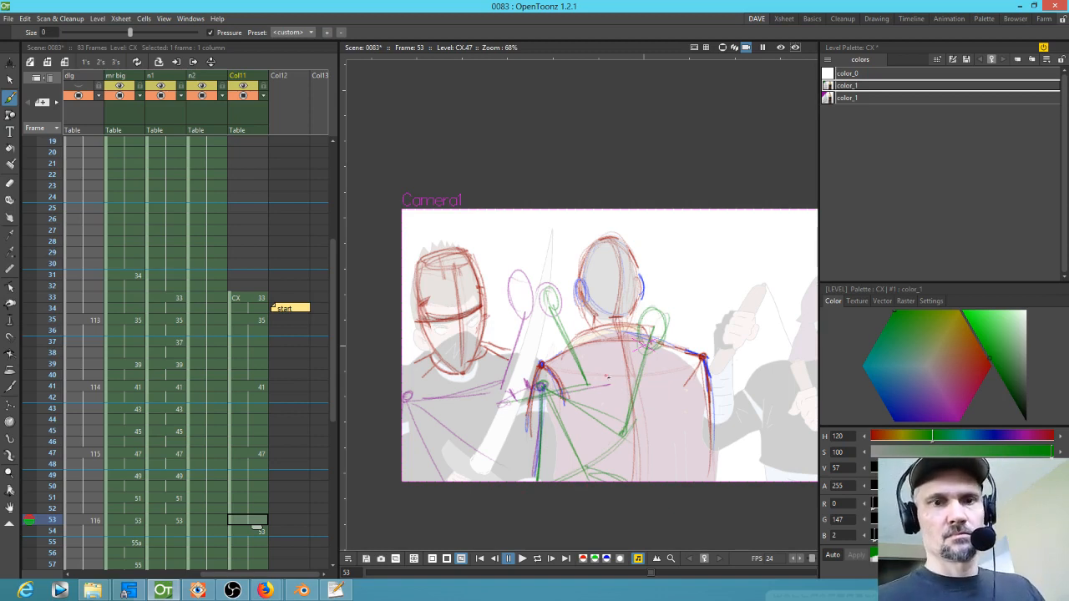
Step: Switch back to the purple colour style and draw lower-left arm lines at frame 53
{"action": "left_click", "coordinate": [852, 98]}
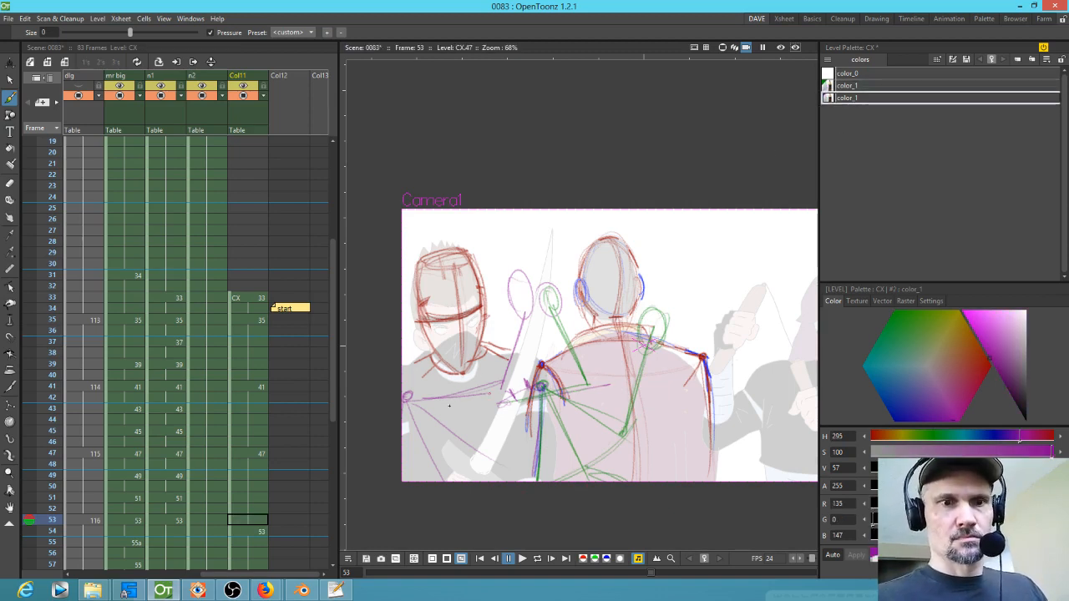
{"action": "left_click_drag", "start_coordinate": [406, 399], "coordinate": [443, 480]}
{"action": "left_click_drag", "start_coordinate": [409, 401], "coordinate": [482, 461]}
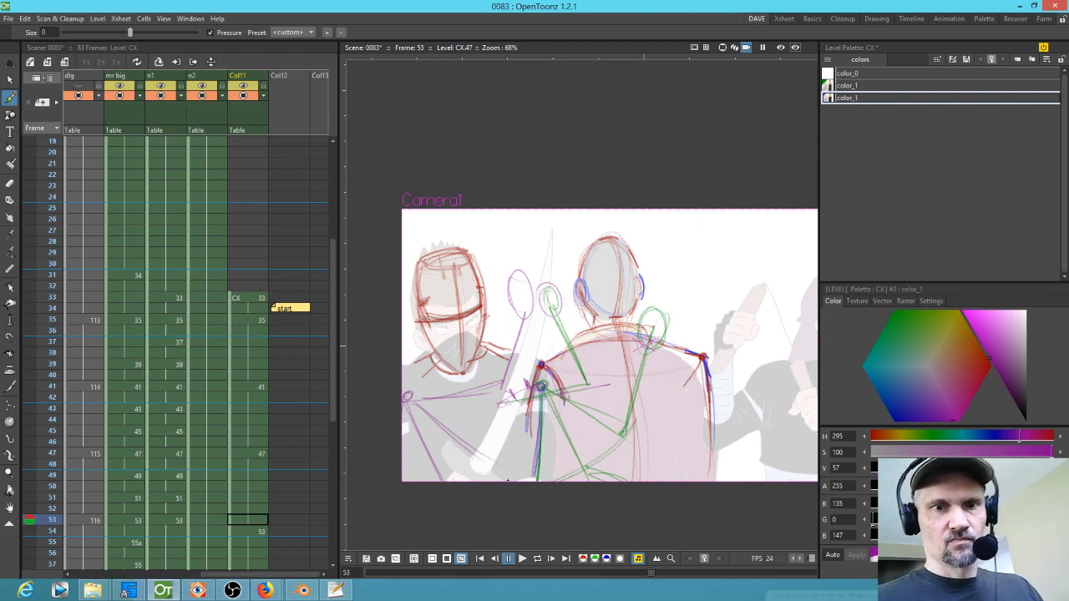
Step: Delete the empty CX cell at frame 53 so the following drawing moves up
{"action": "left_click", "coordinate": [252, 522]}
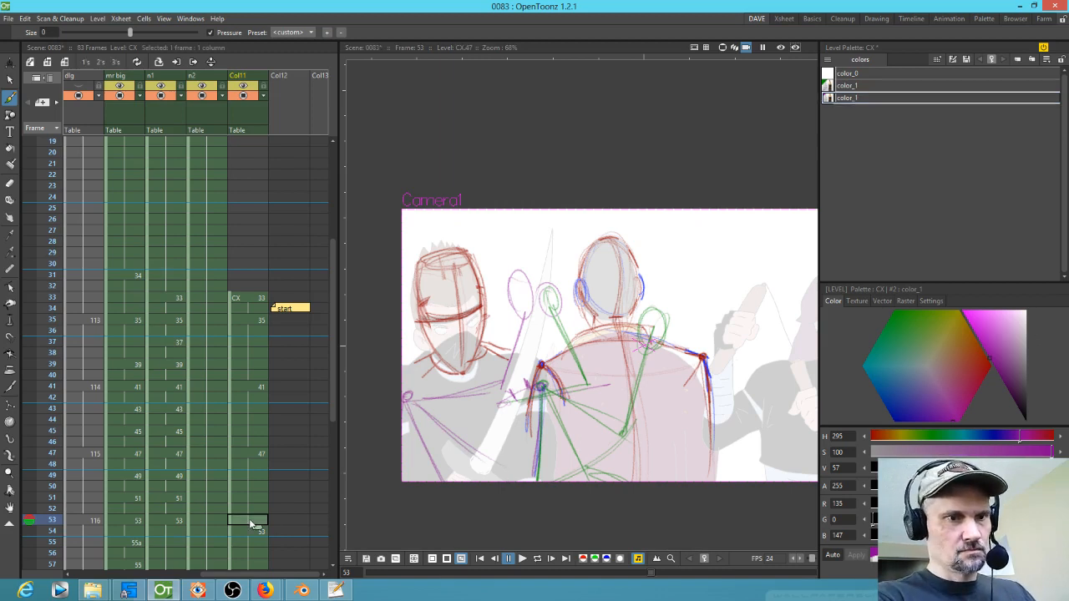
{"action": "key", "text": "Delete"}
{"action": "left_click_drag", "start_coordinate": [233, 534], "coordinate": [232, 524]}
{"action": "left_click", "coordinate": [243, 524]}
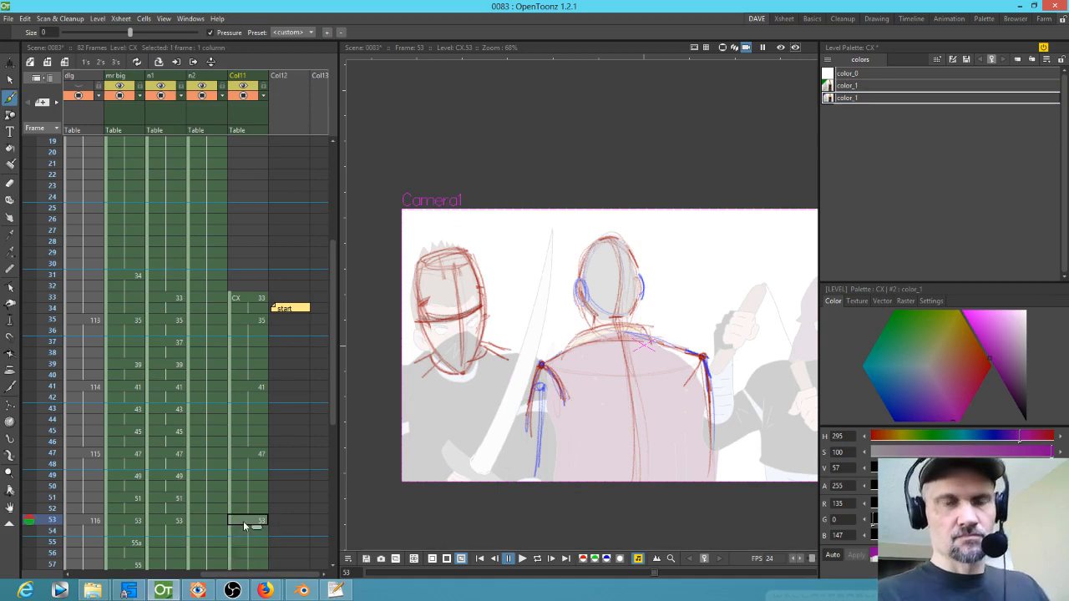
Step: Scroll the xsheet and examine frames 37 and 35 of the n1 ninja column
{"action": "mouse_move", "coordinate": [267, 348]}
{"action": "left_mouse_down"}
{"action": "mouse_move", "coordinate": [268, 310]}
{"action": "mouse_move", "coordinate": [267, 372]}
{"action": "mouse_move", "coordinate": [262, 356]}
{"action": "left_mouse_up"}
{"action": "left_click", "coordinate": [254, 352]}
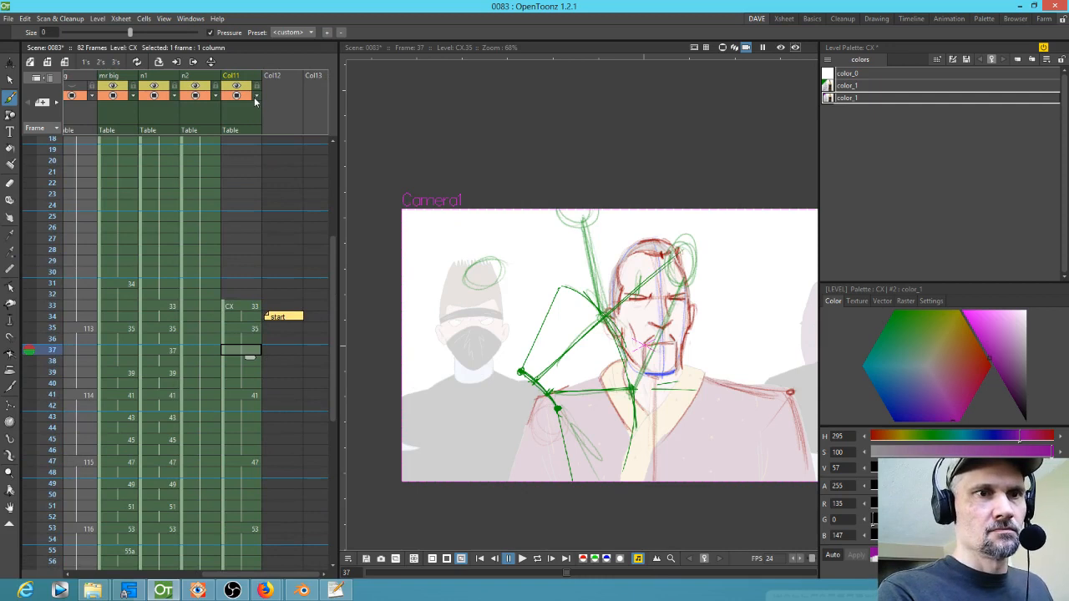
{"action": "left_click_drag", "start_coordinate": [224, 337], "coordinate": [266, 340]}
{"action": "left_click", "coordinate": [208, 358]}
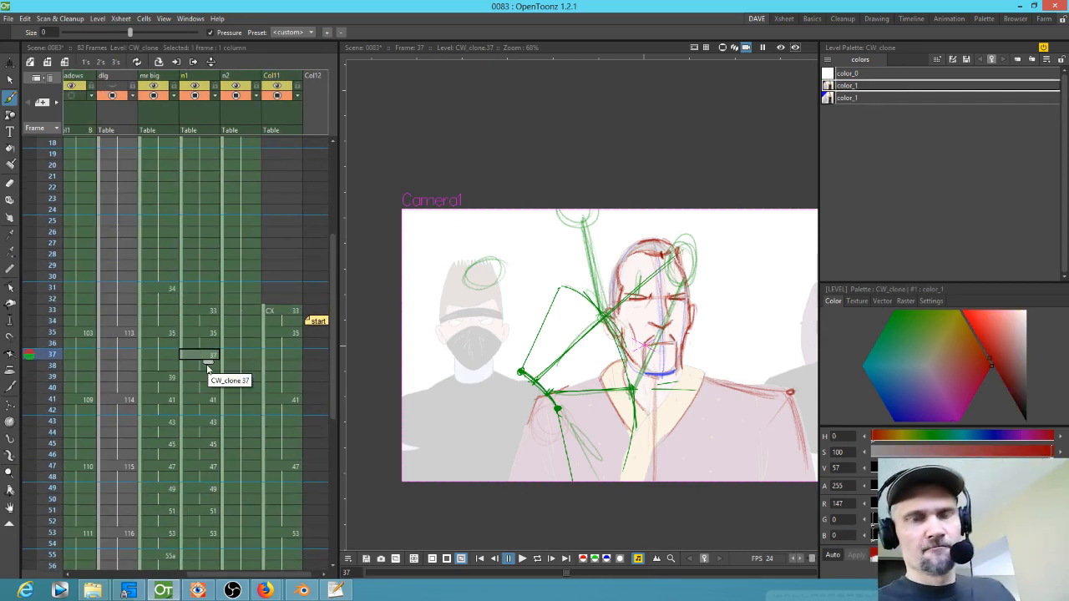
{"action": "left_click", "coordinate": [214, 334]}
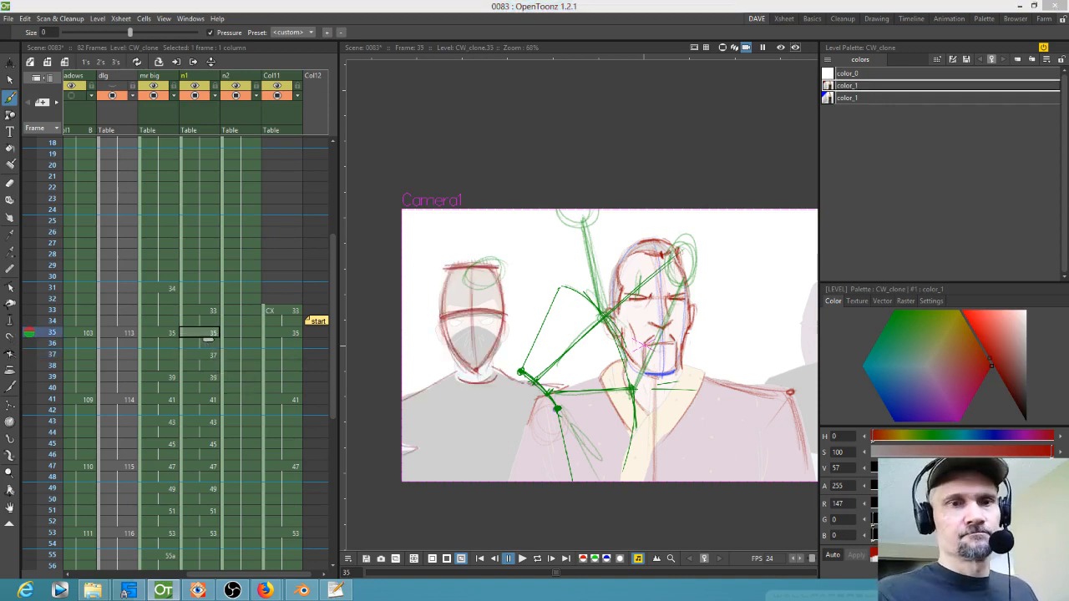
Step: Select the n1 cells at frames 33 and 35 and flip between frames 33, 35 and 41 to compare the ninja drawings
{"action": "left_click", "coordinate": [214, 313]}
{"action": "left_click", "coordinate": [212, 334]}
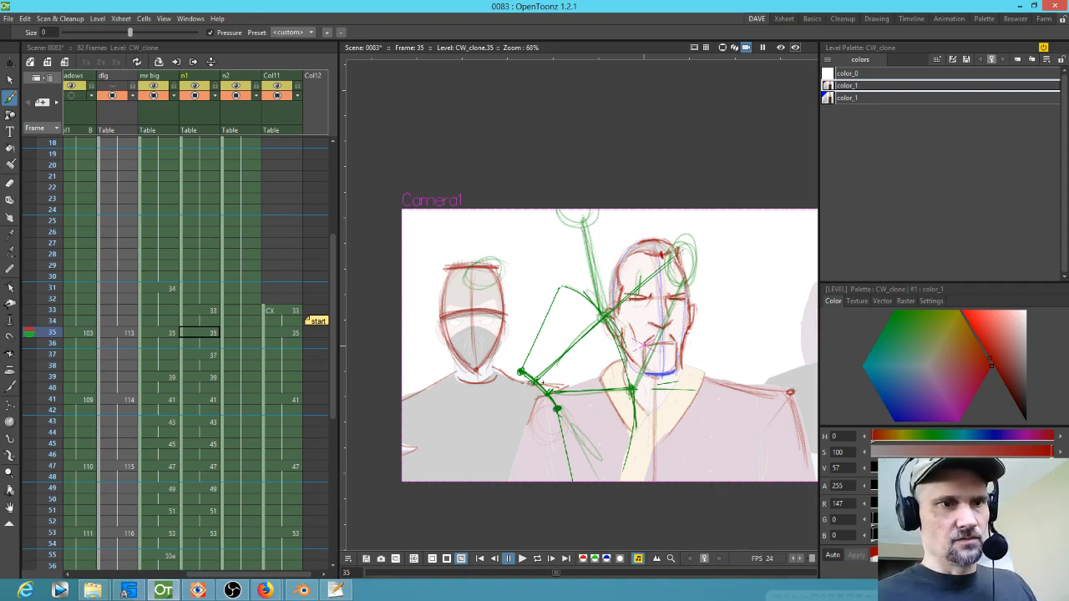
{"action": "key", "text": "period"}
{"action": "key", "text": "period"}
{"action": "key", "text": "period"}
{"action": "key", "text": "comma"}
{"action": "key", "text": "comma"}
{"action": "key", "text": "period"}
{"action": "key", "text": "period"}
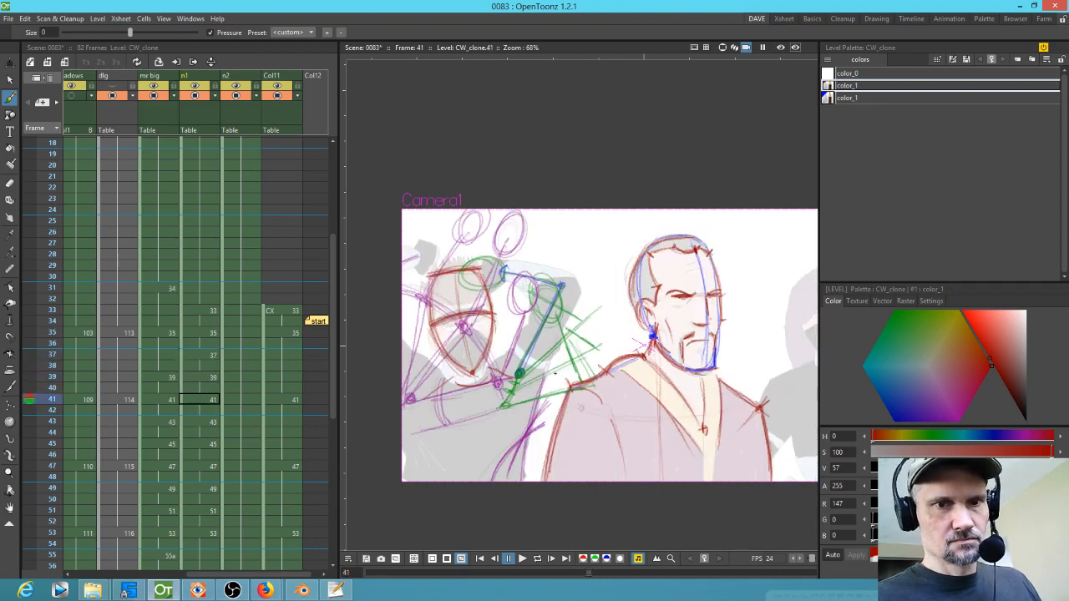
{"action": "key", "text": "comma"}
{"action": "key", "text": "comma"}
{"action": "key", "text": "comma"}
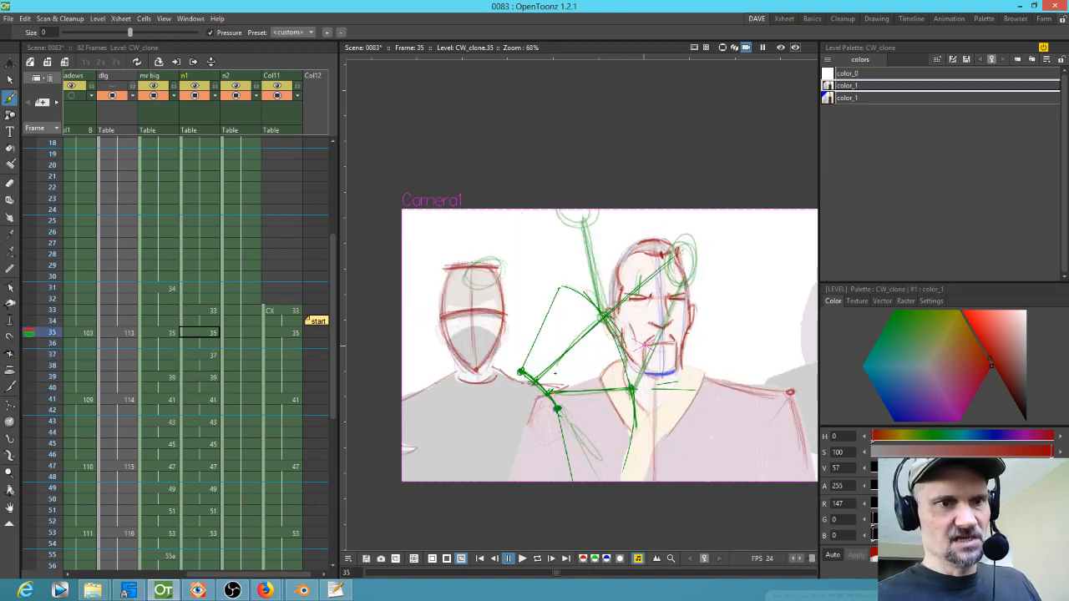
{"action": "key", "text": "comma"}
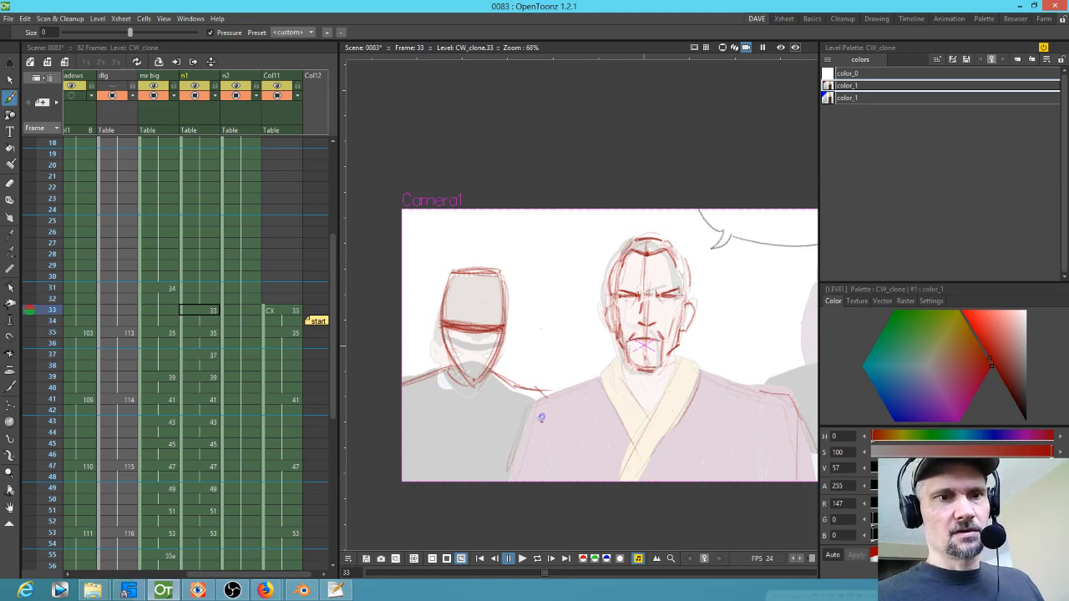
Step: Step back and forth between frames 33 and 35 to compare Mr Big's and the ninja's poses
{"action": "key", "text": "period"}
{"action": "key", "text": "comma"}
{"action": "key", "text": "period"}
{"action": "key", "text": "period"}
{"action": "key", "text": "period"}
{"action": "key", "text": "period"}
{"action": "key", "text": "period"}
{"action": "key", "text": "period"}
{"action": "key", "text": "period"}
{"action": "key", "text": "comma"}
{"action": "key", "text": "comma"}
{"action": "key", "text": "comma"}
{"action": "key", "text": "comma"}
{"action": "key", "text": "comma"}
{"action": "key", "text": "comma"}
{"action": "key", "text": "comma"}
{"action": "key", "text": "comma"}
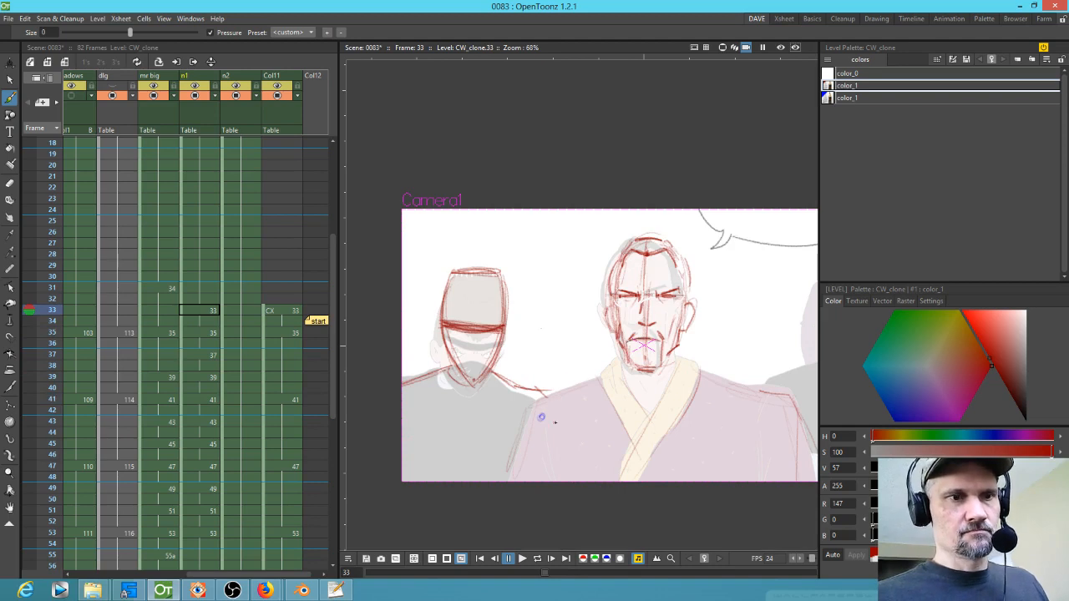
{"action": "key", "text": "period"}
{"action": "key", "text": "period"}
{"action": "key", "text": "comma"}
{"action": "key", "text": "period"}
{"action": "key", "text": "comma"}
{"action": "key", "text": "period"}
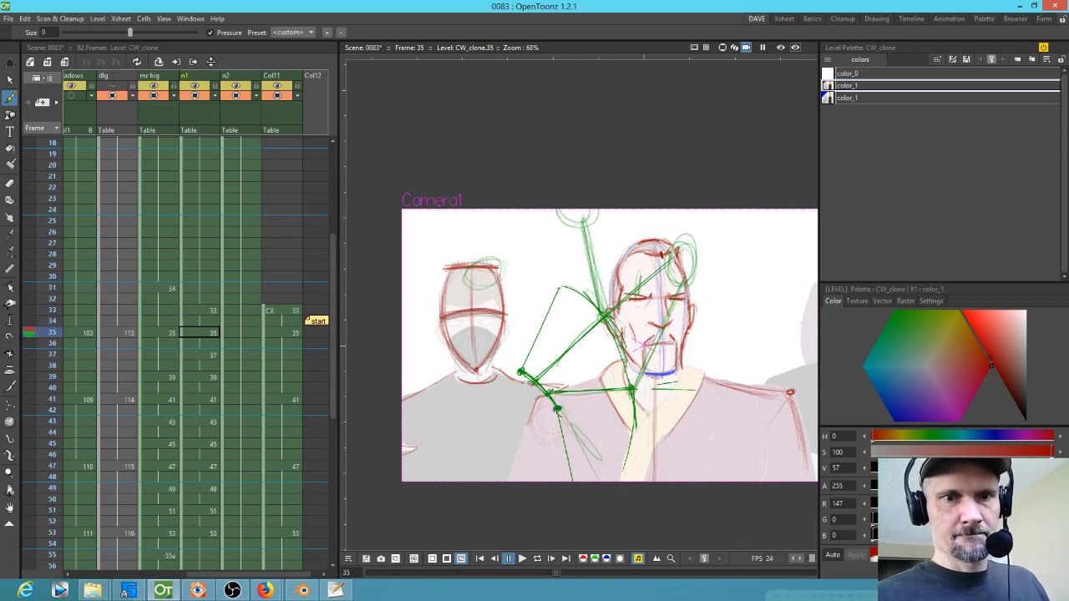
{"action": "key", "text": "period"}
{"action": "key", "text": "period"}
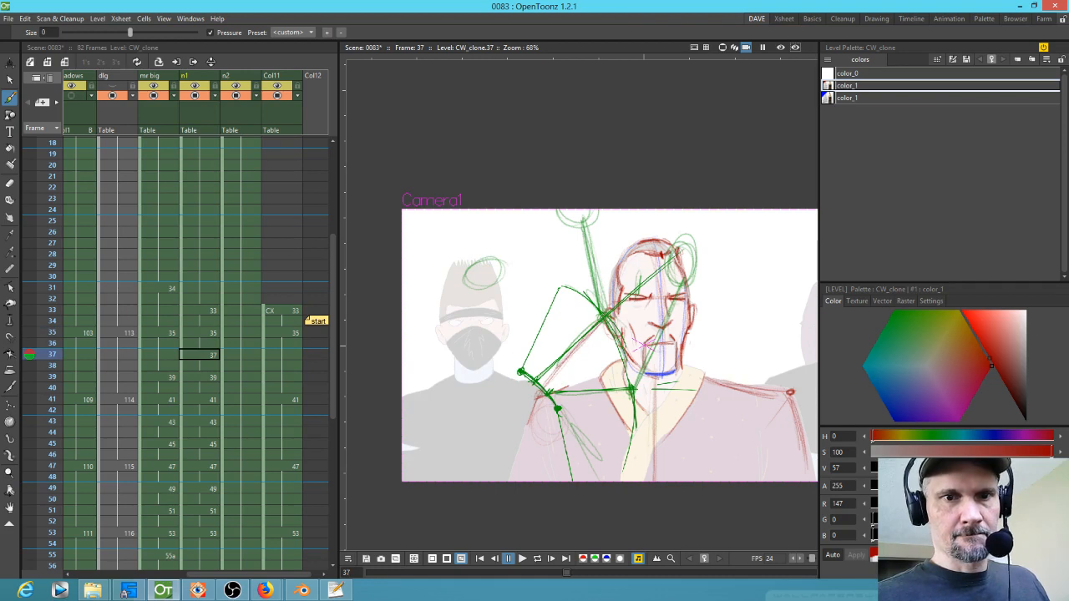
Step: Step forward through frames 37, 39 and 41, then back to frame 37, to review the in-between progression
{"action": "key", "text": "period"}
{"action": "key", "text": "period"}
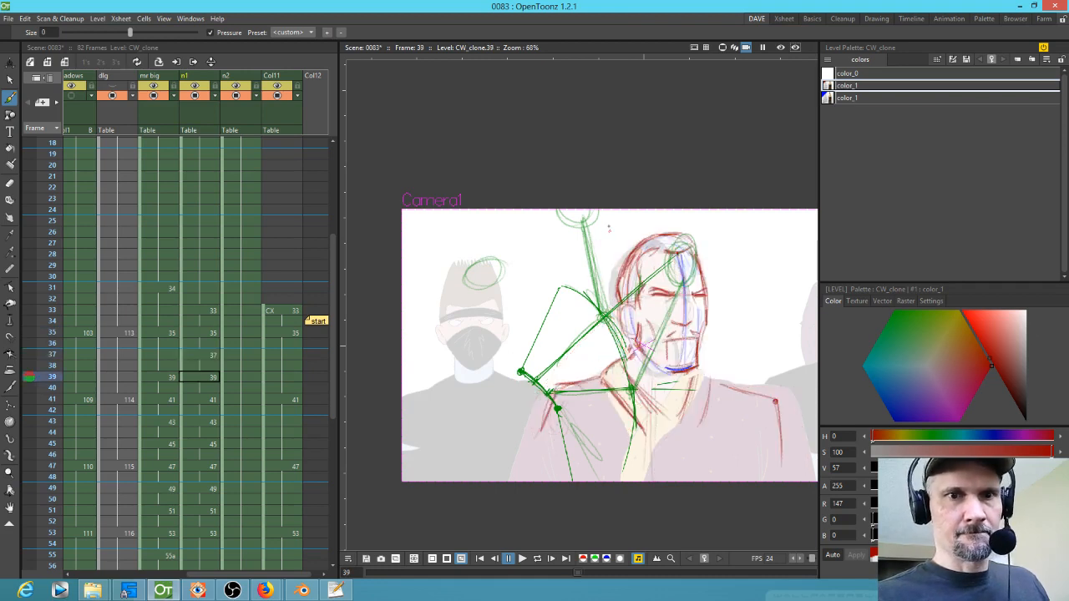
{"action": "key", "text": "period"}
{"action": "key", "text": "period"}
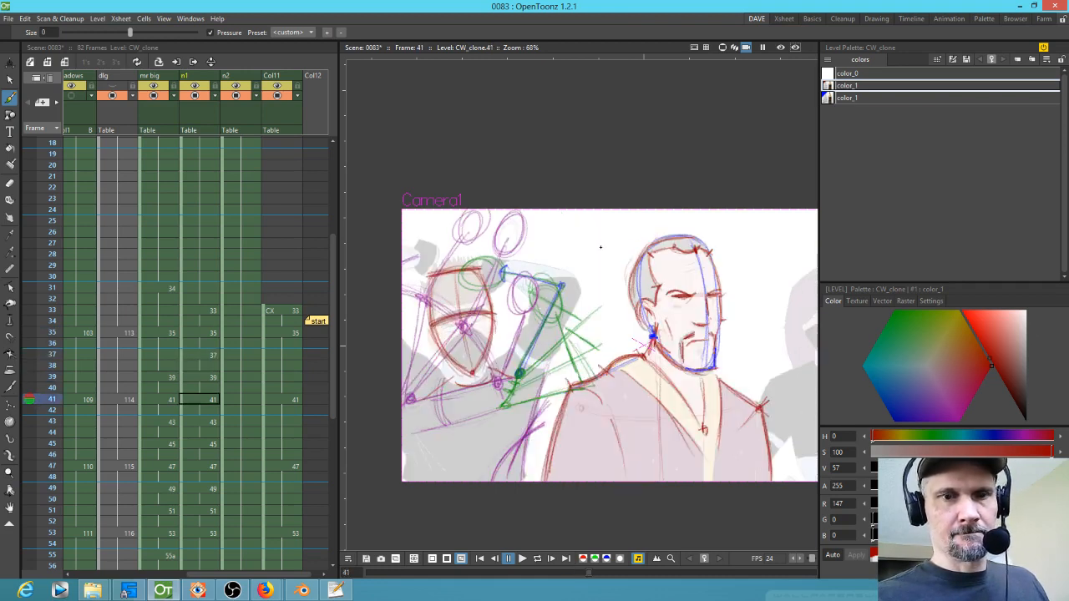
{"action": "key", "text": "comma"}
{"action": "key", "text": "comma"}
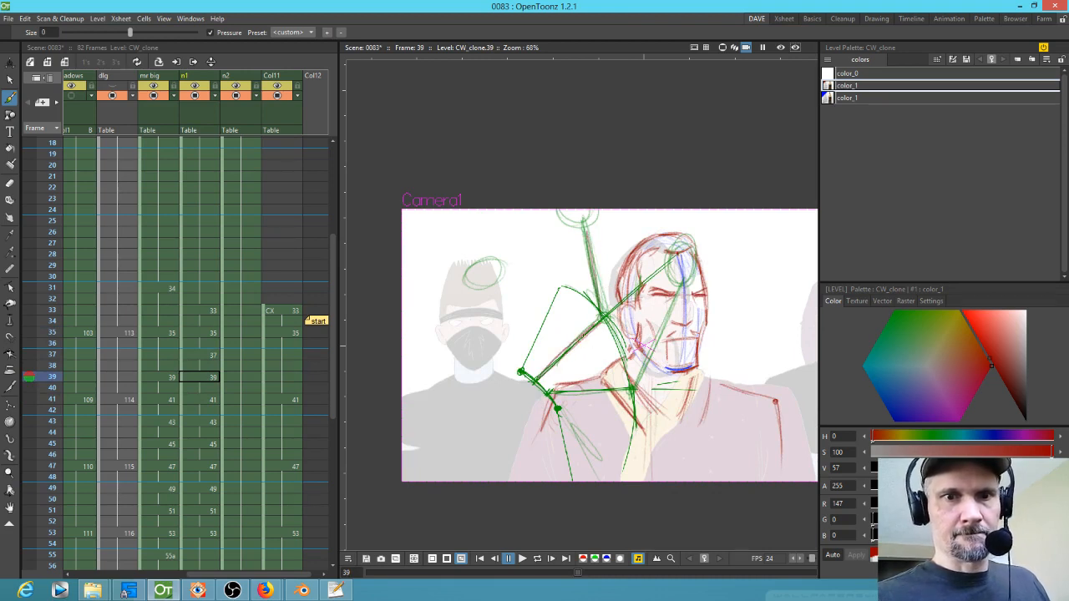
{"action": "key", "text": "comma"}
{"action": "key", "text": "comma"}
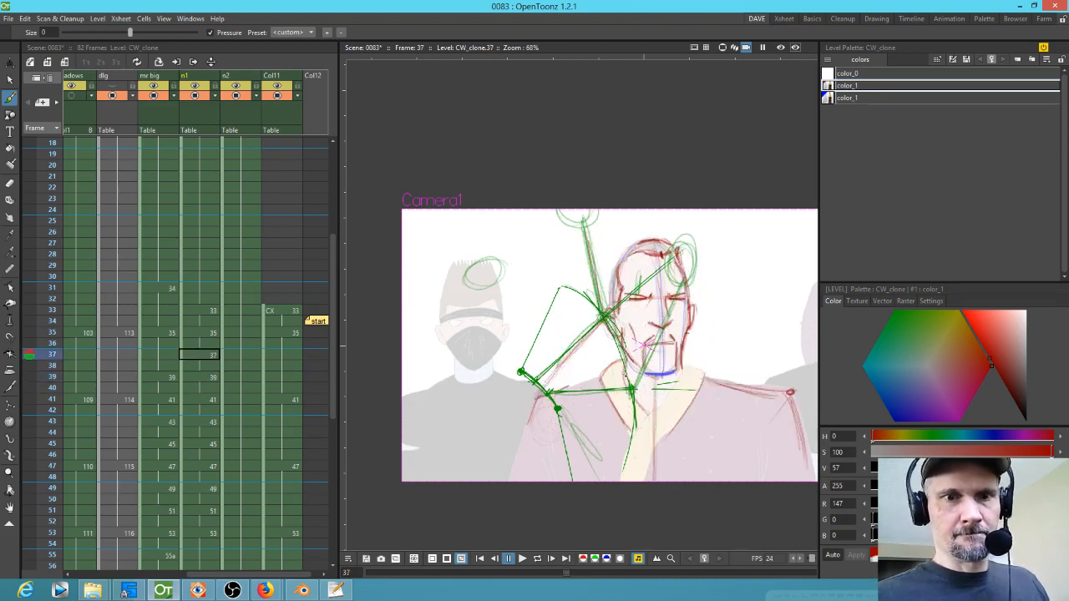
{"action": "key", "text": "a"}
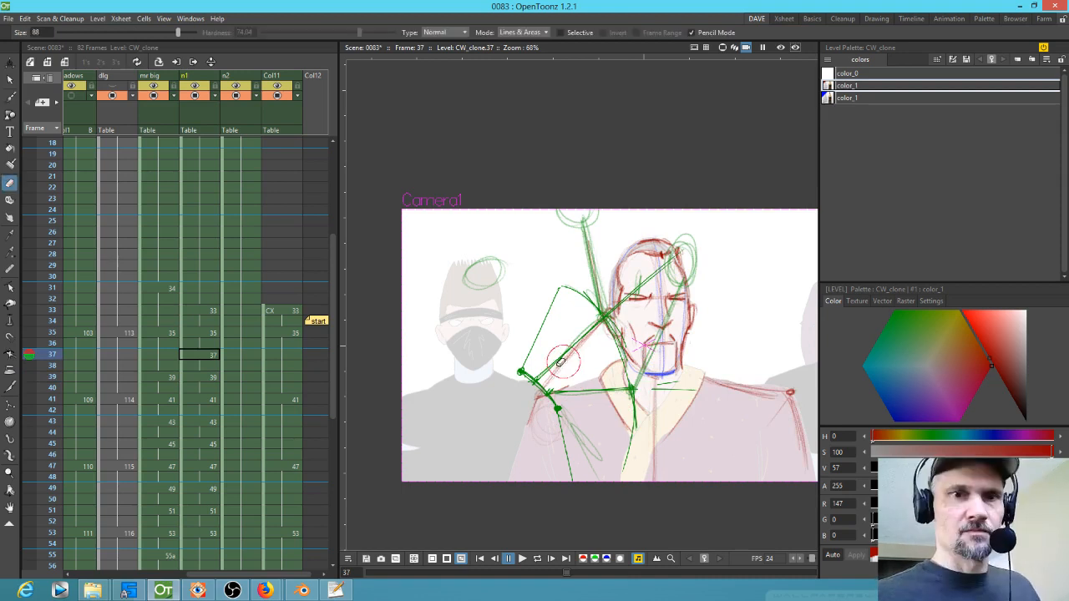
{"action": "key", "text": "b"}
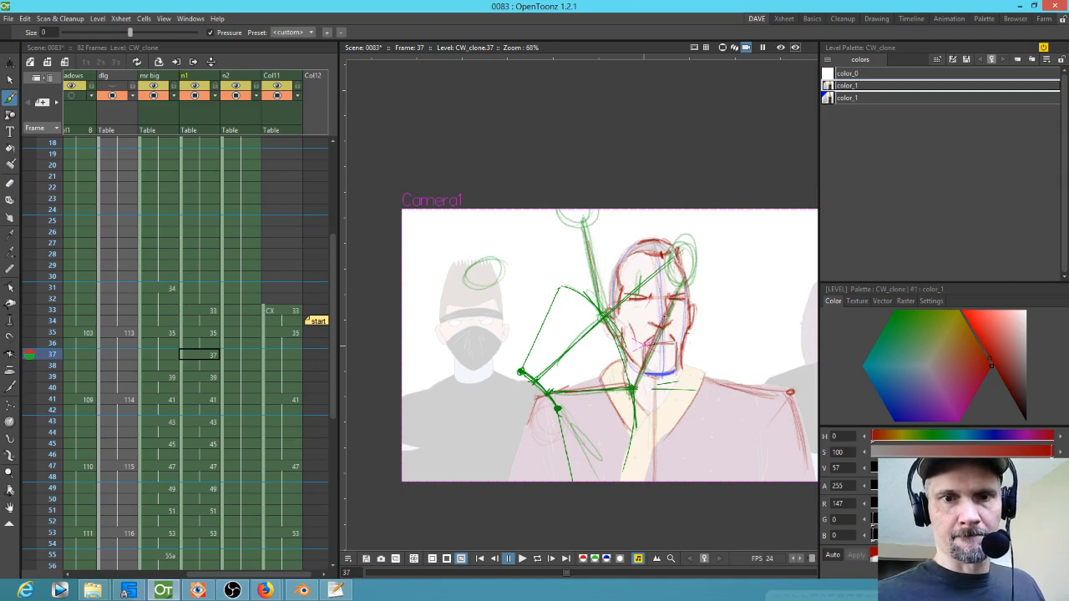
Step: Select the n1 cells at frames 39, 41 and 43 in turn, then step ahead to frames 49 and 47
{"action": "left_click", "coordinate": [209, 376]}
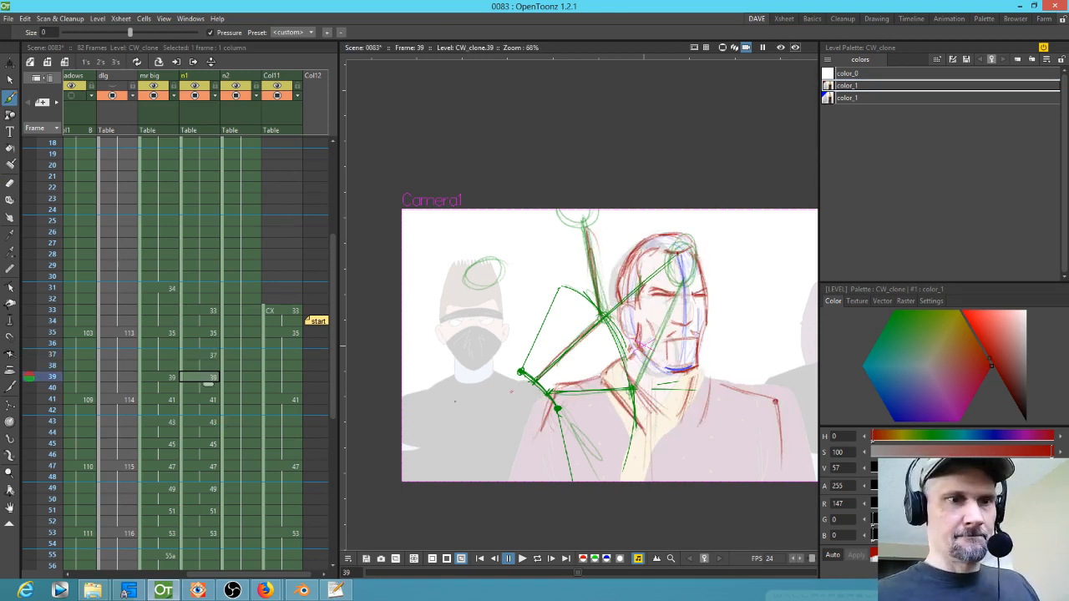
{"action": "left_click", "coordinate": [209, 399]}
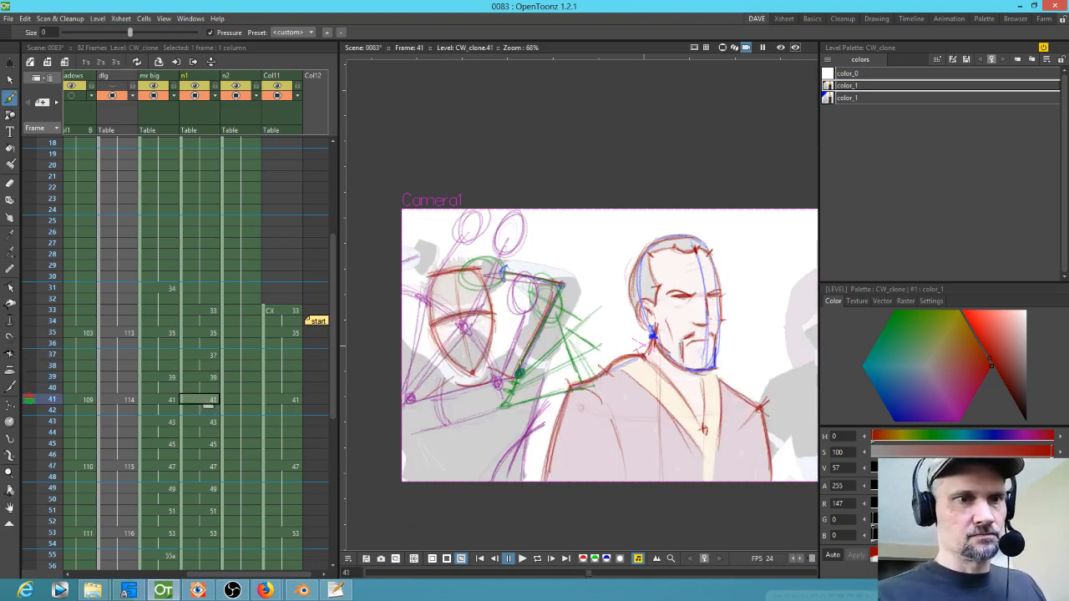
{"action": "left_click", "coordinate": [215, 422]}
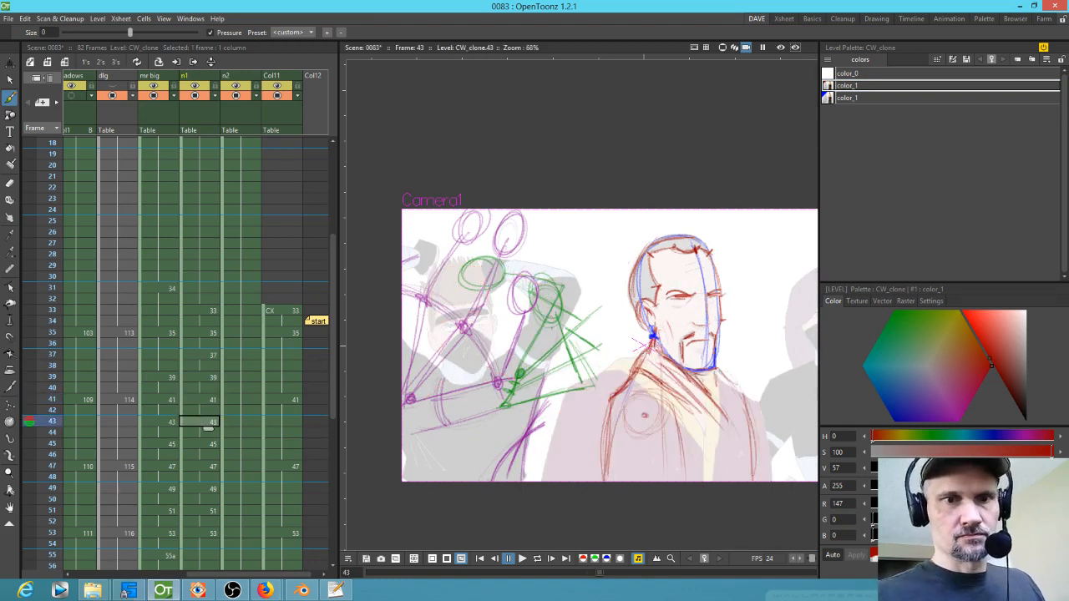
{"action": "key", "text": "period"}
{"action": "key", "text": "period"}
{"action": "key", "text": "period"}
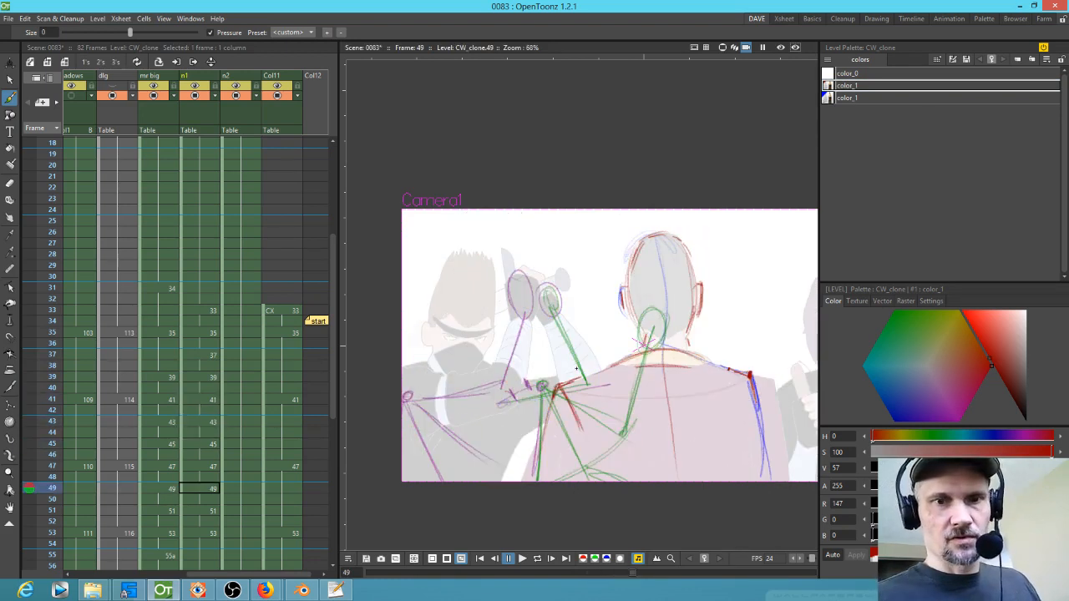
{"action": "key", "text": "comma"}
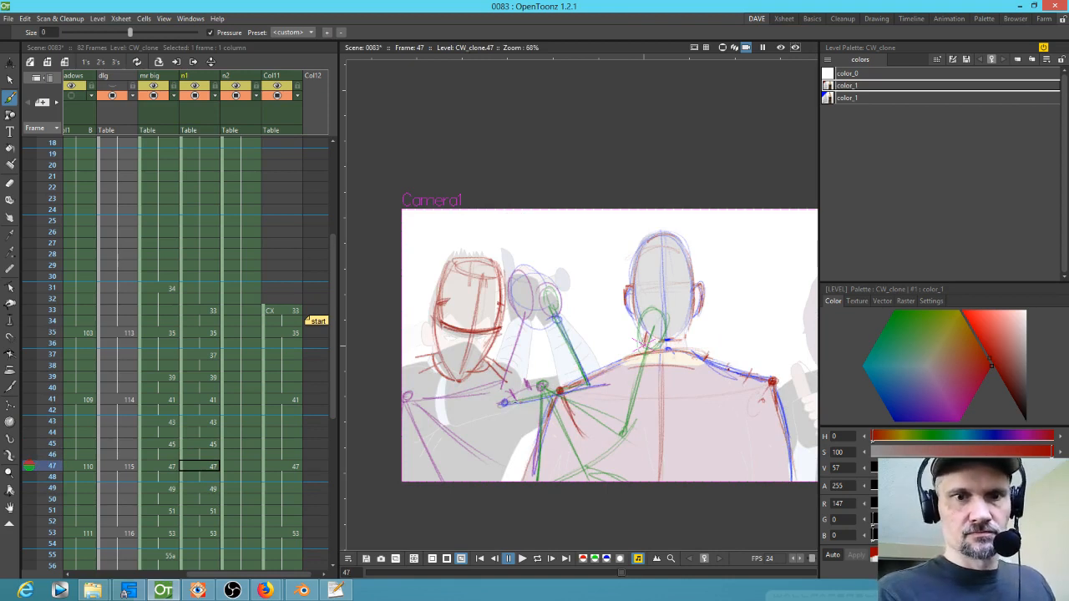
Step: Trace the ninja's arm arc at frame 47 and flip between frames 41 and 47 to check the motion
{"action": "left_click_drag", "start_coordinate": [507, 402], "coordinate": [588, 385]}
{"action": "left_click_drag", "start_coordinate": [546, 294], "coordinate": [580, 382]}
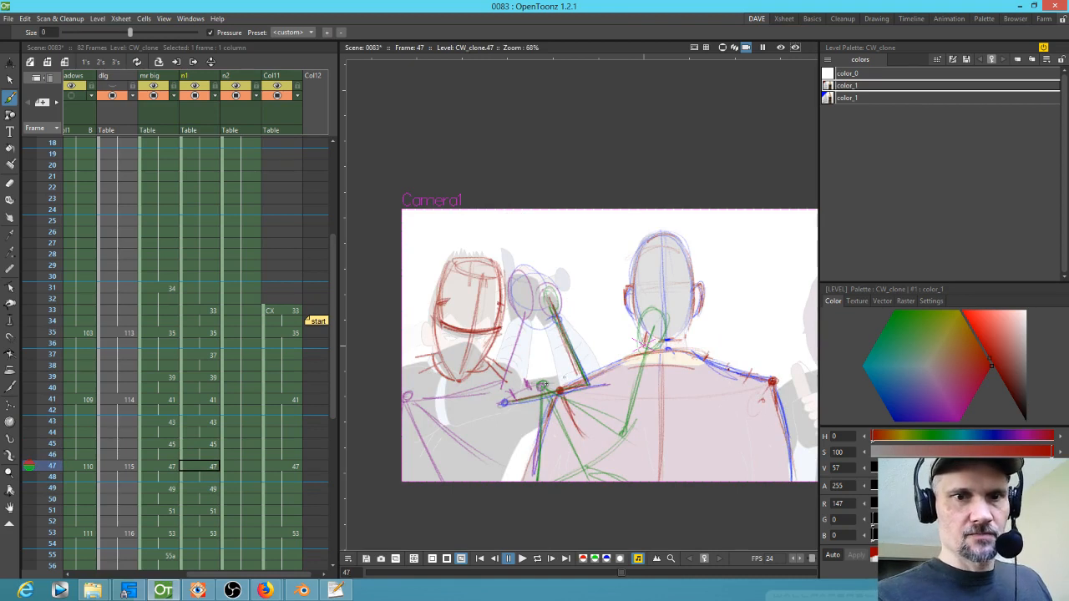
{"action": "key", "text": "comma"}
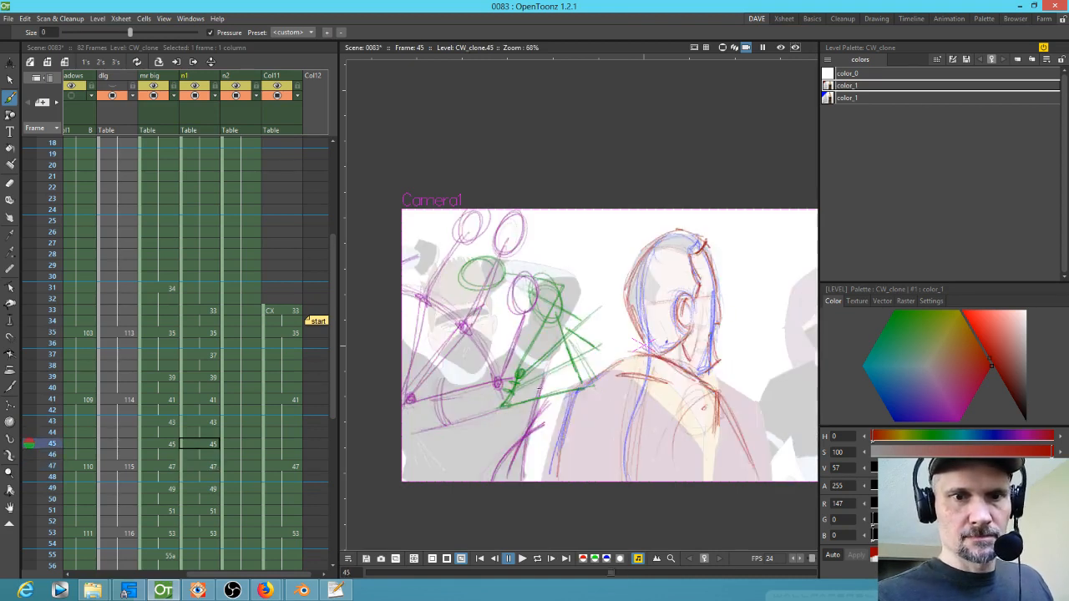
{"action": "key", "text": "comma"}
{"action": "key", "text": "comma"}
{"action": "key", "text": "comma"}
{"action": "key", "text": "comma"}
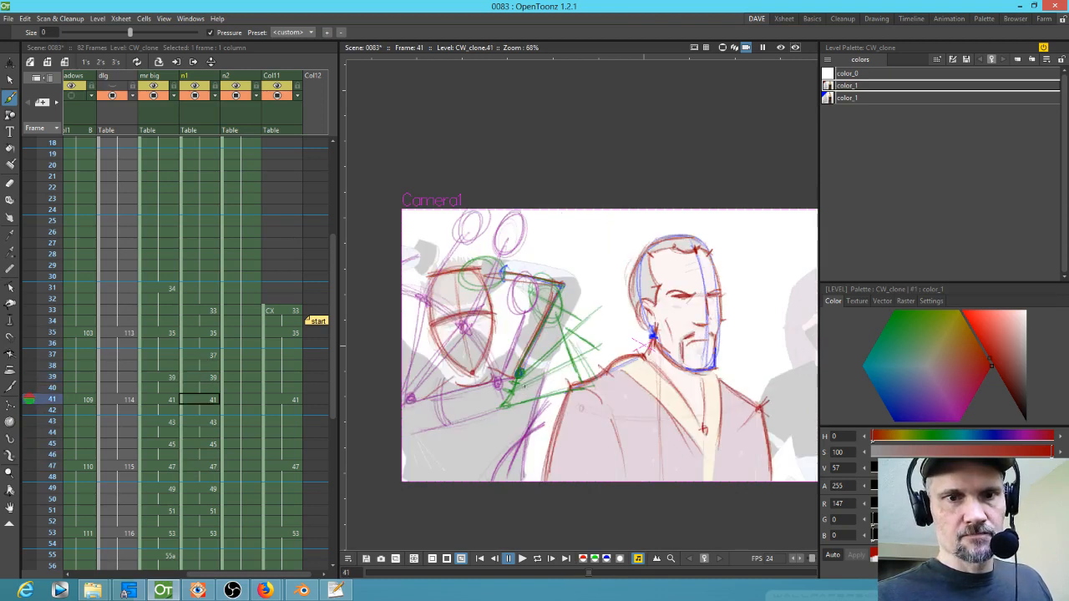
{"action": "key", "text": "period"}
{"action": "key", "text": "period"}
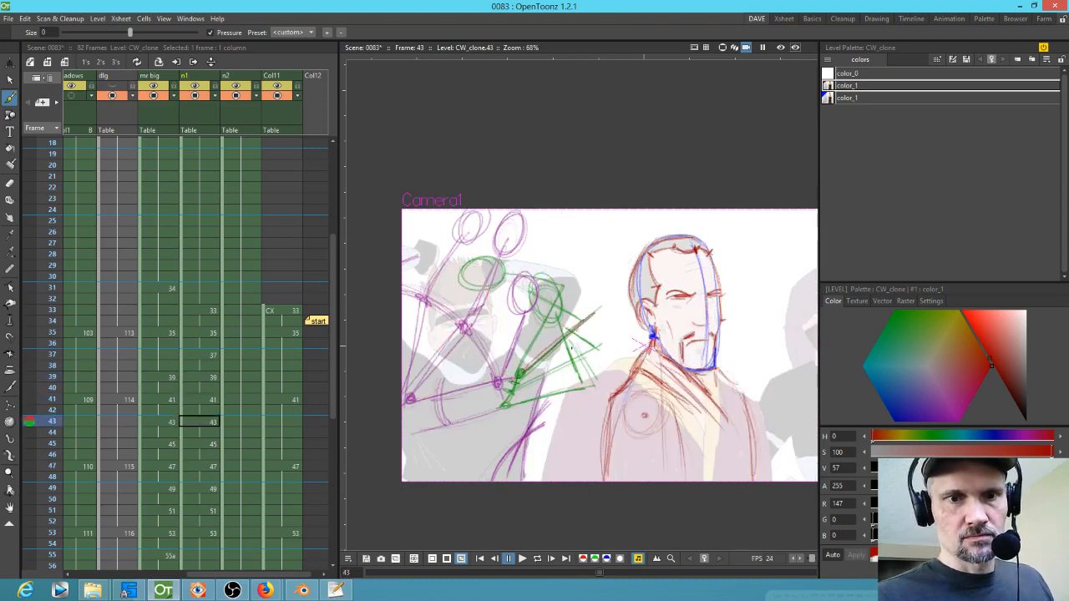
{"action": "key", "text": "period"}
{"action": "key", "text": "period"}
{"action": "key", "text": "period"}
{"action": "key", "text": "period"}
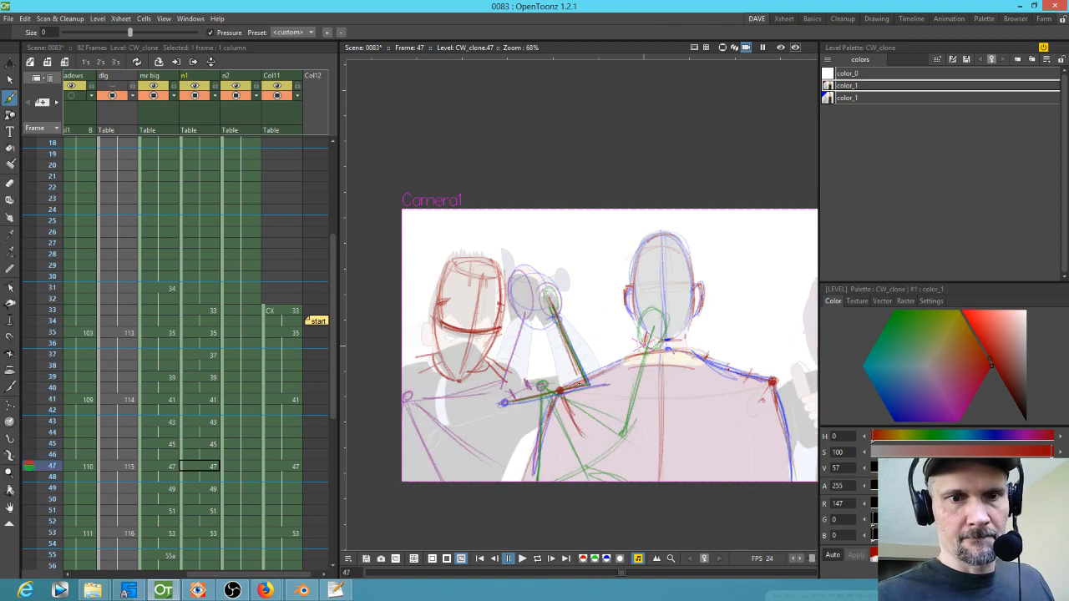
{"action": "key", "text": "comma"}
{"action": "key", "text": "comma"}
{"action": "key", "text": "comma"}
{"action": "key", "text": "comma"}
{"action": "key", "text": "comma"}
{"action": "key", "text": "comma"}
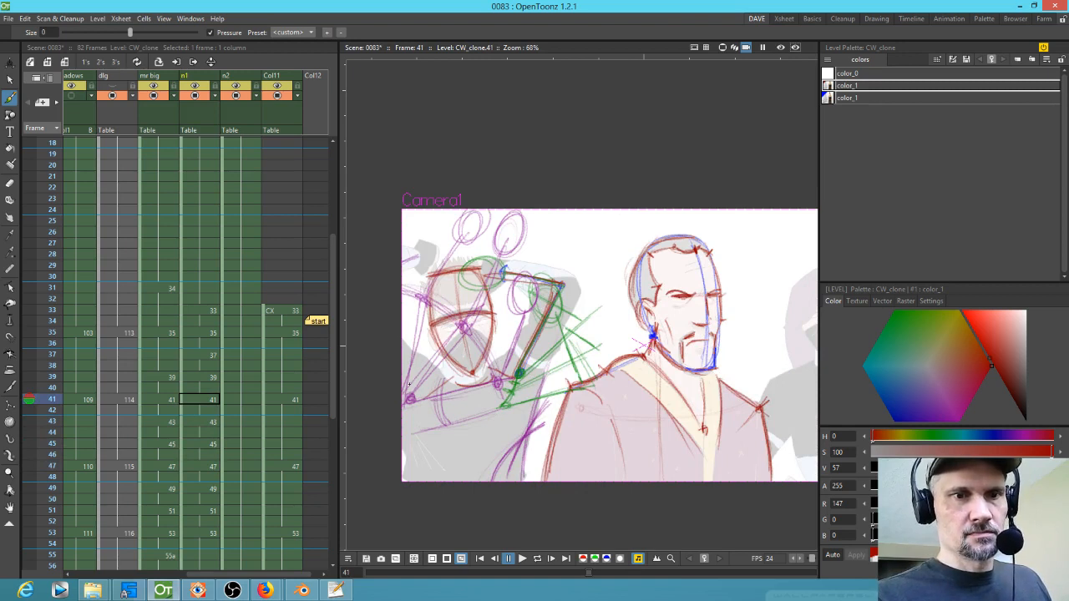
{"action": "key", "text": "period"}
{"action": "key", "text": "period"}
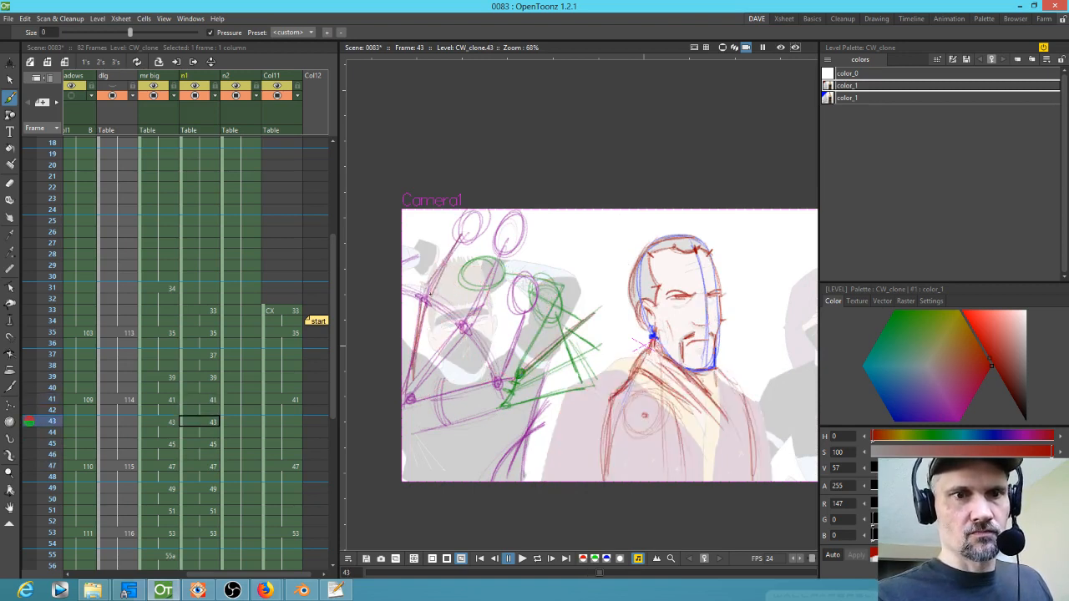
{"action": "key", "text": "period"}
{"action": "key", "text": "period"}
Step: Trace the sword arm path and step through frames 43 to 53 to examine the ninja's arcs
{"action": "mouse_move", "coordinate": [406, 395]}
{"action": "left_mouse_down"}
{"action": "mouse_move", "coordinate": [457, 342]}
{"action": "mouse_move", "coordinate": [504, 240]}
{"action": "left_mouse_up"}
{"action": "key", "text": "period"}
{"action": "key", "text": "period"}
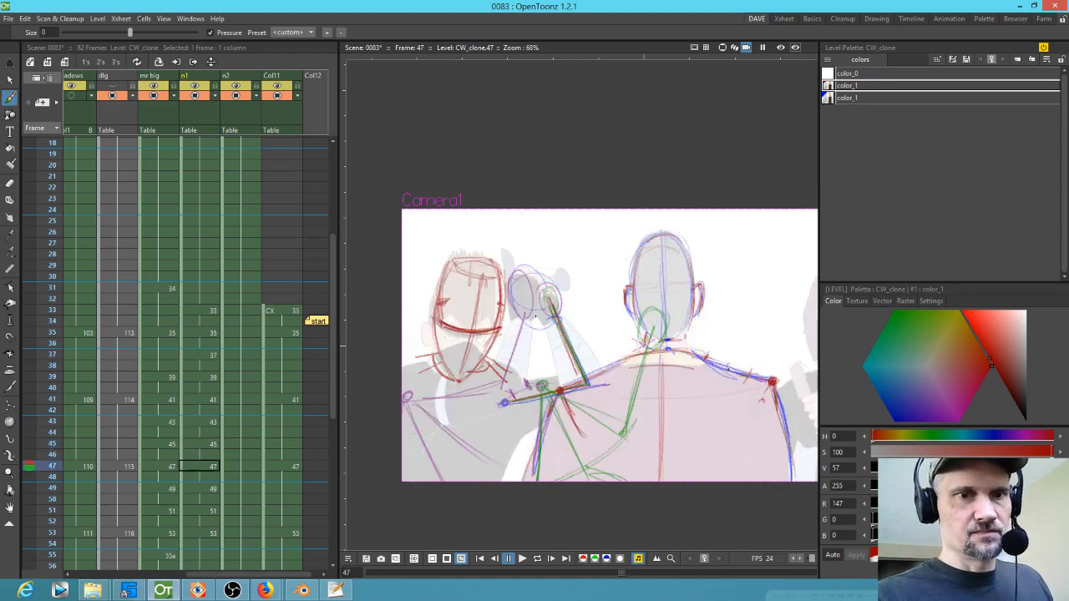
{"action": "mouse_move", "coordinate": [406, 401]}
{"action": "left_mouse_down"}
{"action": "mouse_move", "coordinate": [494, 389]}
{"action": "mouse_move", "coordinate": [526, 292]}
{"action": "left_mouse_up"}
{"action": "left_click_drag", "start_coordinate": [511, 364], "coordinate": [536, 277]}
{"action": "key", "text": "period"}
{"action": "key", "text": "period"}
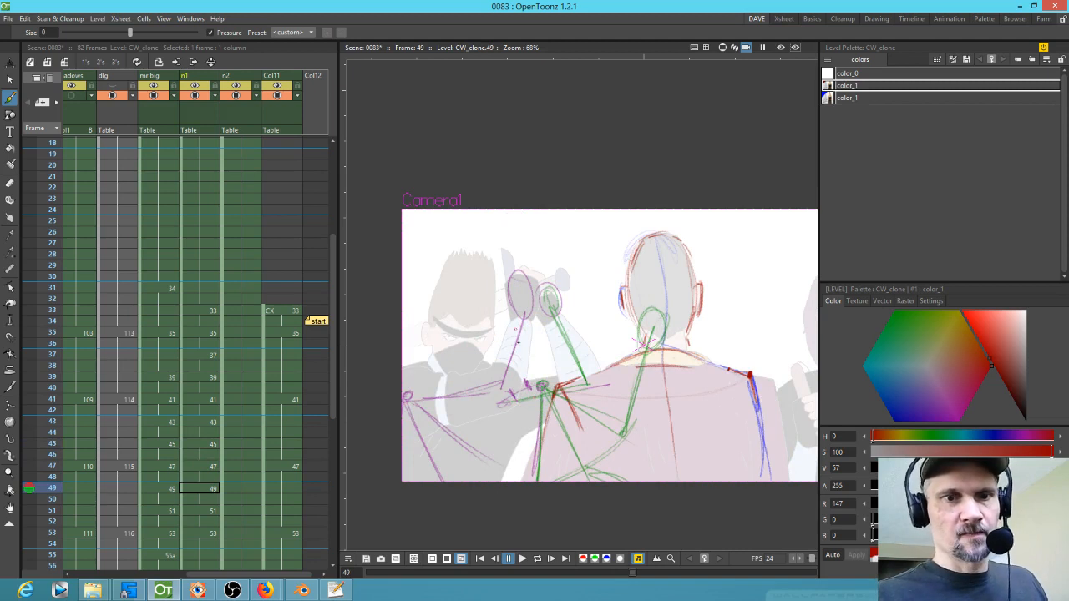
{"action": "key", "text": "comma"}
{"action": "key", "text": "comma"}
{"action": "key", "text": "period"}
{"action": "key", "text": "period"}
{"action": "key", "text": "period"}
{"action": "key", "text": "period"}
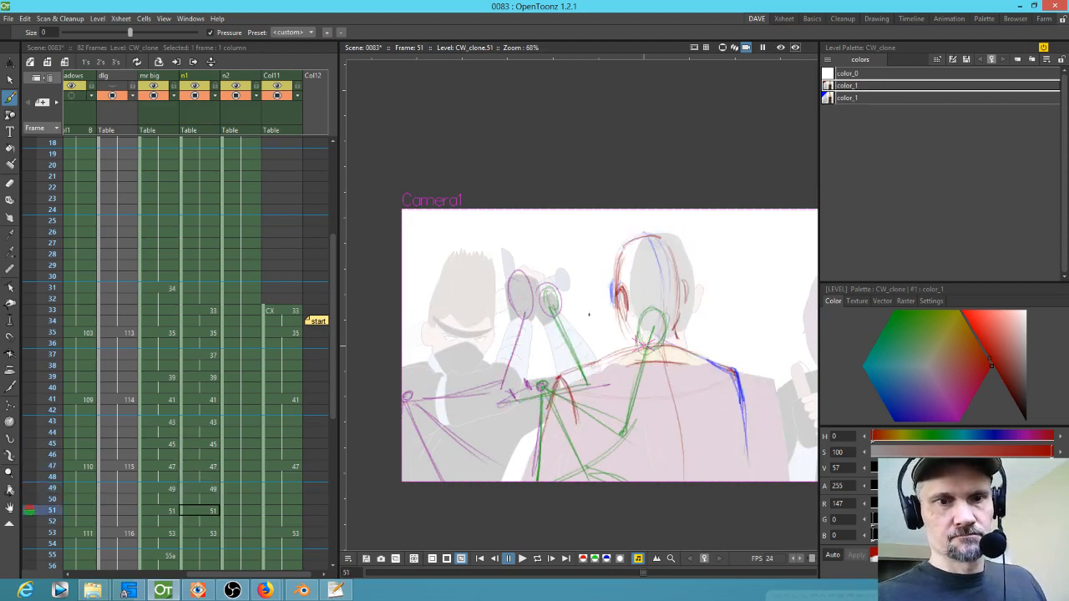
{"action": "key", "text": "period"}
{"action": "key", "text": "period"}
{"action": "key", "text": "comma"}
{"action": "key", "text": "comma"}
{"action": "key", "text": "comma"}
{"action": "key", "text": "comma"}
{"action": "key", "text": "comma"}
{"action": "key", "text": "comma"}
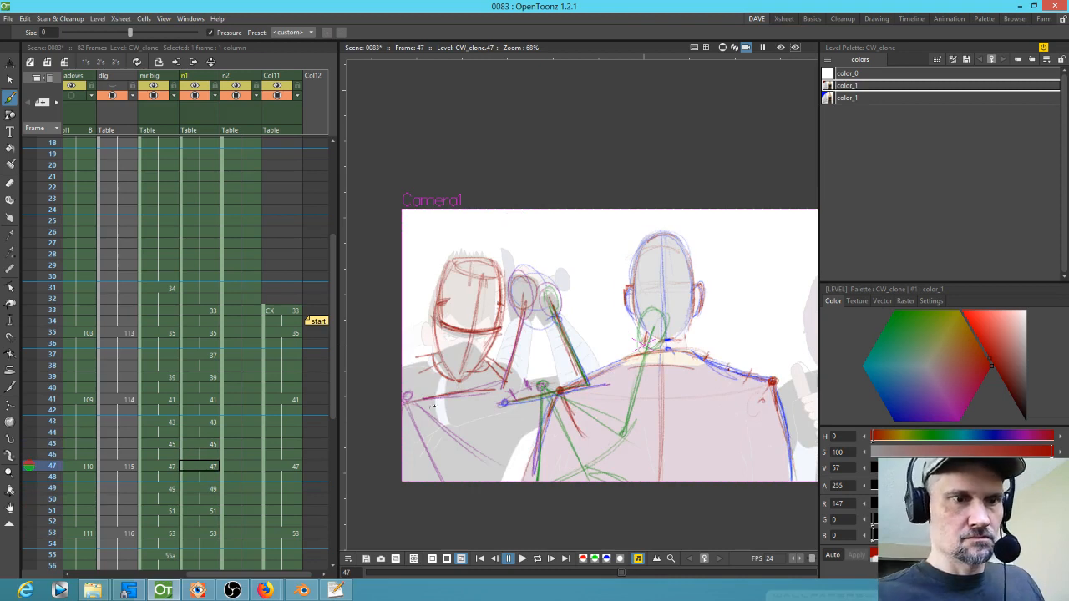
{"action": "key", "text": "period"}
{"action": "key", "text": "period"}
{"action": "key", "text": "period"}
{"action": "key", "text": "period"}
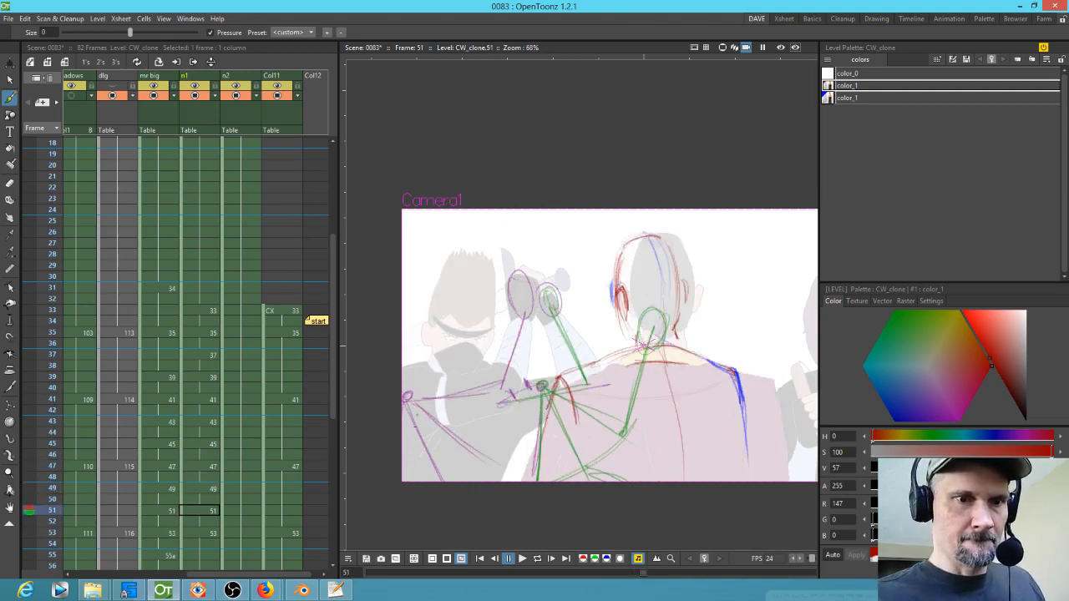
{"action": "key", "text": "period"}
{"action": "key", "text": "period"}
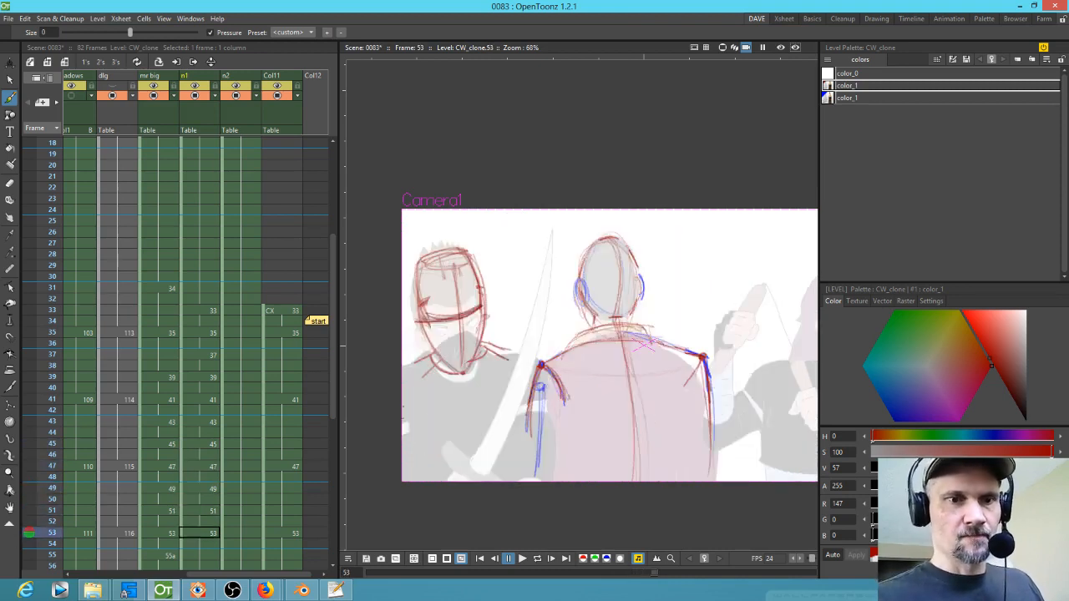
Step: Trace the arm lines at frames 53 and 49 while flipping back through frames 51, 49 and 47
{"action": "left_click_drag", "start_coordinate": [541, 402], "coordinate": [546, 448]}
{"action": "key", "text": "comma"}
{"action": "key", "text": "comma"}
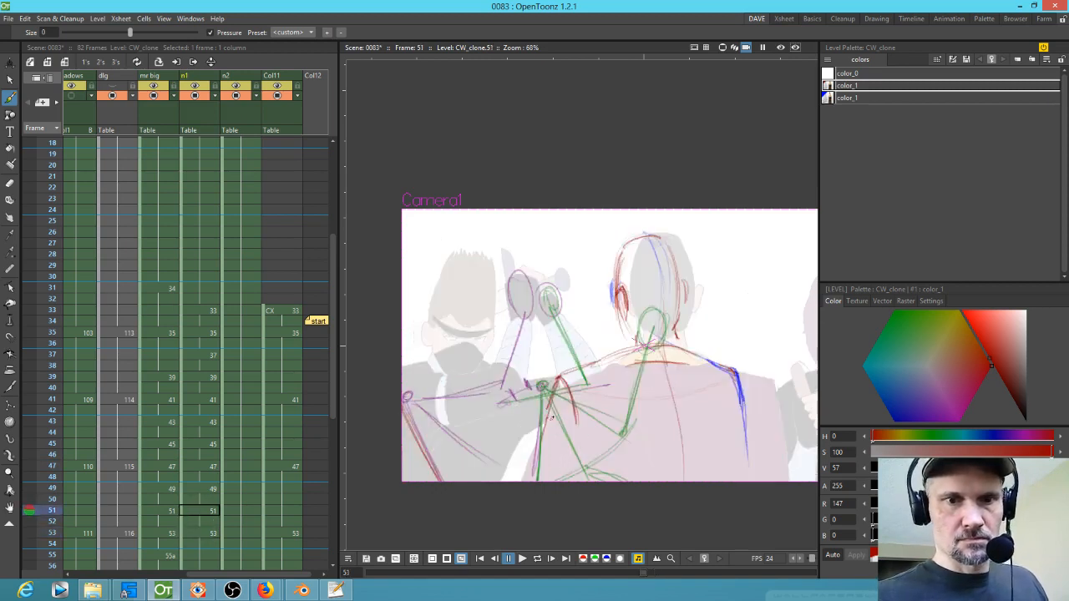
{"action": "key", "text": "comma"}
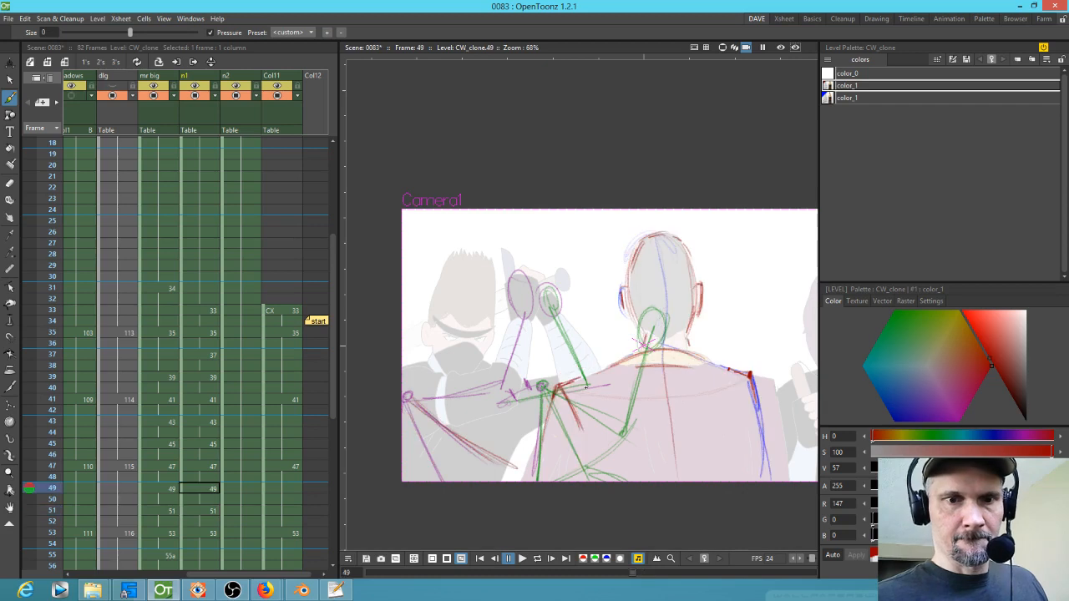
{"action": "left_click_drag", "start_coordinate": [570, 398], "coordinate": [609, 419]}
{"action": "key", "text": "comma"}
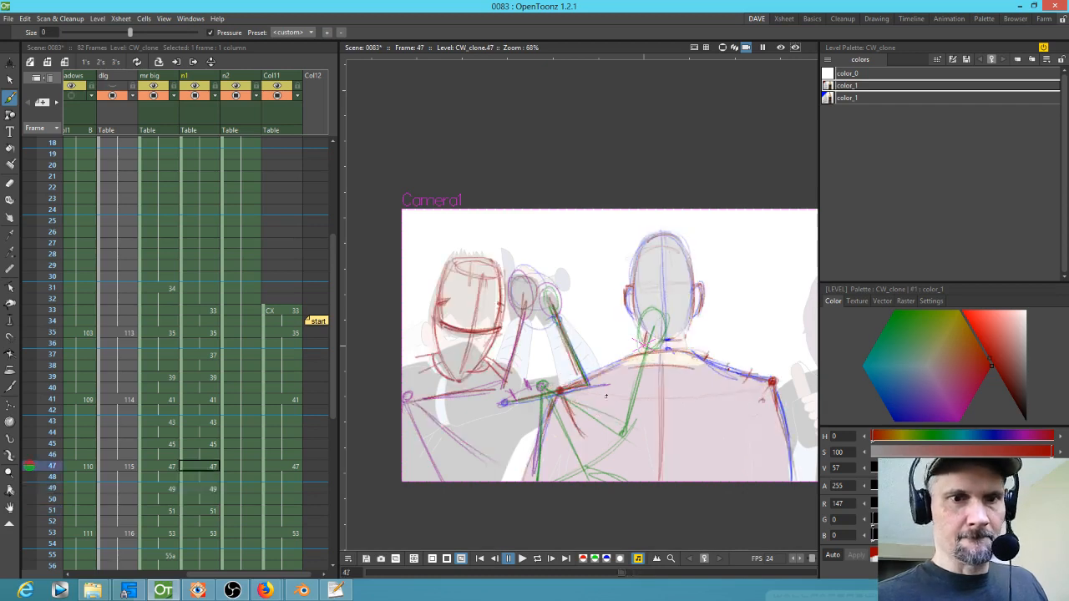
{"action": "key", "text": "period"}
{"action": "key", "text": "period"}
{"action": "key", "text": "period"}
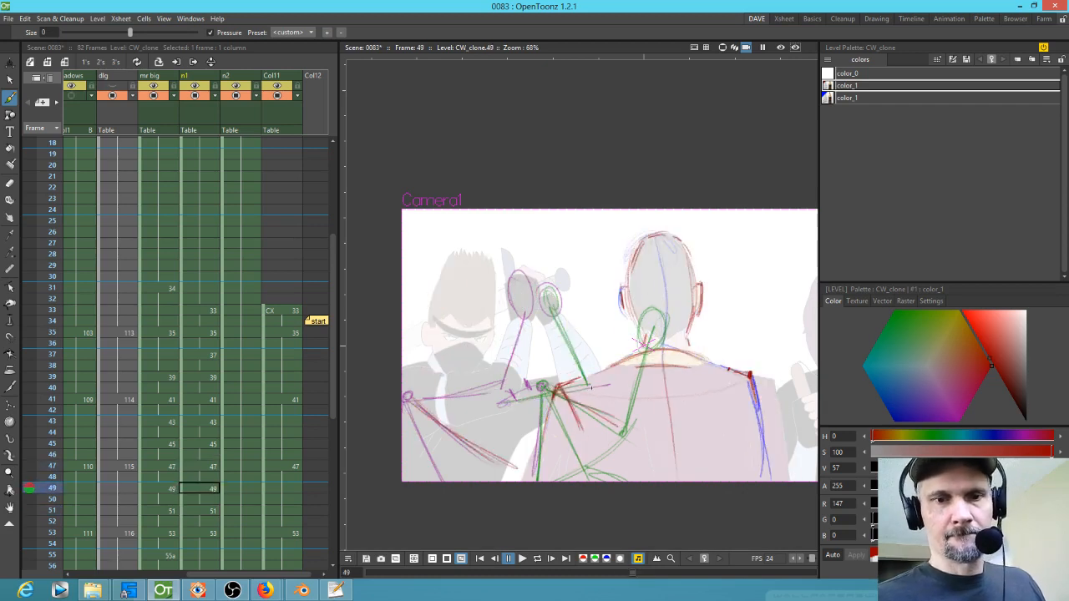
Step: Toggle the Col11 column in the viewer and flip through frames 41 to 47 to compare its drawings
{"action": "key", "text": "comma"}
{"action": "key", "text": "comma"}
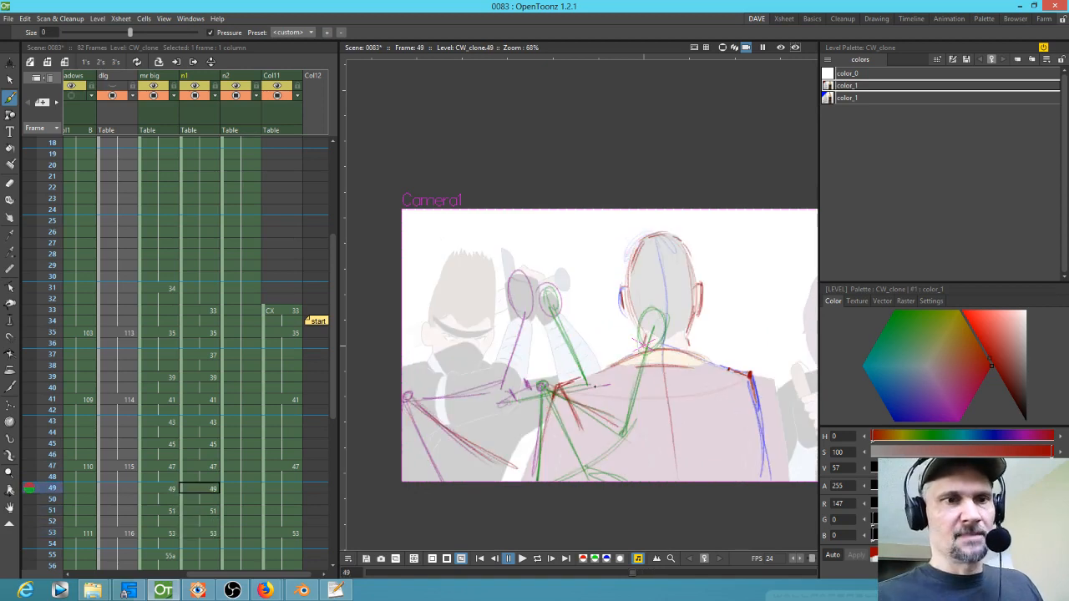
{"action": "left_click", "coordinate": [278, 100]}
{"action": "key", "text": "comma"}
{"action": "key", "text": "comma"}
{"action": "key", "text": "comma"}
{"action": "key", "text": "comma"}
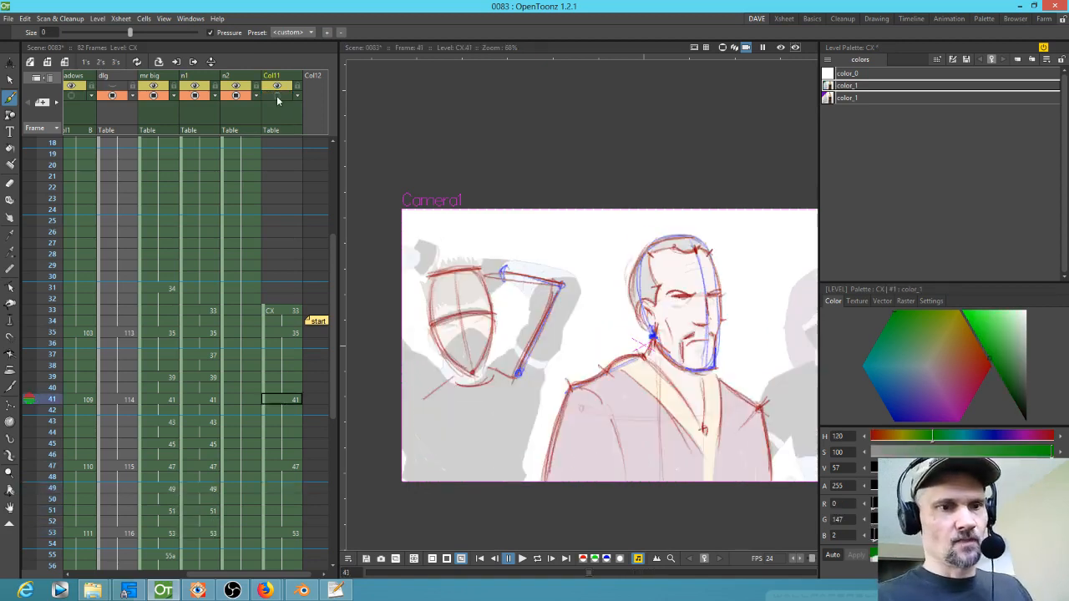
{"action": "key", "text": "period"}
{"action": "key", "text": "period"}
{"action": "key", "text": "period"}
{"action": "key", "text": "period"}
{"action": "key", "text": "comma"}
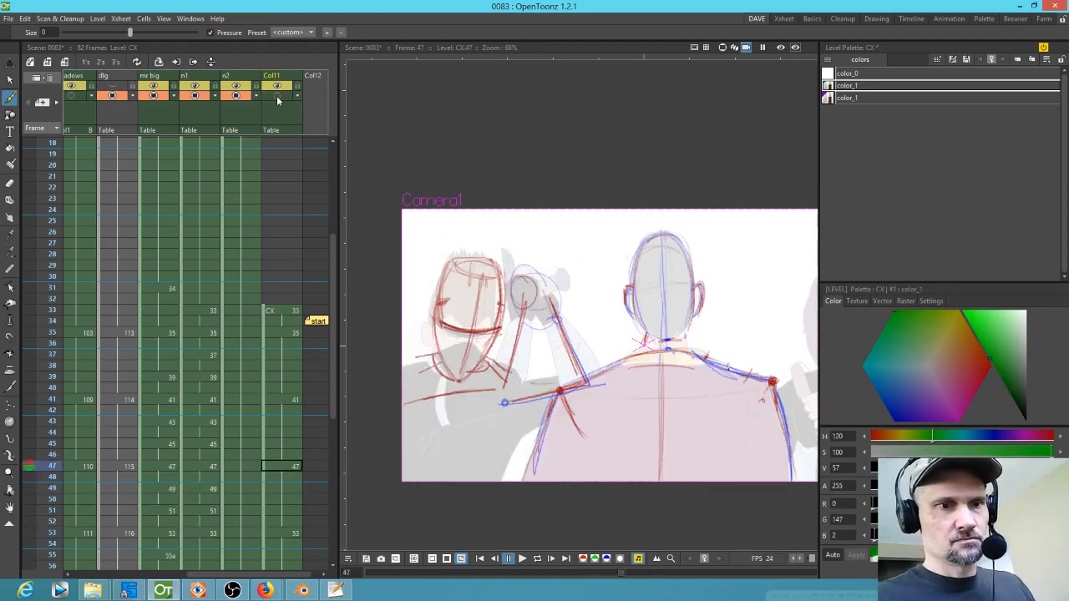
{"action": "key", "text": "comma"}
{"action": "key", "text": "comma"}
{"action": "key", "text": "comma"}
Step: Select the n1 cell at frame 34, step ahead, and sketch the ninja's head lines at frames 43 and 45
{"action": "left_click", "coordinate": [192, 333]}
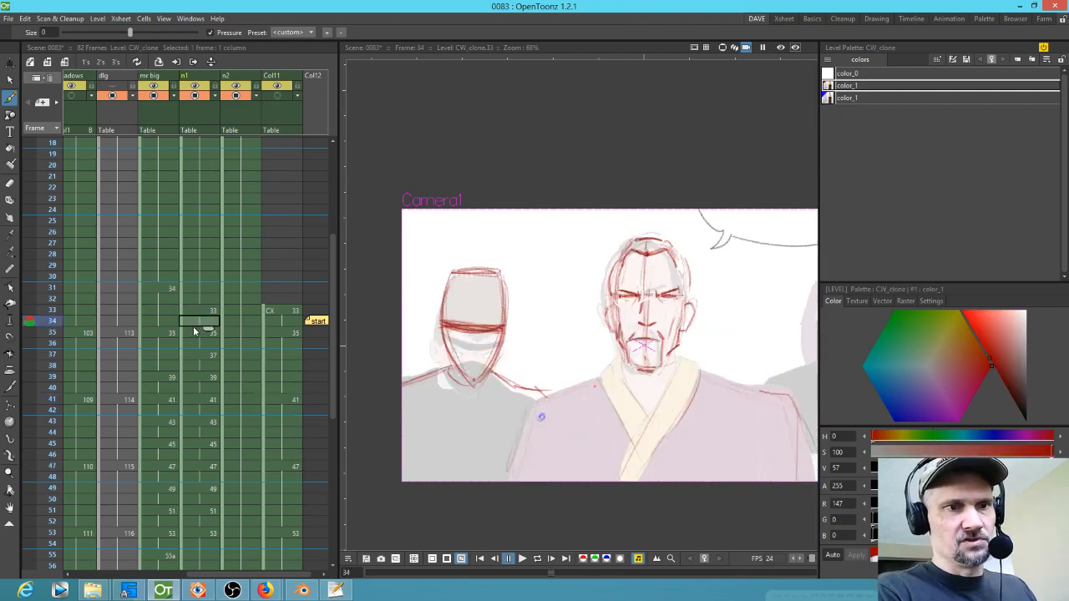
{"action": "key", "text": "period"}
{"action": "key", "text": "period"}
{"action": "key", "text": "period"}
{"action": "key", "text": "period"}
{"action": "key", "text": "period"}
{"action": "key", "text": "period"}
{"action": "key", "text": "period"}
{"action": "key", "text": "period"}
{"action": "key", "text": "period"}
{"action": "key", "text": "period"}
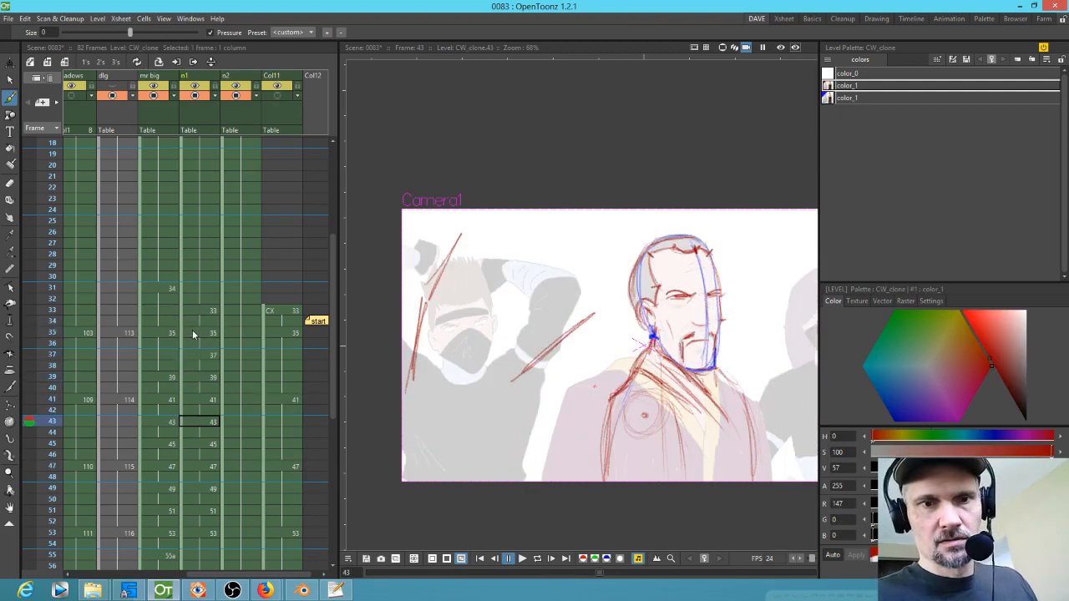
{"action": "key", "text": "period"}
{"action": "key", "text": "period"}
{"action": "key", "text": "period"}
{"action": "key", "text": "period"}
{"action": "key", "text": "period"}
{"action": "key", "text": "period"}
{"action": "key", "text": "period"}
{"action": "key", "text": "period"}
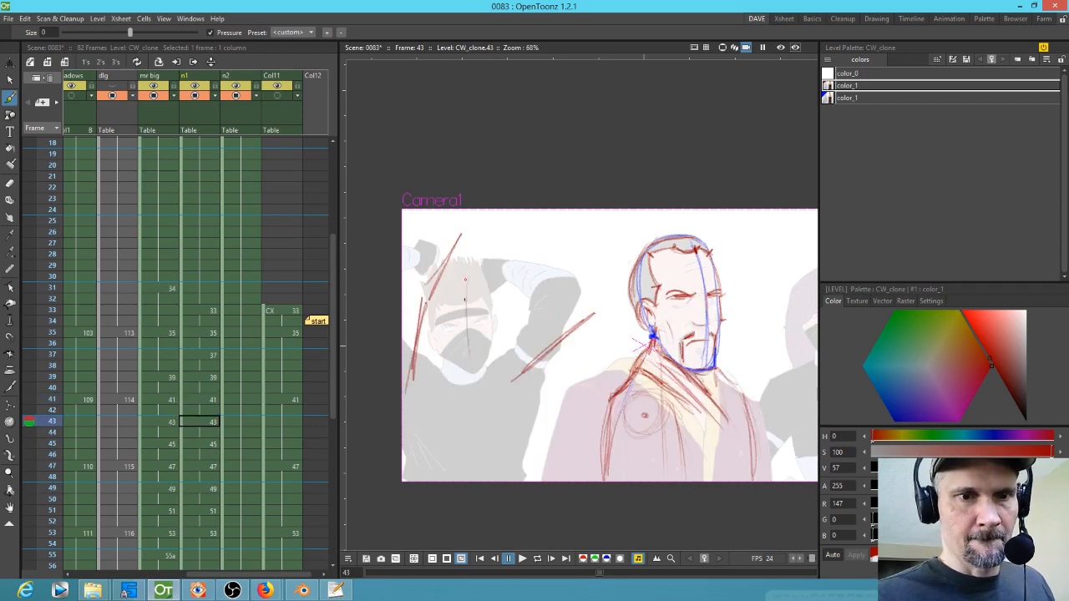
{"action": "left_click_drag", "start_coordinate": [485, 298], "coordinate": [477, 370]}
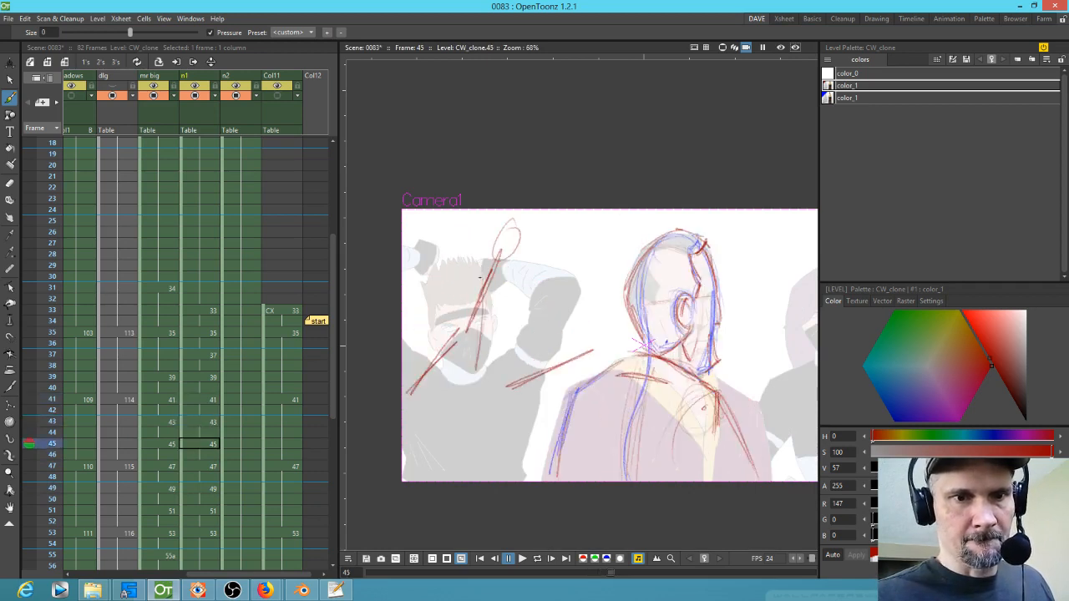
{"action": "key", "text": "period"}
{"action": "left_click_drag", "start_coordinate": [484, 298], "coordinate": [457, 381]}
{"action": "key", "text": "comma"}
{"action": "left_click_drag", "start_coordinate": [482, 298], "coordinate": [472, 375]}
{"action": "key", "text": "comma"}
{"action": "key", "text": "comma"}
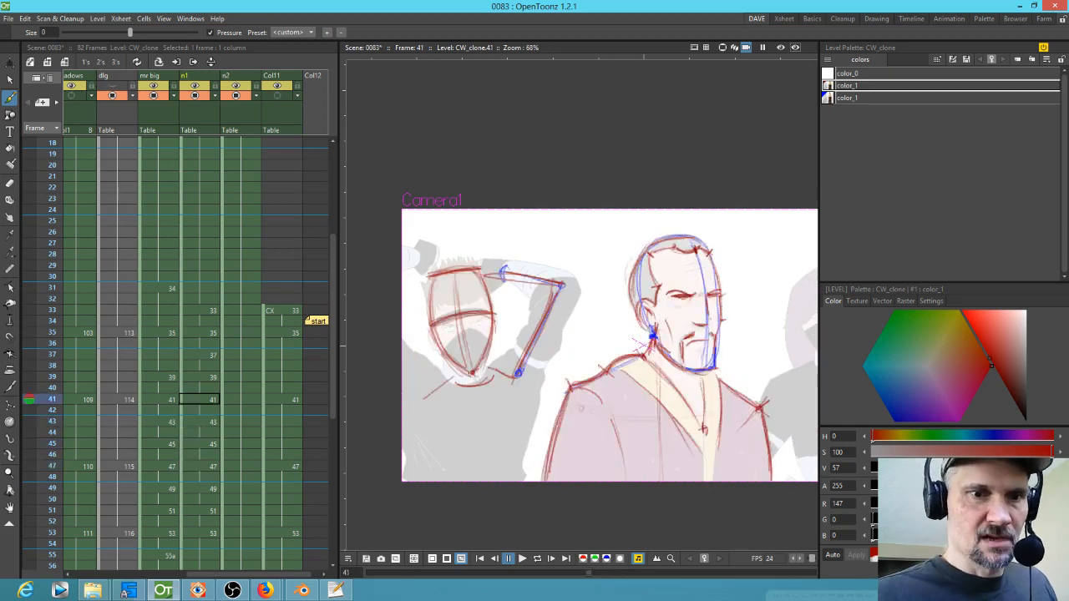
Step: Flip between frames 41 and 47 to check the ninja's head motion
{"action": "key", "text": "period"}
{"action": "key", "text": "period"}
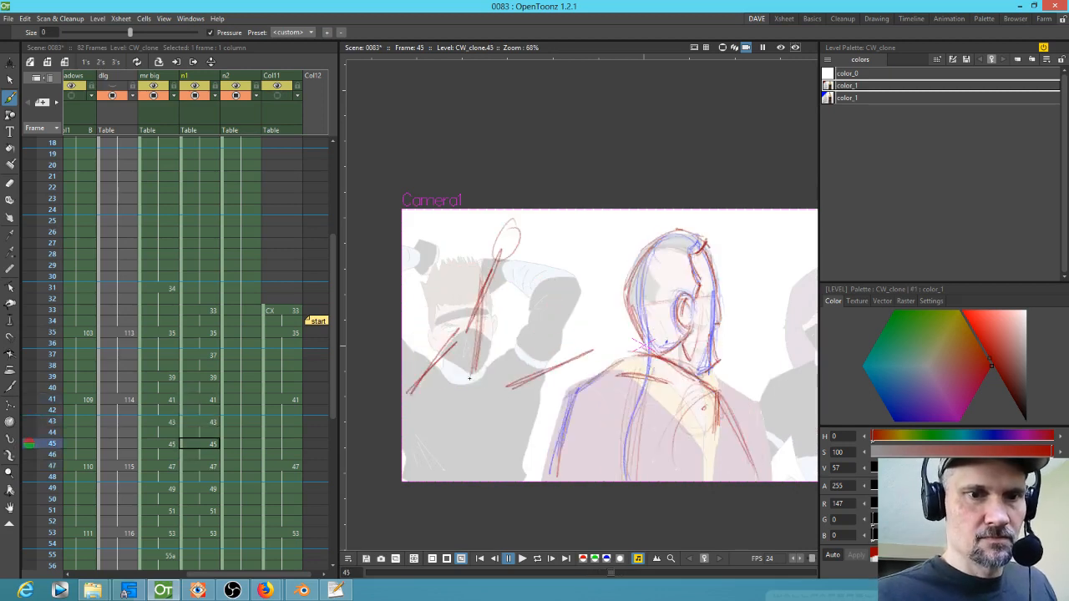
{"action": "key", "text": "period"}
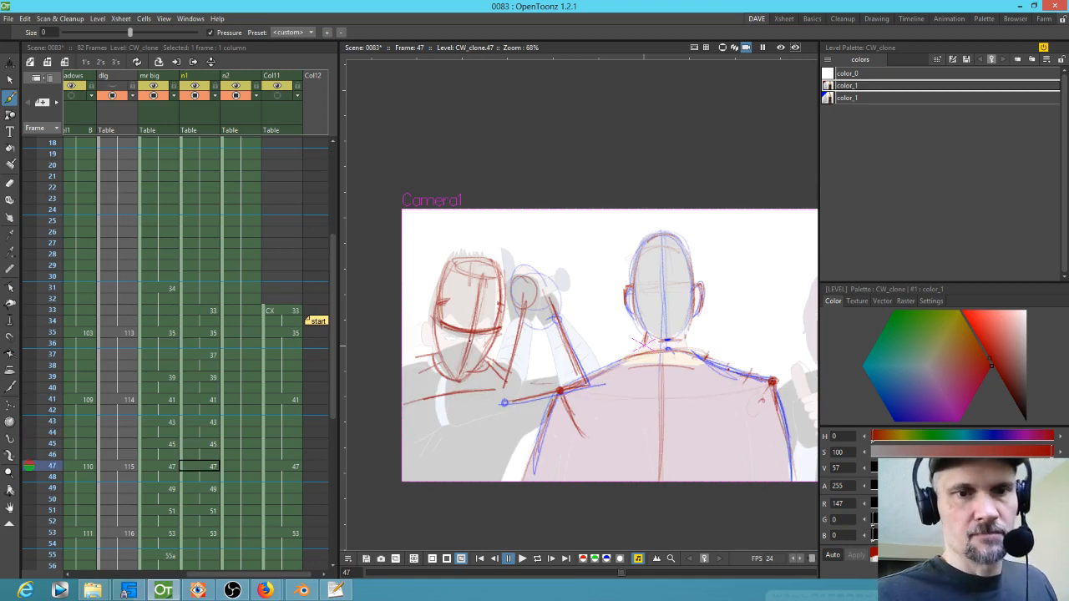
{"action": "key", "text": "comma"}
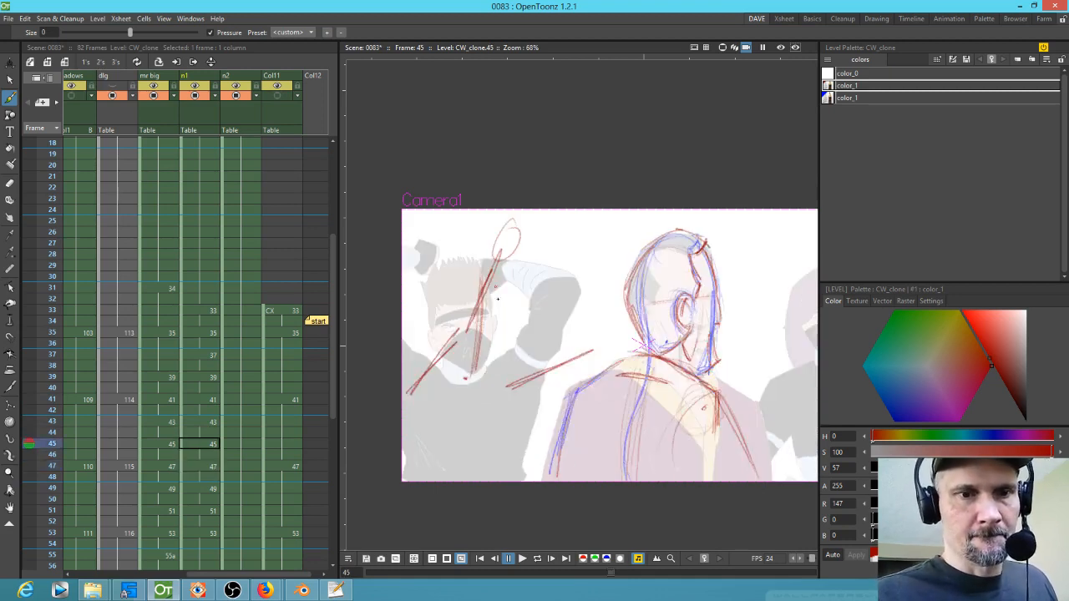
{"action": "key", "text": "comma"}
{"action": "key", "text": "comma"}
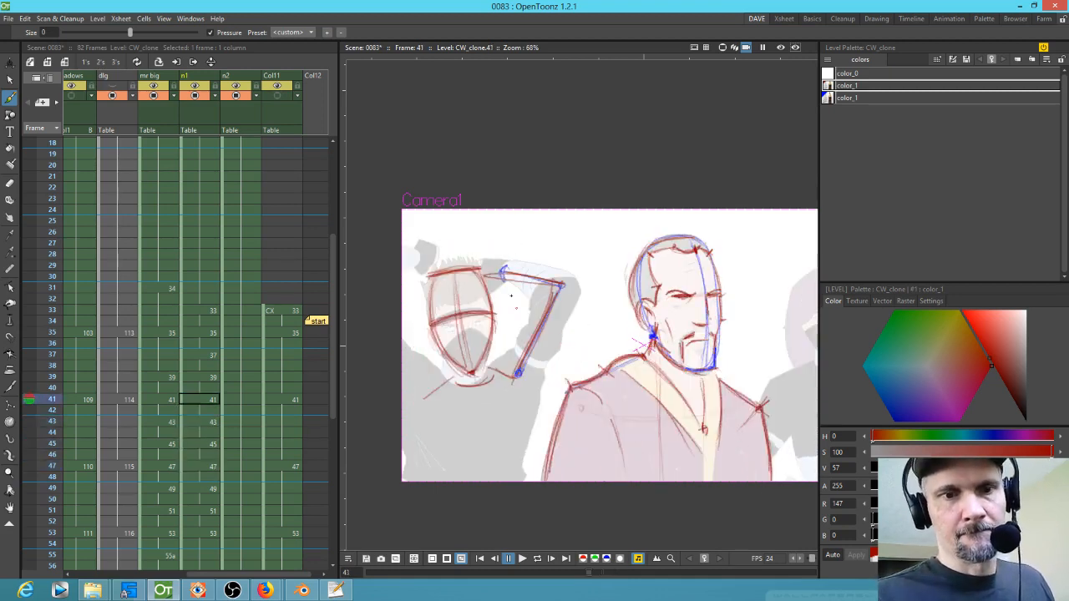
{"action": "key", "text": "period"}
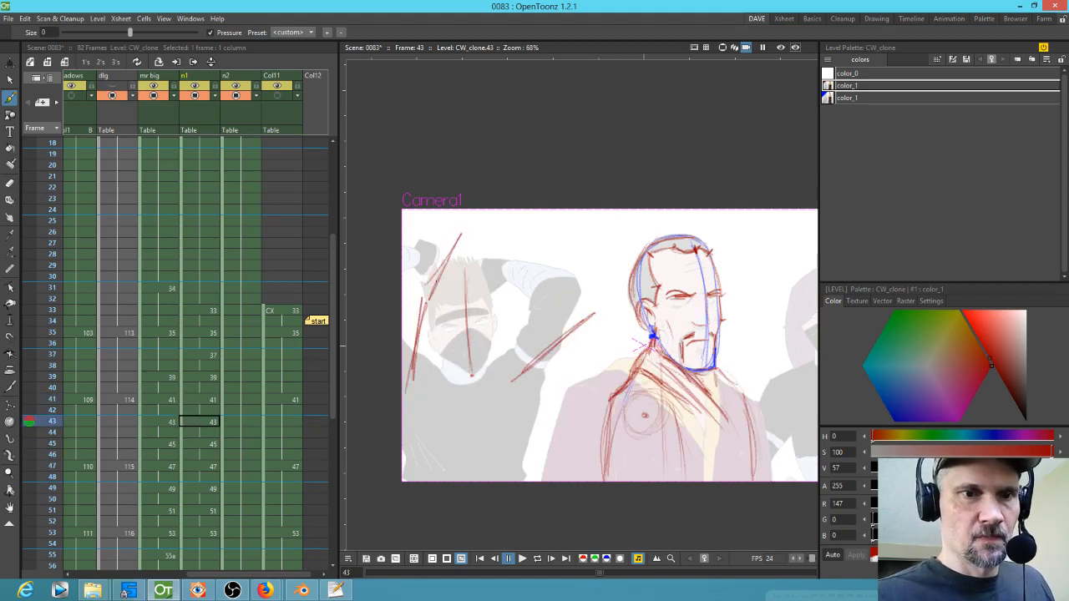
{"action": "key", "text": "period"}
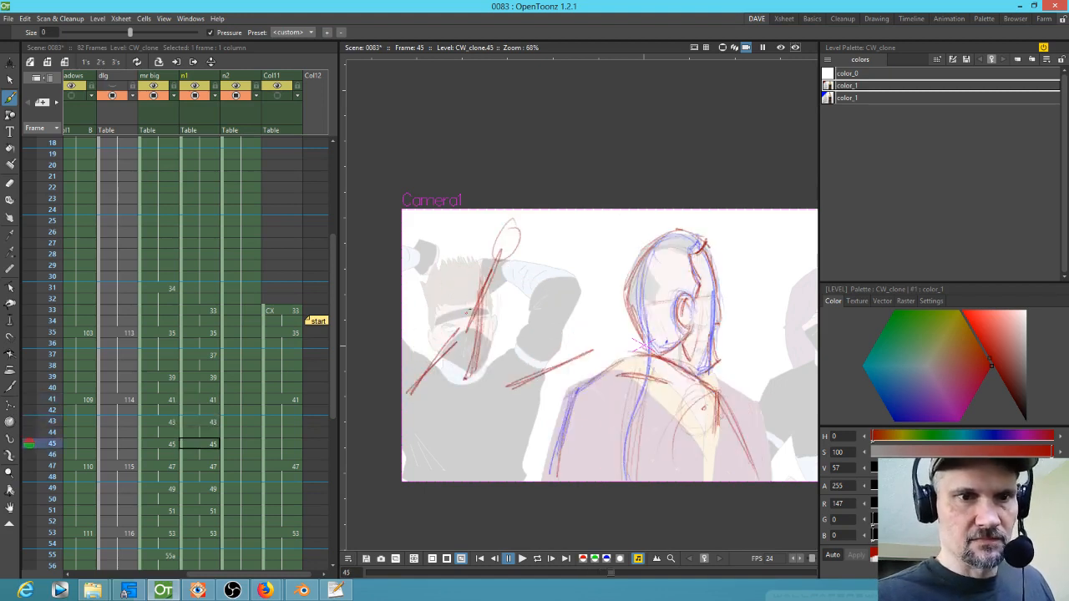
{"action": "key", "text": "period"}
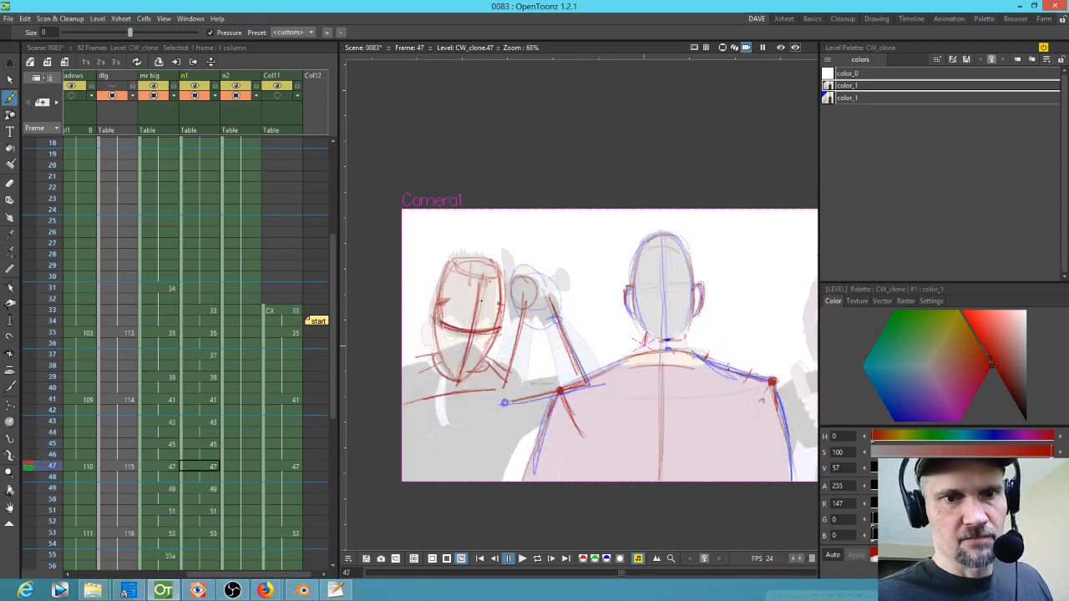
{"action": "key", "text": "comma"}
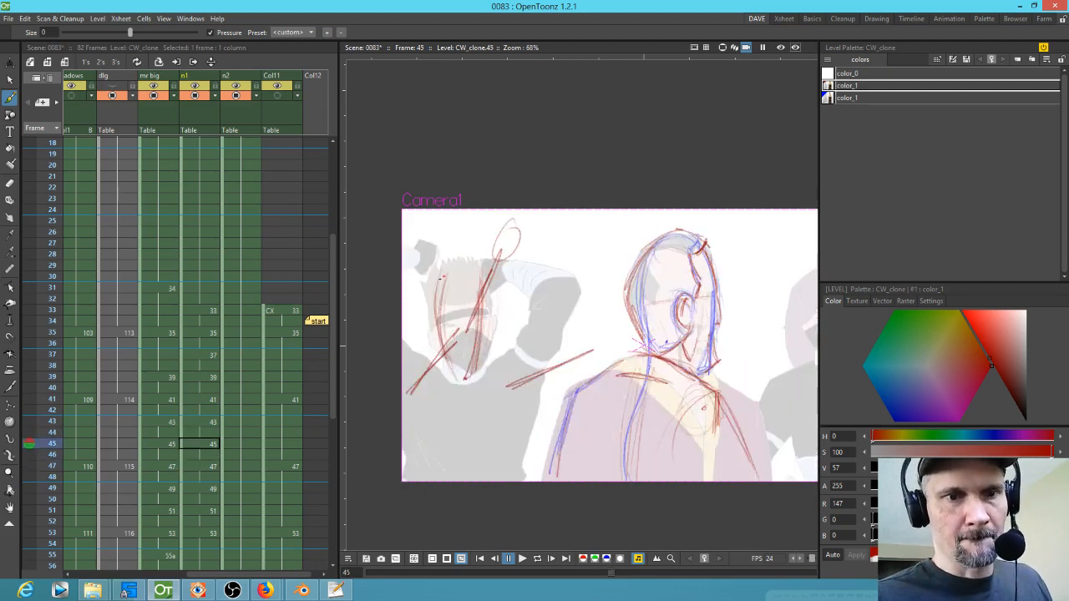
Step: Sketch the ninja's head shape at frame 45 and flip back to frame 41
{"action": "left_click_drag", "start_coordinate": [430, 300], "coordinate": [451, 376]}
{"action": "left_click_drag", "start_coordinate": [469, 322], "coordinate": [434, 384]}
{"action": "left_click_drag", "start_coordinate": [497, 343], "coordinate": [469, 383]}
{"action": "key", "text": "comma"}
{"action": "key", "text": "comma"}
{"action": "key", "text": "comma"}
{"action": "key", "text": "period"}
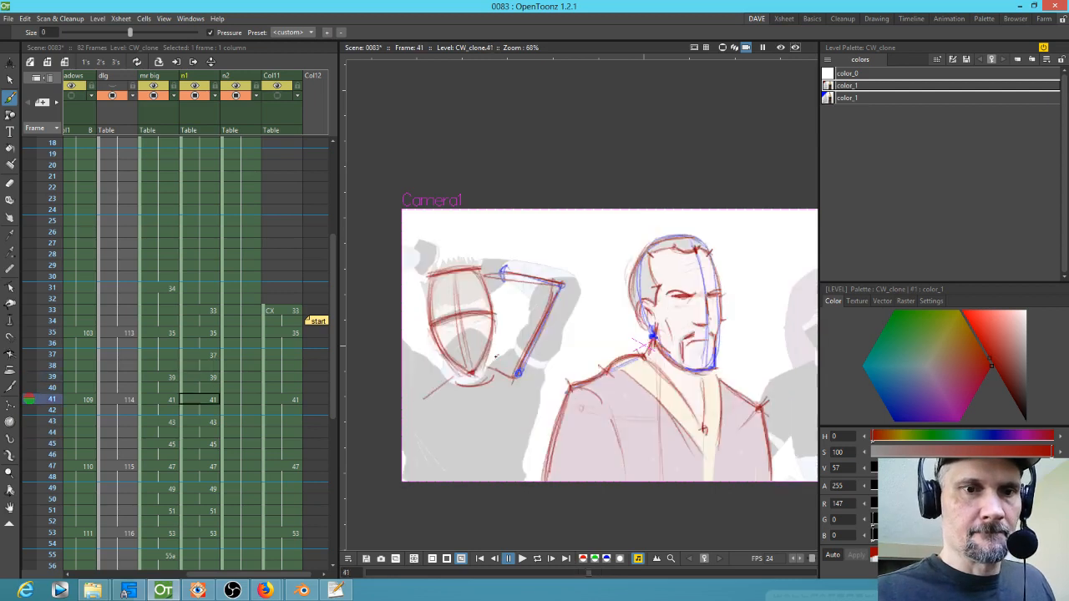
Step: Sketch head construction lines at frames 43 and 47 while flipping between neighbouring frames
{"action": "key", "text": "period"}
{"action": "mouse_move", "coordinate": [496, 304]}
{"action": "left_mouse_down"}
{"action": "mouse_move", "coordinate": [482, 362]}
{"action": "mouse_move", "coordinate": [497, 319]}
{"action": "mouse_move", "coordinate": [503, 342]}
{"action": "mouse_move", "coordinate": [499, 311]}
{"action": "mouse_move", "coordinate": [478, 380]}
{"action": "left_mouse_up"}
{"action": "key", "text": "period"}
{"action": "key", "text": "period"}
{"action": "left_click_drag", "start_coordinate": [502, 299], "coordinate": [465, 372]}
{"action": "key", "text": "comma"}
{"action": "key", "text": "comma"}
{"action": "left_click_drag", "start_coordinate": [527, 221], "coordinate": [525, 227]}
{"action": "key", "text": "period"}
{"action": "key", "text": "comma"}
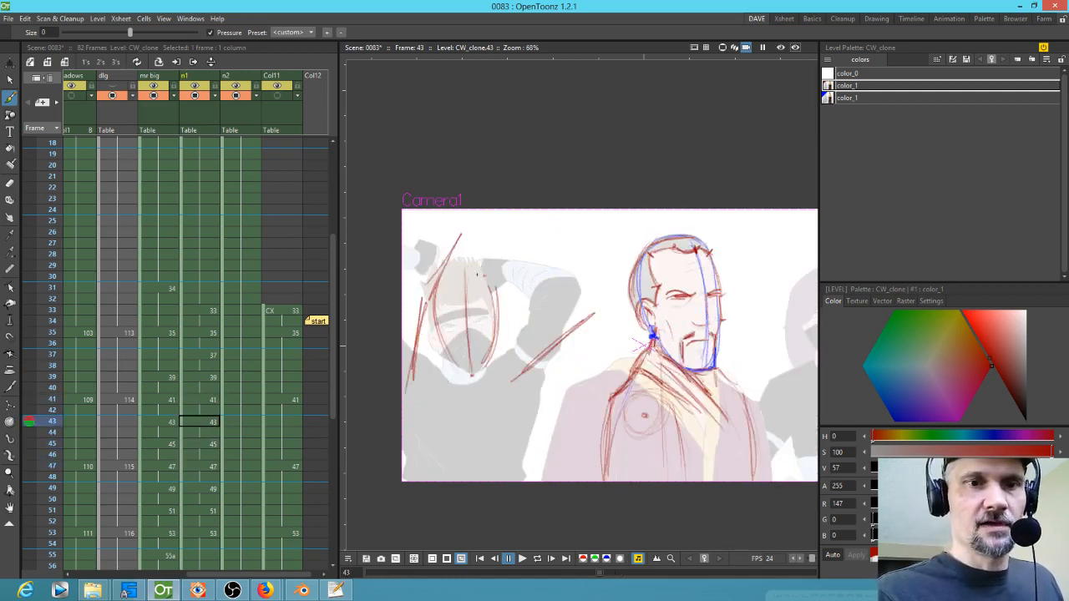
{"action": "left_click_drag", "start_coordinate": [440, 275], "coordinate": [499, 267]}
{"action": "key", "text": "period"}
{"action": "key", "text": "period"}
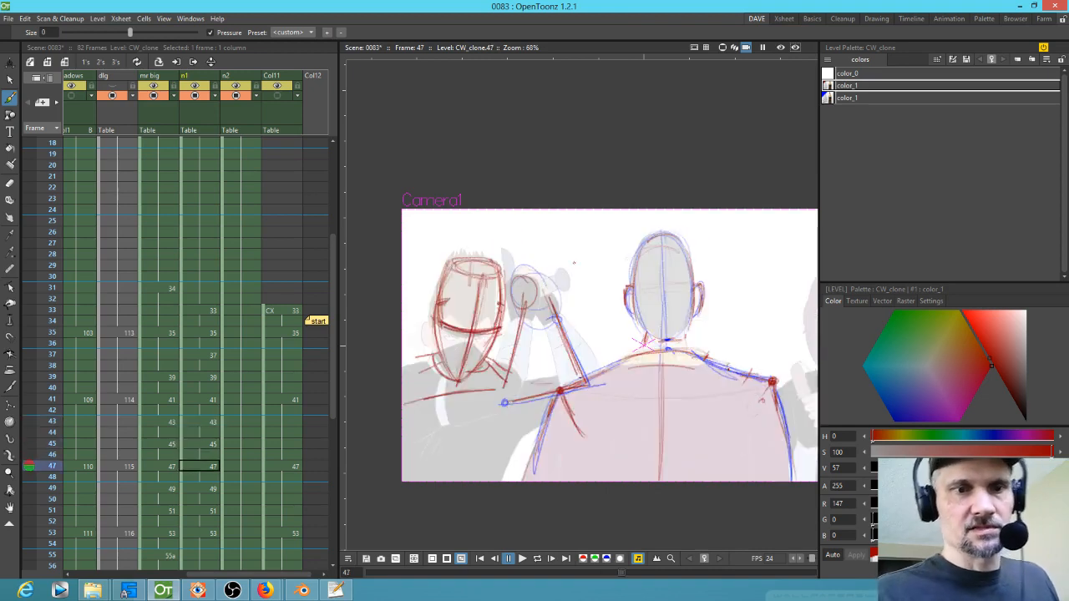
Step: Step through frames 45 to 53 to review the ninja's head in-betweens
{"action": "key", "text": "period"}
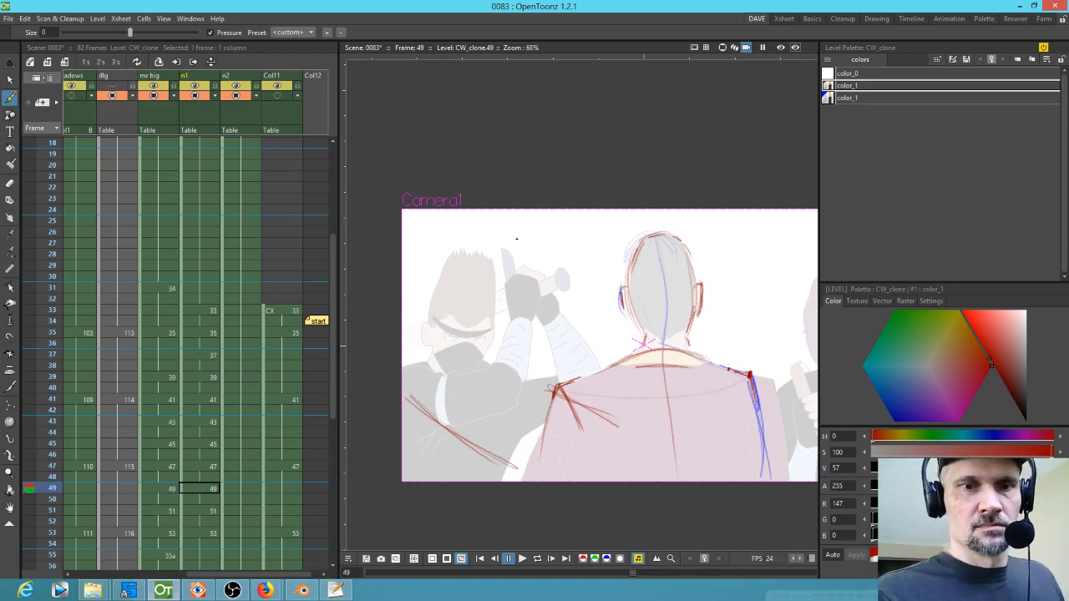
{"action": "key", "text": "comma"}
{"action": "key", "text": "period"}
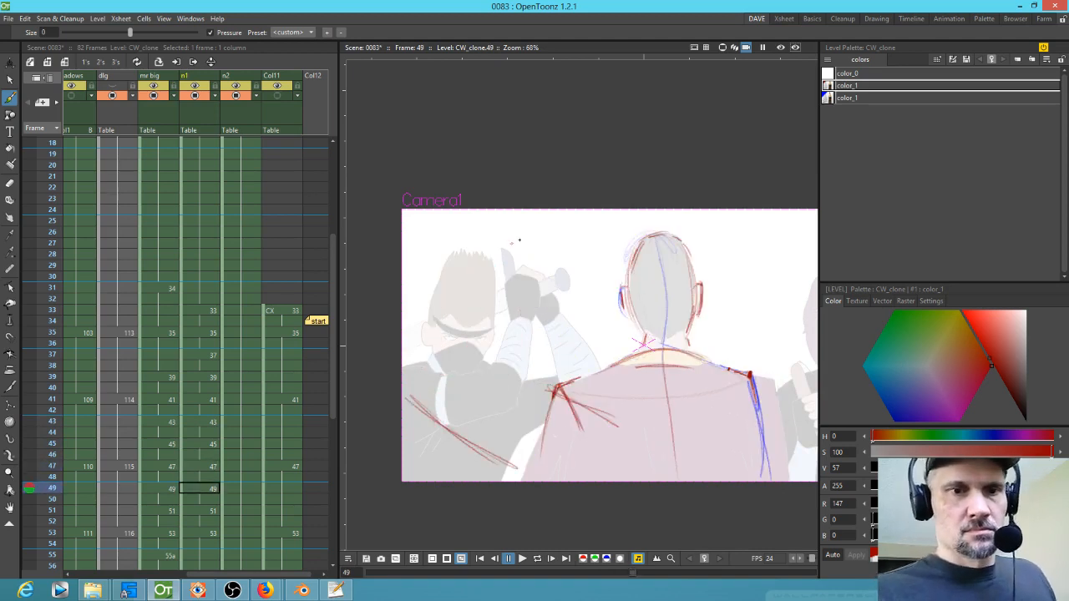
{"action": "key", "text": "period"}
{"action": "key", "text": "period"}
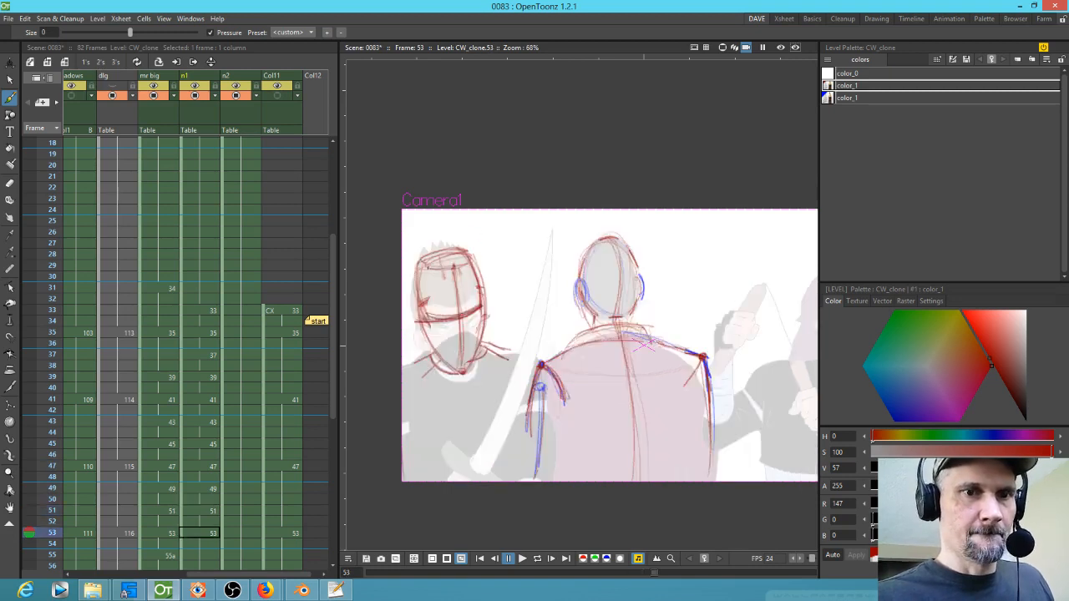
{"action": "key", "text": "comma"}
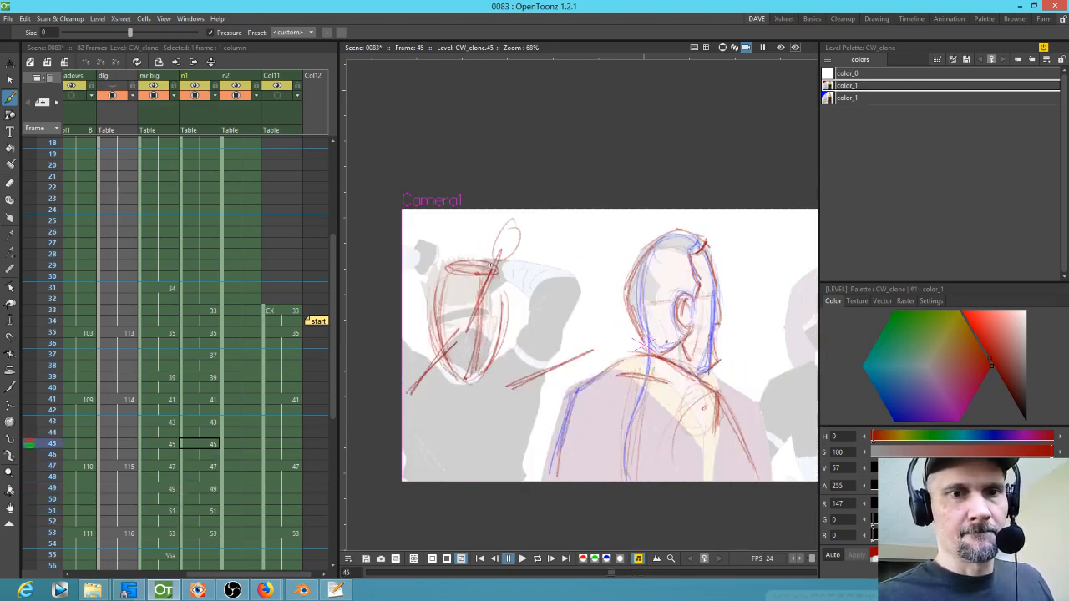
{"action": "key", "text": "period"}
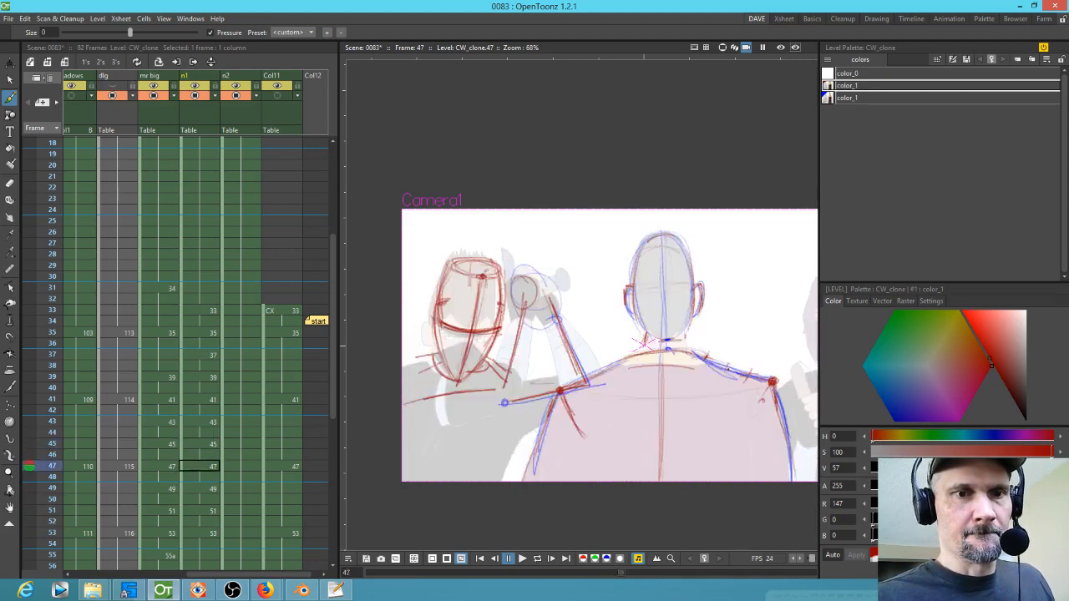
{"action": "key", "text": "comma"}
{"action": "key", "text": "comma"}
{"action": "key", "text": "period"}
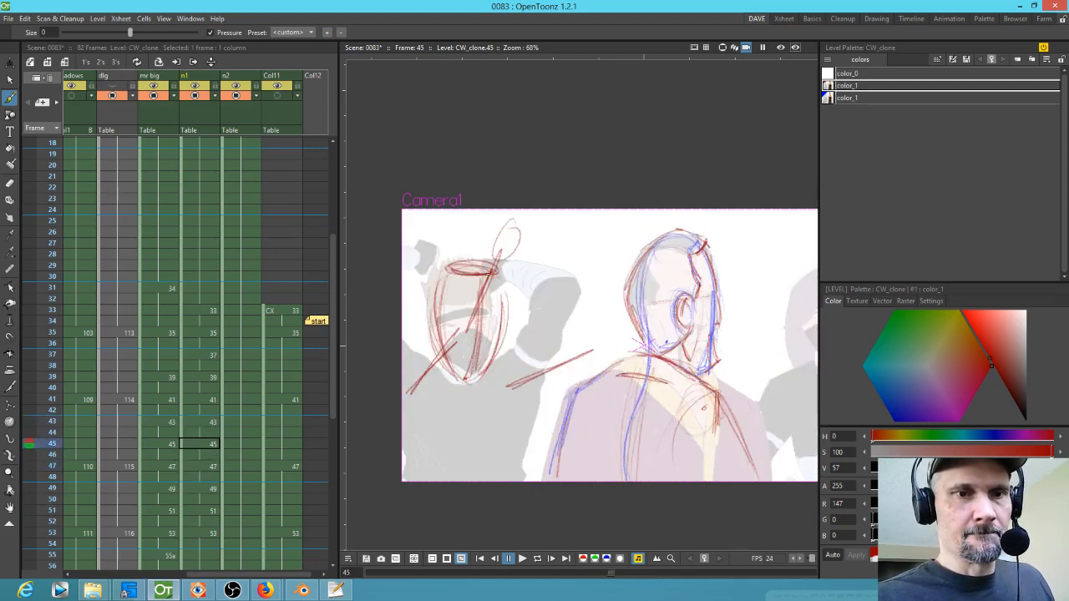
{"action": "key", "text": "period"}
{"action": "key", "text": "period"}
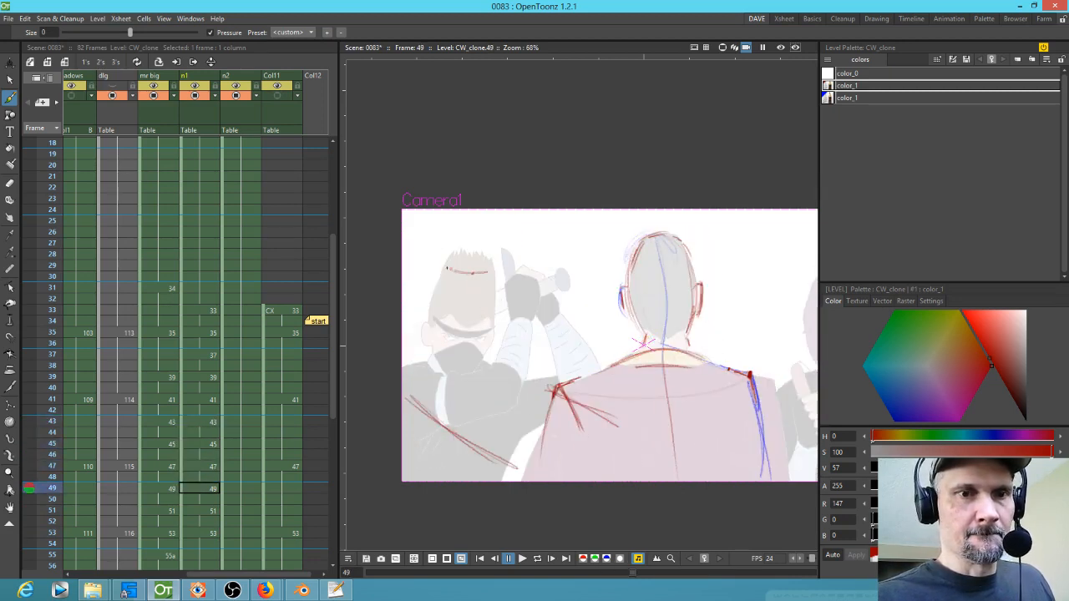
{"action": "key", "text": "period"}
{"action": "key", "text": "period"}
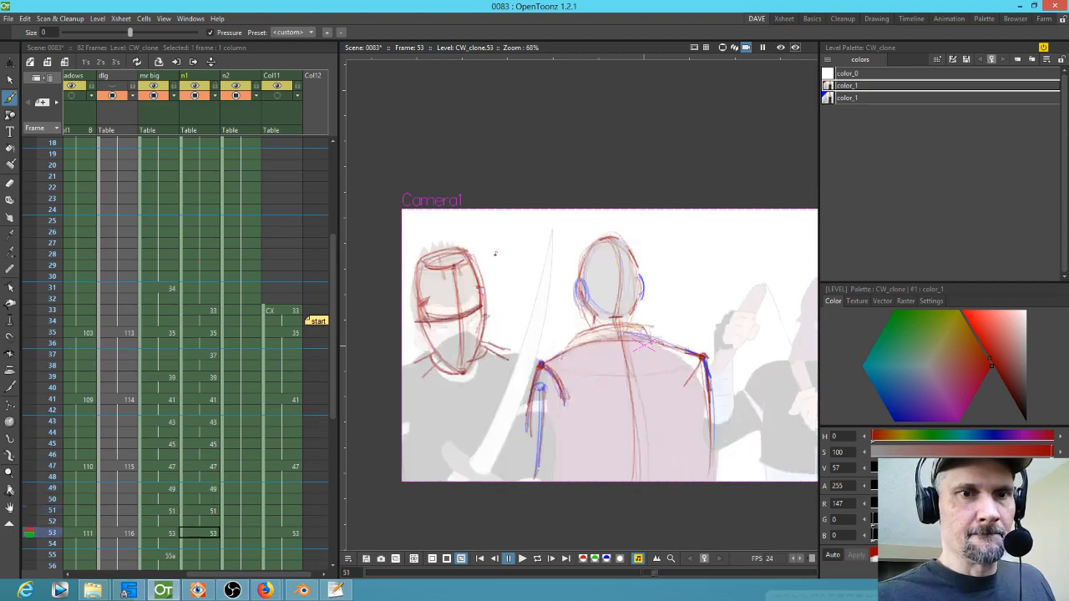
Step: Draw the ninja's headband line at frame 49 and step ahead to frame 53
{"action": "key", "text": "comma"}
{"action": "left_click_drag", "start_coordinate": [437, 269], "coordinate": [484, 262]}
{"action": "key", "text": "comma"}
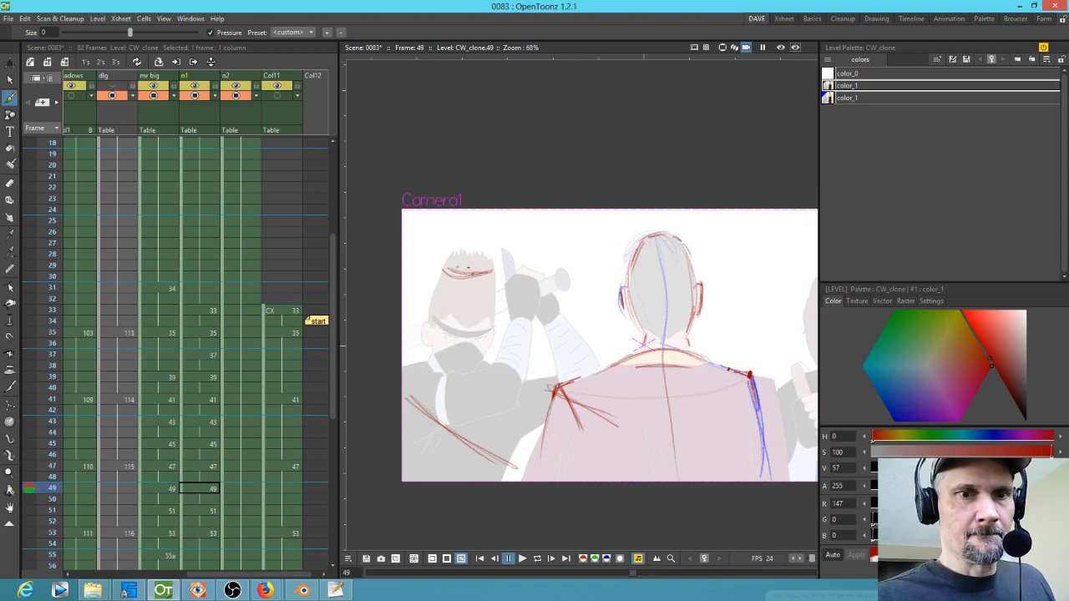
{"action": "key", "text": "comma"}
{"action": "mouse_move", "coordinate": [449, 267]}
{"action": "left_mouse_down"}
{"action": "mouse_move", "coordinate": [501, 274]}
{"action": "mouse_move", "coordinate": [484, 259]}
{"action": "mouse_move", "coordinate": [438, 264]}
{"action": "left_mouse_up"}
{"action": "key", "text": "period"}
{"action": "key", "text": "period"}
{"action": "key", "text": "period"}
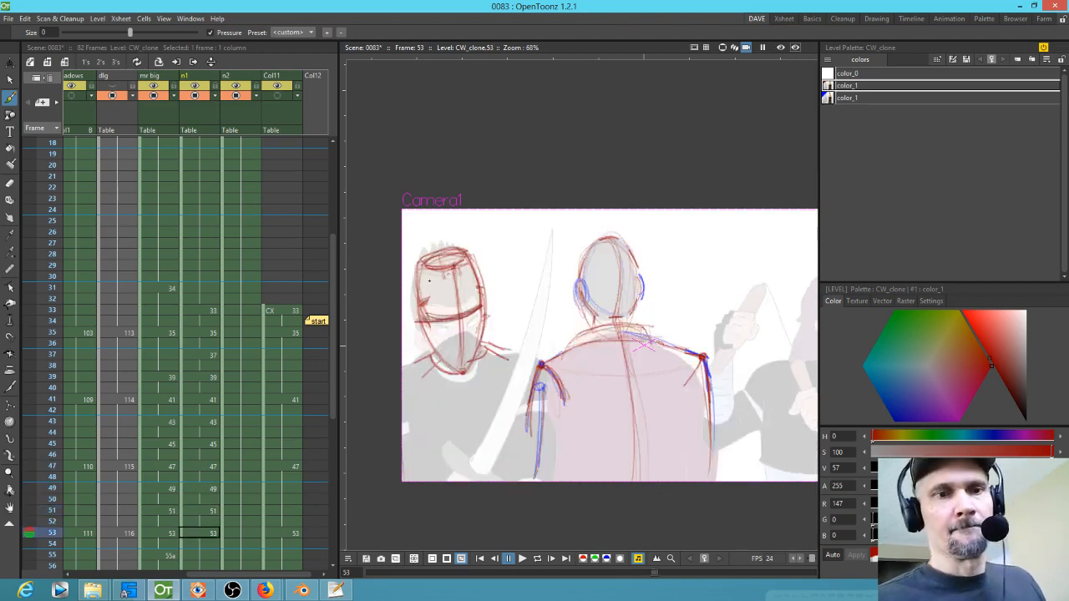
Step: Sketch the ninja's head outline at frame 49, flipping between frames 47 and 51 to compare
{"action": "key", "text": "comma"}
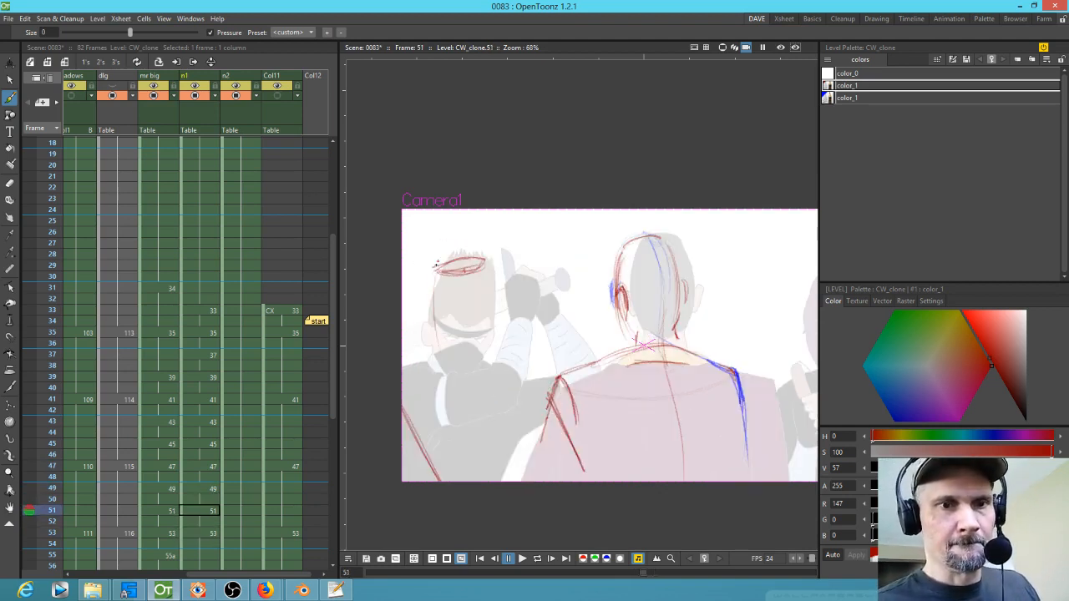
{"action": "key", "text": "comma"}
{"action": "left_click_drag", "start_coordinate": [435, 265], "coordinate": [441, 349]}
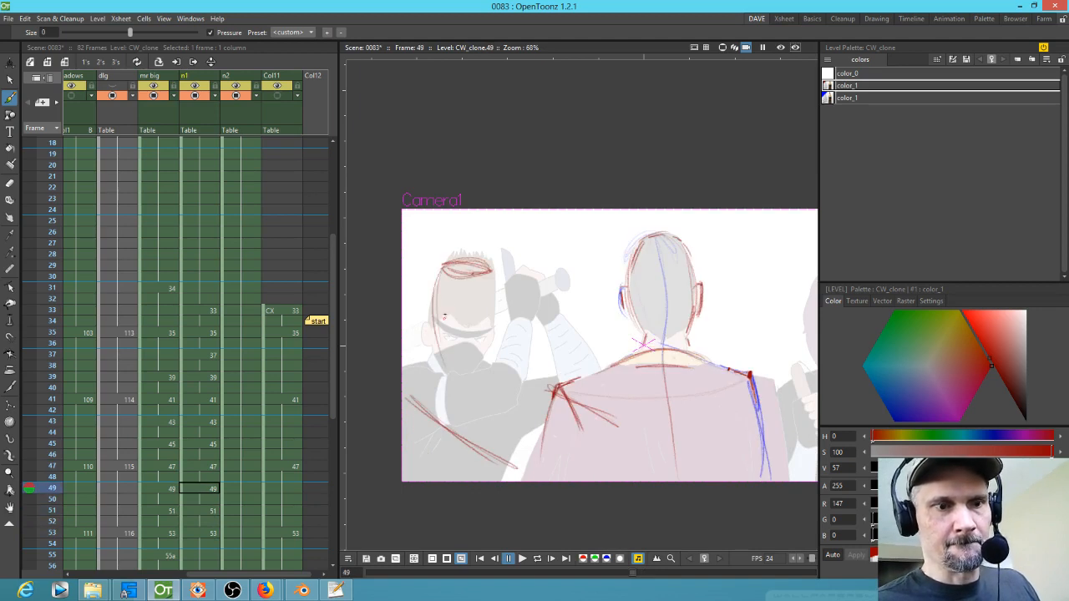
{"action": "key", "text": "comma"}
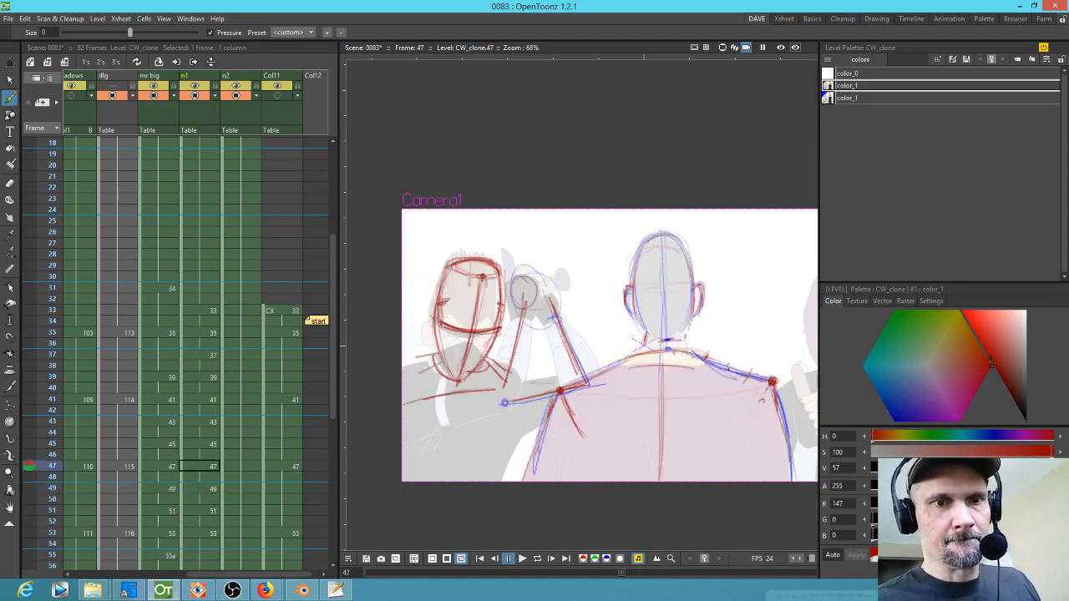
{"action": "key", "text": "period"}
{"action": "left_click_drag", "start_coordinate": [442, 268], "coordinate": [439, 344]}
{"action": "left_click_drag", "start_coordinate": [443, 266], "coordinate": [446, 364]}
{"action": "mouse_move", "coordinate": [433, 314]}
{"action": "left_mouse_down"}
{"action": "mouse_move", "coordinate": [461, 385]}
{"action": "mouse_move", "coordinate": [495, 321]}
{"action": "mouse_move", "coordinate": [493, 271]}
{"action": "left_mouse_up"}
{"action": "mouse_move", "coordinate": [493, 270]}
{"action": "left_mouse_down"}
{"action": "mouse_move", "coordinate": [501, 320]}
{"action": "mouse_move", "coordinate": [466, 371]}
{"action": "mouse_move", "coordinate": [493, 278]}
{"action": "mouse_move", "coordinate": [473, 367]}
{"action": "left_mouse_up"}
{"action": "key", "text": "comma"}
{"action": "key", "text": "period"}
{"action": "key", "text": "period"}
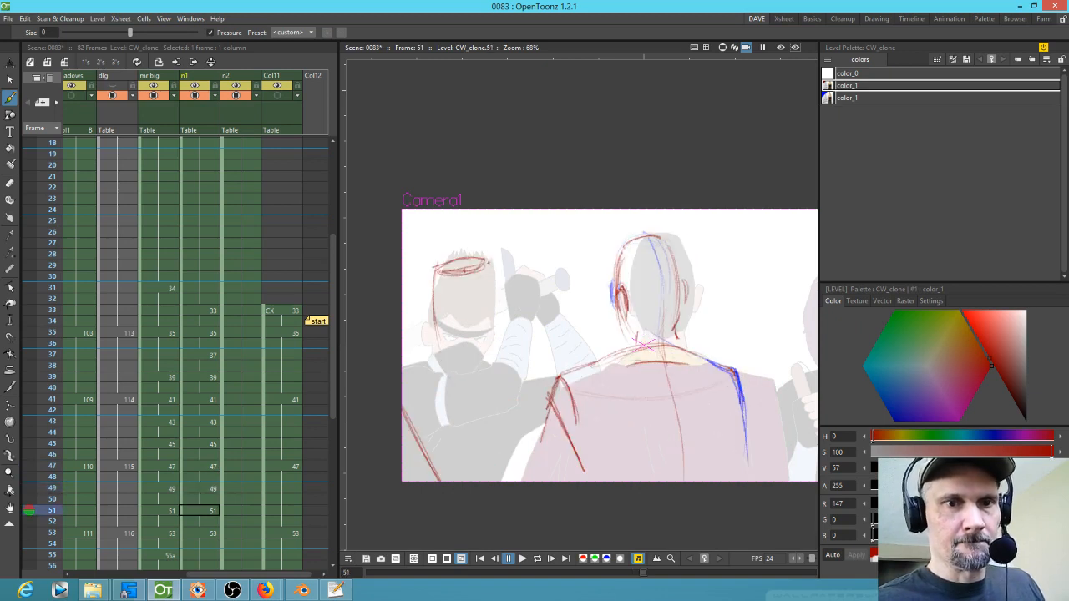
Step: Sketch the ninja's head shape at frame 51 while flipping to the neighbouring frames
{"action": "left_click_drag", "start_coordinate": [489, 266], "coordinate": [495, 334]}
{"action": "left_click_drag", "start_coordinate": [489, 267], "coordinate": [490, 350]}
{"action": "left_click_drag", "start_coordinate": [491, 267], "coordinate": [491, 352]}
{"action": "left_click_drag", "start_coordinate": [497, 295], "coordinate": [490, 347]}
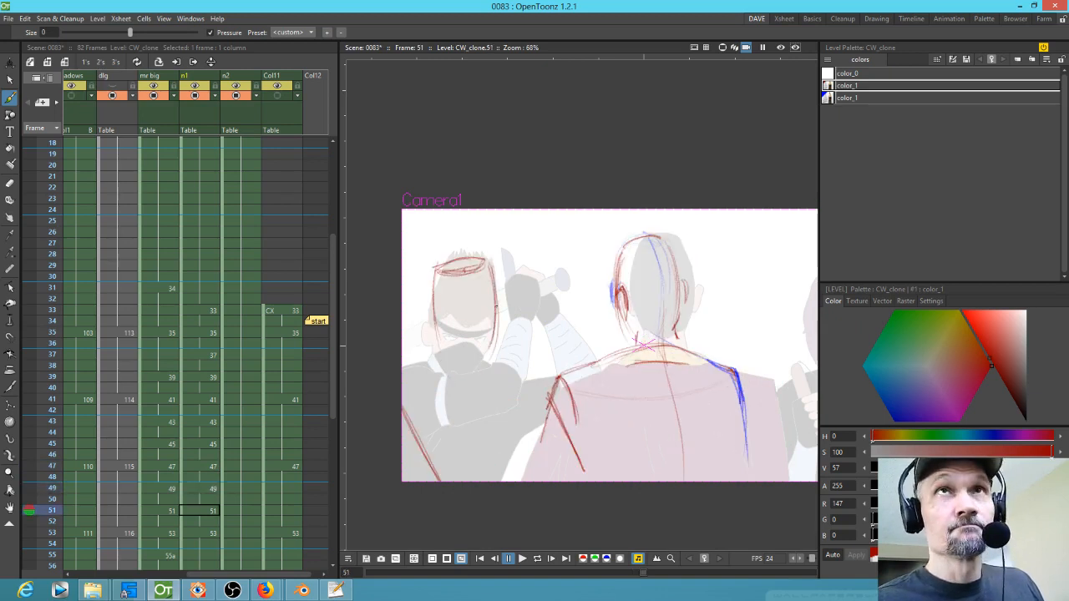
{"action": "key", "text": "period"}
{"action": "left_click_drag", "start_coordinate": [483, 281], "coordinate": [481, 330]}
{"action": "key", "text": "comma"}
{"action": "left_click_drag", "start_coordinate": [490, 265], "coordinate": [476, 369]}
{"action": "mouse_move", "coordinate": [498, 301]}
{"action": "left_mouse_down"}
{"action": "mouse_move", "coordinate": [481, 368]}
{"action": "mouse_move", "coordinate": [500, 327]}
{"action": "mouse_move", "coordinate": [480, 362]}
{"action": "left_mouse_up"}
{"action": "key", "text": "comma"}
{"action": "mouse_move", "coordinate": [494, 280]}
{"action": "left_mouse_down"}
{"action": "mouse_move", "coordinate": [483, 360]}
{"action": "mouse_move", "coordinate": [466, 357]}
{"action": "left_mouse_up"}
{"action": "key", "text": "comma"}
{"action": "key", "text": "period"}
Step: Refine the ninja's head lines across frames 49 to 53 and flip through them to check the motion
{"action": "left_click_drag", "start_coordinate": [471, 272], "coordinate": [462, 367]}
{"action": "mouse_move", "coordinate": [470, 281]}
{"action": "left_mouse_down"}
{"action": "mouse_move", "coordinate": [456, 374]}
{"action": "mouse_move", "coordinate": [462, 349]}
{"action": "left_mouse_up"}
{"action": "key", "text": "period"}
{"action": "mouse_move", "coordinate": [463, 271]}
{"action": "left_mouse_down"}
{"action": "mouse_move", "coordinate": [466, 357]}
{"action": "mouse_move", "coordinate": [463, 347]}
{"action": "left_mouse_up"}
{"action": "key", "text": "period"}
{"action": "left_click_drag", "start_coordinate": [459, 270], "coordinate": [453, 348]}
{"action": "left_click_drag", "start_coordinate": [455, 299], "coordinate": [458, 348]}
{"action": "key", "text": "comma"}
{"action": "mouse_move", "coordinate": [464, 273]}
{"action": "left_mouse_down"}
{"action": "mouse_move", "coordinate": [462, 384]}
{"action": "mouse_move", "coordinate": [471, 356]}
{"action": "left_mouse_up"}
{"action": "left_click_drag", "start_coordinate": [471, 294], "coordinate": [469, 347]}
{"action": "left_click_drag", "start_coordinate": [441, 275], "coordinate": [451, 370]}
{"action": "left_click_drag", "start_coordinate": [432, 309], "coordinate": [454, 379]}
{"action": "key", "text": "period"}
{"action": "key", "text": "comma"}
{"action": "key", "text": "comma"}
{"action": "key", "text": "comma"}
{"action": "key", "text": "period"}
{"action": "key", "text": "period"}
{"action": "key", "text": "period"}
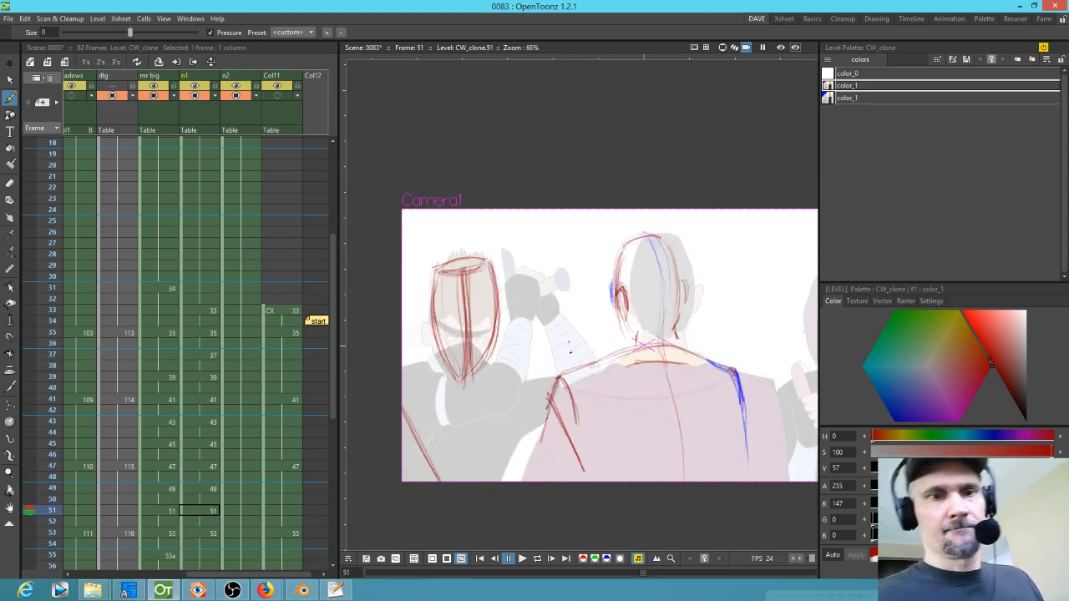
Step: Flip back and forth through frames 7 to 51 to review the ninja and Mr Big drawings
{"action": "key", "text": "comma"}
{"action": "key", "text": "comma"}
{"action": "key", "text": "comma"}
{"action": "key", "text": "comma"}
{"action": "key", "text": "comma"}
{"action": "key", "text": "comma"}
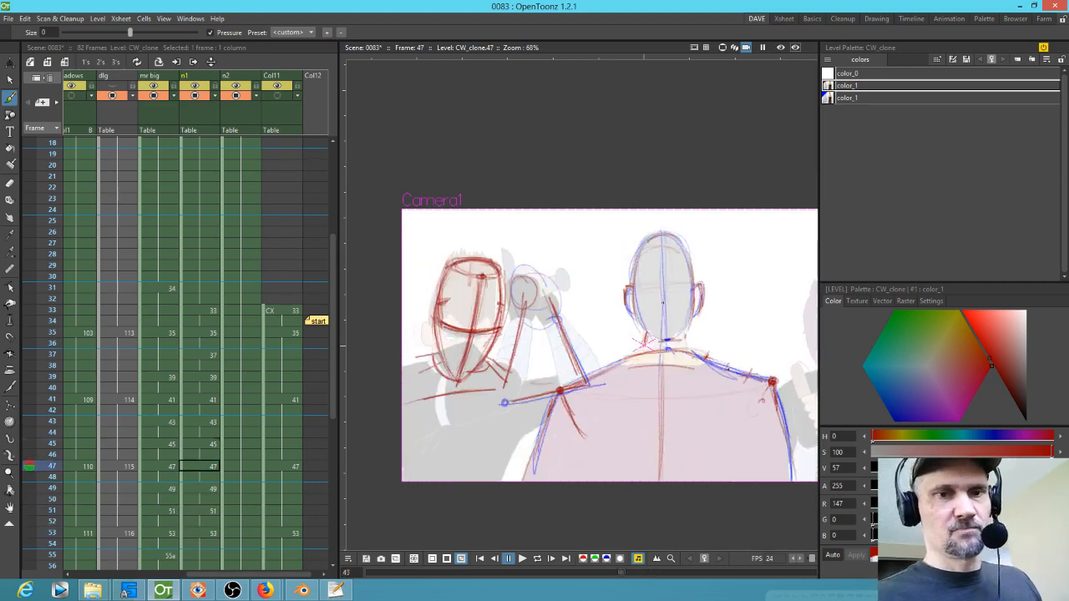
{"action": "key", "text": "comma"}
{"action": "key", "text": "comma"}
{"action": "key", "text": "comma"}
{"action": "key", "text": "comma"}
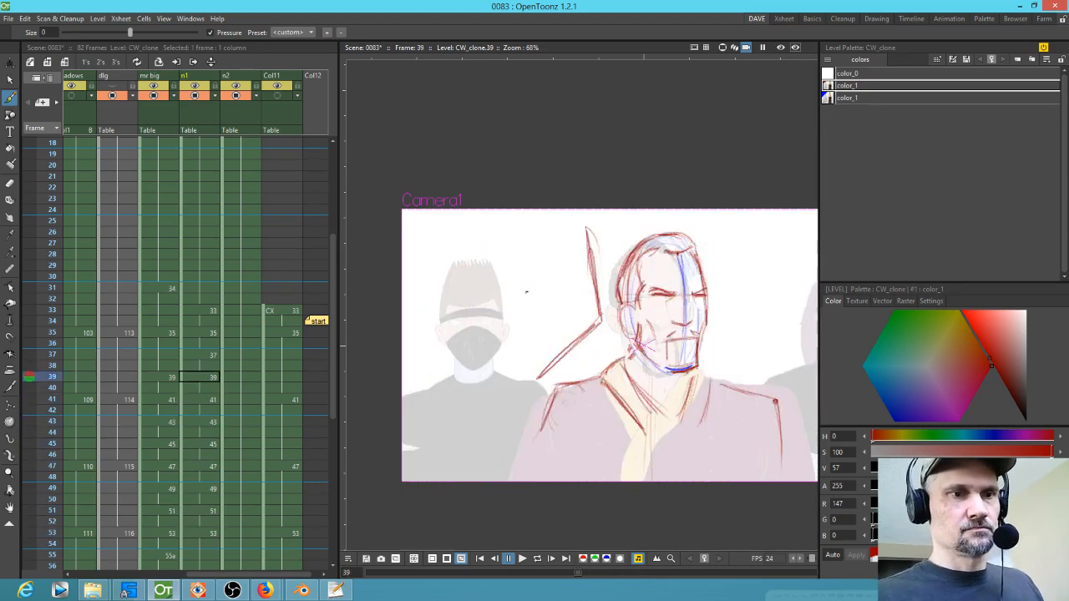
{"action": "key", "text": "comma"}
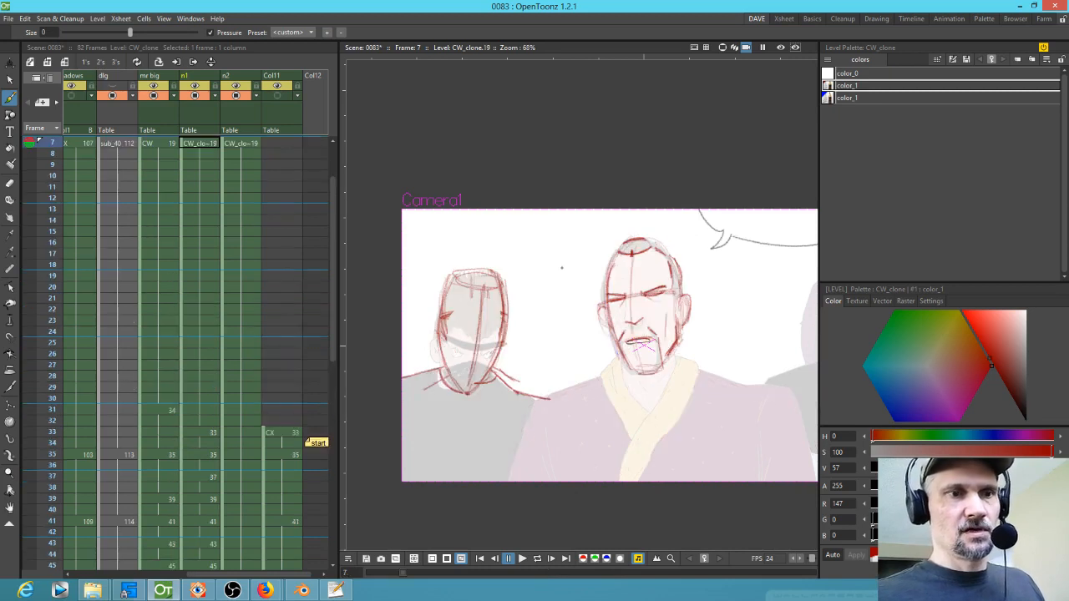
{"action": "key", "text": "period"}
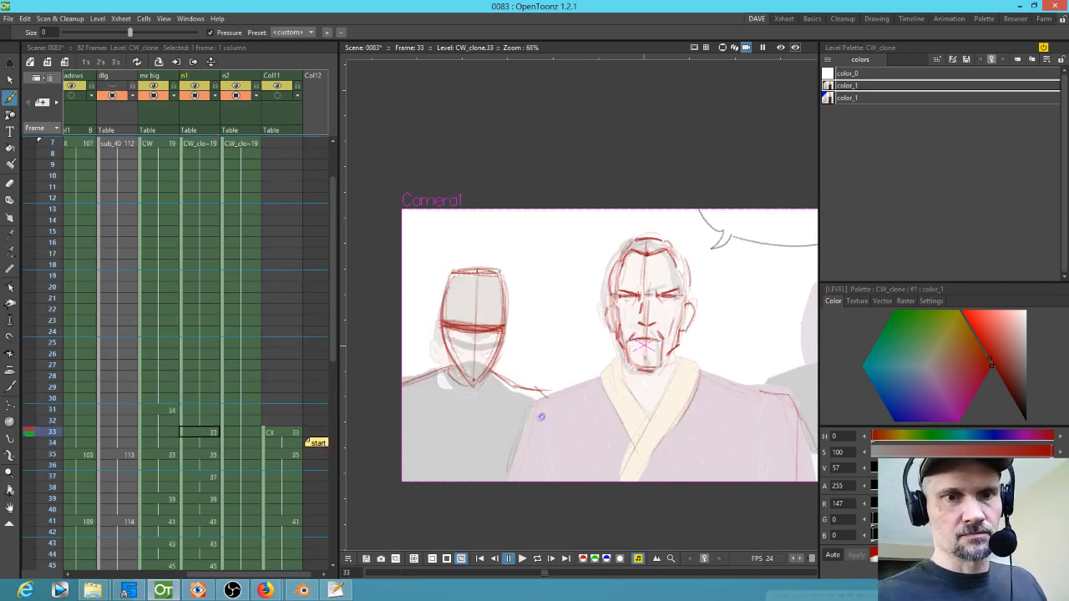
{"action": "key", "text": "period"}
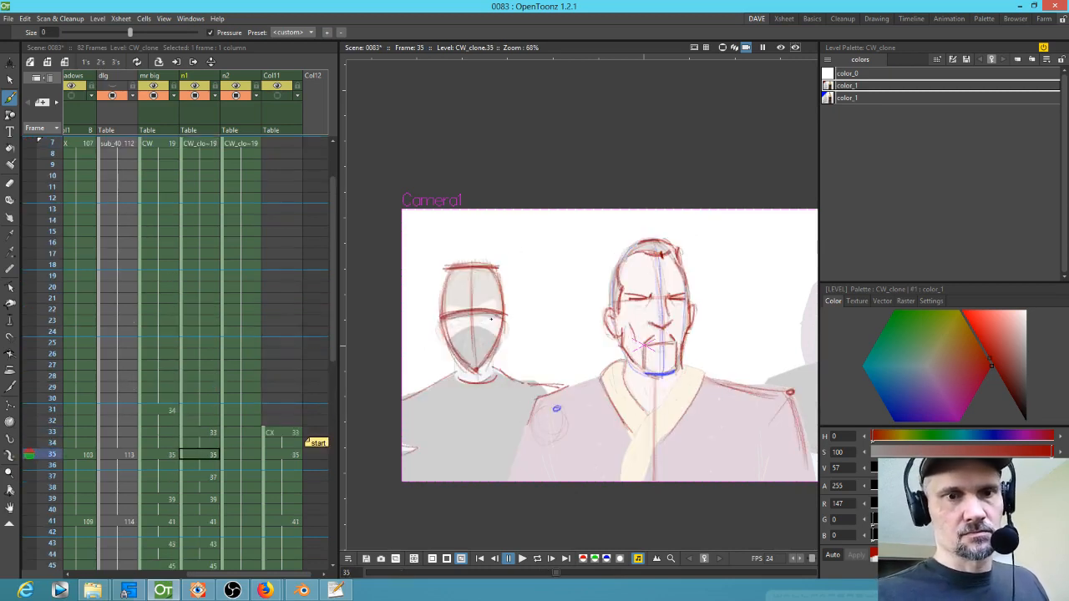
{"action": "key", "text": "comma"}
{"action": "key", "text": "comma"}
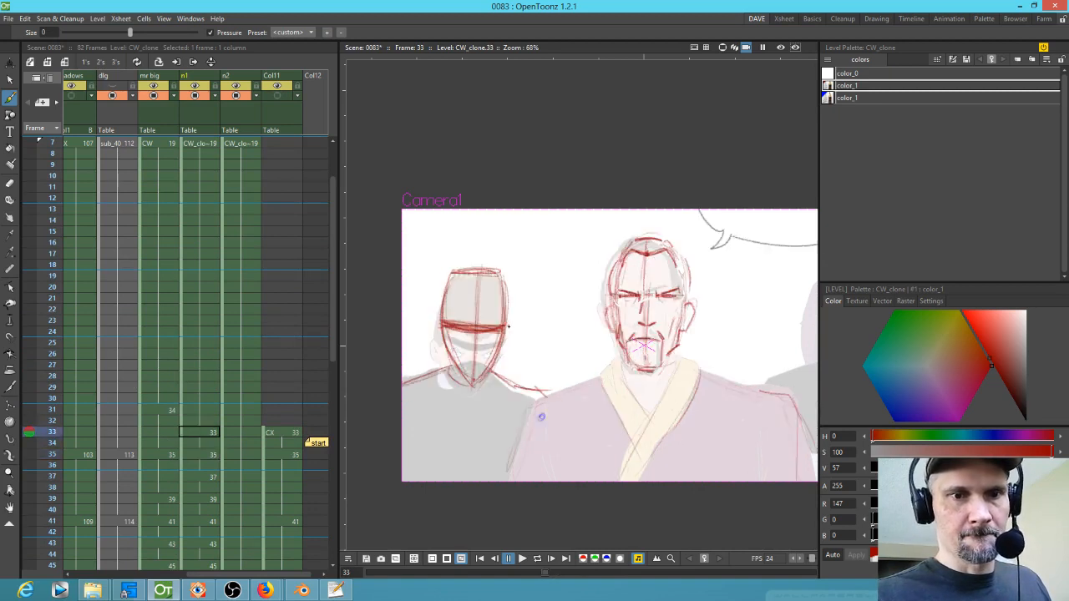
Step: Sketch the ninja's mask lines at frames 33 and 35, stepping ahead to frame 37
{"action": "left_click_drag", "start_coordinate": [443, 365], "coordinate": [473, 363]}
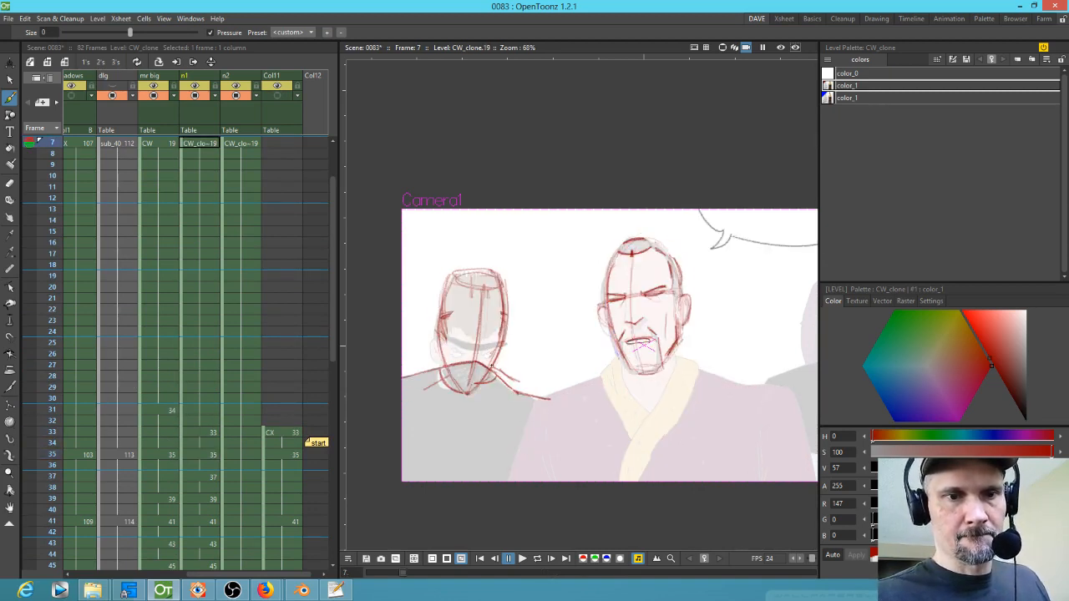
{"action": "key", "text": "period"}
{"action": "left_click_drag", "start_coordinate": [476, 358], "coordinate": [493, 352]}
{"action": "key", "text": "period"}
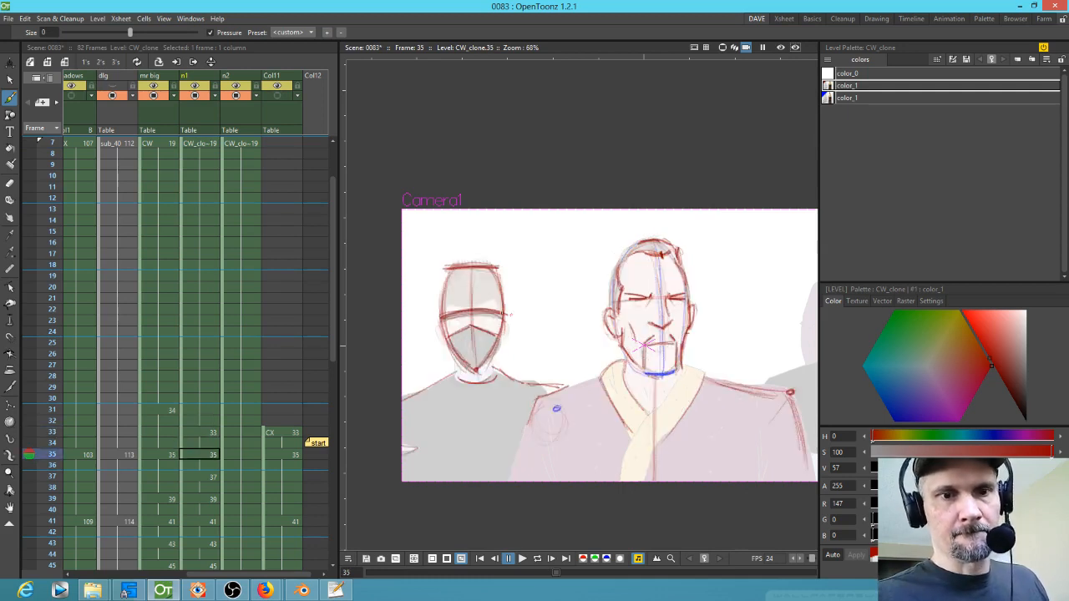
{"action": "key", "text": "period"}
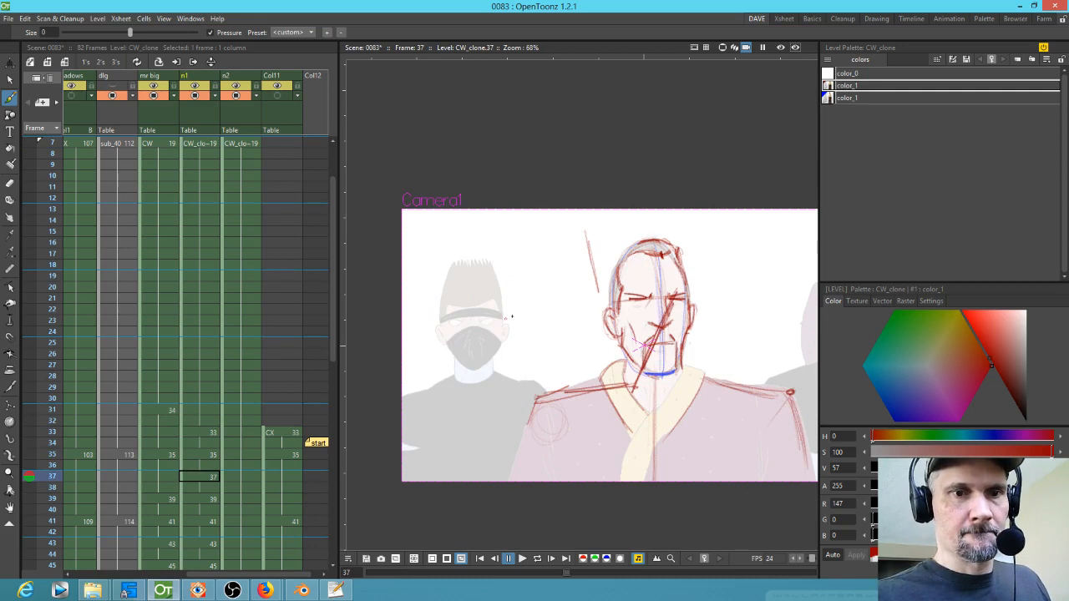
Step: Flip between frames 35 and 39 to compare the ninja around frame 37
{"action": "key", "text": "period"}
{"action": "key", "text": "period"}
{"action": "key", "text": "comma"}
{"action": "key", "text": "comma"}
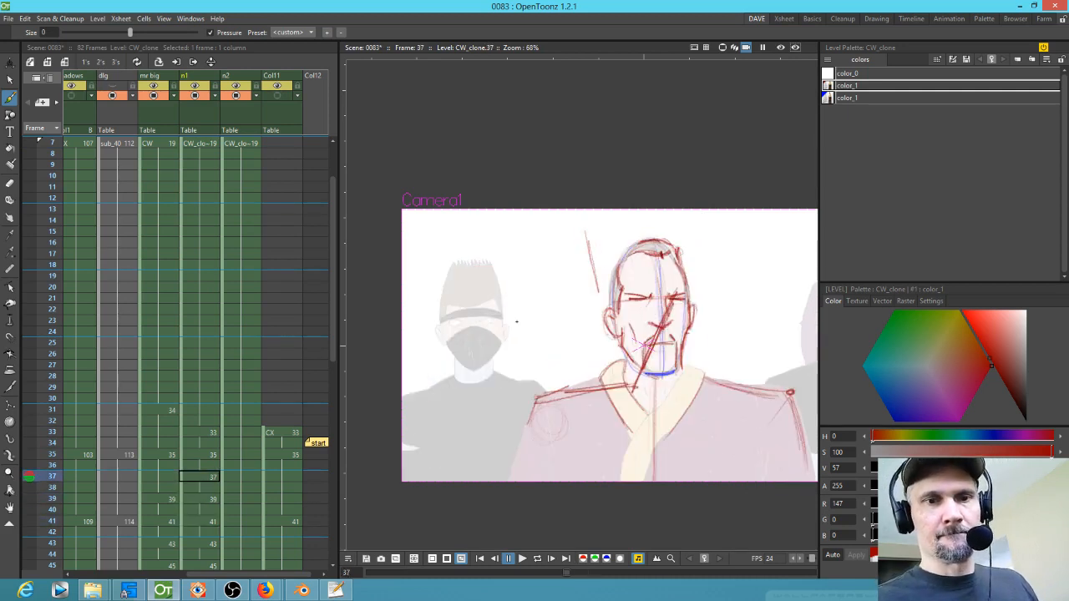
{"action": "key", "text": "comma"}
{"action": "key", "text": "period"}
{"action": "key", "text": "period"}
{"action": "key", "text": "period"}
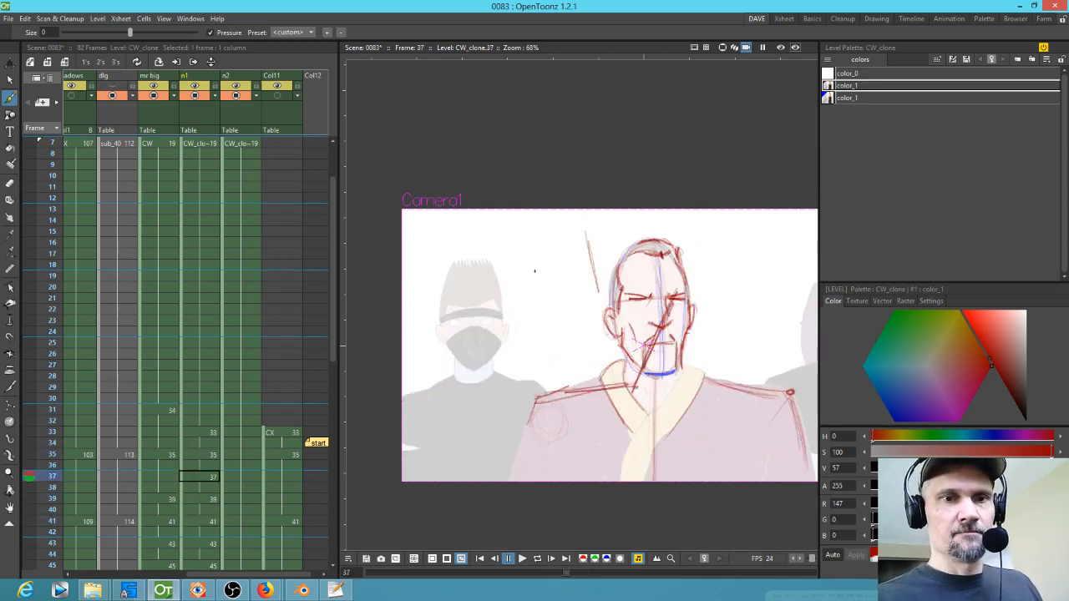
{"action": "key", "text": "comma"}
{"action": "key", "text": "comma"}
{"action": "key", "text": "comma"}
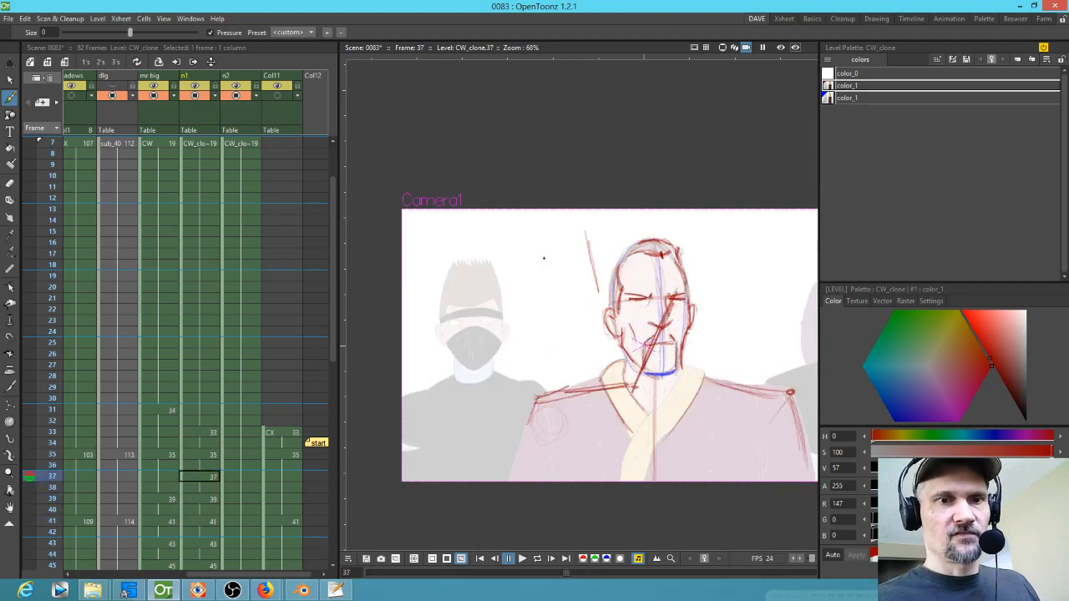
Step: Copy the ninja's head from frame 35 with a freehand selection and paste it into frame 37
{"action": "key", "text": "s"}
{"action": "mouse_move", "coordinate": [512, 262]}
{"action": "left_mouse_down"}
{"action": "mouse_move", "coordinate": [418, 318]}
{"action": "mouse_move", "coordinate": [490, 258]}
{"action": "left_mouse_up"}
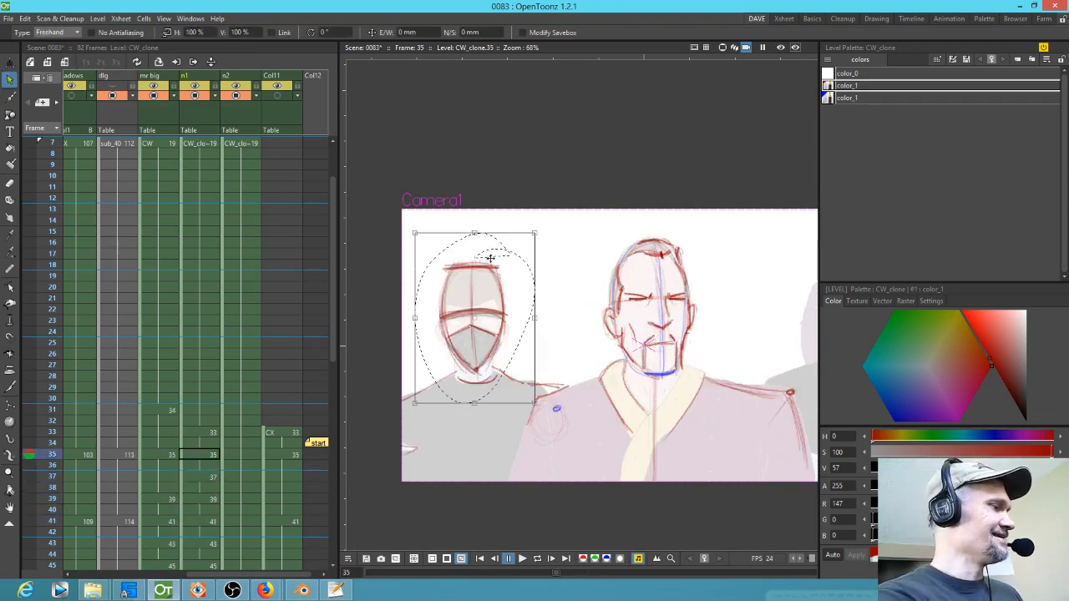
{"action": "key", "text": "period"}
{"action": "key", "text": "period"}
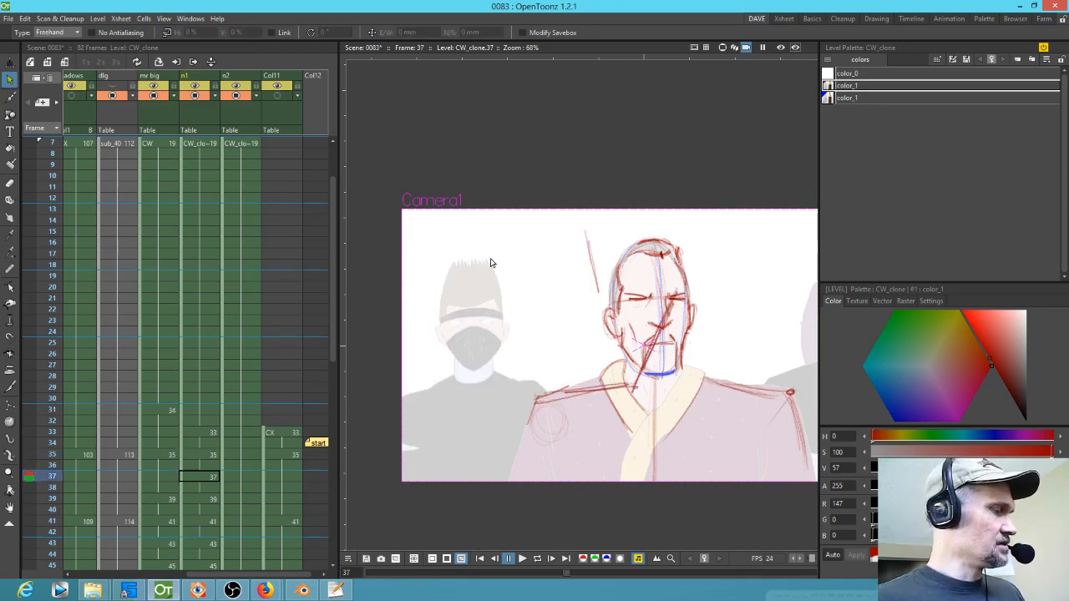
{"action": "key", "text": "ctrl+v"}
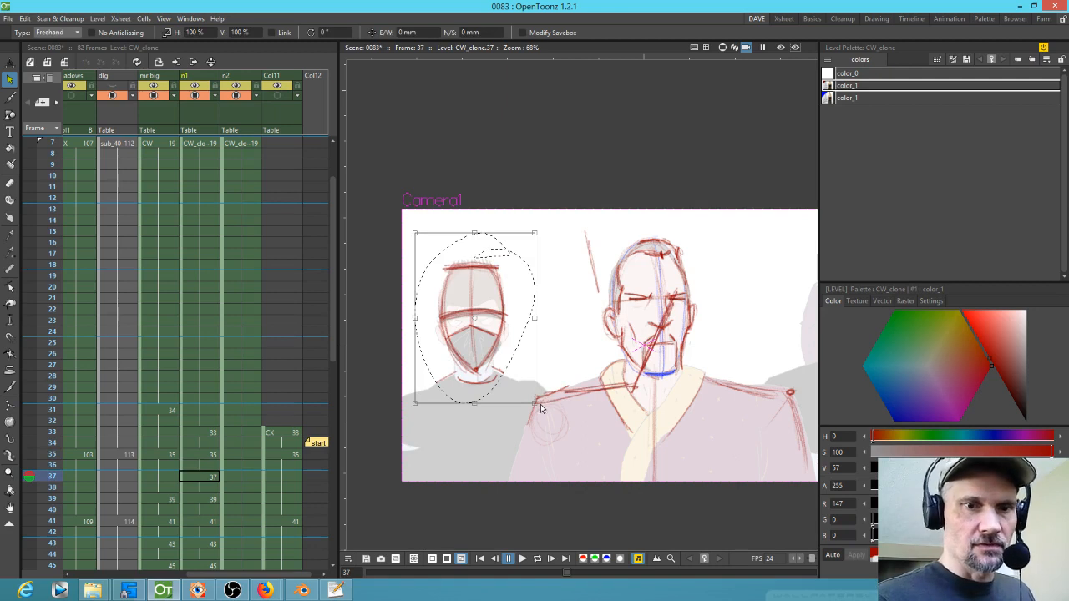
{"action": "left_click_drag", "start_coordinate": [536, 405], "coordinate": [503, 375]}
Step: Paste the ninja's head into frame 39 and rotate it about 5 degrees
{"action": "key", "text": "period"}
{"action": "key", "text": "period"}
{"action": "key", "text": "ctrl+v"}
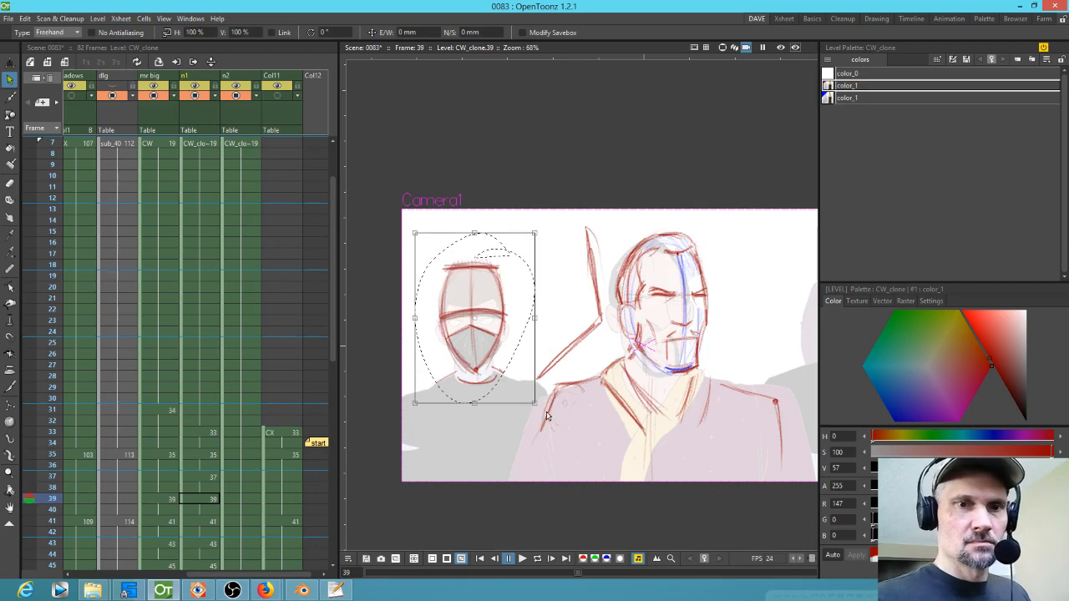
{"action": "left_click_drag", "start_coordinate": [539, 407], "coordinate": [503, 370]}
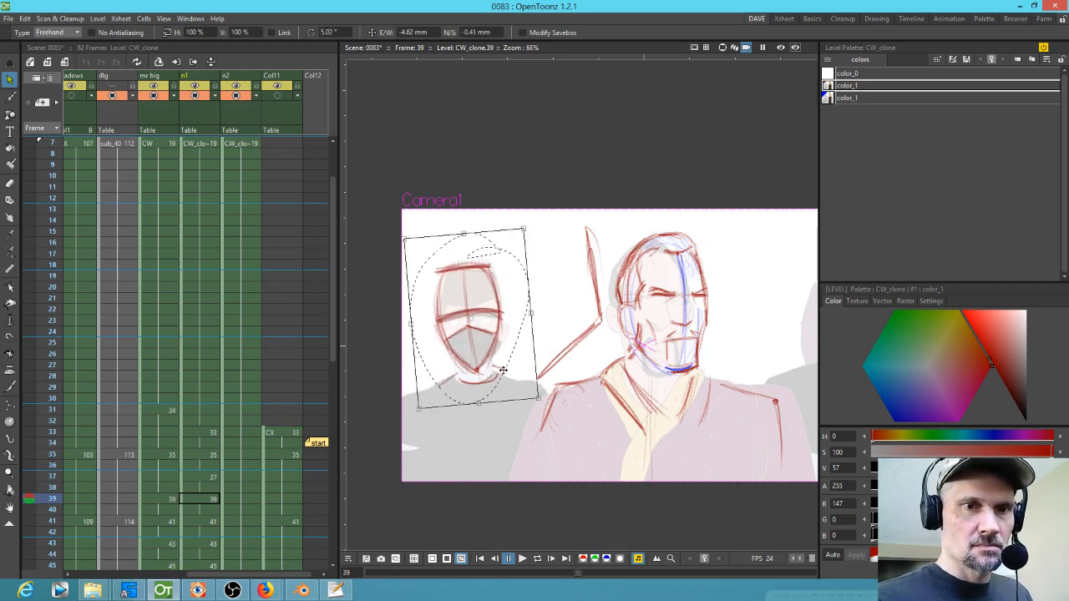
Step: Flip through frames 33 to 41 to check the pasted ninja heads
{"action": "key", "text": "comma"}
{"action": "key", "text": "comma"}
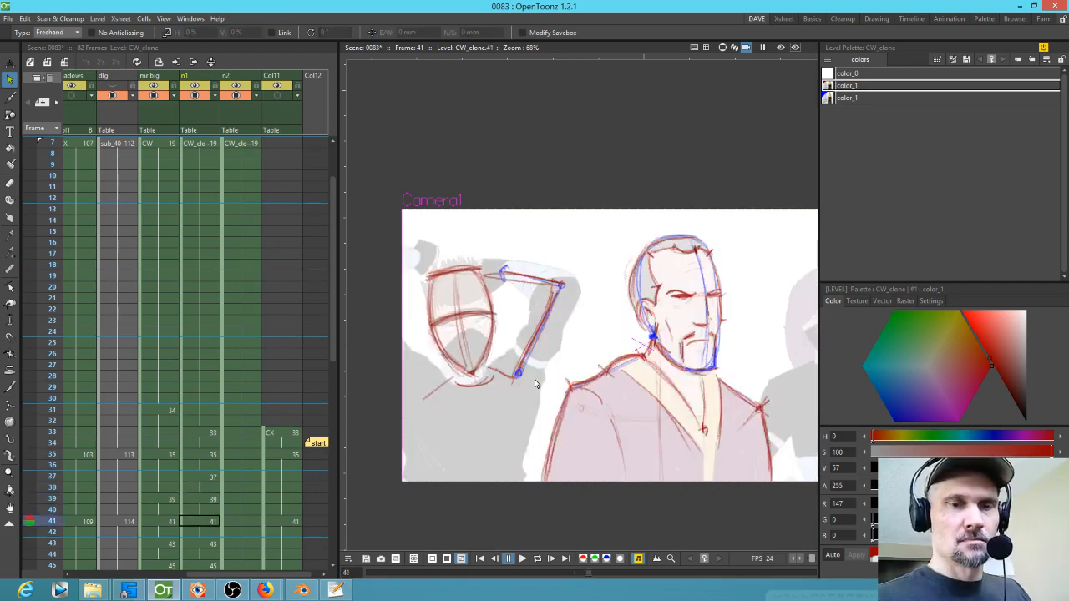
{"action": "key", "text": "period"}
{"action": "key", "text": "period"}
{"action": "key", "text": "period"}
{"action": "key", "text": "period"}
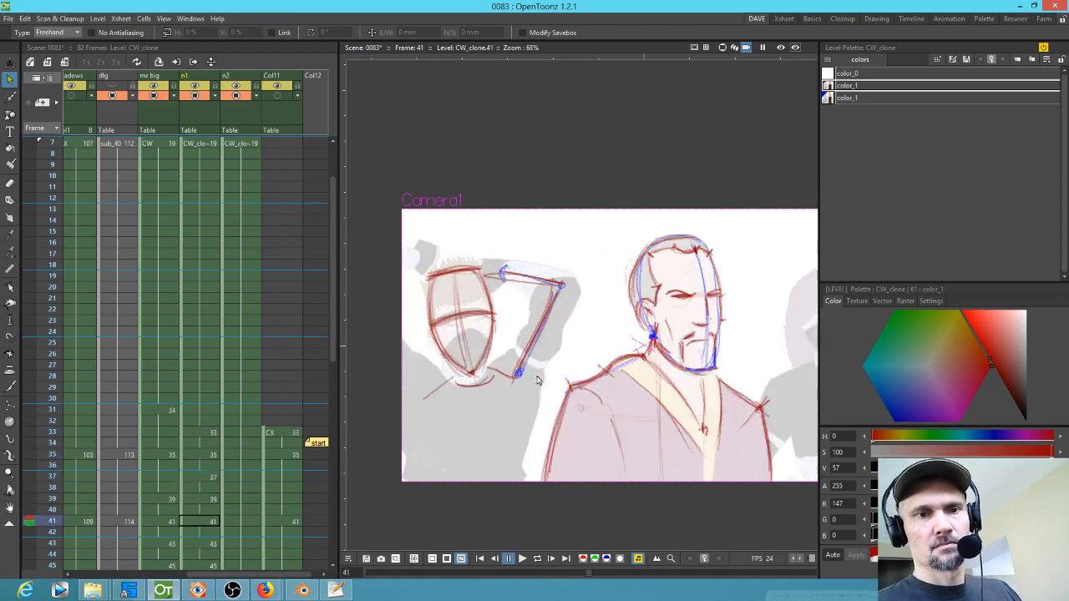
{"action": "key", "text": "comma"}
{"action": "key", "text": "comma"}
{"action": "key", "text": "comma"}
{"action": "key", "text": "comma"}
{"action": "key", "text": "comma"}
{"action": "key", "text": "comma"}
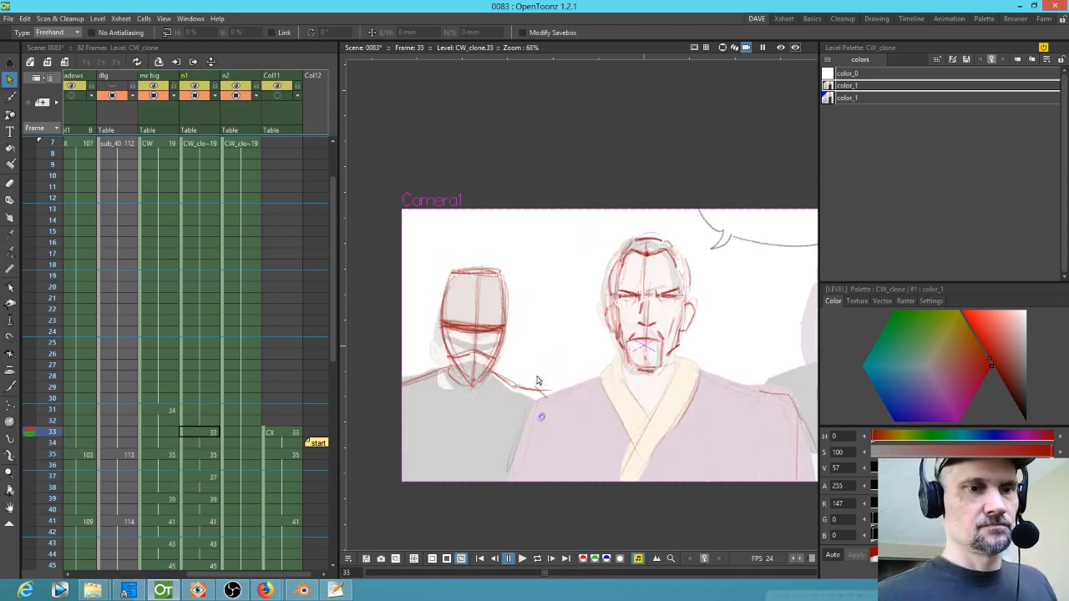
{"action": "key", "text": "period"}
{"action": "key", "text": "period"}
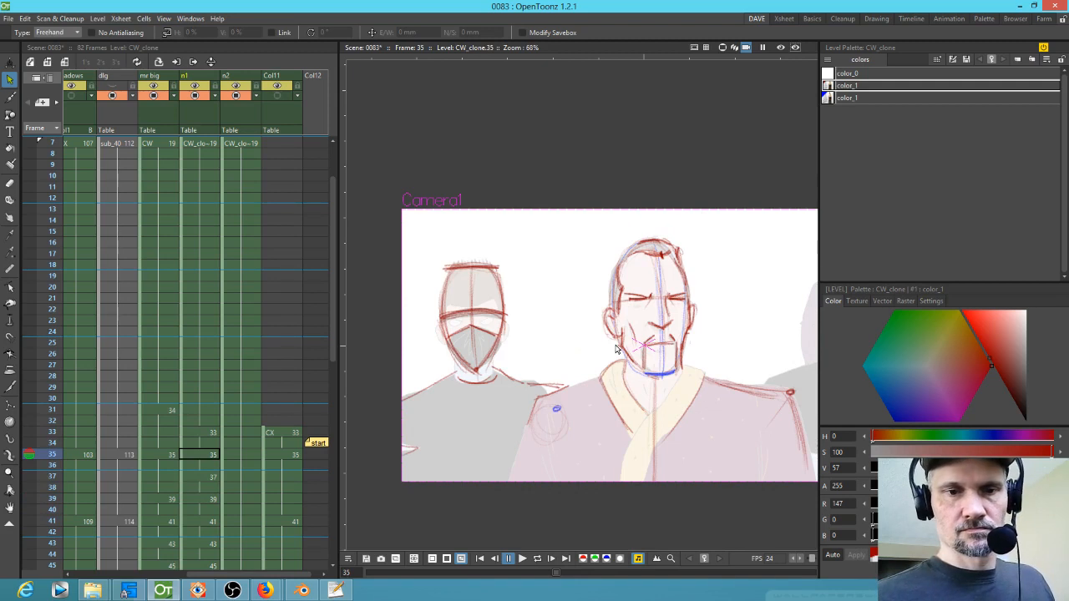
{"action": "key", "text": "period"}
Step: Try to resize the selected line at frame 37, dismiss the warning, and save the scene
{"action": "mouse_move", "coordinate": [528, 380]}
{"action": "left_mouse_down"}
{"action": "mouse_move", "coordinate": [599, 378]}
{"action": "mouse_move", "coordinate": [588, 373]}
{"action": "left_mouse_up"}
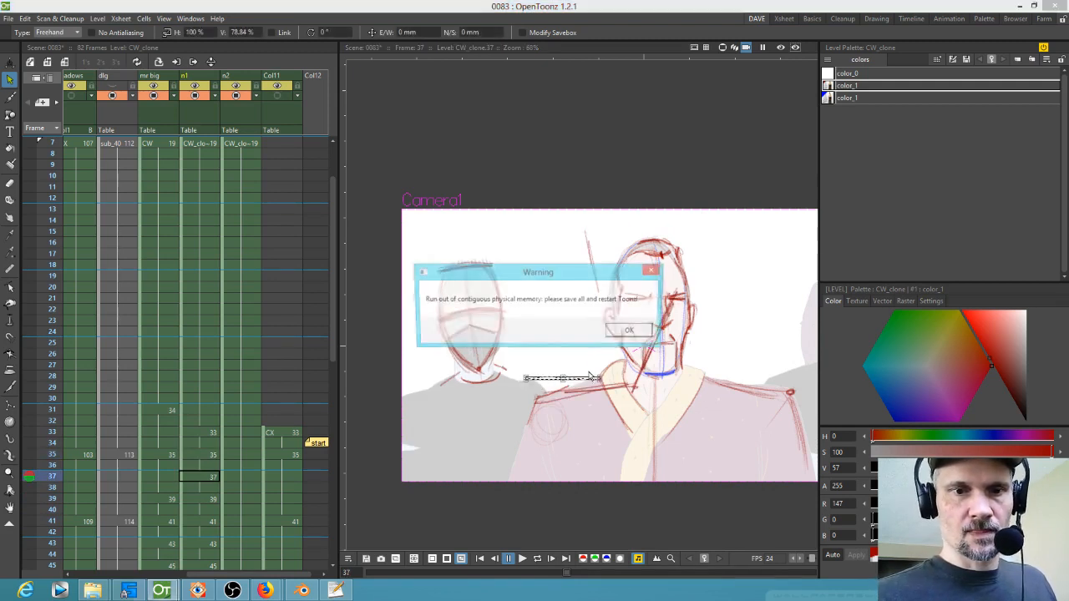
{"action": "left_click", "coordinate": [629, 329]}
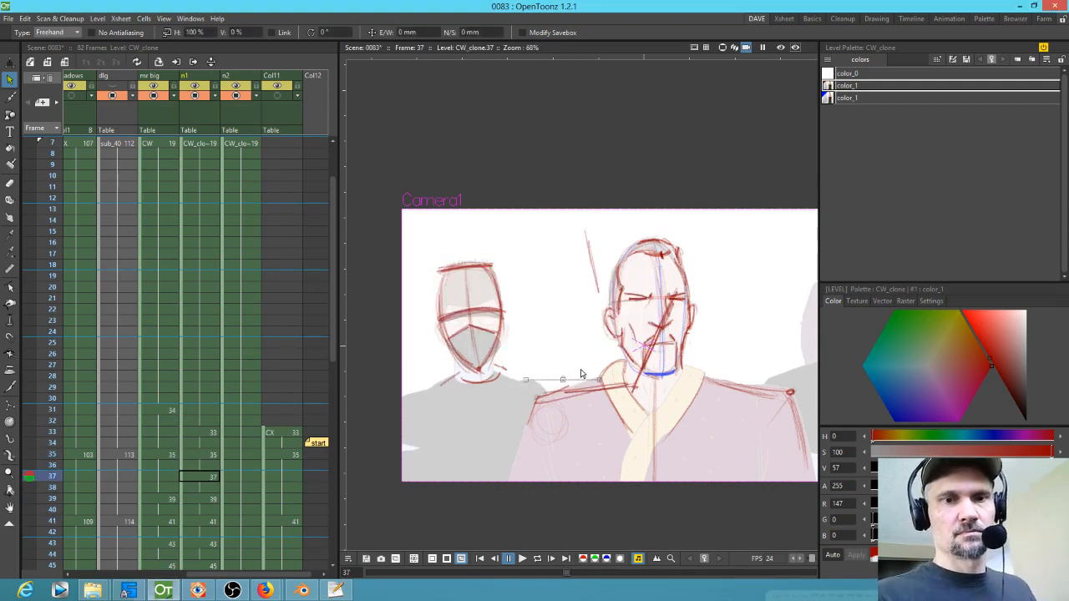
{"action": "left_click", "coordinate": [8, 18]}
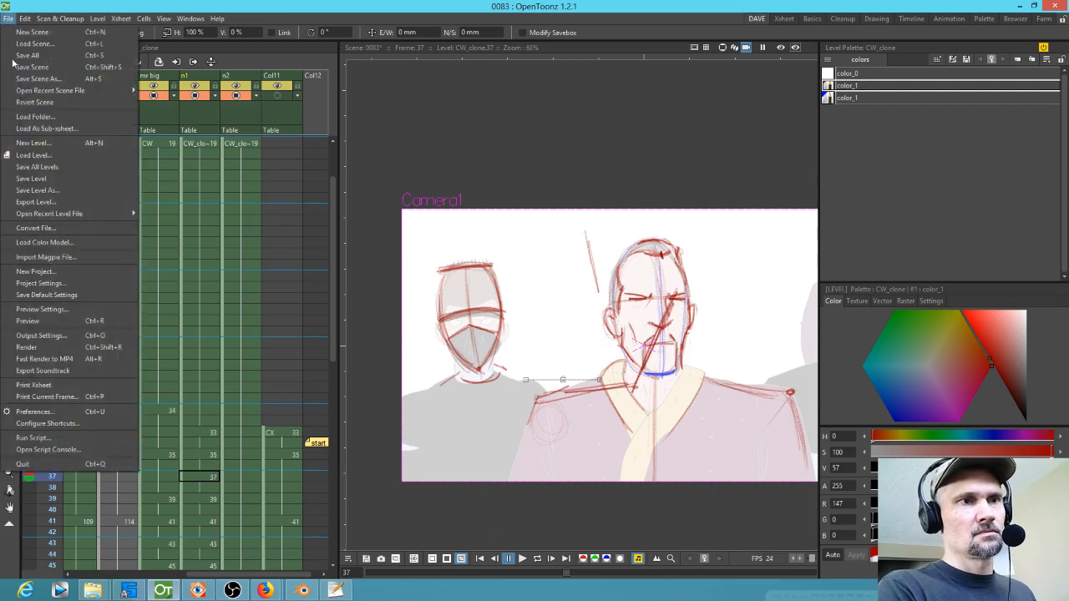
{"action": "left_click", "coordinate": [18, 56]}
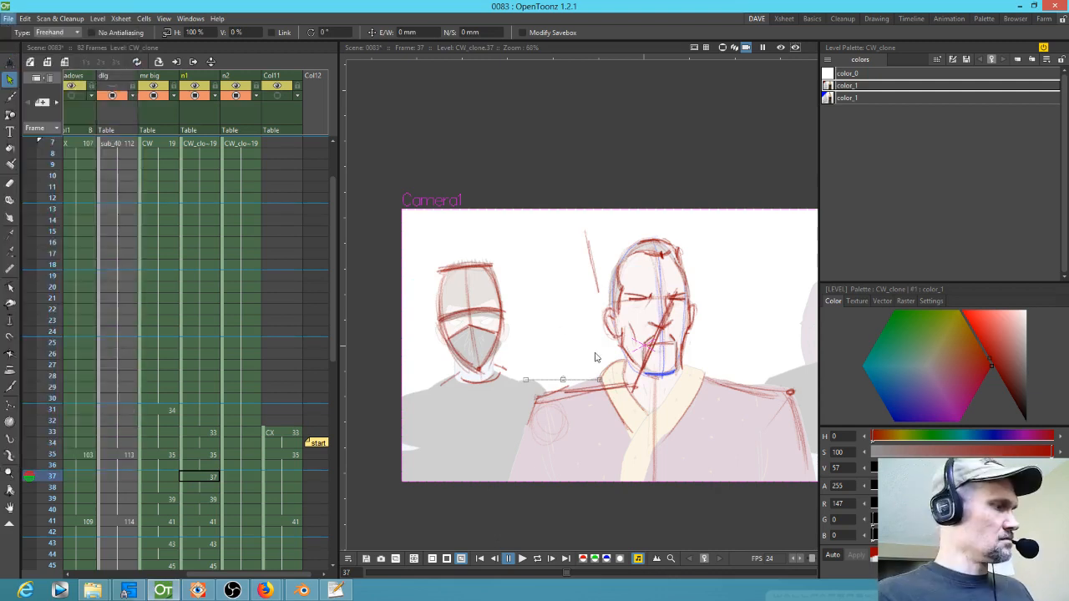
Step: Draw the ninja's shoulder line at frame 37 with the Brush and step to frame 39
{"action": "key", "text": "b"}
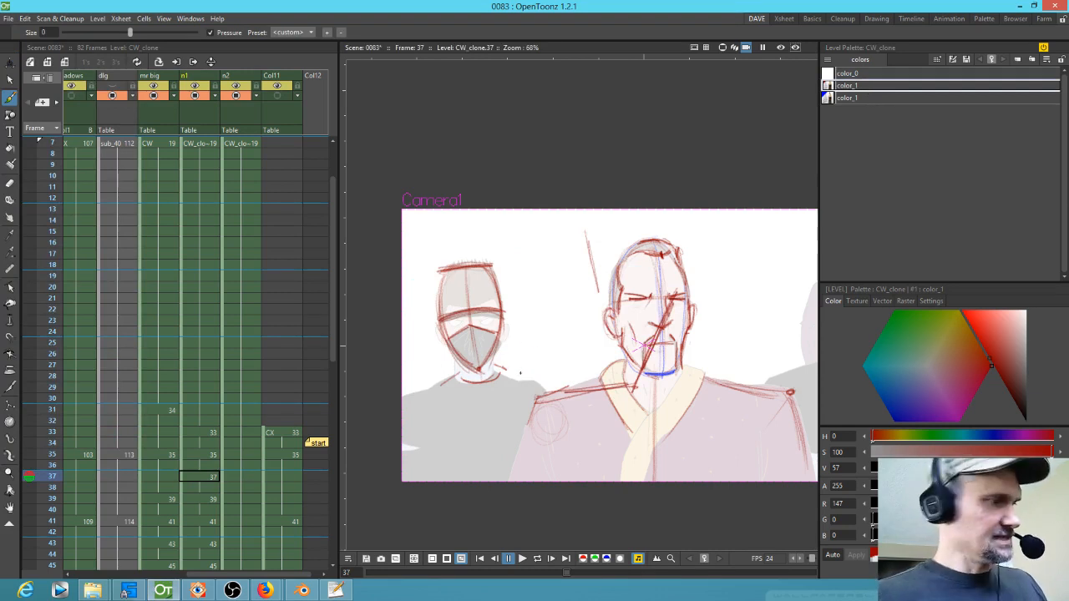
{"action": "left_click_drag", "start_coordinate": [534, 378], "coordinate": [623, 366]}
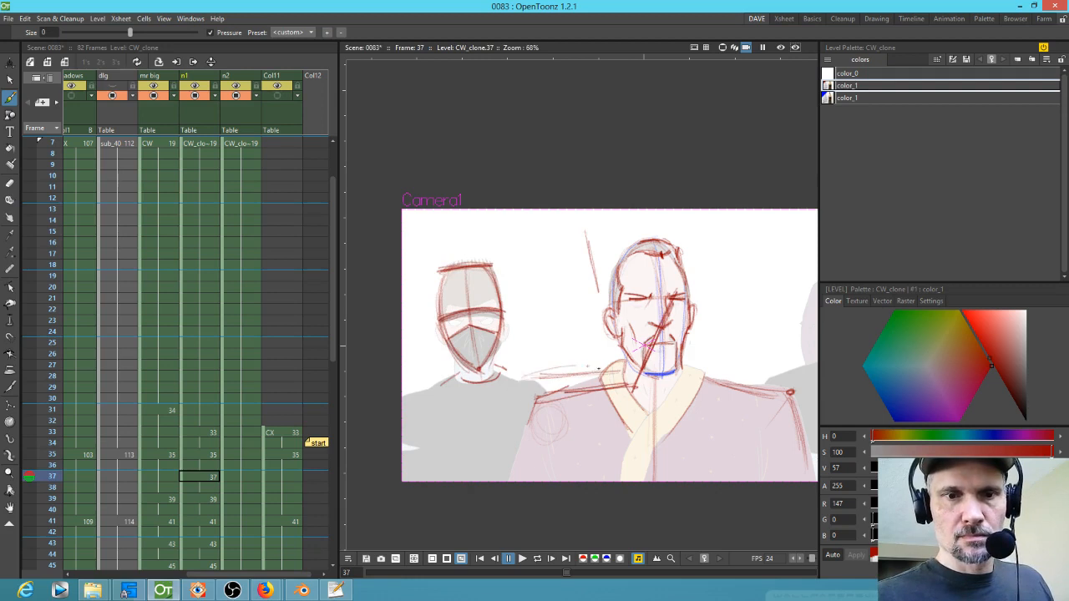
{"action": "key", "text": "shift+period"}
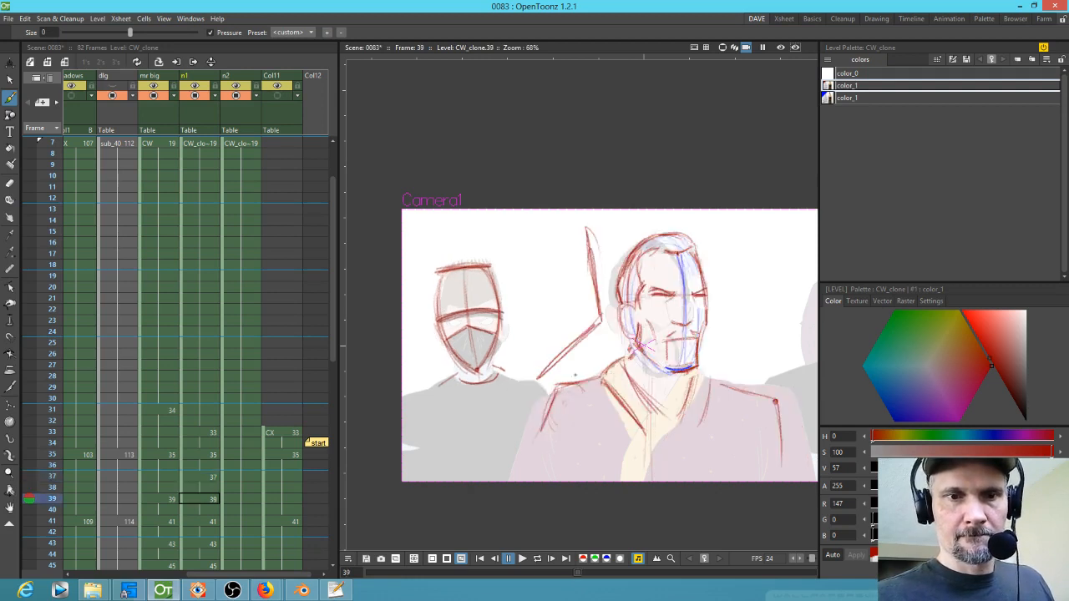
Step: Sketch the ninja's raised arm lines at frame 39, flipping to frame 37 to compare
{"action": "left_click_drag", "start_coordinate": [600, 322], "coordinate": [547, 366]}
{"action": "key", "text": "shift+comma"}
{"action": "key", "text": "shift+period"}
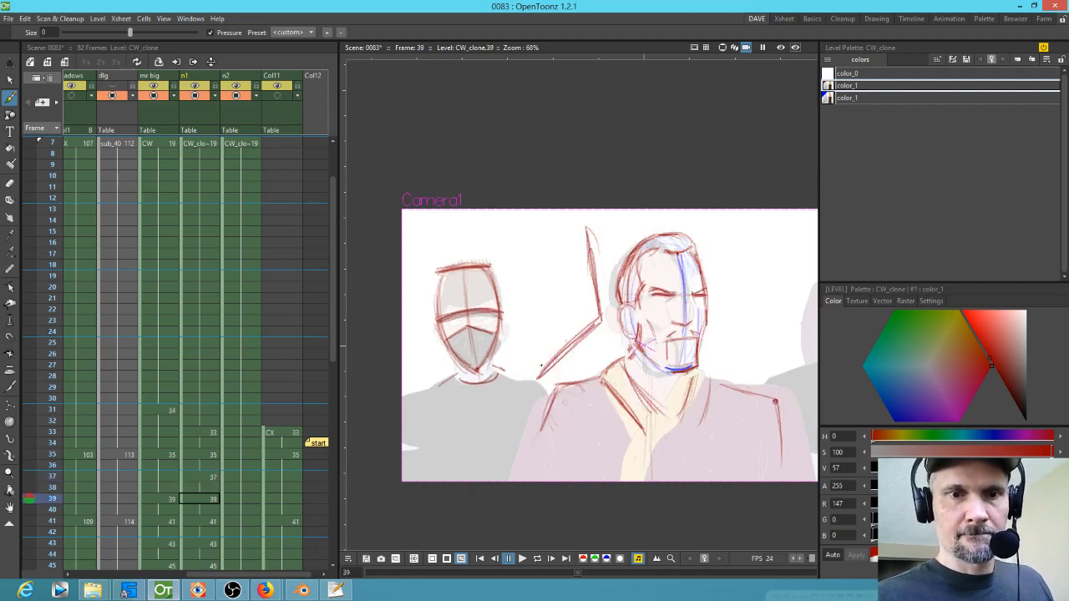
{"action": "left_click_drag", "start_coordinate": [599, 309], "coordinate": [562, 340]}
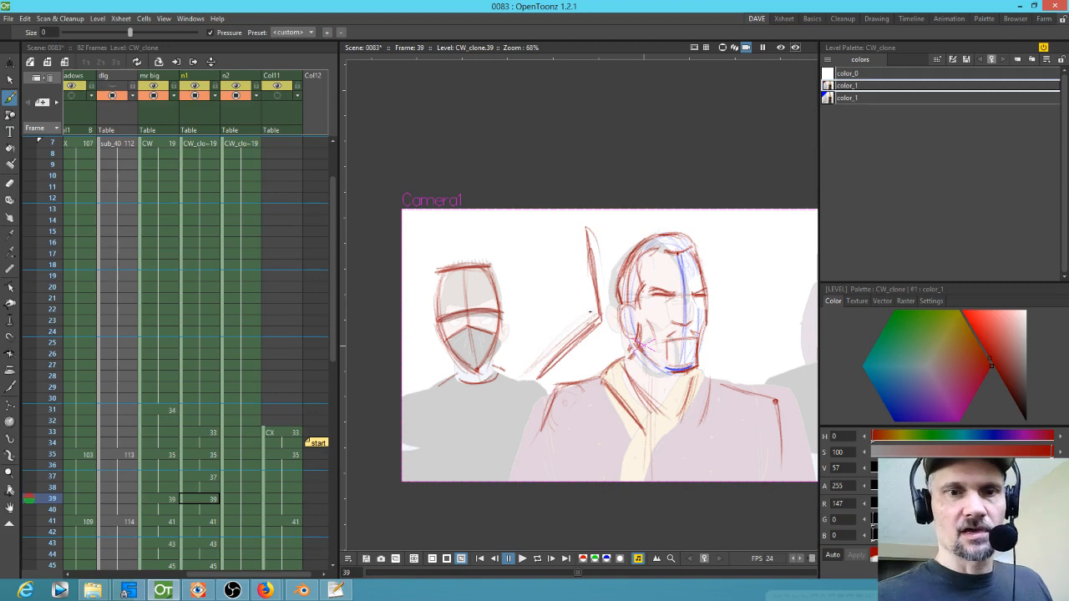
{"action": "key", "text": "shift+comma"}
{"action": "key", "text": "shift+period"}
{"action": "key", "text": "shift+period"}
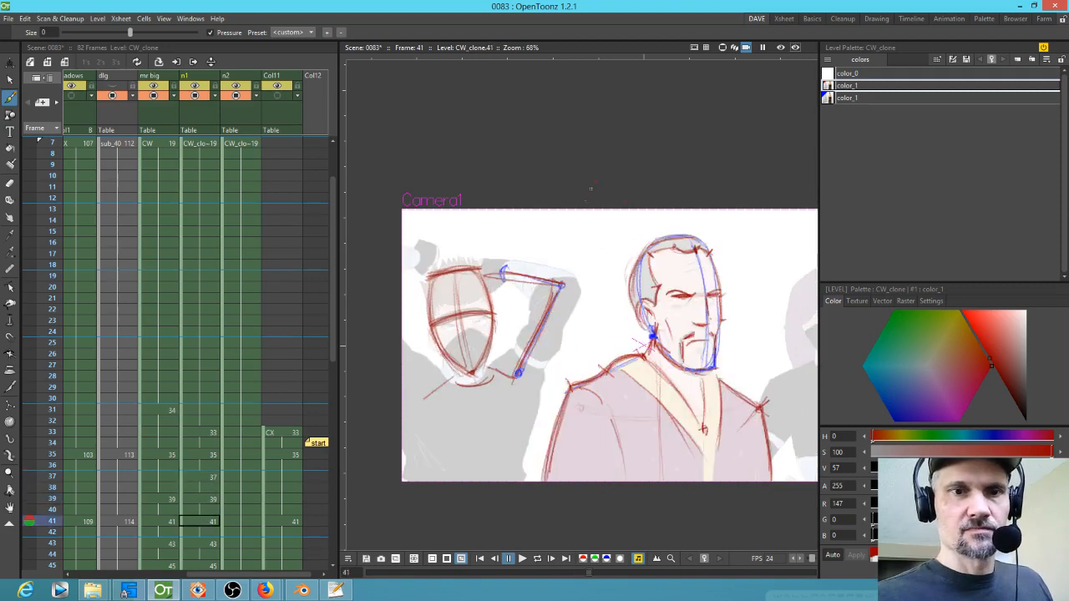
Step: Sketch the ninja's raised arm with several strokes at frame 41
{"action": "mouse_move", "coordinate": [500, 276]}
{"action": "left_mouse_down"}
{"action": "mouse_move", "coordinate": [522, 263]}
{"action": "mouse_move", "coordinate": [513, 267]}
{"action": "mouse_move", "coordinate": [579, 267]}
{"action": "mouse_move", "coordinate": [533, 297]}
{"action": "left_mouse_up"}
{"action": "mouse_move", "coordinate": [548, 265]}
{"action": "left_mouse_down"}
{"action": "mouse_move", "coordinate": [576, 293]}
{"action": "mouse_move", "coordinate": [538, 302]}
{"action": "mouse_move", "coordinate": [571, 298]}
{"action": "mouse_move", "coordinate": [594, 276]}
{"action": "mouse_move", "coordinate": [585, 272]}
{"action": "mouse_move", "coordinate": [543, 377]}
{"action": "left_mouse_up"}
{"action": "left_click_drag", "start_coordinate": [586, 274], "coordinate": [531, 397]}
{"action": "left_click_drag", "start_coordinate": [542, 288], "coordinate": [492, 374]}
{"action": "mouse_move", "coordinate": [545, 295]}
{"action": "left_mouse_down"}
{"action": "mouse_move", "coordinate": [495, 368]}
{"action": "mouse_move", "coordinate": [483, 369]}
{"action": "left_mouse_up"}
{"action": "left_click_drag", "start_coordinate": [582, 277], "coordinate": [540, 382]}
{"action": "mouse_move", "coordinate": [572, 318]}
{"action": "left_mouse_down"}
{"action": "mouse_move", "coordinate": [542, 378]}
{"action": "mouse_move", "coordinate": [546, 371]}
{"action": "left_mouse_up"}
Step: Rough in the arm's motion strokes across frames 43 to 47 and back through frame 41
{"action": "key", "text": "period"}
{"action": "left_click_drag", "start_coordinate": [594, 332], "coordinate": [538, 384]}
{"action": "left_click_drag", "start_coordinate": [611, 319], "coordinate": [533, 389]}
{"action": "key", "text": "period"}
{"action": "left_click_drag", "start_coordinate": [598, 367], "coordinate": [521, 399]}
{"action": "left_click_drag", "start_coordinate": [588, 370], "coordinate": [506, 418]}
{"action": "key", "text": "period"}
{"action": "left_click_drag", "start_coordinate": [573, 404], "coordinate": [513, 432]}
{"action": "mouse_move", "coordinate": [522, 386]}
{"action": "left_mouse_down"}
{"action": "mouse_move", "coordinate": [598, 360]}
{"action": "mouse_move", "coordinate": [568, 374]}
{"action": "mouse_move", "coordinate": [511, 366]}
{"action": "left_mouse_up"}
{"action": "key", "text": "comma"}
{"action": "mouse_move", "coordinate": [586, 336]}
{"action": "left_mouse_down"}
{"action": "mouse_move", "coordinate": [508, 365]}
{"action": "mouse_move", "coordinate": [579, 302]}
{"action": "left_mouse_up"}
{"action": "key", "text": "comma"}
{"action": "left_click_drag", "start_coordinate": [506, 349], "coordinate": [582, 303]}
{"action": "key", "text": "comma"}
{"action": "left_click_drag", "start_coordinate": [501, 356], "coordinate": [531, 308]}
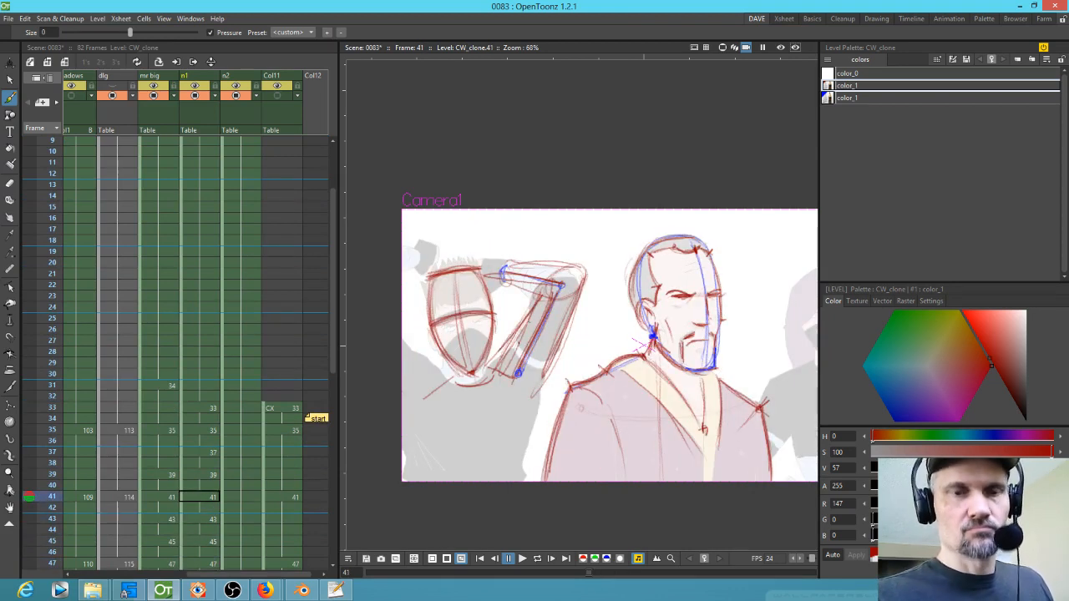
Step: Flip through frames 41 to 47 to check the arm sketch
{"action": "key", "text": "period"}
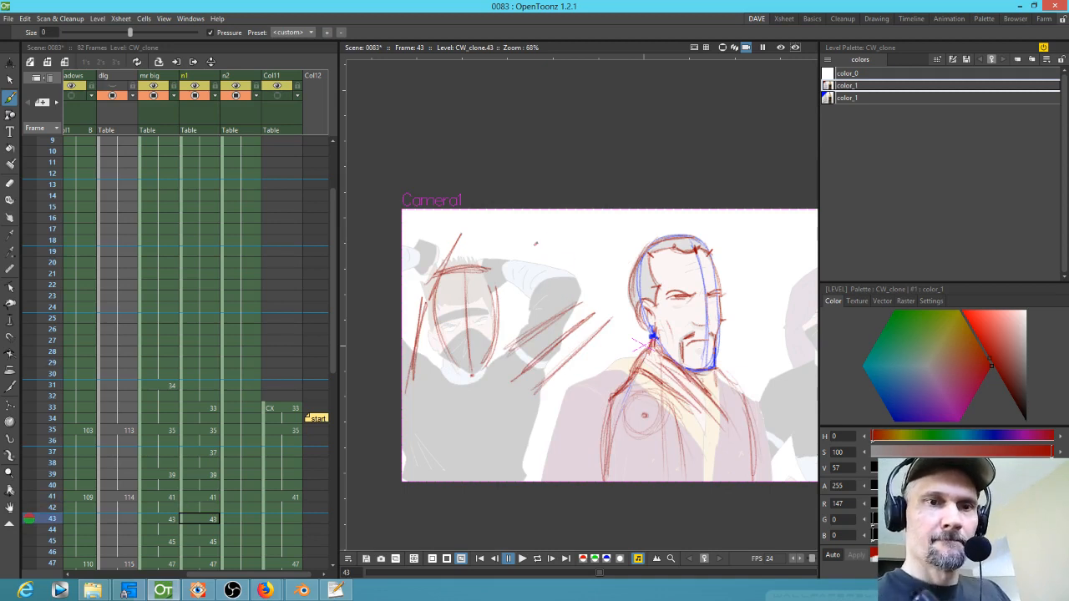
{"action": "key", "text": "period"}
{"action": "key", "text": "period"}
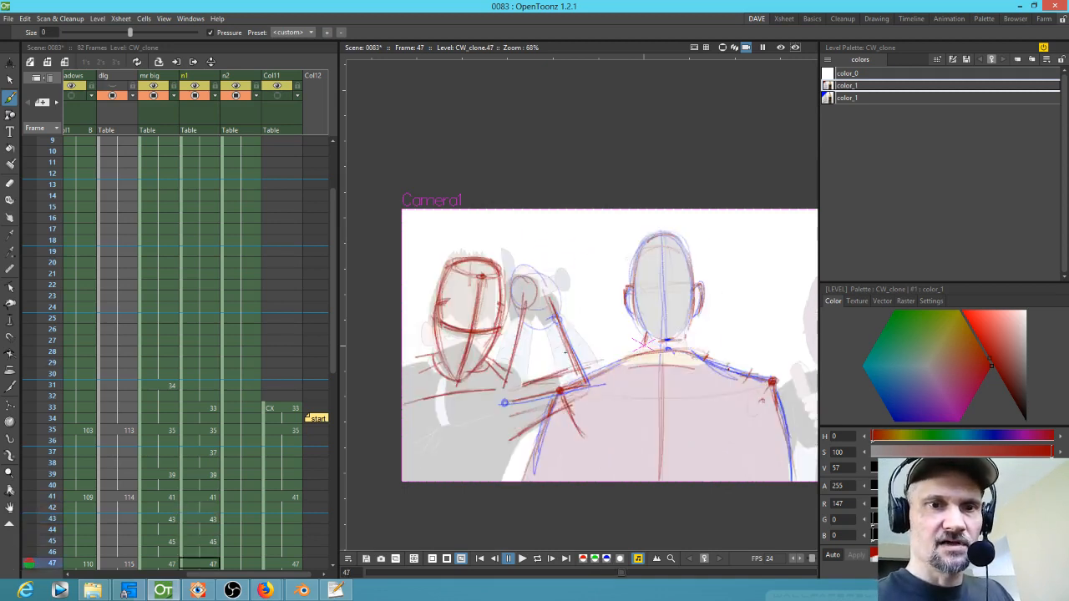
{"action": "key", "text": "comma"}
{"action": "key", "text": "comma"}
{"action": "key", "text": "comma"}
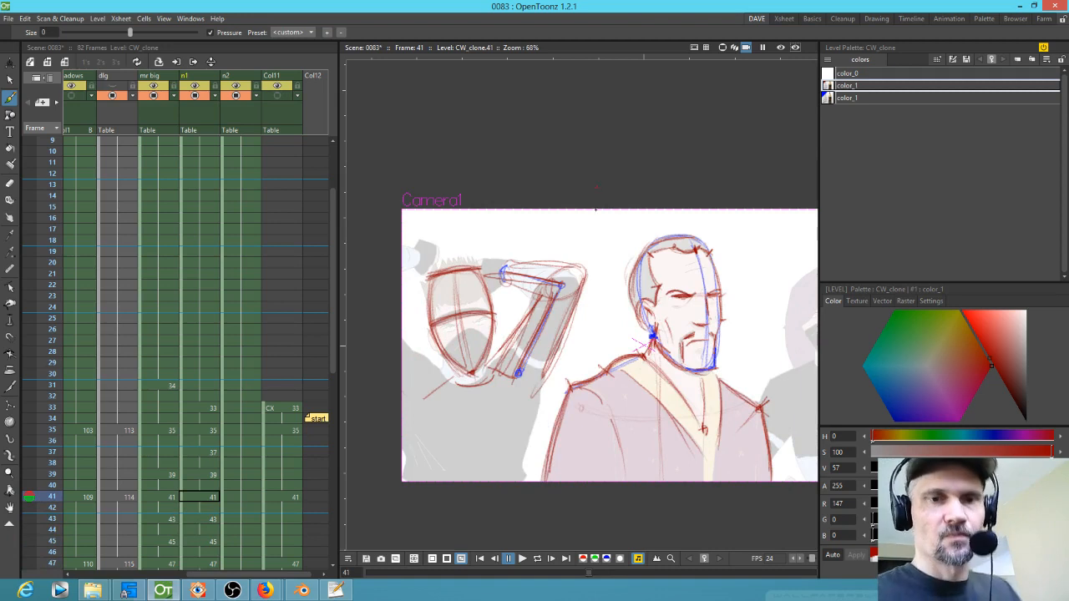
Step: Flip back and forth through frames 41 to 47 to review the ninja's arm motion
{"action": "key", "text": "period"}
{"action": "key", "text": "period"}
{"action": "key", "text": "period"}
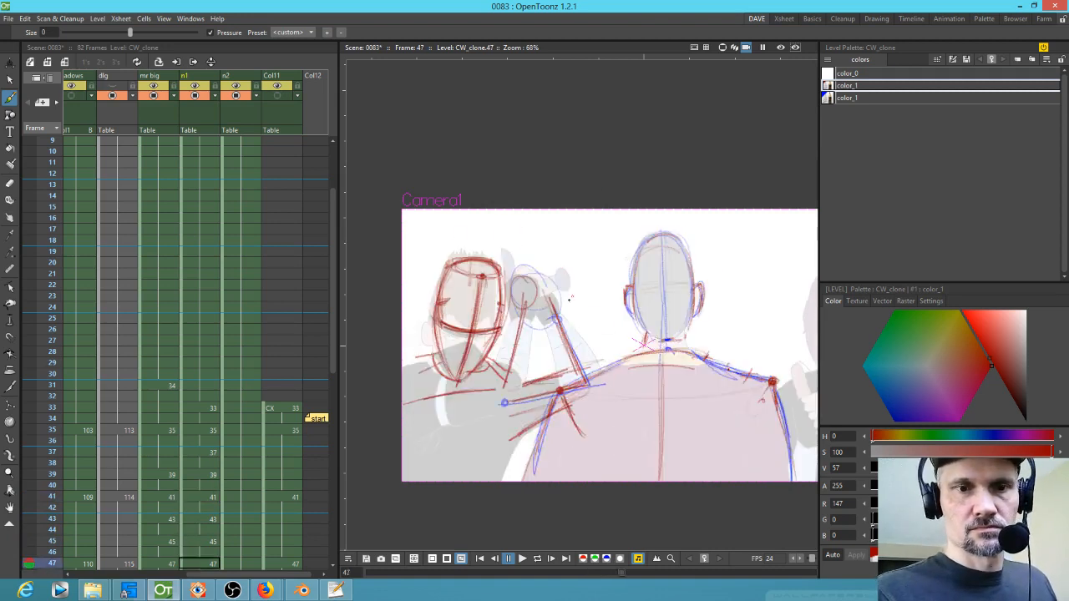
{"action": "key", "text": "comma"}
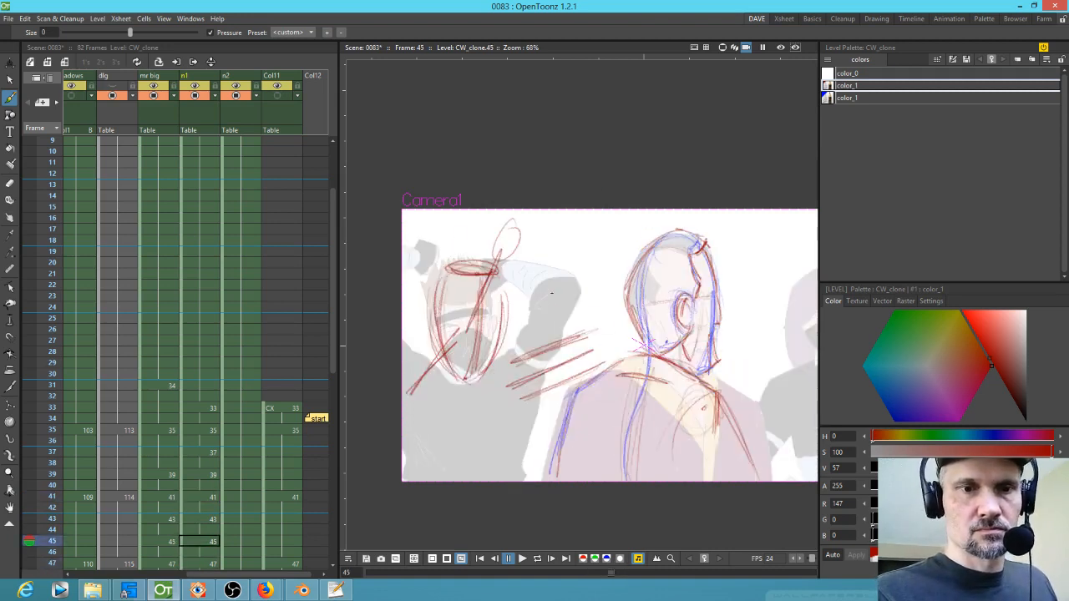
{"action": "key", "text": "comma"}
{"action": "key", "text": "comma"}
{"action": "key", "text": "comma"}
{"action": "key", "text": "comma"}
{"action": "key", "text": "period"}
{"action": "key", "text": "period"}
{"action": "key", "text": "comma"}
{"action": "key", "text": "comma"}
{"action": "key", "text": "period"}
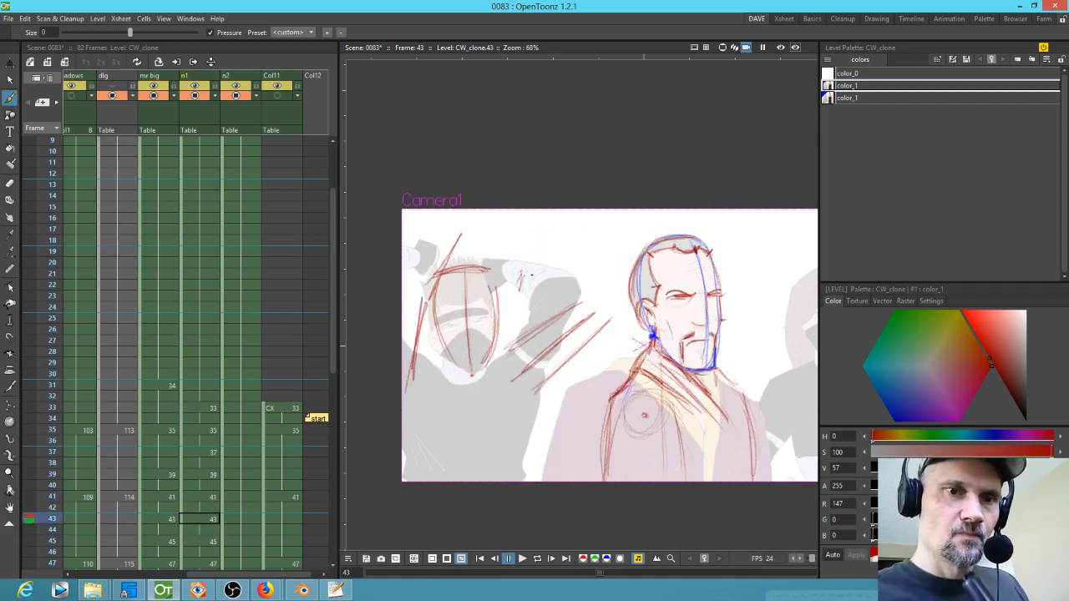
{"action": "key", "text": "period"}
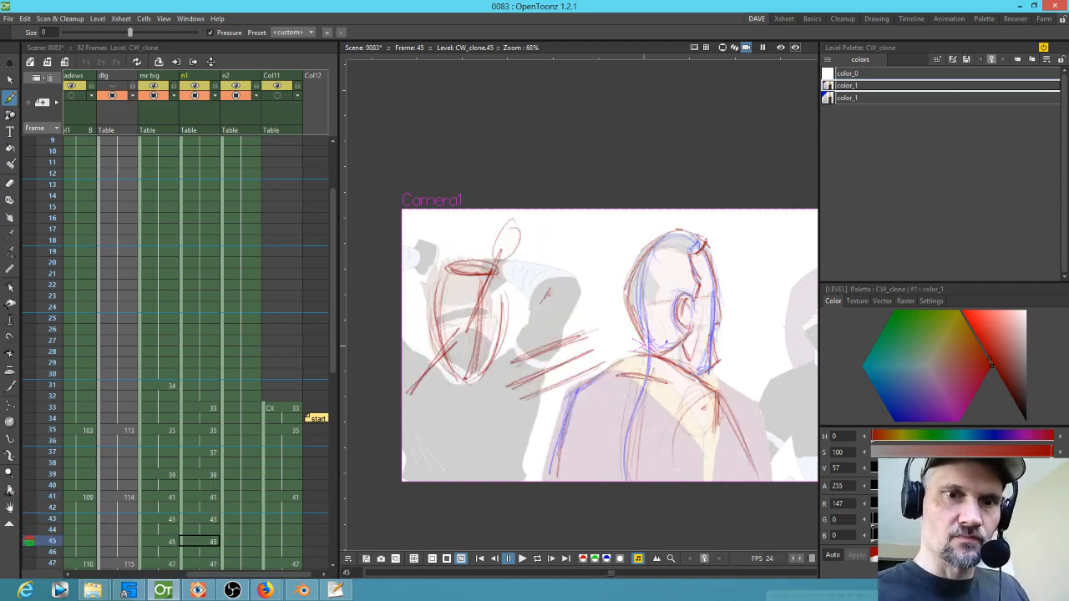
{"action": "key", "text": "period"}
{"action": "key", "text": "period"}
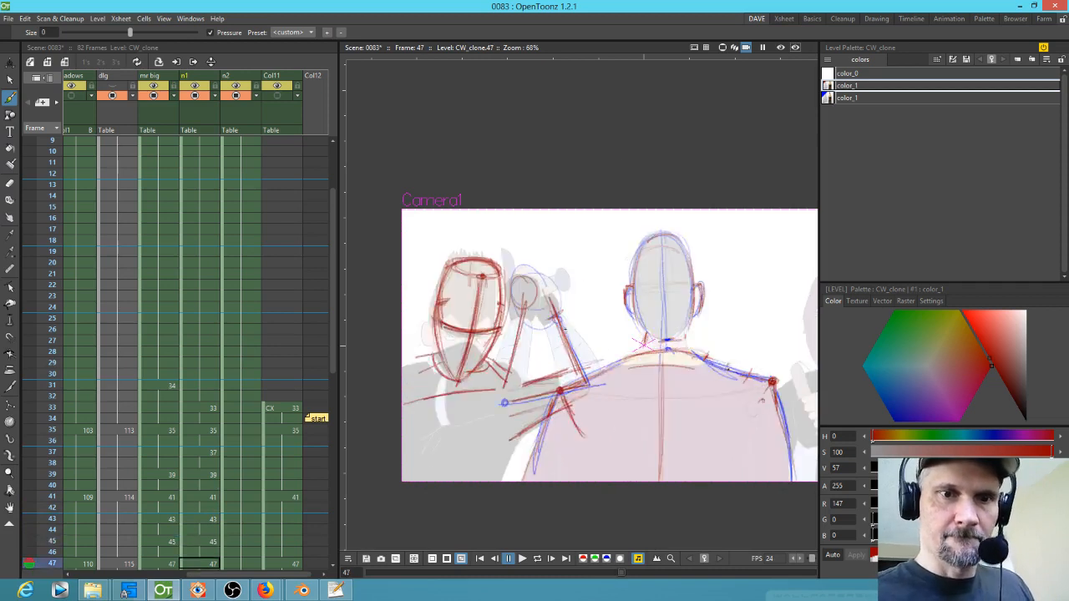
Step: Add more arm motion strokes at frames 47, 45 and 43
{"action": "mouse_move", "coordinate": [569, 318]}
{"action": "left_mouse_down"}
{"action": "mouse_move", "coordinate": [599, 369]}
{"action": "mouse_move", "coordinate": [596, 361]}
{"action": "mouse_move", "coordinate": [561, 380]}
{"action": "left_mouse_up"}
{"action": "left_click_drag", "start_coordinate": [547, 322], "coordinate": [554, 354]}
{"action": "key", "text": "comma"}
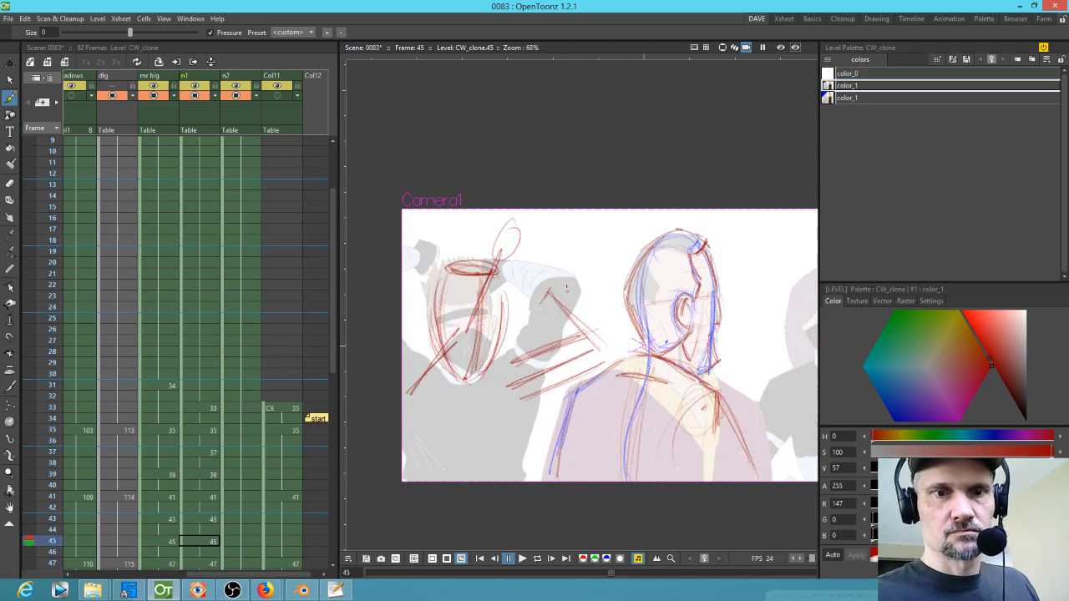
{"action": "left_click_drag", "start_coordinate": [549, 309], "coordinate": [576, 344]}
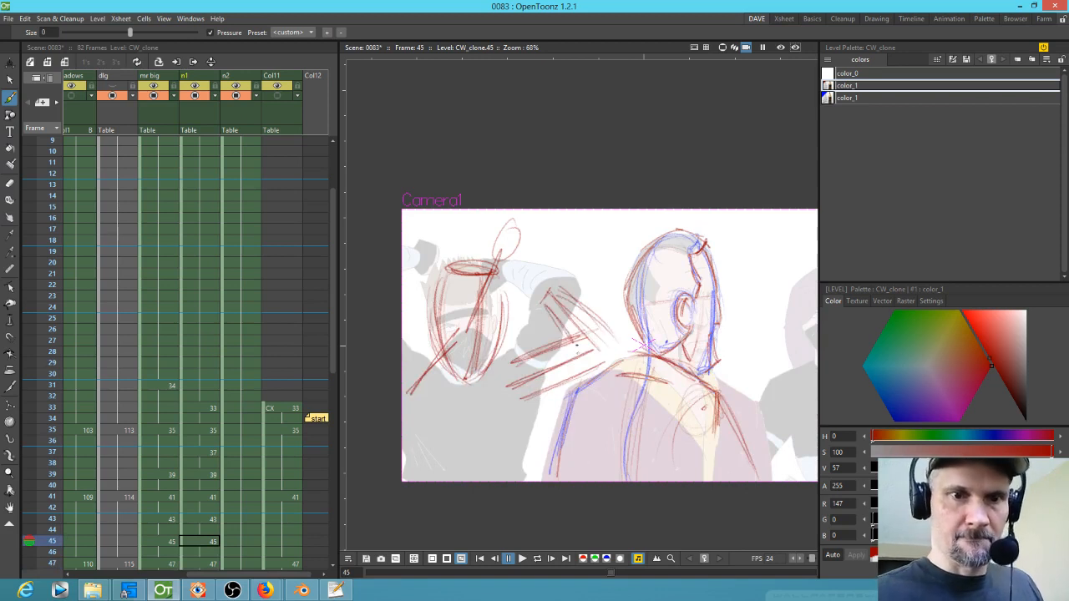
{"action": "key", "text": "comma"}
{"action": "mouse_move", "coordinate": [524, 290]}
{"action": "left_mouse_down"}
{"action": "mouse_move", "coordinate": [554, 315]}
{"action": "mouse_move", "coordinate": [563, 288]}
{"action": "mouse_move", "coordinate": [537, 271]}
{"action": "mouse_move", "coordinate": [602, 303]}
{"action": "left_mouse_up"}
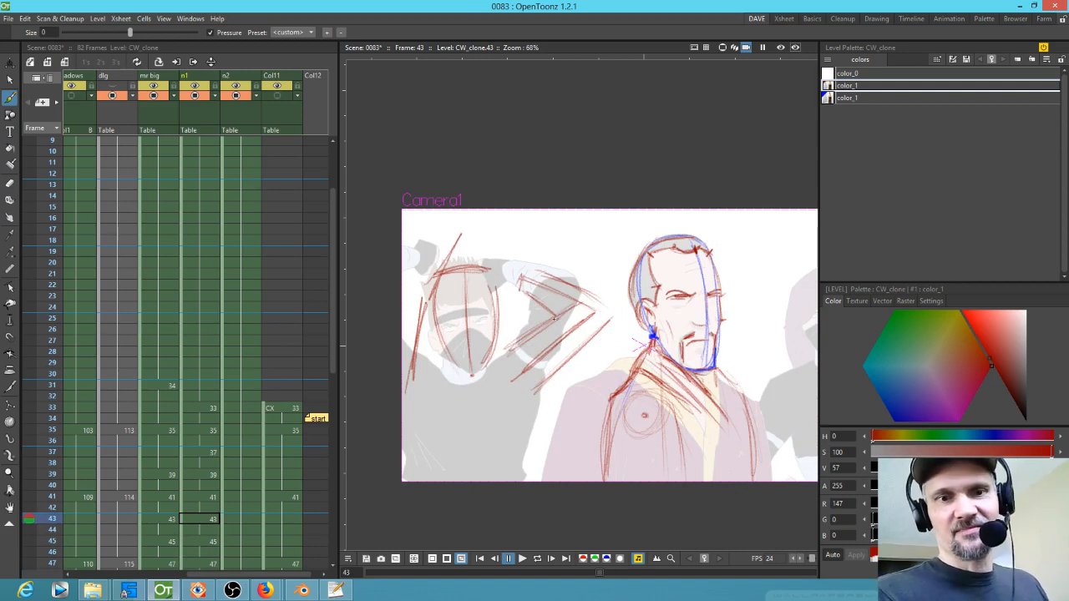
Step: Flip through frames 43 to 49 to check the arm sketches
{"action": "key", "text": "comma"}
{"action": "key", "text": "period"}
{"action": "key", "text": "period"}
{"action": "key", "text": "period"}
{"action": "key", "text": "period"}
{"action": "key", "text": "period"}
{"action": "key", "text": "period"}
{"action": "key", "text": "period"}
{"action": "key", "text": "period"}
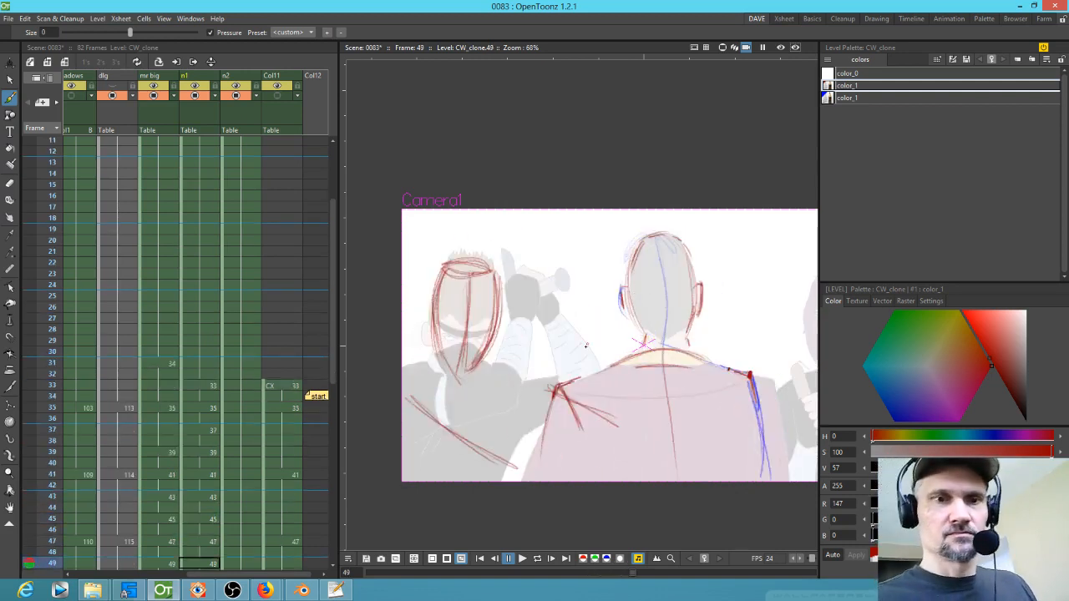
{"action": "key", "text": "comma"}
{"action": "key", "text": "comma"}
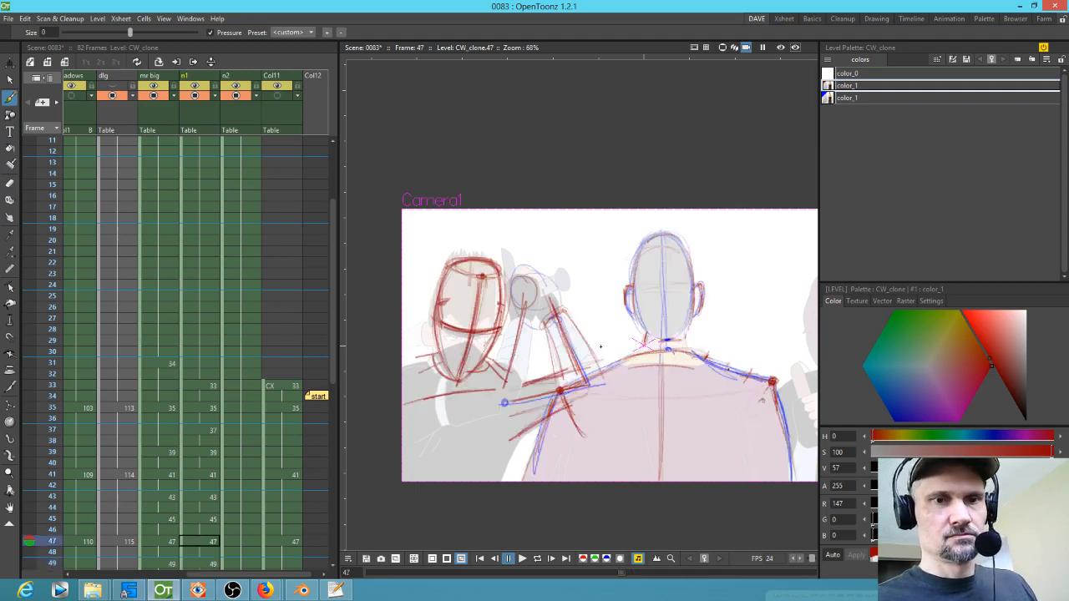
{"action": "key", "text": "period"}
{"action": "key", "text": "period"}
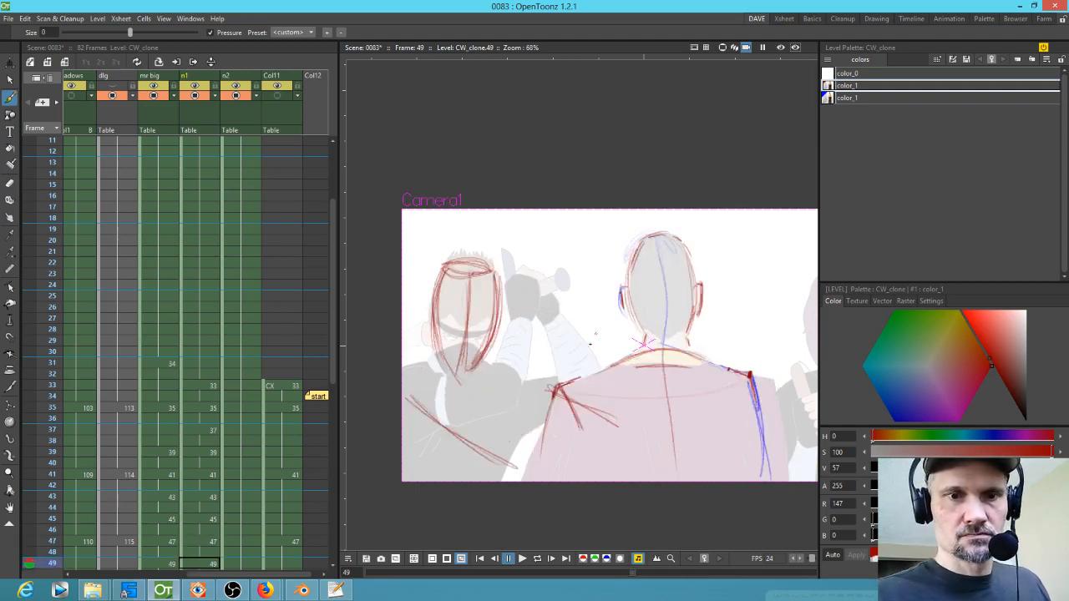
{"action": "key", "text": "period"}
{"action": "key", "text": "period"}
{"action": "key", "text": "comma"}
{"action": "key", "text": "comma"}
{"action": "key", "text": "comma"}
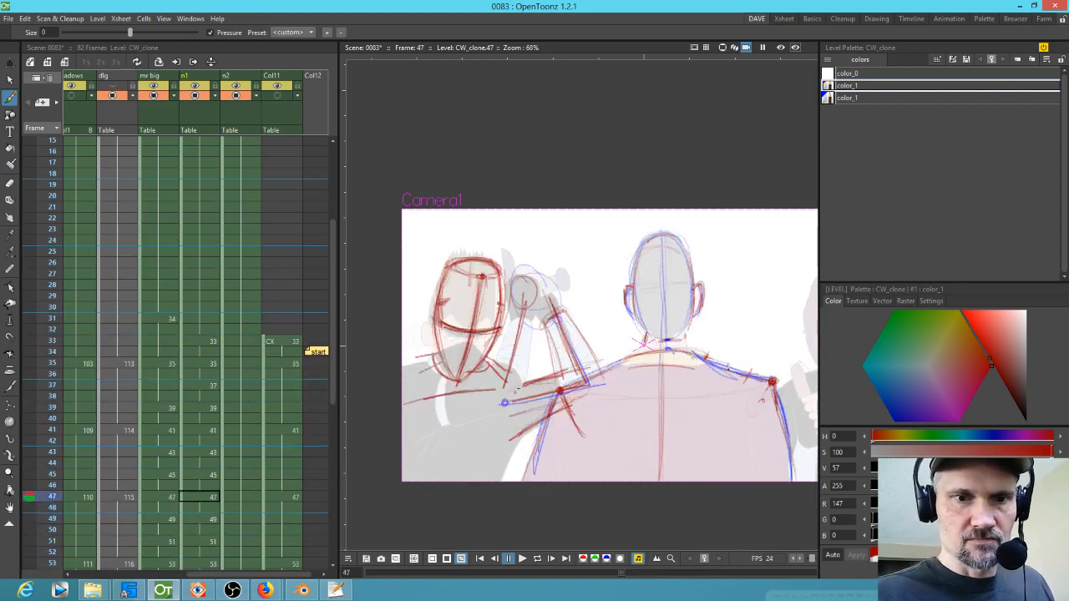
Step: Sketch the ninja's round fist at frame 47 and rough in forearm strokes at frames 49 and 51
{"action": "mouse_move", "coordinate": [526, 385]}
{"action": "left_mouse_down"}
{"action": "mouse_move", "coordinate": [536, 402]}
{"action": "mouse_move", "coordinate": [505, 427]}
{"action": "left_mouse_up"}
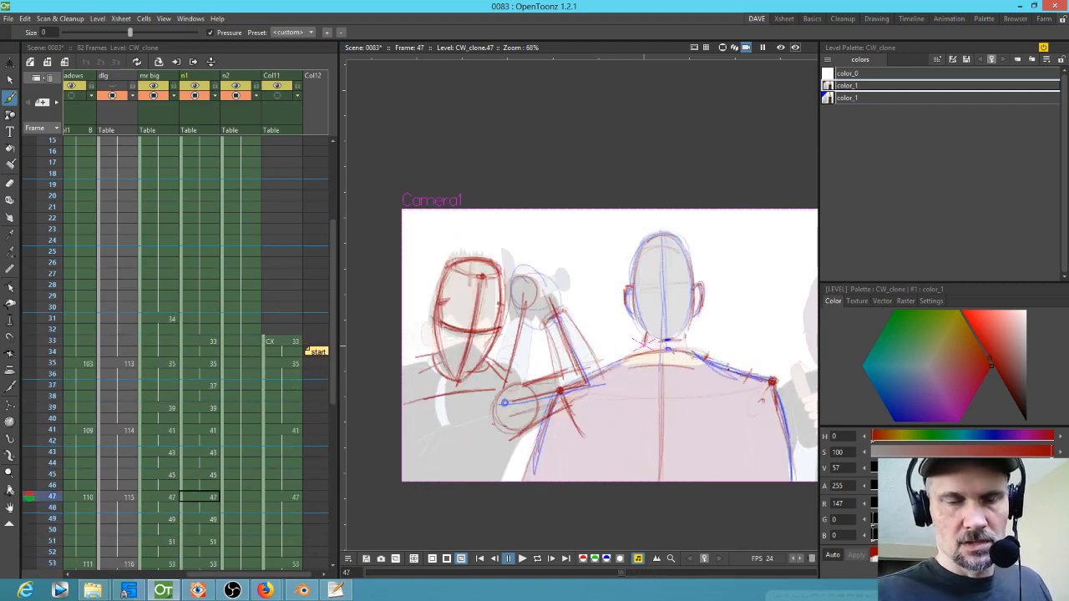
{"action": "key", "text": "period"}
{"action": "mouse_move", "coordinate": [531, 384]}
{"action": "left_mouse_down"}
{"action": "mouse_move", "coordinate": [504, 433]}
{"action": "mouse_move", "coordinate": [501, 393]}
{"action": "mouse_move", "coordinate": [547, 415]}
{"action": "mouse_move", "coordinate": [518, 416]}
{"action": "mouse_move", "coordinate": [542, 418]}
{"action": "left_mouse_up"}
{"action": "key", "text": "period"}
{"action": "mouse_move", "coordinate": [527, 380]}
{"action": "left_mouse_down"}
{"action": "mouse_move", "coordinate": [511, 419]}
{"action": "mouse_move", "coordinate": [547, 417]}
{"action": "mouse_move", "coordinate": [534, 382]}
{"action": "mouse_move", "coordinate": [543, 411]}
{"action": "left_mouse_up"}
{"action": "key", "text": "period"}
{"action": "key", "text": "comma"}
{"action": "key", "text": "comma"}
{"action": "key", "text": "comma"}
{"action": "key", "text": "comma"}
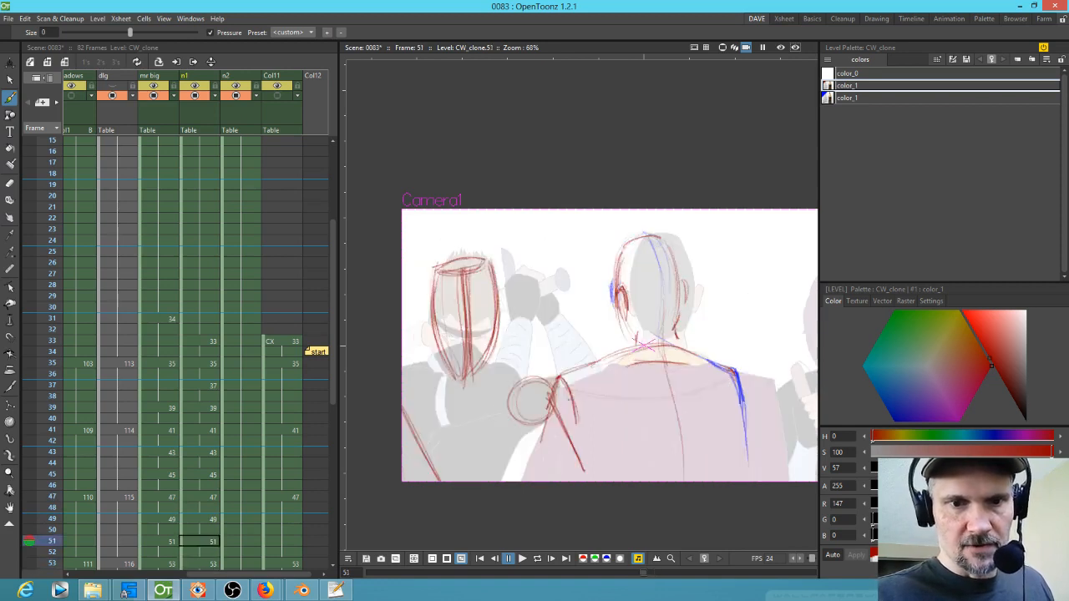
Step: Sketch the swinging forearm strokes at frames 49 and 51, flipping between neighbouring frames to compare
{"action": "key", "text": "period"}
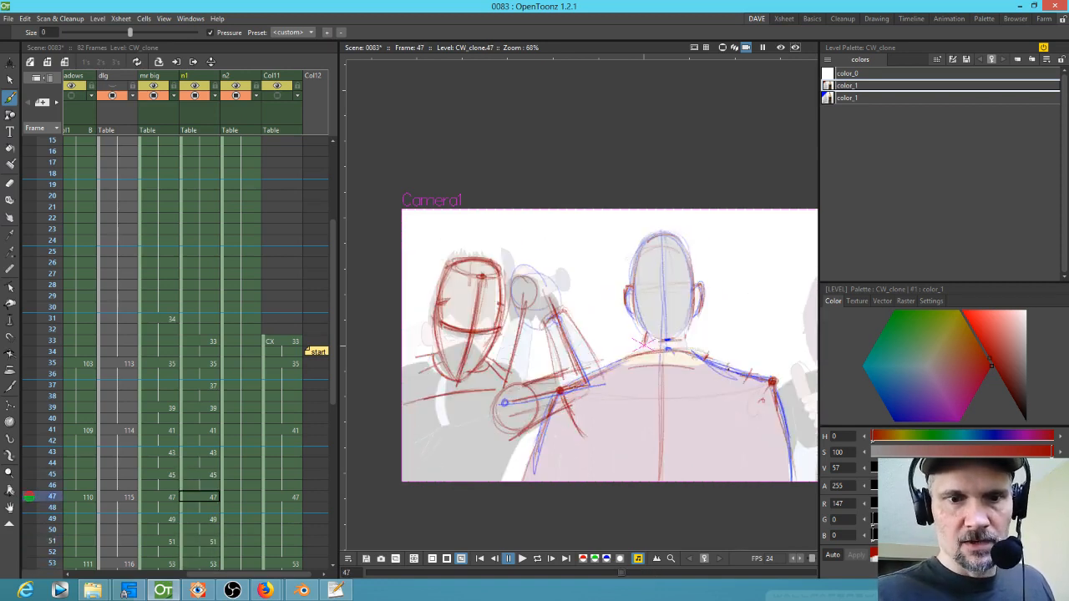
{"action": "key", "text": "period"}
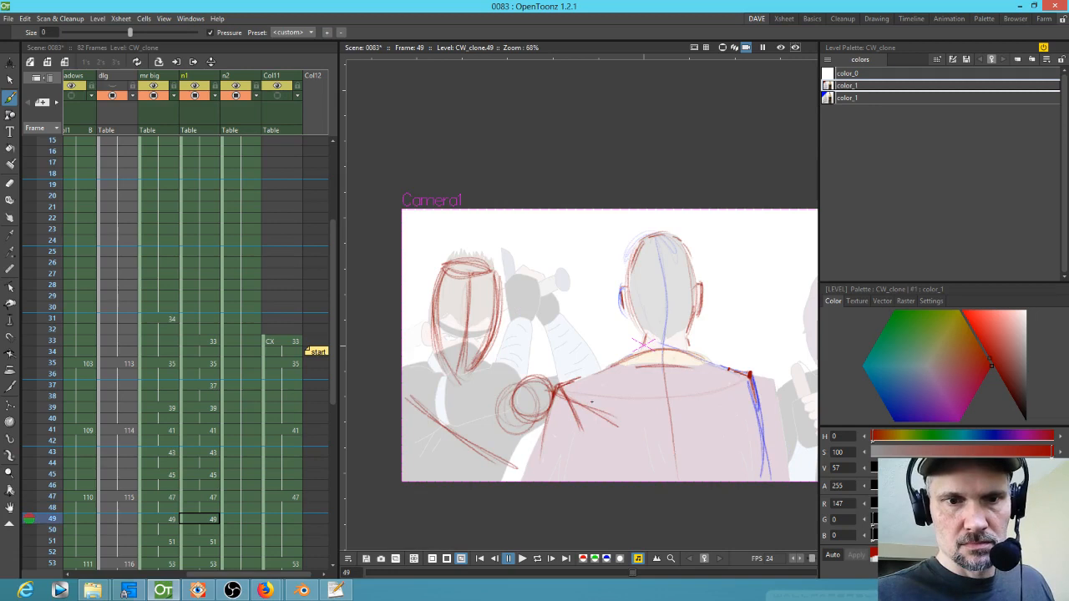
{"action": "key", "text": "period"}
{"action": "key", "text": "period"}
{"action": "key", "text": "comma"}
{"action": "left_click_drag", "start_coordinate": [548, 398], "coordinate": [578, 449]}
{"action": "left_click_drag", "start_coordinate": [555, 396], "coordinate": [585, 450]}
{"action": "left_click_drag", "start_coordinate": [523, 414], "coordinate": [568, 466]}
{"action": "left_click_drag", "start_coordinate": [527, 421], "coordinate": [570, 480]}
{"action": "left_click_drag", "start_coordinate": [555, 392], "coordinate": [587, 452]}
{"action": "left_click_drag", "start_coordinate": [523, 420], "coordinate": [551, 460]}
{"action": "key", "text": "period"}
{"action": "key", "text": "comma"}
{"action": "key", "text": "period"}
{"action": "left_click_drag", "start_coordinate": [548, 380], "coordinate": [561, 480]}
{"action": "left_click_drag", "start_coordinate": [552, 390], "coordinate": [557, 480]}
{"action": "left_click_drag", "start_coordinate": [511, 390], "coordinate": [515, 470]}
{"action": "key", "text": "comma"}
{"action": "key", "text": "comma"}
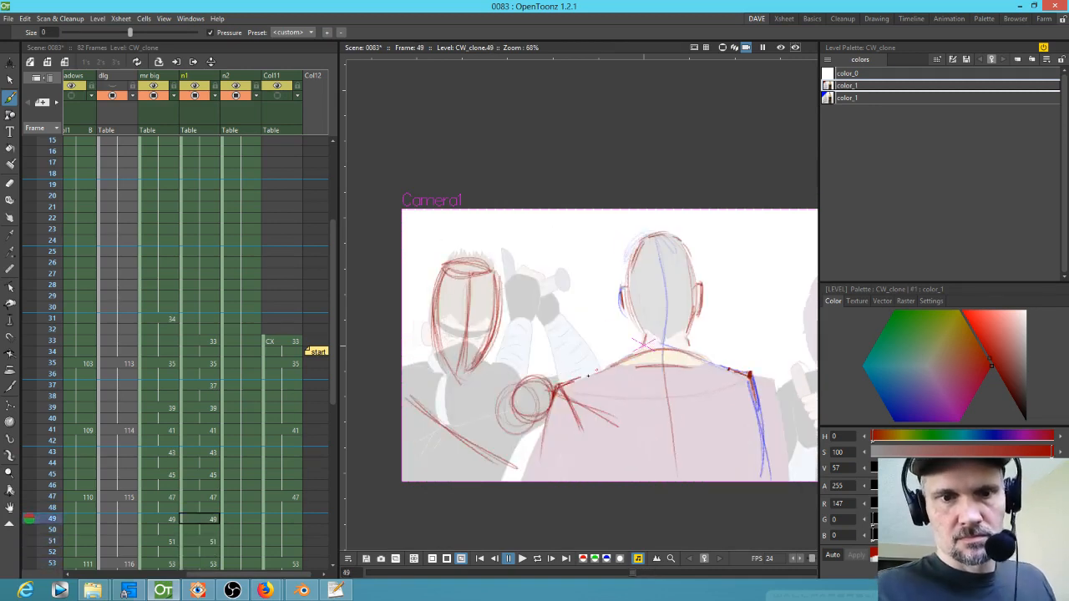
Step: Add horizontal motion lines at frame 49 and sketch forearm strokes at frame 47
{"action": "mouse_move", "coordinate": [531, 391]}
{"action": "left_mouse_down"}
{"action": "mouse_move", "coordinate": [593, 381]}
{"action": "mouse_move", "coordinate": [609, 401]}
{"action": "left_mouse_up"}
{"action": "left_click_drag", "start_coordinate": [534, 422], "coordinate": [606, 434]}
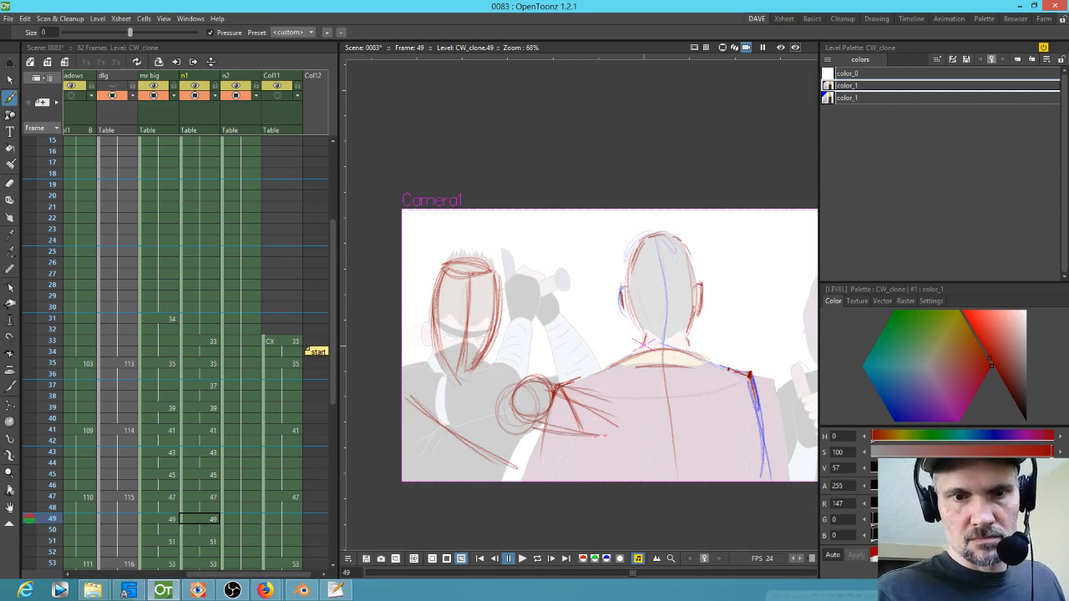
{"action": "key", "text": "comma"}
{"action": "left_click_drag", "start_coordinate": [521, 385], "coordinate": [573, 364]}
{"action": "mouse_move", "coordinate": [406, 386]}
{"action": "left_mouse_down"}
{"action": "mouse_move", "coordinate": [489, 370]}
{"action": "mouse_move", "coordinate": [476, 374]}
{"action": "left_mouse_up"}
{"action": "mouse_move", "coordinate": [416, 439]}
{"action": "left_mouse_down"}
{"action": "mouse_move", "coordinate": [513, 406]}
{"action": "mouse_move", "coordinate": [471, 419]}
{"action": "left_mouse_up"}
{"action": "mouse_move", "coordinate": [477, 373]}
{"action": "left_mouse_down"}
{"action": "mouse_move", "coordinate": [511, 372]}
{"action": "mouse_move", "coordinate": [505, 412]}
{"action": "left_mouse_up"}
{"action": "left_click_drag", "start_coordinate": [507, 365], "coordinate": [403, 392]}
{"action": "key", "text": "comma"}
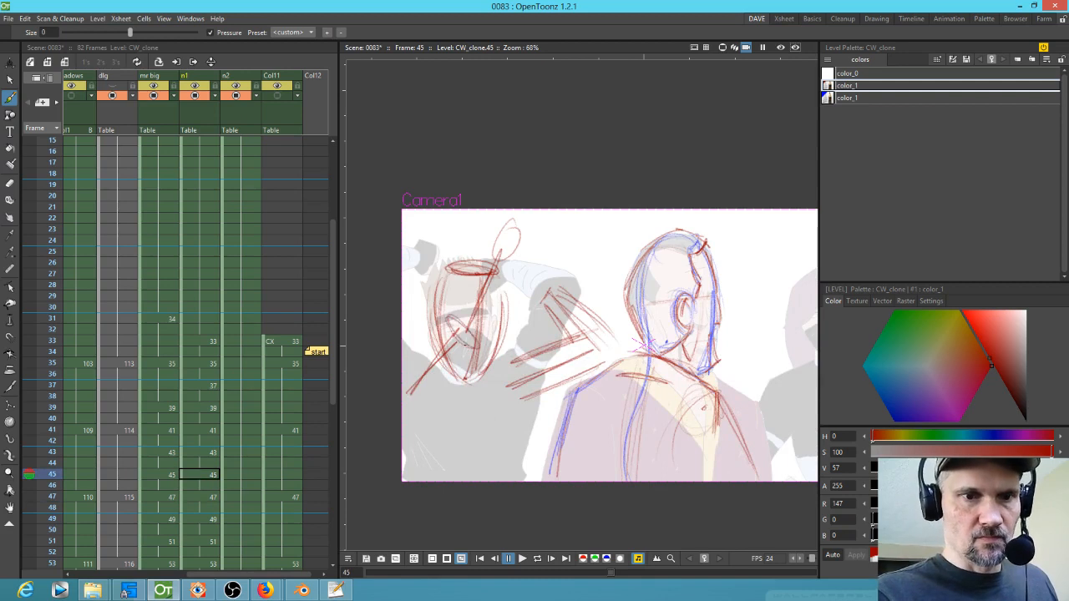
Step: Add a forearm stroke at frame 41 and sketch the upper arm lines at frame 47
{"action": "key", "text": "comma"}
{"action": "key", "text": "comma"}
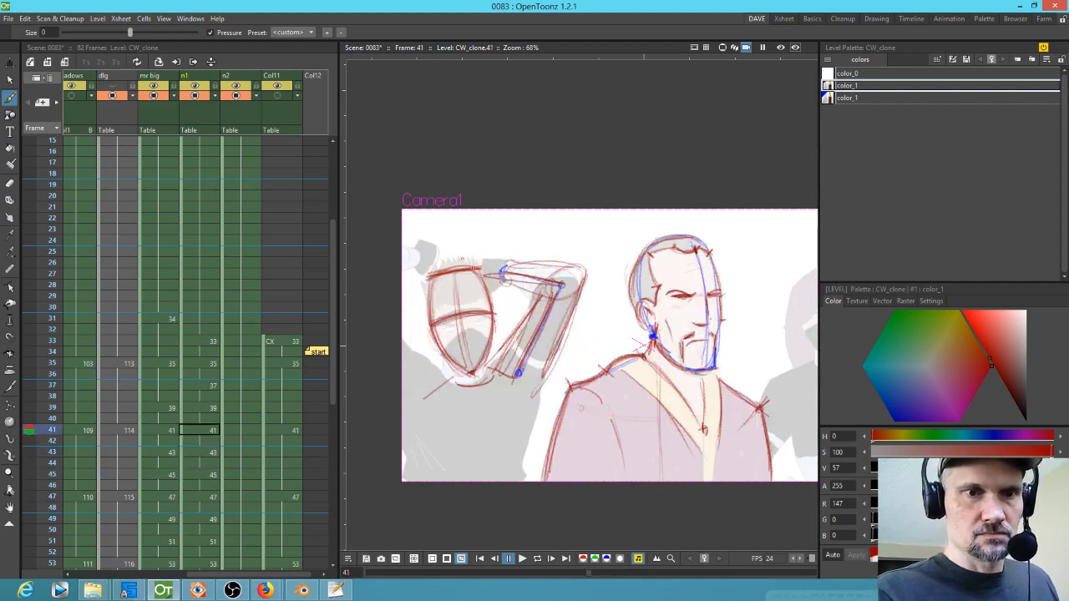
{"action": "left_click_drag", "start_coordinate": [421, 331], "coordinate": [398, 405]}
{"action": "key", "text": "period"}
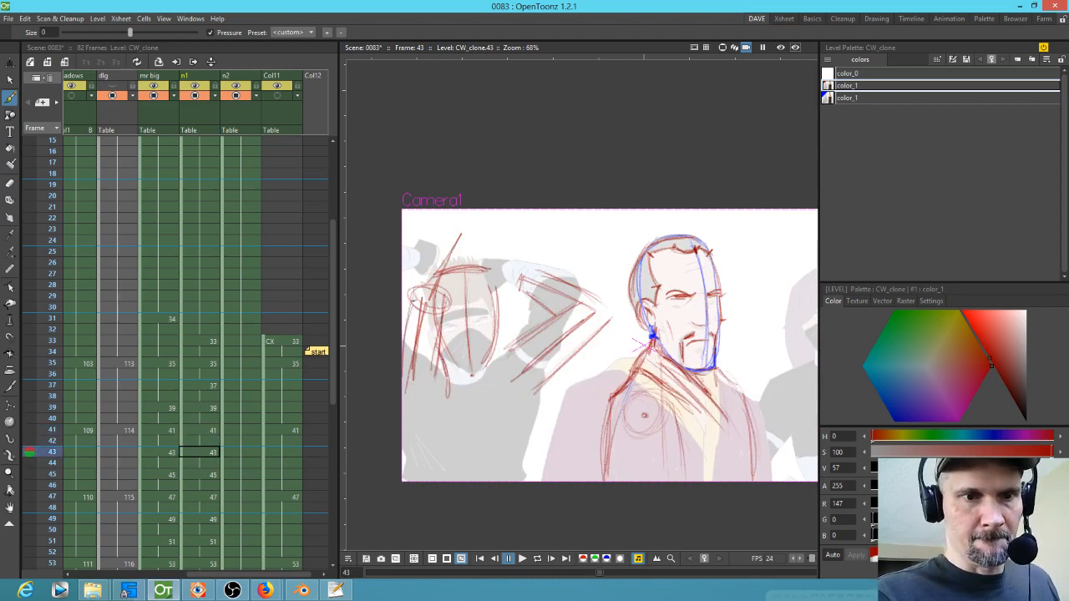
{"action": "key", "text": "period"}
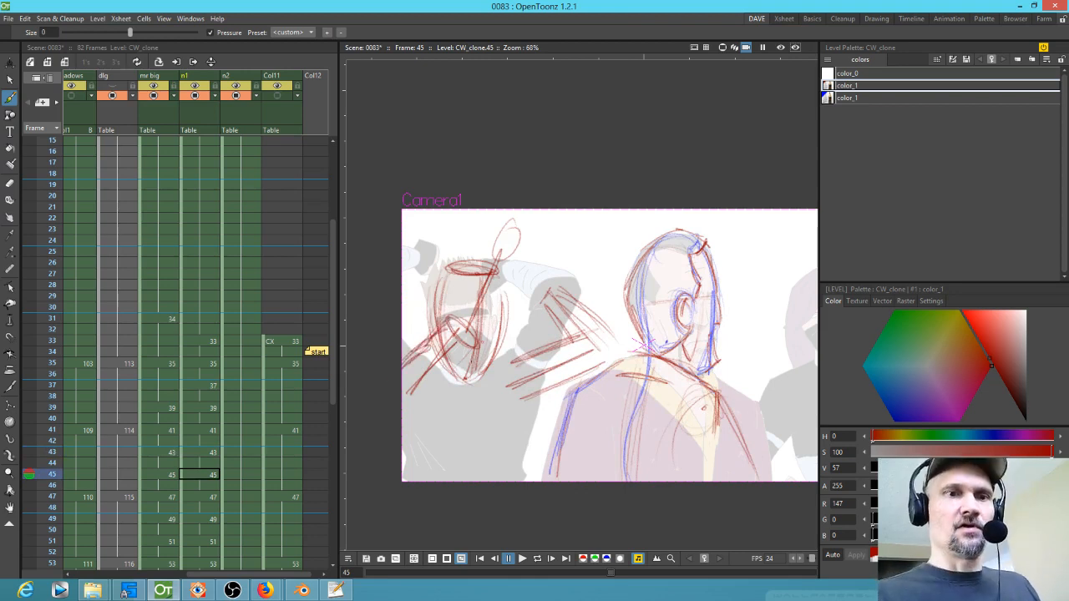
{"action": "key", "text": "period"}
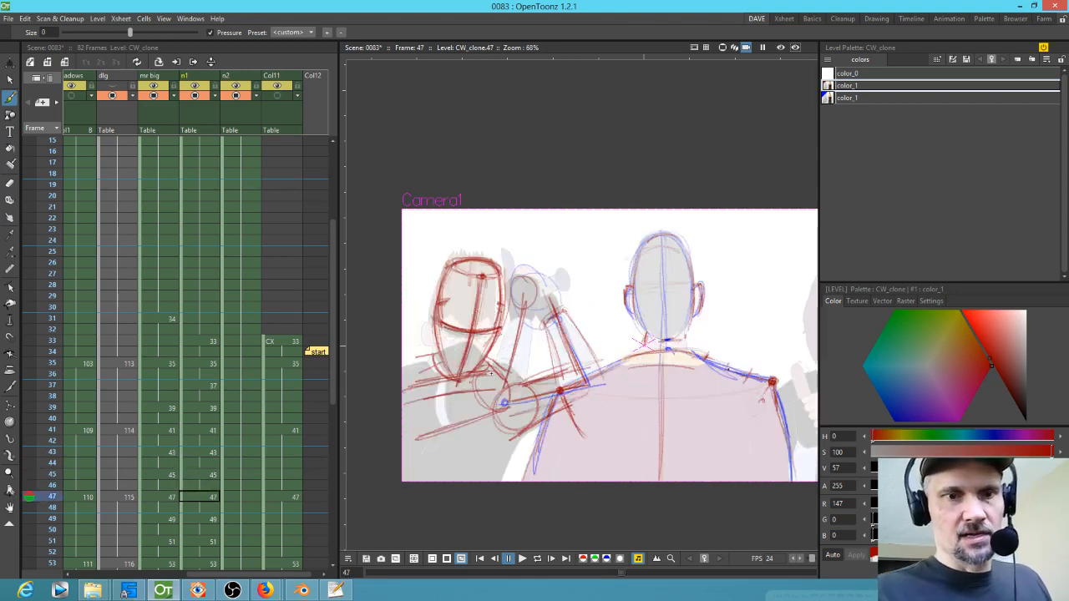
{"action": "mouse_move", "coordinate": [517, 309]}
{"action": "left_mouse_down"}
{"action": "mouse_move", "coordinate": [535, 314]}
{"action": "mouse_move", "coordinate": [476, 377]}
{"action": "mouse_move", "coordinate": [516, 392]}
{"action": "mouse_move", "coordinate": [514, 402]}
{"action": "left_mouse_up"}
{"action": "left_click_drag", "start_coordinate": [540, 333], "coordinate": [531, 361]}
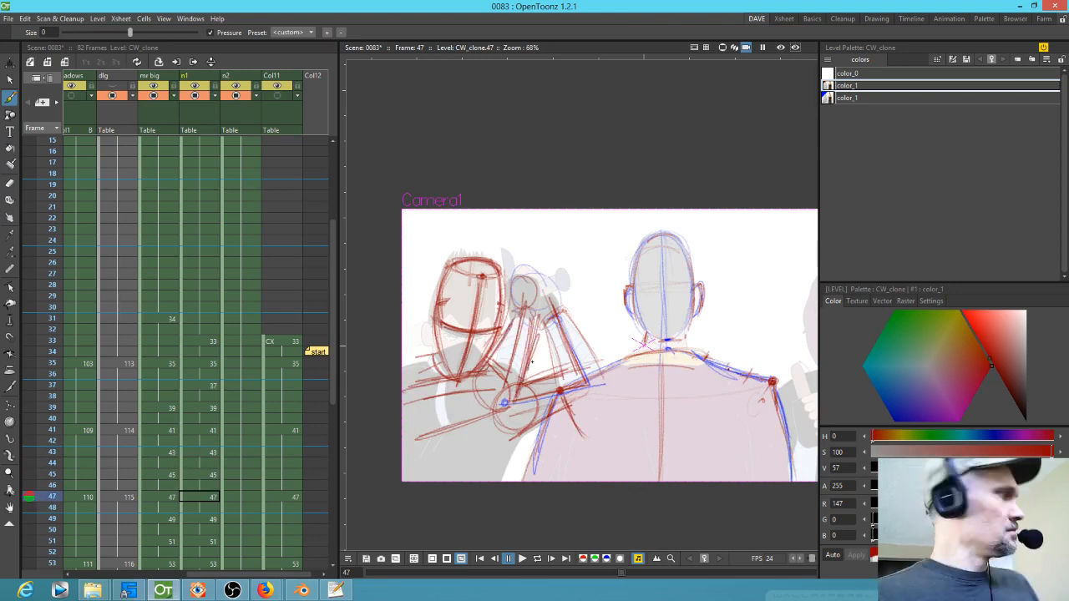
{"action": "left_click_drag", "start_coordinate": [519, 311], "coordinate": [486, 364]}
{"action": "left_click_drag", "start_coordinate": [516, 313], "coordinate": [475, 376]}
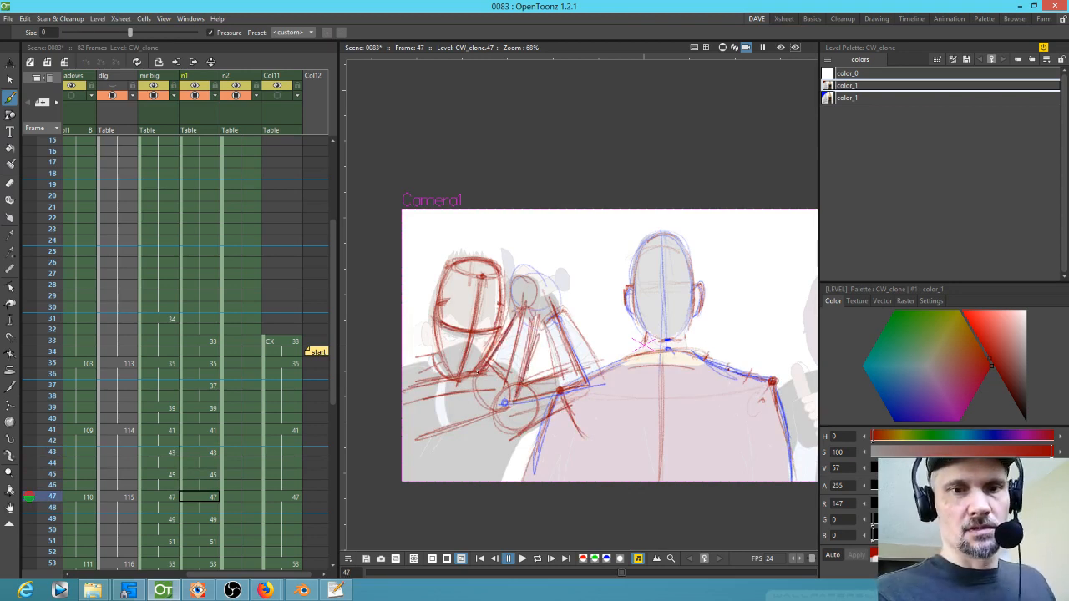
Step: Sketch the arm strokes near the ninja's head at frames 45 and 43
{"action": "key", "text": "comma"}
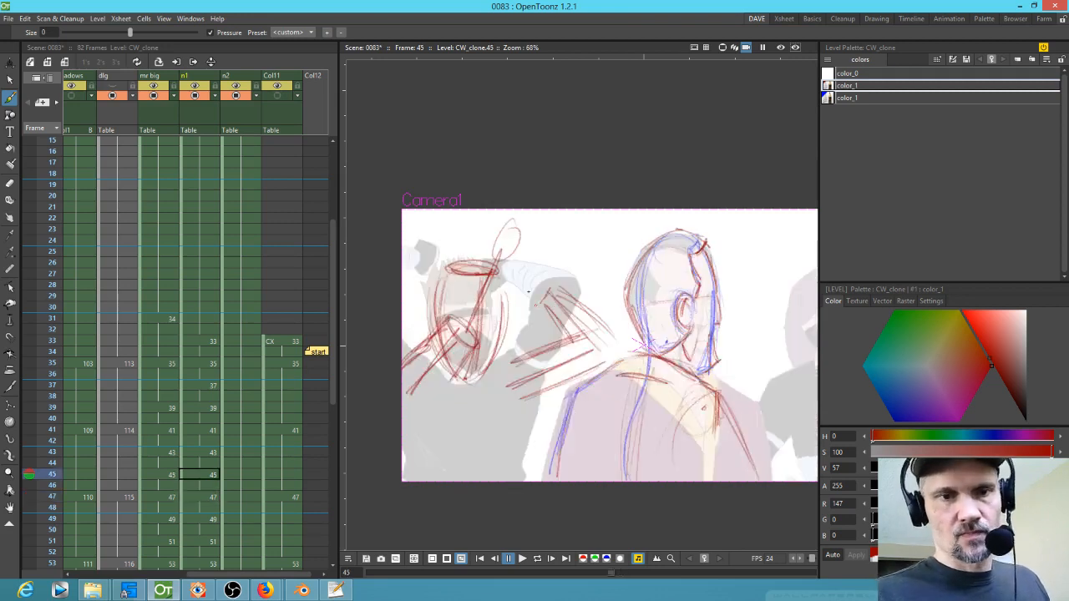
{"action": "left_click_drag", "start_coordinate": [480, 277], "coordinate": [439, 329]}
{"action": "mouse_move", "coordinate": [486, 259]}
{"action": "left_mouse_down"}
{"action": "mouse_move", "coordinate": [444, 326]}
{"action": "mouse_move", "coordinate": [486, 334]}
{"action": "mouse_move", "coordinate": [473, 349]}
{"action": "left_mouse_up"}
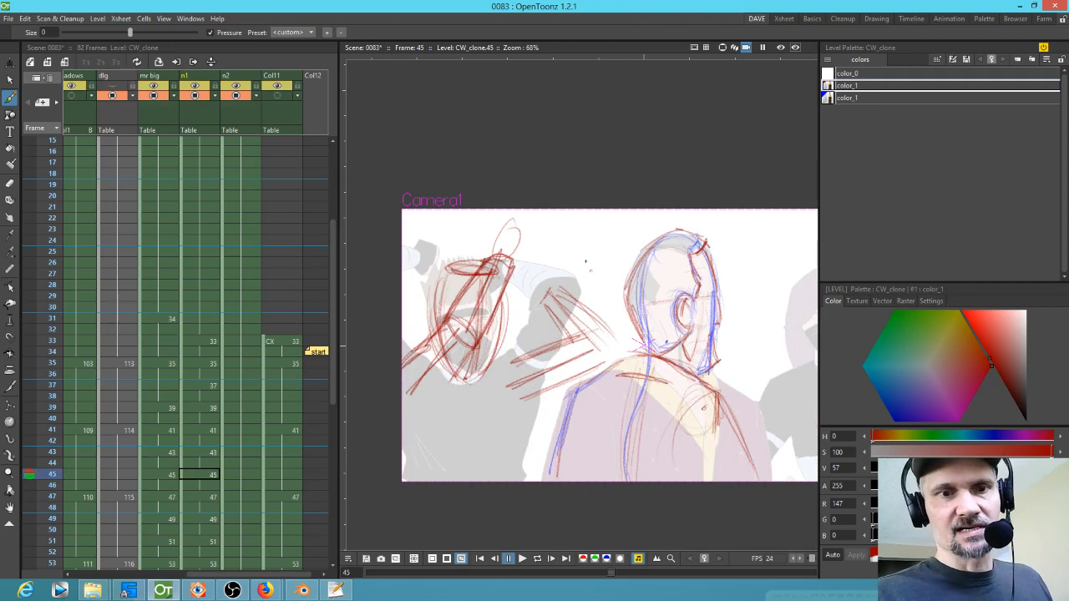
{"action": "key", "text": "comma"}
{"action": "mouse_move", "coordinate": [467, 244]}
{"action": "left_mouse_down"}
{"action": "mouse_move", "coordinate": [441, 316]}
{"action": "mouse_move", "coordinate": [456, 266]}
{"action": "mouse_move", "coordinate": [406, 301]}
{"action": "mouse_move", "coordinate": [401, 288]}
{"action": "mouse_move", "coordinate": [442, 318]}
{"action": "mouse_move", "coordinate": [451, 287]}
{"action": "left_mouse_up"}
{"action": "key", "text": "comma"}
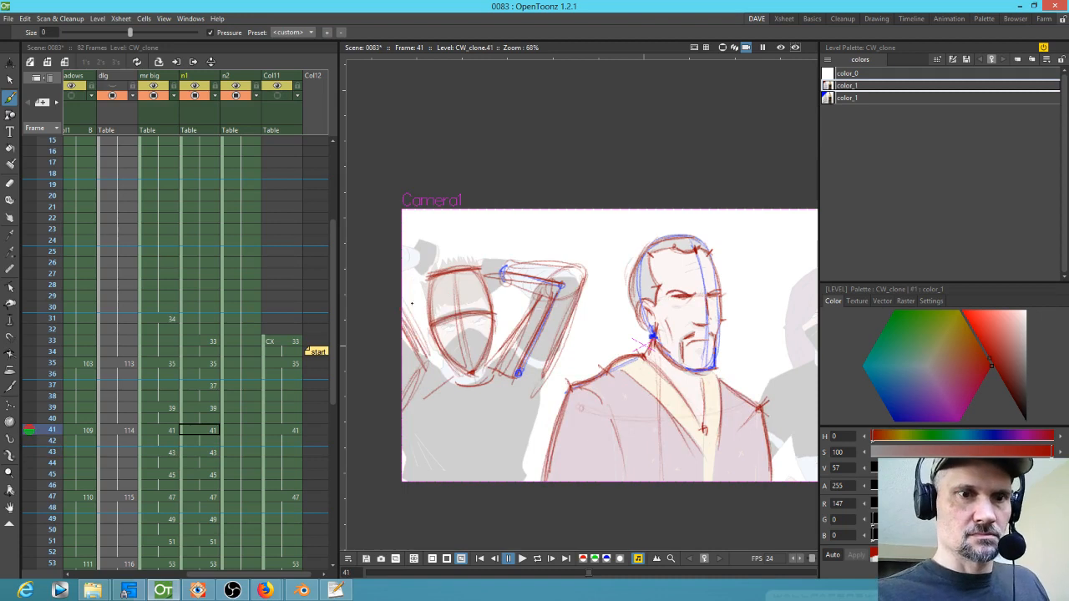
Step: Flip through frames 35 to 41 to review the start of the arm motion
{"action": "key", "text": "comma"}
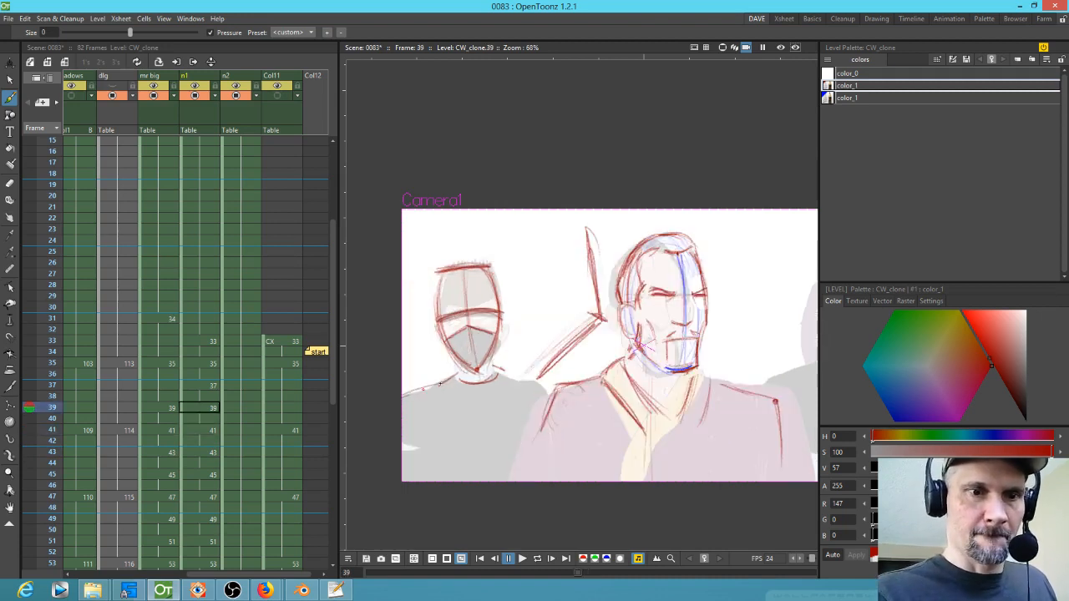
{"action": "key", "text": "period"}
{"action": "key", "text": "comma"}
{"action": "key", "text": "period"}
{"action": "key", "text": "comma"}
{"action": "key", "text": "comma"}
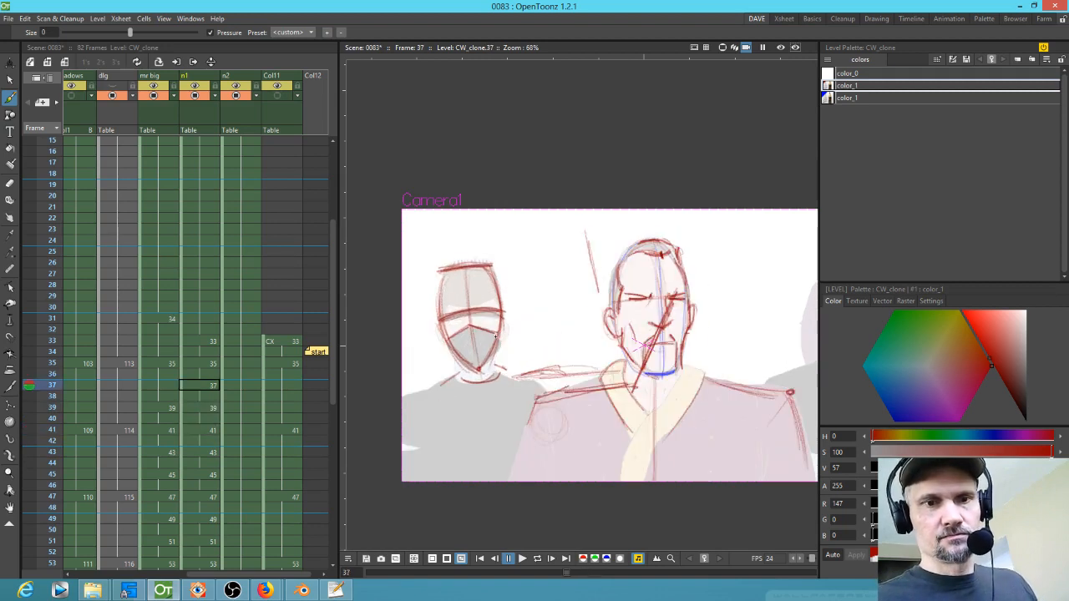
{"action": "key", "text": "comma"}
{"action": "key", "text": "period"}
{"action": "key", "text": "period"}
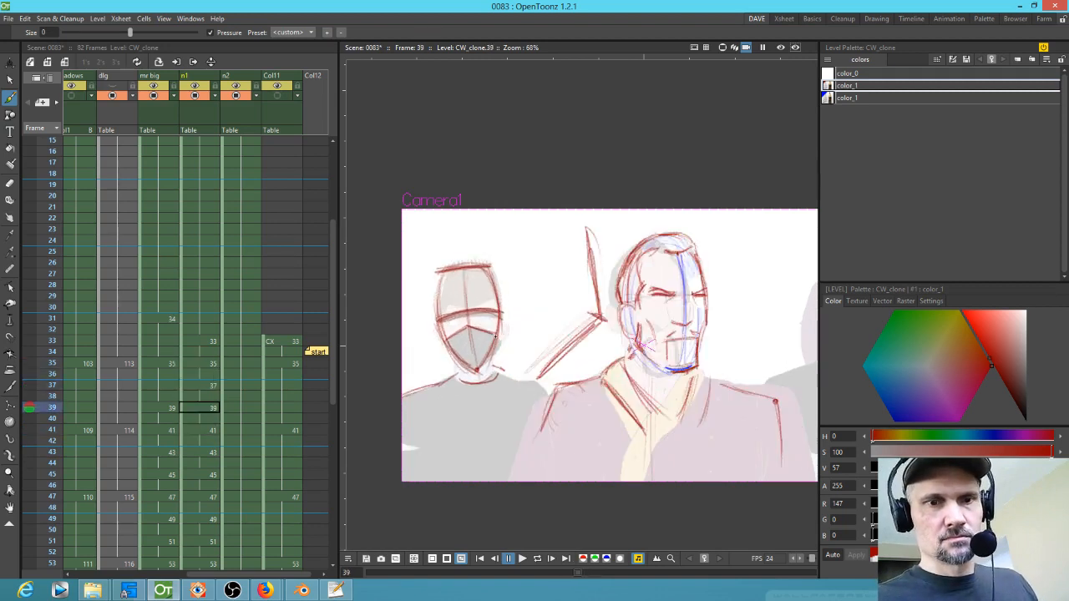
{"action": "key", "text": "period"}
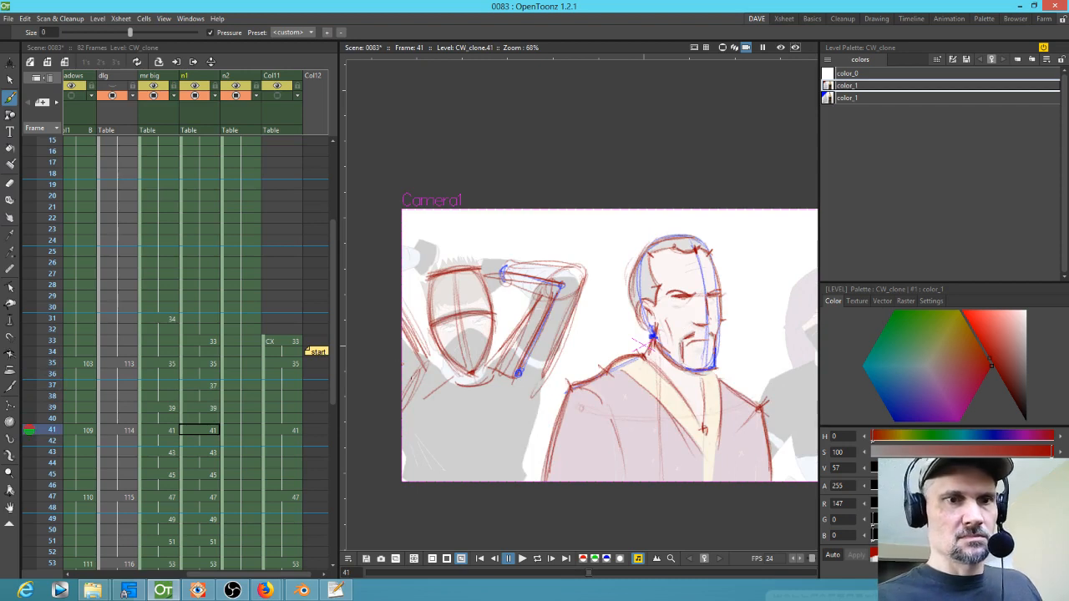
{"action": "key", "text": "comma"}
{"action": "key", "text": "comma"}
{"action": "key", "text": "comma"}
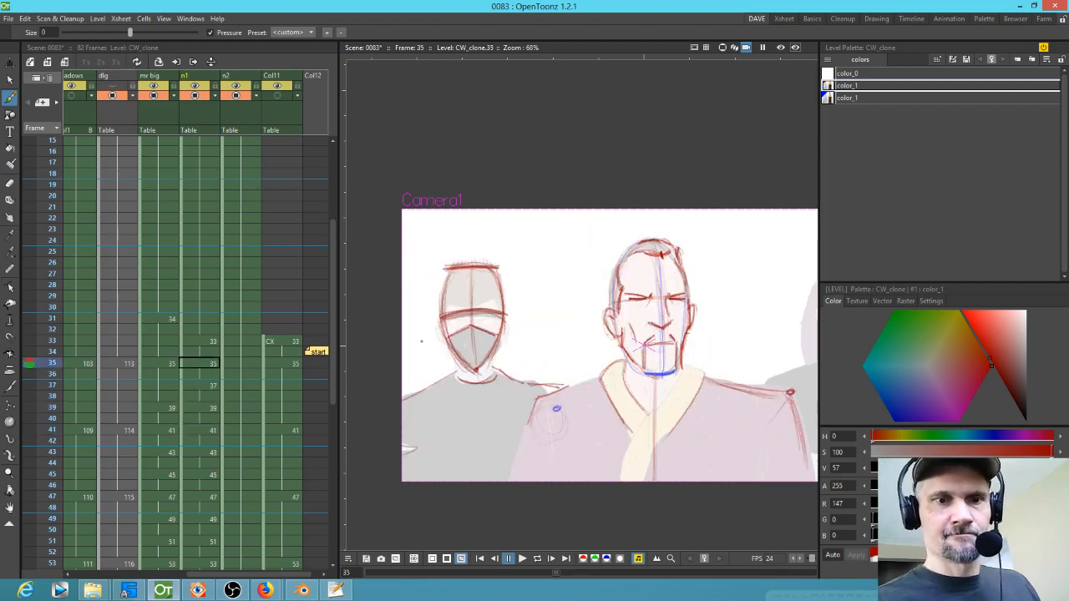
{"action": "key", "text": "period"}
{"action": "key", "text": "period"}
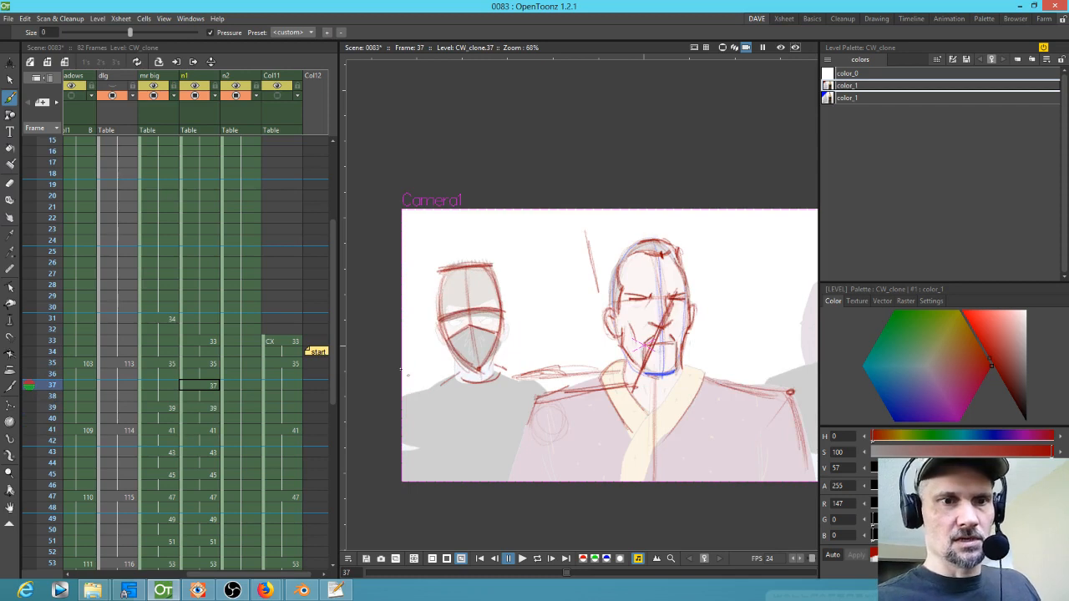
{"action": "key", "text": "period"}
{"action": "key", "text": "period"}
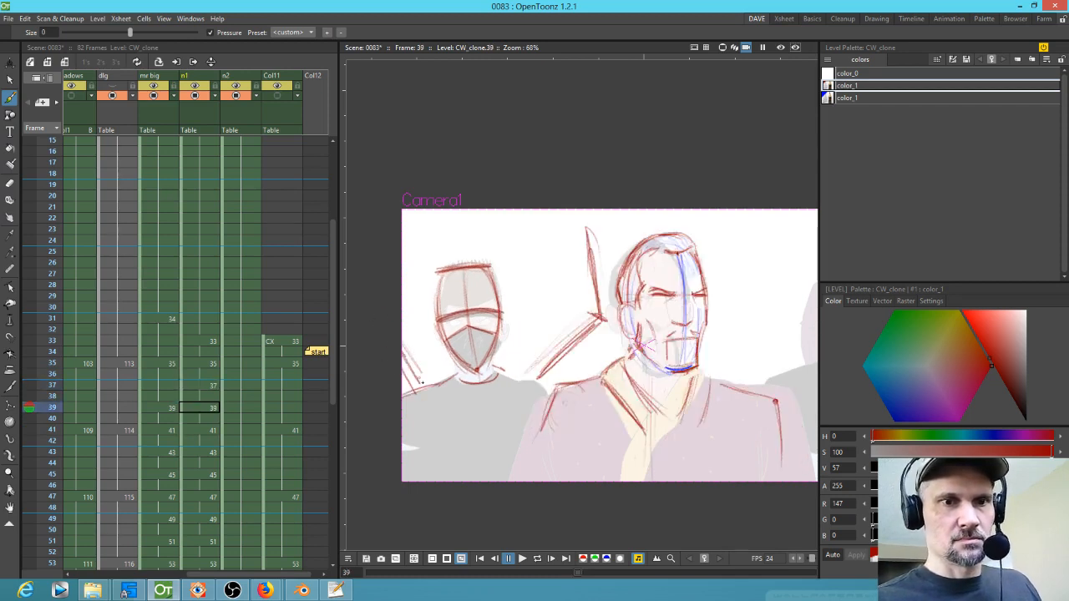
Step: Add a small stroke near the left ninja's head on the frame 41 drawing
{"action": "key", "text": "period"}
{"action": "key", "text": "period"}
{"action": "left_click_drag", "start_coordinate": [415, 265], "coordinate": [417, 264]}
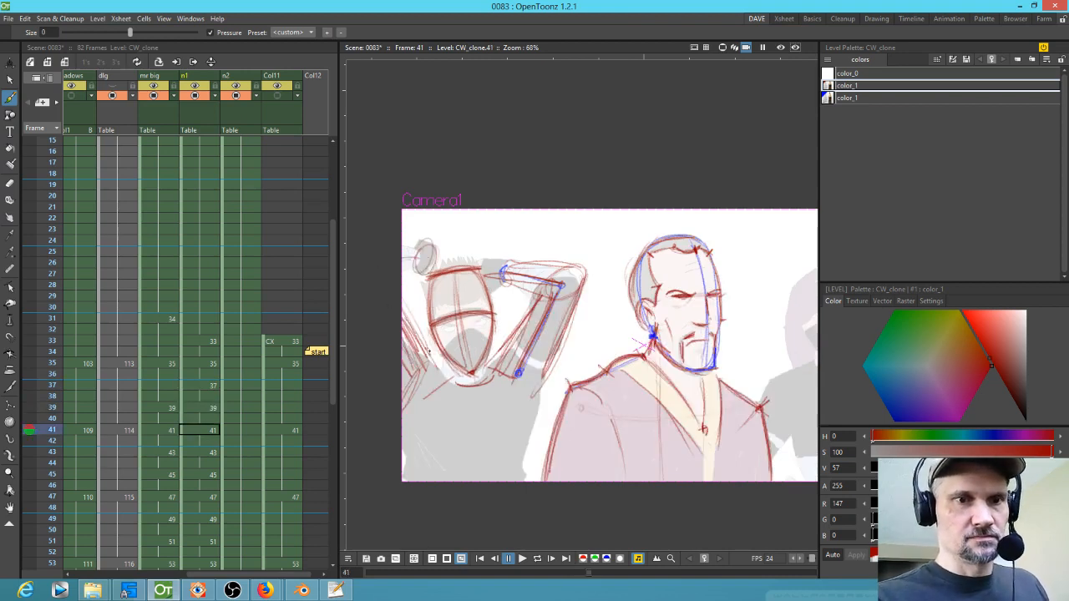
Step: Flip back and forth through frames 35 to 43 to review the ninja's arm motion
{"action": "key", "text": "period"}
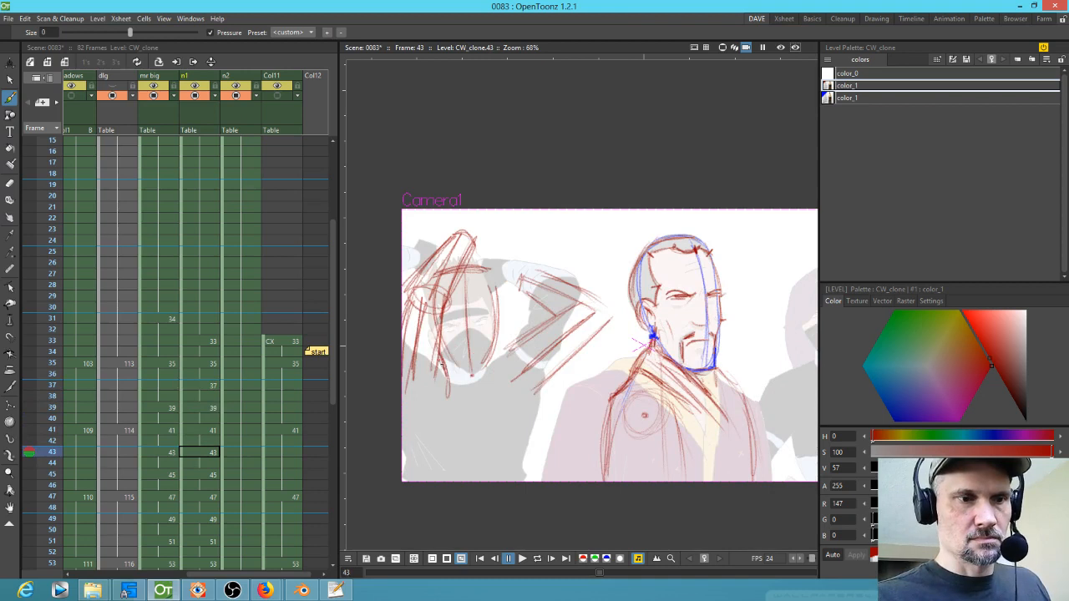
{"action": "key", "text": "comma"}
{"action": "key", "text": "comma"}
{"action": "key", "text": "comma"}
{"action": "key", "text": "comma"}
{"action": "key", "text": "comma"}
{"action": "key", "text": "comma"}
{"action": "key", "text": "comma"}
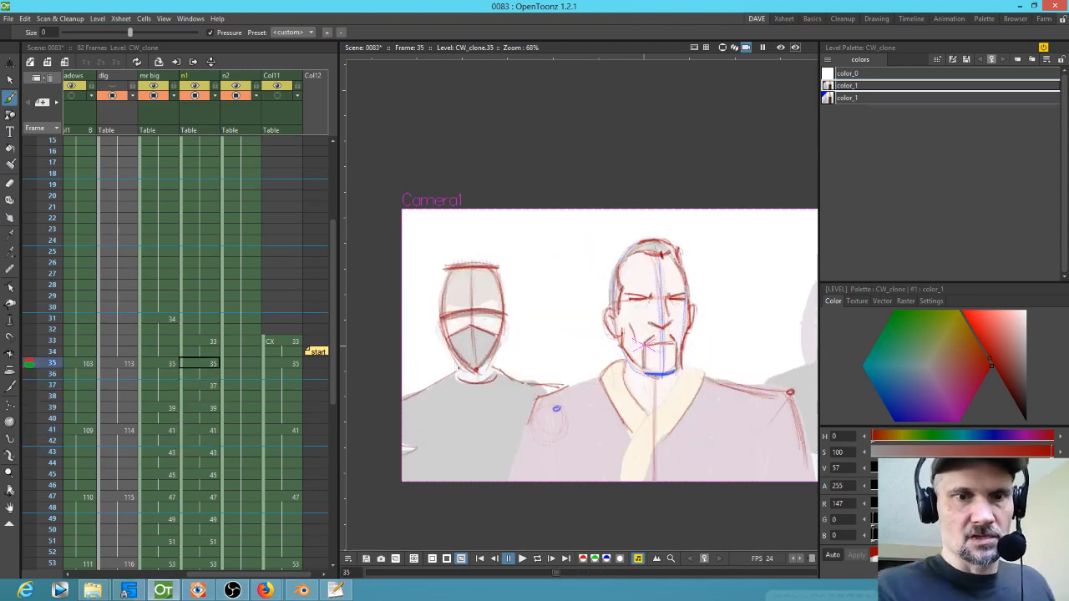
{"action": "key", "text": "period"}
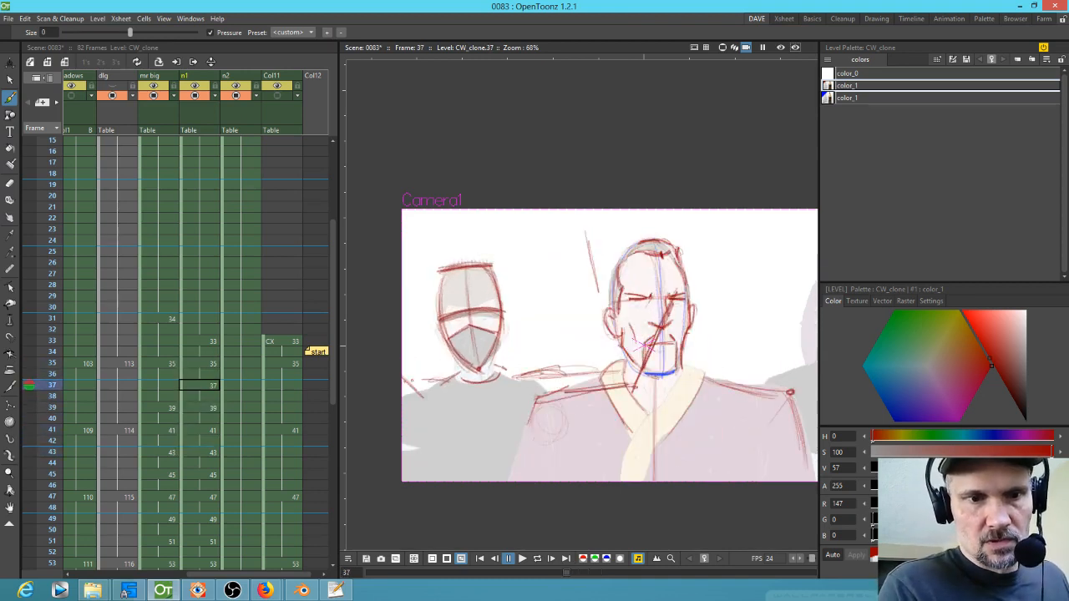
{"action": "key", "text": "period"}
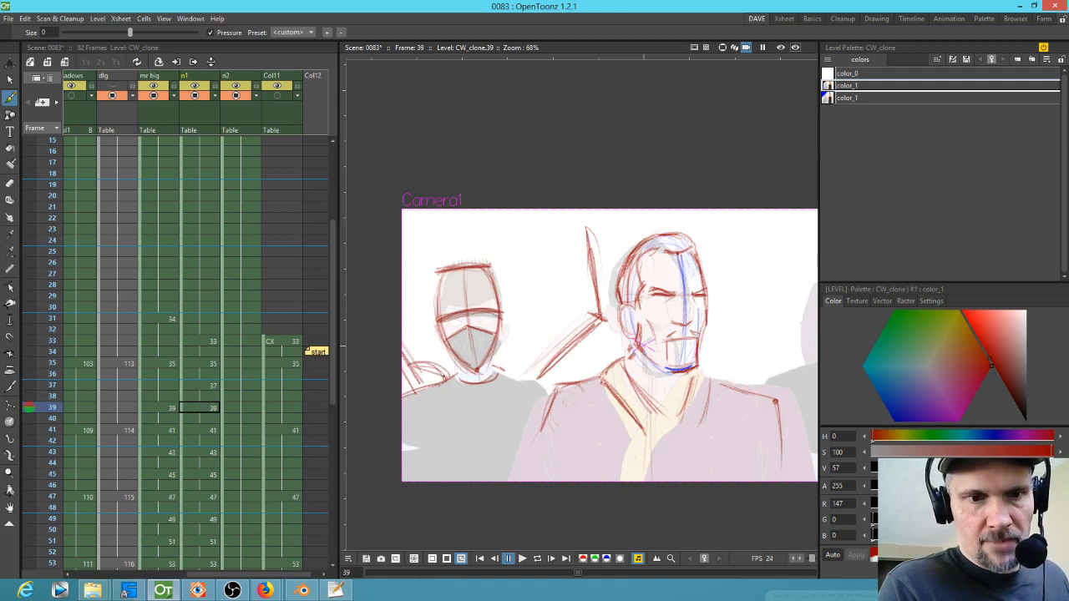
{"action": "key", "text": "period"}
{"action": "key", "text": "comma"}
{"action": "key", "text": "comma"}
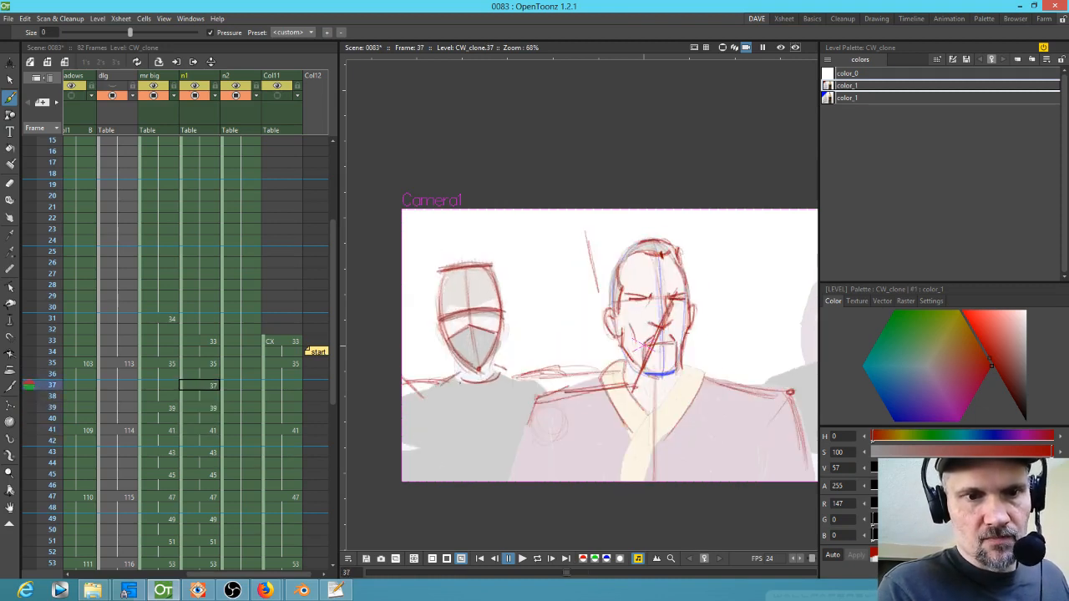
{"action": "key", "text": "comma"}
{"action": "key", "text": "comma"}
{"action": "key", "text": "comma"}
{"action": "key", "text": "comma"}
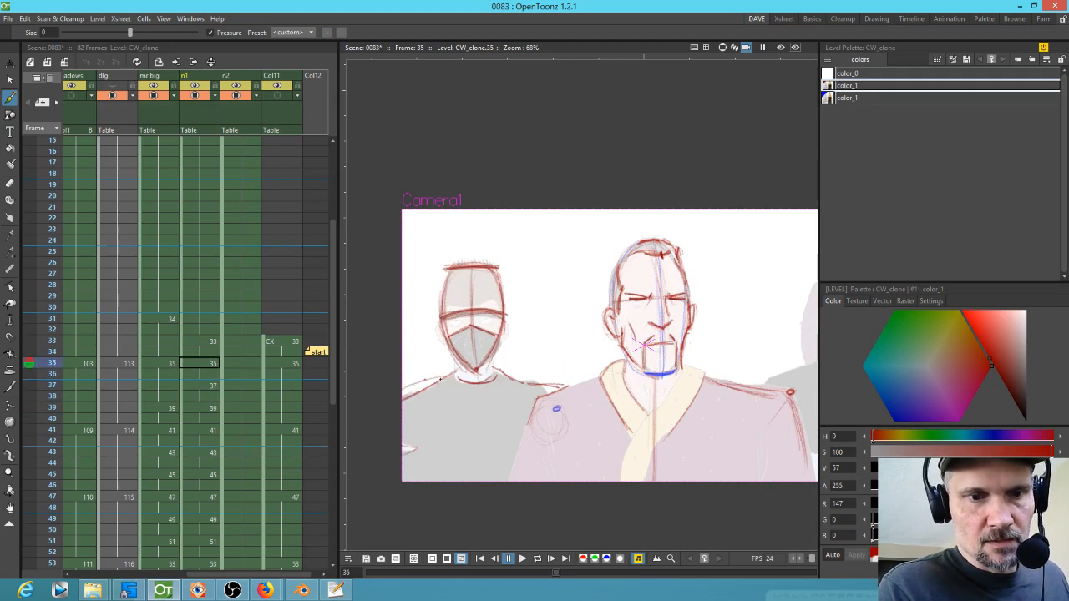
{"action": "key", "text": "period"}
{"action": "key", "text": "period"}
{"action": "key", "text": "period"}
{"action": "key", "text": "period"}
{"action": "key", "text": "period"}
{"action": "key", "text": "period"}
{"action": "key", "text": "period"}
{"action": "key", "text": "period"}
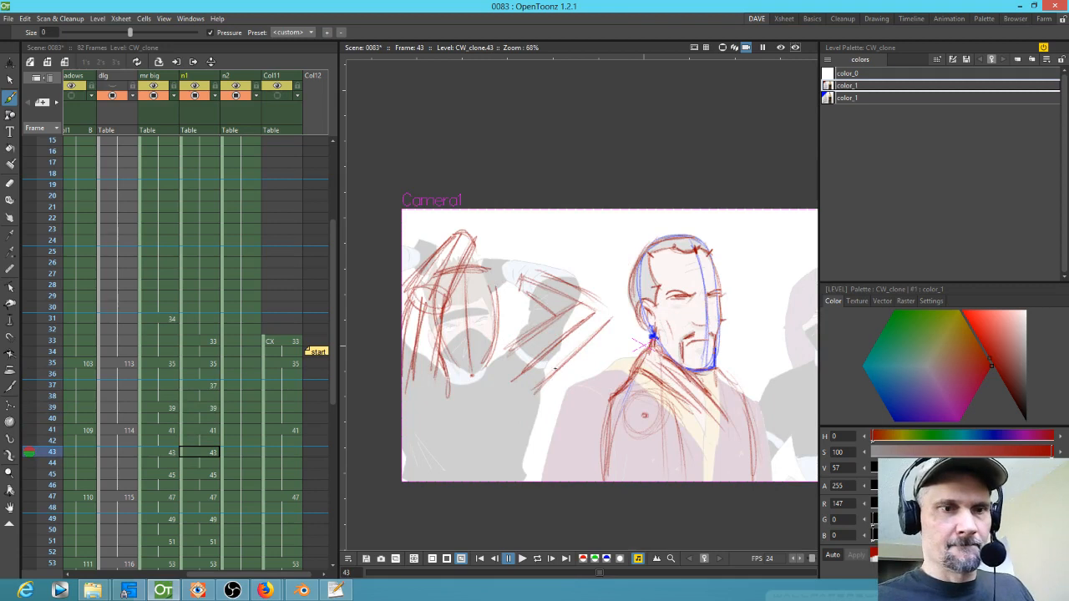
{"action": "key", "text": "comma"}
{"action": "key", "text": "comma"}
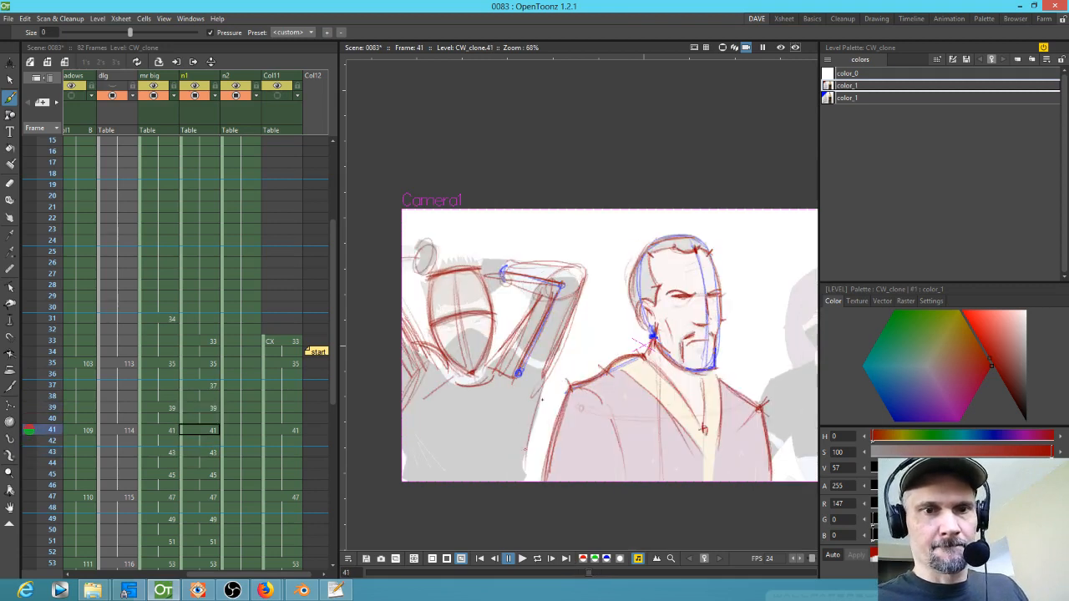
{"action": "key", "text": "comma"}
{"action": "key", "text": "comma"}
{"action": "key", "text": "period"}
{"action": "key", "text": "period"}
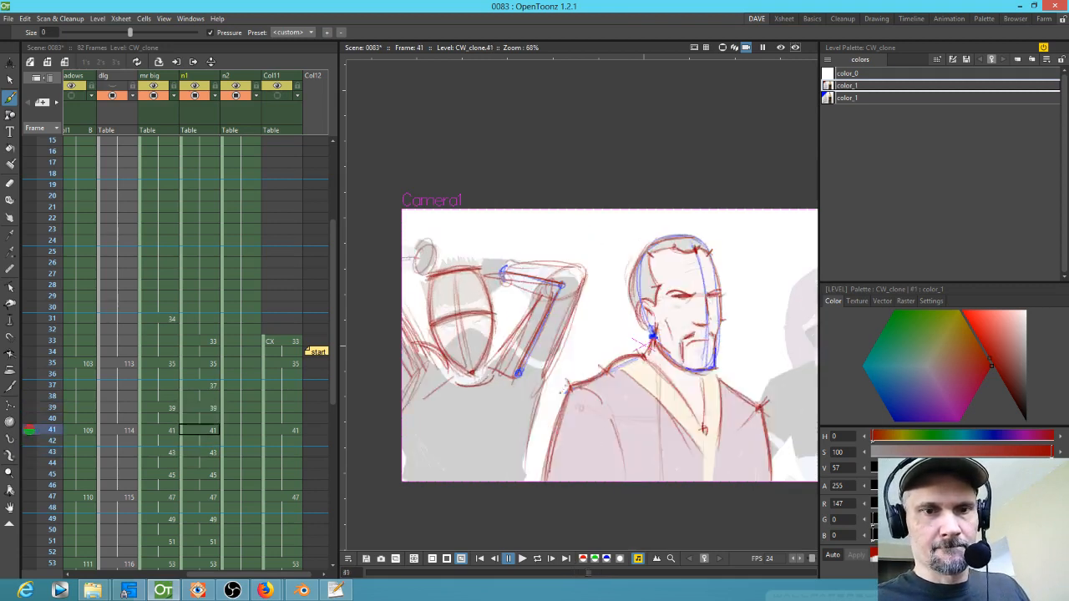
{"action": "key", "text": "period"}
{"action": "key", "text": "period"}
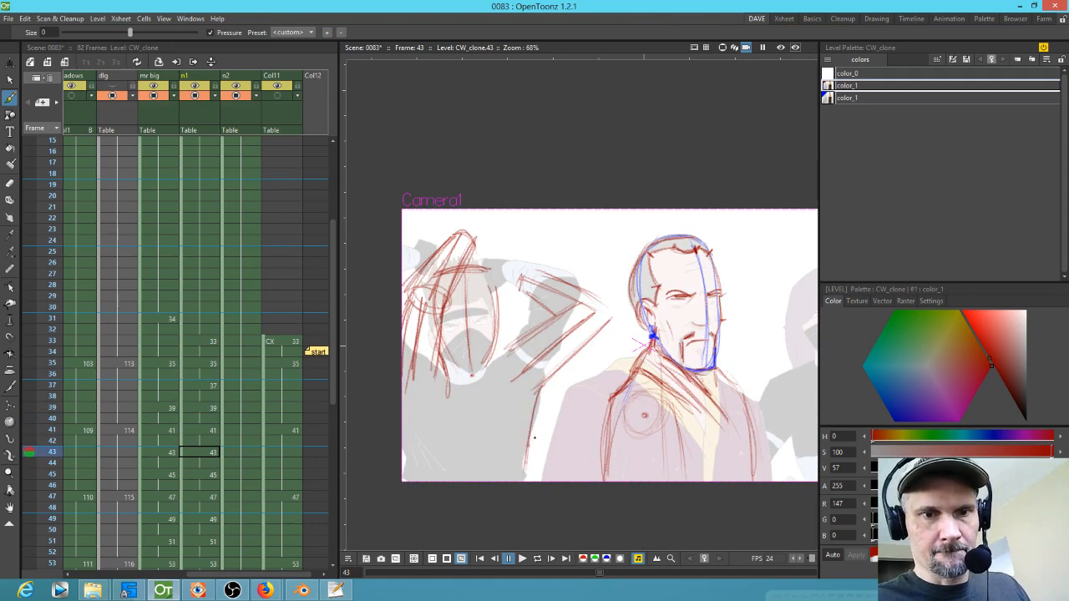
Step: Add a short arm stroke near the lower left of the frame 47 drawing
{"action": "key", "text": "period"}
{"action": "key", "text": "period"}
{"action": "key", "text": "period"}
{"action": "key", "text": "period"}
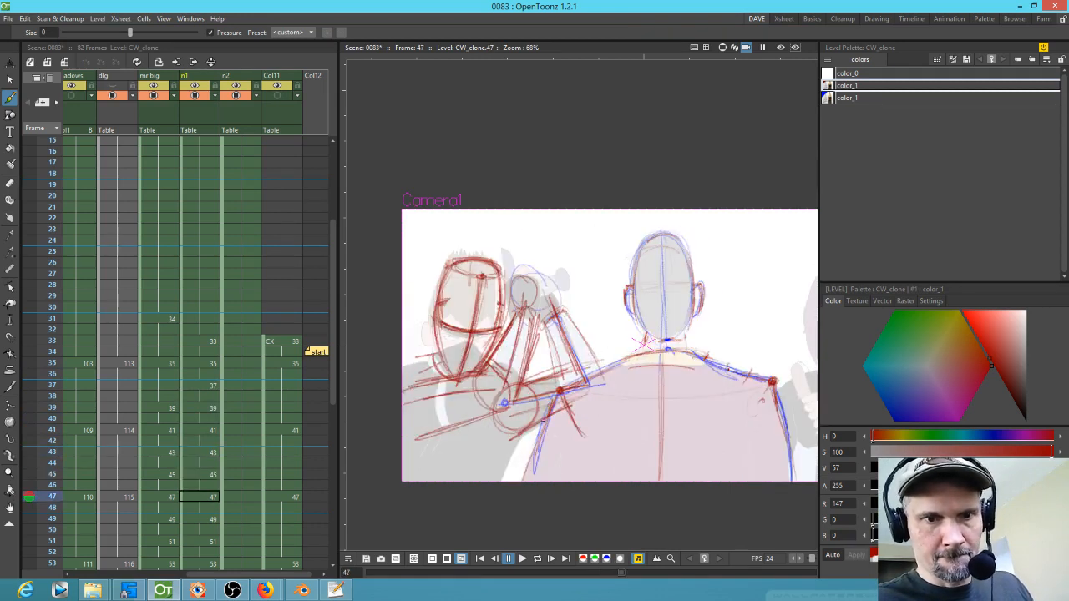
{"action": "left_click_drag", "start_coordinate": [519, 443], "coordinate": [500, 480]}
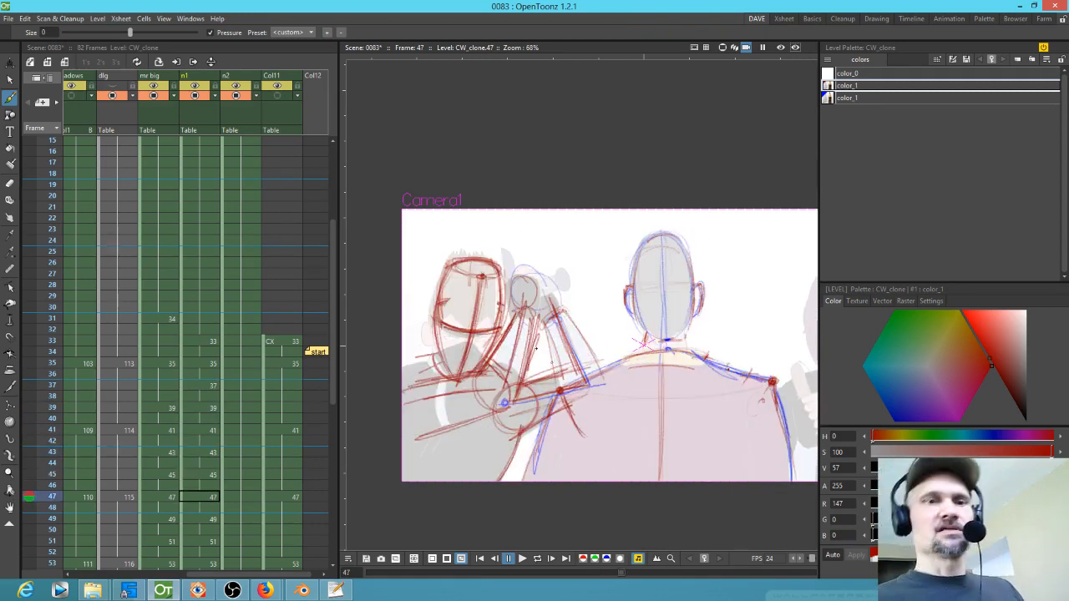
Step: Add a short diagonal stroke at the lower left of the frame 49 drawing
{"action": "key", "text": "period"}
{"action": "key", "text": "period"}
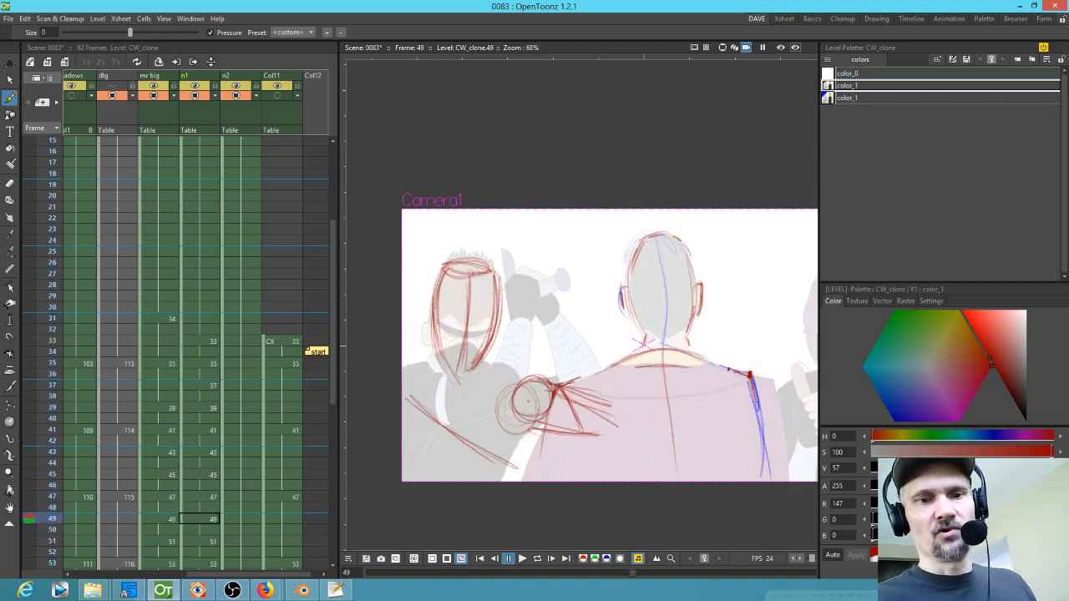
{"action": "key", "text": "comma"}
{"action": "key", "text": "comma"}
{"action": "key", "text": "period"}
{"action": "key", "text": "period"}
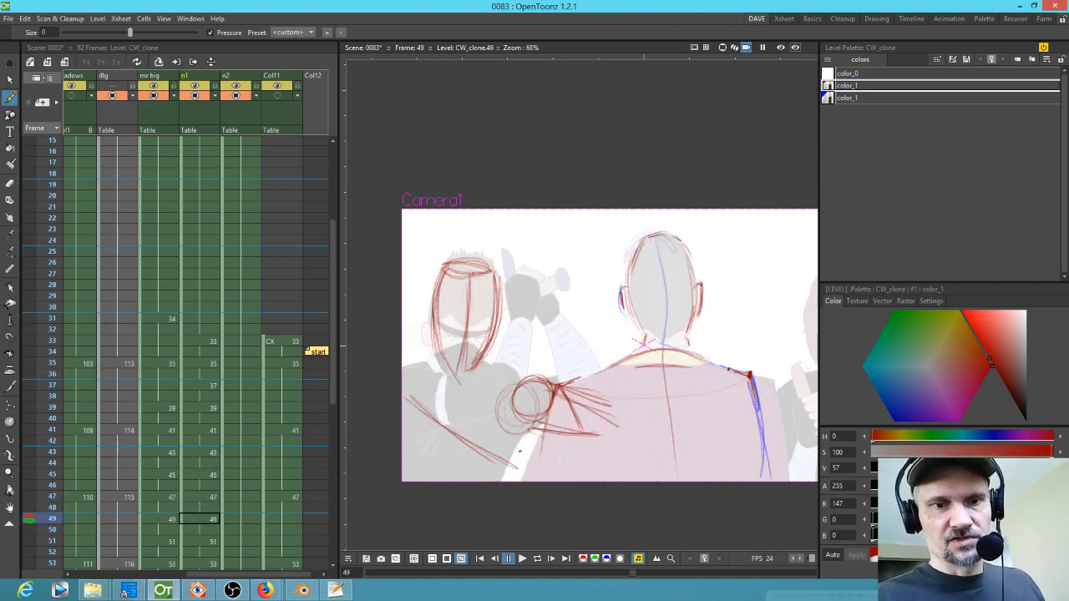
{"action": "left_click_drag", "start_coordinate": [520, 455], "coordinate": [493, 481]}
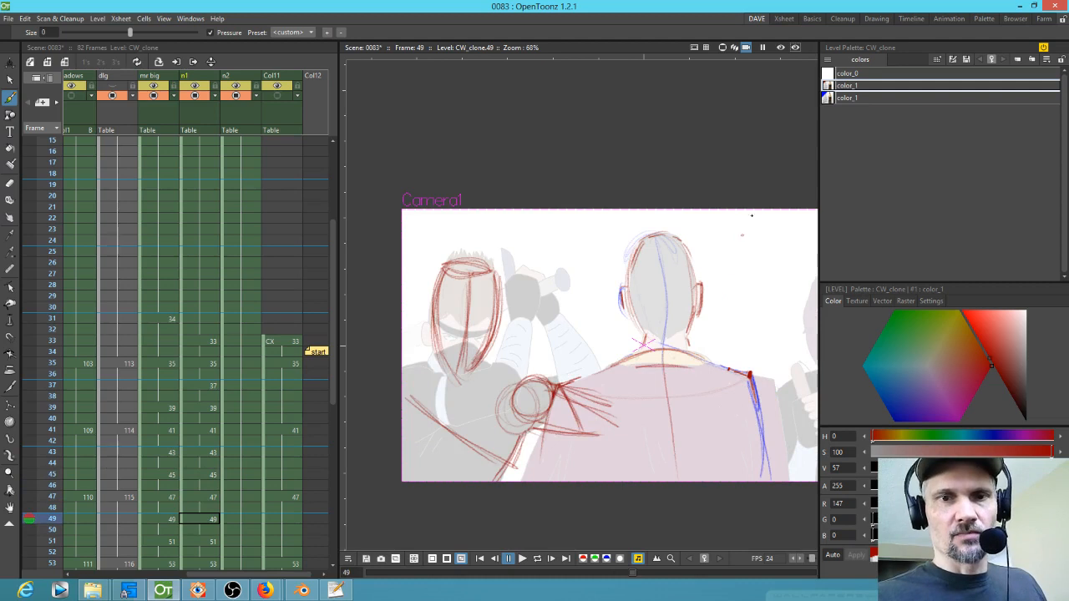
Step: Flip through frames 49 back to 35 to review the whole arm sequence
{"action": "key", "text": "comma"}
{"action": "key", "text": "comma"}
{"action": "key", "text": "comma"}
{"action": "key", "text": "comma"}
{"action": "key", "text": "comma"}
{"action": "key", "text": "comma"}
{"action": "key", "text": "comma"}
{"action": "key", "text": "comma"}
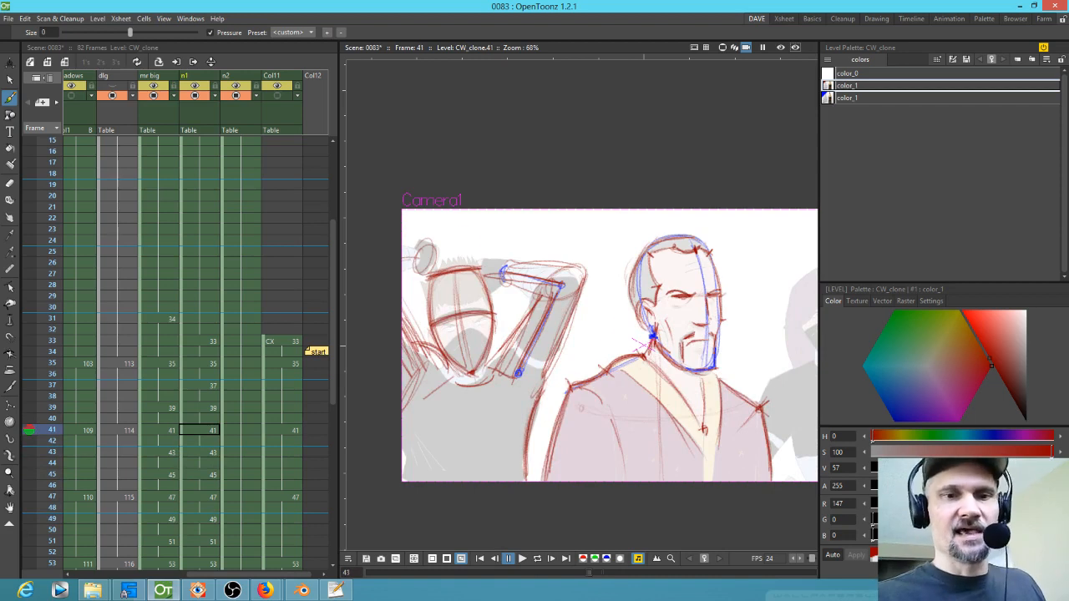
{"action": "key", "text": "period"}
{"action": "key", "text": "period"}
{"action": "key", "text": "period"}
{"action": "key", "text": "period"}
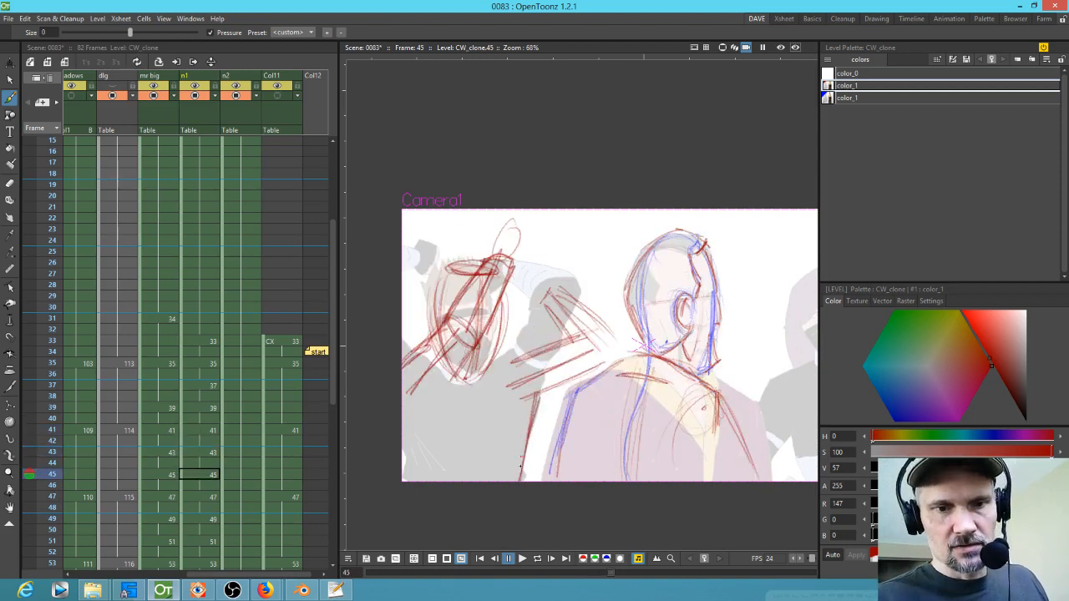
{"action": "key", "text": "period"}
{"action": "key", "text": "period"}
{"action": "key", "text": "period"}
{"action": "key", "text": "period"}
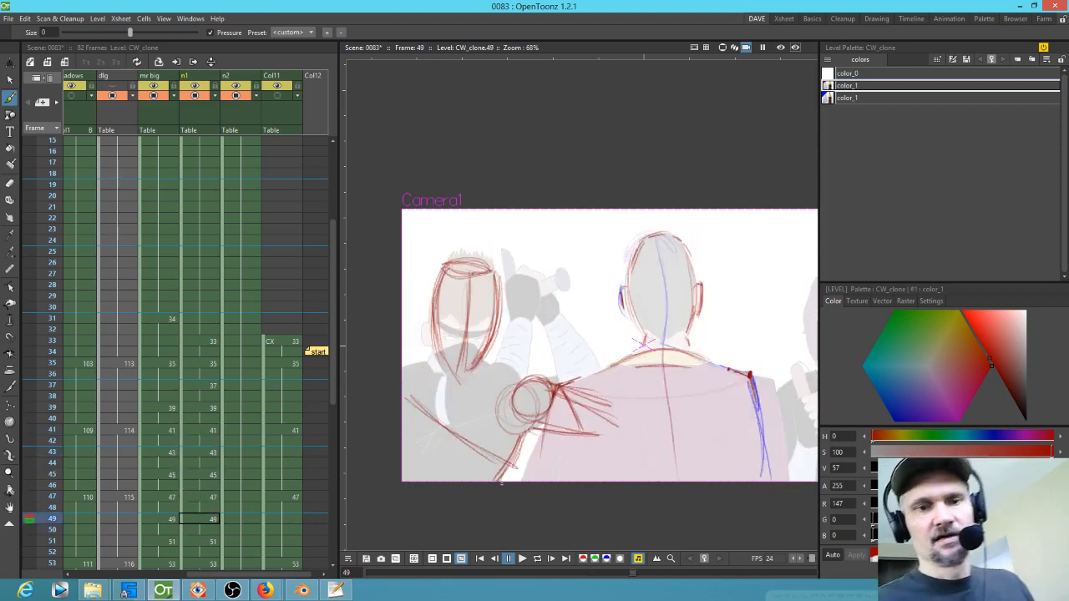
{"action": "key", "text": "comma"}
{"action": "key", "text": "comma"}
{"action": "key", "text": "comma"}
{"action": "key", "text": "comma"}
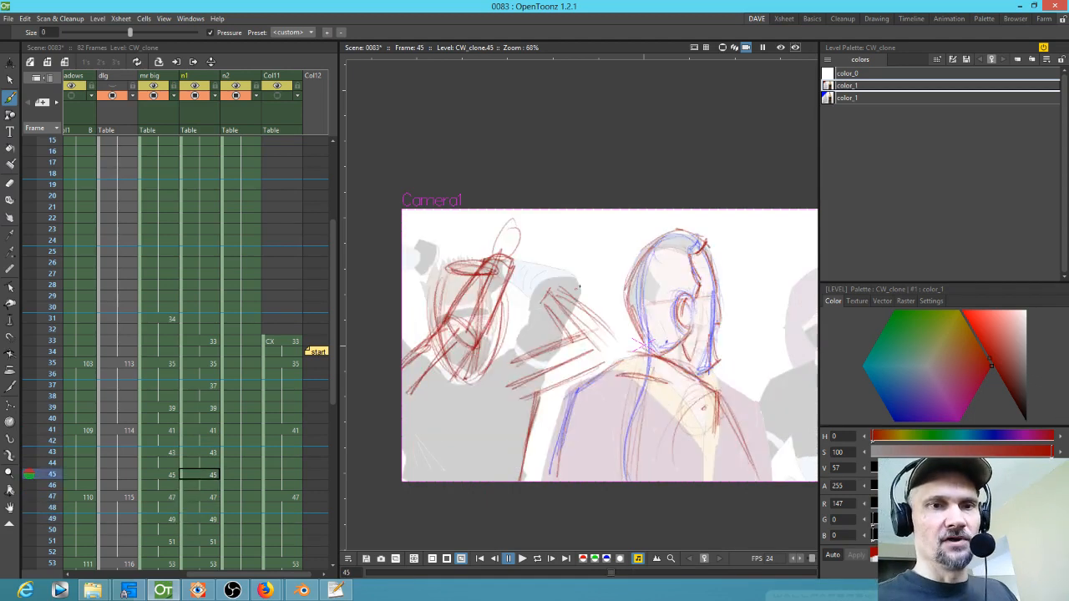
{"action": "key", "text": "comma"}
{"action": "key", "text": "comma"}
{"action": "key", "text": "comma"}
{"action": "key", "text": "comma"}
{"action": "key", "text": "comma"}
{"action": "key", "text": "comma"}
{"action": "key", "text": "period"}
{"action": "key", "text": "period"}
{"action": "key", "text": "comma"}
{"action": "key", "text": "comma"}
{"action": "key", "text": "comma"}
{"action": "key", "text": "comma"}
{"action": "key", "text": "comma"}
{"action": "key", "text": "comma"}
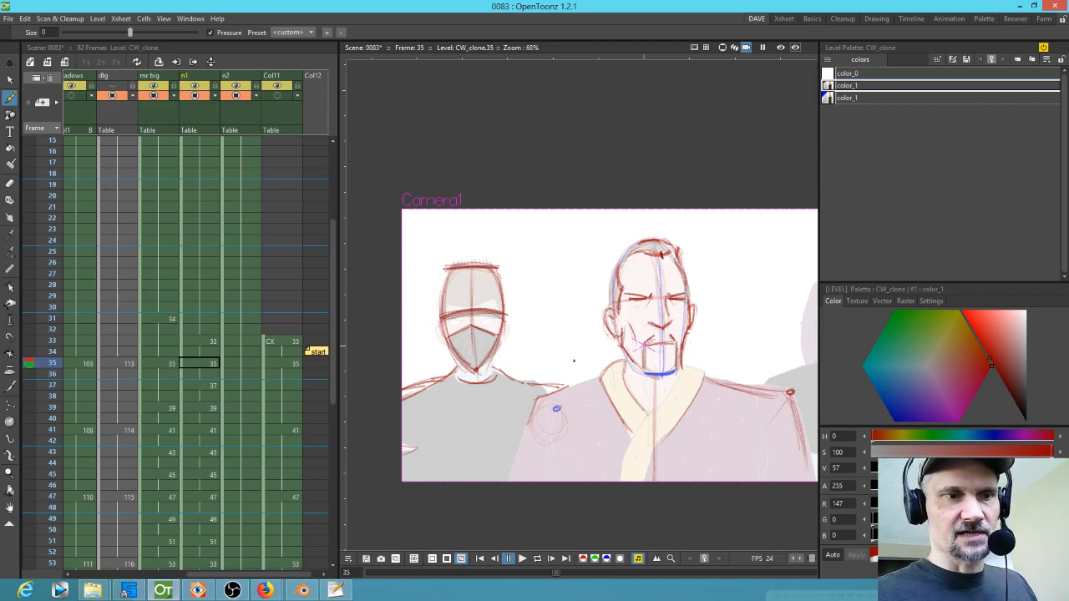
{"action": "key", "text": "period"}
{"action": "key", "text": "period"}
Step: Sketch horizontal arm lines reaching across toward Mr Big's shoulder on frame 37
{"action": "left_click_drag", "start_coordinate": [517, 383], "coordinate": [621, 361]}
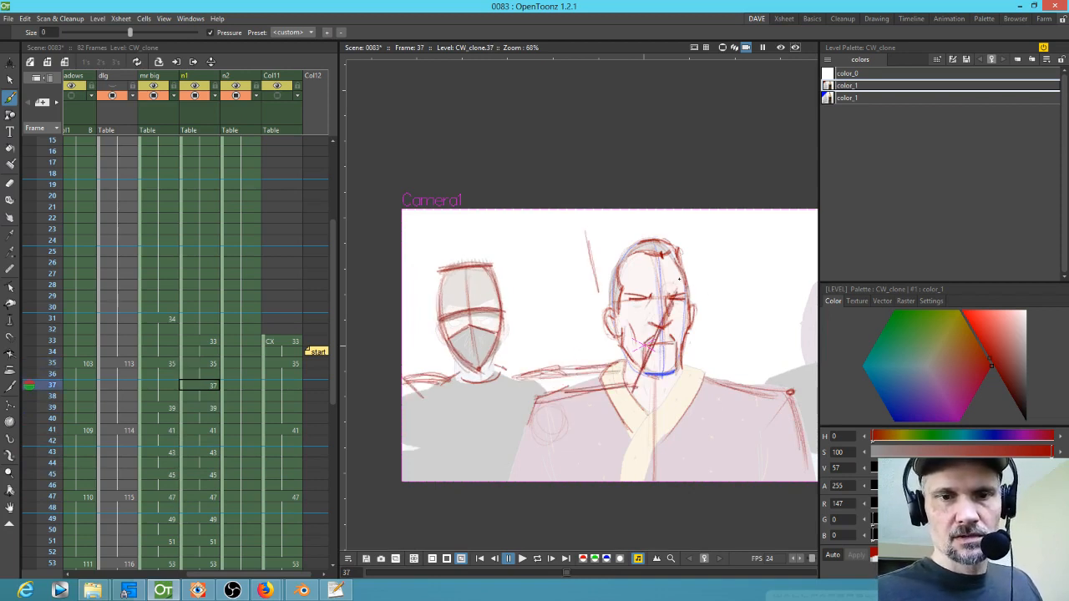
{"action": "key", "text": "comma"}
{"action": "key", "text": "comma"}
{"action": "key", "text": "period"}
{"action": "key", "text": "period"}
{"action": "left_click_drag", "start_coordinate": [618, 361], "coordinate": [519, 379]}
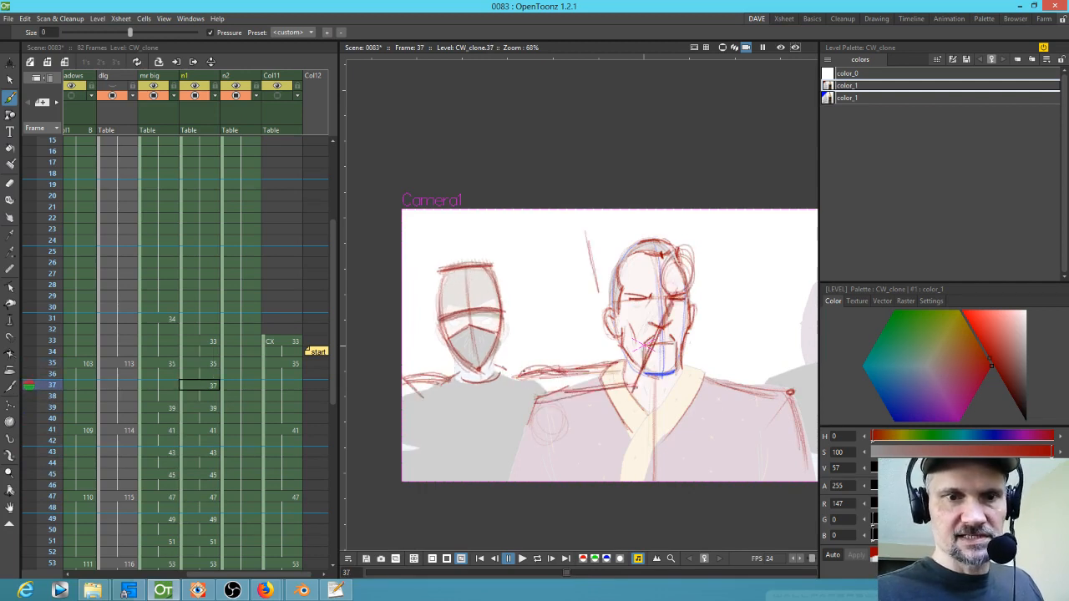
Step: Sketch a diagonal forearm stroke rising toward Mr Big's head on frame 39
{"action": "key", "text": "period"}
{"action": "key", "text": "period"}
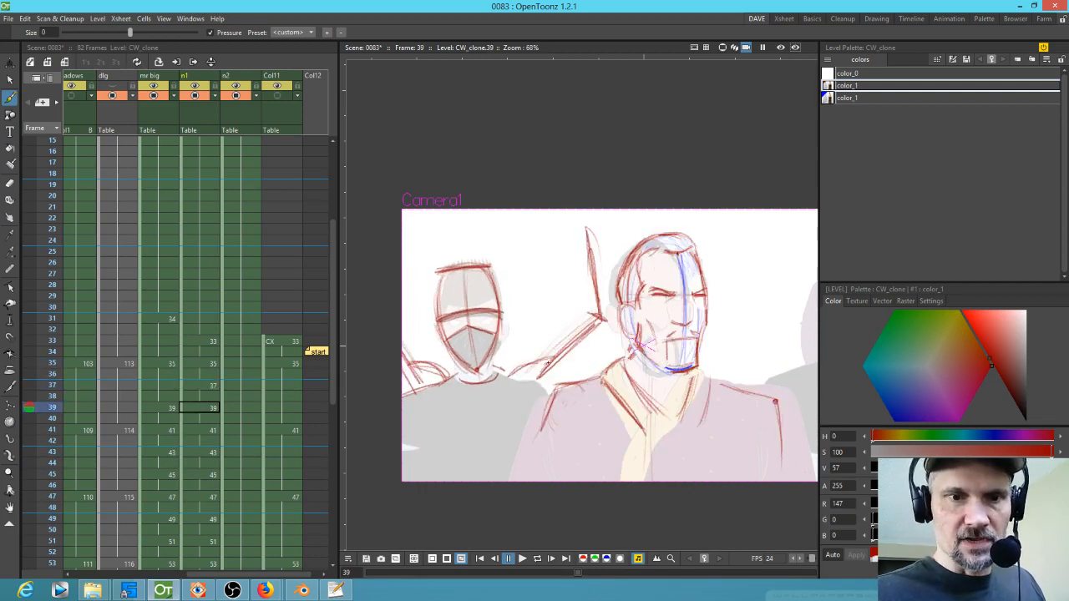
{"action": "key", "text": "period"}
{"action": "key", "text": "period"}
{"action": "mouse_move", "coordinate": [486, 382]}
{"action": "left_mouse_down"}
{"action": "mouse_move", "coordinate": [509, 346]}
{"action": "mouse_move", "coordinate": [596, 317]}
{"action": "left_mouse_up"}
{"action": "key", "text": "comma"}
{"action": "mouse_move", "coordinate": [534, 367]}
{"action": "left_mouse_down"}
{"action": "mouse_move", "coordinate": [588, 319]}
{"action": "mouse_move", "coordinate": [547, 352]}
{"action": "mouse_move", "coordinate": [588, 338]}
{"action": "mouse_move", "coordinate": [537, 381]}
{"action": "left_mouse_up"}
{"action": "key", "text": "a"}
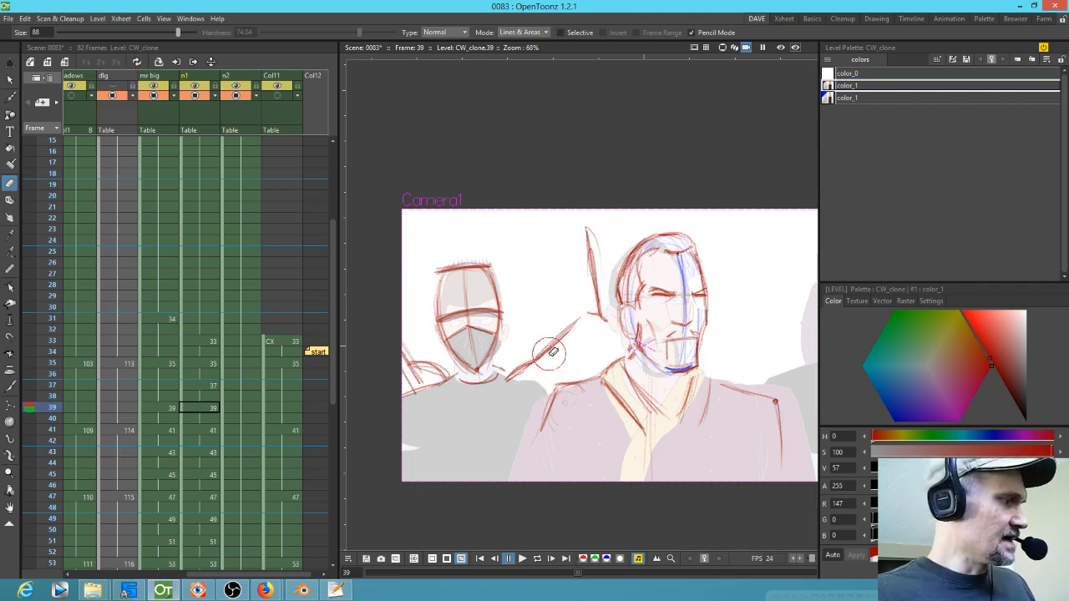
Step: Sketch the raised upper arm strokes beside Mr Big's head on frame 39 with the brush
{"action": "key", "text": "b"}
{"action": "key", "text": "period"}
{"action": "key", "text": "comma"}
{"action": "mouse_move", "coordinate": [517, 377]}
{"action": "left_mouse_down"}
{"action": "mouse_move", "coordinate": [582, 294]}
{"action": "mouse_move", "coordinate": [573, 234]}
{"action": "left_mouse_up"}
{"action": "mouse_move", "coordinate": [583, 302]}
{"action": "left_mouse_down"}
{"action": "mouse_move", "coordinate": [586, 227]}
{"action": "mouse_move", "coordinate": [599, 228]}
{"action": "left_mouse_up"}
{"action": "left_click_drag", "start_coordinate": [597, 224], "coordinate": [619, 308]}
{"action": "key", "text": "period"}
{"action": "key", "text": "comma"}
{"action": "mouse_move", "coordinate": [587, 253]}
{"action": "left_mouse_down"}
{"action": "mouse_move", "coordinate": [585, 322]}
{"action": "mouse_move", "coordinate": [582, 313]}
{"action": "left_mouse_up"}
{"action": "mouse_move", "coordinate": [595, 230]}
{"action": "left_mouse_down"}
{"action": "mouse_move", "coordinate": [621, 317]}
{"action": "mouse_move", "coordinate": [579, 374]}
{"action": "left_mouse_up"}
{"action": "mouse_move", "coordinate": [610, 335]}
{"action": "left_mouse_down"}
{"action": "mouse_move", "coordinate": [575, 385]}
{"action": "mouse_move", "coordinate": [576, 373]}
{"action": "left_mouse_up"}
{"action": "left_click_drag", "start_coordinate": [577, 249], "coordinate": [585, 322]}
{"action": "left_click_drag", "start_coordinate": [573, 248], "coordinate": [586, 320]}
{"action": "key", "text": "comma"}
{"action": "key", "text": "period"}
Step: Add vertical arm strokes above the ninja's shoulder on frame 47
{"action": "key", "text": "period"}
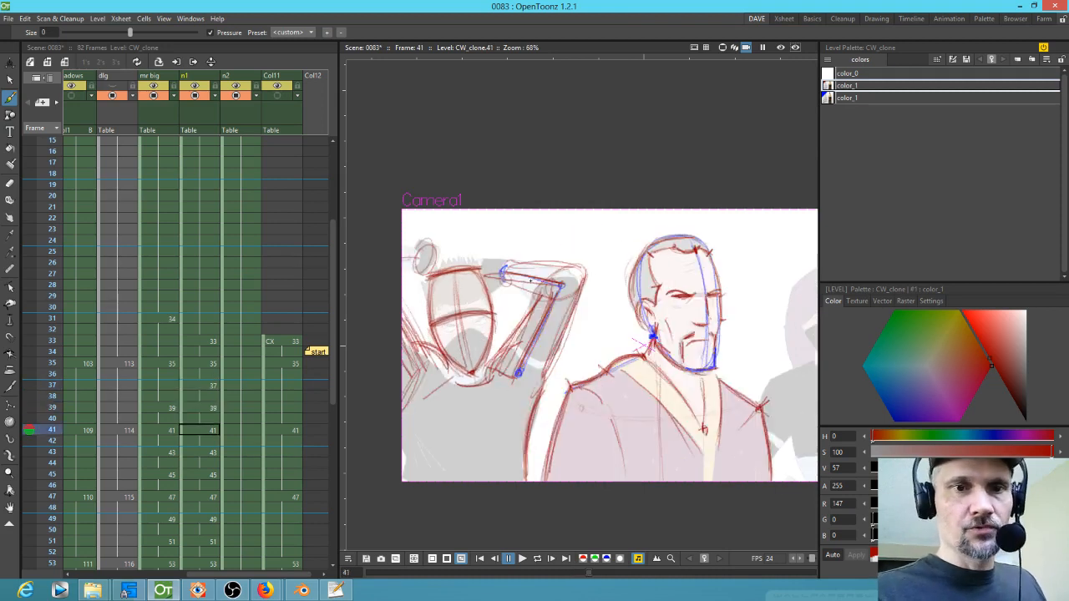
{"action": "key", "text": "period"}
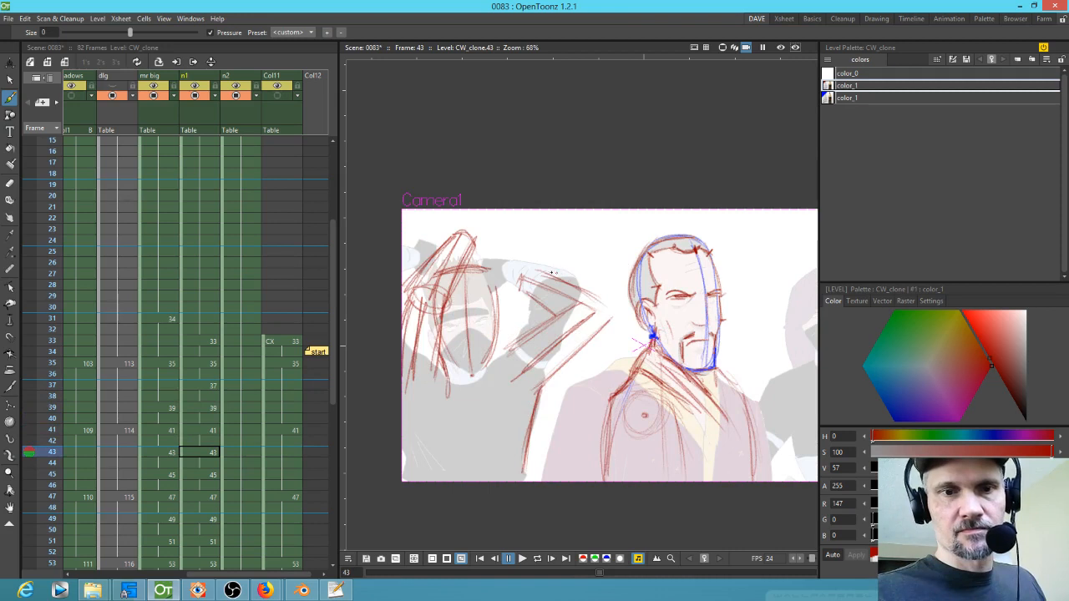
{"action": "key", "text": "comma"}
{"action": "key", "text": "period"}
{"action": "key", "text": "period"}
{"action": "key", "text": "period"}
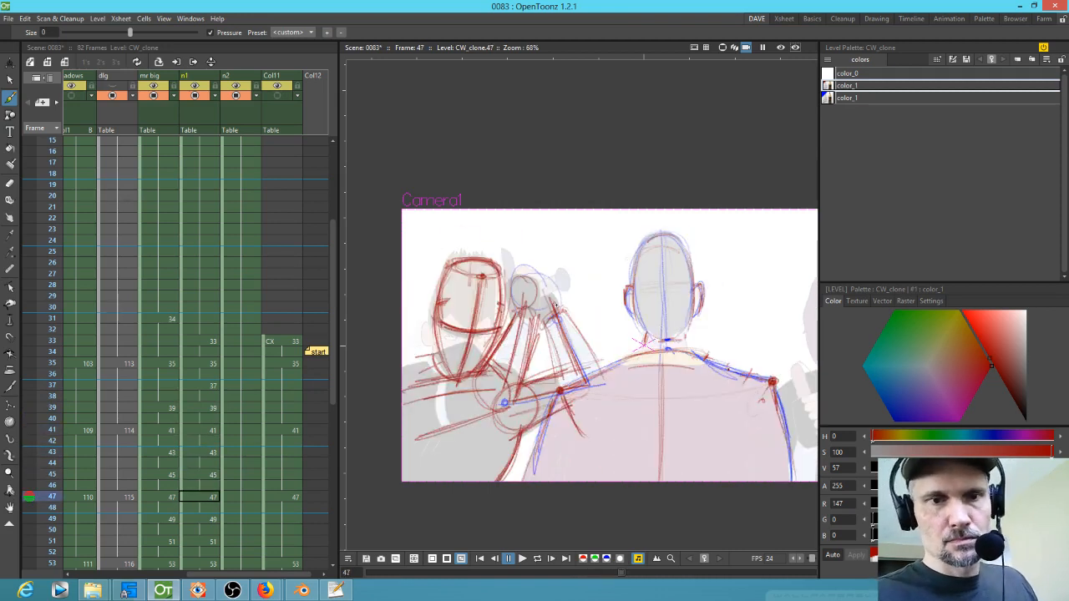
{"action": "mouse_move", "coordinate": [532, 284]}
{"action": "left_mouse_down"}
{"action": "mouse_move", "coordinate": [563, 298]}
{"action": "mouse_move", "coordinate": [547, 272]}
{"action": "mouse_move", "coordinate": [486, 238]}
{"action": "mouse_move", "coordinate": [511, 212]}
{"action": "mouse_move", "coordinate": [528, 225]}
{"action": "left_mouse_up"}
{"action": "key", "text": "comma"}
{"action": "key", "text": "period"}
{"action": "key", "text": "comma"}
{"action": "key", "text": "period"}
{"action": "key", "text": "comma"}
{"action": "mouse_move", "coordinate": [548, 268]}
{"action": "left_mouse_down"}
{"action": "mouse_move", "coordinate": [557, 281]}
{"action": "mouse_move", "coordinate": [550, 269]}
{"action": "left_mouse_up"}
{"action": "mouse_move", "coordinate": [527, 257]}
{"action": "left_mouse_down"}
{"action": "mouse_move", "coordinate": [536, 257]}
{"action": "mouse_move", "coordinate": [520, 275]}
{"action": "mouse_move", "coordinate": [523, 309]}
{"action": "mouse_move", "coordinate": [533, 307]}
{"action": "left_mouse_up"}
Step: Add arm and head strokes to the frame 43 drawing
{"action": "key", "text": "comma"}
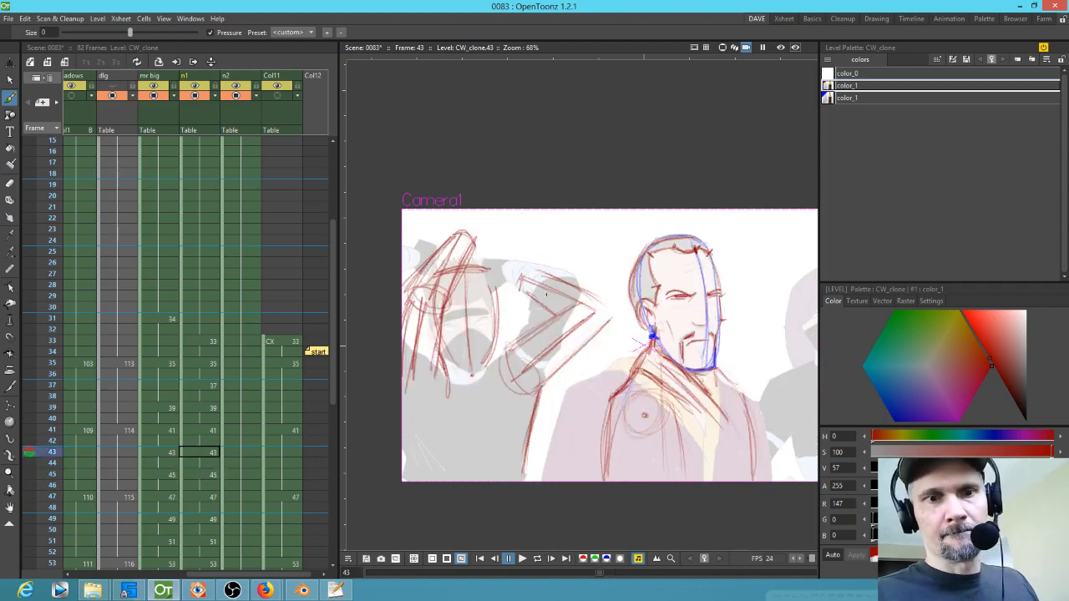
{"action": "mouse_move", "coordinate": [523, 265]}
{"action": "left_mouse_down"}
{"action": "mouse_move", "coordinate": [511, 253]}
{"action": "mouse_move", "coordinate": [487, 266]}
{"action": "mouse_move", "coordinate": [504, 298]}
{"action": "left_mouse_up"}
{"action": "mouse_move", "coordinate": [455, 225]}
{"action": "left_mouse_down"}
{"action": "mouse_move", "coordinate": [492, 220]}
{"action": "mouse_move", "coordinate": [498, 233]}
{"action": "mouse_move", "coordinate": [480, 253]}
{"action": "left_mouse_up"}
Step: Add small touch-up strokes to the frame 41 and frame 39 drawings
{"action": "key", "text": "comma"}
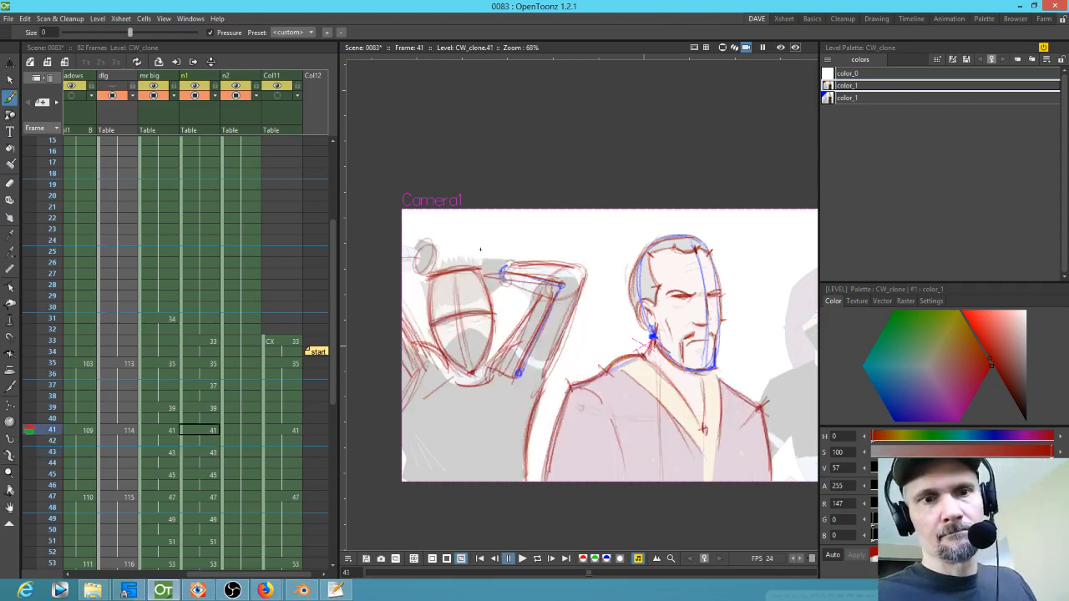
{"action": "mouse_move", "coordinate": [415, 255]}
{"action": "left_mouse_down"}
{"action": "mouse_move", "coordinate": [421, 229]}
{"action": "mouse_move", "coordinate": [435, 242]}
{"action": "mouse_move", "coordinate": [417, 271]}
{"action": "left_mouse_up"}
{"action": "key", "text": "comma"}
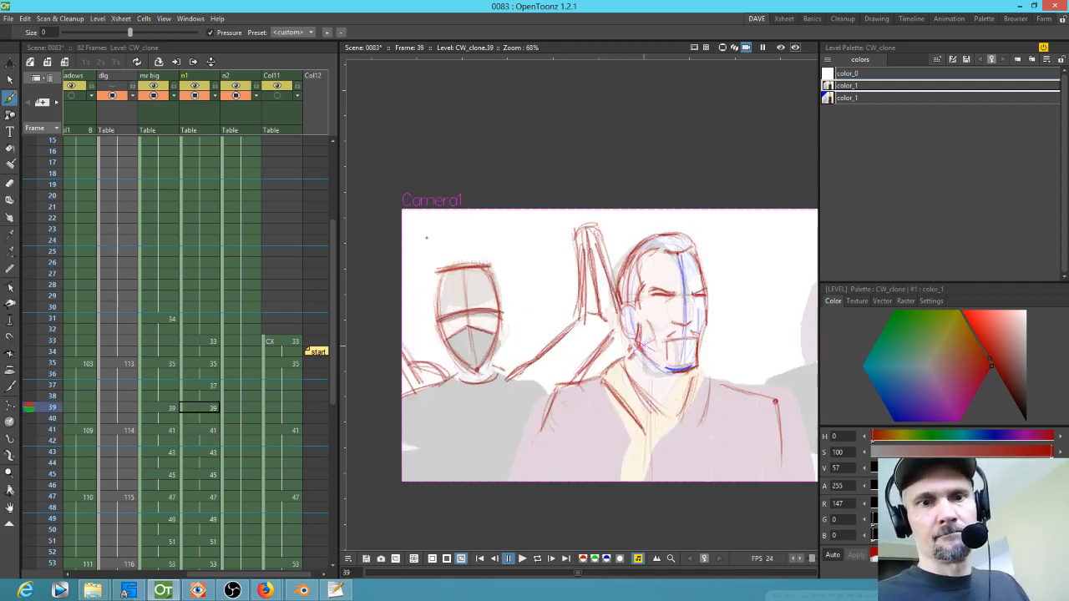
{"action": "mouse_move", "coordinate": [580, 240]}
{"action": "left_mouse_down"}
{"action": "mouse_move", "coordinate": [554, 227]}
{"action": "mouse_move", "coordinate": [593, 201]}
{"action": "mouse_move", "coordinate": [599, 223]}
{"action": "mouse_move", "coordinate": [546, 233]}
{"action": "mouse_move", "coordinate": [573, 208]}
{"action": "left_mouse_up"}
{"action": "key", "text": "comma"}
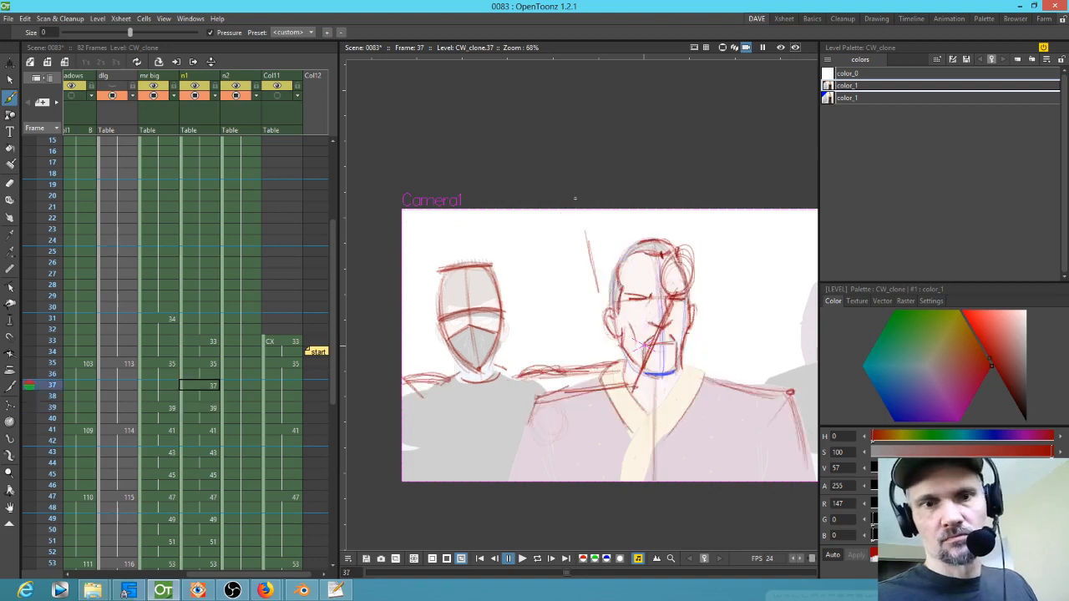
Step: Add another arm stroke on frame 41 and step forward through the drawings to frame 47
{"action": "key", "text": "period"}
{"action": "key", "text": "period"}
{"action": "mouse_move", "coordinate": [508, 261]}
{"action": "left_mouse_down"}
{"action": "mouse_move", "coordinate": [480, 268]}
{"action": "mouse_move", "coordinate": [498, 289]}
{"action": "left_mouse_up"}
{"action": "key", "text": "period"}
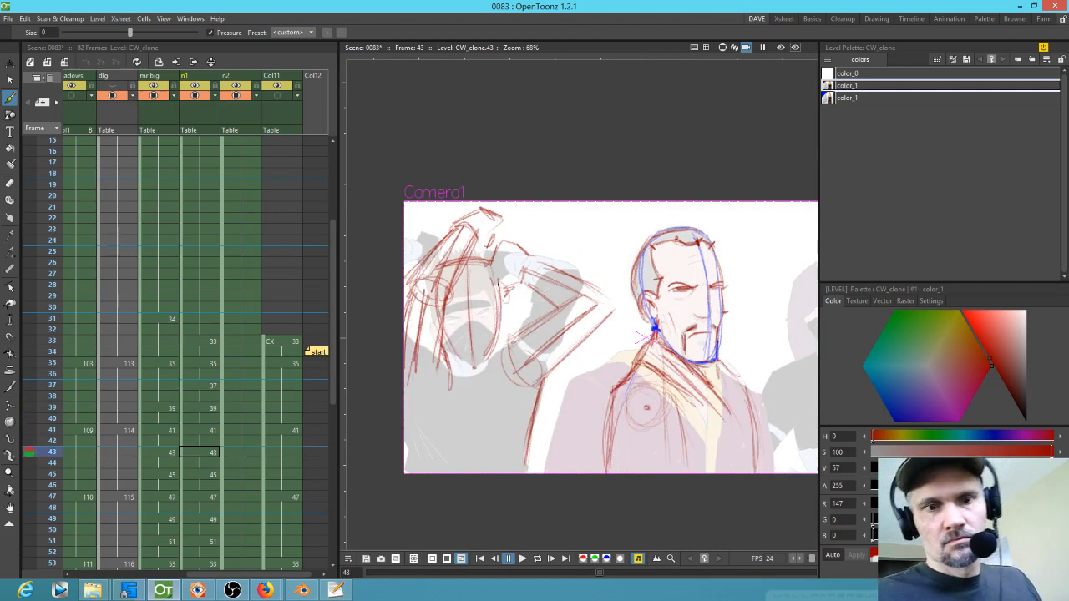
{"action": "key", "text": "period"}
{"action": "key", "text": "period"}
{"action": "key", "text": "period"}
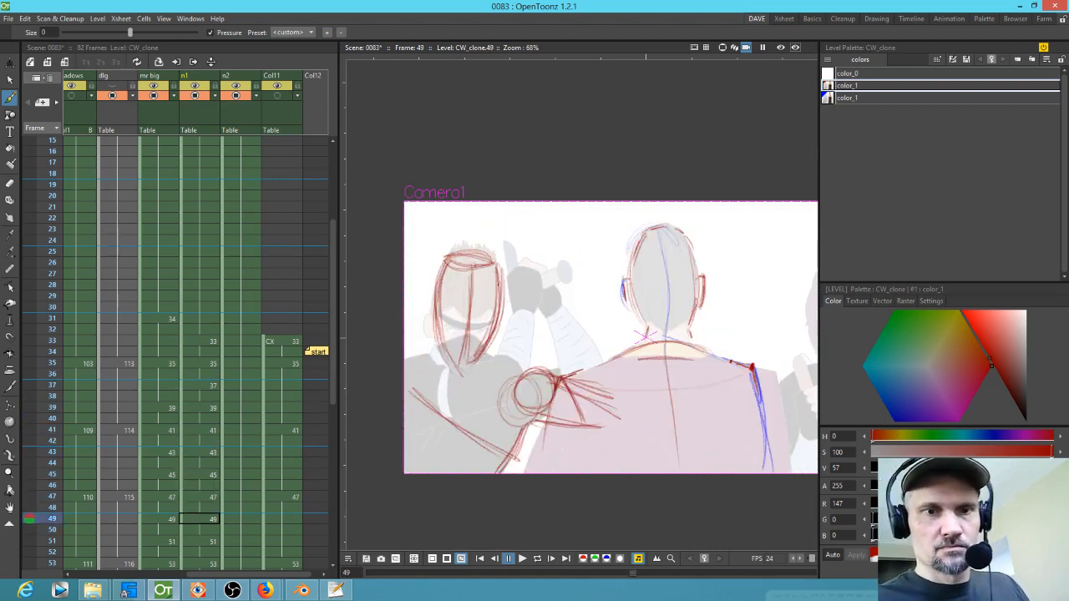
{"action": "key", "text": "comma"}
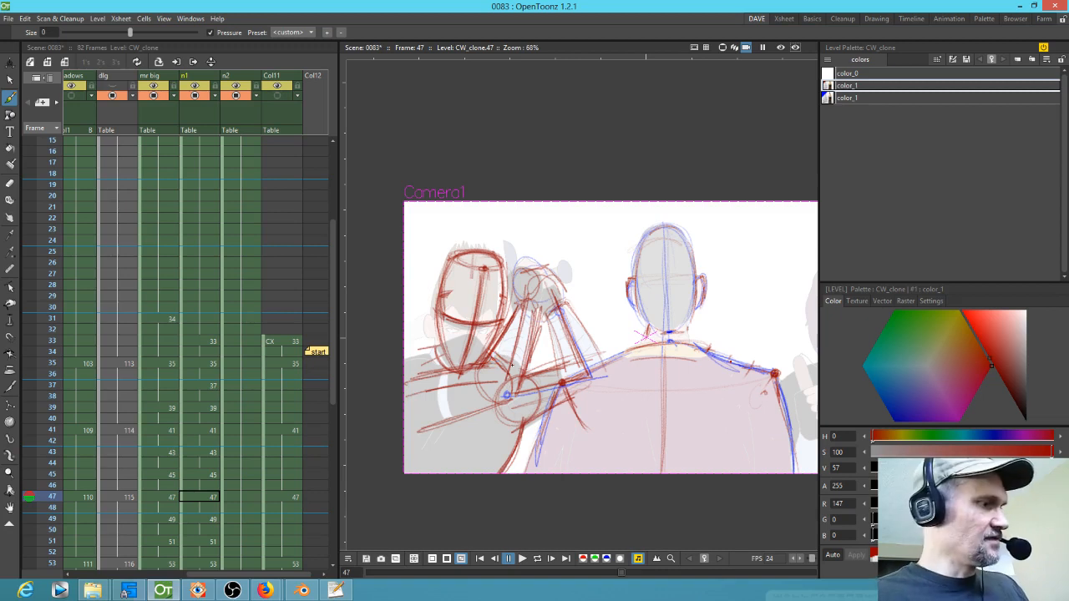
Step: Review frames 47 to 53 and add a curved stroke at the left edge of the frame 47 drawing
{"action": "key", "text": "comma"}
{"action": "key", "text": "period"}
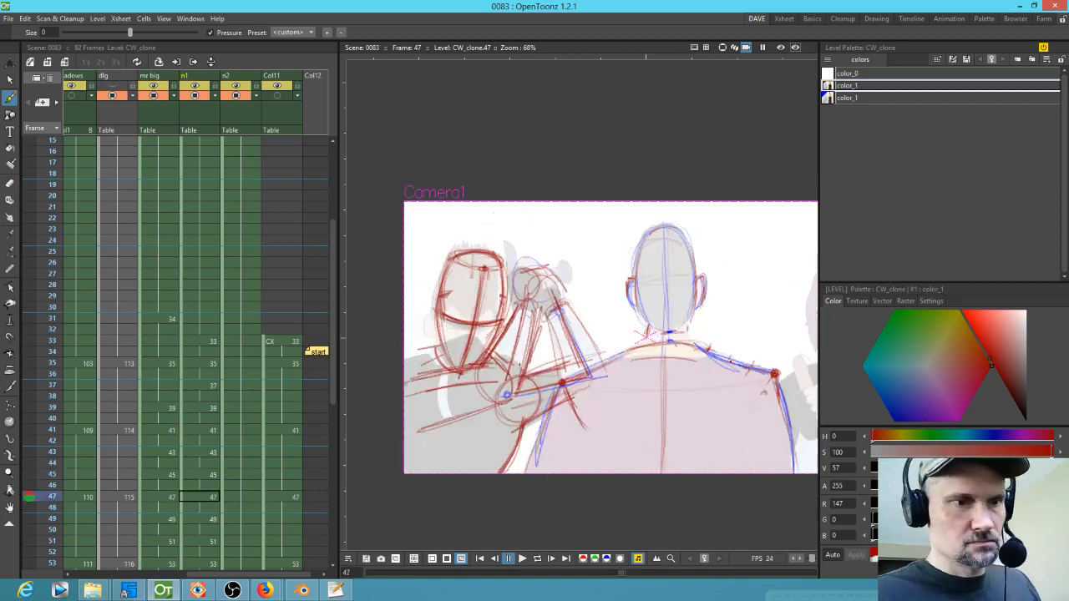
{"action": "key", "text": "period"}
{"action": "key", "text": "period"}
{"action": "key", "text": "period"}
{"action": "key", "text": "period"}
{"action": "key", "text": "period"}
{"action": "key", "text": "period"}
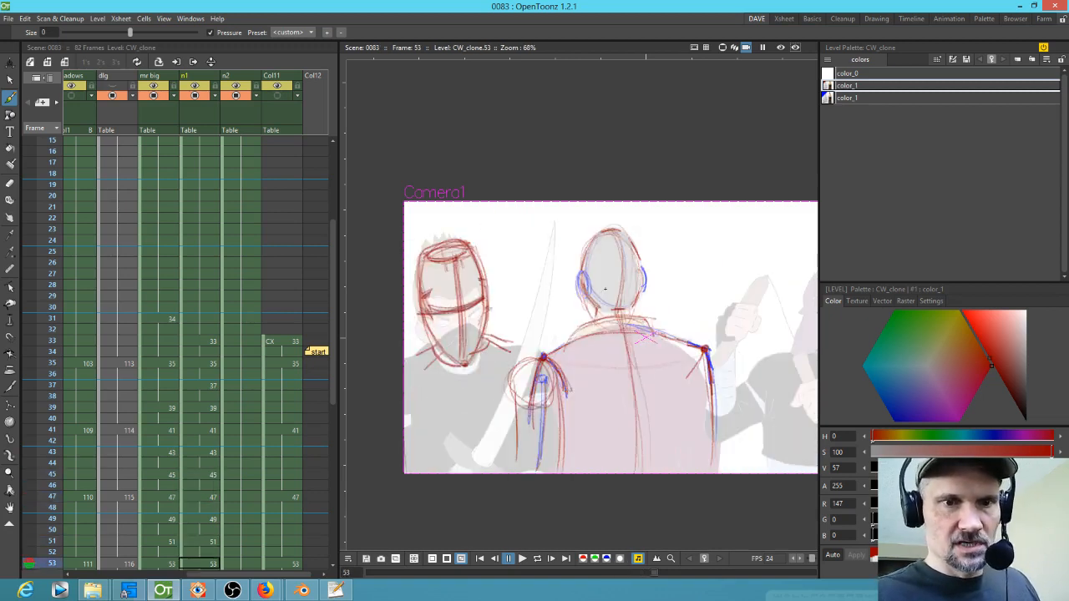
{"action": "key", "text": "comma"}
{"action": "key", "text": "comma"}
{"action": "key", "text": "comma"}
{"action": "key", "text": "comma"}
{"action": "key", "text": "comma"}
{"action": "key", "text": "comma"}
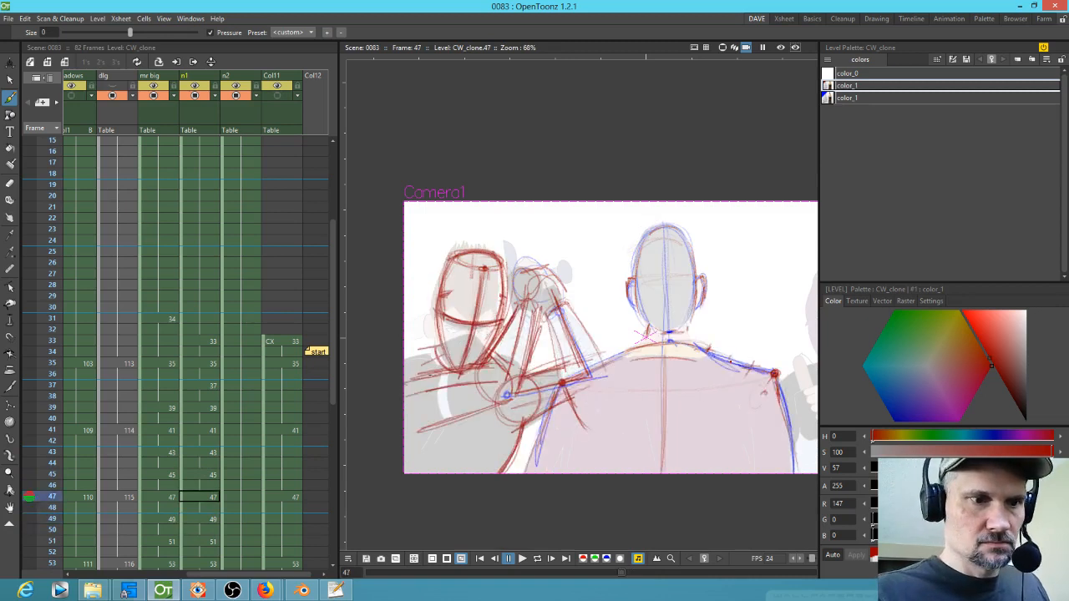
{"action": "mouse_move", "coordinate": [427, 385]}
{"action": "left_mouse_down"}
{"action": "mouse_move", "coordinate": [425, 410]}
{"action": "mouse_move", "coordinate": [417, 374]}
{"action": "mouse_move", "coordinate": [427, 365]}
{"action": "mouse_move", "coordinate": [401, 368]}
{"action": "mouse_move", "coordinate": [441, 393]}
{"action": "mouse_move", "coordinate": [407, 359]}
{"action": "mouse_move", "coordinate": [442, 379]}
{"action": "mouse_move", "coordinate": [406, 362]}
{"action": "left_mouse_up"}
Step: Add two arm strokes for the left ninja on the frame 45 drawing
{"action": "key", "text": "period"}
{"action": "key", "text": "period"}
{"action": "key", "text": "period"}
{"action": "key", "text": "period"}
{"action": "key", "text": "period"}
{"action": "key", "text": "period"}
{"action": "key", "text": "comma"}
{"action": "key", "text": "comma"}
{"action": "key", "text": "comma"}
{"action": "key", "text": "comma"}
{"action": "key", "text": "comma"}
{"action": "key", "text": "comma"}
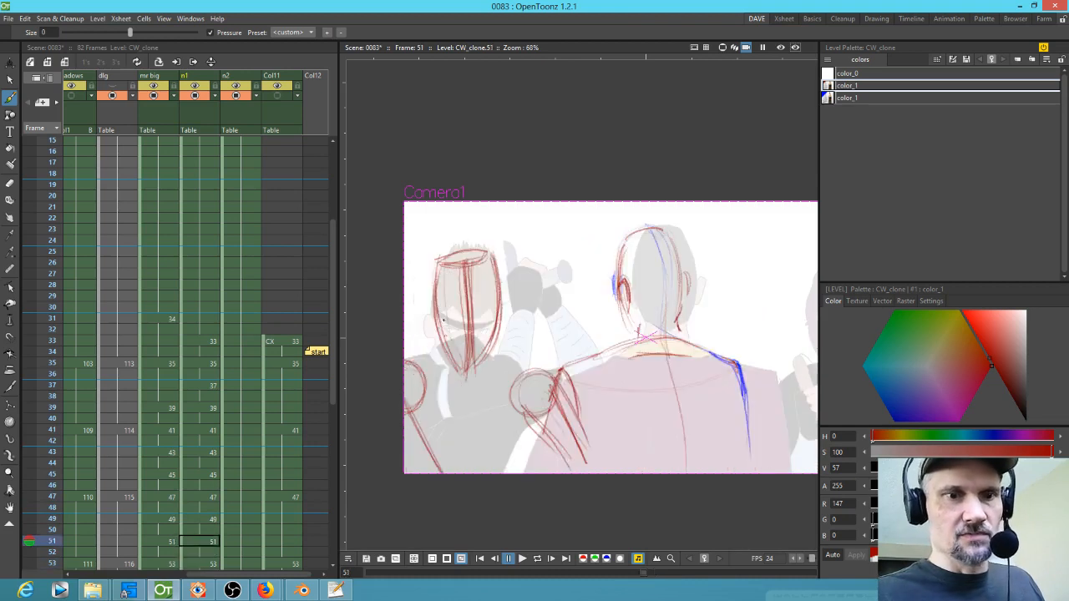
{"action": "key", "text": "comma"}
{"action": "key", "text": "comma"}
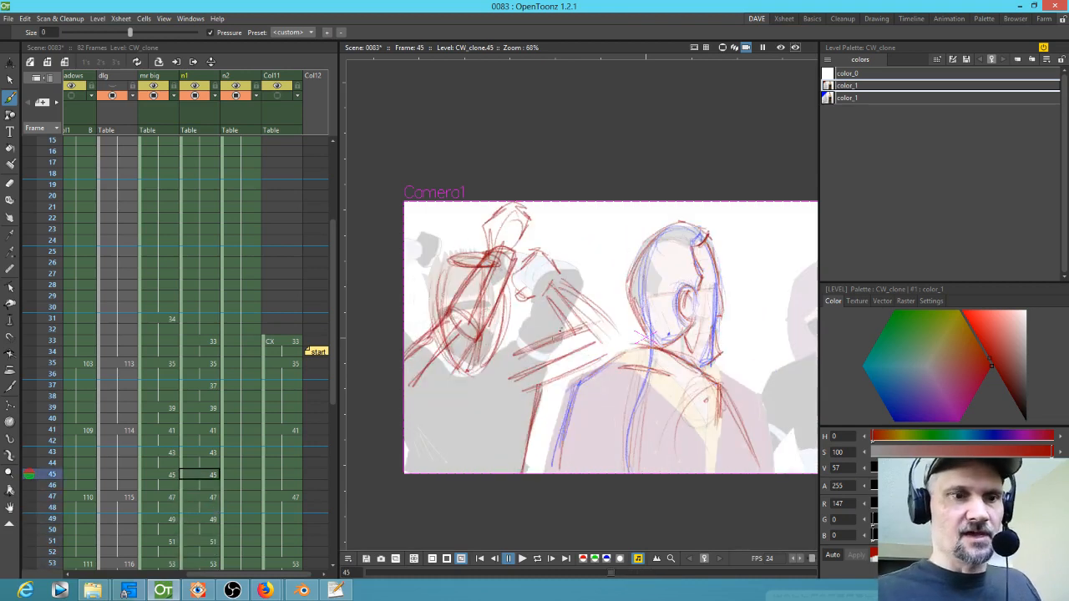
{"action": "left_click_drag", "start_coordinate": [451, 368], "coordinate": [442, 442]}
{"action": "left_click_drag", "start_coordinate": [447, 389], "coordinate": [458, 424]}
Step: Sketch the left ninja's arm with several strokes along the left edge of frame 53
{"action": "key", "text": "period"}
{"action": "key", "text": "period"}
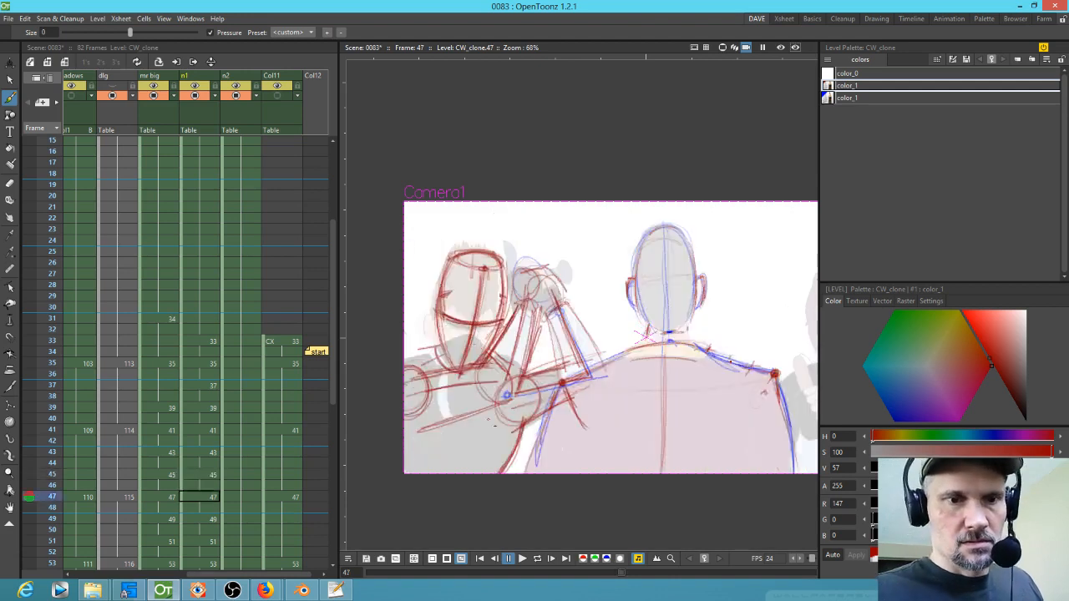
{"action": "key", "text": "period"}
{"action": "key", "text": "period"}
{"action": "key", "text": "period"}
{"action": "key", "text": "period"}
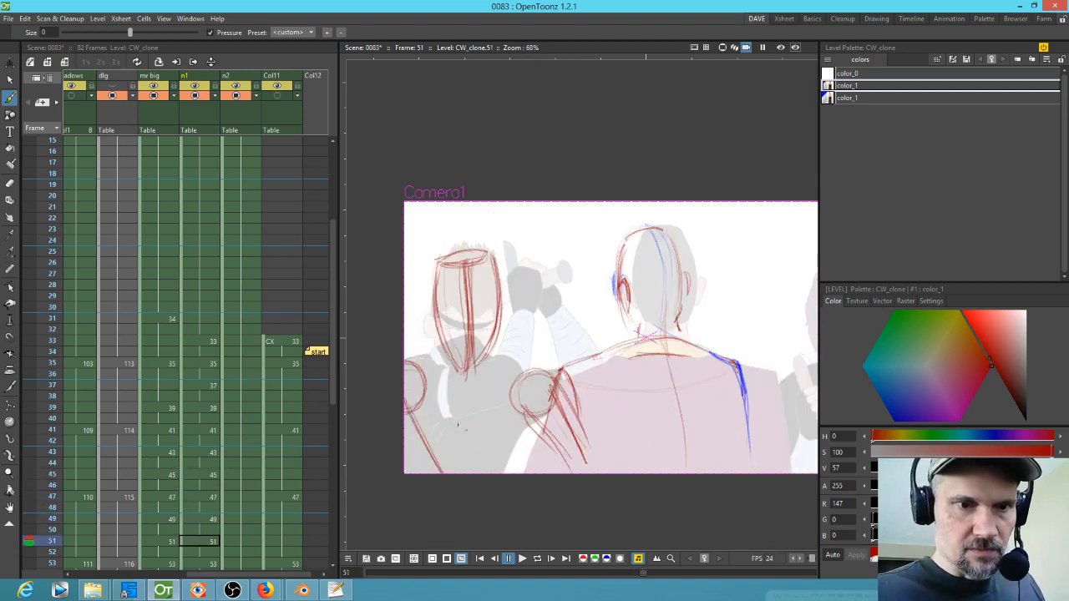
{"action": "key", "text": "period"}
{"action": "key", "text": "period"}
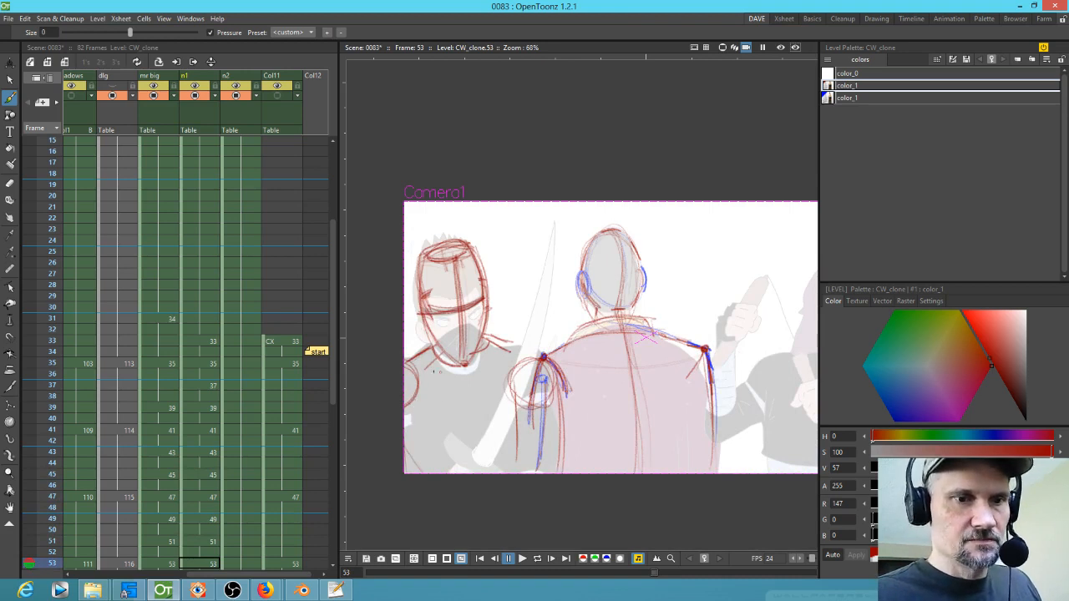
{"action": "left_click_drag", "start_coordinate": [415, 396], "coordinate": [424, 464]}
{"action": "left_click_drag", "start_coordinate": [416, 383], "coordinate": [426, 452]}
{"action": "mouse_move", "coordinate": [417, 406]}
{"action": "left_mouse_down"}
{"action": "mouse_move", "coordinate": [426, 460]}
{"action": "mouse_move", "coordinate": [421, 425]}
{"action": "left_mouse_up"}
{"action": "left_click_drag", "start_coordinate": [421, 431], "coordinate": [433, 460]}
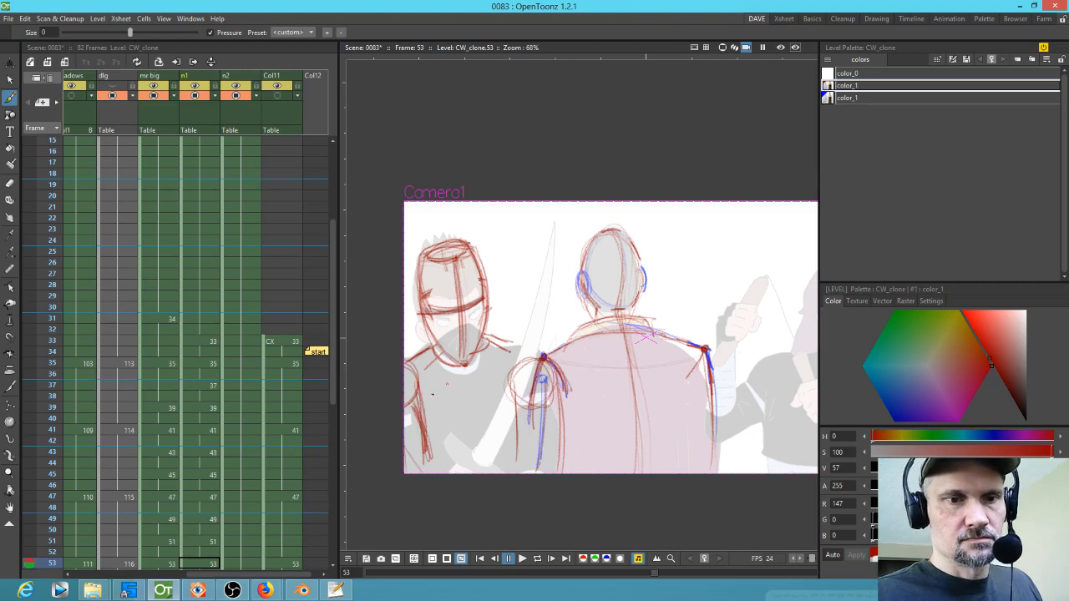
Step: Add arm strokes along the left edge of the frame 51 drawing
{"action": "key", "text": "comma"}
{"action": "key", "text": "comma"}
{"action": "left_click_drag", "start_coordinate": [422, 397], "coordinate": [459, 441]}
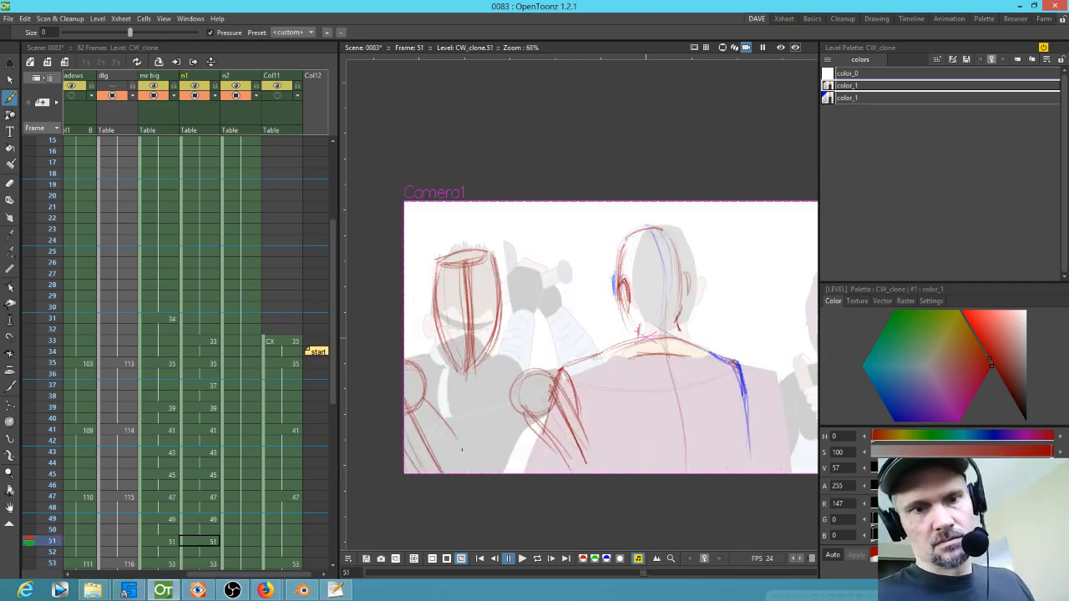
{"action": "left_click_drag", "start_coordinate": [430, 402], "coordinate": [451, 449]}
{"action": "left_click_drag", "start_coordinate": [428, 407], "coordinate": [454, 457]}
{"action": "left_click_drag", "start_coordinate": [424, 383], "coordinate": [428, 412]}
Step: Add forearm strokes reaching in from the left edge on the frame 49 drawing
{"action": "key", "text": "period"}
{"action": "key", "text": "comma"}
{"action": "key", "text": "comma"}
{"action": "key", "text": "comma"}
{"action": "key", "text": "comma"}
{"action": "left_click_drag", "start_coordinate": [434, 392], "coordinate": [483, 419]}
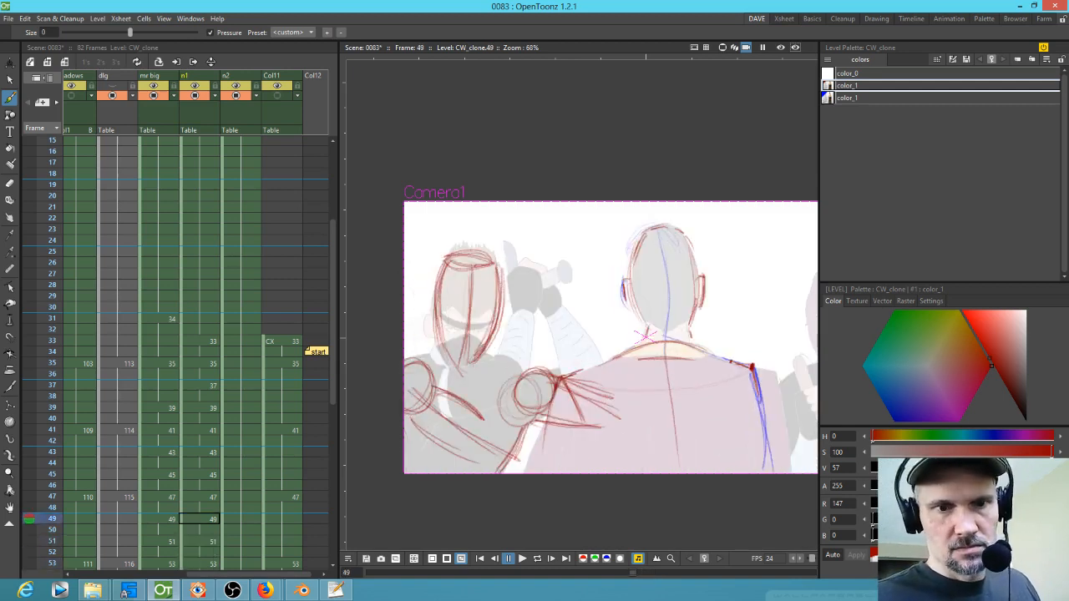
{"action": "key", "text": "comma"}
{"action": "key", "text": "comma"}
{"action": "key", "text": "period"}
{"action": "key", "text": "period"}
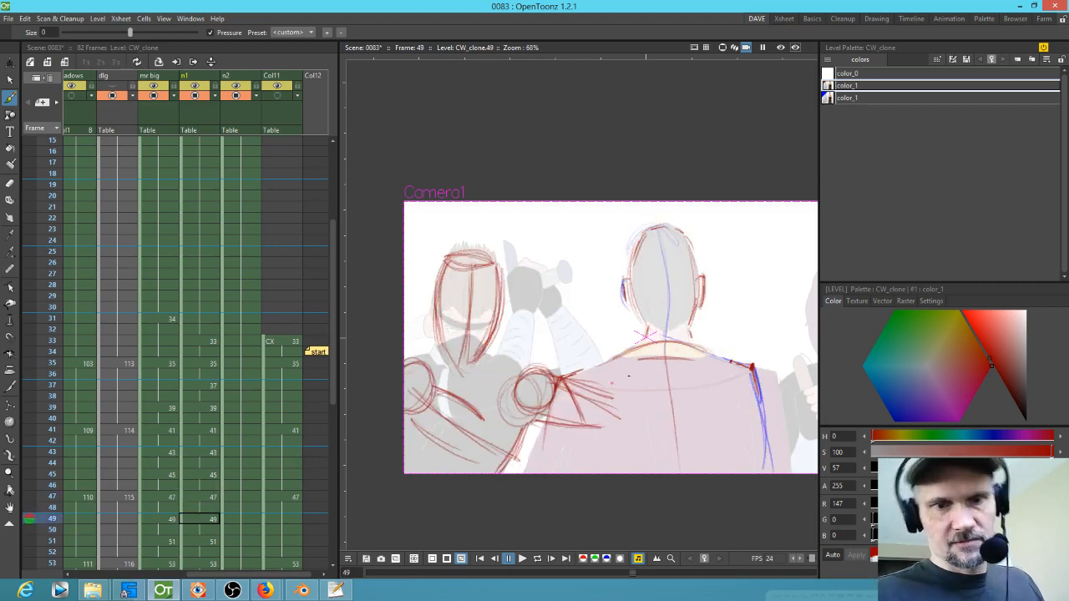
{"action": "left_click_drag", "start_coordinate": [426, 409], "coordinate": [502, 450]}
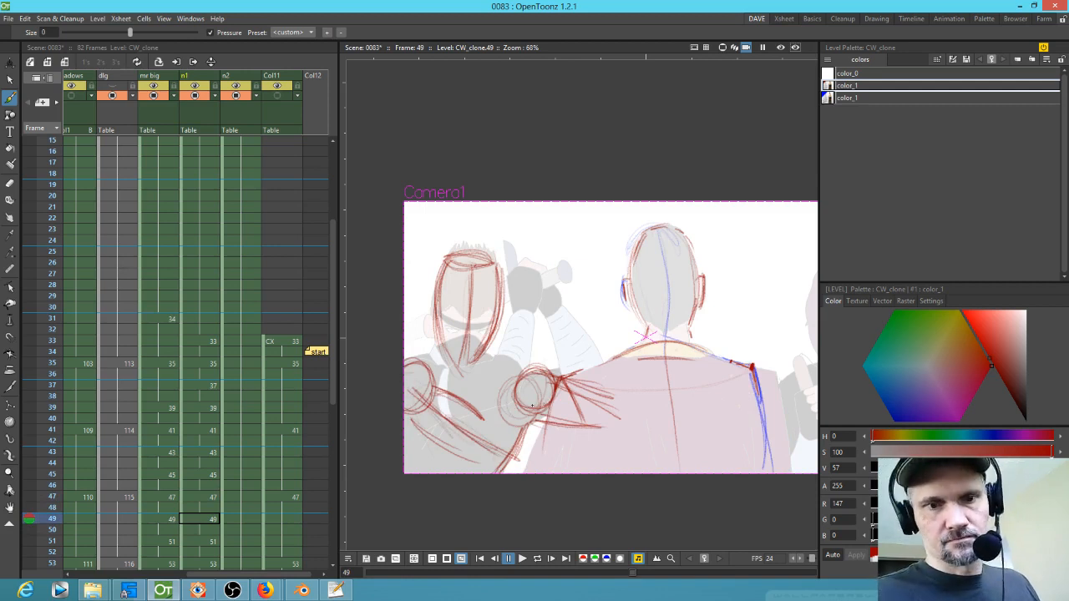
Step: Erase the small circle left of Mr Big's shoulder on the frame 49 drawing
{"action": "key", "text": "comma"}
{"action": "key", "text": "comma"}
{"action": "key", "text": "period"}
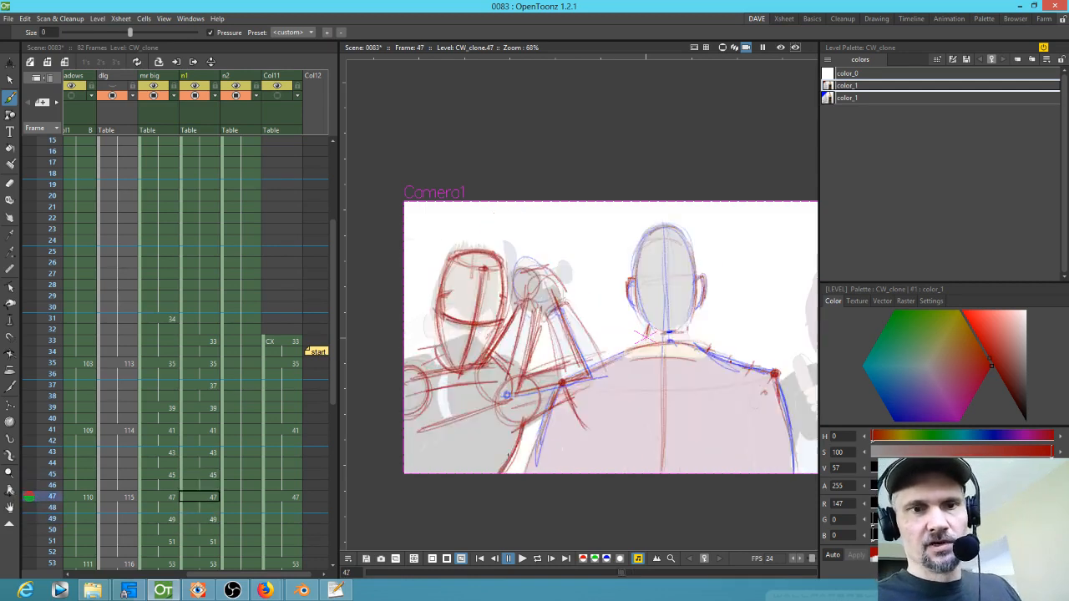
{"action": "key", "text": "period"}
{"action": "key", "text": "period"}
{"action": "key", "text": "period"}
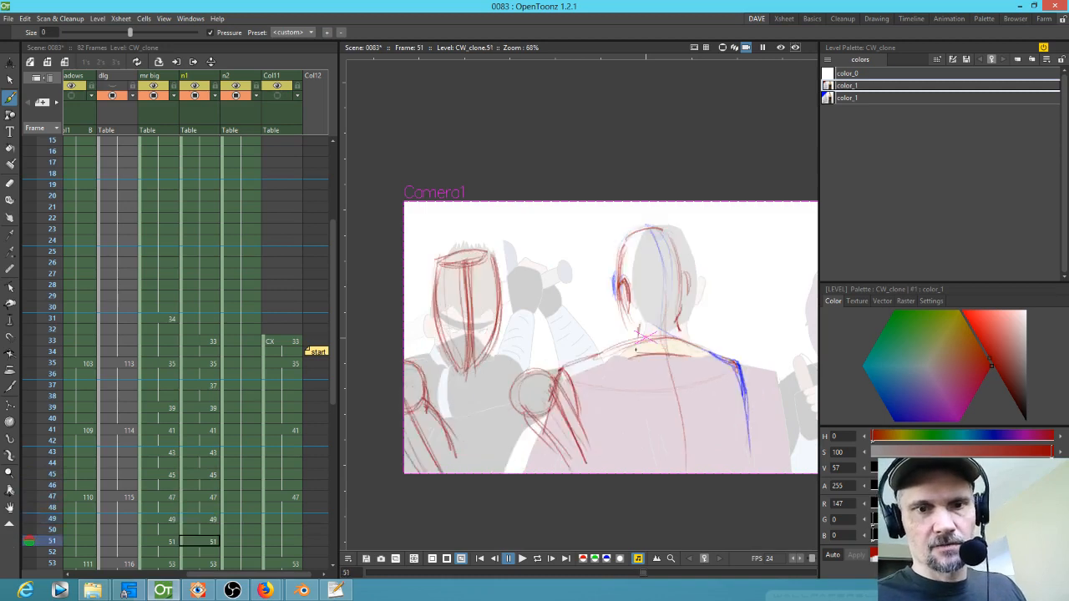
{"action": "key", "text": "comma"}
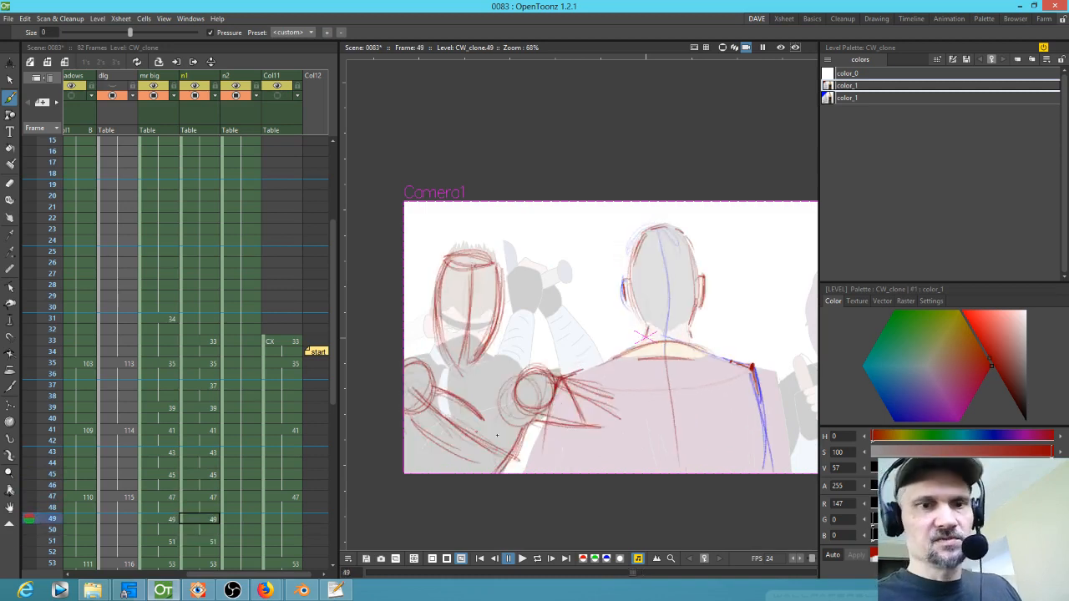
{"action": "key", "text": "a"}
{"action": "left_click_drag", "start_coordinate": [518, 387], "coordinate": [525, 395]}
Step: Switch back to the brush and flip through frames 47 to 53 to review the in-betweens
{"action": "key", "text": "comma"}
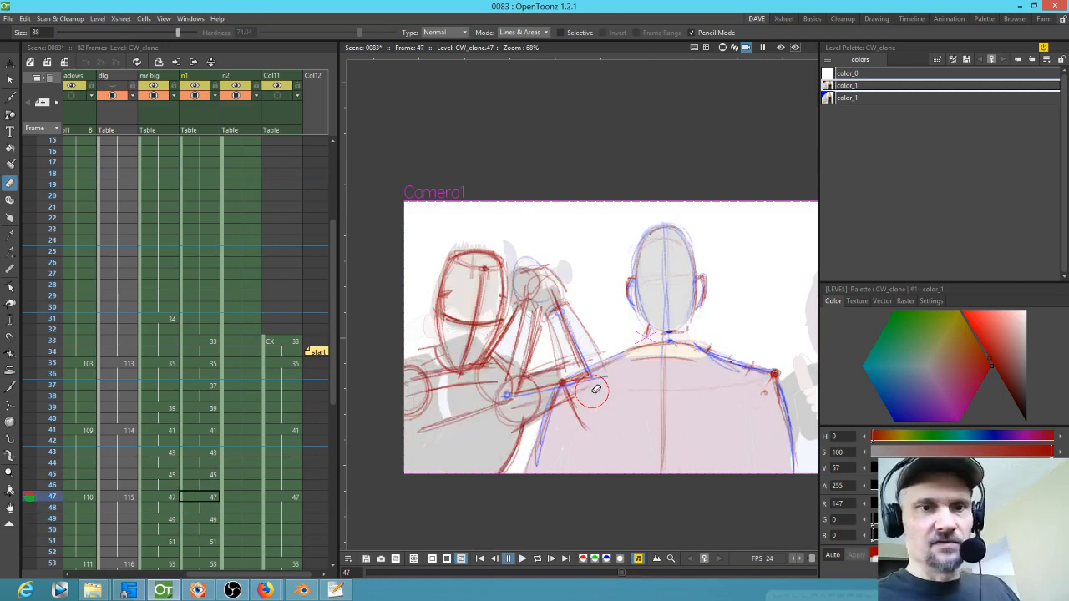
{"action": "key", "text": "comma"}
{"action": "key", "text": "period"}
{"action": "key", "text": "period"}
{"action": "key", "text": "period"}
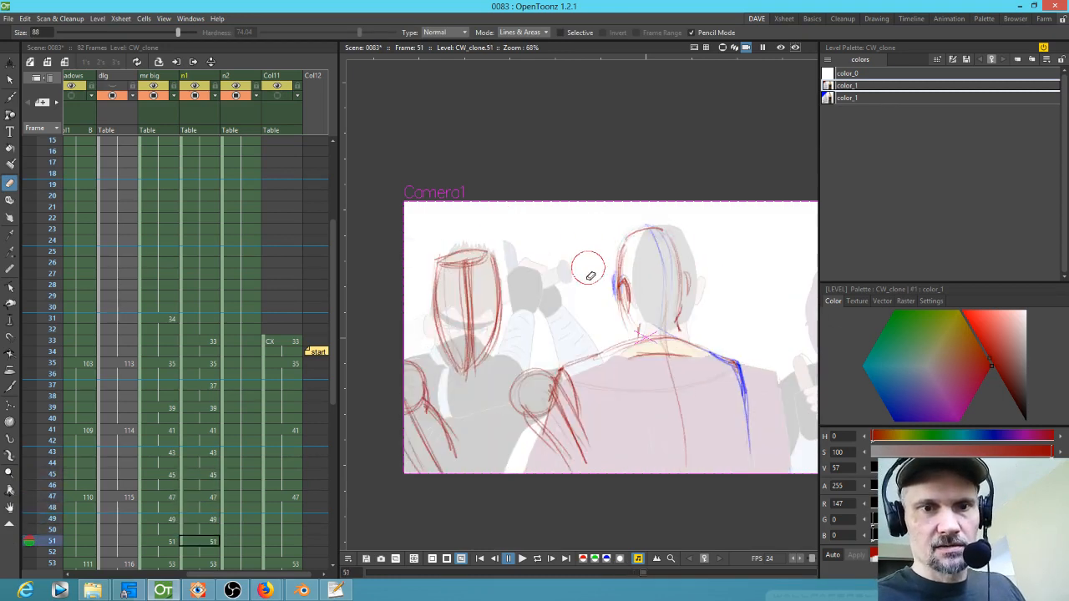
{"action": "key", "text": "b"}
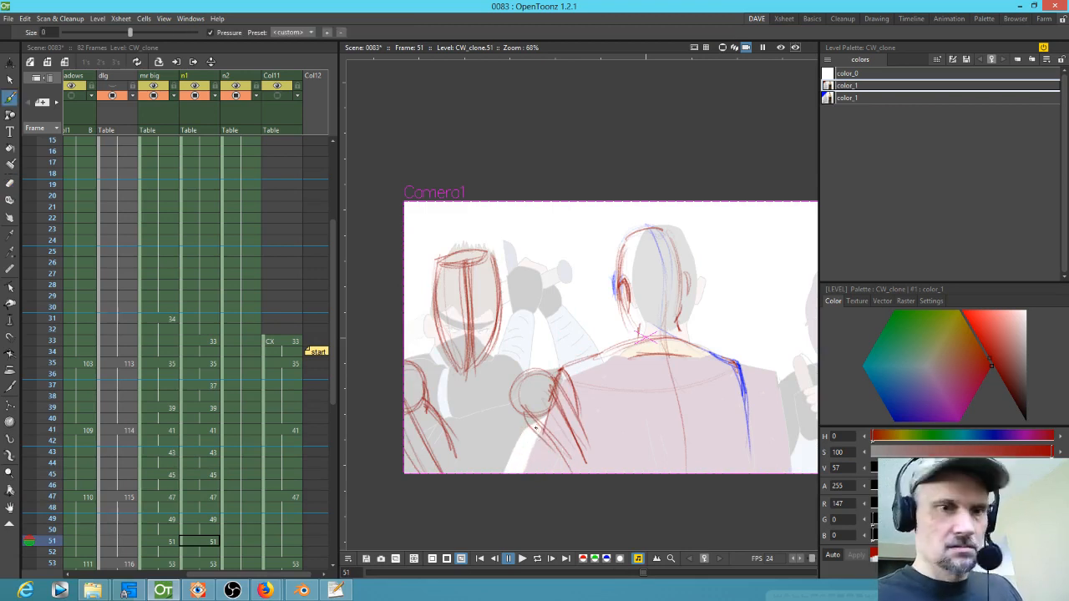
{"action": "key", "text": "period"}
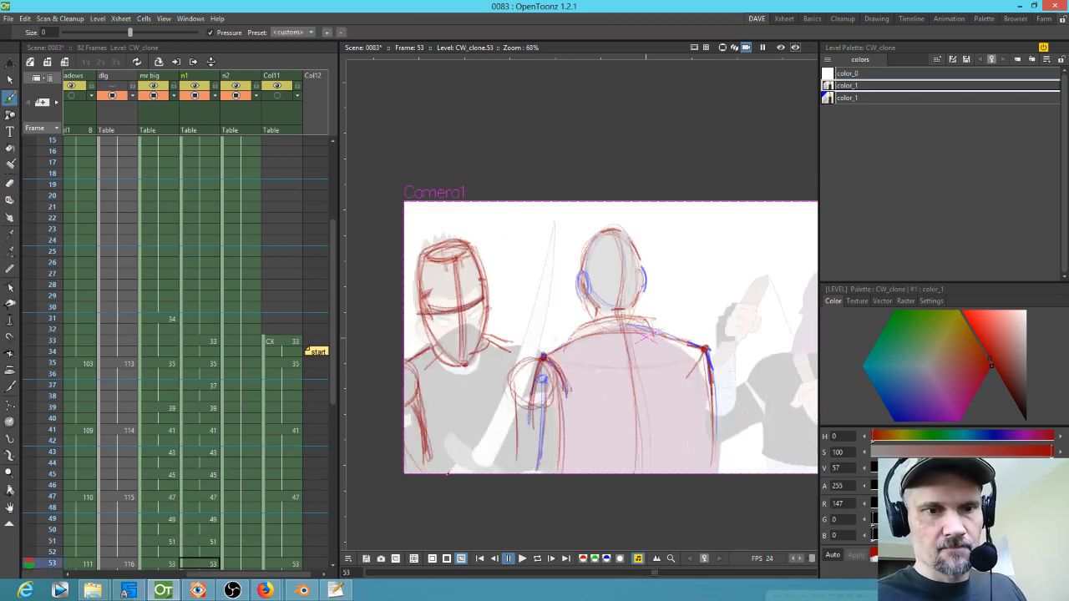
{"action": "key", "text": "comma"}
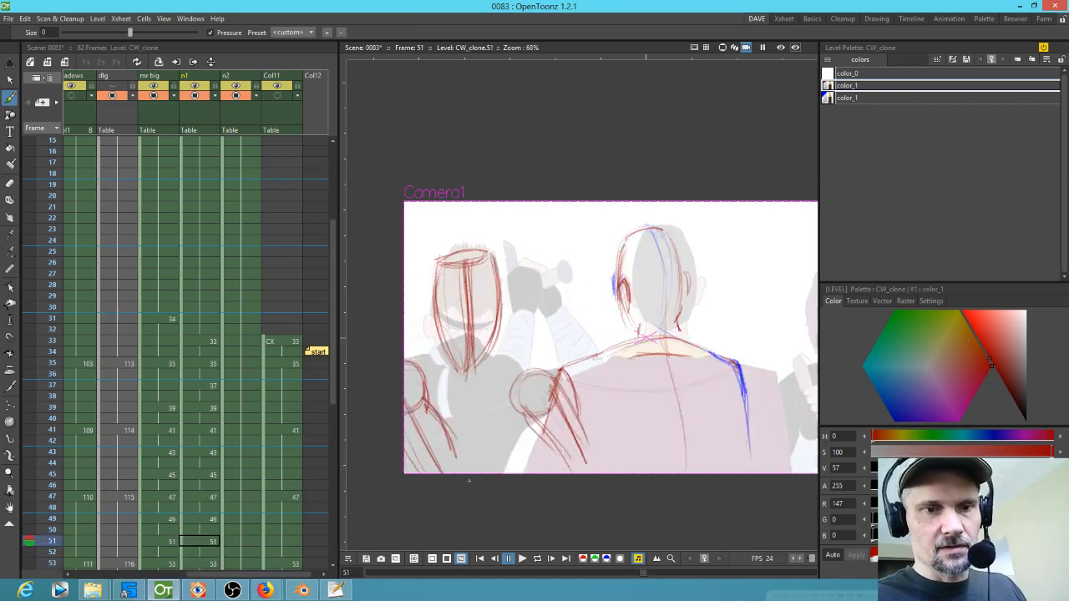
{"action": "key", "text": "comma"}
{"action": "key", "text": "comma"}
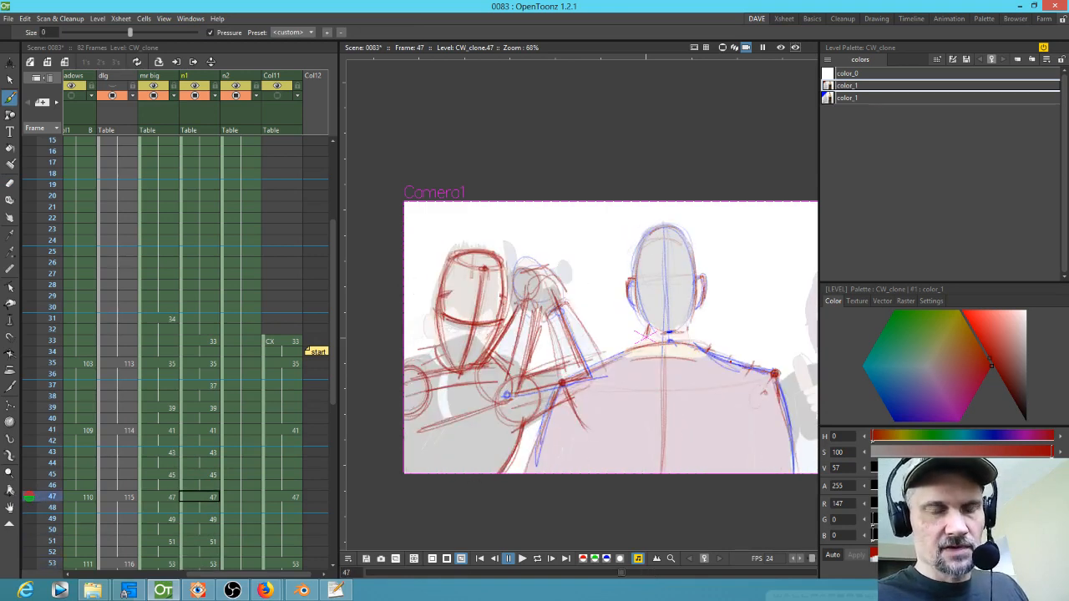
{"action": "key", "text": "period"}
{"action": "key", "text": "period"}
{"action": "key", "text": "period"}
{"action": "key", "text": "period"}
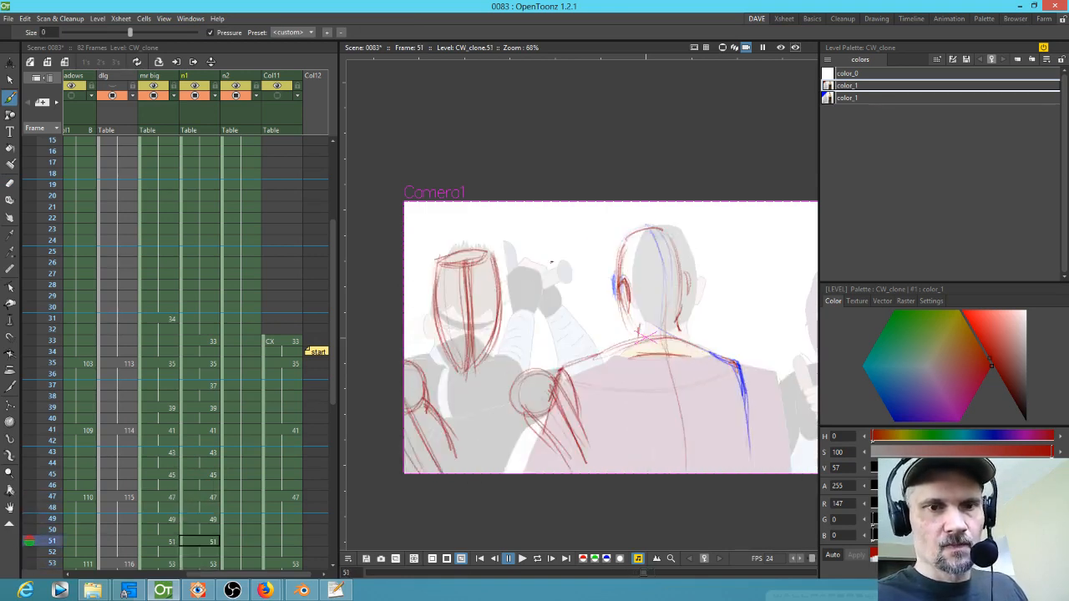
{"action": "key", "text": "comma"}
{"action": "key", "text": "comma"}
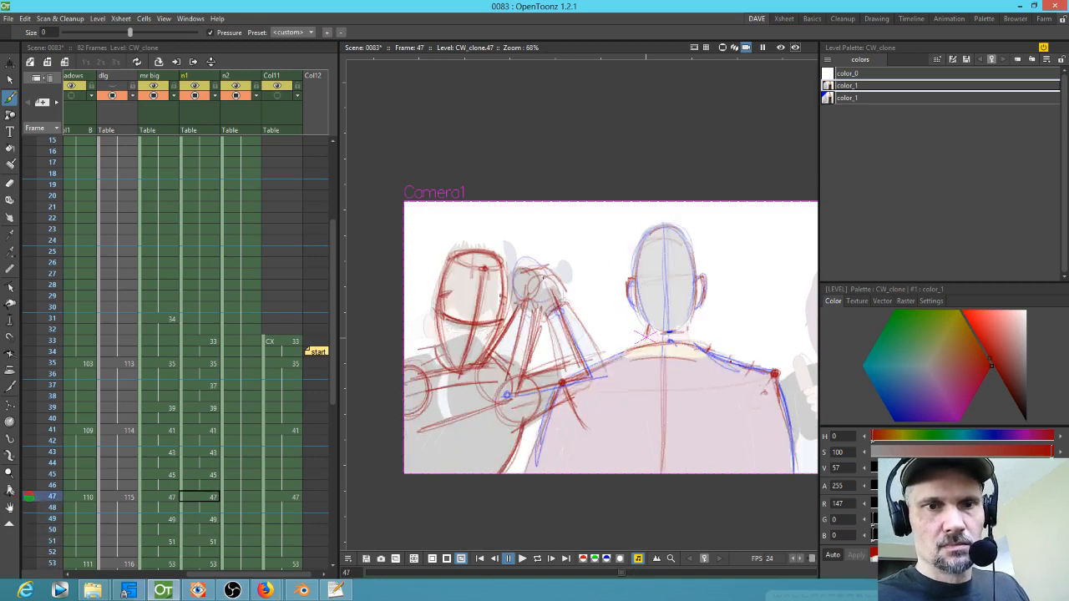
{"action": "key", "text": "period"}
{"action": "key", "text": "period"}
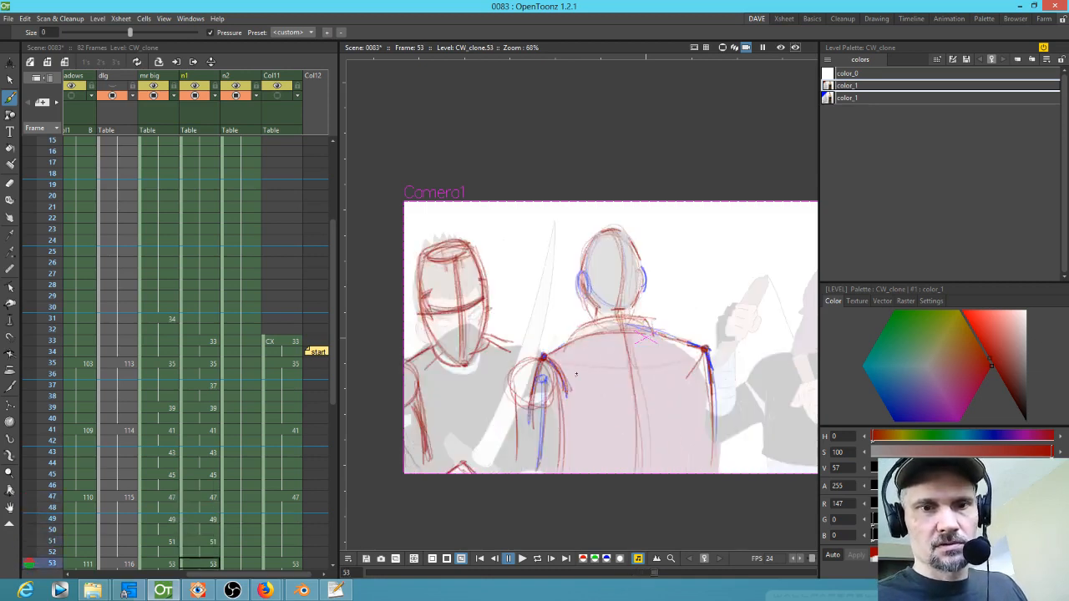
{"action": "key", "text": "period"}
{"action": "key", "text": "period"}
{"action": "key", "text": "comma"}
{"action": "key", "text": "comma"}
{"action": "key", "text": "comma"}
{"action": "key", "text": "comma"}
Step: Switch to the blue style and sketch a blue hand circle above the left ninja on frame 49
{"action": "mouse_move", "coordinate": [558, 268]}
{"action": "left_mouse_down"}
{"action": "mouse_move", "coordinate": [568, 297]}
{"action": "mouse_move", "coordinate": [521, 300]}
{"action": "mouse_move", "coordinate": [513, 281]}
{"action": "mouse_move", "coordinate": [539, 260]}
{"action": "mouse_move", "coordinate": [565, 304]}
{"action": "mouse_move", "coordinate": [510, 285]}
{"action": "left_mouse_up"}
{"action": "left_click", "coordinate": [835, 98]}
{"action": "key", "text": "period"}
{"action": "key", "text": "period"}
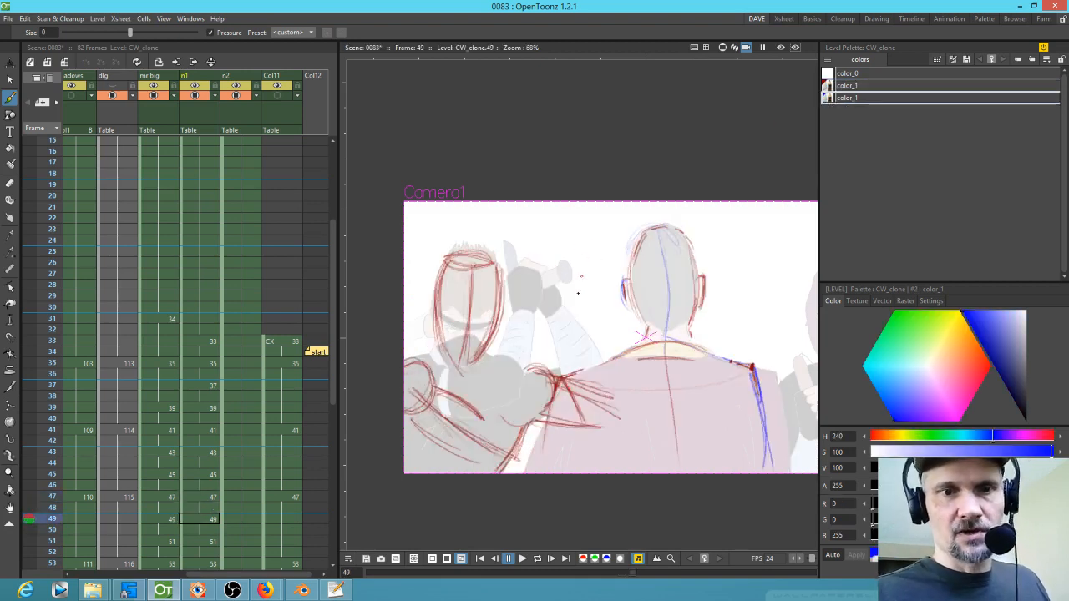
{"action": "mouse_move", "coordinate": [536, 325]}
{"action": "left_mouse_down"}
{"action": "mouse_move", "coordinate": [572, 314]}
{"action": "mouse_move", "coordinate": [523, 349]}
{"action": "mouse_move", "coordinate": [573, 354]}
{"action": "left_mouse_up"}
Step: Draw a blue hand circle near the lower left of the frame 51 drawing
{"action": "key", "text": "period"}
{"action": "key", "text": "period"}
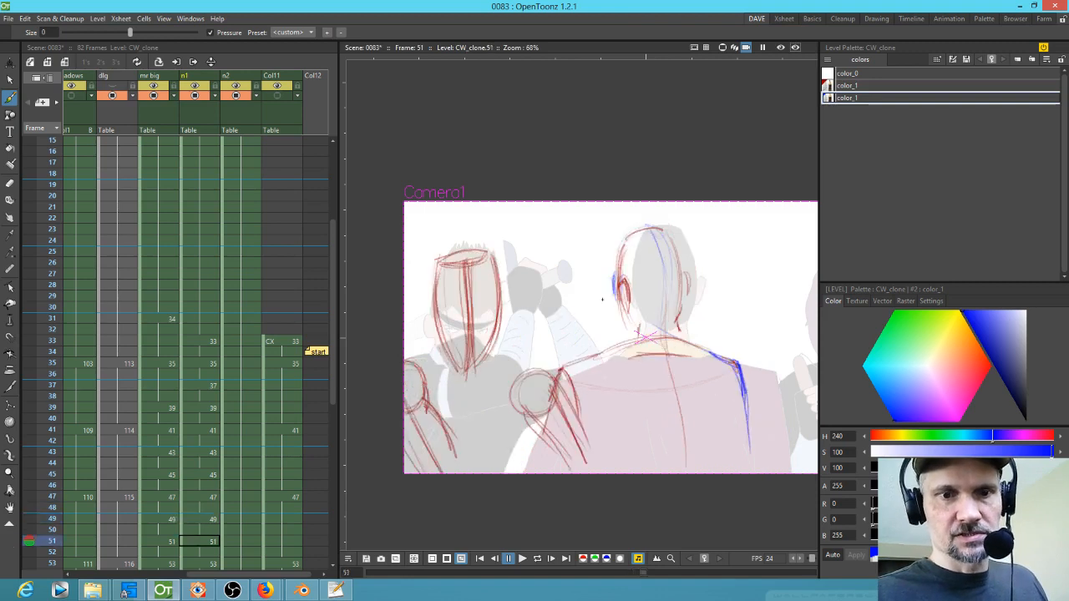
{"action": "mouse_move", "coordinate": [548, 408]}
{"action": "left_mouse_down"}
{"action": "mouse_move", "coordinate": [535, 439]}
{"action": "mouse_move", "coordinate": [576, 422]}
{"action": "left_mouse_up"}
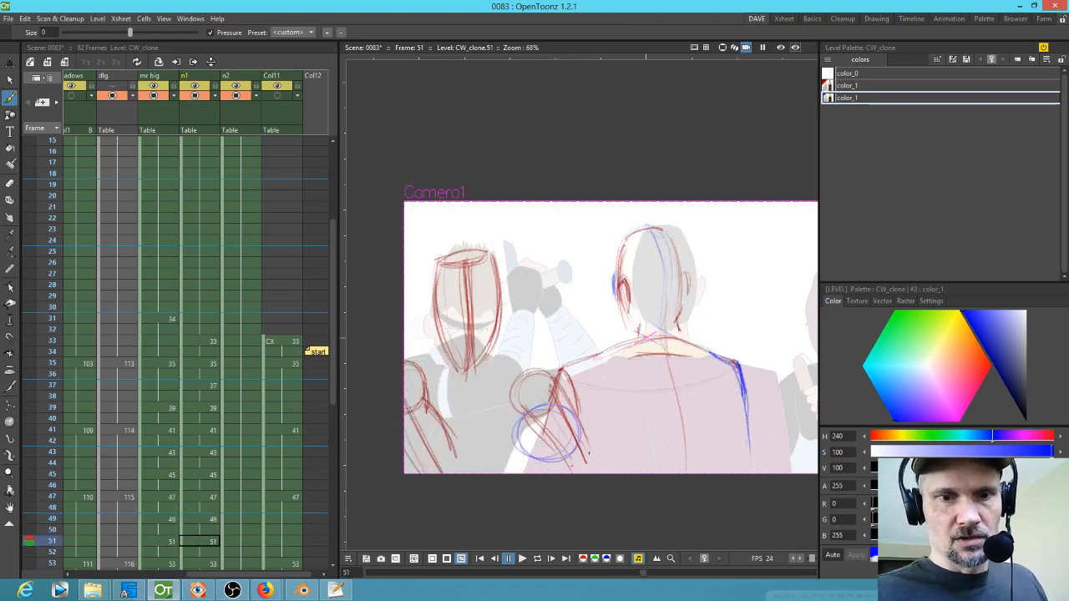
Step: Switch back to red and add arm strokes around the blue hand circle on frame 51
{"action": "key", "text": "period"}
{"action": "key", "text": "period"}
{"action": "key", "text": "comma"}
{"action": "key", "text": "comma"}
{"action": "key", "text": "comma"}
{"action": "key", "text": "comma"}
{"action": "key", "text": "comma"}
{"action": "key", "text": "comma"}
{"action": "key", "text": "comma"}
{"action": "key", "text": "comma"}
{"action": "key", "text": "period"}
{"action": "key", "text": "period"}
{"action": "key", "text": "period"}
{"action": "key", "text": "period"}
{"action": "key", "text": "period"}
{"action": "key", "text": "period"}
{"action": "left_click", "coordinate": [858, 85]}
{"action": "key", "text": "period"}
{"action": "key", "text": "period"}
{"action": "key", "text": "comma"}
{"action": "key", "text": "comma"}
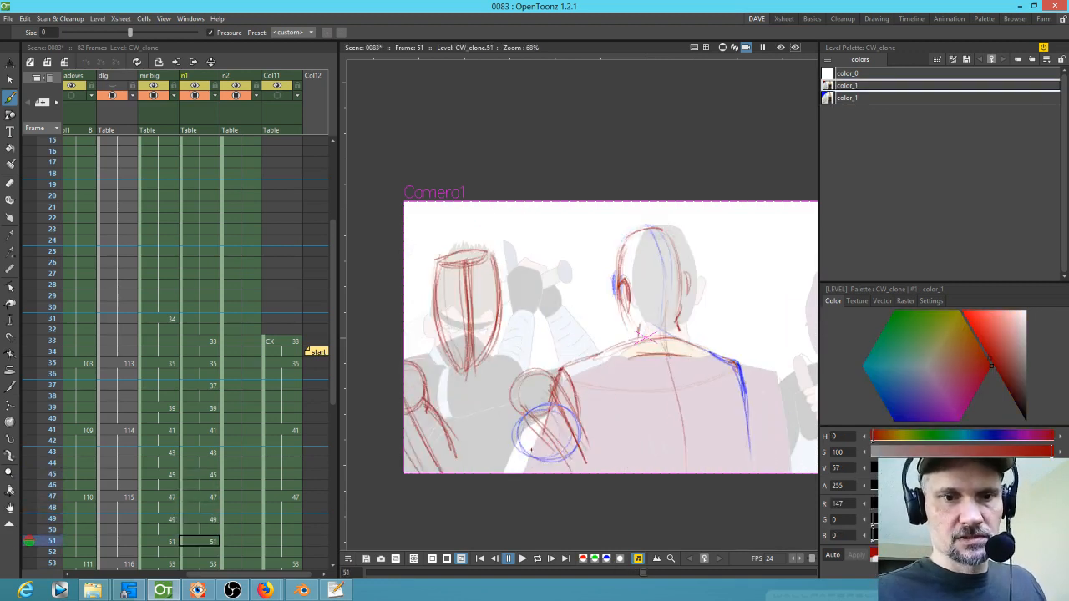
{"action": "mouse_move", "coordinate": [528, 448]}
{"action": "left_mouse_down"}
{"action": "mouse_move", "coordinate": [465, 490]}
{"action": "mouse_move", "coordinate": [506, 451]}
{"action": "left_mouse_up"}
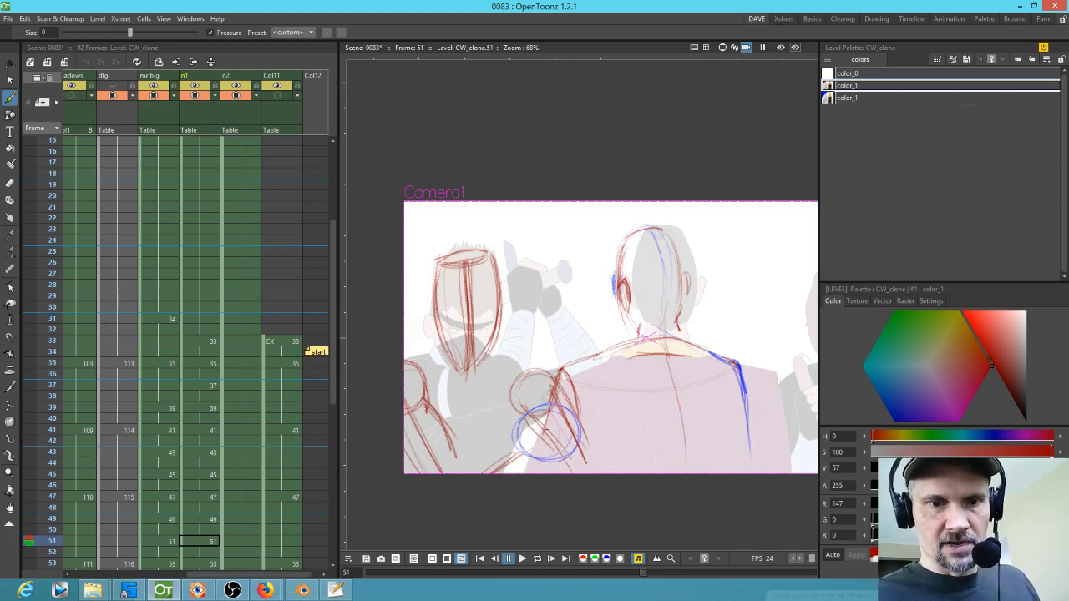
{"action": "mouse_move", "coordinate": [543, 458]}
{"action": "left_mouse_down"}
{"action": "mouse_move", "coordinate": [566, 412]}
{"action": "mouse_move", "coordinate": [576, 469]}
{"action": "mouse_move", "coordinate": [591, 438]}
{"action": "mouse_move", "coordinate": [576, 472]}
{"action": "left_mouse_up"}
{"action": "mouse_move", "coordinate": [523, 444]}
{"action": "left_mouse_down"}
{"action": "mouse_move", "coordinate": [467, 476]}
{"action": "mouse_move", "coordinate": [533, 453]}
{"action": "mouse_move", "coordinate": [505, 483]}
{"action": "mouse_move", "coordinate": [520, 439]}
{"action": "mouse_move", "coordinate": [468, 473]}
{"action": "left_mouse_up"}
Step: Add red arm strokes from the blue hand circle toward Mr Big's shoulder on frame 49
{"action": "key", "text": "comma"}
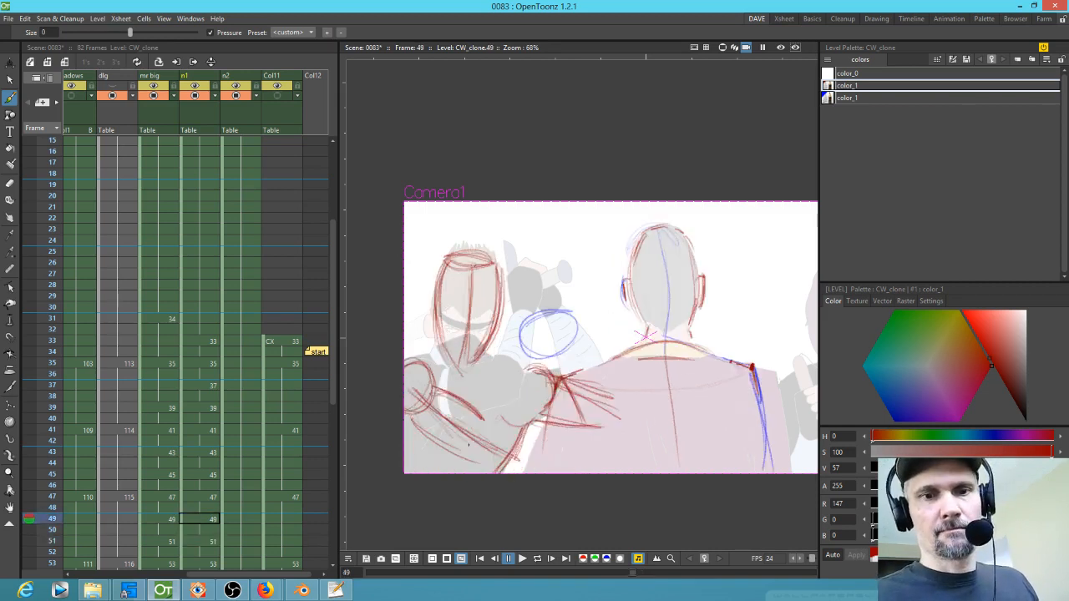
{"action": "mouse_move", "coordinate": [514, 451]}
{"action": "left_mouse_down"}
{"action": "mouse_move", "coordinate": [524, 462]}
{"action": "mouse_move", "coordinate": [503, 439]}
{"action": "mouse_move", "coordinate": [505, 468]}
{"action": "mouse_move", "coordinate": [496, 424]}
{"action": "mouse_move", "coordinate": [529, 363]}
{"action": "mouse_move", "coordinate": [556, 349]}
{"action": "mouse_move", "coordinate": [526, 457]}
{"action": "left_mouse_up"}
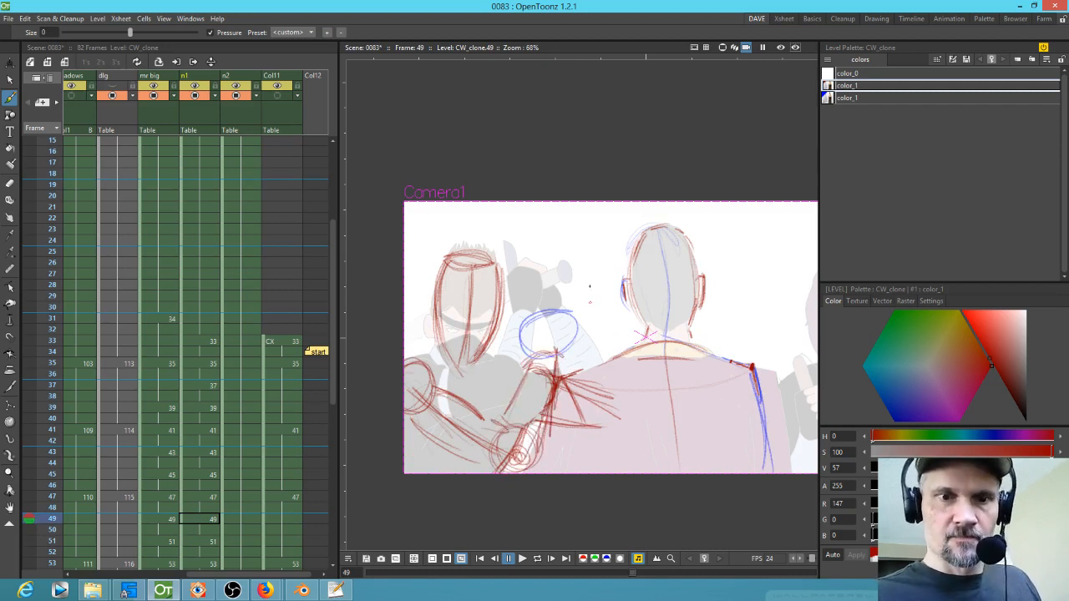
{"action": "mouse_move", "coordinate": [606, 420]}
{"action": "left_mouse_down"}
{"action": "mouse_move", "coordinate": [618, 419]}
{"action": "mouse_move", "coordinate": [584, 344]}
{"action": "mouse_move", "coordinate": [595, 359]}
{"action": "mouse_move", "coordinate": [525, 344]}
{"action": "mouse_move", "coordinate": [569, 302]}
{"action": "mouse_move", "coordinate": [583, 307]}
{"action": "mouse_move", "coordinate": [536, 358]}
{"action": "left_mouse_up"}
{"action": "left_click_drag", "start_coordinate": [574, 304], "coordinate": [584, 327]}
Step: Draw a long diagonal sword line across frame 53 from the top centre to the lower left
{"action": "key", "text": "comma"}
{"action": "key", "text": "comma"}
{"action": "key", "text": "period"}
{"action": "key", "text": "period"}
{"action": "key", "text": "period"}
{"action": "key", "text": "period"}
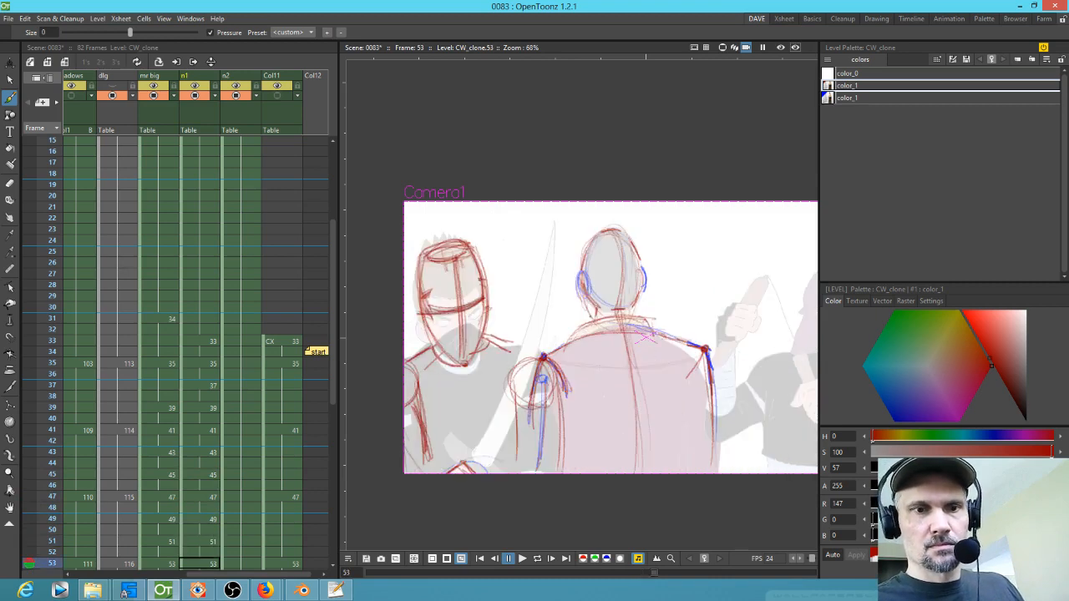
{"action": "mouse_move", "coordinate": [551, 219]}
{"action": "left_mouse_down"}
{"action": "mouse_move", "coordinate": [544, 260]}
{"action": "mouse_move", "coordinate": [466, 464]}
{"action": "left_mouse_up"}
{"action": "mouse_move", "coordinate": [464, 467]}
{"action": "left_mouse_down"}
{"action": "mouse_move", "coordinate": [528, 326]}
{"action": "mouse_move", "coordinate": [553, 217]}
{"action": "left_mouse_up"}
{"action": "left_click_drag", "start_coordinate": [553, 217], "coordinate": [490, 463]}
Step: Paste a new colour style into the level palette, set it to dark green, and redraw the sword stroke
{"action": "left_click", "coordinate": [864, 98]}
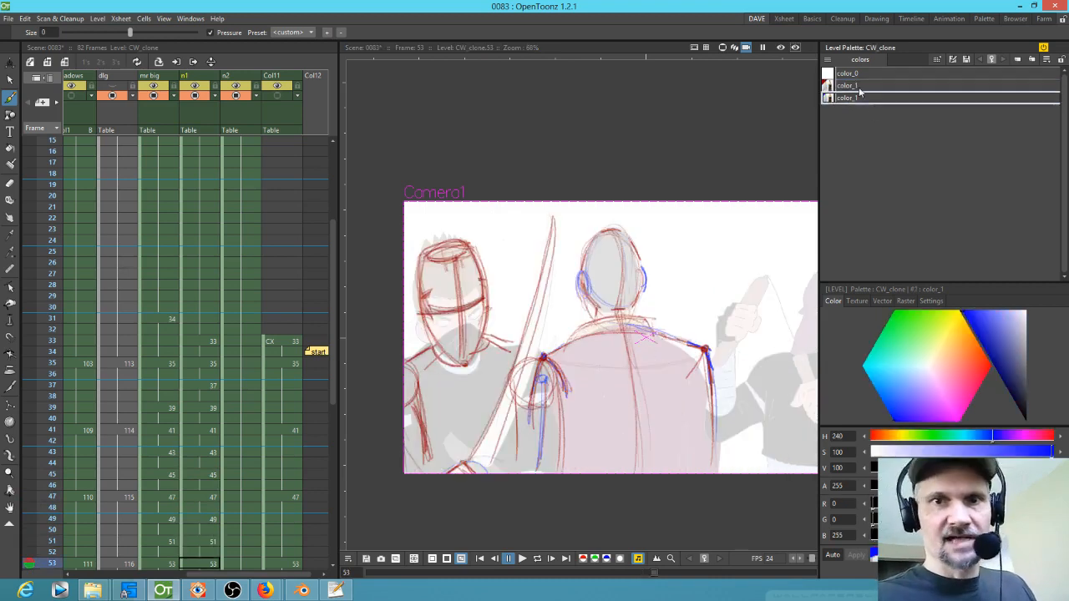
{"action": "key", "text": "ctrl+v"}
{"action": "left_click_drag", "start_coordinate": [913, 352], "coordinate": [893, 321]}
{"action": "mouse_move", "coordinate": [552, 219]}
{"action": "left_mouse_down"}
{"action": "mouse_move", "coordinate": [475, 442]}
{"action": "mouse_move", "coordinate": [559, 222]}
{"action": "mouse_move", "coordinate": [534, 342]}
{"action": "mouse_move", "coordinate": [482, 464]}
{"action": "left_mouse_up"}
{"action": "left_click_drag", "start_coordinate": [990, 351], "coordinate": [995, 369]}
{"action": "mouse_move", "coordinate": [482, 470]}
{"action": "left_mouse_down"}
{"action": "mouse_move", "coordinate": [552, 278]}
{"action": "mouse_move", "coordinate": [494, 436]}
{"action": "left_mouse_up"}
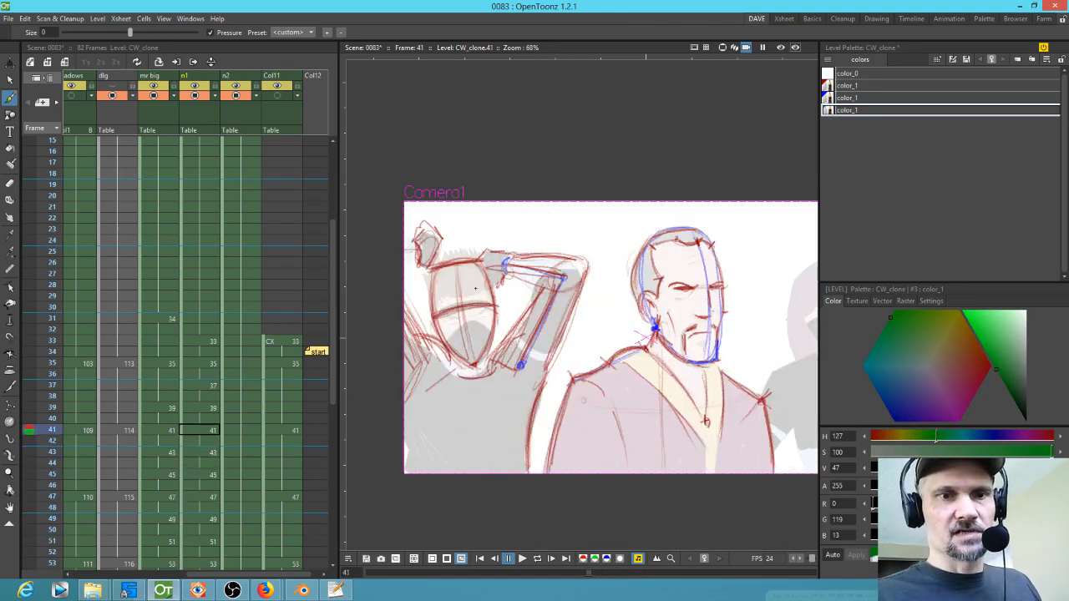
Step: Flip back and forth through frames 37 to 53 to review the in-between motion of Mr Big and the ninjas
{"action": "key", "text": "."}
{"action": "key", "text": "."}
{"action": "key", "text": "."}
{"action": "key", "text": "."}
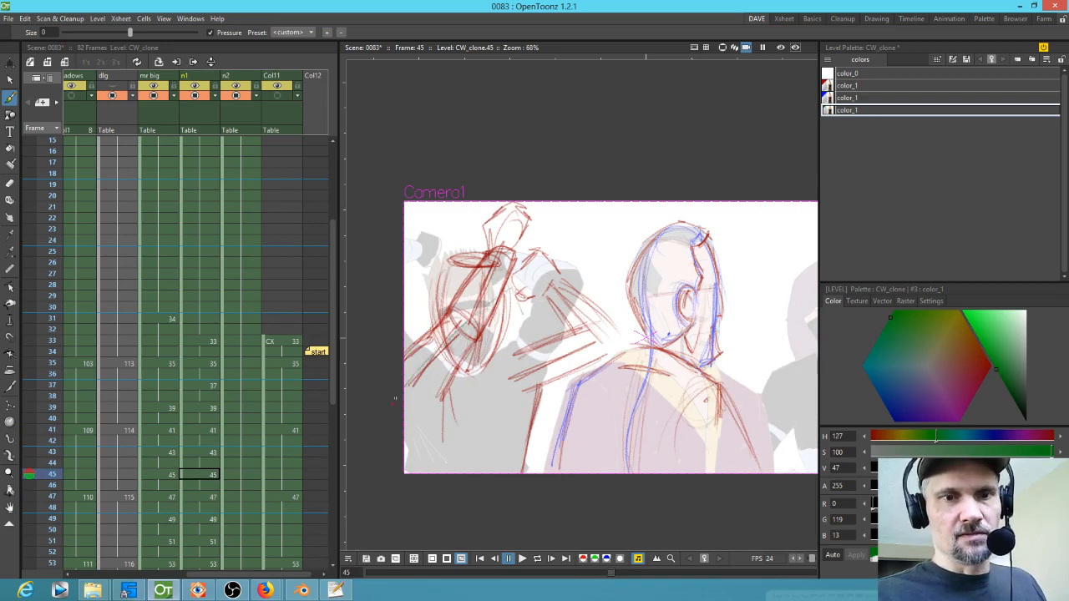
{"action": "key", "text": "."}
{"action": "key", "text": "."}
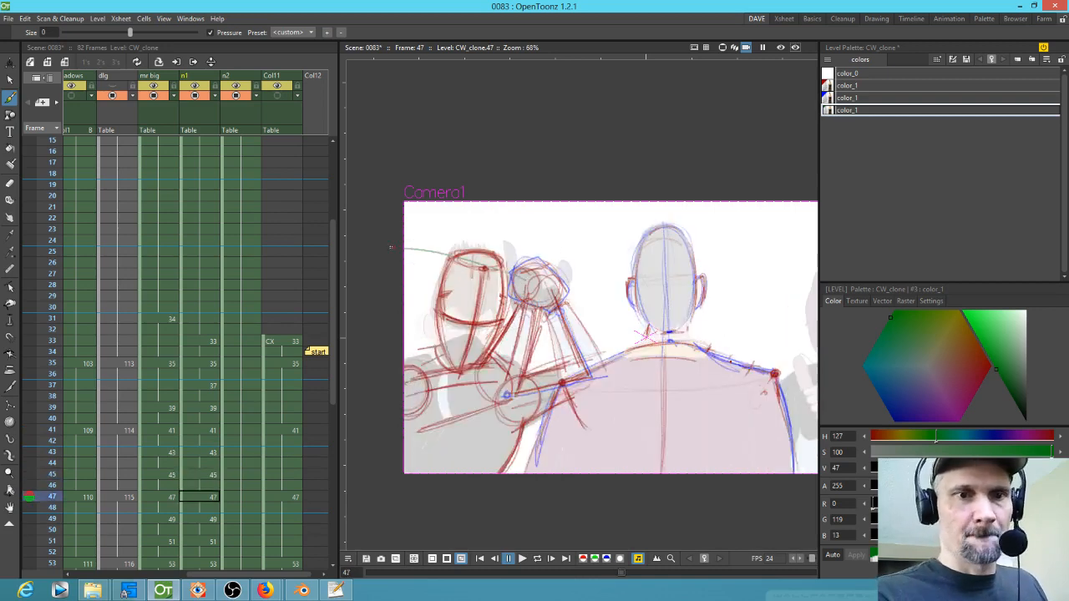
{"action": "key", "text": "."}
{"action": "key", "text": "."}
{"action": "key", "text": "."}
{"action": "key", "text": "."}
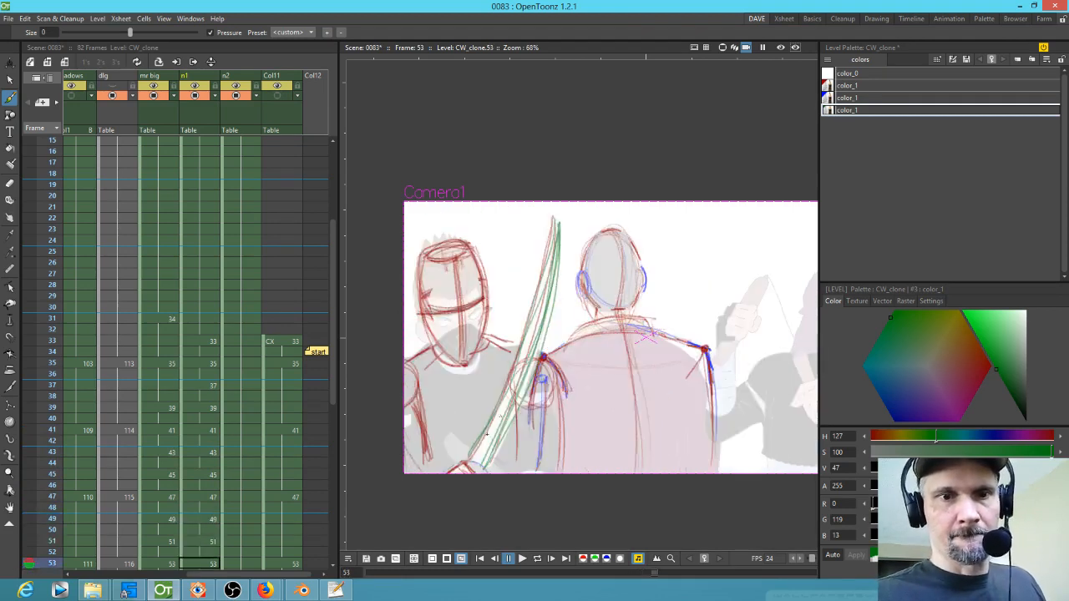
{"action": "key", "text": "."}
{"action": "key", "text": "."}
{"action": "key", "text": "."}
{"action": "key", "text": "."}
{"action": "key", "text": "."}
{"action": "key", "text": "."}
{"action": "key", "text": "."}
{"action": "key", "text": "."}
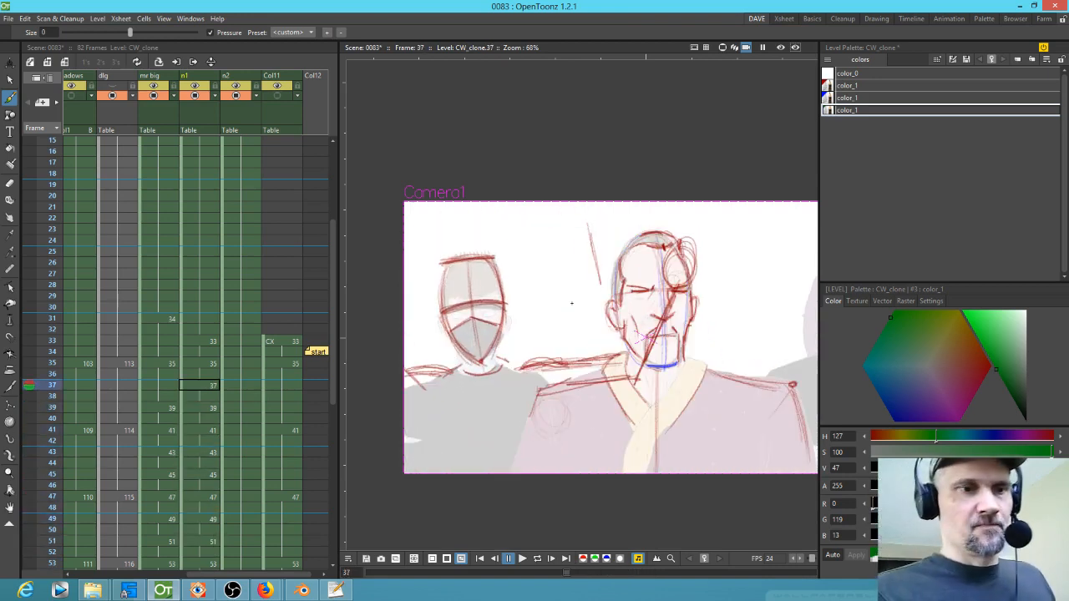
{"action": "key", "text": "."}
{"action": "key", "text": "."}
{"action": "key", "text": "."}
{"action": "key", "text": "."}
{"action": "key", "text": "."}
{"action": "key", "text": "."}
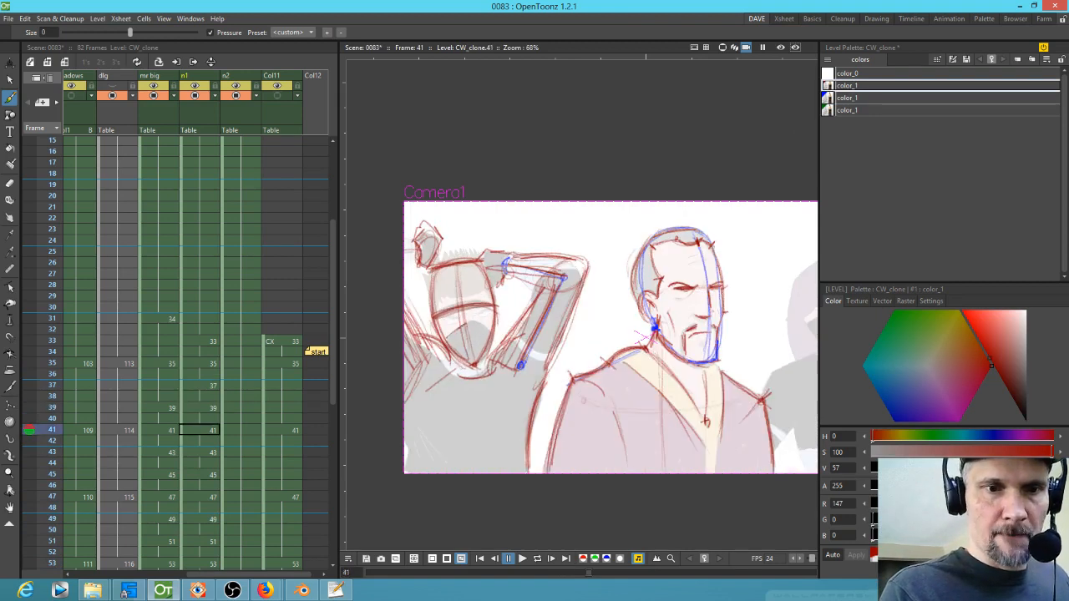
{"action": "key", "text": "."}
{"action": "key", "text": "."}
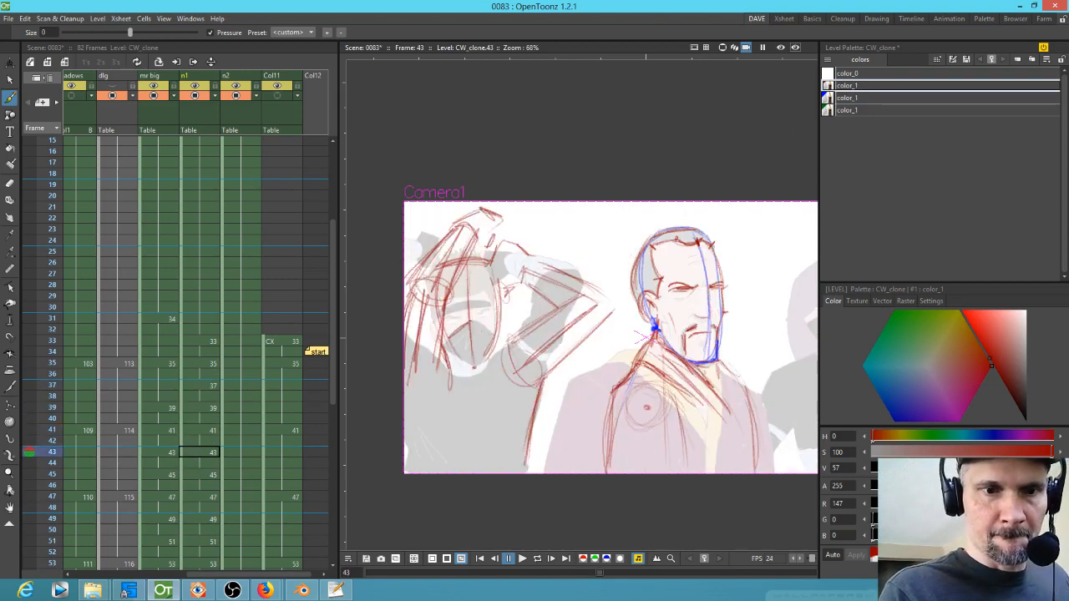
{"action": "key", "text": "."}
{"action": "key", "text": "."}
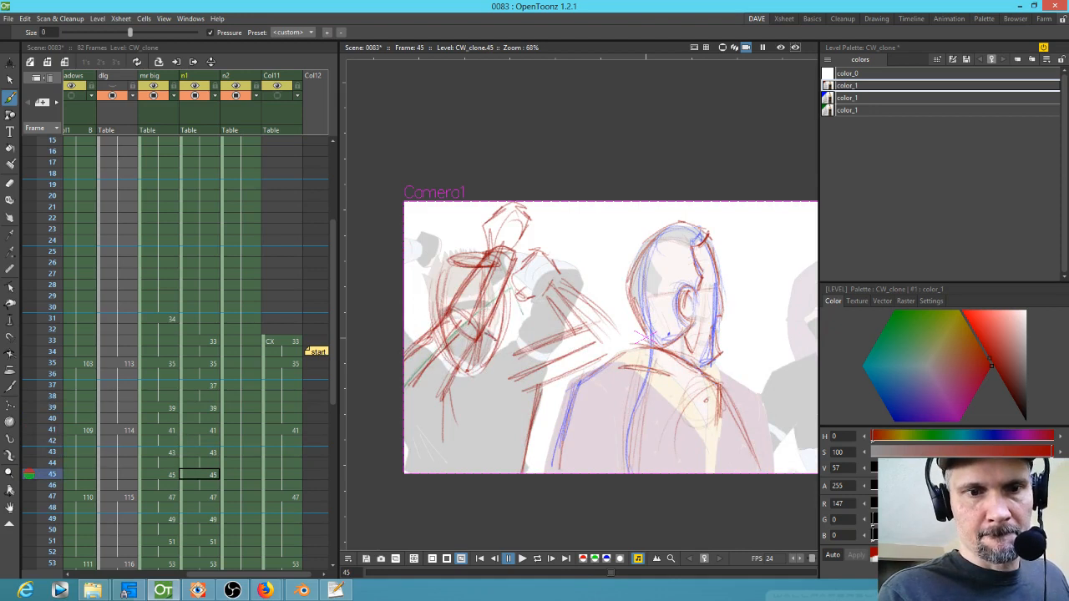
{"action": "key", "text": "."}
{"action": "key", "text": "."}
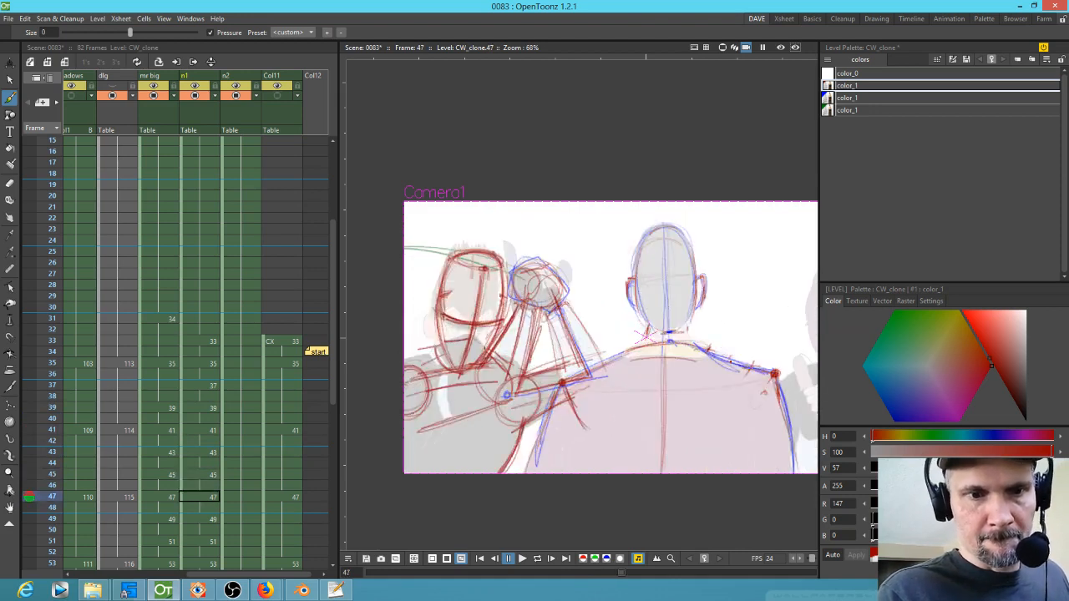
{"action": "key", "text": "."}
{"action": "key", "text": "."}
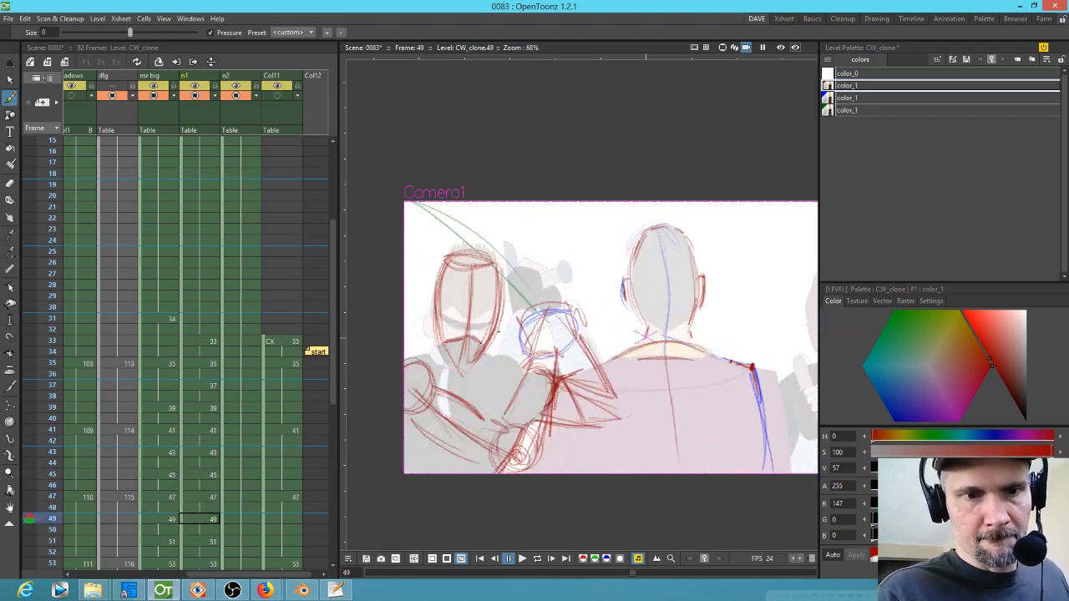
{"action": "key", "text": "."}
{"action": "key", "text": "."}
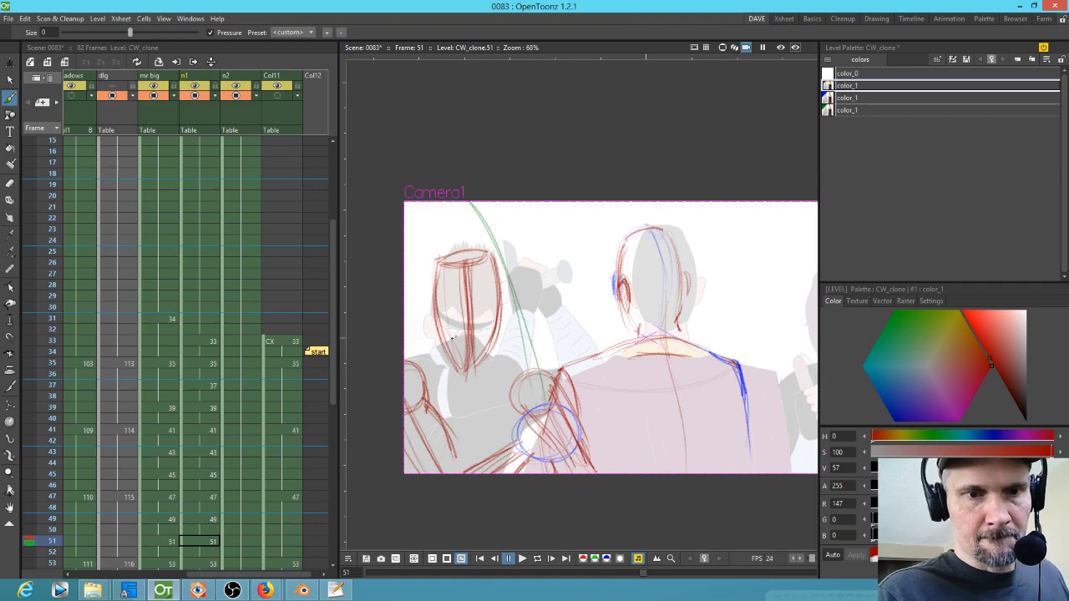
{"action": "key", "text": "."}
{"action": "key", "text": "."}
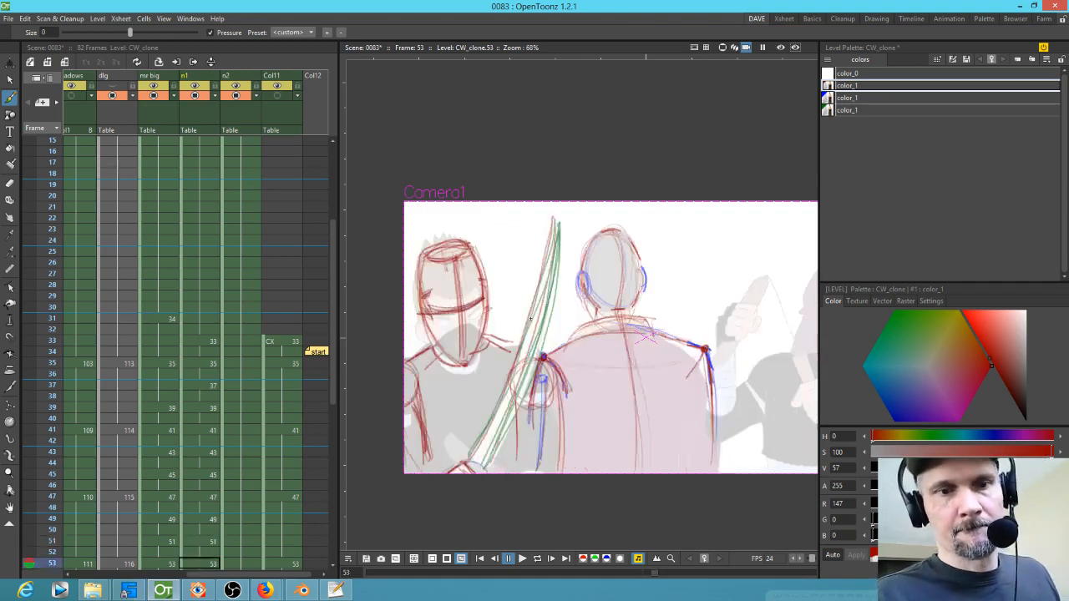
{"action": "key", "text": "comma"}
{"action": "key", "text": "comma"}
{"action": "key", "text": "comma"}
{"action": "key", "text": "comma"}
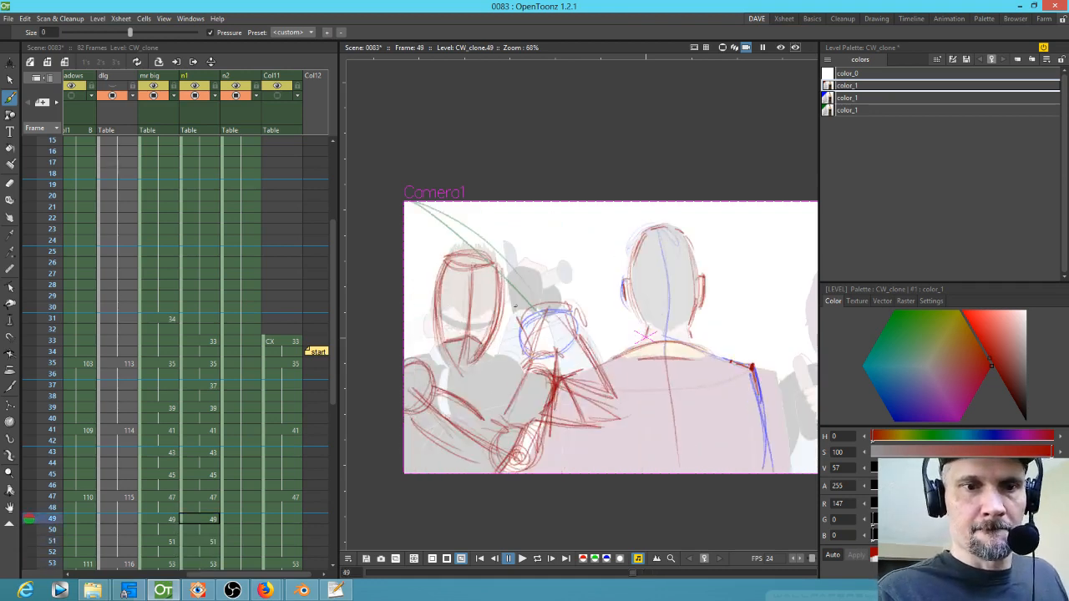
Step: Sketch red mask band and eye lines on the left ninja's face on frames 49, 51, 53 and 7
{"action": "left_click_drag", "start_coordinate": [499, 318], "coordinate": [473, 321]}
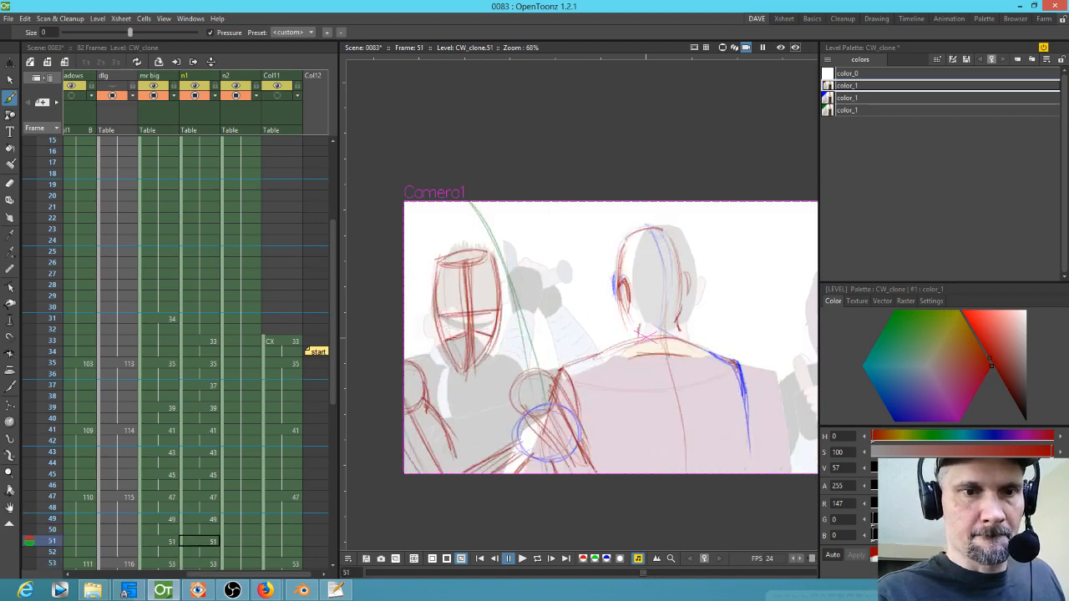
{"action": "mouse_move", "coordinate": [434, 276]}
{"action": "left_mouse_down"}
{"action": "mouse_move", "coordinate": [467, 374]}
{"action": "mouse_move", "coordinate": [488, 367]}
{"action": "mouse_move", "coordinate": [466, 371]}
{"action": "mouse_move", "coordinate": [490, 347]}
{"action": "mouse_move", "coordinate": [504, 288]}
{"action": "left_mouse_up"}
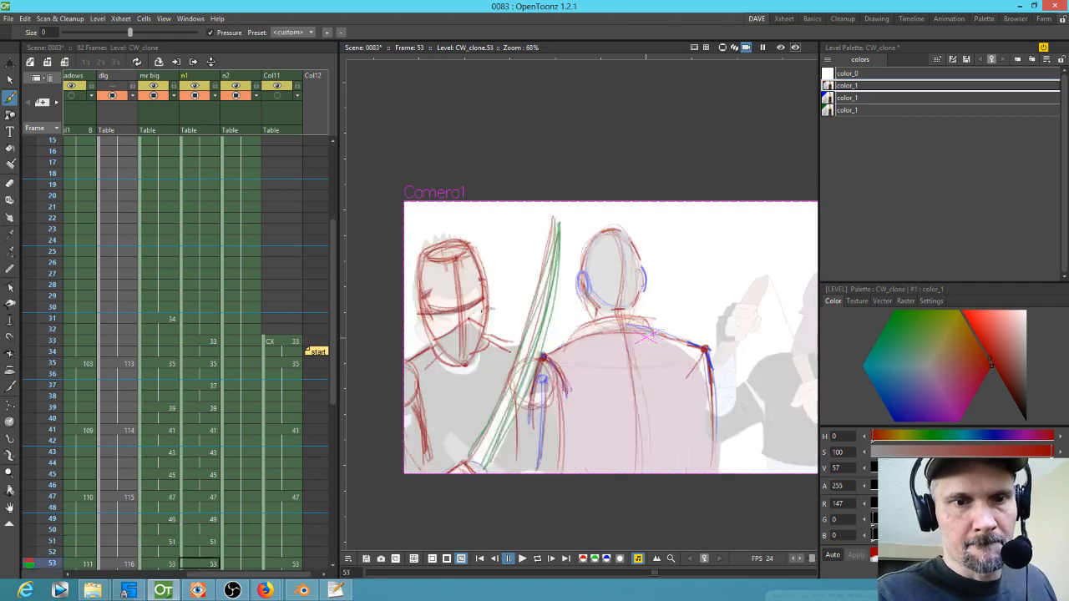
{"action": "left_click_drag", "start_coordinate": [438, 317], "coordinate": [451, 318]}
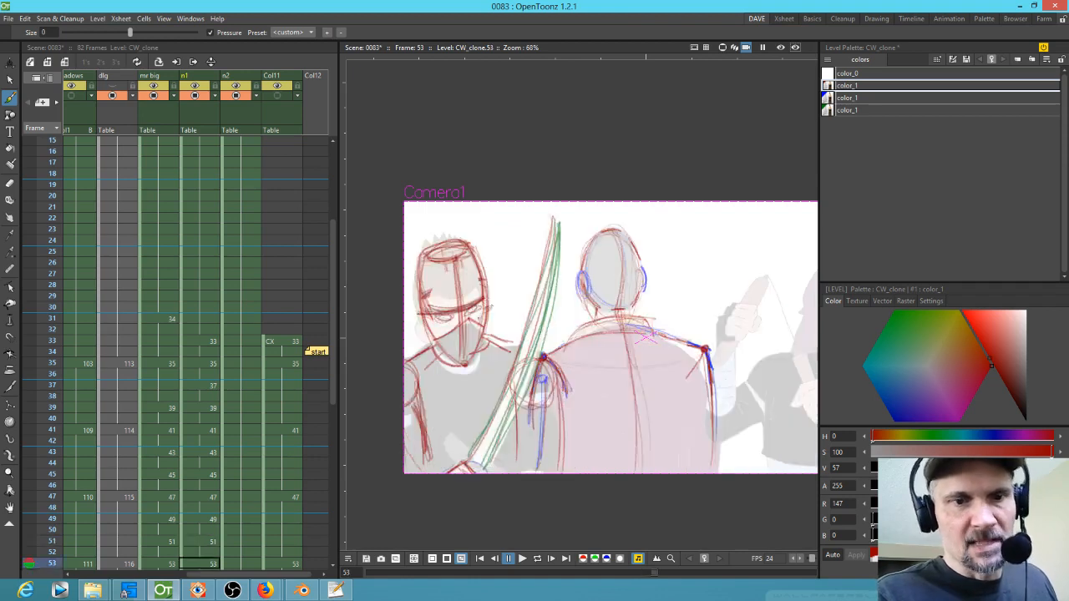
{"action": "mouse_move", "coordinate": [464, 319]}
{"action": "left_mouse_down"}
{"action": "mouse_move", "coordinate": [486, 326]}
{"action": "mouse_move", "coordinate": [428, 341]}
{"action": "left_mouse_up"}
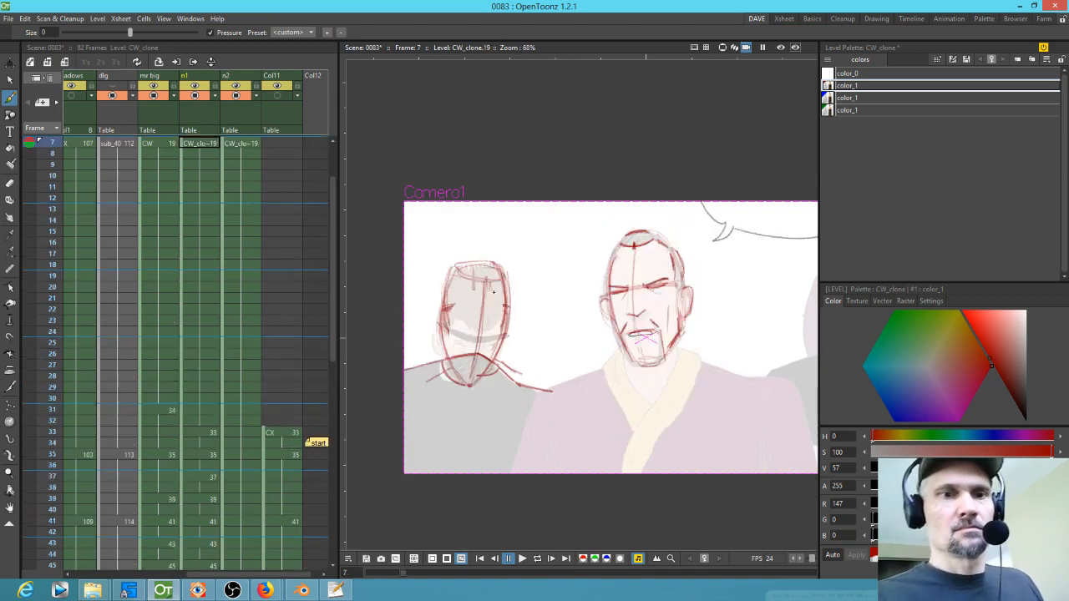
{"action": "mouse_move", "coordinate": [451, 334]}
{"action": "left_mouse_down"}
{"action": "mouse_move", "coordinate": [507, 335]}
{"action": "mouse_move", "coordinate": [464, 345]}
{"action": "left_mouse_up"}
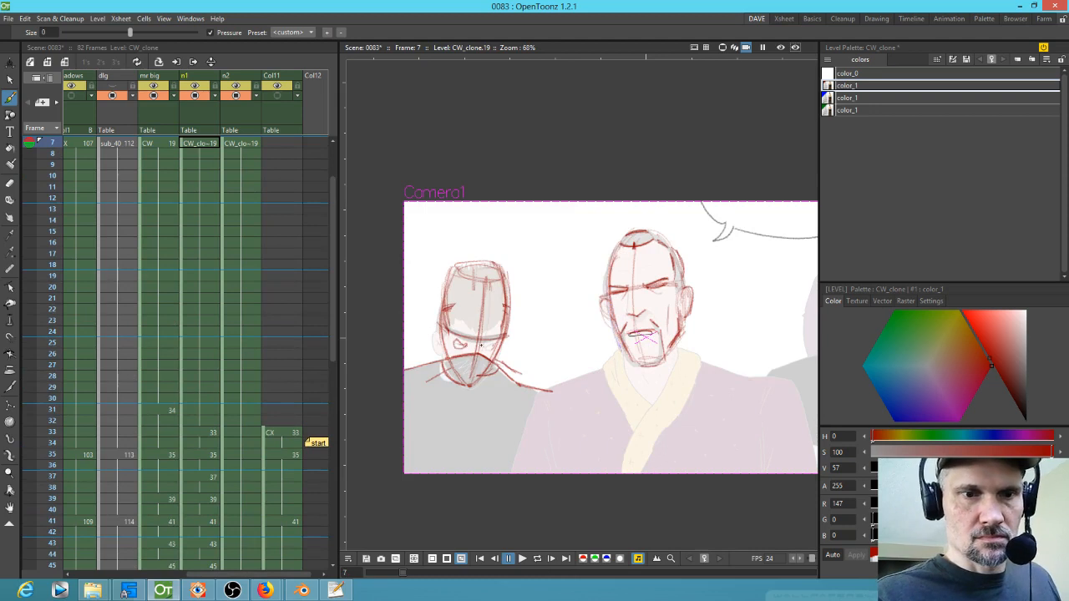
Step: Zoom in on the left ninja's head and redraw his eye shapes on frames 37 through 43
{"action": "key", "text": "."}
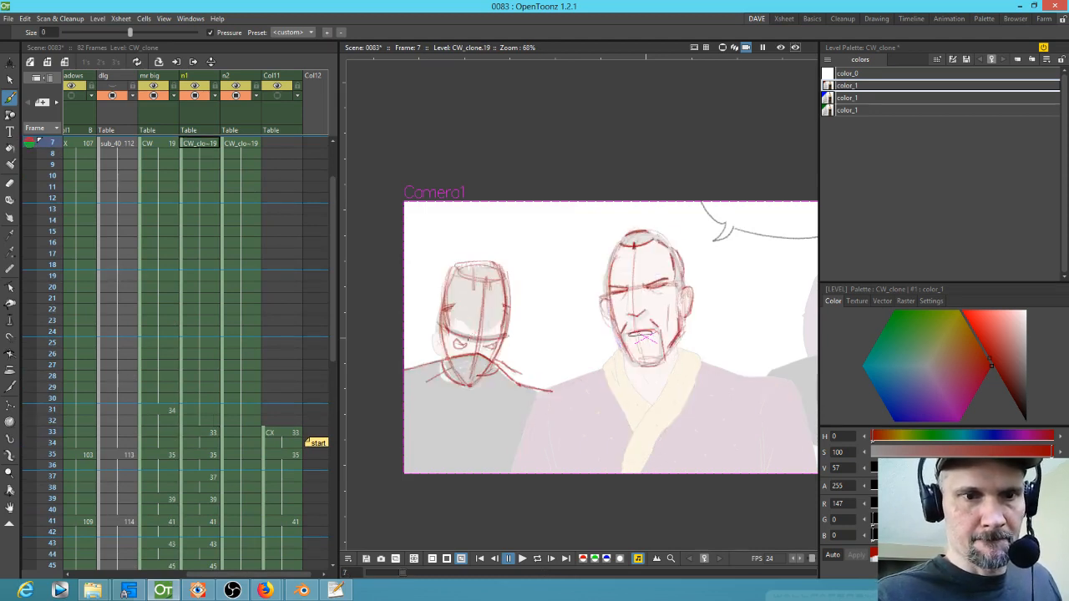
{"action": "key", "text": "."}
{"action": "key", "text": "."}
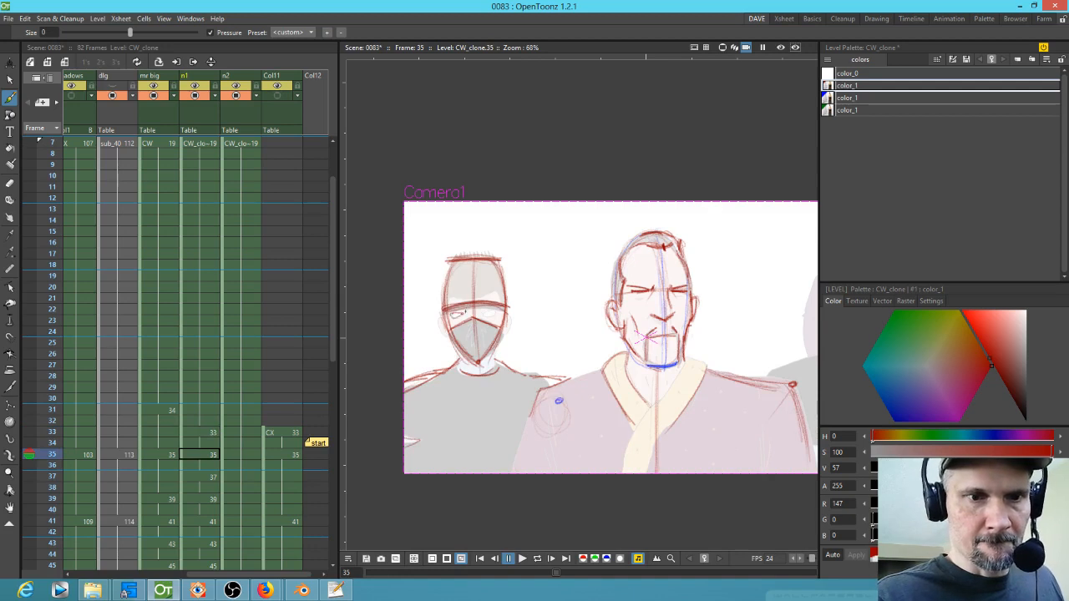
{"action": "key", "text": "."}
{"action": "key", "text": "."}
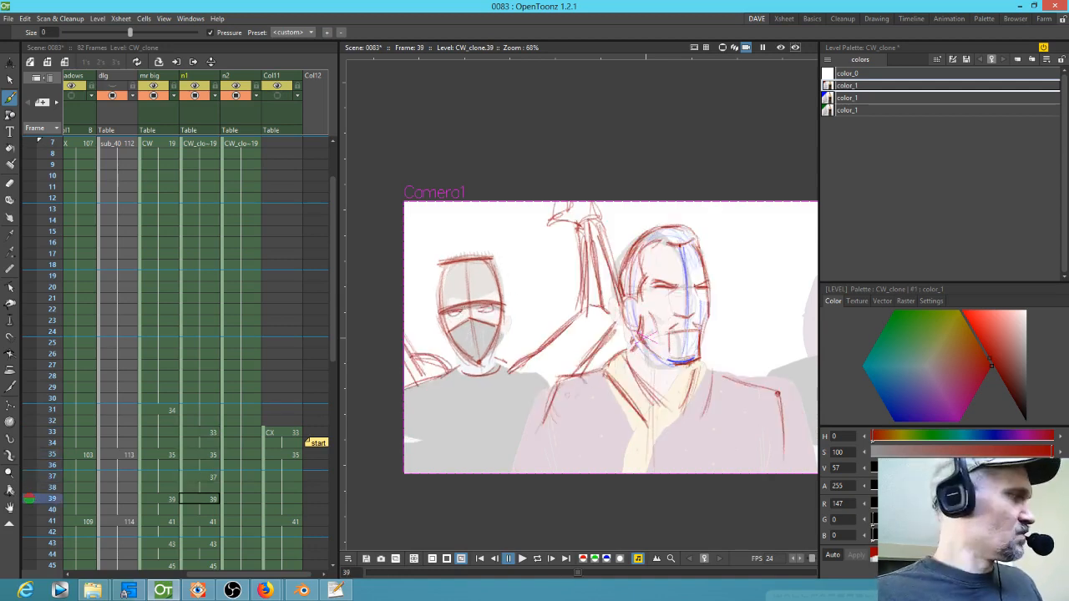
{"action": "key", "text": "s"}
{"action": "left_click_drag", "start_coordinate": [456, 309], "coordinate": [459, 315]}
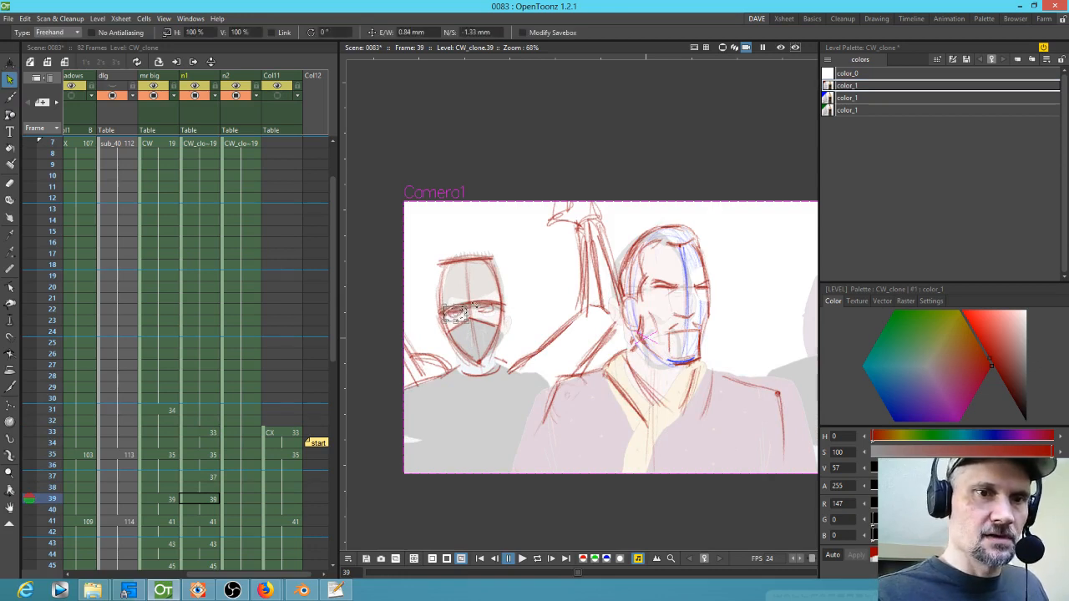
{"action": "left_click", "coordinate": [520, 342]}
{"action": "key", "text": "shift+space"}
{"action": "left_click_drag", "start_coordinate": [498, 347], "coordinate": [643, 333]}
{"action": "key", "text": "b"}
{"action": "key", "text": "comma"}
{"action": "key", "text": "comma"}
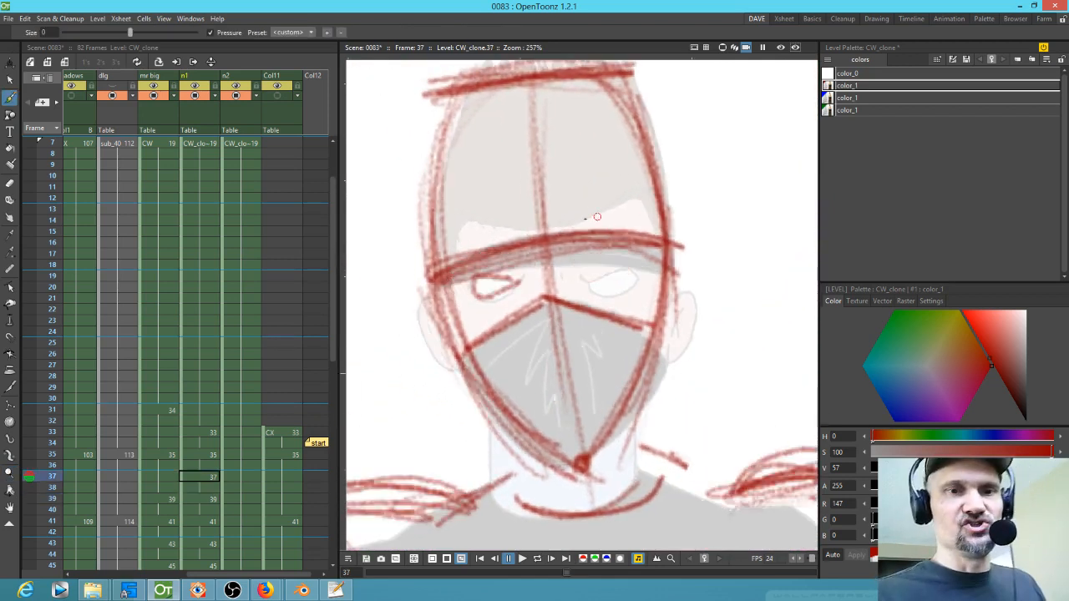
{"action": "key", "text": "comma"}
{"action": "key", "text": "period"}
{"action": "mouse_move", "coordinate": [523, 281]}
{"action": "left_mouse_down"}
{"action": "mouse_move", "coordinate": [476, 286]}
{"action": "mouse_move", "coordinate": [524, 287]}
{"action": "mouse_move", "coordinate": [481, 282]}
{"action": "mouse_move", "coordinate": [472, 296]}
{"action": "mouse_move", "coordinate": [517, 278]}
{"action": "left_mouse_up"}
{"action": "key", "text": "comma"}
{"action": "key", "text": "period"}
{"action": "key", "text": "period"}
{"action": "key", "text": "comma"}
{"action": "key", "text": "period"}
{"action": "key", "text": "comma"}
{"action": "key", "text": "period"}
{"action": "key", "text": "period"}
{"action": "mouse_move", "coordinate": [504, 284]}
{"action": "left_mouse_down"}
{"action": "mouse_move", "coordinate": [464, 284]}
{"action": "mouse_move", "coordinate": [516, 284]}
{"action": "mouse_move", "coordinate": [431, 301]}
{"action": "mouse_move", "coordinate": [478, 303]}
{"action": "mouse_move", "coordinate": [456, 314]}
{"action": "mouse_move", "coordinate": [492, 297]}
{"action": "mouse_move", "coordinate": [444, 295]}
{"action": "mouse_move", "coordinate": [498, 294]}
{"action": "left_mouse_up"}
{"action": "key", "text": "comma"}
{"action": "key", "text": "period"}
{"action": "key", "text": "period"}
{"action": "key", "text": "period"}
Step: Add red strokes to the ninja's eyes and mask on frame 45
{"action": "key", "text": "period"}
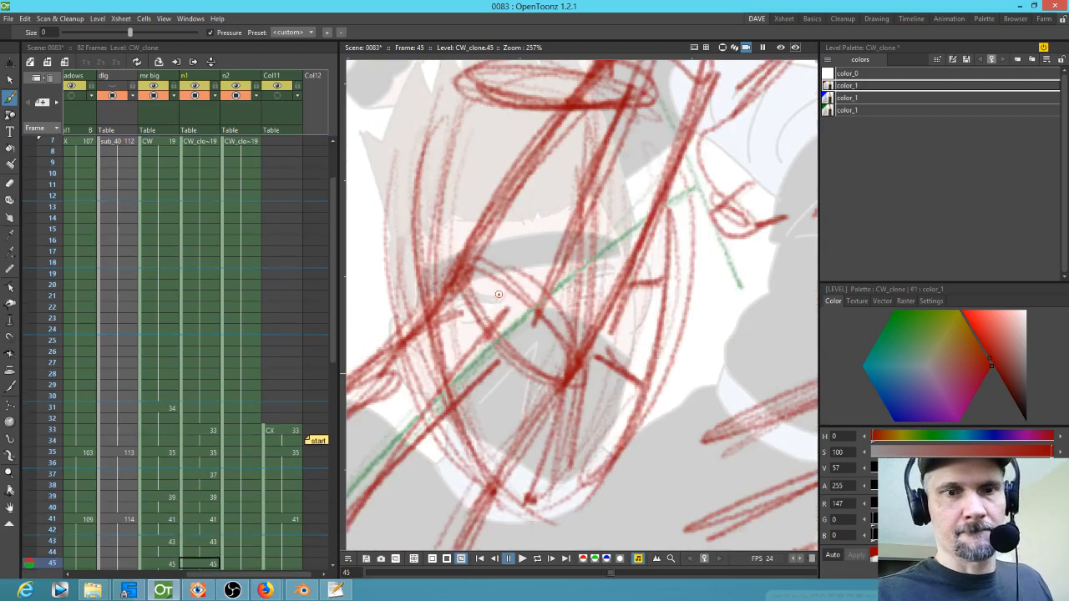
{"action": "key", "text": "period"}
{"action": "mouse_move", "coordinate": [503, 332]}
{"action": "left_mouse_down"}
{"action": "mouse_move", "coordinate": [461, 323]}
{"action": "mouse_move", "coordinate": [510, 340]}
{"action": "mouse_move", "coordinate": [497, 344]}
{"action": "mouse_move", "coordinate": [532, 323]}
{"action": "mouse_move", "coordinate": [502, 329]}
{"action": "mouse_move", "coordinate": [454, 303]}
{"action": "mouse_move", "coordinate": [466, 330]}
{"action": "mouse_move", "coordinate": [495, 310]}
{"action": "mouse_move", "coordinate": [447, 305]}
{"action": "mouse_move", "coordinate": [501, 312]}
{"action": "mouse_move", "coordinate": [451, 318]}
{"action": "mouse_move", "coordinate": [495, 306]}
{"action": "mouse_move", "coordinate": [451, 330]}
{"action": "left_mouse_up"}
{"action": "key", "text": "period"}
{"action": "key", "text": "period"}
{"action": "key", "text": "period"}
{"action": "mouse_move", "coordinate": [472, 292]}
{"action": "left_mouse_down"}
{"action": "mouse_move", "coordinate": [417, 294]}
{"action": "mouse_move", "coordinate": [447, 294]}
{"action": "left_mouse_up"}
{"action": "mouse_move", "coordinate": [538, 283]}
{"action": "left_mouse_down"}
{"action": "mouse_move", "coordinate": [577, 248]}
{"action": "mouse_move", "coordinate": [537, 285]}
{"action": "left_mouse_up"}
{"action": "key", "text": "comma"}
{"action": "mouse_move", "coordinate": [605, 286]}
{"action": "left_mouse_down"}
{"action": "mouse_move", "coordinate": [633, 283]}
{"action": "mouse_move", "coordinate": [583, 323]}
{"action": "mouse_move", "coordinate": [608, 322]}
{"action": "mouse_move", "coordinate": [602, 336]}
{"action": "mouse_move", "coordinate": [625, 306]}
{"action": "mouse_move", "coordinate": [614, 337]}
{"action": "mouse_move", "coordinate": [580, 342]}
{"action": "mouse_move", "coordinate": [616, 338]}
{"action": "mouse_move", "coordinate": [576, 359]}
{"action": "left_mouse_up"}
{"action": "key", "text": "comma"}
{"action": "key", "text": "comma"}
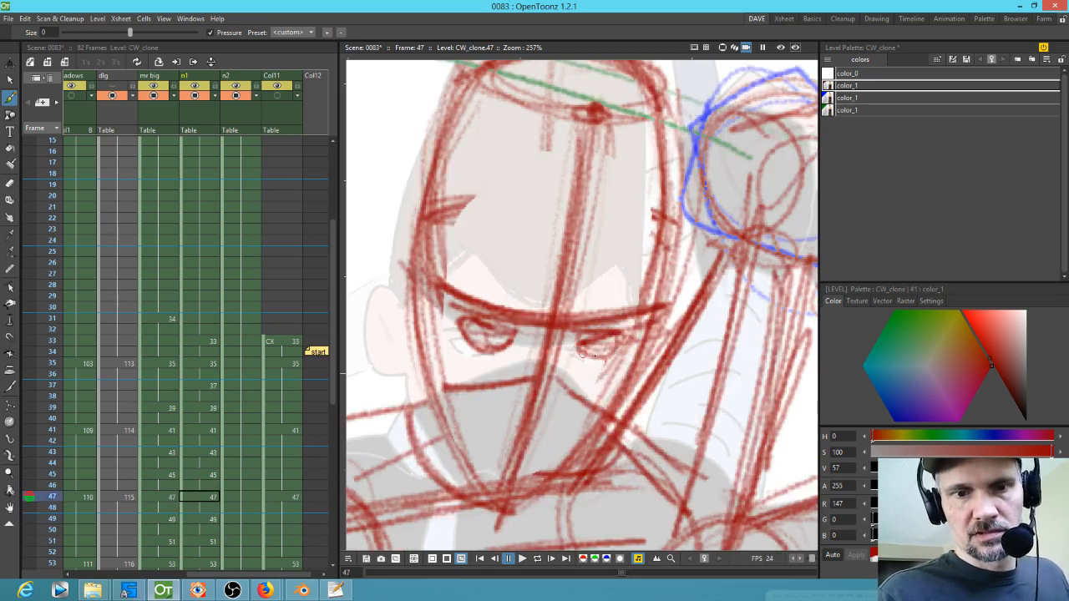
Step: Redraw the ninja's eyes and brow band lines on frame 47
{"action": "left_click_drag", "start_coordinate": [630, 329], "coordinate": [577, 358]}
{"action": "key", "text": "comma"}
{"action": "key", "text": "comma"}
{"action": "key", "text": "period"}
{"action": "mouse_move", "coordinate": [615, 315]}
{"action": "left_mouse_down"}
{"action": "mouse_move", "coordinate": [646, 294]}
{"action": "mouse_move", "coordinate": [611, 321]}
{"action": "mouse_move", "coordinate": [626, 314]}
{"action": "mouse_move", "coordinate": [563, 293]}
{"action": "mouse_move", "coordinate": [618, 276]}
{"action": "left_mouse_up"}
{"action": "key", "text": "comma"}
{"action": "mouse_move", "coordinate": [558, 294]}
{"action": "left_mouse_down"}
{"action": "mouse_move", "coordinate": [607, 275]}
{"action": "mouse_move", "coordinate": [591, 302]}
{"action": "left_mouse_up"}
{"action": "mouse_move", "coordinate": [568, 294]}
{"action": "left_mouse_down"}
{"action": "mouse_move", "coordinate": [610, 294]}
{"action": "mouse_move", "coordinate": [559, 306]}
{"action": "mouse_move", "coordinate": [598, 264]}
{"action": "mouse_move", "coordinate": [588, 269]}
{"action": "mouse_move", "coordinate": [610, 261]}
{"action": "mouse_move", "coordinate": [625, 266]}
{"action": "mouse_move", "coordinate": [621, 276]}
{"action": "mouse_move", "coordinate": [615, 259]}
{"action": "mouse_move", "coordinate": [626, 254]}
{"action": "mouse_move", "coordinate": [630, 276]}
{"action": "mouse_move", "coordinate": [638, 266]}
{"action": "left_mouse_up"}
{"action": "key", "text": "comma"}
{"action": "key", "text": "comma"}
{"action": "key", "text": "comma"}
{"action": "key", "text": "comma"}
{"action": "left_click_drag", "start_coordinate": [579, 294], "coordinate": [624, 282]}
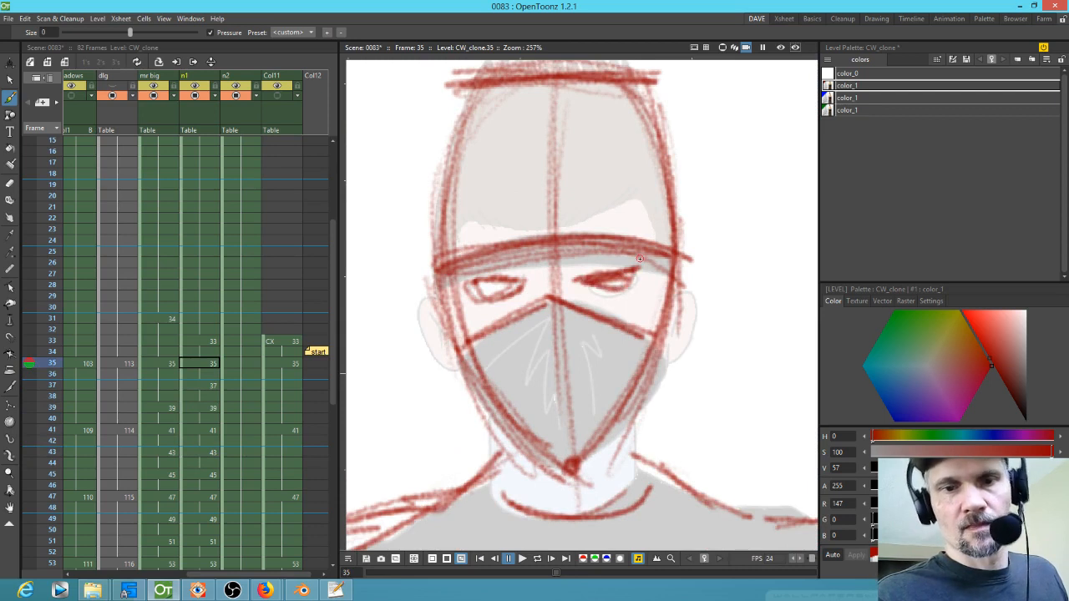
Step: Add eye and mask strokes to the ninja's face on frame 33
{"action": "key", "text": "comma"}
{"action": "mouse_move", "coordinate": [603, 359]}
{"action": "left_mouse_down"}
{"action": "mouse_move", "coordinate": [640, 350]}
{"action": "mouse_move", "coordinate": [590, 372]}
{"action": "mouse_move", "coordinate": [646, 347]}
{"action": "left_mouse_up"}
{"action": "left_click_drag", "start_coordinate": [550, 351], "coordinate": [543, 357]}
{"action": "left_click_drag", "start_coordinate": [490, 351], "coordinate": [539, 365]}
{"action": "key", "text": "comma"}
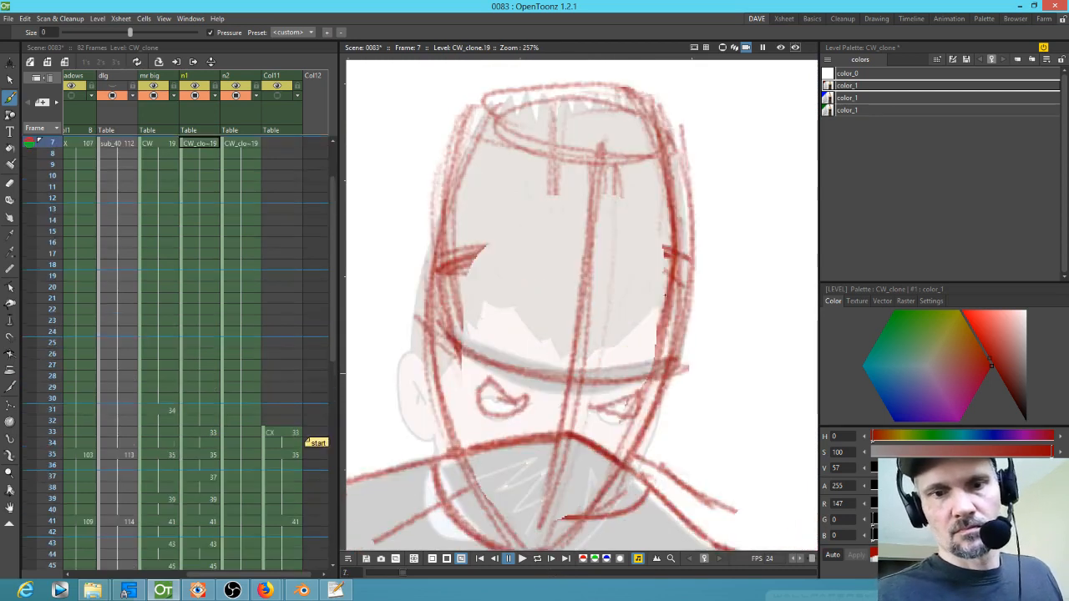
Step: Flip between frames 7, 33 and 35 to compare the ninja's head drawings
{"action": "key", "text": "period"}
{"action": "key", "text": "period"}
{"action": "key", "text": "period"}
{"action": "key", "text": "period"}
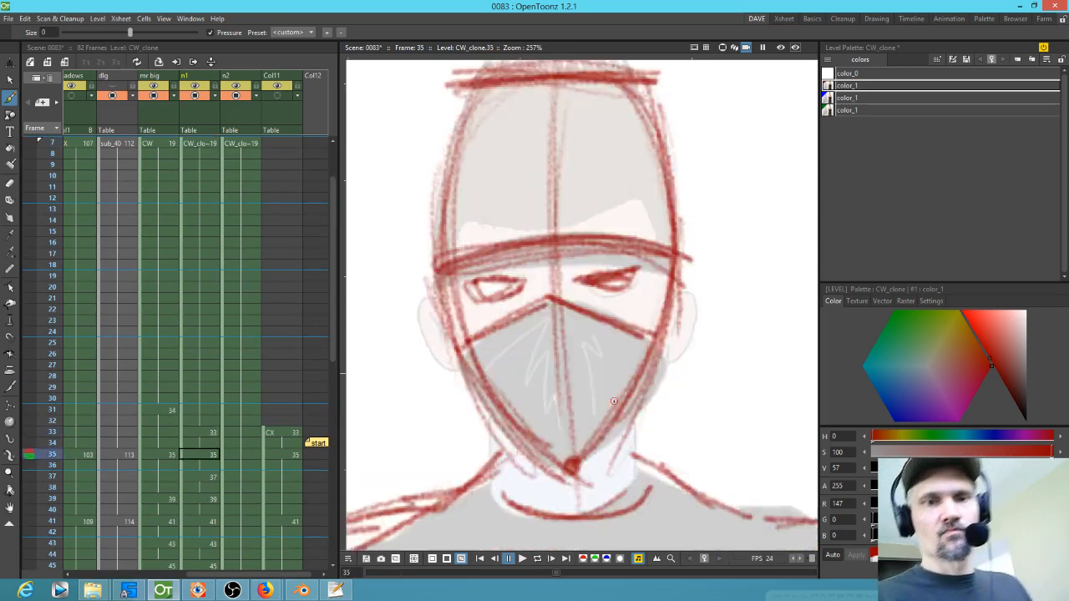
{"action": "key", "text": "period"}
{"action": "key", "text": "comma"}
{"action": "key", "text": "comma"}
{"action": "key", "text": "comma"}
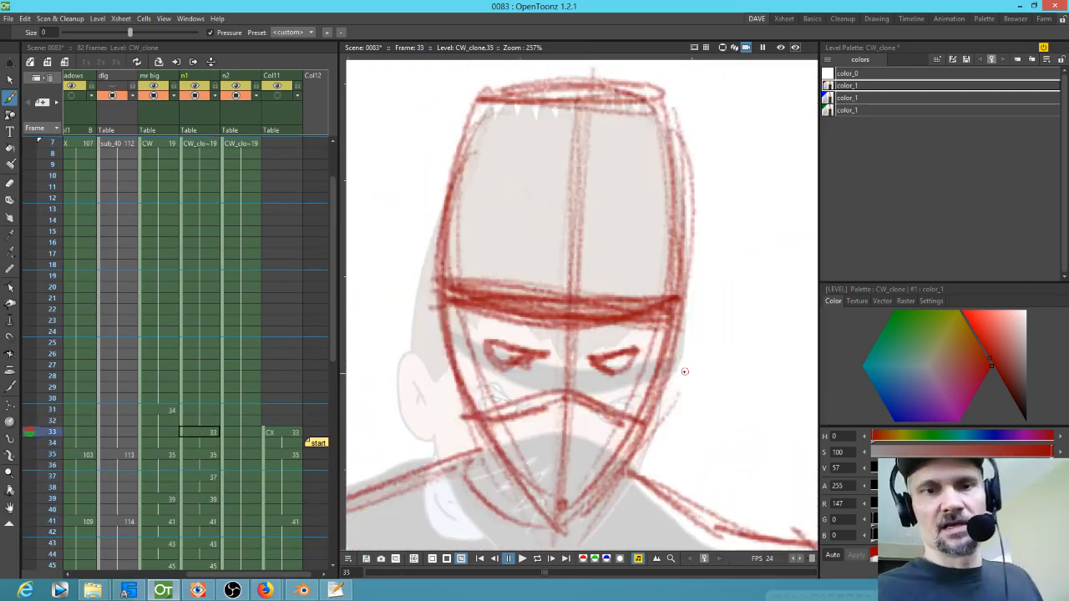
{"action": "key", "text": "comma"}
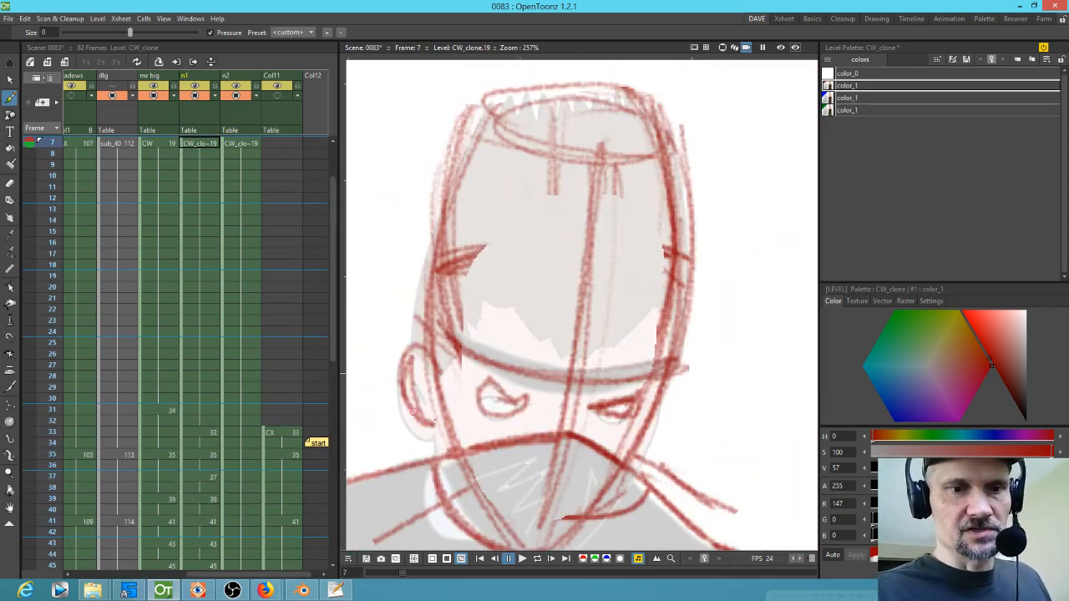
{"action": "key", "text": "period"}
Step: Sketch the ninja's ear in red beside his head on frame 7 and the neighbouring frames
{"action": "mouse_move", "coordinate": [445, 312]}
{"action": "left_mouse_down"}
{"action": "mouse_move", "coordinate": [421, 372]}
{"action": "mouse_move", "coordinate": [439, 383]}
{"action": "left_mouse_up"}
{"action": "key", "text": "comma"}
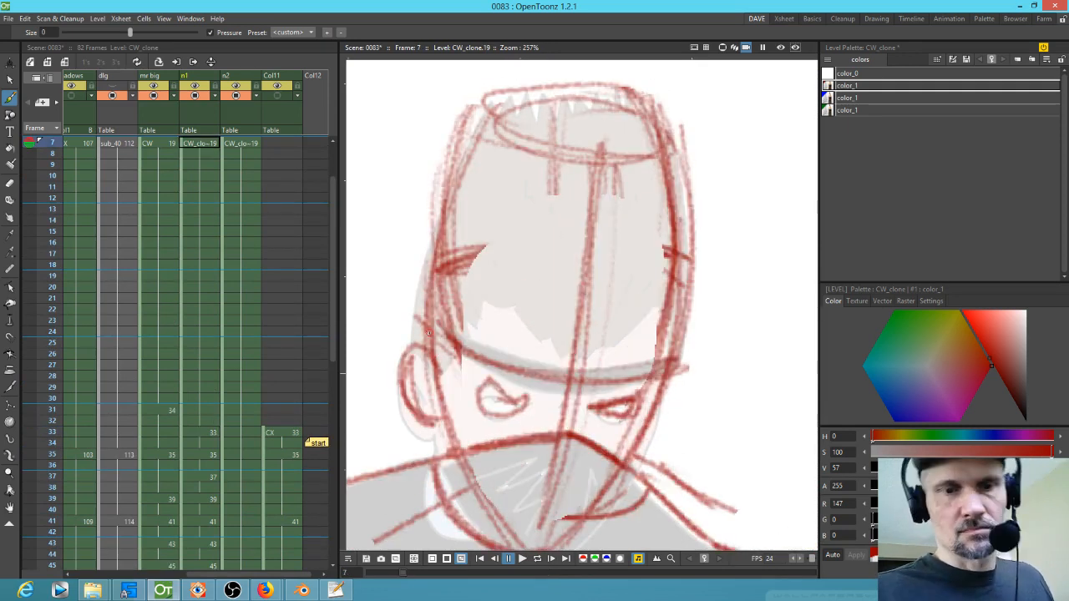
{"action": "key", "text": "period"}
{"action": "mouse_move", "coordinate": [437, 316]}
{"action": "left_mouse_down"}
{"action": "mouse_move", "coordinate": [444, 383]}
{"action": "mouse_move", "coordinate": [456, 381]}
{"action": "left_mouse_up"}
{"action": "left_click_drag", "start_coordinate": [424, 347], "coordinate": [459, 399]}
{"action": "key", "text": "period"}
{"action": "mouse_move", "coordinate": [449, 312]}
{"action": "left_mouse_down"}
{"action": "mouse_move", "coordinate": [422, 376]}
{"action": "mouse_move", "coordinate": [434, 380]}
{"action": "mouse_move", "coordinate": [443, 321]}
{"action": "mouse_move", "coordinate": [421, 367]}
{"action": "mouse_move", "coordinate": [439, 382]}
{"action": "left_mouse_up"}
{"action": "key", "text": "period"}
{"action": "key", "text": "period"}
{"action": "mouse_move", "coordinate": [446, 313]}
{"action": "left_mouse_down"}
{"action": "mouse_move", "coordinate": [457, 382]}
{"action": "mouse_move", "coordinate": [418, 380]}
{"action": "left_mouse_up"}
{"action": "left_click_drag", "start_coordinate": [443, 319], "coordinate": [435, 388]}
{"action": "key", "text": "period"}
{"action": "mouse_move", "coordinate": [416, 333]}
{"action": "left_mouse_down"}
{"action": "mouse_move", "coordinate": [388, 344]}
{"action": "mouse_move", "coordinate": [422, 405]}
{"action": "left_mouse_up"}
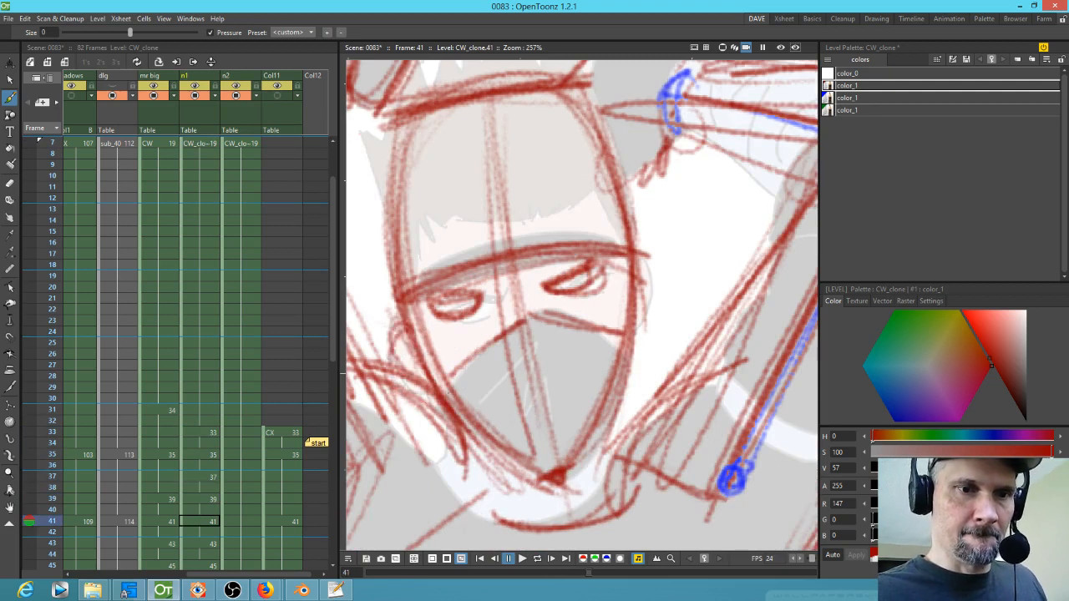
Step: Draw the ninja's ear on frame 47
{"action": "key", "text": "period"}
{"action": "key", "text": "period"}
{"action": "key", "text": "period"}
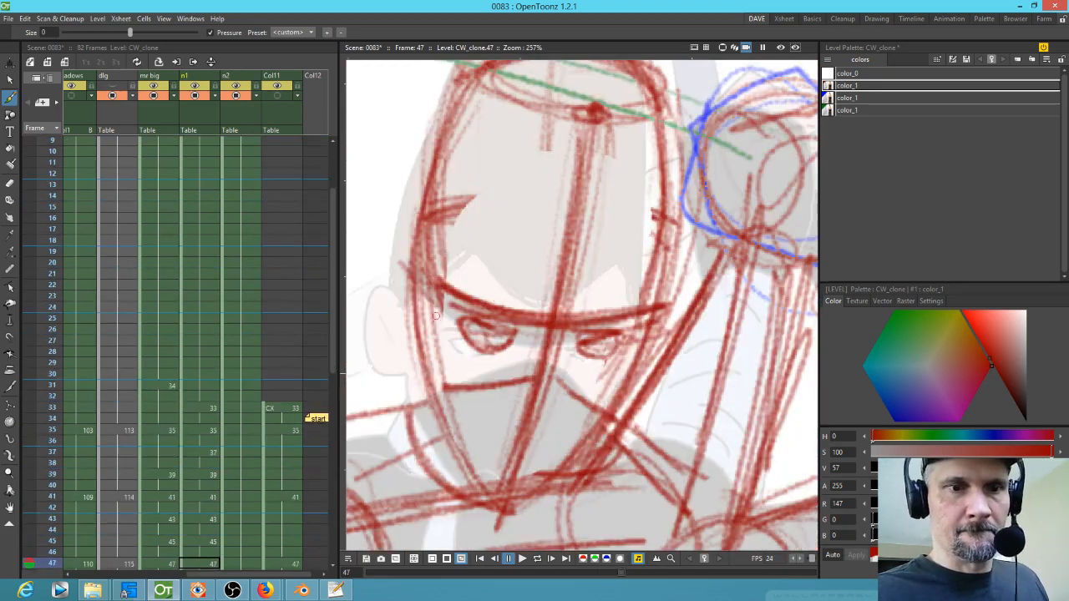
{"action": "key", "text": "comma"}
{"action": "key", "text": "period"}
{"action": "mouse_move", "coordinate": [428, 294]}
{"action": "left_mouse_down"}
{"action": "mouse_move", "coordinate": [389, 367]}
{"action": "mouse_move", "coordinate": [389, 345]}
{"action": "mouse_move", "coordinate": [421, 392]}
{"action": "left_mouse_up"}
{"action": "mouse_move", "coordinate": [422, 271]}
{"action": "left_mouse_down"}
{"action": "mouse_move", "coordinate": [410, 341]}
{"action": "mouse_move", "coordinate": [377, 302]}
{"action": "mouse_move", "coordinate": [394, 288]}
{"action": "mouse_move", "coordinate": [392, 366]}
{"action": "left_mouse_up"}
{"action": "left_click_drag", "start_coordinate": [386, 275], "coordinate": [407, 320]}
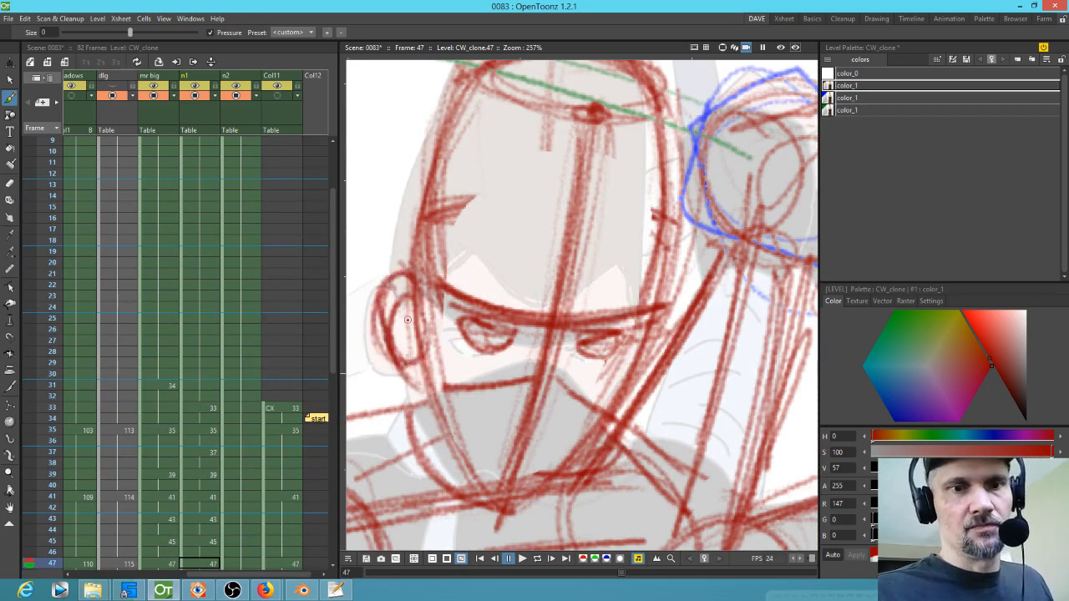
Step: Add ear and jaw strokes to the ninja's head on frames 49 to 53
{"action": "key", "text": "period"}
{"action": "mouse_move", "coordinate": [414, 274]}
{"action": "left_mouse_down"}
{"action": "mouse_move", "coordinate": [415, 347]}
{"action": "mouse_move", "coordinate": [374, 314]}
{"action": "mouse_move", "coordinate": [419, 315]}
{"action": "mouse_move", "coordinate": [422, 376]}
{"action": "left_mouse_up"}
{"action": "key", "text": "period"}
{"action": "mouse_move", "coordinate": [408, 302]}
{"action": "left_mouse_down"}
{"action": "mouse_move", "coordinate": [379, 353]}
{"action": "mouse_move", "coordinate": [396, 309]}
{"action": "mouse_move", "coordinate": [431, 372]}
{"action": "left_mouse_up"}
{"action": "key", "text": "period"}
{"action": "mouse_move", "coordinate": [393, 306]}
{"action": "left_mouse_down"}
{"action": "mouse_move", "coordinate": [512, 321]}
{"action": "mouse_move", "coordinate": [462, 374]}
{"action": "left_mouse_up"}
{"action": "left_click_drag", "start_coordinate": [476, 310], "coordinate": [503, 385]}
{"action": "left_click_drag", "start_coordinate": [456, 338], "coordinate": [469, 372]}
{"action": "left_click_drag", "start_coordinate": [463, 356], "coordinate": [499, 381]}
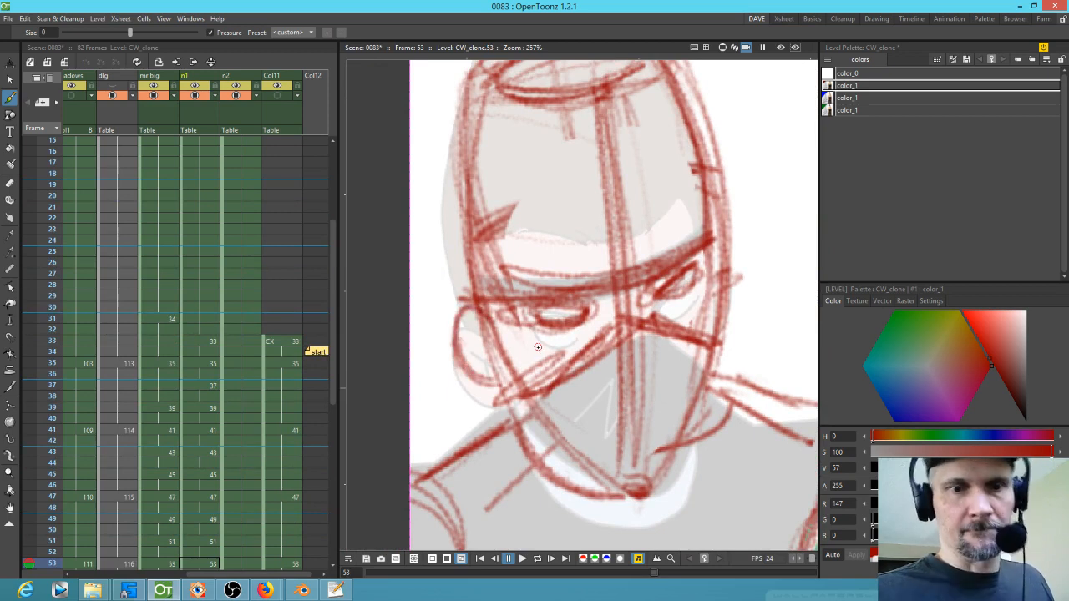
{"action": "key", "text": "comma"}
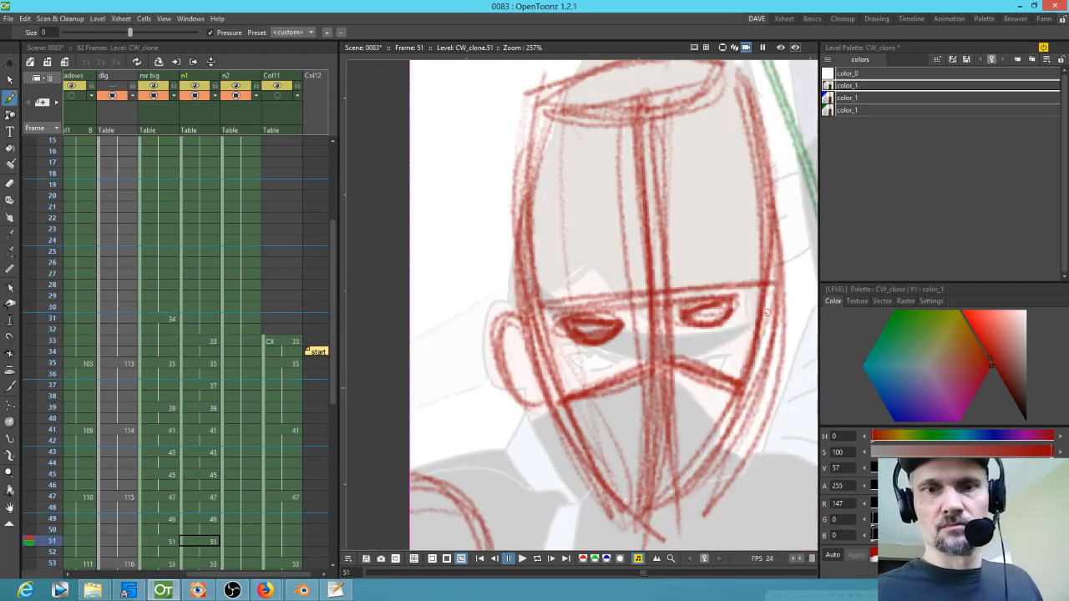
Step: Step back frame by frame from frame 51 to frame 7 to review the ninja's head drawings
{"action": "key", "text": "comma"}
{"action": "key", "text": "comma"}
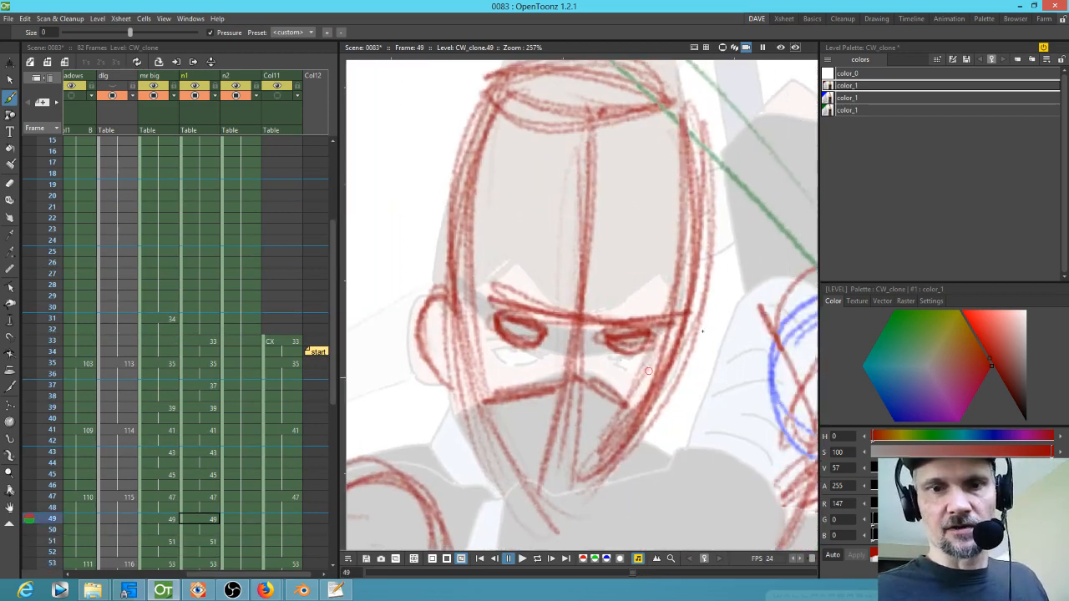
{"action": "key", "text": "comma"}
{"action": "key", "text": "comma"}
{"action": "key", "text": "comma"}
{"action": "key", "text": "comma"}
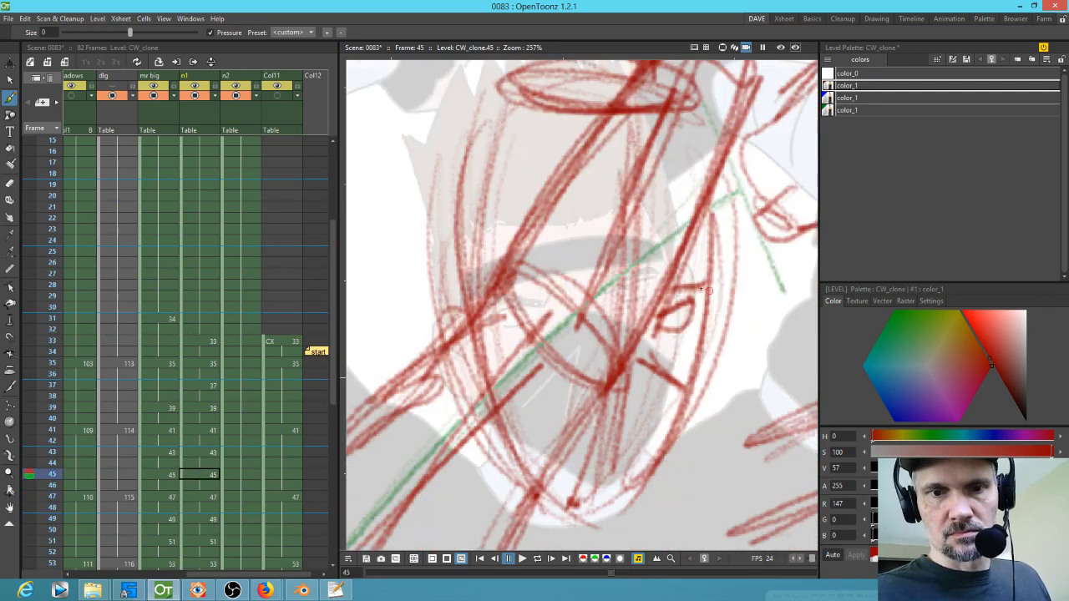
{"action": "key", "text": "comma"}
{"action": "key", "text": "comma"}
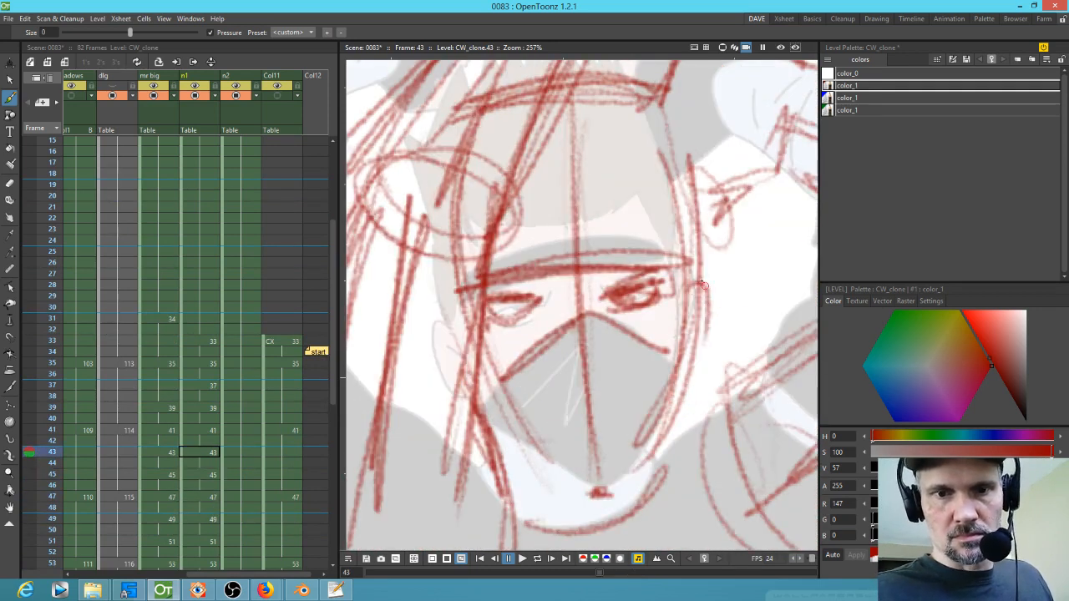
{"action": "key", "text": "comma"}
{"action": "key", "text": "comma"}
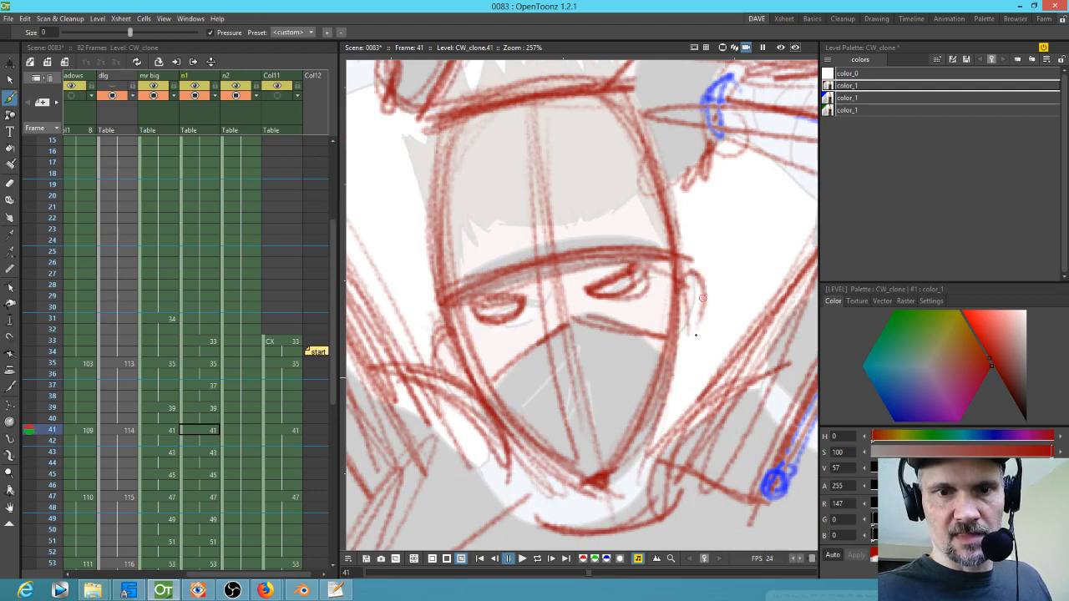
{"action": "key", "text": "comma"}
{"action": "key", "text": "comma"}
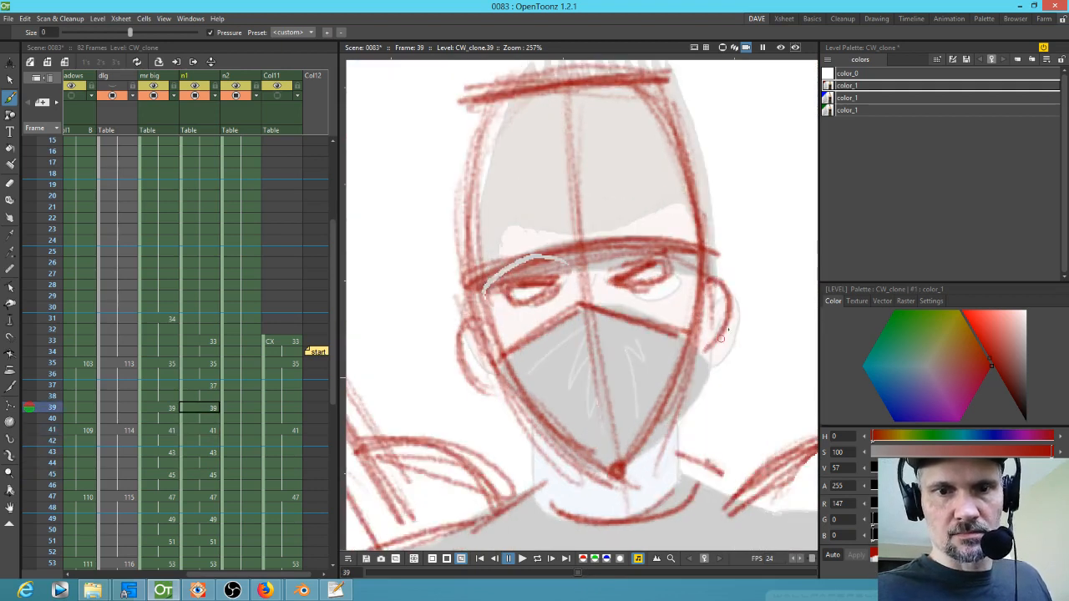
{"action": "key", "text": "comma"}
{"action": "key", "text": "comma"}
{"action": "key", "text": "comma"}
{"action": "key", "text": "comma"}
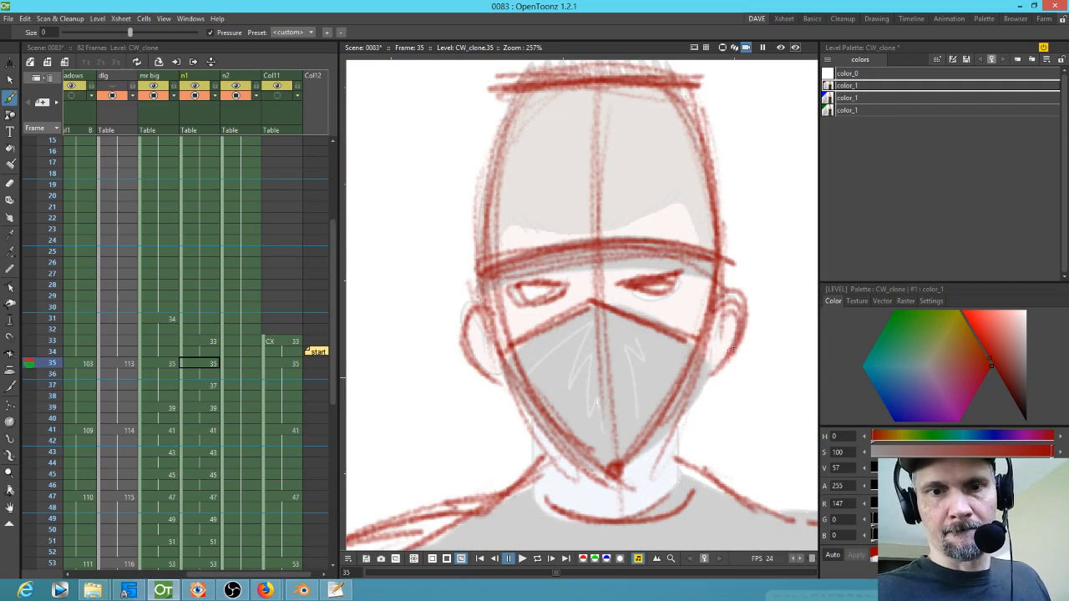
{"action": "key", "text": "comma"}
{"action": "key", "text": "comma"}
{"action": "key", "text": "shift+comma"}
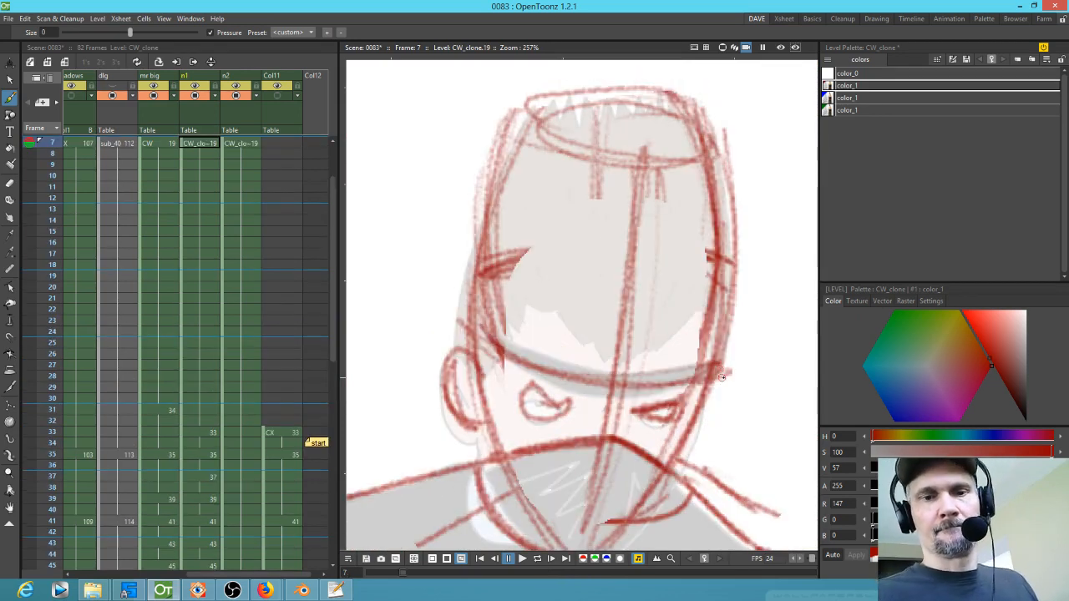
Step: Zoom out to the whole camera frame and play back the scene to review the animation
{"action": "scroll", "coordinate": [754, 335], "scroll_direction": "down", "scroll_amount": 7}
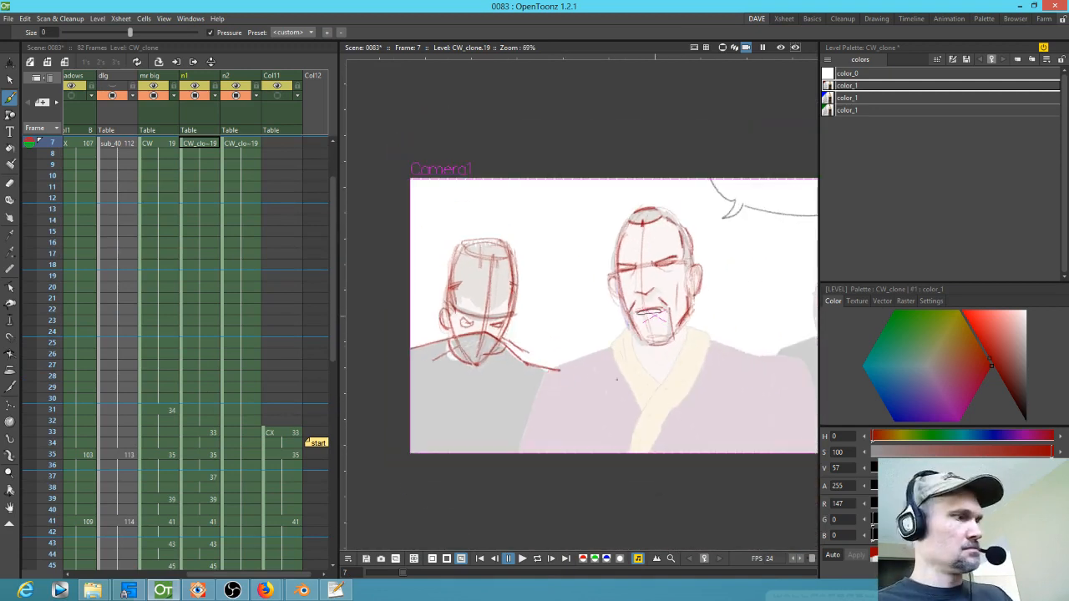
{"action": "key", "text": "p"}
{"action": "scroll", "coordinate": [558, 377], "scroll_direction": "down", "scroll_amount": 2}
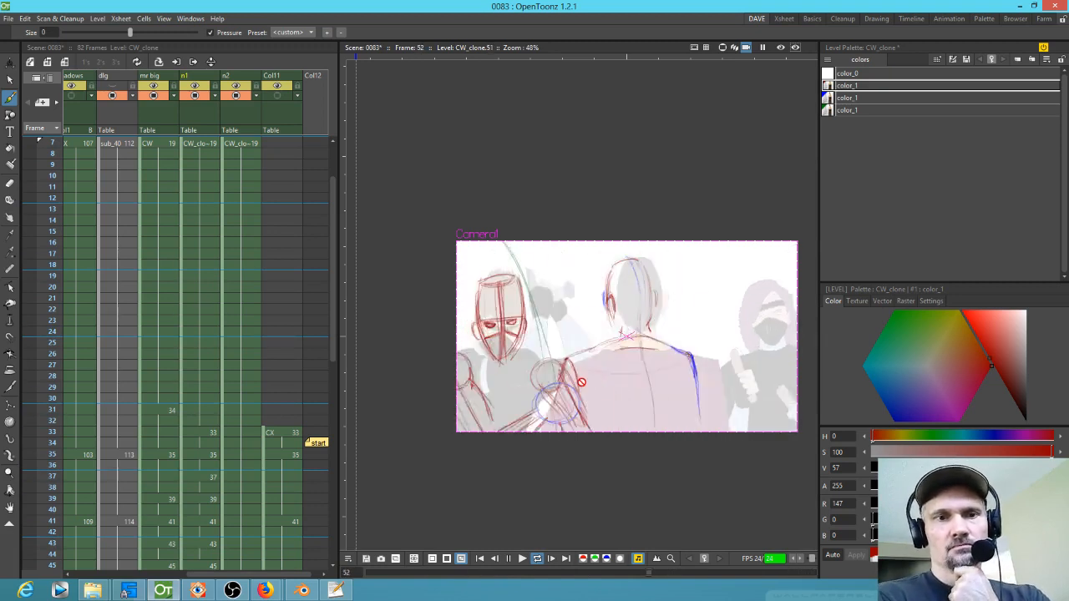
{"action": "key", "text": "l"}
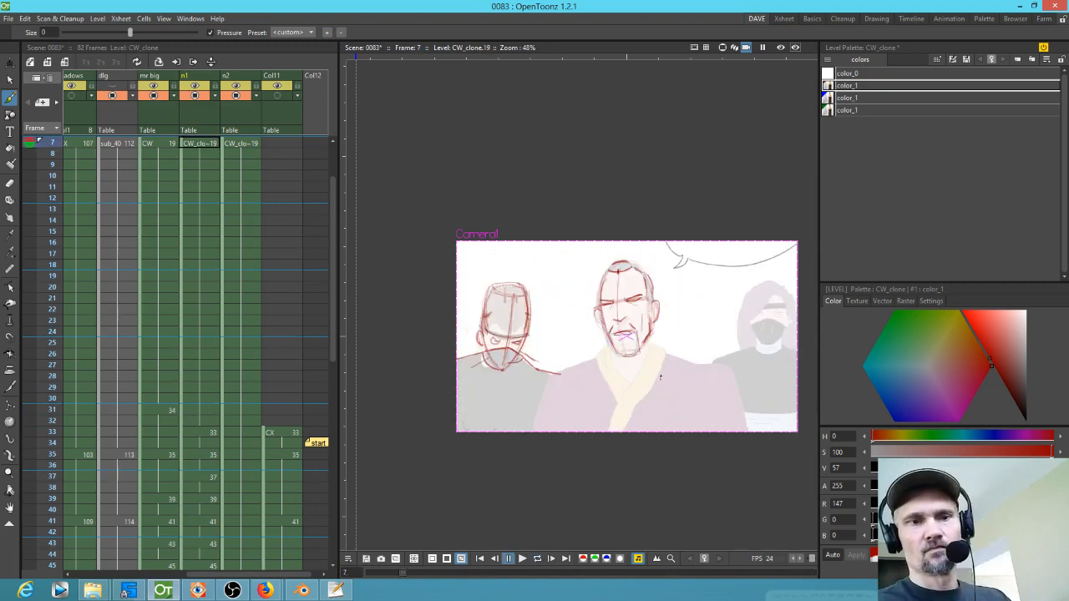
{"action": "left_click_drag", "start_coordinate": [666, 375], "coordinate": [553, 379]}
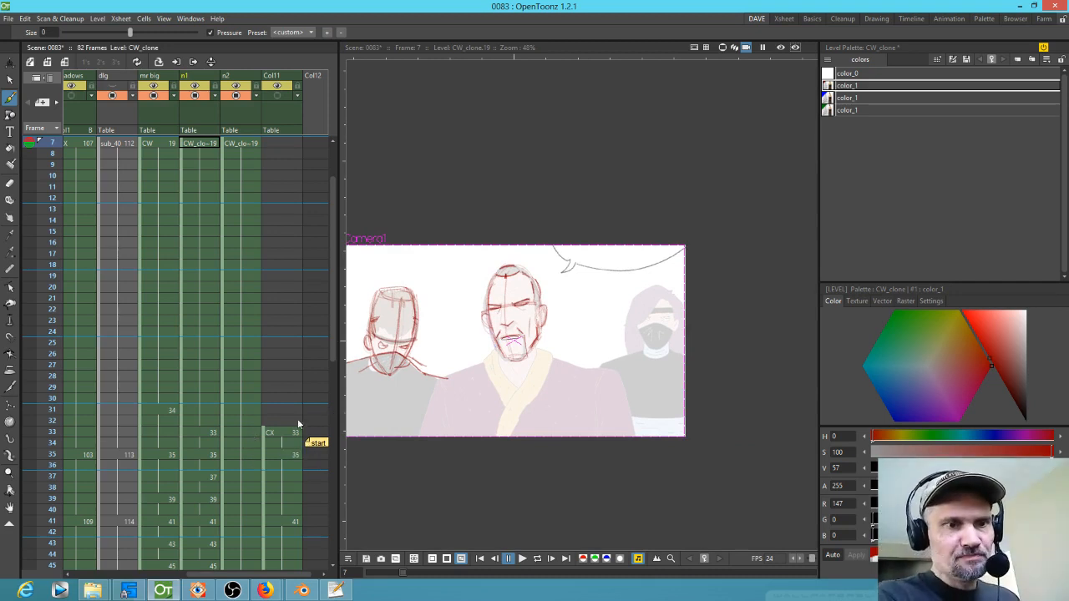
Step: Select the n2 column's cell at frame 33
{"action": "left_click", "coordinate": [235, 435]}
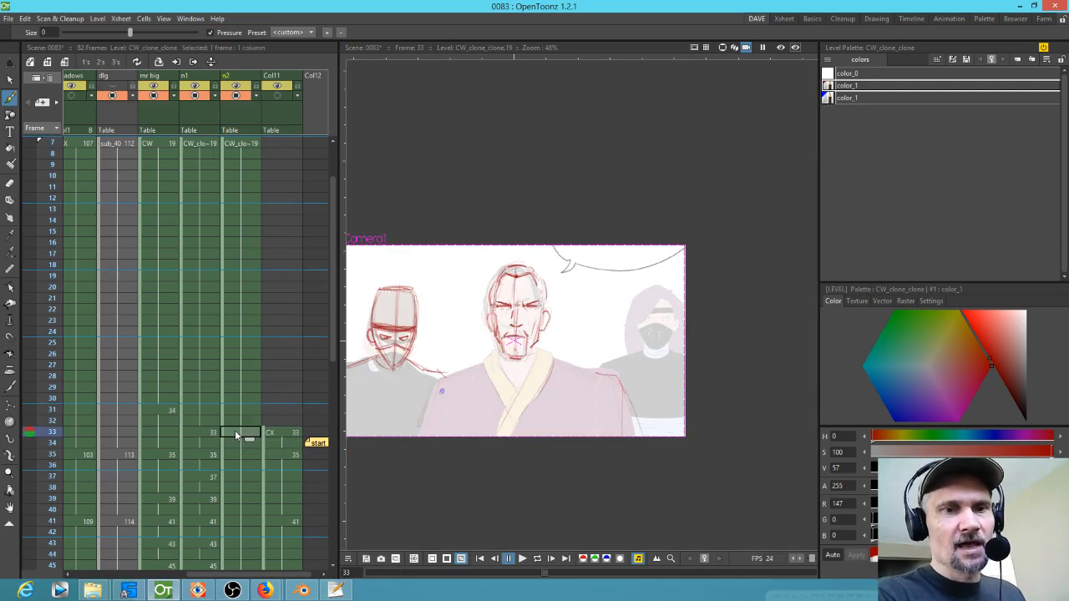
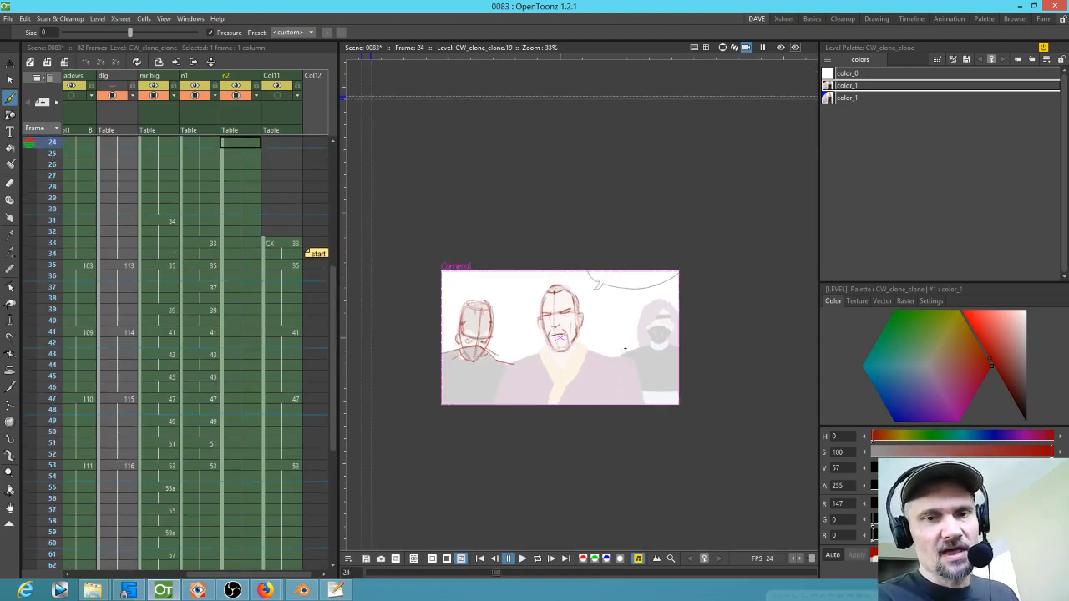
Step: Step through the frames of the scene to review the existing rough drawings
{"action": "scroll", "coordinate": [635, 350], "scroll_direction": "up", "scroll_amount": 2}
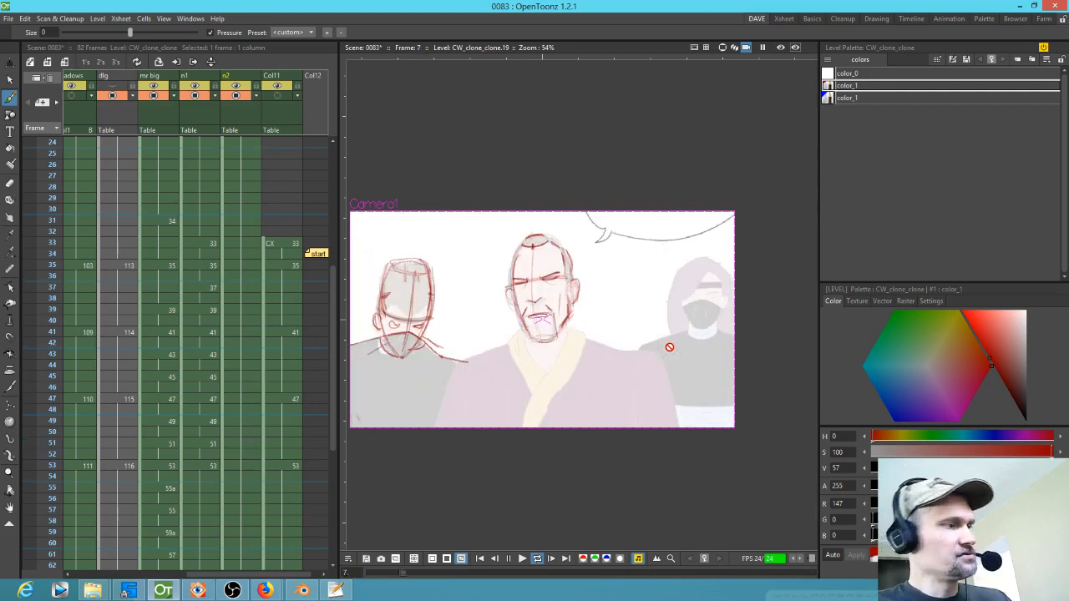
{"action": "key", "text": "l"}
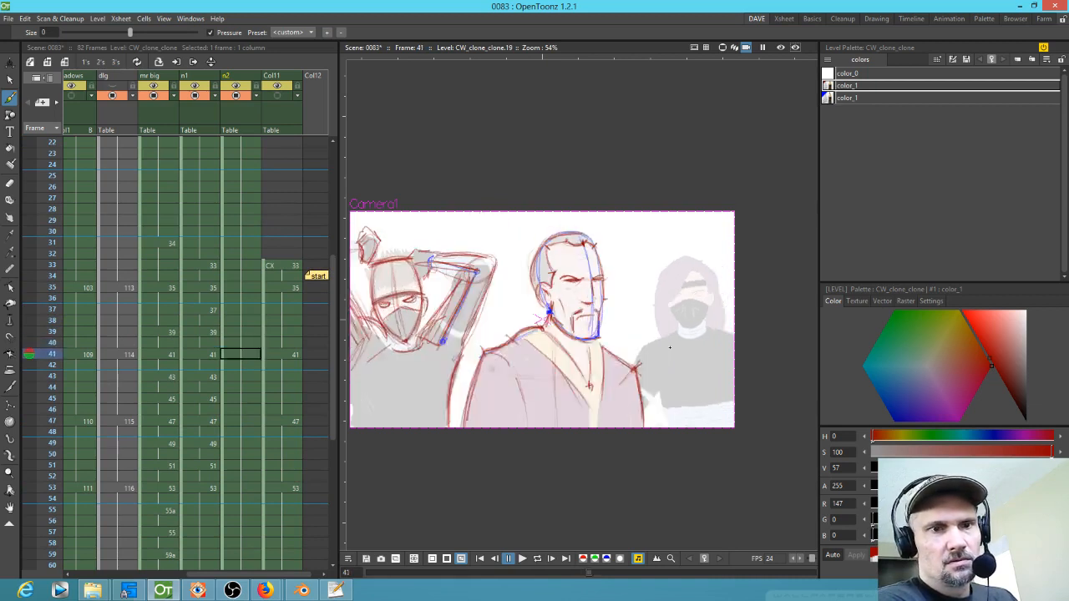
{"action": "key", "text": "Up"}
{"action": "key", "text": "Down"}
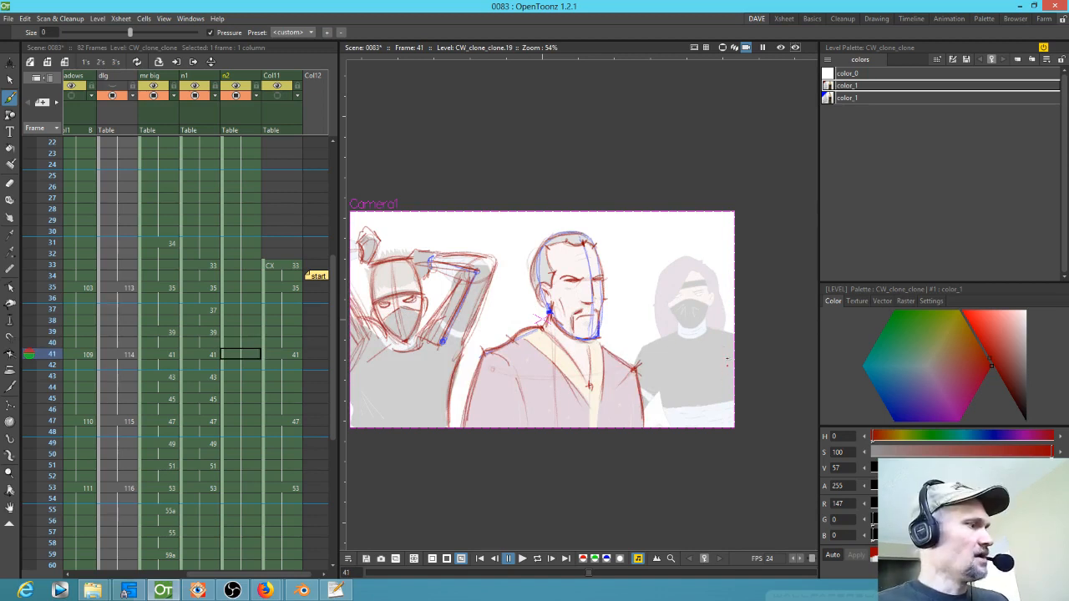
{"action": "left_click", "coordinate": [751, 401]}
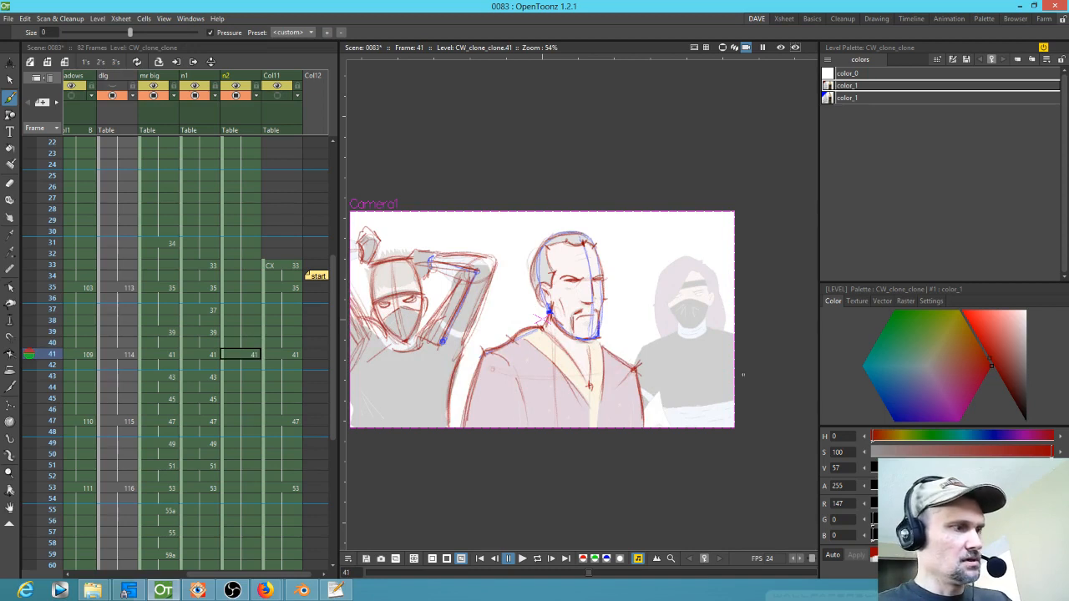
{"action": "key", "text": "Up"}
{"action": "key", "text": "Up"}
{"action": "left_click", "coordinate": [750, 388]}
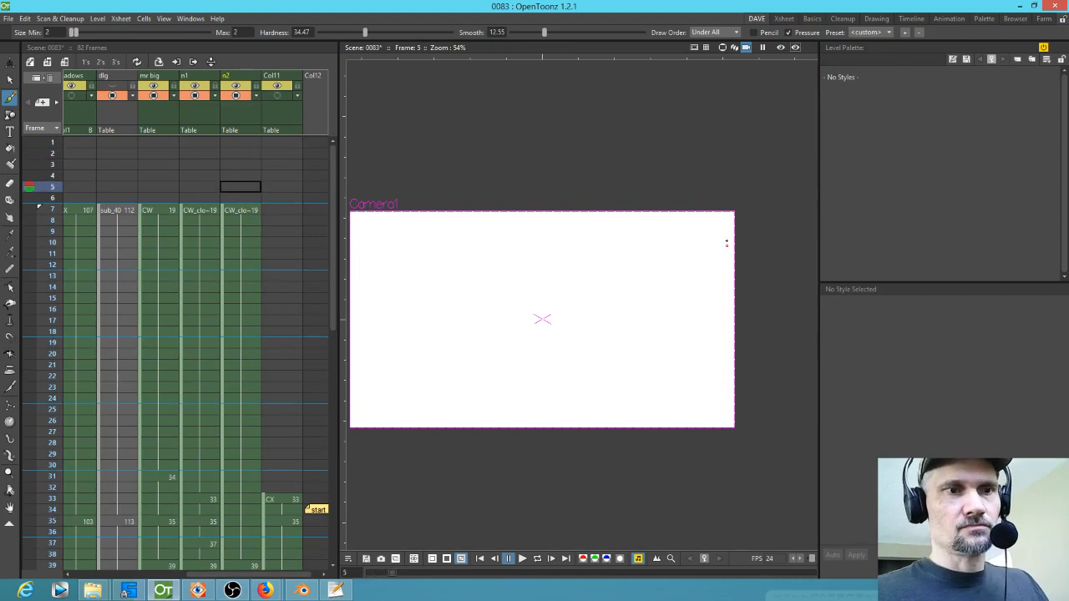
Step: Sketch rough head and body construction lines for the masked figure on the right on frame 7
{"action": "mouse_move", "coordinate": [708, 269]}
{"action": "left_mouse_down"}
{"action": "mouse_move", "coordinate": [694, 325]}
{"action": "mouse_move", "coordinate": [692, 266]}
{"action": "mouse_move", "coordinate": [724, 281]}
{"action": "mouse_move", "coordinate": [696, 261]}
{"action": "mouse_move", "coordinate": [720, 250]}
{"action": "mouse_move", "coordinate": [676, 280]}
{"action": "mouse_move", "coordinate": [670, 336]}
{"action": "left_mouse_up"}
{"action": "mouse_move", "coordinate": [704, 258]}
{"action": "left_mouse_down"}
{"action": "mouse_move", "coordinate": [667, 322]}
{"action": "mouse_move", "coordinate": [739, 299]}
{"action": "mouse_move", "coordinate": [700, 342]}
{"action": "mouse_move", "coordinate": [714, 324]}
{"action": "mouse_move", "coordinate": [652, 343]}
{"action": "mouse_move", "coordinate": [639, 374]}
{"action": "left_mouse_up"}
{"action": "left_click_drag", "start_coordinate": [714, 331], "coordinate": [753, 346]}
{"action": "left_click_drag", "start_coordinate": [679, 408], "coordinate": [765, 407]}
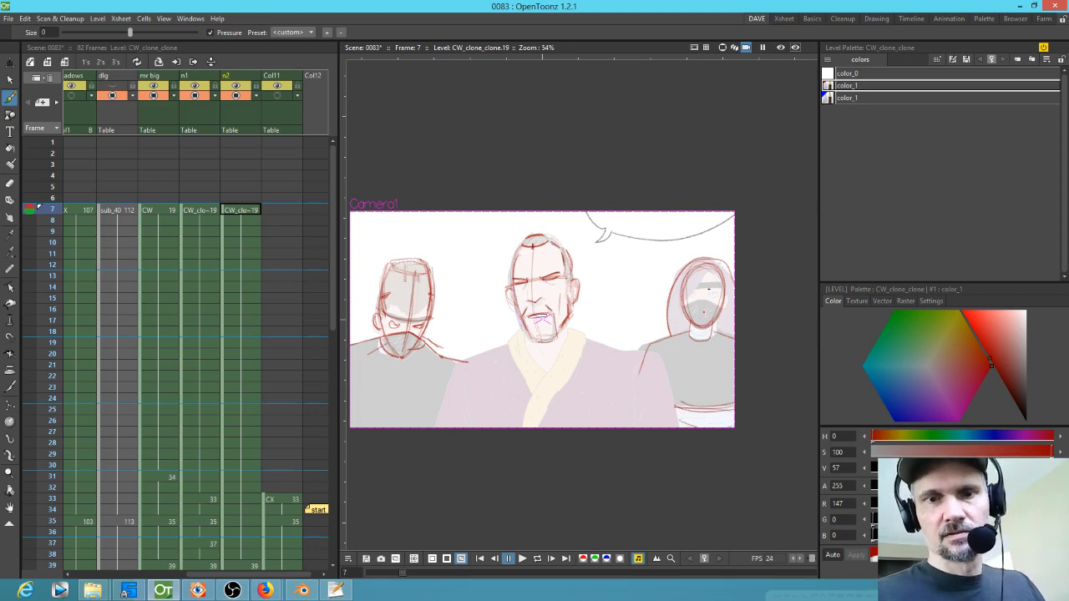
{"action": "left_click_drag", "start_coordinate": [706, 290], "coordinate": [697, 427]}
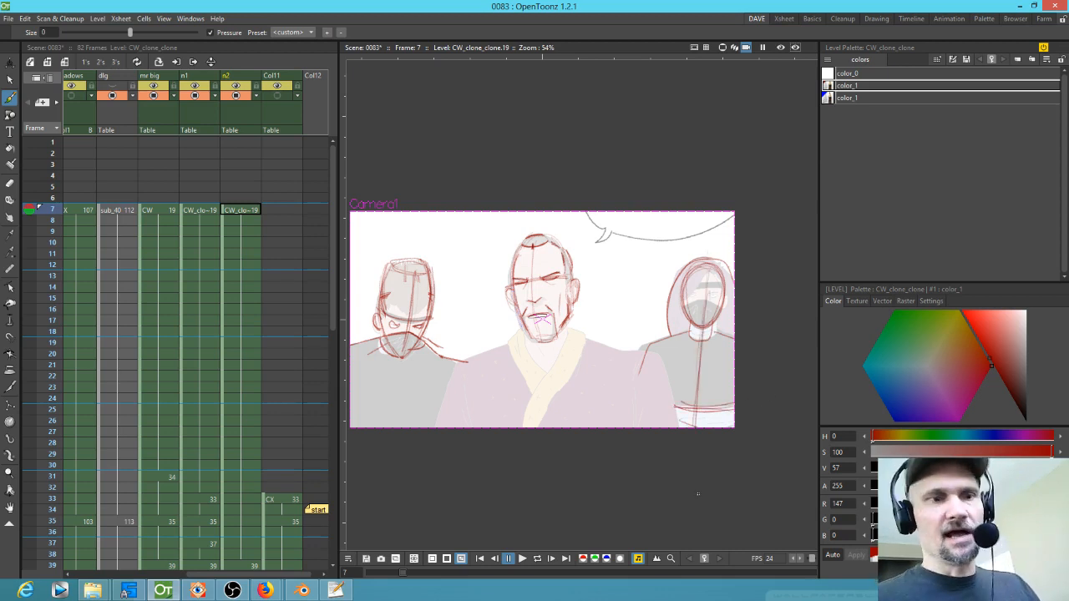
Step: Sketch the right figure's head circle and torso lines on frame 41 of the n2 column
{"action": "scroll", "coordinate": [263, 418], "scroll_direction": "down", "scroll_amount": 5}
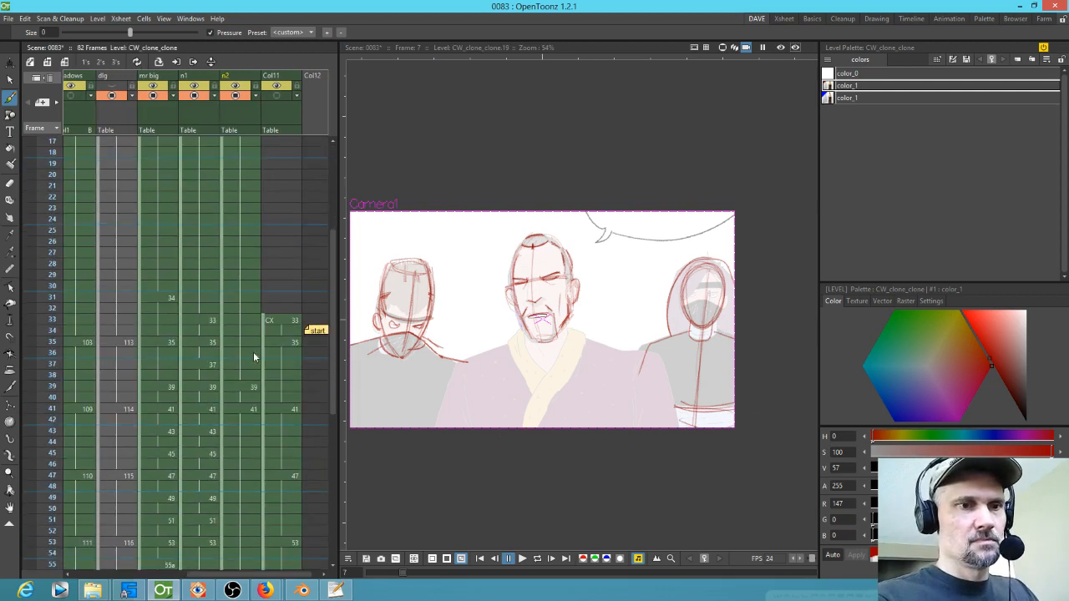
{"action": "left_click", "coordinate": [250, 410]}
{"action": "mouse_move", "coordinate": [668, 288]}
{"action": "left_mouse_down"}
{"action": "mouse_move", "coordinate": [693, 263]}
{"action": "mouse_move", "coordinate": [712, 283]}
{"action": "mouse_move", "coordinate": [693, 367]}
{"action": "mouse_move", "coordinate": [698, 424]}
{"action": "left_mouse_up"}
{"action": "left_click_drag", "start_coordinate": [687, 281], "coordinate": [704, 428]}
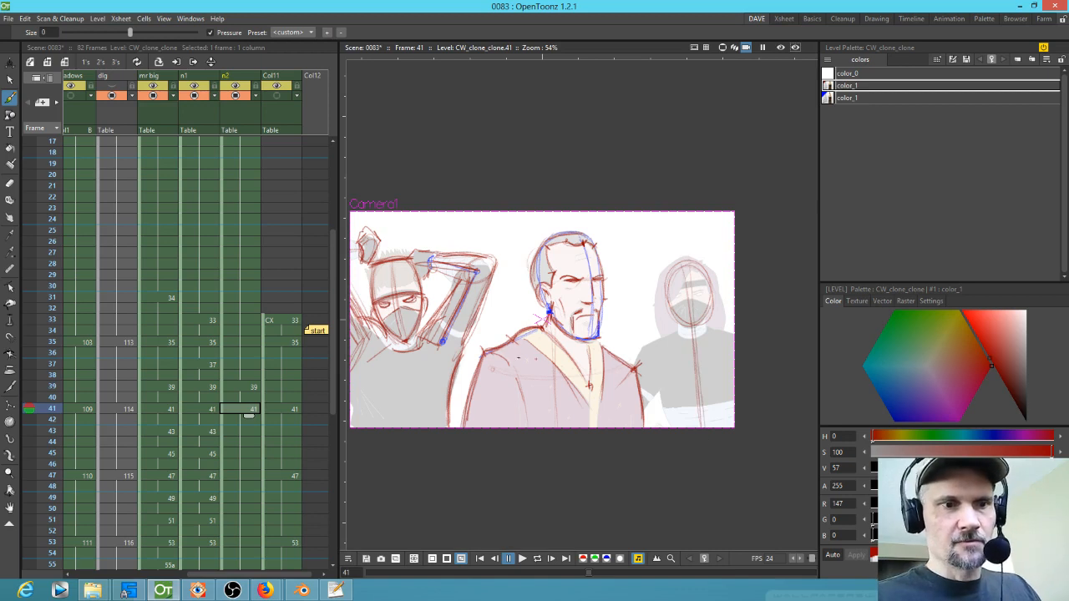
Step: Sketch a head circle and centre line for the right figure on frame 40
{"action": "key", "text": "Up"}
{"action": "left_click_drag", "start_coordinate": [695, 331], "coordinate": [704, 319]}
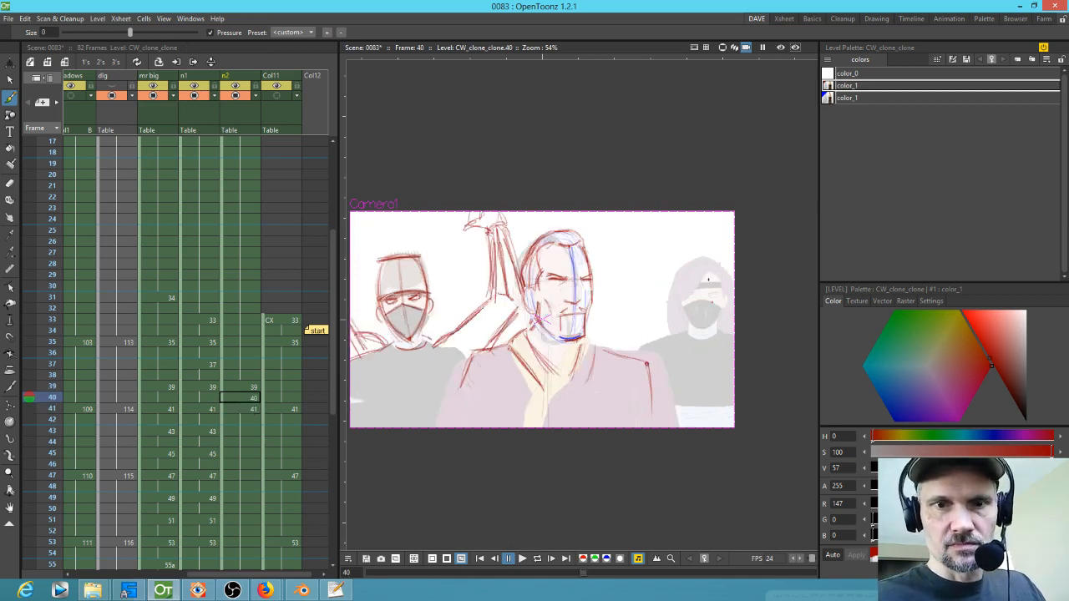
{"action": "mouse_move", "coordinate": [710, 275]}
{"action": "left_mouse_down"}
{"action": "mouse_move", "coordinate": [681, 319]}
{"action": "mouse_move", "coordinate": [676, 276]}
{"action": "mouse_move", "coordinate": [712, 314]}
{"action": "mouse_move", "coordinate": [702, 333]}
{"action": "mouse_move", "coordinate": [696, 294]}
{"action": "left_mouse_up"}
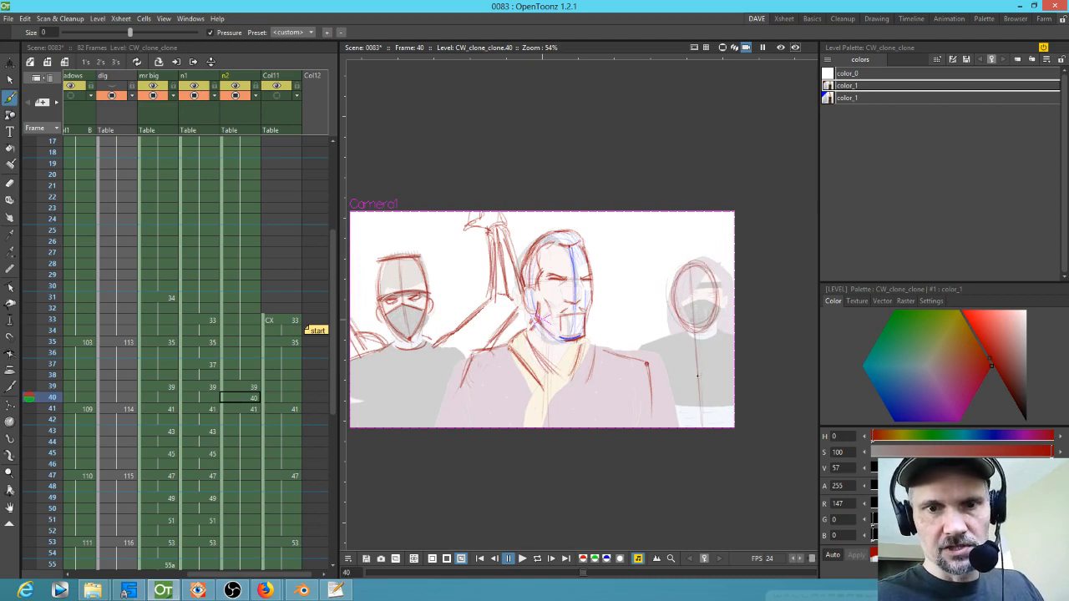
Step: Sketch the right figure's head circle and body lines on frame 39
{"action": "key", "text": "Up"}
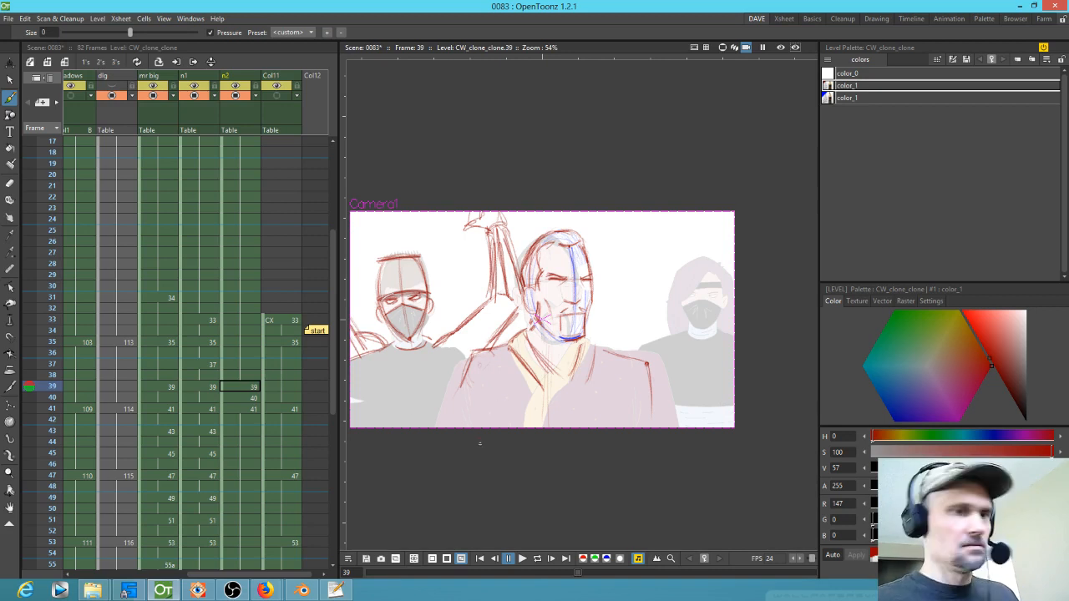
{"action": "key", "text": "Down"}
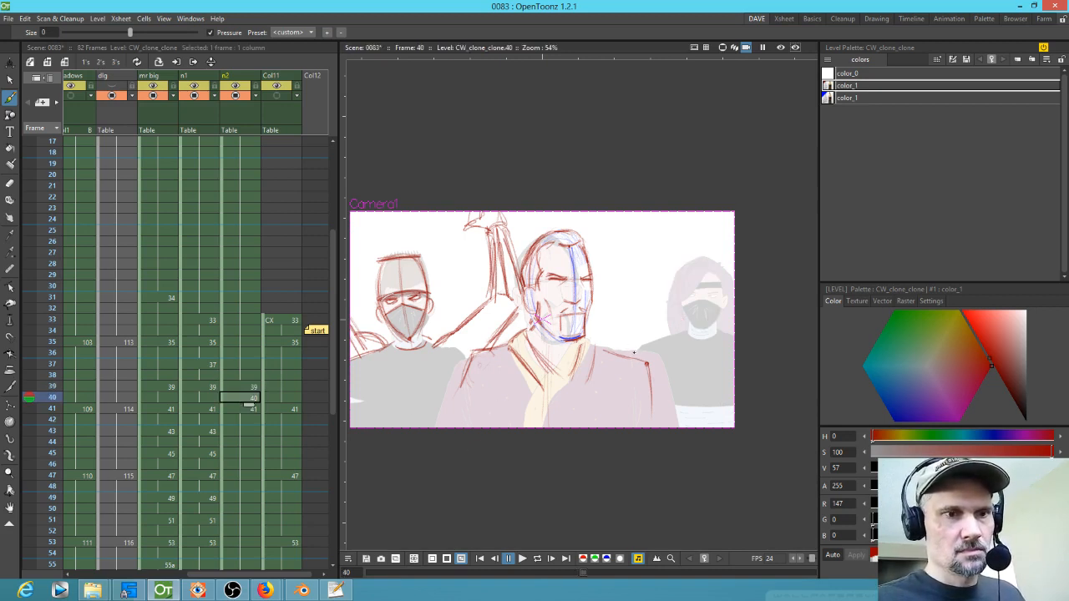
{"action": "key", "text": "Up"}
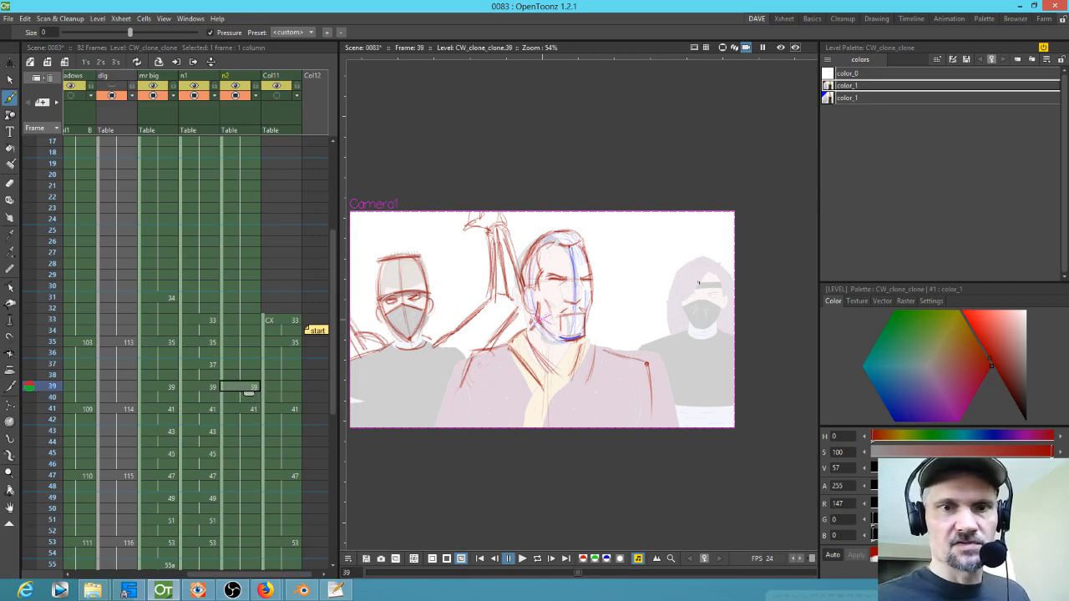
{"action": "mouse_move", "coordinate": [698, 262]}
{"action": "left_mouse_down"}
{"action": "mouse_move", "coordinate": [677, 300]}
{"action": "mouse_move", "coordinate": [714, 276]}
{"action": "mouse_move", "coordinate": [702, 274]}
{"action": "left_mouse_up"}
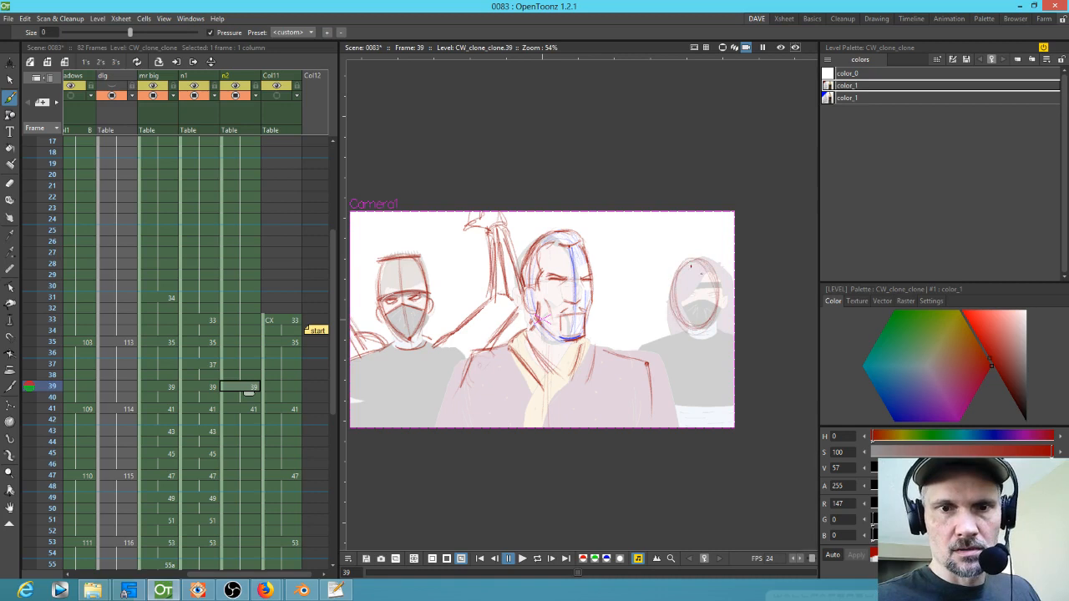
{"action": "left_click_drag", "start_coordinate": [704, 344], "coordinate": [705, 400]}
{"action": "left_click_drag", "start_coordinate": [695, 302], "coordinate": [695, 321]}
{"action": "left_click_drag", "start_coordinate": [699, 338], "coordinate": [700, 428]}
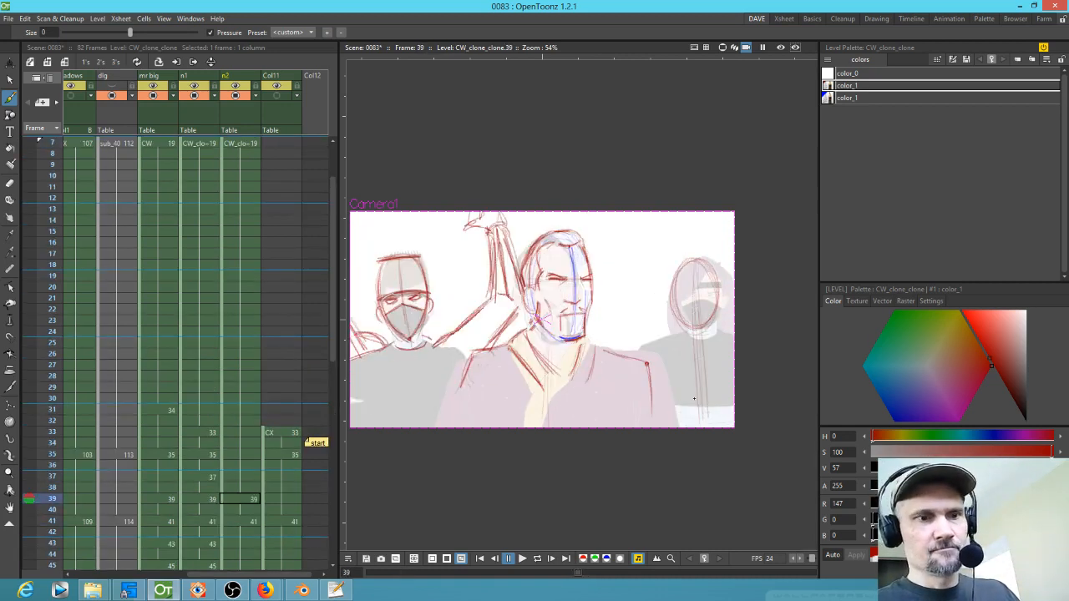
Step: Review the drawings on frames 41 through 53 of the n2 column
{"action": "scroll", "coordinate": [300, 468], "scroll_direction": "down", "scroll_amount": 6}
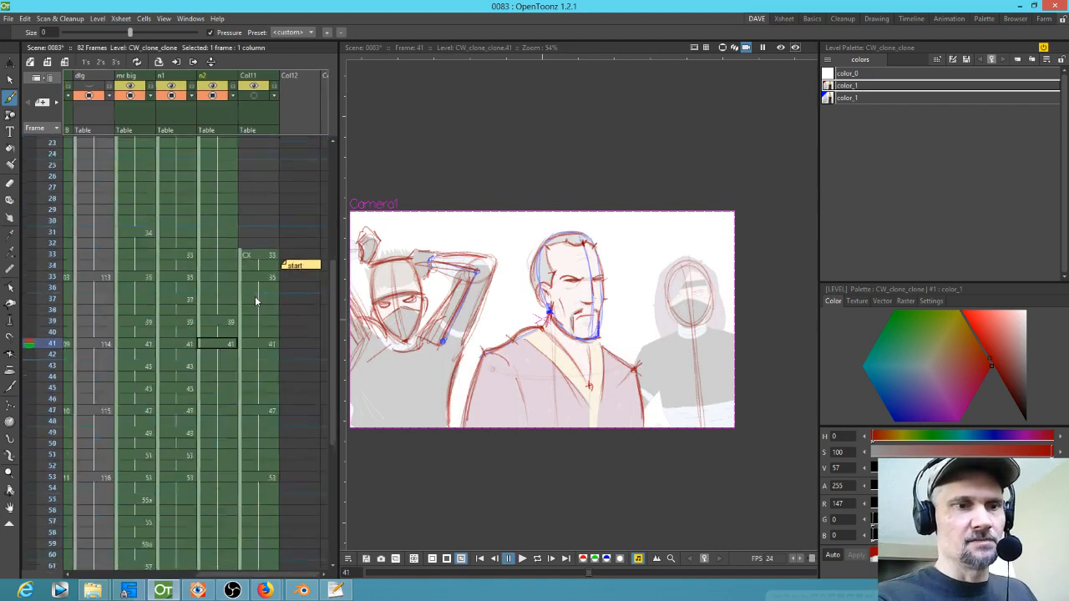
{"action": "left_click", "coordinate": [229, 387]}
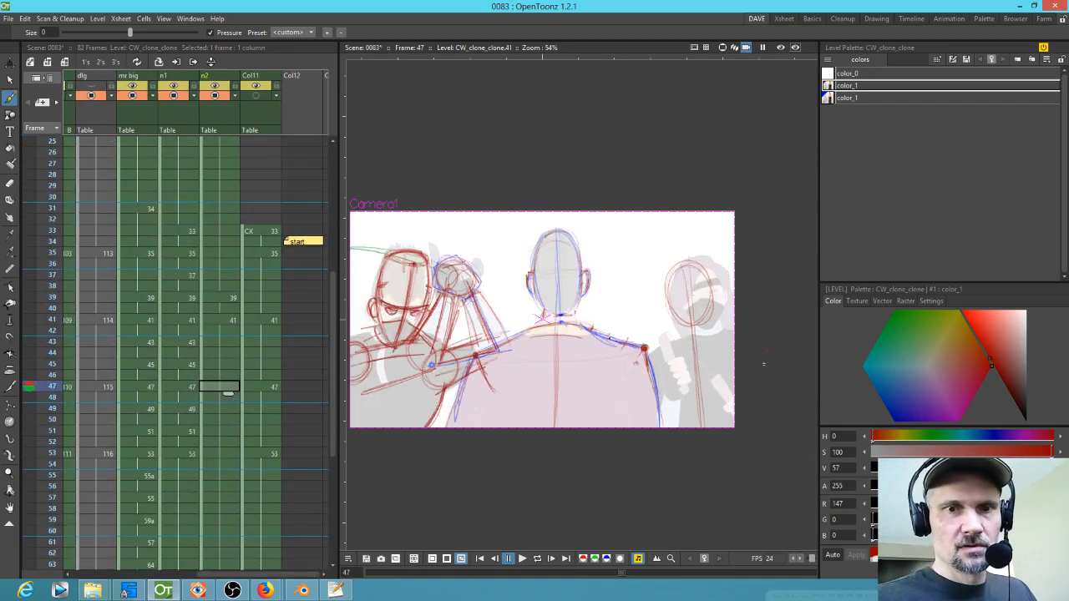
{"action": "left_click", "coordinate": [222, 453]}
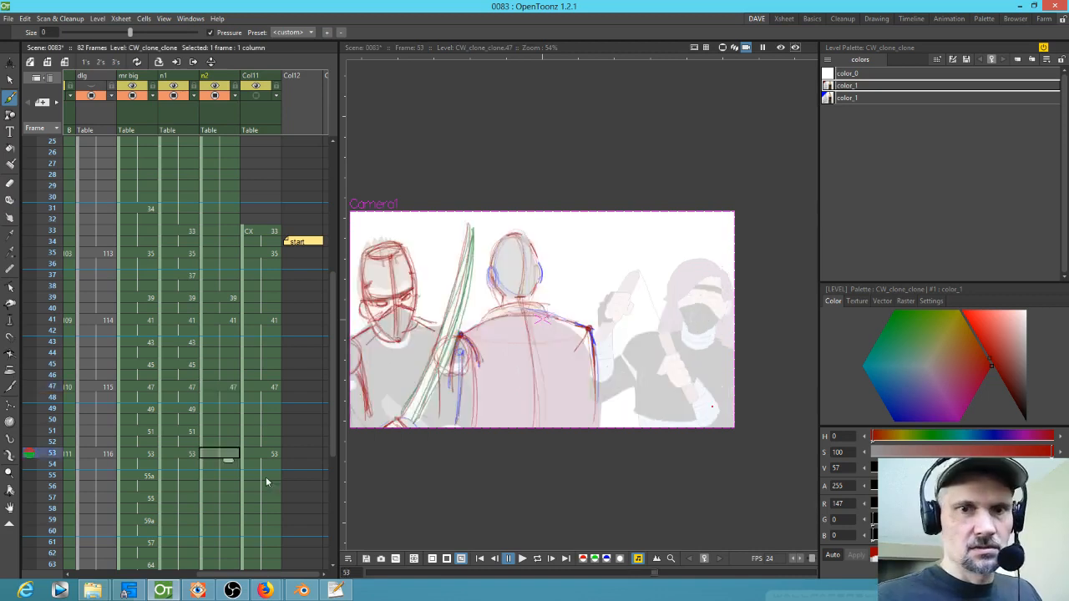
{"action": "scroll", "coordinate": [254, 463], "scroll_direction": "down", "scroll_amount": 8}
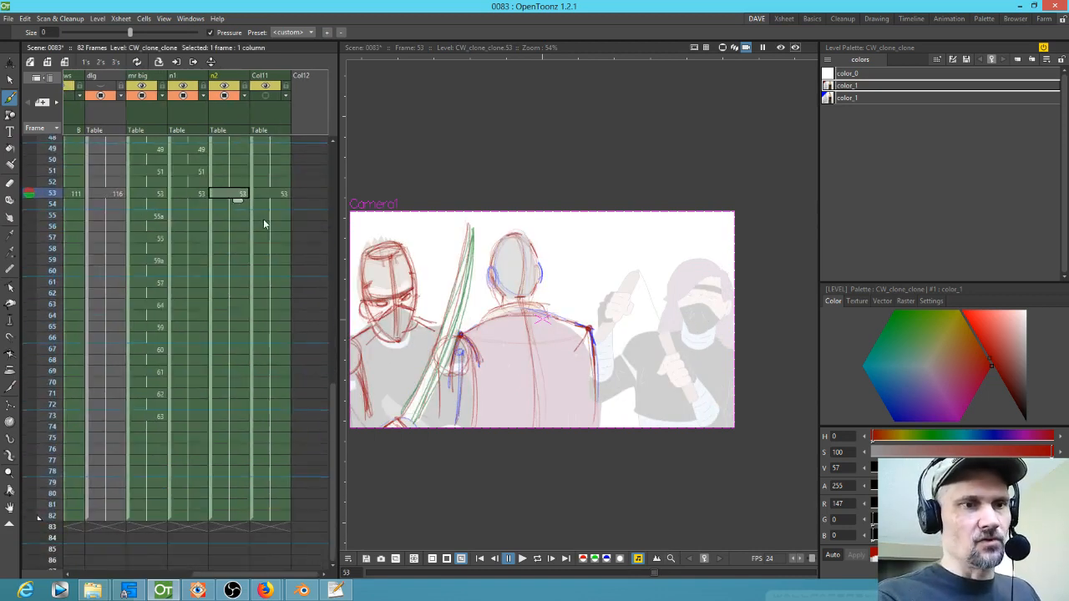
{"action": "scroll", "coordinate": [263, 219], "scroll_direction": "up", "scroll_amount": 8}
{"action": "left_click", "coordinate": [224, 346]}
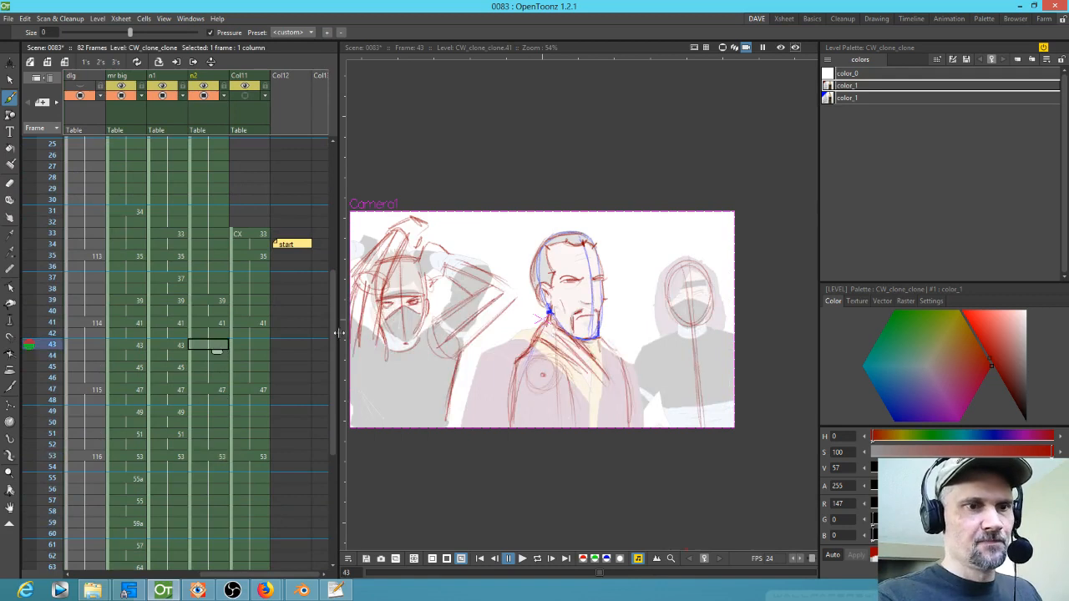
{"action": "left_click", "coordinate": [753, 359]}
{"action": "left_click", "coordinate": [222, 369]}
{"action": "left_click", "coordinate": [754, 375]}
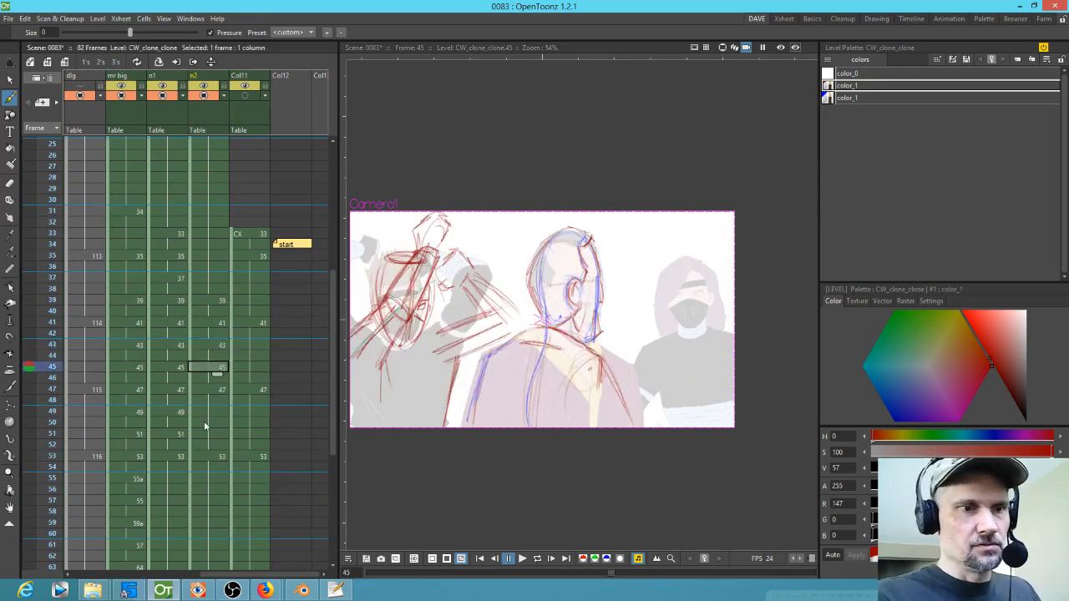
{"action": "left_click", "coordinate": [219, 413]}
{"action": "left_click", "coordinate": [739, 368]}
{"action": "key", "text": "Down"}
{"action": "key", "text": "Down"}
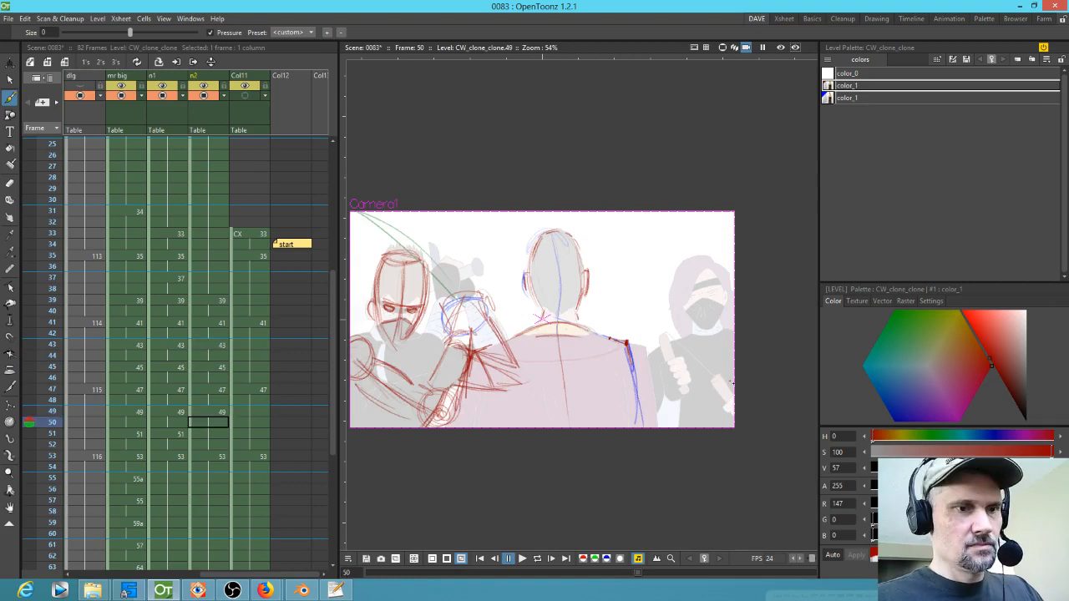
{"action": "left_click", "coordinate": [740, 391]}
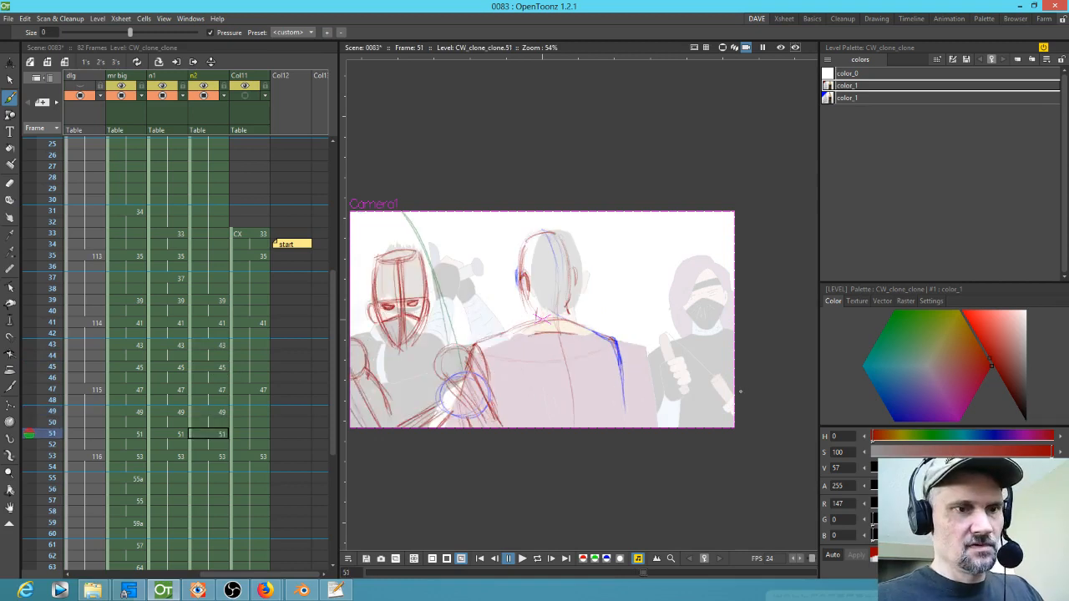
Step: Sketch head circles for the right figure on frames 53 and 51
{"action": "left_click", "coordinate": [222, 457]}
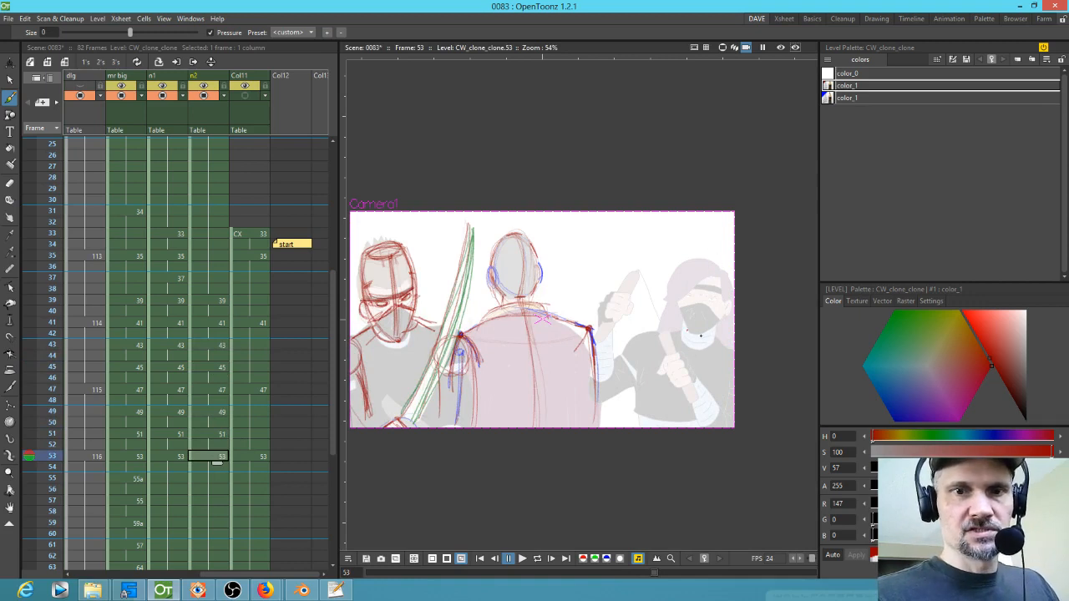
{"action": "mouse_move", "coordinate": [688, 278]}
{"action": "left_mouse_down"}
{"action": "mouse_move", "coordinate": [680, 301]}
{"action": "mouse_move", "coordinate": [719, 330]}
{"action": "mouse_move", "coordinate": [710, 261]}
{"action": "left_mouse_up"}
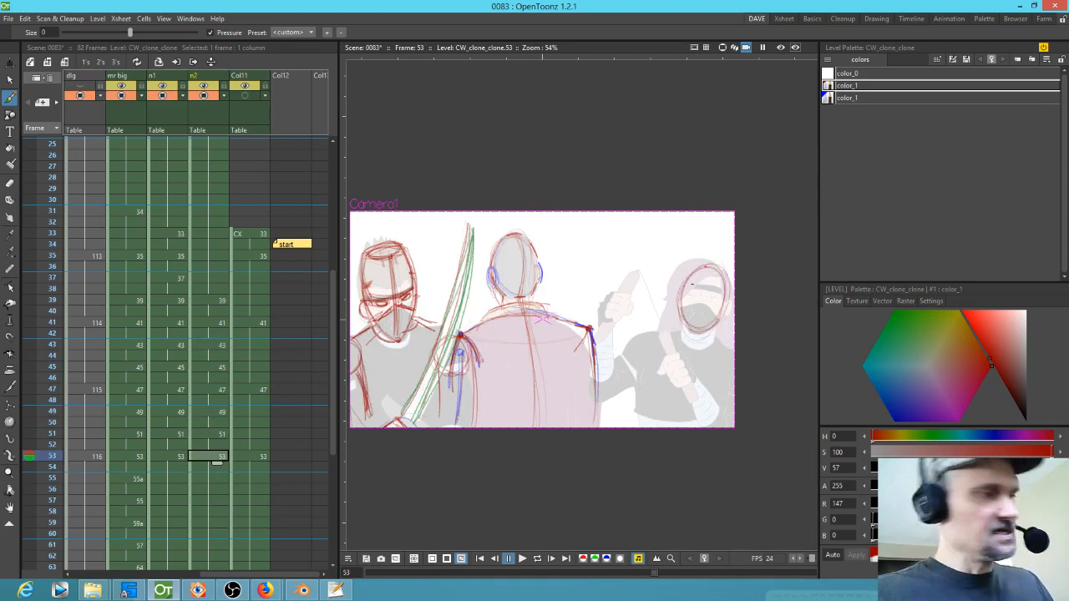
{"action": "key", "text": "comma"}
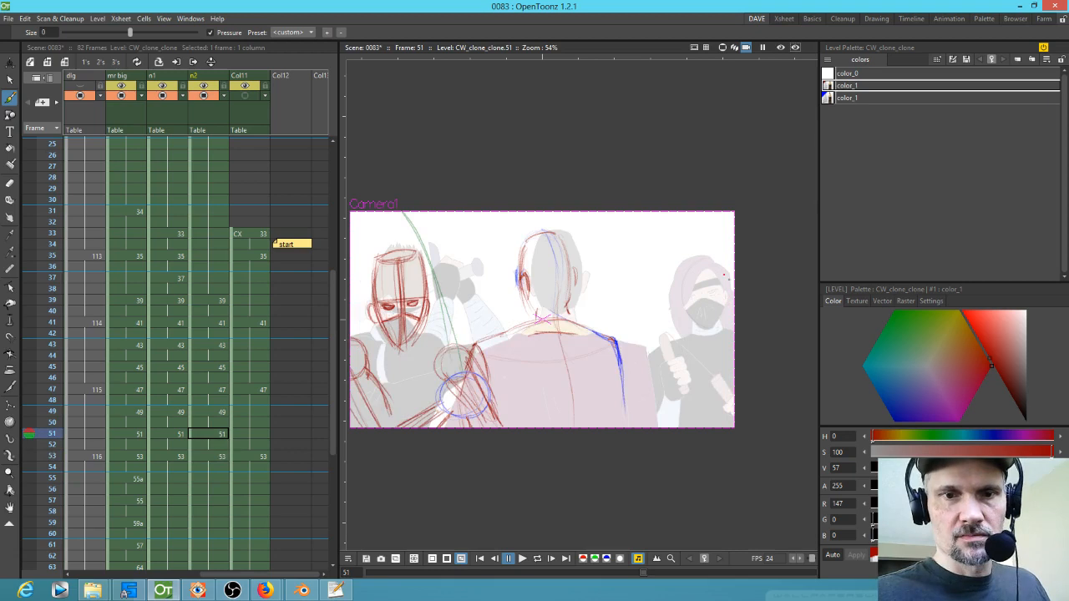
{"action": "key", "text": "comma"}
{"action": "key", "text": "comma"}
{"action": "mouse_move", "coordinate": [704, 328]}
{"action": "left_mouse_down"}
{"action": "mouse_move", "coordinate": [719, 276]}
{"action": "mouse_move", "coordinate": [684, 317]}
{"action": "mouse_move", "coordinate": [693, 294]}
{"action": "left_mouse_up"}
Step: Flip back and forth through the drawings between frames 41 and 53 to check the motion
{"action": "key", "text": "period"}
{"action": "key", "text": "period"}
{"action": "key", "text": "period"}
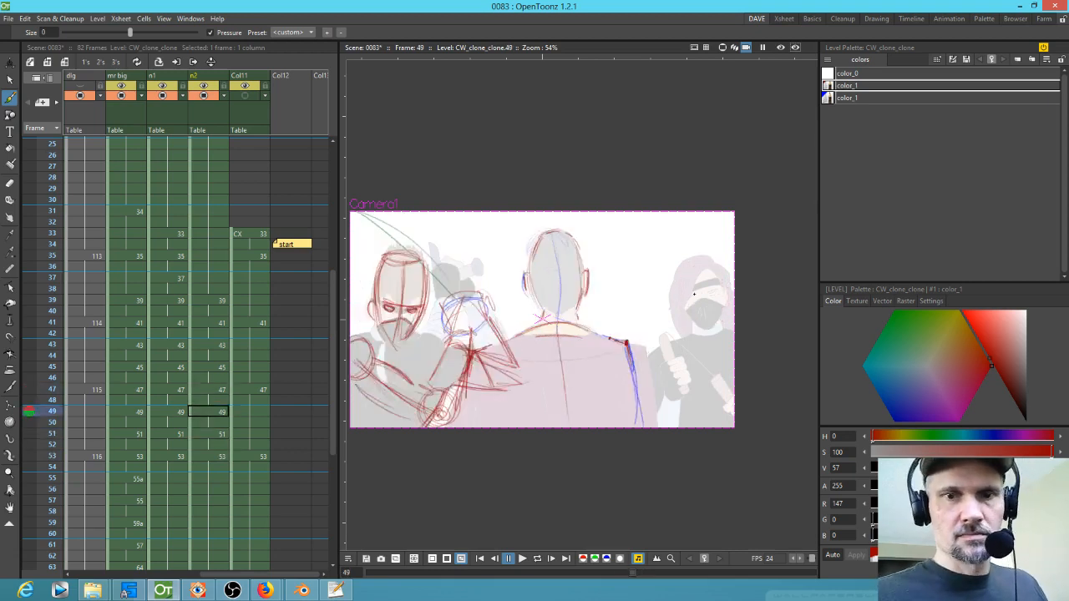
{"action": "key", "text": "comma"}
{"action": "key", "text": "comma"}
{"action": "key", "text": "comma"}
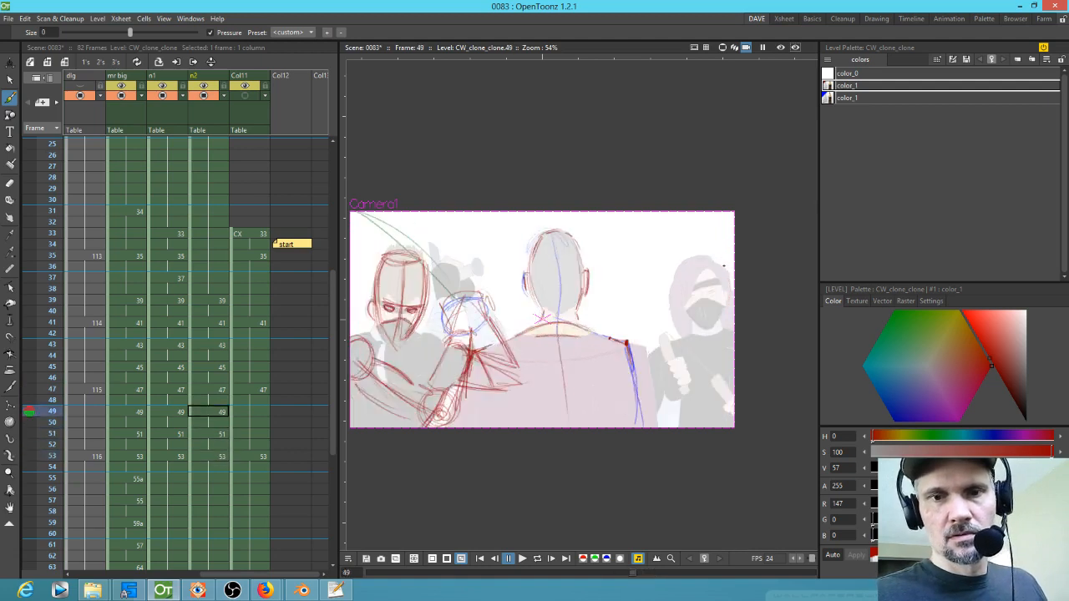
{"action": "key", "text": "period"}
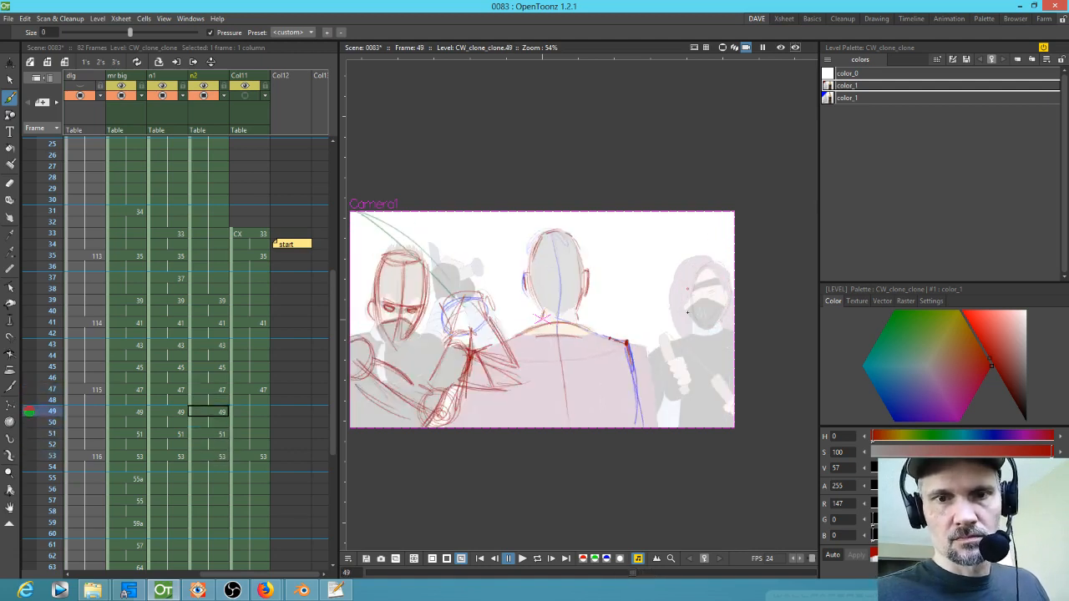
{"action": "key", "text": "period"}
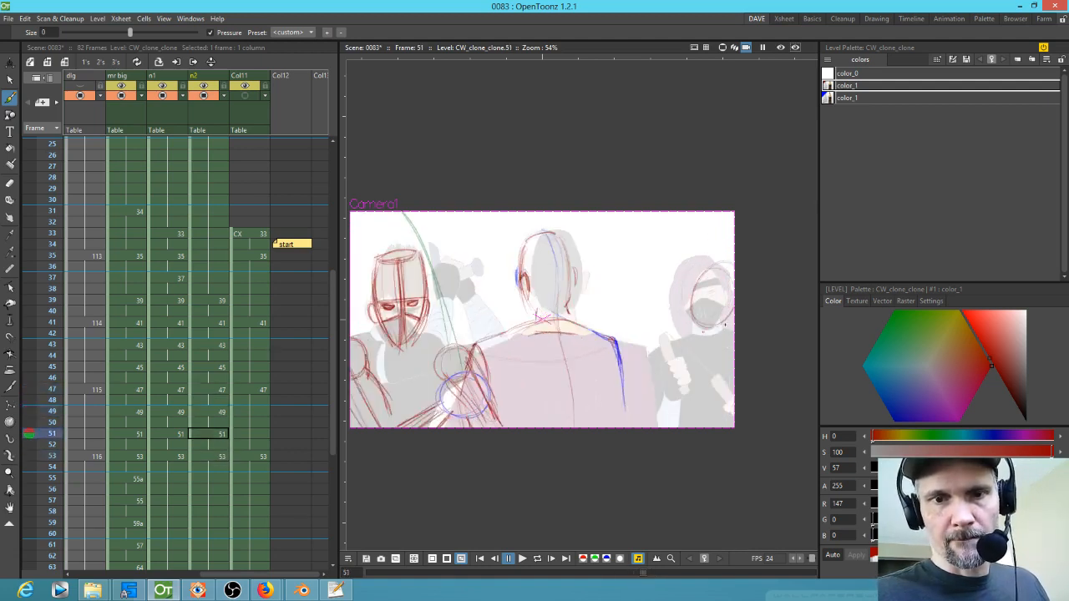
{"action": "key", "text": "comma"}
{"action": "key", "text": "comma"}
{"action": "key", "text": "comma"}
{"action": "key", "text": "period"}
{"action": "key", "text": "period"}
{"action": "key", "text": "period"}
{"action": "key", "text": "period"}
{"action": "key", "text": "comma"}
{"action": "key", "text": "comma"}
{"action": "key", "text": "comma"}
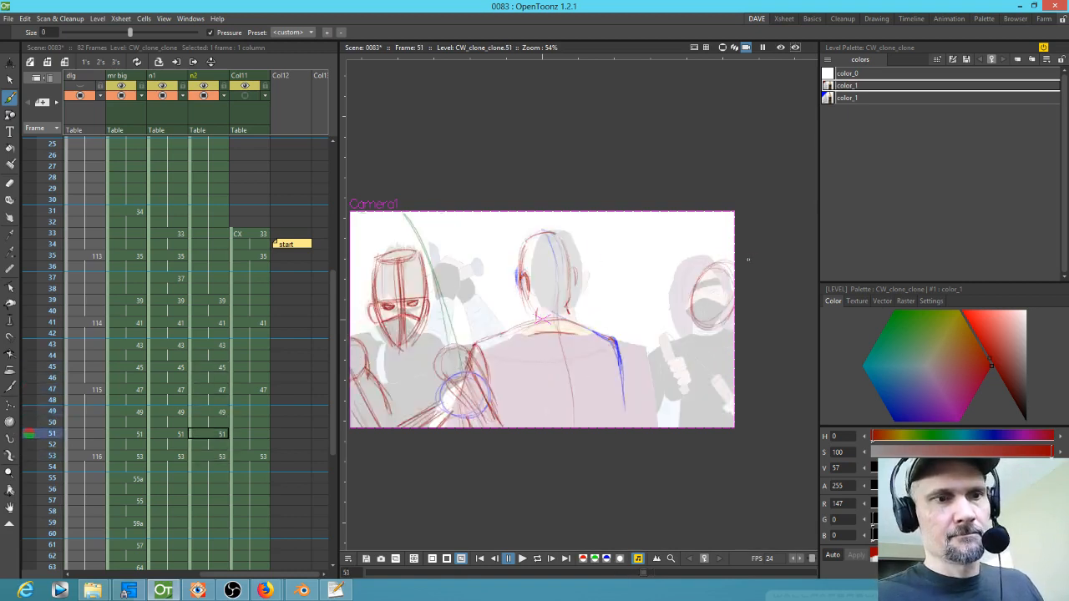
{"action": "key", "text": "comma"}
{"action": "key", "text": "comma"}
{"action": "key", "text": "comma"}
{"action": "key", "text": "comma"}
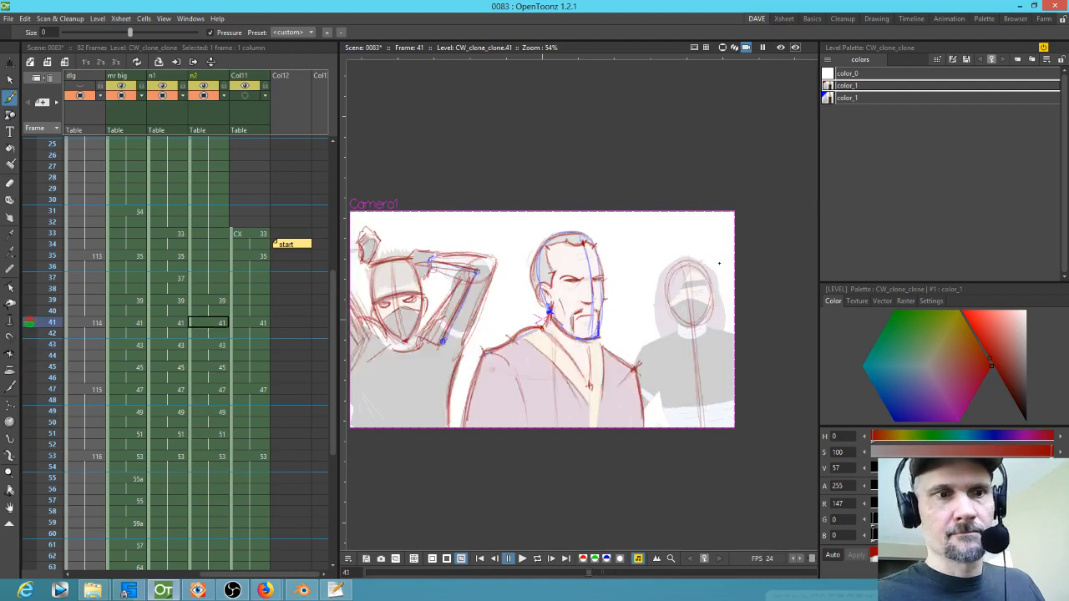
{"action": "key", "text": "period"}
{"action": "key", "text": "period"}
{"action": "key", "text": "period"}
{"action": "key", "text": "period"}
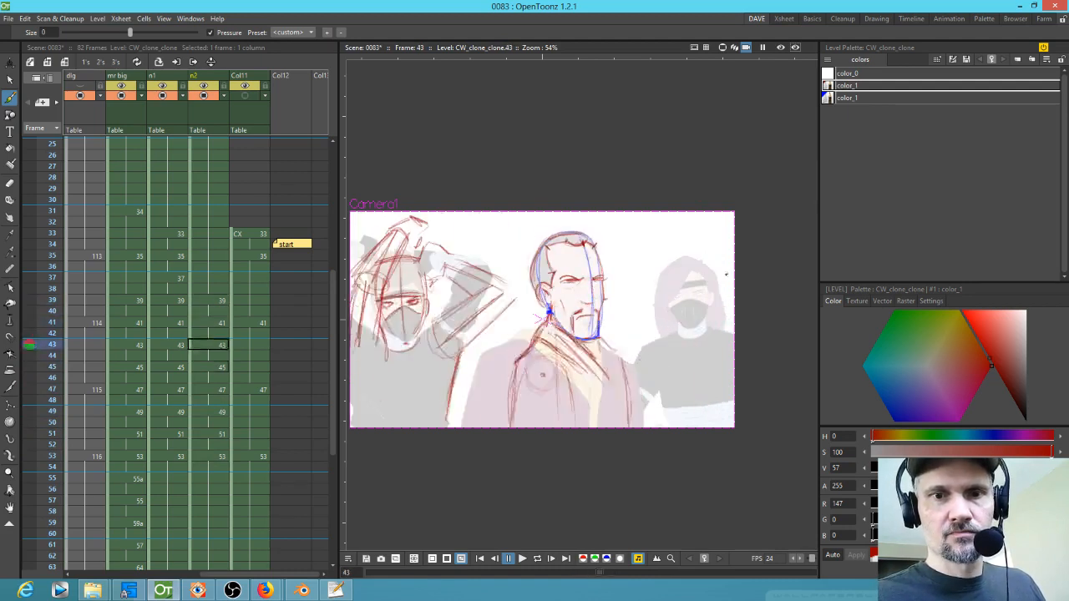
{"action": "key", "text": "comma"}
{"action": "key", "text": "comma"}
{"action": "key", "text": "comma"}
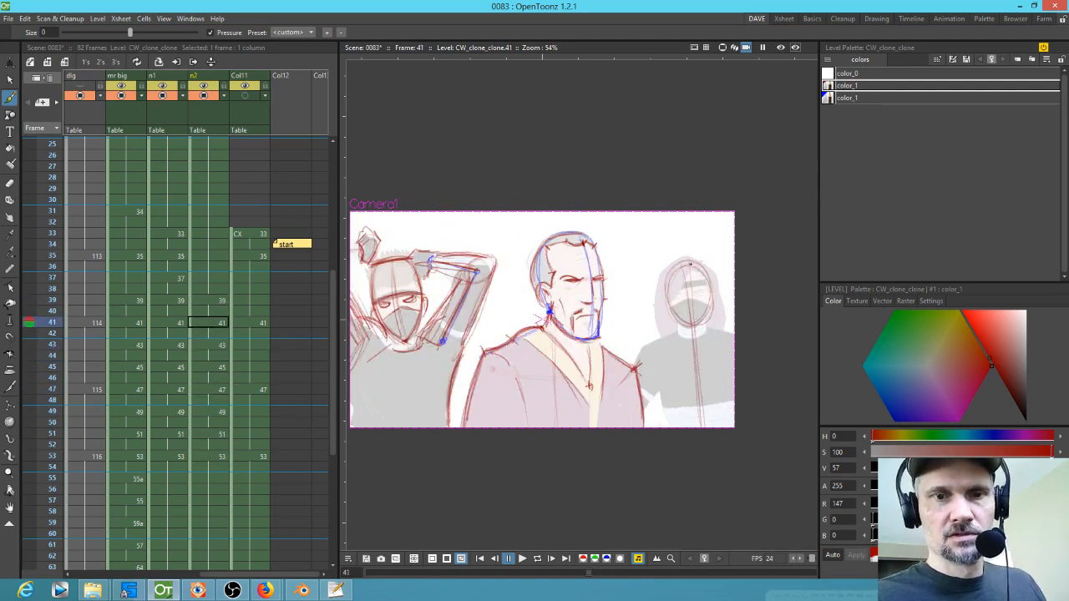
Step: Add guide strokes to the right figure's head on frames 43 and 49 while stepping through the drawings
{"action": "key", "text": "period"}
{"action": "mouse_move", "coordinate": [698, 264]}
{"action": "left_mouse_down"}
{"action": "mouse_move", "coordinate": [684, 325]}
{"action": "mouse_move", "coordinate": [714, 282]}
{"action": "mouse_move", "coordinate": [720, 295]}
{"action": "mouse_move", "coordinate": [678, 322]}
{"action": "mouse_move", "coordinate": [708, 328]}
{"action": "left_mouse_up"}
{"action": "key", "text": "period"}
{"action": "key", "text": "period"}
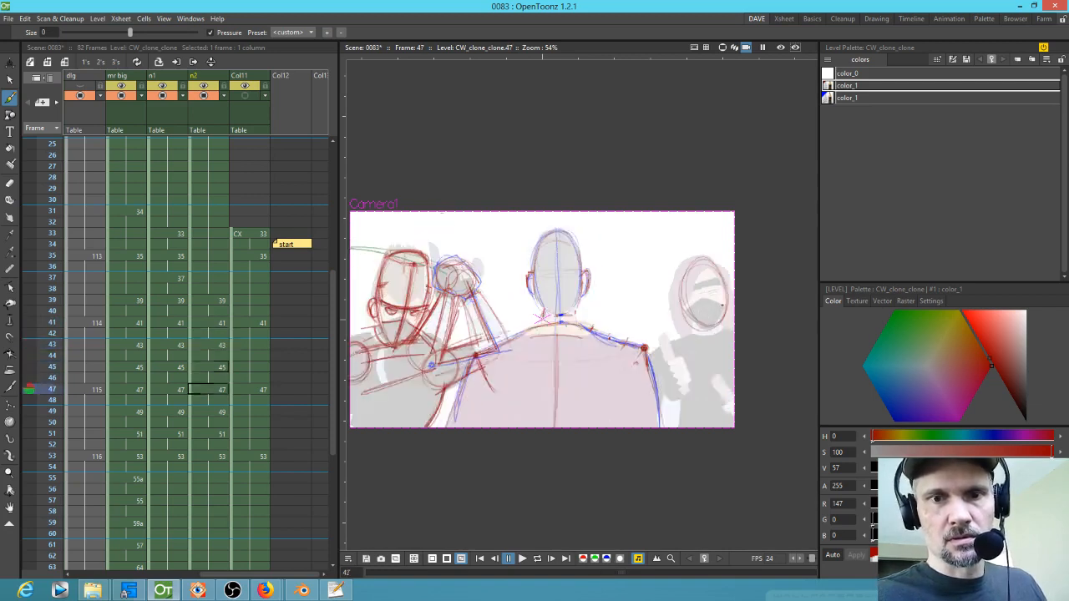
{"action": "key", "text": "comma"}
{"action": "key", "text": "comma"}
{"action": "key", "text": "comma"}
{"action": "key", "text": "comma"}
{"action": "key", "text": "comma"}
{"action": "key", "text": "comma"}
{"action": "key", "text": "comma"}
{"action": "key", "text": "comma"}
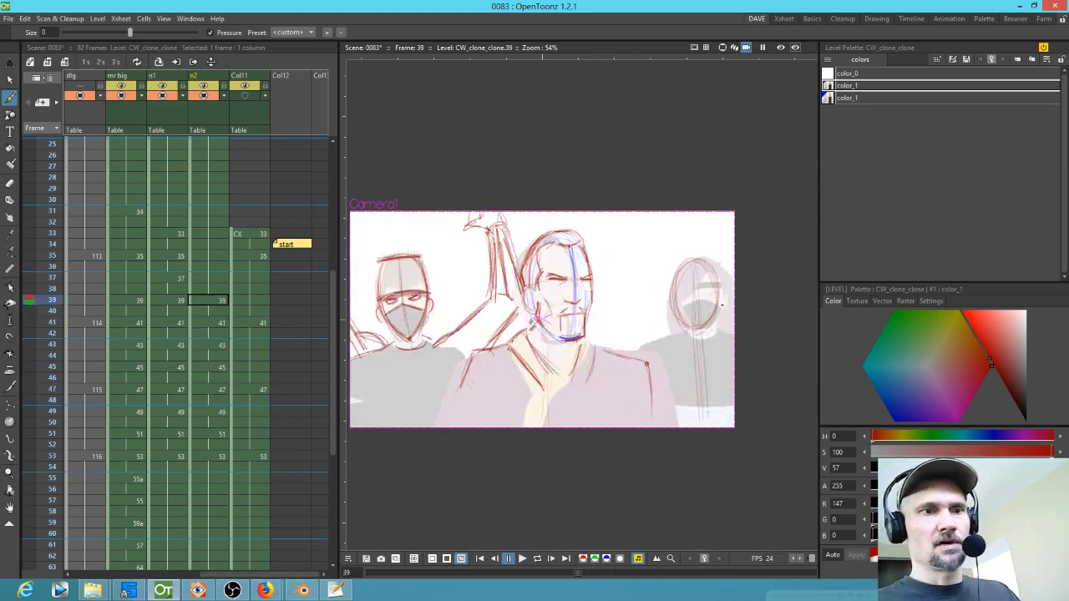
{"action": "key", "text": "period"}
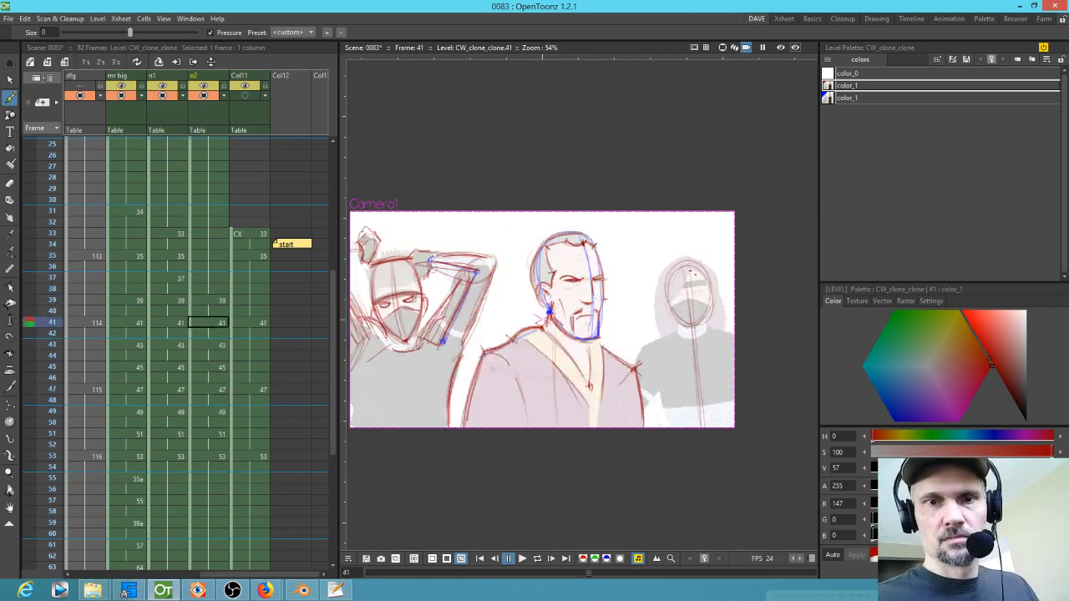
{"action": "key", "text": "period"}
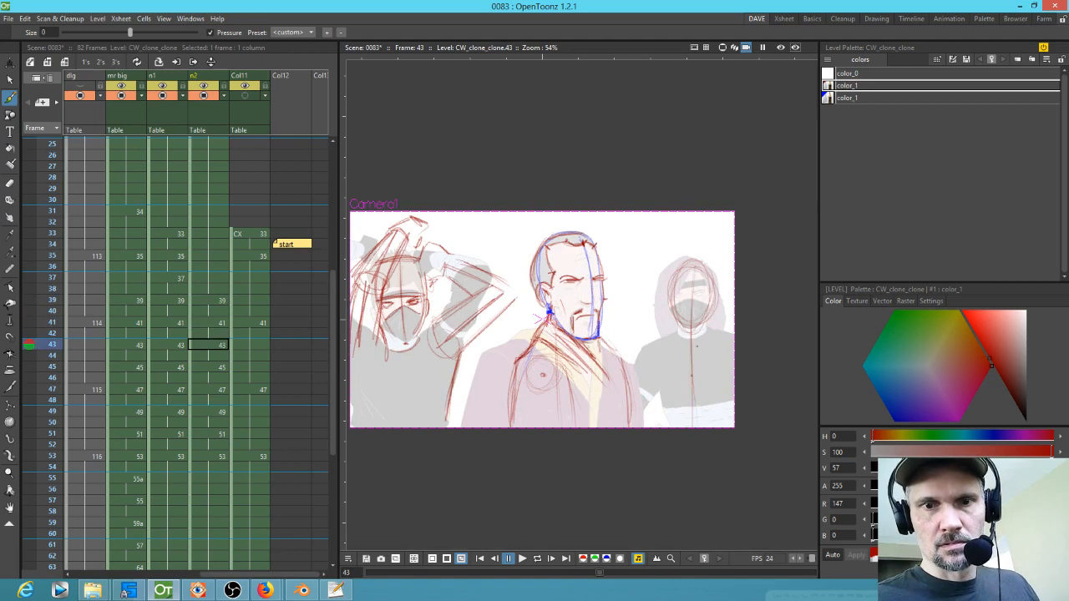
{"action": "key", "text": "period"}
{"action": "key", "text": "period"}
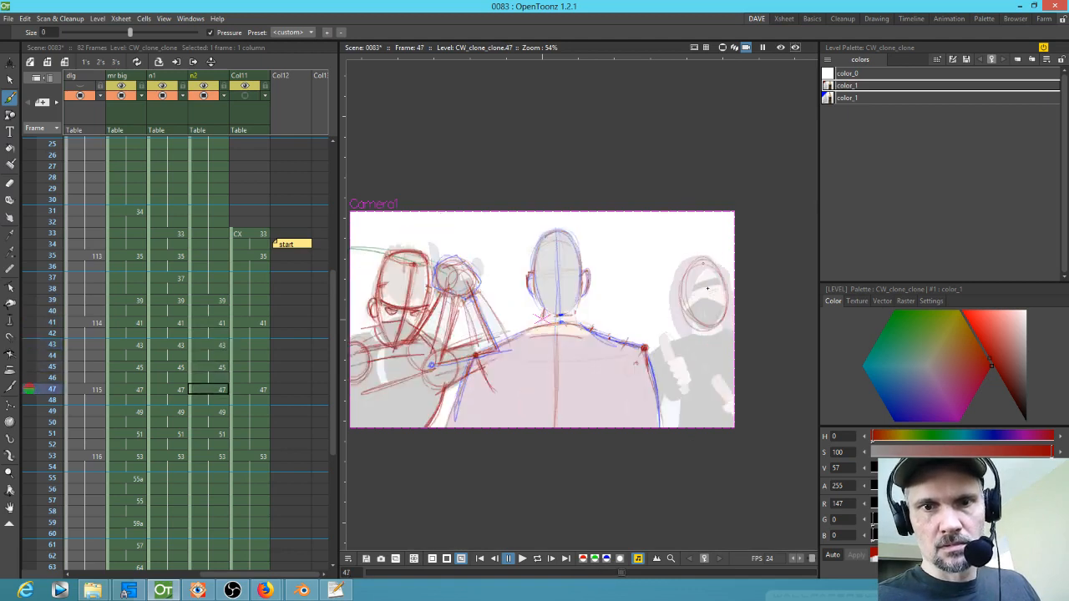
Step: Sketch the right figure's head and body construction lines on frame 51
{"action": "key", "text": "period"}
{"action": "left_click_drag", "start_coordinate": [711, 264], "coordinate": [712, 375]}
{"action": "key", "text": "period"}
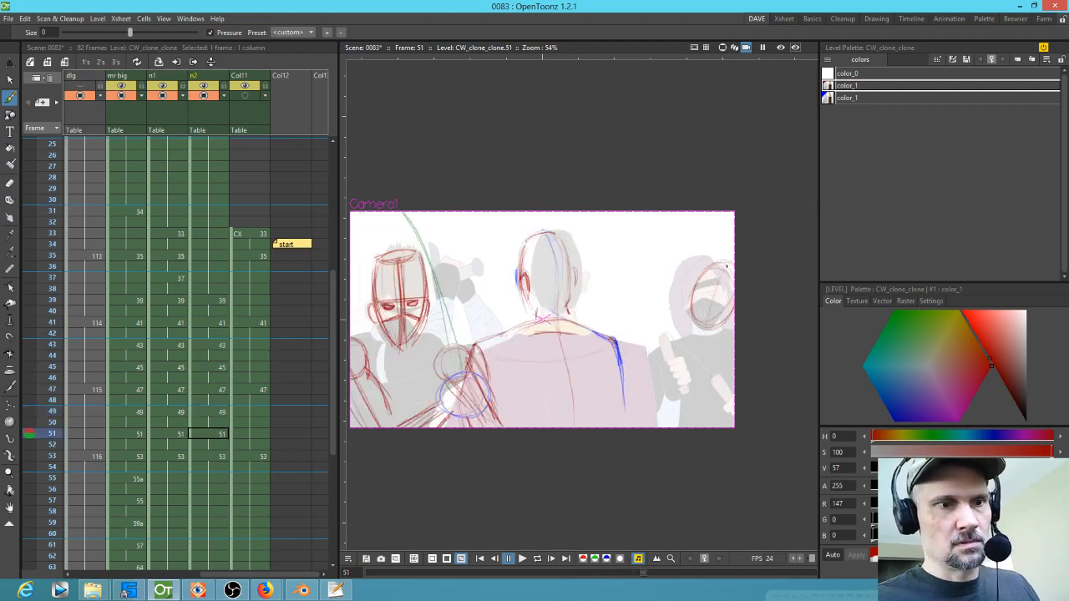
{"action": "key", "text": "period"}
{"action": "key", "text": "comma"}
{"action": "left_click_drag", "start_coordinate": [724, 269], "coordinate": [709, 350]}
{"action": "mouse_move", "coordinate": [703, 261]}
{"action": "left_mouse_down"}
{"action": "mouse_move", "coordinate": [738, 303]}
{"action": "mouse_move", "coordinate": [728, 325]}
{"action": "mouse_move", "coordinate": [708, 331]}
{"action": "mouse_move", "coordinate": [715, 256]}
{"action": "mouse_move", "coordinate": [700, 394]}
{"action": "left_mouse_up"}
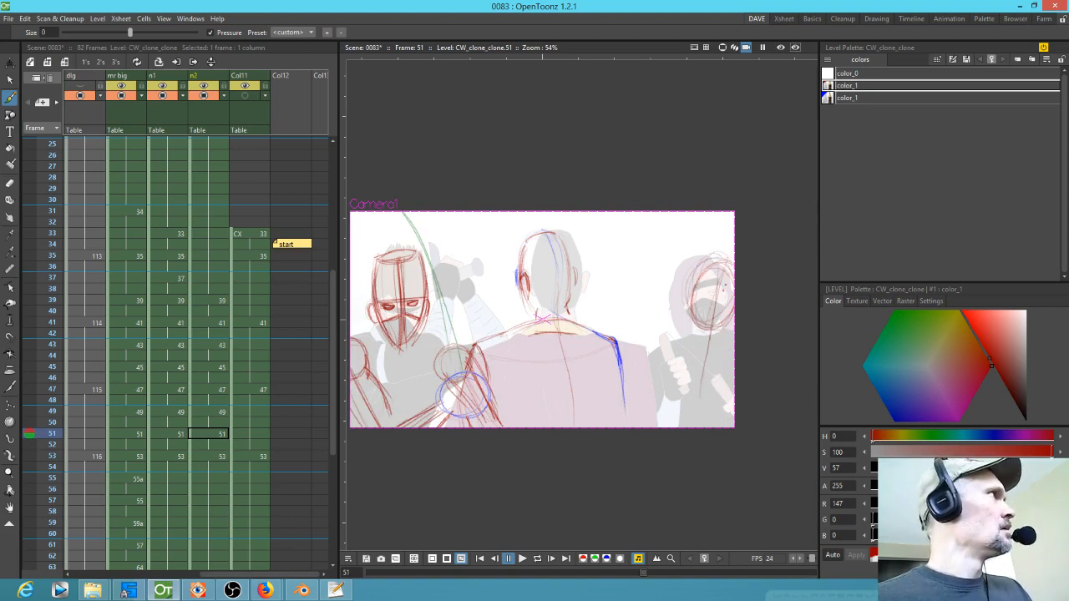
{"action": "left_click_drag", "start_coordinate": [712, 291], "coordinate": [709, 426]}
{"action": "left_click_drag", "start_coordinate": [705, 386], "coordinate": [700, 427]}
Step: Sketch head circle strokes for the right figure on frames 39 and 53
{"action": "key", "text": "period"}
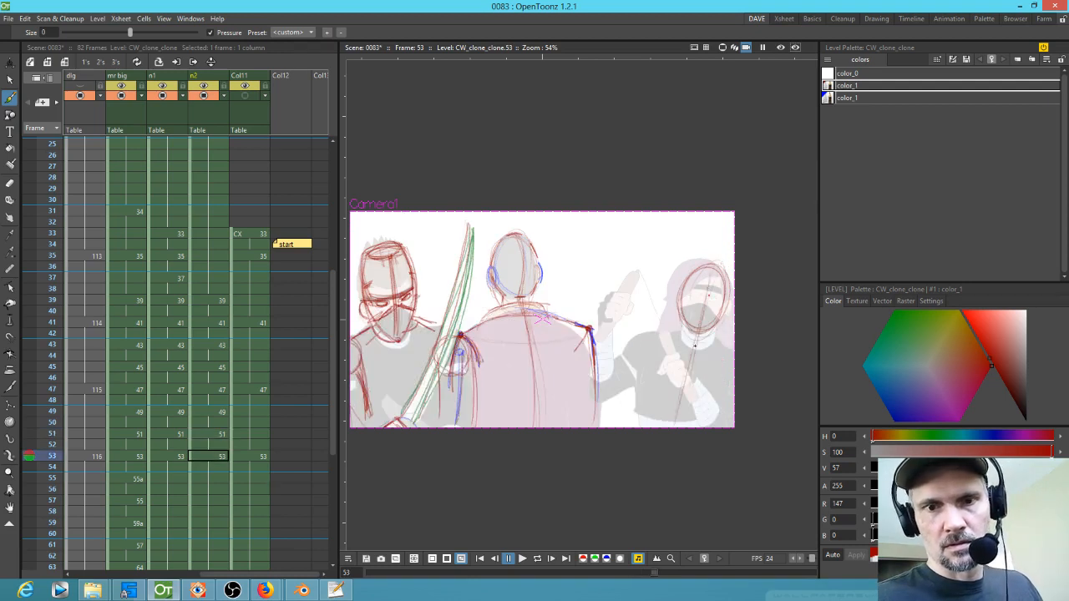
{"action": "key", "text": "comma"}
{"action": "key", "text": "comma"}
{"action": "key", "text": "comma"}
{"action": "key", "text": "comma"}
{"action": "key", "text": "comma"}
{"action": "key", "text": "comma"}
{"action": "key", "text": "comma"}
{"action": "key", "text": "comma"}
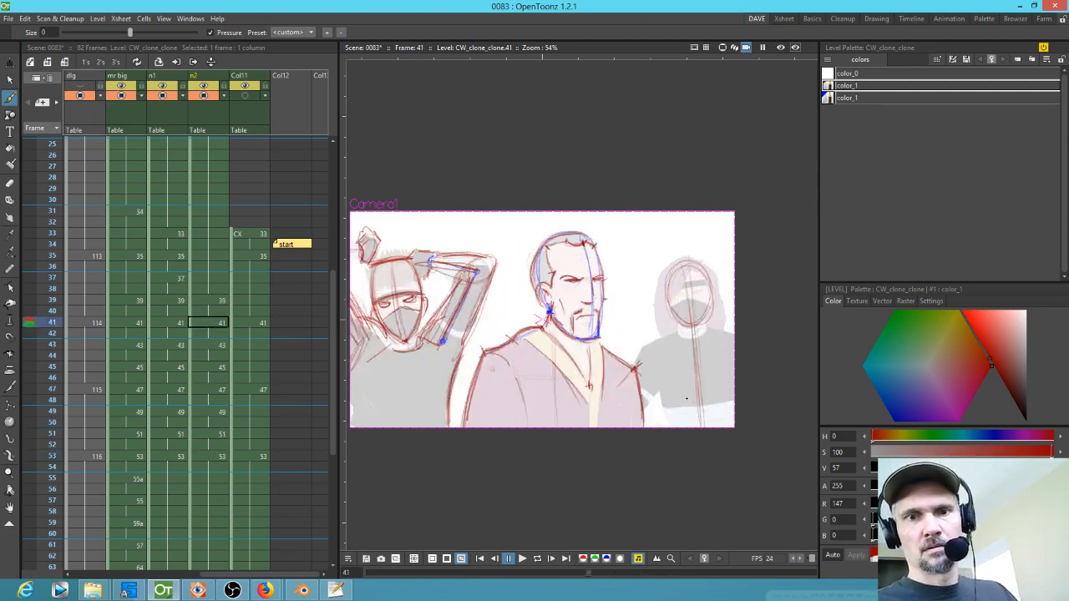
{"action": "key", "text": "period"}
{"action": "key", "text": "period"}
{"action": "key", "text": "period"}
{"action": "key", "text": "comma"}
{"action": "key", "text": "comma"}
{"action": "mouse_move", "coordinate": [702, 254]}
{"action": "left_mouse_down"}
{"action": "mouse_move", "coordinate": [673, 267]}
{"action": "mouse_move", "coordinate": [665, 327]}
{"action": "left_mouse_up"}
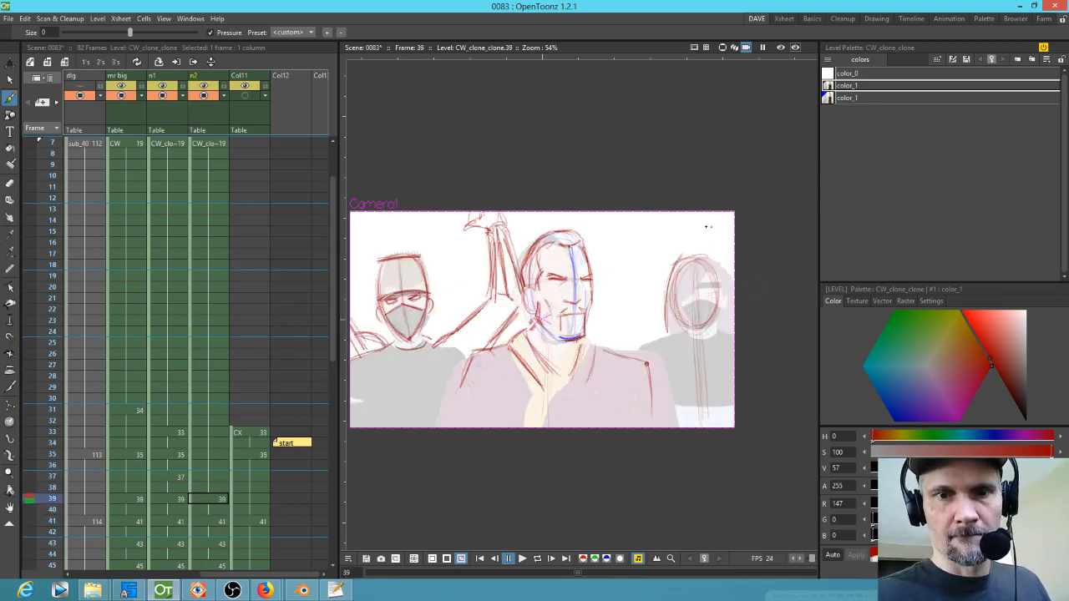
{"action": "key", "text": "comma"}
{"action": "left_click_drag", "start_coordinate": [698, 255], "coordinate": [670, 335]}
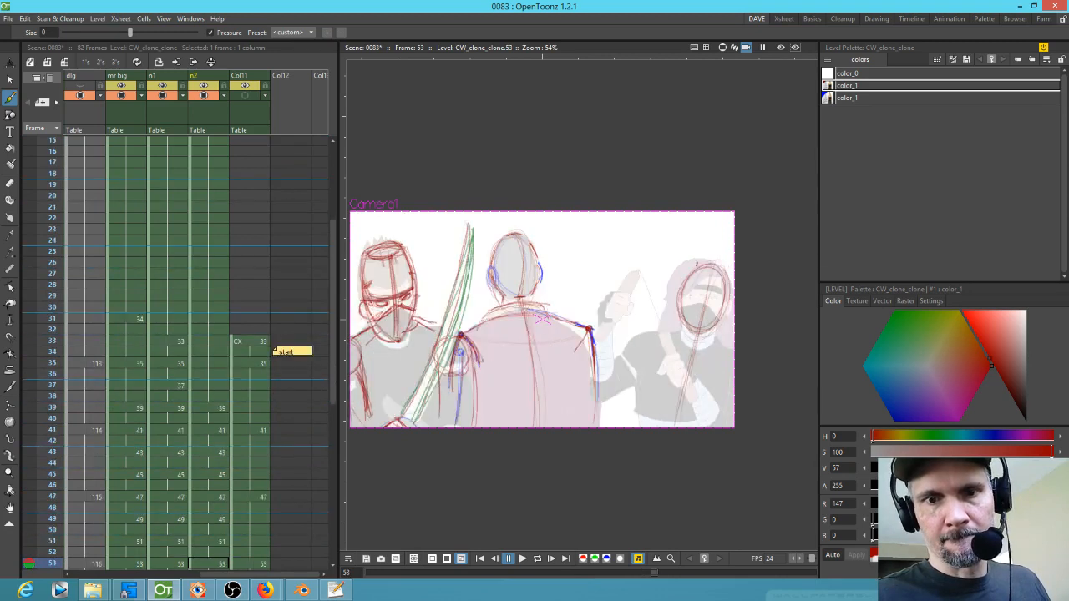
{"action": "left_click_drag", "start_coordinate": [695, 260], "coordinate": [664, 317]}
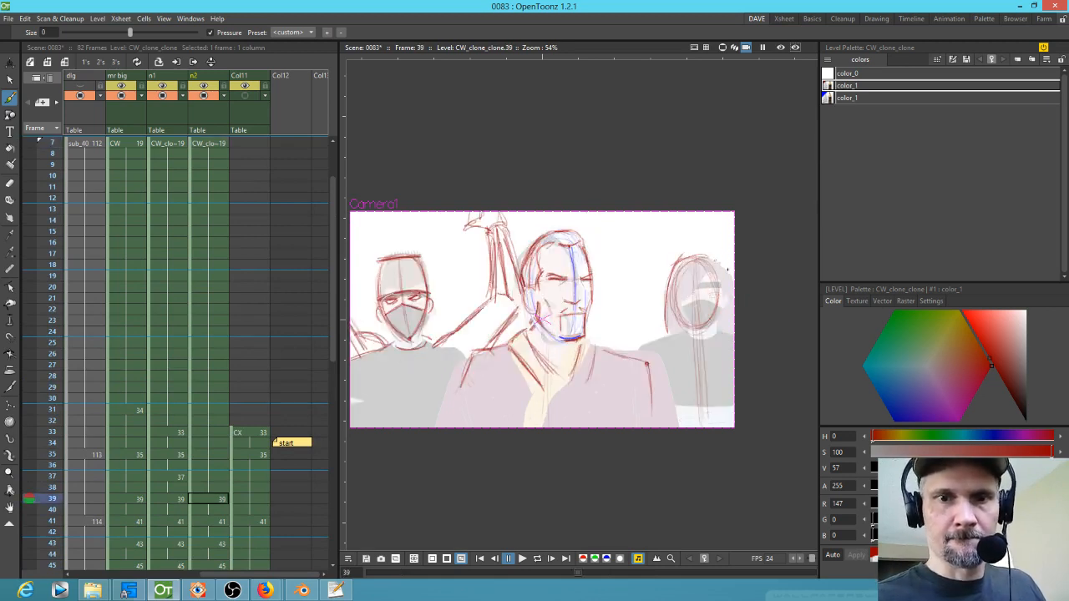
Step: Rework the right figure's head circle on frames 39, 43 and 47
{"action": "mouse_move", "coordinate": [678, 260]}
{"action": "left_mouse_down"}
{"action": "mouse_move", "coordinate": [725, 292]}
{"action": "mouse_move", "coordinate": [734, 322]}
{"action": "left_mouse_up"}
{"action": "mouse_move", "coordinate": [673, 258]}
{"action": "left_mouse_down"}
{"action": "mouse_move", "coordinate": [720, 279]}
{"action": "mouse_move", "coordinate": [658, 316]}
{"action": "mouse_move", "coordinate": [661, 337]}
{"action": "left_mouse_up"}
{"action": "key", "text": "Down"}
{"action": "key", "text": "Down"}
{"action": "mouse_move", "coordinate": [666, 273]}
{"action": "left_mouse_down"}
{"action": "mouse_move", "coordinate": [688, 254]}
{"action": "mouse_move", "coordinate": [723, 285]}
{"action": "mouse_move", "coordinate": [729, 320]}
{"action": "left_mouse_up"}
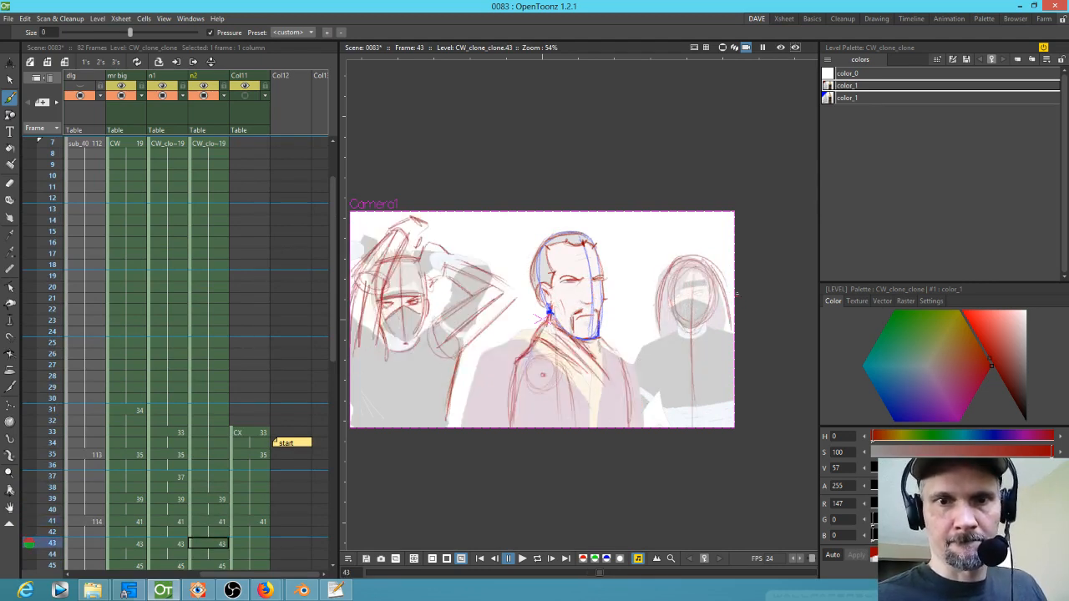
{"action": "key", "text": "Down"}
{"action": "key", "text": "Down"}
{"action": "left_click_drag", "start_coordinate": [674, 267], "coordinate": [660, 322]}
{"action": "mouse_move", "coordinate": [683, 256]}
{"action": "left_mouse_down"}
{"action": "mouse_move", "coordinate": [660, 328]}
{"action": "mouse_move", "coordinate": [713, 250]}
{"action": "mouse_move", "coordinate": [734, 305]}
{"action": "left_mouse_up"}
Step: Rework the right figure's head strokes on frames 51 and 53
{"action": "key", "text": "Down"}
{"action": "key", "text": "Down"}
{"action": "mouse_move", "coordinate": [678, 329]}
{"action": "left_mouse_down"}
{"action": "mouse_move", "coordinate": [680, 257]}
{"action": "mouse_move", "coordinate": [711, 253]}
{"action": "mouse_move", "coordinate": [730, 267]}
{"action": "left_mouse_up"}
{"action": "key", "text": "Down"}
{"action": "key", "text": "Down"}
{"action": "mouse_move", "coordinate": [678, 322]}
{"action": "left_mouse_down"}
{"action": "mouse_move", "coordinate": [720, 271]}
{"action": "mouse_move", "coordinate": [687, 273]}
{"action": "mouse_move", "coordinate": [729, 264]}
{"action": "mouse_move", "coordinate": [698, 278]}
{"action": "mouse_move", "coordinate": [688, 314]}
{"action": "mouse_move", "coordinate": [706, 258]}
{"action": "mouse_move", "coordinate": [732, 256]}
{"action": "left_mouse_up"}
{"action": "key", "text": "Down"}
{"action": "key", "text": "Down"}
{"action": "key", "text": "Down"}
{"action": "key", "text": "Down"}
{"action": "mouse_move", "coordinate": [664, 319]}
{"action": "left_mouse_down"}
{"action": "mouse_move", "coordinate": [714, 265]}
{"action": "mouse_move", "coordinate": [697, 259]}
{"action": "mouse_move", "coordinate": [732, 271]}
{"action": "mouse_move", "coordinate": [688, 269]}
{"action": "mouse_move", "coordinate": [735, 276]}
{"action": "left_mouse_up"}
{"action": "mouse_move", "coordinate": [699, 258]}
{"action": "left_mouse_down"}
{"action": "mouse_move", "coordinate": [727, 264]}
{"action": "mouse_move", "coordinate": [735, 296]}
{"action": "left_mouse_up"}
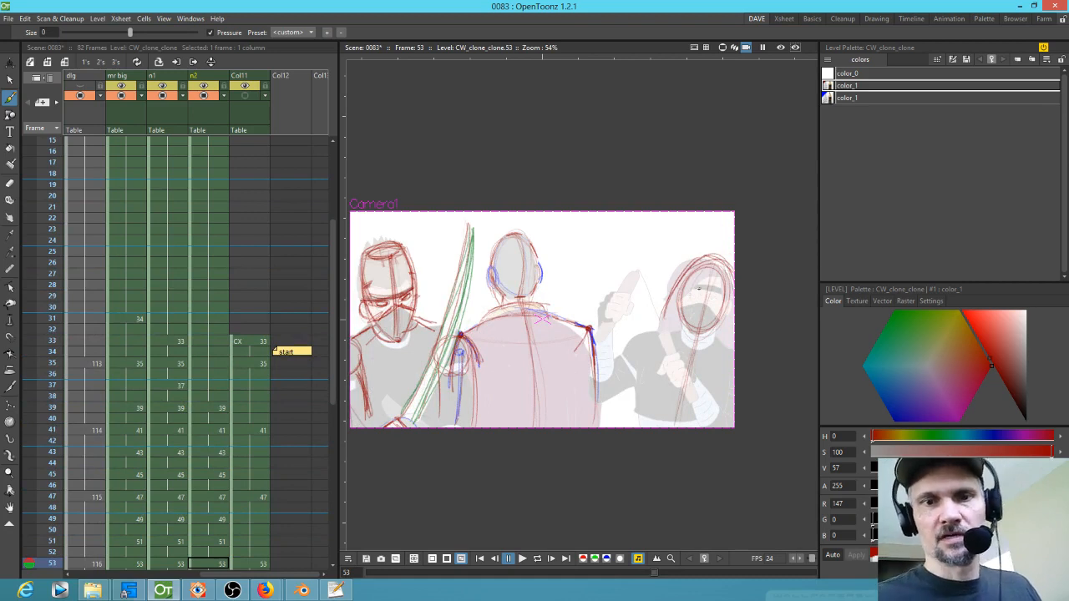
Step: Step backwards through the drawings from frame 53 to frame 39 to check the head motion
{"action": "key", "text": "Up"}
{"action": "key", "text": "Up"}
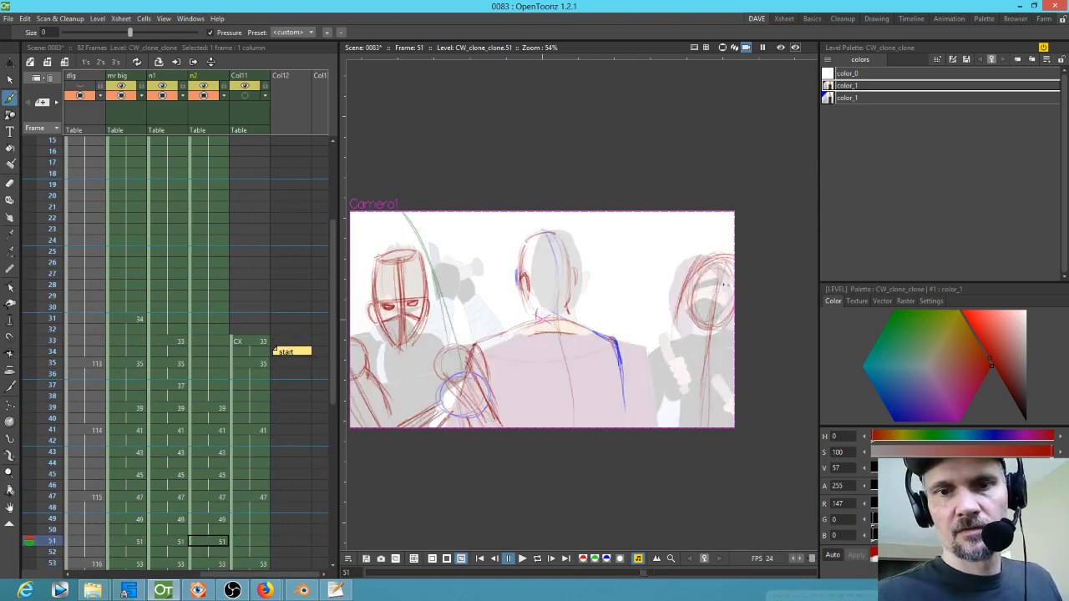
{"action": "key", "text": "Up"}
{"action": "key", "text": "Up"}
{"action": "key", "text": "Up"}
{"action": "key", "text": "Up"}
{"action": "key", "text": "Up"}
{"action": "key", "text": "Up"}
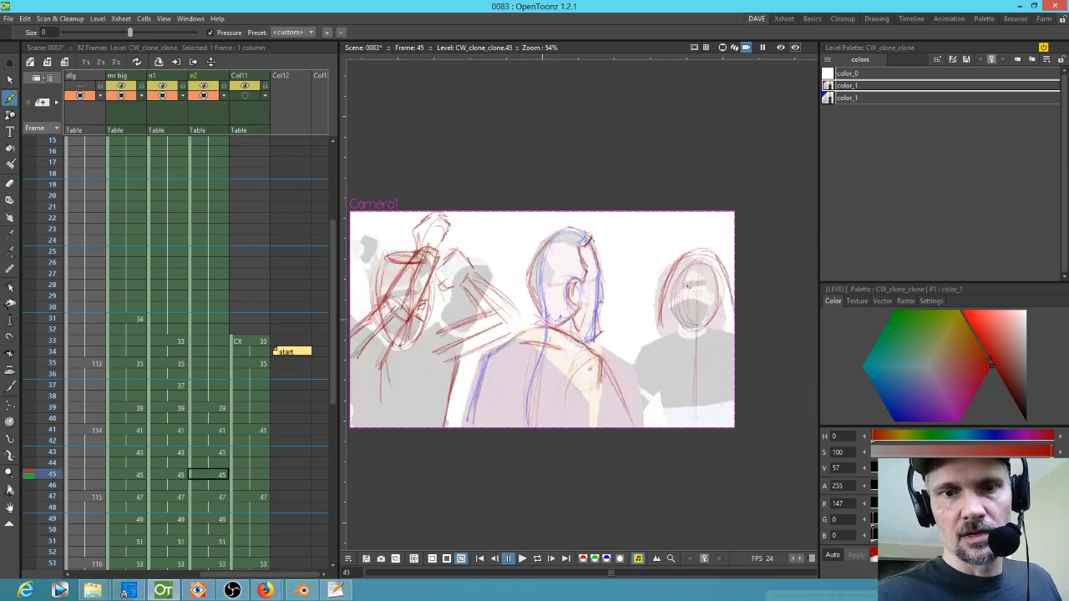
{"action": "key", "text": "Up"}
{"action": "key", "text": "Up"}
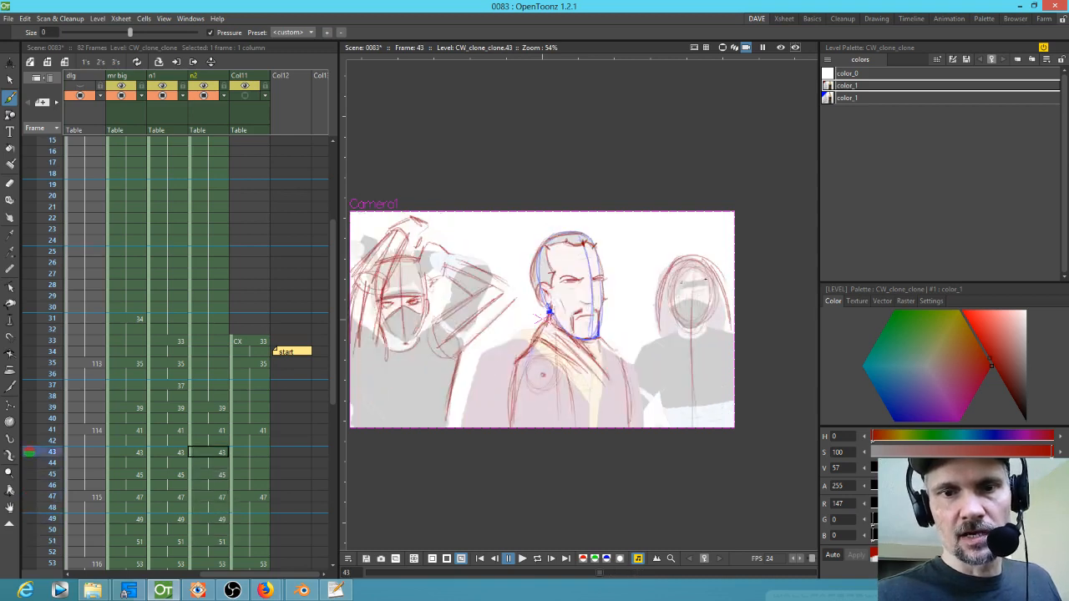
{"action": "key", "text": "Up"}
{"action": "key", "text": "Up"}
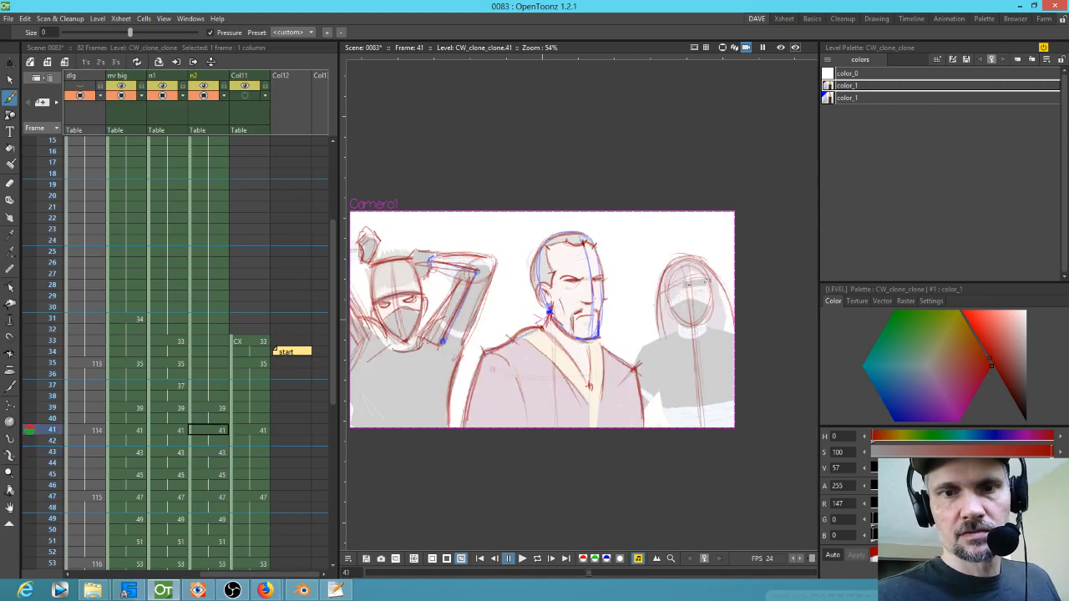
{"action": "key", "text": "Up"}
{"action": "key", "text": "Up"}
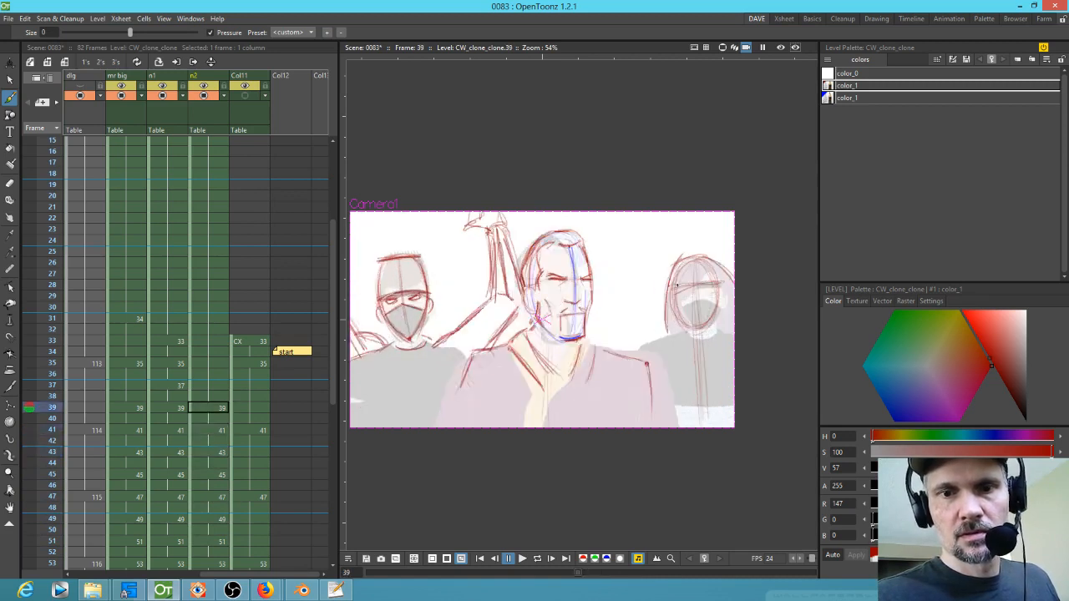
{"action": "key", "text": "Up"}
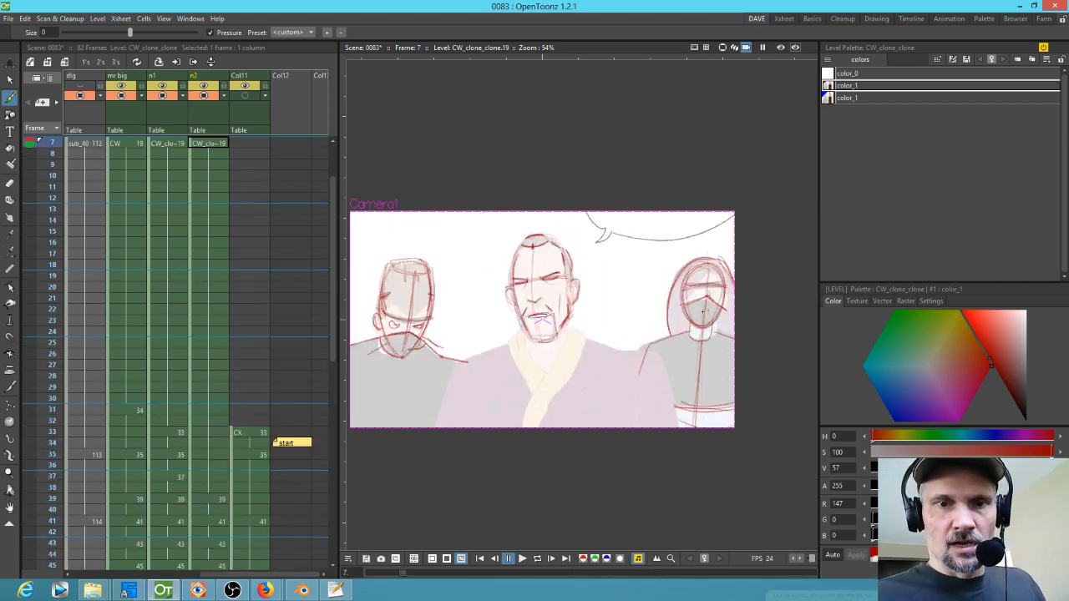
Step: Sketch shoulder and arm lines for the right figure on frames 53 and 51
{"action": "left_click_drag", "start_coordinate": [693, 318], "coordinate": [692, 341]}
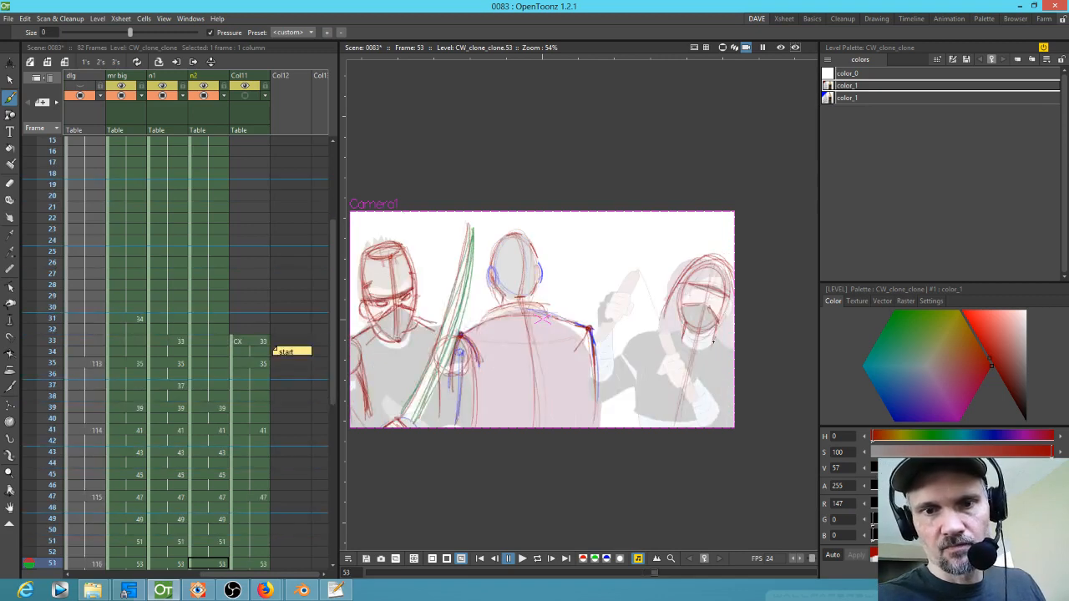
{"action": "left_click_drag", "start_coordinate": [636, 339], "coordinate": [745, 341]}
{"action": "key", "text": "comma"}
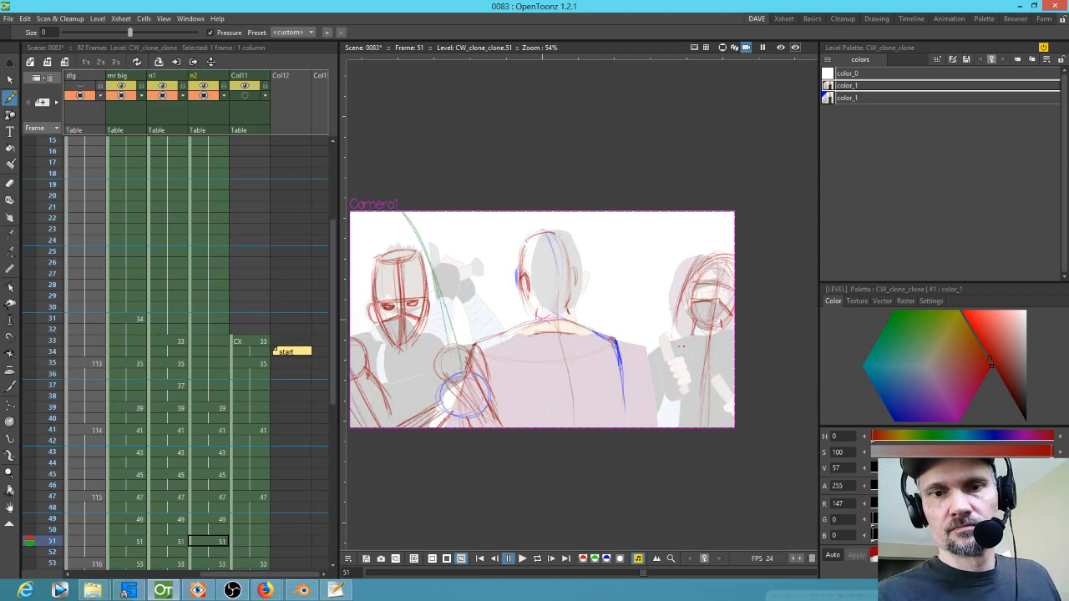
{"action": "key", "text": "p"}
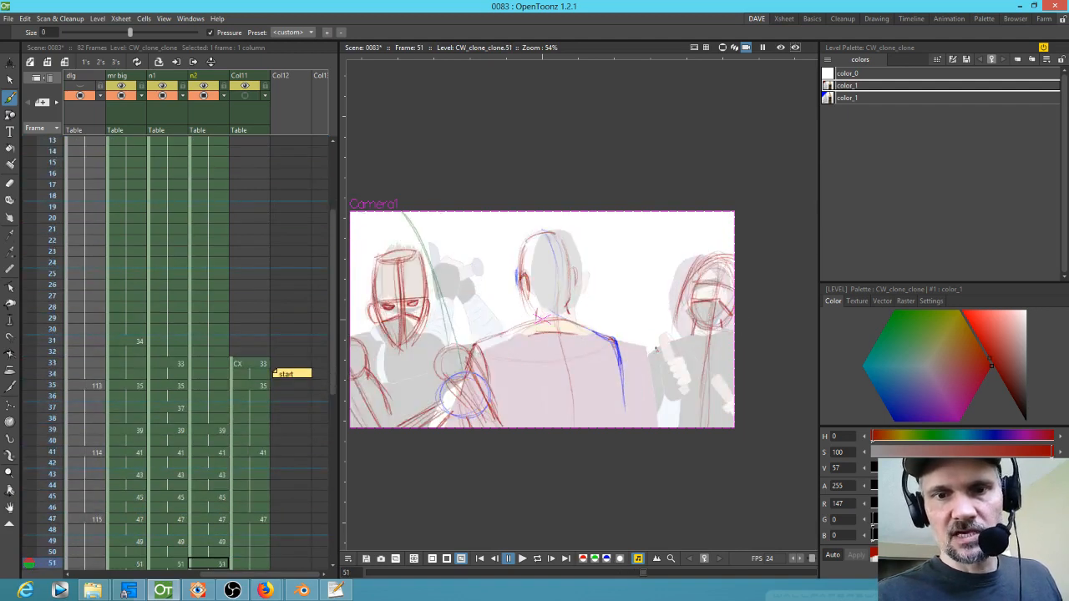
{"action": "left_click_drag", "start_coordinate": [655, 337], "coordinate": [725, 344]}
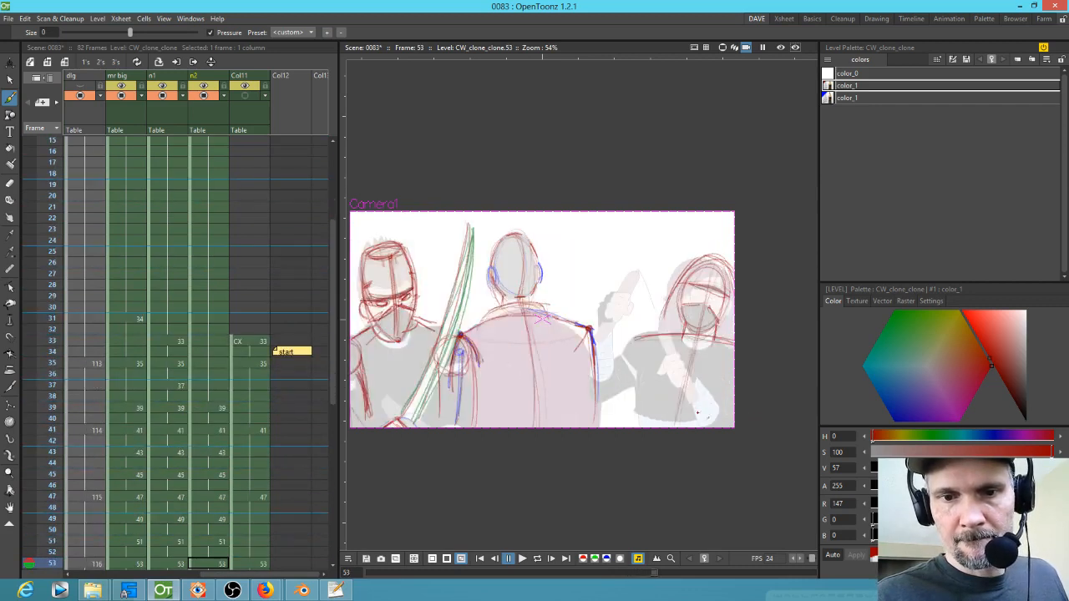
{"action": "left_click_drag", "start_coordinate": [647, 410], "coordinate": [713, 422]}
{"action": "left_click_drag", "start_coordinate": [649, 334], "coordinate": [635, 428]}
Step: Sketch the right figure's arm line on frame 7
{"action": "key", "text": "comma"}
{"action": "key", "text": "comma"}
{"action": "key", "text": "comma"}
{"action": "key", "text": "comma"}
{"action": "key", "text": "comma"}
{"action": "key", "text": "comma"}
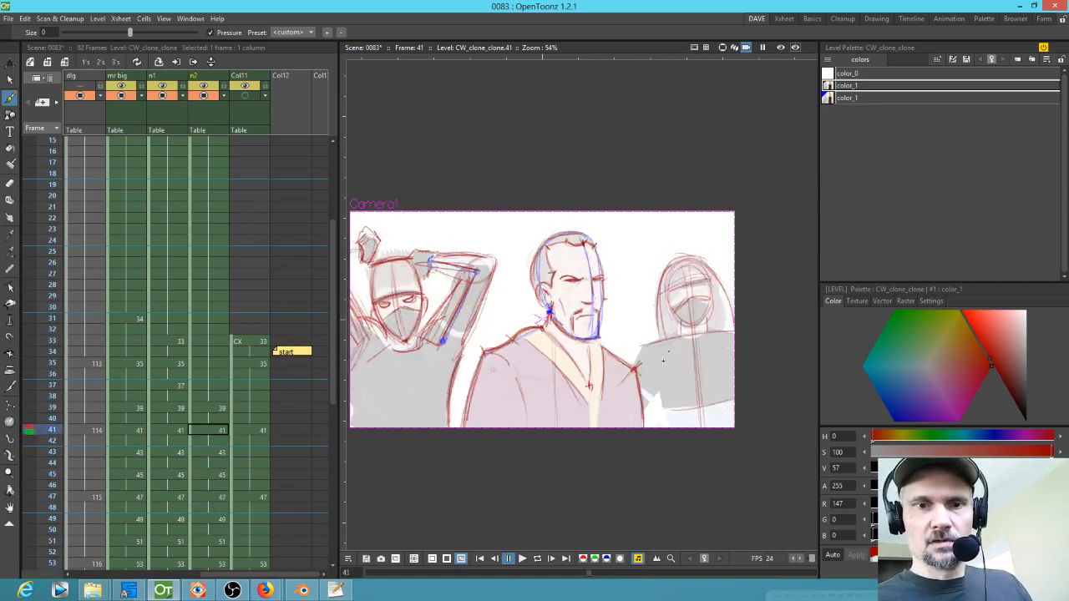
{"action": "key", "text": "comma"}
{"action": "key", "text": "comma"}
{"action": "key", "text": "comma"}
{"action": "key", "text": "comma"}
{"action": "key", "text": "comma"}
{"action": "key", "text": "comma"}
{"action": "key", "text": "comma"}
{"action": "key", "text": "comma"}
{"action": "key", "text": "comma"}
{"action": "key", "text": "comma"}
{"action": "key", "text": "comma"}
{"action": "key", "text": "comma"}
{"action": "key", "text": "comma"}
{"action": "key", "text": "comma"}
{"action": "key", "text": "comma"}
{"action": "key", "text": "comma"}
{"action": "key", "text": "comma"}
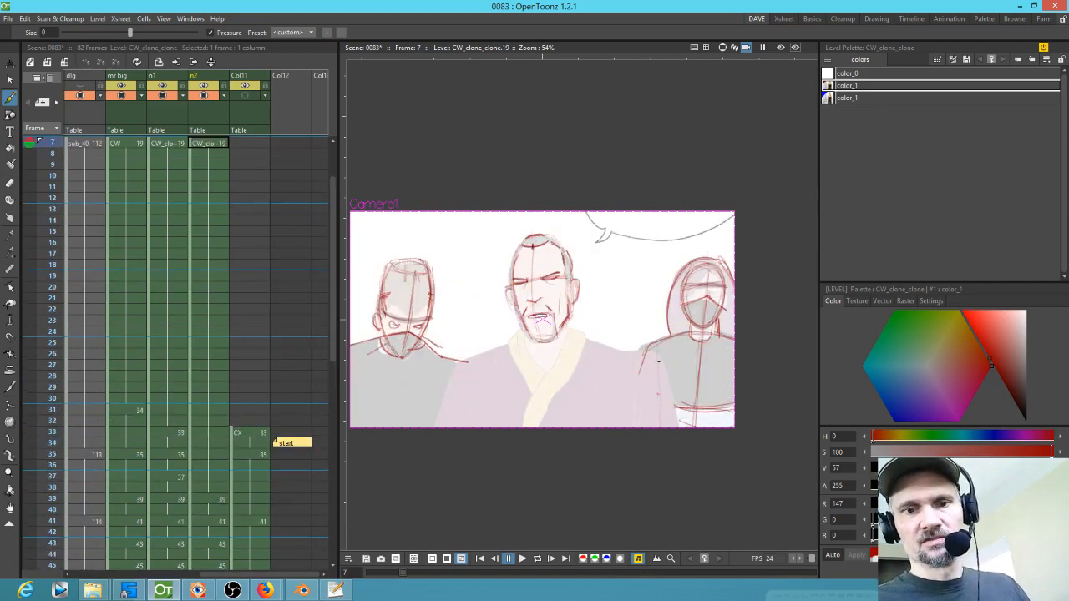
{"action": "left_click_drag", "start_coordinate": [655, 351], "coordinate": [665, 421]}
{"action": "left_click_drag", "start_coordinate": [667, 406], "coordinate": [673, 402]}
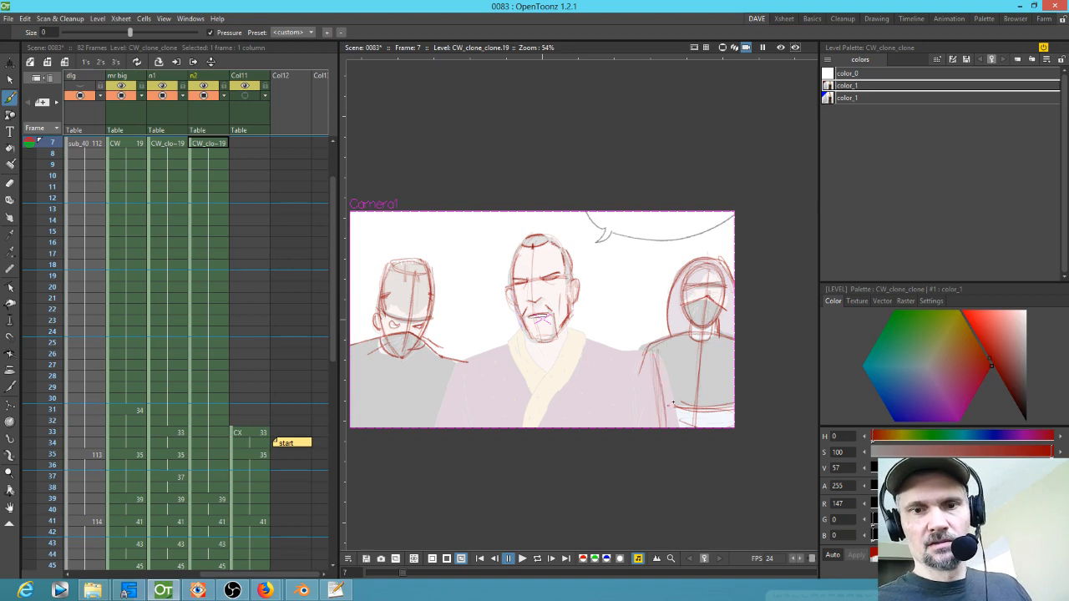
{"action": "left_click_drag", "start_coordinate": [658, 350], "coordinate": [665, 417]}
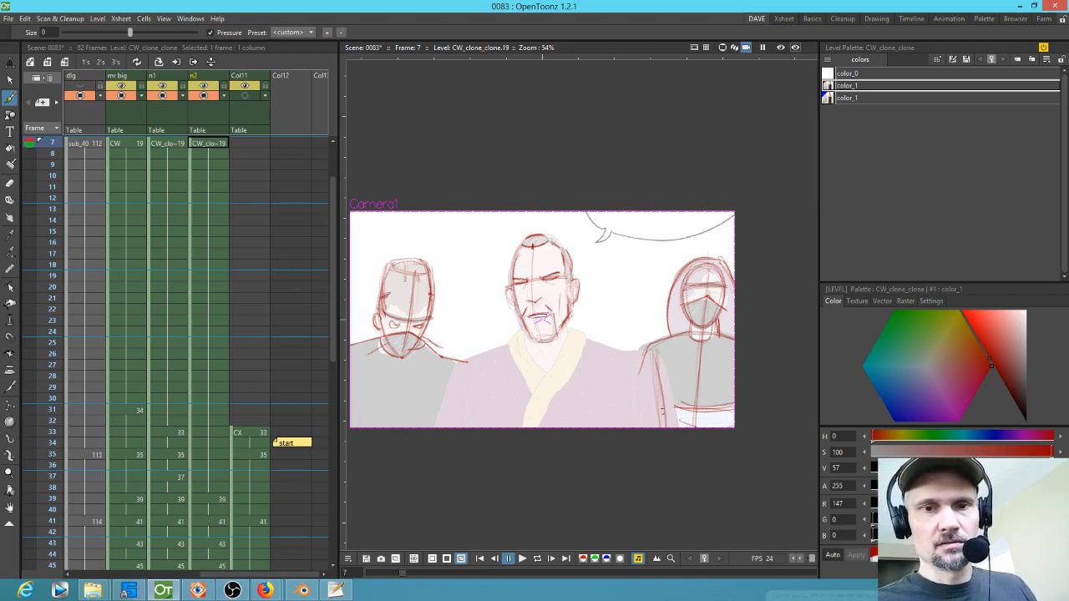
Step: Flip through the n2 drawings from frame 7 to frame 53 to check the right figure's motion
{"action": "key", "text": "period"}
{"action": "key", "text": "period"}
{"action": "key", "text": "period"}
{"action": "key", "text": "period"}
{"action": "key", "text": "period"}
{"action": "key", "text": "period"}
{"action": "key", "text": "period"}
{"action": "key", "text": "period"}
{"action": "key", "text": "period"}
{"action": "key", "text": "period"}
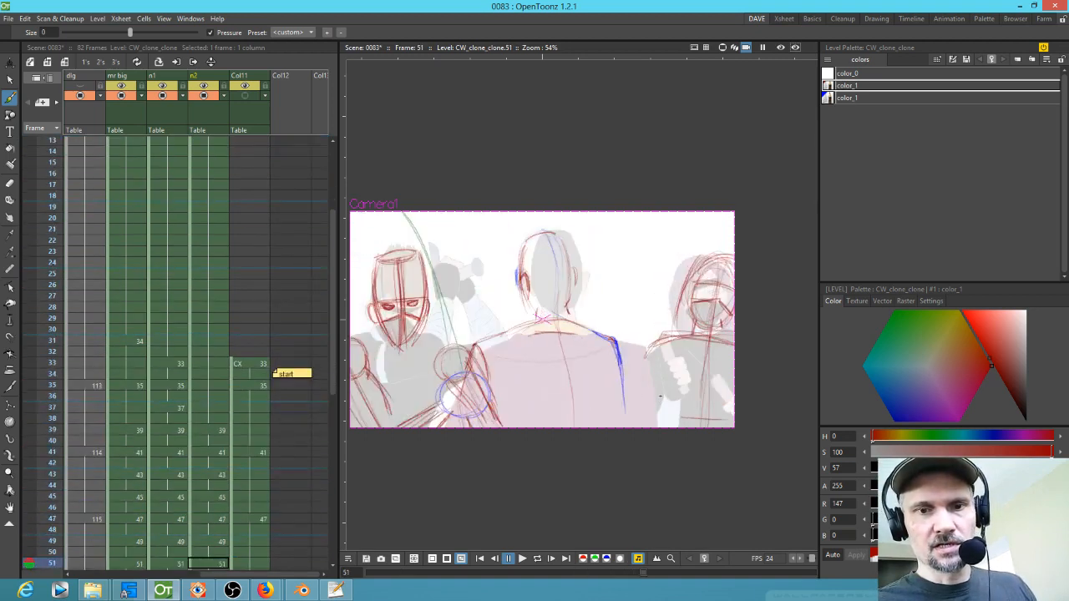
{"action": "key", "text": "comma"}
{"action": "key", "text": "comma"}
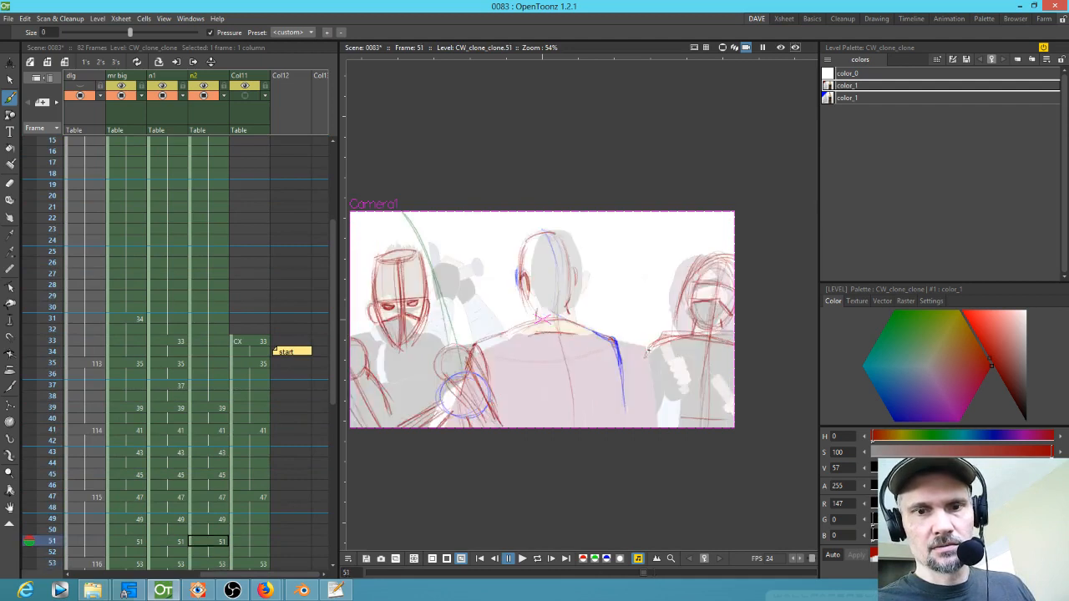
{"action": "key", "text": "period"}
{"action": "key", "text": "period"}
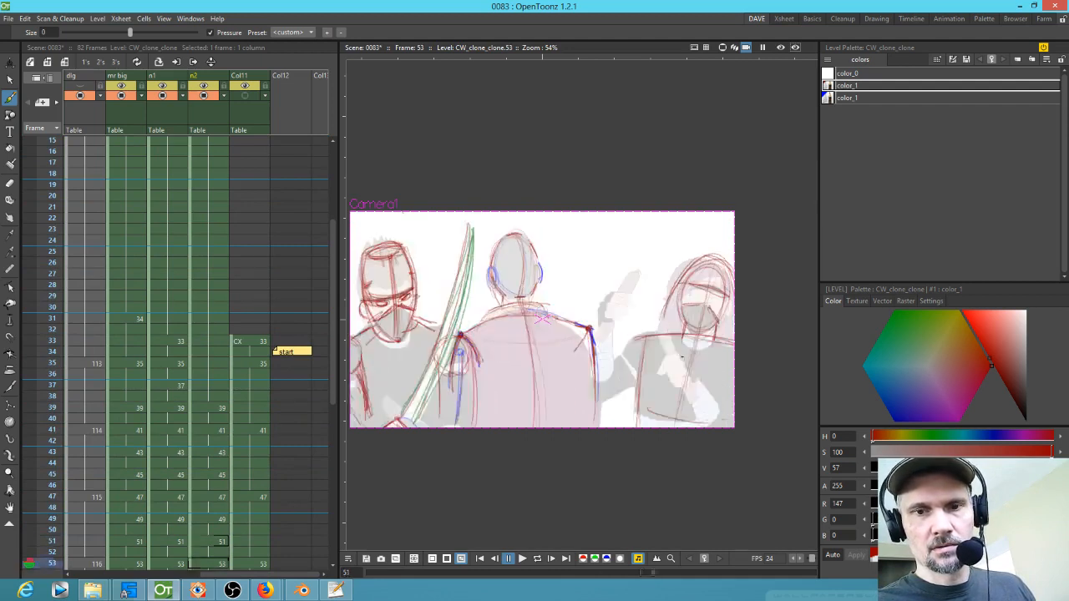
{"action": "key", "text": "comma"}
{"action": "key", "text": "comma"}
{"action": "key", "text": "period"}
{"action": "key", "text": "period"}
{"action": "key", "text": "comma"}
{"action": "key", "text": "comma"}
{"action": "key", "text": "comma"}
{"action": "key", "text": "comma"}
{"action": "key", "text": "period"}
{"action": "key", "text": "period"}
{"action": "key", "text": "comma"}
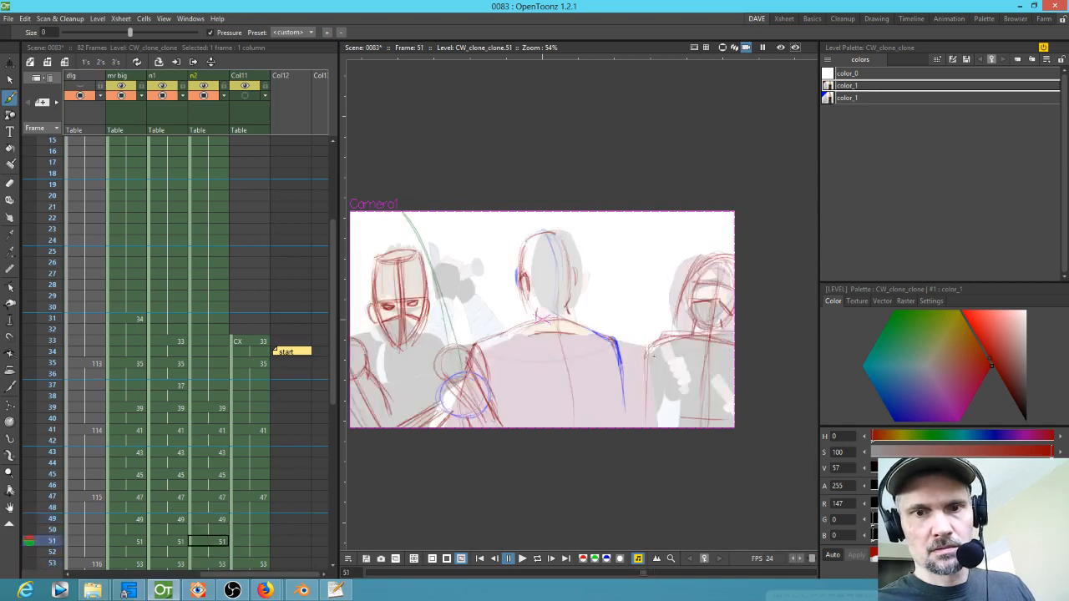
{"action": "key", "text": "comma"}
{"action": "key", "text": "comma"}
{"action": "key", "text": "comma"}
{"action": "key", "text": "comma"}
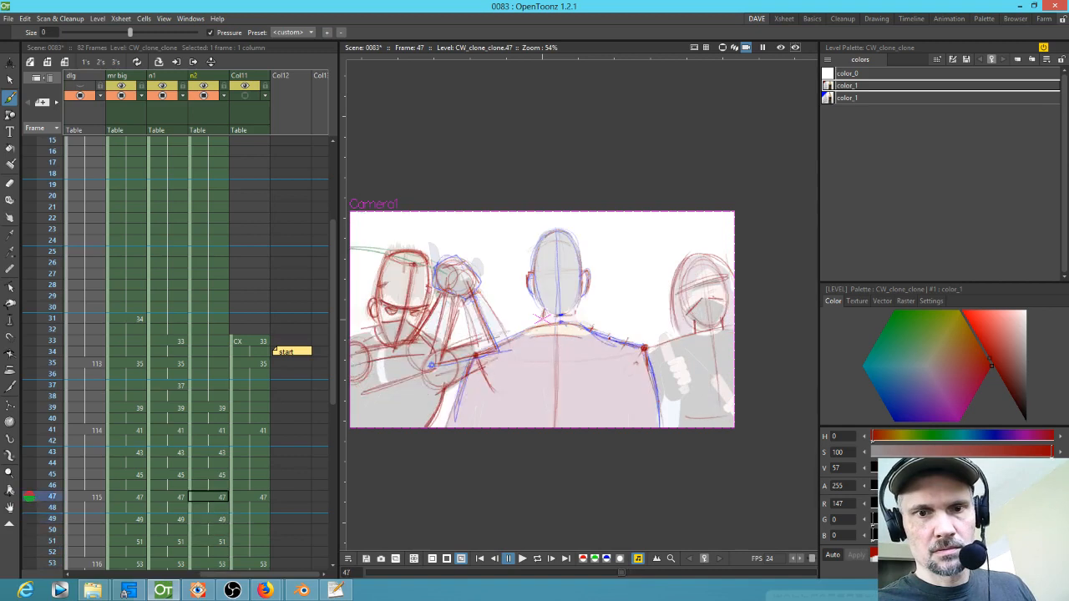
{"action": "key", "text": "comma"}
{"action": "key", "text": "comma"}
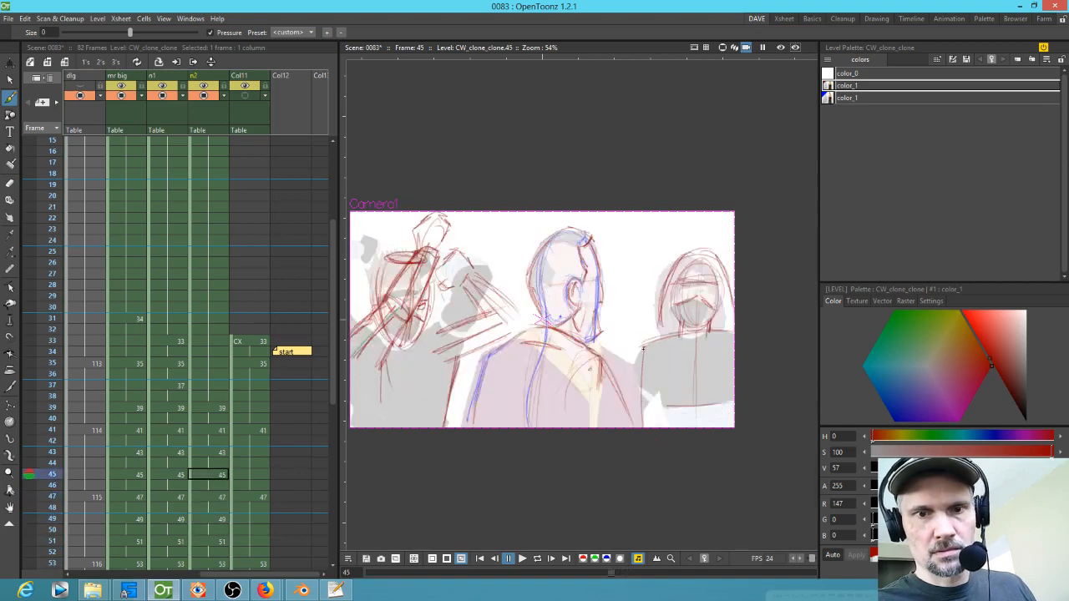
{"action": "key", "text": "comma"}
{"action": "key", "text": "comma"}
Step: Switch to the blue style and sketch the right figure's raised hand on frames 47 and 45
{"action": "key", "text": "comma"}
{"action": "key", "text": "comma"}
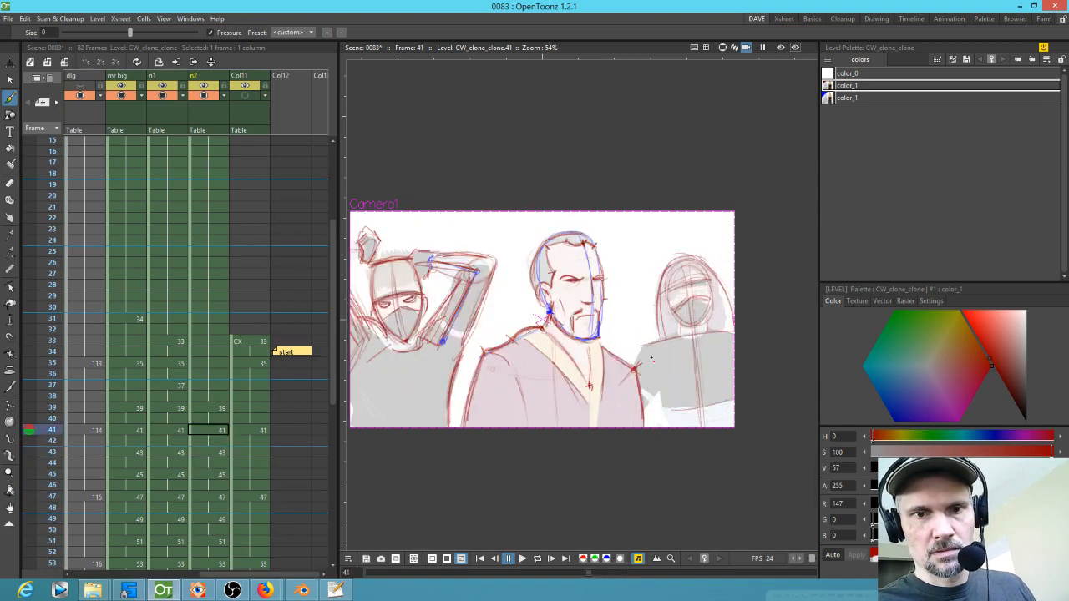
{"action": "key", "text": "comma"}
{"action": "key", "text": "comma"}
{"action": "key", "text": "shift+comma"}
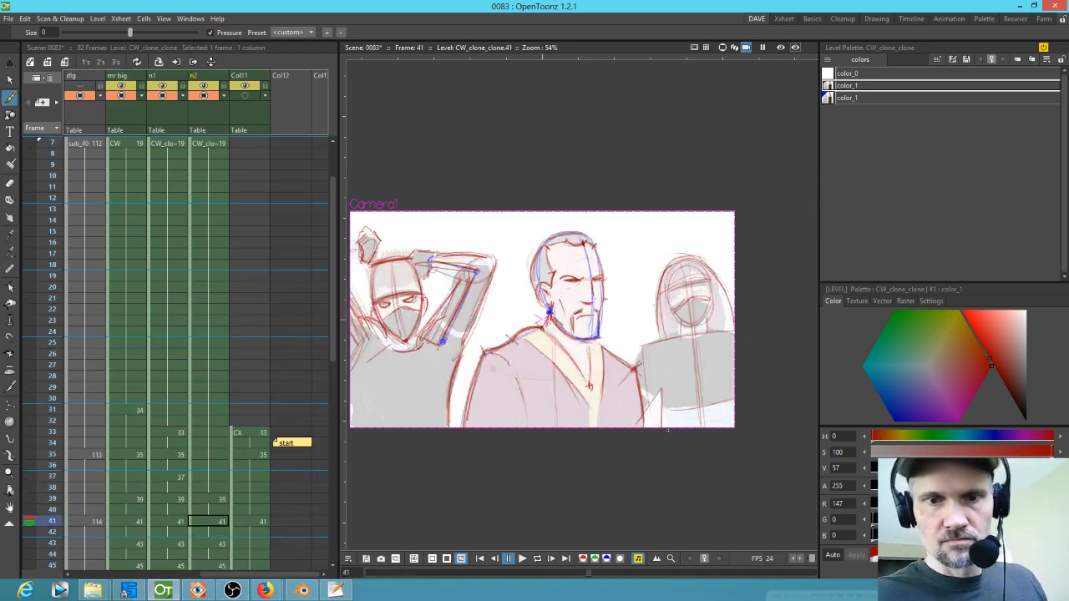
{"action": "key", "text": "."}
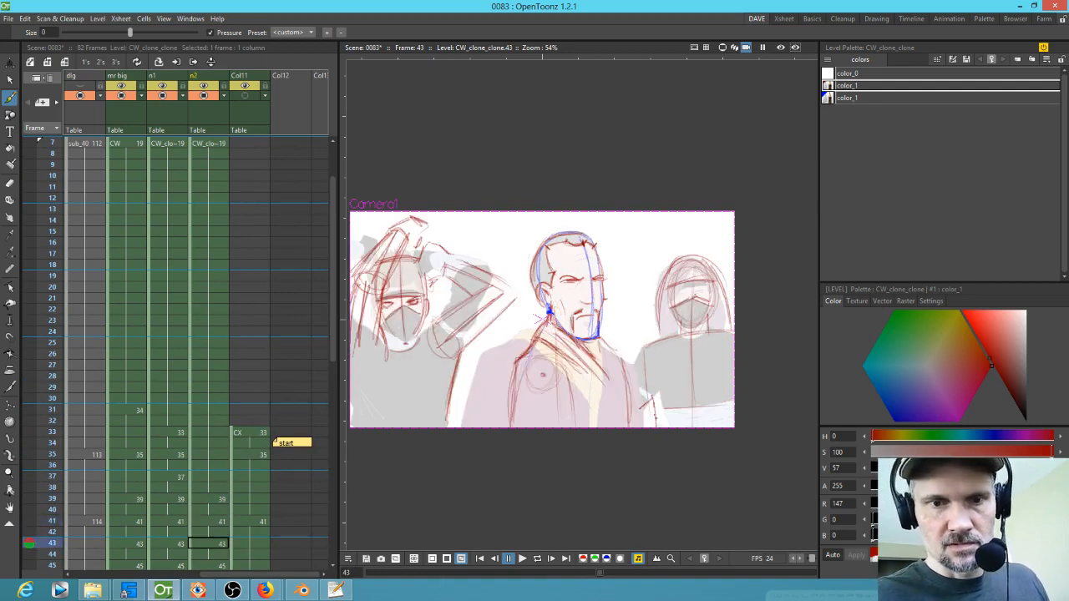
{"action": "key", "text": "."}
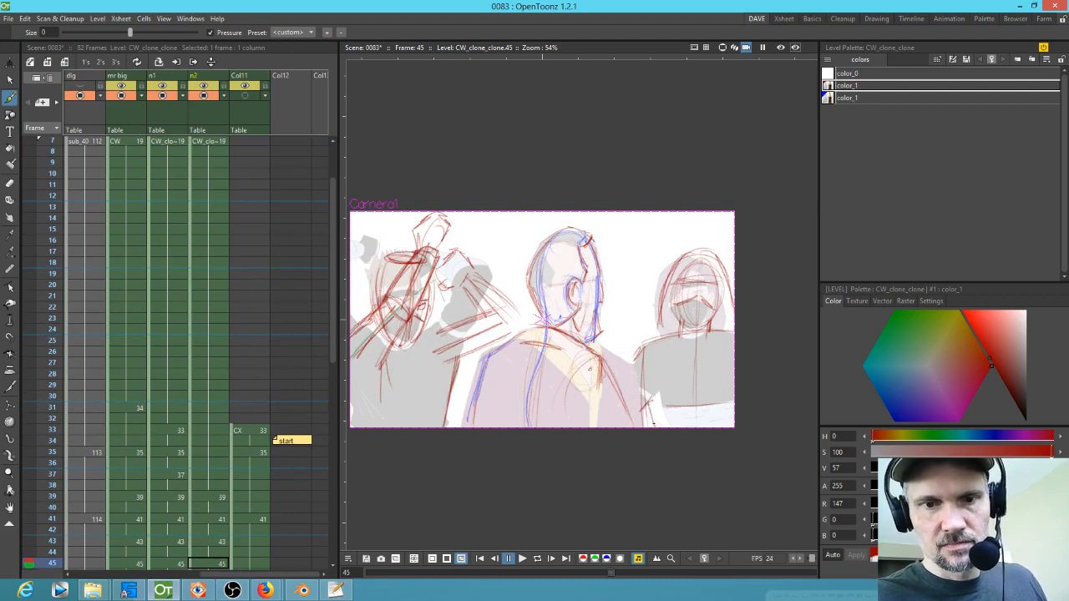
{"action": "key", "text": "."}
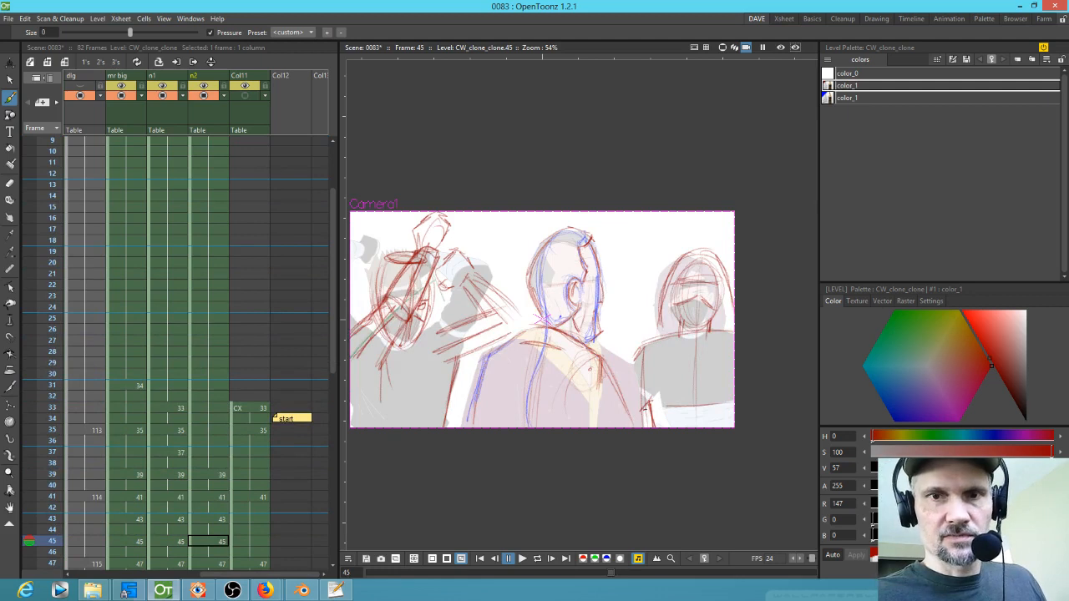
{"action": "left_click", "coordinate": [843, 97]}
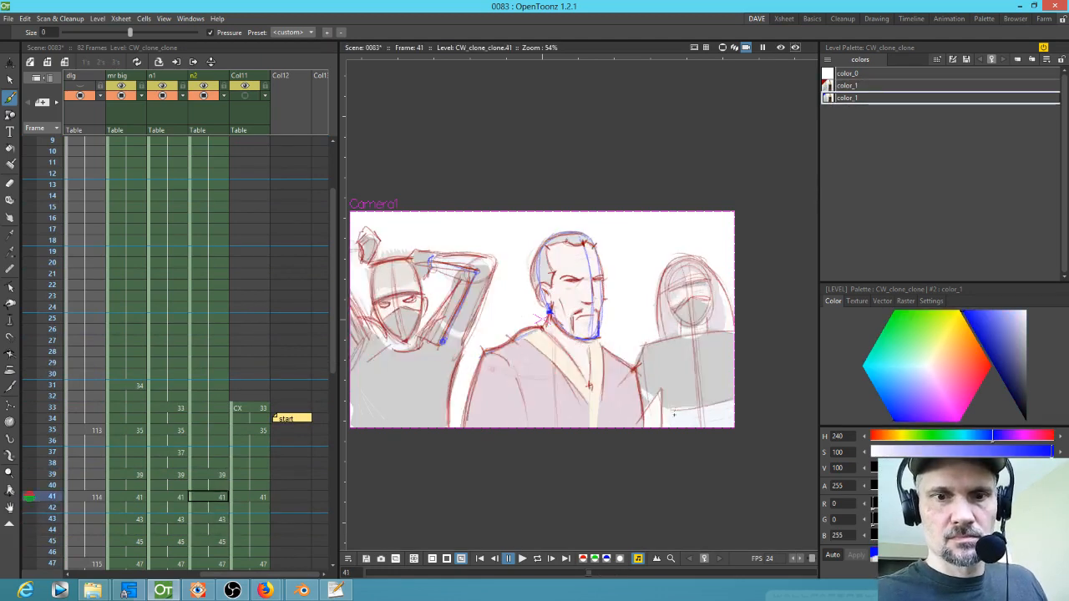
{"action": "key", "text": "."}
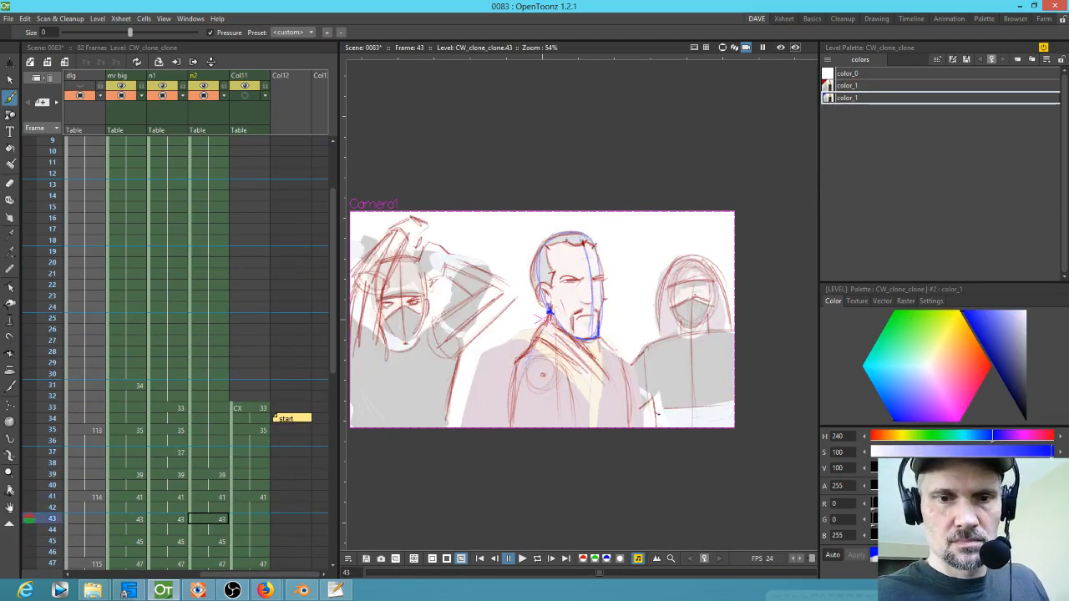
{"action": "key", "text": "."}
{"action": "key", "text": "."}
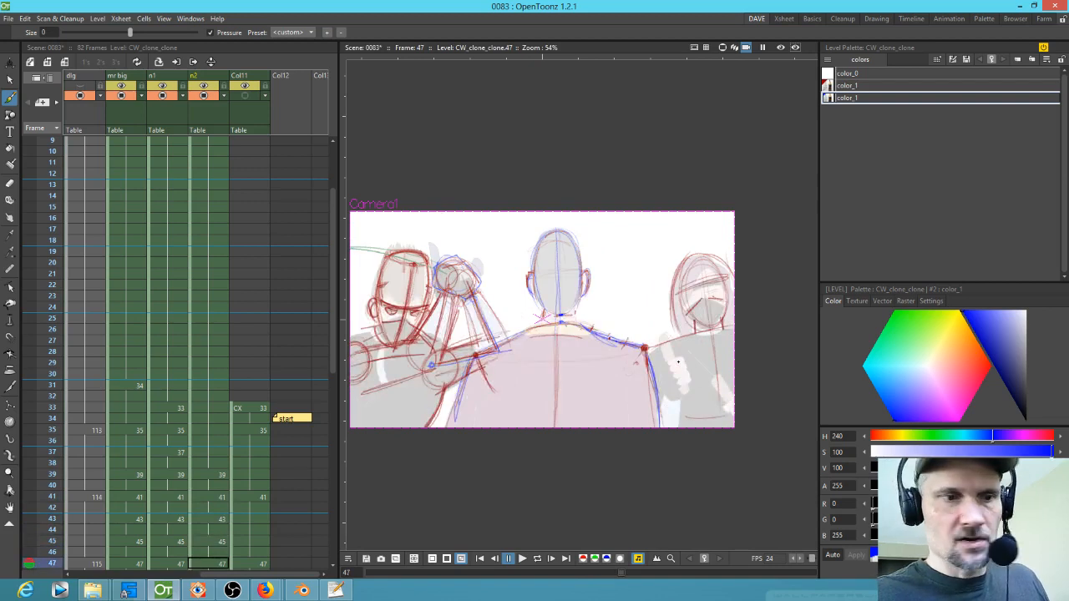
{"action": "key", "text": "."}
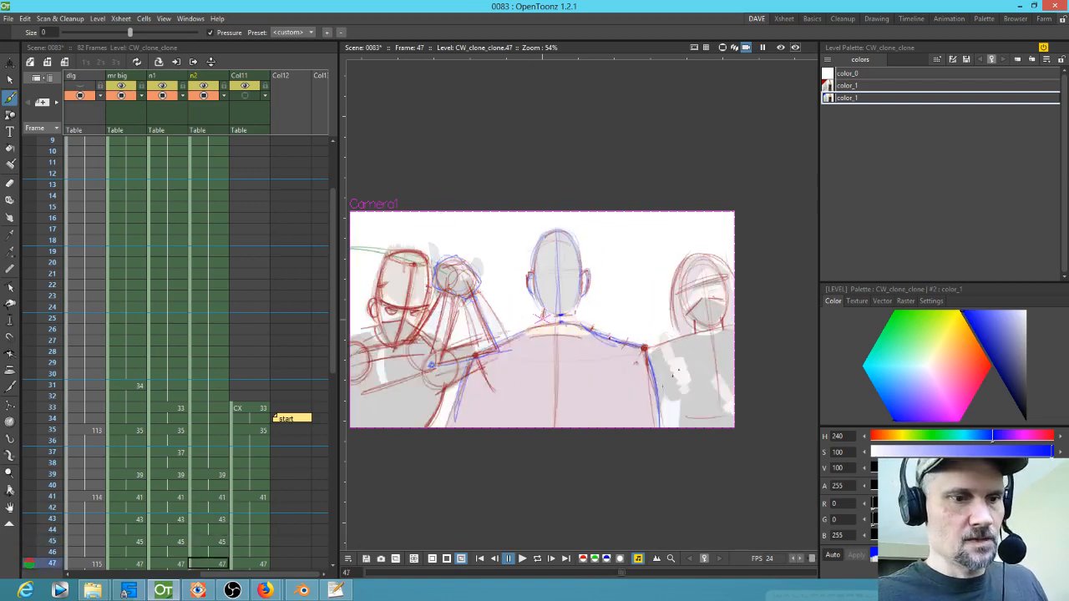
{"action": "left_click_drag", "start_coordinate": [266, 484], "coordinate": [264, 362]}
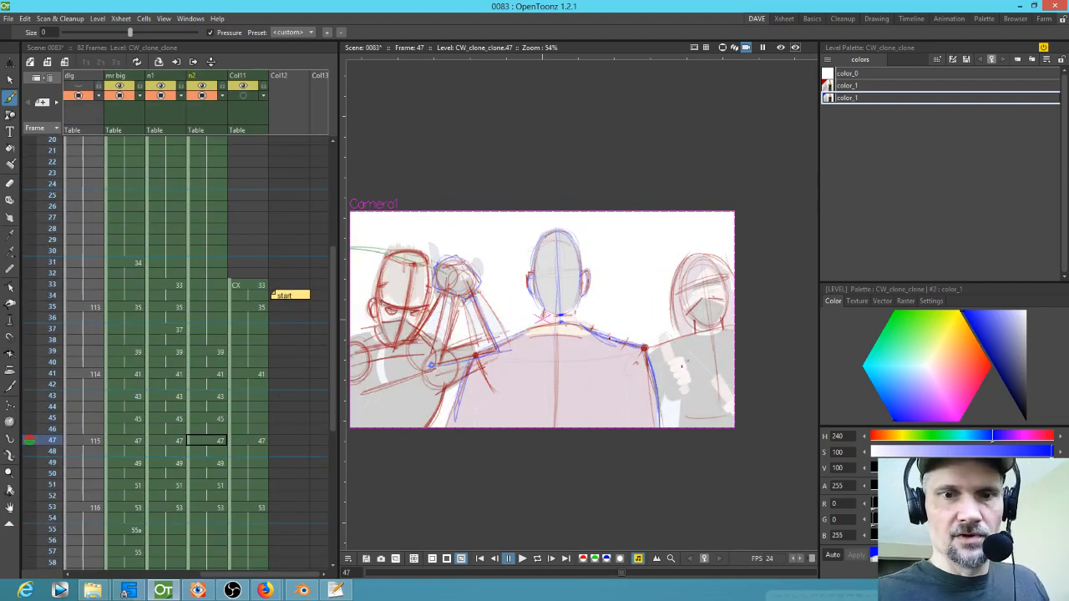
{"action": "key", "text": "."}
{"action": "mouse_move", "coordinate": [664, 365]}
{"action": "left_mouse_down"}
{"action": "mouse_move", "coordinate": [691, 355]}
{"action": "mouse_move", "coordinate": [668, 389]}
{"action": "mouse_move", "coordinate": [691, 391]}
{"action": "left_mouse_up"}
{"action": "left_click_drag", "start_coordinate": [690, 356], "coordinate": [684, 402]}
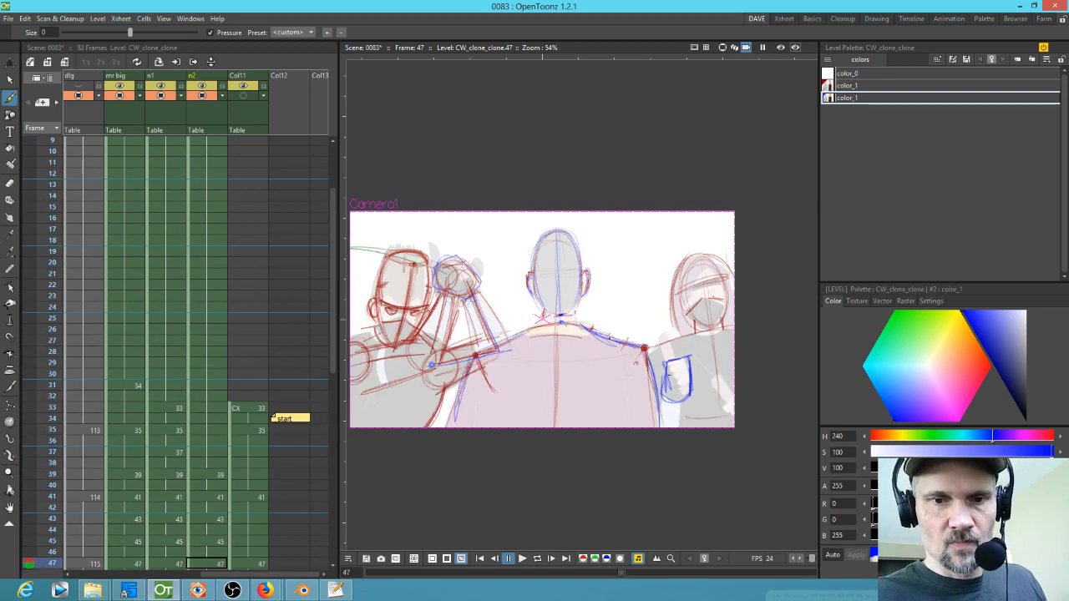
{"action": "key", "text": "comma"}
{"action": "mouse_move", "coordinate": [658, 380]}
{"action": "left_mouse_down"}
{"action": "mouse_move", "coordinate": [674, 386]}
{"action": "mouse_move", "coordinate": [644, 393]}
{"action": "mouse_move", "coordinate": [671, 409]}
{"action": "left_mouse_up"}
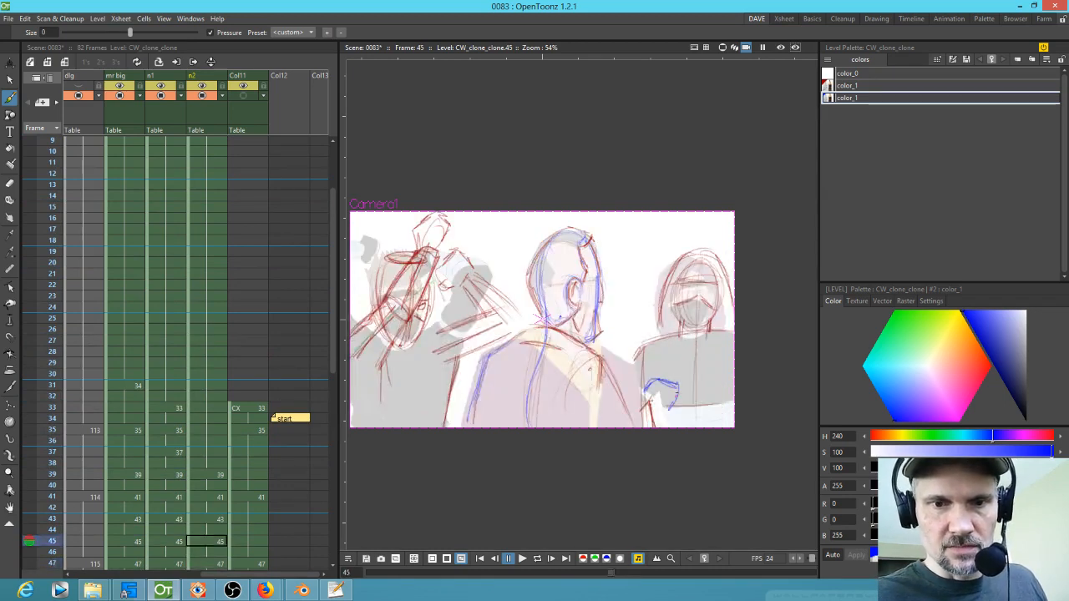
Step: Flip back and forth through frames 41 to 47 to check the right figure's hand motion
{"action": "key", "text": "comma"}
{"action": "key", "text": "comma"}
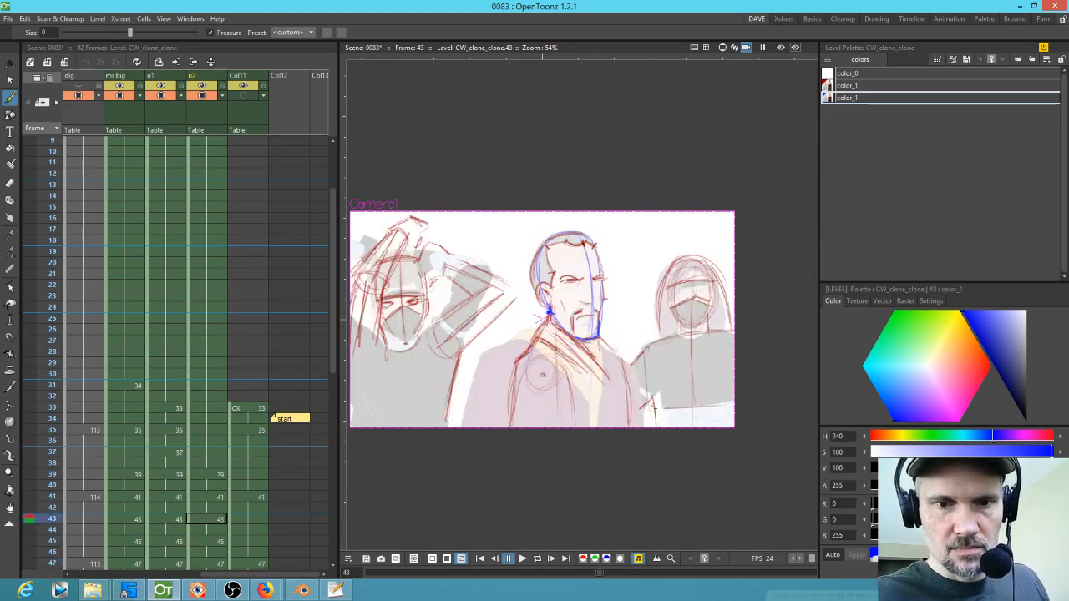
{"action": "key", "text": "comma"}
{"action": "key", "text": "comma"}
{"action": "key", "text": "period"}
{"action": "key", "text": "period"}
{"action": "key", "text": "period"}
{"action": "key", "text": "comma"}
{"action": "key", "text": "comma"}
{"action": "key", "text": "comma"}
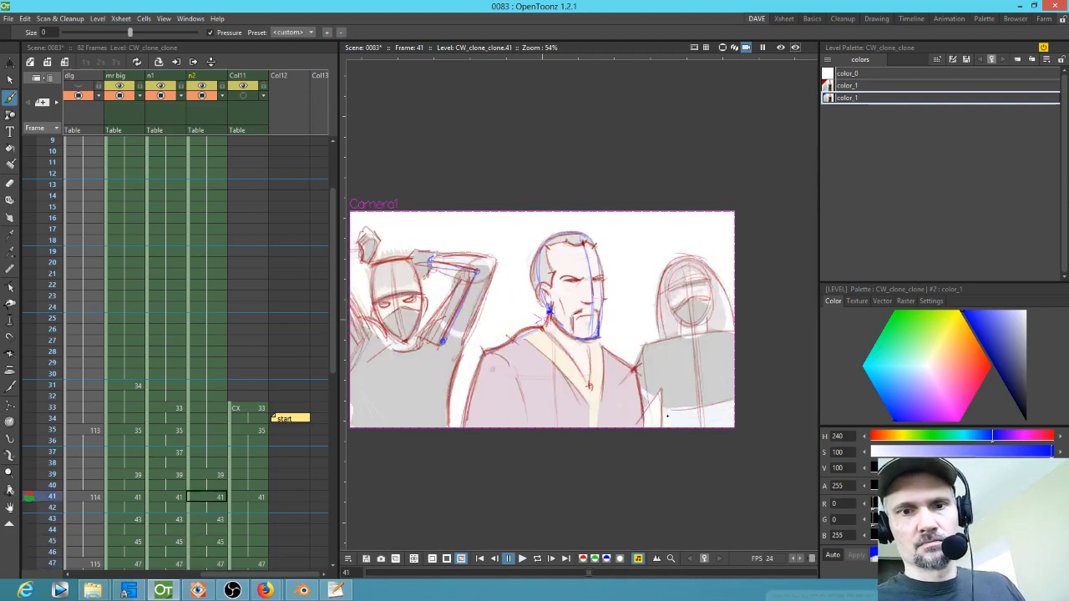
{"action": "key", "text": "period"}
{"action": "key", "text": "period"}
{"action": "key", "text": "period"}
{"action": "key", "text": "comma"}
{"action": "key", "text": "comma"}
{"action": "key", "text": "comma"}
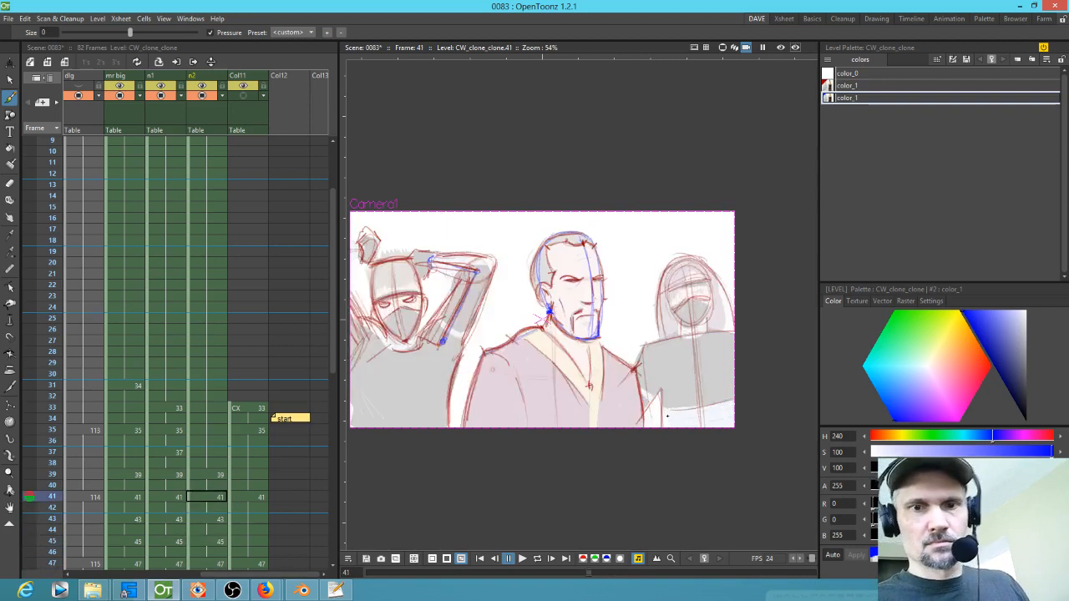
{"action": "key", "text": "period"}
{"action": "key", "text": "period"}
{"action": "key", "text": "period"}
{"action": "key", "text": "period"}
{"action": "key", "text": "comma"}
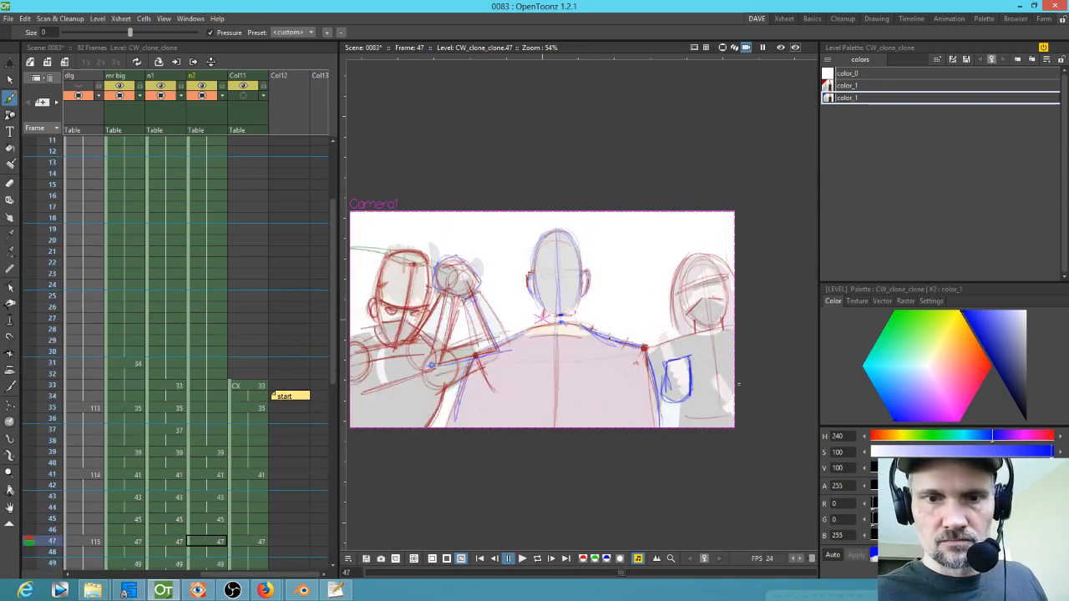
Step: Sketch the right figure's hand in blue on frames 43 and 41
{"action": "key", "text": "comma"}
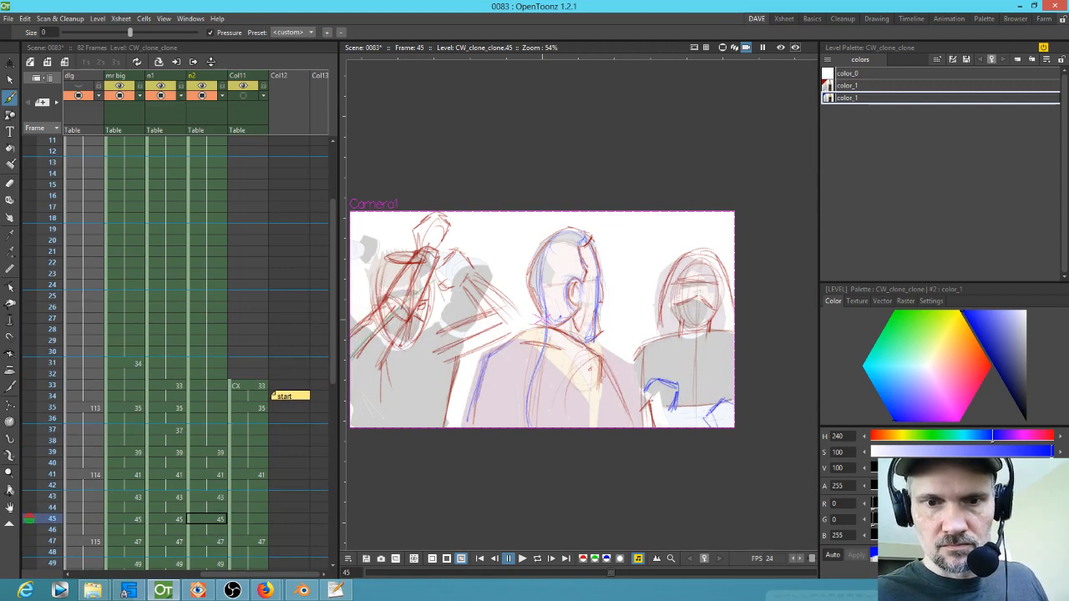
{"action": "key", "text": "comma"}
{"action": "key", "text": "comma"}
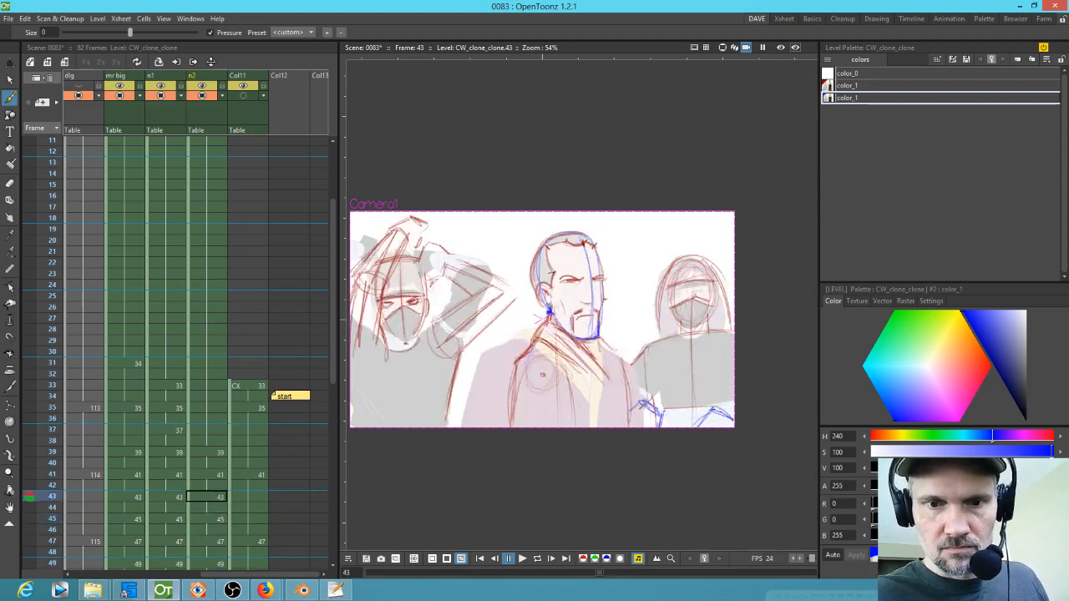
{"action": "key", "text": "comma"}
{"action": "key", "text": "comma"}
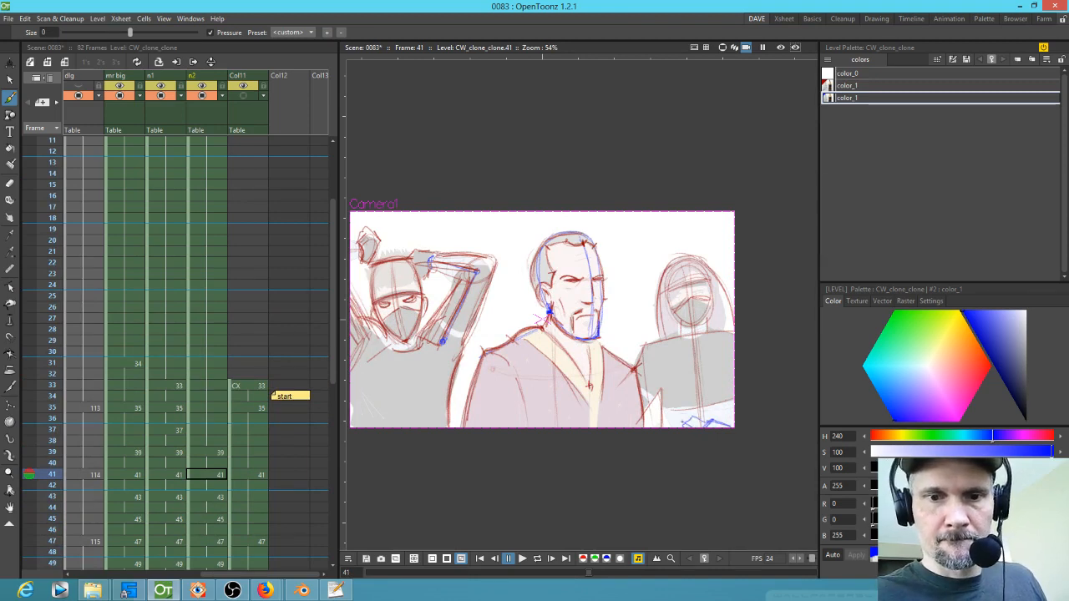
Step: Switch to the red style and sketch the right figure's hand over the blue lines on frame 45
{"action": "left_click", "coordinate": [855, 86]}
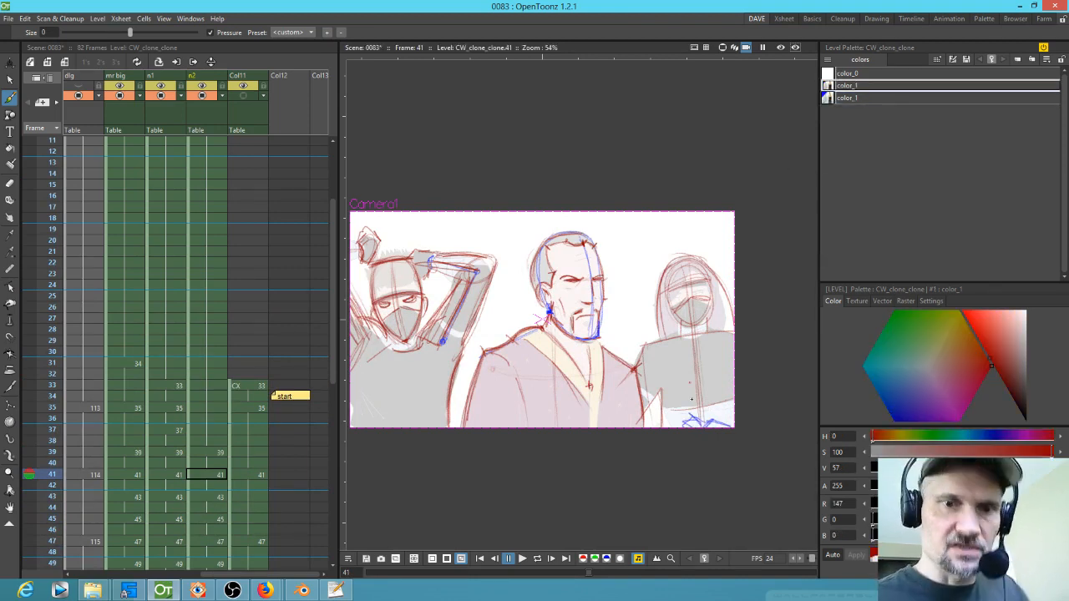
{"action": "key", "text": "period"}
{"action": "key", "text": "period"}
{"action": "key", "text": "period"}
{"action": "key", "text": "period"}
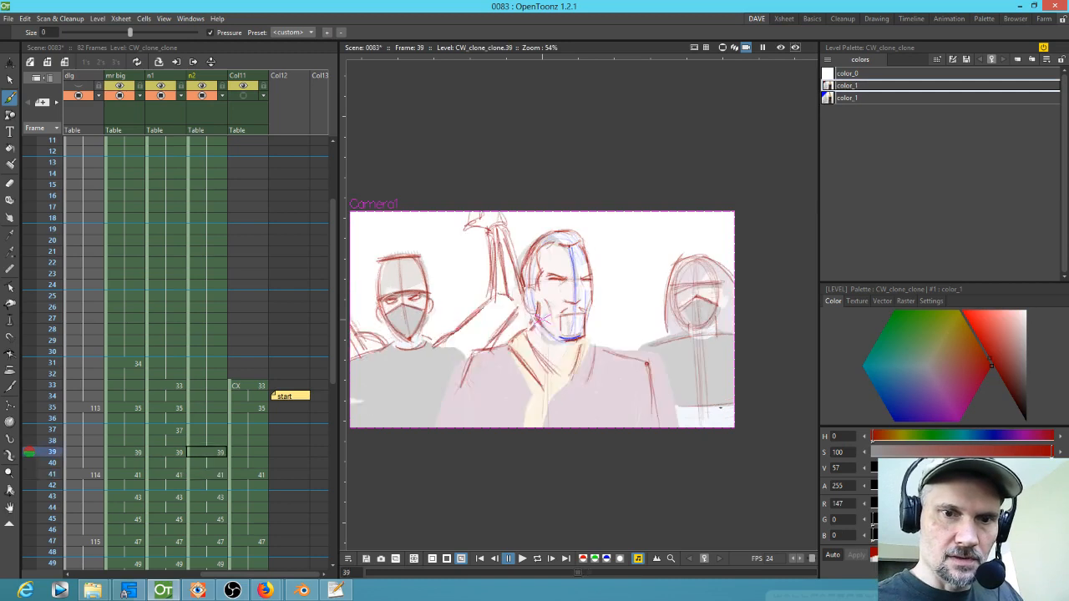
{"action": "key", "text": "period"}
{"action": "key", "text": "period"}
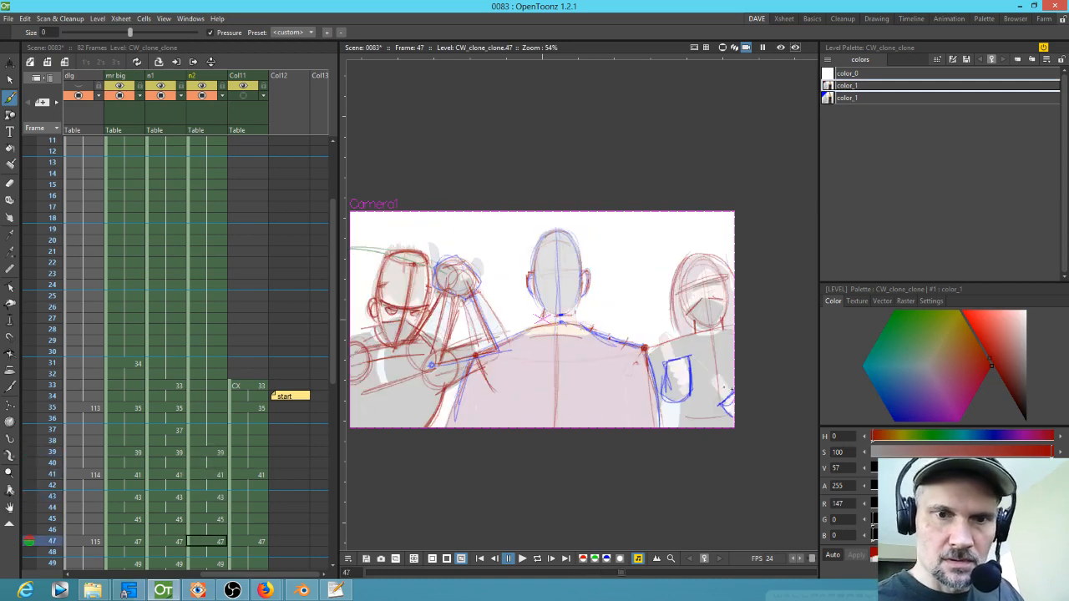
{"action": "key", "text": "comma"}
{"action": "key", "text": "comma"}
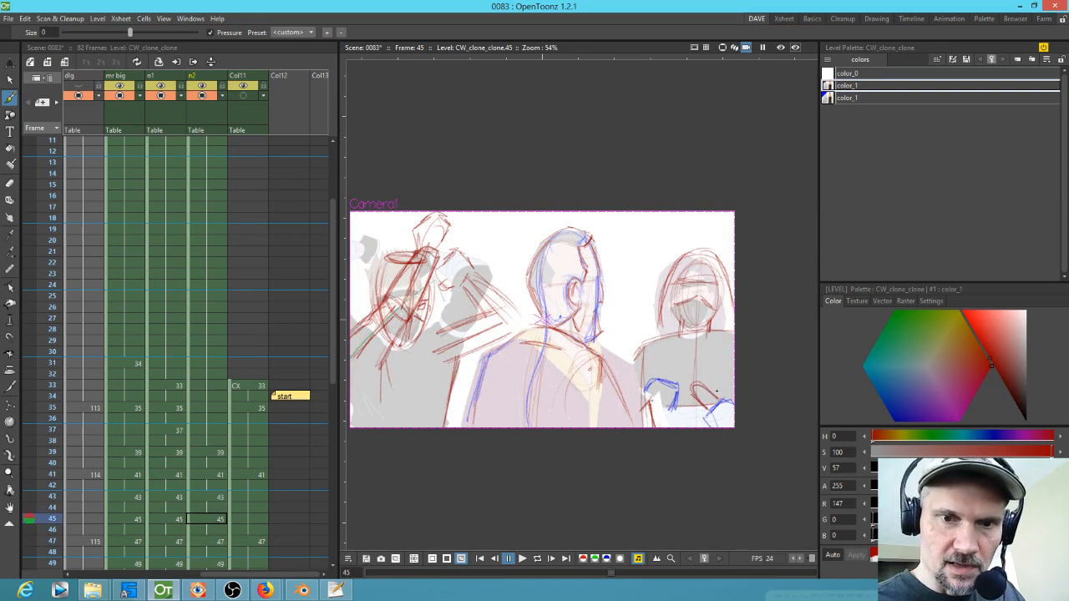
Step: Sketch the right figure's hand with raised thumb in red on frame 49
{"action": "key", "text": "comma"}
{"action": "key", "text": "comma"}
{"action": "key", "text": "period"}
{"action": "key", "text": "period"}
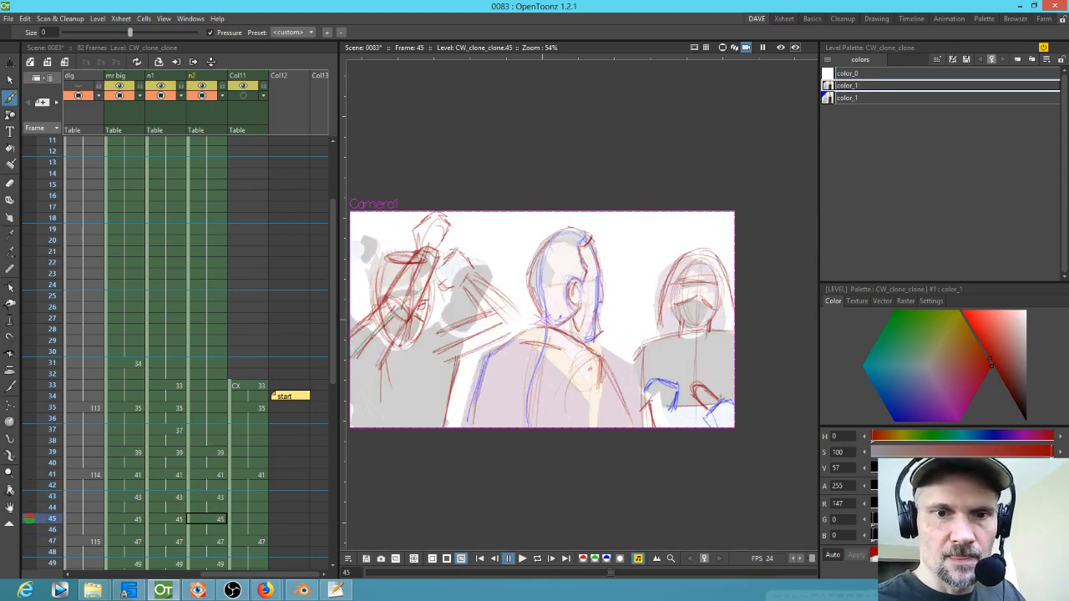
{"action": "key", "text": "comma"}
{"action": "key", "text": "comma"}
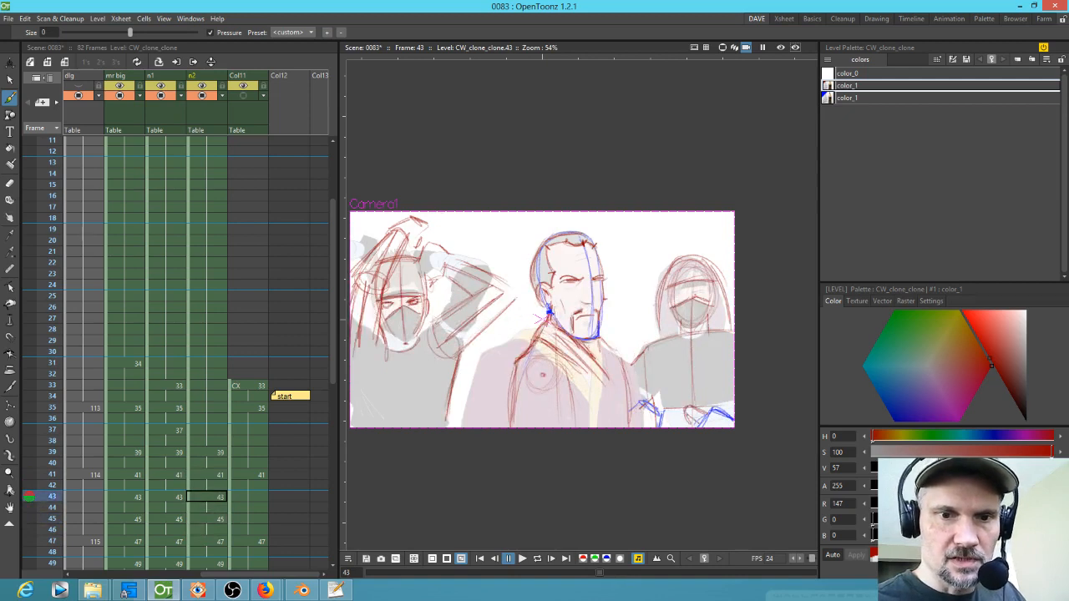
{"action": "key", "text": "comma"}
{"action": "key", "text": "comma"}
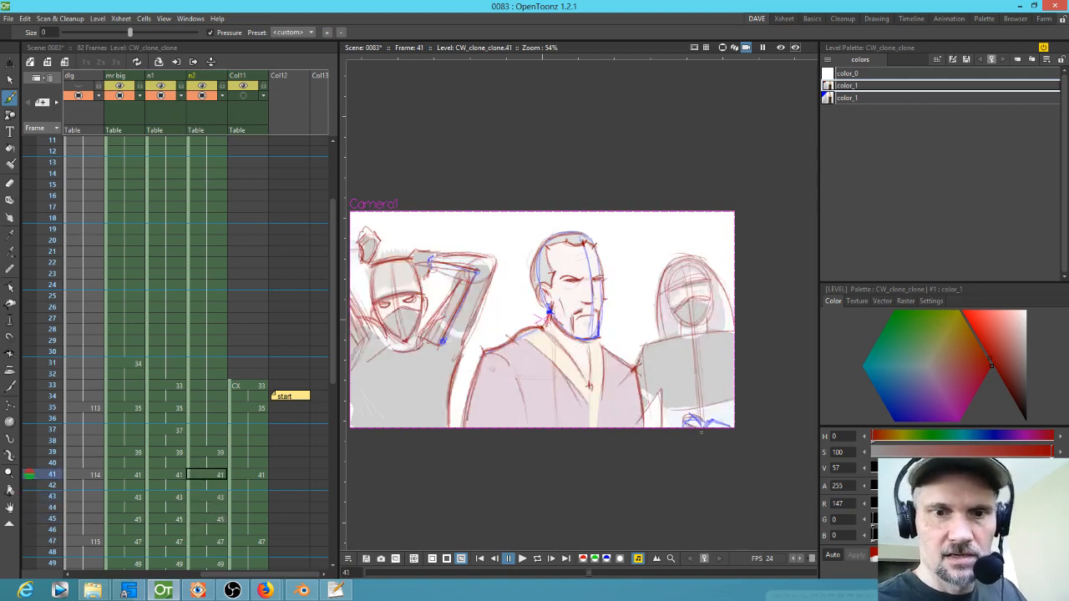
{"action": "key", "text": "period"}
{"action": "key", "text": "period"}
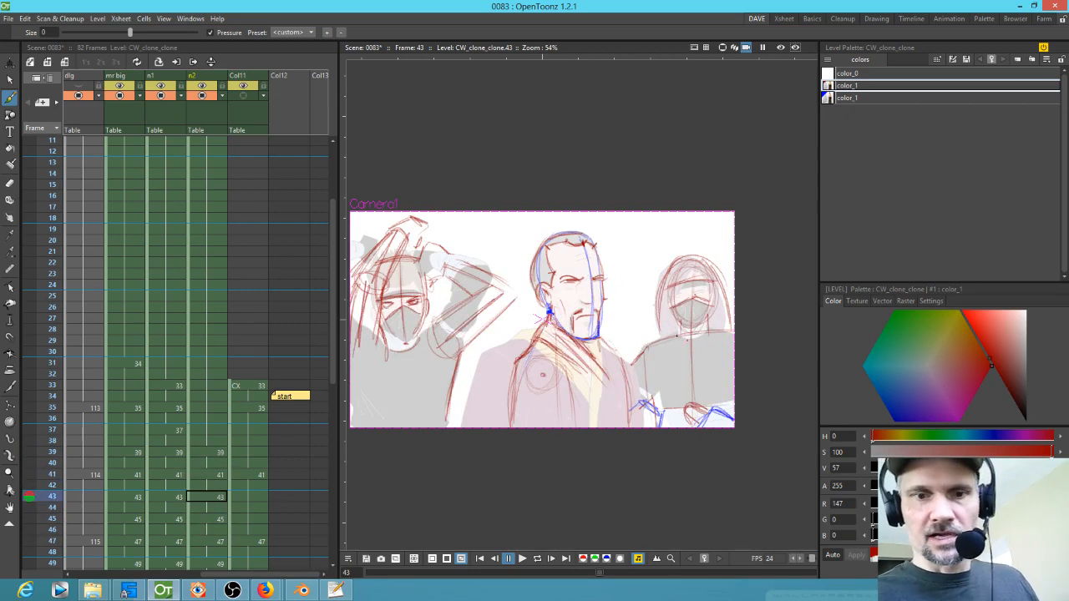
{"action": "key", "text": "period"}
{"action": "key", "text": "period"}
{"action": "key", "text": "period"}
{"action": "key", "text": "period"}
{"action": "key", "text": "period"}
{"action": "key", "text": "period"}
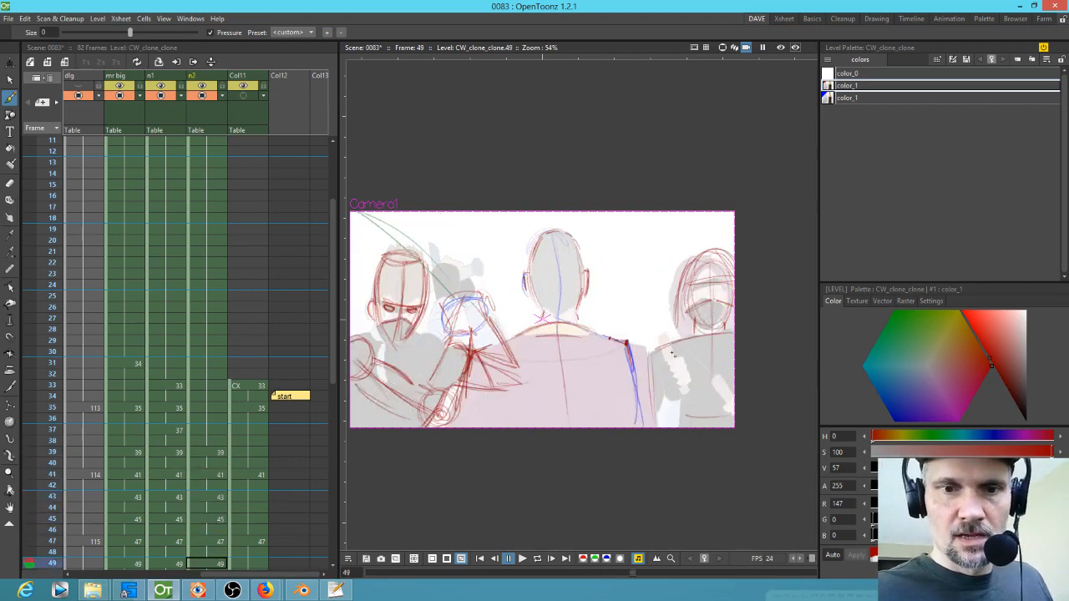
{"action": "mouse_move", "coordinate": [666, 359]}
{"action": "left_mouse_down"}
{"action": "mouse_move", "coordinate": [669, 337]}
{"action": "mouse_move", "coordinate": [677, 353]}
{"action": "mouse_move", "coordinate": [667, 360]}
{"action": "mouse_move", "coordinate": [687, 354]}
{"action": "mouse_move", "coordinate": [665, 395]}
{"action": "left_mouse_up"}
{"action": "left_click_drag", "start_coordinate": [688, 355], "coordinate": [692, 390]}
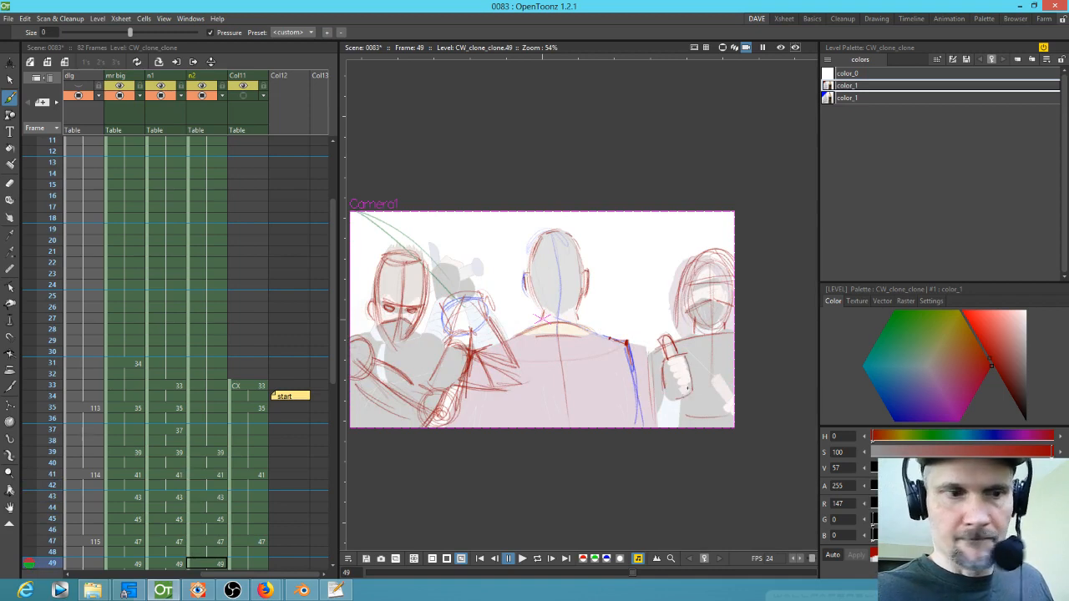
Step: Step back and forth through frames 41 to 51 to check the right figure's hand motion
{"action": "key", "text": "comma"}
{"action": "key", "text": "comma"}
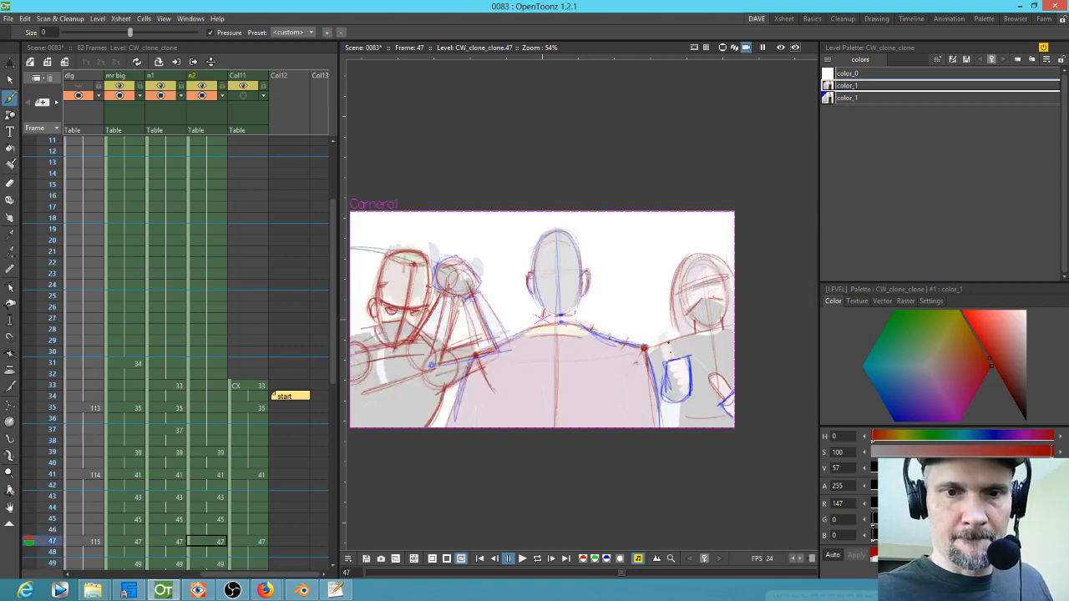
{"action": "key", "text": "period"}
{"action": "key", "text": "period"}
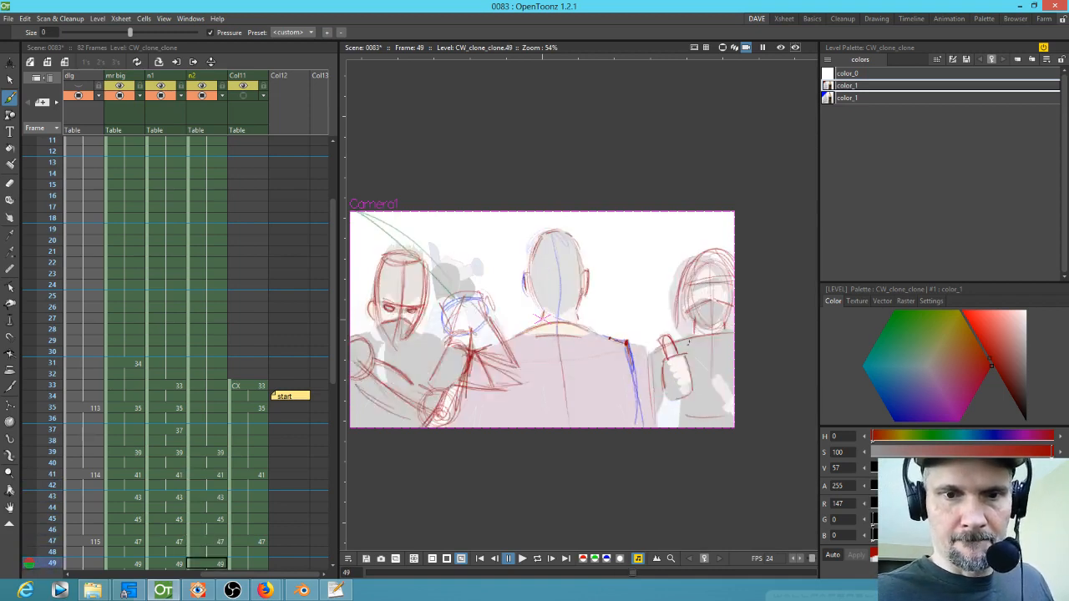
{"action": "key", "text": "comma"}
{"action": "key", "text": "comma"}
{"action": "key", "text": "comma"}
{"action": "key", "text": "comma"}
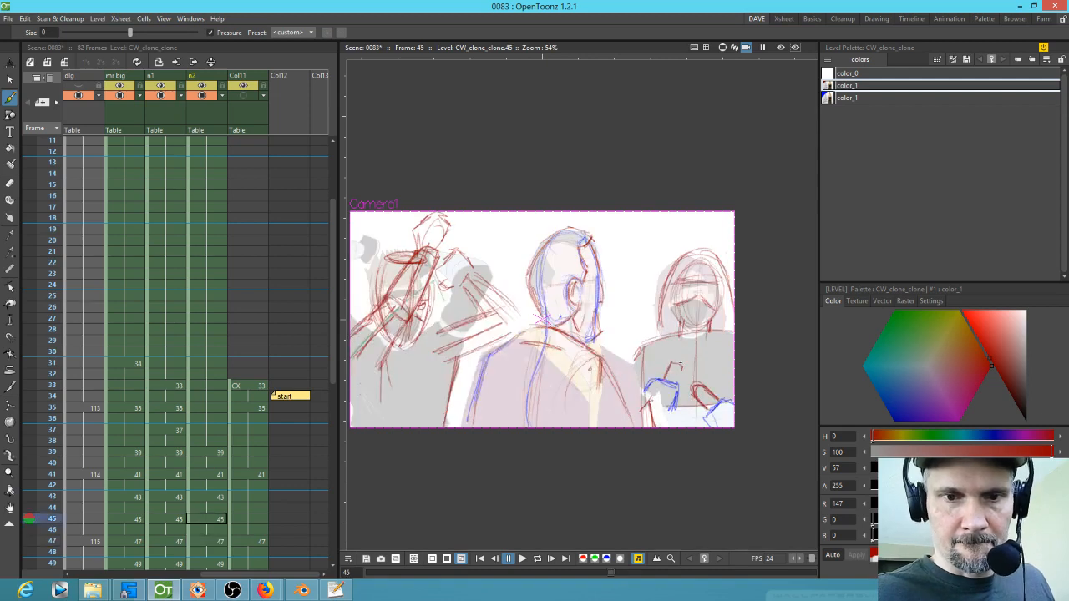
{"action": "key", "text": "comma"}
{"action": "key", "text": "comma"}
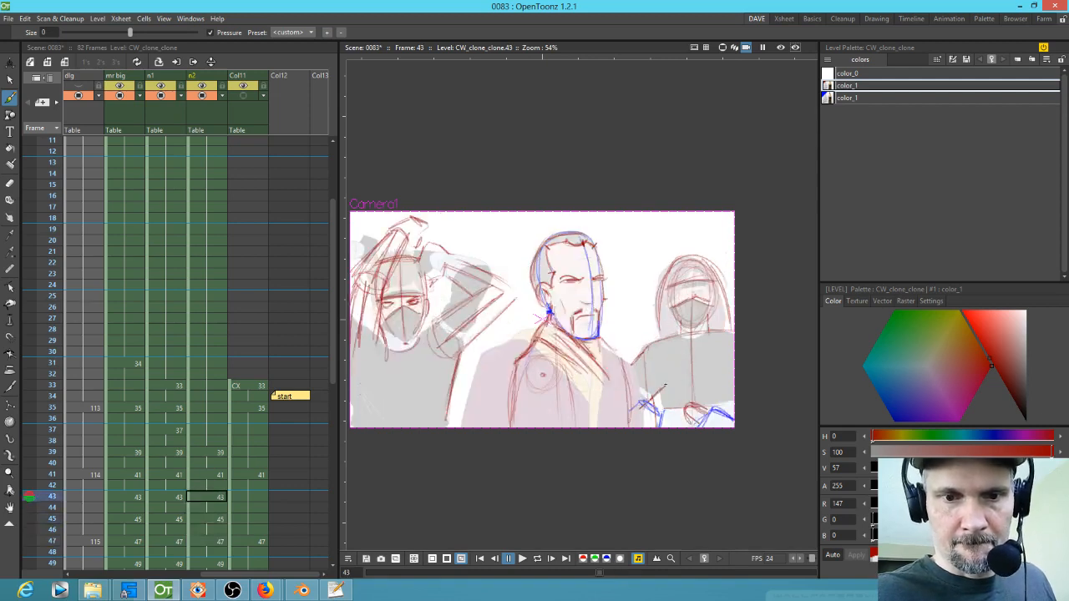
{"action": "key", "text": "comma"}
{"action": "key", "text": "comma"}
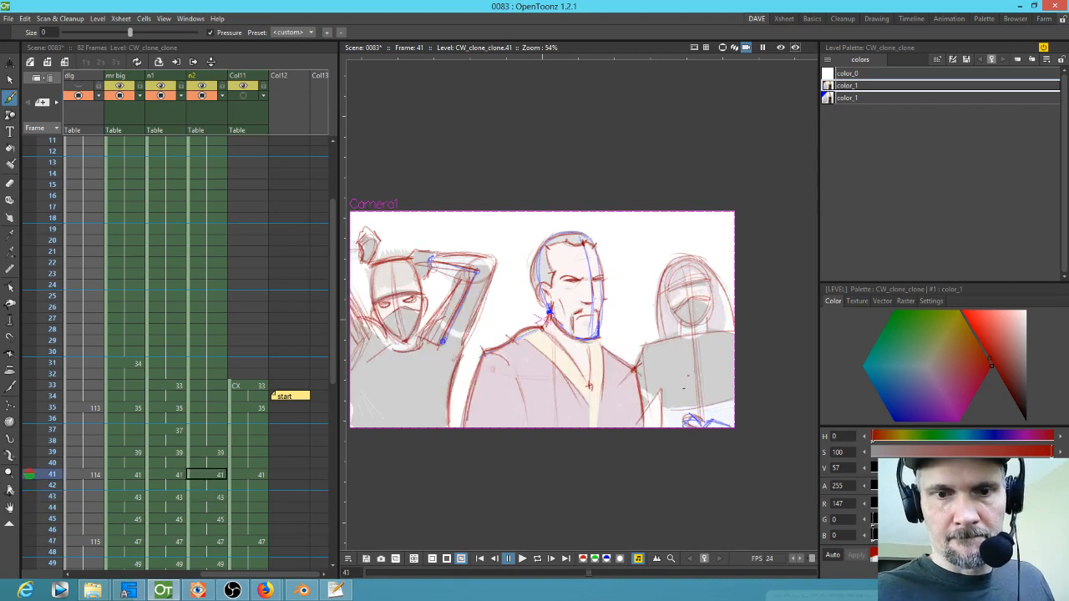
{"action": "key", "text": "period"}
{"action": "key", "text": "period"}
{"action": "key", "text": "comma"}
{"action": "key", "text": "comma"}
{"action": "key", "text": "period"}
{"action": "key", "text": "period"}
{"action": "key", "text": "period"}
{"action": "key", "text": "period"}
{"action": "key", "text": "period"}
{"action": "key", "text": "period"}
{"action": "key", "text": "period"}
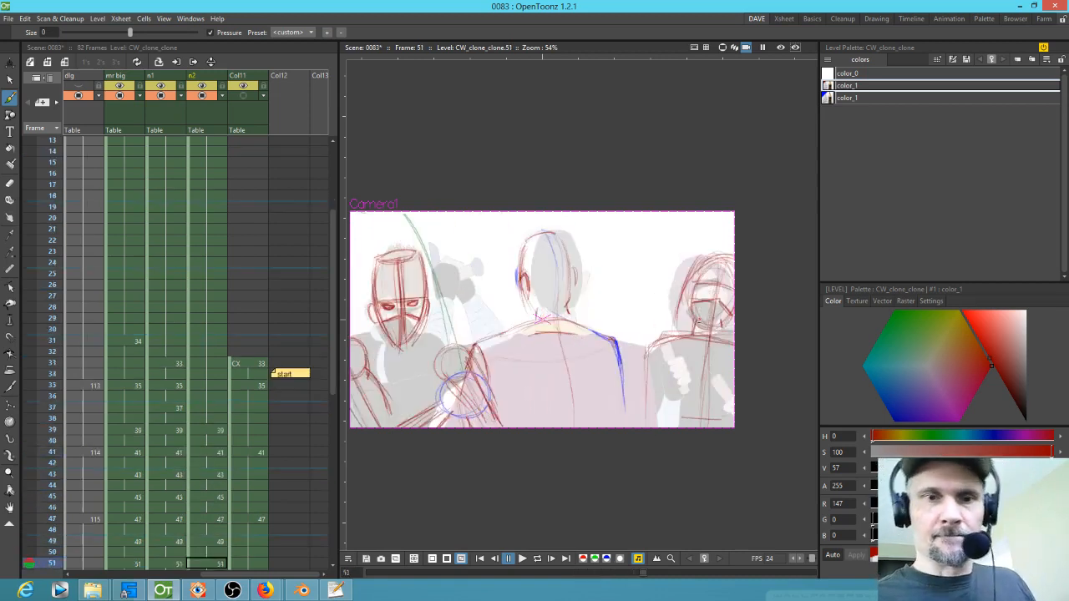
{"action": "key", "text": "comma"}
{"action": "key", "text": "comma"}
Step: Step back and forth through frames 47 to 53 to compare the right figure's hand motion
{"action": "key", "text": "period"}
{"action": "key", "text": "period"}
{"action": "key", "text": "period"}
{"action": "key", "text": "period"}
{"action": "key", "text": "period"}
{"action": "key", "text": "period"}
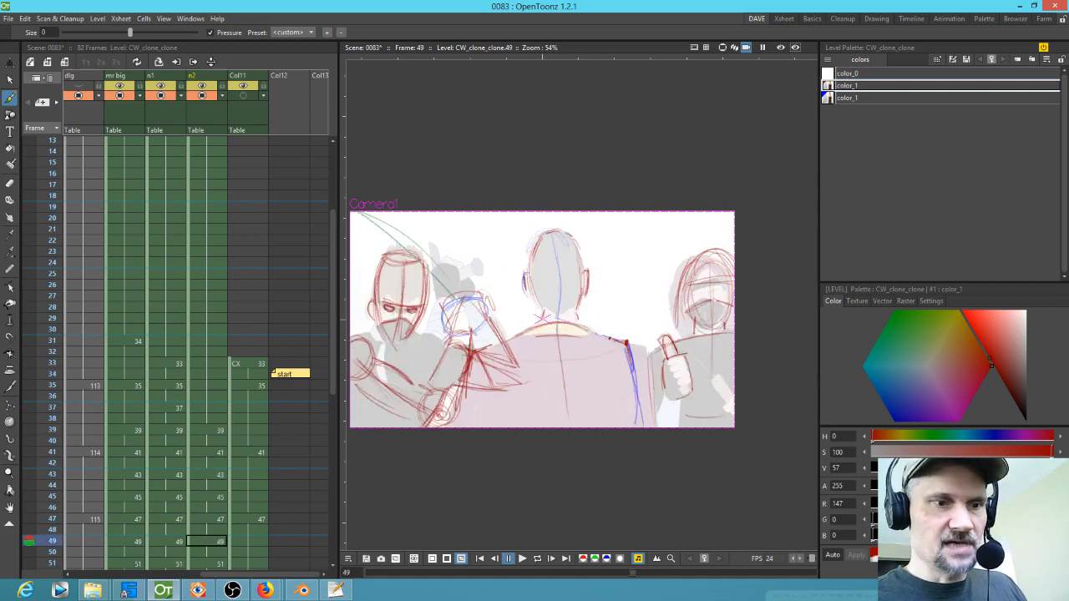
{"action": "key", "text": "comma"}
{"action": "key", "text": "comma"}
{"action": "key", "text": "comma"}
{"action": "key", "text": "comma"}
{"action": "key", "text": "comma"}
{"action": "key", "text": "comma"}
{"action": "key", "text": "period"}
{"action": "key", "text": "period"}
{"action": "key", "text": "period"}
{"action": "key", "text": "period"}
{"action": "key", "text": "period"}
{"action": "key", "text": "period"}
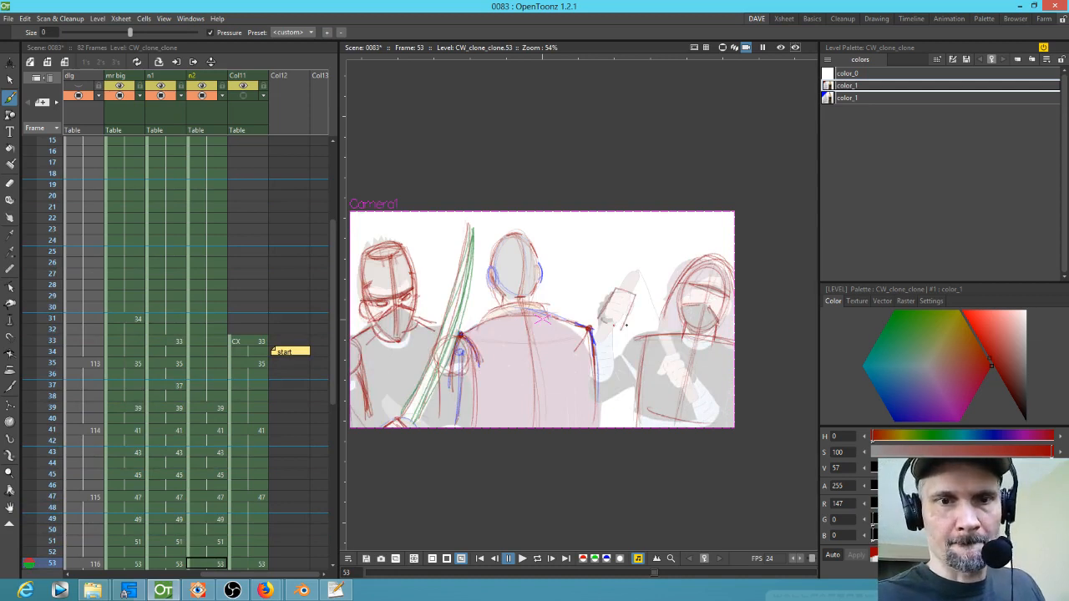
{"action": "key", "text": "comma"}
{"action": "key", "text": "comma"}
{"action": "key", "text": "comma"}
{"action": "key", "text": "comma"}
{"action": "key", "text": "comma"}
{"action": "key", "text": "comma"}
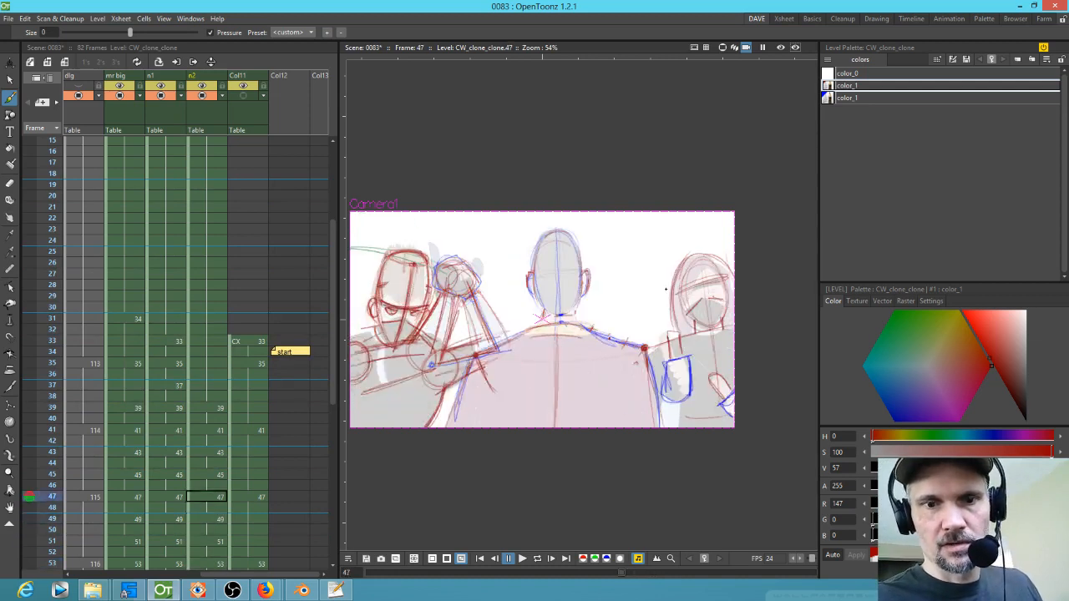
{"action": "key", "text": "period"}
{"action": "key", "text": "period"}
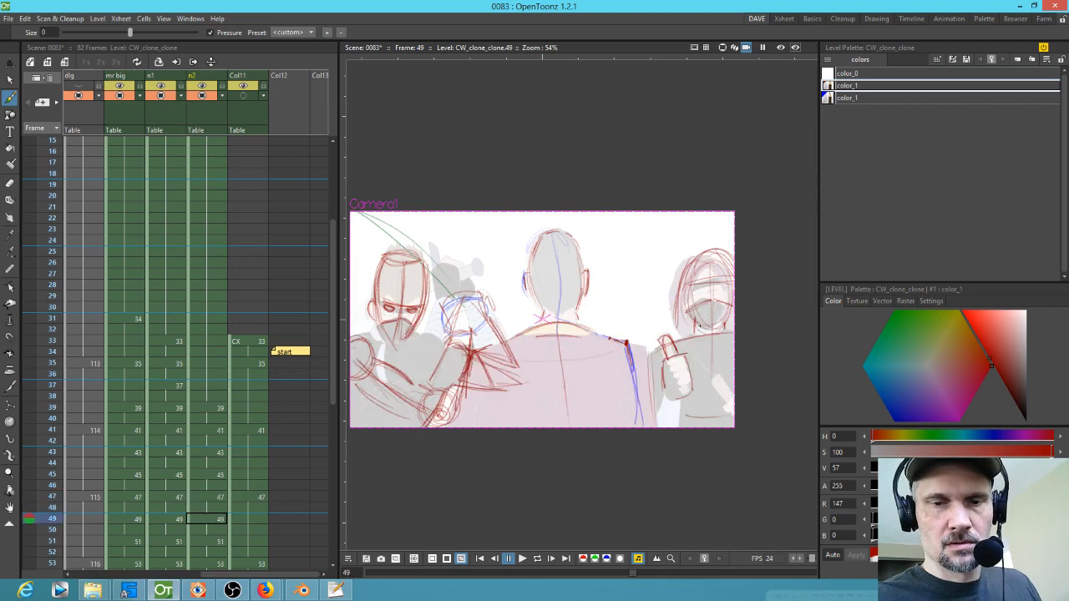
{"action": "key", "text": "period"}
{"action": "key", "text": "period"}
{"action": "key", "text": "period"}
{"action": "key", "text": "period"}
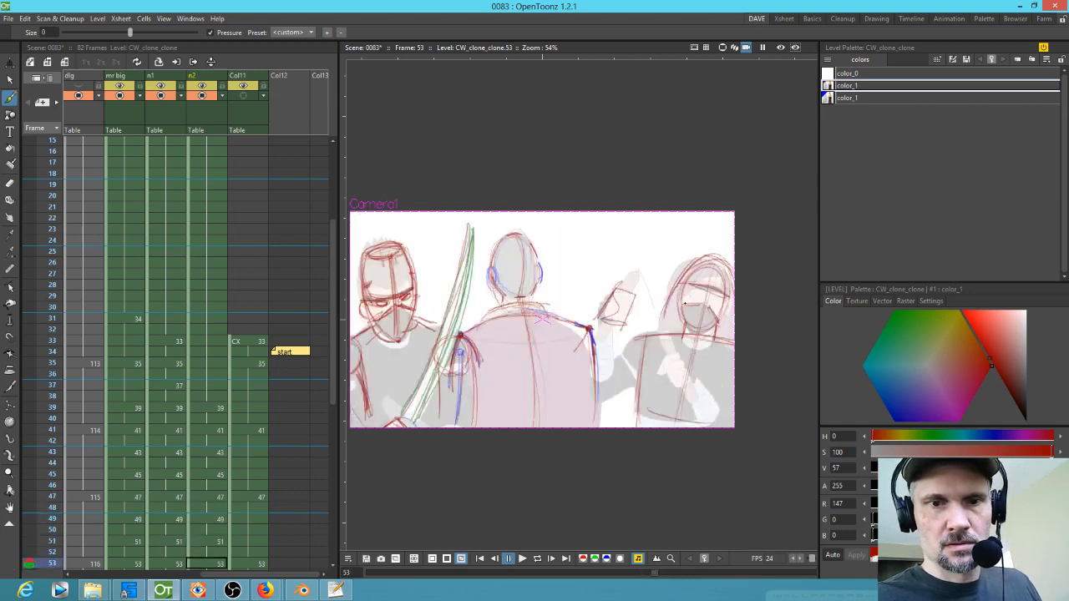
Step: Sketch the right figure's raised forearm and hand in red on frame 53
{"action": "key", "text": "comma"}
{"action": "key", "text": "comma"}
{"action": "key", "text": "comma"}
{"action": "key", "text": "comma"}
{"action": "left_click_drag", "start_coordinate": [689, 365], "coordinate": [669, 397]}
{"action": "key", "text": "period"}
{"action": "key", "text": "period"}
{"action": "mouse_move", "coordinate": [672, 337]}
{"action": "left_mouse_down"}
{"action": "mouse_move", "coordinate": [645, 338]}
{"action": "mouse_move", "coordinate": [637, 360]}
{"action": "mouse_move", "coordinate": [673, 349]}
{"action": "mouse_move", "coordinate": [645, 391]}
{"action": "left_mouse_up"}
{"action": "key", "text": "period"}
{"action": "key", "text": "period"}
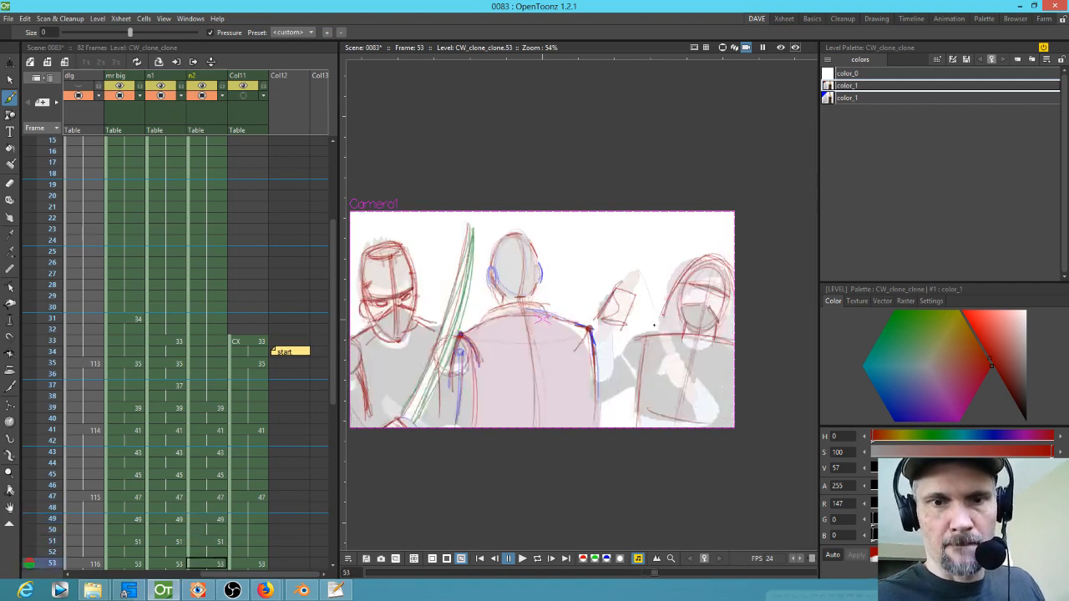
{"action": "left_click_drag", "start_coordinate": [643, 319], "coordinate": [626, 339]}
{"action": "key", "text": "comma"}
{"action": "key", "text": "comma"}
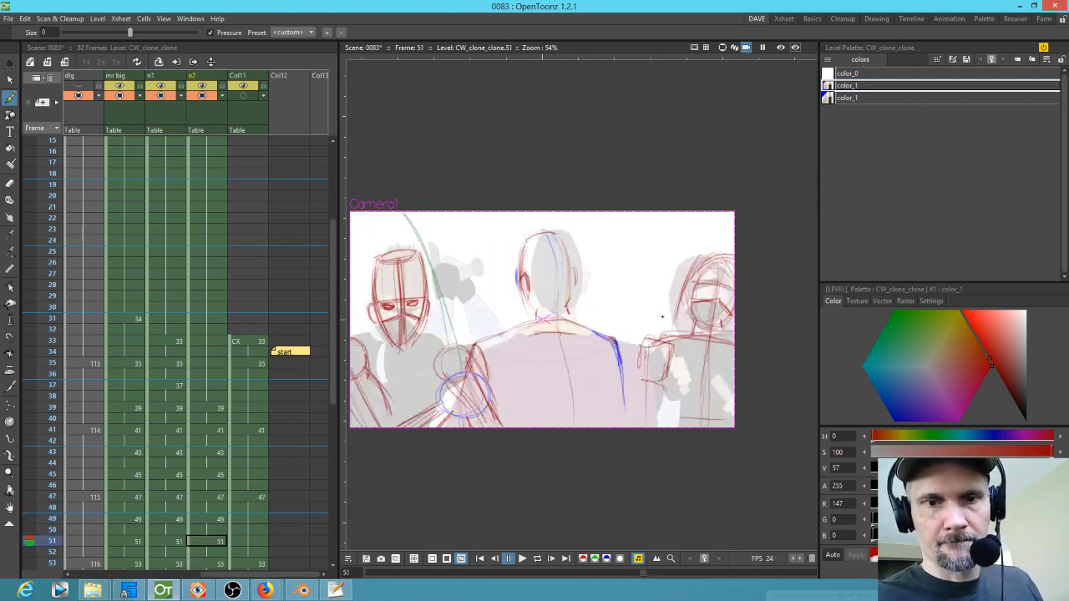
Step: Select the right figure's thumbs-up hand on frame 49 and rotate it about 18 degrees
{"action": "key", "text": "period"}
{"action": "key", "text": "period"}
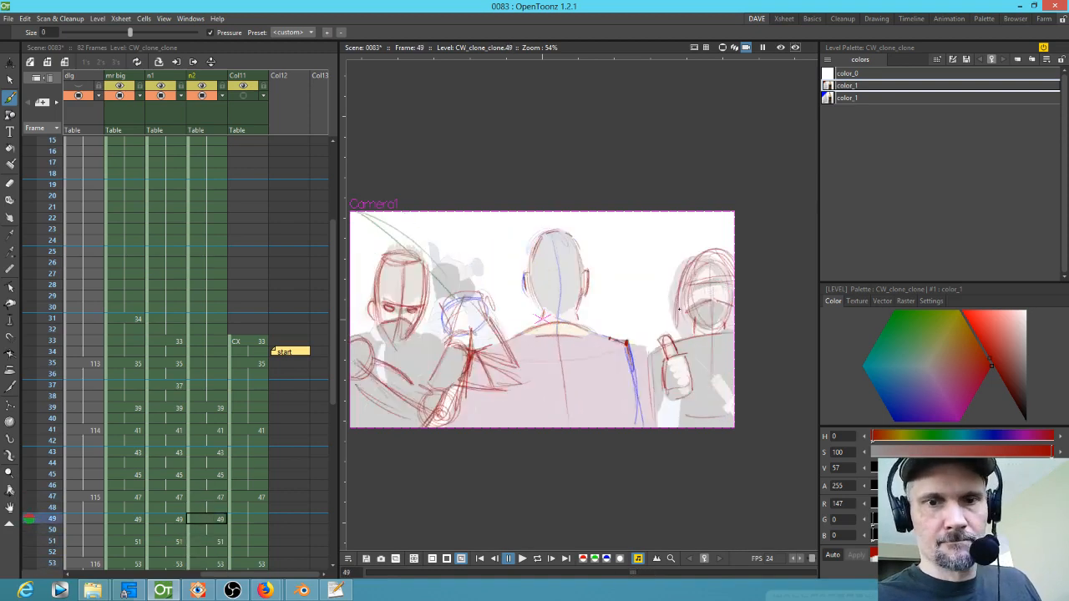
{"action": "key", "text": "comma"}
{"action": "key", "text": "comma"}
{"action": "key", "text": "comma"}
{"action": "key", "text": "comma"}
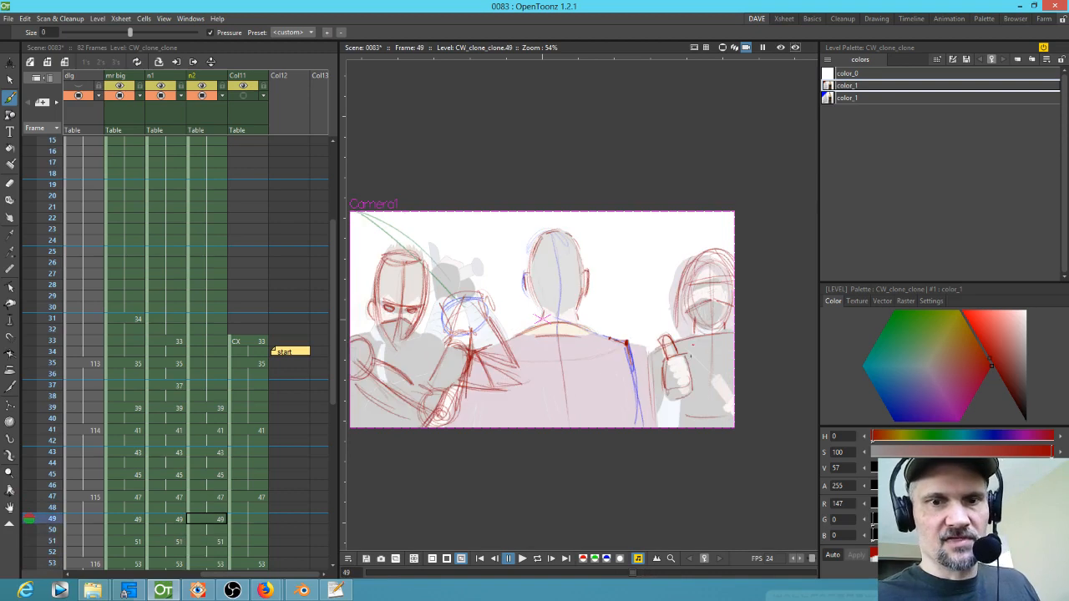
{"action": "key", "text": "s"}
{"action": "mouse_move", "coordinate": [698, 360]}
{"action": "left_mouse_down"}
{"action": "mouse_move", "coordinate": [648, 354]}
{"action": "mouse_move", "coordinate": [689, 353]}
{"action": "mouse_move", "coordinate": [677, 388]}
{"action": "left_mouse_up"}
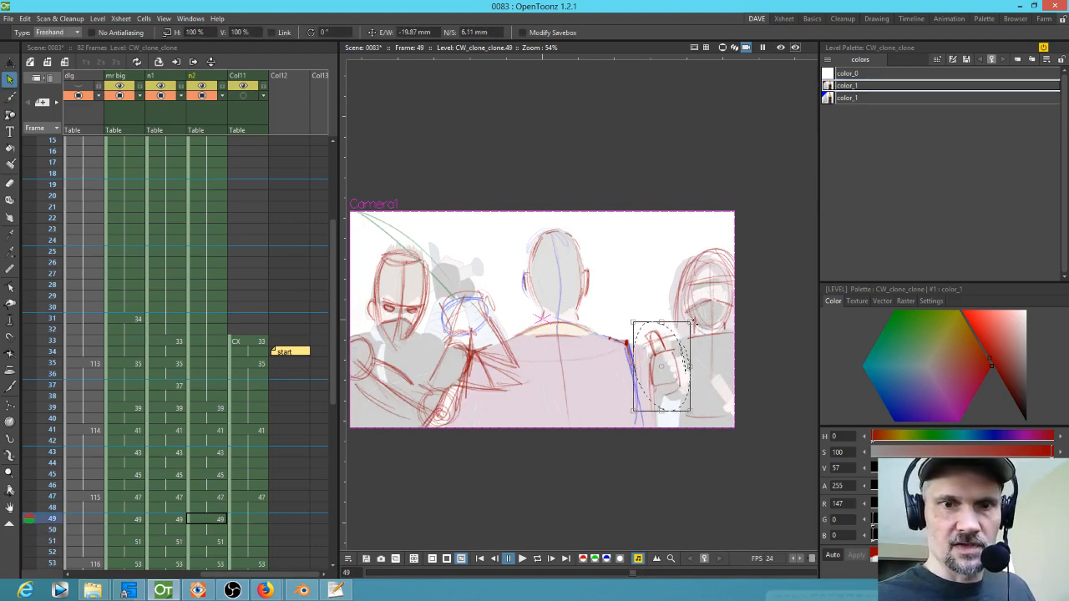
{"action": "left_click_drag", "start_coordinate": [695, 324], "coordinate": [708, 326]}
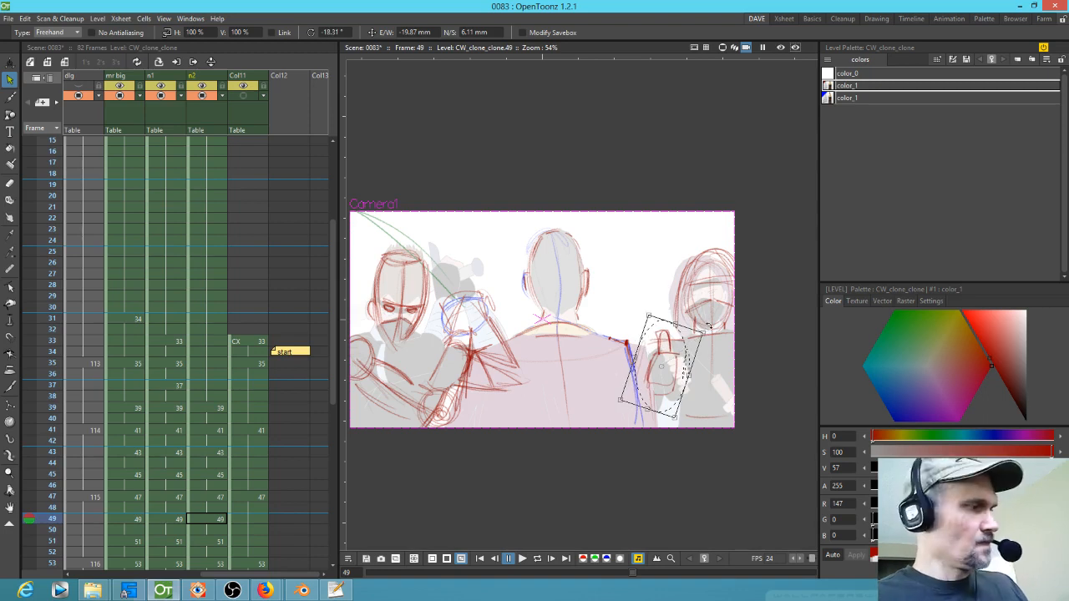
Step: Switch back to the brush with color_1 and add raised fingertips to the right figure's hand on frame 53
{"action": "key", "text": "comma"}
{"action": "key", "text": "comma"}
{"action": "key", "text": "period"}
{"action": "key", "text": "period"}
{"action": "key", "text": "period"}
{"action": "key", "text": "period"}
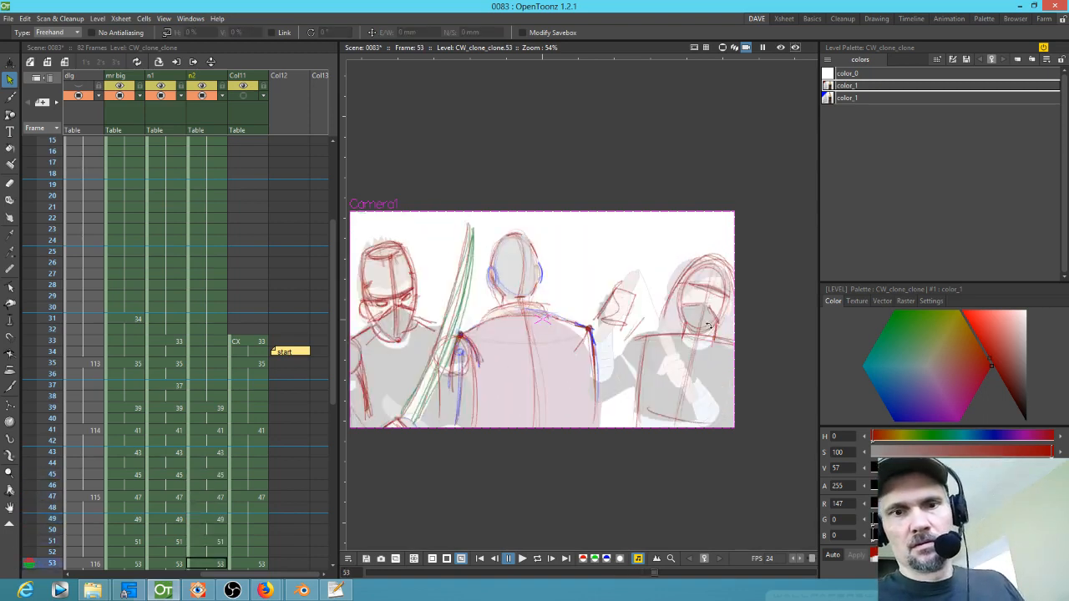
{"action": "left_click", "coordinate": [628, 284]}
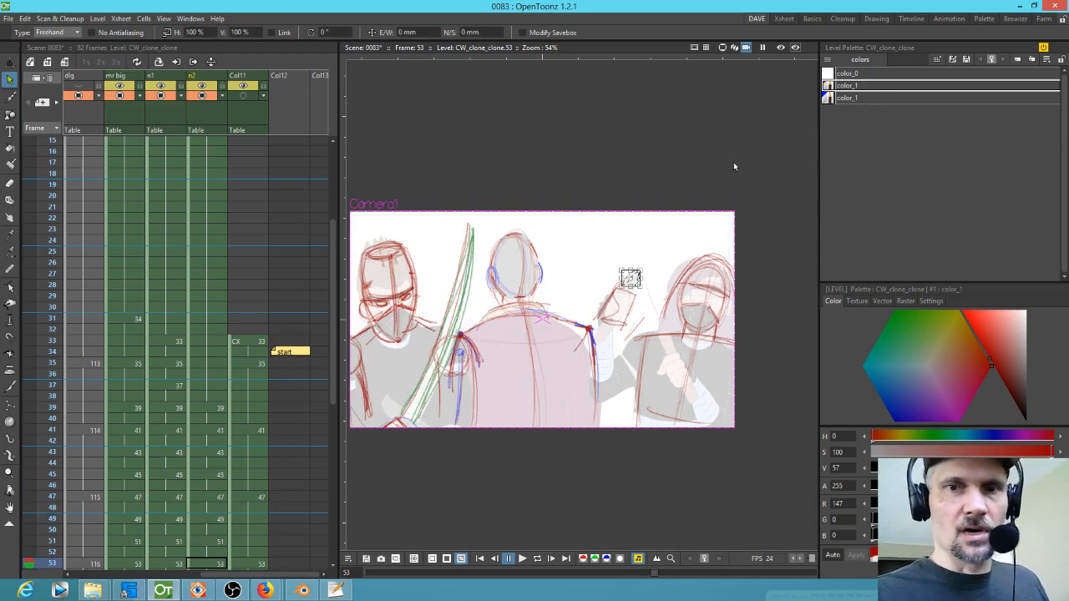
{"action": "left_click", "coordinate": [857, 90]}
{"action": "key", "text": "b"}
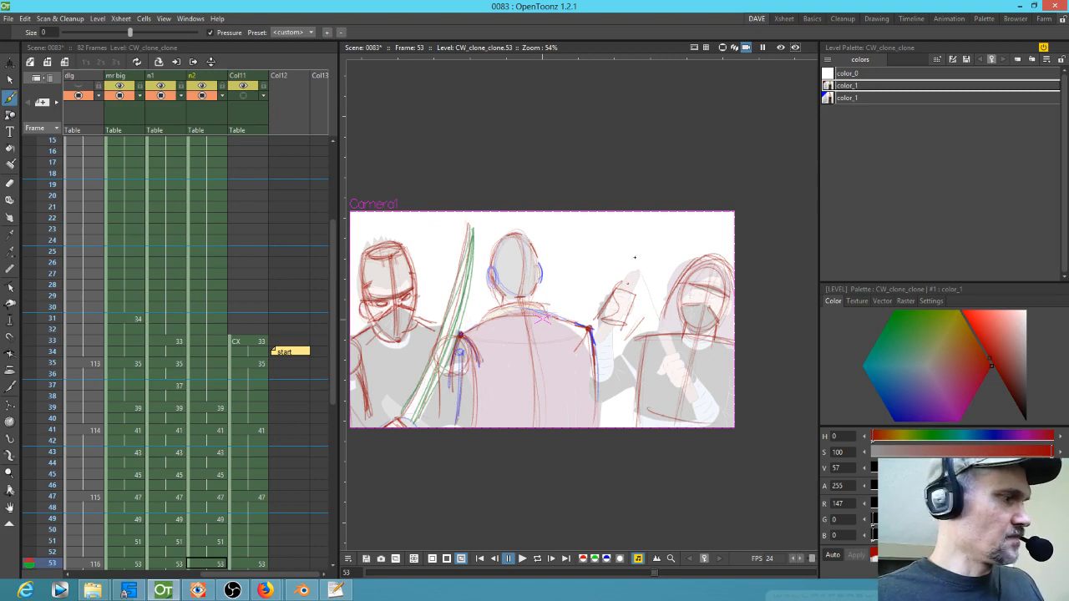
{"action": "mouse_move", "coordinate": [632, 273]}
{"action": "left_mouse_down"}
{"action": "mouse_move", "coordinate": [622, 287]}
{"action": "mouse_move", "coordinate": [636, 288]}
{"action": "mouse_move", "coordinate": [644, 266]}
{"action": "left_mouse_up"}
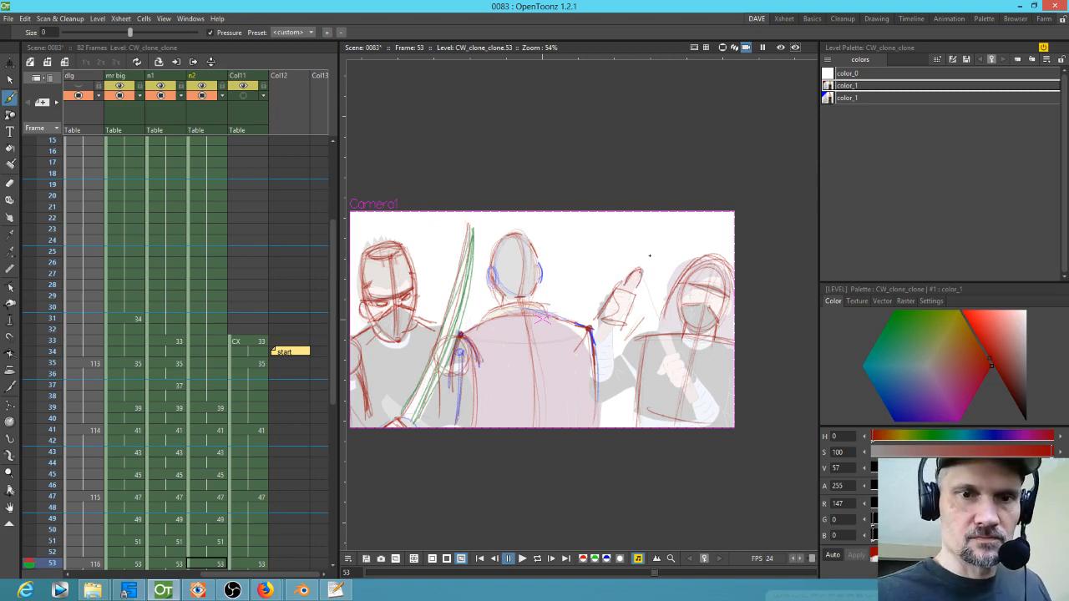
Step: Step through frames 45 to 53 to compare the right figure's hand poses
{"action": "key", "text": "comma"}
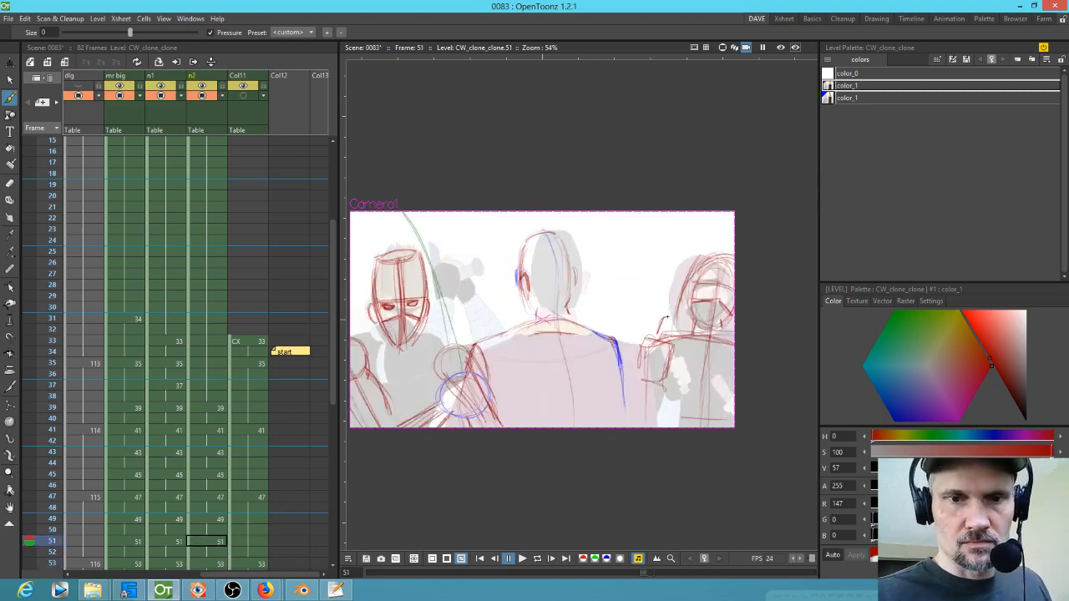
{"action": "key", "text": "period"}
{"action": "key", "text": "comma"}
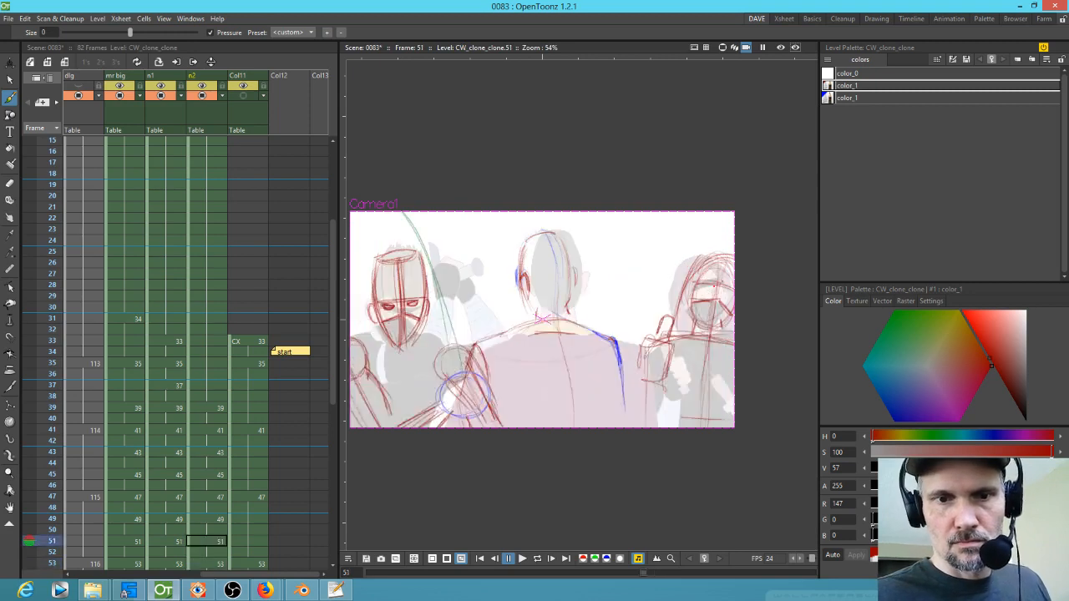
{"action": "key", "text": "comma"}
{"action": "key", "text": "comma"}
{"action": "key", "text": "comma"}
{"action": "key", "text": "comma"}
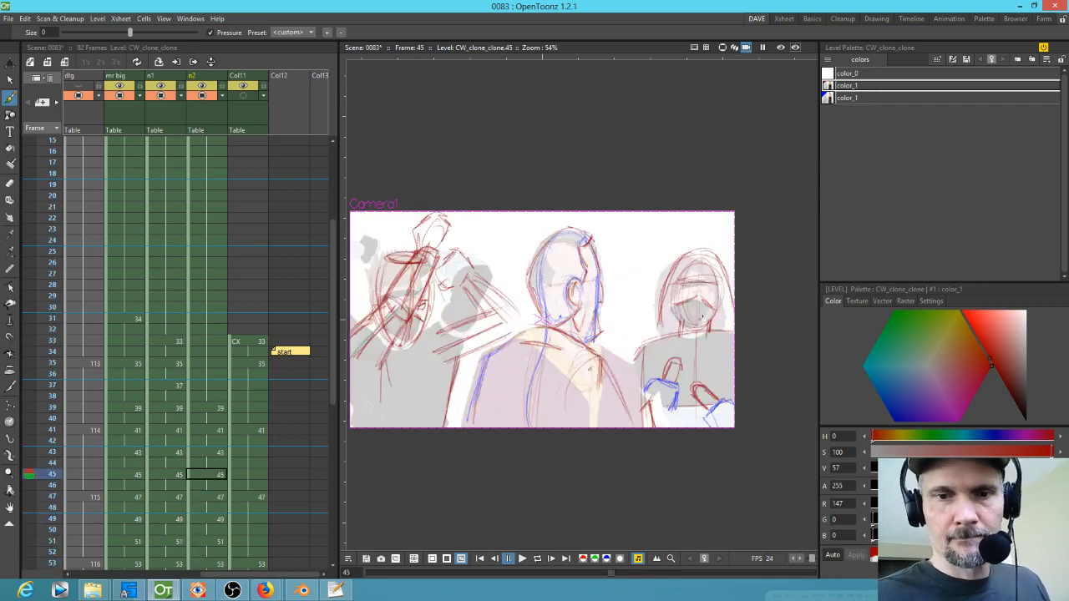
{"action": "key", "text": "period"}
{"action": "key", "text": "period"}
{"action": "key", "text": "period"}
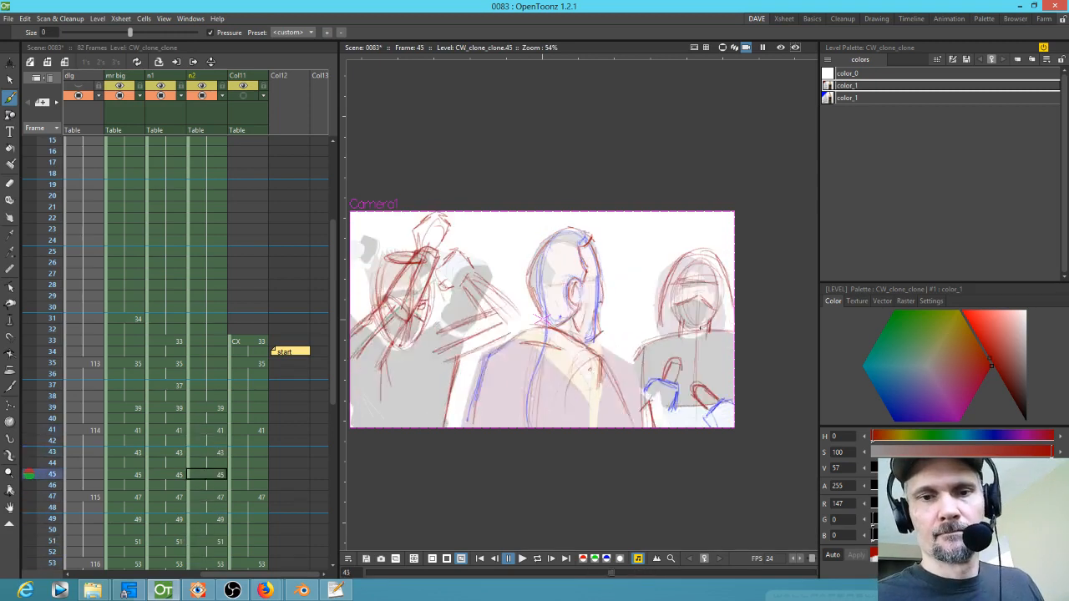
{"action": "key", "text": "period"}
{"action": "key", "text": "period"}
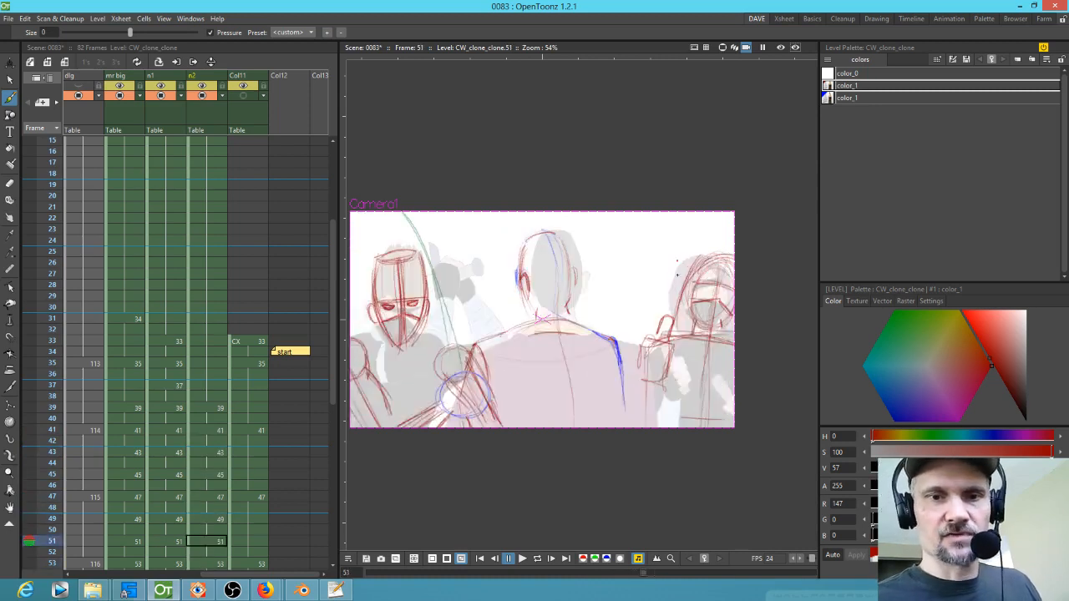
Step: Sketch the right figure's hand and forearm on frames 53 and 51
{"action": "mouse_move", "coordinate": [665, 354]}
{"action": "left_mouse_down"}
{"action": "mouse_move", "coordinate": [668, 327]}
{"action": "mouse_move", "coordinate": [676, 352]}
{"action": "mouse_move", "coordinate": [663, 357]}
{"action": "left_mouse_up"}
{"action": "mouse_move", "coordinate": [666, 356]}
{"action": "left_mouse_down"}
{"action": "mouse_move", "coordinate": [671, 384]}
{"action": "mouse_move", "coordinate": [693, 373]}
{"action": "mouse_move", "coordinate": [675, 385]}
{"action": "left_mouse_up"}
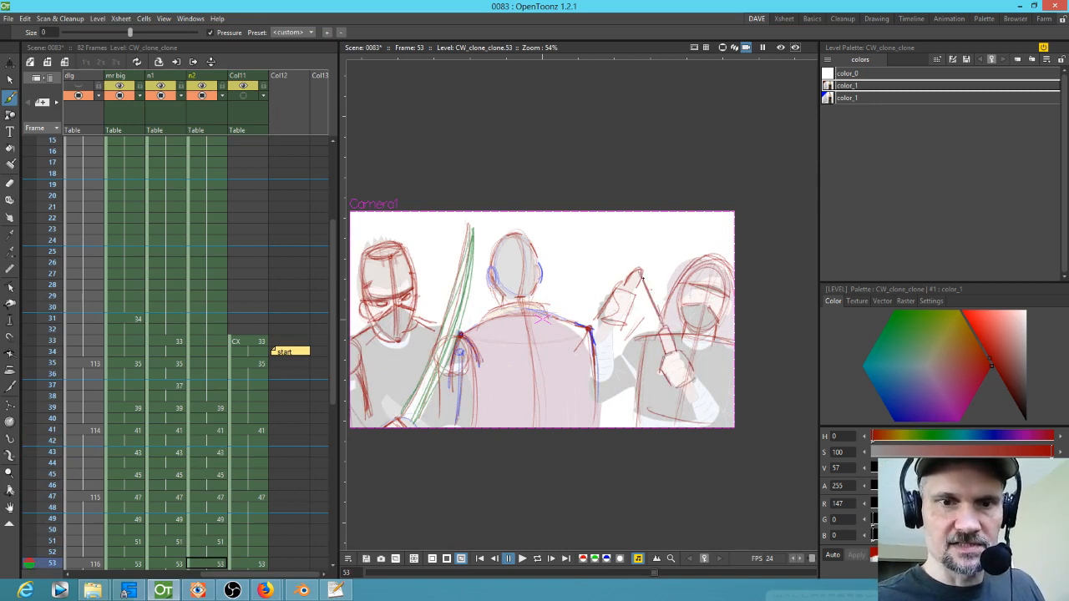
{"action": "mouse_move", "coordinate": [710, 382]}
{"action": "left_mouse_down"}
{"action": "mouse_move", "coordinate": [717, 370]}
{"action": "mouse_move", "coordinate": [733, 382]}
{"action": "mouse_move", "coordinate": [708, 407]}
{"action": "mouse_move", "coordinate": [738, 365]}
{"action": "mouse_move", "coordinate": [727, 388]}
{"action": "mouse_move", "coordinate": [725, 376]}
{"action": "left_mouse_up"}
{"action": "key", "text": "s"}
{"action": "key", "text": "Escape"}
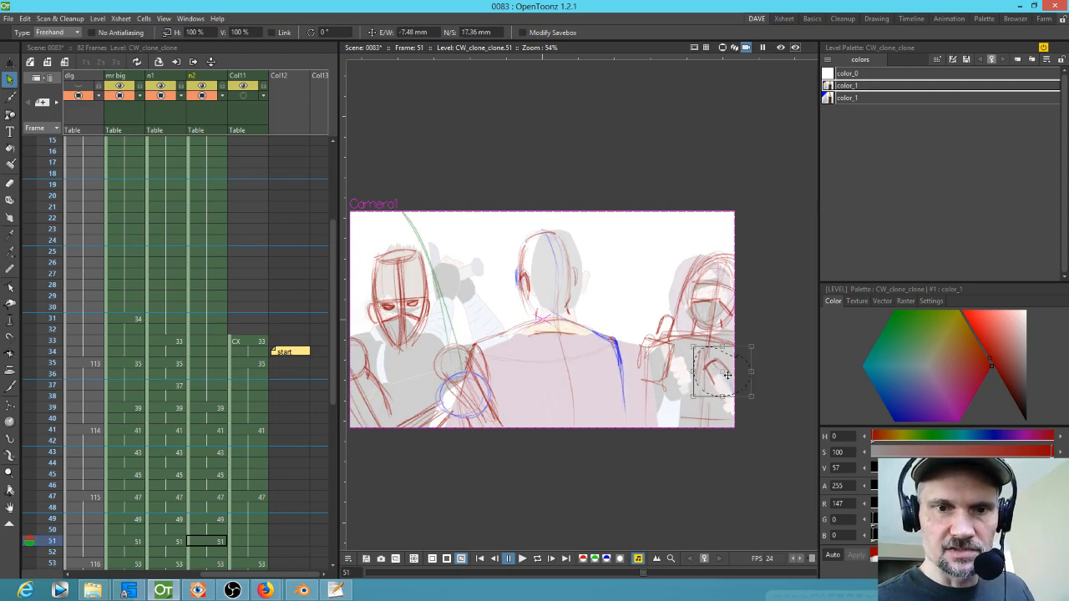
{"action": "key", "text": "b"}
{"action": "mouse_move", "coordinate": [727, 377]}
{"action": "left_mouse_down"}
{"action": "mouse_move", "coordinate": [719, 401]}
{"action": "mouse_move", "coordinate": [734, 376]}
{"action": "mouse_move", "coordinate": [737, 386]}
{"action": "mouse_move", "coordinate": [708, 367]}
{"action": "mouse_move", "coordinate": [725, 406]}
{"action": "mouse_move", "coordinate": [733, 377]}
{"action": "left_mouse_up"}
{"action": "left_click_drag", "start_coordinate": [682, 326], "coordinate": [701, 356]}
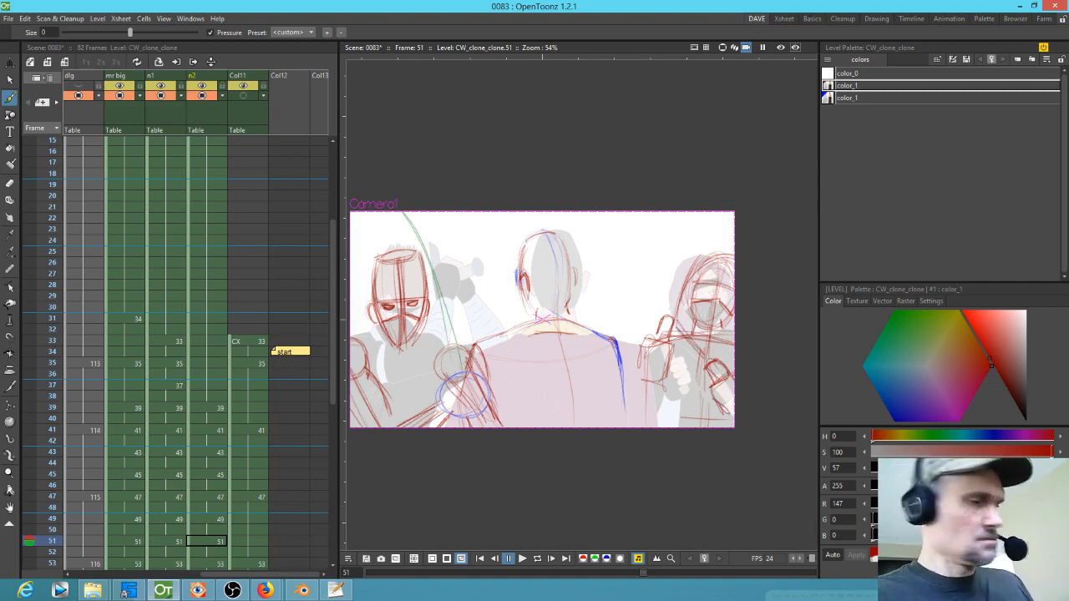
Step: Sketch the right figure's hand strokes on frames 49 and 47
{"action": "key", "text": "Up"}
{"action": "key", "text": "Up"}
{"action": "mouse_move", "coordinate": [675, 337]}
{"action": "left_mouse_down"}
{"action": "mouse_move", "coordinate": [730, 386]}
{"action": "mouse_move", "coordinate": [719, 386]}
{"action": "mouse_move", "coordinate": [729, 415]}
{"action": "left_mouse_up"}
{"action": "key", "text": "Up"}
{"action": "key", "text": "Up"}
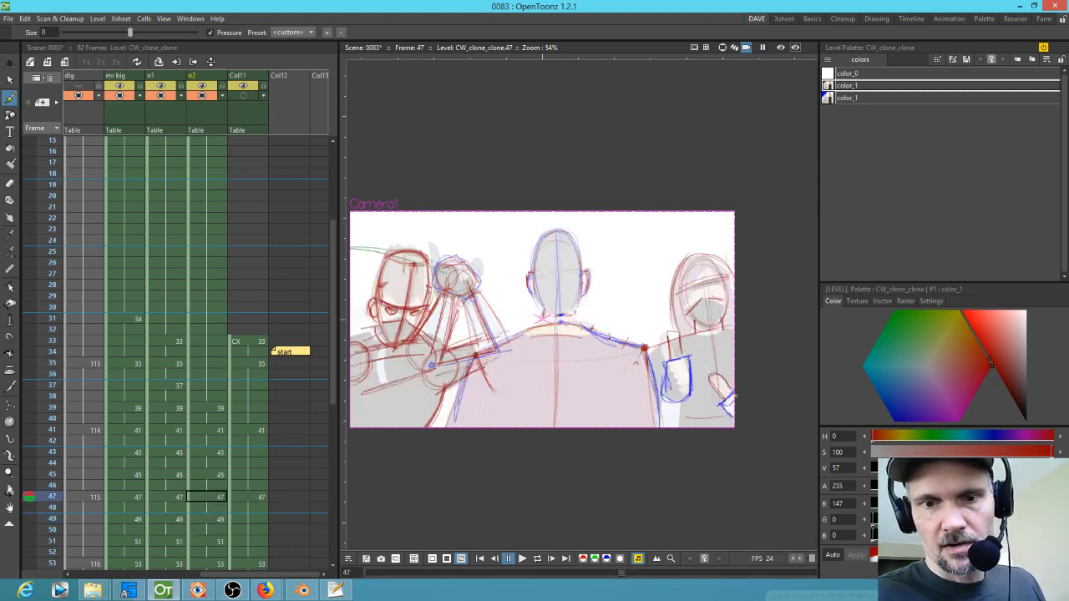
{"action": "mouse_move", "coordinate": [682, 346]}
{"action": "left_mouse_down"}
{"action": "mouse_move", "coordinate": [685, 403]}
{"action": "mouse_move", "coordinate": [694, 391]}
{"action": "left_mouse_up"}
Step: Step back and forth through frames 43 to 53 to review the right figure's hand motion
{"action": "key", "text": "Up"}
{"action": "key", "text": "Down"}
{"action": "key", "text": "Up"}
{"action": "key", "text": "Up"}
{"action": "key", "text": "Up"}
{"action": "key", "text": "Up"}
{"action": "key", "text": "Down"}
{"action": "key", "text": "Down"}
{"action": "key", "text": "Up"}
{"action": "key", "text": "Up"}
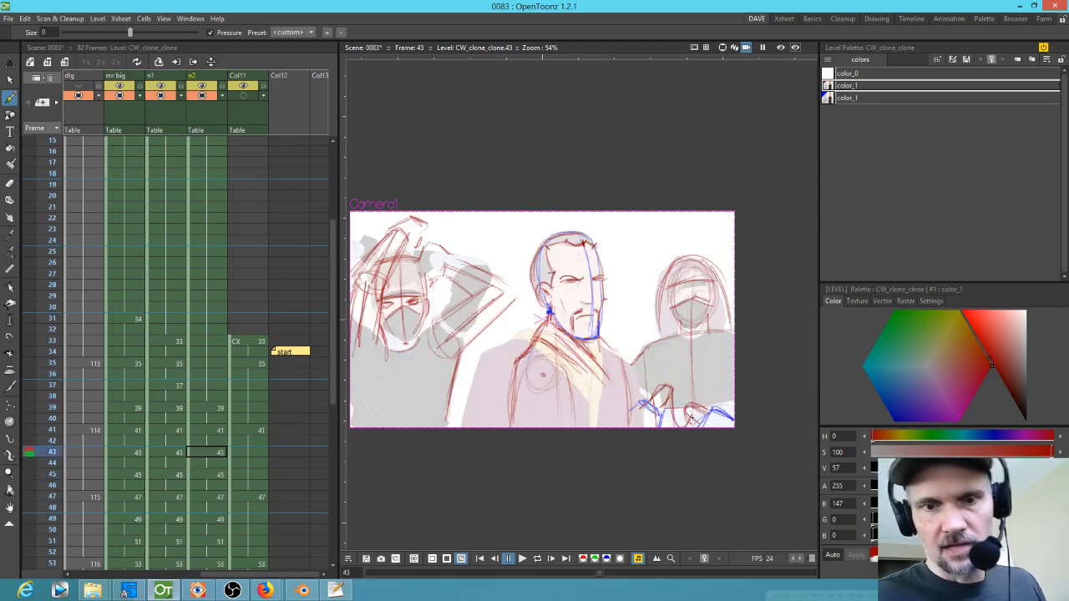
{"action": "key", "text": "Down"}
{"action": "key", "text": "Down"}
{"action": "key", "text": "Down"}
{"action": "key", "text": "Down"}
{"action": "key", "text": "Down"}
{"action": "key", "text": "Down"}
{"action": "key", "text": "Down"}
{"action": "key", "text": "Down"}
{"action": "key", "text": "Down"}
{"action": "key", "text": "Down"}
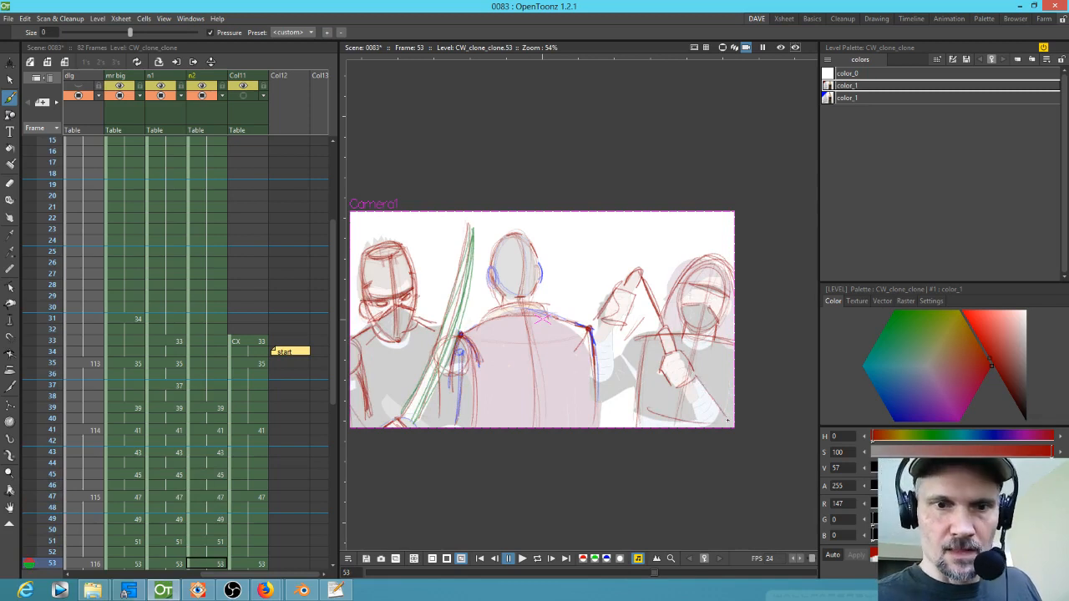
{"action": "key", "text": "Up"}
{"action": "key", "text": "Up"}
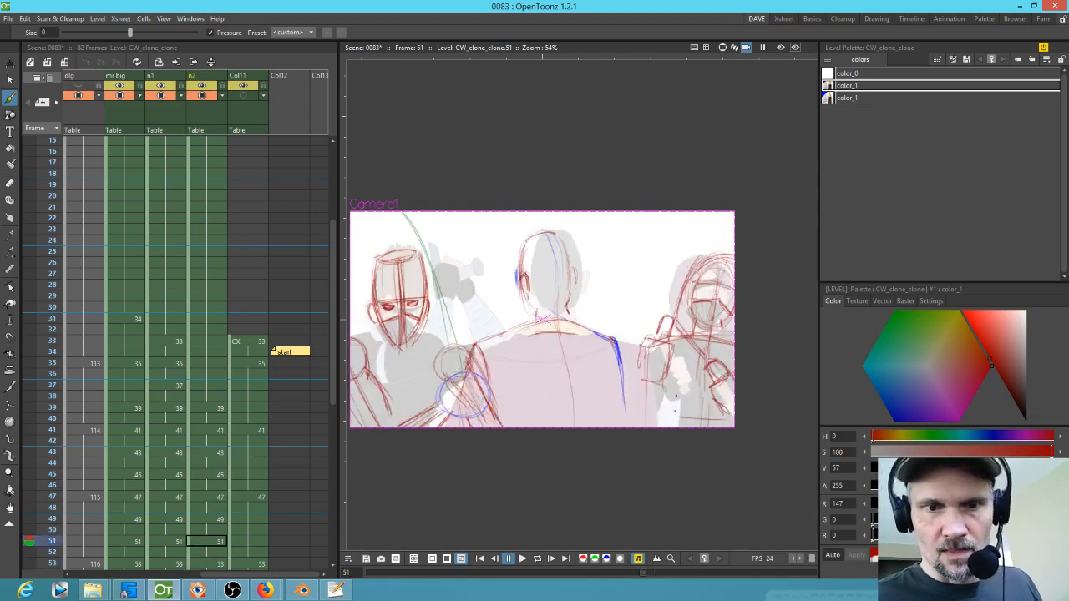
{"action": "key", "text": "Up"}
{"action": "key", "text": "Up"}
{"action": "key", "text": "Up"}
{"action": "key", "text": "Up"}
{"action": "key", "text": "Up"}
{"action": "key", "text": "Up"}
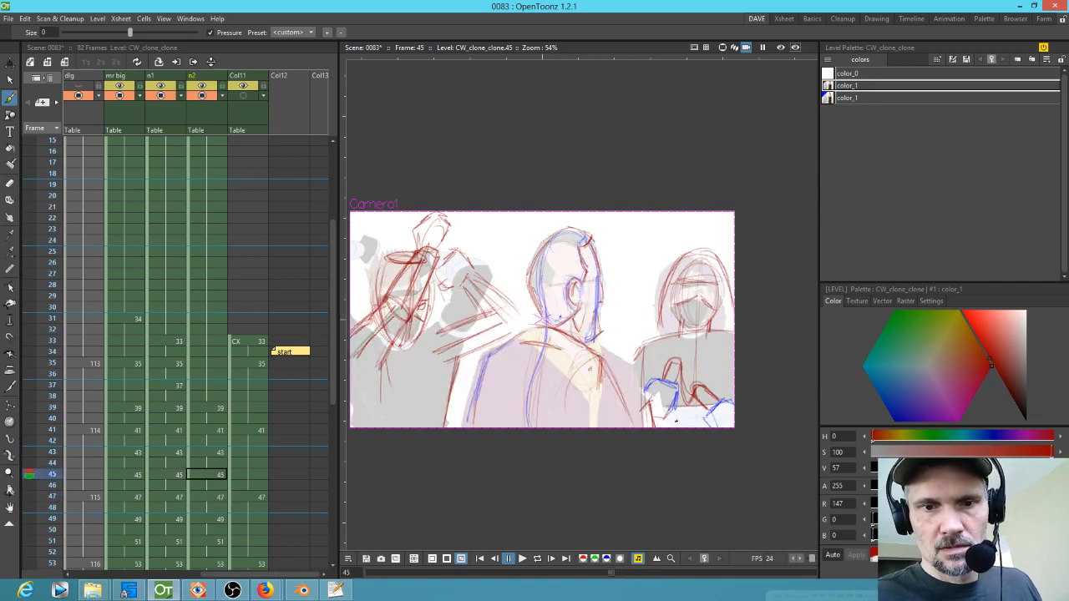
{"action": "key", "text": "Down"}
{"action": "key", "text": "Down"}
Step: Sketch a forearm line for the right figure on frame 53
{"action": "key", "text": "Down"}
{"action": "key", "text": "Down"}
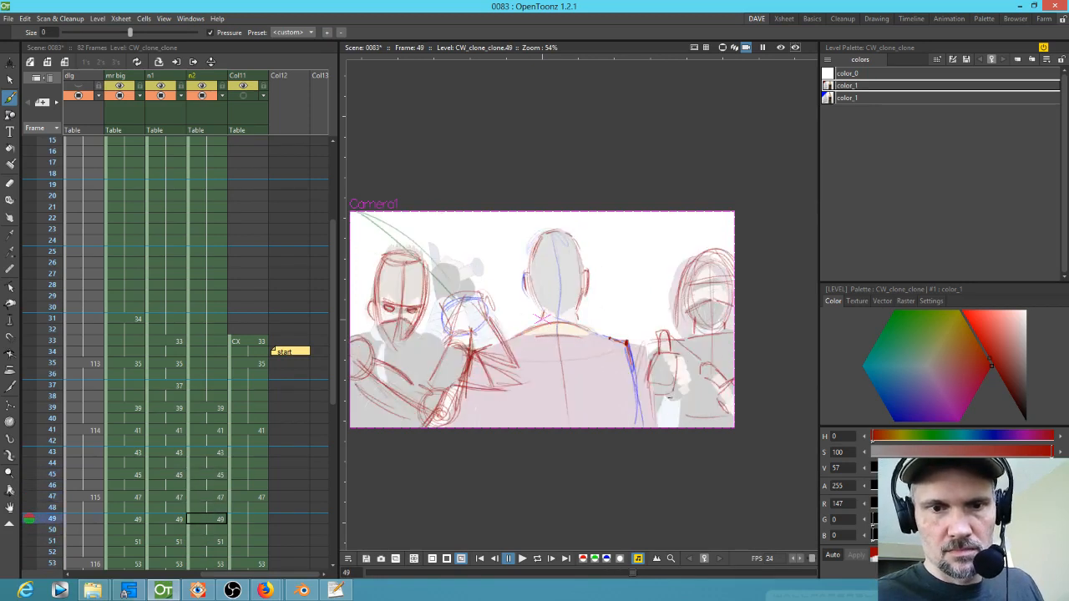
{"action": "key", "text": "Down"}
{"action": "key", "text": "Down"}
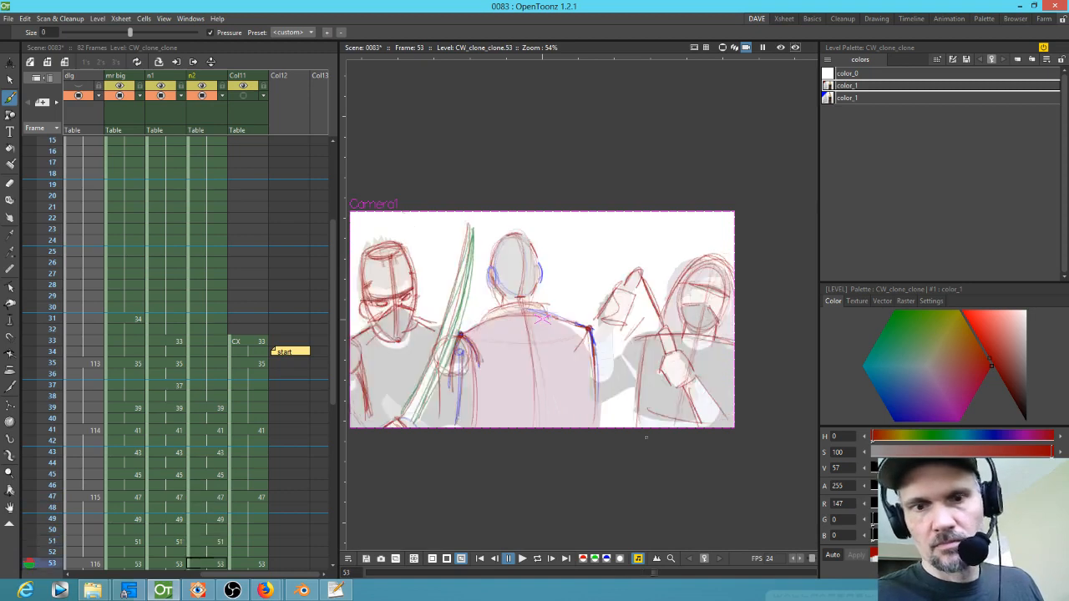
{"action": "left_click_drag", "start_coordinate": [620, 327], "coordinate": [613, 382]}
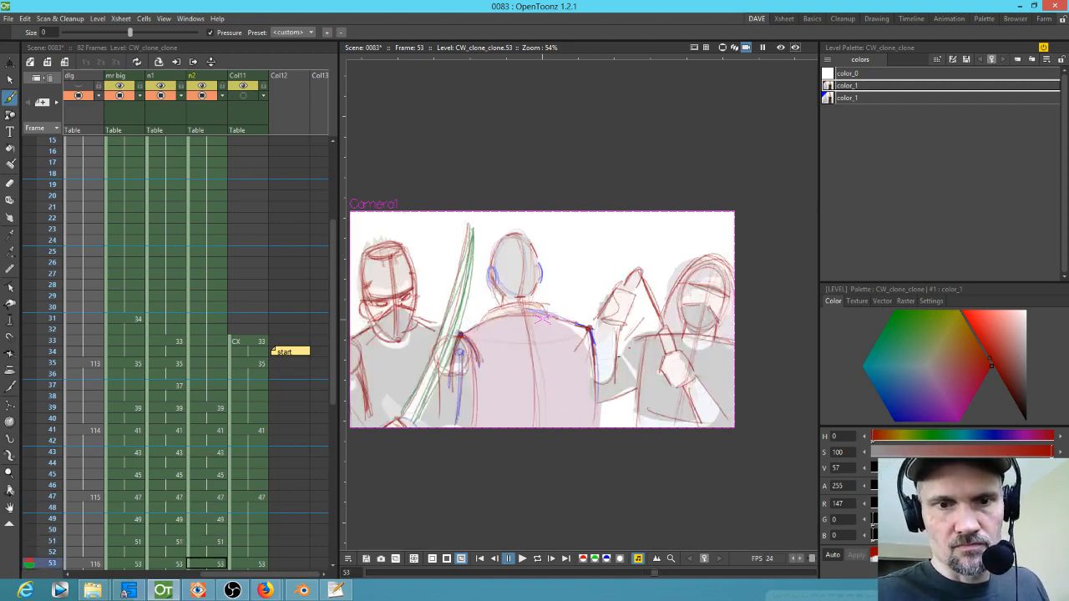
Step: Step through frames 49 to 53 to check the right figure's forearm
{"action": "key", "text": "Up"}
{"action": "key", "text": "Up"}
{"action": "key", "text": "Up"}
{"action": "key", "text": "Up"}
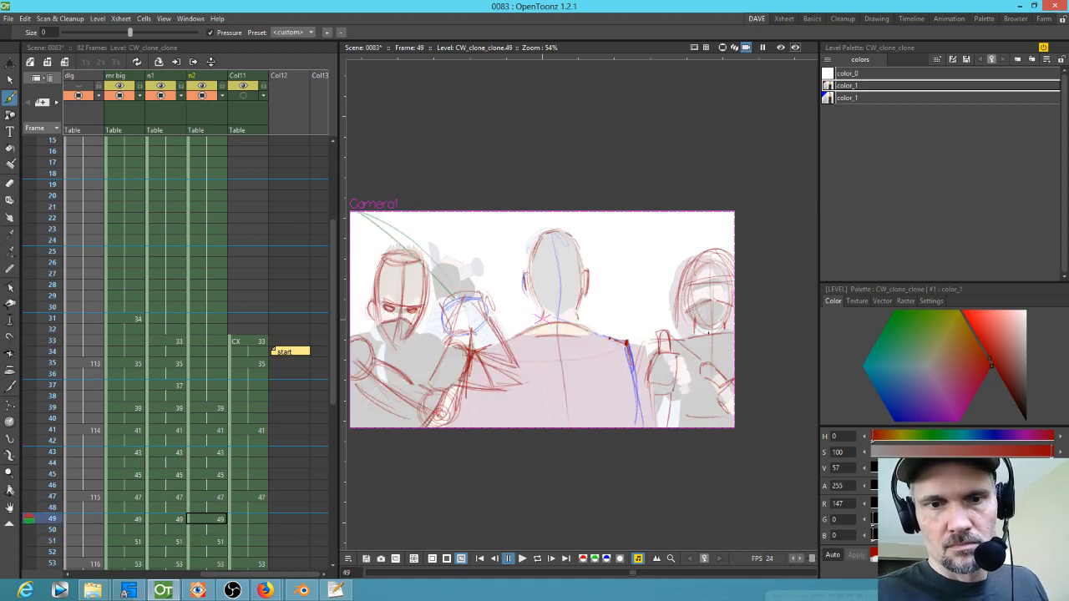
{"action": "key", "text": "Down"}
{"action": "key", "text": "Down"}
{"action": "key", "text": "Down"}
{"action": "key", "text": "Down"}
{"action": "key", "text": "Up"}
{"action": "key", "text": "Up"}
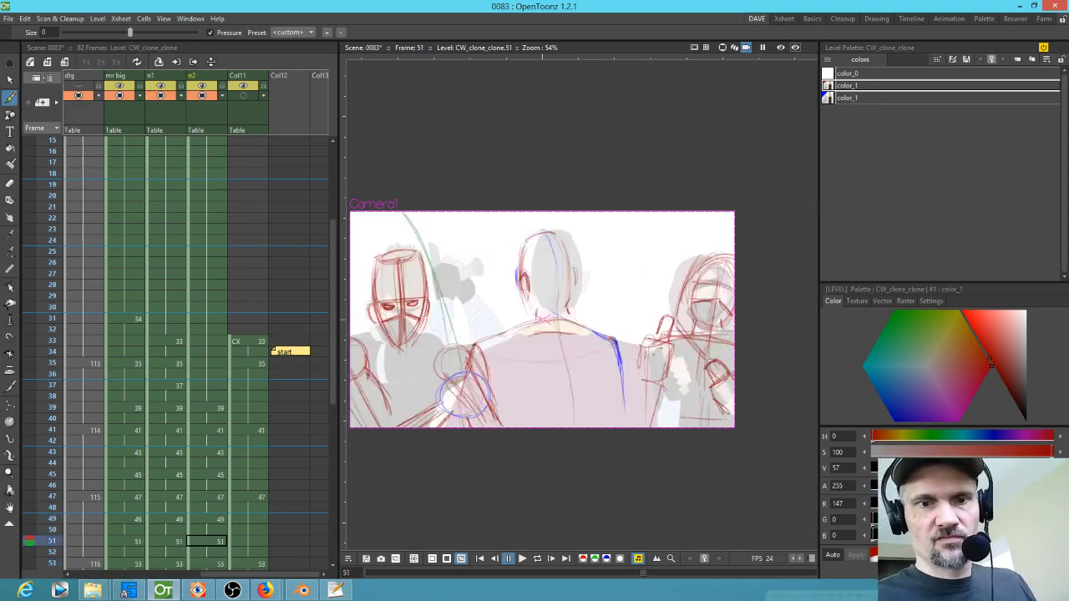
Step: Sketch the right figure's forearm and hand lines on frame 51 and the neighbouring drawing
{"action": "mouse_move", "coordinate": [644, 360]}
{"action": "left_mouse_down"}
{"action": "mouse_move", "coordinate": [619, 420]}
{"action": "mouse_move", "coordinate": [646, 427]}
{"action": "left_mouse_up"}
{"action": "mouse_move", "coordinate": [638, 387]}
{"action": "left_mouse_down"}
{"action": "mouse_move", "coordinate": [644, 376]}
{"action": "mouse_move", "coordinate": [660, 391]}
{"action": "mouse_move", "coordinate": [631, 396]}
{"action": "left_mouse_up"}
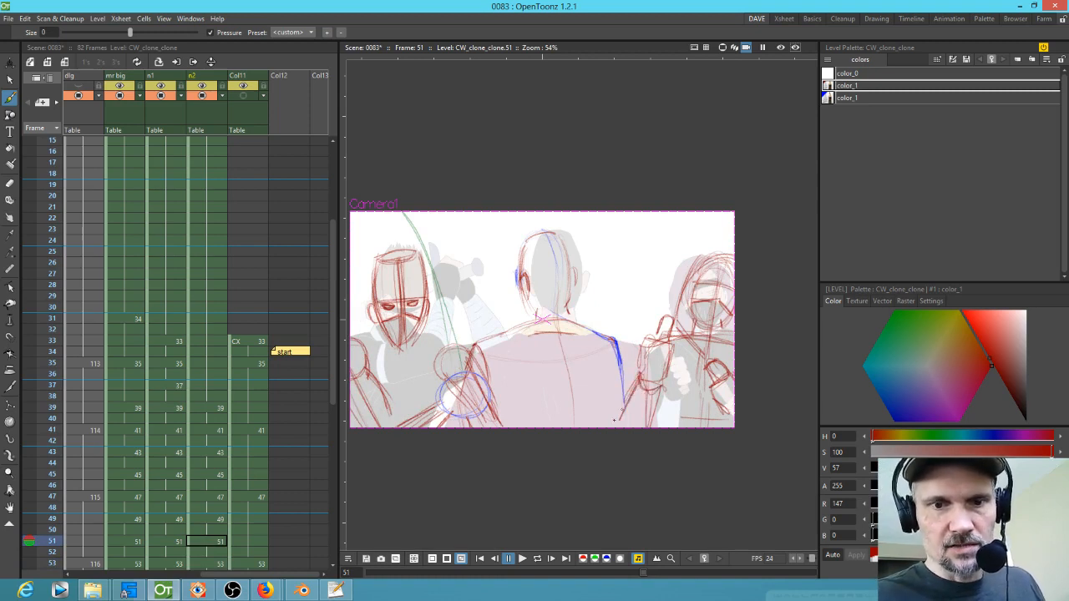
{"action": "left_click_drag", "start_coordinate": [639, 345], "coordinate": [626, 387]}
{"action": "left_click_drag", "start_coordinate": [619, 348], "coordinate": [625, 369]}
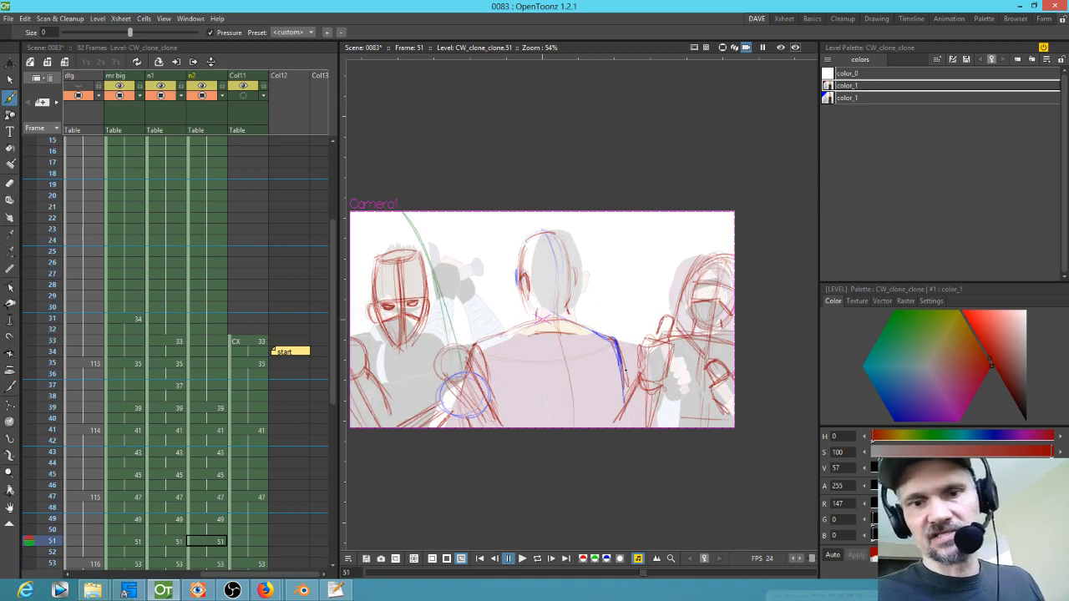
{"action": "key", "text": "comma"}
{"action": "key", "text": "comma"}
{"action": "key", "text": "period"}
{"action": "mouse_move", "coordinate": [647, 392]}
{"action": "left_mouse_down"}
{"action": "mouse_move", "coordinate": [640, 426]}
{"action": "mouse_move", "coordinate": [668, 427]}
{"action": "mouse_move", "coordinate": [643, 413]}
{"action": "left_mouse_up"}
{"action": "left_click_drag", "start_coordinate": [654, 347], "coordinate": [641, 398]}
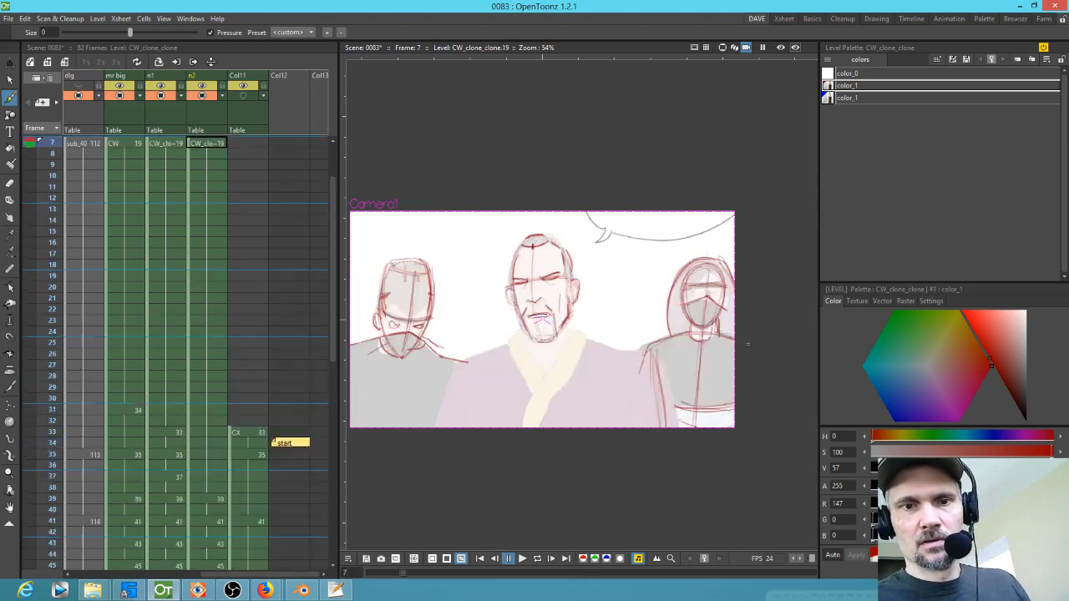
Step: Switch to the blue style and draw the right figure's eye shapes on frame 7 and the following key frames up to 45
{"action": "scroll", "coordinate": [733, 234], "scroll_direction": "up", "scroll_amount": 7}
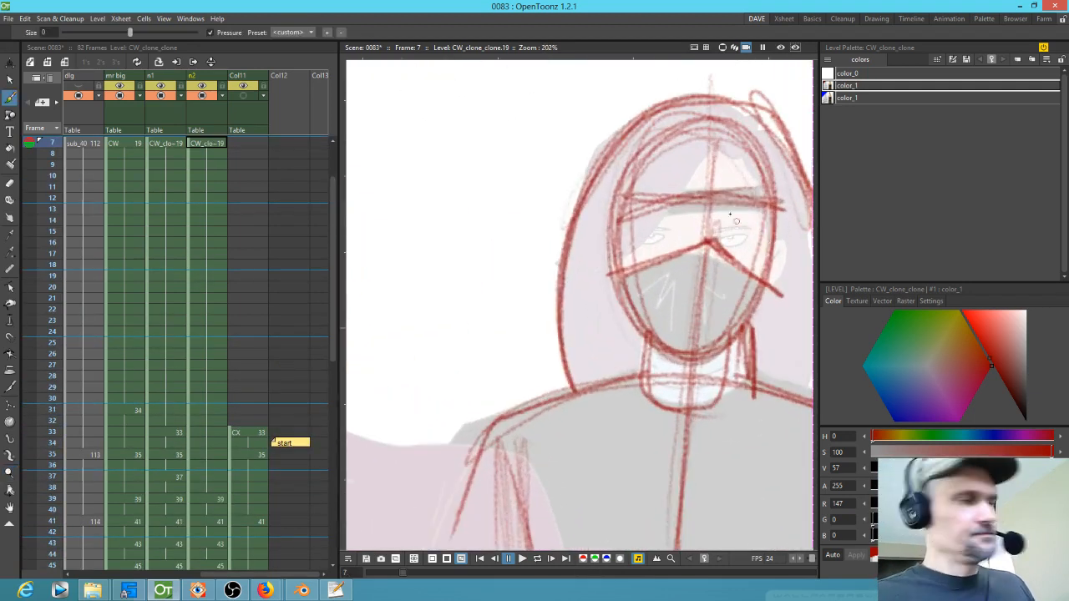
{"action": "left_click", "coordinate": [868, 97]}
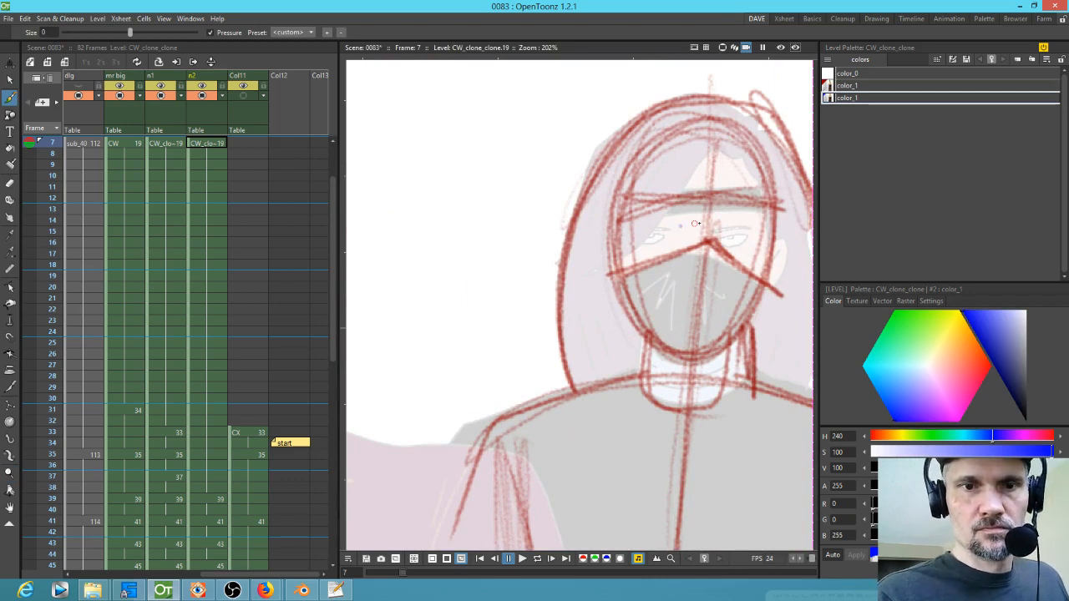
{"action": "mouse_move", "coordinate": [679, 231]}
{"action": "left_mouse_down"}
{"action": "mouse_move", "coordinate": [641, 230]}
{"action": "mouse_move", "coordinate": [757, 227]}
{"action": "mouse_move", "coordinate": [726, 239]}
{"action": "mouse_move", "coordinate": [648, 226]}
{"action": "mouse_move", "coordinate": [681, 236]}
{"action": "mouse_move", "coordinate": [728, 216]}
{"action": "mouse_move", "coordinate": [687, 232]}
{"action": "left_mouse_up"}
{"action": "key", "text": "period"}
{"action": "mouse_move", "coordinate": [650, 230]}
{"action": "left_mouse_down"}
{"action": "mouse_move", "coordinate": [613, 231]}
{"action": "mouse_move", "coordinate": [637, 241]}
{"action": "mouse_move", "coordinate": [584, 239]}
{"action": "mouse_move", "coordinate": [588, 248]}
{"action": "mouse_move", "coordinate": [695, 209]}
{"action": "mouse_move", "coordinate": [682, 223]}
{"action": "mouse_move", "coordinate": [613, 235]}
{"action": "left_mouse_up"}
{"action": "key", "text": "period"}
{"action": "key", "text": "period"}
{"action": "mouse_move", "coordinate": [703, 213]}
{"action": "left_mouse_down"}
{"action": "mouse_move", "coordinate": [666, 231]}
{"action": "mouse_move", "coordinate": [710, 212]}
{"action": "left_mouse_up"}
{"action": "mouse_move", "coordinate": [592, 225]}
{"action": "left_mouse_down"}
{"action": "mouse_move", "coordinate": [632, 223]}
{"action": "mouse_move", "coordinate": [622, 212]}
{"action": "mouse_move", "coordinate": [609, 222]}
{"action": "mouse_move", "coordinate": [725, 219]}
{"action": "mouse_move", "coordinate": [690, 226]}
{"action": "mouse_move", "coordinate": [731, 235]}
{"action": "mouse_move", "coordinate": [733, 222]}
{"action": "left_mouse_up"}
{"action": "key", "text": "period"}
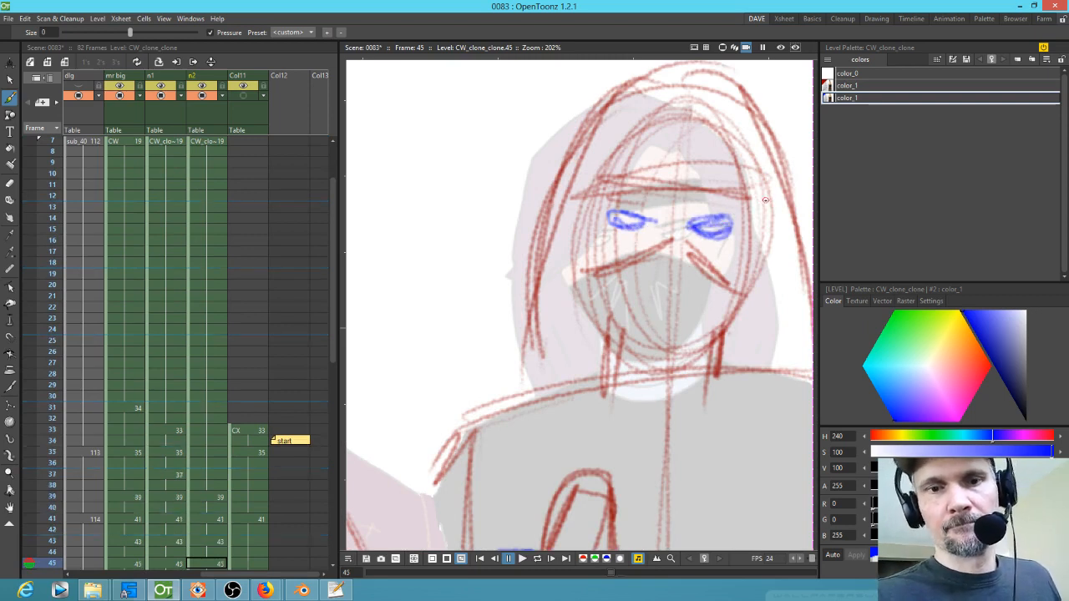
Step: Draw the right figure's blue eye shapes on frames 47 and 49
{"action": "key", "text": "period"}
{"action": "mouse_move", "coordinate": [663, 240]}
{"action": "left_mouse_down"}
{"action": "mouse_move", "coordinate": [639, 251]}
{"action": "mouse_move", "coordinate": [739, 217]}
{"action": "mouse_move", "coordinate": [628, 245]}
{"action": "left_mouse_up"}
{"action": "mouse_move", "coordinate": [715, 227]}
{"action": "left_mouse_down"}
{"action": "mouse_move", "coordinate": [753, 212]}
{"action": "mouse_move", "coordinate": [660, 222]}
{"action": "mouse_move", "coordinate": [793, 220]}
{"action": "mouse_move", "coordinate": [728, 213]}
{"action": "left_mouse_up"}
{"action": "key", "text": "period"}
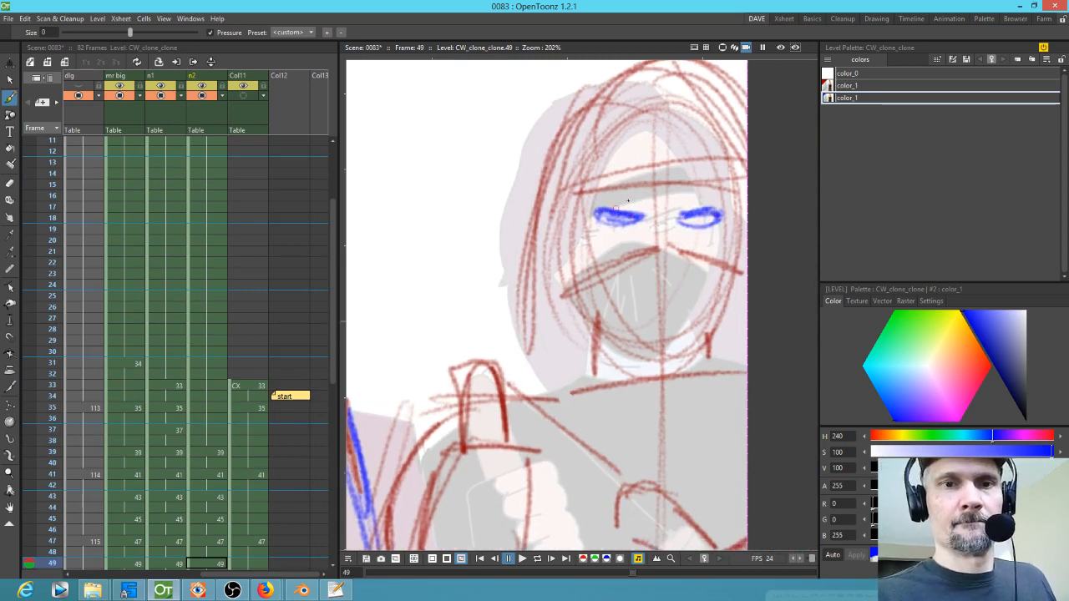
{"action": "key", "text": "period"}
{"action": "mouse_move", "coordinate": [626, 199]}
{"action": "left_mouse_down"}
{"action": "mouse_move", "coordinate": [660, 217]}
{"action": "mouse_move", "coordinate": [622, 195]}
{"action": "mouse_move", "coordinate": [648, 216]}
{"action": "mouse_move", "coordinate": [628, 215]}
{"action": "left_mouse_up"}
{"action": "mouse_move", "coordinate": [698, 225]}
{"action": "left_mouse_down"}
{"action": "mouse_move", "coordinate": [734, 224]}
{"action": "mouse_move", "coordinate": [695, 229]}
{"action": "mouse_move", "coordinate": [719, 242]}
{"action": "mouse_move", "coordinate": [708, 236]}
{"action": "left_mouse_up"}
{"action": "key", "text": "period"}
Step: Draw blue eye shapes and crossing face centre lines on the right figure at frame 53
{"action": "left_click_drag", "start_coordinate": [614, 223], "coordinate": [579, 211]}
{"action": "left_click_drag", "start_coordinate": [654, 245], "coordinate": [696, 246]}
{"action": "mouse_move", "coordinate": [552, 269]}
{"action": "left_mouse_down"}
{"action": "mouse_move", "coordinate": [633, 266]}
{"action": "mouse_move", "coordinate": [681, 327]}
{"action": "left_mouse_up"}
{"action": "left_click_drag", "start_coordinate": [641, 199], "coordinate": [606, 339]}
{"action": "left_click_drag", "start_coordinate": [549, 268], "coordinate": [641, 262]}
{"action": "left_click_drag", "start_coordinate": [637, 264], "coordinate": [685, 319]}
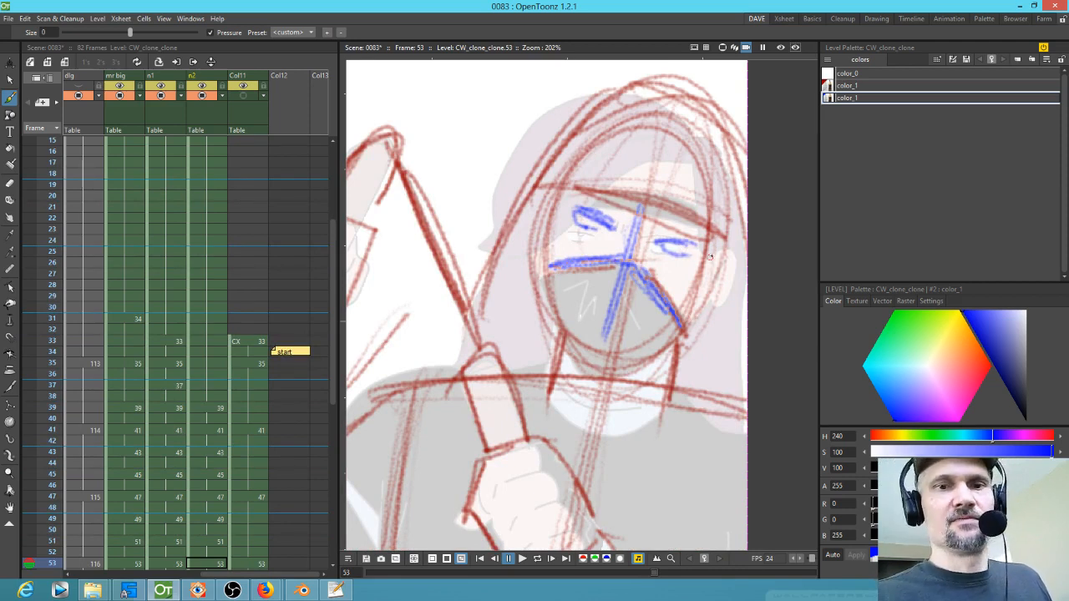
{"action": "mouse_move", "coordinate": [664, 137]}
{"action": "left_mouse_down"}
{"action": "mouse_move", "coordinate": [655, 187]}
{"action": "mouse_move", "coordinate": [580, 338]}
{"action": "left_mouse_up"}
{"action": "mouse_move", "coordinate": [656, 136]}
{"action": "left_mouse_down"}
{"action": "mouse_move", "coordinate": [615, 264]}
{"action": "mouse_move", "coordinate": [606, 337]}
{"action": "left_mouse_up"}
{"action": "key", "text": "ctrl+z"}
{"action": "key", "text": "ctrl+z"}
{"action": "key", "text": "comma"}
{"action": "key", "text": "period"}
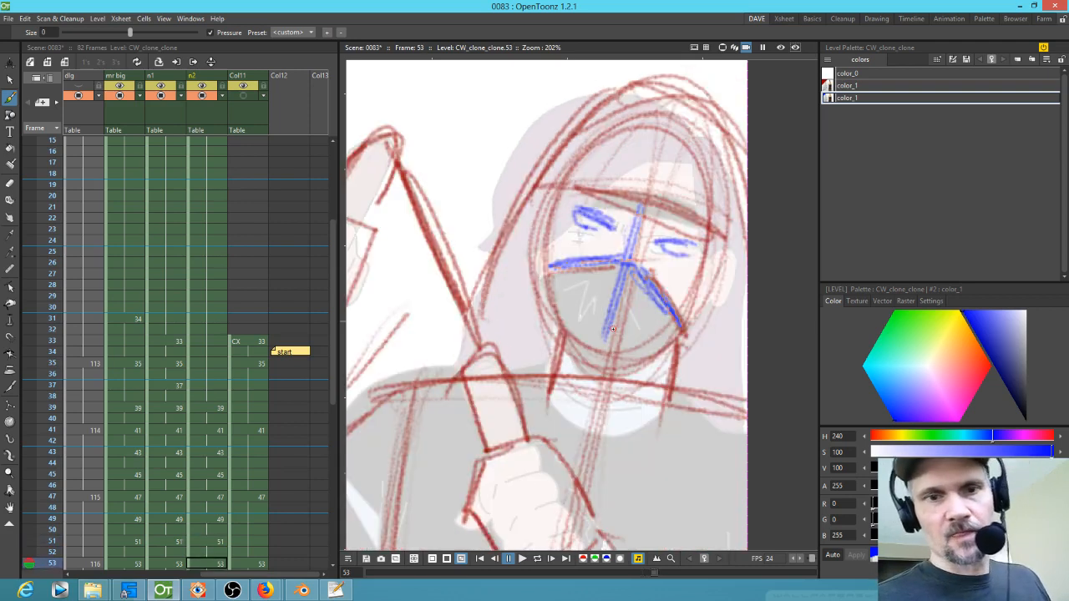
Step: Return to frame 7 and sketch the right figure's ear on the mask side in red
{"action": "key", "text": "comma"}
{"action": "key", "text": "comma"}
{"action": "key", "text": "comma"}
{"action": "key", "text": "comma"}
{"action": "key", "text": "comma"}
{"action": "key", "text": "comma"}
{"action": "key", "text": "comma"}
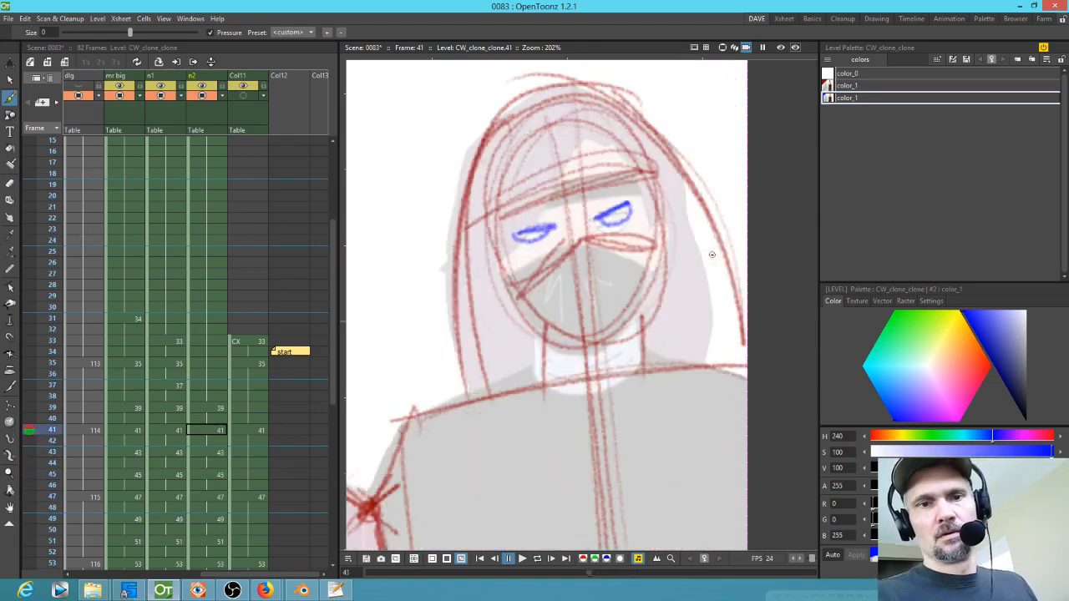
{"action": "scroll", "coordinate": [718, 239], "scroll_direction": "down", "scroll_amount": 5}
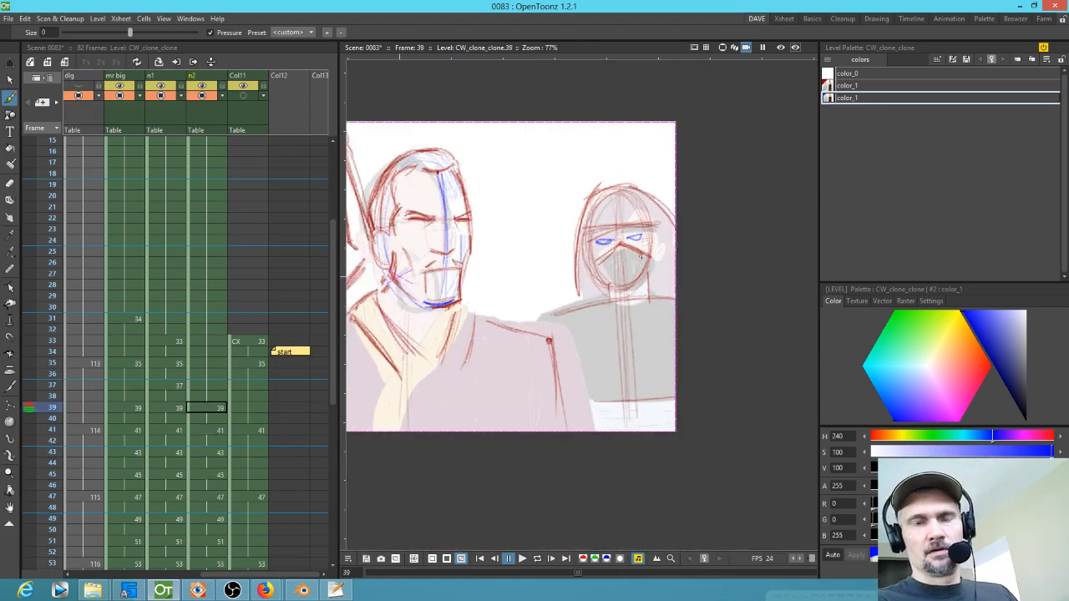
{"action": "key", "text": "comma"}
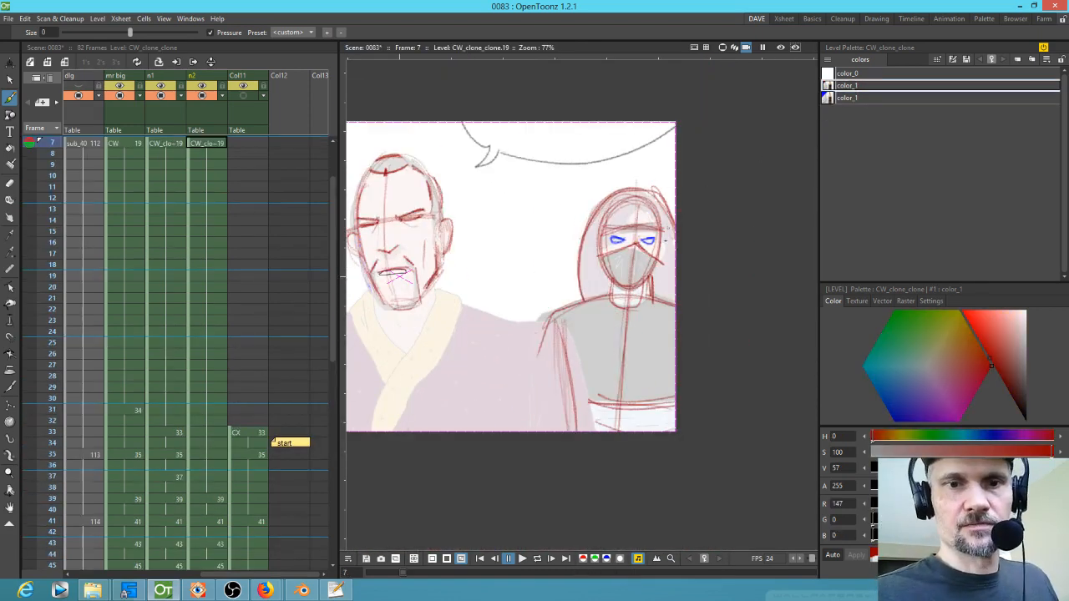
{"action": "scroll", "coordinate": [657, 265], "scroll_direction": "up", "scroll_amount": 5}
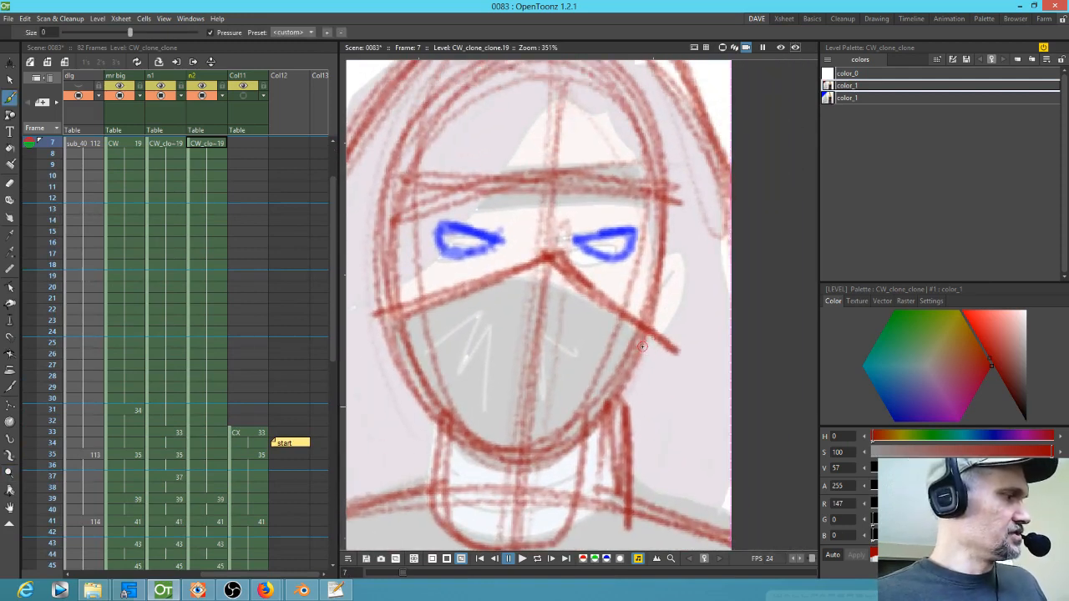
{"action": "mouse_move", "coordinate": [668, 267]}
{"action": "left_mouse_down"}
{"action": "mouse_move", "coordinate": [690, 281]}
{"action": "mouse_move", "coordinate": [666, 315]}
{"action": "left_mouse_up"}
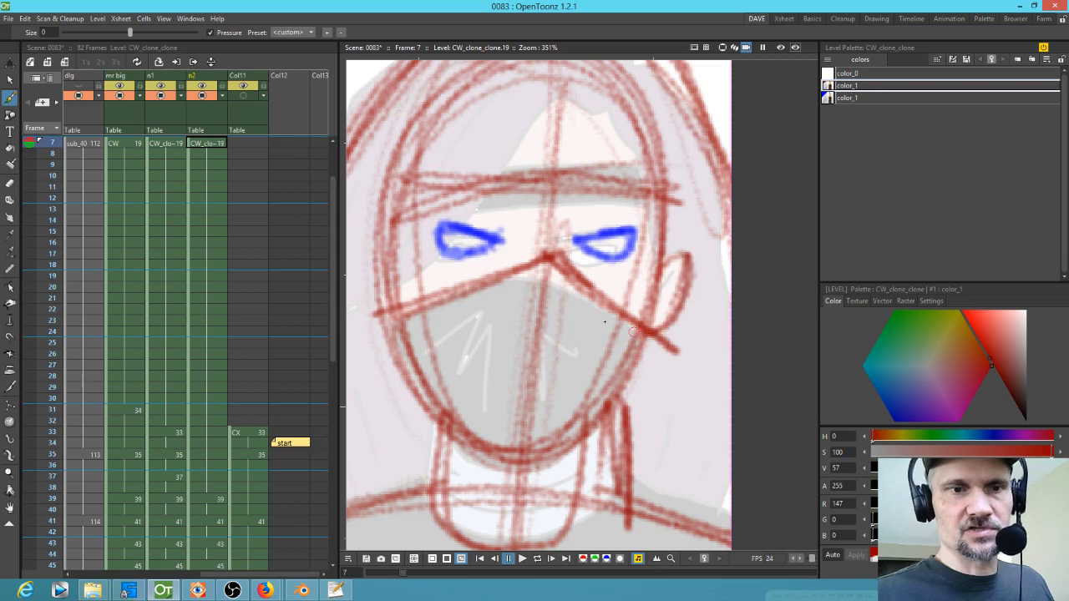
{"action": "mouse_move", "coordinate": [380, 258]}
{"action": "left_mouse_down"}
{"action": "mouse_move", "coordinate": [359, 270]}
{"action": "mouse_move", "coordinate": [377, 279]}
{"action": "mouse_move", "coordinate": [379, 327]}
{"action": "left_mouse_up"}
Step: Sketch the right figure's ear on frames 39, 41 and 43
{"action": "key", "text": "period"}
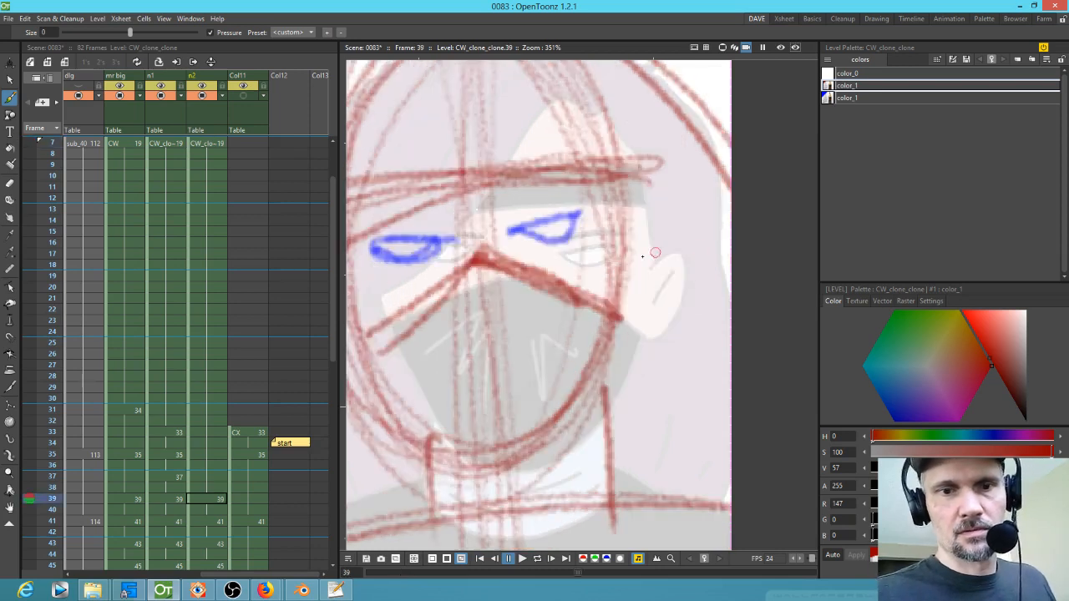
{"action": "left_click_drag", "start_coordinate": [620, 257], "coordinate": [627, 331]}
{"action": "left_click_drag", "start_coordinate": [651, 252], "coordinate": [623, 336]}
{"action": "key", "text": "period"}
{"action": "mouse_move", "coordinate": [576, 233]}
{"action": "left_mouse_down"}
{"action": "mouse_move", "coordinate": [582, 299]}
{"action": "mouse_move", "coordinate": [593, 283]}
{"action": "left_mouse_up"}
{"action": "key", "text": "period"}
{"action": "left_click_drag", "start_coordinate": [600, 241], "coordinate": [582, 324]}
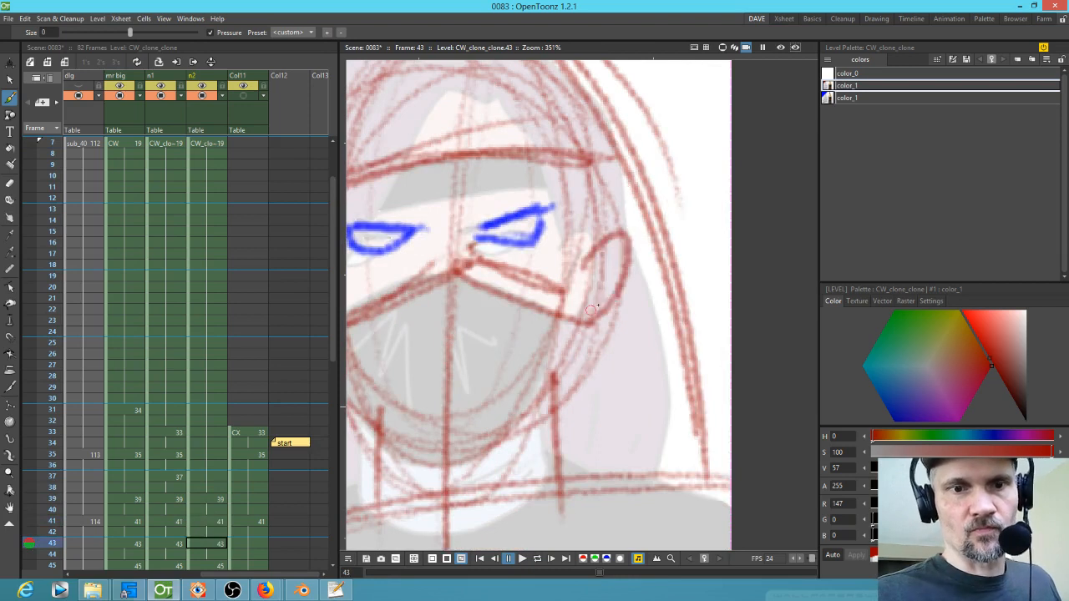
Step: Refine the ear on frame 43 and sketch it on frames 45 and 47
{"action": "left_click_drag", "start_coordinate": [615, 268], "coordinate": [581, 333]}
{"action": "left_click_drag", "start_coordinate": [621, 237], "coordinate": [590, 309]}
{"action": "key", "text": "period"}
{"action": "left_click_drag", "start_coordinate": [643, 258], "coordinate": [614, 330]}
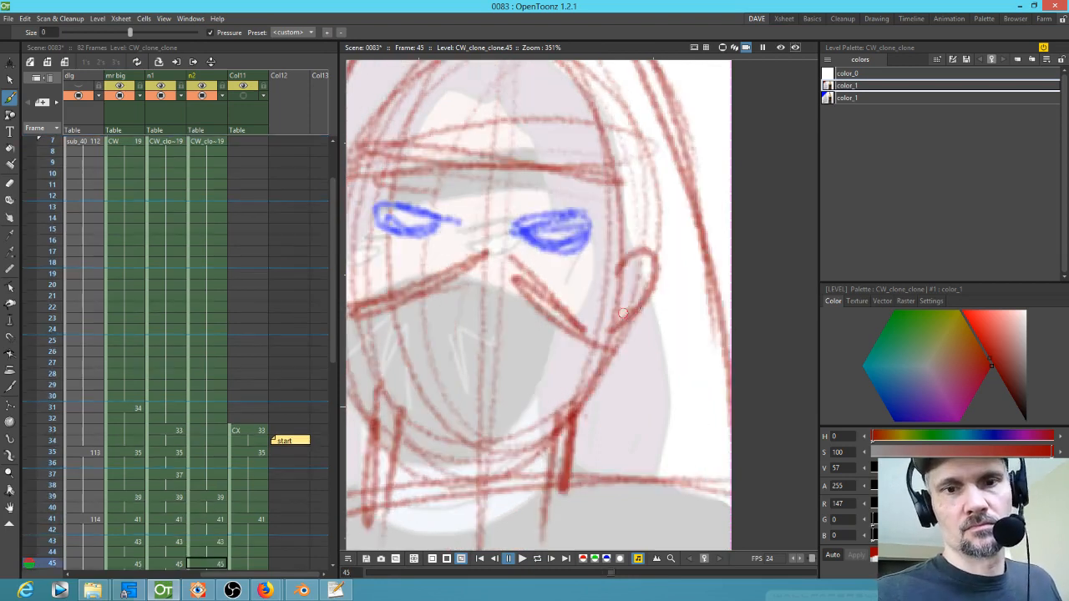
{"action": "key", "text": "period"}
{"action": "mouse_move", "coordinate": [673, 226]}
{"action": "left_mouse_down"}
{"action": "mouse_move", "coordinate": [678, 203]}
{"action": "mouse_move", "coordinate": [697, 283]}
{"action": "left_mouse_up"}
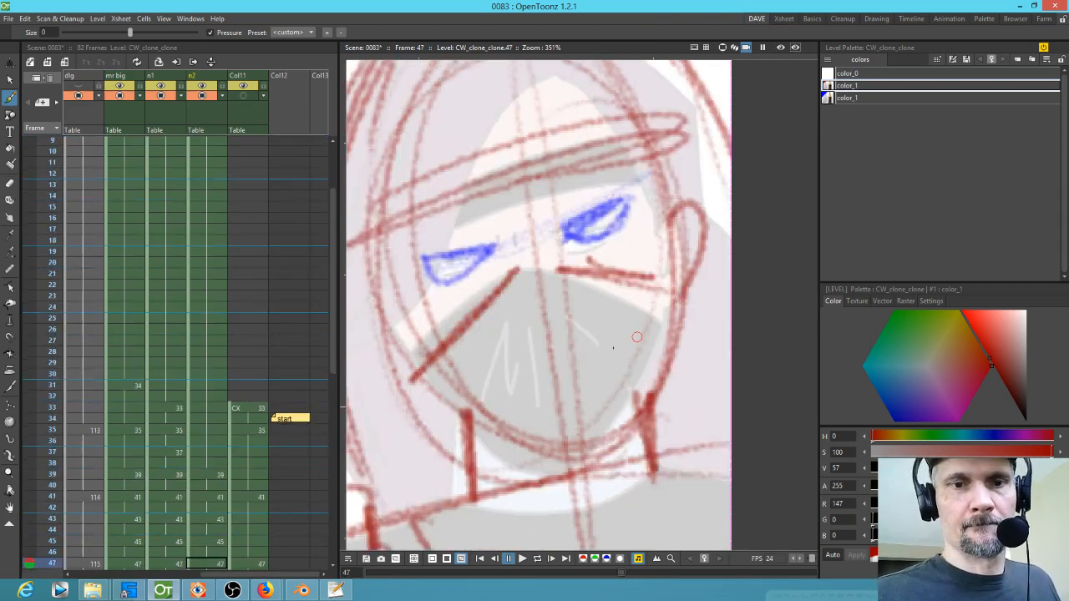
{"action": "key", "text": "period"}
Step: Sketch the right figure's other ear and jaw lines on frames 51, 49 and 47
{"action": "key", "text": "period"}
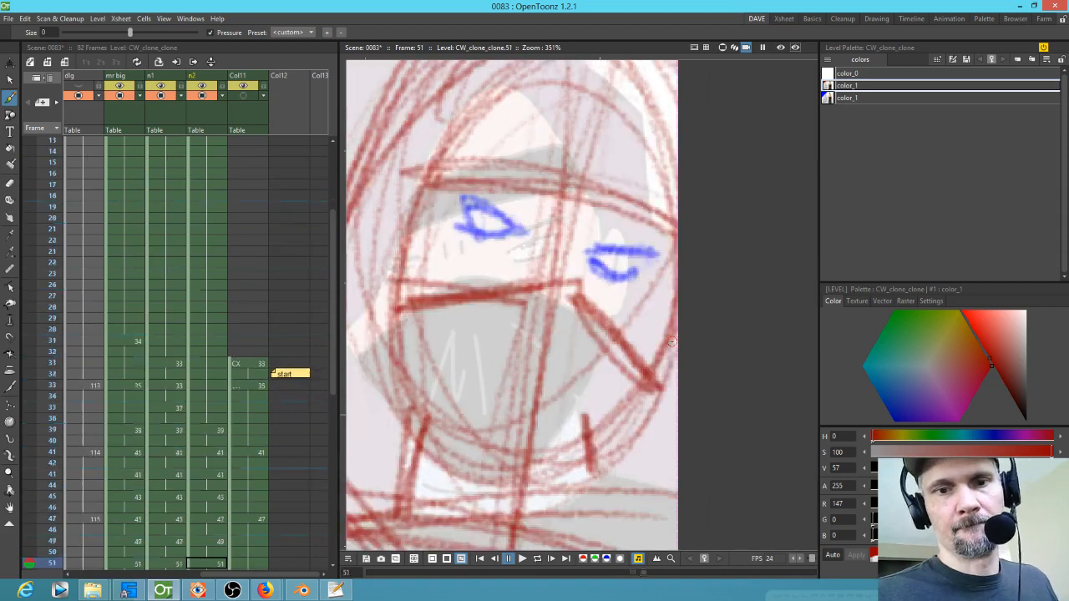
{"action": "mouse_move", "coordinate": [401, 192]}
{"action": "left_mouse_down"}
{"action": "mouse_move", "coordinate": [390, 322]}
{"action": "mouse_move", "coordinate": [386, 206]}
{"action": "mouse_move", "coordinate": [397, 260]}
{"action": "mouse_move", "coordinate": [367, 292]}
{"action": "left_mouse_up"}
{"action": "left_click_drag", "start_coordinate": [505, 313], "coordinate": [593, 331]}
{"action": "key", "text": "comma"}
{"action": "mouse_move", "coordinate": [453, 264]}
{"action": "left_mouse_down"}
{"action": "mouse_move", "coordinate": [432, 280]}
{"action": "mouse_move", "coordinate": [454, 367]}
{"action": "mouse_move", "coordinate": [424, 321]}
{"action": "mouse_move", "coordinate": [423, 385]}
{"action": "left_mouse_up"}
{"action": "key", "text": "comma"}
{"action": "left_click_drag", "start_coordinate": [399, 326], "coordinate": [431, 392]}
{"action": "key", "text": "comma"}
{"action": "key", "text": "period"}
{"action": "mouse_move", "coordinate": [430, 312]}
{"action": "left_mouse_down"}
{"action": "mouse_move", "coordinate": [422, 374]}
{"action": "mouse_move", "coordinate": [410, 304]}
{"action": "mouse_move", "coordinate": [451, 398]}
{"action": "left_mouse_up"}
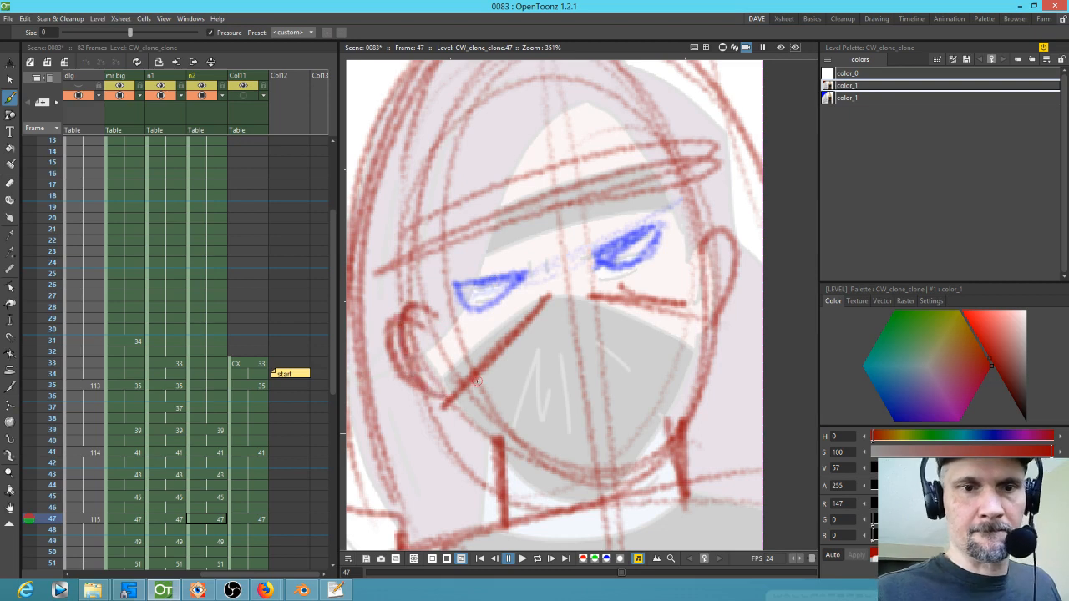
Step: Sketch both ears and side-of-head lines on frame 45
{"action": "key", "text": "comma"}
{"action": "mouse_move", "coordinate": [405, 248]}
{"action": "left_mouse_down"}
{"action": "mouse_move", "coordinate": [460, 300]}
{"action": "mouse_move", "coordinate": [502, 289]}
{"action": "mouse_move", "coordinate": [421, 292]}
{"action": "left_mouse_up"}
{"action": "mouse_move", "coordinate": [485, 179]}
{"action": "left_mouse_down"}
{"action": "mouse_move", "coordinate": [462, 373]}
{"action": "mouse_move", "coordinate": [472, 425]}
{"action": "left_mouse_up"}
{"action": "left_click_drag", "start_coordinate": [458, 200], "coordinate": [458, 392]}
{"action": "mouse_move", "coordinate": [455, 287]}
{"action": "left_mouse_down"}
{"action": "mouse_move", "coordinate": [423, 268]}
{"action": "mouse_move", "coordinate": [453, 348]}
{"action": "mouse_move", "coordinate": [450, 283]}
{"action": "mouse_move", "coordinate": [425, 335]}
{"action": "left_mouse_up"}
{"action": "left_click_drag", "start_coordinate": [439, 271], "coordinate": [426, 341]}
{"action": "mouse_move", "coordinate": [748, 301]}
{"action": "left_mouse_down"}
{"action": "mouse_move", "coordinate": [728, 281]}
{"action": "mouse_move", "coordinate": [717, 353]}
{"action": "left_mouse_up"}
{"action": "mouse_move", "coordinate": [460, 289]}
{"action": "left_mouse_down"}
{"action": "mouse_move", "coordinate": [437, 336]}
{"action": "mouse_move", "coordinate": [410, 326]}
{"action": "mouse_move", "coordinate": [447, 355]}
{"action": "left_mouse_up"}
{"action": "key", "text": "comma"}
{"action": "key", "text": "comma"}
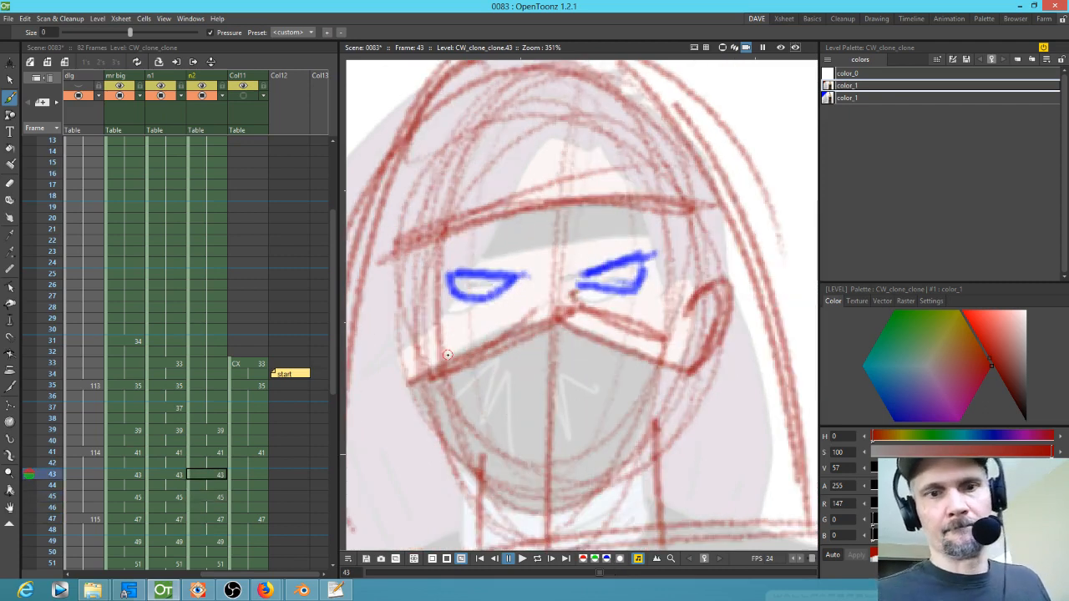
Step: Sketch the second ear on frames 43, 41 and 39, adding the opposite ear on frame 39
{"action": "mouse_move", "coordinate": [422, 322]}
{"action": "left_mouse_down"}
{"action": "mouse_move", "coordinate": [372, 334]}
{"action": "mouse_move", "coordinate": [397, 303]}
{"action": "mouse_move", "coordinate": [406, 342]}
{"action": "mouse_move", "coordinate": [375, 352]}
{"action": "mouse_move", "coordinate": [393, 310]}
{"action": "mouse_move", "coordinate": [410, 397]}
{"action": "left_mouse_up"}
{"action": "key", "text": "comma"}
{"action": "key", "text": "comma"}
{"action": "mouse_move", "coordinate": [411, 345]}
{"action": "left_mouse_down"}
{"action": "mouse_move", "coordinate": [402, 398]}
{"action": "mouse_move", "coordinate": [382, 398]}
{"action": "mouse_move", "coordinate": [434, 426]}
{"action": "left_mouse_up"}
{"action": "key", "text": "comma"}
{"action": "key", "text": "comma"}
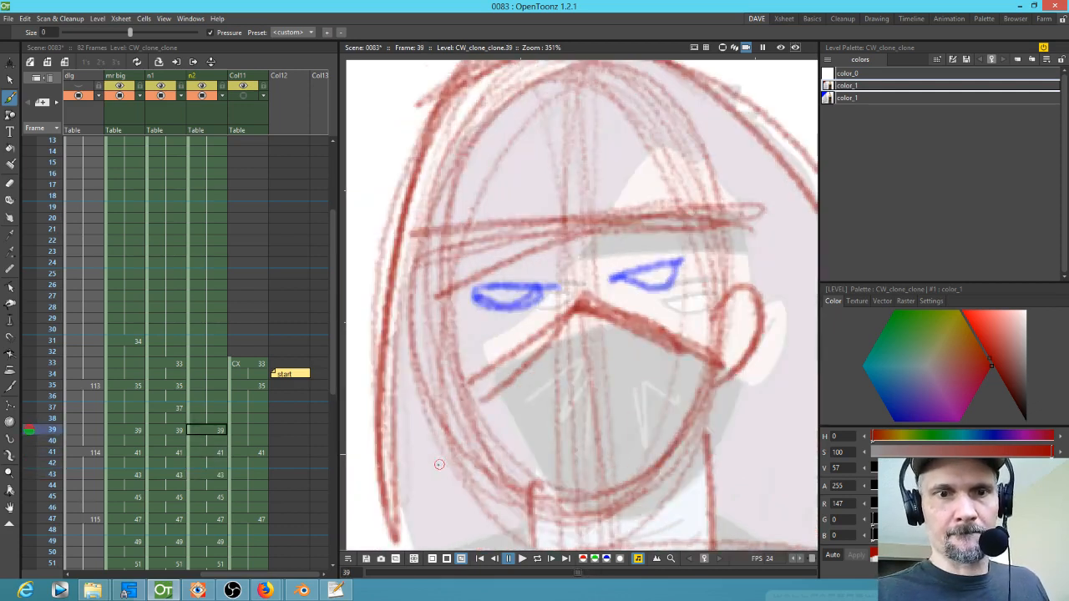
{"action": "mouse_move", "coordinate": [441, 334]}
{"action": "left_mouse_down"}
{"action": "mouse_move", "coordinate": [405, 370]}
{"action": "mouse_move", "coordinate": [446, 362]}
{"action": "mouse_move", "coordinate": [403, 384]}
{"action": "mouse_move", "coordinate": [406, 331]}
{"action": "mouse_move", "coordinate": [418, 370]}
{"action": "mouse_move", "coordinate": [404, 400]}
{"action": "mouse_move", "coordinate": [445, 338]}
{"action": "mouse_move", "coordinate": [412, 370]}
{"action": "mouse_move", "coordinate": [415, 393]}
{"action": "mouse_move", "coordinate": [450, 418]}
{"action": "left_mouse_up"}
{"action": "mouse_move", "coordinate": [442, 316]}
{"action": "left_mouse_down"}
{"action": "mouse_move", "coordinate": [402, 372]}
{"action": "mouse_move", "coordinate": [461, 413]}
{"action": "left_mouse_up"}
{"action": "mouse_move", "coordinate": [719, 321]}
{"action": "left_mouse_down"}
{"action": "mouse_move", "coordinate": [757, 294]}
{"action": "mouse_move", "coordinate": [718, 392]}
{"action": "left_mouse_up"}
{"action": "left_click_drag", "start_coordinate": [748, 338], "coordinate": [723, 389]}
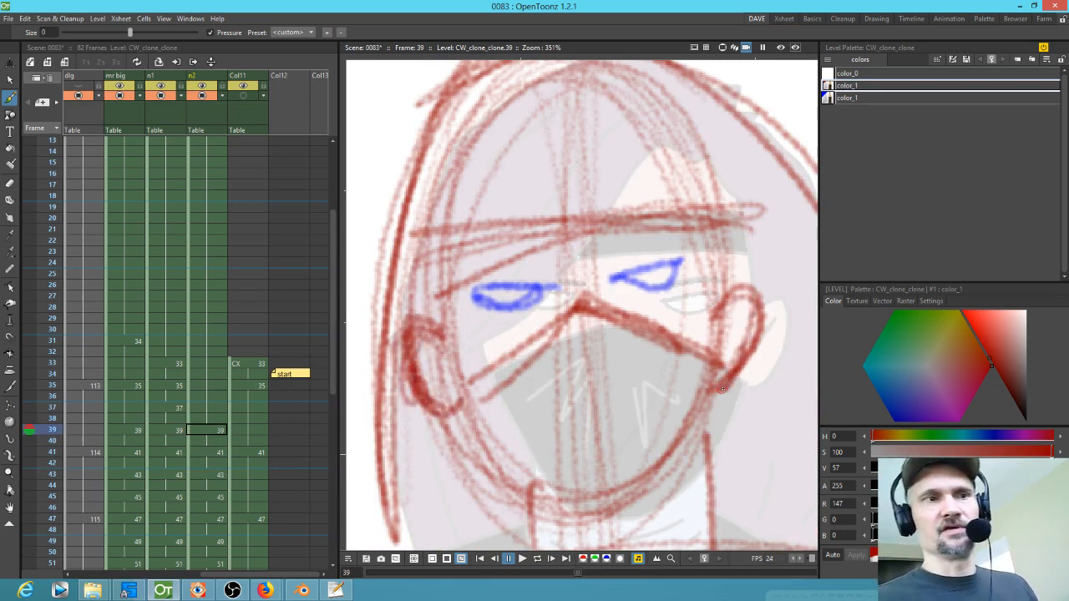
Step: Sketch the ears on the remaining frames and redraw the vertical face centre line on frame 7
{"action": "key", "text": "comma"}
{"action": "mouse_move", "coordinate": [493, 294]}
{"action": "left_mouse_down"}
{"action": "mouse_move", "coordinate": [456, 315]}
{"action": "mouse_move", "coordinate": [481, 383]}
{"action": "left_mouse_up"}
{"action": "key", "text": "period"}
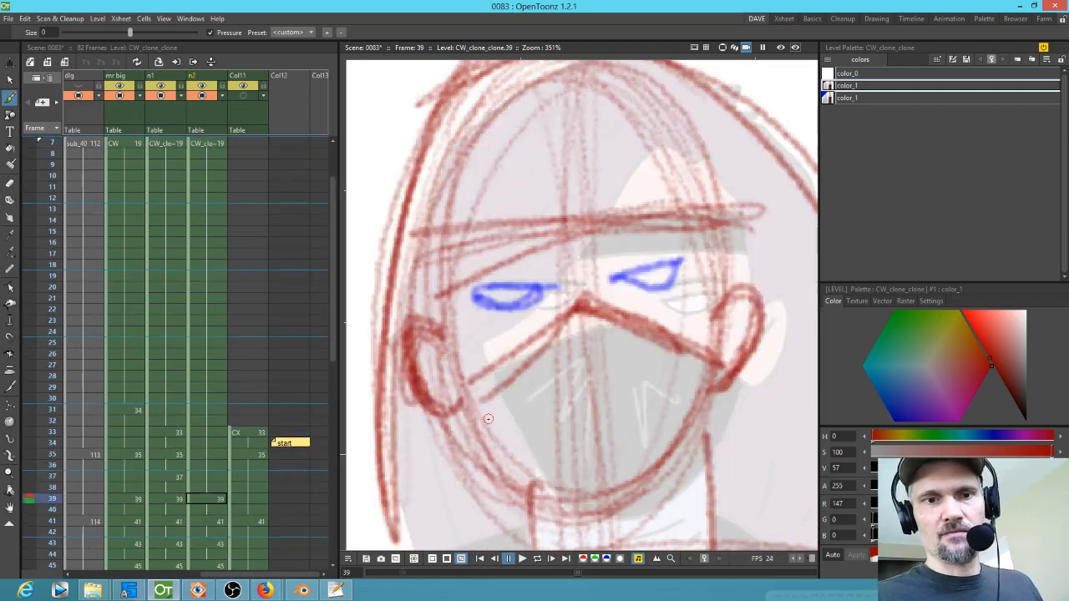
{"action": "key", "text": "comma"}
{"action": "left_click_drag", "start_coordinate": [493, 305], "coordinate": [468, 368]}
{"action": "mouse_move", "coordinate": [755, 315]}
{"action": "left_mouse_down"}
{"action": "mouse_move", "coordinate": [783, 311]}
{"action": "mouse_move", "coordinate": [786, 367]}
{"action": "mouse_move", "coordinate": [760, 386]}
{"action": "left_mouse_up"}
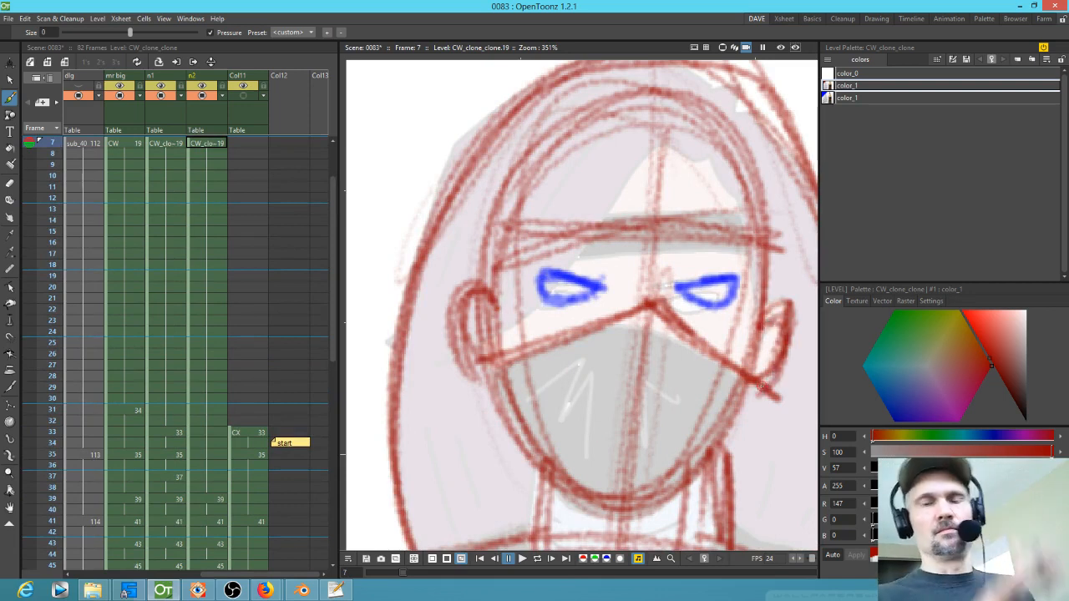
{"action": "left_click_drag", "start_coordinate": [714, 348], "coordinate": [698, 345]}
{"action": "mouse_move", "coordinate": [637, 302]}
{"action": "left_mouse_down"}
{"action": "mouse_move", "coordinate": [591, 310]}
{"action": "mouse_move", "coordinate": [476, 364]}
{"action": "mouse_move", "coordinate": [724, 374]}
{"action": "mouse_move", "coordinate": [607, 486]}
{"action": "left_mouse_up"}
{"action": "left_click_drag", "start_coordinate": [636, 286], "coordinate": [612, 445]}
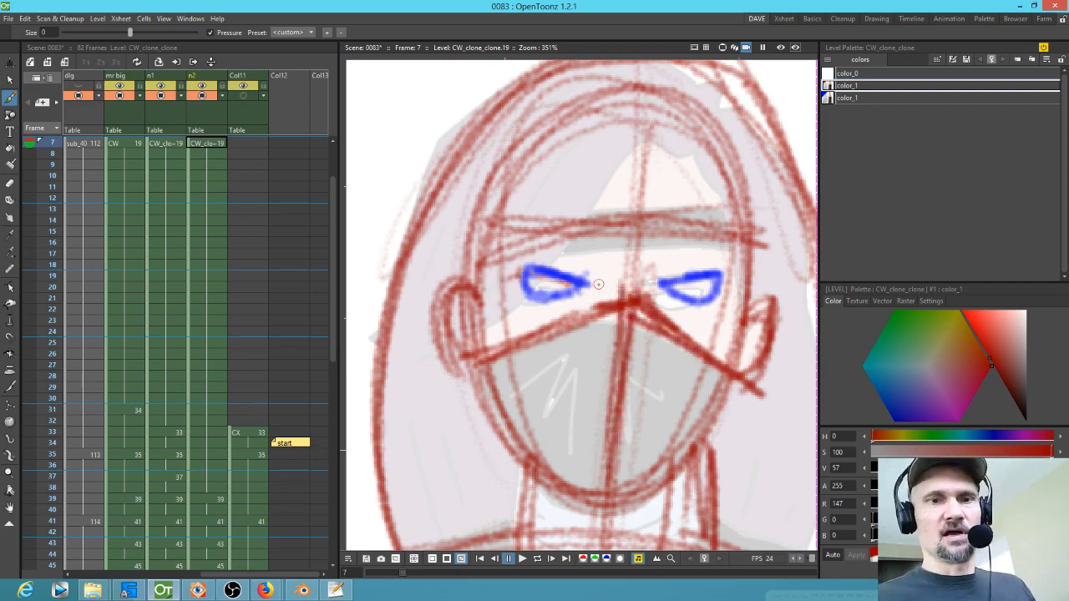
{"action": "key", "text": "s"}
{"action": "left_click_drag", "start_coordinate": [701, 261], "coordinate": [717, 306]}
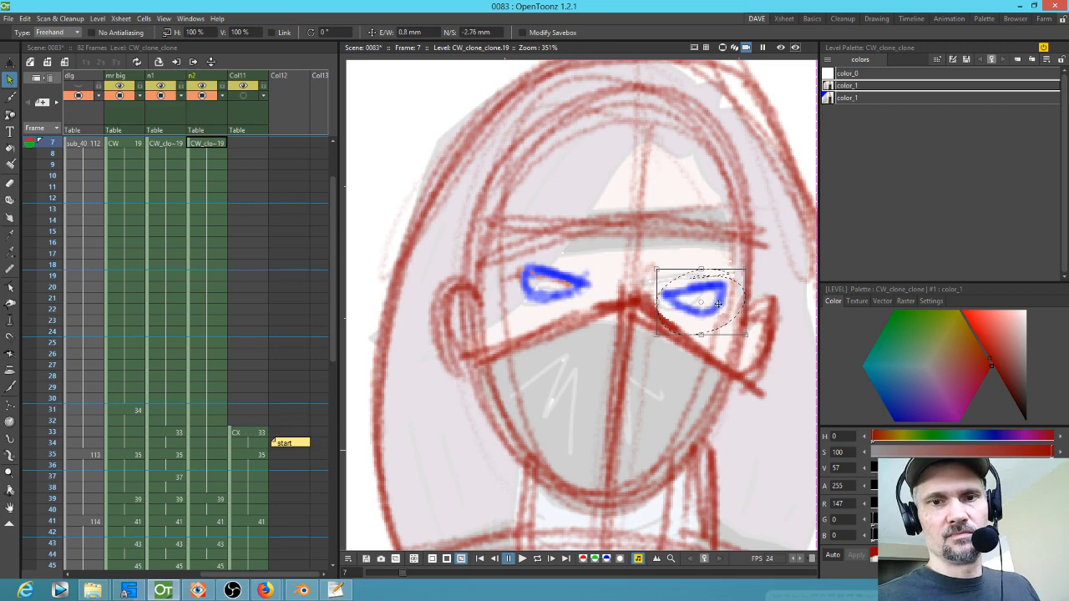
{"action": "key", "text": "period"}
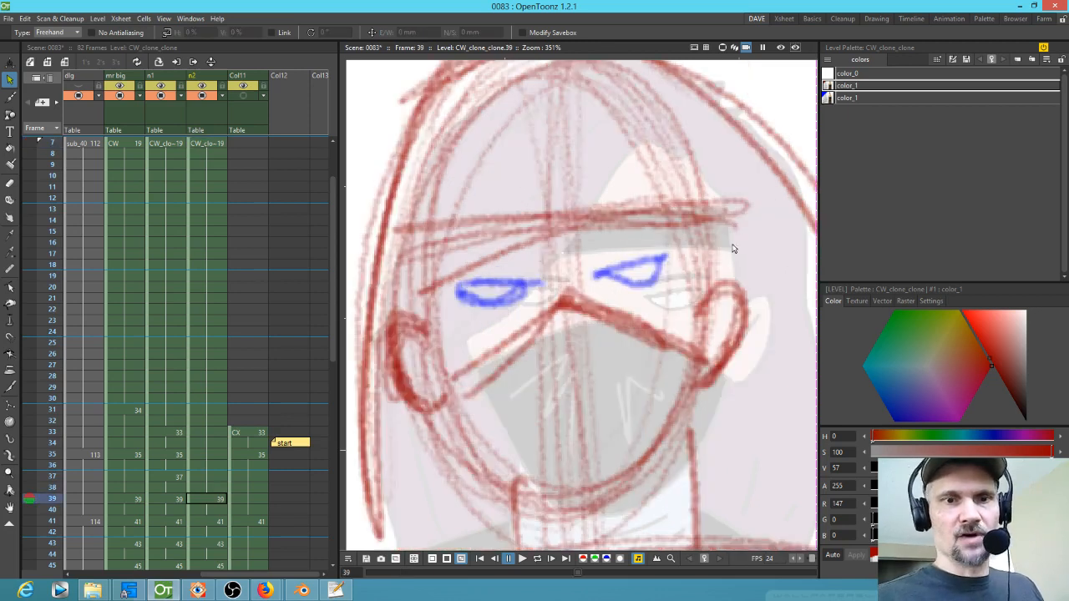
{"action": "key", "text": "comma"}
{"action": "key", "text": "period"}
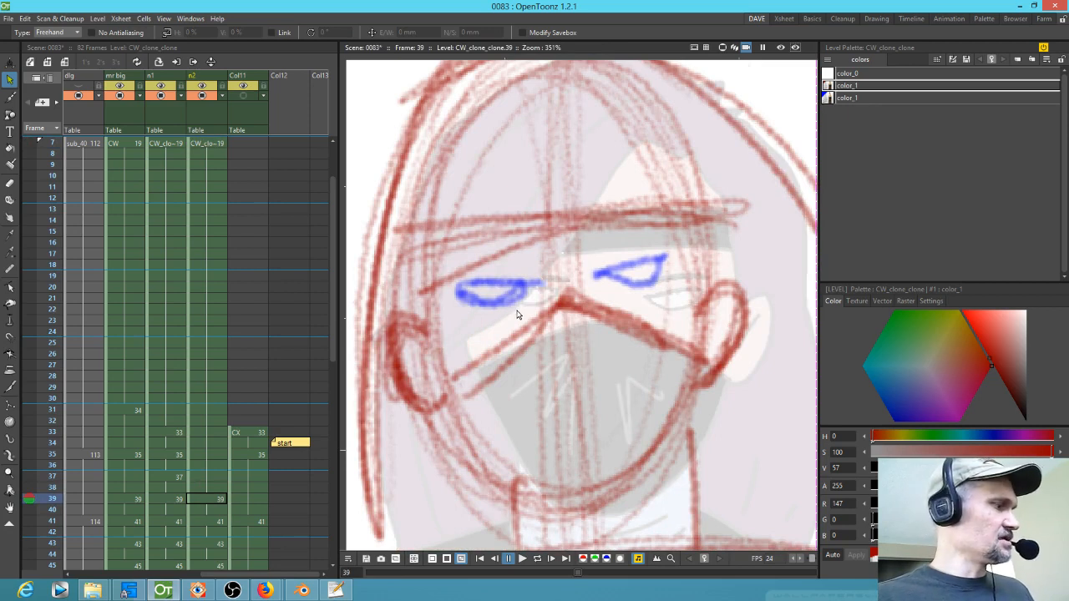
Step: Switch back to the brush and add lines around the eyes on frame 39
{"action": "key", "text": "b"}
{"action": "mouse_move", "coordinate": [512, 284]}
{"action": "left_mouse_down"}
{"action": "mouse_move", "coordinate": [455, 284]}
{"action": "mouse_move", "coordinate": [516, 294]}
{"action": "left_mouse_up"}
{"action": "mouse_move", "coordinate": [618, 272]}
{"action": "left_mouse_down"}
{"action": "mouse_move", "coordinate": [673, 264]}
{"action": "mouse_move", "coordinate": [667, 286]}
{"action": "left_mouse_up"}
{"action": "key", "text": "period"}
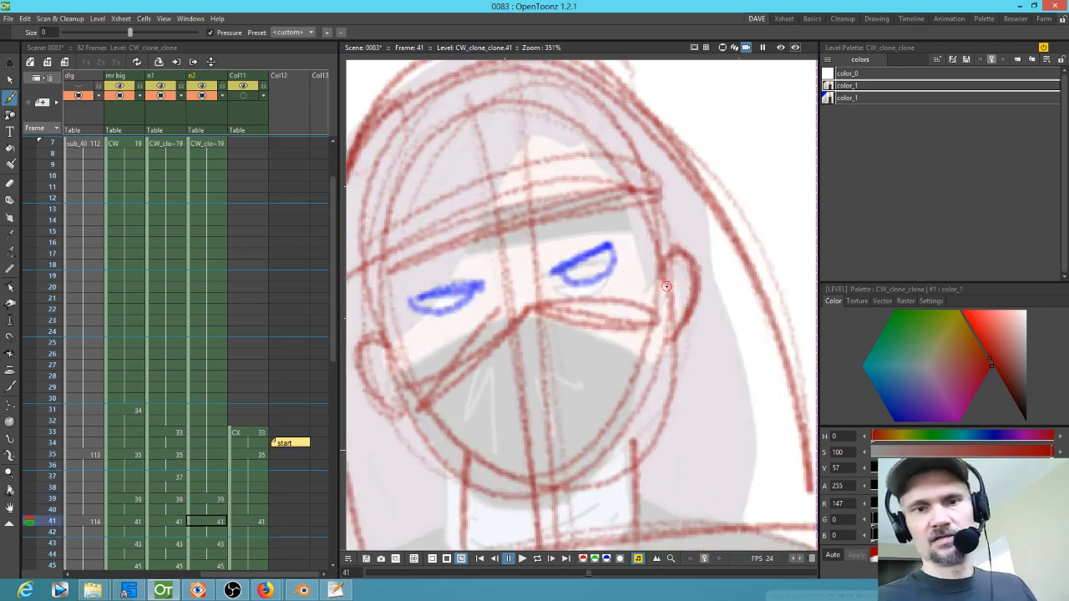
{"action": "key", "text": "comma"}
{"action": "key", "text": "period"}
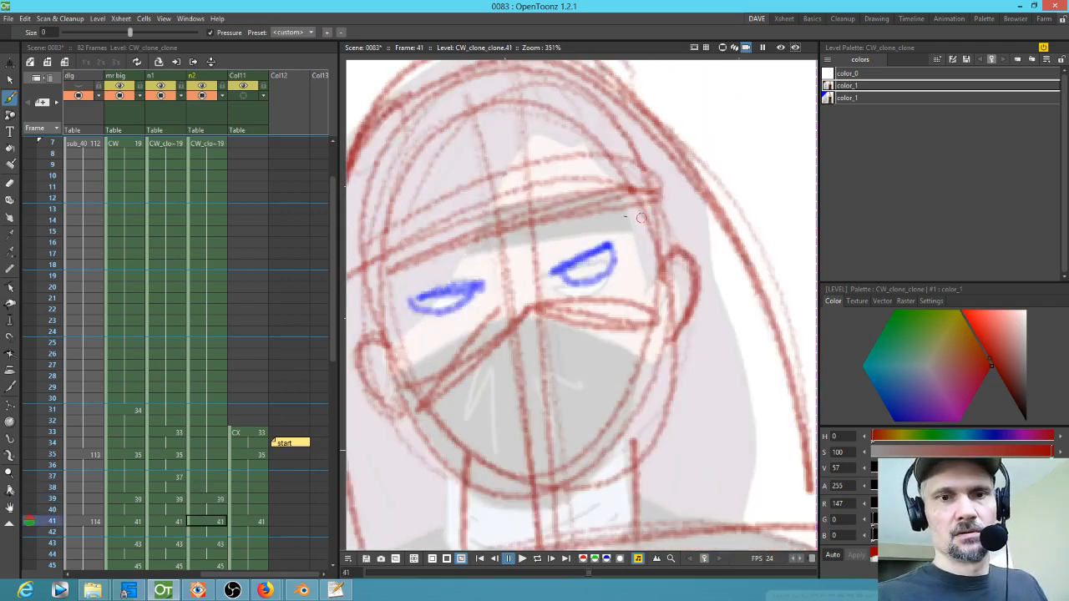
Step: Step through frames 41 to 53 and zoom out to review the right figure's face
{"action": "key", "text": "s"}
{"action": "mouse_move", "coordinate": [618, 238]}
{"action": "left_mouse_down"}
{"action": "mouse_move", "coordinate": [539, 276]}
{"action": "mouse_move", "coordinate": [607, 296]}
{"action": "mouse_move", "coordinate": [587, 289]}
{"action": "mouse_move", "coordinate": [620, 265]}
{"action": "left_mouse_up"}
{"action": "key", "text": "comma"}
{"action": "key", "text": "period"}
{"action": "key", "text": "period"}
{"action": "key", "text": "period"}
{"action": "key", "text": "period"}
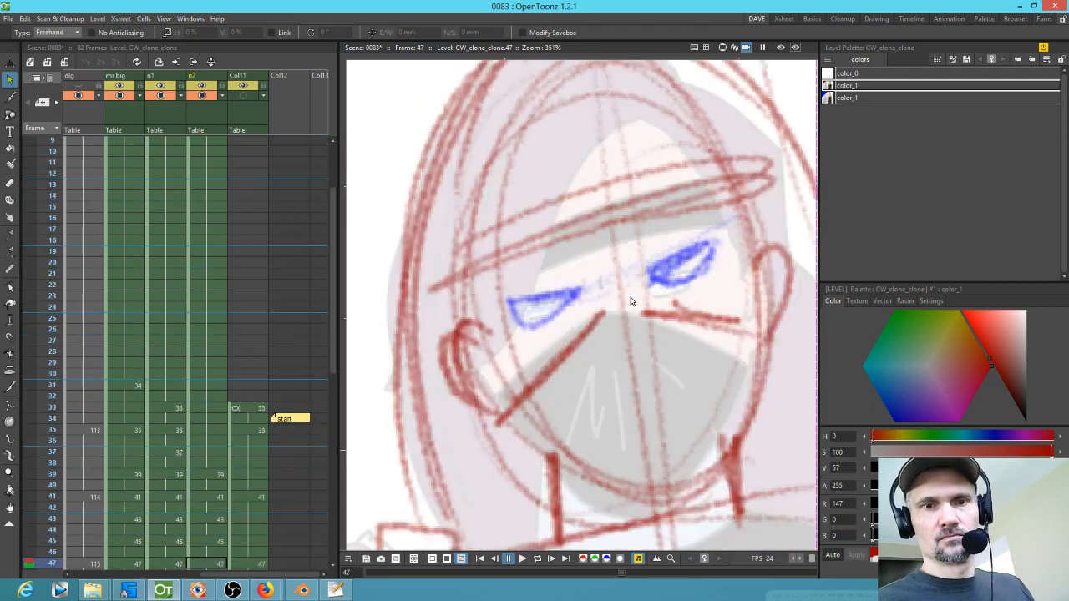
{"action": "key", "text": "period"}
{"action": "key", "text": "period"}
{"action": "key", "text": "period"}
{"action": "scroll", "coordinate": [573, 298], "scroll_direction": "down", "scroll_amount": 5}
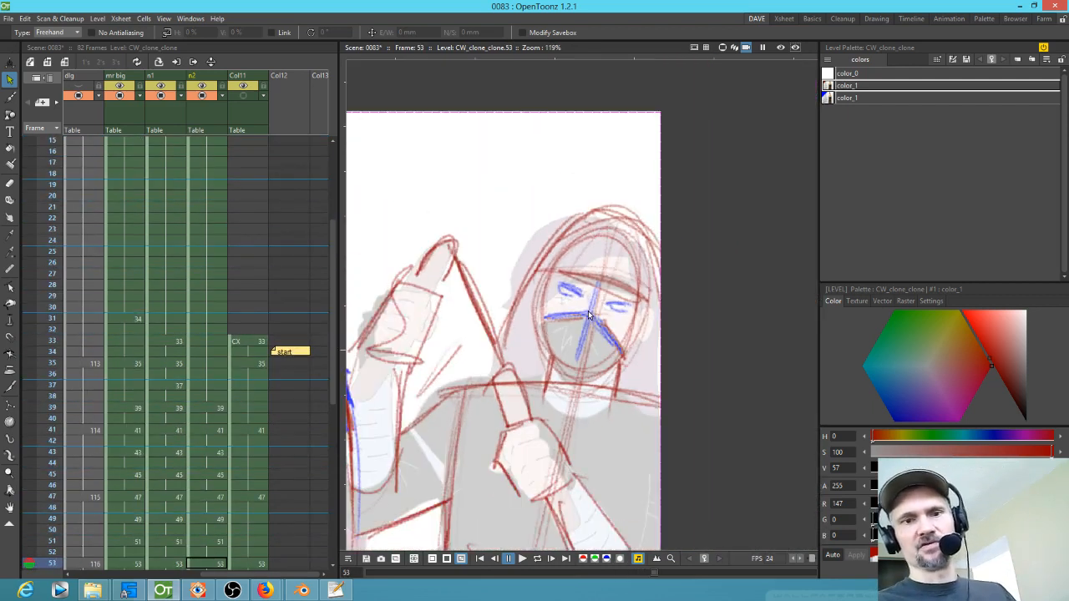
{"action": "scroll", "coordinate": [590, 314], "scroll_direction": "down", "scroll_amount": 4}
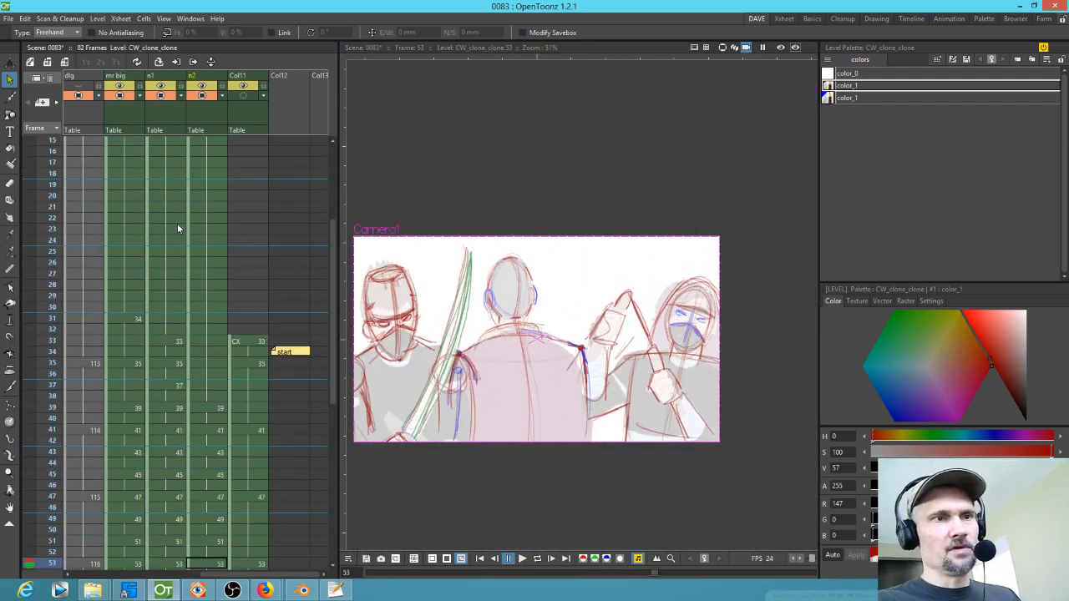
Step: Scroll the Xsheet to its first columns and toggle the ink n paint column's camera-stand visibility
{"action": "left_click_drag", "start_coordinate": [140, 155], "coordinate": [188, 179]}
{"action": "mouse_move", "coordinate": [147, 106]}
{"action": "left_mouse_down"}
{"action": "mouse_move", "coordinate": [176, 168]}
{"action": "mouse_move", "coordinate": [174, 119]}
{"action": "left_mouse_up"}
{"action": "left_click_drag", "start_coordinate": [111, 129], "coordinate": [129, 118]}
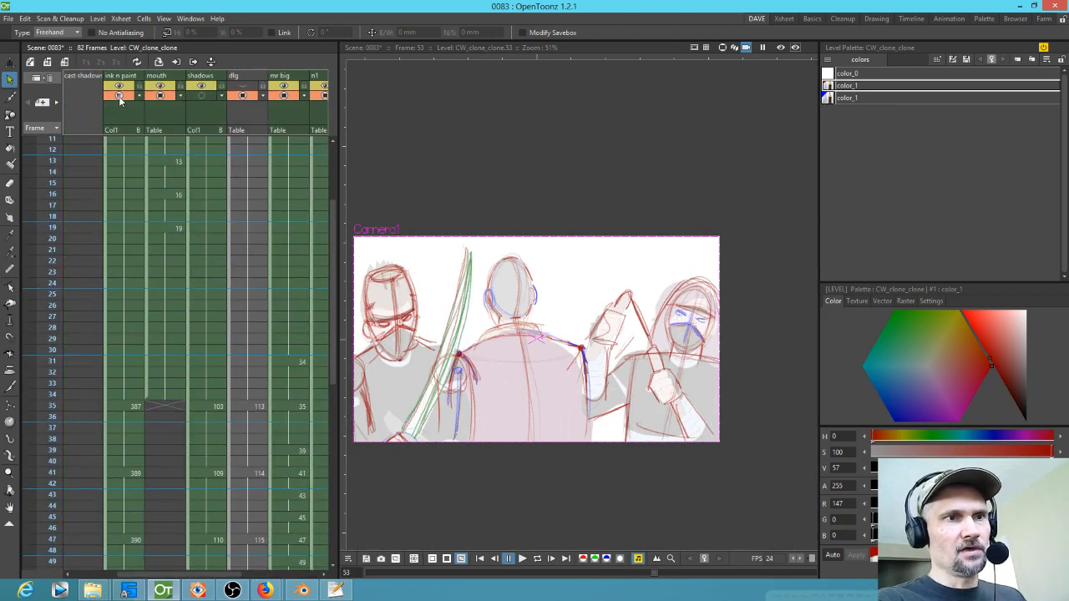
{"action": "left_click", "coordinate": [118, 96]}
{"action": "scroll", "coordinate": [504, 367], "scroll_direction": "down", "scroll_amount": 2}
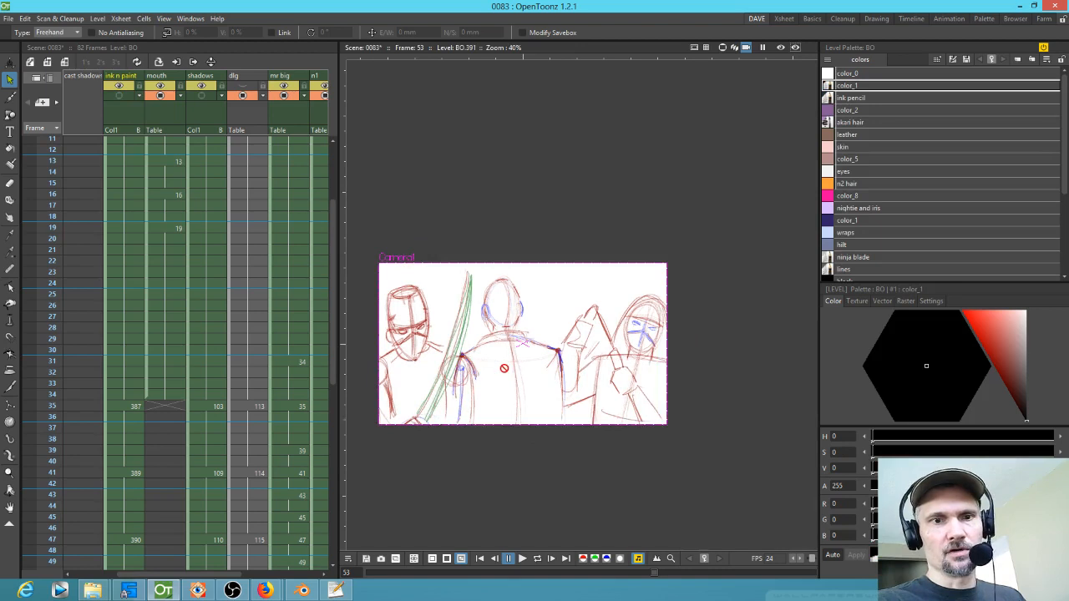
Step: Play the scene back in a loop to review the rough sketches
{"action": "scroll", "coordinate": [504, 369], "scroll_direction": "up", "scroll_amount": 1}
{"action": "key", "text": "l"}
{"action": "left_click_drag", "start_coordinate": [557, 393], "coordinate": [576, 367]}
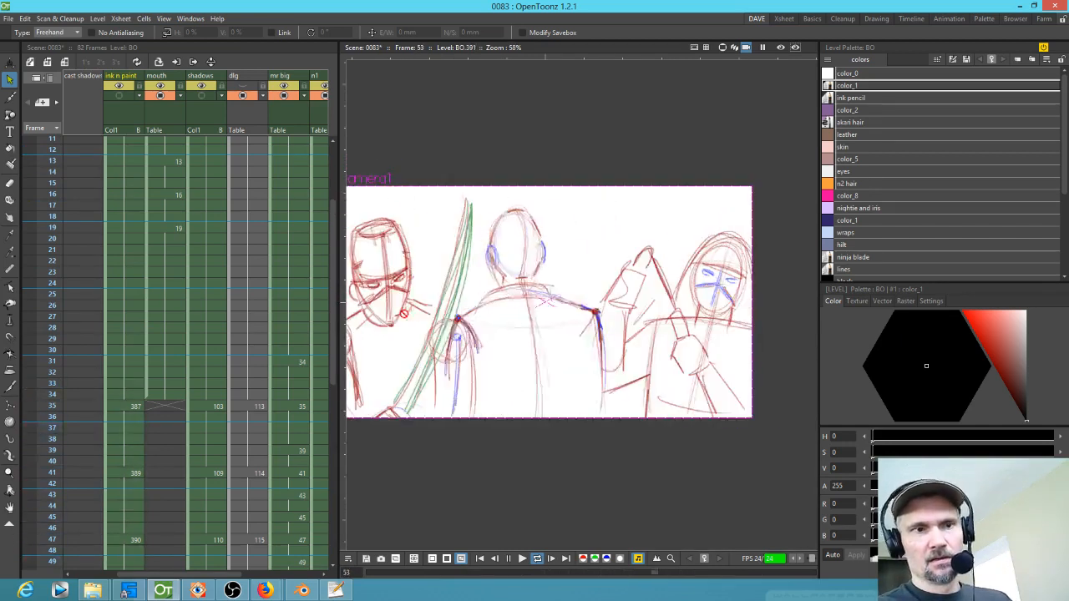
{"action": "key", "text": "p"}
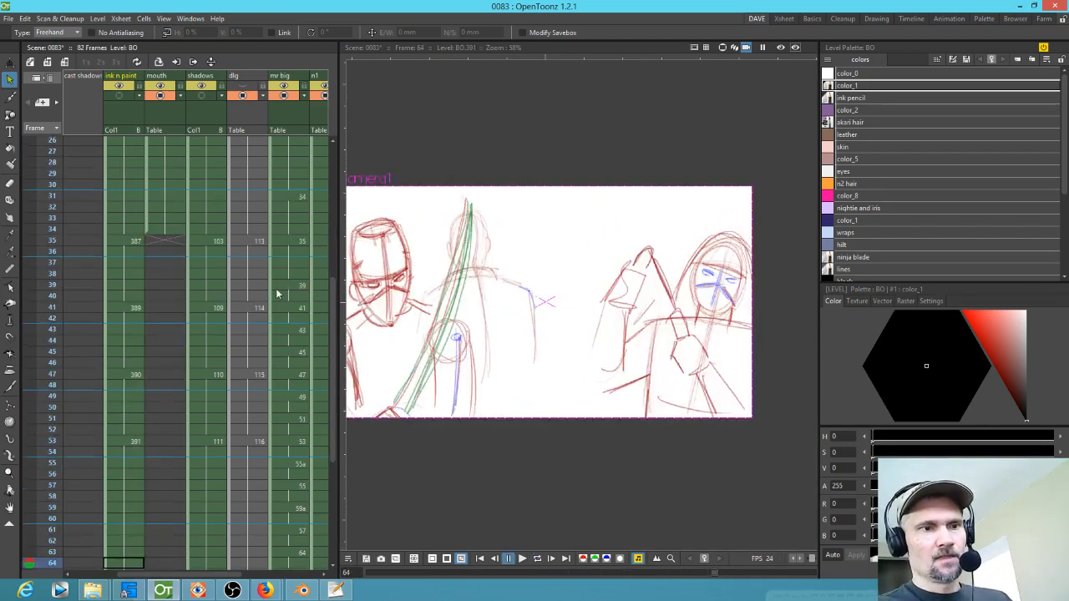
Step: Select the mouth column's cell at frame 7 and save all files
{"action": "scroll", "coordinate": [244, 294], "scroll_direction": "up", "scroll_amount": 5}
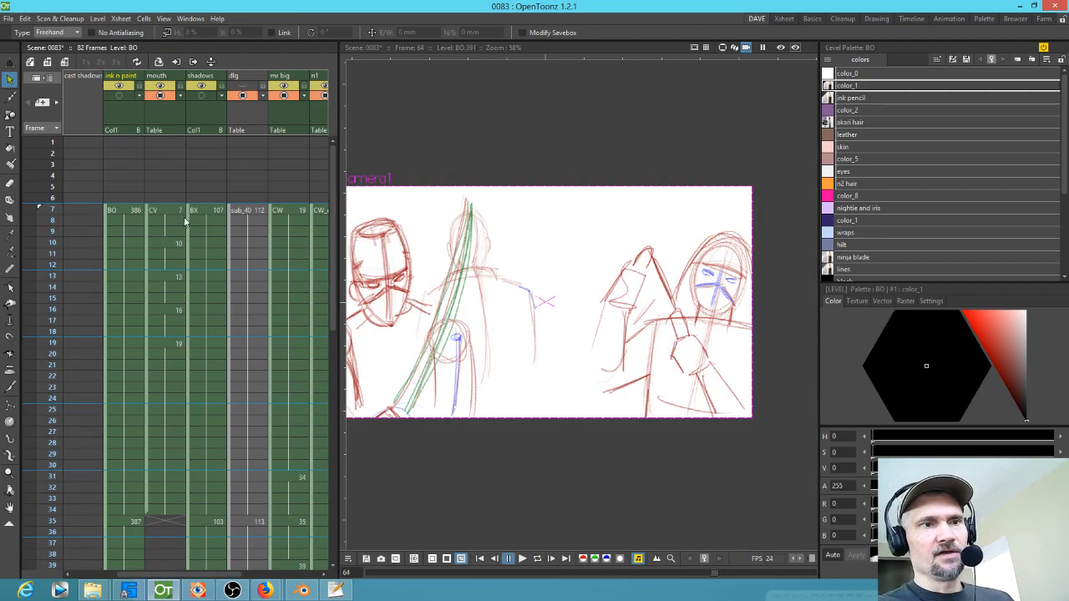
{"action": "left_click", "coordinate": [175, 211]}
{"action": "left_click", "coordinate": [8, 18]}
{"action": "left_click", "coordinate": [21, 61]}
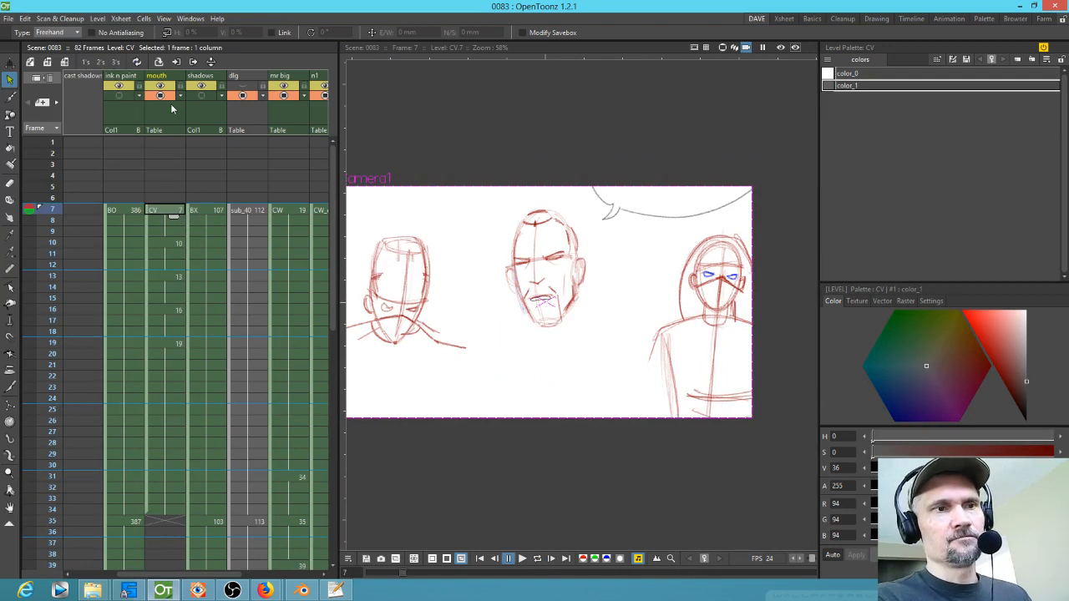
Step: Show the ink n paint column in the camera-stand view and raise its opacity to full
{"action": "left_click", "coordinate": [119, 96]}
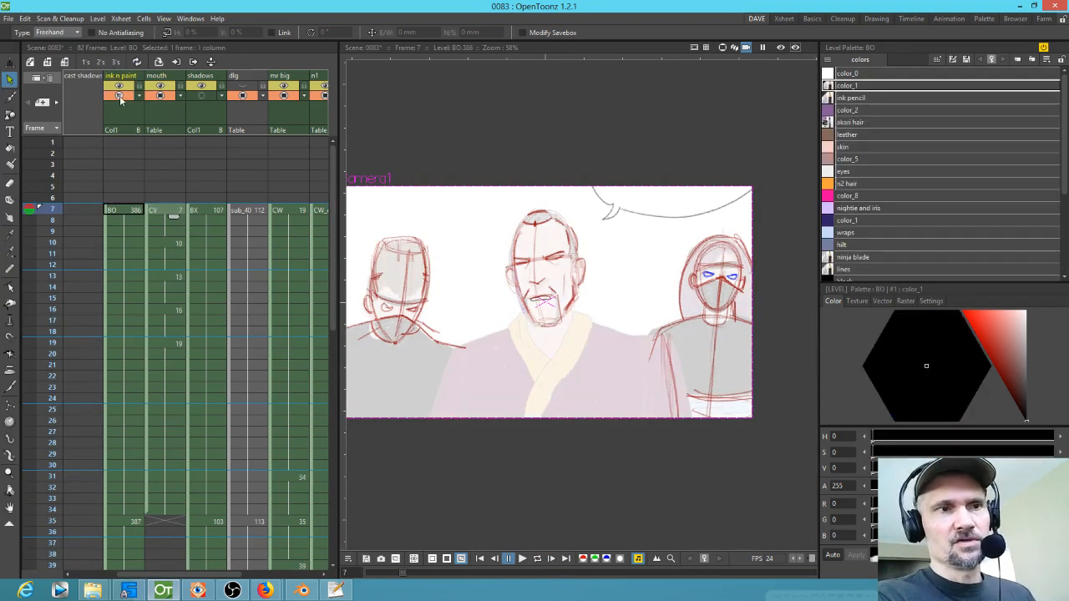
{"action": "left_click", "coordinate": [139, 96]}
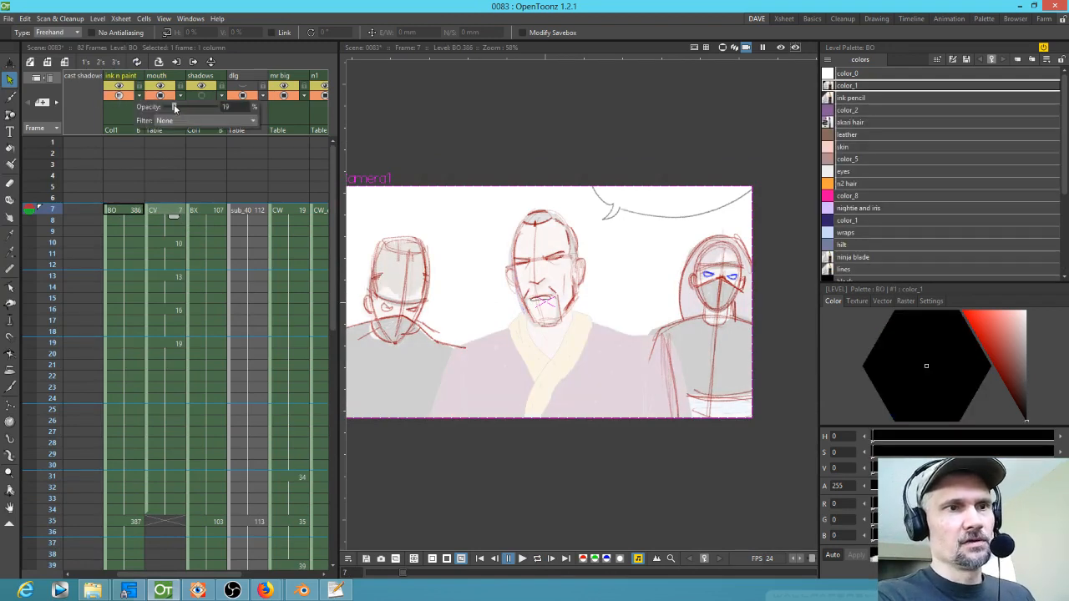
{"action": "left_click_drag", "start_coordinate": [175, 107], "coordinate": [318, 170]}
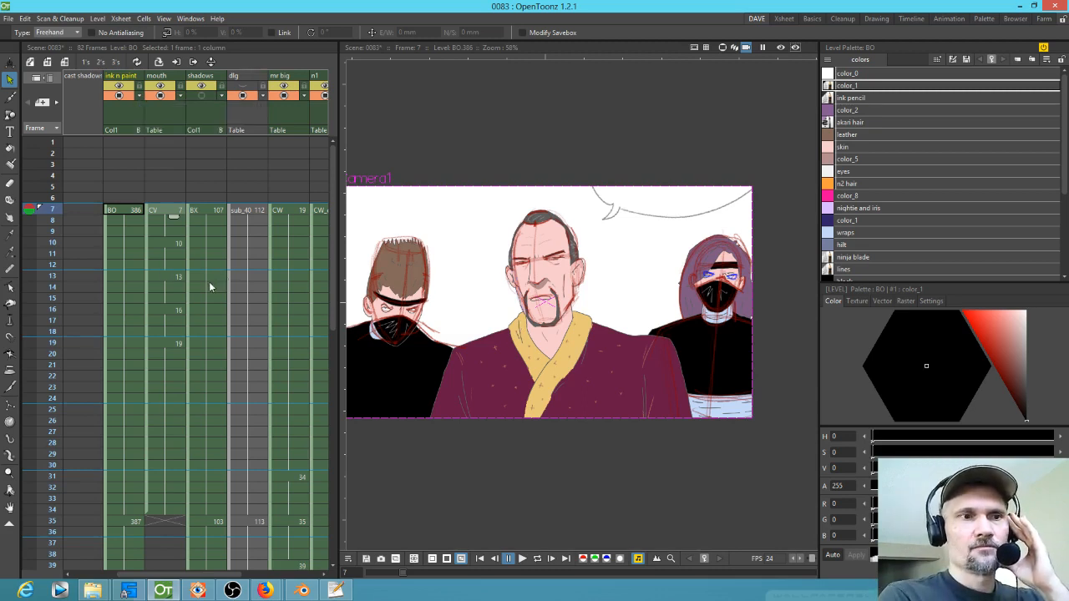
Step: Lower the ink n paint column's camera-stand opacity to 41%
{"action": "scroll", "coordinate": [208, 281], "scroll_direction": "right", "scroll_amount": 4}
{"action": "scroll", "coordinate": [179, 271], "scroll_direction": "left", "scroll_amount": 4}
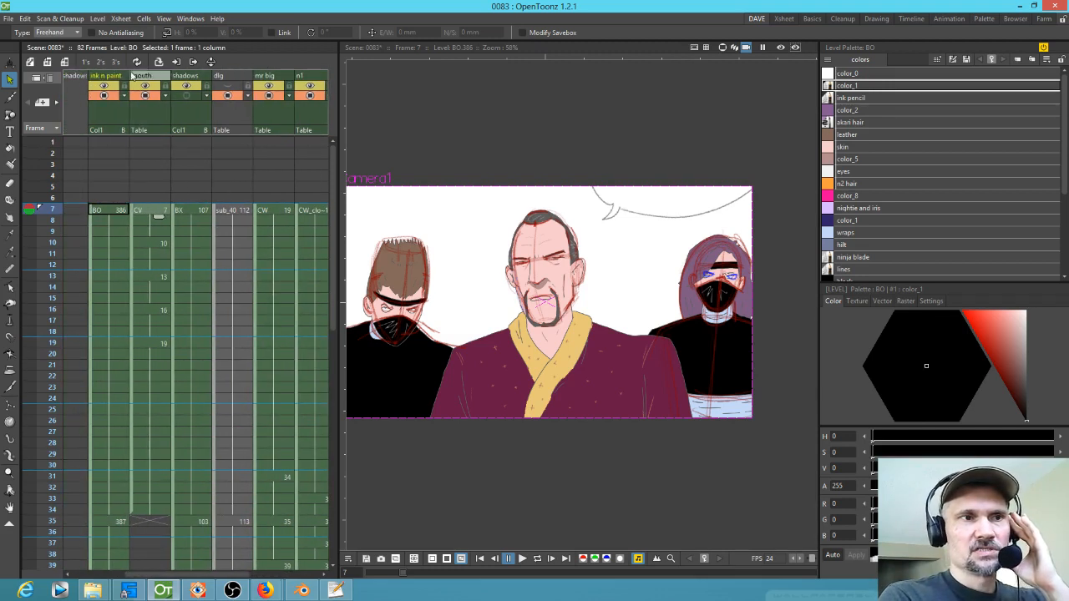
{"action": "left_click", "coordinate": [125, 95]}
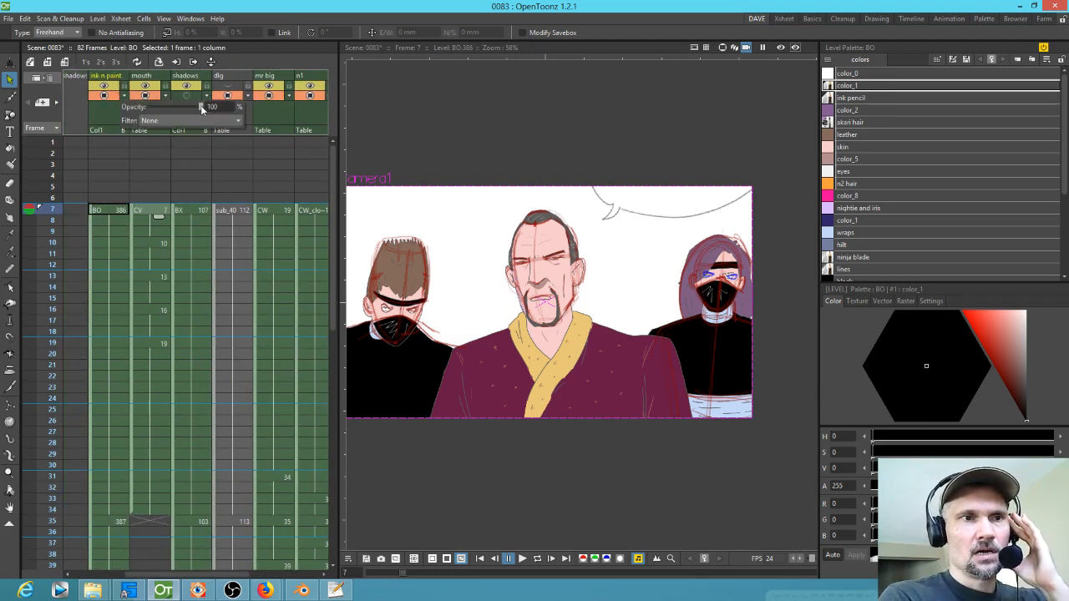
{"action": "left_click_drag", "start_coordinate": [160, 105], "coordinate": [170, 107]}
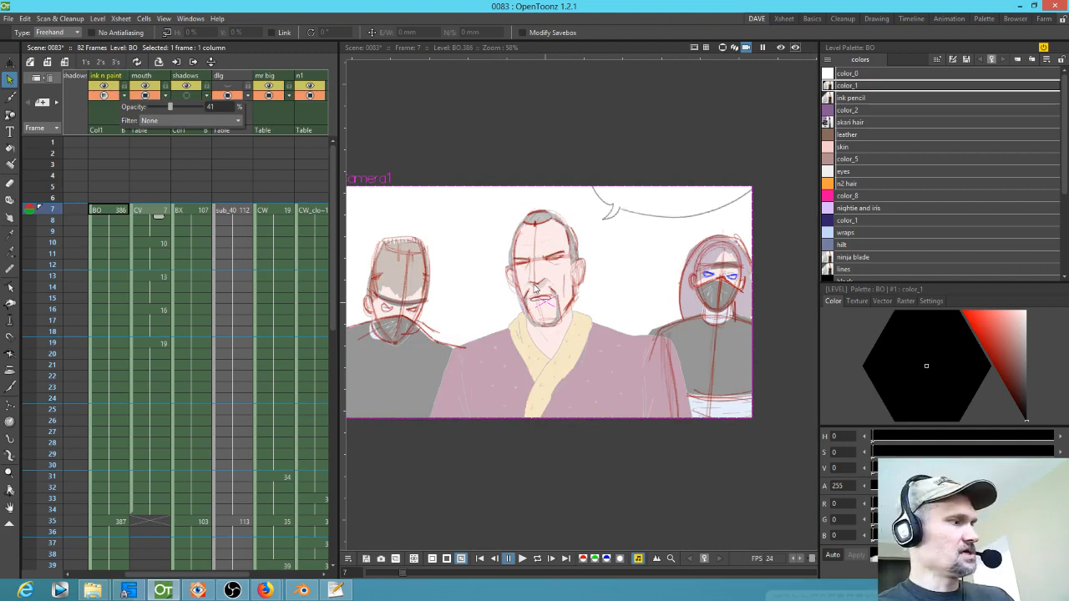
Step: Play the scene back to review the rough sketches over the semi-transparent colour layer
{"action": "left_click", "coordinate": [8, 19]}
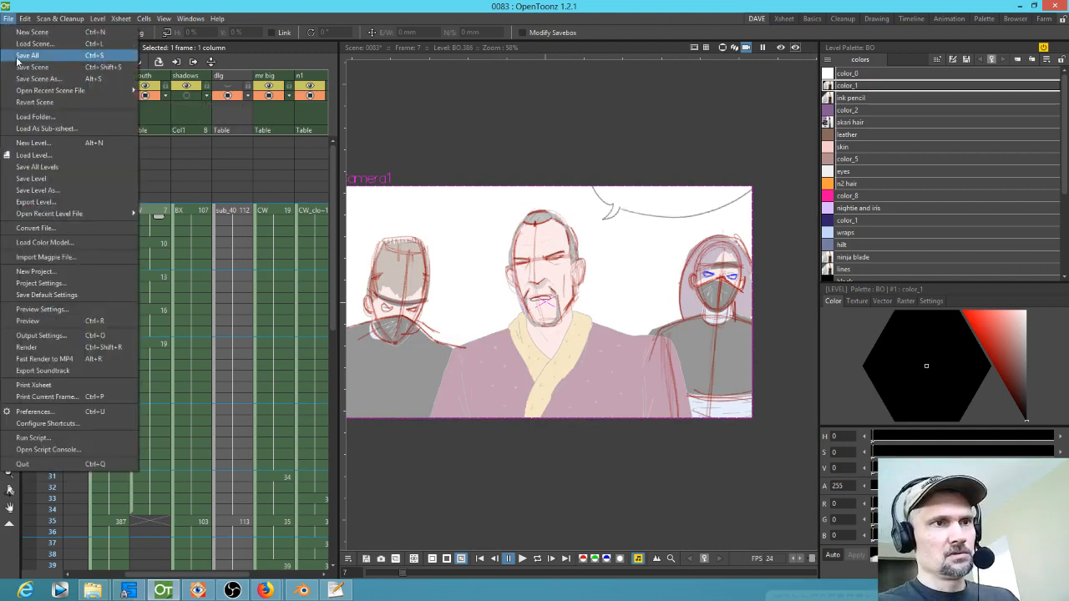
{"action": "key", "text": "Escape"}
{"action": "key", "text": "p"}
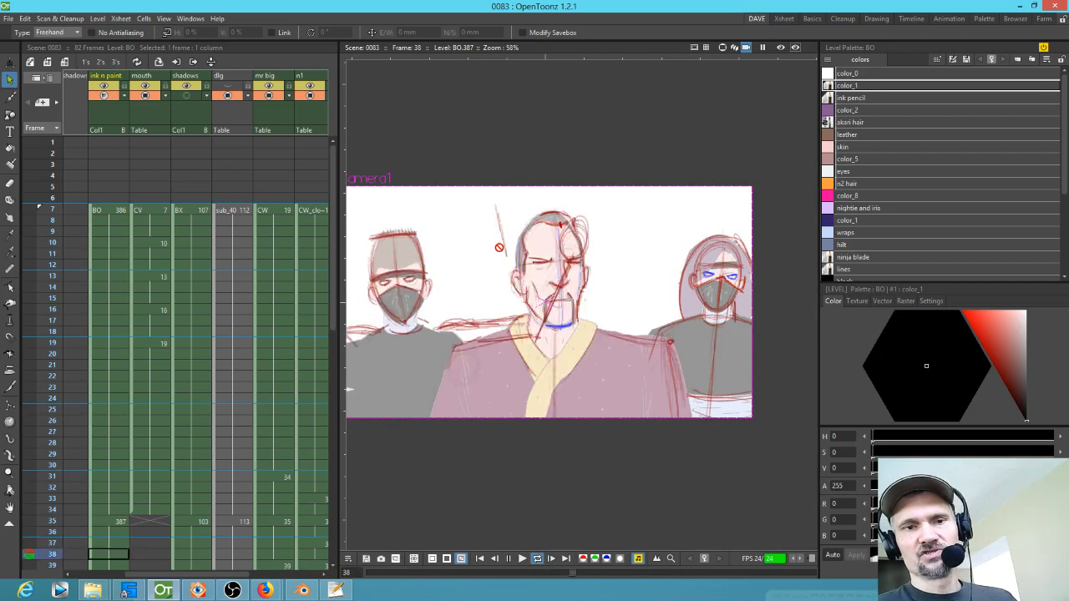
{"action": "scroll", "coordinate": [489, 274], "scroll_direction": "down", "scroll_amount": 1}
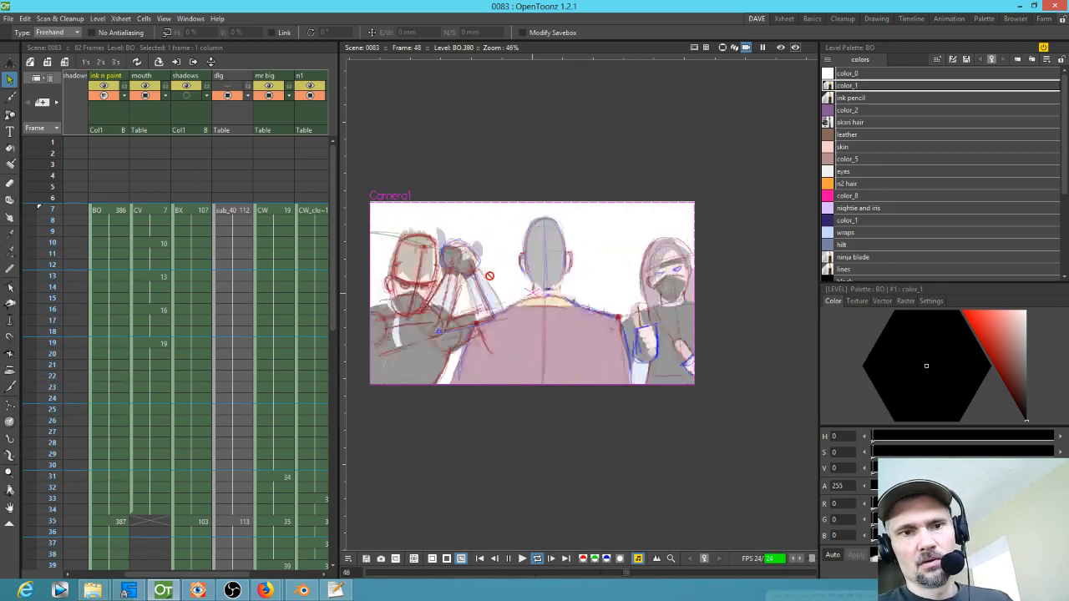
{"action": "key", "text": "p"}
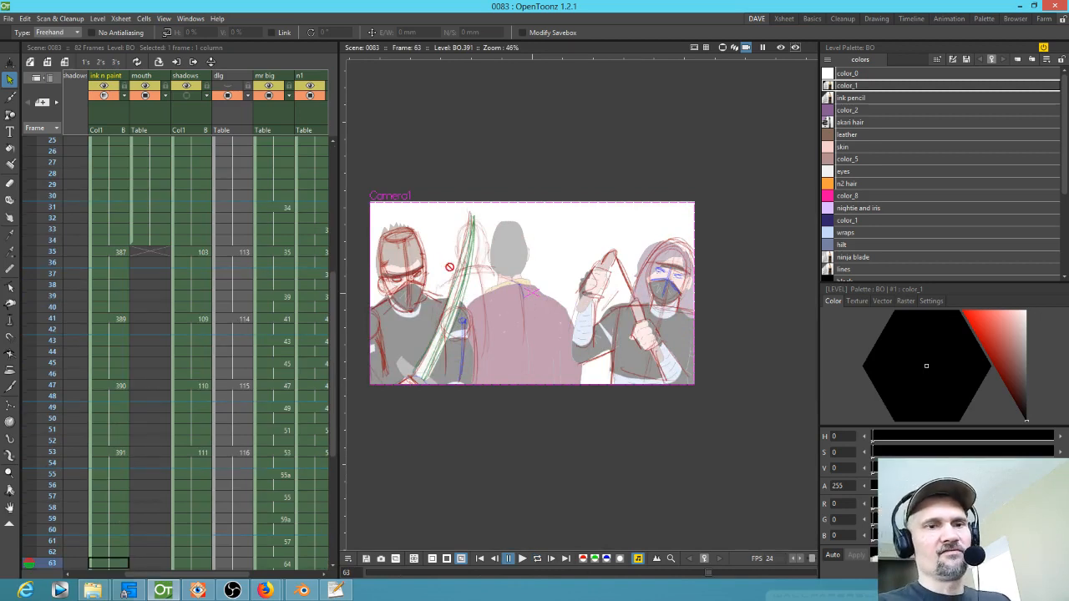
Step: Step frame by frame from 29 to 55 reviewing the sketches, and widen the Xsheet to show the n2 column
{"action": "scroll", "coordinate": [230, 359], "scroll_direction": "down", "scroll_amount": 4}
{"action": "scroll", "coordinate": [232, 355], "scroll_direction": "up", "scroll_amount": 8}
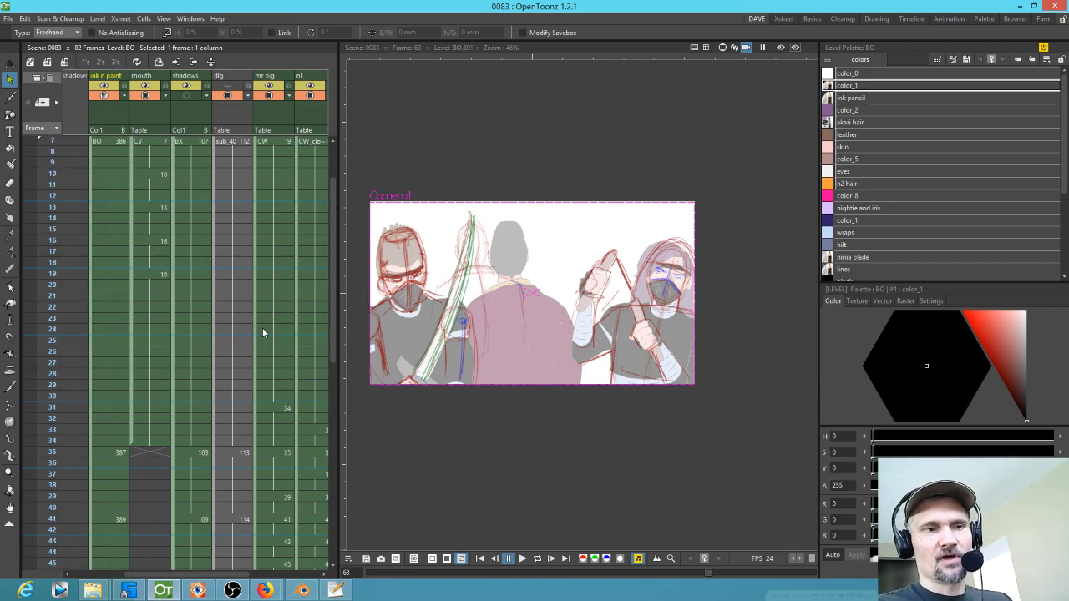
{"action": "scroll", "coordinate": [263, 330], "scroll_direction": "up", "scroll_amount": 4}
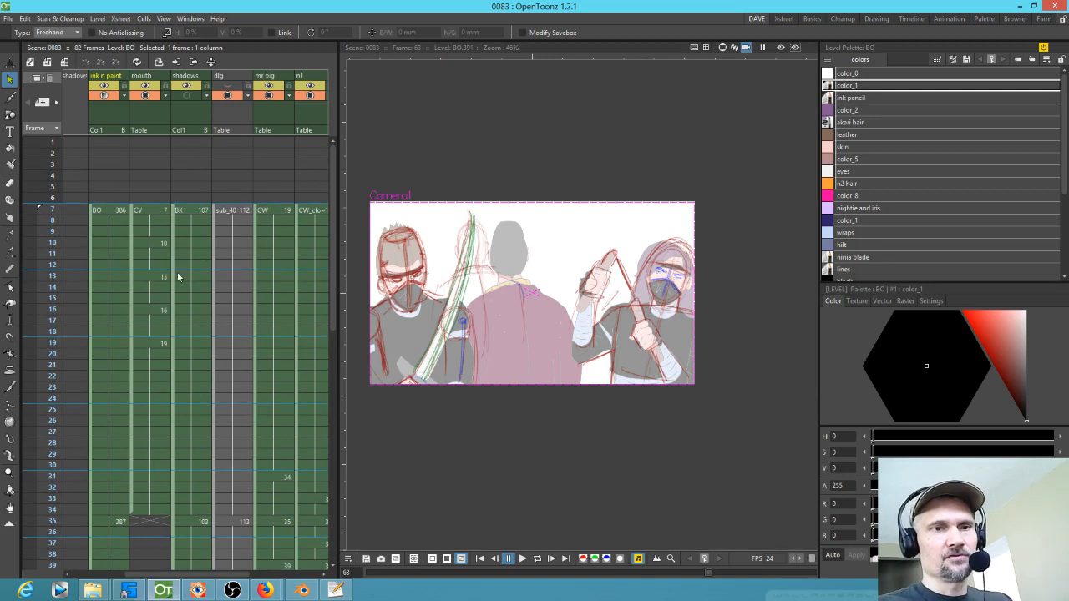
{"action": "left_click_drag", "start_coordinate": [56, 218], "coordinate": [27, 454]}
{"action": "scroll", "coordinate": [178, 419], "scroll_direction": "down", "scroll_amount": 6}
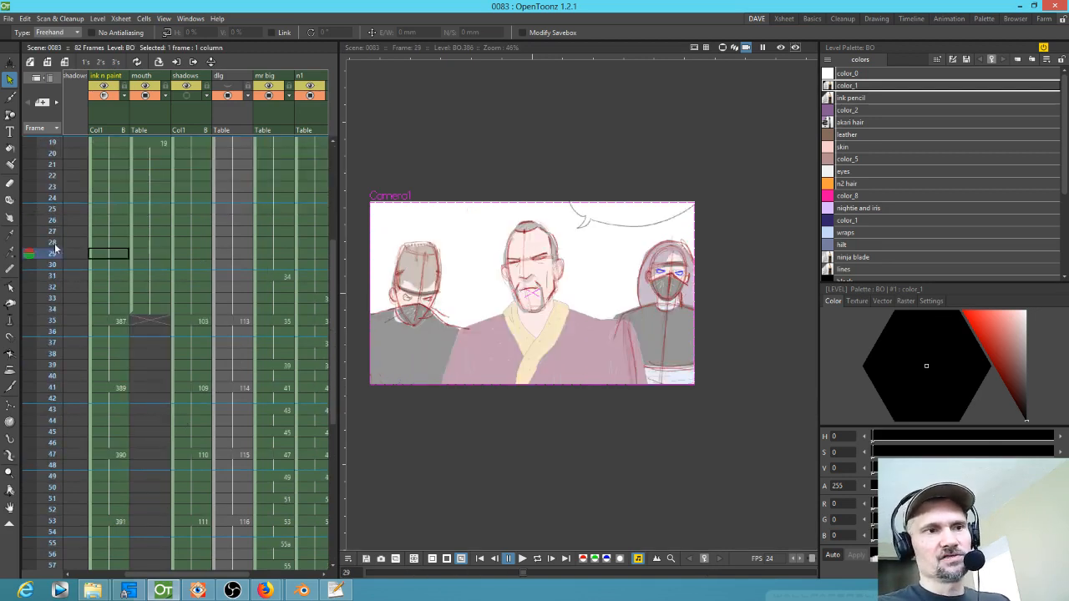
{"action": "left_click", "coordinate": [48, 264]}
{"action": "key", "text": "Down"}
{"action": "key", "text": "Down"}
{"action": "key", "text": "Down"}
{"action": "key", "text": "Down"}
{"action": "key", "text": "Down"}
{"action": "key", "text": "Down"}
{"action": "key", "text": "Down"}
{"action": "key", "text": "Down"}
{"action": "key", "text": "Down"}
{"action": "key", "text": "Down"}
{"action": "key", "text": "Down"}
{"action": "key", "text": "Down"}
{"action": "key", "text": "Down"}
{"action": "key", "text": "Down"}
{"action": "key", "text": "Down"}
{"action": "key", "text": "Down"}
{"action": "key", "text": "Down"}
{"action": "key", "text": "Down"}
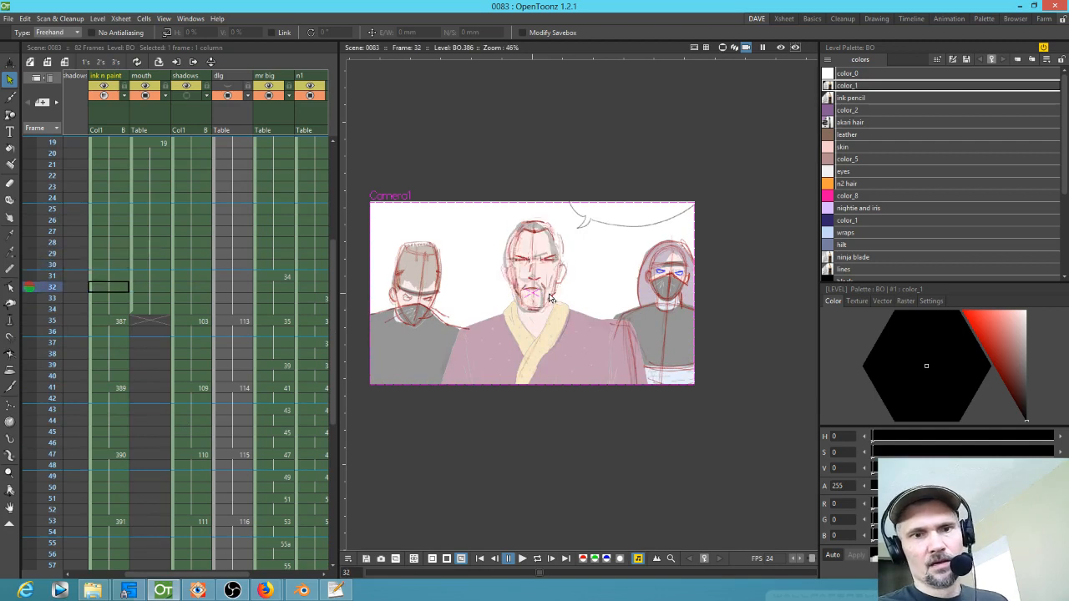
{"action": "key", "text": "Down"}
{"action": "key", "text": "Down"}
{"action": "key", "text": "Down"}
{"action": "key", "text": "Down"}
{"action": "key", "text": "Down"}
{"action": "key", "text": "Down"}
{"action": "key", "text": "Down"}
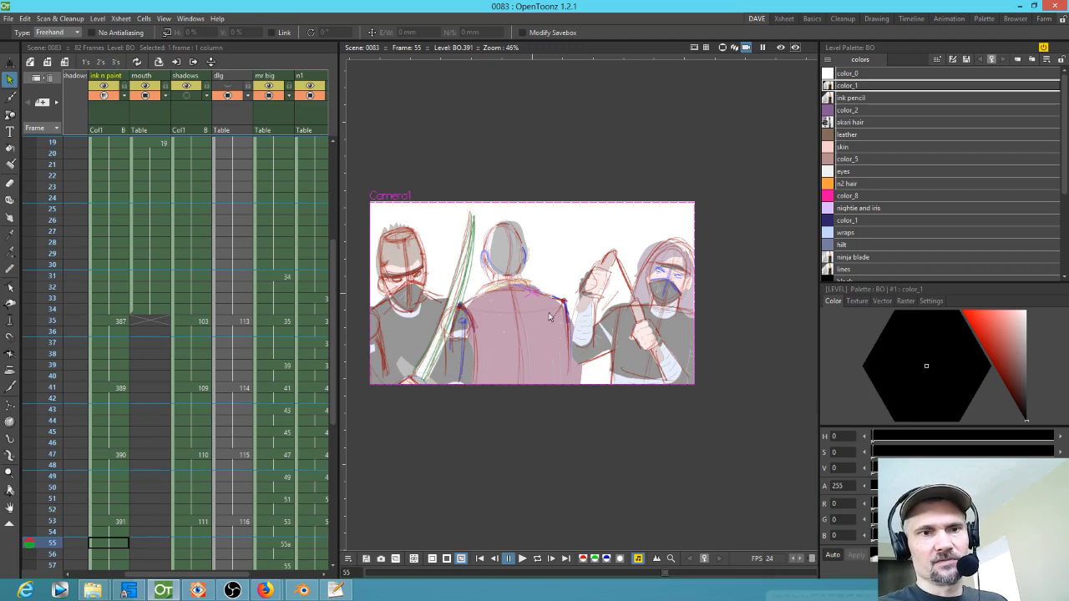
{"action": "left_click_drag", "start_coordinate": [338, 329], "coordinate": [370, 327]}
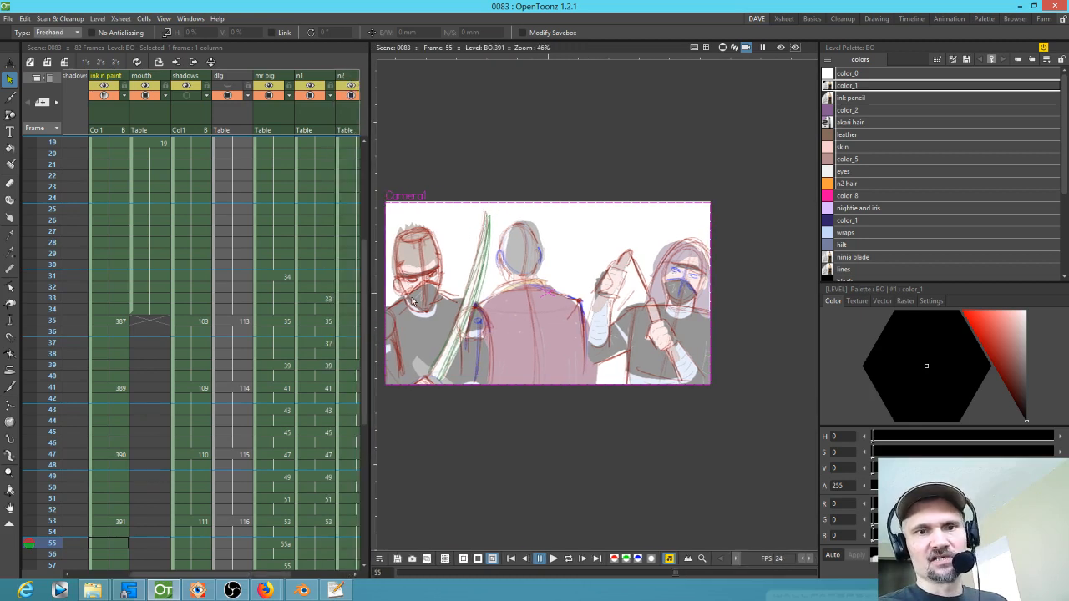